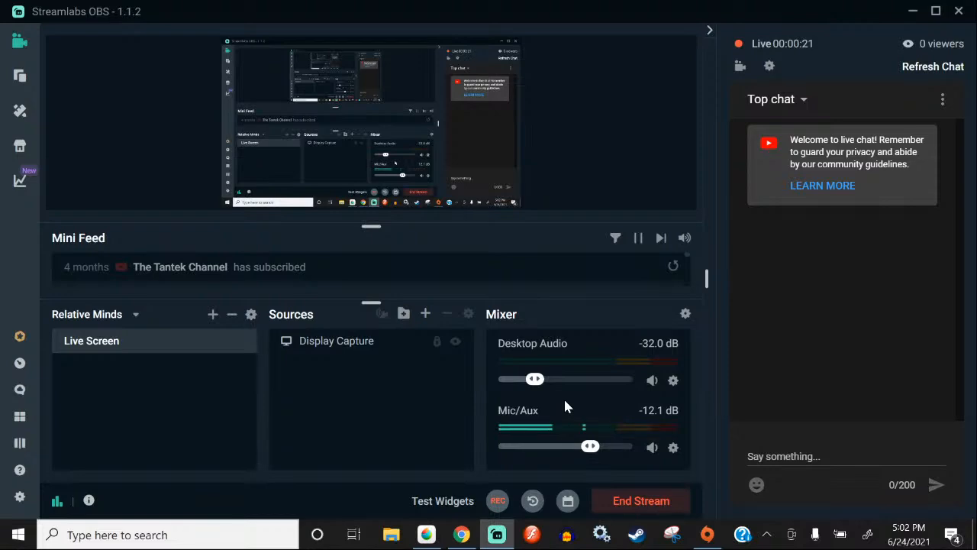
# Step: Switch to MediBang Paint Pro, add a new layer in Folder12 and pick dark blue #2C3790 as the drawing colour
pyautogui.click(425, 535)
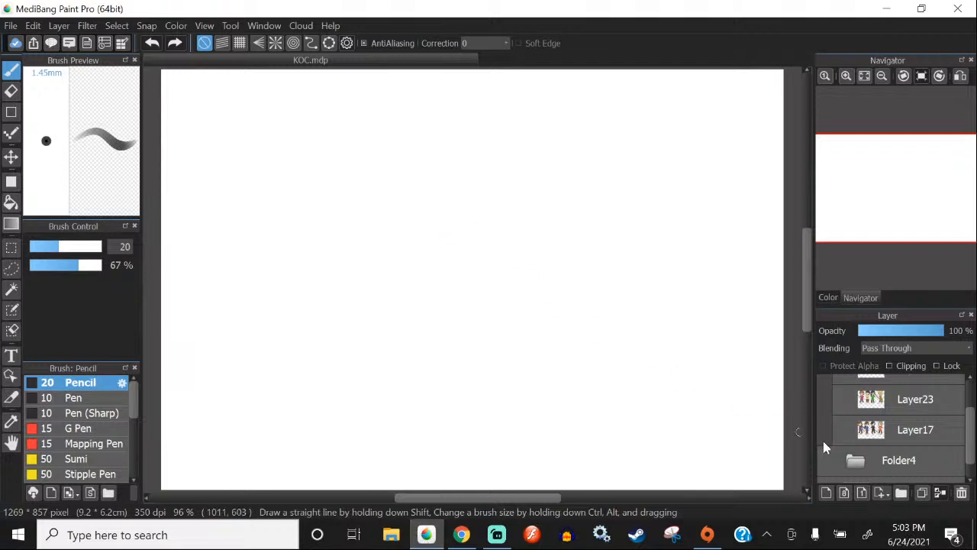
pyautogui.scroll(2, 822, 439)
pyautogui.click(828, 491)
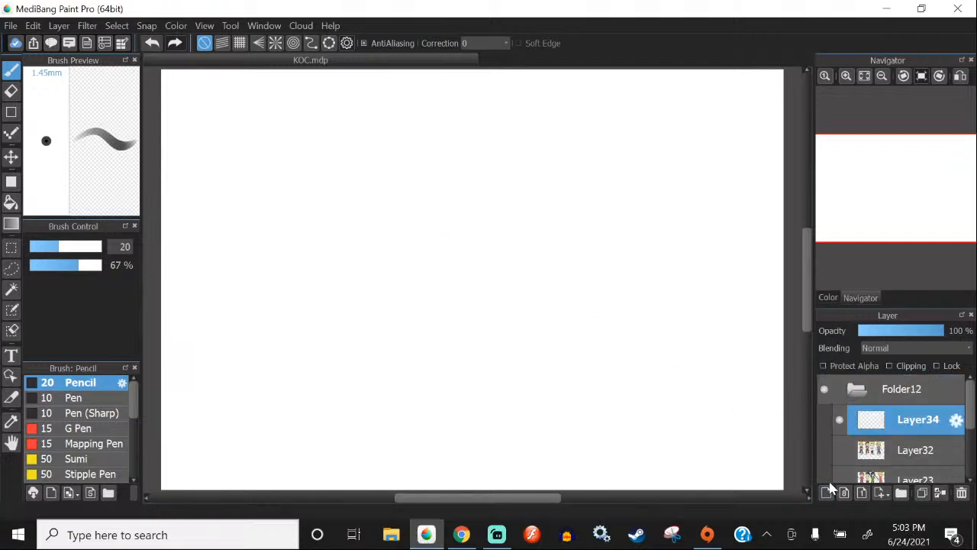
pyautogui.click(829, 297)
pyautogui.moveTo(899, 159); pyautogui.dragTo(927, 165)
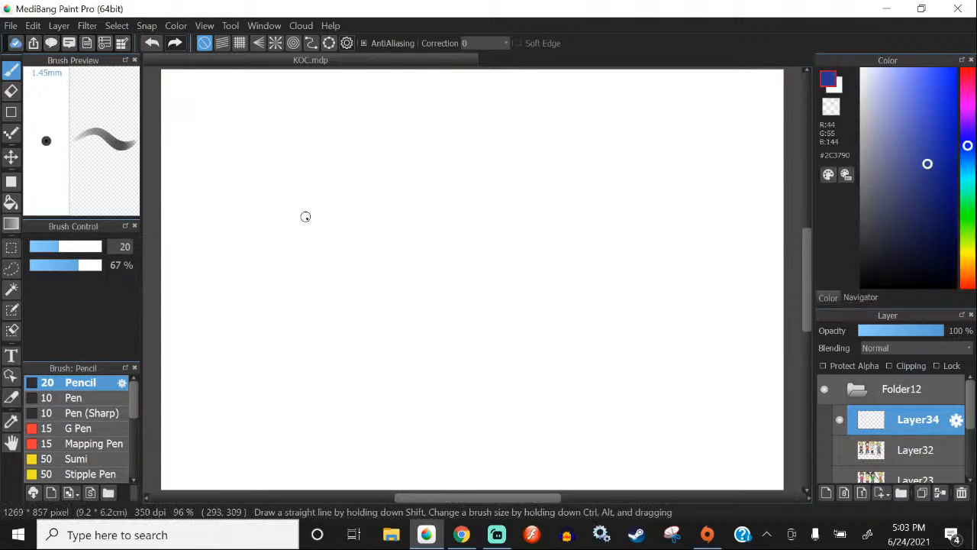
pyautogui.moveTo(306, 216); pyautogui.dragTo(307, 237)
pyautogui.moveTo(356, 213); pyautogui.dragTo(358, 240)
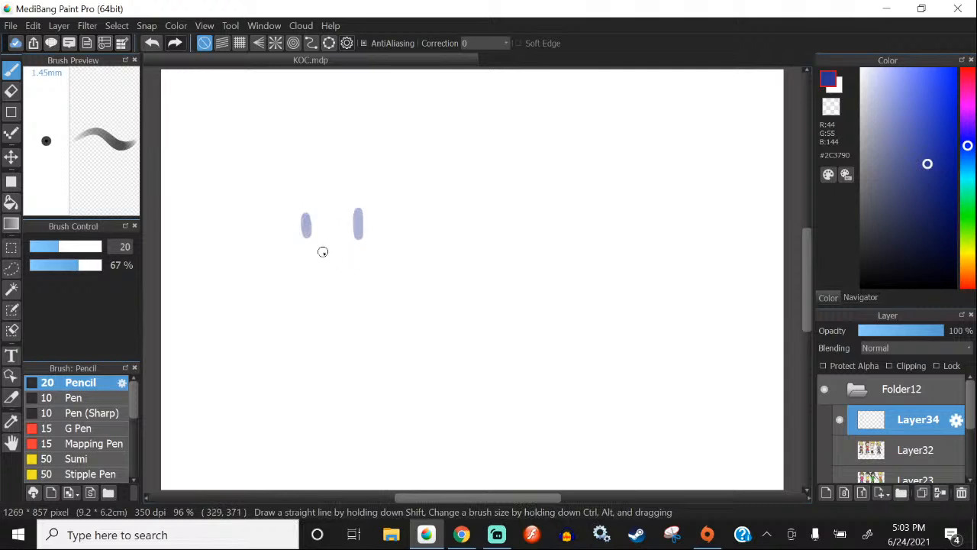
pyautogui.moveTo(304, 253); pyautogui.dragTo(354, 259)
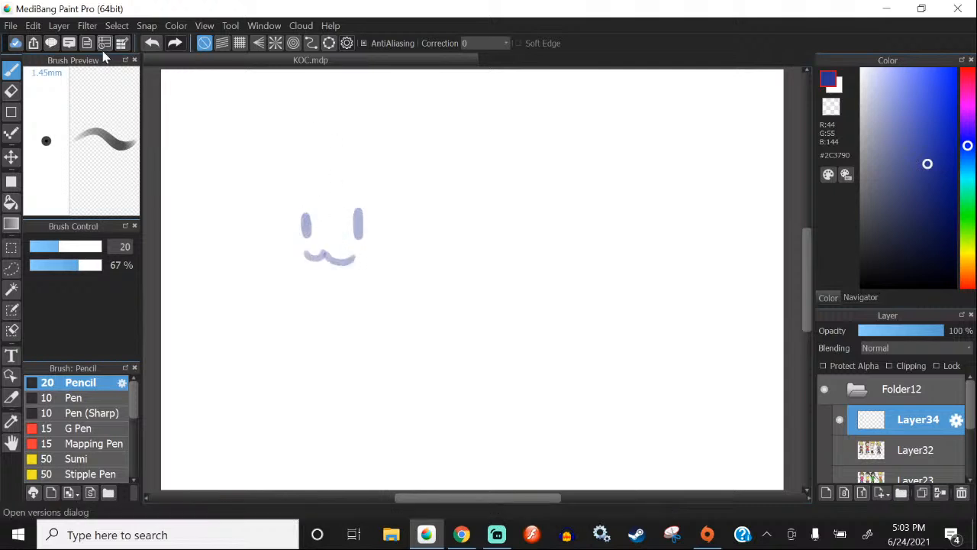
pyautogui.click(152, 42)
pyautogui.click(152, 43)
pyautogui.click(152, 42)
pyautogui.click(152, 42)
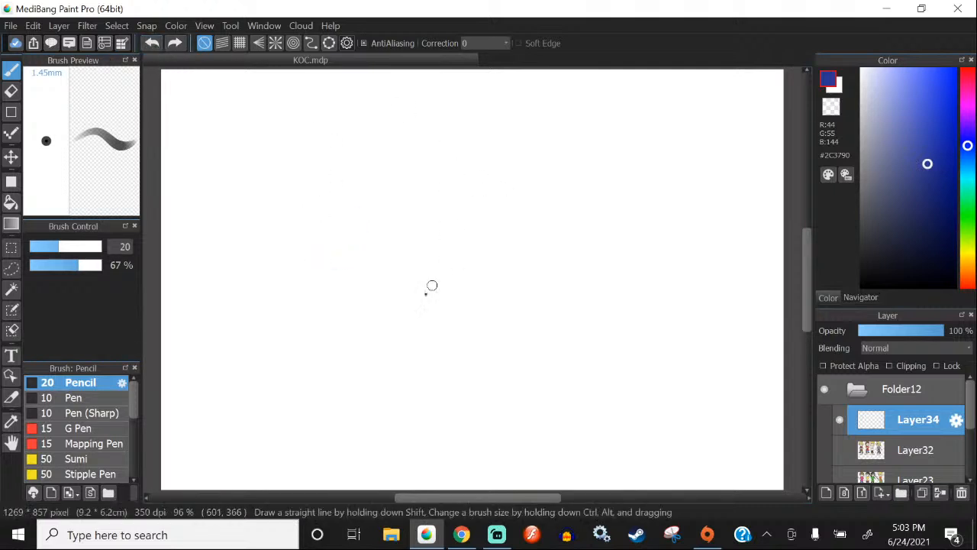
pyautogui.moveTo(422, 307)
pyautogui.mouseDown()
pyautogui.moveTo(485, 217)
pyautogui.moveTo(374, 324)
pyautogui.mouseUp()
pyautogui.click(152, 43)
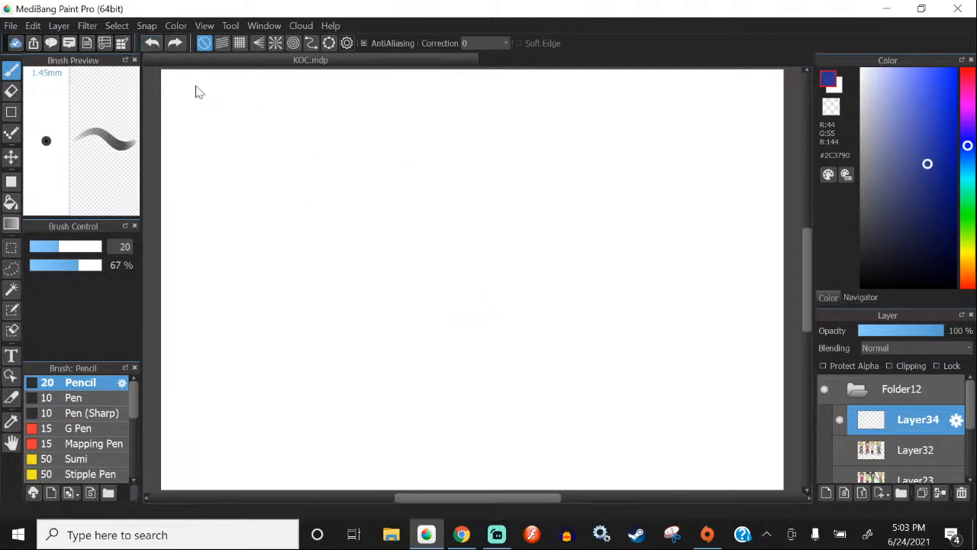
# Step: Sketch a wide oval head with two dot eyes and a small cat-like mouth using the Pencil brush
pyautogui.hotkey('ctrl', 'y')
pyautogui.moveTo(288, 200); pyautogui.dragTo(287, 207)
pyautogui.moveTo(424, 216); pyautogui.dragTo(424, 221)
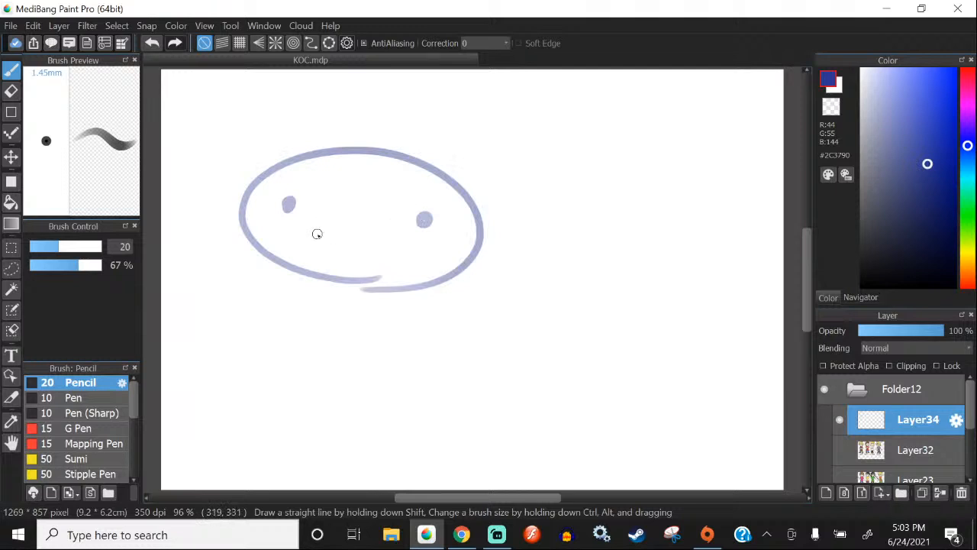
pyautogui.moveTo(315, 229); pyautogui.dragTo(370, 240)
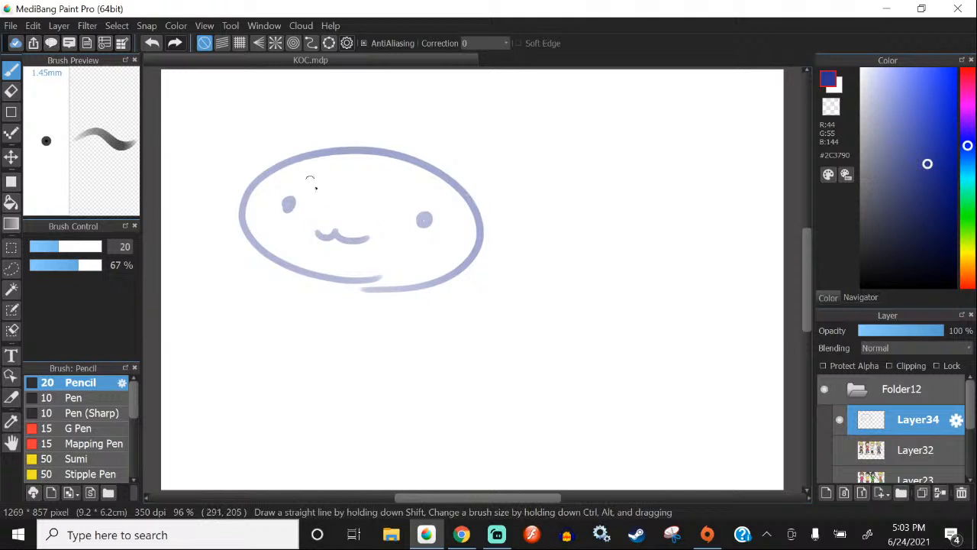
# Step: Sketch swept bangs across the forehead and a braid hanging down each side of the head
pyautogui.moveTo(304, 170)
pyautogui.mouseDown()
pyautogui.moveTo(367, 207)
pyautogui.moveTo(461, 213)
pyautogui.moveTo(450, 246)
pyautogui.moveTo(451, 315)
pyautogui.mouseUp()
pyautogui.moveTo(463, 219)
pyautogui.mouseDown()
pyautogui.moveTo(446, 304)
pyautogui.moveTo(435, 309)
pyautogui.moveTo(437, 328)
pyautogui.moveTo(458, 332)
pyautogui.moveTo(459, 306)
pyautogui.moveTo(470, 336)
pyautogui.mouseUp()
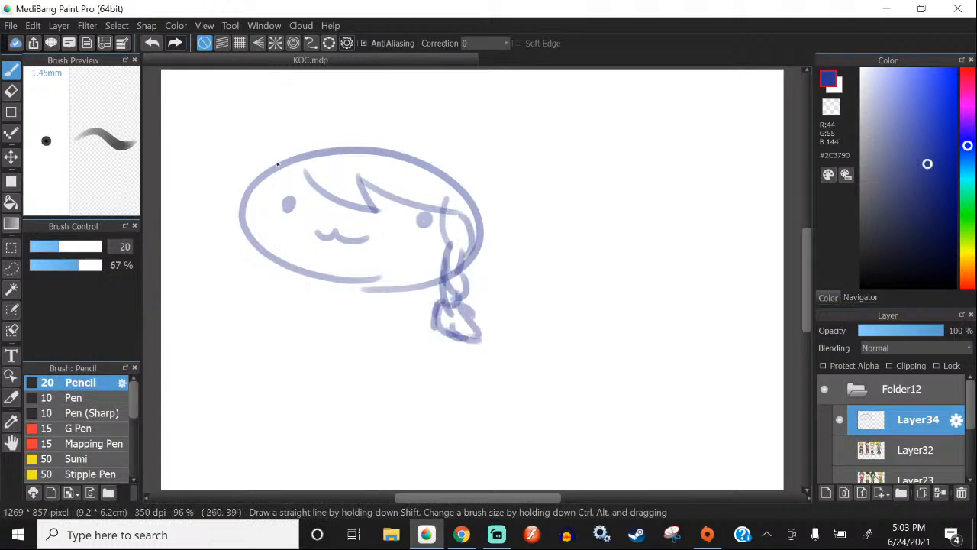
pyautogui.moveTo(297, 168)
pyautogui.mouseDown()
pyautogui.moveTo(264, 195)
pyautogui.moveTo(260, 180)
pyautogui.moveTo(249, 265)
pyautogui.moveTo(221, 277)
pyautogui.moveTo(248, 287)
pyautogui.moveTo(229, 304)
pyautogui.moveTo(205, 300)
pyautogui.moveTo(217, 333)
pyautogui.moveTo(269, 327)
pyautogui.mouseUp()
pyautogui.moveTo(243, 264); pyautogui.dragTo(235, 256)
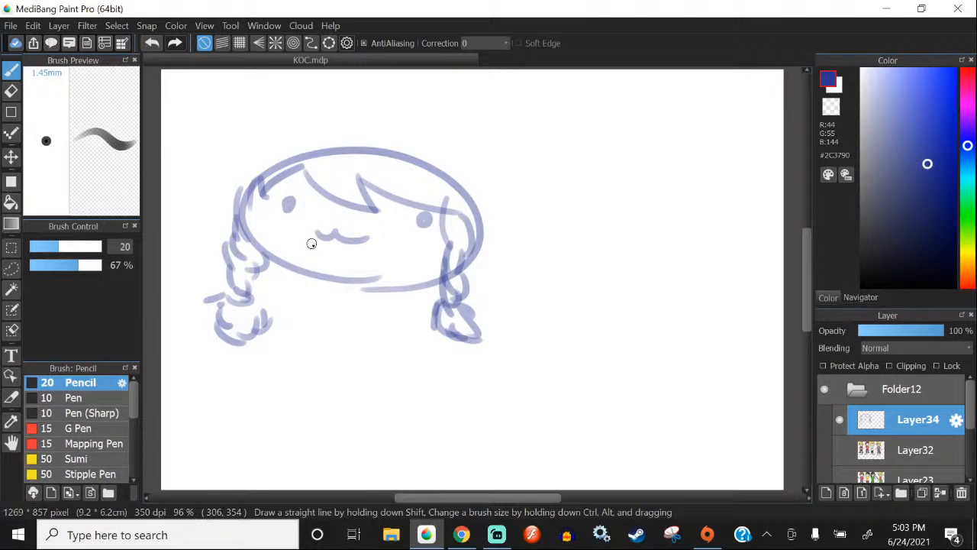
# Step: Check the live stream and its chat in Streamlabs OBS, and return to MediBang Paint Pro
pyautogui.click(497, 535)
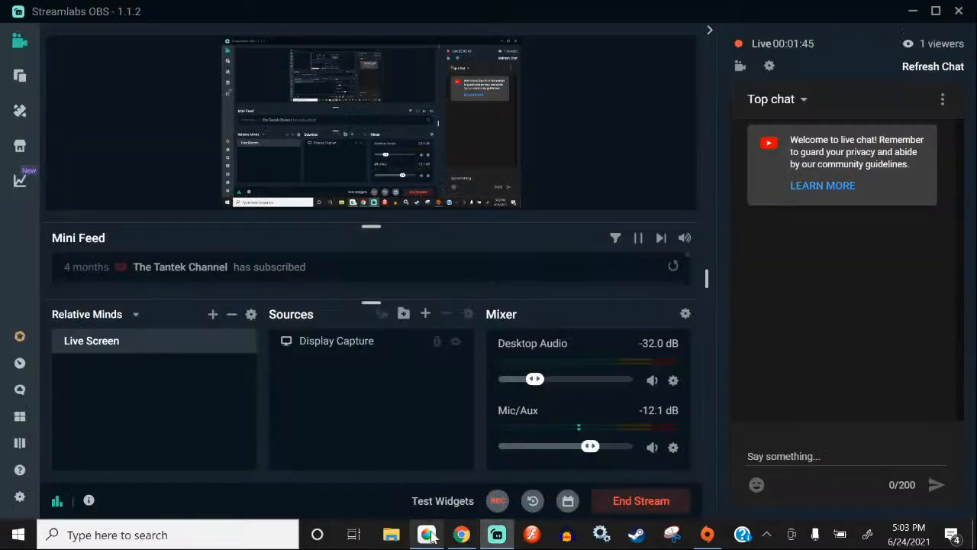
pyautogui.click(426, 535)
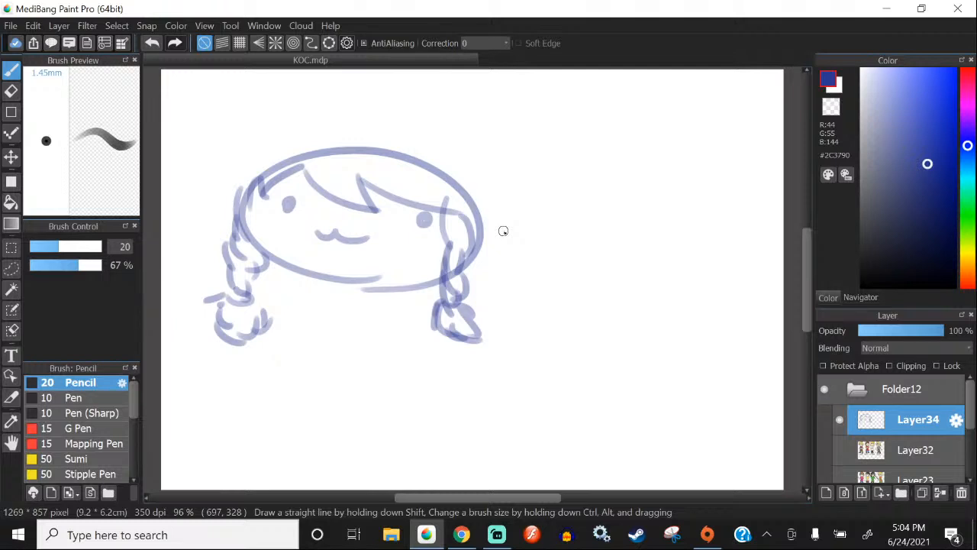
pyautogui.moveTo(281, 158); pyautogui.dragTo(357, 99)
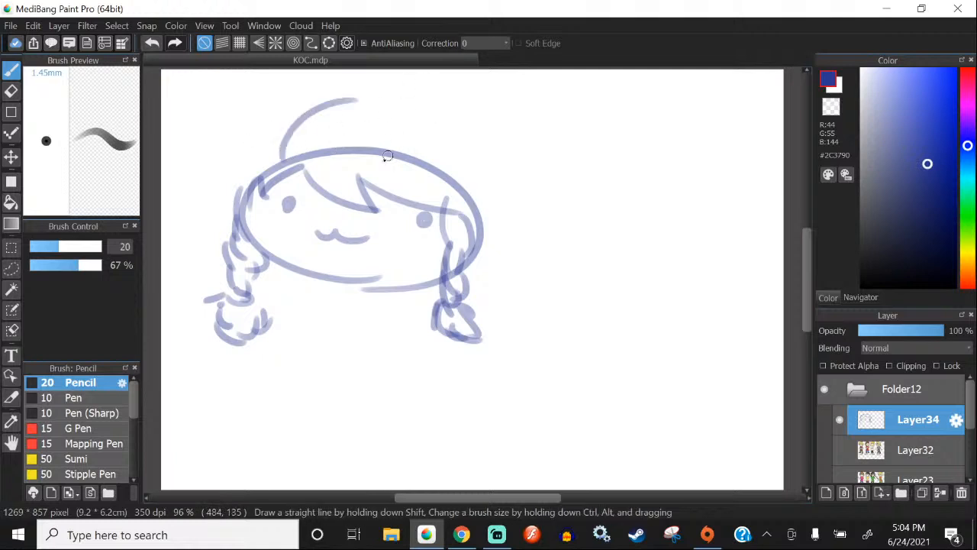
pyautogui.moveTo(312, 160); pyautogui.dragTo(326, 95)
pyautogui.moveTo(294, 111)
pyautogui.mouseDown()
pyautogui.moveTo(446, 143)
pyautogui.moveTo(488, 166)
pyautogui.mouseUp()
pyautogui.moveTo(452, 134); pyautogui.dragTo(493, 181)
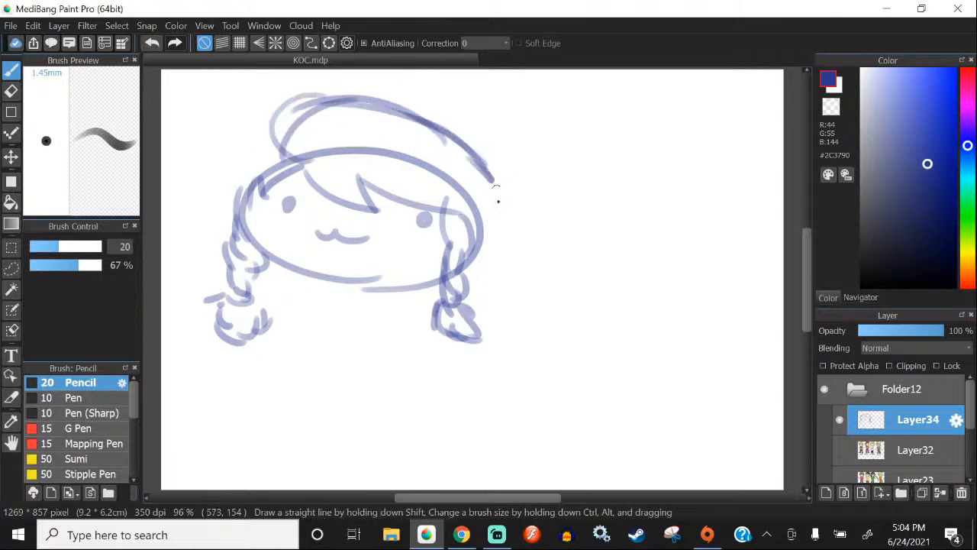
pyautogui.click(152, 43)
pyautogui.click(152, 43)
pyautogui.click(152, 42)
pyautogui.click(152, 42)
# Step: Sketch the curved outline of a soft hat over the top of the head, reaching down past its right side
pyautogui.scroll(-3, 404, 258)
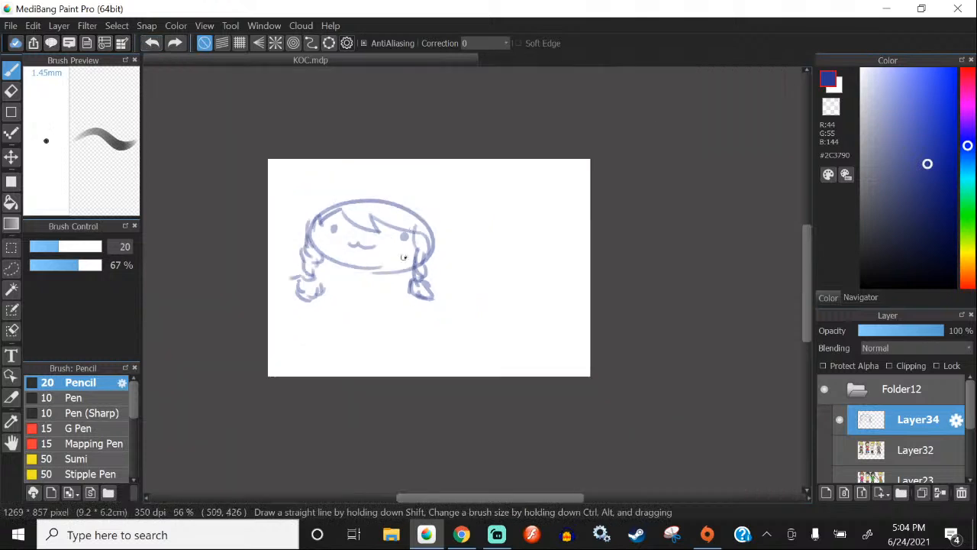
pyautogui.scroll(2, 359, 200)
pyautogui.moveTo(312, 208)
pyautogui.mouseDown()
pyautogui.moveTo(497, 236)
pyautogui.moveTo(501, 253)
pyautogui.mouseUp()
pyautogui.click(152, 43)
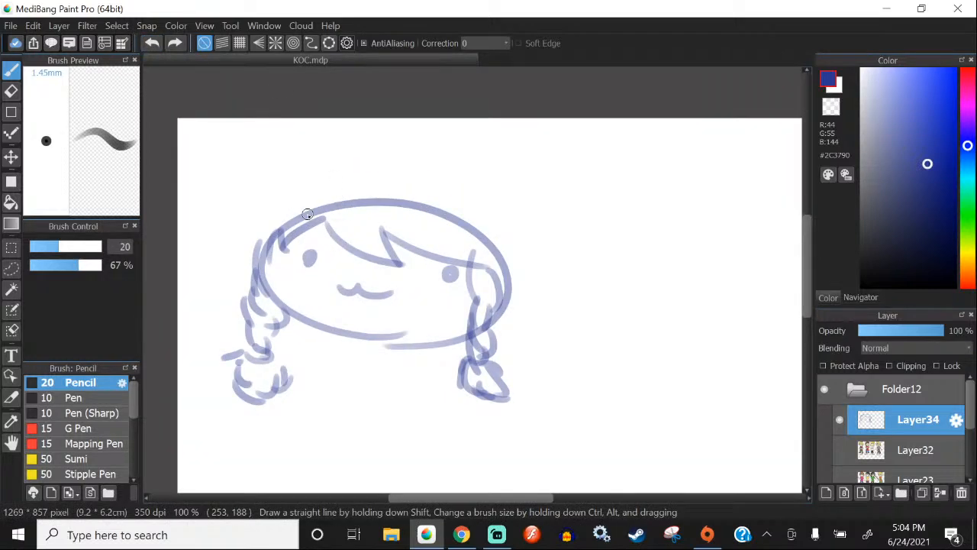
pyautogui.moveTo(307, 215); pyautogui.dragTo(527, 281)
pyautogui.moveTo(316, 203)
pyautogui.mouseDown()
pyautogui.moveTo(295, 213)
pyautogui.moveTo(425, 220)
pyautogui.mouseUp()
pyautogui.moveTo(296, 216); pyautogui.dragTo(417, 206)
pyautogui.moveTo(346, 209); pyautogui.dragTo(418, 210)
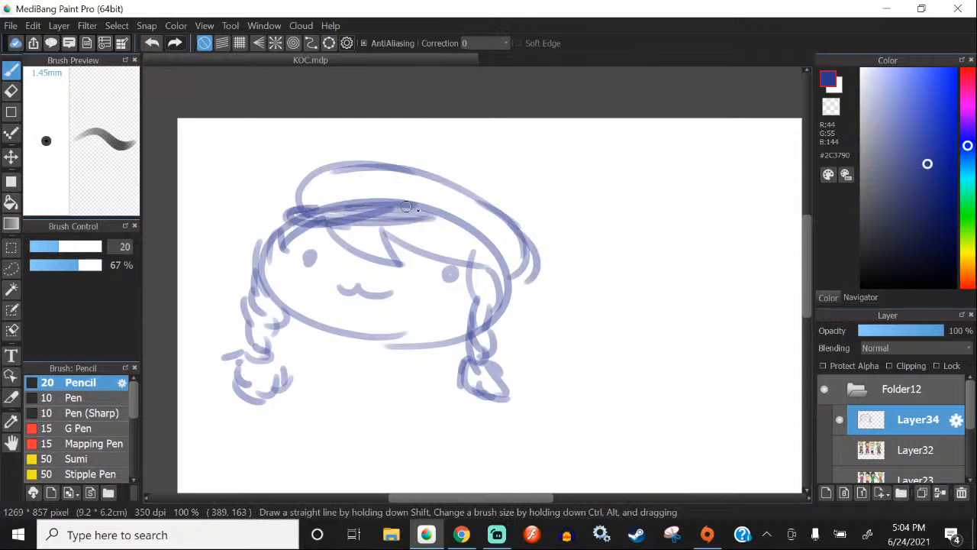
pyautogui.click(152, 44)
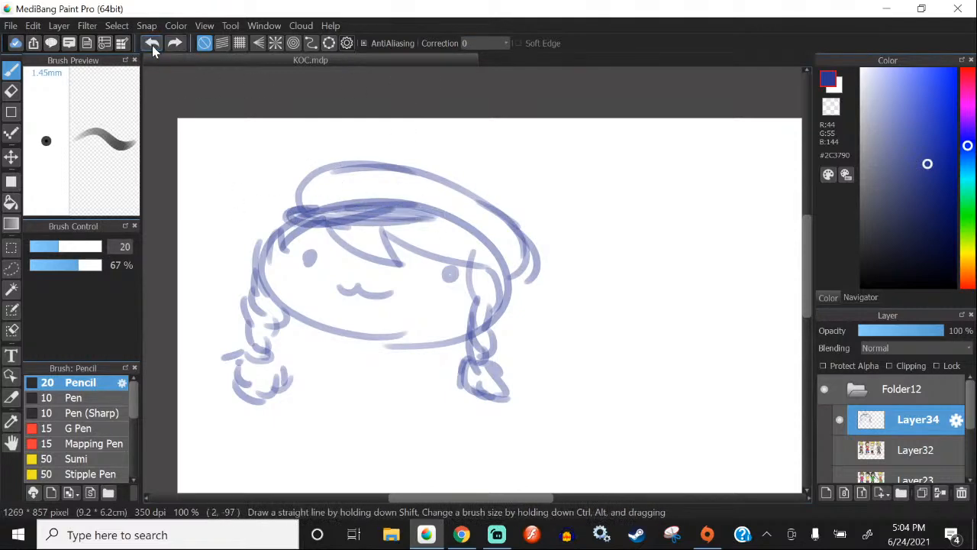
pyautogui.click(152, 45)
pyautogui.click(150, 44)
pyautogui.click(149, 44)
pyautogui.click(150, 44)
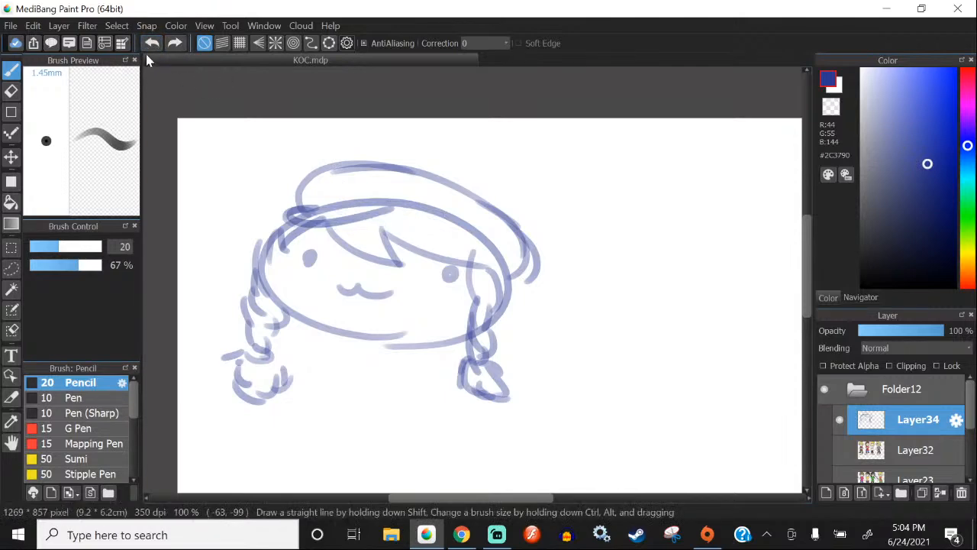
pyautogui.click(152, 45)
pyautogui.click(152, 45)
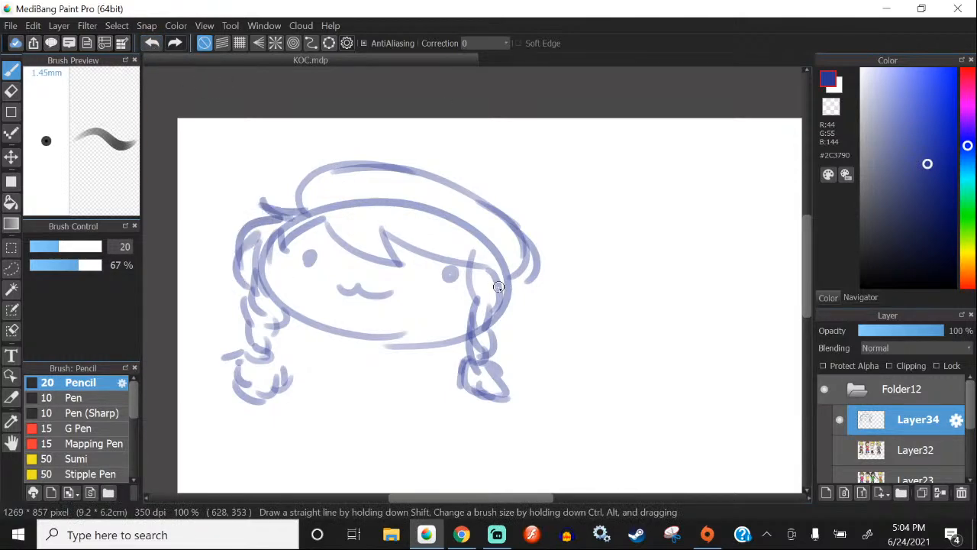
# Step: Sketch loose hair strands beside the right braid and a round ornament with two leaf shapes on the hat
pyautogui.moveTo(516, 281); pyautogui.dragTo(541, 310)
pyautogui.moveTo(504, 304)
pyautogui.mouseDown()
pyautogui.moveTo(527, 314)
pyautogui.moveTo(519, 336)
pyautogui.mouseUp()
pyautogui.moveTo(499, 328); pyautogui.dragTo(504, 351)
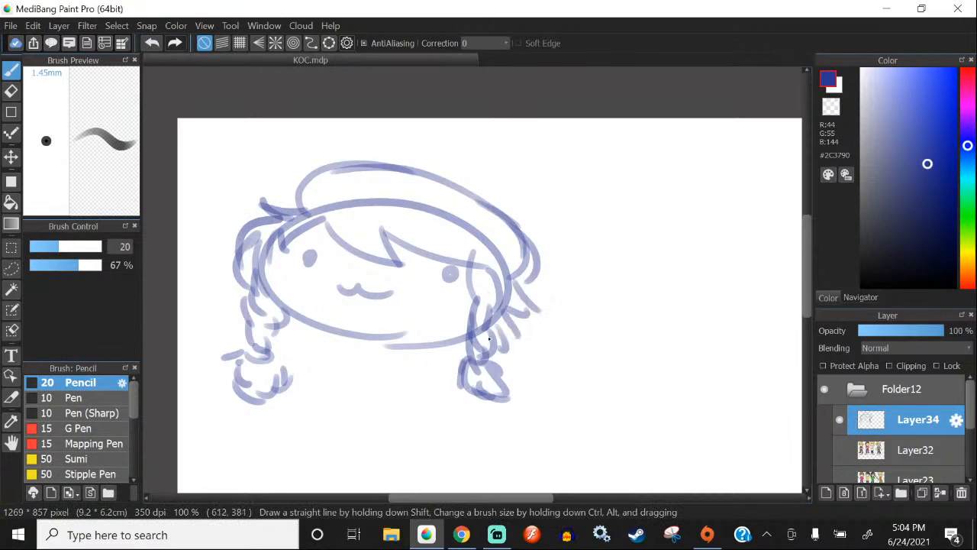
pyautogui.moveTo(478, 205)
pyautogui.mouseDown()
pyautogui.moveTo(472, 232)
pyautogui.moveTo(463, 207)
pyautogui.moveTo(497, 200)
pyautogui.moveTo(487, 244)
pyautogui.mouseUp()
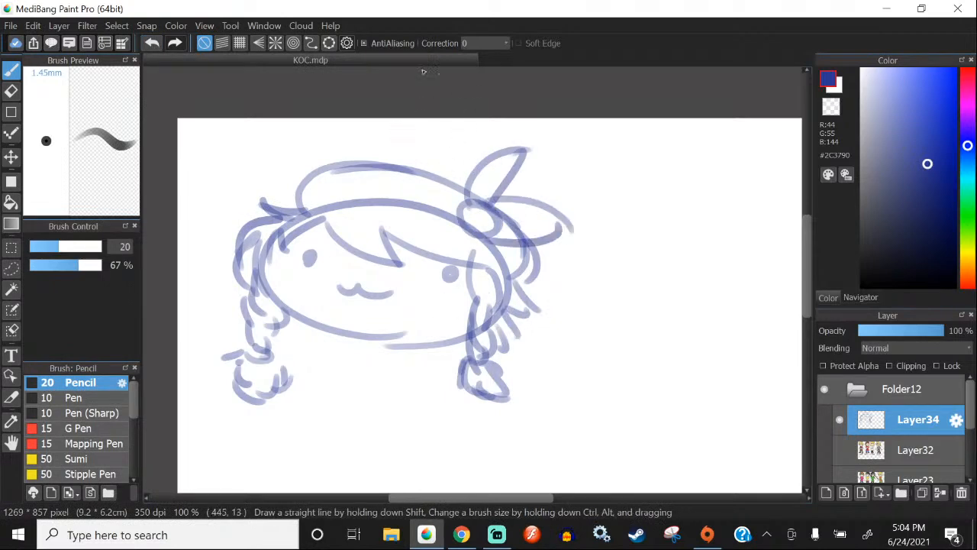
# Step: Sketch a bow under the chin with a round knot and a loop on each side
pyautogui.scroll(-2, 413, 159)
pyautogui.scroll(5, 407, 194)
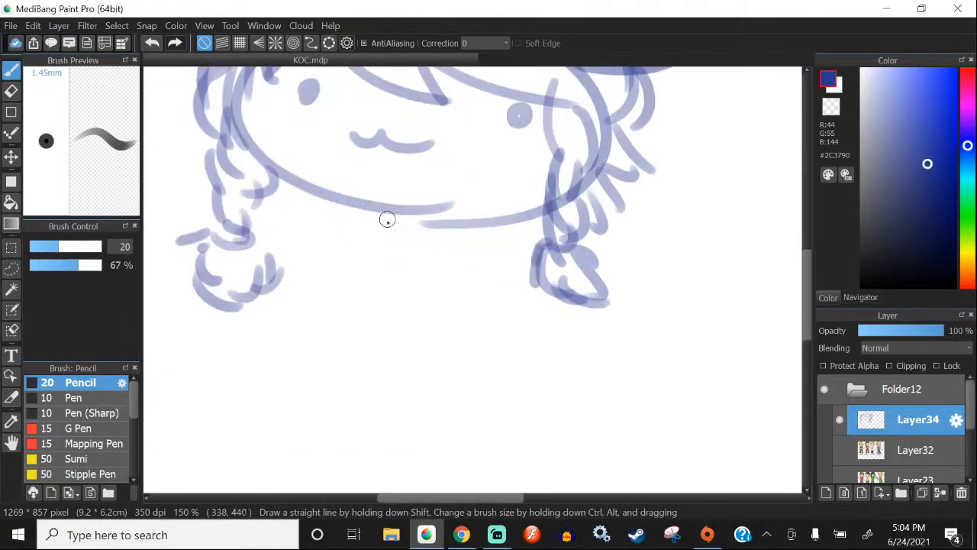
pyautogui.moveTo(388, 219); pyautogui.dragTo(374, 223)
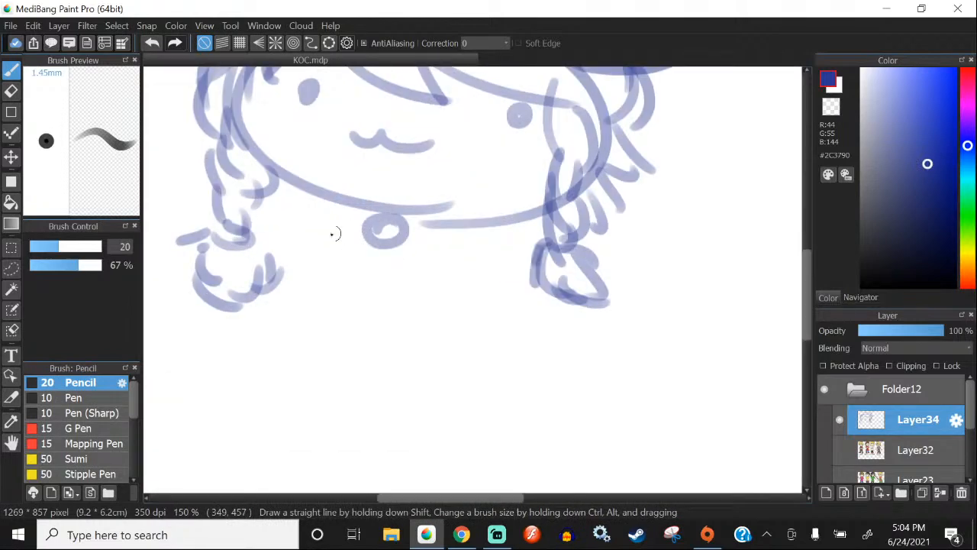
pyautogui.hotkey('ctrl', 'z')
pyautogui.hotkey('ctrl', 'y')
pyautogui.moveTo(368, 214)
pyautogui.mouseDown()
pyautogui.moveTo(314, 175)
pyautogui.moveTo(292, 244)
pyautogui.moveTo(348, 254)
pyautogui.mouseUp()
pyautogui.moveTo(416, 227); pyautogui.dragTo(485, 198)
pyautogui.moveTo(452, 211); pyautogui.dragTo(470, 281)
pyautogui.moveTo(411, 248); pyautogui.dragTo(447, 282)
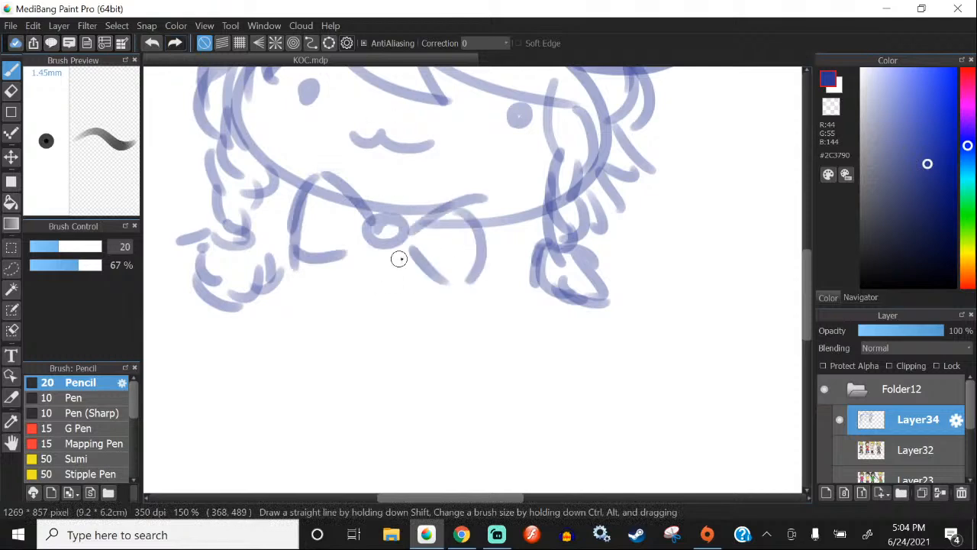
# Step: Sketch the bow's hanging ribbon tails below the knot
pyautogui.moveTo(417, 231); pyautogui.dragTo(435, 317)
pyautogui.moveTo(428, 301); pyautogui.dragTo(383, 320)
pyautogui.moveTo(380, 243); pyautogui.dragTo(390, 319)
pyautogui.moveTo(377, 253)
pyautogui.mouseDown()
pyautogui.moveTo(334, 303)
pyautogui.moveTo(337, 266)
pyautogui.moveTo(411, 336)
pyautogui.mouseUp()
pyautogui.scroll(-2, 339, 233)
pyautogui.scroll(1, 382, 267)
pyautogui.moveTo(418, 228); pyautogui.dragTo(462, 252)
pyautogui.moveTo(447, 247)
pyautogui.mouseDown()
pyautogui.moveTo(473, 285)
pyautogui.moveTo(530, 320)
pyautogui.mouseUp()
pyautogui.moveTo(464, 302)
pyautogui.mouseDown()
pyautogui.moveTo(501, 315)
pyautogui.moveTo(489, 329)
pyautogui.moveTo(455, 331)
pyautogui.mouseUp()
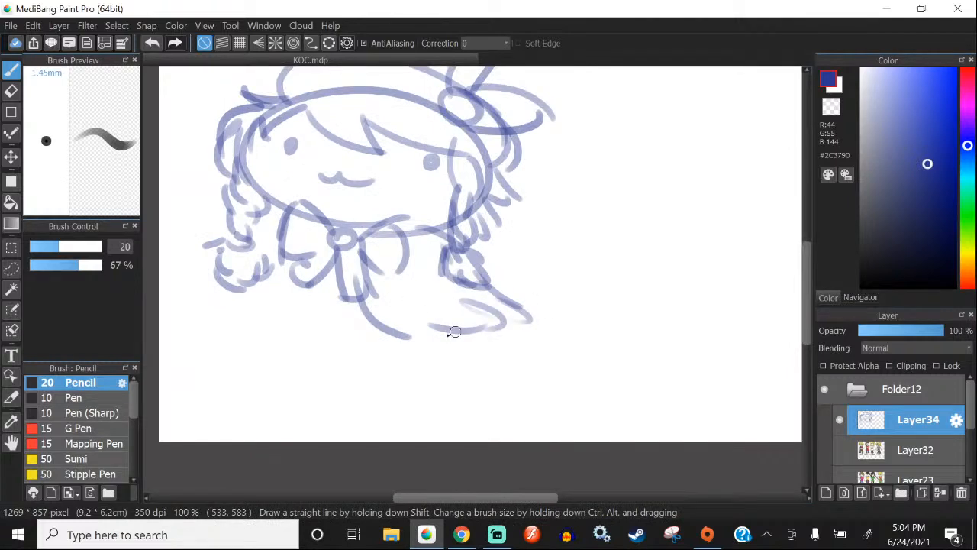
pyautogui.hotkey('ctrl', 'z')
pyautogui.hotkey('ctrl', 'z')
pyautogui.hotkey('ctrl', 'z')
pyautogui.moveTo(496, 290); pyautogui.dragTo(427, 312)
pyautogui.moveTo(455, 313); pyautogui.dragTo(394, 327)
pyautogui.hotkey('ctrl', 'z')
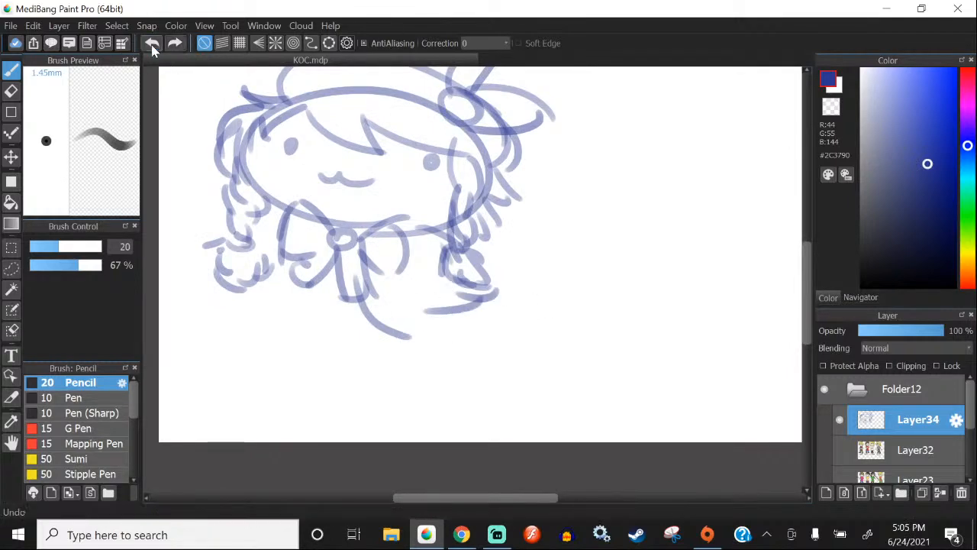
pyautogui.hotkey('ctrl', 'z')
pyautogui.hotkey('ctrl', 'z')
# Step: Sketch the flared, jagged edges of a short cape spreading out on both sides below the bow
pyautogui.moveTo(467, 281)
pyautogui.mouseDown()
pyautogui.moveTo(461, 305)
pyautogui.moveTo(409, 329)
pyautogui.mouseUp()
pyautogui.moveTo(326, 284); pyautogui.dragTo(268, 320)
pyautogui.moveTo(281, 233); pyautogui.dragTo(255, 247)
pyautogui.moveTo(223, 287)
pyautogui.mouseDown()
pyautogui.moveTo(188, 299)
pyautogui.moveTo(268, 321)
pyautogui.mouseUp()
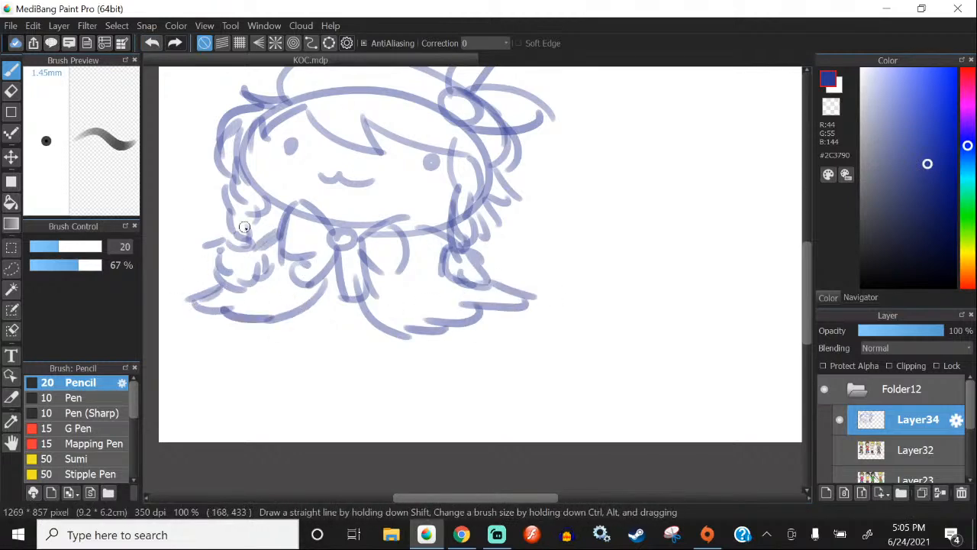
# Step: Review the whole character sketch and check the live stream's chat in Streamlabs OBS
pyautogui.scroll(-5, 412, 271)
pyautogui.scroll(3, 375, 243)
pyautogui.click(497, 535)
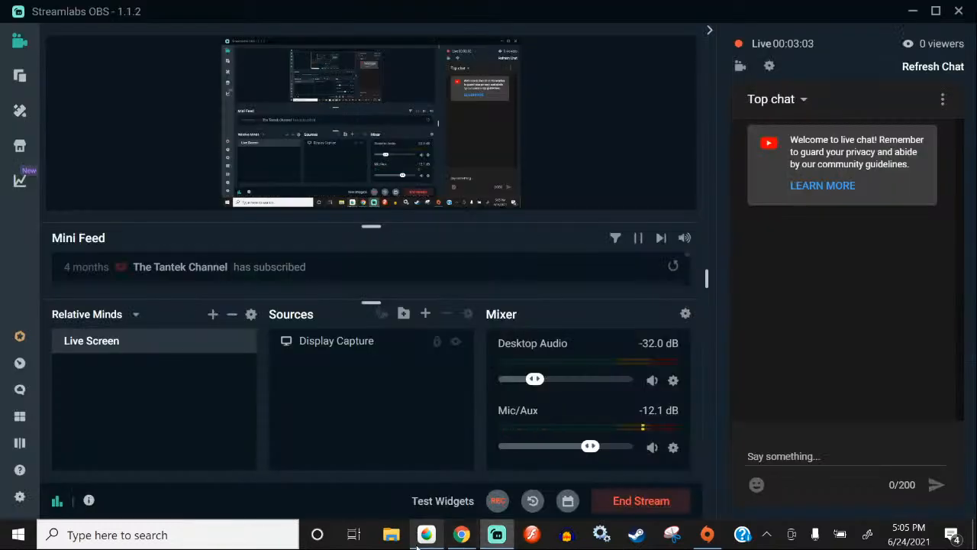
pyautogui.click(427, 536)
pyautogui.scroll(1, 522, 321)
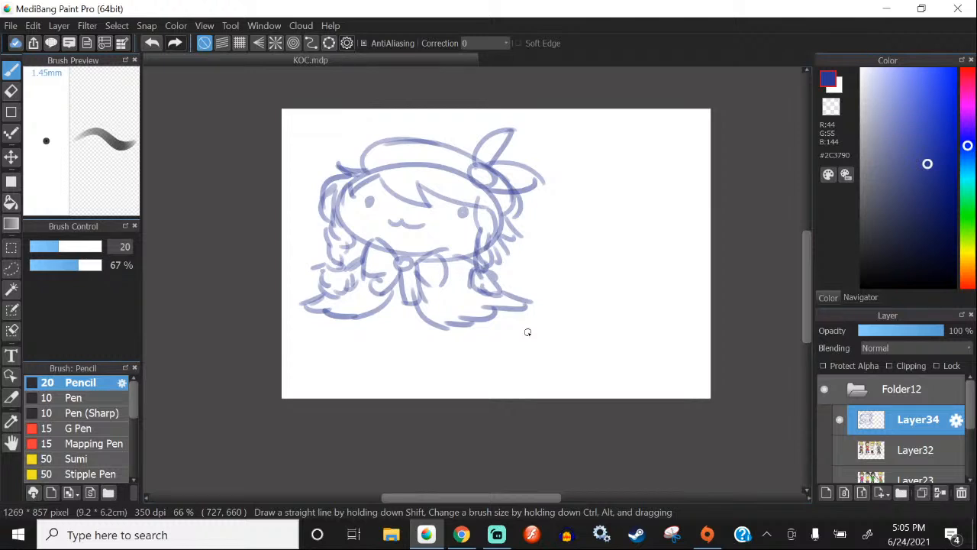
pyautogui.scroll(-3, 528, 333)
pyautogui.scroll(2, 430, 254)
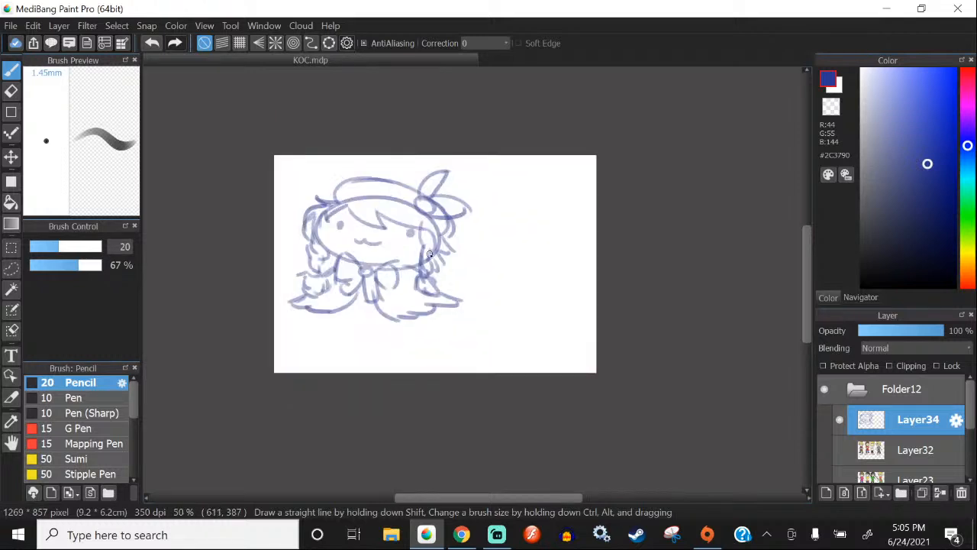
pyautogui.click(497, 536)
pyautogui.click(435, 535)
pyautogui.scroll(-2, 432, 213)
pyautogui.scroll(2, 385, 234)
pyautogui.scroll(-2, 387, 234)
pyautogui.scroll(2, 406, 232)
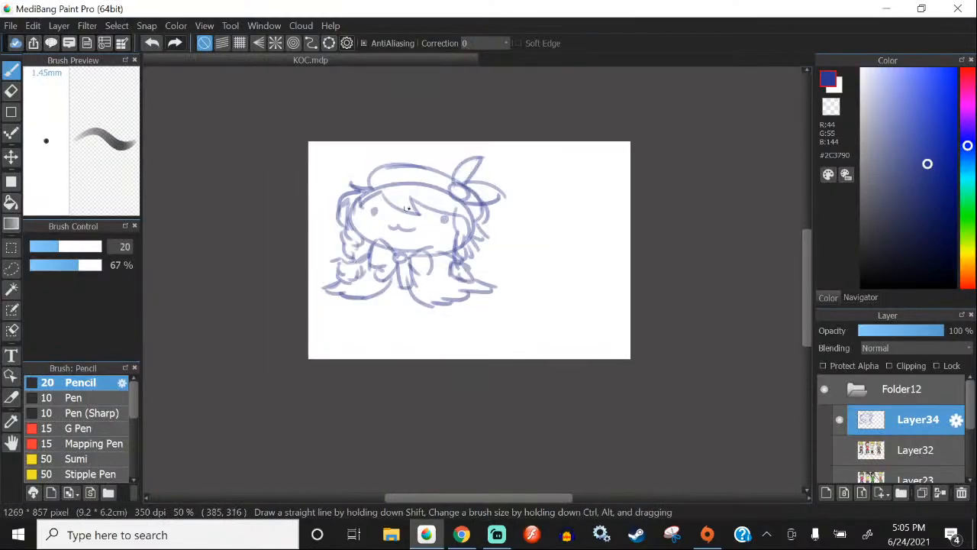
pyautogui.click(11, 204)
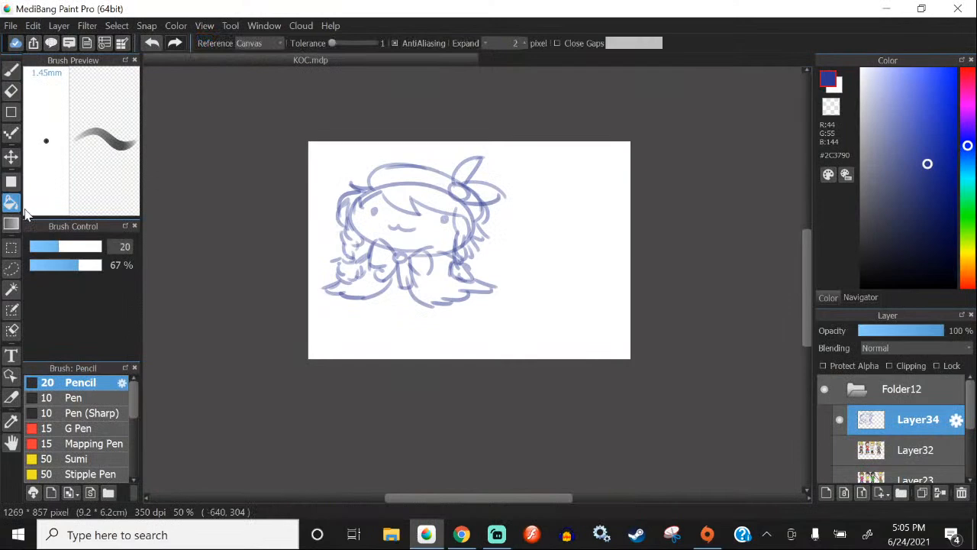
pyautogui.click(411, 262)
pyautogui.click(152, 43)
# Step: Move the character sketch on Layer34 toward the middle of the canvas and return to the Brush tool
pyautogui.click(12, 157)
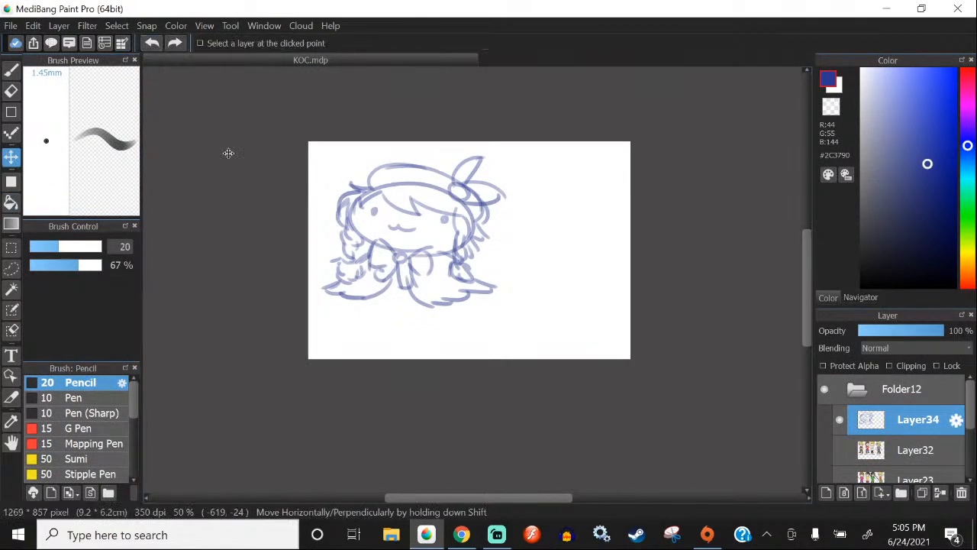
pyautogui.moveTo(450, 271)
pyautogui.mouseDown()
pyautogui.moveTo(508, 283)
pyautogui.moveTo(498, 278)
pyautogui.mouseUp()
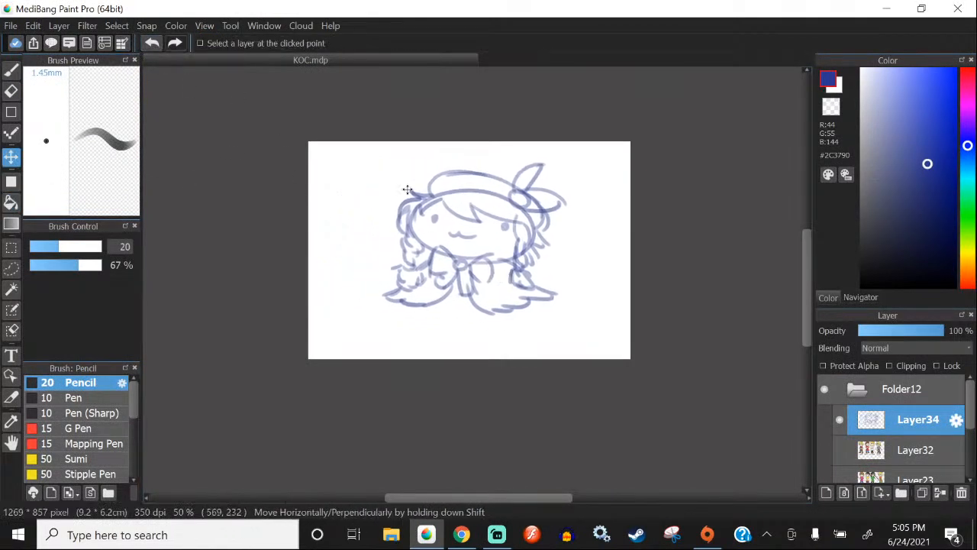
pyautogui.click(11, 70)
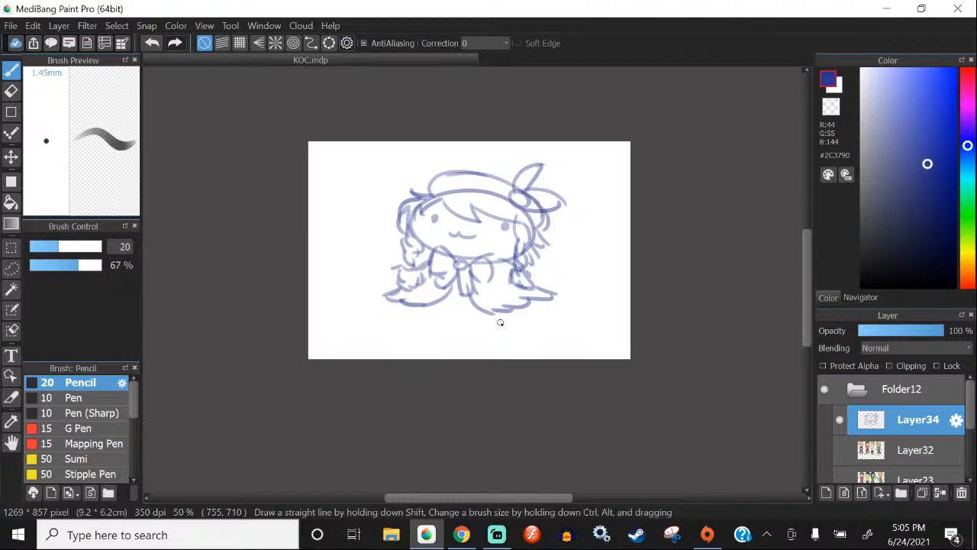
pyautogui.scroll(2, 500, 322)
pyautogui.scroll(-2, 425, 308)
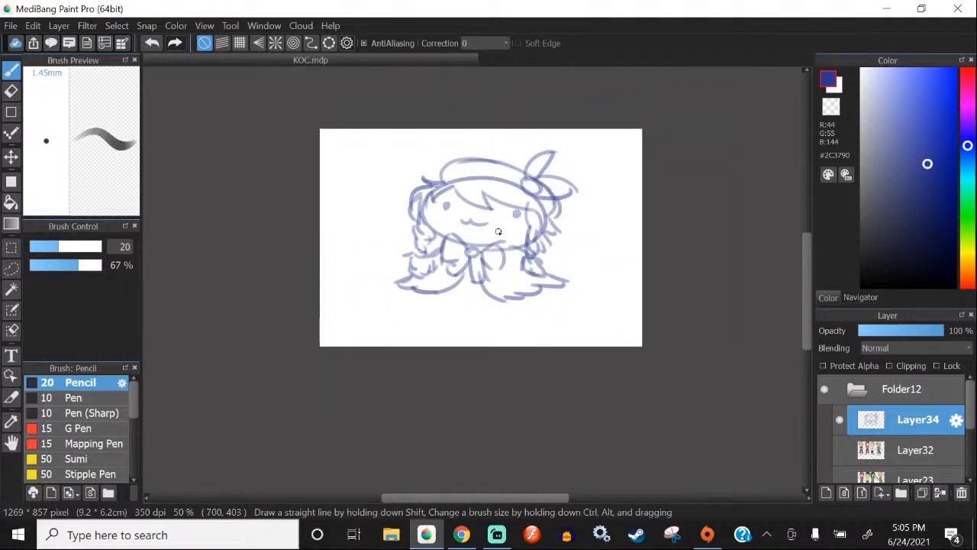
# Step: Shade the lower parts of both braids in light blue (RGB 154, 232, 250) with the Pencil
pyautogui.scroll(2, 498, 232)
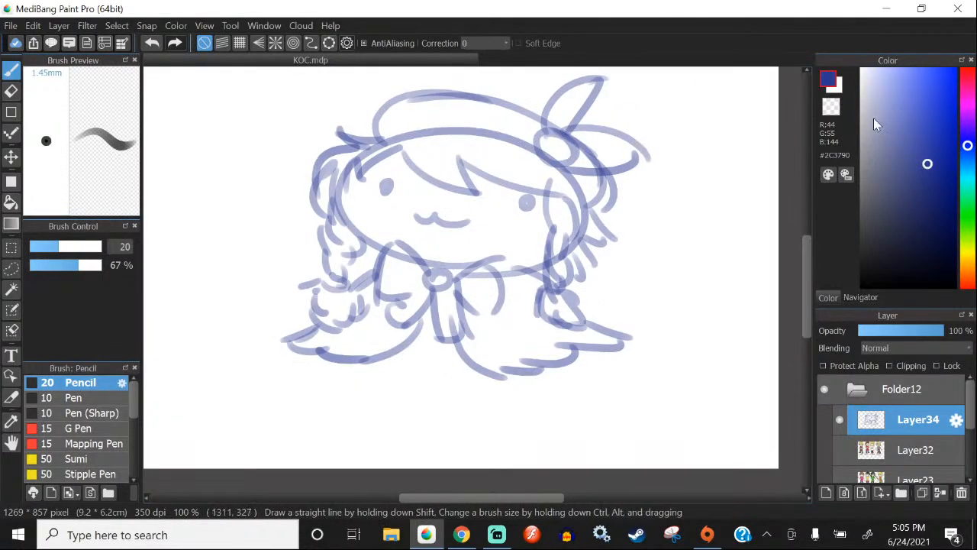
pyautogui.click(968, 171)
pyautogui.moveTo(894, 112); pyautogui.dragTo(897, 72)
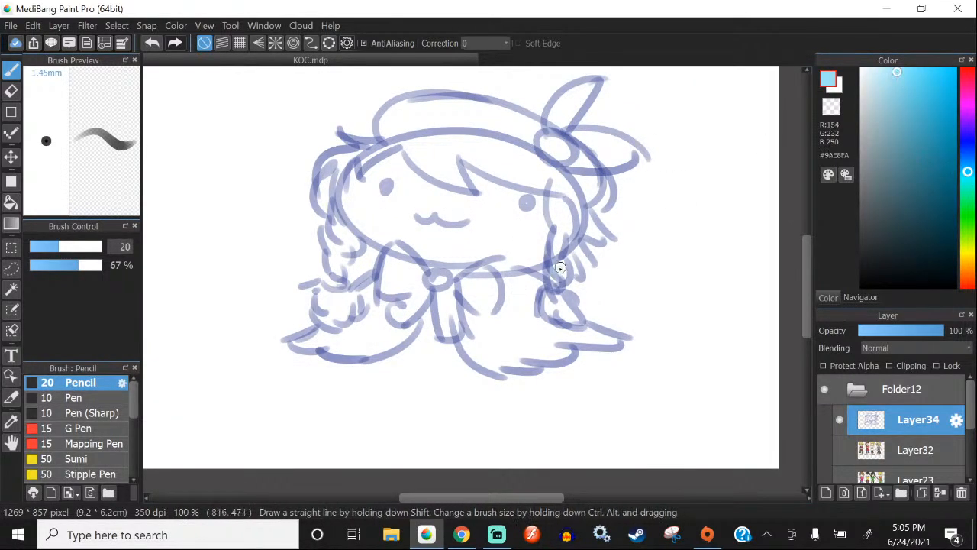
pyautogui.moveTo(560, 268)
pyautogui.mouseDown()
pyautogui.moveTo(553, 262)
pyautogui.moveTo(569, 317)
pyautogui.mouseUp()
pyautogui.moveTo(336, 243)
pyautogui.mouseDown()
pyautogui.moveTo(330, 307)
pyautogui.moveTo(344, 314)
pyautogui.mouseUp()
pyautogui.scroll(-2, 404, 313)
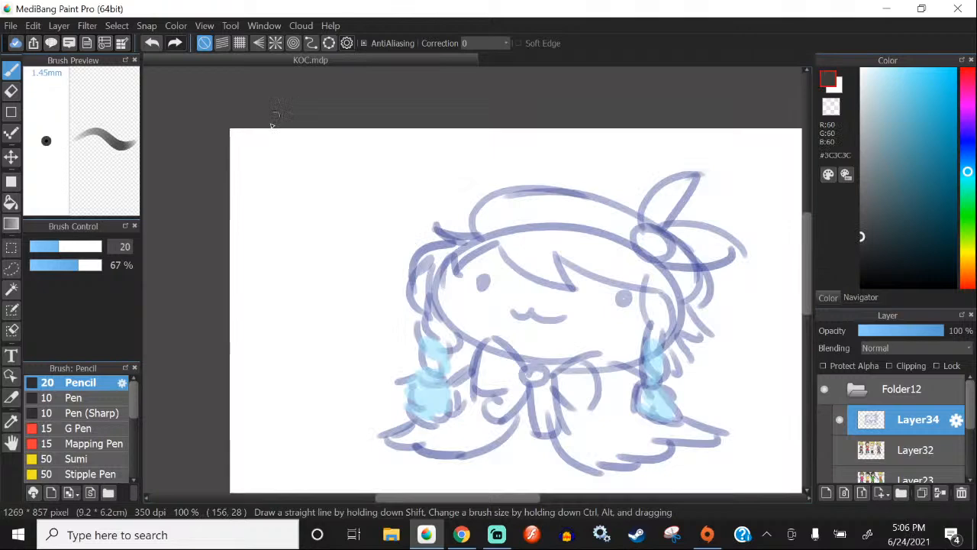
# Step: Handwrite the label "Applez" beside the character in dark grey #3C3C3C at Pencil size 11.4, with a line leading to the head
pyautogui.click(46, 247)
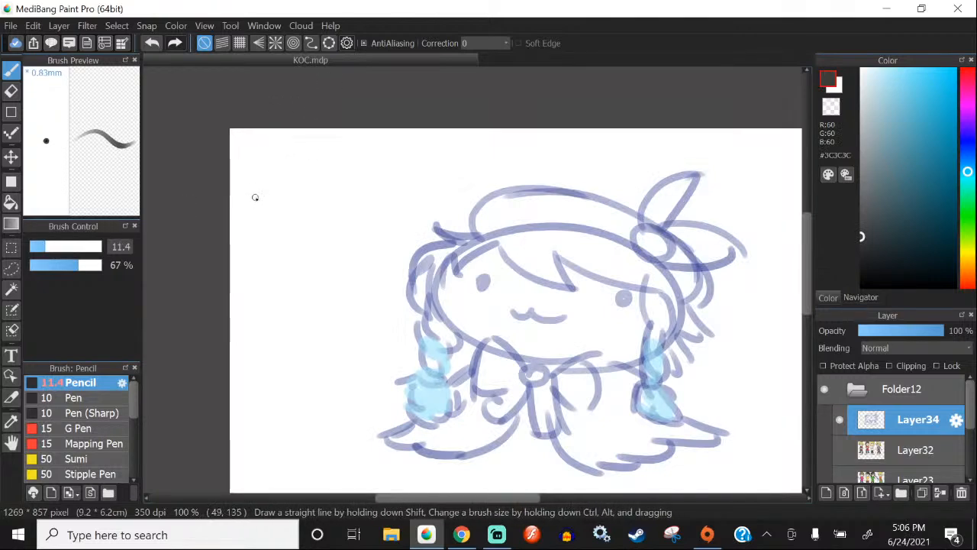
pyautogui.moveTo(255, 215)
pyautogui.mouseDown()
pyautogui.moveTo(259, 171)
pyautogui.moveTo(261, 201)
pyautogui.moveTo(284, 205)
pyautogui.mouseUp()
pyautogui.moveTo(292, 221)
pyautogui.mouseDown()
pyautogui.moveTo(293, 184)
pyautogui.moveTo(327, 193)
pyautogui.moveTo(374, 183)
pyautogui.moveTo(427, 197)
pyautogui.mouseUp()
pyautogui.moveTo(313, 207); pyautogui.dragTo(399, 270)
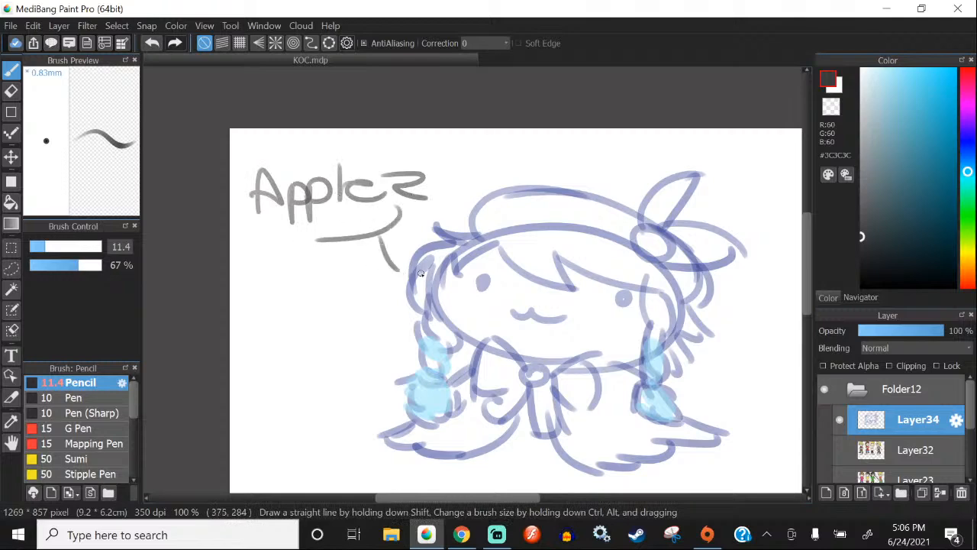
# Step: Move Layer34 out of Folder12 so it sits above the folder in the layer stack
pyautogui.scroll(-2, 455, 299)
pyautogui.scroll(1, 455, 300)
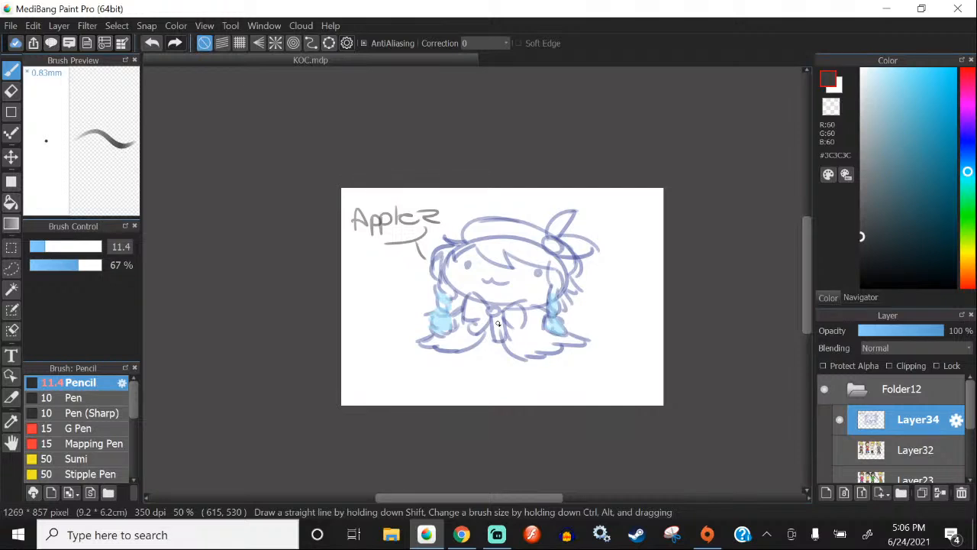
pyautogui.scroll(-2, 438, 247)
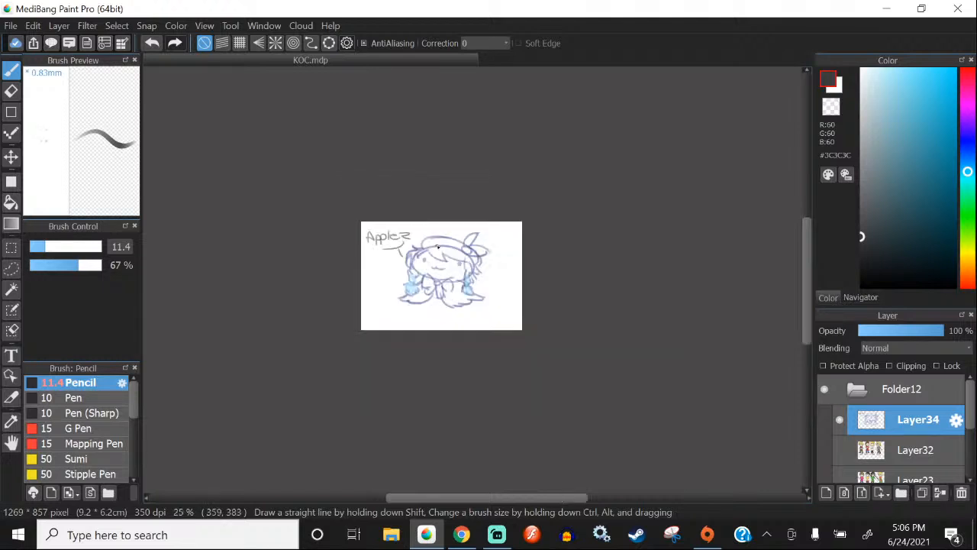
pyautogui.scroll(2, 438, 246)
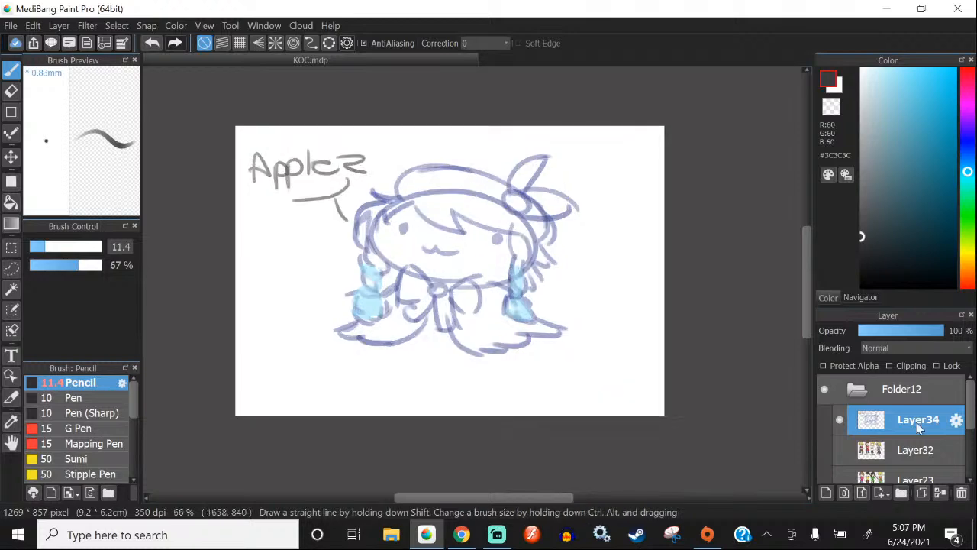
pyautogui.moveTo(917, 426); pyautogui.dragTo(912, 381)
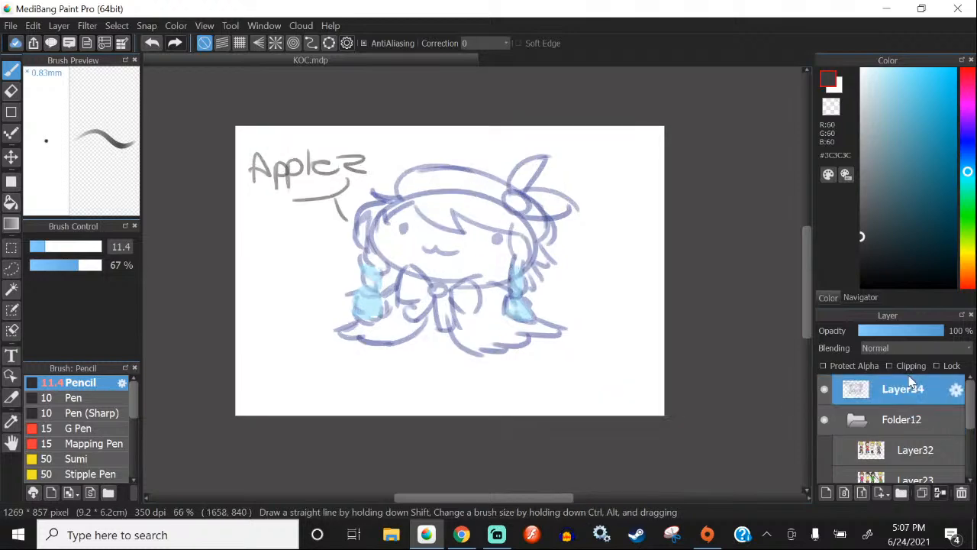
# Step: Switch to Chrome, replay the "at cafe [LoFi Hip hop Jazz mix]" video on YouTube and set the system volume to 20
pyautogui.click(461, 535)
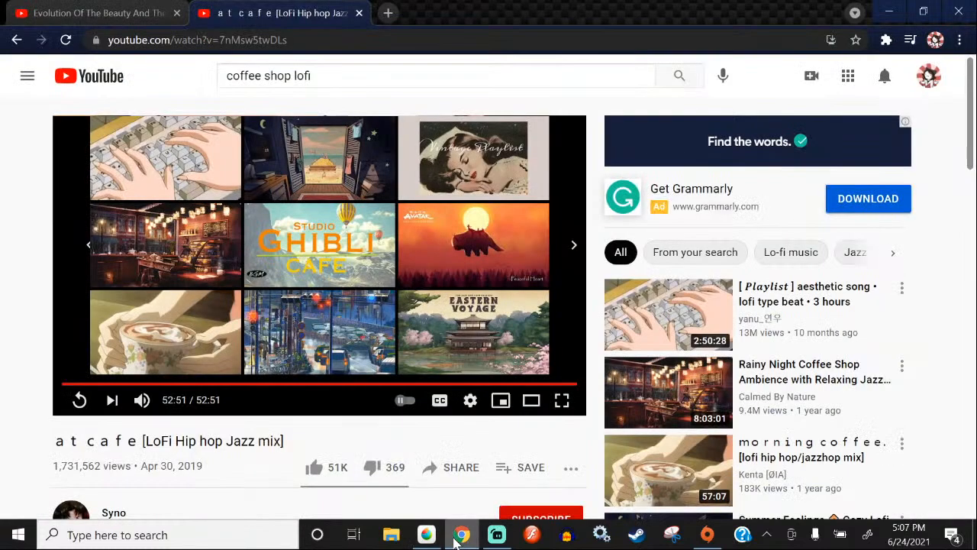
pyautogui.click(77, 400)
pyautogui.press('XF86AudioLowerVolume')
pyautogui.press('XF86AudioLowerVolume')
pyautogui.press('XF86AudioLowerVolume')
pyautogui.press('XF86AudioLowerVolume')
pyautogui.press('XF86AudioLowerVolume')
pyautogui.press('XF86AudioLowerVolume')
pyautogui.press('XF86AudioLowerVolume')
pyautogui.press('XF86AudioLowerVolume')
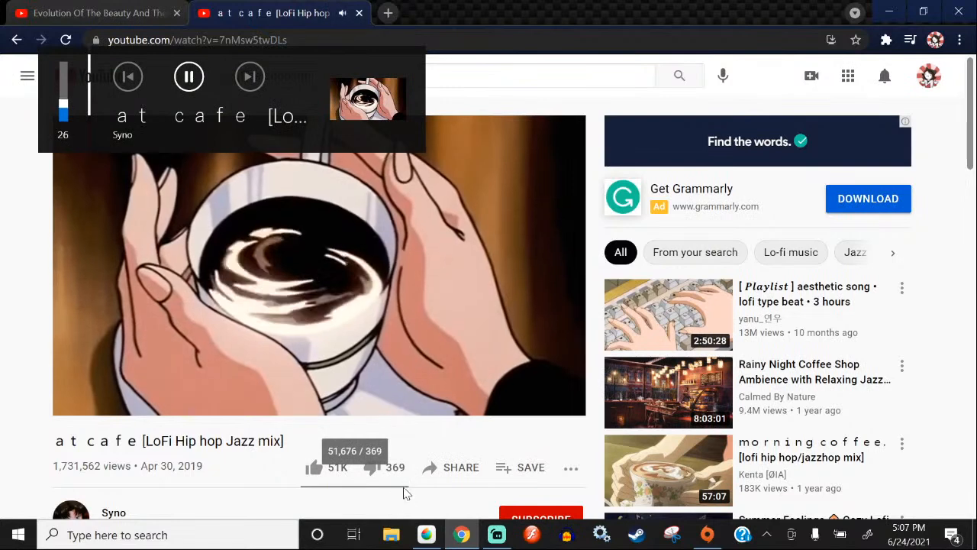
pyautogui.press('XF86AudioRaiseVolume')
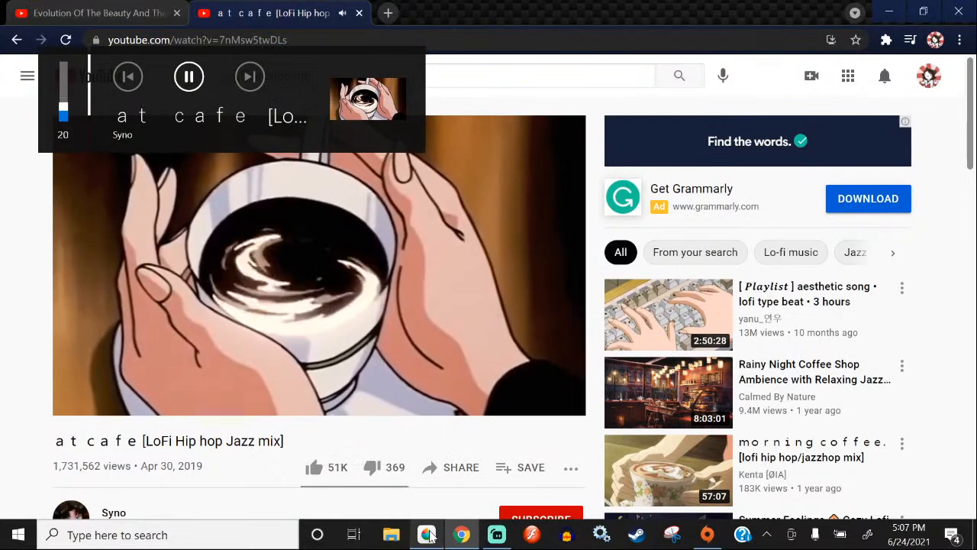
pyautogui.press('XF86AudioLowerVolume')
# Step: Return to MediBang Paint Pro, hide Layer34 and show Layer17 in Folder12
pyautogui.click(426, 534)
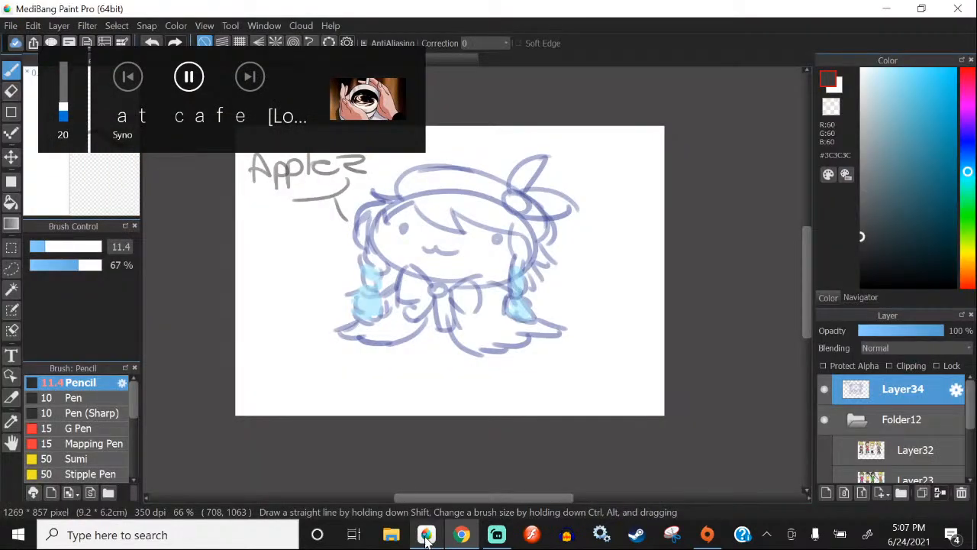
pyautogui.click(825, 389)
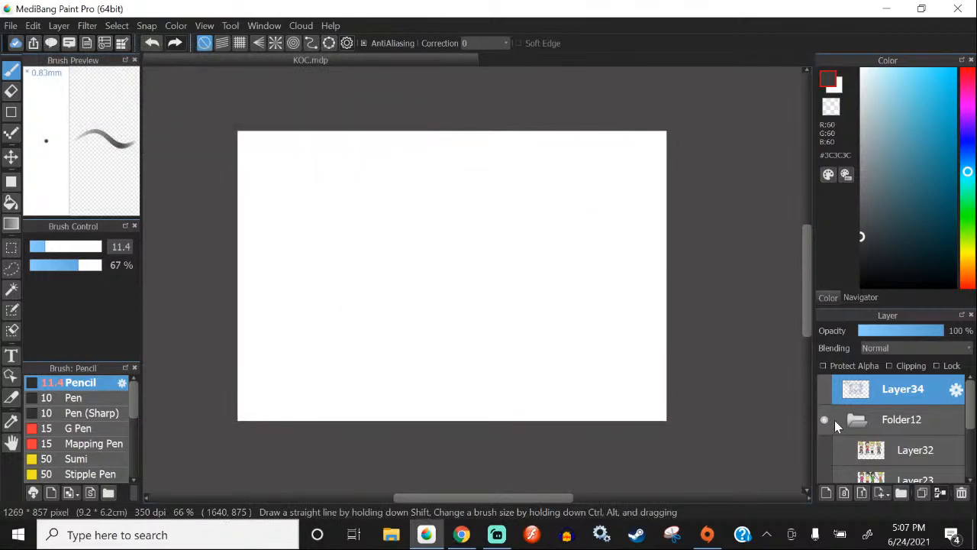
pyautogui.scroll(-1, 878, 443)
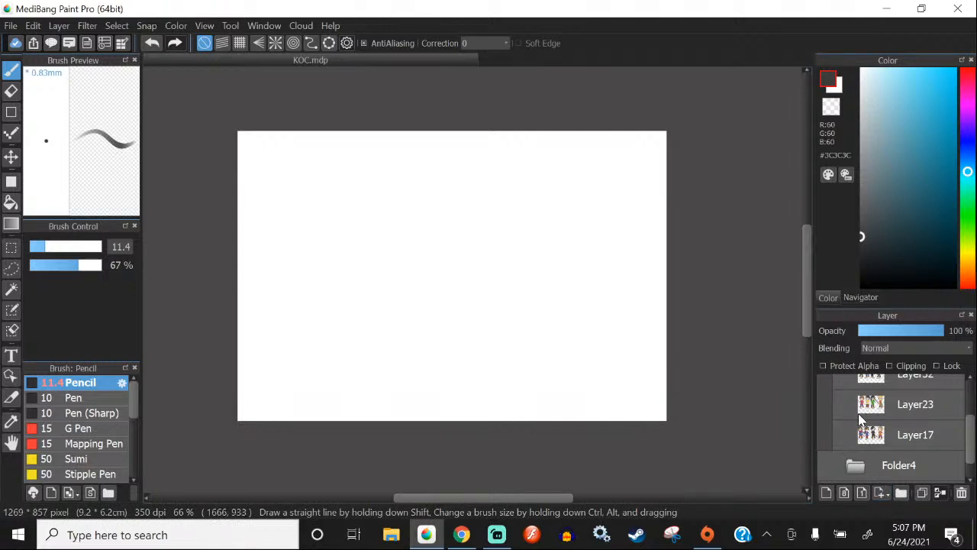
pyautogui.scroll(1, 899, 414)
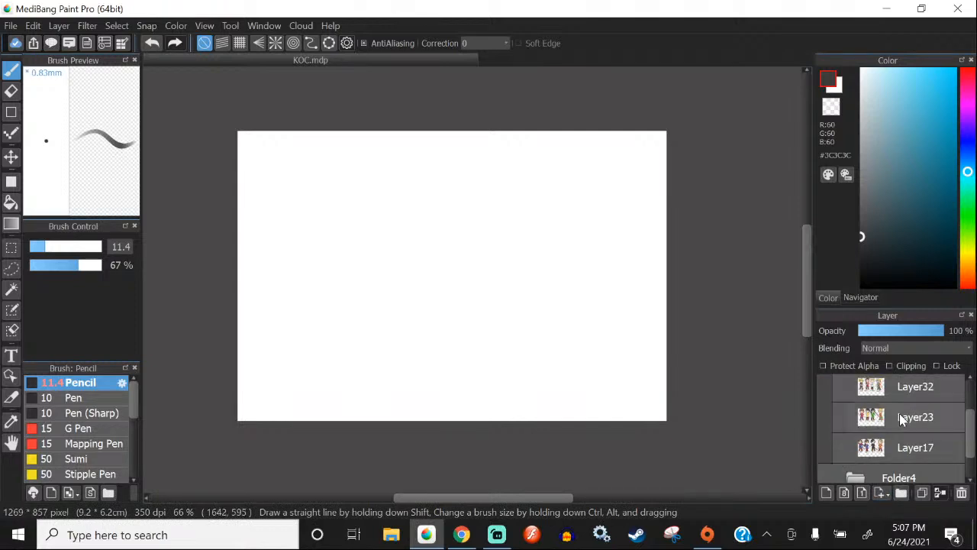
pyautogui.click(839, 448)
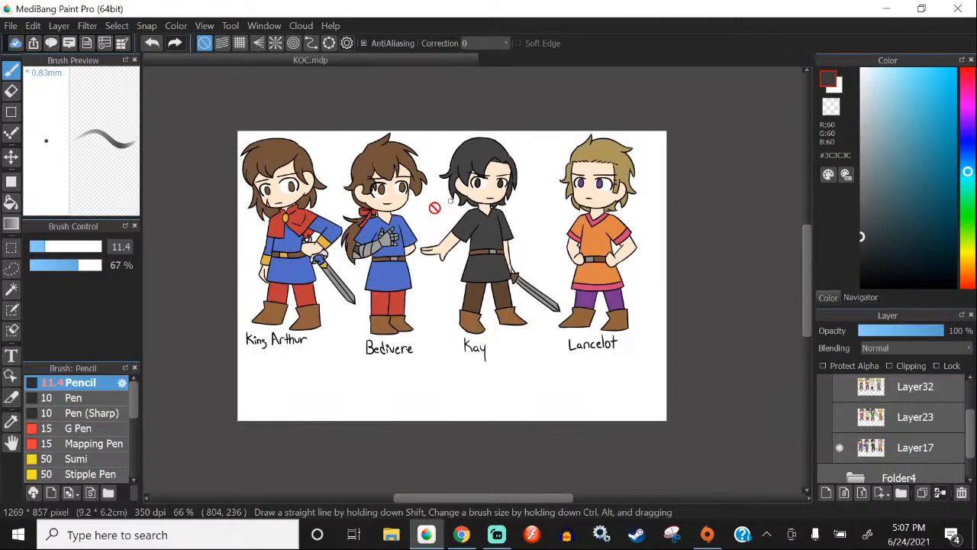
# Step: Examine the King Arthur, Bedivere, Kay and Lancelot designs on Layer17 up close and as a whole lineup
pyautogui.scroll(1, 434, 207)
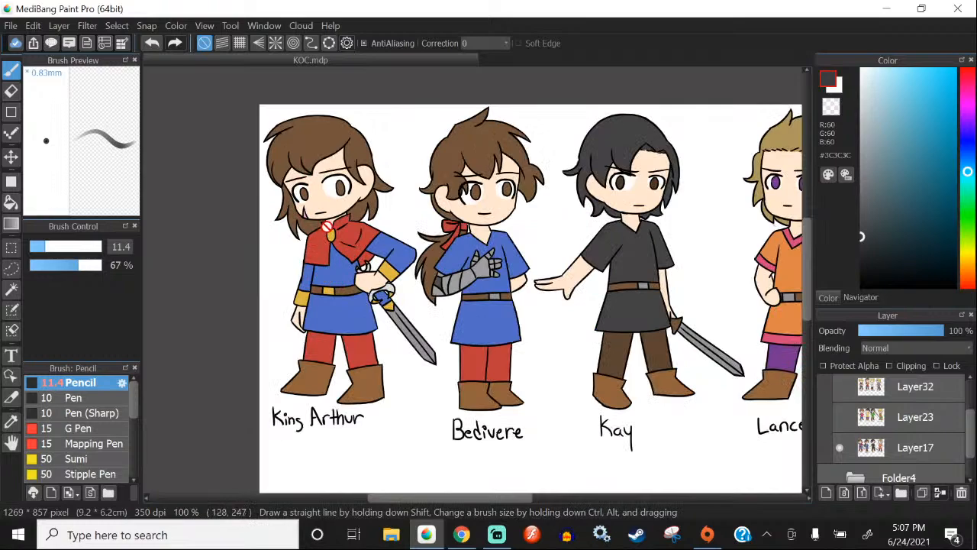
pyautogui.hscroll(1, 307, 259)
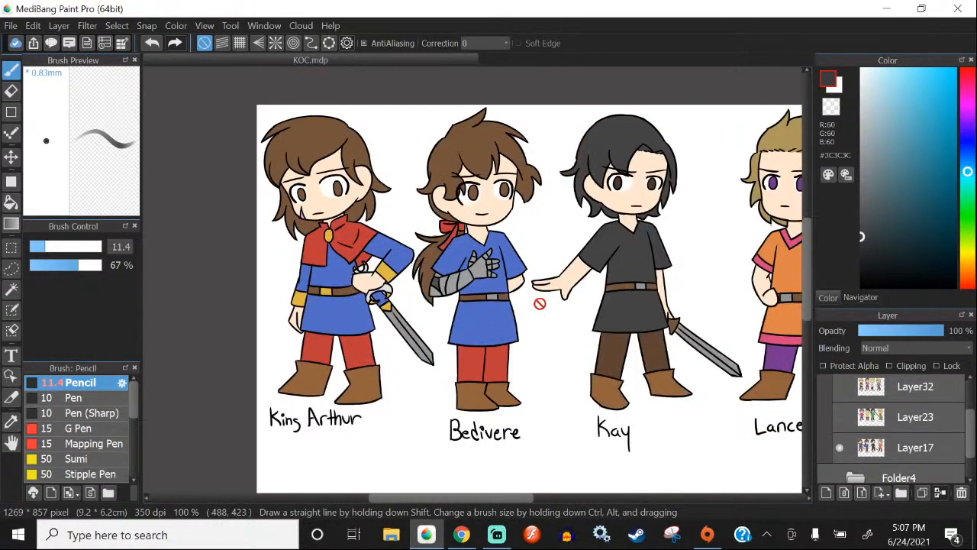
pyautogui.moveTo(447, 259); pyautogui.dragTo(413, 253)
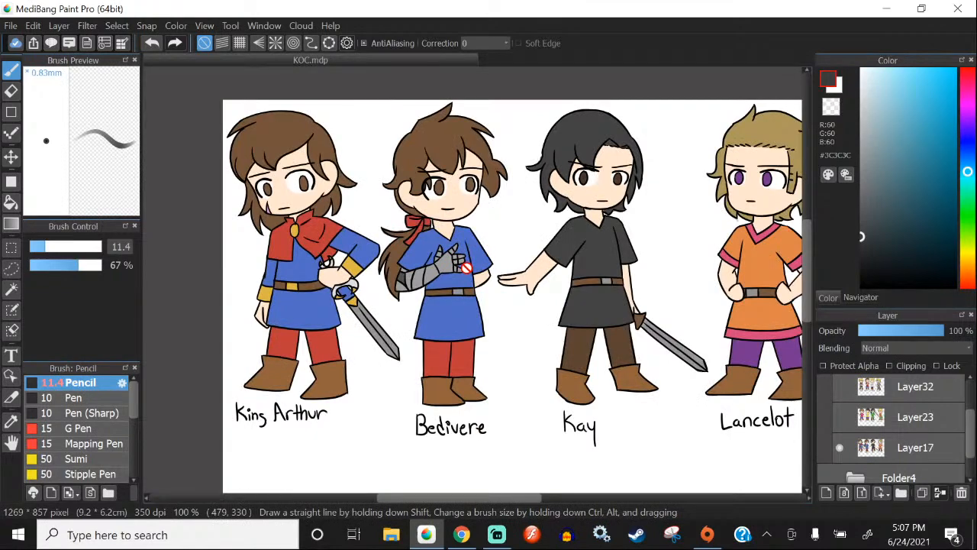
pyautogui.scroll(1, 466, 268)
pyautogui.scroll(-1, 451, 262)
pyautogui.scroll(1, 397, 258)
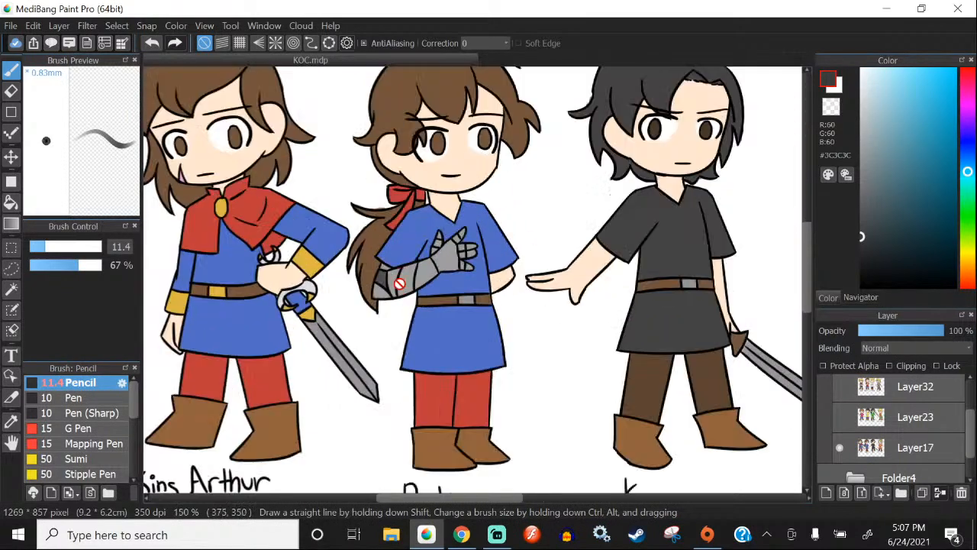
pyautogui.scroll(-1, 398, 284)
pyautogui.scroll(1, 394, 277)
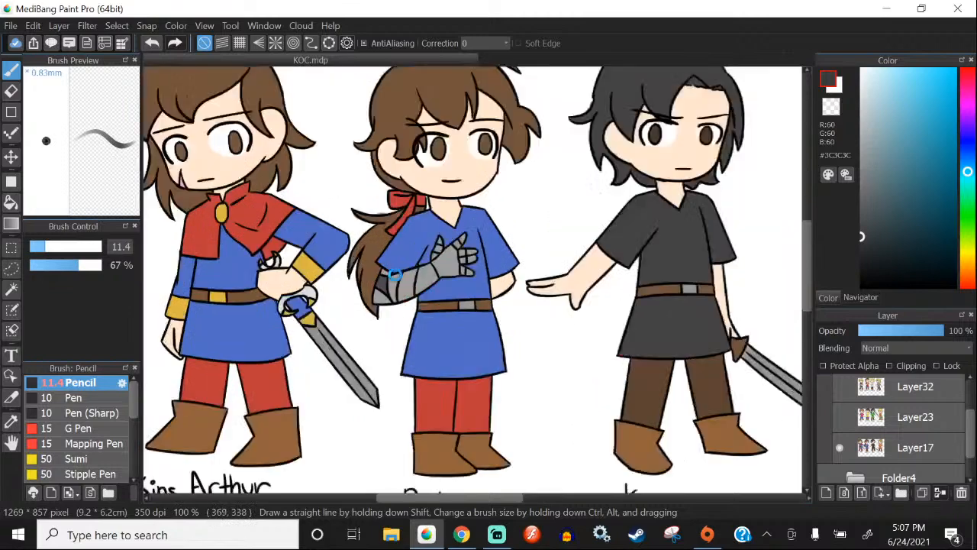
pyautogui.scroll(1, 394, 276)
pyautogui.scroll(-2, 452, 316)
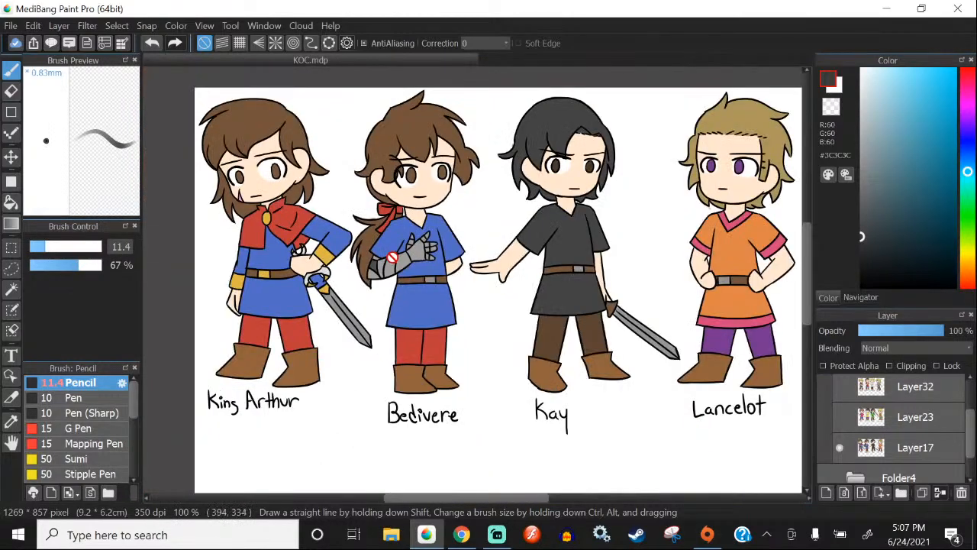
pyautogui.scroll(-1, 392, 257)
pyautogui.scroll(1, 477, 264)
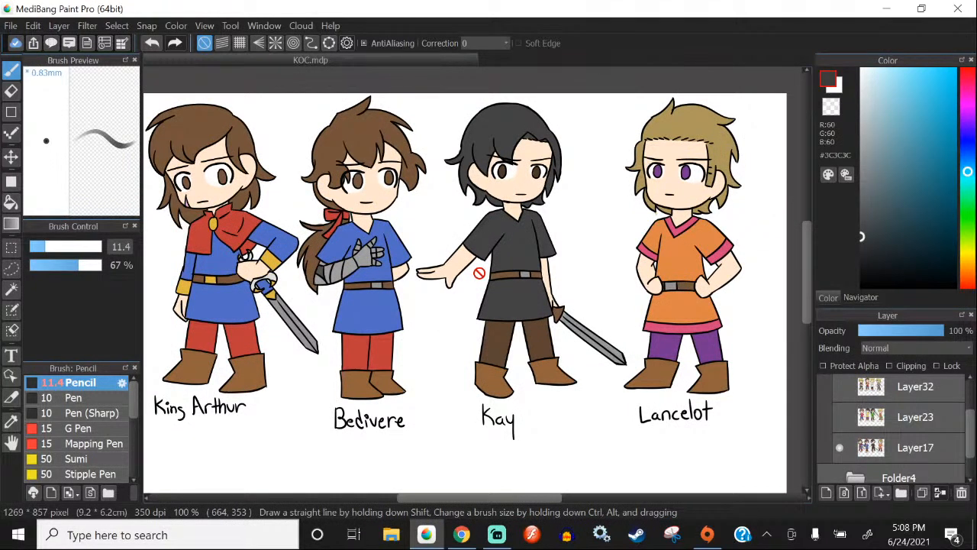
pyautogui.scroll(-1, 389, 243)
pyautogui.scroll(1, 499, 249)
pyautogui.scroll(-1, 561, 246)
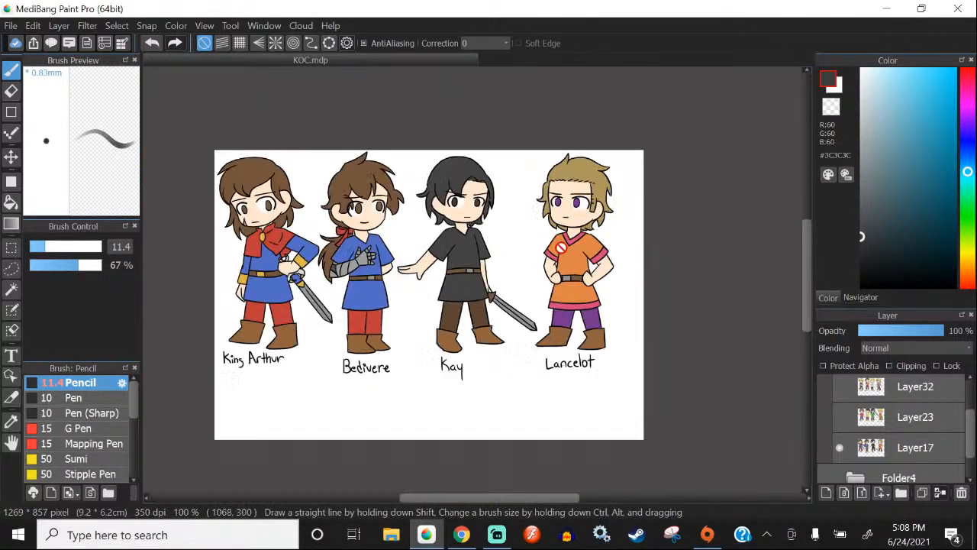
pyautogui.scroll(1, 362, 234)
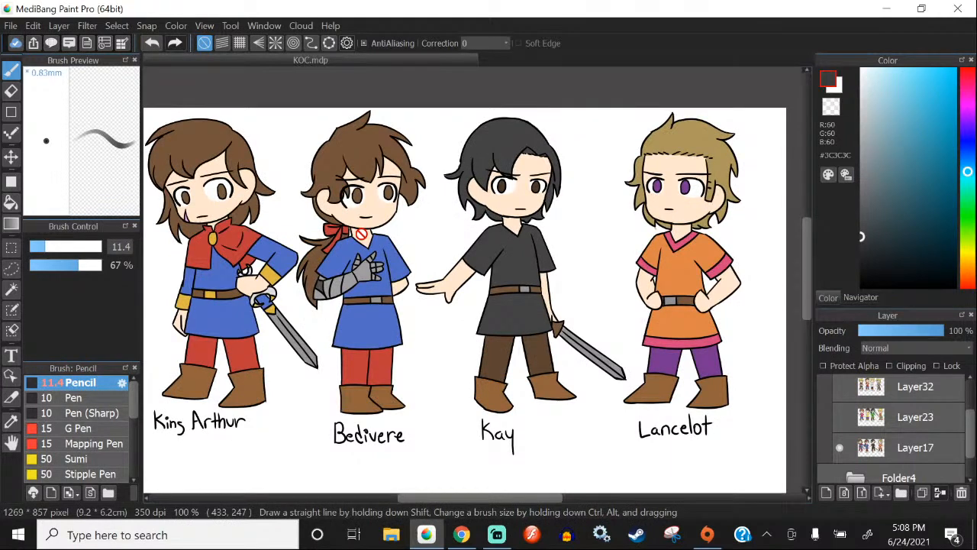
pyautogui.scroll(-1, 361, 234)
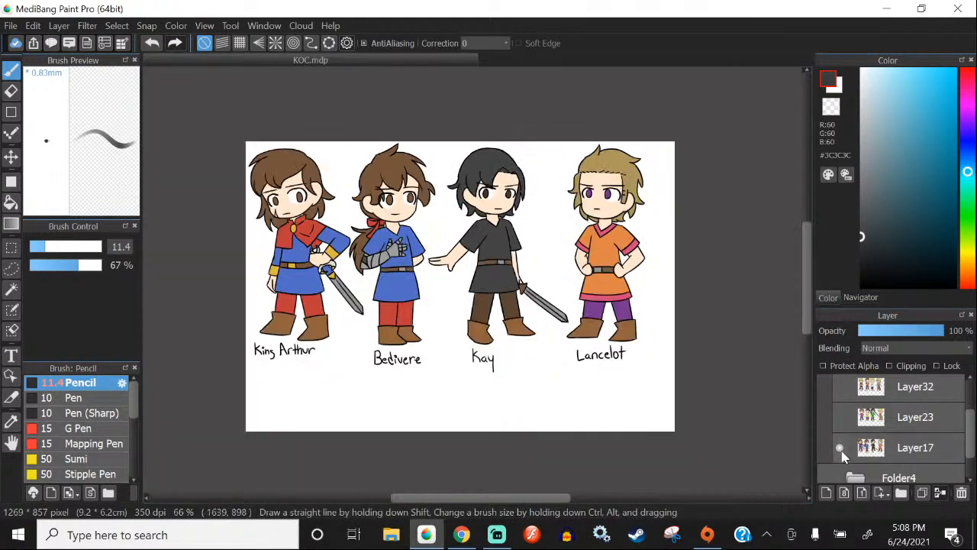
# Step: Hide Layer17, show Layer23 and examine its Bors, Dinadan, Pecival and Gawain character designs
pyautogui.click(840, 448)
pyautogui.click(840, 417)
pyautogui.scroll(2, 285, 213)
pyautogui.scroll(-2, 284, 213)
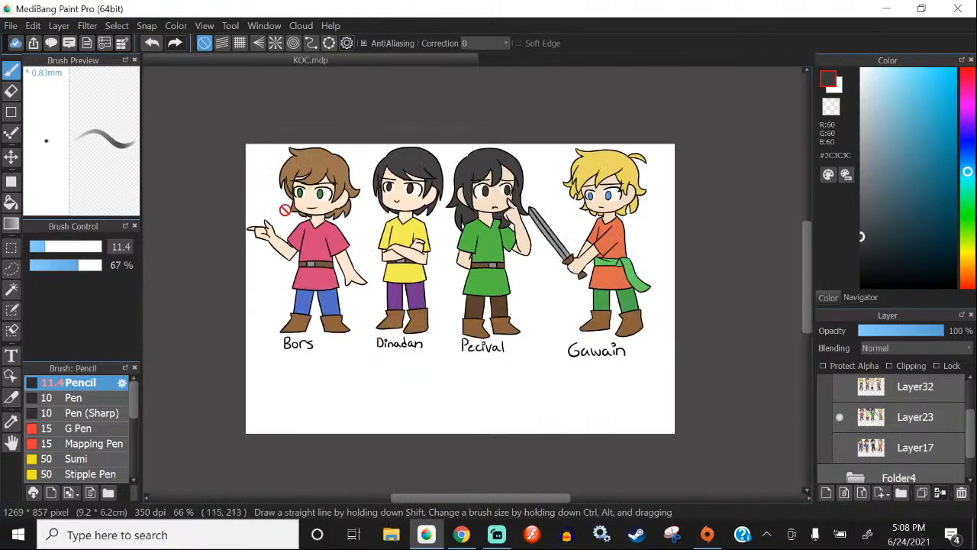
pyautogui.scroll(2, 285, 213)
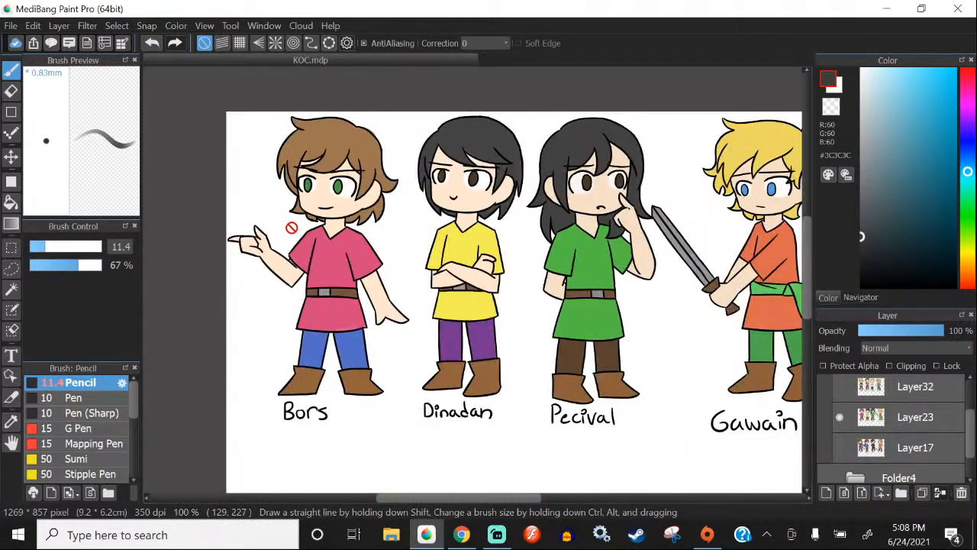
pyautogui.scroll(-2, 291, 227)
pyautogui.scroll(2, 372, 224)
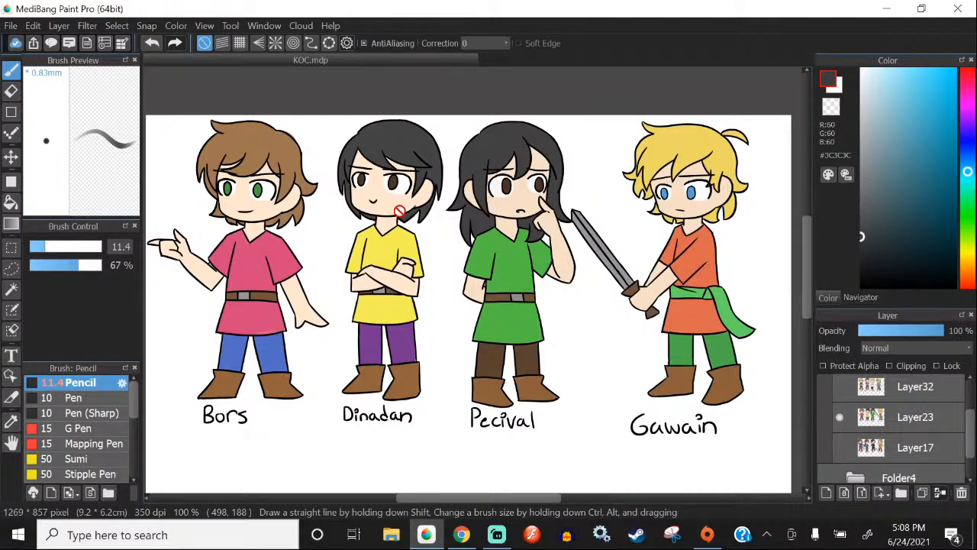
pyautogui.scroll(-1, 350, 241)
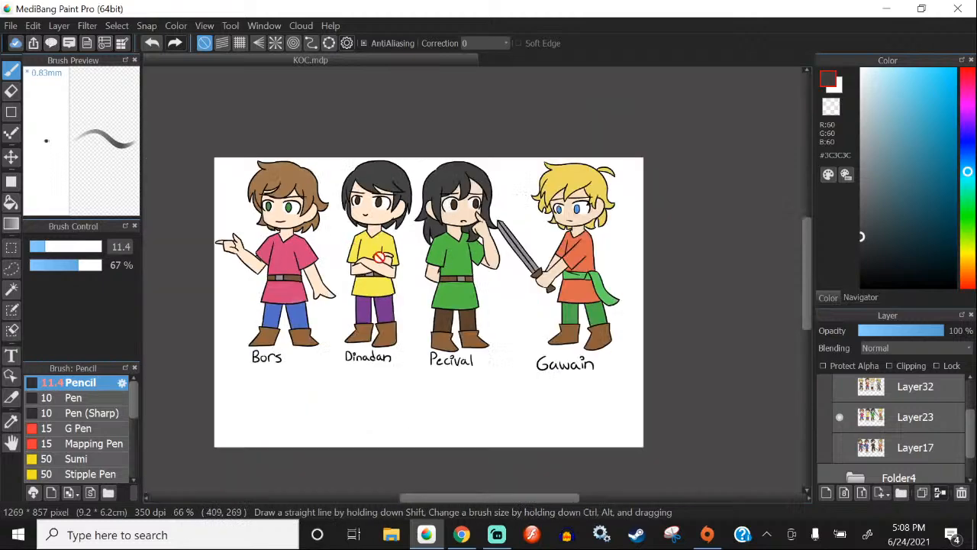
# Step: Examine the Dinadan, Pecival and Gawain character designs on Layer23 up close and as a lineup
pyautogui.scroll(4, 441, 363)
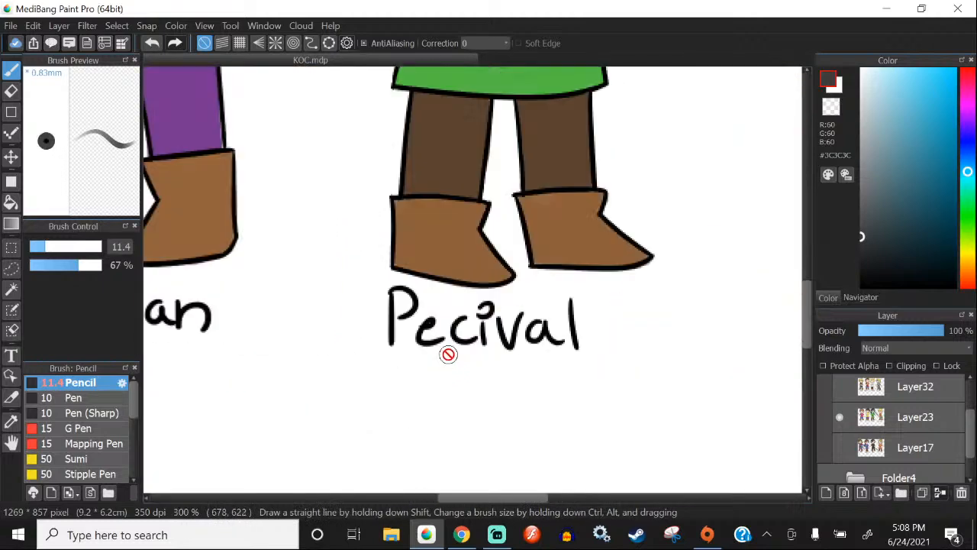
pyautogui.scroll(-4, 420, 345)
pyautogui.scroll(1, 466, 205)
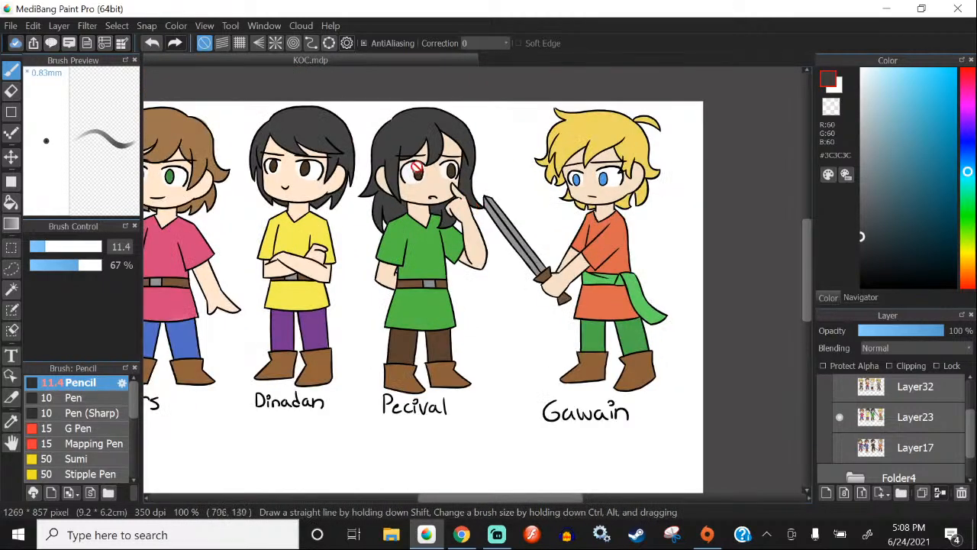
pyautogui.scroll(-1, 417, 166)
pyautogui.scroll(2, 412, 265)
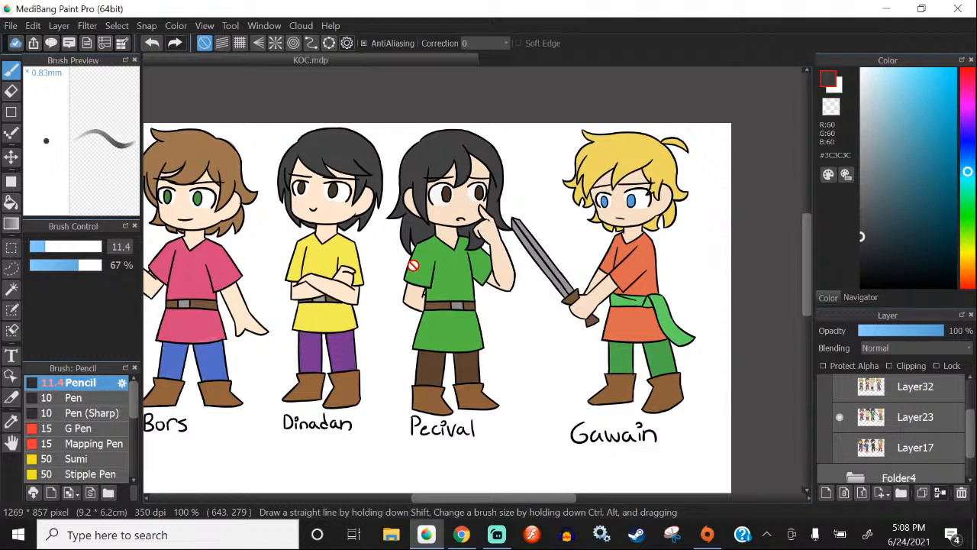
pyautogui.scroll(-1, 416, 252)
pyautogui.scroll(1, 425, 229)
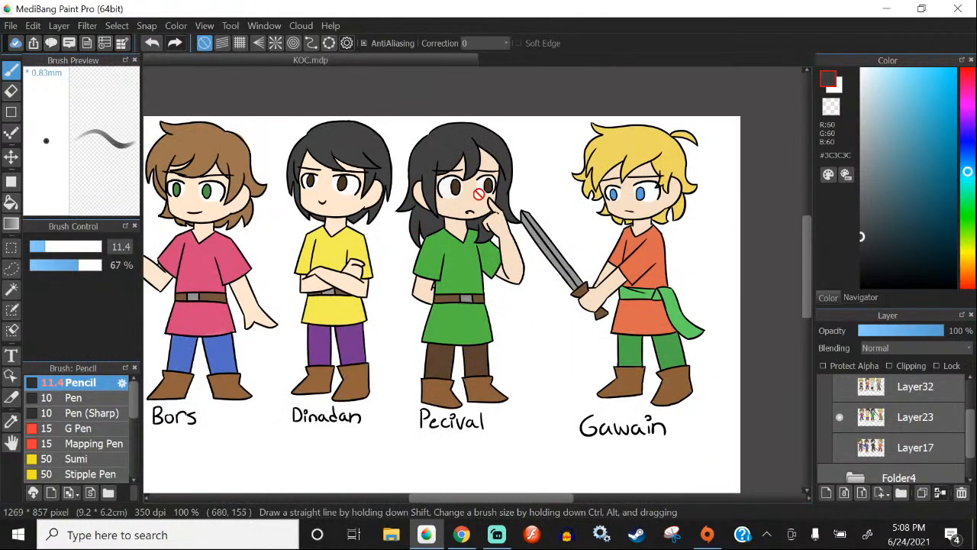
pyautogui.scroll(-1, 465, 223)
pyautogui.scroll(1, 592, 231)
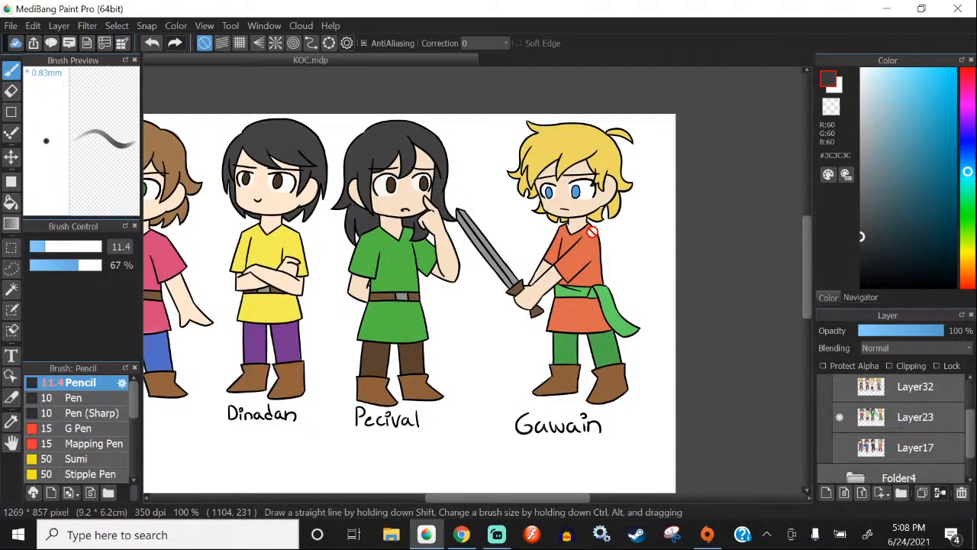
# Step: Check the "at cafe [LoFi Hip hop Jazz mix]" video in Chrome, then return to MediBang Paint Pro and view the whole Layer23 lineup
pyautogui.click(461, 535)
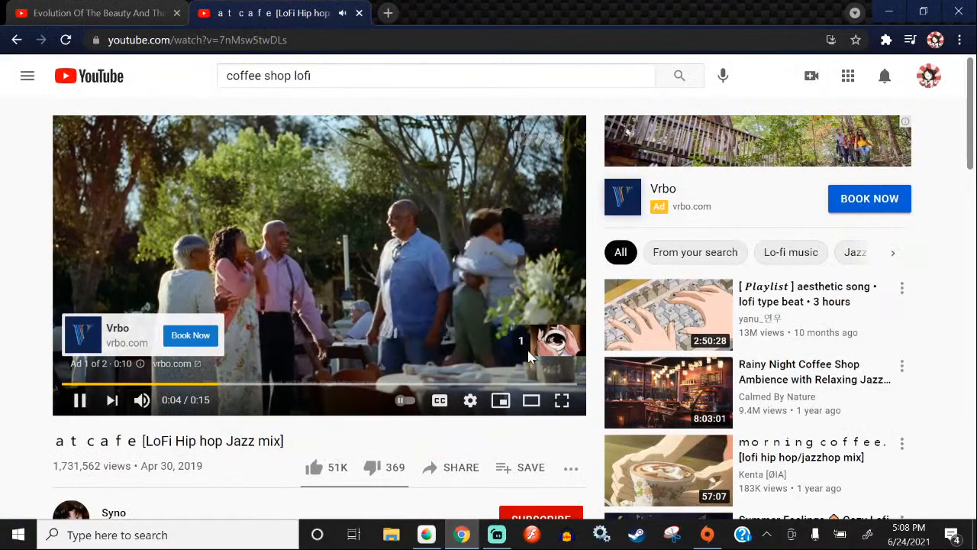
pyautogui.click(427, 534)
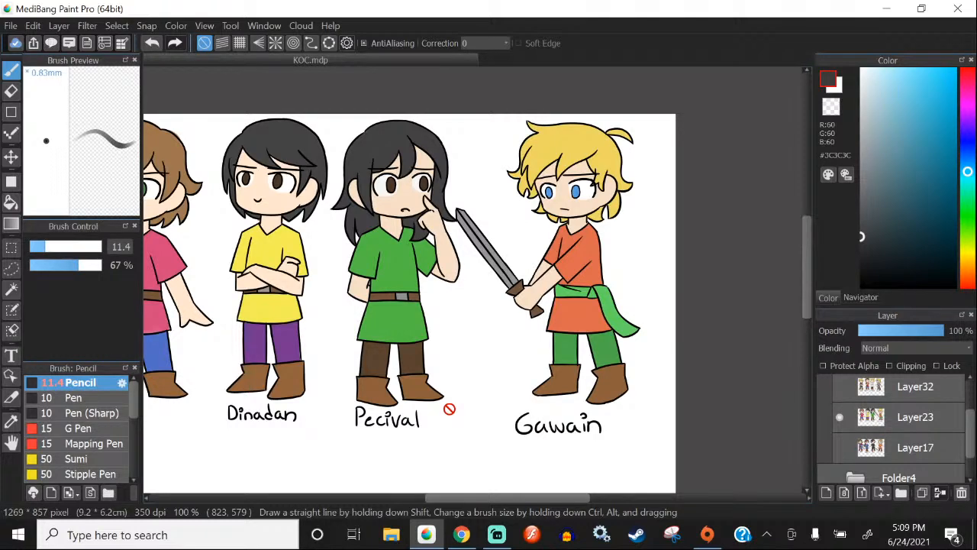
pyautogui.scroll(-3, 484, 280)
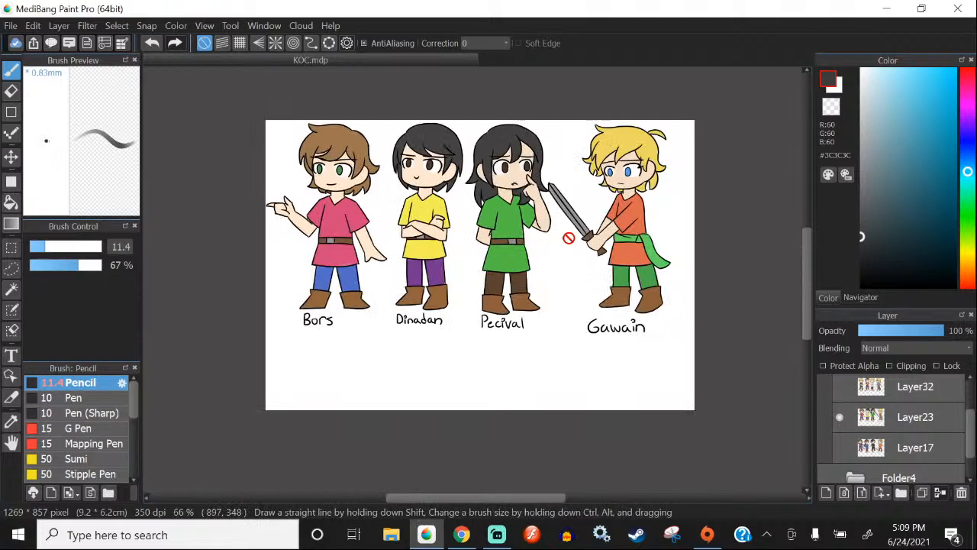
pyautogui.scroll(-1, 491, 235)
pyautogui.scroll(1, 536, 201)
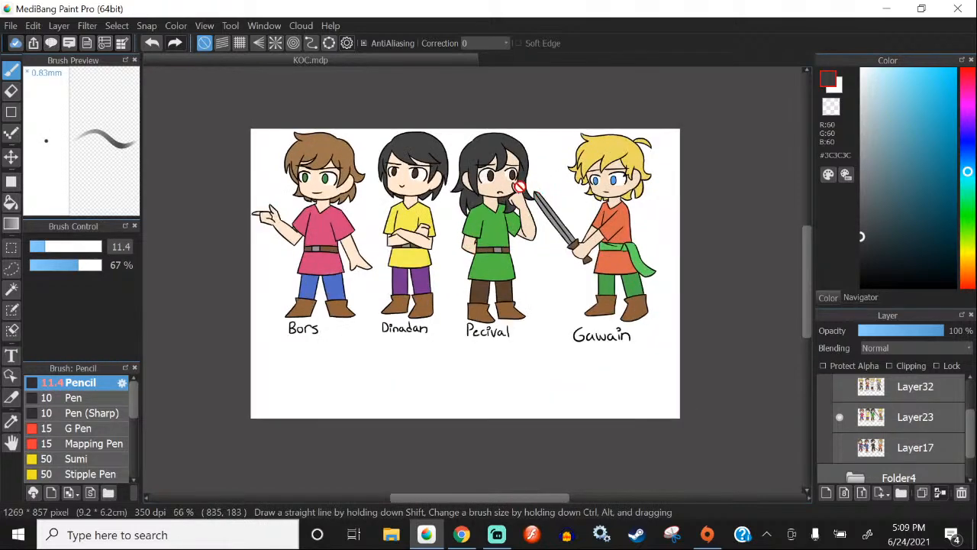
# Step: Hide Layer23, show Layer32 and examine its Gaheris, Mordred, Galahad and Gareth character designs
pyautogui.click(840, 417)
pyautogui.click(840, 447)
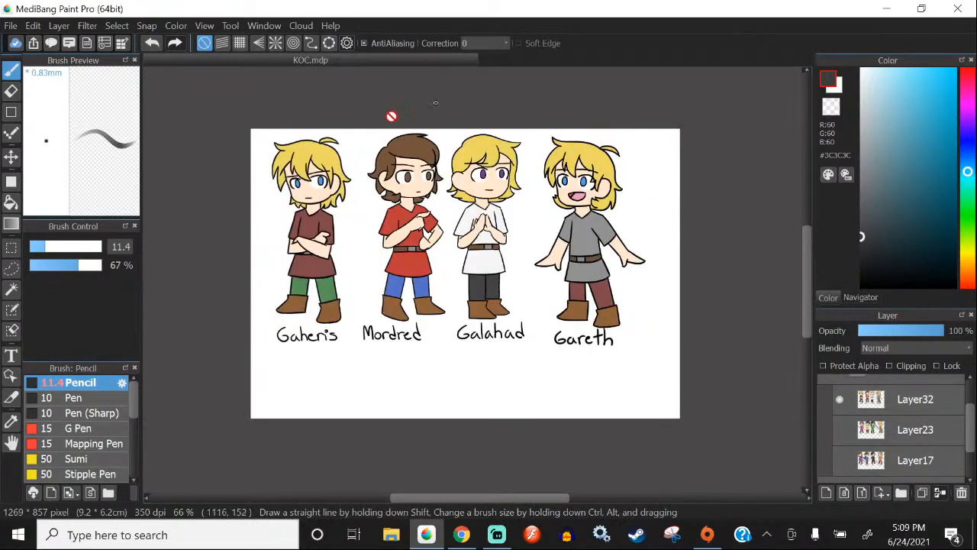
pyautogui.scroll(-1, 283, 254)
pyautogui.scroll(1, 294, 196)
pyautogui.scroll(1, 293, 197)
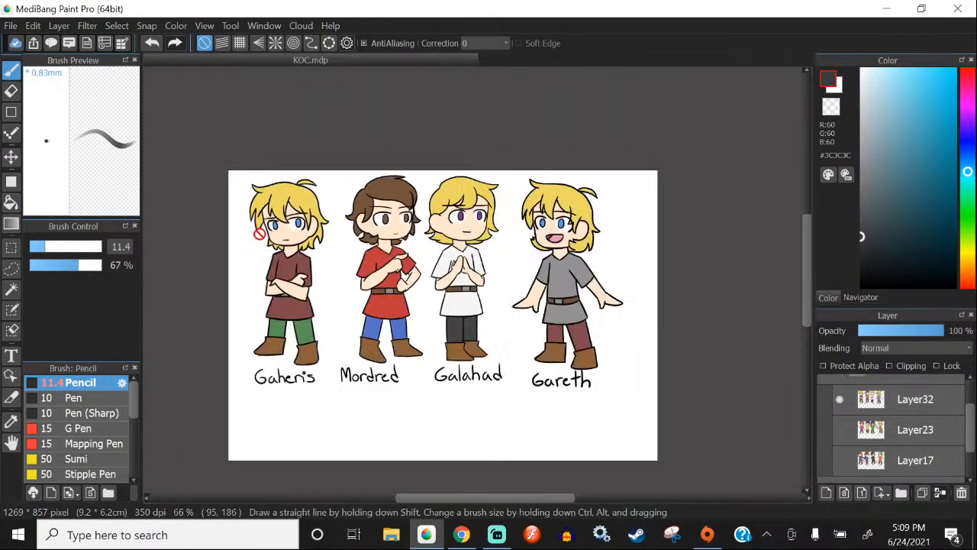
pyautogui.scroll(1, 267, 268)
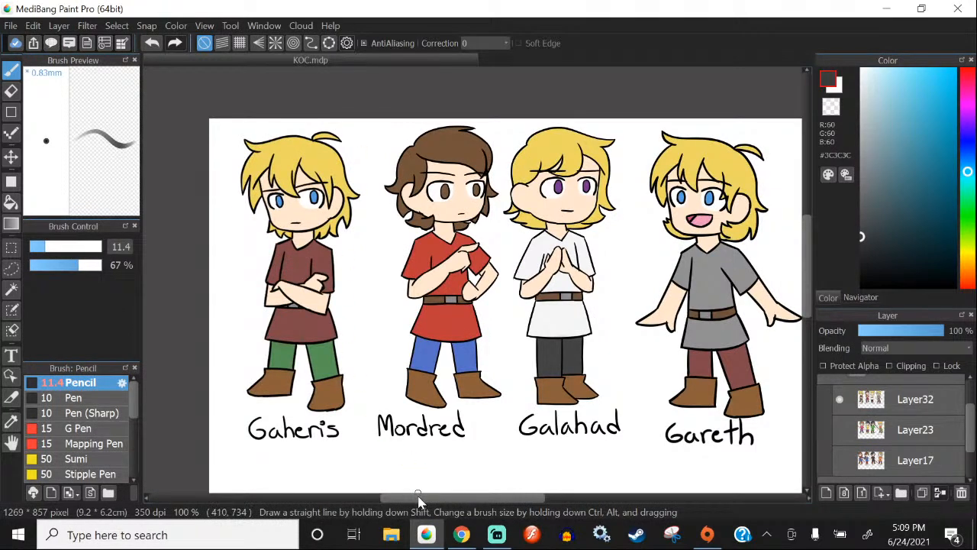
pyautogui.moveTo(424, 502); pyautogui.dragTo(445, 505)
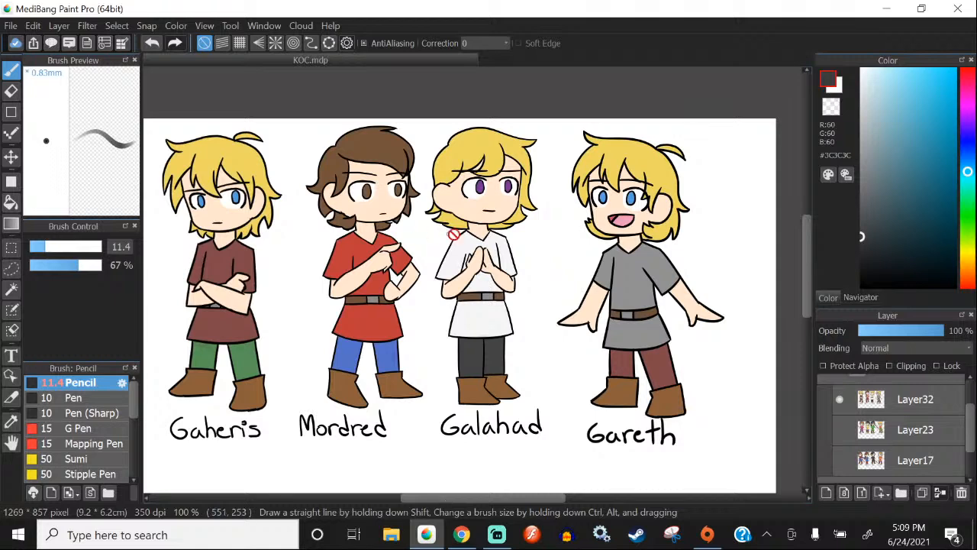
pyautogui.moveTo(497, 230); pyautogui.dragTo(486, 231)
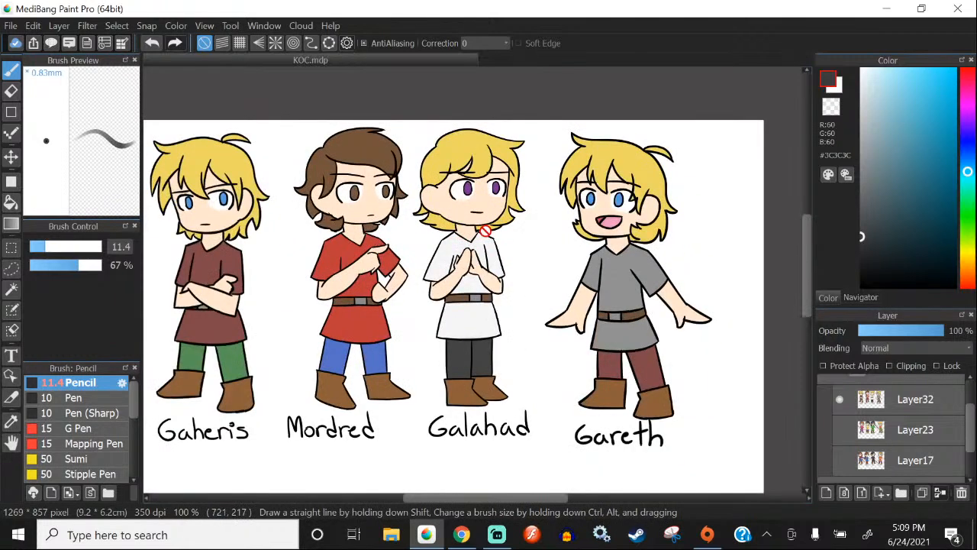
pyautogui.moveTo(495, 496); pyautogui.dragTo(534, 503)
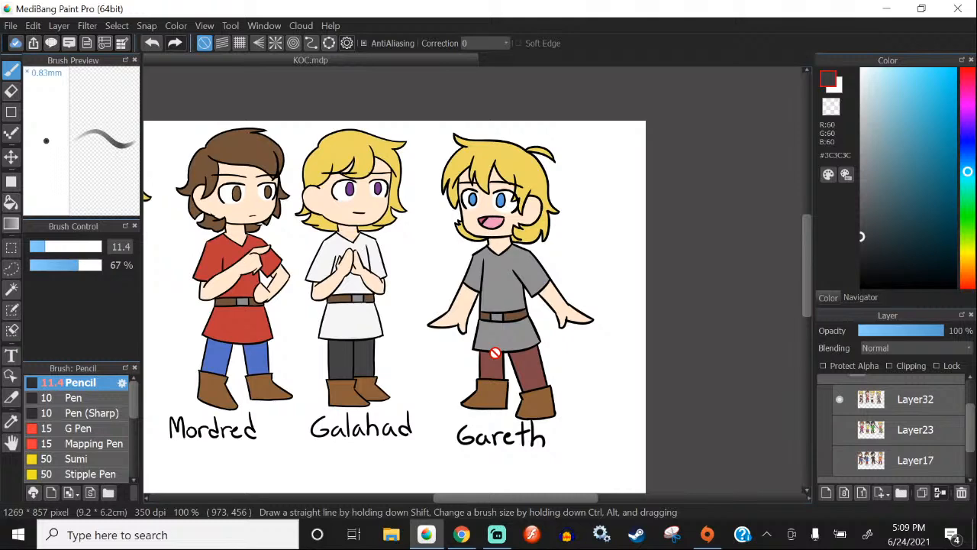
# Step: Hide Layer32 and add a new layer directly above it inside Folder12
pyautogui.click(841, 400)
pyautogui.scroll(-3, 530, 221)
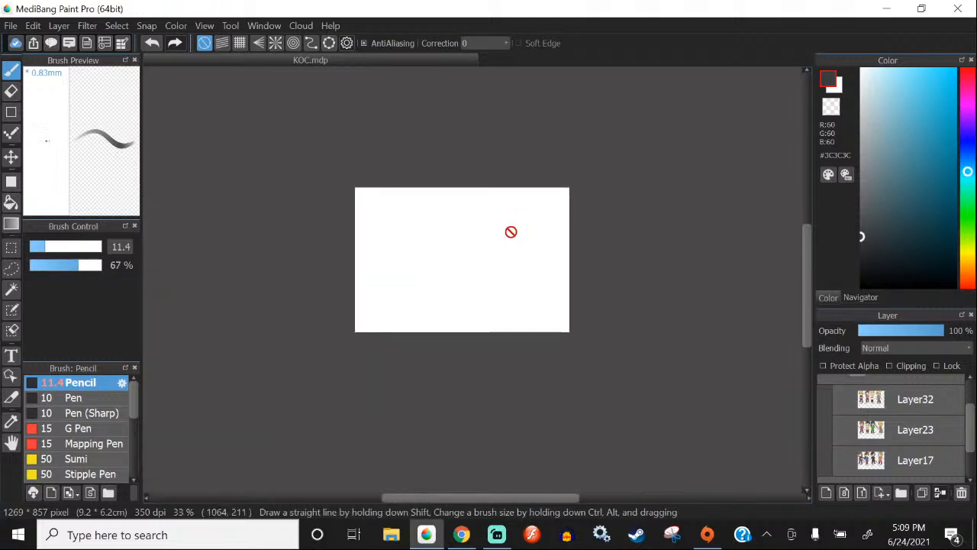
pyautogui.scroll(2, 447, 246)
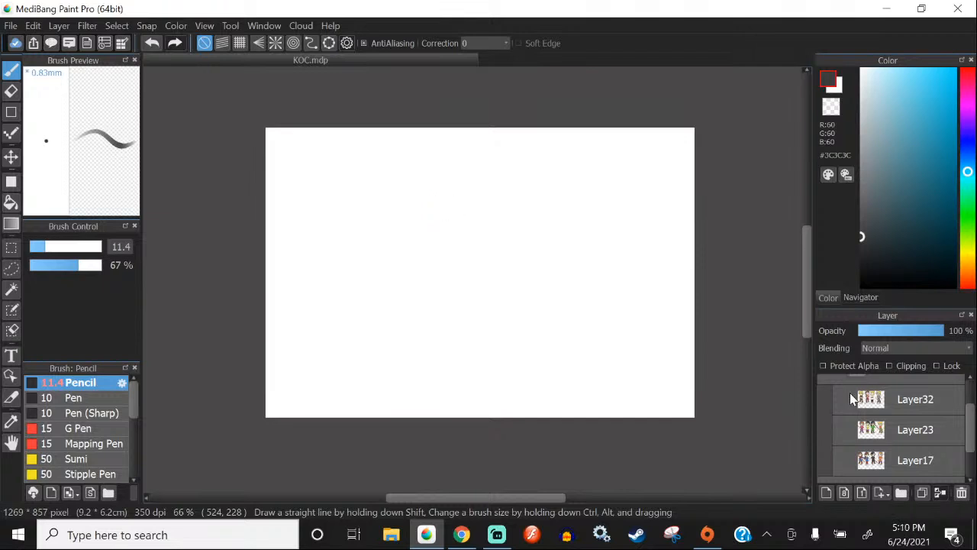
pyautogui.scroll(2, 855, 399)
pyautogui.click(845, 420)
pyautogui.click(849, 450)
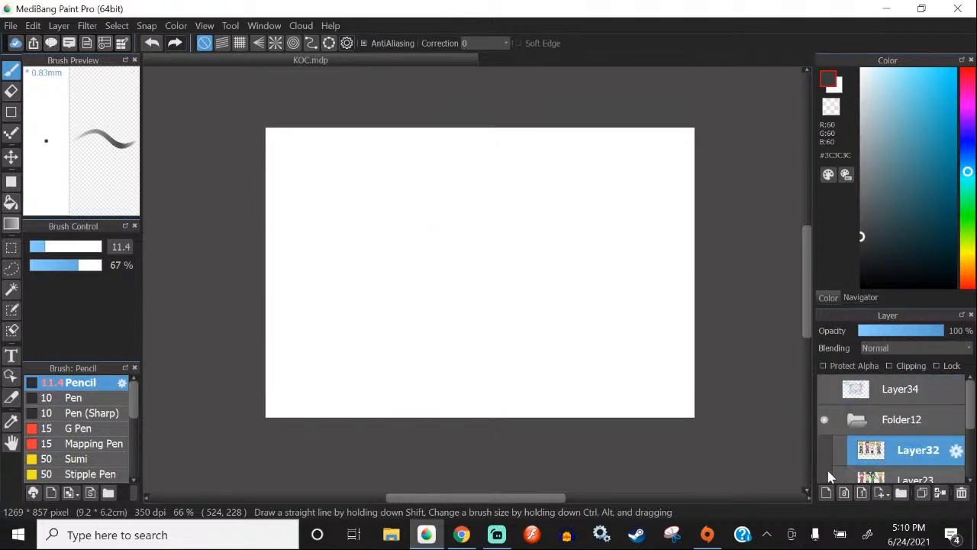
pyautogui.click(827, 493)
# Step: Set the drawing colour to black (#000000) and choose the Pen brush at size 7
pyautogui.click(896, 286)
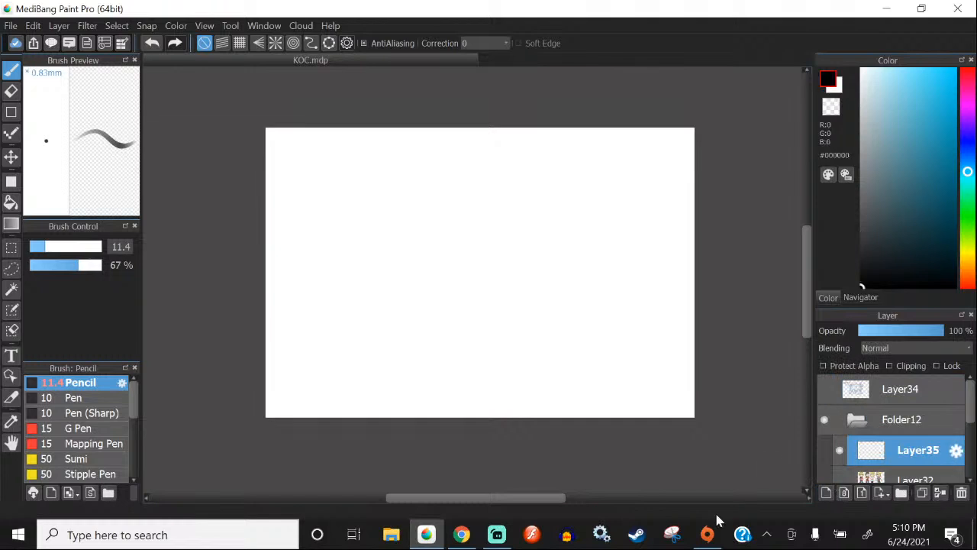
pyautogui.click(74, 398)
pyautogui.click(40, 247)
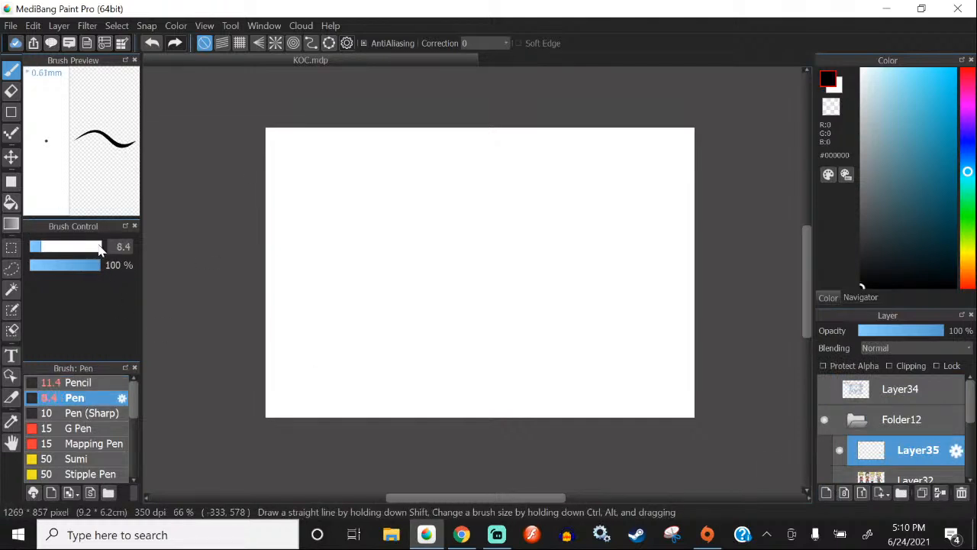
pyautogui.click(38, 246)
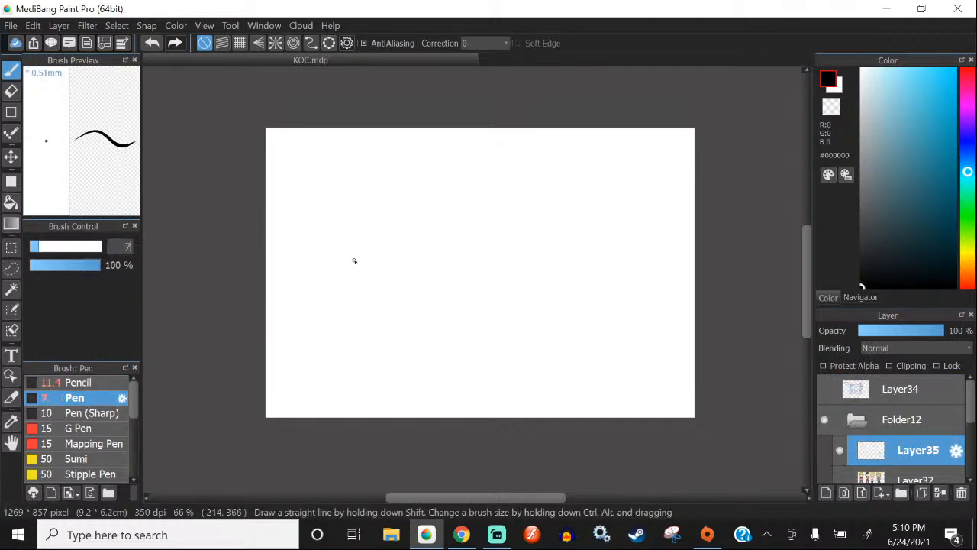
# Step: Draw loose test spirals with the Pen on the empty new layer and undo them
pyautogui.moveTo(490, 210)
pyautogui.mouseDown()
pyautogui.moveTo(473, 313)
pyautogui.moveTo(478, 404)
pyautogui.moveTo(296, 307)
pyautogui.mouseUp()
pyautogui.press('Delete')
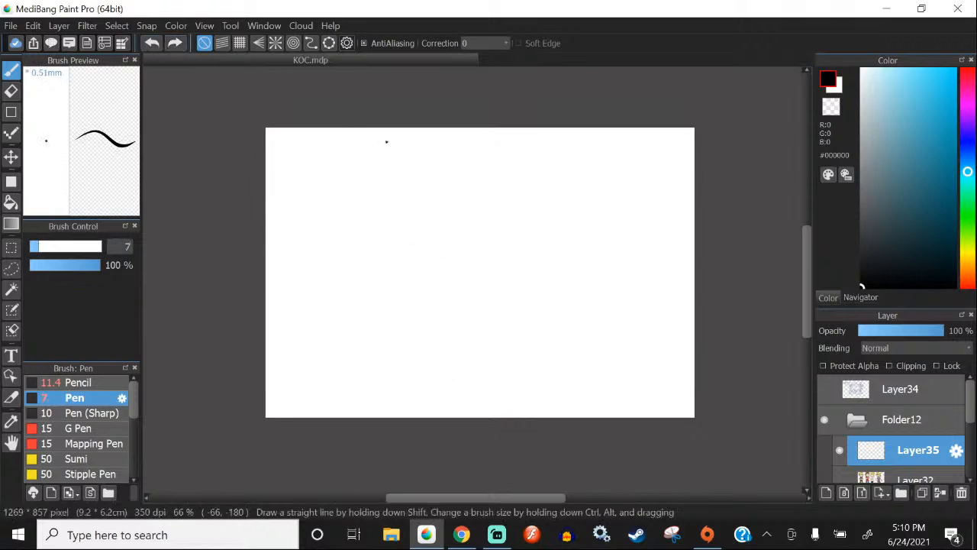
pyautogui.scroll(1, 399, 204)
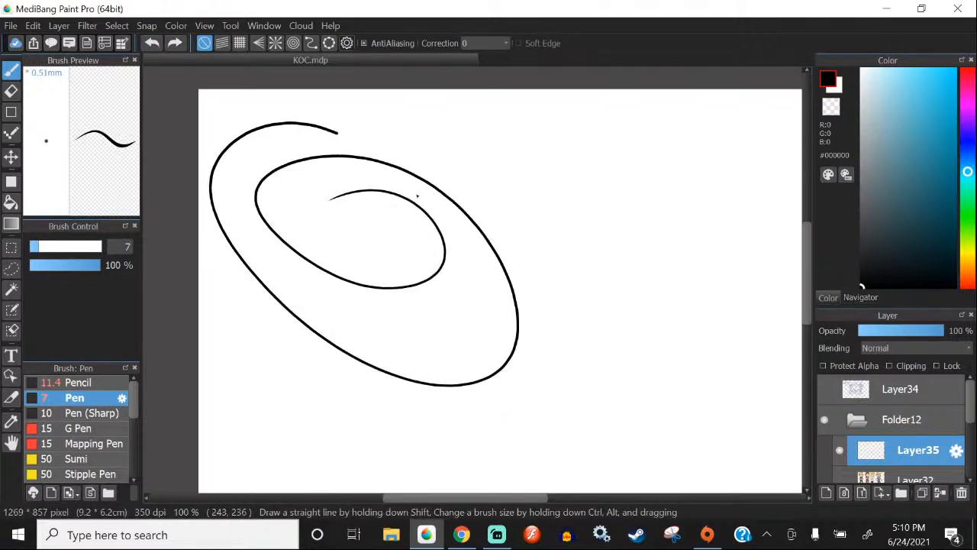
pyautogui.moveTo(418, 196); pyautogui.dragTo(248, 334)
pyautogui.scroll(1, 334, 200)
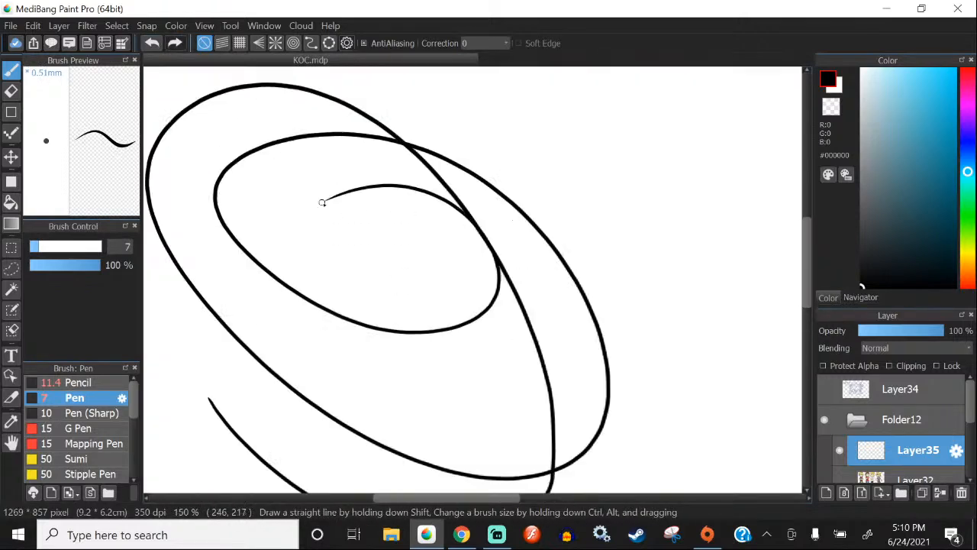
pyautogui.moveTo(359, 180)
pyautogui.mouseDown()
pyautogui.moveTo(437, 301)
pyautogui.moveTo(311, 206)
pyautogui.mouseUp()
pyautogui.scroll(1, 311, 210)
pyautogui.moveTo(311, 206); pyautogui.dragTo(297, 225)
pyautogui.scroll(-3, 324, 228)
pyautogui.click(152, 43)
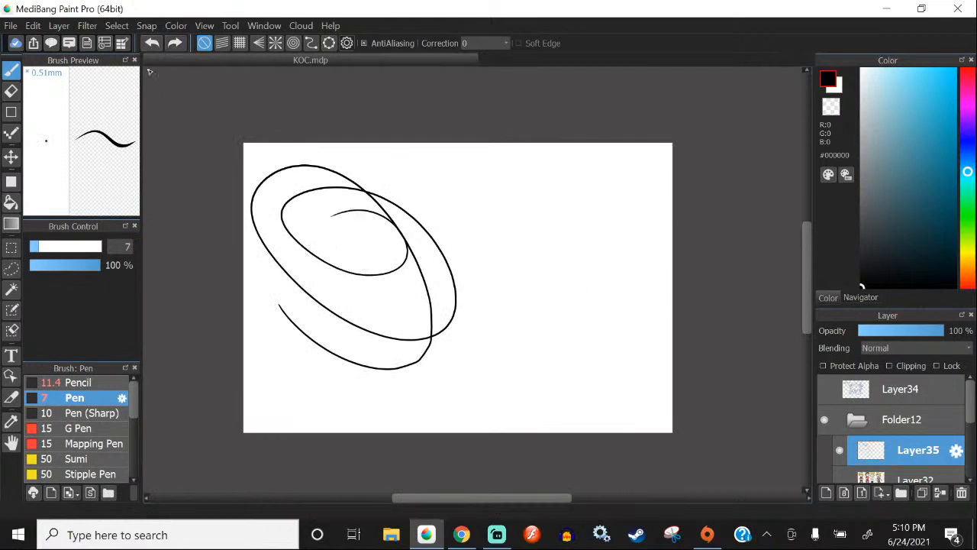
pyautogui.click(152, 42)
pyautogui.scroll(2, 499, 297)
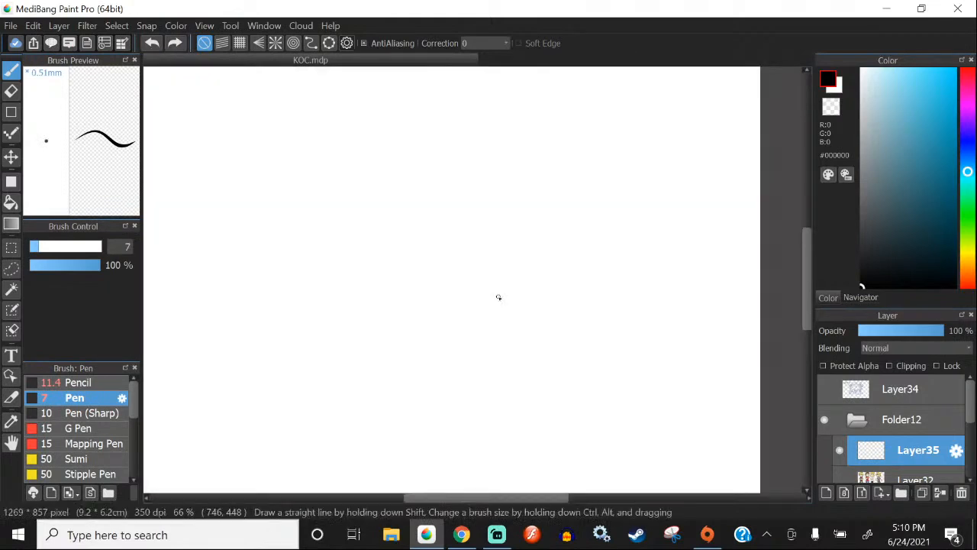
pyautogui.scroll(-2, 498, 297)
pyautogui.scroll(-2, 847, 440)
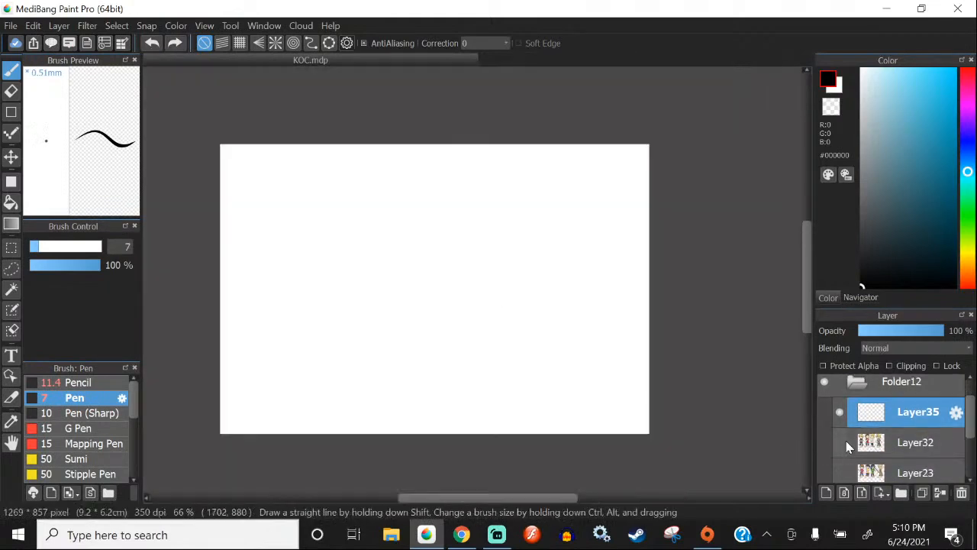
# Step: Show Layer32, circle Gaheris and Gareth with freehand ovals on the new layer to point them out, and undo the strokes
pyautogui.click(839, 418)
pyautogui.moveTo(291, 149); pyautogui.dragTo(304, 299)
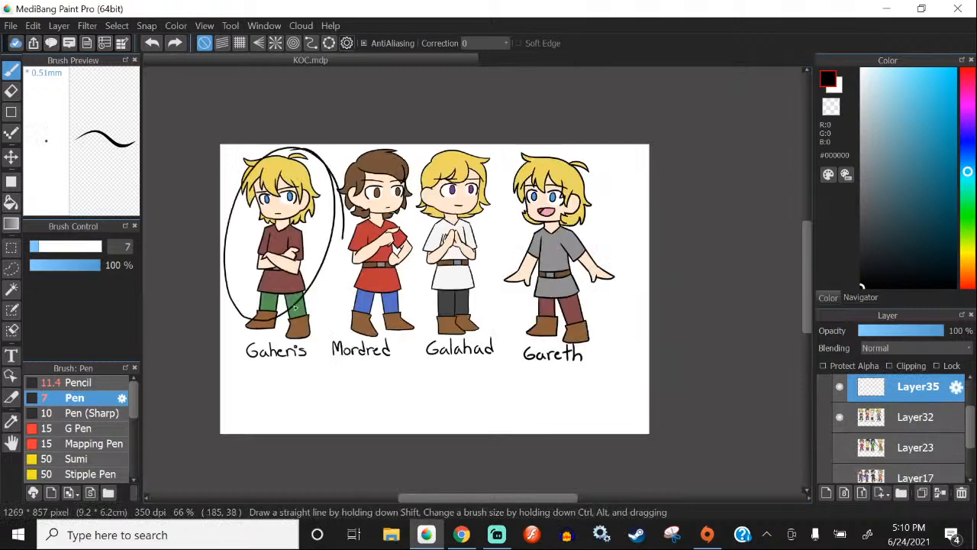
pyautogui.moveTo(482, 163)
pyautogui.mouseDown()
pyautogui.moveTo(487, 267)
pyautogui.moveTo(430, 293)
pyautogui.mouseUp()
pyautogui.click(152, 43)
pyautogui.moveTo(556, 140); pyautogui.dragTo(569, 149)
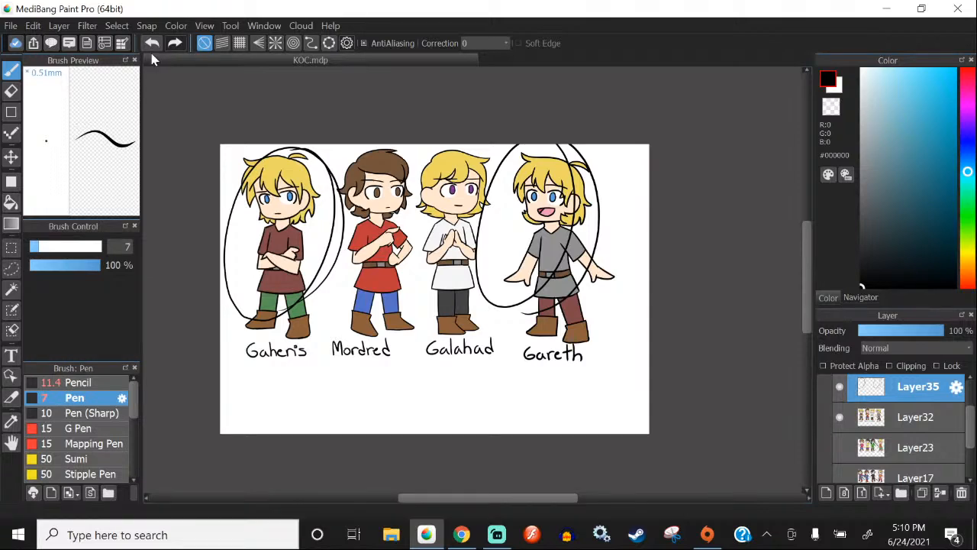
pyautogui.hotkey('ctrl', 'z')
pyautogui.hotkey('ctrl', 'z')
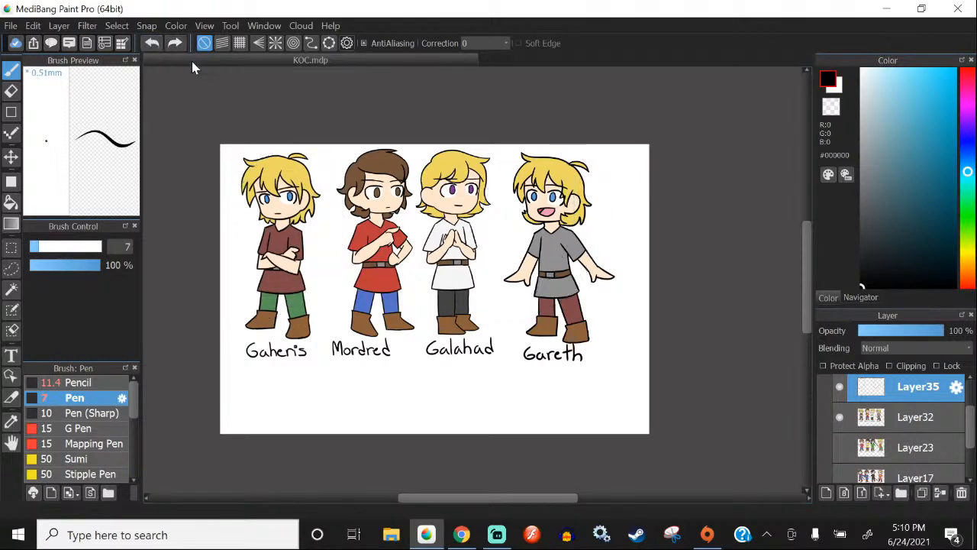
# Step: Hide Layer32 and show the Layer23 lineup
pyautogui.click(840, 417)
pyautogui.scroll(-1, 838, 453)
pyautogui.click(840, 423)
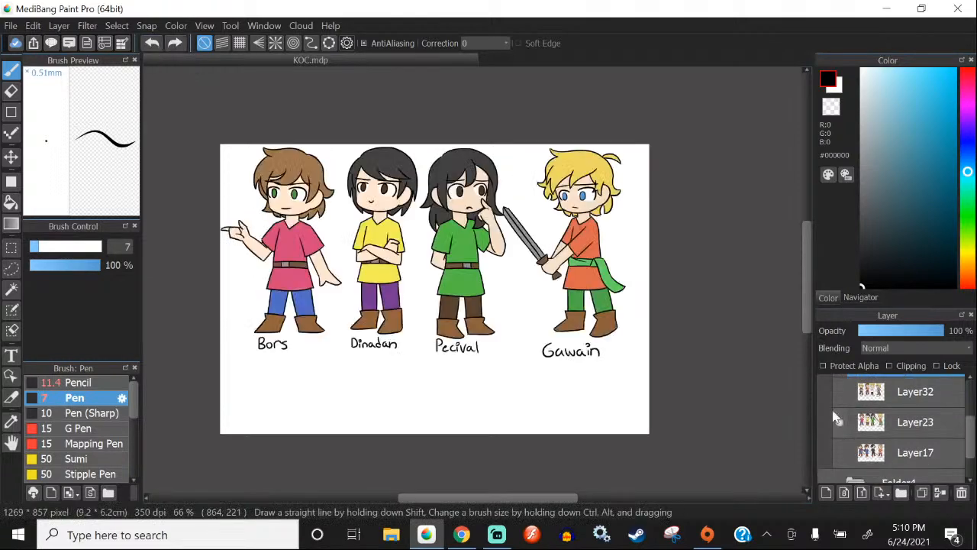
# Step: Circle Bors with freehand ovals on the annotation layer to point him out, and undo the strokes
pyautogui.hotkey('ctrl', 'y')
pyautogui.hotkey('ctrl', 'y')
pyautogui.hotkey('ctrl', 'y')
pyautogui.click(152, 44)
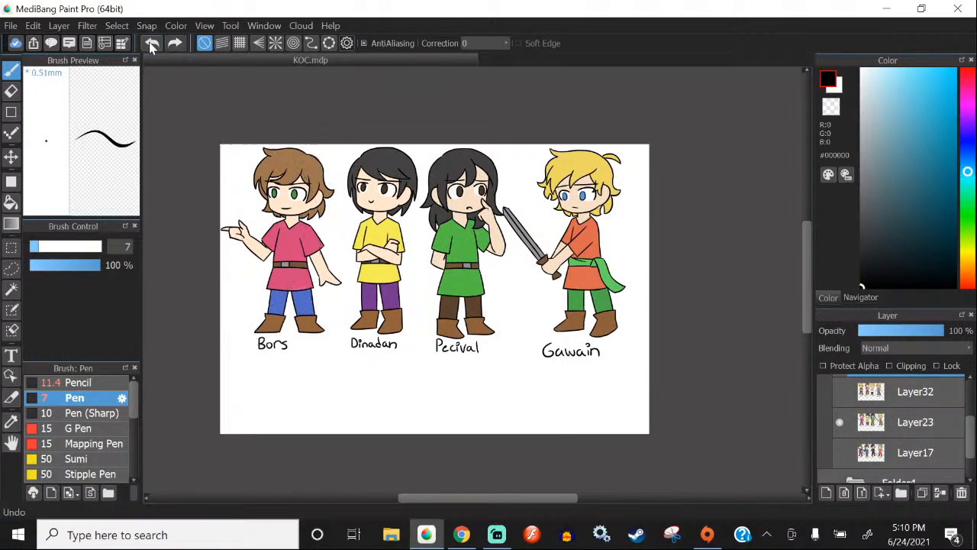
pyautogui.moveTo(239, 221)
pyautogui.mouseDown()
pyautogui.moveTo(234, 301)
pyautogui.moveTo(245, 327)
pyautogui.mouseUp()
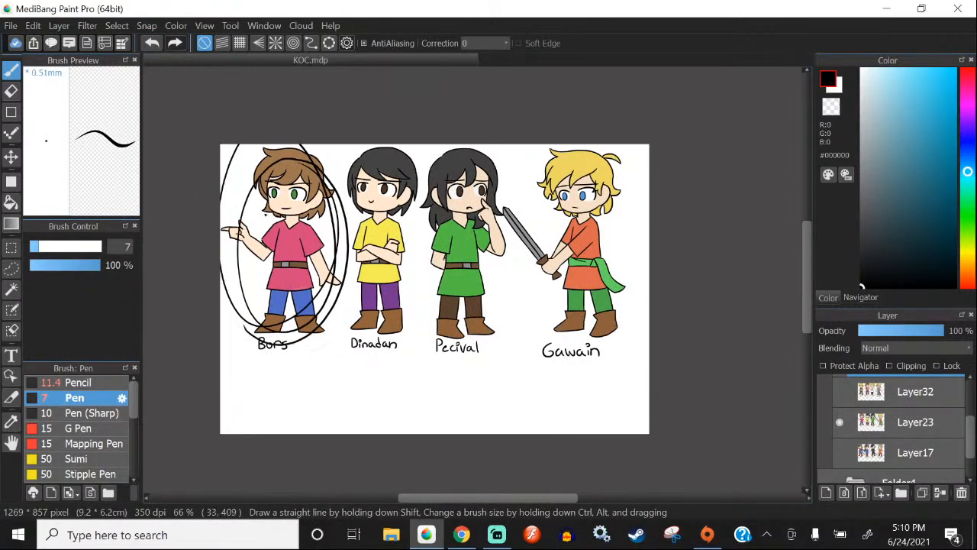
pyautogui.click(153, 44)
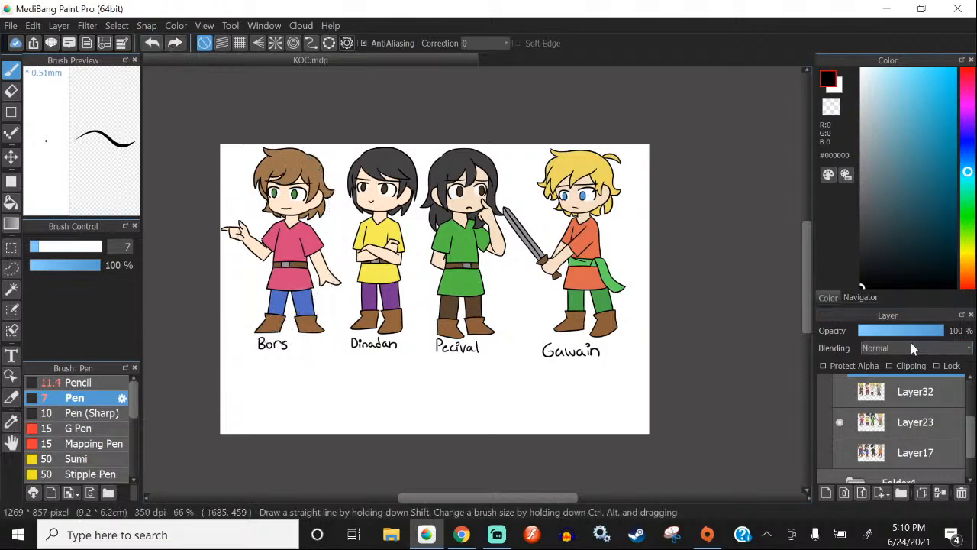
# Step: Hide the Layer23 lineup and select Folder4
pyautogui.scroll(1, 893, 420)
pyautogui.click(841, 448)
pyautogui.scroll(-1, 847, 441)
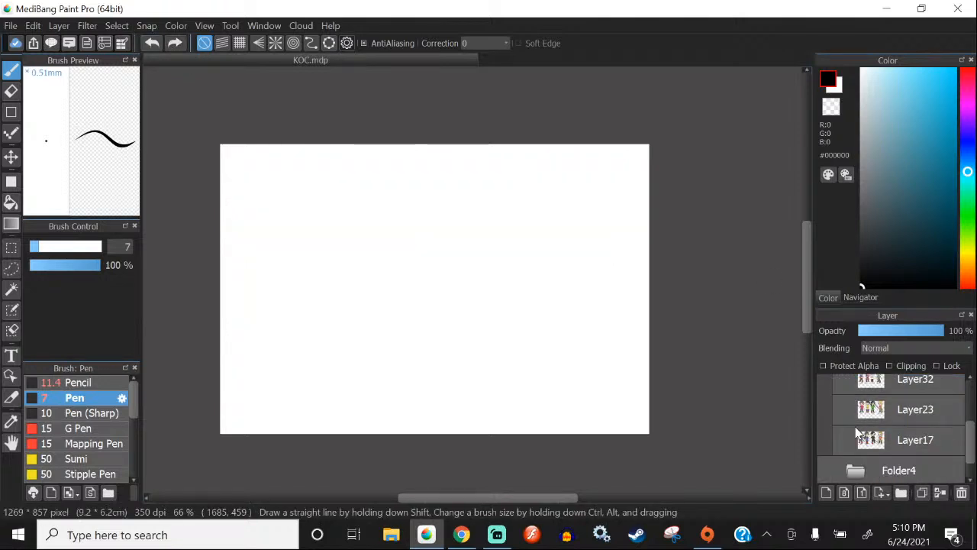
pyautogui.scroll(-1, 856, 428)
pyautogui.click(856, 429)
pyautogui.scroll(-2, 847, 429)
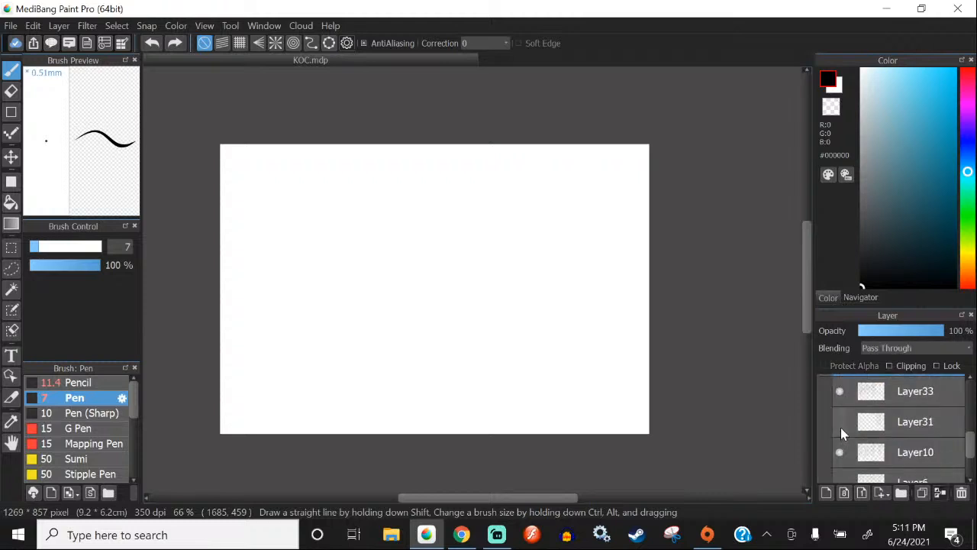
# Step: Show the sketches in Folder4 with only Layer33 visible, hiding Layer31 and Layer10
pyautogui.scroll(1, 826, 416)
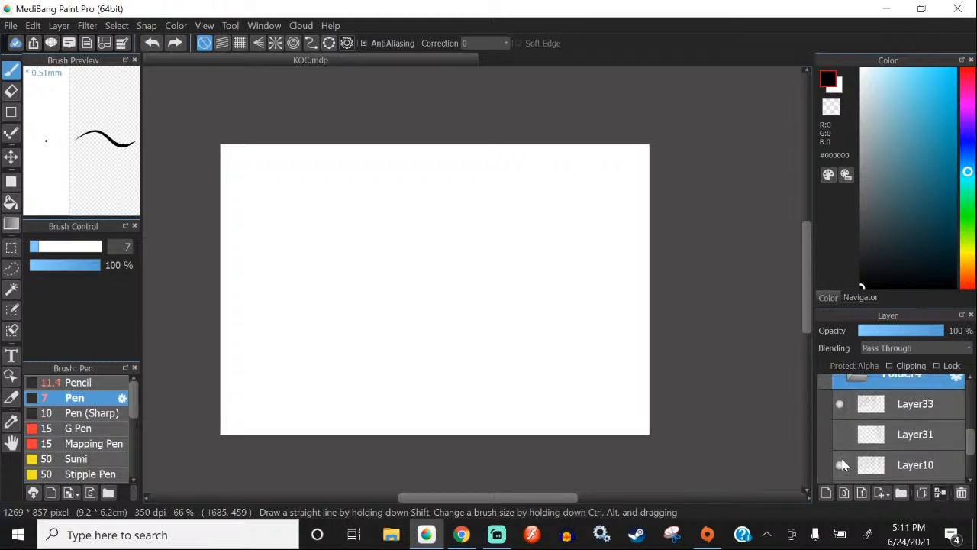
pyautogui.click(839, 430)
pyautogui.click(840, 460)
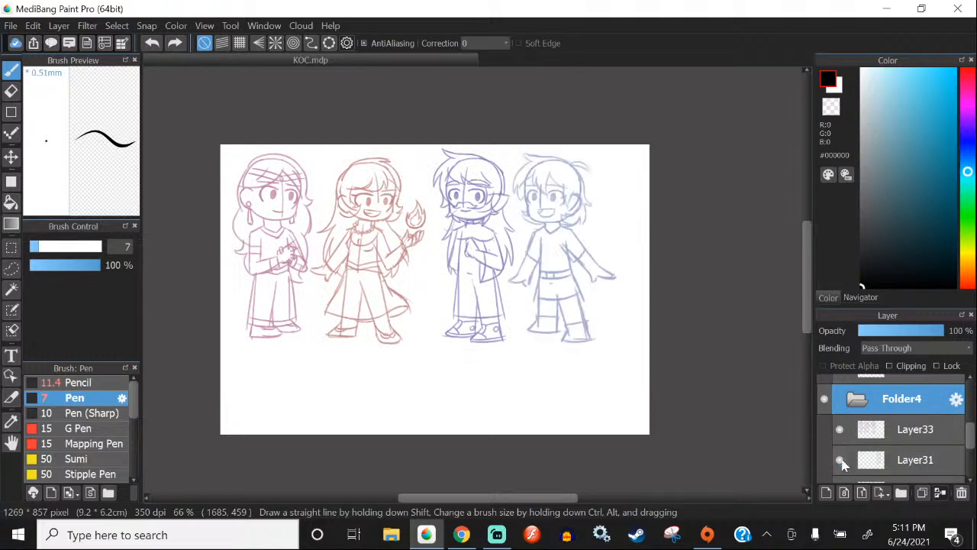
pyautogui.scroll(-1, 840, 473)
pyautogui.scroll(-1, 840, 474)
pyautogui.click(840, 448)
pyautogui.click(840, 465)
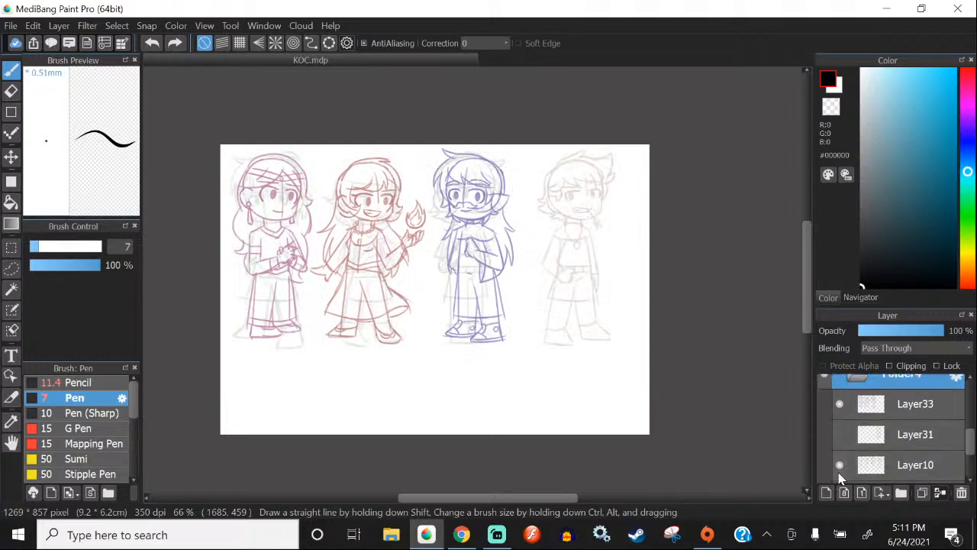
pyautogui.click(840, 467)
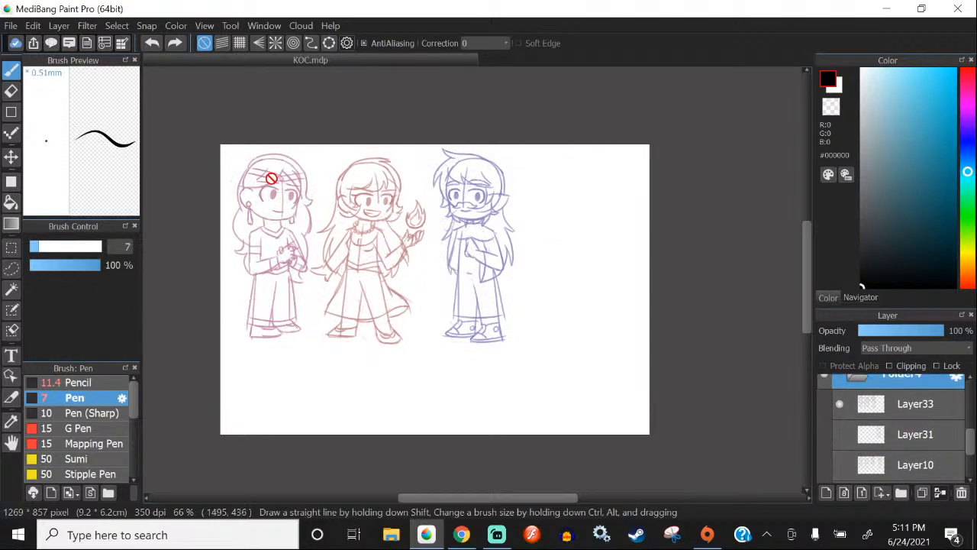
pyautogui.scroll(-1, 305, 199)
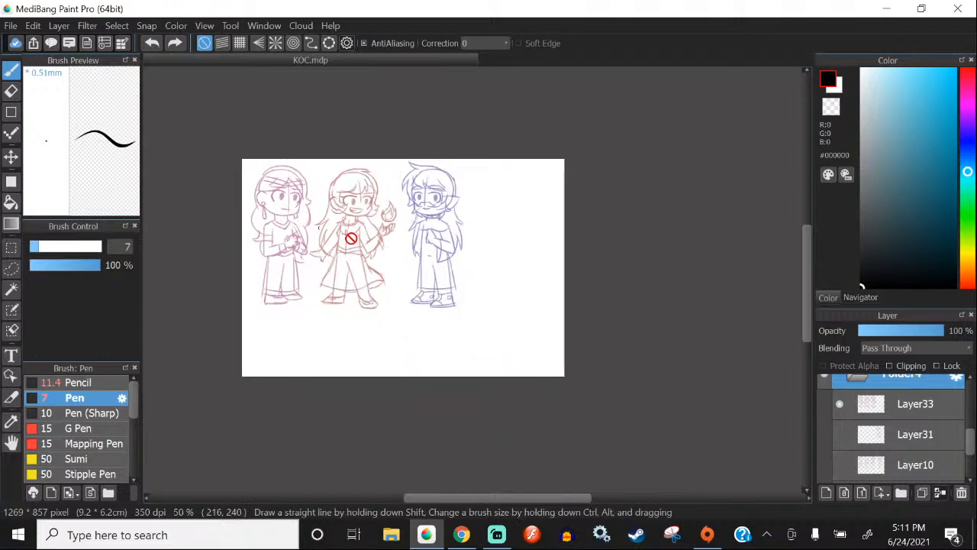
# Step: Select the empty Layer35 in Folder12 as the drawing layer over the sketches
pyautogui.scroll(5, 840, 448)
pyautogui.scroll(1, 840, 442)
pyautogui.click(924, 429)
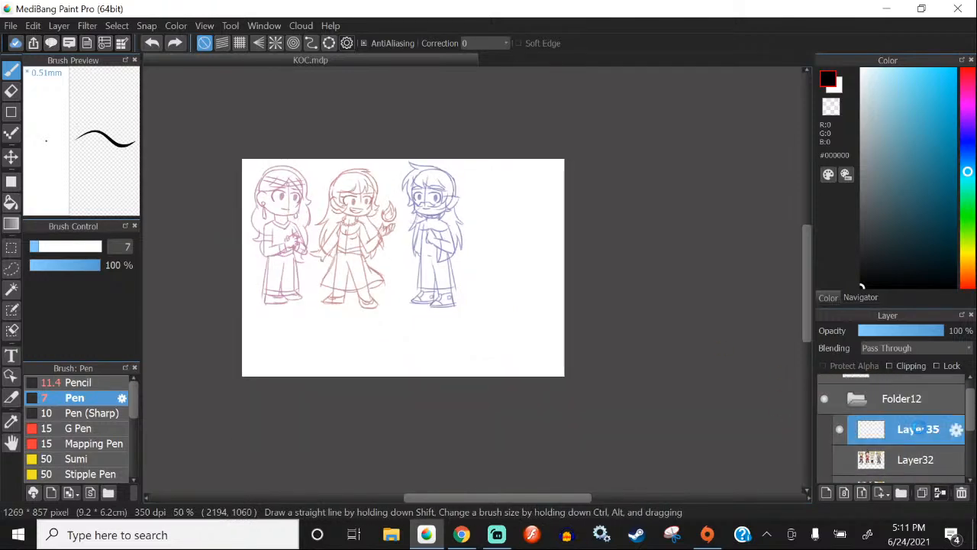
pyautogui.scroll(2, 252, 190)
# Step: Draw a loose Pen loop over the leftmost sketched woman and undo it
pyautogui.moveTo(320, 174); pyautogui.dragTo(232, 336)
pyautogui.click(147, 26)
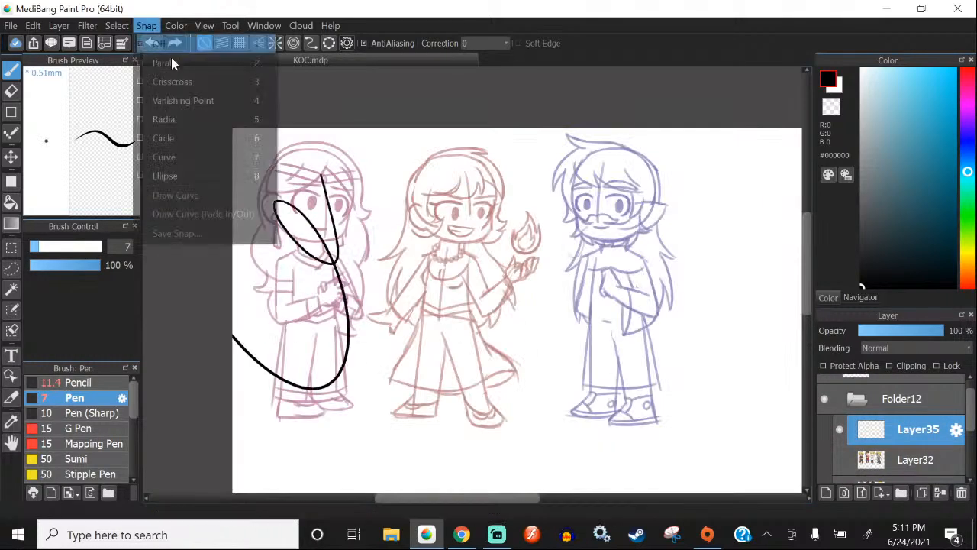
pyautogui.click(191, 342)
pyautogui.click(152, 42)
pyautogui.scroll(-3, 367, 260)
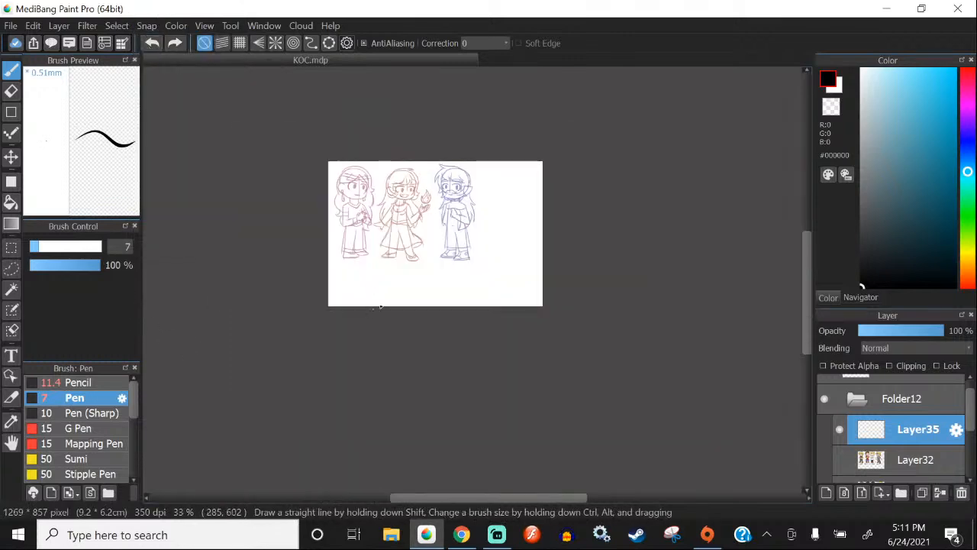
pyautogui.scroll(3, 366, 259)
pyautogui.scroll(2, 364, 261)
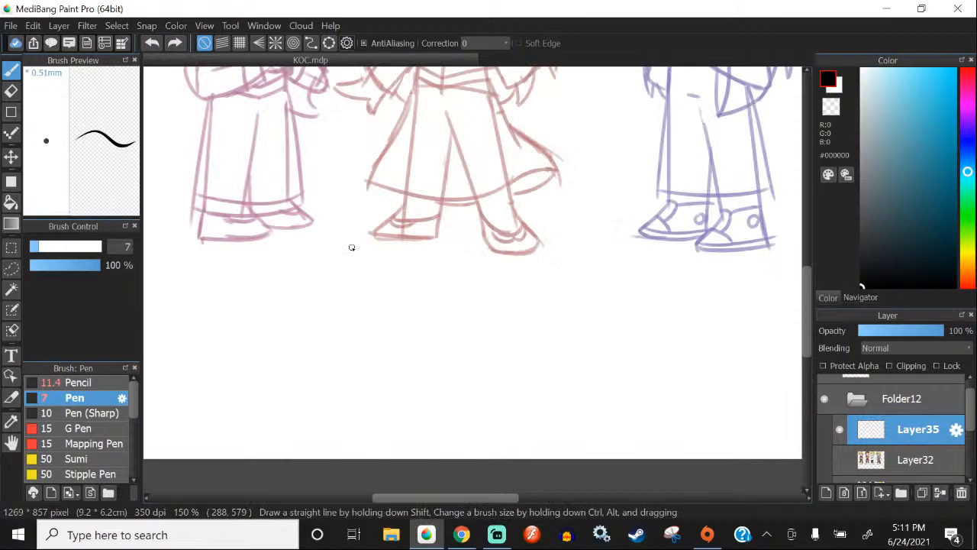
pyautogui.scroll(-3, 351, 247)
pyautogui.scroll(3, 321, 224)
pyautogui.scroll(-3, 387, 197)
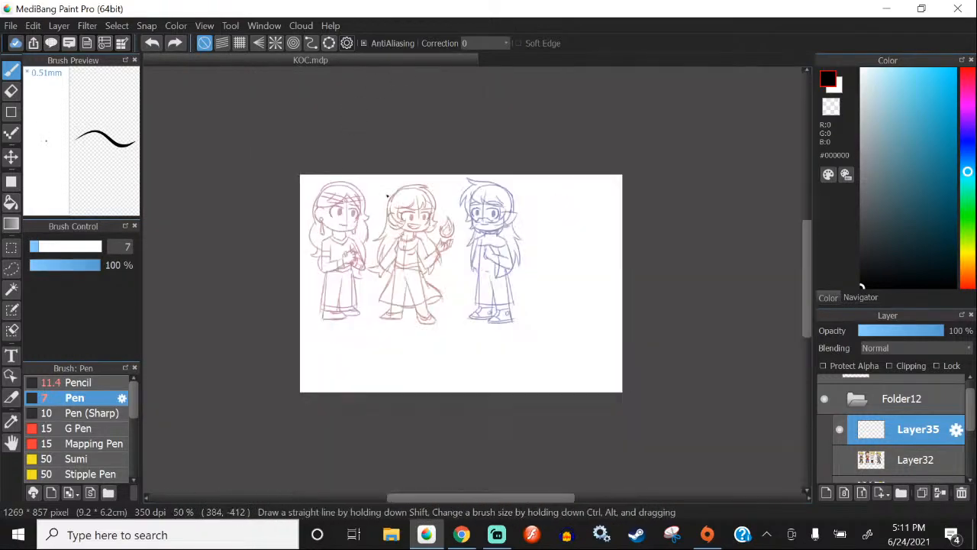
# Step: Draw loose Pen spirals beneath the leftmost sketch's feet and undo them
pyautogui.scroll(4, 319, 328)
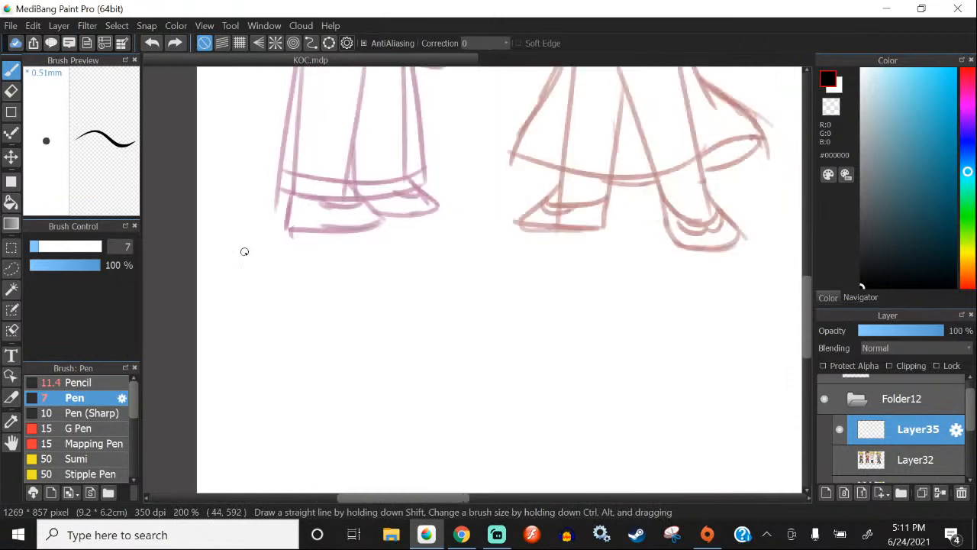
pyautogui.moveTo(233, 249); pyautogui.dragTo(252, 290)
pyautogui.hotkey('ctrl', 'z')
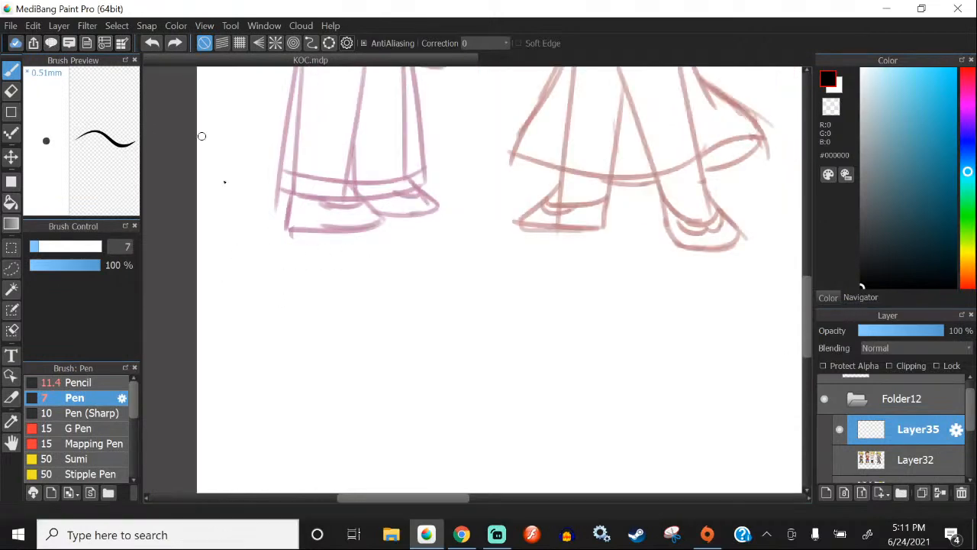
pyautogui.moveTo(243, 238); pyautogui.dragTo(196, 328)
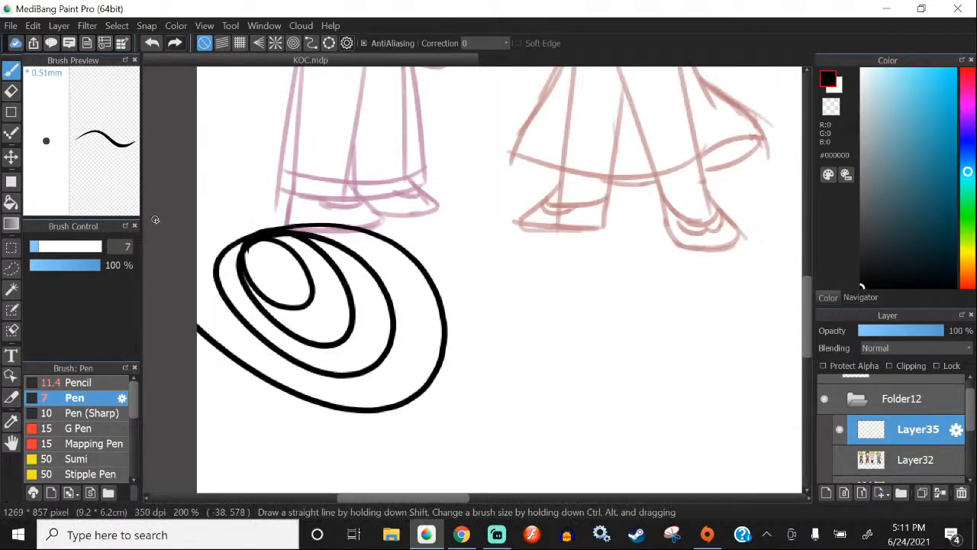
pyautogui.click(152, 40)
# Step: Try handwriting the letter Q beneath the leftmost sketch and undo both strokes
pyautogui.scroll(1, 259, 256)
pyautogui.moveTo(249, 247)
pyautogui.mouseDown()
pyautogui.moveTo(249, 312)
pyautogui.moveTo(250, 243)
pyautogui.mouseUp()
pyautogui.moveTo(260, 290); pyautogui.dragTo(293, 324)
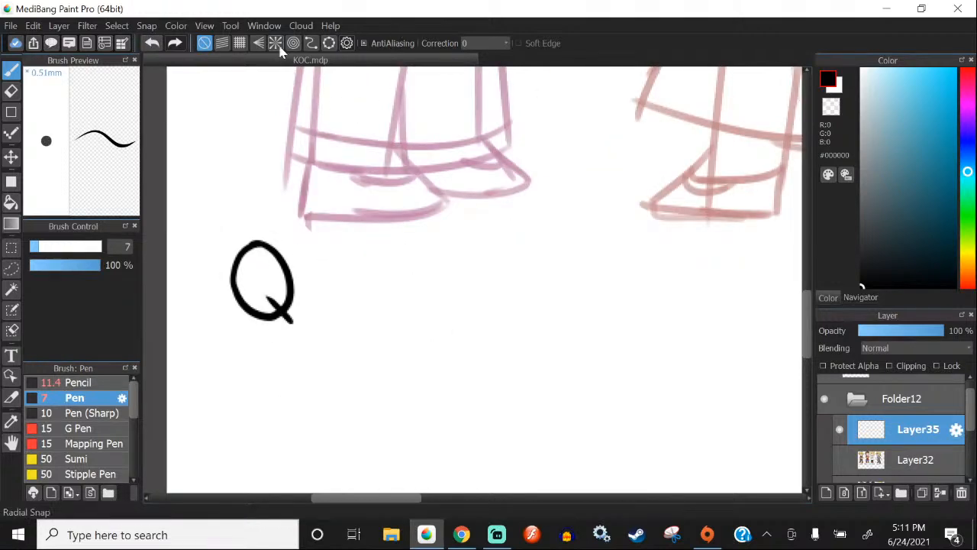
pyautogui.click(153, 45)
pyautogui.click(152, 44)
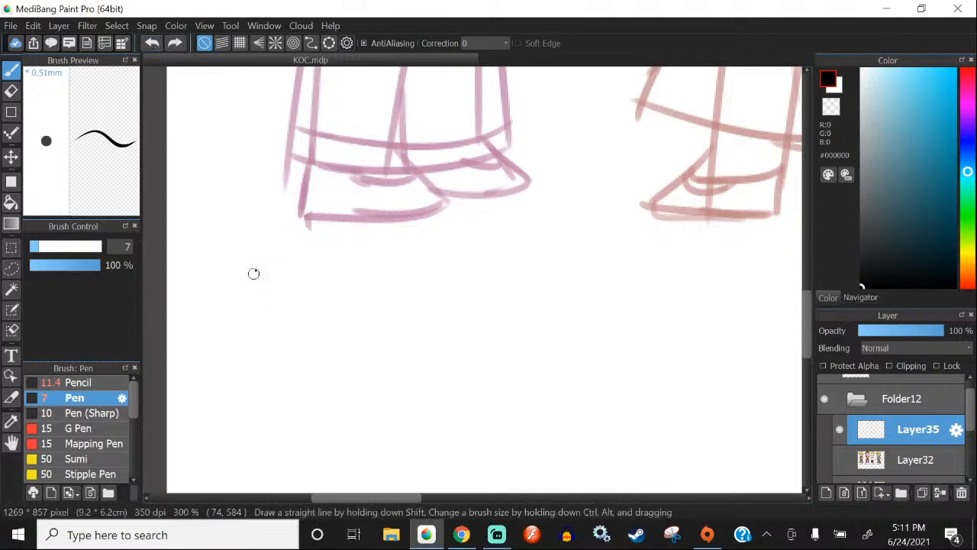
# Step: Handwrite "Queen" with the Pen beneath the leftmost sketch, undoing and redrawing the letters that miss
pyautogui.moveTo(274, 246); pyautogui.dragTo(254, 249)
pyautogui.moveTo(267, 285)
pyautogui.mouseDown()
pyautogui.moveTo(288, 316)
pyautogui.moveTo(335, 284)
pyautogui.moveTo(375, 292)
pyautogui.moveTo(417, 281)
pyautogui.mouseUp()
pyautogui.click(152, 43)
pyautogui.click(152, 44)
pyautogui.click(152, 44)
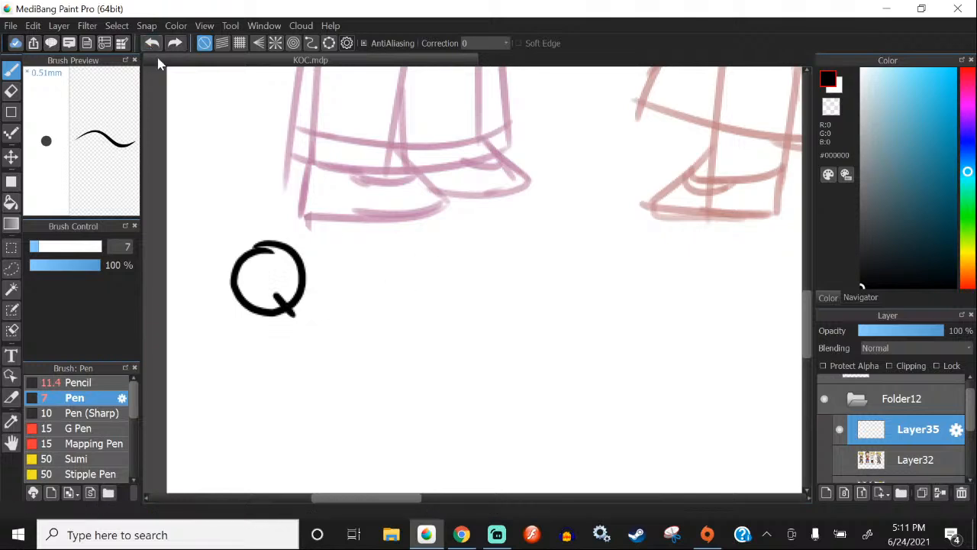
pyautogui.moveTo(309, 283)
pyautogui.mouseDown()
pyautogui.moveTo(370, 306)
pyautogui.moveTo(465, 304)
pyautogui.mouseUp()
pyautogui.scroll(-3, 366, 271)
pyautogui.scroll(2, 347, 263)
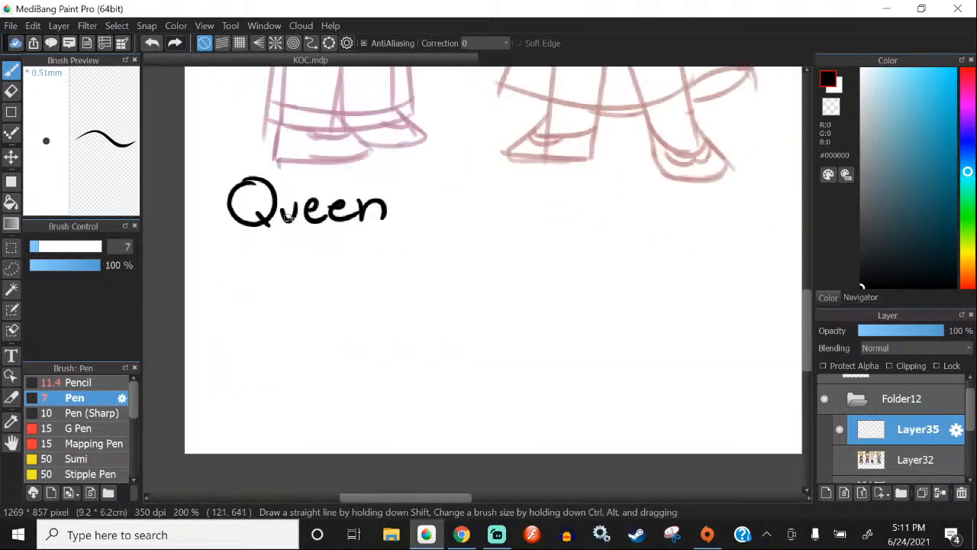
# Step: Handwrite "Guinevere" with the Pen on a second line directly under "Queen"
pyautogui.moveTo(225, 252)
pyautogui.mouseDown()
pyautogui.moveTo(250, 298)
pyautogui.moveTo(286, 311)
pyautogui.mouseUp()
pyautogui.moveTo(294, 269); pyautogui.dragTo(350, 310)
pyautogui.moveTo(356, 294); pyautogui.dragTo(419, 275)
pyautogui.moveTo(416, 298)
pyautogui.mouseDown()
pyautogui.moveTo(438, 309)
pyautogui.moveTo(468, 292)
pyautogui.moveTo(527, 312)
pyautogui.mouseUp()
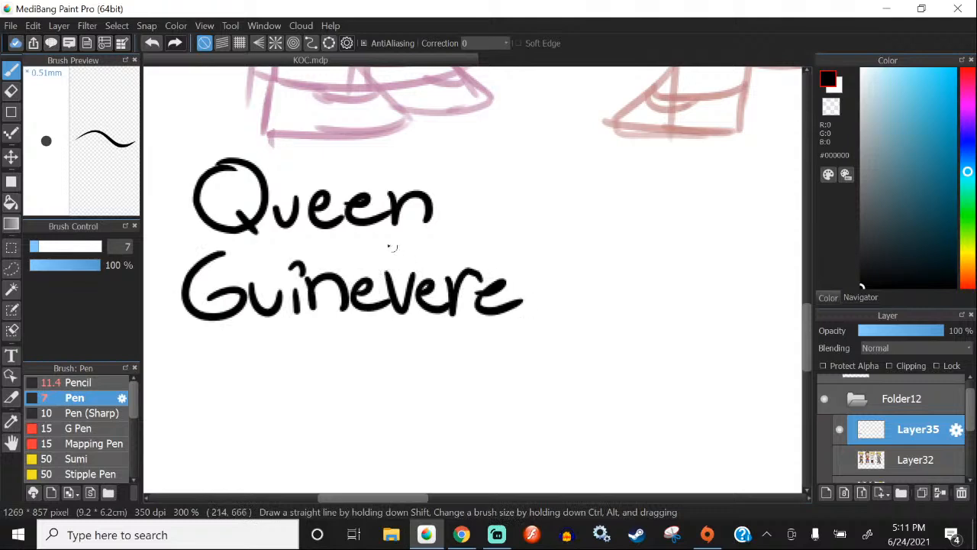
pyautogui.scroll(-2, 364, 284)
pyautogui.scroll(1, 358, 305)
pyautogui.scroll(1, 358, 305)
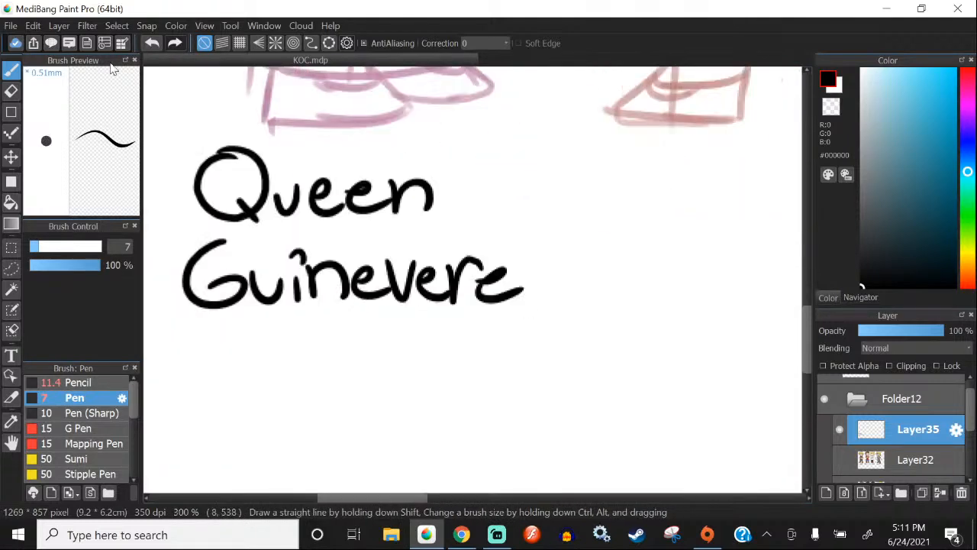
# Step: Lasso the handwritten "Queen Guinevere" label and apply a Mesh Transform with its 4 by 4 grid left undistorted
pyautogui.scroll(-3, 357, 305)
pyautogui.scroll(3, 357, 306)
pyautogui.click(12, 268)
pyautogui.moveTo(161, 353)
pyautogui.mouseDown()
pyautogui.moveTo(478, 382)
pyautogui.moveTo(149, 171)
pyautogui.mouseUp()
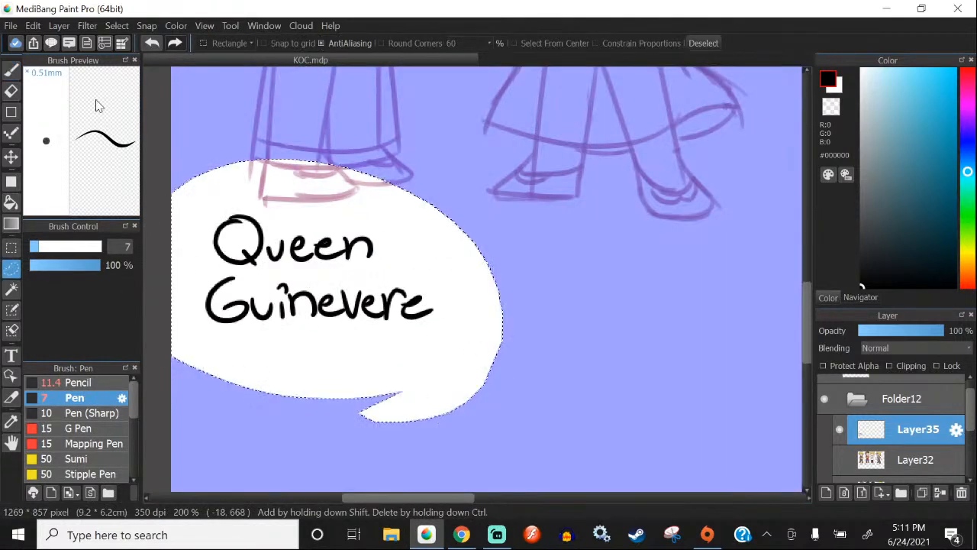
pyautogui.click(116, 26)
pyautogui.click(153, 215)
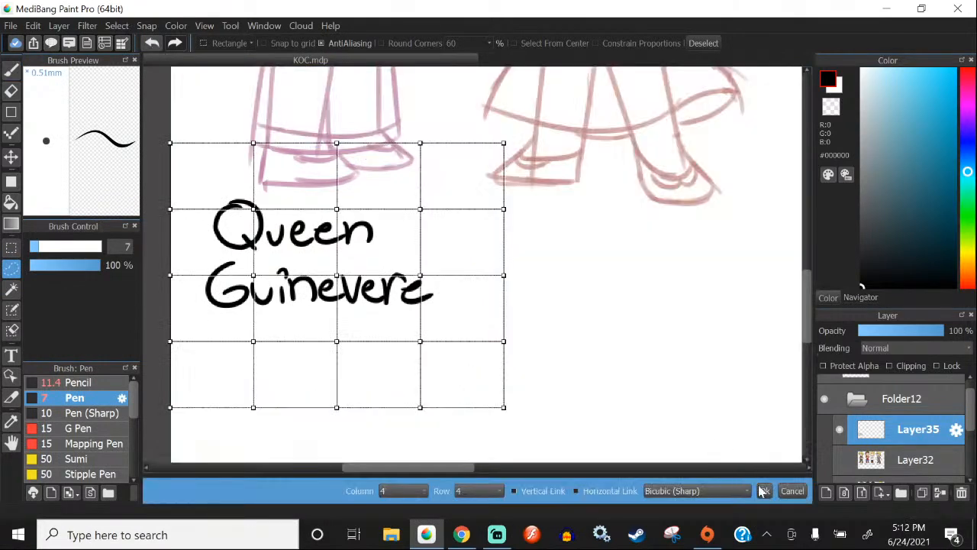
pyautogui.click(766, 492)
# Step: Scale the selected "Queen Guinevere" label down slightly with Transform and reposition it beneath the sketch
pyautogui.click(117, 26)
pyautogui.click(172, 200)
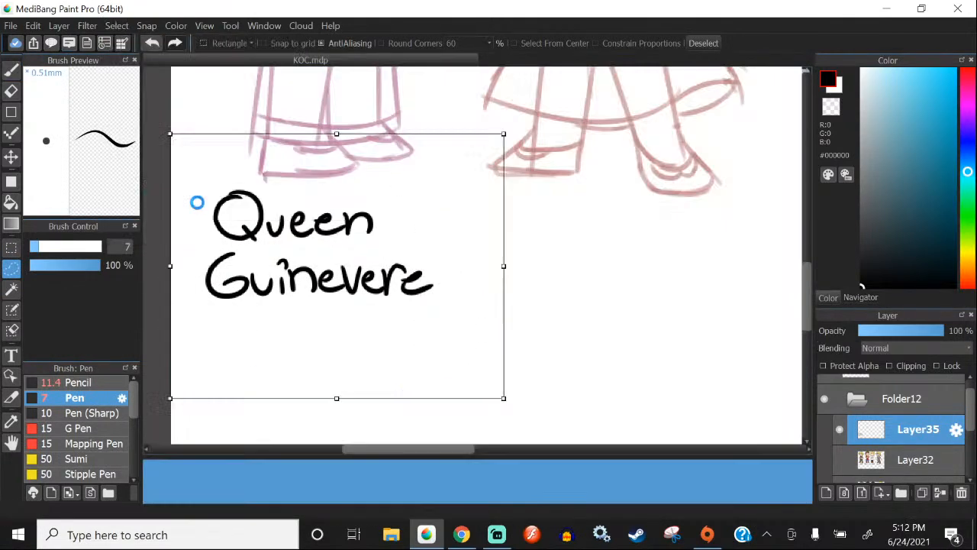
pyautogui.moveTo(502, 399); pyautogui.dragTo(480, 378)
pyautogui.moveTo(327, 299); pyautogui.dragTo(339, 290)
pyautogui.click(766, 491)
pyautogui.scroll(-2, 399, 319)
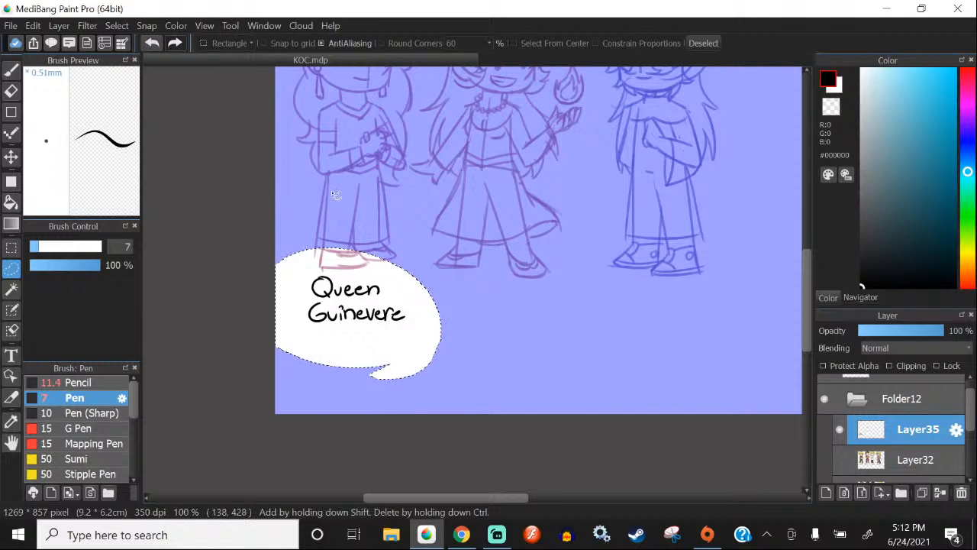
pyautogui.scroll(1, 336, 195)
# Step: Clear the selection around the label and switch back to the Brush tool
pyautogui.click(117, 27)
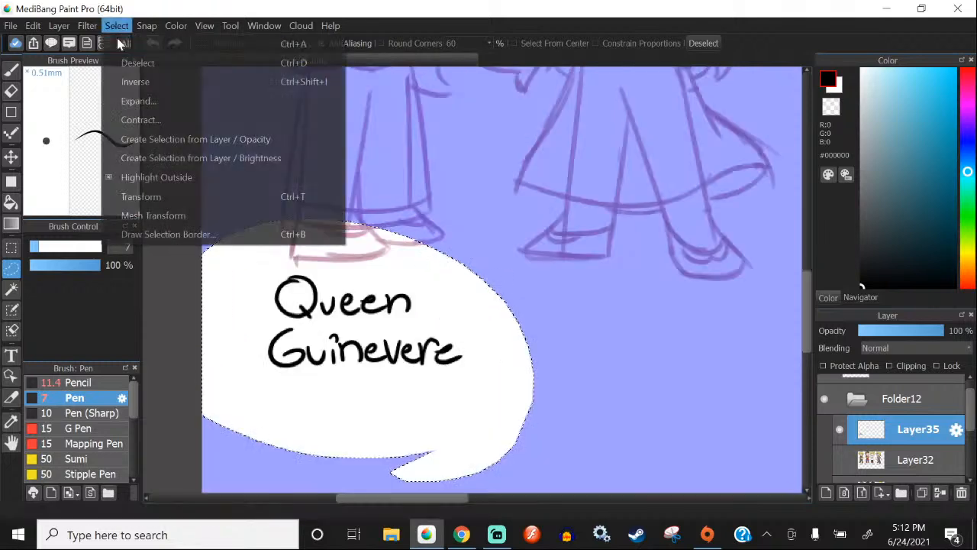
pyautogui.click(136, 64)
pyautogui.click(12, 71)
# Step: Try inking the vertical inner sleeve line on Guinevere's sketch and undo the test strokes
pyautogui.scroll(-2, 429, 240)
pyautogui.scroll(3, 429, 240)
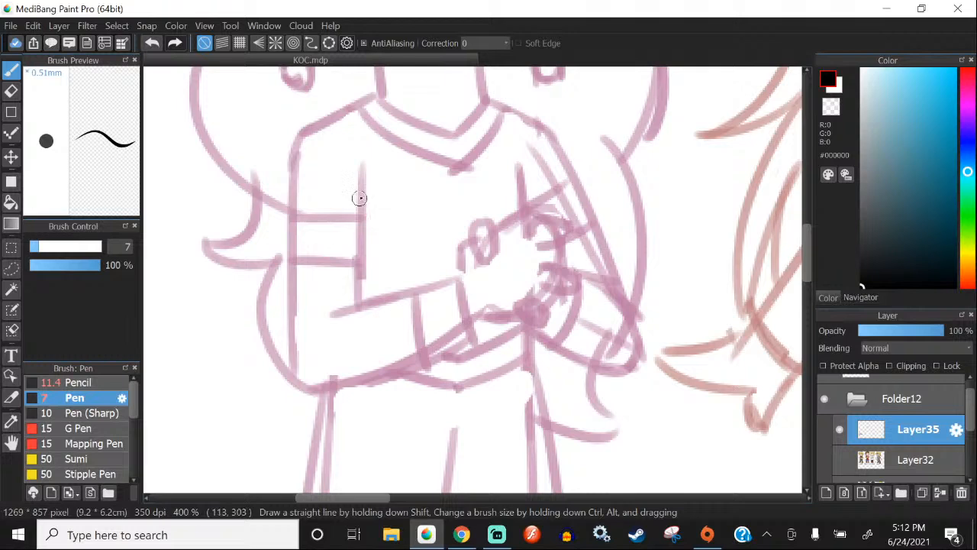
pyautogui.moveTo(367, 174); pyautogui.dragTo(363, 299)
pyautogui.hotkey('ctrl', 'z')
pyautogui.moveTo(362, 175); pyautogui.dragTo(364, 319)
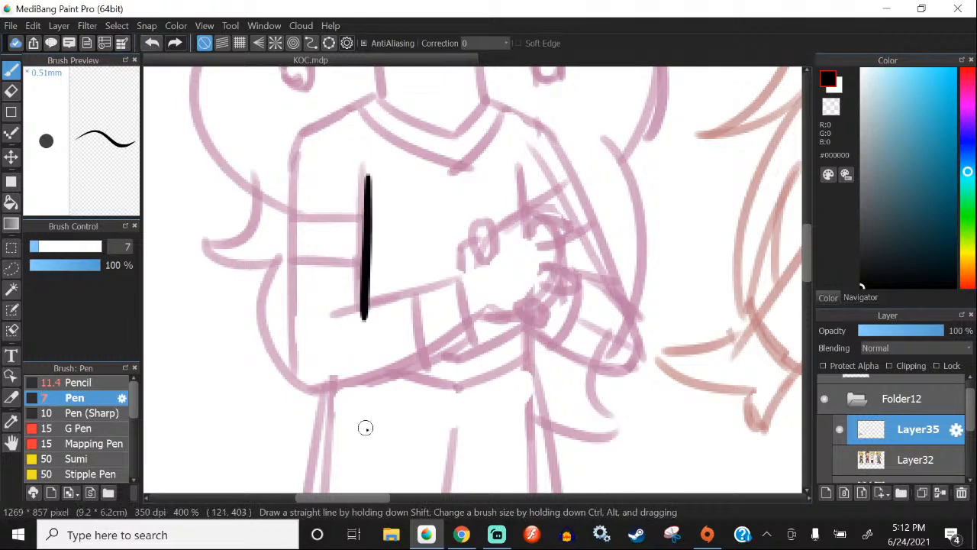
pyautogui.scroll(-4, 401, 303)
pyautogui.scroll(4, 402, 282)
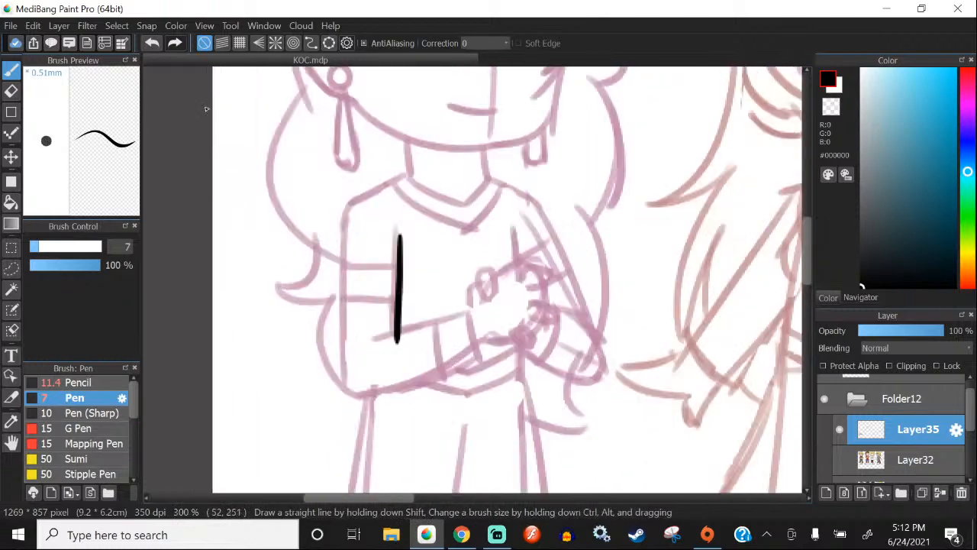
pyautogui.hotkey('ctrl', 'z')
pyautogui.scroll(-2, 327, 218)
pyautogui.moveTo(422, 217)
pyautogui.mouseDown()
pyautogui.moveTo(302, 227)
pyautogui.moveTo(160, 174)
pyautogui.moveTo(338, 390)
pyautogui.moveTo(158, 82)
pyautogui.mouseUp()
pyautogui.hotkey('ctrl', 'z')
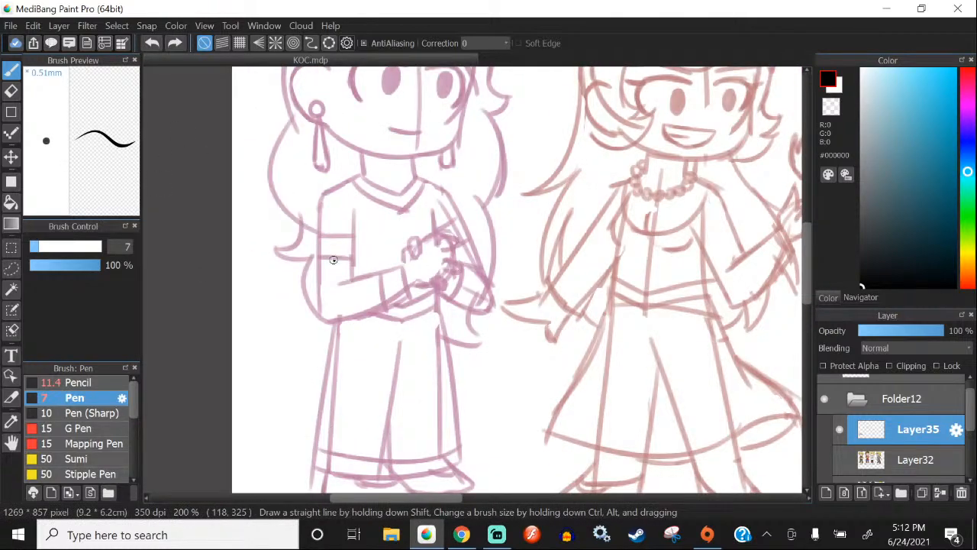
# Step: Ink the outer vertical arm line and the slanted upper forearm line of Guinevere's sketch, redrawing the forearm stroke once
pyautogui.scroll(3, 353, 253)
pyautogui.moveTo(250, 84); pyautogui.dragTo(248, 406)
pyautogui.moveTo(471, 293); pyautogui.dragTo(288, 338)
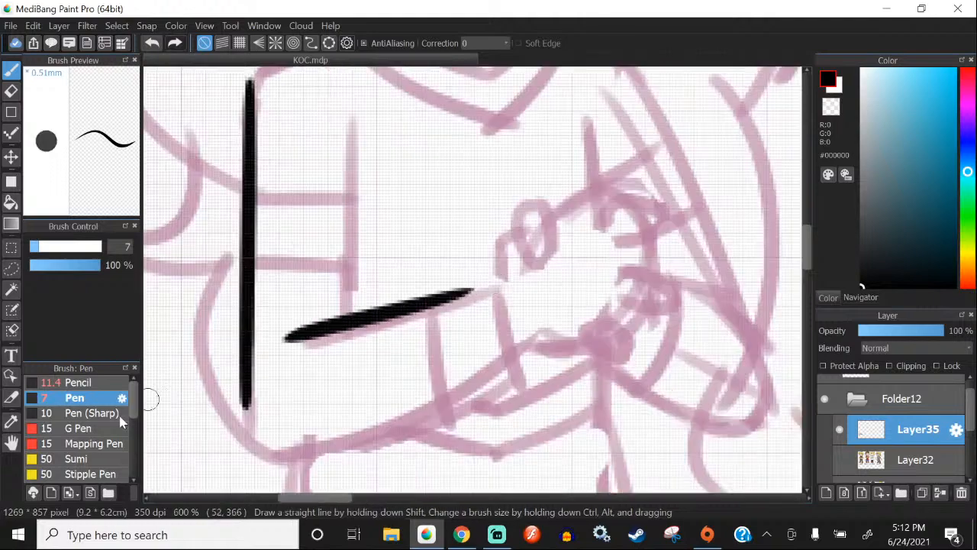
pyautogui.click(152, 43)
pyautogui.scroll(-1, 465, 276)
pyautogui.moveTo(489, 286); pyautogui.dragTo(339, 318)
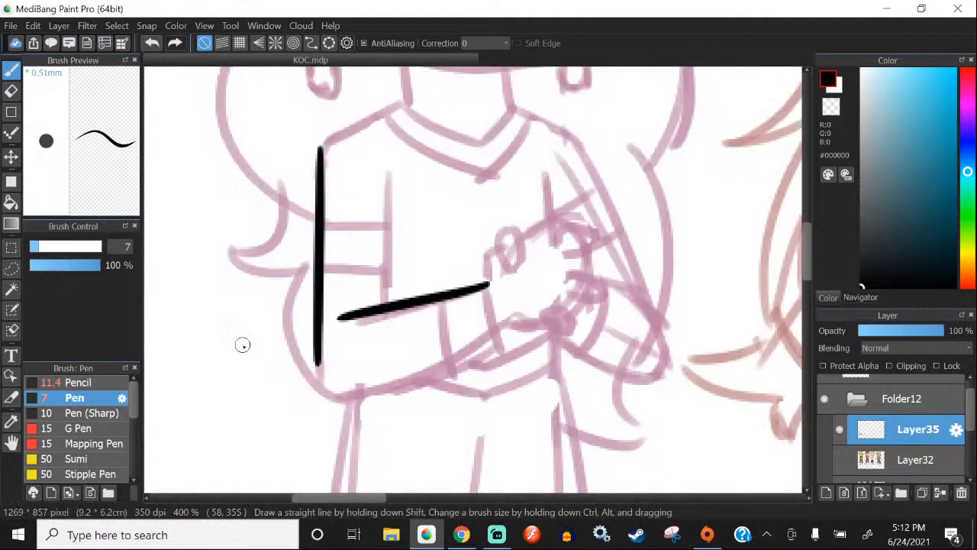
# Step: Ink the vertical inner sleeve line down across Guinevere's forearm line, undoing and redrawing the strokes that miss
pyautogui.scroll(1, 394, 190)
pyautogui.moveTo(385, 174); pyautogui.dragTo(382, 404)
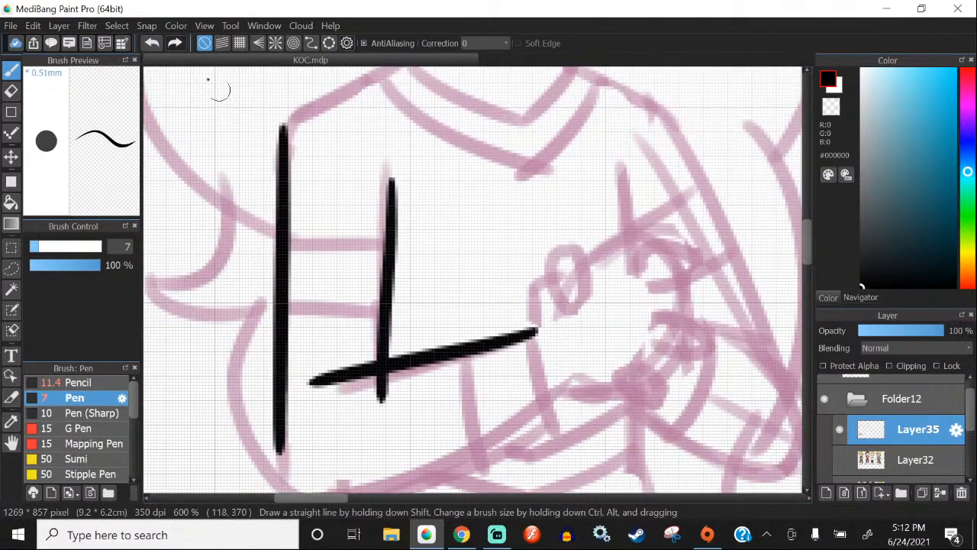
pyautogui.click(152, 43)
pyautogui.moveTo(396, 190); pyautogui.dragTo(391, 272)
pyautogui.click(152, 44)
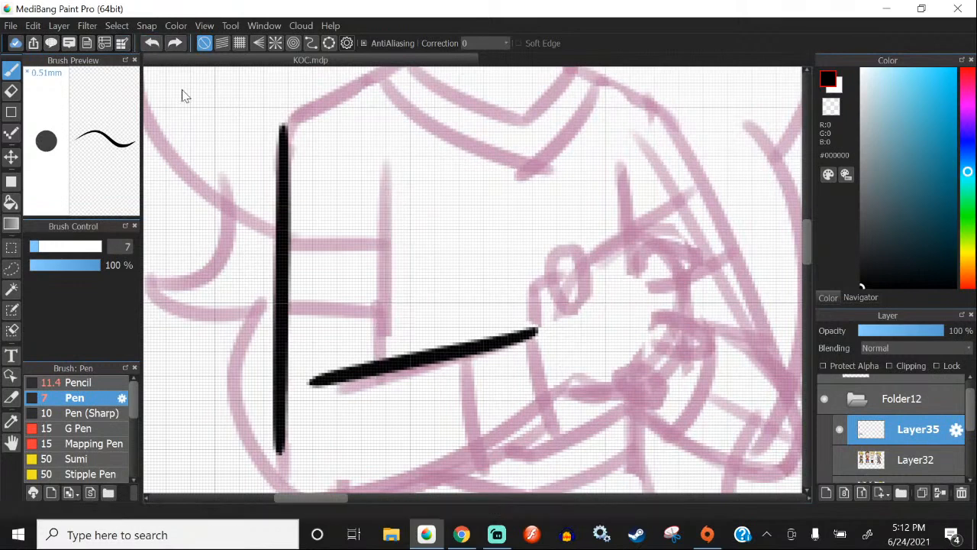
pyautogui.moveTo(393, 194); pyautogui.dragTo(387, 290)
pyautogui.click(152, 44)
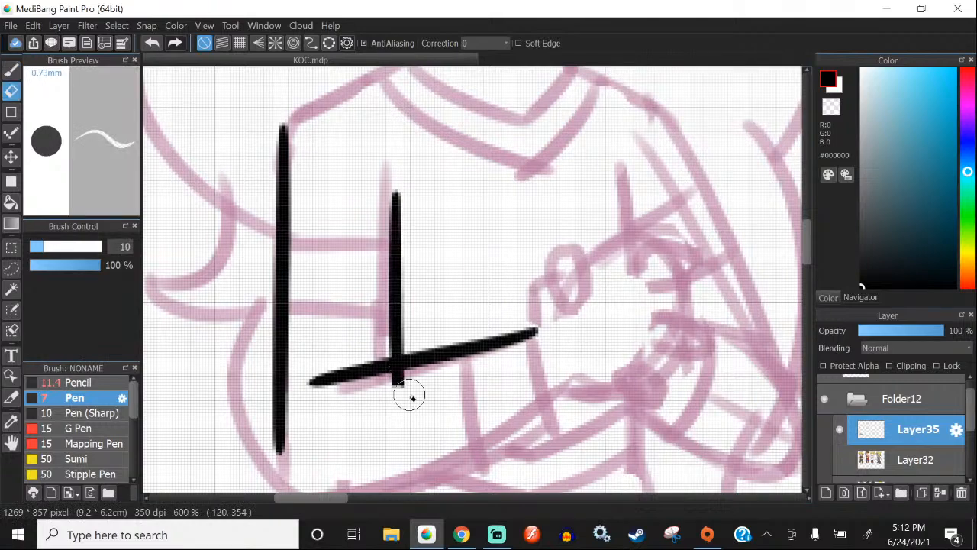
# Step: Erase the inner sleeve line's overhang below the forearm and ink two horizontal bands across Guinevere's upper sleeve, redrawing the upper band once
pyautogui.moveTo(409, 397)
pyautogui.mouseDown()
pyautogui.moveTo(375, 397)
pyautogui.moveTo(393, 387)
pyautogui.mouseUp()
pyautogui.press('b')
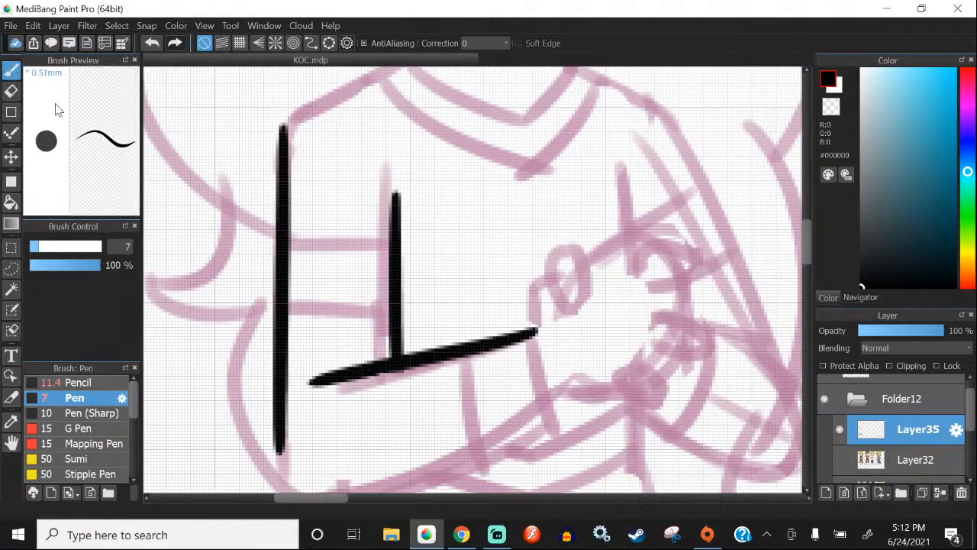
pyautogui.moveTo(283, 305); pyautogui.dragTo(382, 305)
pyautogui.scroll(1, 359, 295)
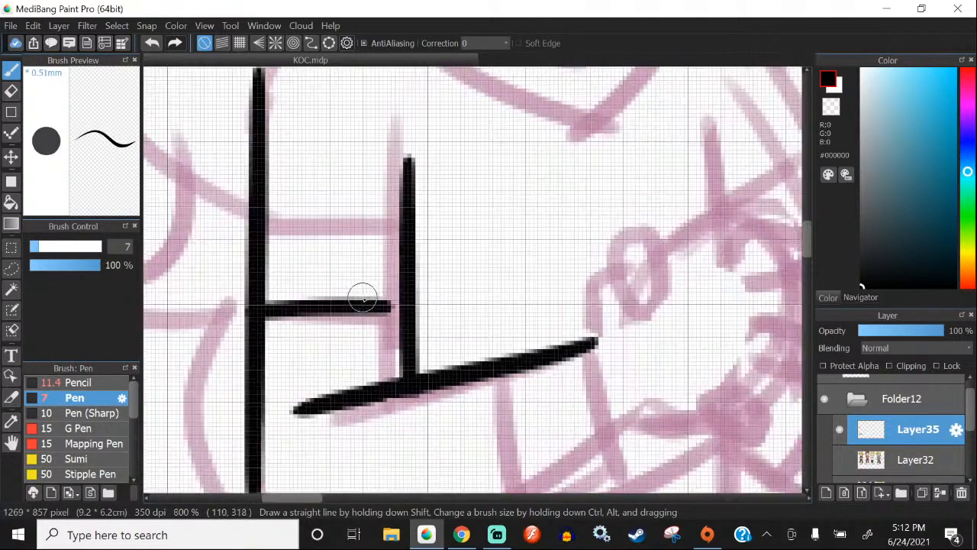
pyautogui.moveTo(260, 216); pyautogui.dragTo(401, 216)
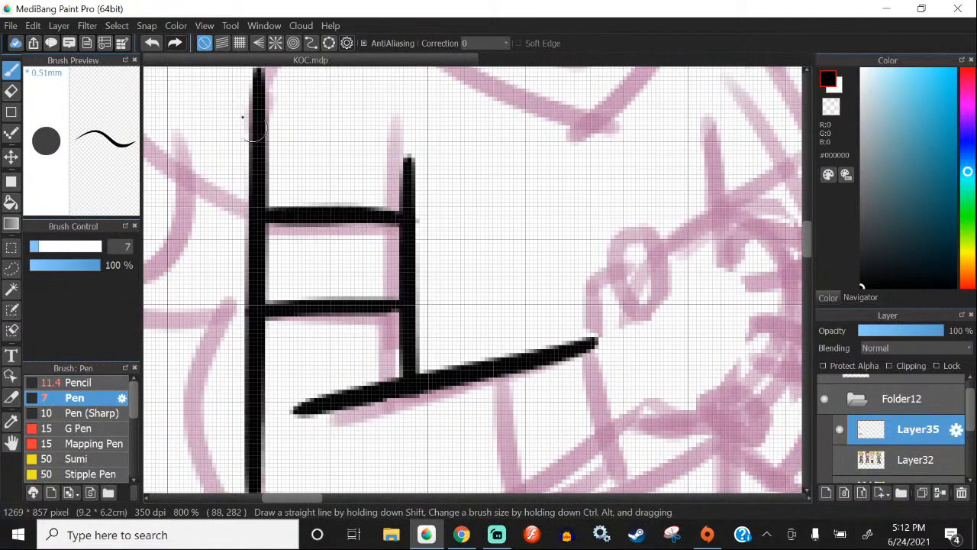
pyautogui.click(151, 42)
pyautogui.moveTo(268, 222); pyautogui.dragTo(388, 224)
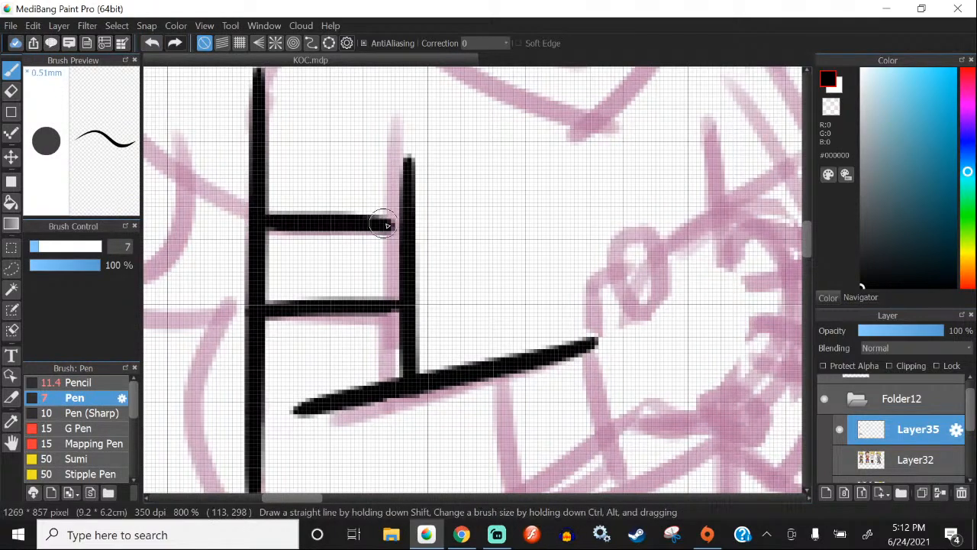
# Step: Ink the short thumb stroke at Guinevere's wrist and the slanted cuff edge at the end of the forearm
pyautogui.scroll(-3, 384, 223)
pyautogui.scroll(2, 438, 313)
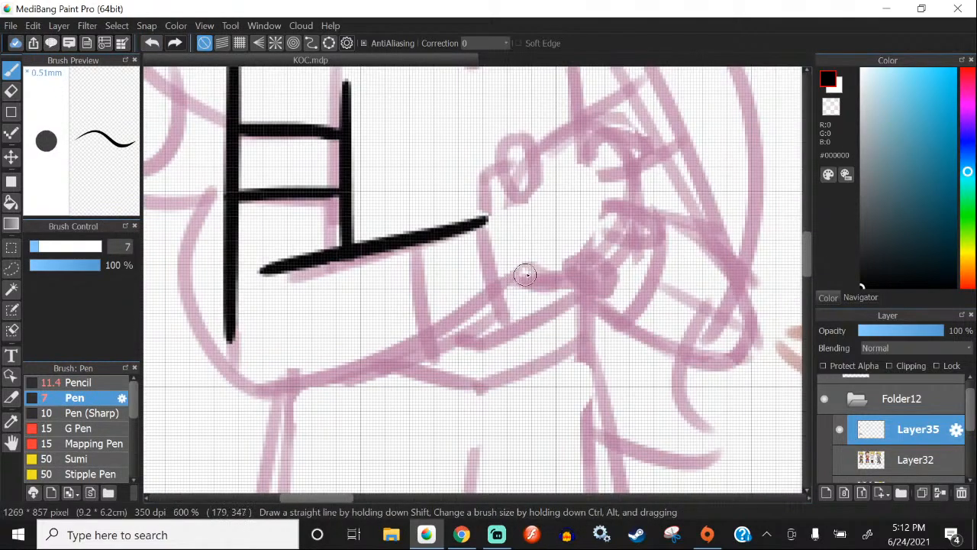
pyautogui.moveTo(527, 273)
pyautogui.mouseDown()
pyautogui.moveTo(510, 292)
pyautogui.moveTo(489, 294)
pyautogui.mouseUp()
pyautogui.click(152, 44)
pyautogui.scroll(1, 520, 275)
pyautogui.moveTo(467, 202); pyautogui.dragTo(489, 332)
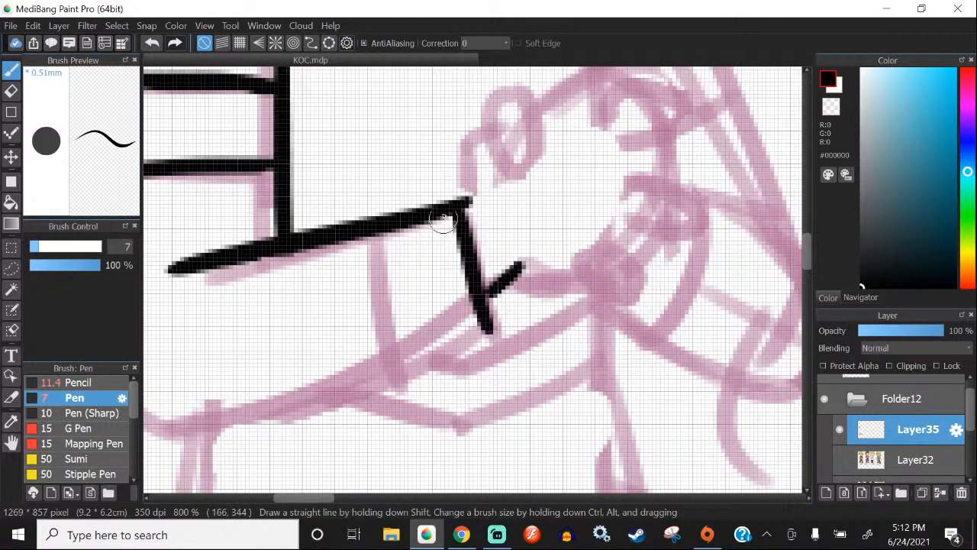
# Step: Extend the outer arm line down toward the elbow and ink the curved underside of the forearm from the cuff, redrawing it until it fits
pyautogui.scroll(-1, 497, 218)
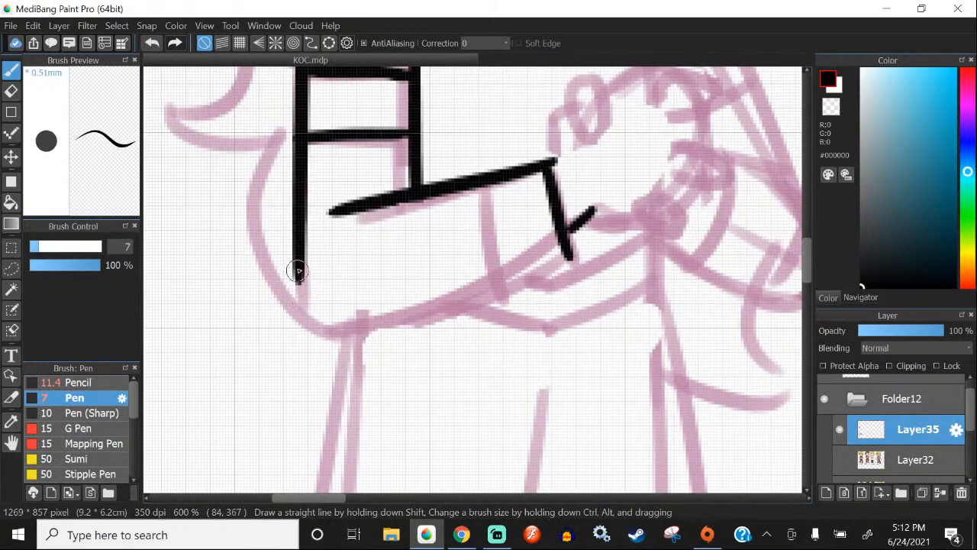
pyautogui.moveTo(299, 269); pyautogui.dragTo(298, 306)
pyautogui.moveTo(568, 255); pyautogui.dragTo(413, 308)
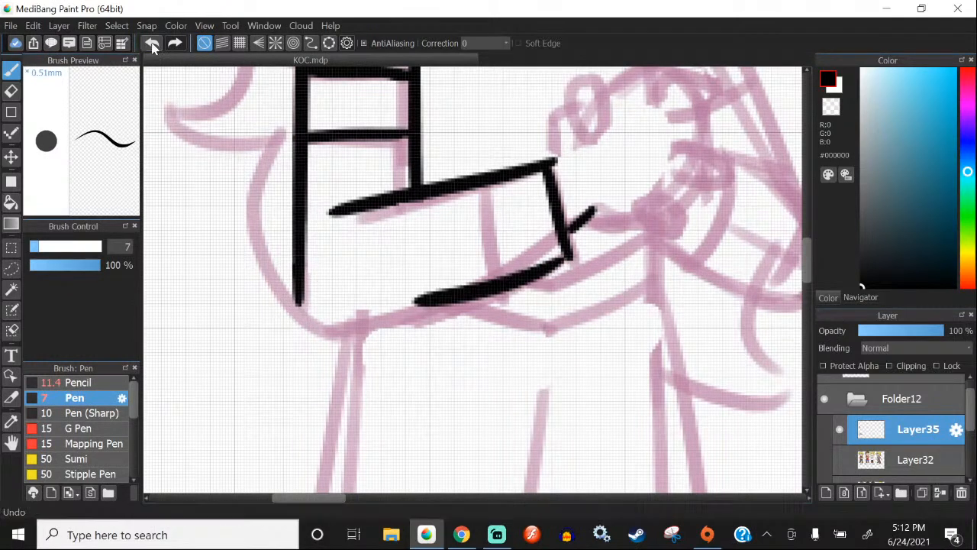
pyautogui.hotkey('ctrl', 'z')
pyautogui.moveTo(569, 258); pyautogui.dragTo(284, 345)
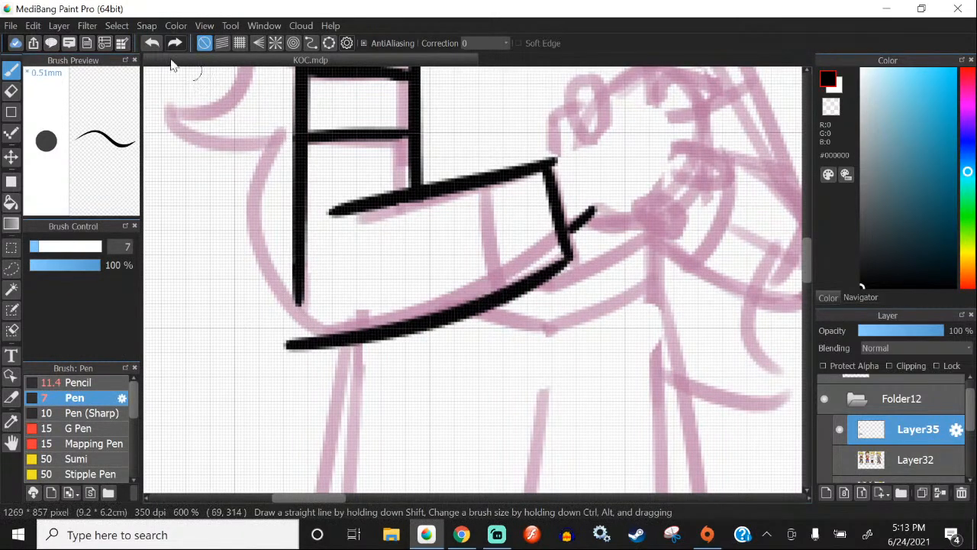
pyautogui.click(152, 43)
pyautogui.moveTo(569, 258); pyautogui.dragTo(374, 310)
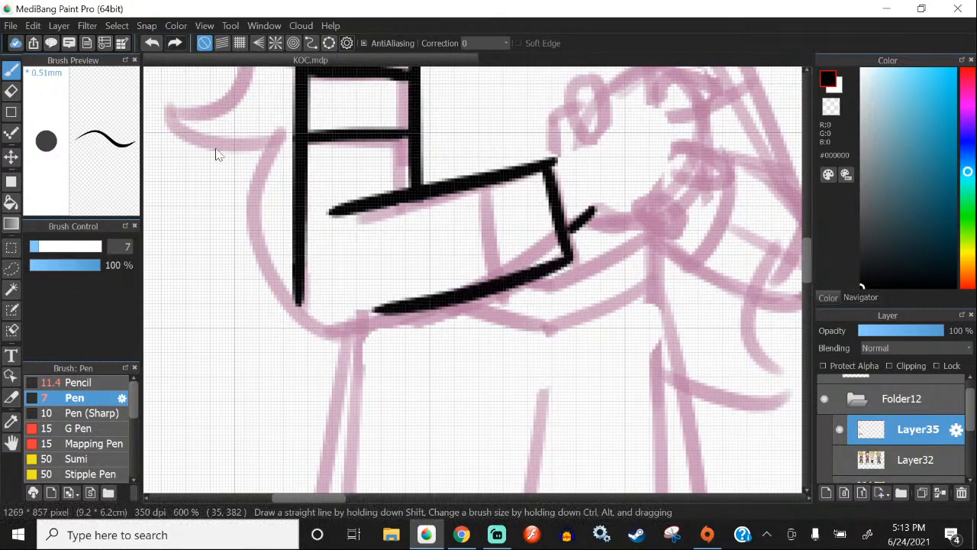
pyautogui.click(152, 43)
pyautogui.moveTo(569, 258); pyautogui.dragTo(327, 327)
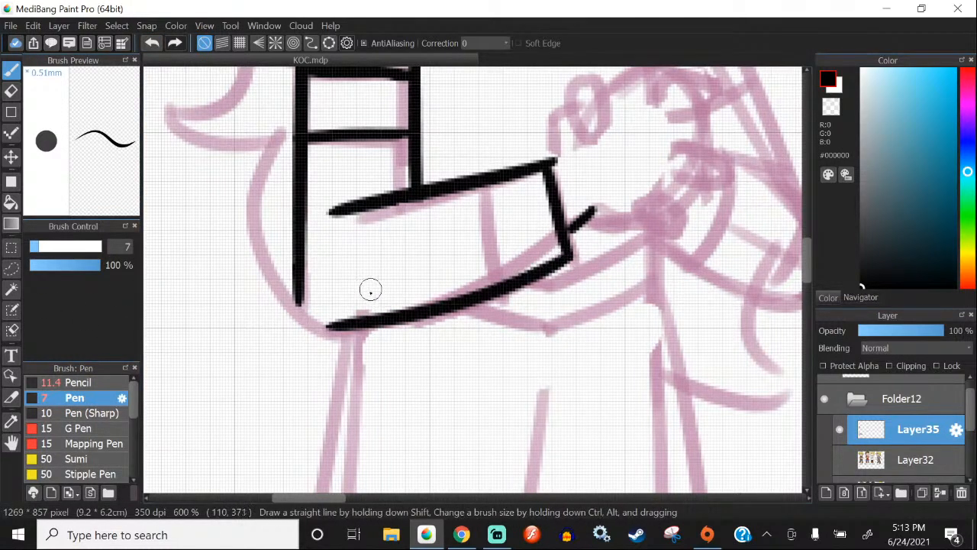
# Step: Ink the rounded elbow corner joining the outer arm line to the forearm's underside, and add the cuff's inner seam across the forearm
pyautogui.scroll(1, 320, 322)
pyautogui.moveTo(290, 282); pyautogui.dragTo(358, 328)
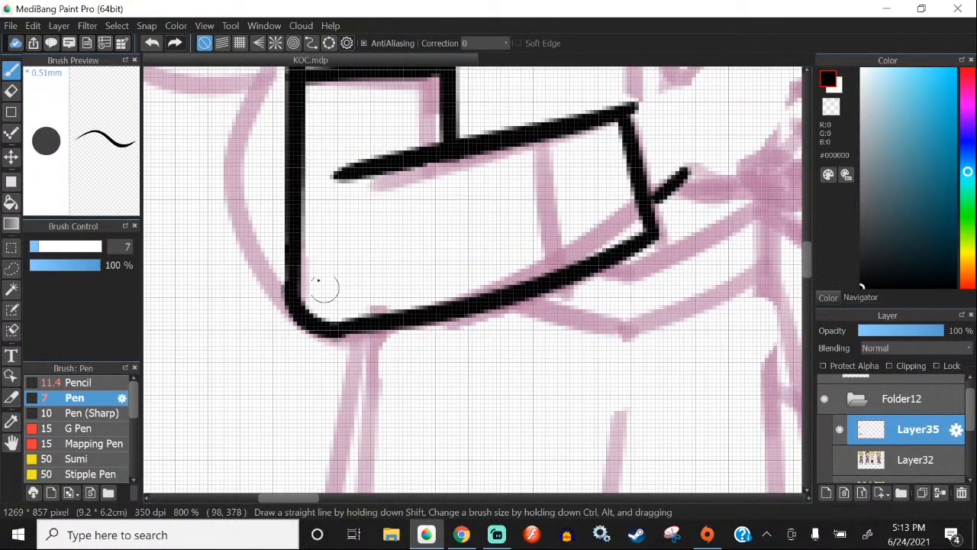
pyautogui.click(152, 42)
pyautogui.moveTo(293, 291); pyautogui.dragTo(352, 327)
pyautogui.scroll(-2, 359, 321)
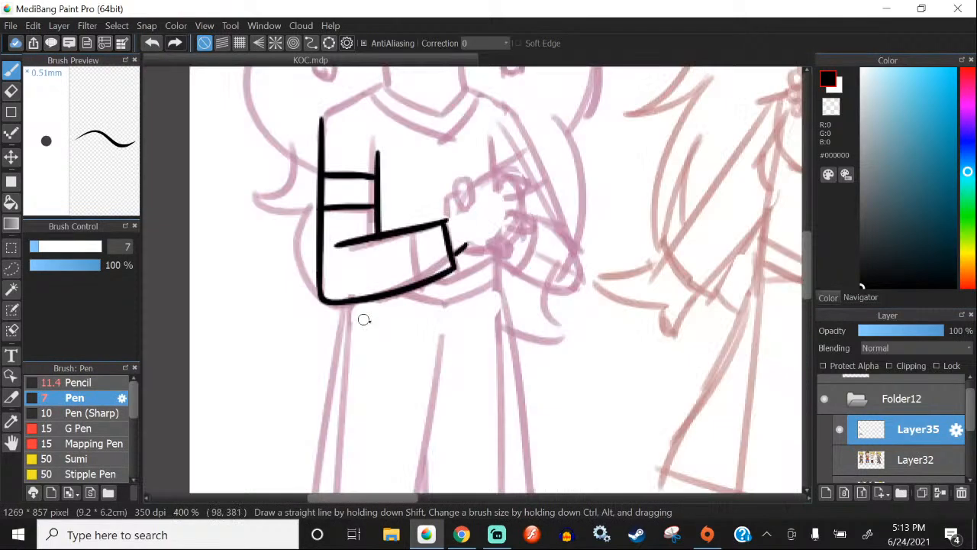
pyautogui.scroll(2, 364, 319)
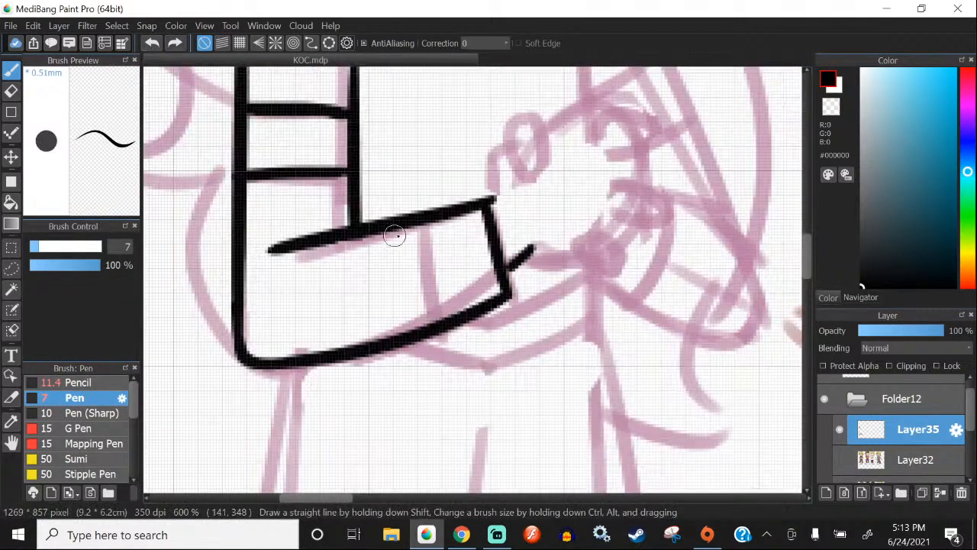
pyautogui.moveTo(419, 219); pyautogui.dragTo(431, 319)
# Step: Ink the outline of Guinevere's front hand with the oval fingertips of the clasped hand around it, down to the wrist
pyautogui.scroll(-2, 404, 295)
pyautogui.scroll(1, 448, 222)
pyautogui.scroll(2, 448, 222)
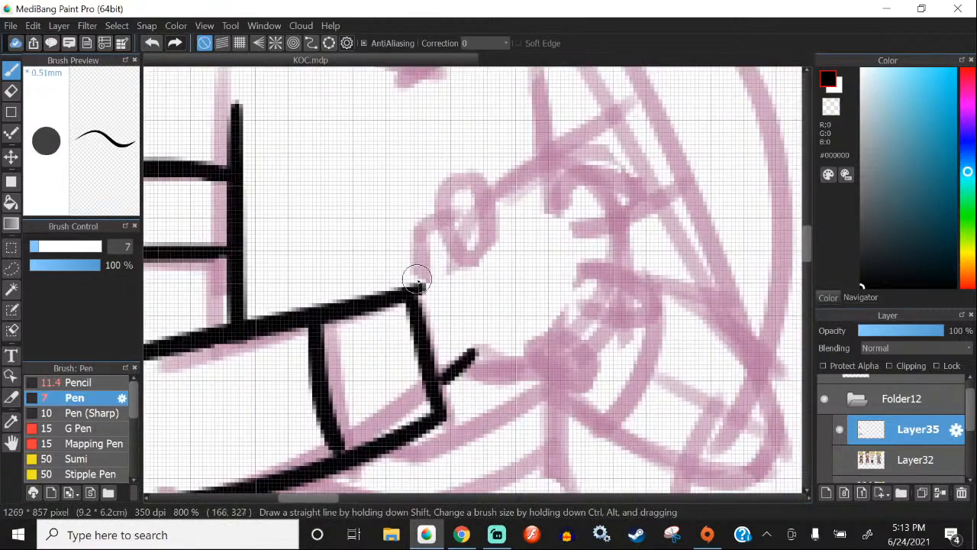
pyautogui.moveTo(416, 284)
pyautogui.mouseDown()
pyautogui.moveTo(426, 211)
pyautogui.moveTo(443, 200)
pyautogui.moveTo(449, 216)
pyautogui.moveTo(460, 182)
pyautogui.moveTo(475, 255)
pyautogui.moveTo(443, 207)
pyautogui.moveTo(560, 171)
pyautogui.mouseUp()
pyautogui.scroll(-1, 421, 239)
pyautogui.scroll(1, 509, 192)
pyautogui.moveTo(578, 227)
pyautogui.mouseDown()
pyautogui.moveTo(528, 204)
pyautogui.moveTo(599, 213)
pyautogui.moveTo(548, 246)
pyautogui.moveTo(590, 268)
pyautogui.mouseUp()
pyautogui.moveTo(596, 324)
pyautogui.mouseDown()
pyautogui.moveTo(550, 291)
pyautogui.moveTo(612, 296)
pyautogui.moveTo(561, 313)
pyautogui.moveTo(586, 322)
pyautogui.moveTo(554, 286)
pyautogui.moveTo(600, 281)
pyautogui.moveTo(564, 358)
pyautogui.mouseUp()
pyautogui.click(152, 45)
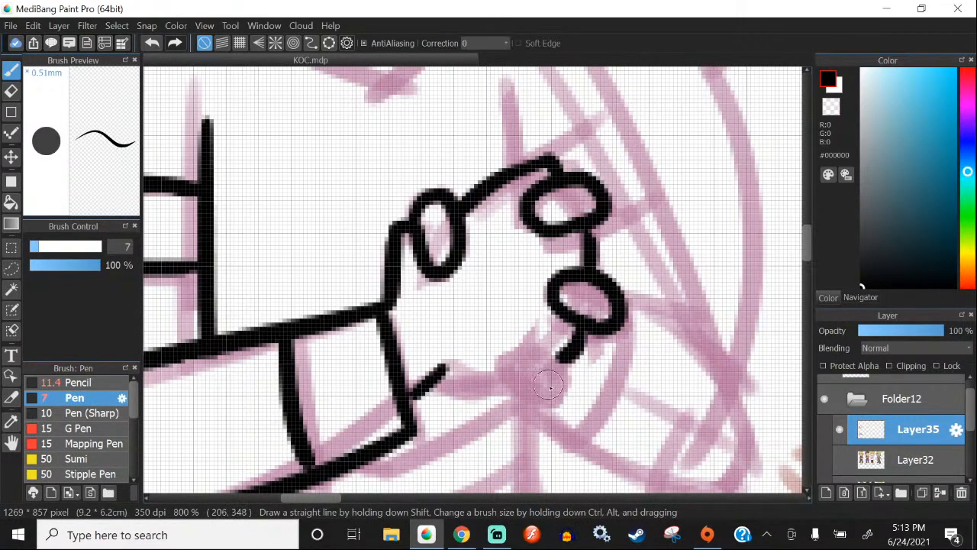
pyautogui.moveTo(555, 399)
pyautogui.mouseDown()
pyautogui.moveTo(517, 342)
pyautogui.moveTo(553, 398)
pyautogui.moveTo(441, 371)
pyautogui.mouseUp()
# Step: Ink the sloping shoulder line from the neck and round it into the top of the outer arm line, redrawing the slope once
pyautogui.scroll(-4, 352, 327)
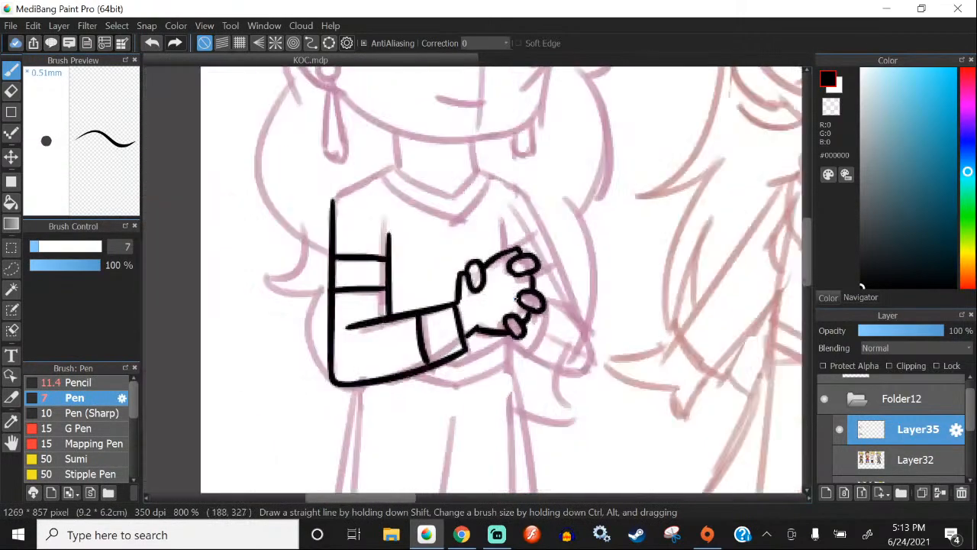
pyautogui.scroll(3, 431, 239)
pyautogui.moveTo(443, 144)
pyautogui.mouseDown()
pyautogui.moveTo(343, 196)
pyautogui.moveTo(307, 238)
pyautogui.mouseUp()
pyautogui.click(150, 43)
pyautogui.scroll(1, 328, 197)
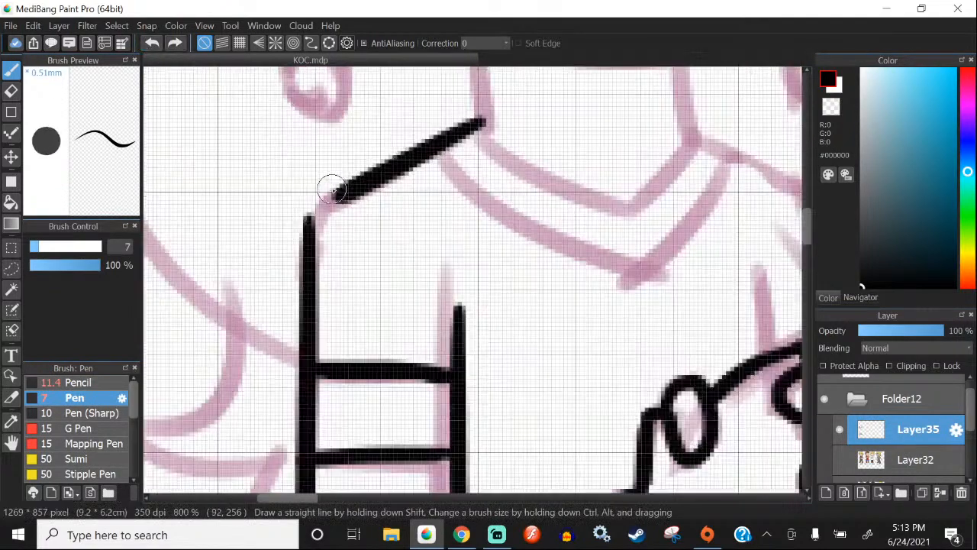
pyautogui.moveTo(330, 190); pyautogui.dragTo(309, 284)
pyautogui.click(10, 90)
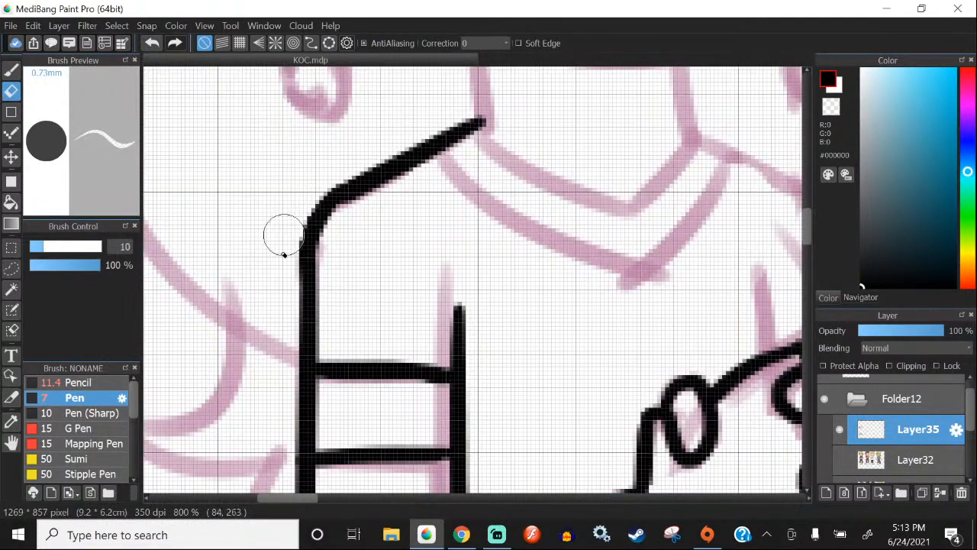
pyautogui.scroll(-4, 284, 229)
# Step: Ink both sides of Guinevere's neck below the chin and the opposite shoulder slope, redrawing the first neck line once
pyautogui.click(11, 69)
pyautogui.scroll(2, 362, 186)
pyautogui.moveTo(362, 170); pyautogui.dragTo(364, 217)
pyautogui.click(154, 44)
pyautogui.scroll(1, 362, 179)
pyautogui.moveTo(357, 162); pyautogui.dragTo(366, 235)
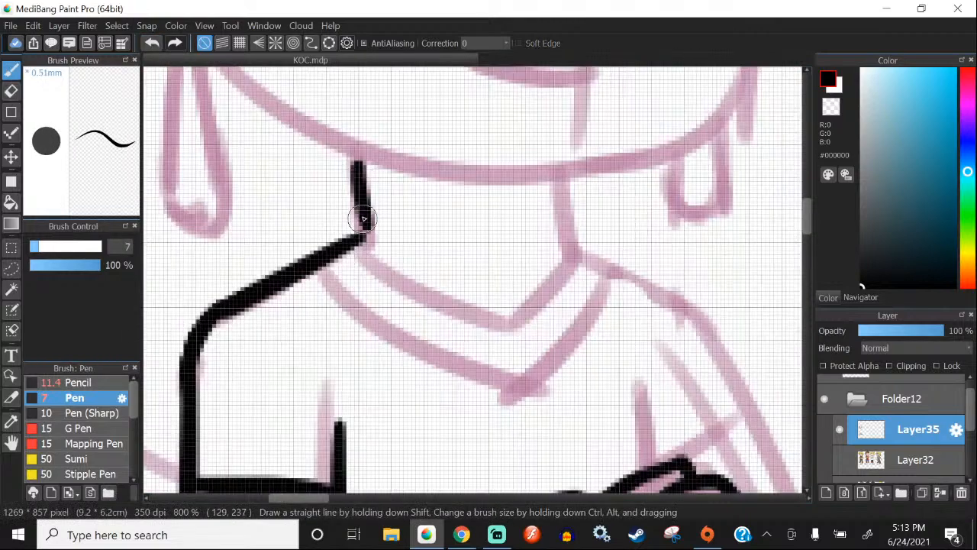
pyautogui.moveTo(371, 200); pyautogui.dragTo(368, 237)
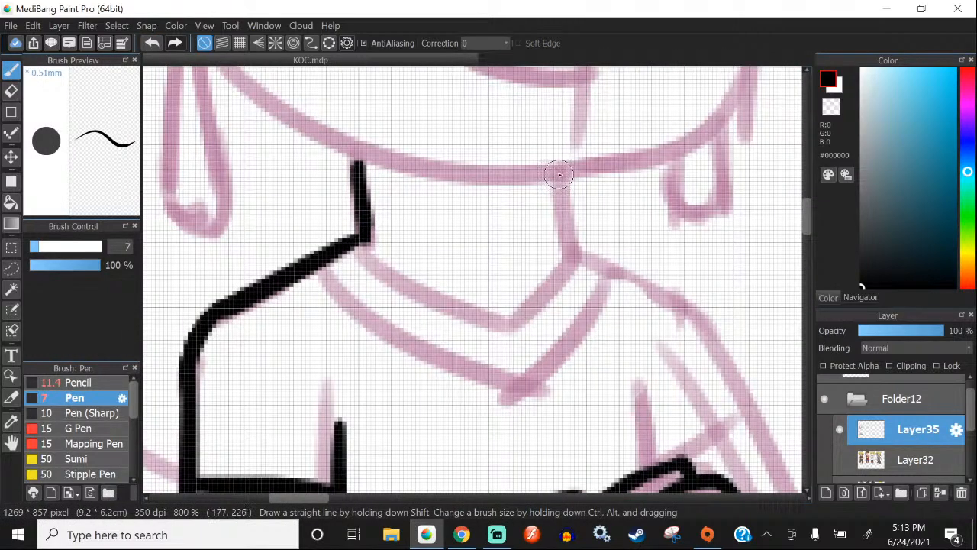
pyautogui.moveTo(559, 175); pyautogui.dragTo(695, 310)
# Step: Ink the long outer line of the second arm from the shoulder down toward the elbow, undoing and redrawing the strokes that miss
pyautogui.scroll(2, 726, 339)
pyautogui.scroll(-4, 251, 110)
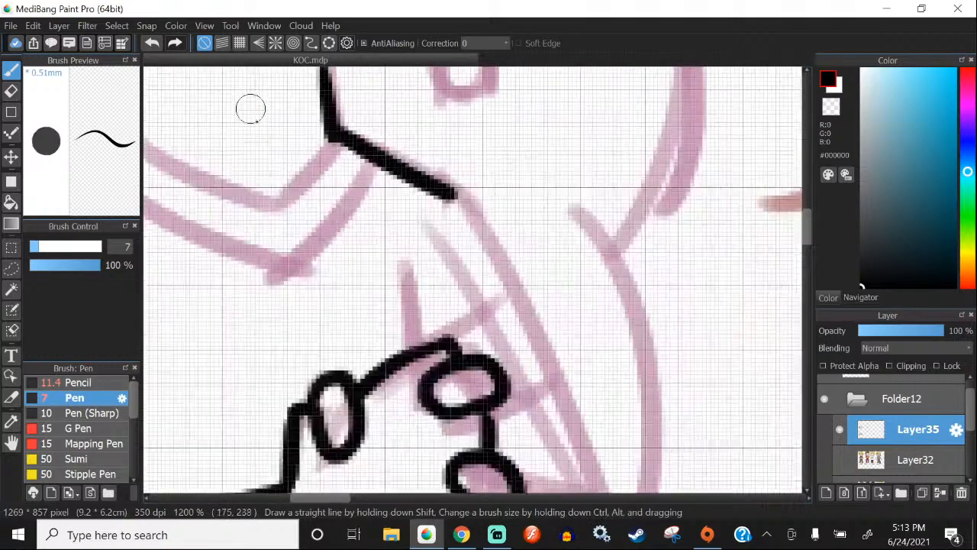
pyautogui.scroll(1, 327, 144)
pyautogui.moveTo(326, 142); pyautogui.dragTo(497, 468)
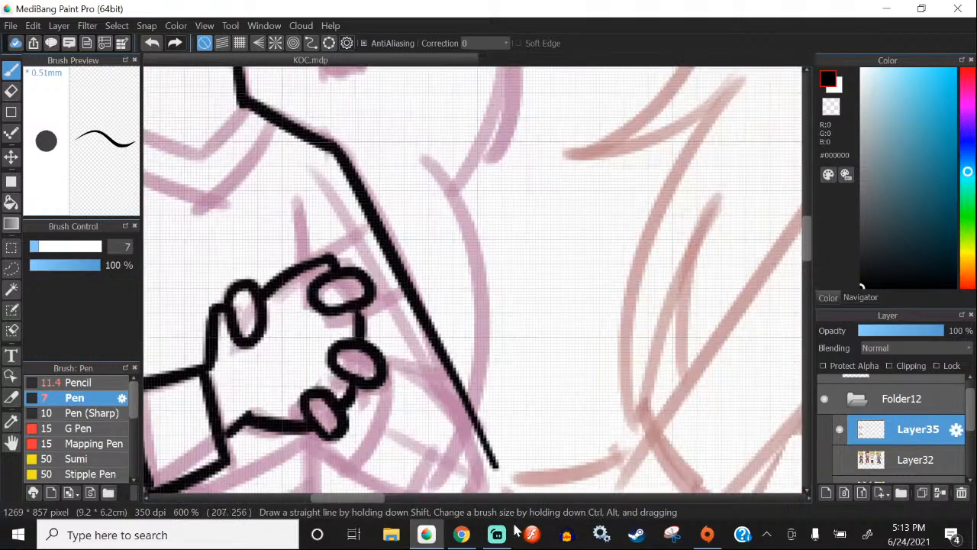
pyautogui.click(152, 43)
pyautogui.moveTo(338, 147); pyautogui.dragTo(443, 426)
pyautogui.click(152, 43)
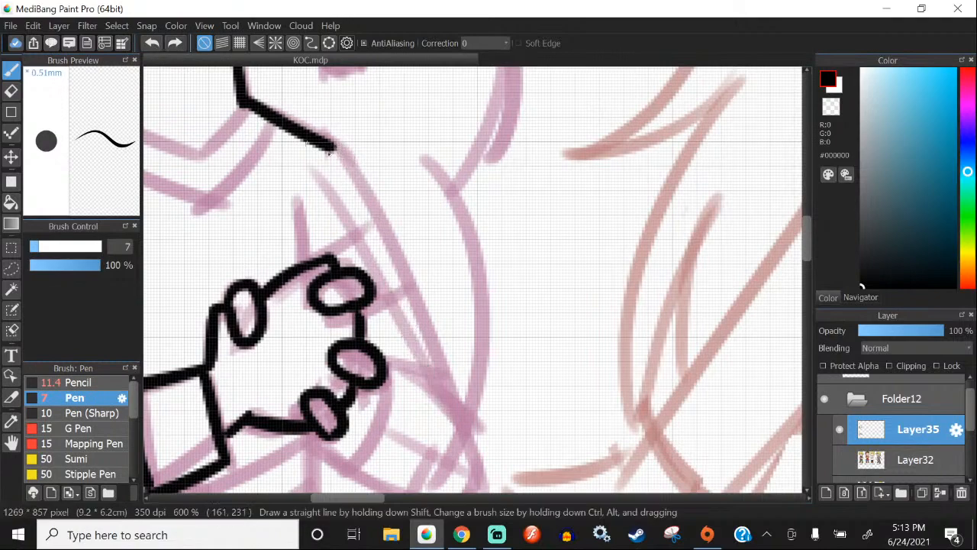
pyautogui.moveTo(337, 147); pyautogui.dragTo(452, 405)
# Step: Ink the second forearm behind the clasped hands, with its upper edge, rounded elbow, underside and curved cuff line
pyautogui.scroll(-3, 431, 162)
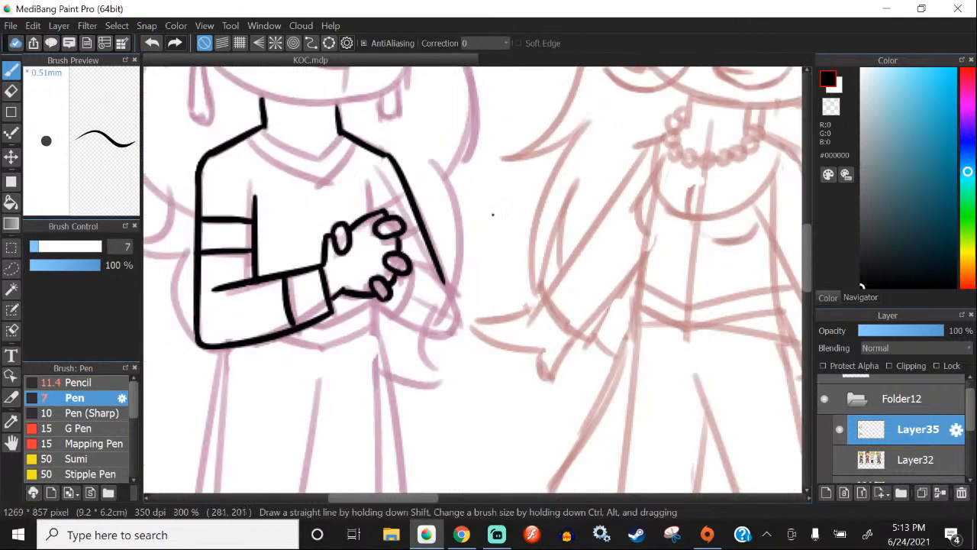
pyautogui.scroll(4, 391, 264)
pyautogui.moveTo(391, 264); pyautogui.dragTo(476, 284)
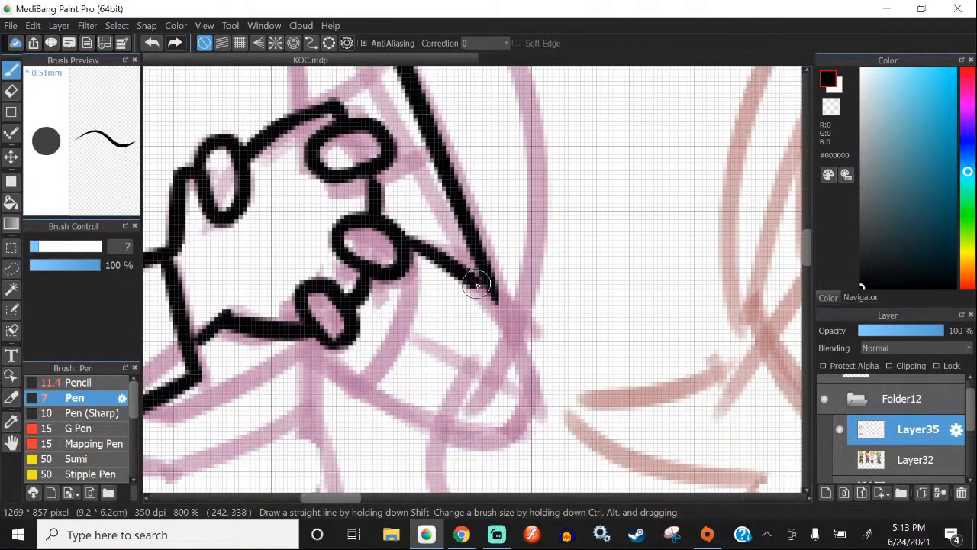
pyautogui.scroll(-2, 477, 284)
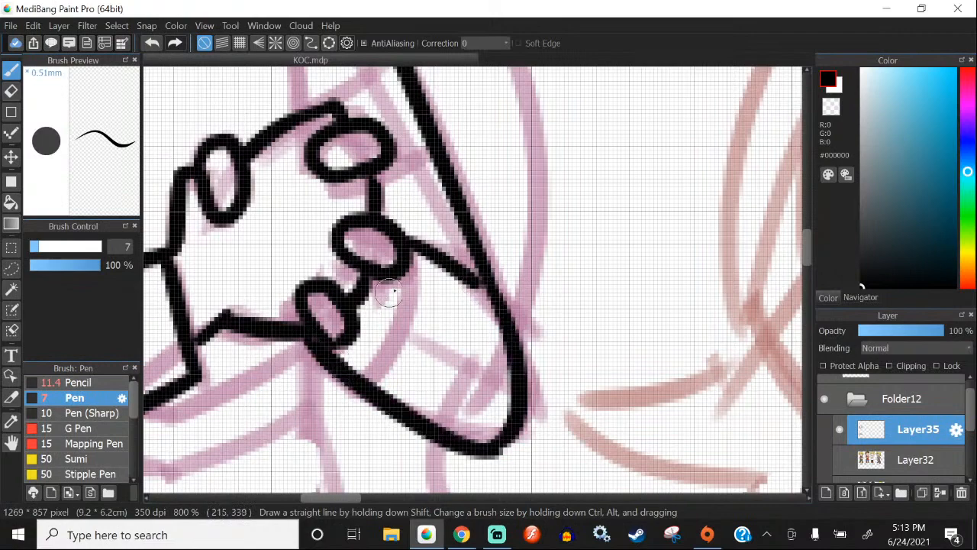
pyautogui.scroll(-1, 416, 268)
pyautogui.scroll(3, 354, 160)
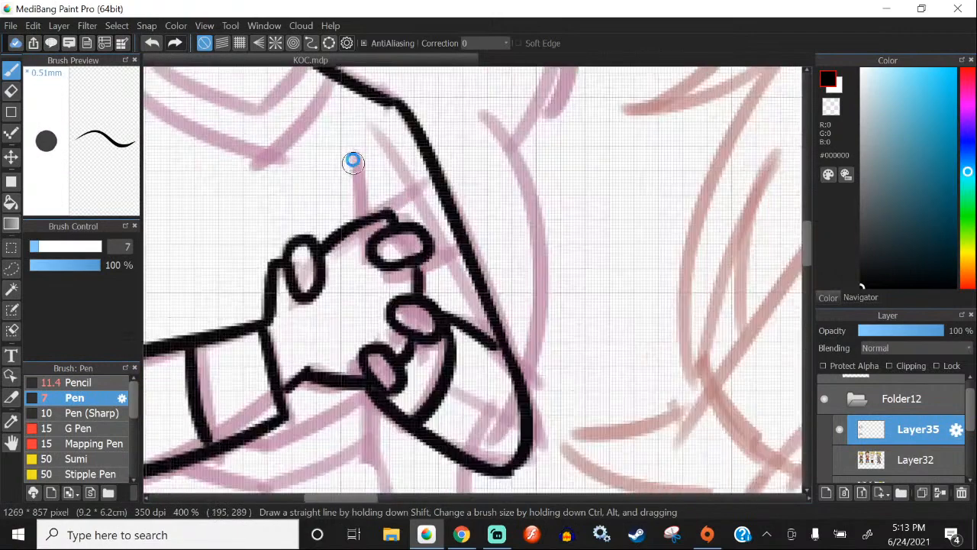
# Step: Ink the short vertical inner sleeve line above the clasped hands, redrawing it once
pyautogui.moveTo(357, 169); pyautogui.dragTo(371, 255)
pyautogui.scroll(-1, 373, 192)
pyautogui.click(150, 46)
pyautogui.scroll(1, 362, 192)
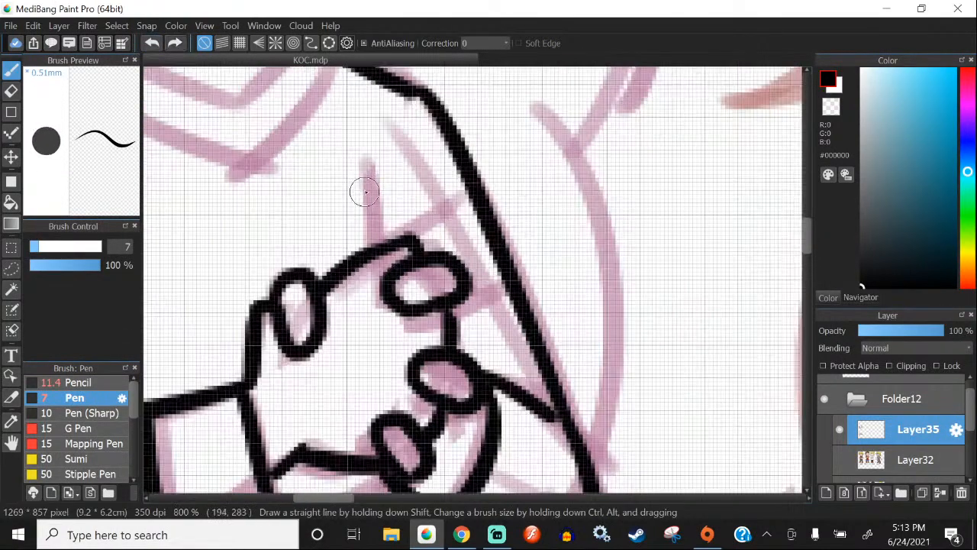
pyautogui.moveTo(364, 155); pyautogui.dragTo(374, 243)
pyautogui.scroll(-1, 471, 298)
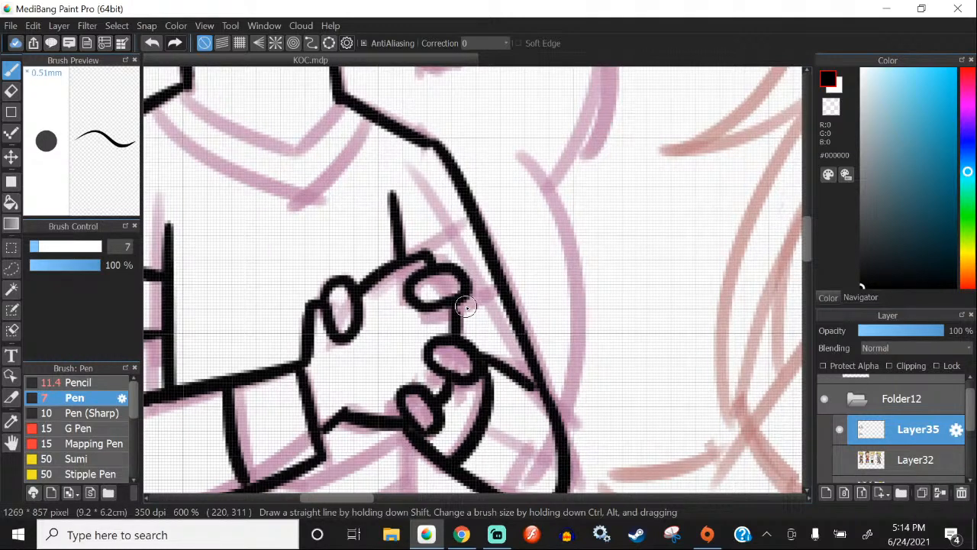
# Step: Ink the two slanted bands across the second arm's sleeve between the hand and the outer arm line, redrawing strokes that miss
pyautogui.scroll(1, 377, 183)
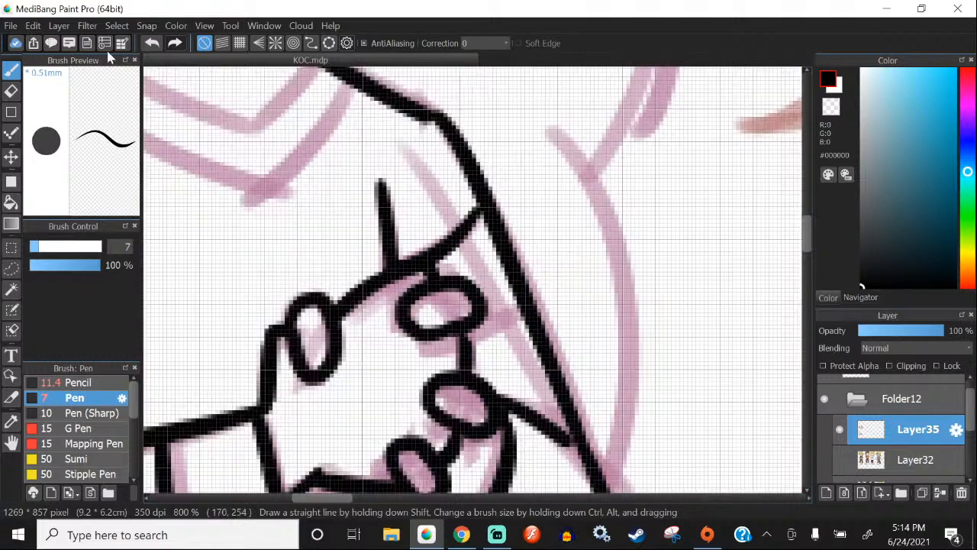
pyautogui.moveTo(491, 214); pyautogui.dragTo(401, 262)
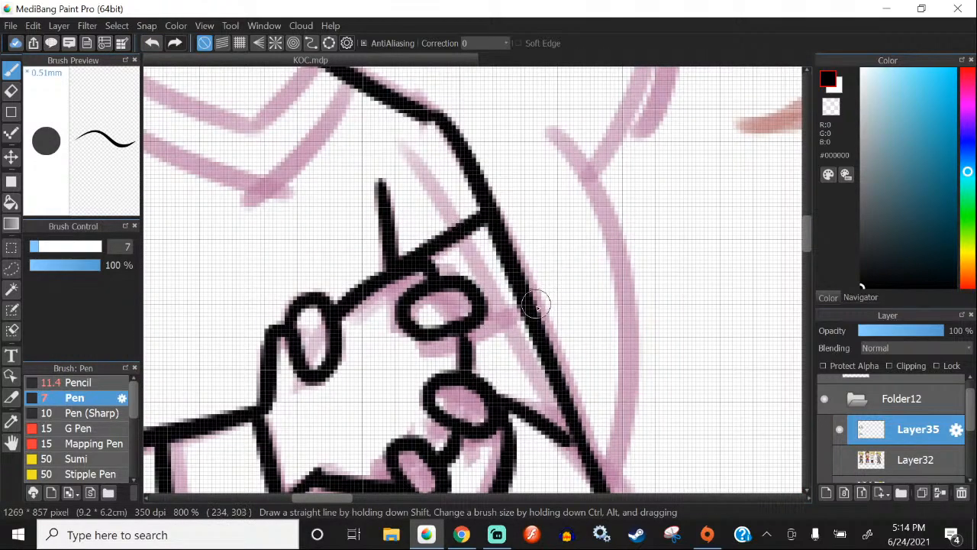
pyautogui.moveTo(527, 316); pyautogui.dragTo(468, 343)
pyautogui.click(152, 44)
pyautogui.moveTo(529, 329); pyautogui.dragTo(473, 341)
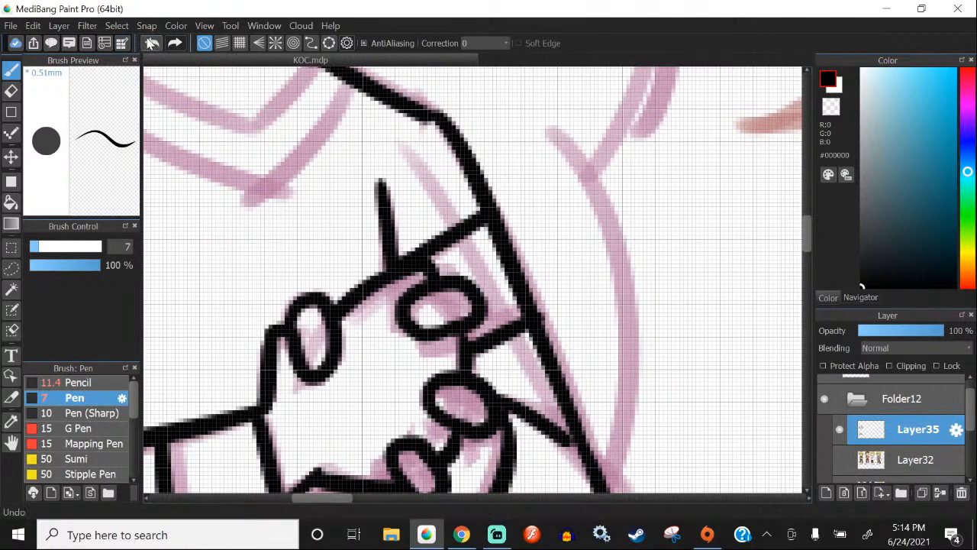
pyautogui.hotkey('ctrl', 'z')
pyautogui.moveTo(522, 312); pyautogui.dragTo(468, 342)
# Step: Ink the inner V of the neckline between the two neck lines, undoing and redrawing the longer side until it fits
pyautogui.scroll(-4, 464, 180)
pyautogui.scroll(4, 400, 146)
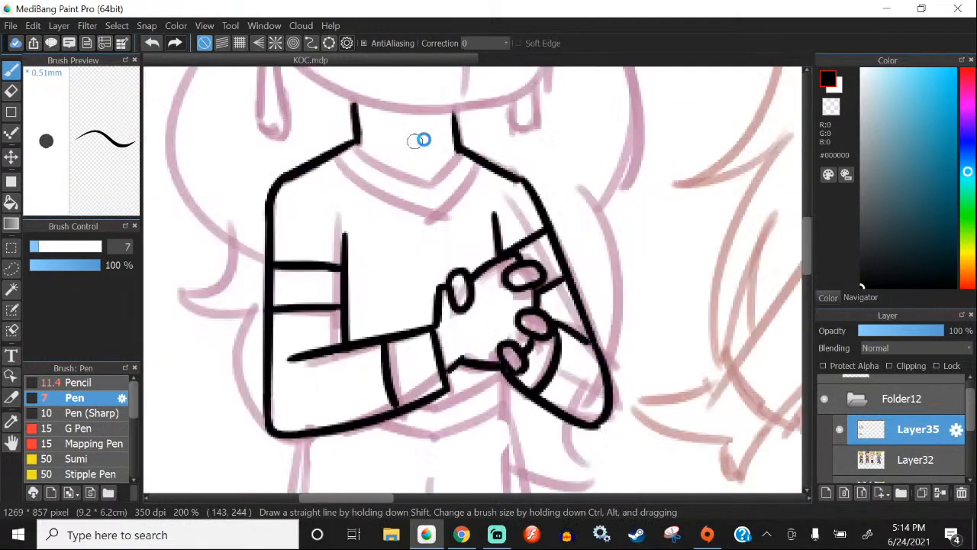
pyautogui.moveTo(306, 150); pyautogui.dragTo(475, 236)
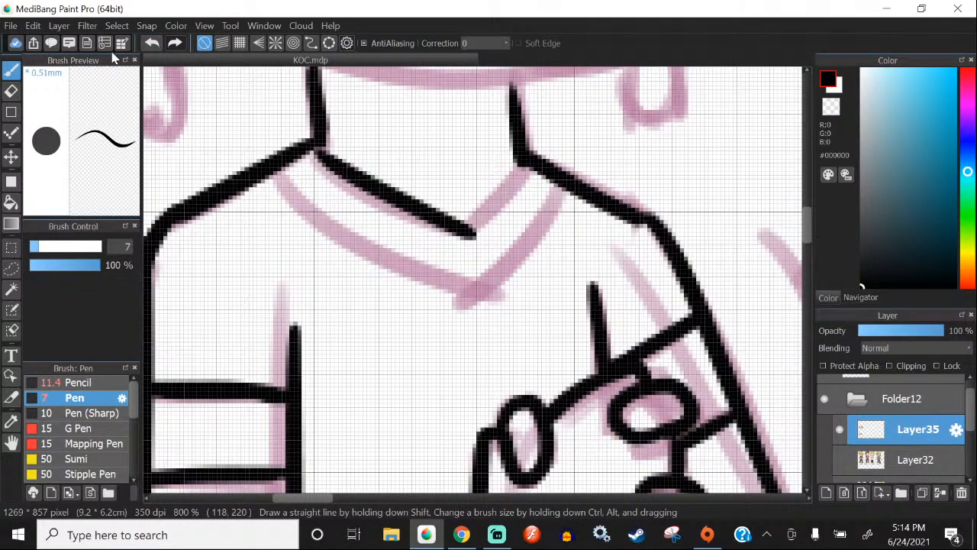
pyautogui.click(152, 43)
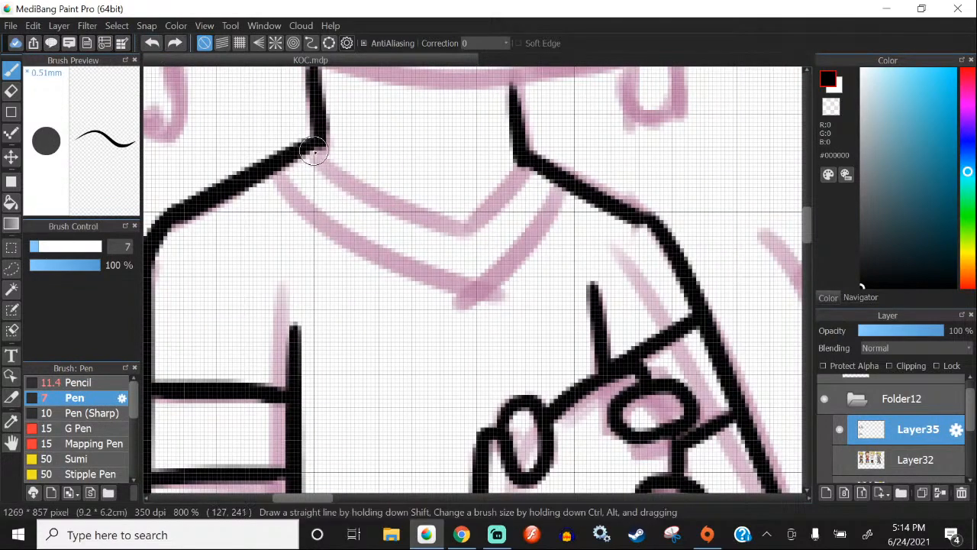
pyautogui.moveTo(314, 152); pyautogui.dragTo(438, 227)
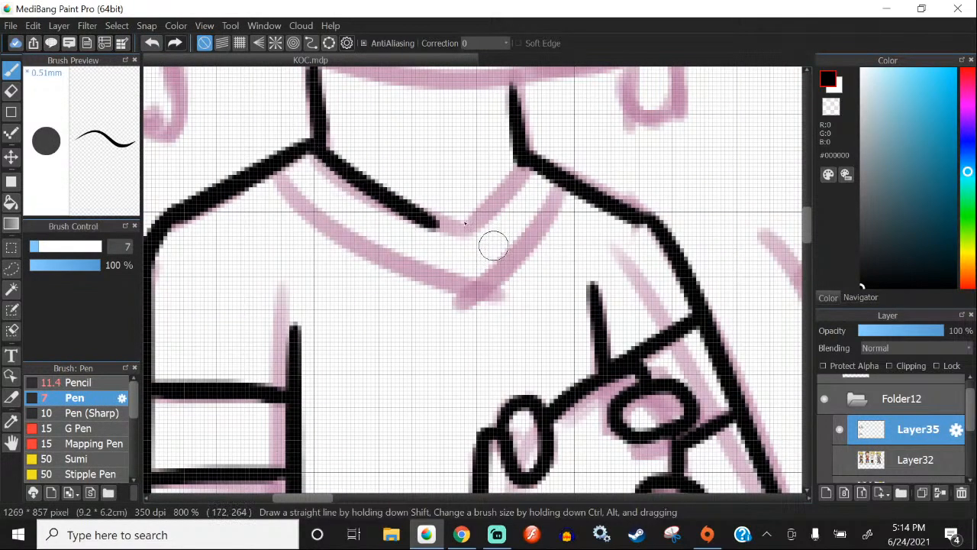
pyautogui.click(152, 43)
pyautogui.moveTo(314, 152); pyautogui.dragTo(467, 236)
pyautogui.moveTo(530, 163); pyautogui.dragTo(466, 237)
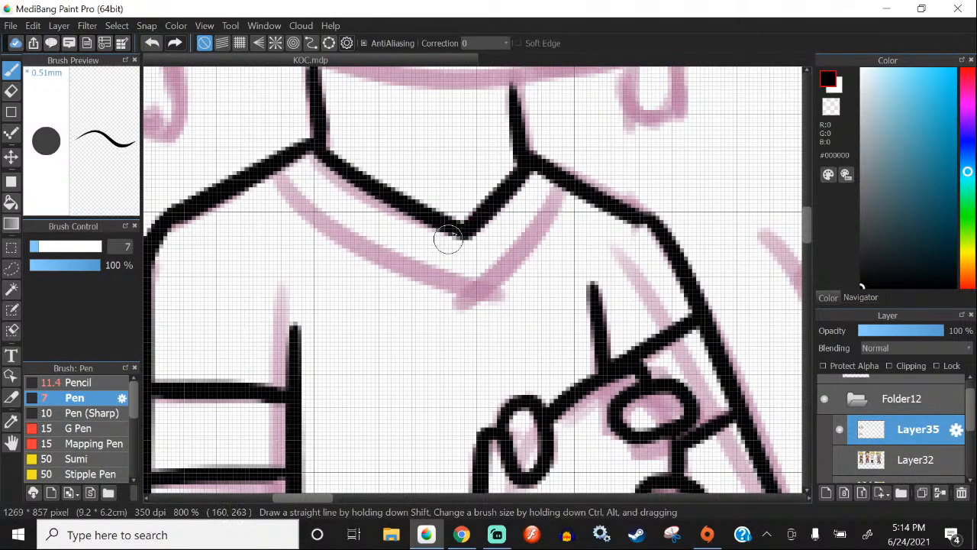
# Step: Ink the outer V of the collar below the inner one, redrawing its longer side, and erase the overshoot at its point
pyautogui.moveTo(572, 193); pyautogui.dragTo(459, 312)
pyautogui.moveTo(272, 173); pyautogui.dragTo(484, 303)
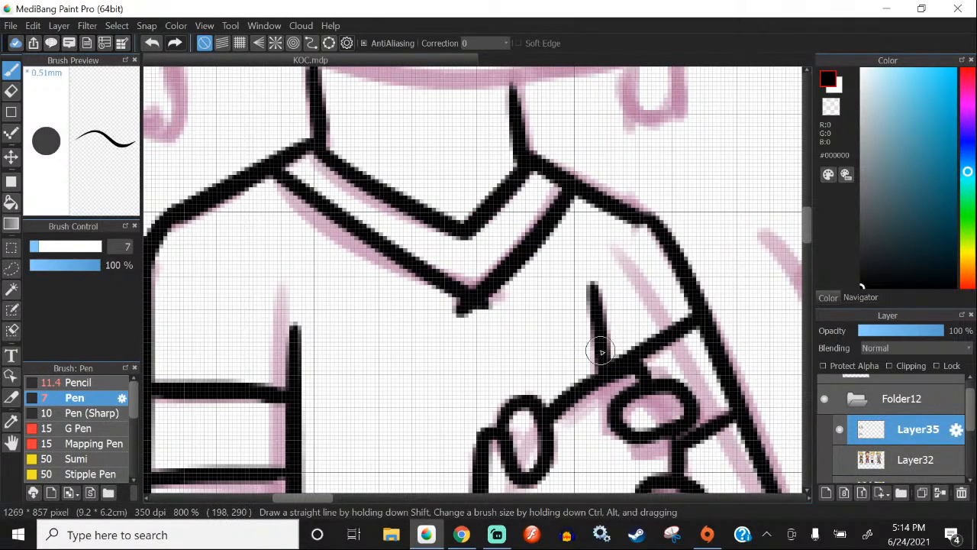
pyautogui.click(152, 44)
pyautogui.moveTo(272, 176); pyautogui.dragTo(469, 304)
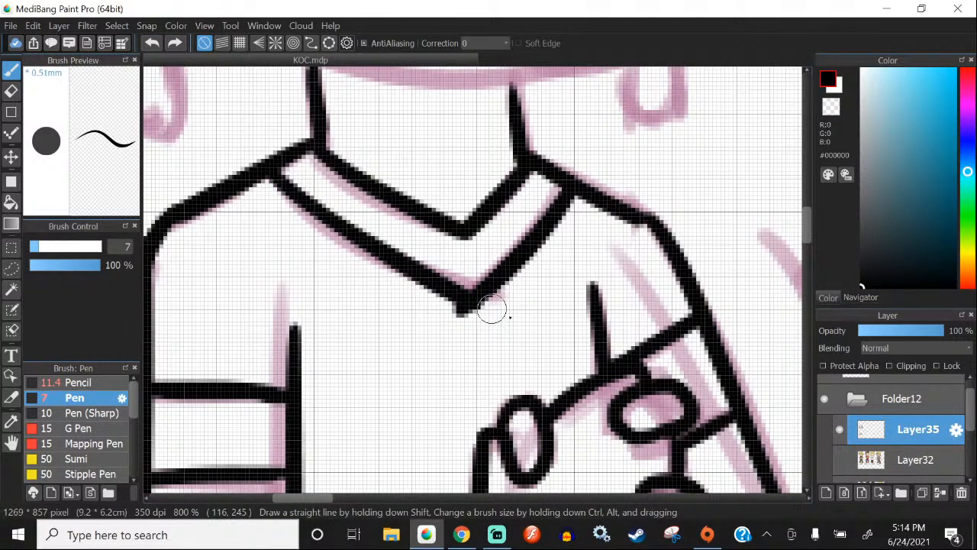
pyautogui.press('e')
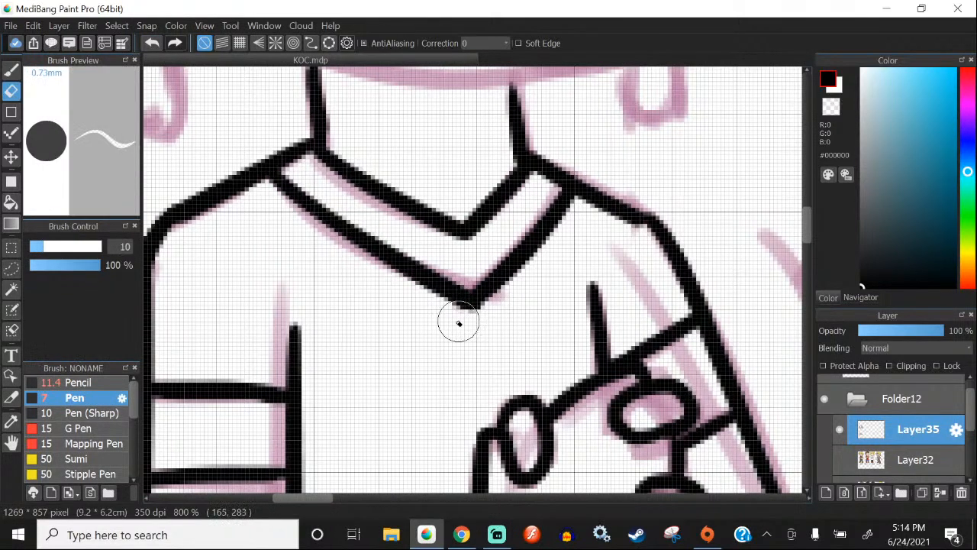
pyautogui.moveTo(465, 320); pyautogui.dragTo(458, 300)
pyautogui.scroll(-3, 457, 298)
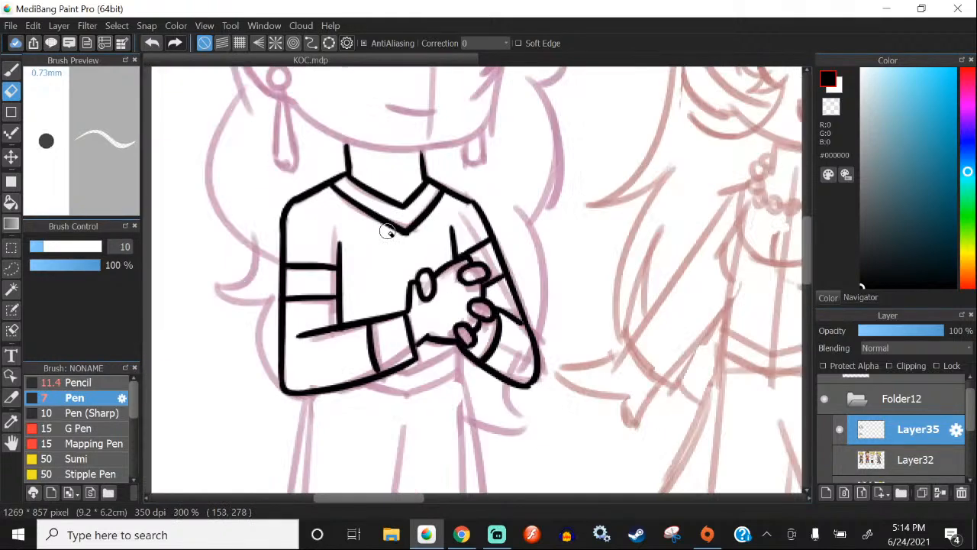
# Step: Ink the short vertical waist line beneath the clasped hands and the slanted upper edge of the belt with the Pen brush
pyautogui.scroll(3, 392, 232)
pyautogui.click(12, 71)
pyautogui.scroll(-4, 384, 216)
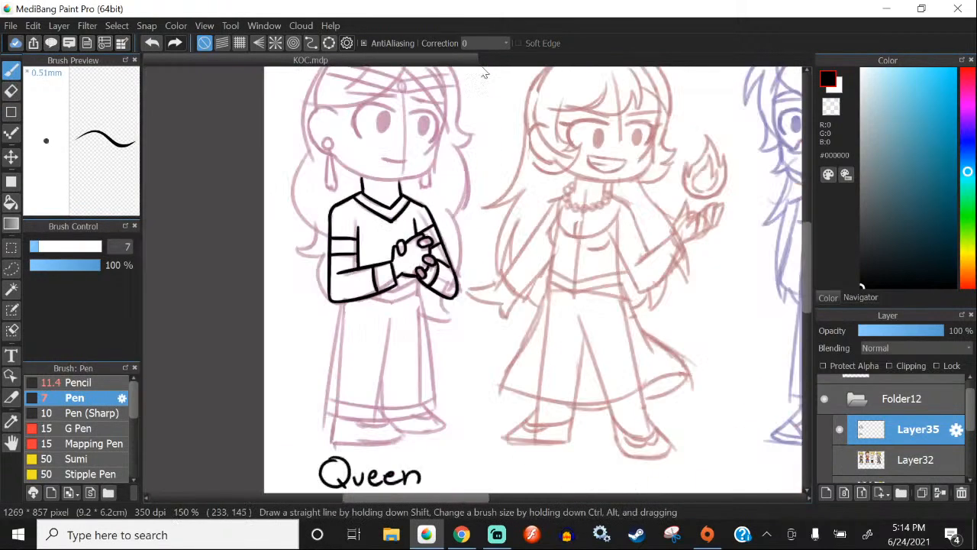
pyautogui.scroll(4, 404, 290)
pyautogui.moveTo(459, 211); pyautogui.dragTo(461, 257)
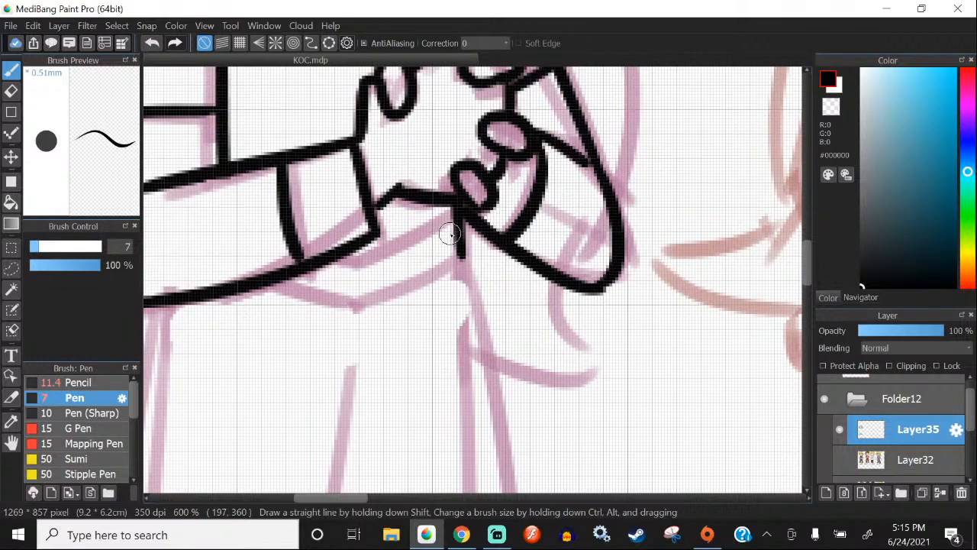
pyautogui.scroll(-4, 450, 233)
pyautogui.scroll(1, 443, 176)
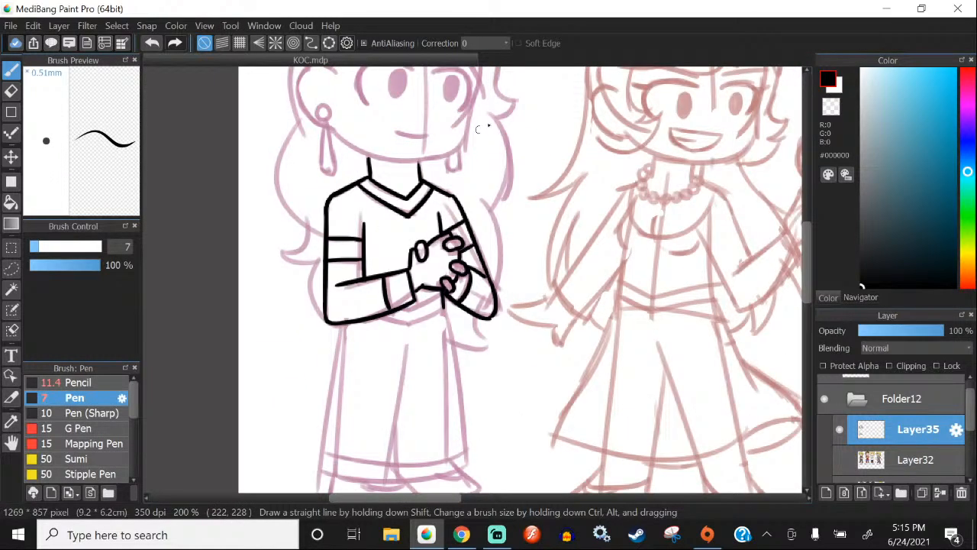
pyautogui.scroll(4, 367, 285)
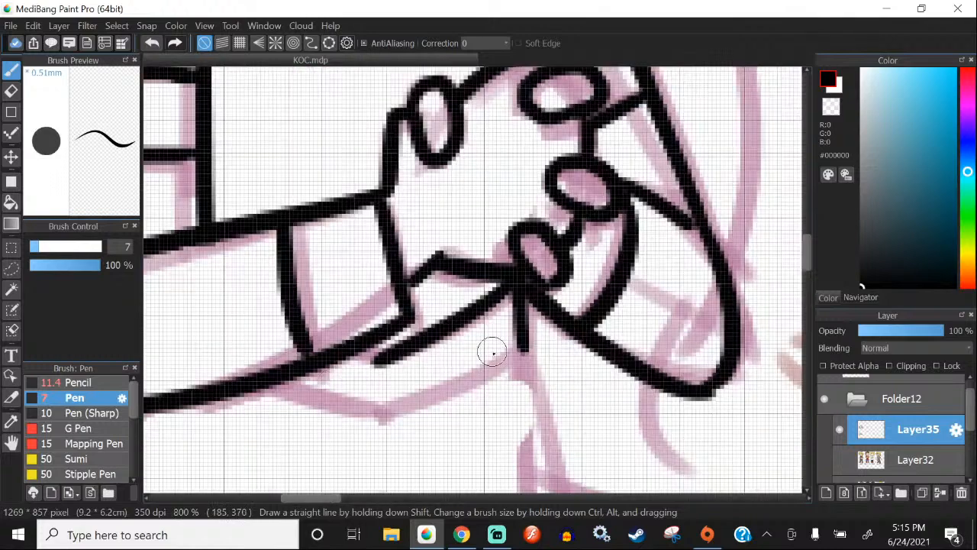
# Step: Ink the belt's pointed lower edge up to the forearm, redrawing its second half, and extend the upper edge to meet the sleeve
pyautogui.moveTo(515, 352); pyautogui.dragTo(386, 418)
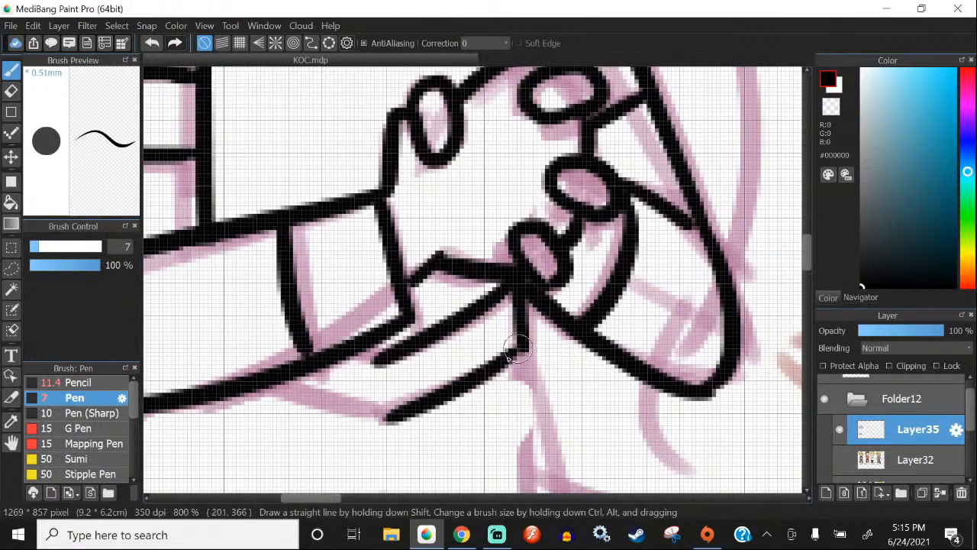
pyautogui.moveTo(521, 348); pyautogui.dragTo(479, 372)
pyautogui.scroll(-1, 490, 324)
pyautogui.scroll(1, 408, 378)
pyautogui.moveTo(418, 397); pyautogui.dragTo(319, 379)
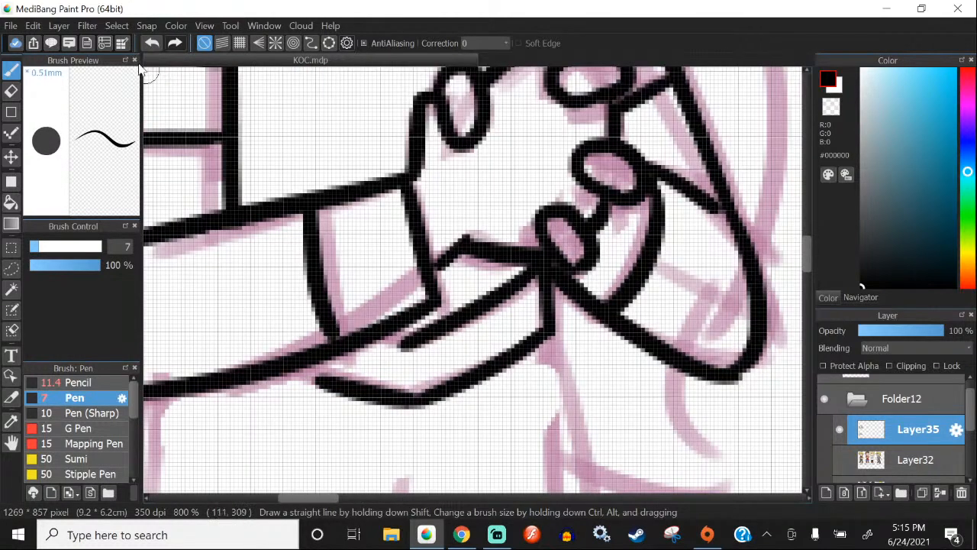
pyautogui.click(152, 43)
pyautogui.moveTo(414, 400); pyautogui.dragTo(300, 361)
pyautogui.moveTo(409, 335); pyautogui.dragTo(391, 336)
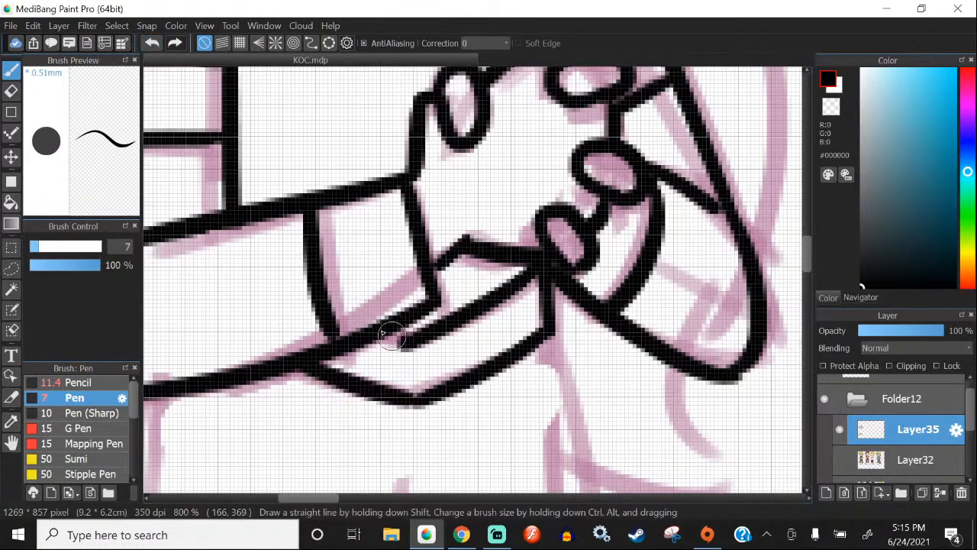
# Step: Ink the long outer skirt line below the first elbow down to the hem and erase its overshoot at the forearm
pyautogui.scroll(-5, 385, 220)
pyautogui.scroll(2, 336, 300)
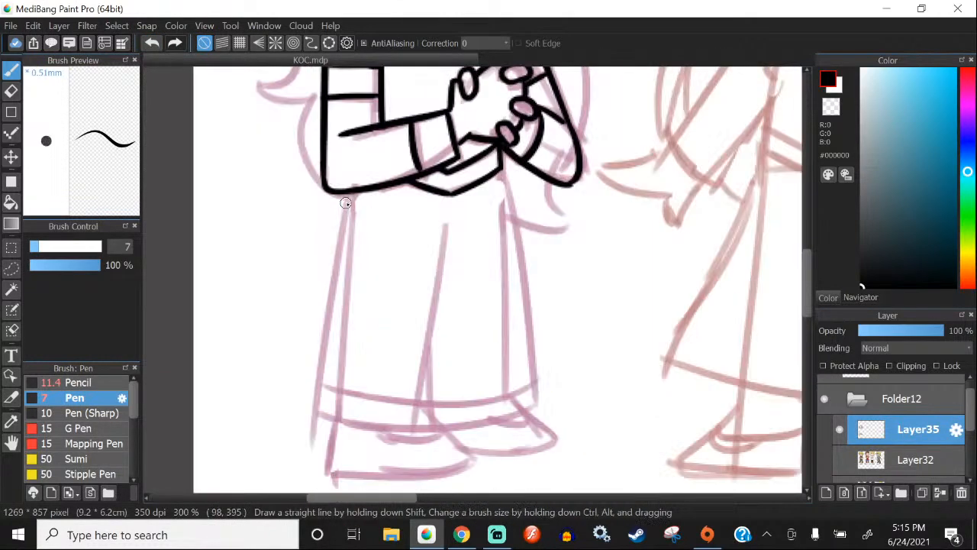
pyautogui.moveTo(345, 203); pyautogui.dragTo(312, 466)
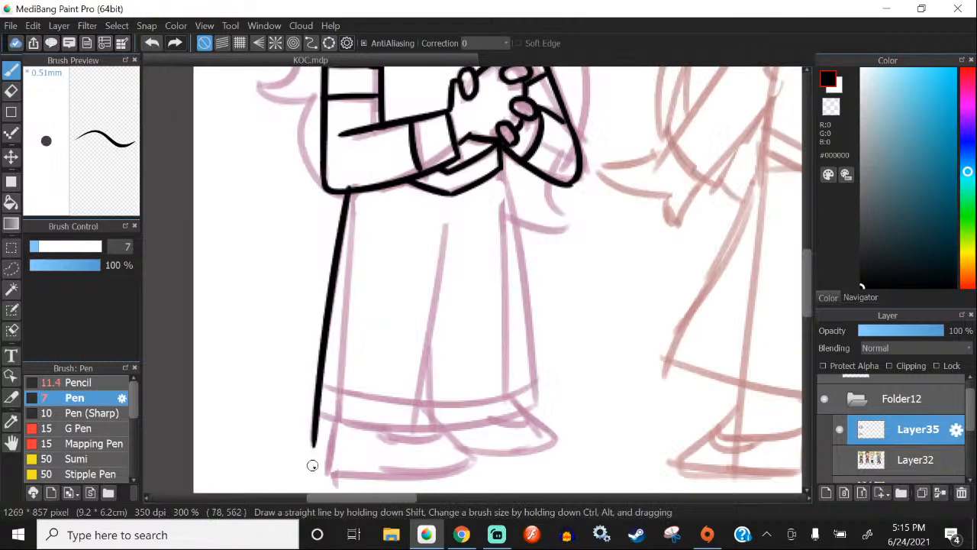
pyautogui.press('e')
pyautogui.scroll(3, 349, 163)
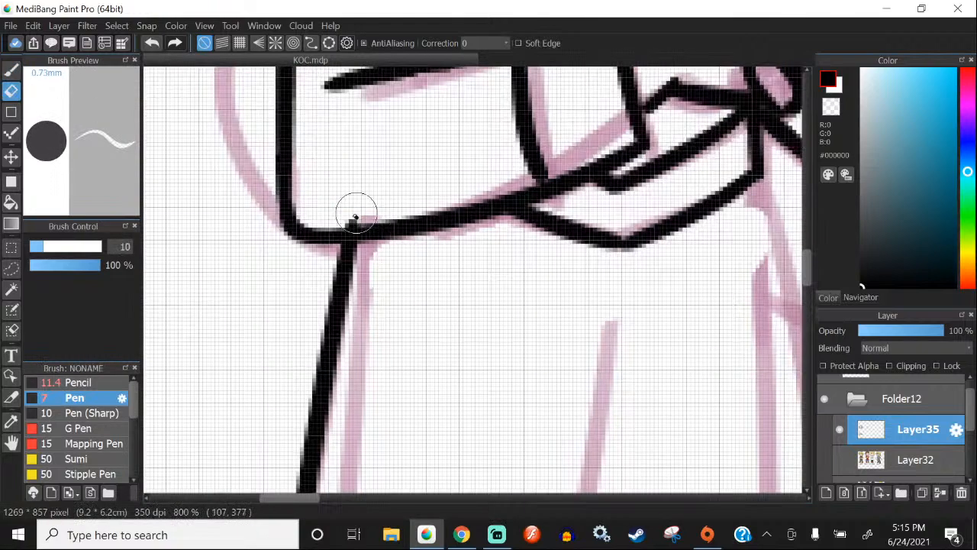
pyautogui.press('b')
# Step: Ink the opposite outer skirt line from the waist beneath the hands down to the hem, undoing and redrawing strokes that miss
pyautogui.scroll(-5, 451, 161)
pyautogui.scroll(2, 451, 161)
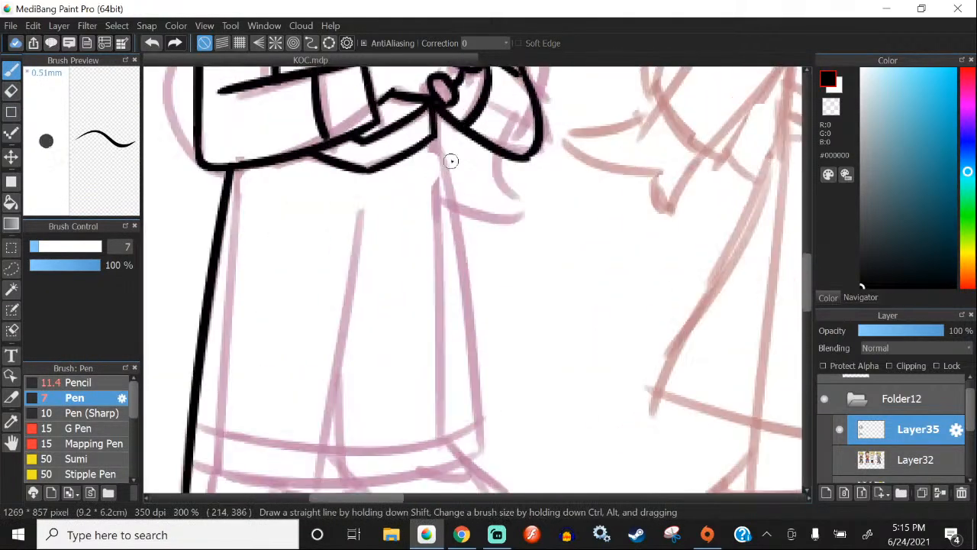
pyautogui.moveTo(440, 149); pyautogui.dragTo(469, 481)
pyautogui.click(152, 43)
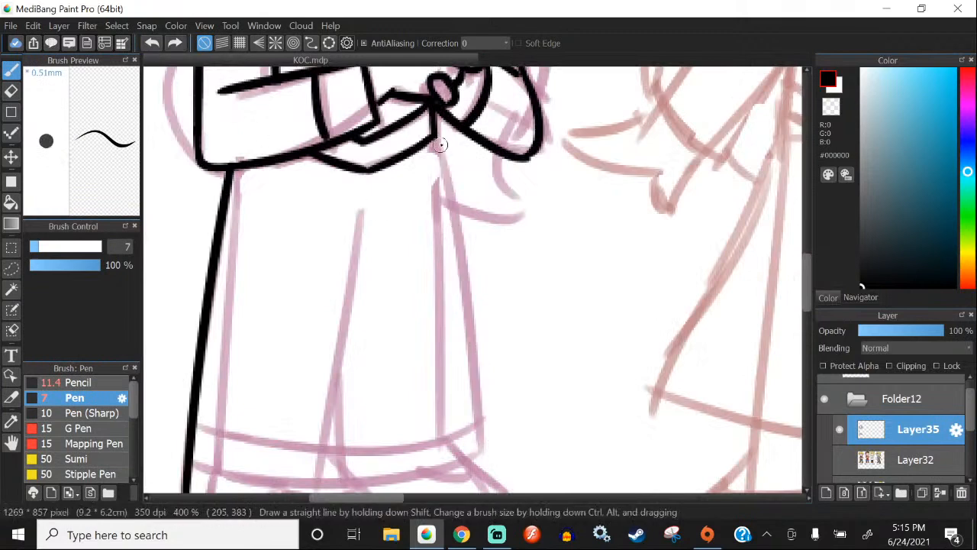
pyautogui.moveTo(437, 135); pyautogui.dragTo(468, 452)
pyautogui.hotkey('ctrl', 'z')
pyautogui.moveTo(440, 151); pyautogui.dragTo(470, 449)
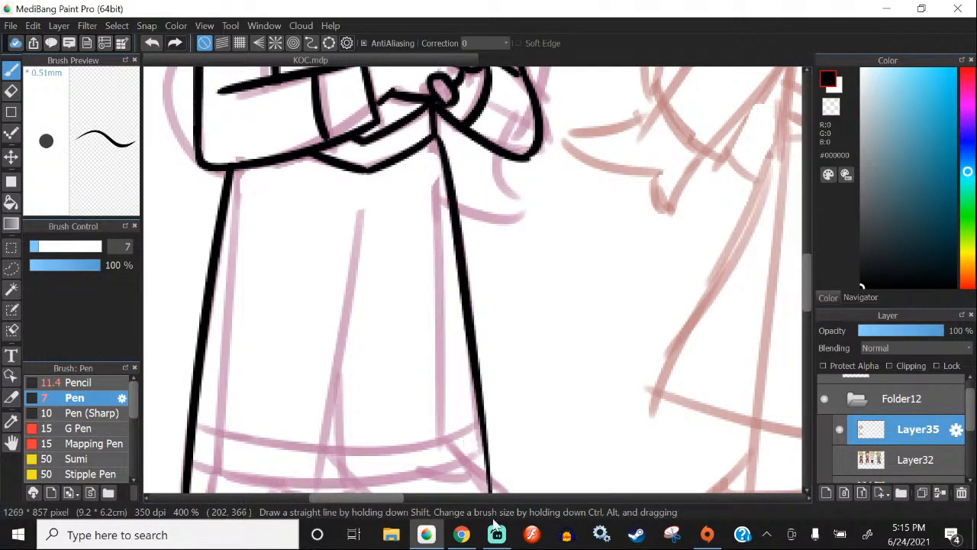
pyautogui.hotkey('ctrl', 'z')
pyautogui.moveTo(436, 147); pyautogui.dragTo(473, 441)
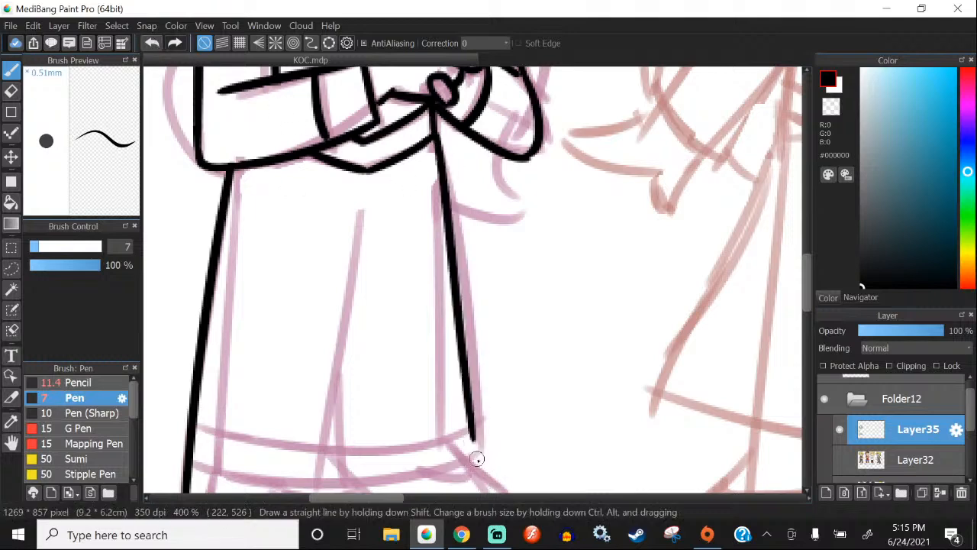
pyautogui.click(153, 45)
pyautogui.moveTo(436, 135); pyautogui.dragTo(487, 494)
# Step: Ink the curved bottom hem line across the skirt between both side lines, undoing and redrawing it until it fits
pyautogui.scroll(-1, 409, 183)
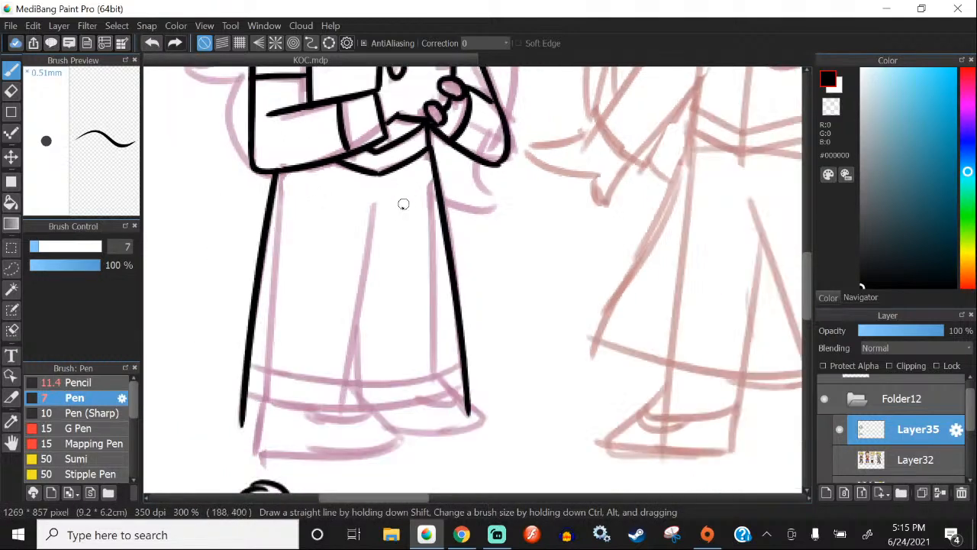
pyautogui.scroll(1, 248, 401)
pyautogui.moveTo(452, 392); pyautogui.dragTo(172, 375)
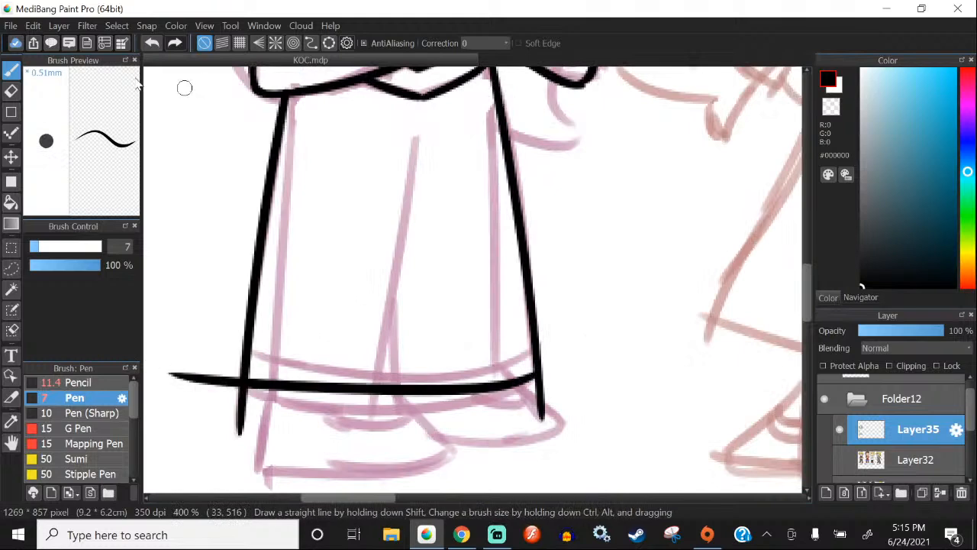
pyautogui.click(153, 44)
pyautogui.scroll(-1, 460, 245)
pyautogui.scroll(1, 403, 303)
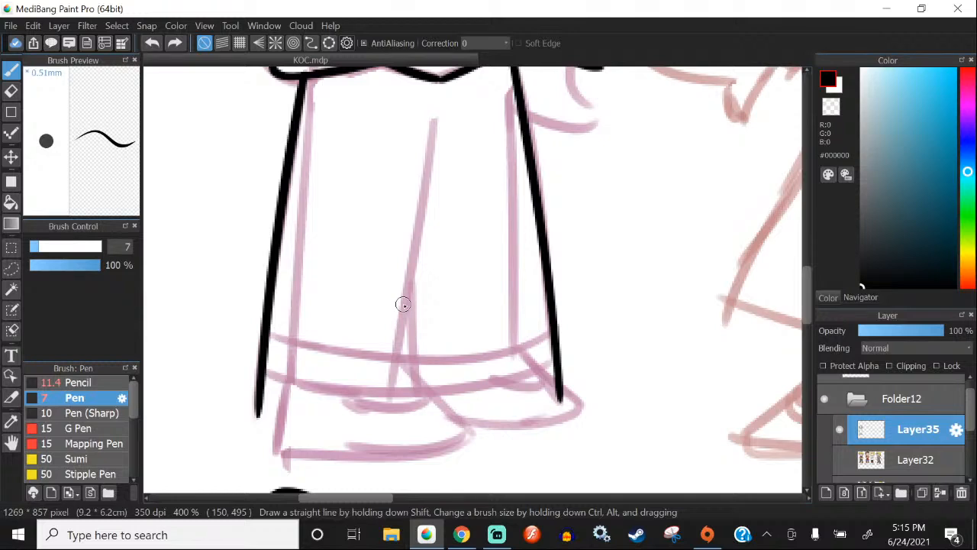
pyautogui.scroll(2, 403, 305)
pyautogui.moveTo(694, 355)
pyautogui.mouseDown()
pyautogui.moveTo(226, 384)
pyautogui.moveTo(122, 384)
pyautogui.mouseUp()
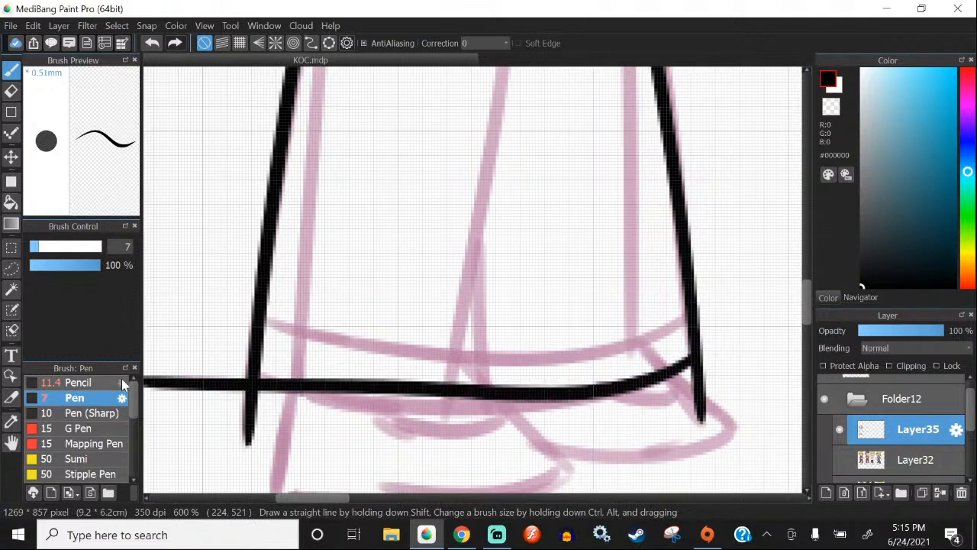
pyautogui.click(152, 43)
pyautogui.moveTo(691, 365); pyautogui.dragTo(206, 395)
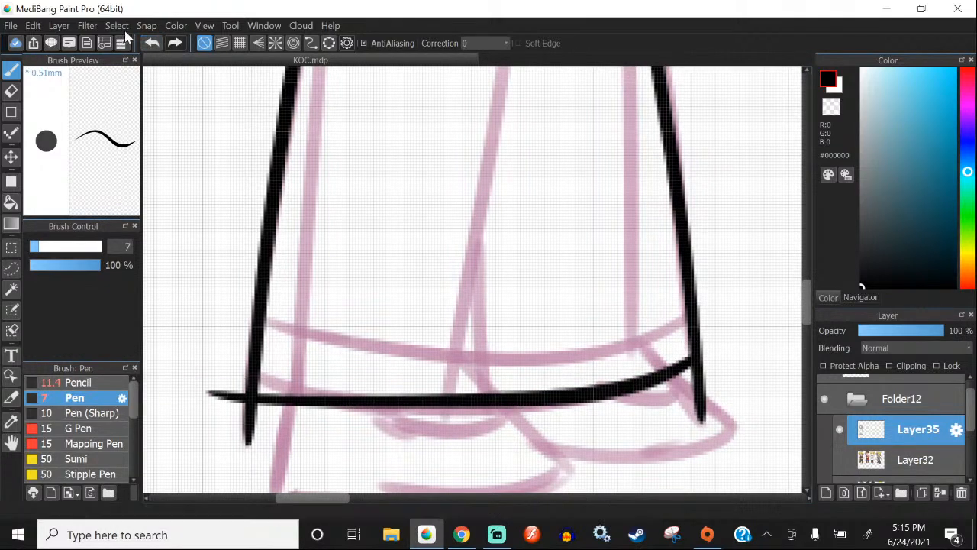
pyautogui.click(152, 43)
pyautogui.moveTo(692, 358)
pyautogui.mouseDown()
pyautogui.moveTo(679, 372)
pyautogui.moveTo(225, 384)
pyautogui.mouseUp()
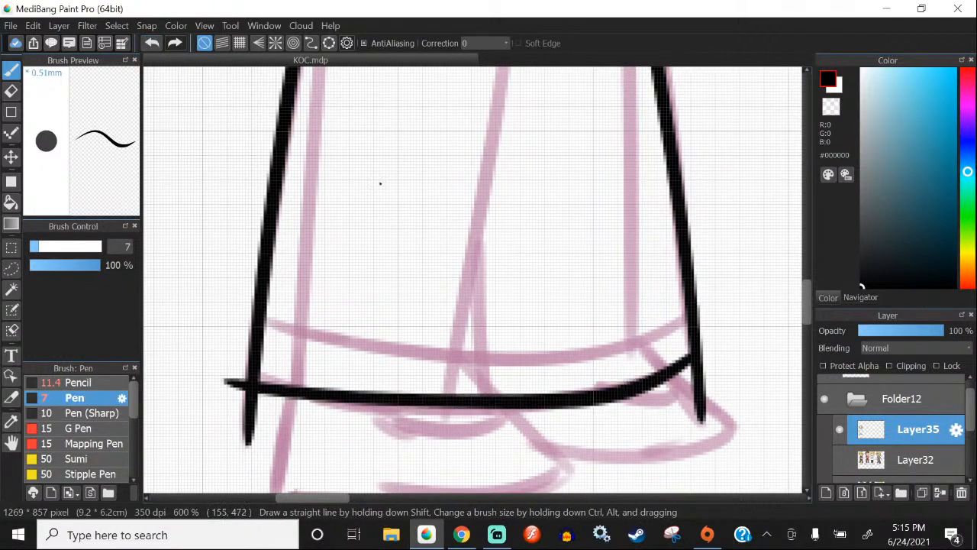
pyautogui.click(152, 43)
pyautogui.moveTo(691, 359); pyautogui.dragTo(260, 376)
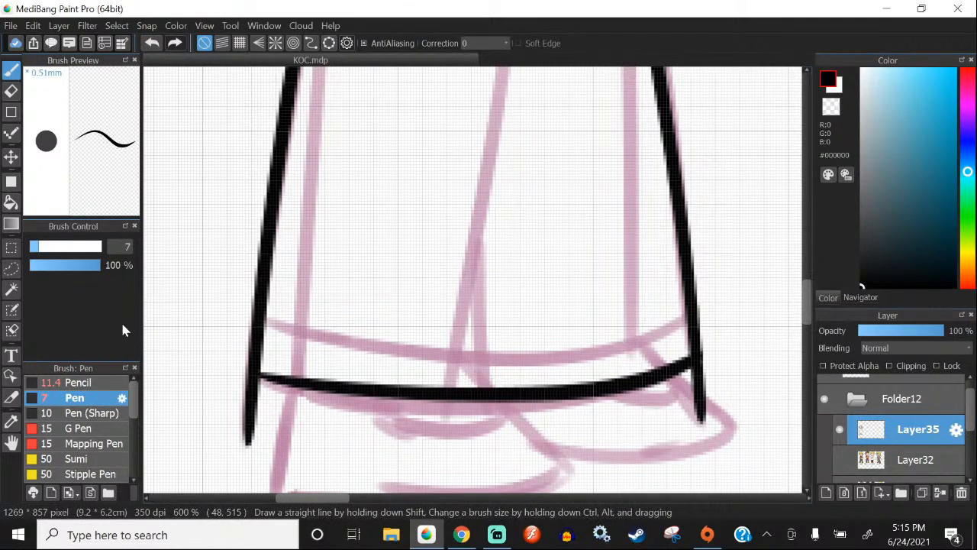
# Step: Ink the curved upper line of the hem band across the skirt, just above the bottom hem line
pyautogui.click(15, 96)
pyautogui.moveTo(689, 313)
pyautogui.mouseDown()
pyautogui.moveTo(186, 317)
pyautogui.moveTo(239, 356)
pyautogui.mouseUp()
pyautogui.click(152, 43)
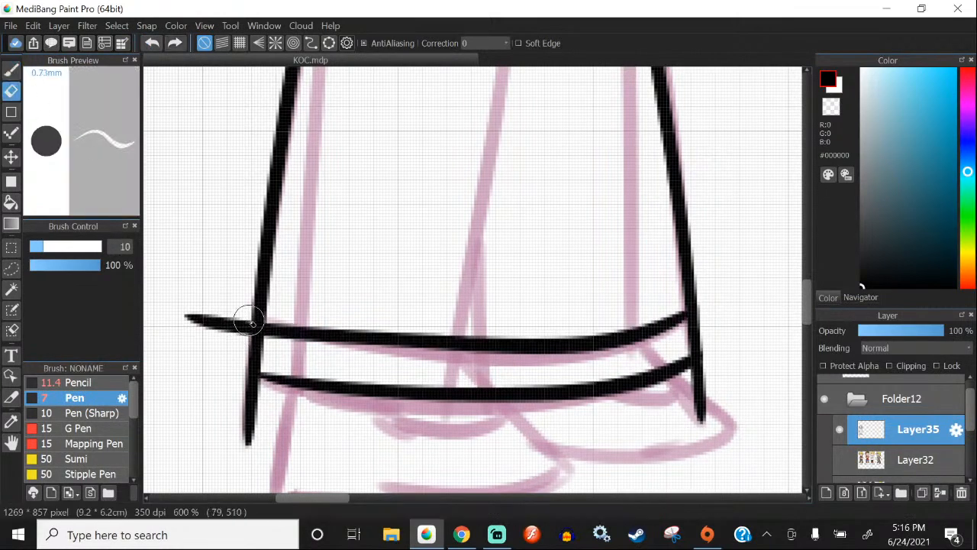
# Step: Erase the line ends that stick out past both sides and below the skirt's hem, and switch back to the Pen brush
pyautogui.moveTo(248, 316); pyautogui.dragTo(238, 348)
pyautogui.moveTo(192, 314); pyautogui.dragTo(224, 316)
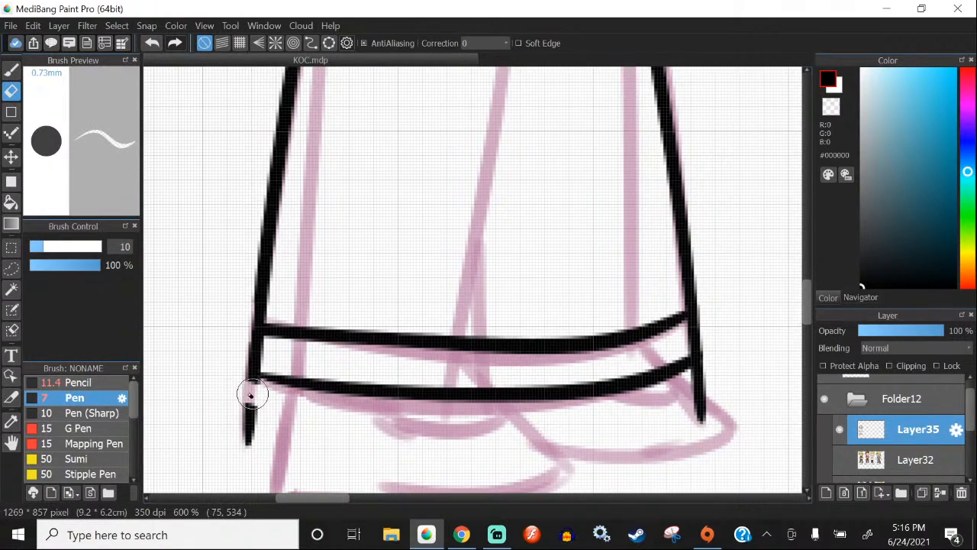
pyautogui.moveTo(253, 393); pyautogui.dragTo(234, 384)
pyautogui.scroll(-1, 239, 377)
pyautogui.scroll(2, 539, 375)
pyautogui.moveTo(576, 388); pyautogui.dragTo(537, 436)
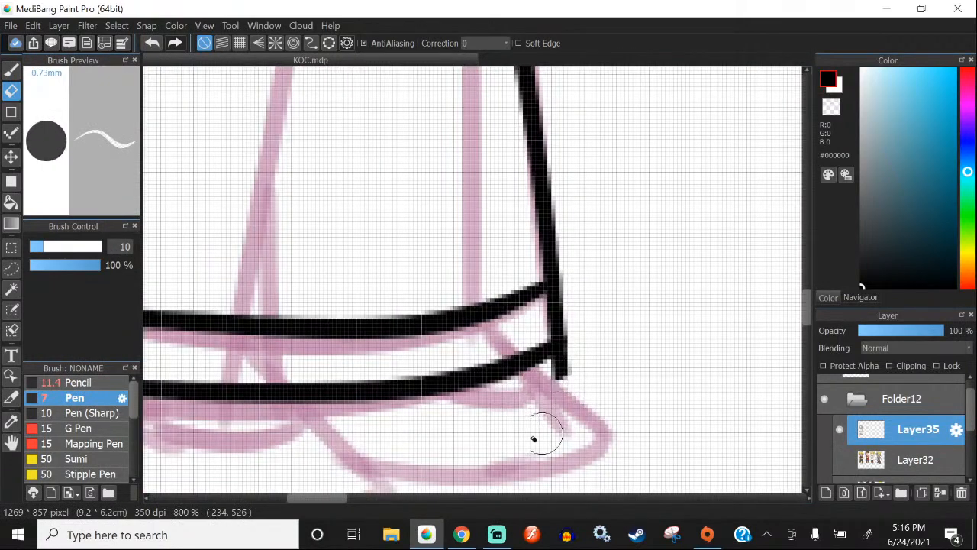
pyautogui.moveTo(526, 404); pyautogui.dragTo(575, 367)
pyautogui.scroll(-3, 541, 374)
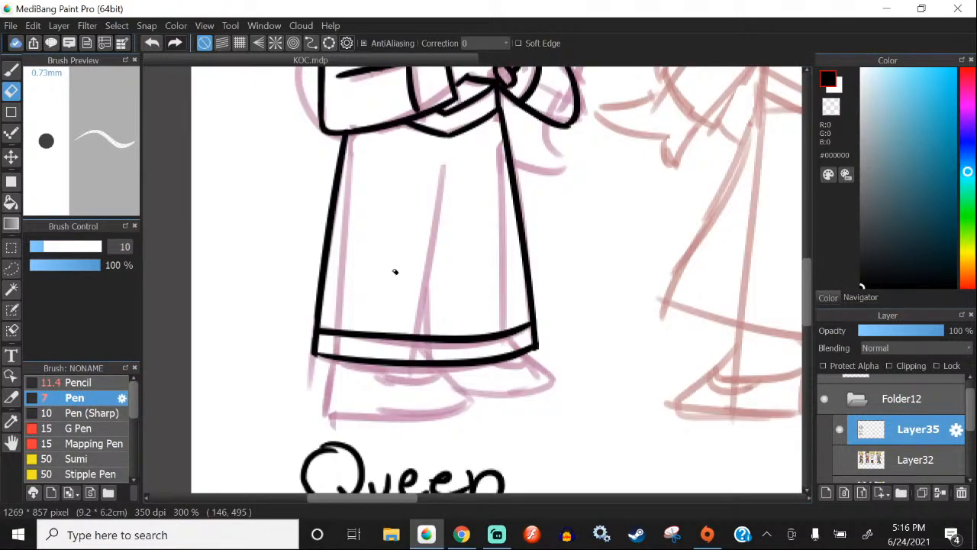
pyautogui.press('p')
pyautogui.scroll(-3, 336, 298)
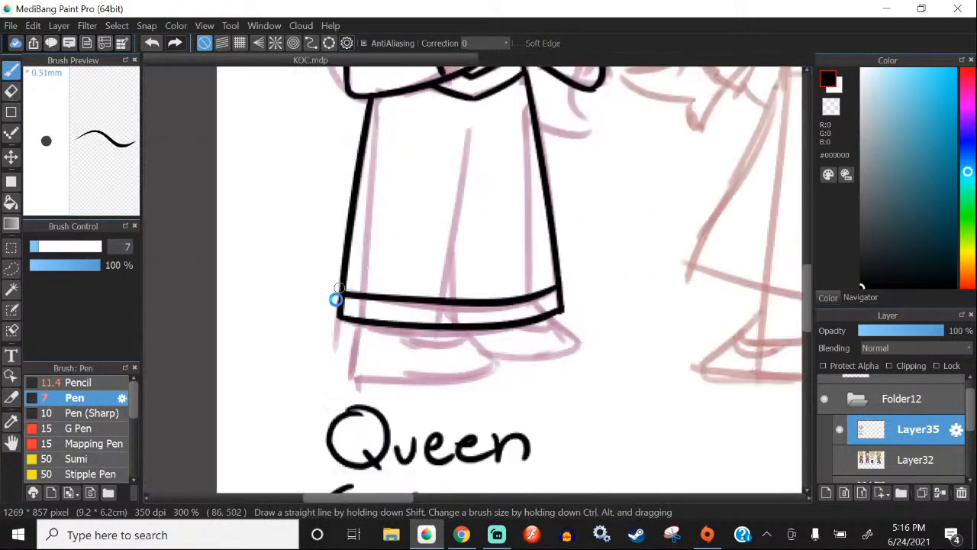
# Step: Ink the straight heel line of the larger front shoe, running down from the skirt's bottom hem
pyautogui.scroll(3, 365, 331)
pyautogui.scroll(-2, 365, 331)
pyautogui.scroll(1, 378, 363)
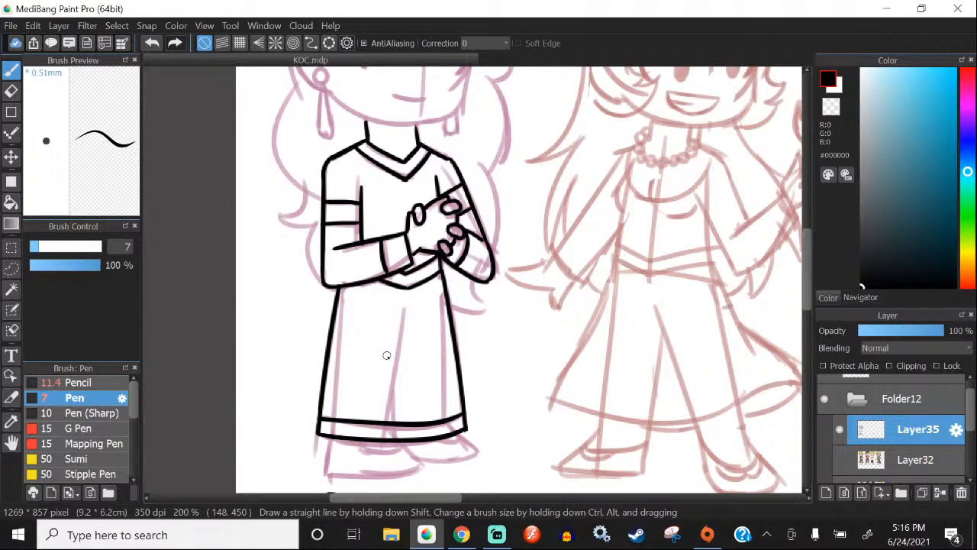
pyautogui.scroll(-1, 386, 356)
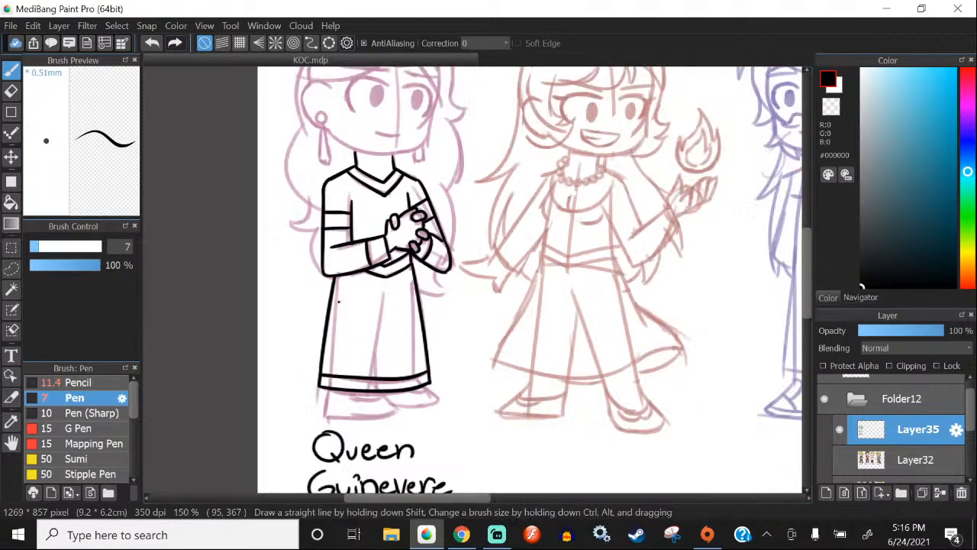
pyautogui.scroll(4, 339, 301)
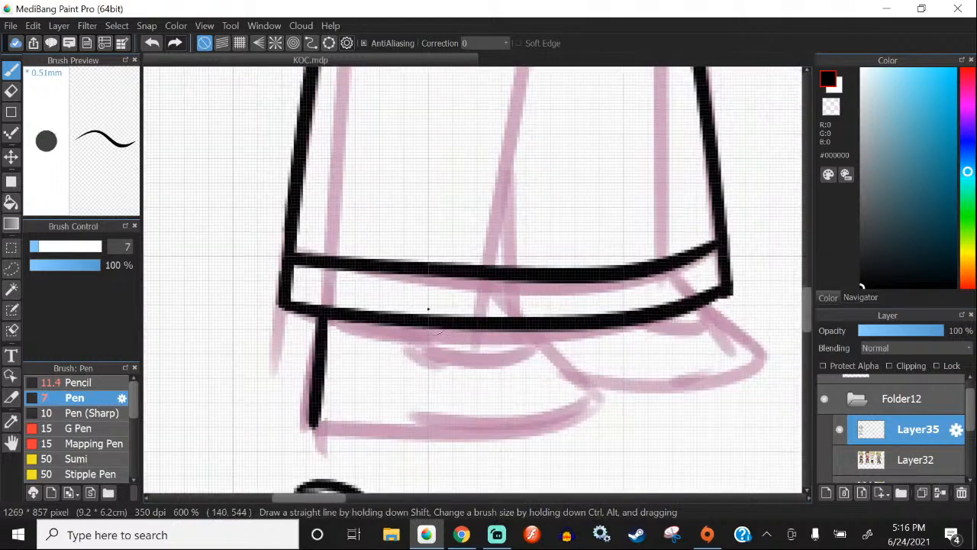
# Step: Ink the front shoe's slanted upper edge, rounded toe and sole back to the heel, undoing and redrawing strokes that miss
pyautogui.scroll(-2, 428, 275)
pyautogui.scroll(2, 437, 259)
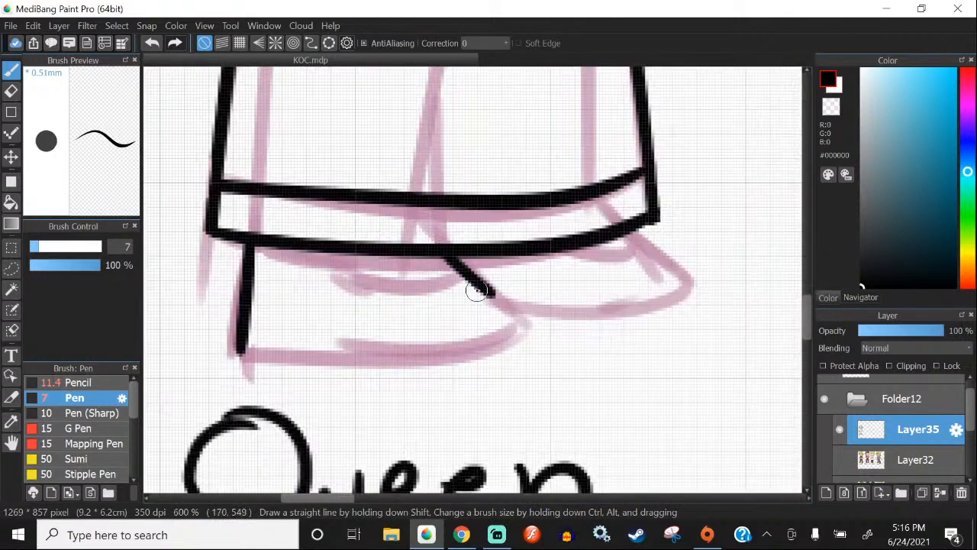
pyautogui.moveTo(451, 255)
pyautogui.mouseDown()
pyautogui.moveTo(501, 314)
pyautogui.moveTo(283, 350)
pyautogui.mouseUp()
pyautogui.click(152, 43)
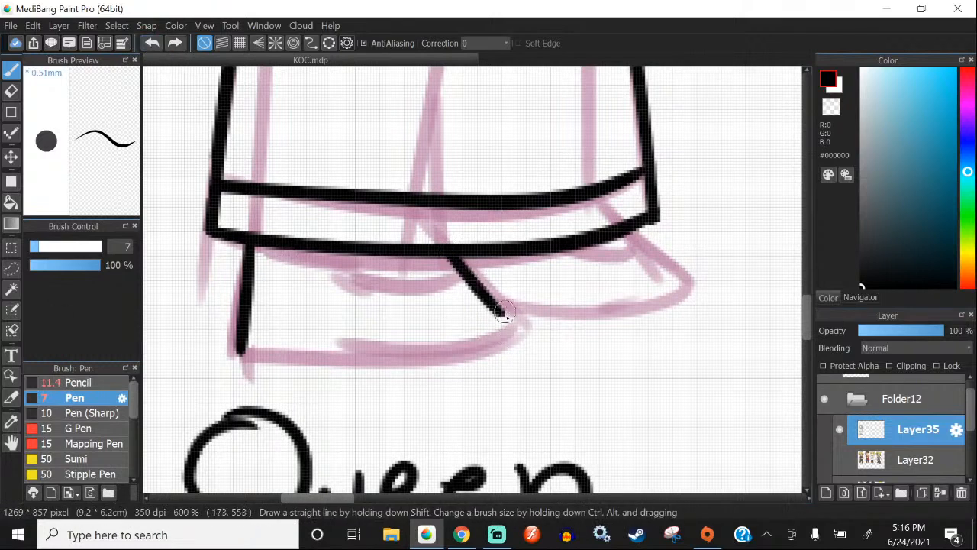
pyautogui.moveTo(500, 312); pyautogui.dragTo(213, 351)
pyautogui.click(151, 44)
pyautogui.moveTo(498, 312); pyautogui.dragTo(235, 351)
pyautogui.scroll(-1, 233, 347)
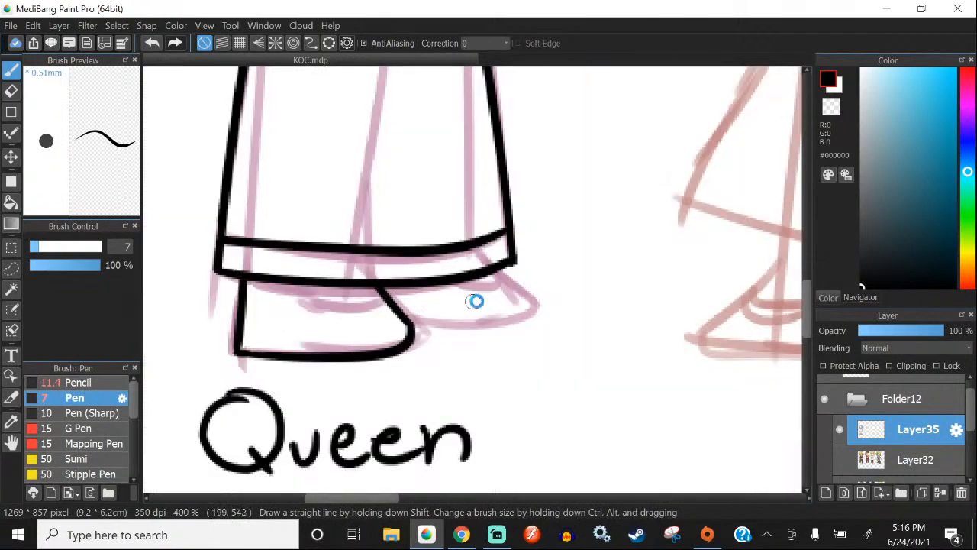
# Step: Ink the rear shoe's outline from the hem around to the front shoe, erase the overshoot at its toe, and return to the Pen brush
pyautogui.scroll(2, 476, 300)
pyautogui.moveTo(523, 236)
pyautogui.mouseDown()
pyautogui.moveTo(613, 314)
pyautogui.moveTo(340, 337)
pyautogui.mouseUp()
pyautogui.click(13, 92)
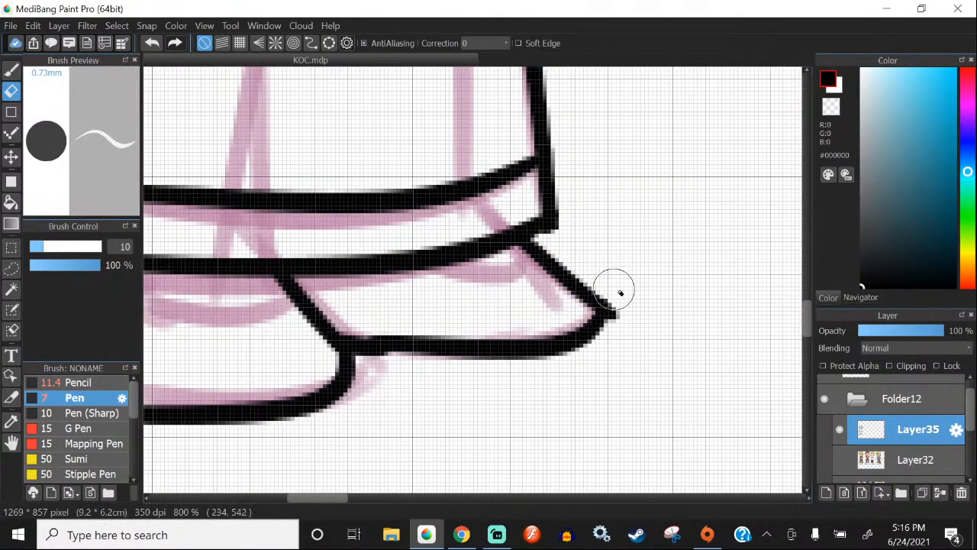
pyautogui.moveTo(622, 292); pyautogui.dragTo(630, 292)
pyautogui.press('b')
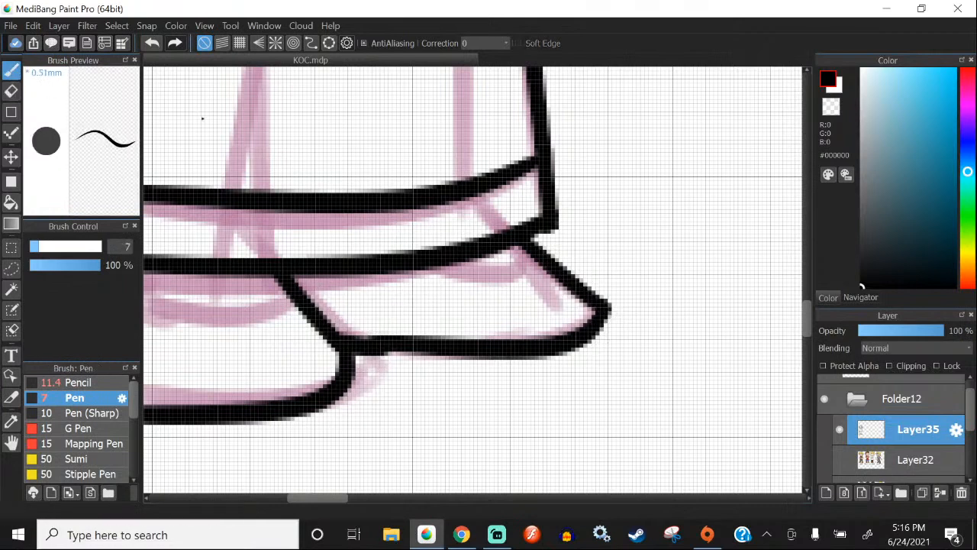
# Step: Ink the curved opening lines on both shoes beneath the hem, redrawing the front shoe's line so it stops at the heel
pyautogui.moveTo(517, 247); pyautogui.dragTo(428, 262)
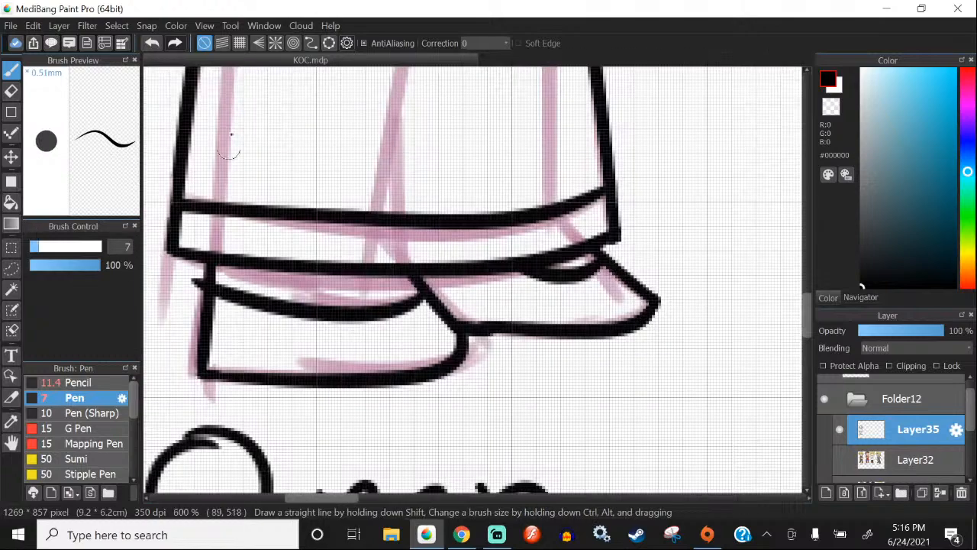
pyautogui.click(153, 44)
pyautogui.moveTo(419, 290); pyautogui.dragTo(236, 297)
pyautogui.scroll(2, 214, 285)
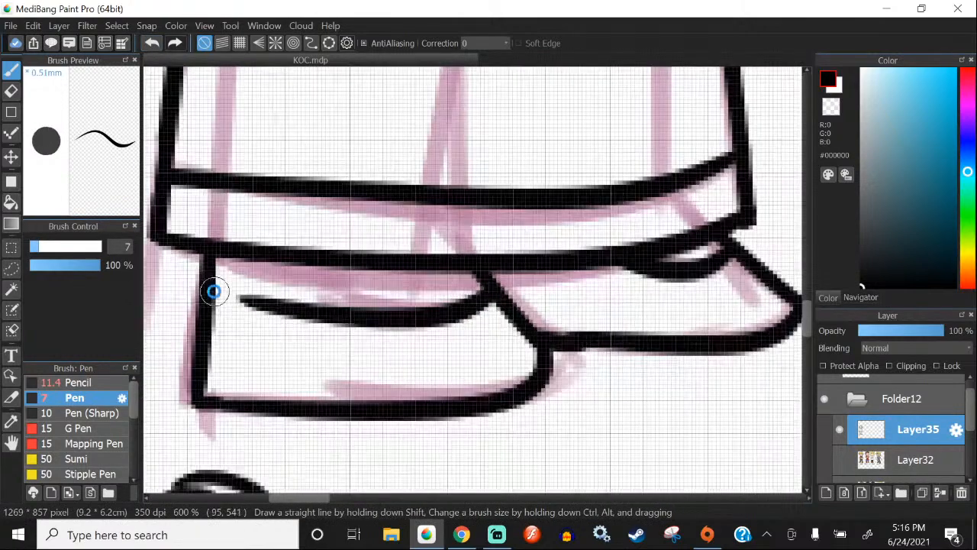
pyautogui.scroll(-3, 443, 338)
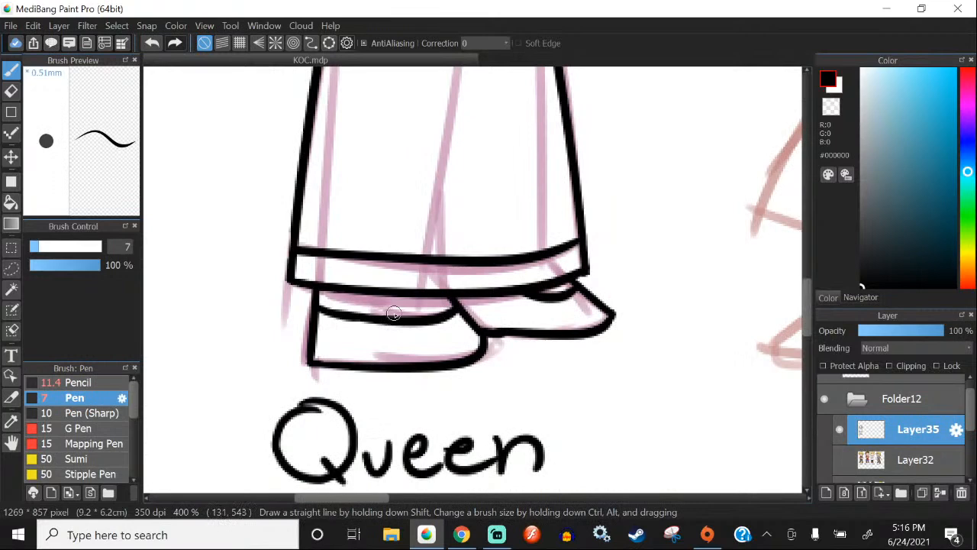
# Step: Ink the short curved strand line on Queen Guinevere's forehead and a first eyebrow line beneath it
pyautogui.scroll(-2, 393, 313)
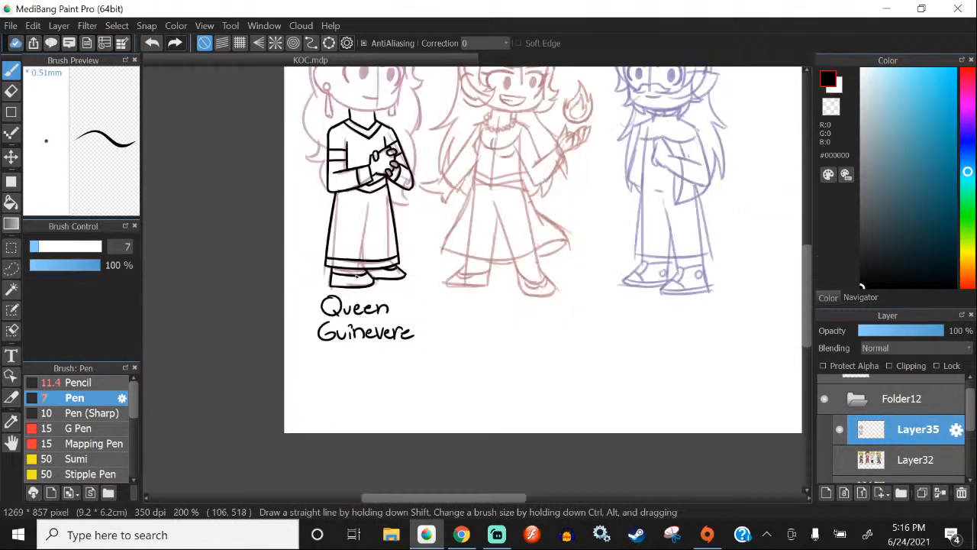
pyautogui.scroll(2, 356, 276)
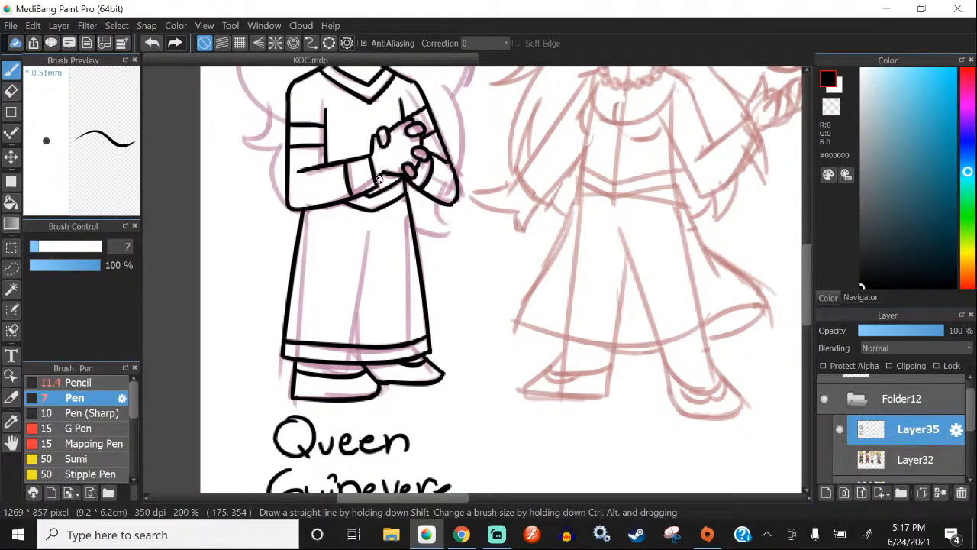
pyautogui.scroll(-3, 378, 180)
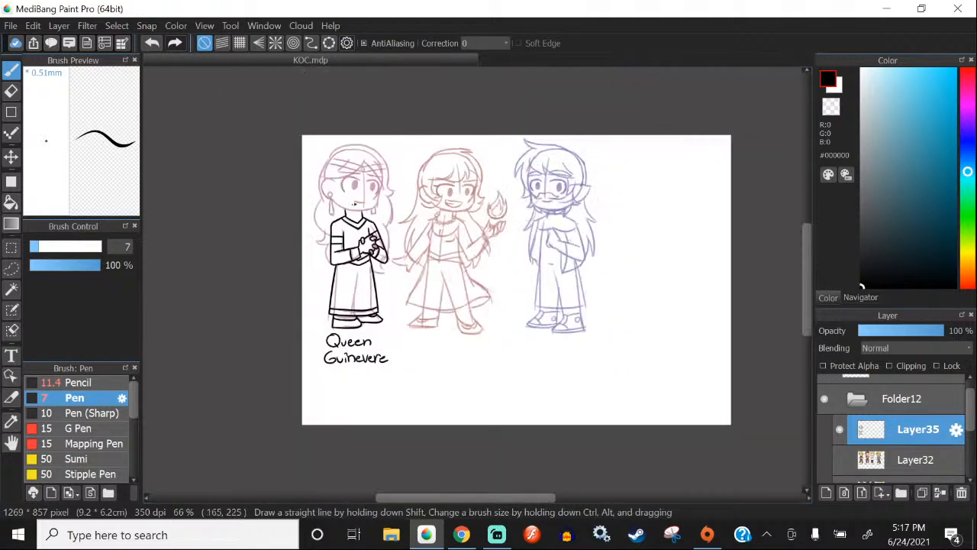
pyautogui.scroll(5, 358, 142)
pyautogui.scroll(2, 337, 177)
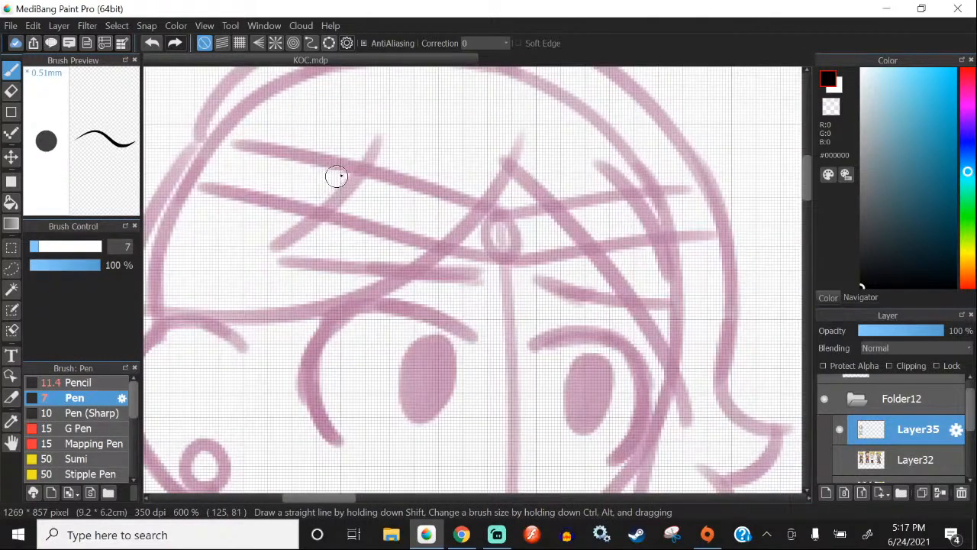
pyautogui.moveTo(383, 121)
pyautogui.mouseDown()
pyautogui.moveTo(259, 251)
pyautogui.moveTo(520, 288)
pyautogui.mouseUp()
pyautogui.scroll(1, 305, 262)
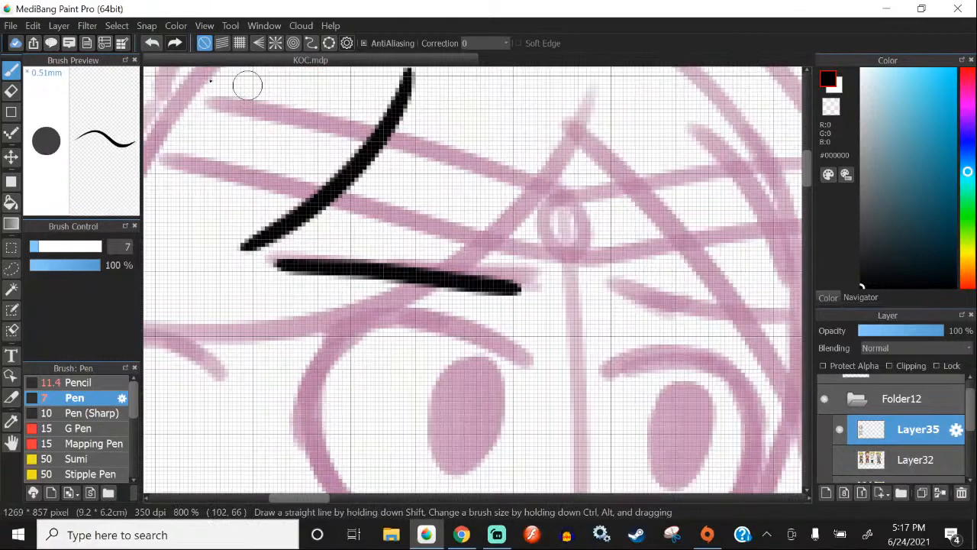
# Step: Undo and redraw the eyebrow under the forehead strand as a flatter line, and ink the far eyebrow sloping outward
pyautogui.click(152, 43)
pyautogui.moveTo(268, 262)
pyautogui.mouseDown()
pyautogui.moveTo(533, 283)
pyautogui.moveTo(250, 270)
pyautogui.mouseUp()
pyautogui.click(152, 43)
pyautogui.scroll(-2, 272, 197)
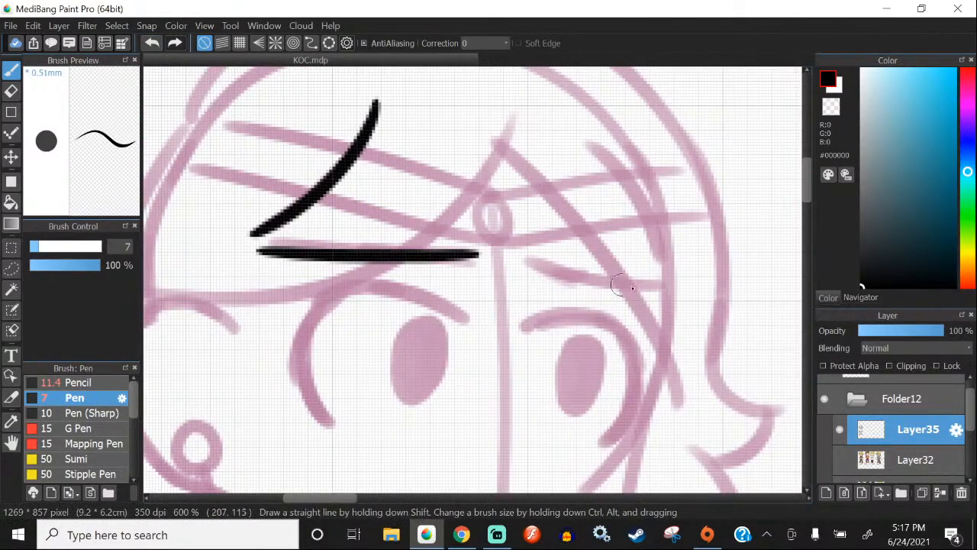
pyautogui.scroll(2, 385, 251)
pyautogui.moveTo(677, 291); pyautogui.dragTo(481, 249)
pyautogui.scroll(-3, 329, 213)
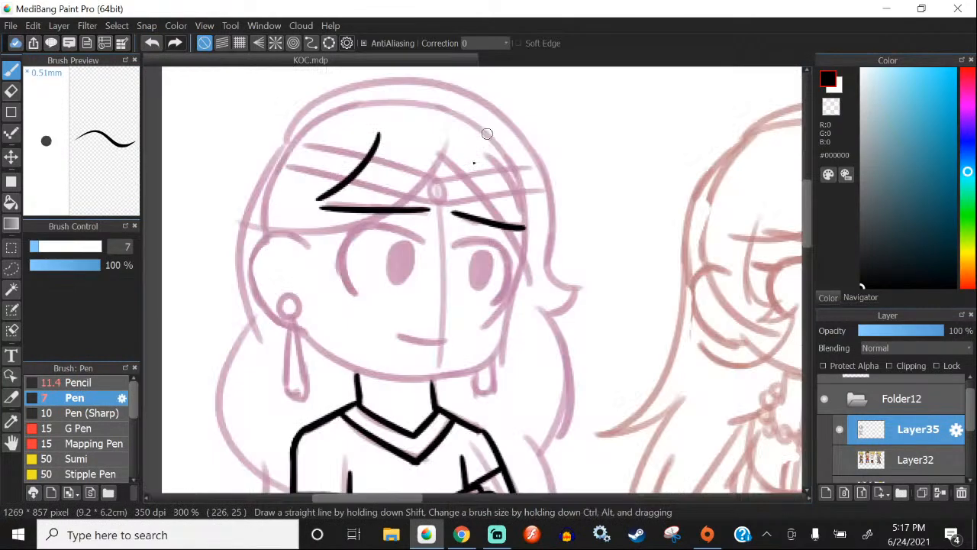
# Step: Ink the mouth as a short, slightly curved line over the sketched smile
pyautogui.scroll(3, 421, 329)
pyautogui.moveTo(487, 360); pyautogui.dragTo(362, 349)
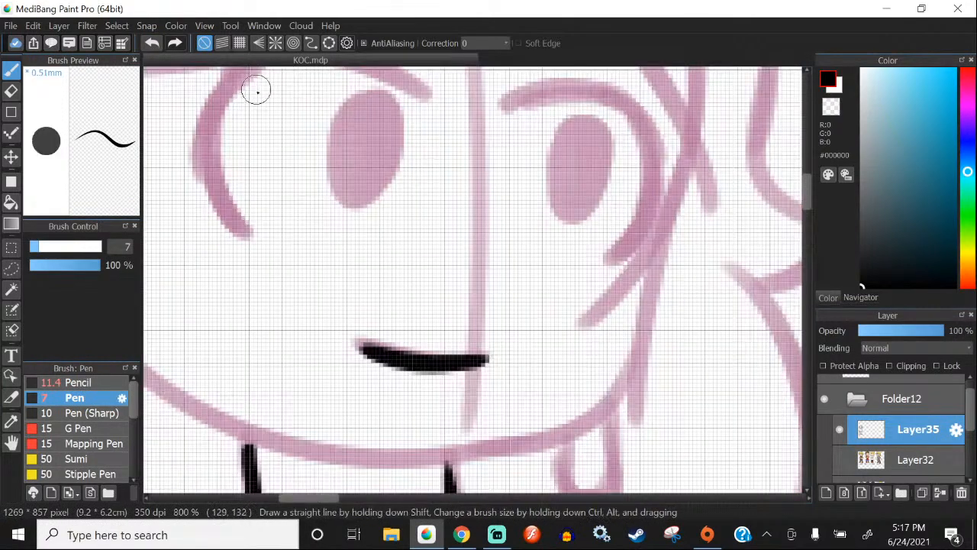
pyautogui.scroll(-2, 416, 285)
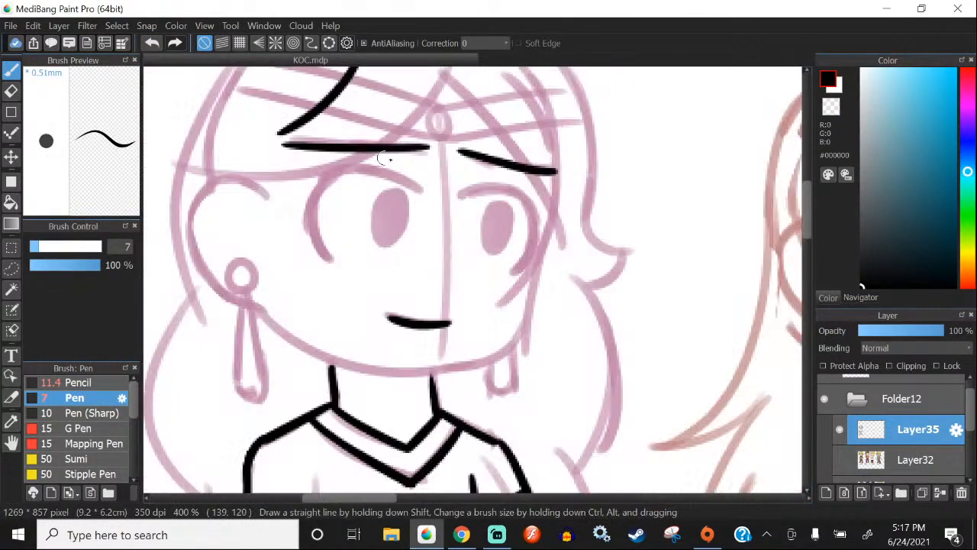
# Step: Outline the oval iris of the ear-side eye, redrawing it once and trimming its edge with the Eraser
pyautogui.scroll(2, 485, 193)
pyautogui.scroll(1, 375, 208)
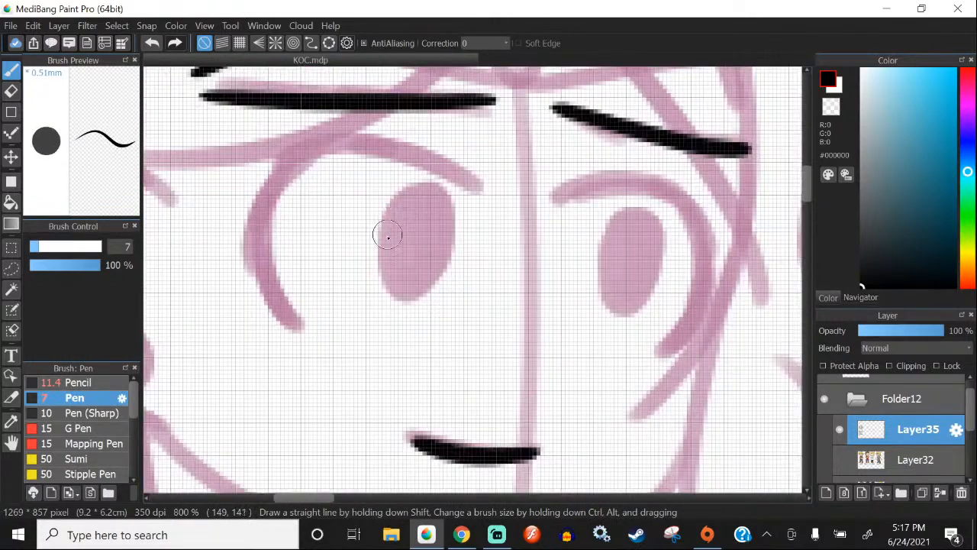
pyautogui.moveTo(375, 256)
pyautogui.mouseDown()
pyautogui.moveTo(395, 204)
pyautogui.moveTo(418, 186)
pyautogui.moveTo(450, 200)
pyautogui.moveTo(413, 298)
pyautogui.mouseUp()
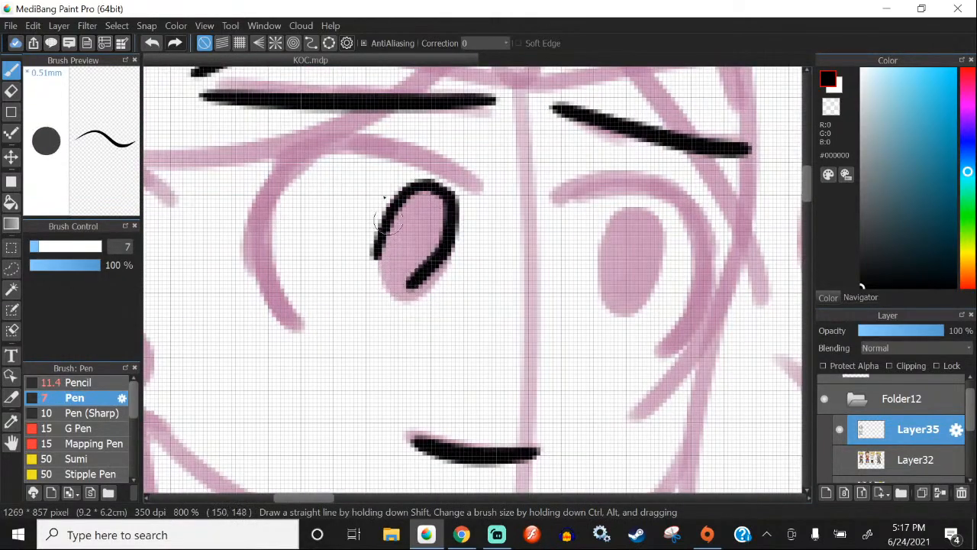
pyautogui.click(152, 43)
pyautogui.moveTo(377, 259)
pyautogui.mouseDown()
pyautogui.moveTo(378, 248)
pyautogui.moveTo(415, 295)
pyautogui.moveTo(425, 244)
pyautogui.moveTo(450, 218)
pyautogui.moveTo(463, 222)
pyautogui.mouseUp()
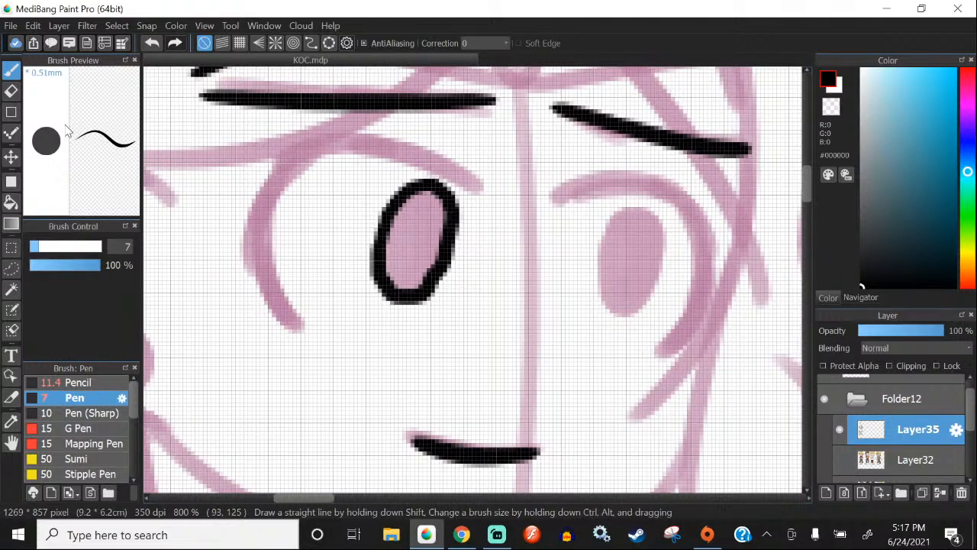
pyautogui.press('e')
pyautogui.moveTo(445, 257)
pyautogui.mouseDown()
pyautogui.moveTo(409, 300)
pyautogui.moveTo(452, 215)
pyautogui.mouseUp()
pyautogui.press('b')
# Step: Ink the oval iris outline of the far eye over the sketch
pyautogui.scroll(-3, 416, 240)
pyautogui.scroll(1, 504, 261)
pyautogui.scroll(4, 503, 264)
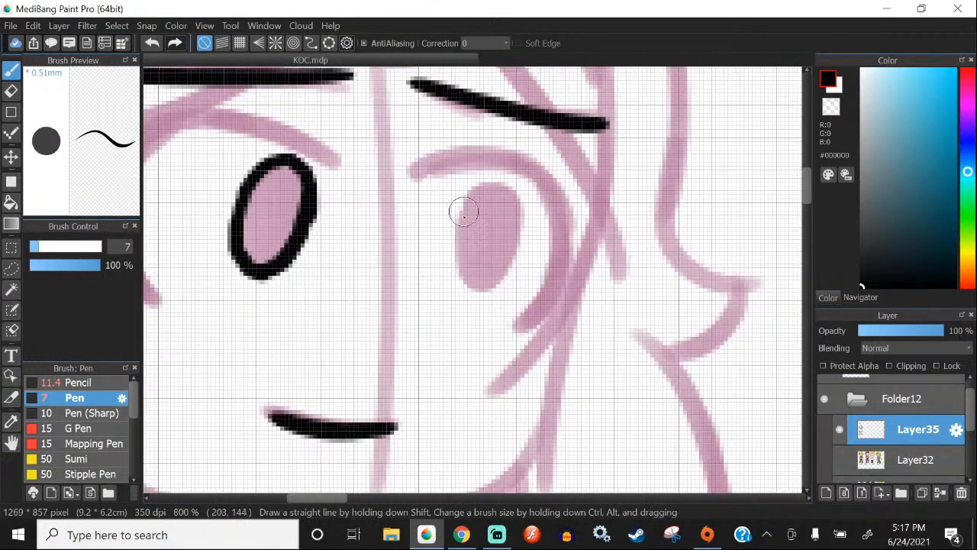
pyautogui.moveTo(452, 264)
pyautogui.mouseDown()
pyautogui.moveTo(466, 198)
pyautogui.moveTo(493, 183)
pyautogui.moveTo(493, 282)
pyautogui.moveTo(458, 212)
pyautogui.mouseUp()
pyautogui.scroll(-2, 458, 212)
# Step: Erase the ear-side eye's iris outline and ink it again with the Pen brush as a cleaner oval
pyautogui.click(11, 90)
pyautogui.moveTo(386, 206)
pyautogui.mouseDown()
pyautogui.moveTo(349, 221)
pyautogui.moveTo(328, 257)
pyautogui.mouseUp()
pyautogui.press('b')
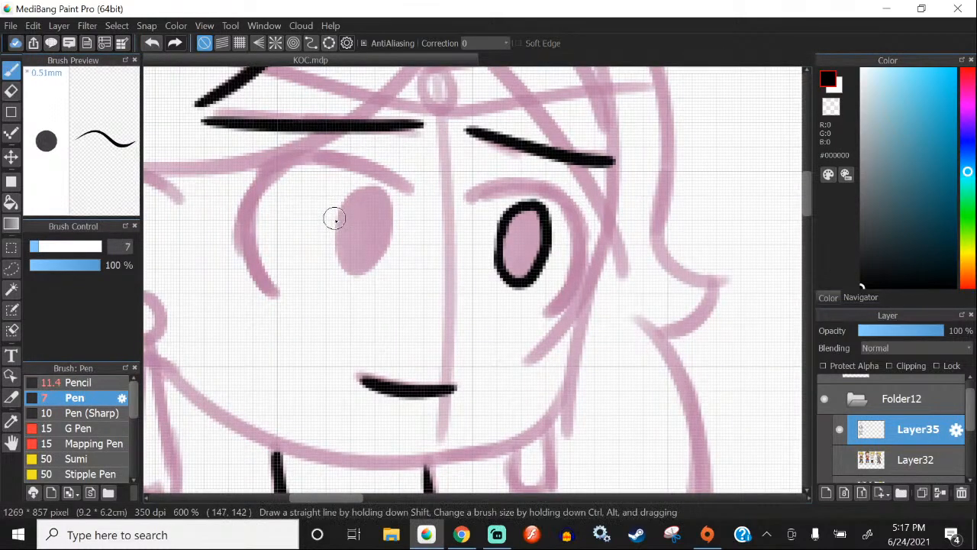
pyautogui.scroll(1, 336, 227)
pyautogui.moveTo(336, 255)
pyautogui.mouseDown()
pyautogui.moveTo(406, 246)
pyautogui.moveTo(344, 274)
pyautogui.mouseUp()
pyautogui.moveTo(334, 237)
pyautogui.mouseDown()
pyautogui.moveTo(349, 279)
pyautogui.moveTo(343, 268)
pyautogui.mouseUp()
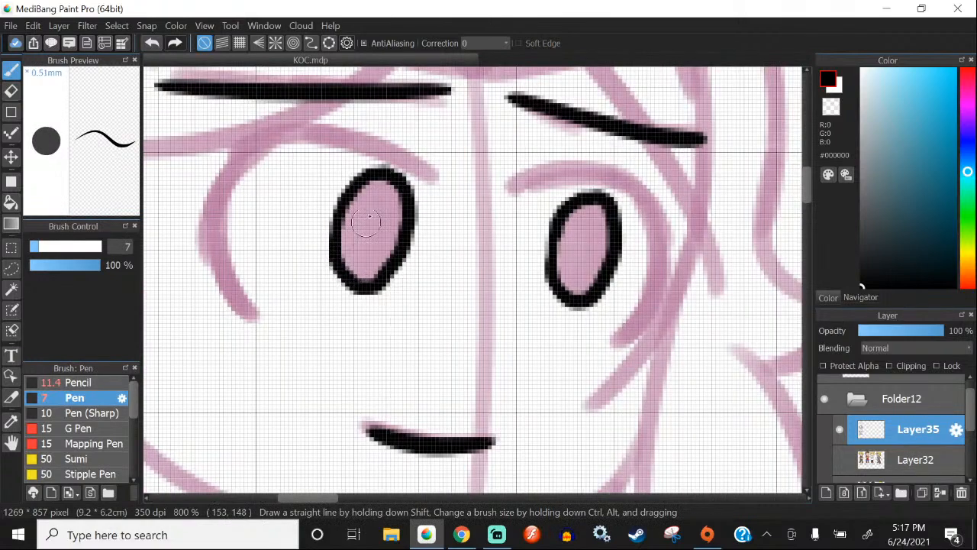
# Step: Ink the far eye's upper lid and continue it down around the outer side in one curved lash line
pyautogui.scroll(-3, 370, 217)
pyautogui.scroll(3, 453, 208)
pyautogui.moveTo(383, 191); pyautogui.dragTo(479, 182)
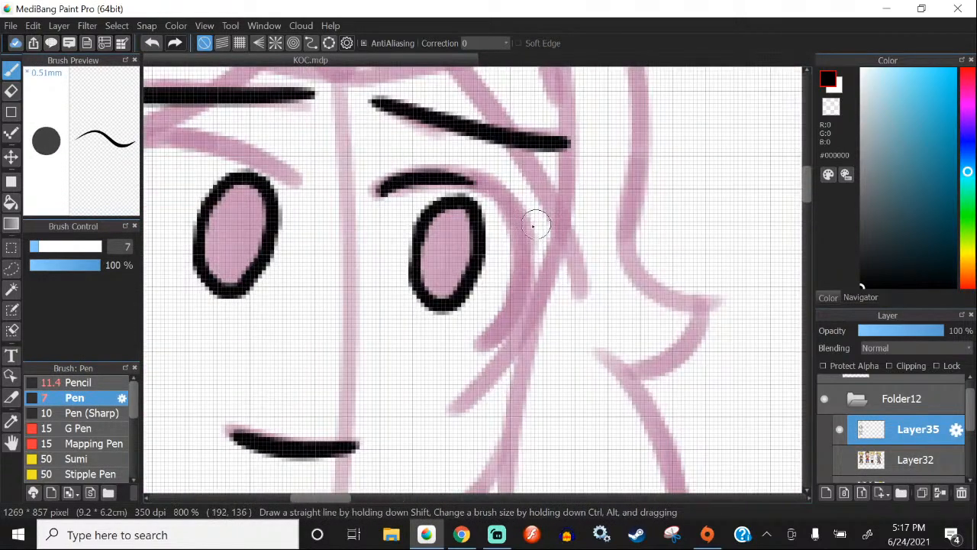
pyautogui.moveTo(395, 188)
pyautogui.mouseDown()
pyautogui.moveTo(500, 189)
pyautogui.moveTo(527, 249)
pyautogui.mouseUp()
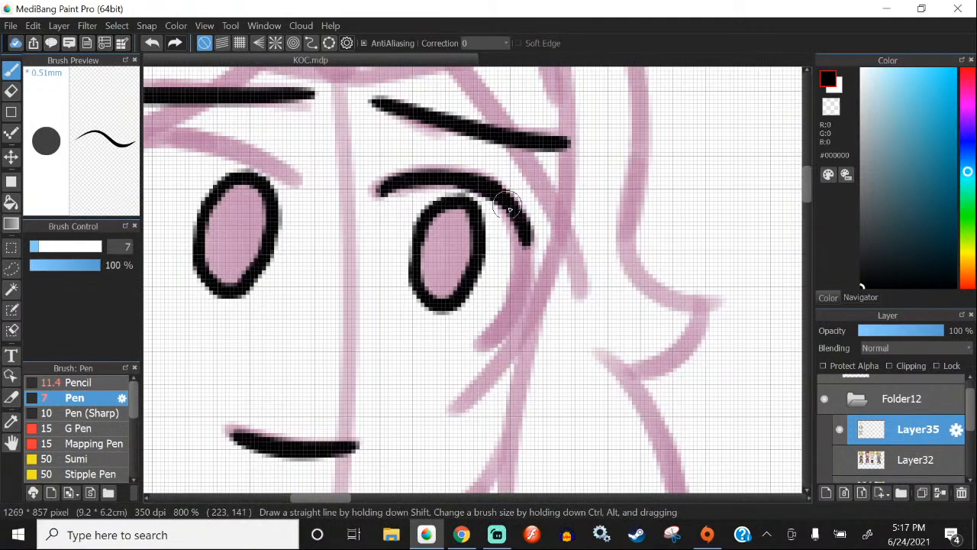
pyautogui.moveTo(508, 203); pyautogui.dragTo(483, 345)
pyautogui.moveTo(510, 314); pyautogui.dragTo(475, 353)
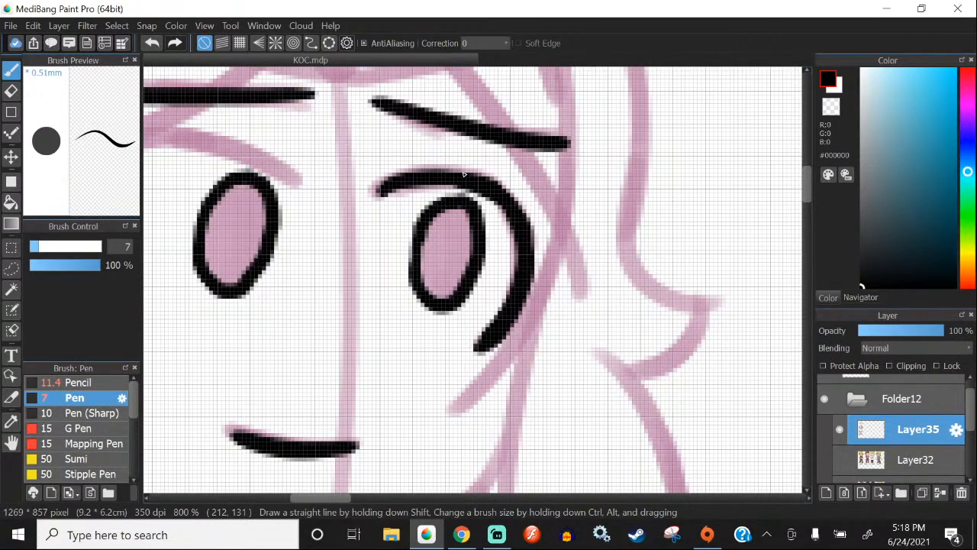
pyautogui.scroll(-2, 475, 278)
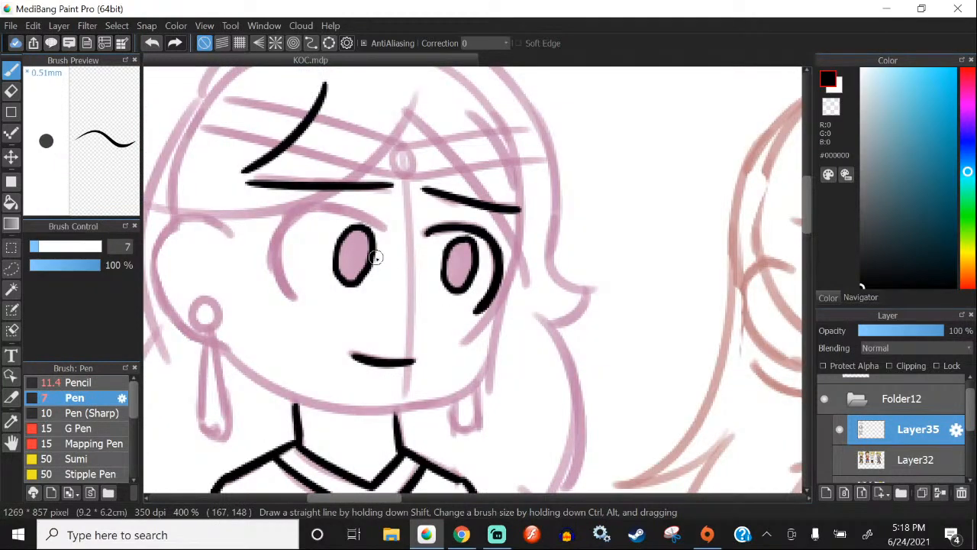
# Step: Ink the ear-side eye's upper lid over the sketch and try short curves down from its outer end
pyautogui.scroll(2, 375, 257)
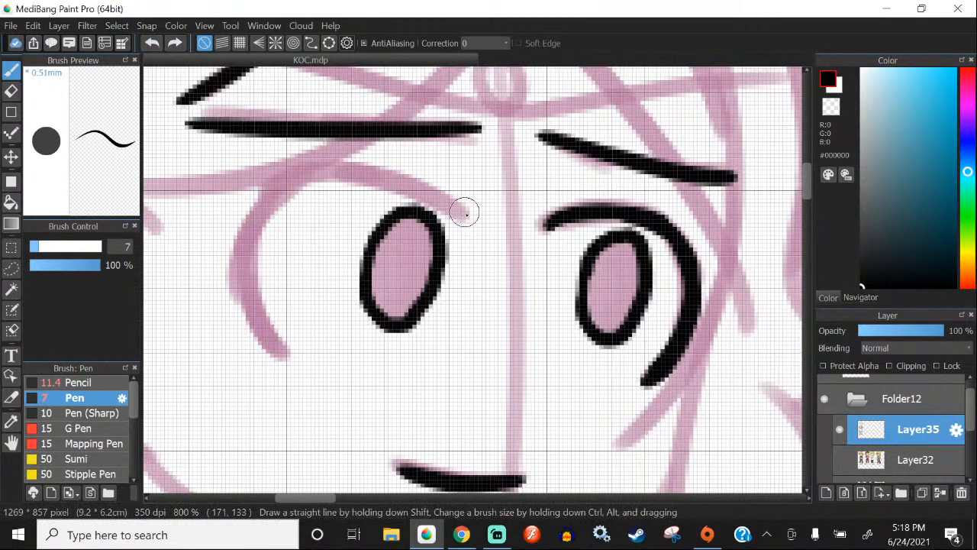
pyautogui.moveTo(463, 213)
pyautogui.mouseDown()
pyautogui.moveTo(305, 171)
pyautogui.moveTo(270, 198)
pyautogui.mouseUp()
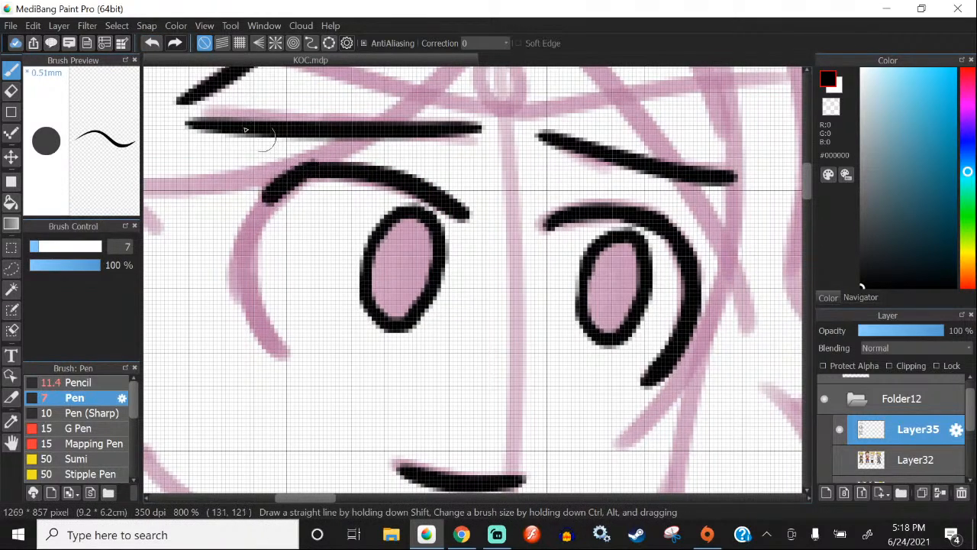
pyautogui.hotkey('ctrl', 'z')
pyautogui.moveTo(321, 166); pyautogui.dragTo(261, 240)
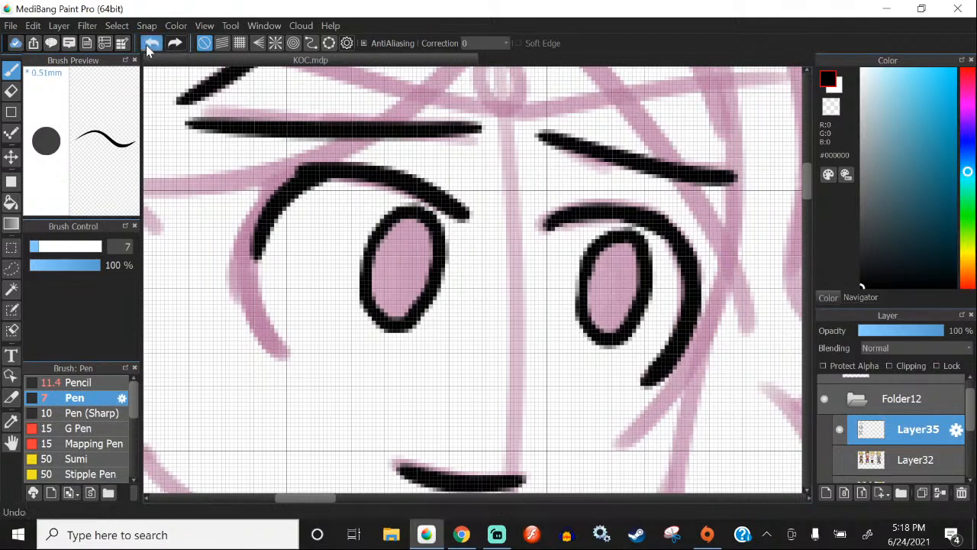
pyautogui.hotkey('ctrl', 'z')
pyautogui.moveTo(316, 166); pyautogui.dragTo(246, 255)
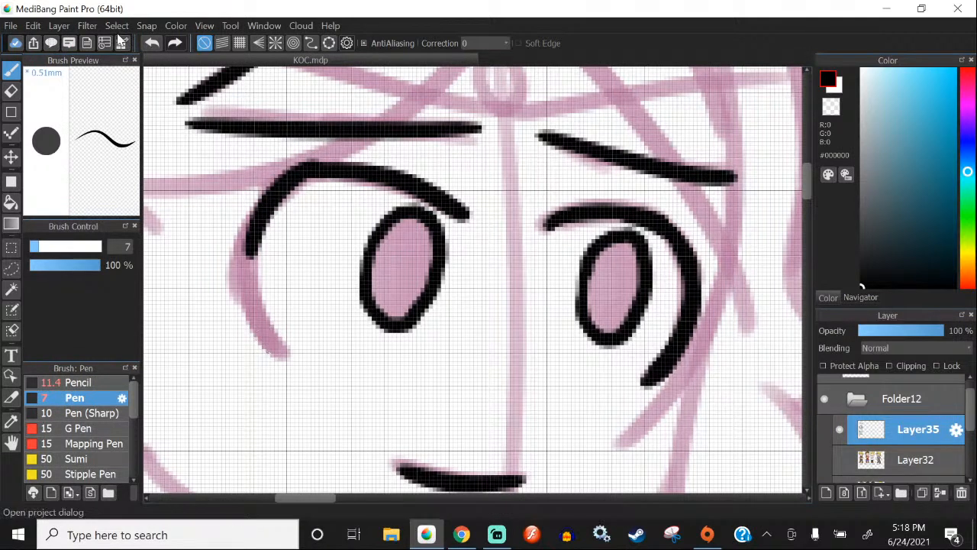
pyautogui.hotkey('ctrl', 'z')
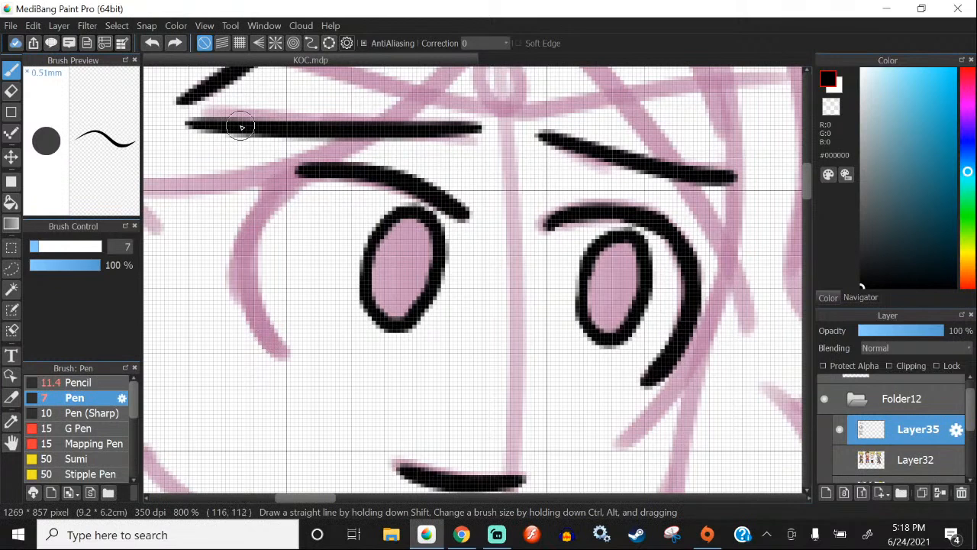
# Step: Continue the ear-side eye's lid down around the outer side as a curved lash line, redrawing it closer to the sketch
pyautogui.moveTo(306, 166)
pyautogui.mouseDown()
pyautogui.moveTo(261, 236)
pyautogui.moveTo(261, 322)
pyautogui.moveTo(272, 348)
pyautogui.mouseUp()
pyautogui.moveTo(265, 315); pyautogui.dragTo(296, 354)
pyautogui.click(152, 43)
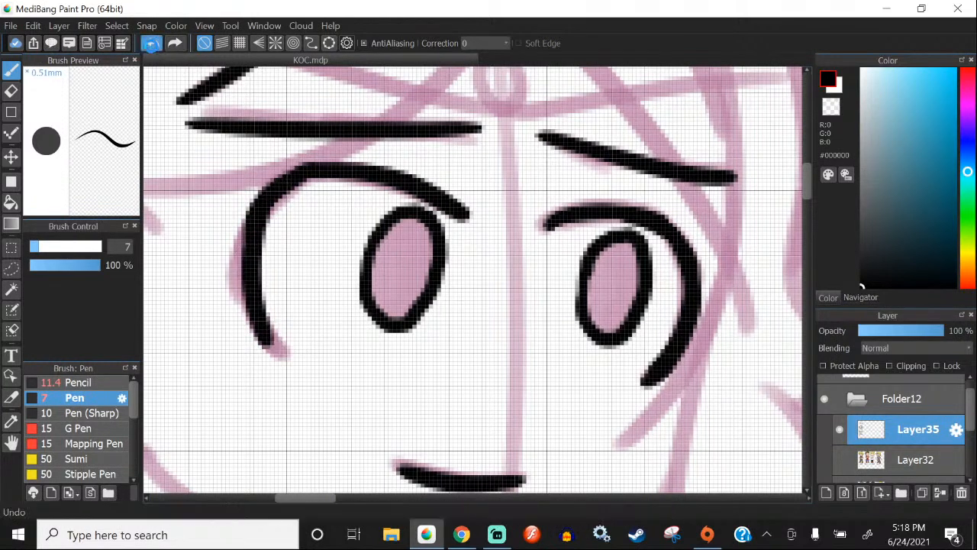
pyautogui.click(151, 43)
pyautogui.moveTo(263, 200)
pyautogui.mouseDown()
pyautogui.moveTo(240, 284)
pyautogui.moveTo(267, 350)
pyautogui.mouseUp()
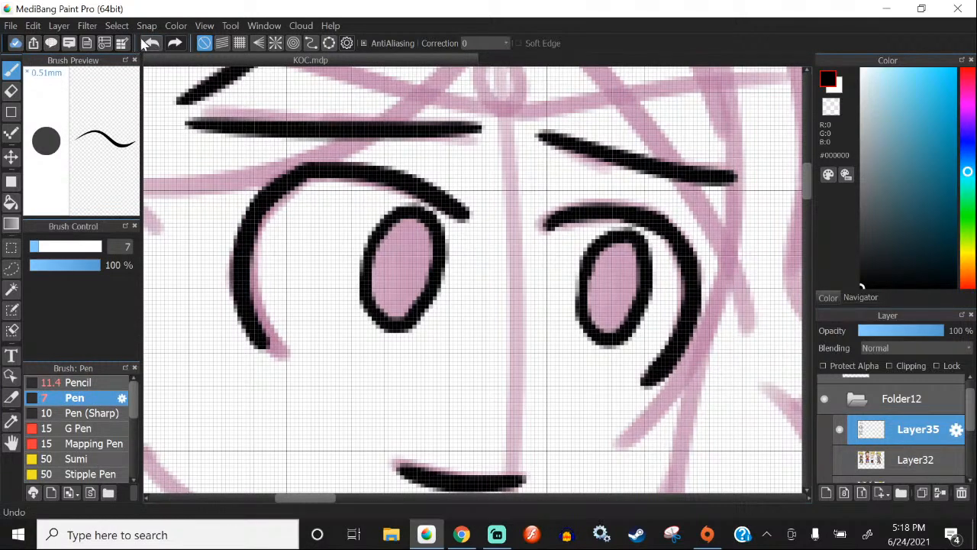
pyautogui.scroll(-3, 335, 234)
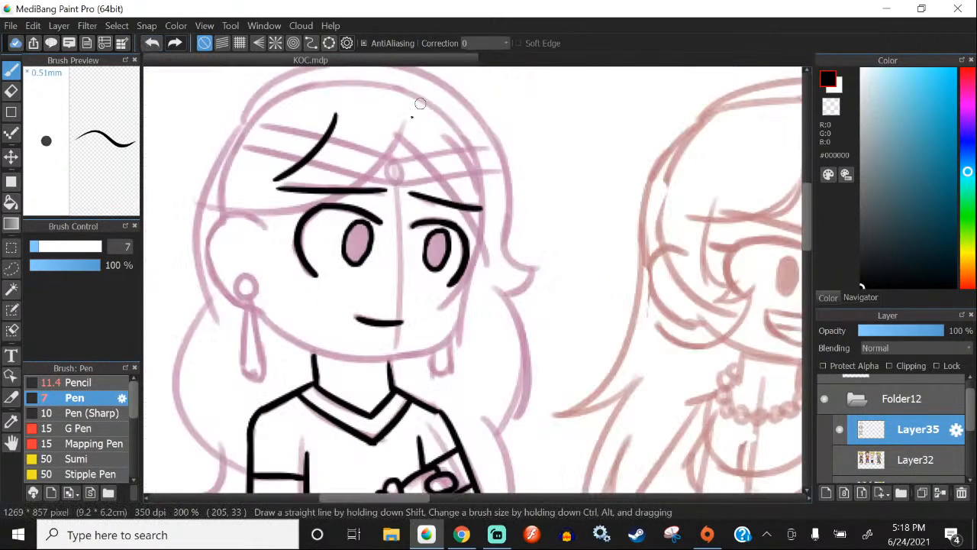
pyautogui.scroll(3, 456, 157)
pyautogui.moveTo(409, 94); pyautogui.dragTo(517, 267)
pyautogui.scroll(-3, 341, 117)
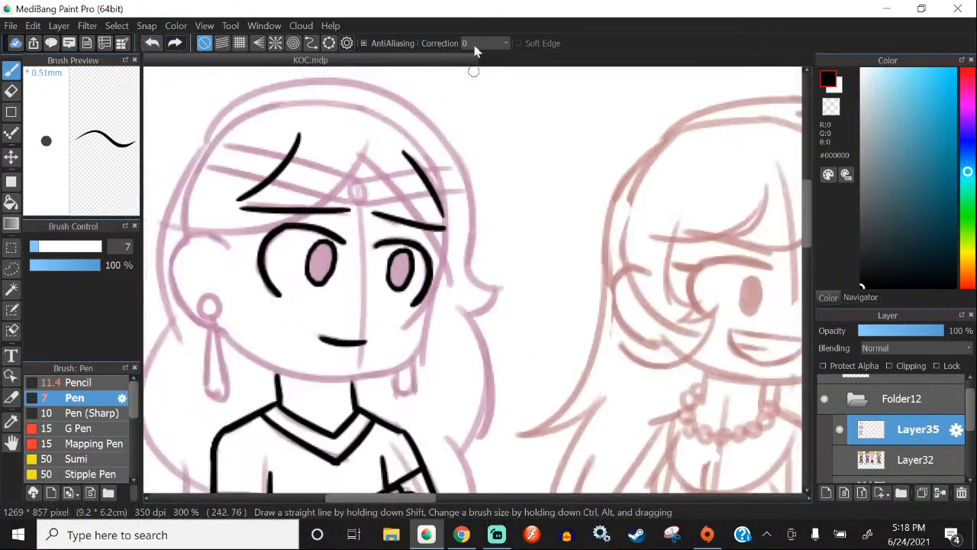
pyautogui.scroll(3, 321, 158)
pyautogui.click(152, 44)
# Step: Ink the diagonal hair strand on the far side of the forehead, redrawing it down toward the brow's outer end
pyautogui.scroll(2, 491, 146)
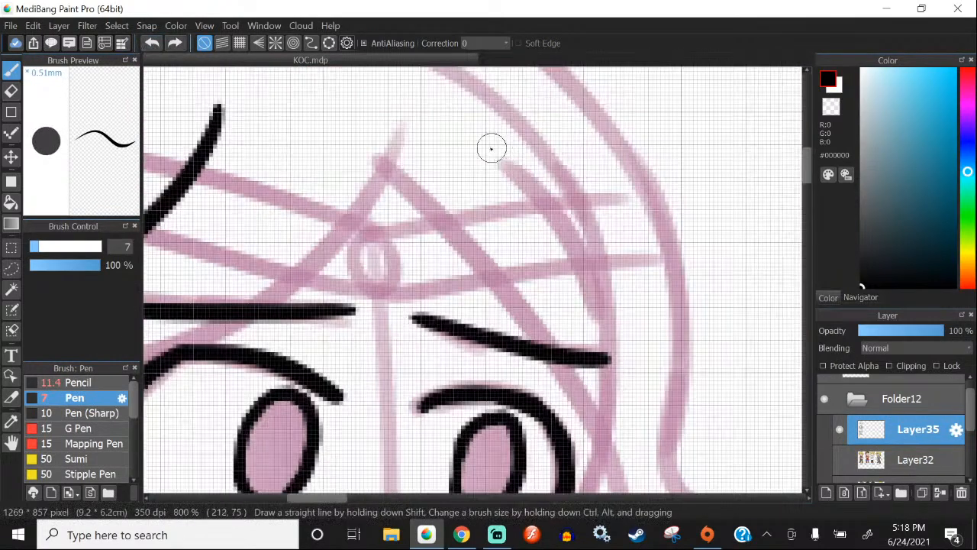
pyautogui.moveTo(483, 153); pyautogui.dragTo(588, 343)
pyautogui.hotkey('ctrl', 'z')
pyautogui.moveTo(508, 151); pyautogui.dragTo(587, 294)
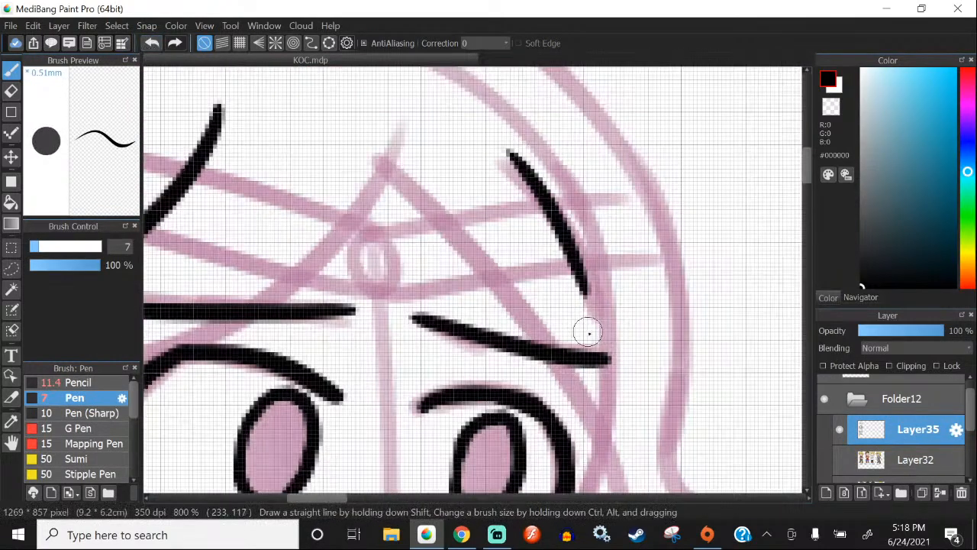
pyautogui.click(152, 43)
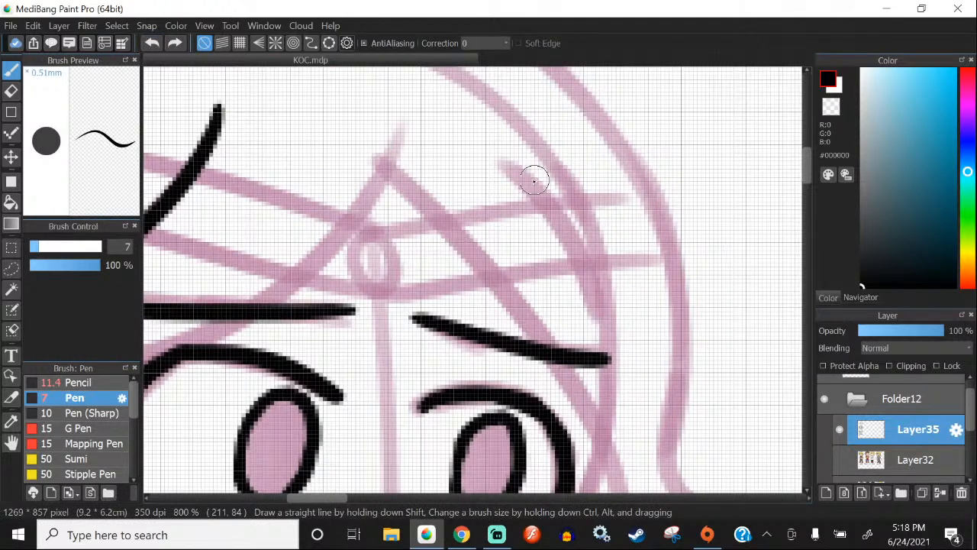
pyautogui.moveTo(497, 153); pyautogui.dragTo(615, 320)
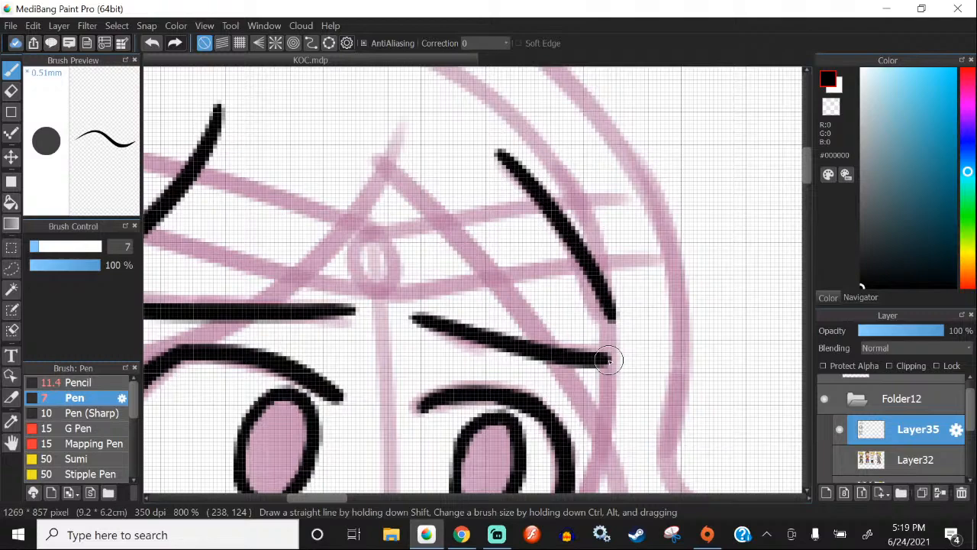
# Step: Ink the circlet's upper edge from the ear-side hair strand to the central gem, redrawing it to follow the sketch
pyautogui.scroll(-3, 293, 166)
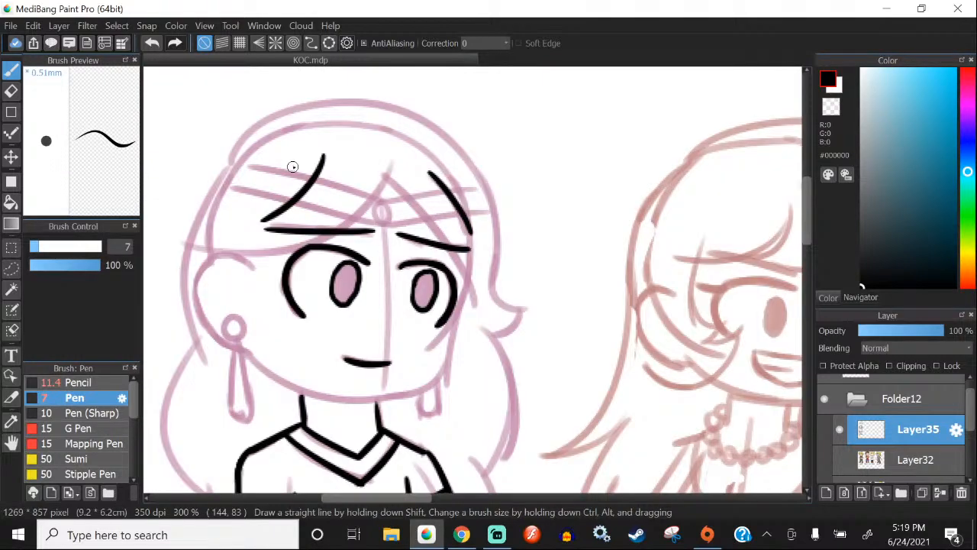
pyautogui.scroll(4, 292, 167)
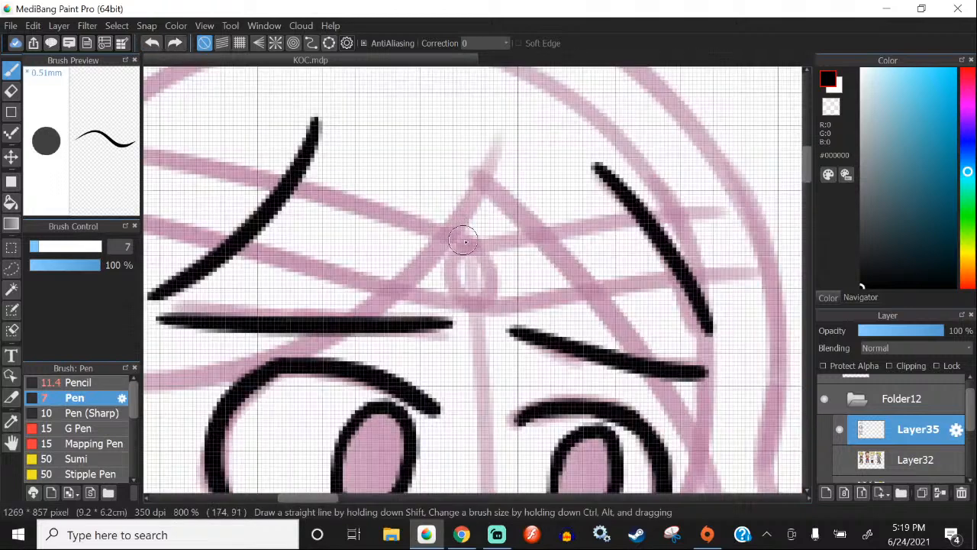
pyautogui.moveTo(304, 160)
pyautogui.mouseDown()
pyautogui.moveTo(359, 216)
pyautogui.moveTo(466, 238)
pyautogui.mouseUp()
pyautogui.click(152, 43)
pyautogui.moveTo(291, 180); pyautogui.dragTo(469, 237)
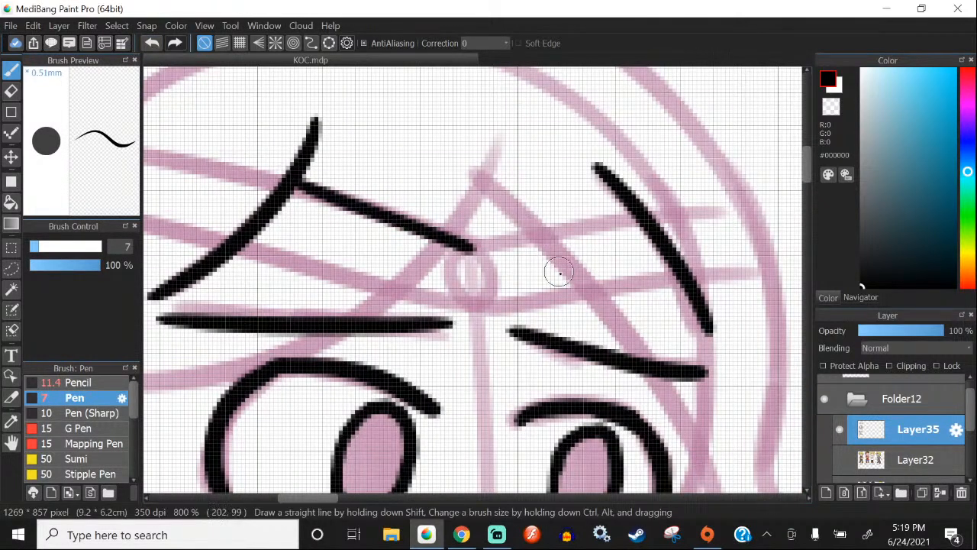
pyautogui.click(152, 42)
pyautogui.moveTo(294, 183); pyautogui.dragTo(470, 238)
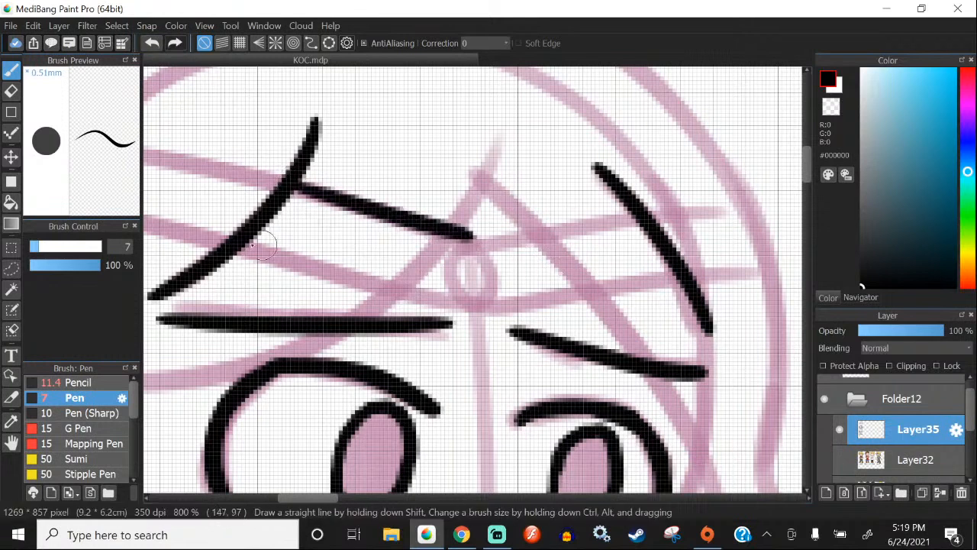
# Step: Ink the circlet's lower edge across the forehead, and complete the band with its far upper edge and oval gem
pyautogui.moveTo(233, 245)
pyautogui.mouseDown()
pyautogui.moveTo(476, 317)
pyautogui.moveTo(655, 265)
pyautogui.mouseUp()
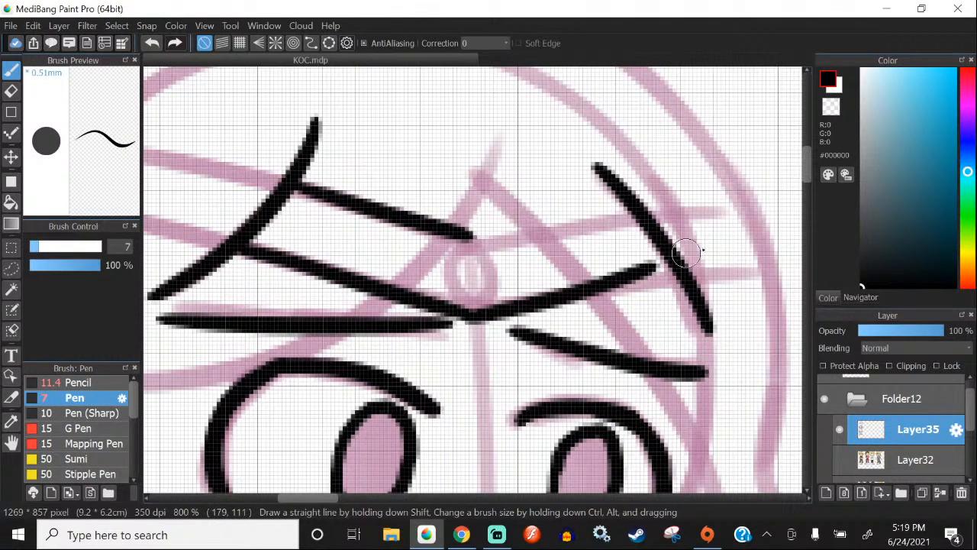
pyautogui.click(152, 42)
pyautogui.moveTo(470, 314)
pyautogui.mouseDown()
pyautogui.moveTo(491, 319)
pyautogui.moveTo(672, 269)
pyautogui.mouseUp()
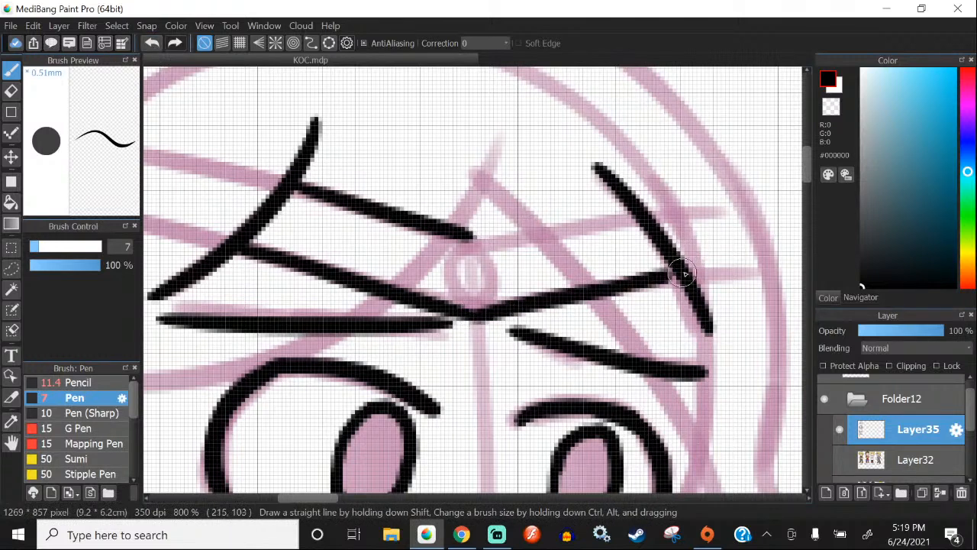
pyautogui.moveTo(469, 237); pyautogui.dragTo(628, 200)
pyautogui.moveTo(468, 237)
pyautogui.mouseDown()
pyautogui.moveTo(482, 311)
pyautogui.moveTo(469, 309)
pyautogui.mouseUp()
# Step: Check the finished lineups by toggling the visibility of Layer32, Layer23 and Layer17, and return to showing only Layer35's inks
pyautogui.scroll(-6, 431, 215)
pyautogui.scroll(-2, 441, 279)
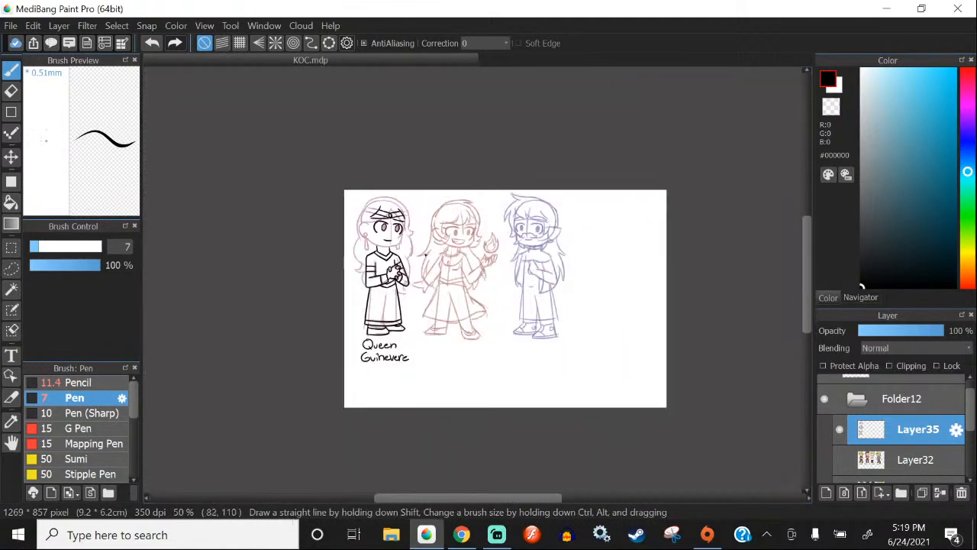
pyautogui.scroll(-2, 836, 384)
pyautogui.moveTo(839, 408); pyautogui.dragTo(840, 466)
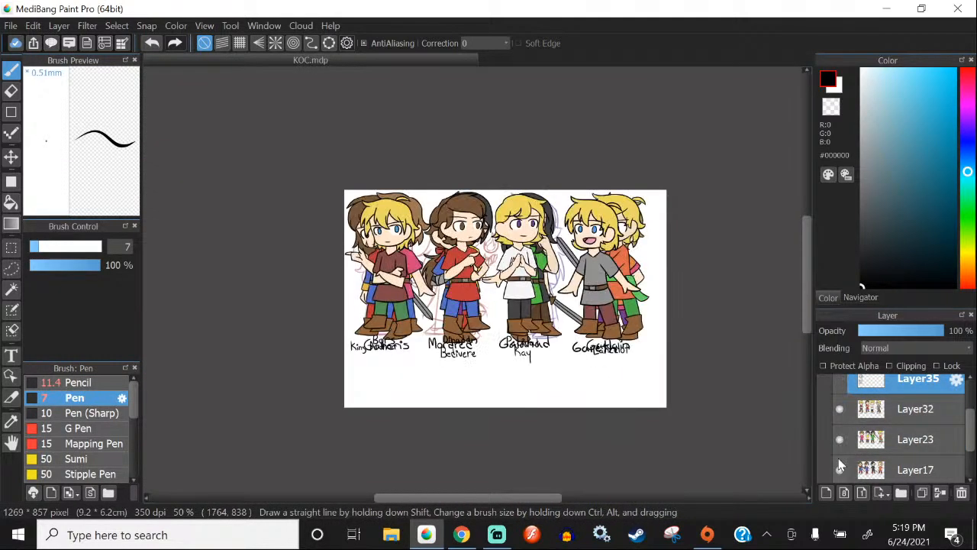
pyautogui.click(839, 410)
pyautogui.scroll(-1, 838, 454)
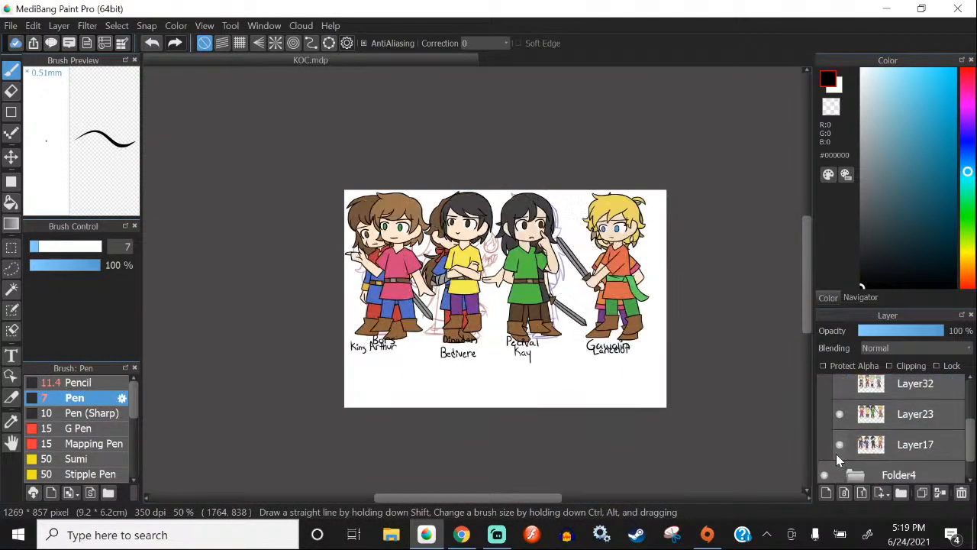
pyautogui.click(838, 418)
pyautogui.click(838, 442)
pyautogui.click(838, 423)
pyautogui.scroll(1, 839, 428)
pyautogui.click(839, 434)
pyautogui.click(839, 414)
pyautogui.scroll(1, 840, 430)
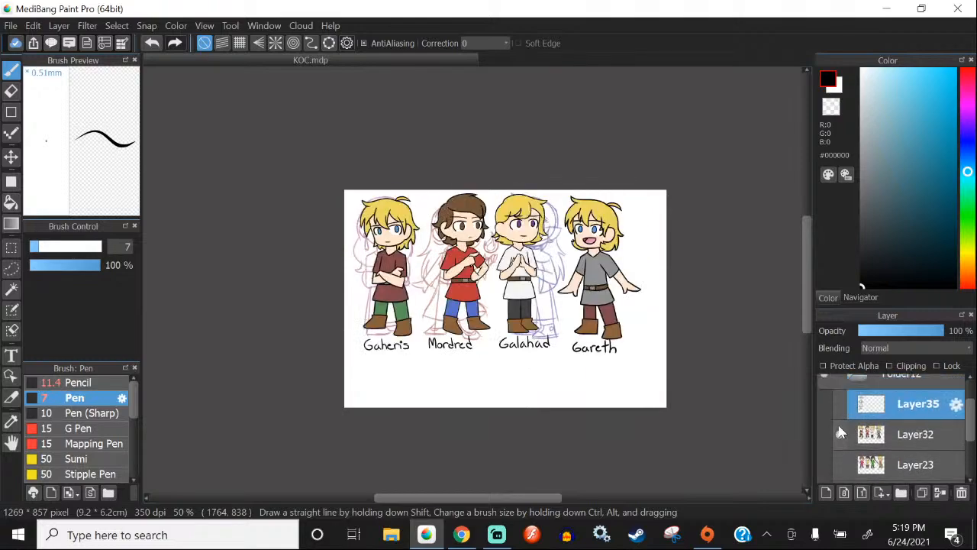
pyautogui.click(839, 432)
pyautogui.click(838, 407)
# Step: Ink the short hair-parting stroke running from above the forehead down to the circlet's central gem
pyautogui.scroll(3, 378, 229)
pyautogui.scroll(4, 412, 195)
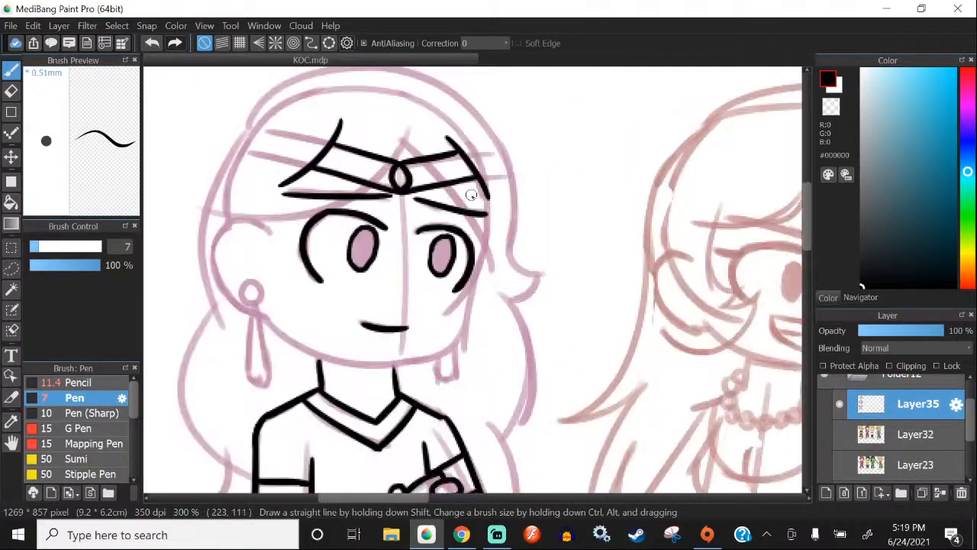
pyautogui.scroll(-4, 420, 149)
pyautogui.scroll(3, 387, 178)
pyautogui.scroll(2, 440, 171)
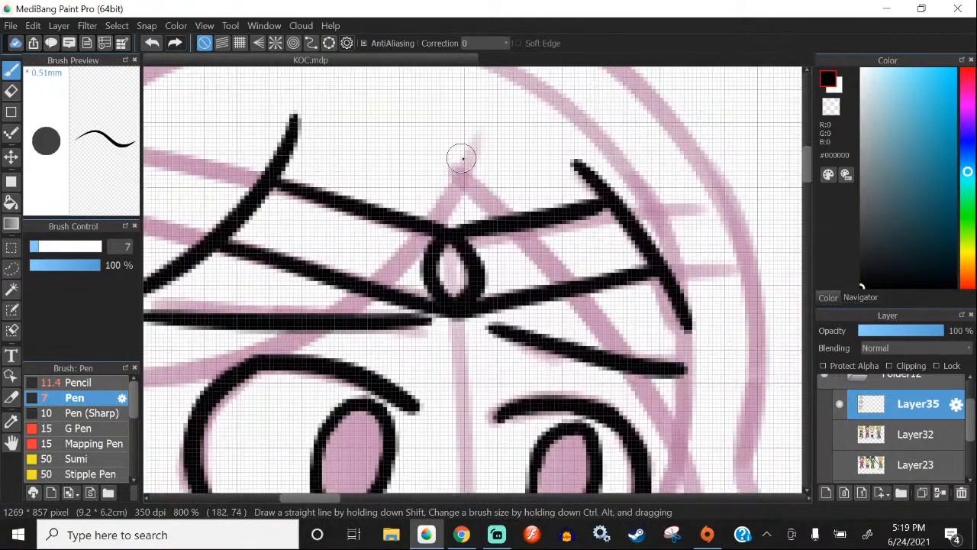
pyautogui.click(156, 44)
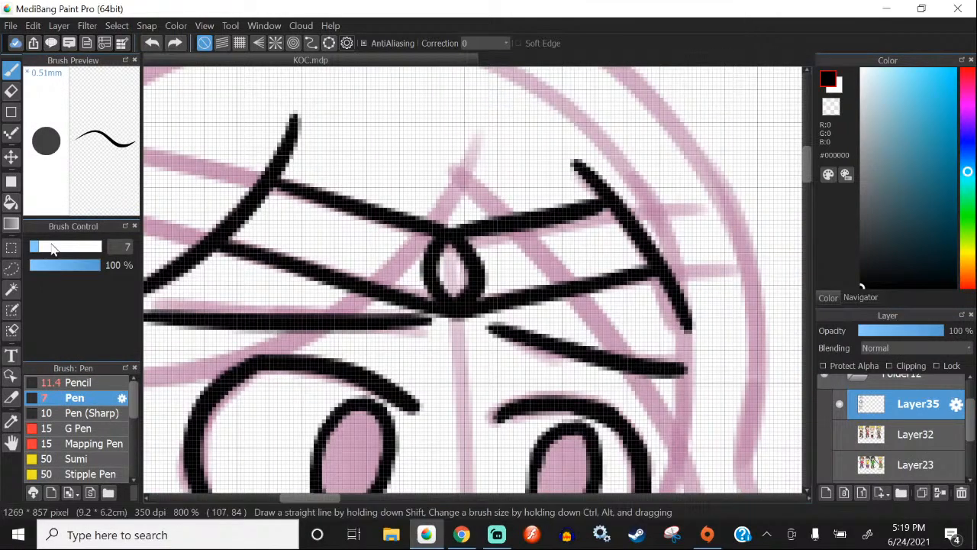
pyautogui.moveTo(481, 135); pyautogui.dragTo(455, 208)
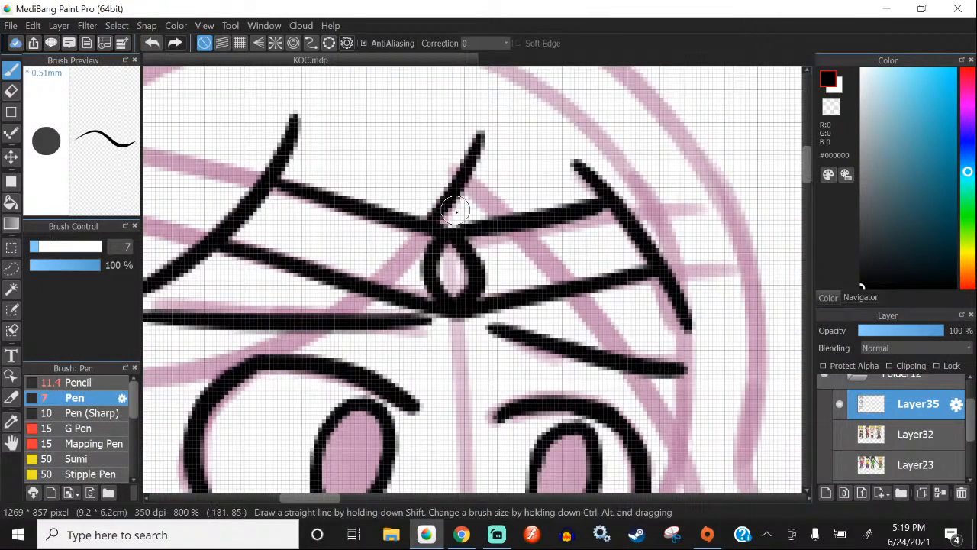
# Step: Ink the round stud of the ear-side earring, redrawing it once as a cleaner ring
pyautogui.scroll(-4, 512, 226)
pyautogui.scroll(4, 399, 273)
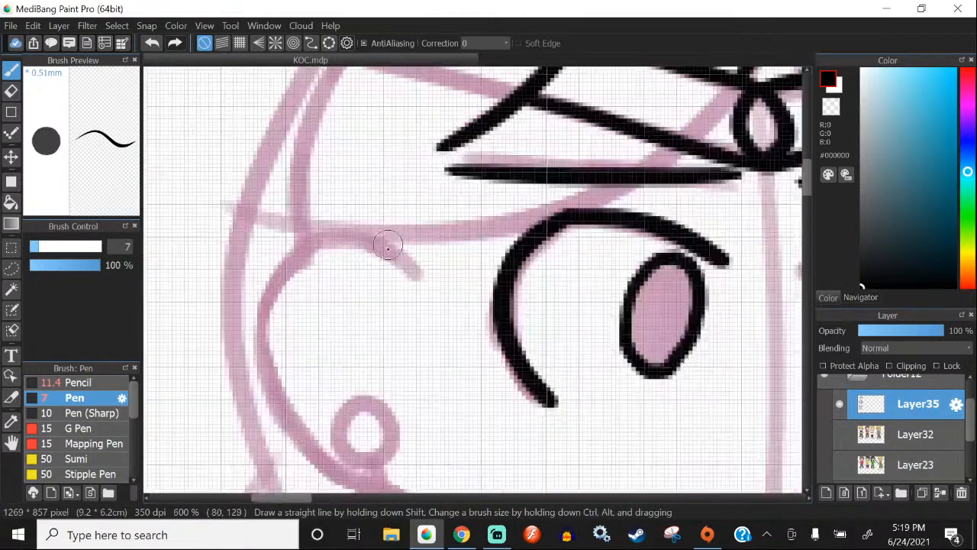
pyautogui.scroll(-3, 416, 187)
pyautogui.scroll(4, 400, 275)
pyautogui.moveTo(420, 279); pyautogui.dragTo(359, 274)
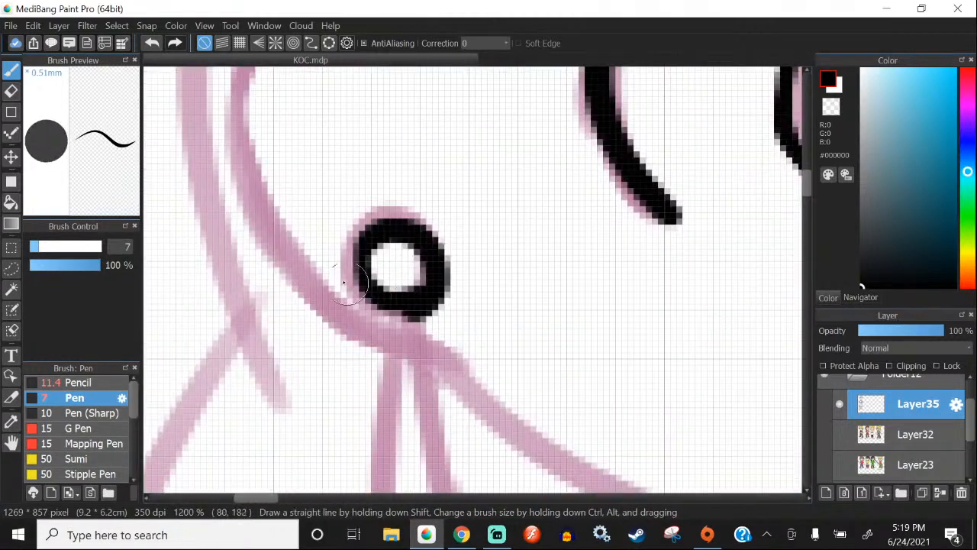
pyautogui.click(155, 44)
pyautogui.moveTo(418, 296); pyautogui.dragTo(368, 290)
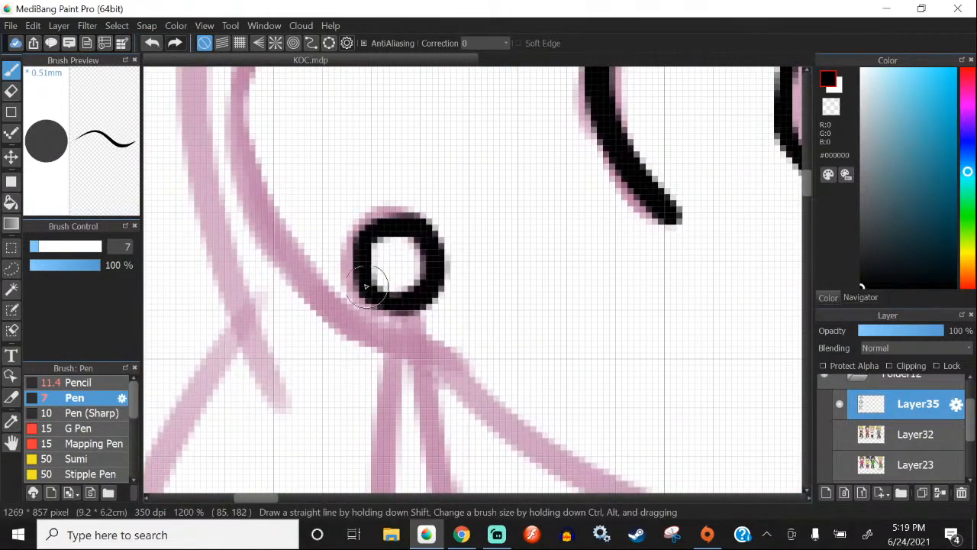
# Step: Ink the long teardrop pendant hanging from the ear-side earring's stud
pyautogui.scroll(-2, 387, 160)
pyautogui.scroll(1, 386, 207)
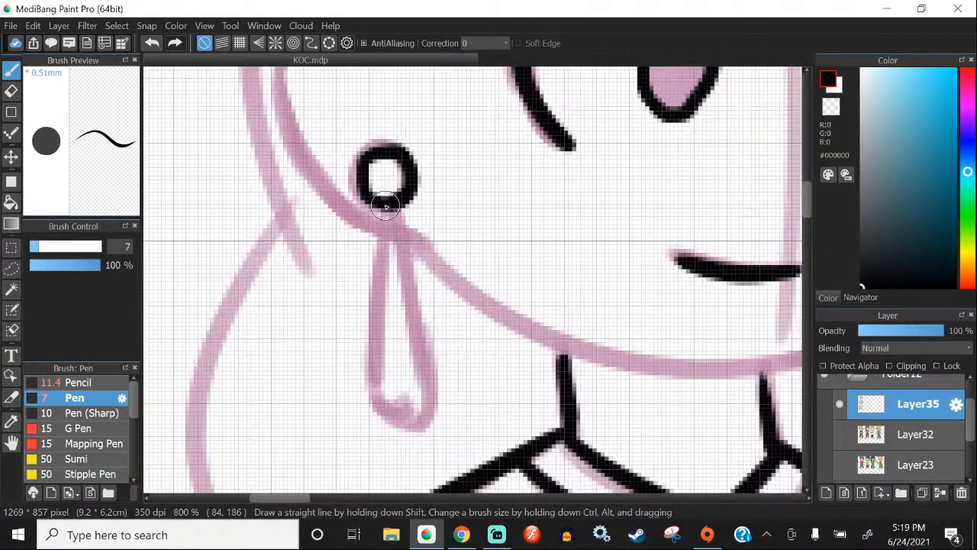
pyautogui.moveTo(386, 207)
pyautogui.mouseDown()
pyautogui.moveTo(364, 350)
pyautogui.moveTo(386, 417)
pyautogui.mouseUp()
# Step: Ink the curved hairline from the circlet's lower edge across the brow to the top of the ear, redrawing it once
pyautogui.scroll(-3, 328, 310)
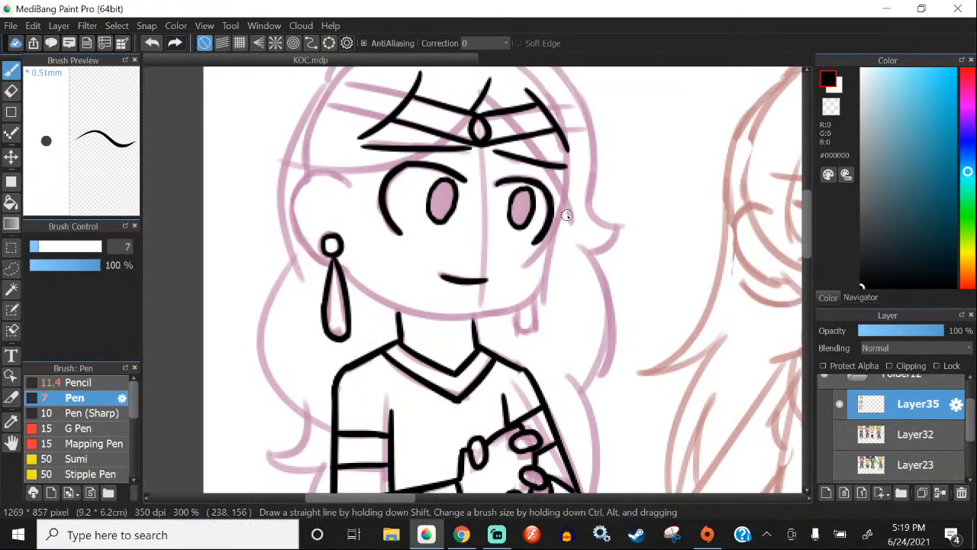
pyautogui.scroll(2, 382, 152)
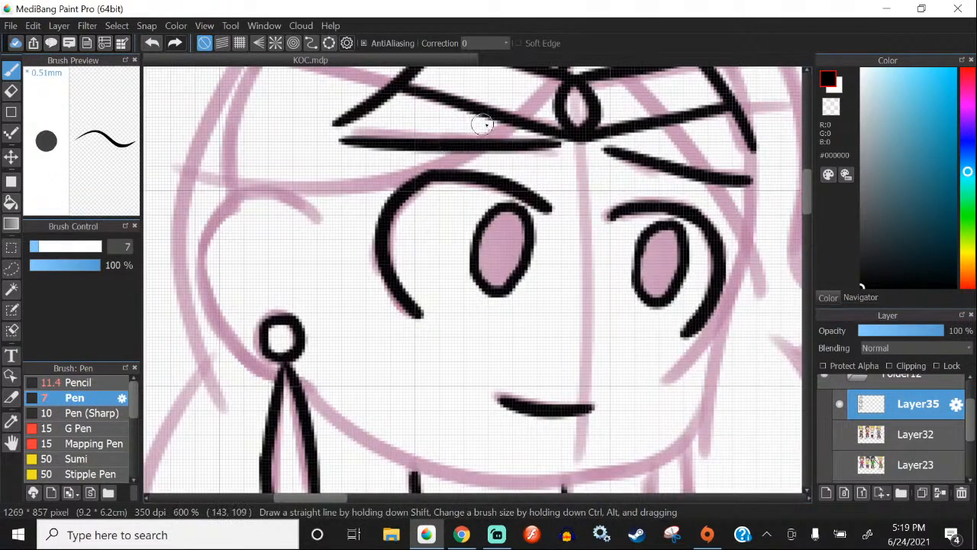
pyautogui.moveTo(502, 125); pyautogui.dragTo(265, 208)
pyautogui.click(151, 44)
pyautogui.moveTo(497, 128)
pyautogui.mouseDown()
pyautogui.moveTo(472, 156)
pyautogui.moveTo(276, 191)
pyautogui.mouseUp()
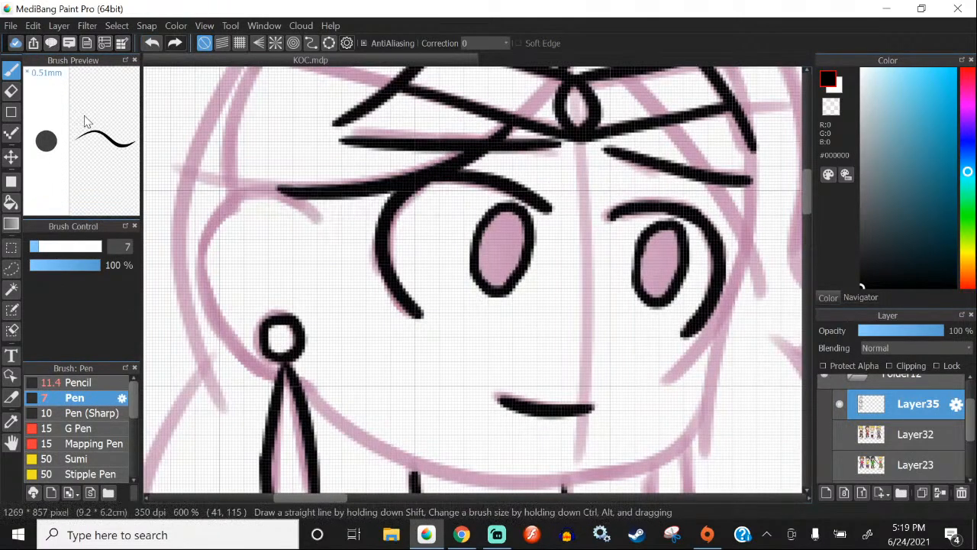
# Step: Ink the ear's outline from its inner fold over the top and down the back edge to the earring stud
pyautogui.scroll(1, 306, 209)
pyautogui.moveTo(321, 218); pyautogui.dragTo(185, 249)
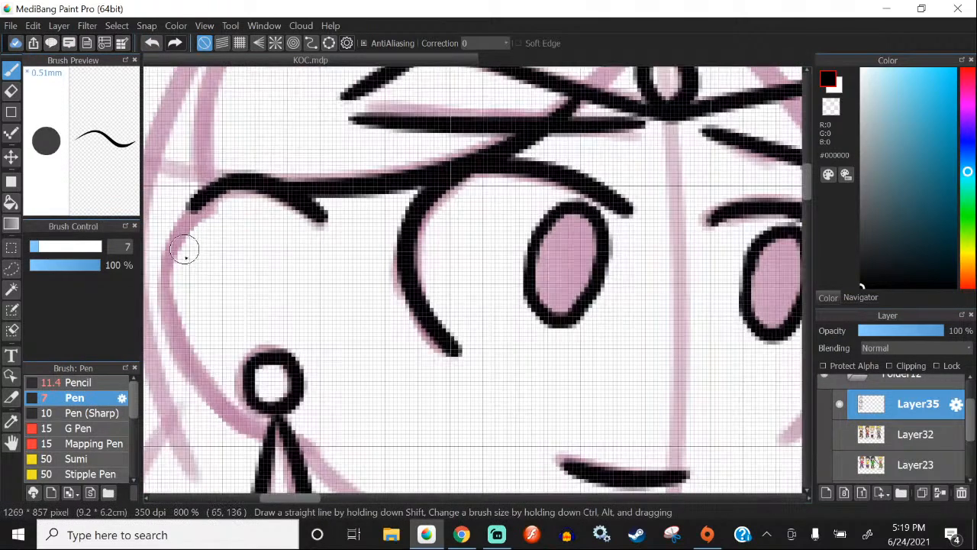
pyautogui.moveTo(284, 172)
pyautogui.mouseDown()
pyautogui.moveTo(387, 399)
pyautogui.moveTo(410, 400)
pyautogui.mouseUp()
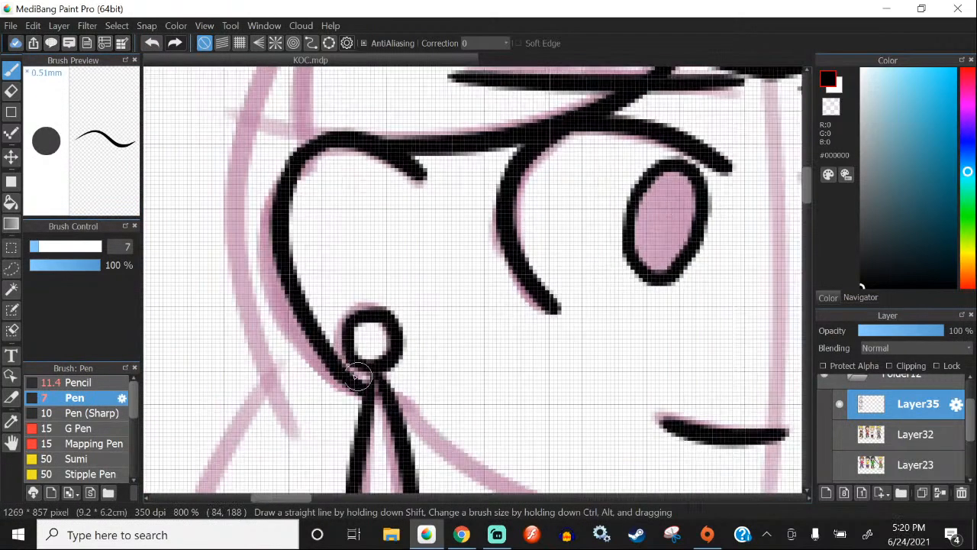
# Step: Ink the far-side hair parting strand from its peak above the central gem, resuming below the circlet and continuing past the far eye
pyautogui.scroll(-3, 328, 256)
pyautogui.scroll(1, 531, 158)
pyautogui.scroll(2, 531, 157)
pyautogui.scroll(-2, 386, 155)
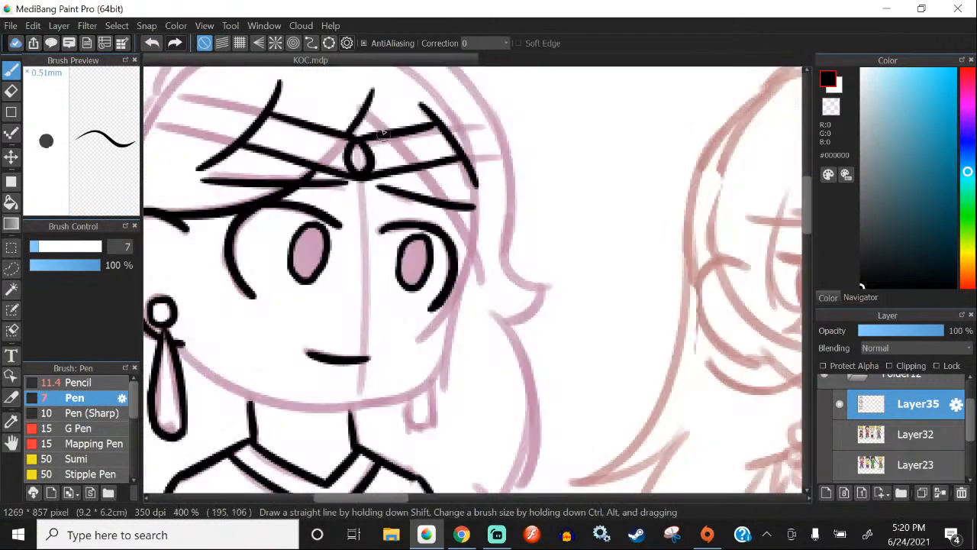
pyautogui.scroll(2, 373, 107)
pyautogui.moveTo(365, 115); pyautogui.dragTo(413, 158)
pyautogui.moveTo(464, 227); pyautogui.dragTo(585, 450)
# Step: Ink the upper cheek line from the far-side hair strand down beside the eye, redrawing it until it is short and slanted
pyautogui.scroll(-3, 447, 131)
pyautogui.scroll(3, 479, 274)
pyautogui.moveTo(513, 200); pyautogui.dragTo(465, 397)
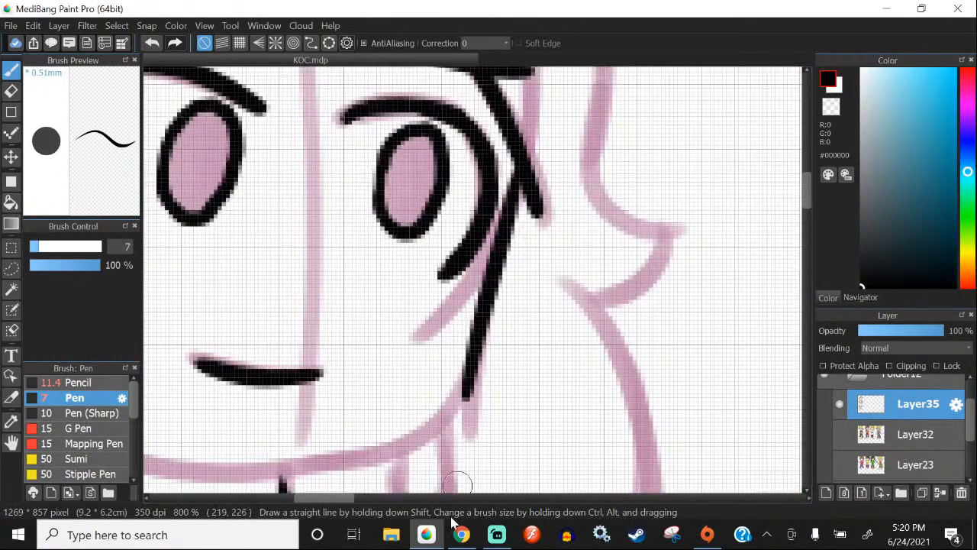
pyautogui.click(162, 51)
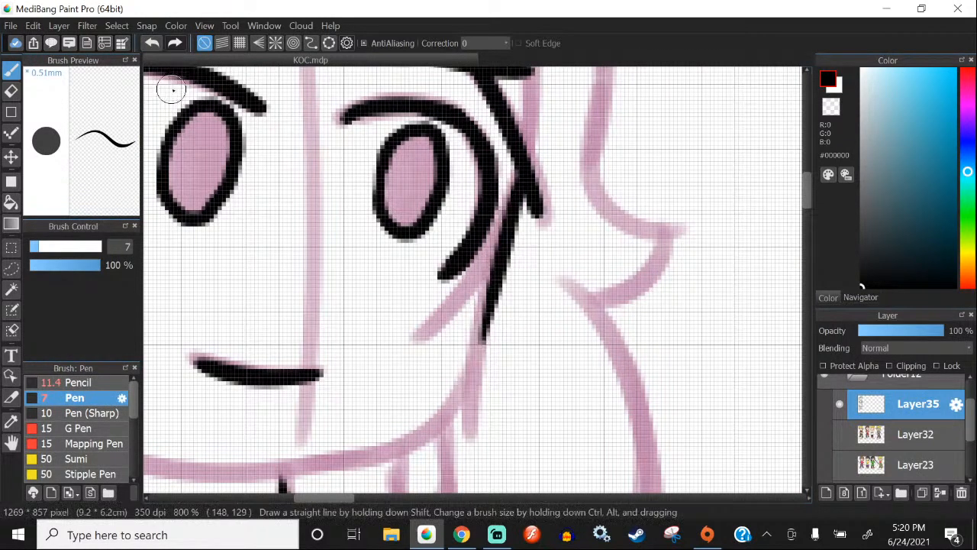
pyautogui.click(152, 43)
pyautogui.moveTo(526, 172); pyautogui.dragTo(474, 296)
pyautogui.click(154, 44)
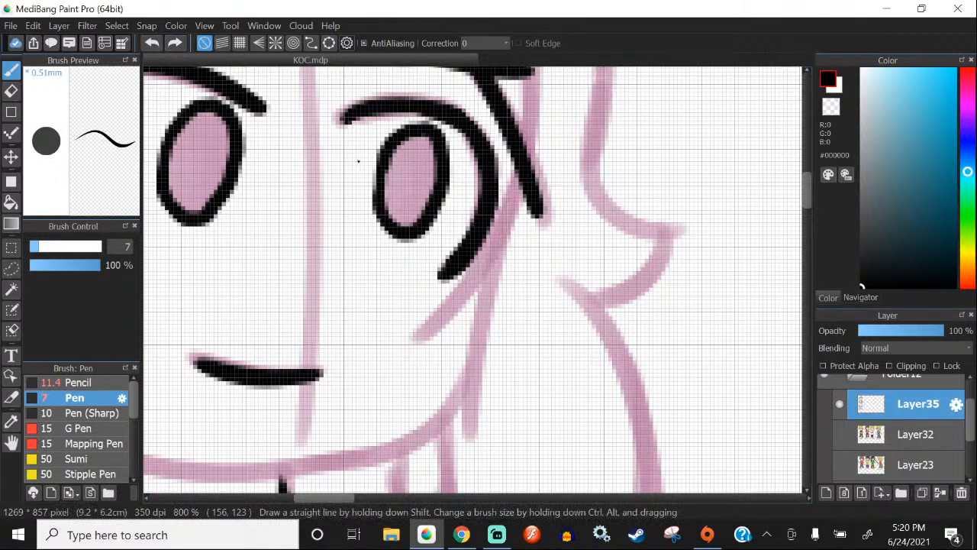
pyautogui.moveTo(524, 171); pyautogui.dragTo(487, 300)
pyautogui.scroll(-3, 448, 200)
pyautogui.scroll(2, 429, 214)
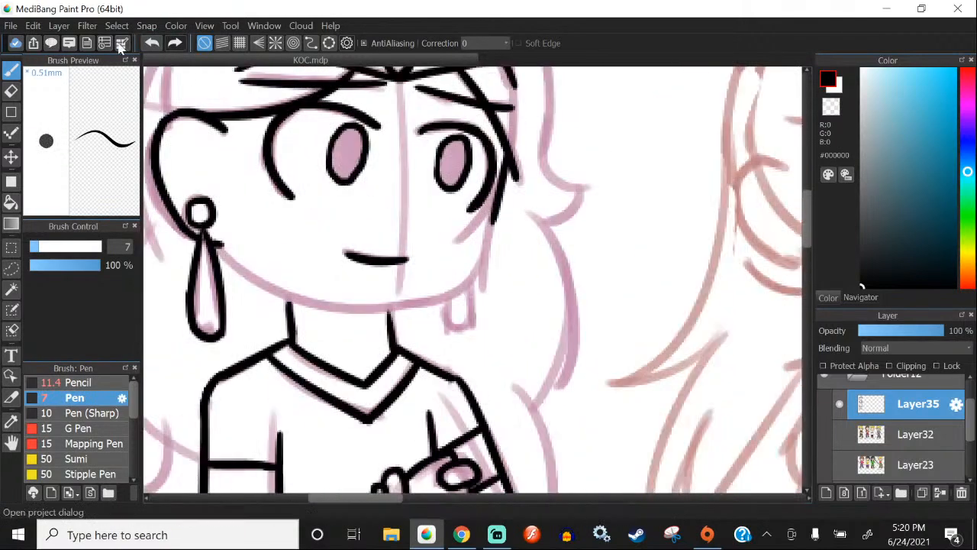
pyautogui.scroll(1, 508, 165)
pyautogui.moveTo(508, 164); pyautogui.dragTo(481, 252)
pyautogui.scroll(1, 363, 122)
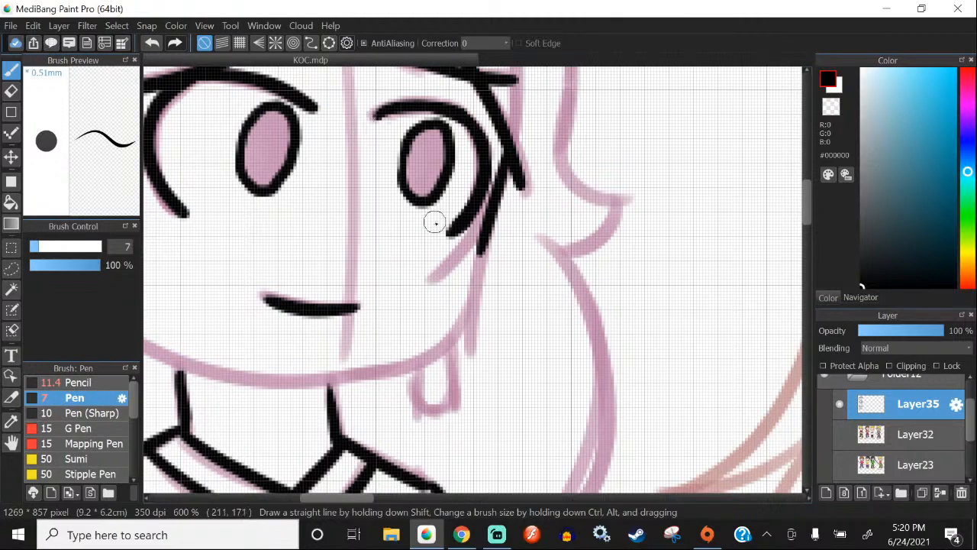
# Step: Extend the far cheek line down toward the jaw, redrawing the extension once
pyautogui.scroll(1, 501, 221)
pyautogui.scroll(1, 500, 222)
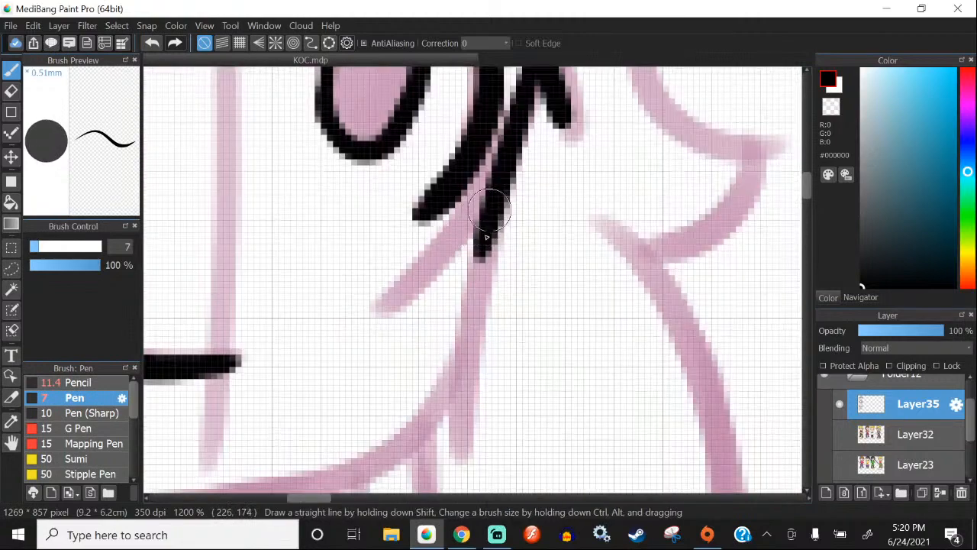
pyautogui.moveTo(501, 195); pyautogui.dragTo(443, 417)
pyautogui.scroll(-3, 515, 212)
pyautogui.click(156, 46)
pyautogui.scroll(2, 512, 233)
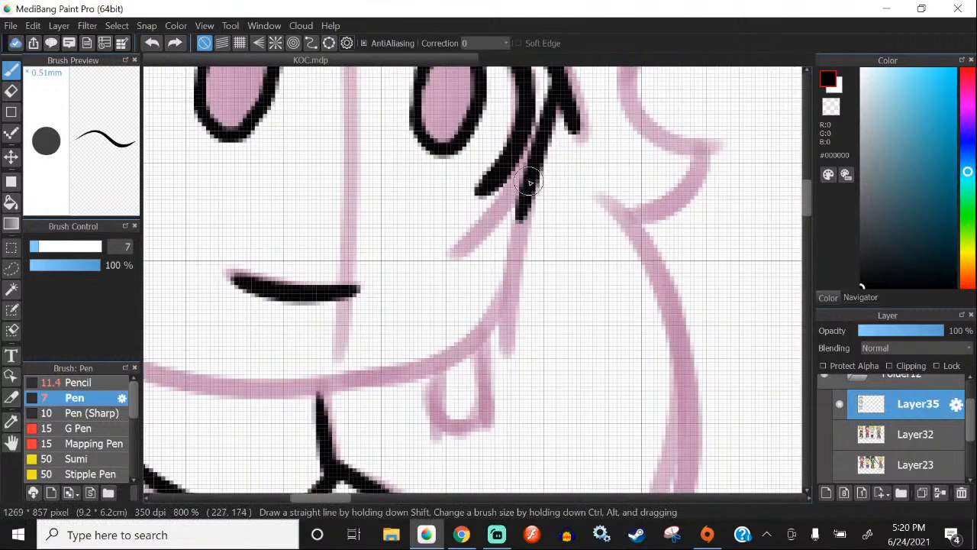
pyautogui.moveTo(527, 190); pyautogui.dragTo(505, 299)
pyautogui.scroll(-1, 597, 174)
pyautogui.scroll(-1, 483, 263)
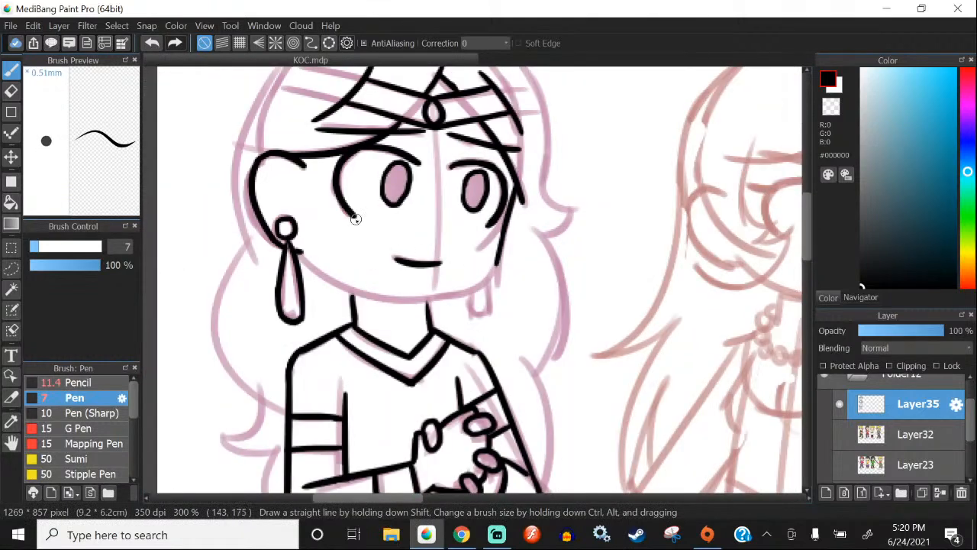
# Step: Ink the jawline from the far cheek around the chin to the top of the neck, redrawing it once for a smoother curve
pyautogui.scroll(1, 397, 280)
pyautogui.scroll(2, 470, 268)
pyautogui.moveTo(683, 226); pyautogui.dragTo(246, 288)
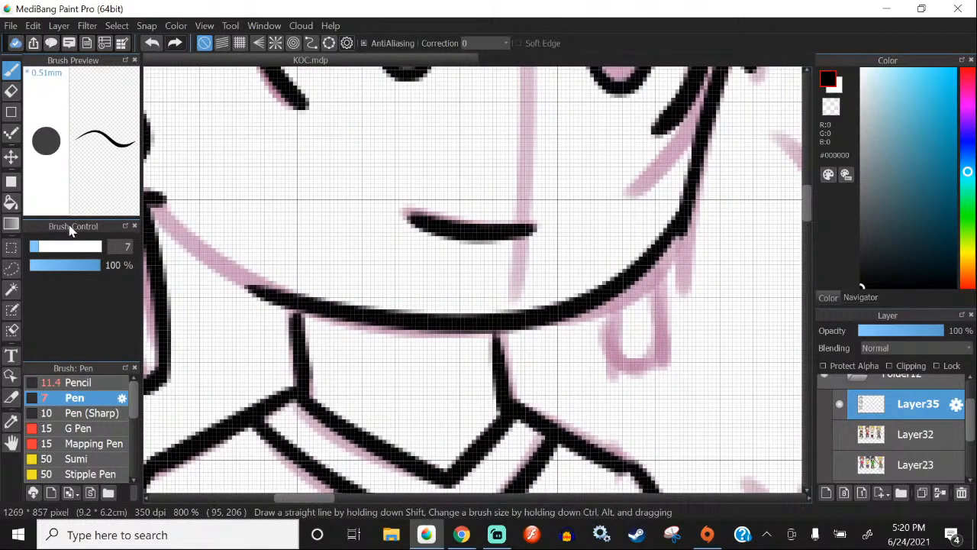
pyautogui.scroll(-1, 428, 208)
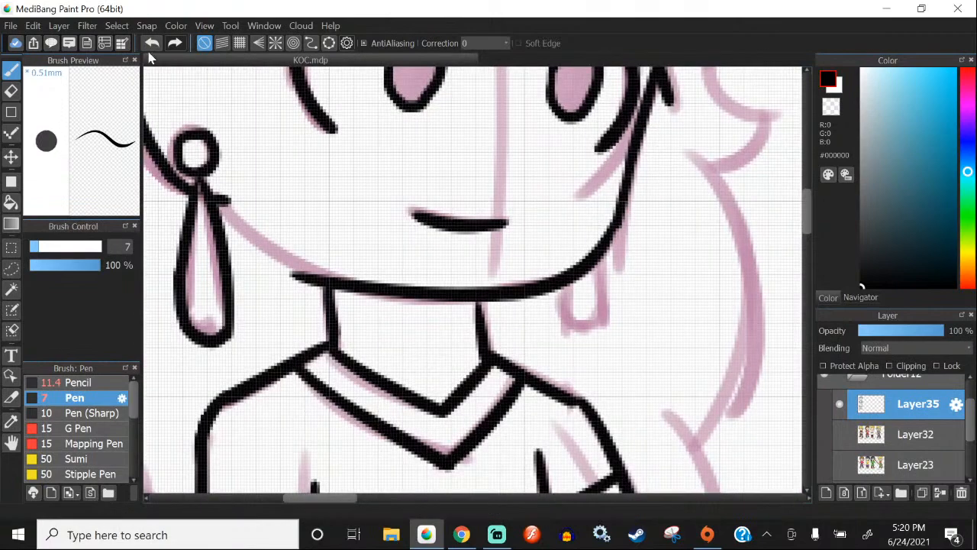
pyautogui.click(152, 46)
pyautogui.moveTo(619, 216); pyautogui.dragTo(305, 268)
# Step: Ink the remaining jawline from the earring down to the chin curve, redrawing it once to close the gap
pyautogui.scroll(2, 230, 201)
pyautogui.moveTo(216, 195)
pyautogui.mouseDown()
pyautogui.moveTo(349, 298)
pyautogui.moveTo(407, 317)
pyautogui.mouseUp()
pyautogui.scroll(-3, 397, 297)
pyautogui.scroll(1, 399, 317)
pyautogui.scroll(-2, 374, 296)
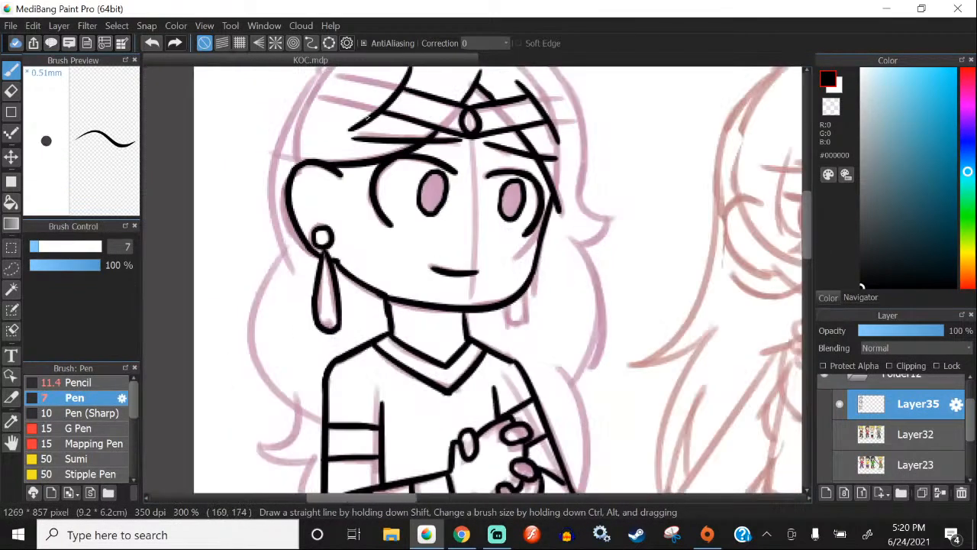
pyautogui.scroll(-1, 399, 303)
pyautogui.scroll(3, 394, 301)
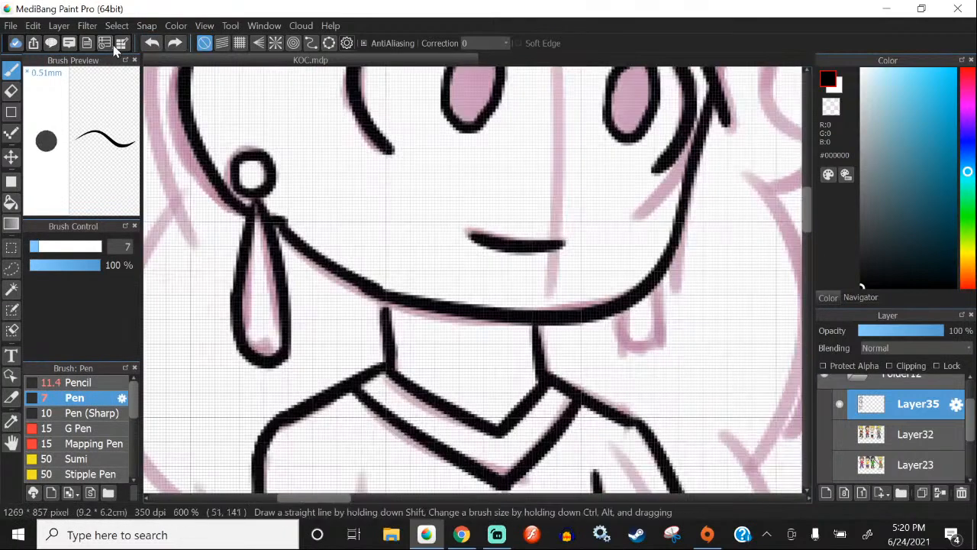
pyautogui.click(152, 43)
pyautogui.scroll(1, 277, 237)
pyautogui.moveTo(277, 237); pyautogui.dragTo(374, 291)
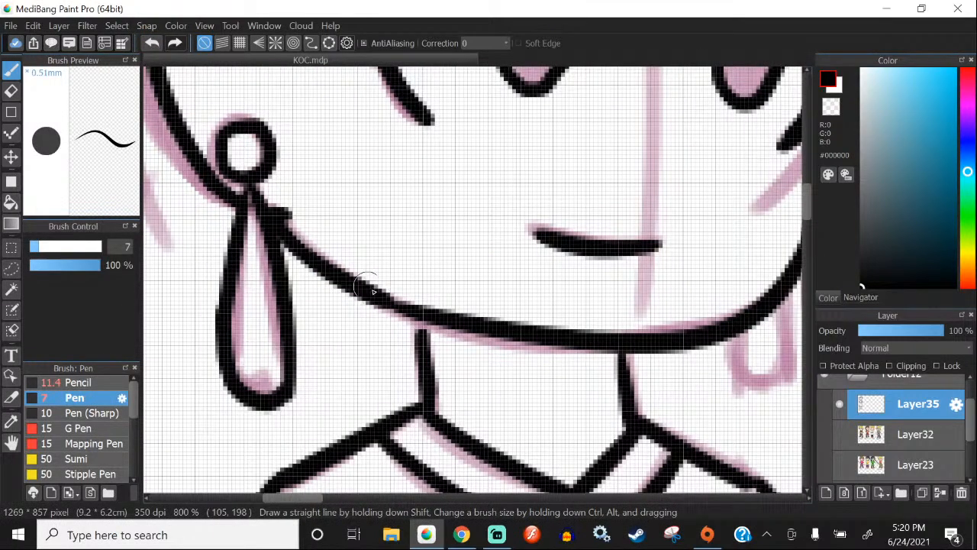
# Step: Ink the outer hair arc over the crown of the head
pyautogui.scroll(-5, 374, 290)
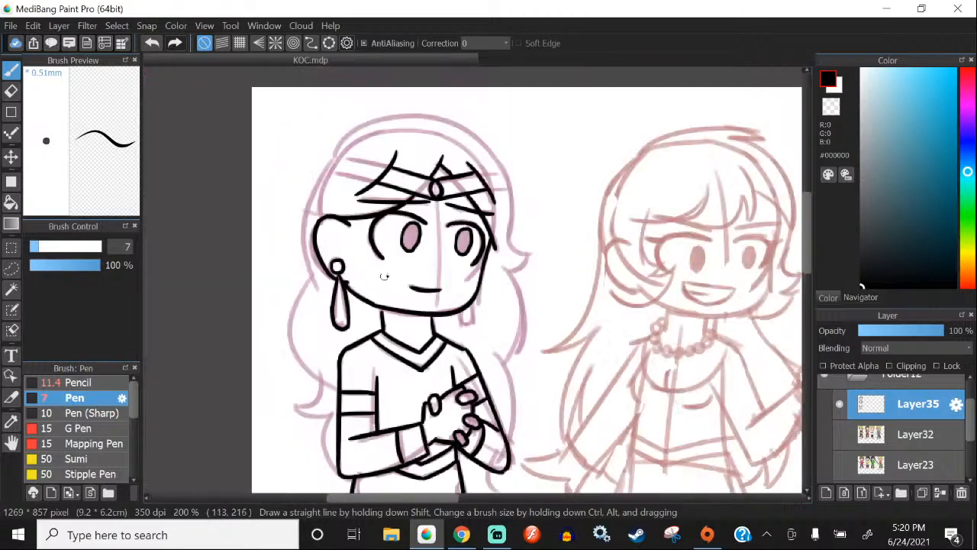
pyautogui.scroll(3, 360, 129)
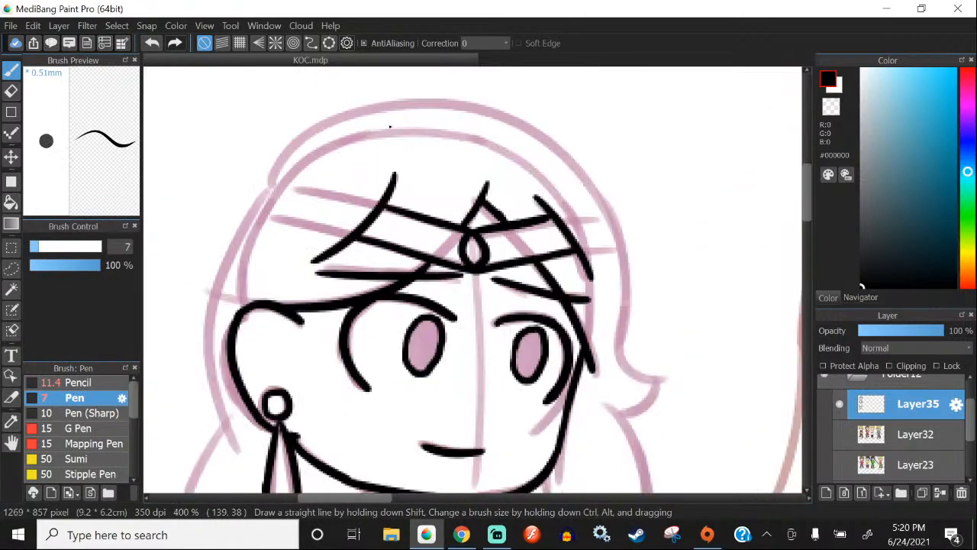
pyautogui.scroll(-2, 374, 165)
pyautogui.scroll(3, 359, 160)
pyautogui.moveTo(192, 227); pyautogui.dragTo(594, 173)
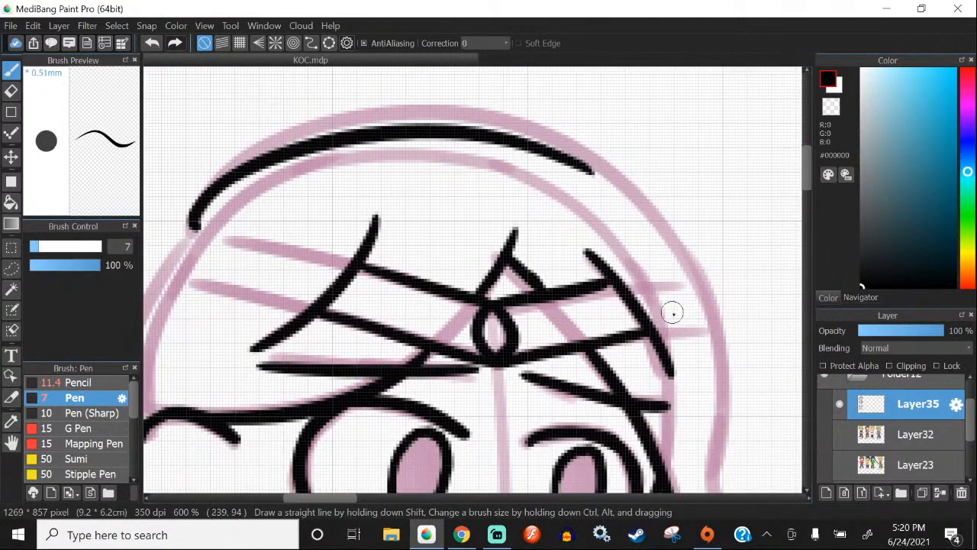
# Step: Ink the far-side outer hair outline from the crown down to the tip of the outward flick, redoing the side stroke
pyautogui.scroll(-3, 382, 135)
pyautogui.scroll(4, 331, 110)
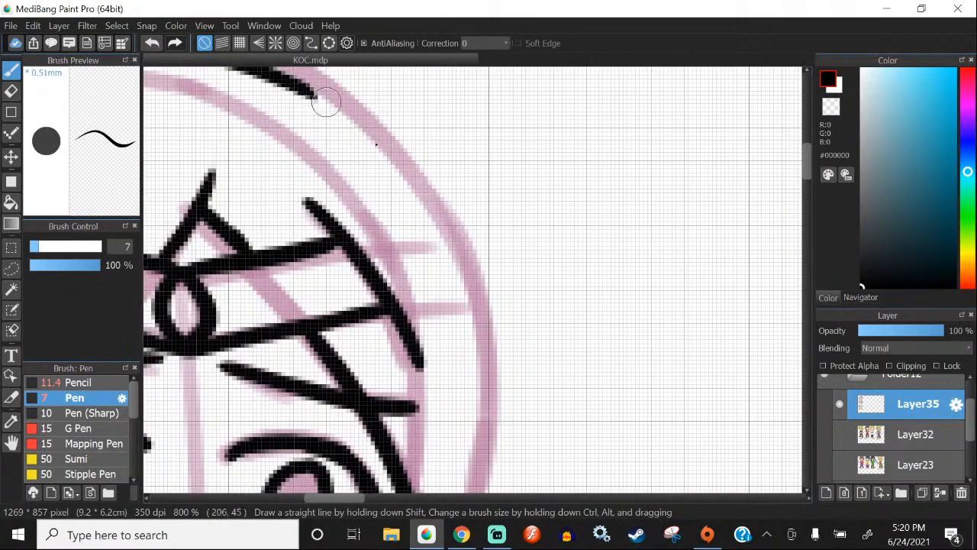
pyautogui.moveTo(326, 102); pyautogui.dragTo(450, 329)
pyautogui.scroll(-3, 433, 245)
pyautogui.scroll(3, 428, 263)
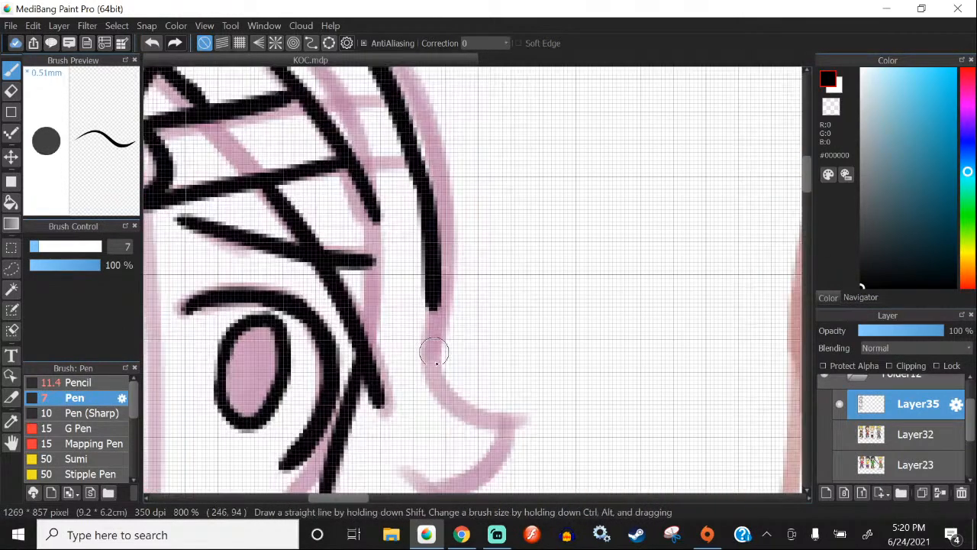
pyautogui.hotkey('ctrl', 'z')
pyautogui.moveTo(401, 120)
pyautogui.mouseDown()
pyautogui.moveTo(430, 347)
pyautogui.moveTo(525, 402)
pyautogui.moveTo(540, 398)
pyautogui.mouseUp()
pyautogui.scroll(-2, 312, 165)
pyautogui.scroll(2, 391, 270)
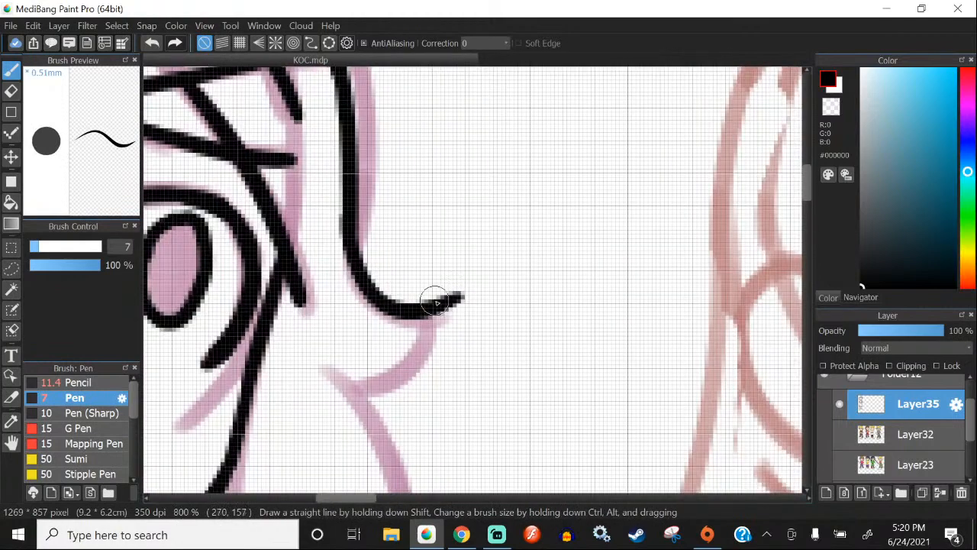
# Step: Ink the curved underside of the far-side hair flick from its tip back toward the face, redrawing it twice
pyautogui.moveTo(455, 312); pyautogui.dragTo(330, 383)
pyautogui.click(157, 47)
pyautogui.moveTo(457, 298); pyautogui.dragTo(340, 406)
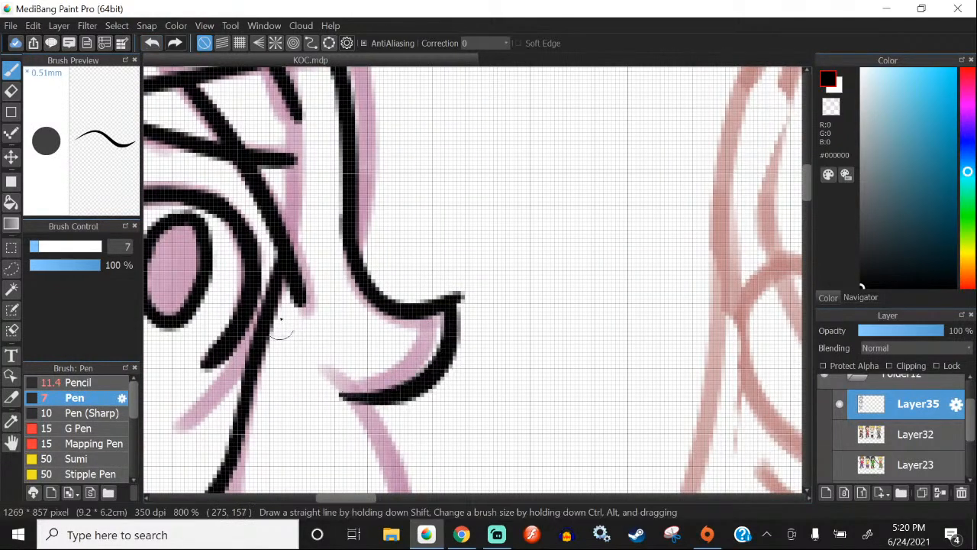
pyautogui.click(152, 42)
pyautogui.moveTo(458, 295); pyautogui.dragTo(367, 403)
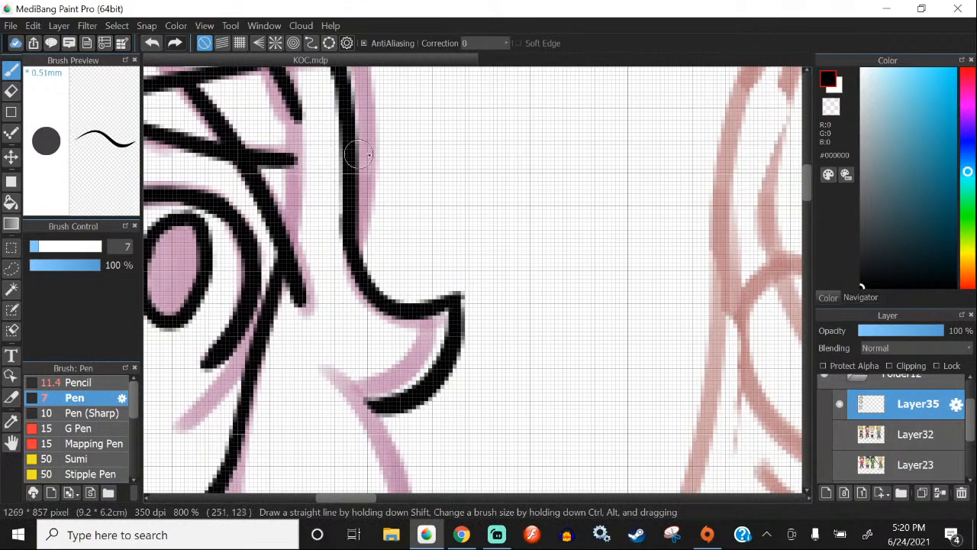
# Step: Ink the two far-side hair waves from below the flick past the shoulder to the elbow, redrawing the lower wave once
pyautogui.scroll(-5, 359, 156)
pyautogui.scroll(4, 423, 295)
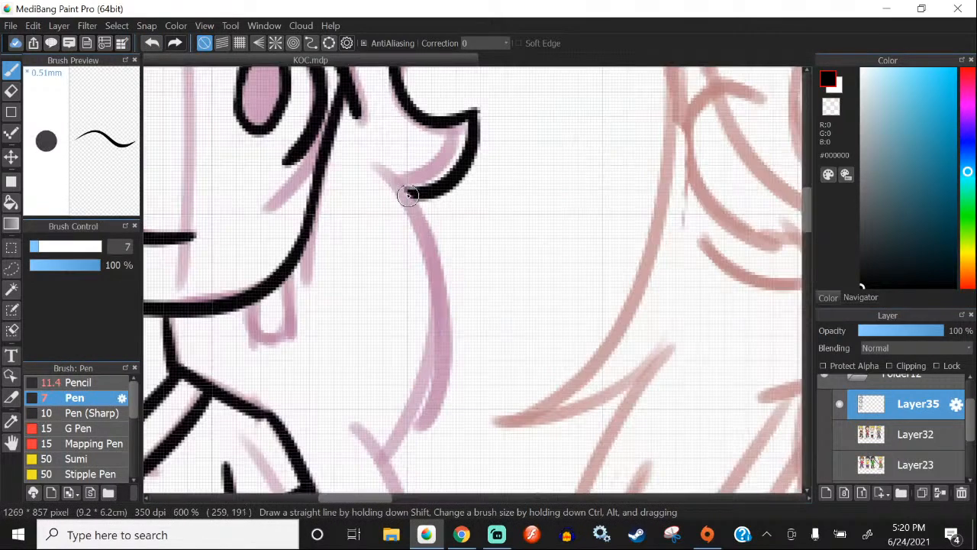
pyautogui.moveTo(393, 237); pyautogui.dragTo(407, 454)
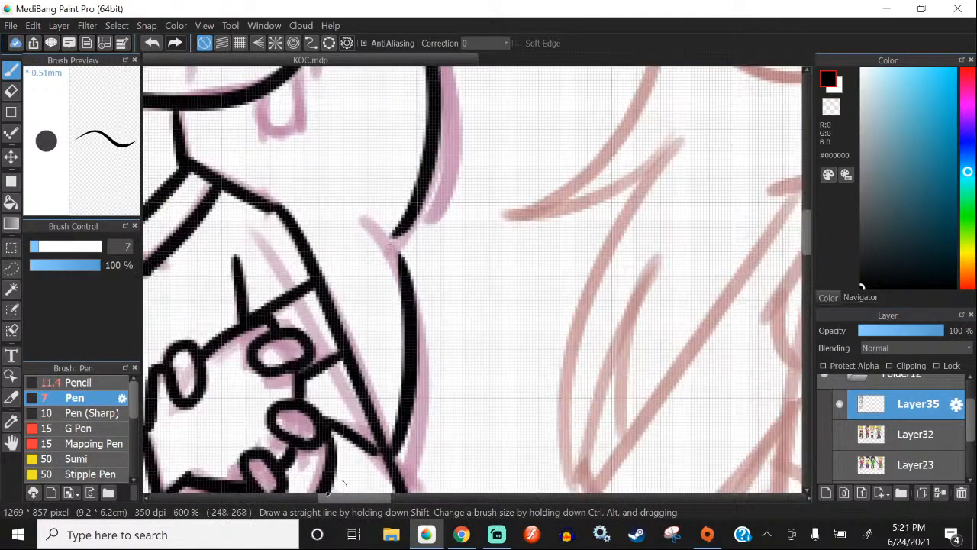
pyautogui.click(152, 42)
pyautogui.moveTo(395, 238); pyautogui.dragTo(409, 473)
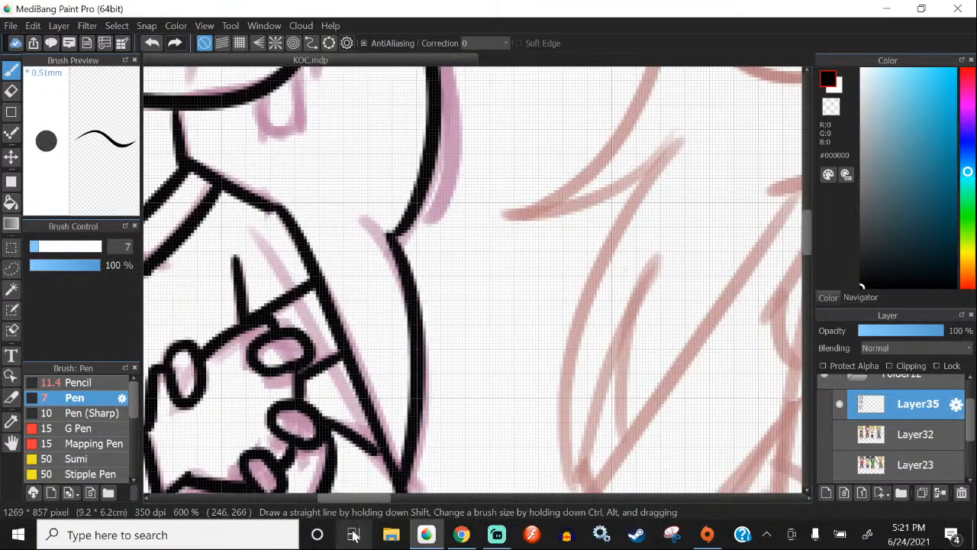
# Step: Ink the pointed hair lock below the far elbow, redrawing its bottom curve until it joins the skirt line
pyautogui.scroll(-4, 364, 143)
pyautogui.scroll(4, 379, 235)
pyautogui.moveTo(380, 242)
pyautogui.mouseDown()
pyautogui.moveTo(375, 286)
pyautogui.moveTo(408, 311)
pyautogui.moveTo(307, 303)
pyautogui.mouseUp()
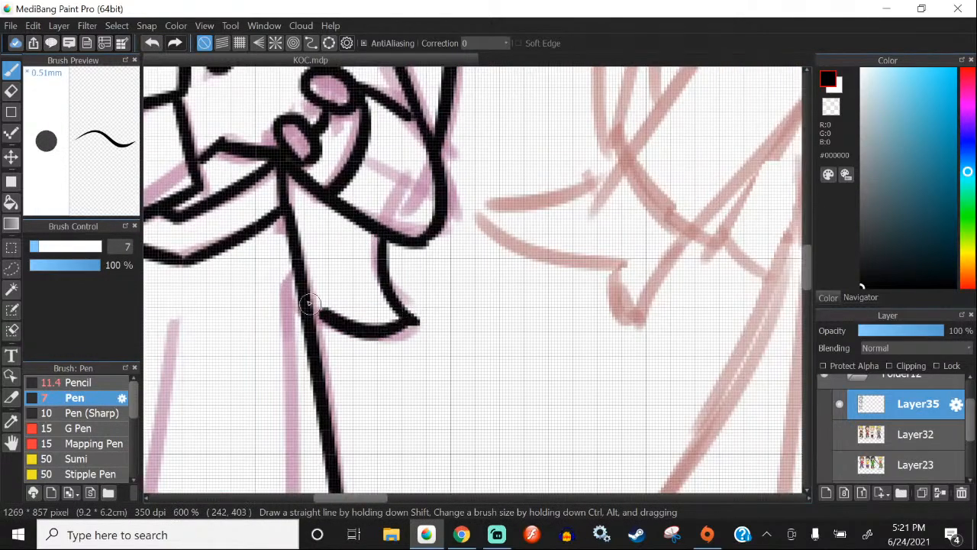
pyautogui.click(152, 42)
pyautogui.moveTo(406, 334)
pyautogui.mouseDown()
pyautogui.moveTo(385, 344)
pyautogui.moveTo(333, 338)
pyautogui.mouseUp()
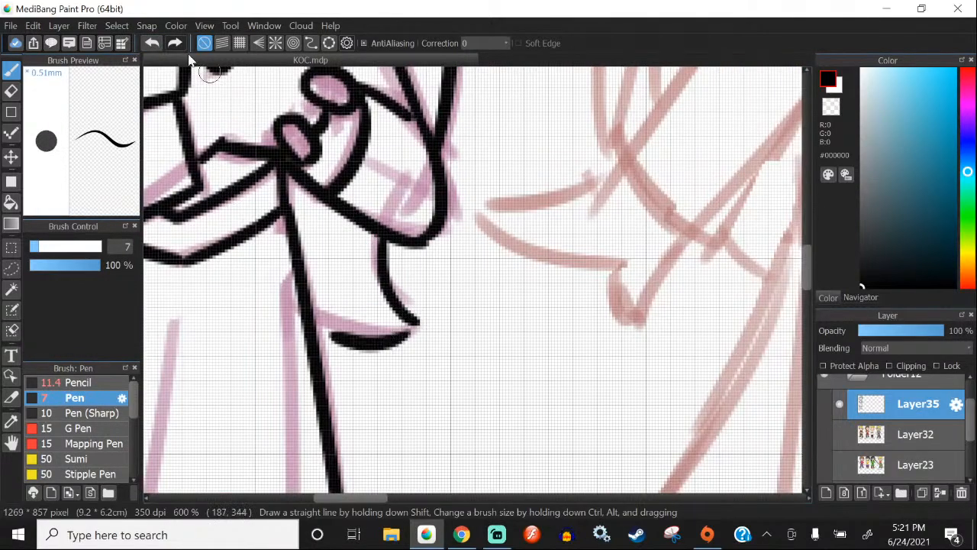
pyautogui.click(152, 43)
pyautogui.scroll(1, 341, 320)
pyautogui.moveTo(444, 325); pyautogui.dragTo(306, 314)
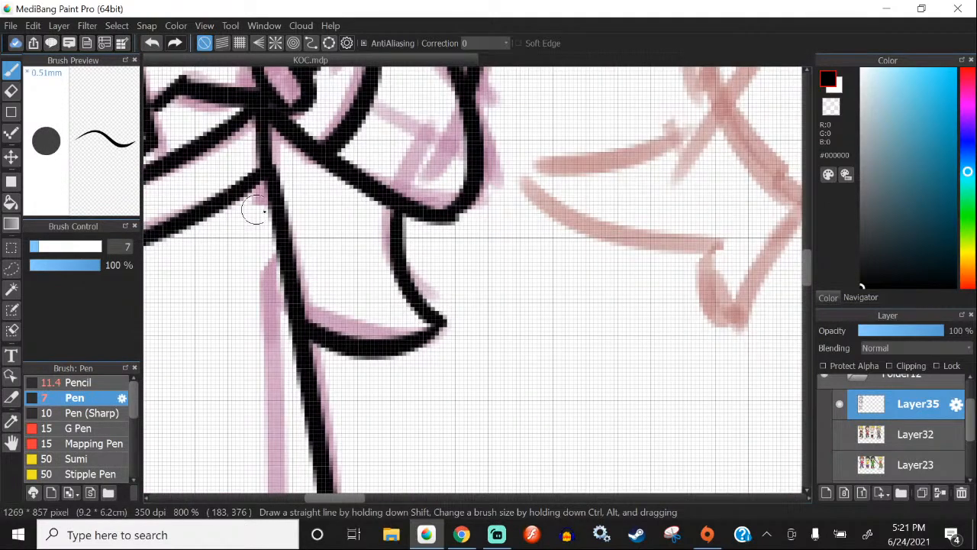
# Step: Ink the ear-side hair outline from the crown down behind the ear to beside the earring, redrawing it twice
pyautogui.scroll(-3, 255, 211)
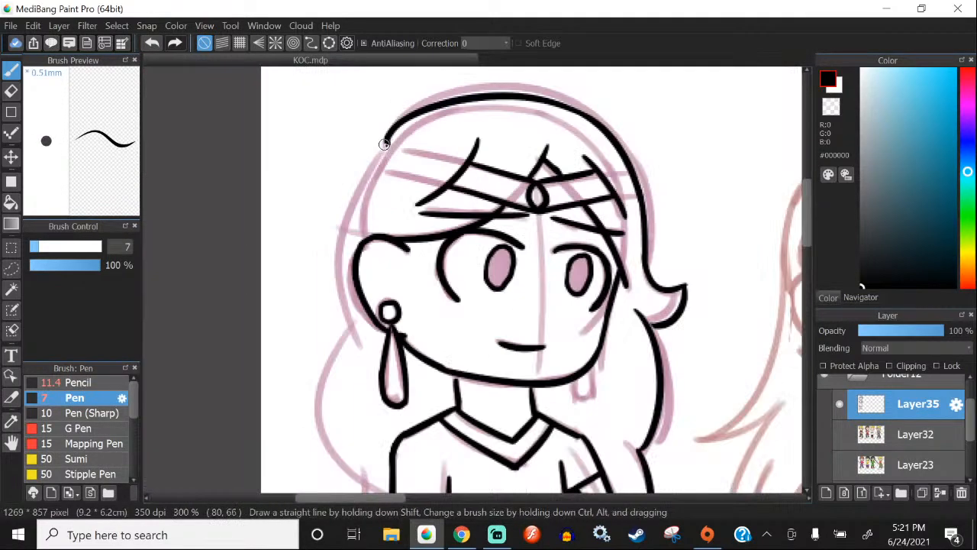
pyautogui.moveTo(388, 141); pyautogui.dragTo(377, 382)
pyautogui.click(152, 43)
pyautogui.moveTo(382, 143); pyautogui.dragTo(359, 378)
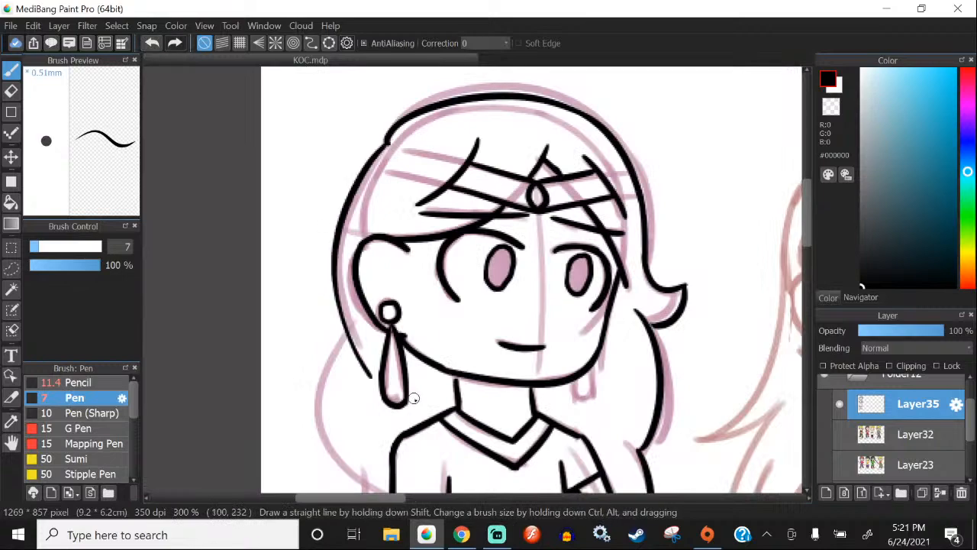
pyautogui.hotkey('ctrl', 'z')
pyautogui.scroll(1, 389, 137)
pyautogui.moveTo(403, 128); pyautogui.dragTo(374, 409)
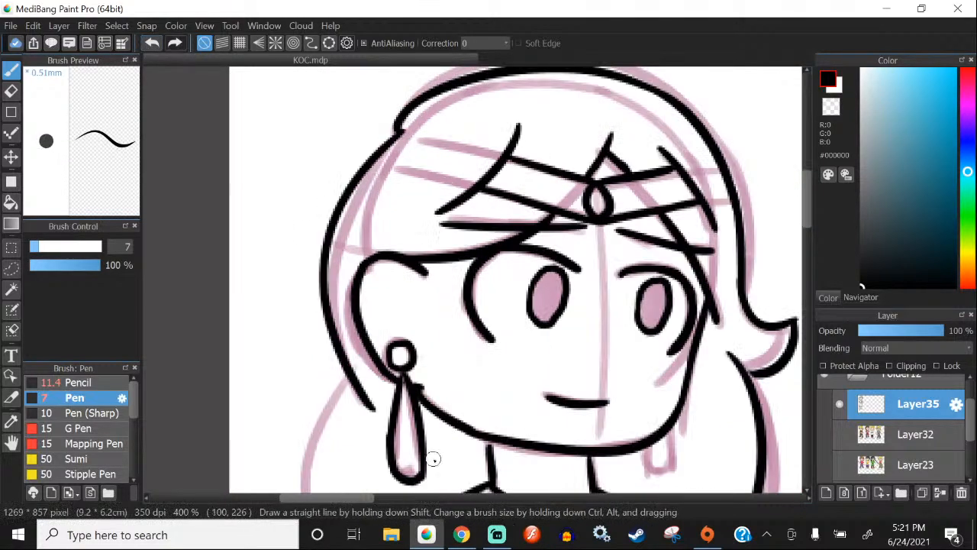
# Step: Ink the lower ear-side hair wave bulging outward from behind the earring down to the upper arm
pyautogui.scroll(-3, 360, 163)
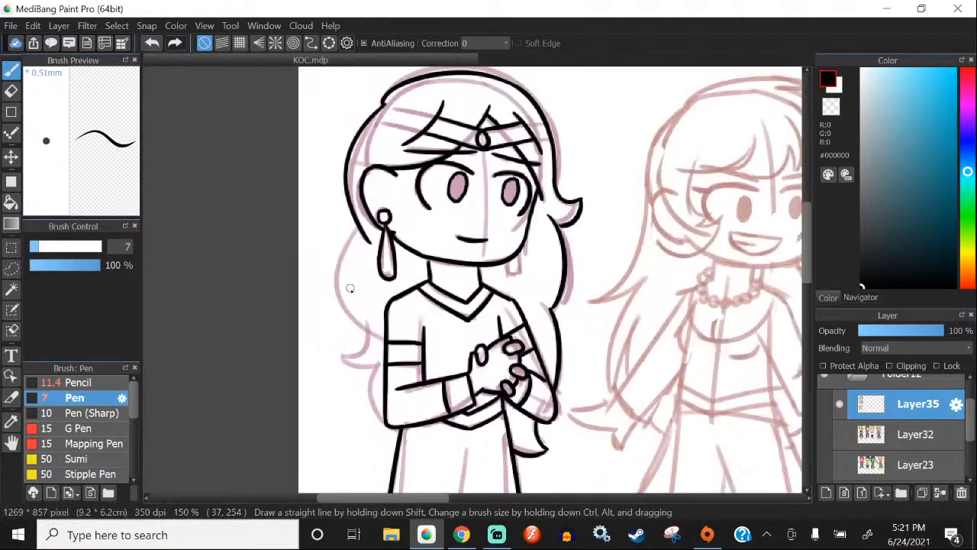
pyautogui.scroll(3, 351, 229)
pyautogui.moveTo(377, 154)
pyautogui.mouseDown()
pyautogui.moveTo(328, 248)
pyautogui.moveTo(396, 370)
pyautogui.mouseUp()
pyautogui.scroll(-2, 330, 268)
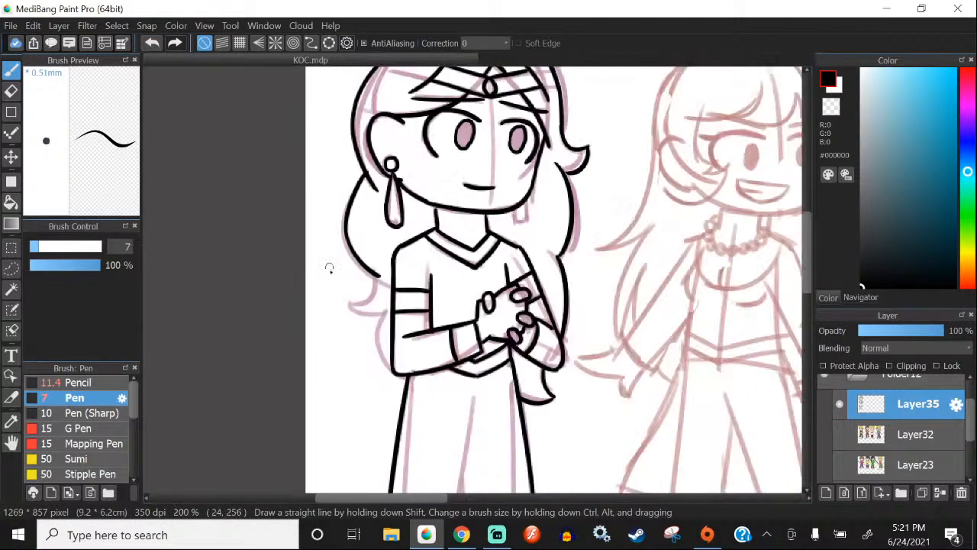
# Step: Ink the pointed hair flick beside the ear-side upper arm and the wave curving from it down to the elbow
pyautogui.scroll(2, 329, 268)
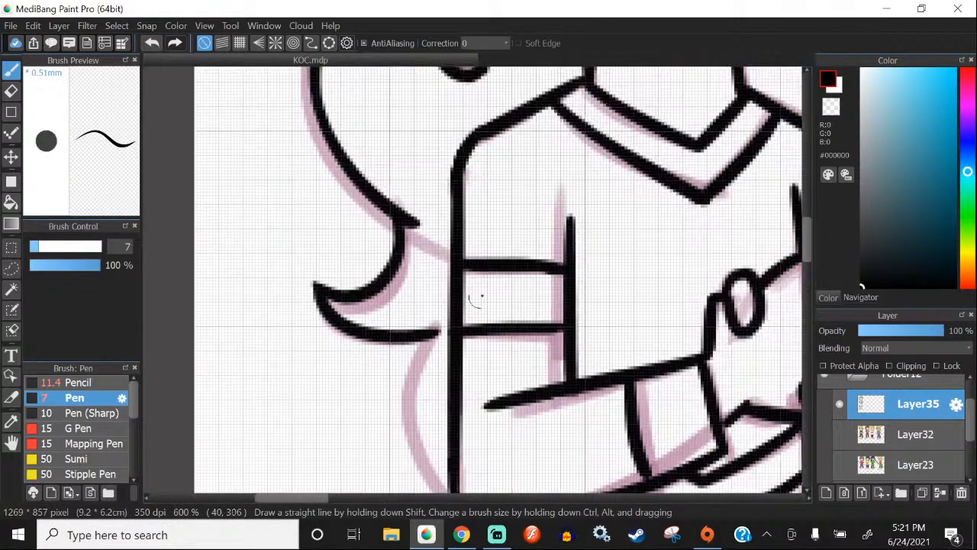
pyautogui.scroll(-2, 475, 299)
pyautogui.scroll(1, 327, 211)
pyautogui.moveTo(336, 204); pyautogui.dragTo(351, 337)
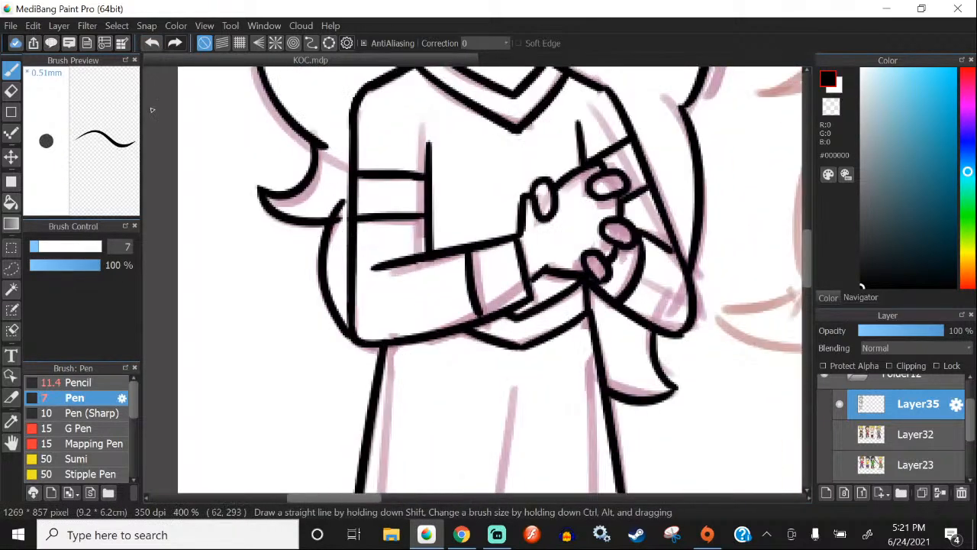
# Step: Erase the end of the hair flick's lower line where it overlaps the wave beside the arm, and return to the brush
pyautogui.click(11, 90)
pyautogui.scroll(2, 338, 229)
pyautogui.scroll(-5, 333, 220)
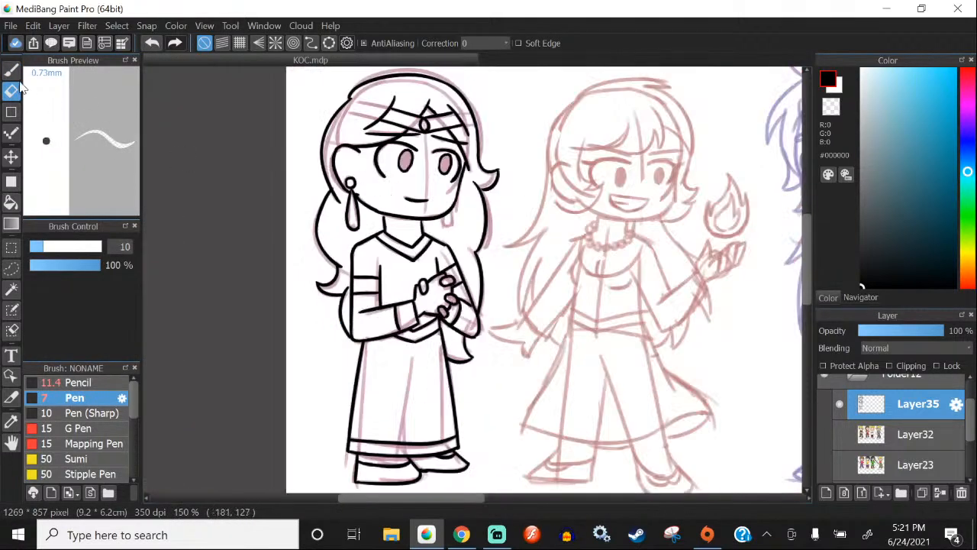
pyautogui.click(11, 69)
# Step: Toggle the line-art layer off and on, and hide Folder4 with the coloured character sketches
pyautogui.scroll(-2, 489, 73)
pyautogui.scroll(2, 489, 73)
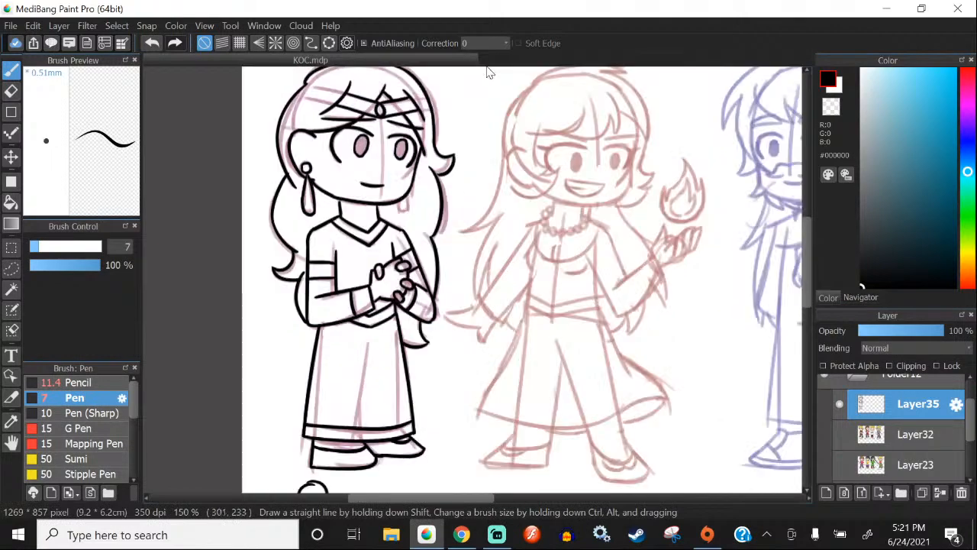
pyautogui.scroll(-1, 489, 73)
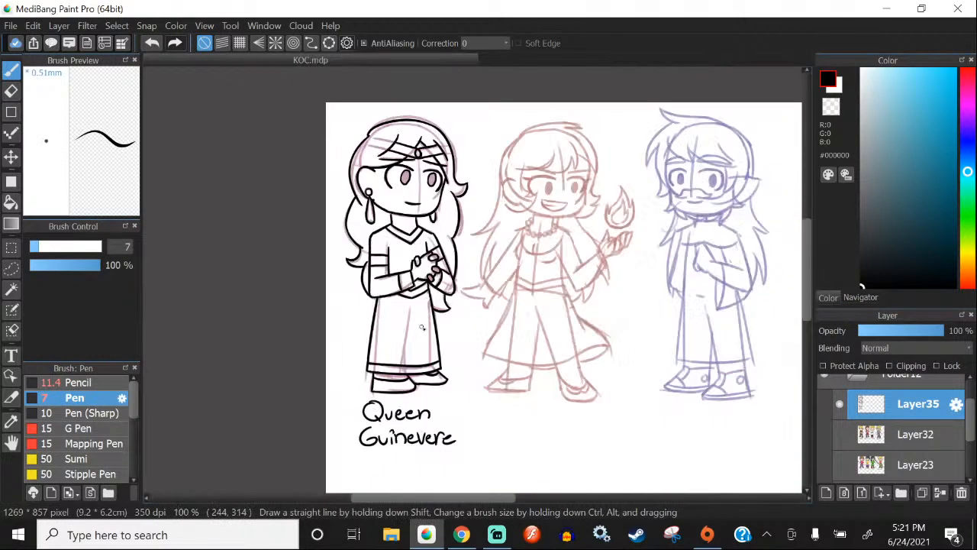
pyautogui.click(840, 404)
pyautogui.click(839, 404)
pyautogui.scroll(-3, 848, 441)
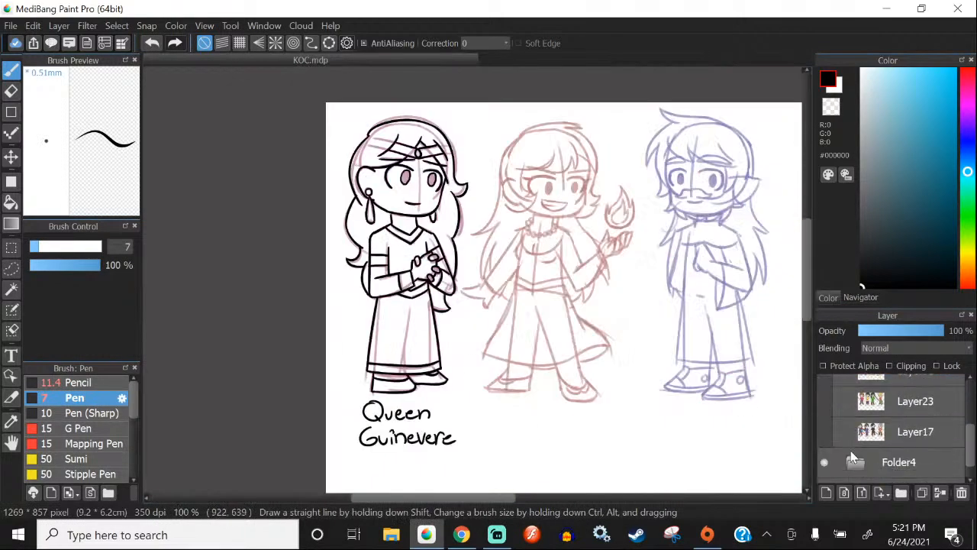
pyautogui.click(825, 462)
# Step: Add a layer below the Guinevere line art and sample skin tone #FFE6CC from the Layer32 lineup, hiding that lineup again
pyautogui.scroll(2, 867, 439)
pyautogui.click(870, 427)
pyautogui.click(826, 493)
pyautogui.click(840, 452)
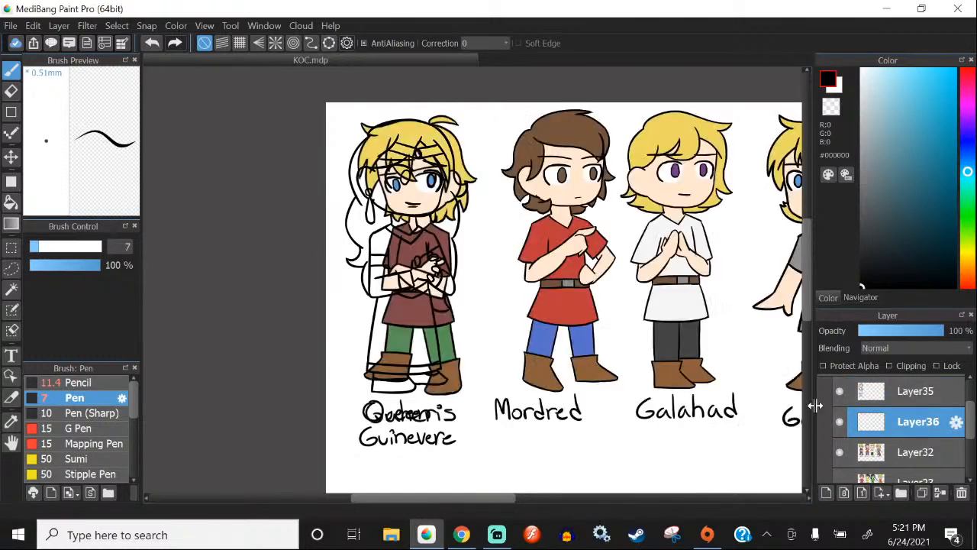
pyautogui.keyDown('alt'); pyautogui.click(563, 186); pyautogui.keyUp('alt')
pyautogui.click(840, 452)
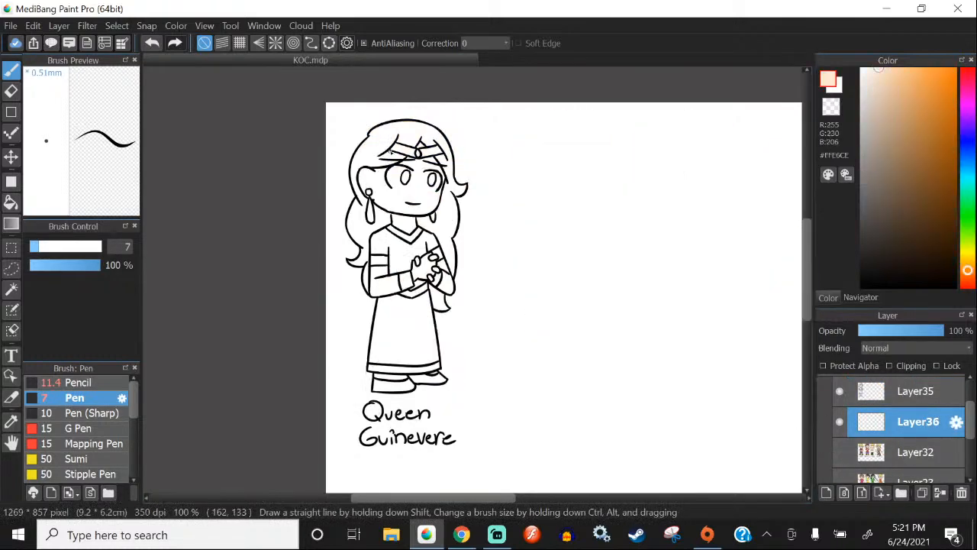
# Step: Paint Guinevere's face, ear and neck in the skin tone with the Watercolor brush at size 50
pyautogui.scroll(3, 247, 153)
pyautogui.scroll(-1, 101, 464)
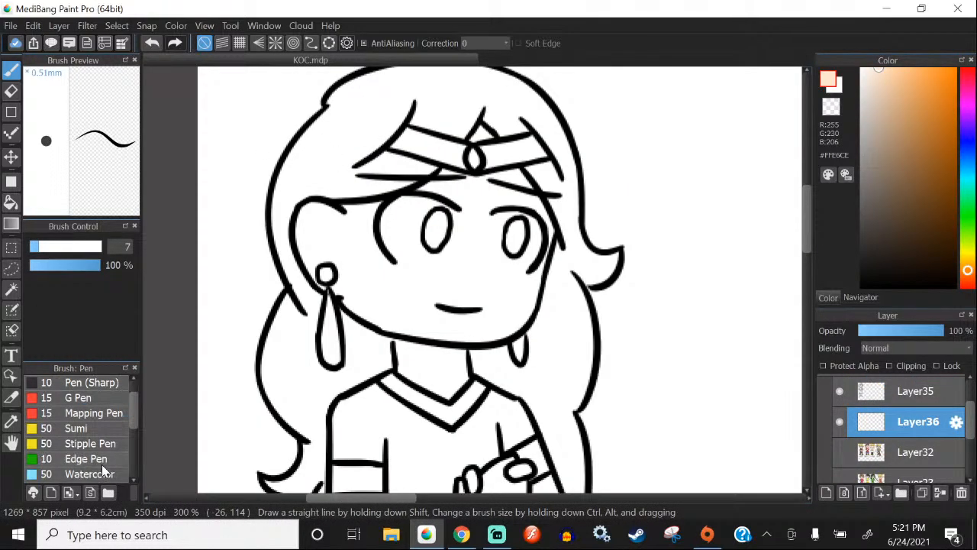
pyautogui.click(102, 469)
pyautogui.scroll(1, 531, 298)
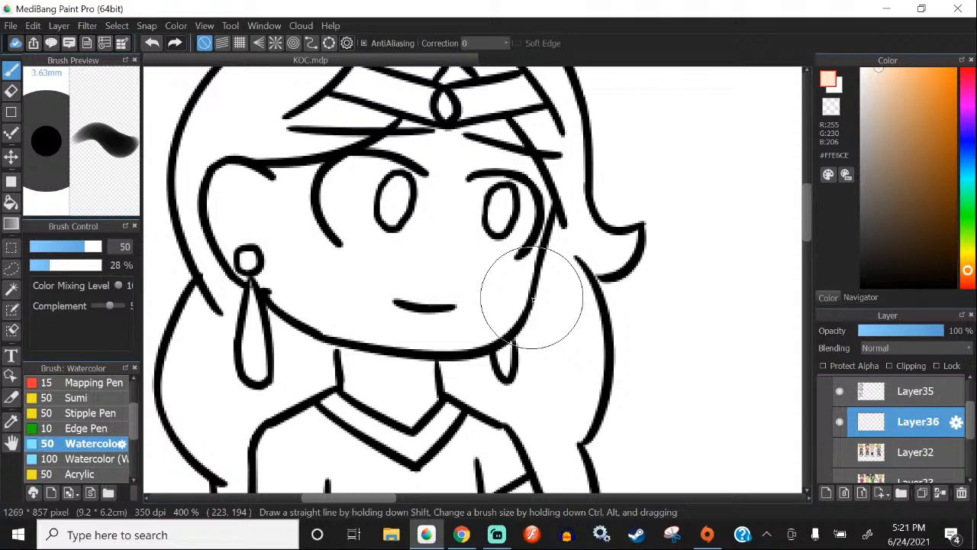
pyautogui.scroll(-2, 532, 298)
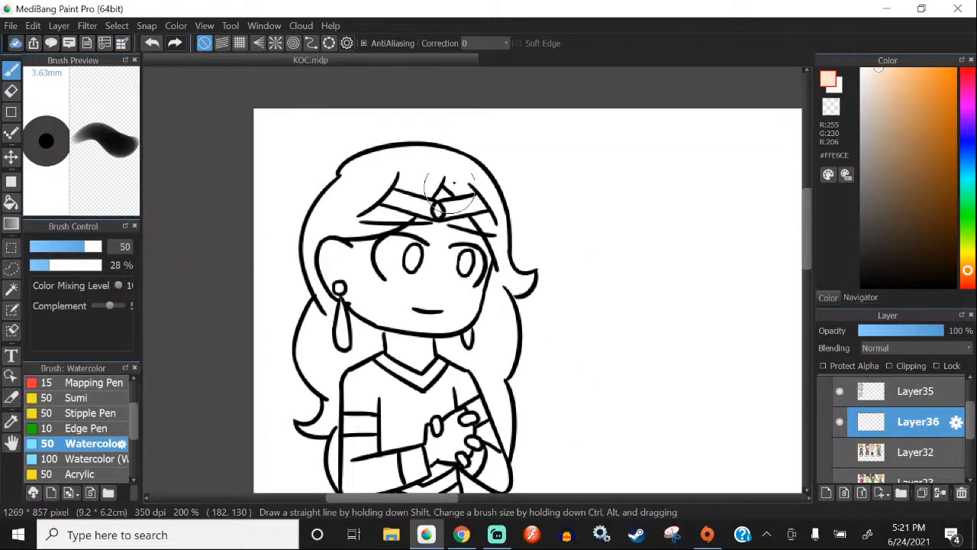
pyautogui.scroll(1, 464, 170)
pyautogui.moveTo(462, 199)
pyautogui.mouseDown()
pyautogui.moveTo(327, 374)
pyautogui.moveTo(368, 347)
pyautogui.moveTo(271, 314)
pyautogui.moveTo(334, 320)
pyautogui.moveTo(445, 211)
pyautogui.mouseUp()
# Step: Paint the clasped hands in the skin tone with the Watercolor brush
pyautogui.scroll(-2, 463, 220)
pyautogui.scroll(3, 428, 359)
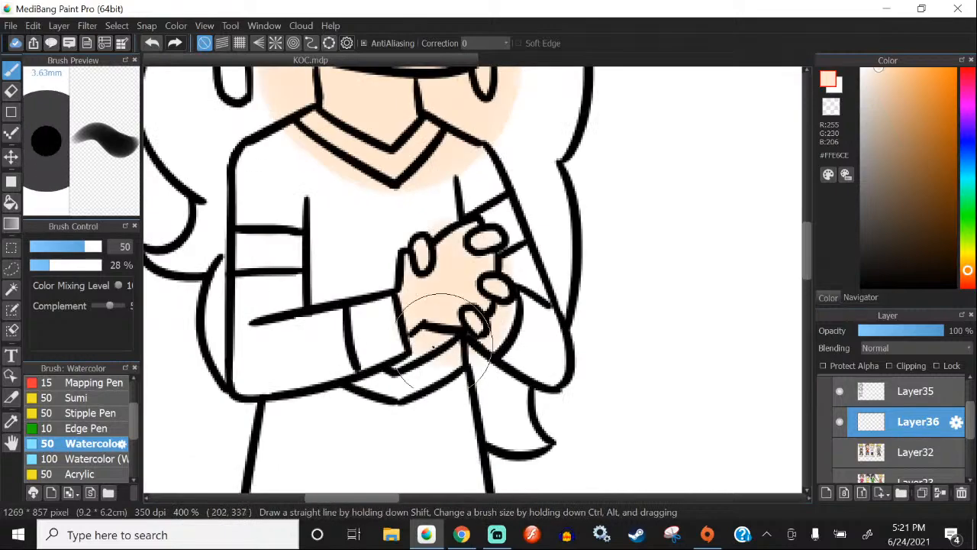
pyautogui.moveTo(420, 305); pyautogui.dragTo(447, 255)
pyautogui.scroll(-3, 427, 260)
pyautogui.scroll(2, 405, 189)
pyautogui.scroll(-1, 406, 188)
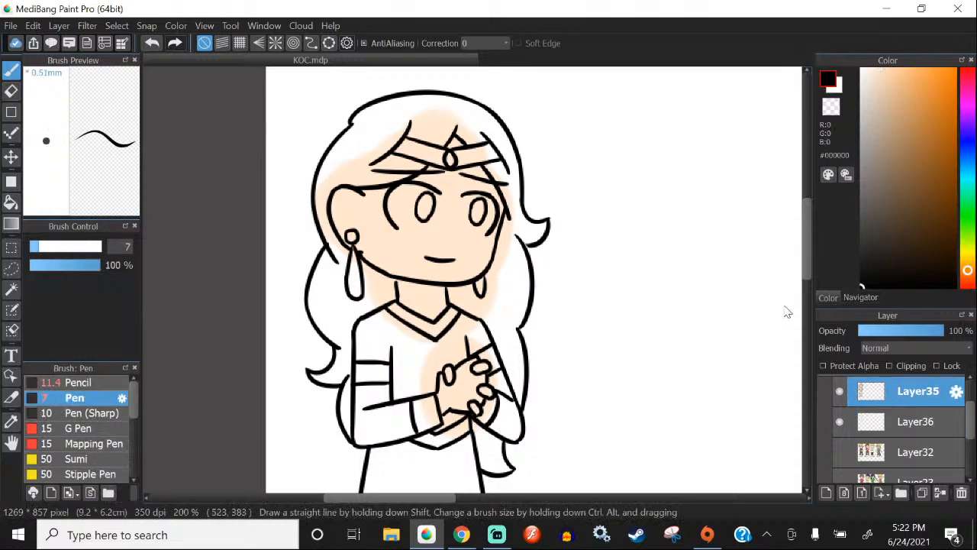
# Step: Examine the line art where the jaw, neck and earrings meet
pyautogui.scroll(5, 404, 305)
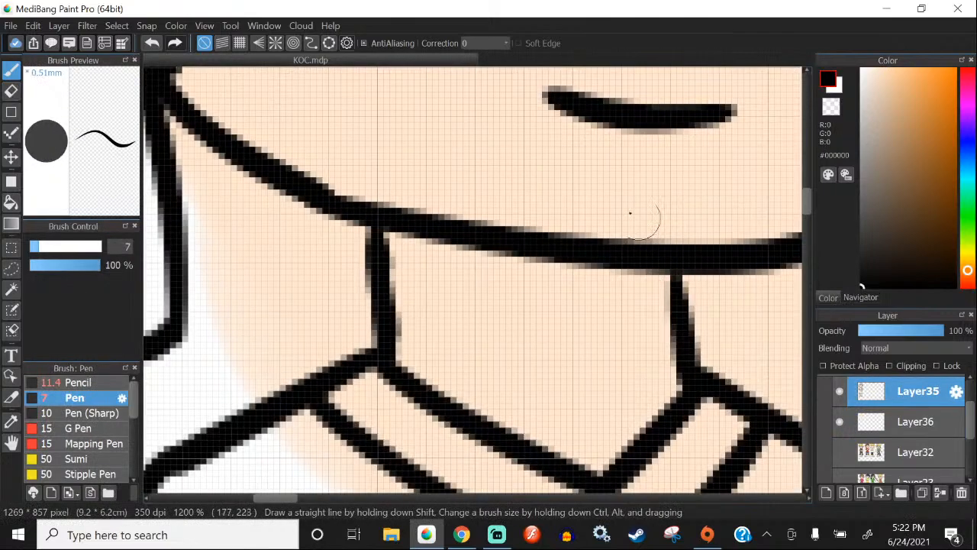
pyautogui.scroll(-8, 418, 236)
pyautogui.scroll(6, 424, 239)
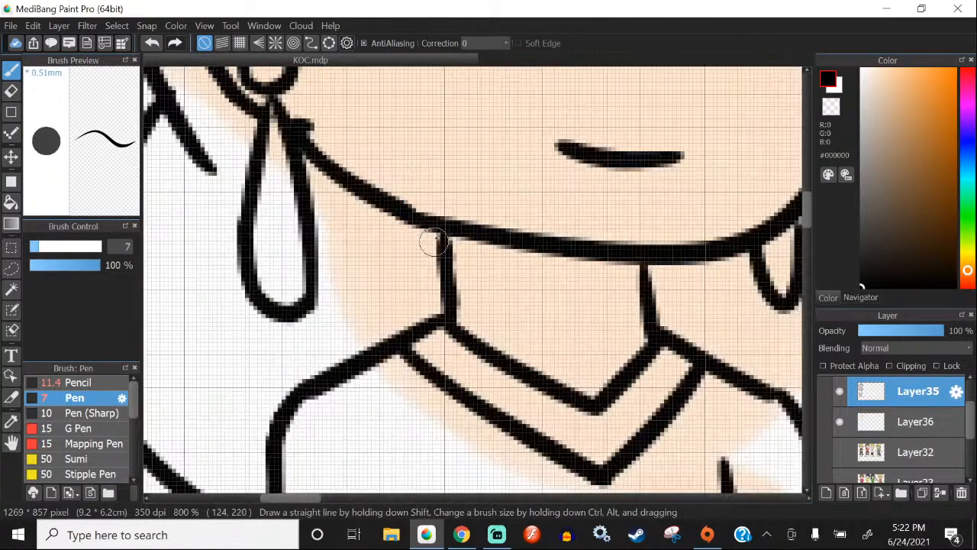
pyautogui.scroll(-3, 428, 239)
pyautogui.scroll(1, 430, 240)
pyautogui.scroll(-3, 428, 238)
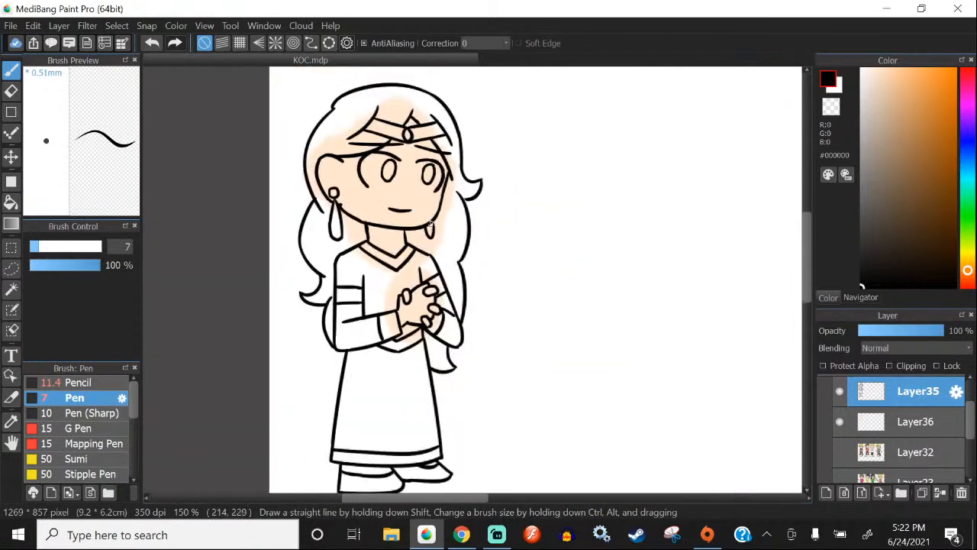
# Step: Resample skin tone #FFE6CC for the Watercolor brush and return to Layer36, undoing the stroke made on the line-art layer
pyautogui.keyDown('alt'); pyautogui.click(389, 194); pyautogui.keyUp('alt')
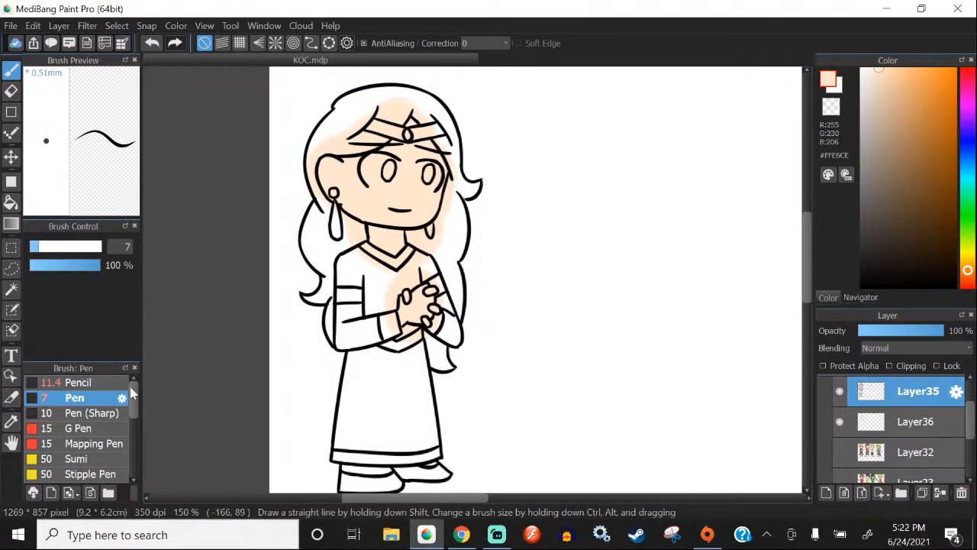
pyautogui.scroll(-3, 106, 443)
pyautogui.click(90, 436)
pyautogui.scroll(1, 400, 303)
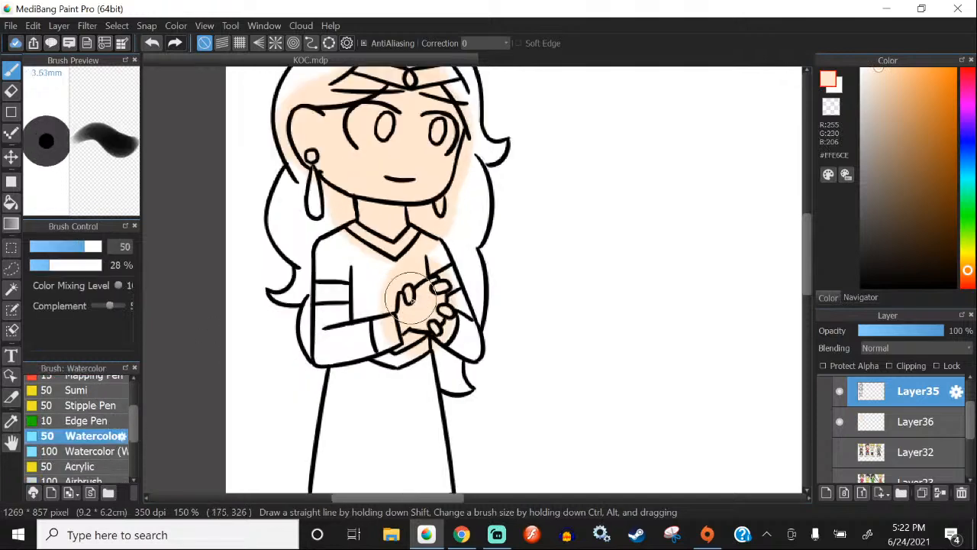
pyautogui.moveTo(405, 296); pyautogui.dragTo(413, 306)
pyautogui.click(152, 44)
pyautogui.click(912, 421)
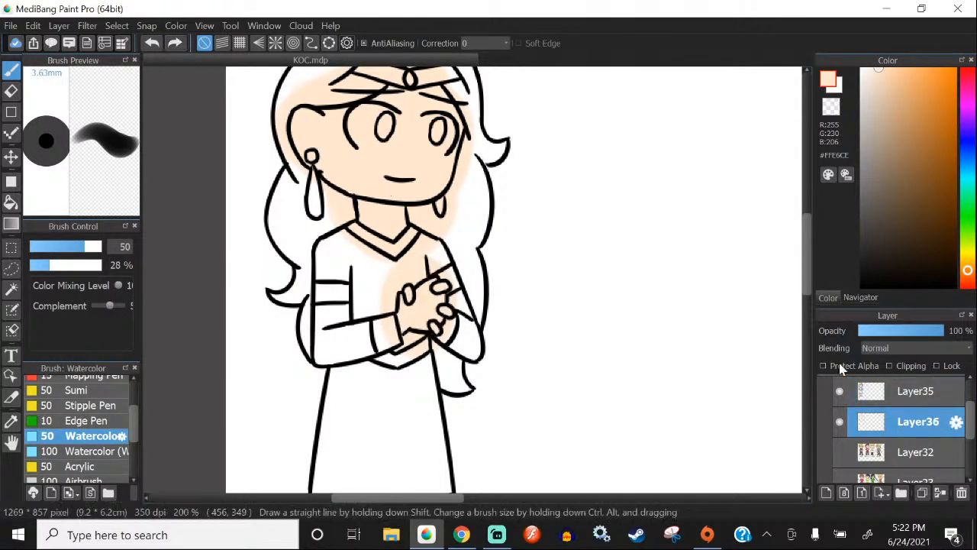
# Step: Paint both feet below the skirt hem in the skin tone, using brush size 18 for the far foot and undoing a stroke
pyautogui.scroll(-3, 405, 313)
pyautogui.scroll(5, 398, 363)
pyautogui.moveTo(382, 275)
pyautogui.mouseDown()
pyautogui.moveTo(403, 240)
pyautogui.moveTo(349, 273)
pyautogui.moveTo(260, 298)
pyautogui.mouseUp()
pyautogui.click(58, 246)
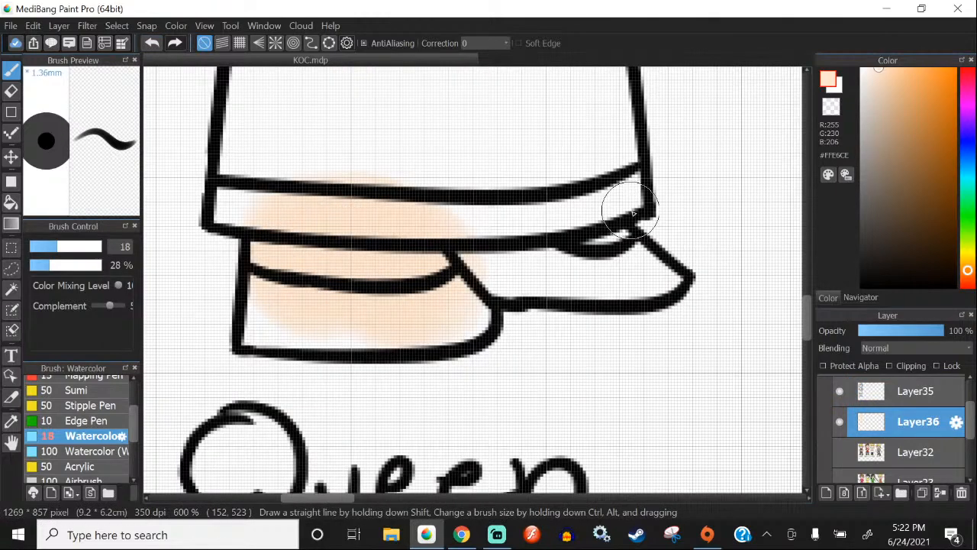
pyautogui.moveTo(615, 218)
pyautogui.mouseDown()
pyautogui.moveTo(382, 91)
pyautogui.moveTo(604, 233)
pyautogui.moveTo(584, 227)
pyautogui.moveTo(638, 244)
pyautogui.moveTo(543, 233)
pyautogui.mouseUp()
pyautogui.click(152, 43)
pyautogui.scroll(-1, 416, 237)
pyautogui.scroll(-3, 387, 304)
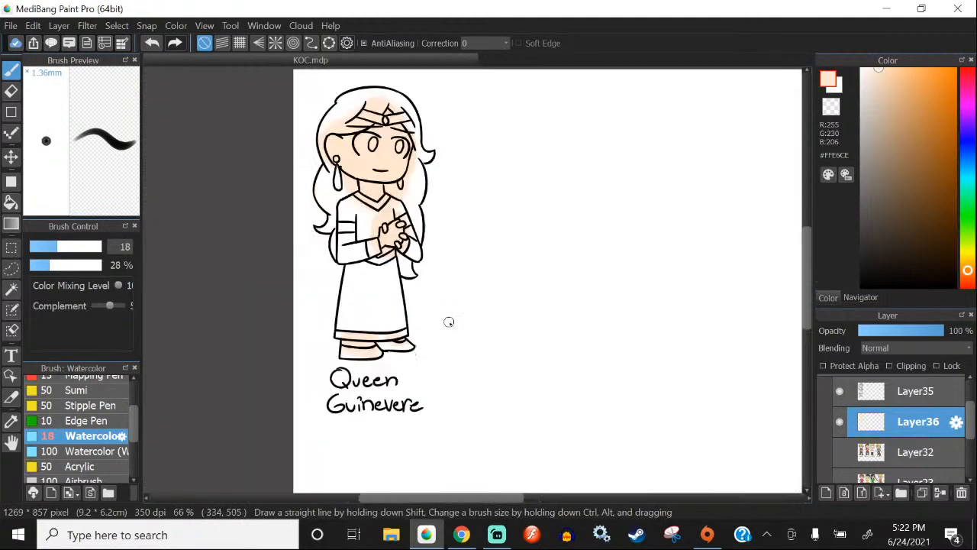
# Step: Extend the skin tone over the chest area between the neckline and the clasped hands with the size 18 Watercolor brush
pyautogui.scroll(1, 447, 323)
pyautogui.click(11, 90)
pyautogui.scroll(2, 344, 339)
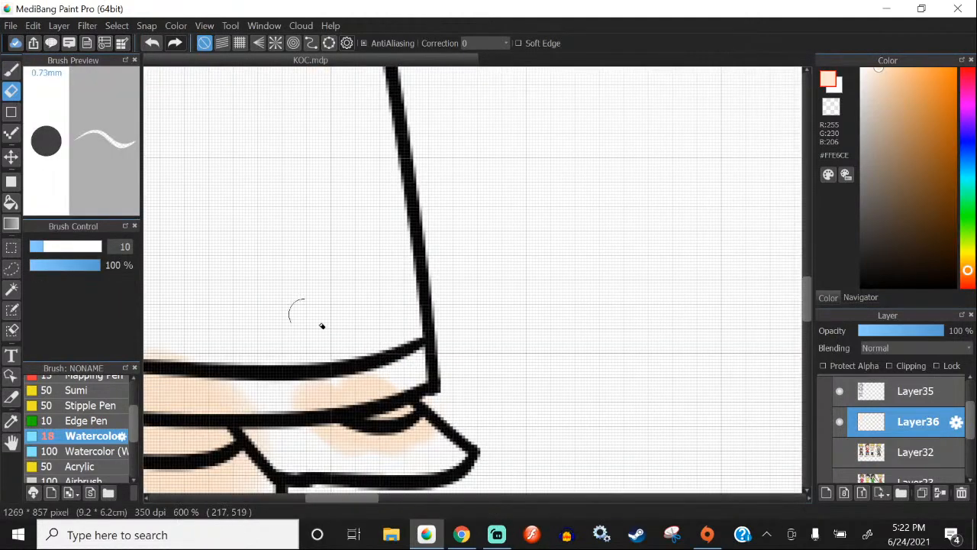
pyautogui.press('b')
pyautogui.scroll(-3, 478, 349)
pyautogui.scroll(3, 419, 256)
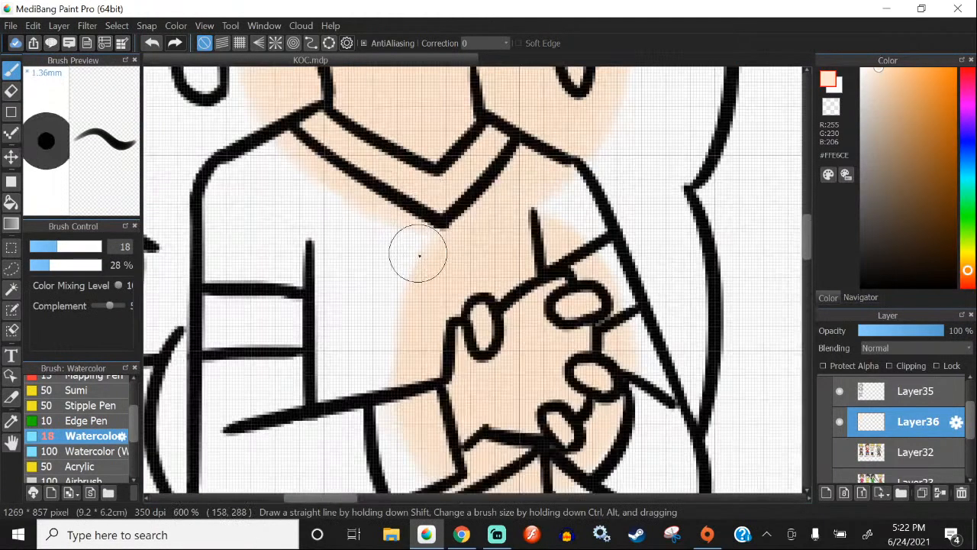
pyautogui.moveTo(419, 256)
pyautogui.mouseDown()
pyautogui.moveTo(452, 329)
pyautogui.moveTo(451, 315)
pyautogui.moveTo(524, 276)
pyautogui.moveTo(489, 359)
pyautogui.mouseUp()
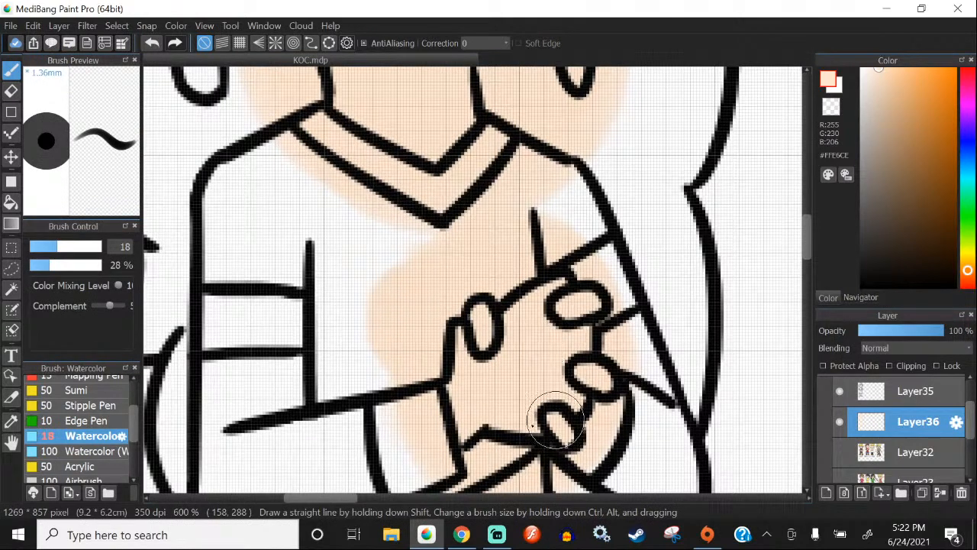
# Step: Add a new layer above the skin layer for the hair and set the brush colour to dark grey #444444
pyautogui.scroll(-3, 533, 422)
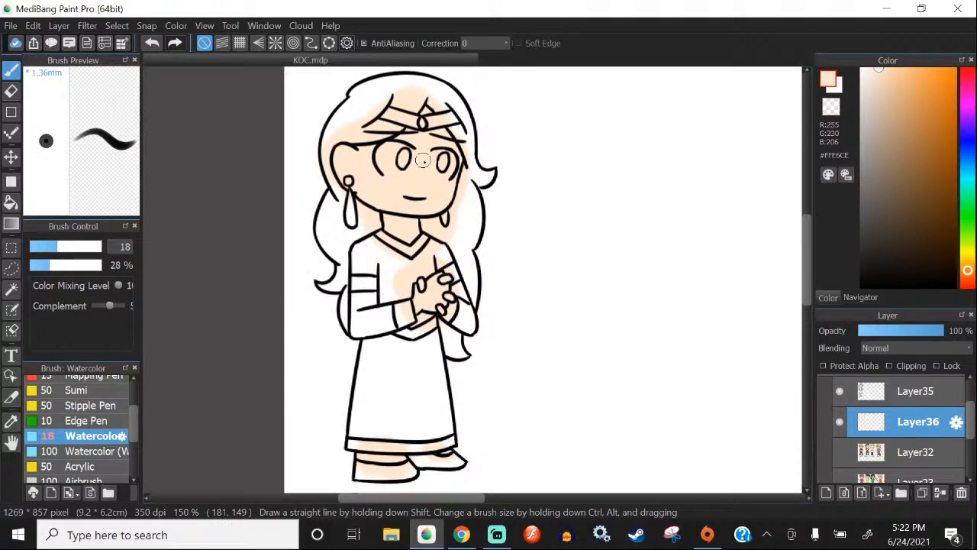
pyautogui.scroll(-1, 442, 236)
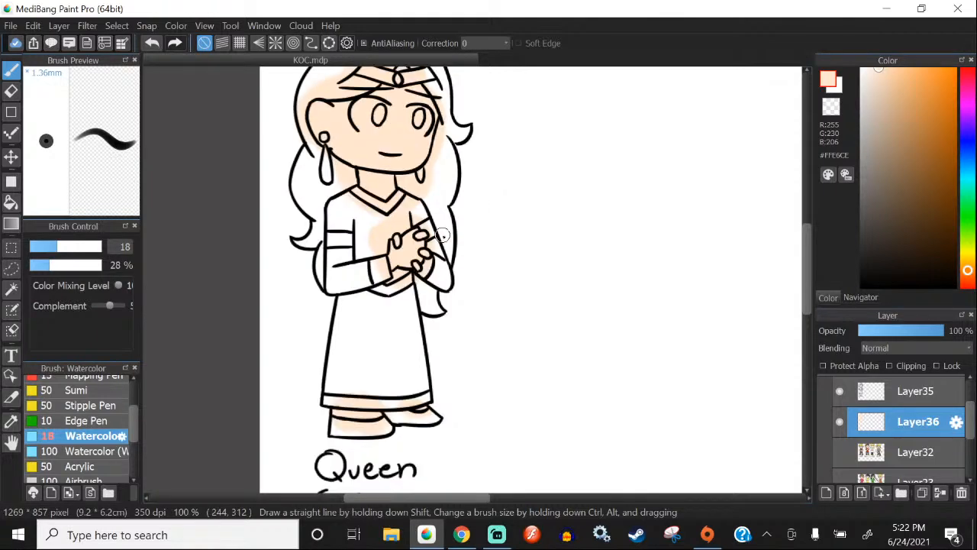
pyautogui.scroll(2, 442, 236)
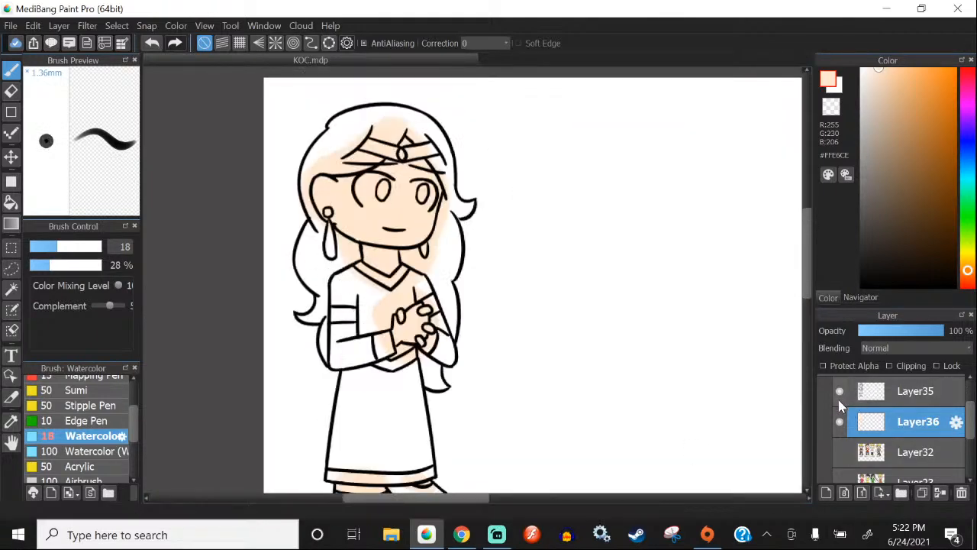
pyautogui.click(826, 493)
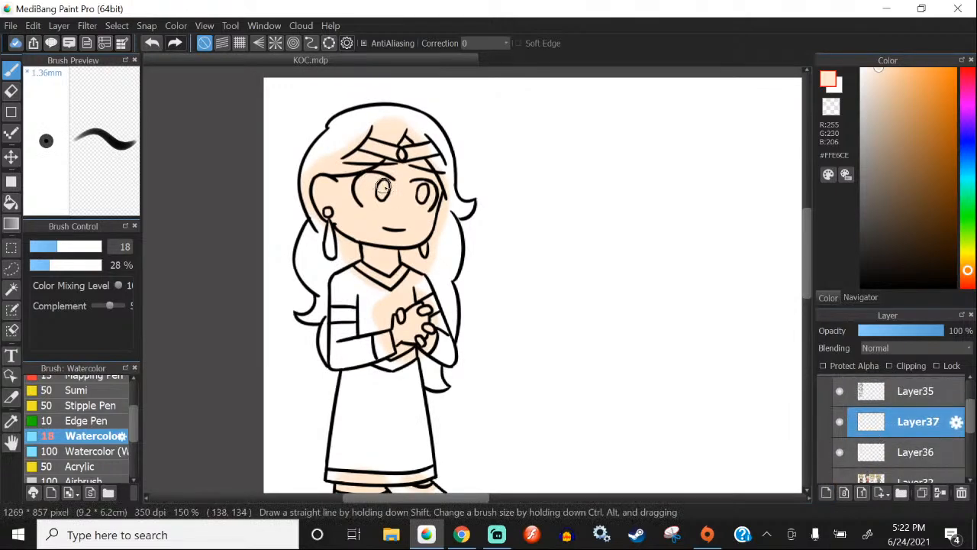
pyautogui.scroll(-5, 848, 428)
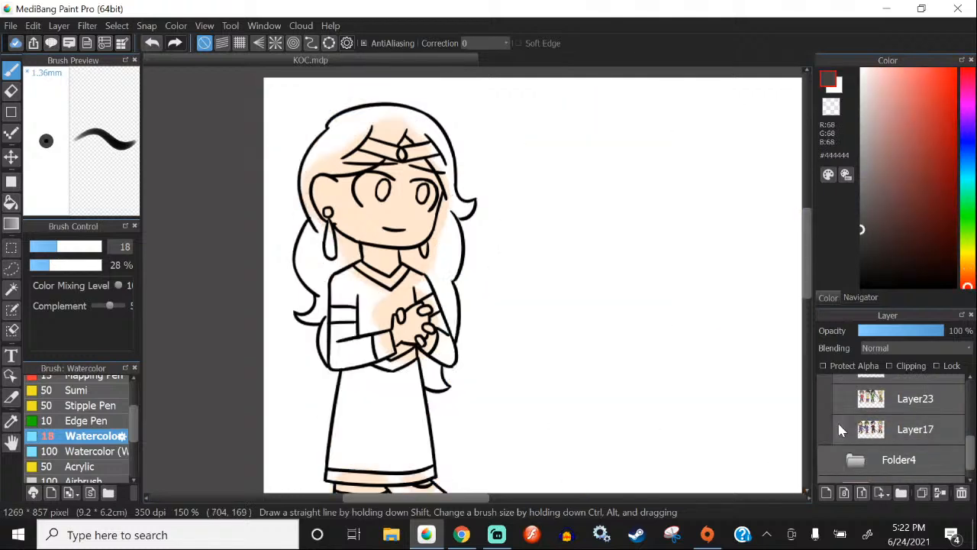
pyautogui.scroll(5, 863, 439)
# Step: Paint the far-side hair dark grey from the crown outline down past the tiara to the cheek
pyautogui.scroll(4, 451, 145)
pyautogui.moveTo(371, 111)
pyautogui.mouseDown()
pyautogui.moveTo(493, 244)
pyautogui.moveTo(549, 363)
pyautogui.mouseUp()
pyautogui.moveTo(507, 289); pyautogui.dragTo(547, 372)
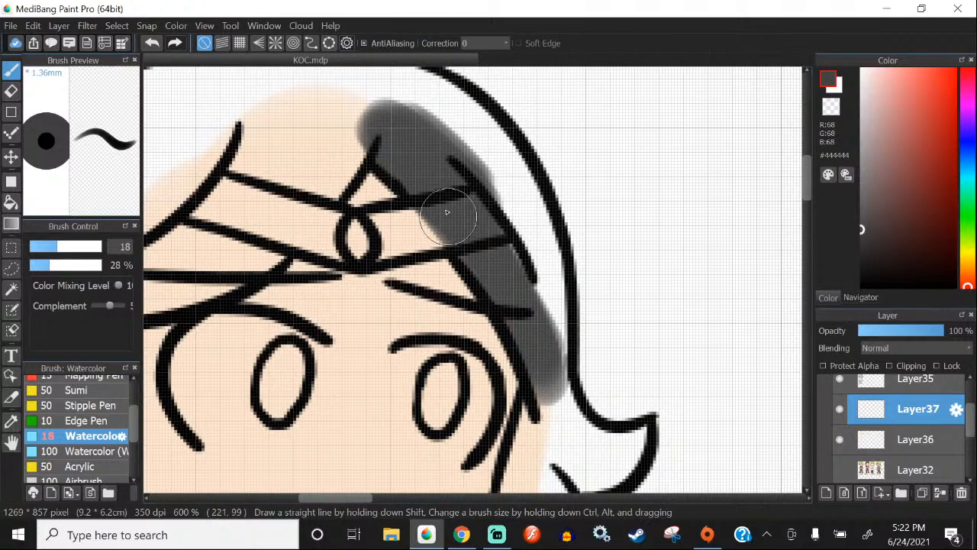
pyautogui.scroll(-1, 443, 202)
pyautogui.scroll(1, 321, 121)
pyautogui.moveTo(371, 164)
pyautogui.mouseDown()
pyautogui.moveTo(324, 146)
pyautogui.moveTo(379, 127)
pyautogui.moveTo(339, 135)
pyautogui.moveTo(432, 186)
pyautogui.moveTo(476, 194)
pyautogui.moveTo(436, 205)
pyautogui.moveTo(538, 332)
pyautogui.mouseUp()
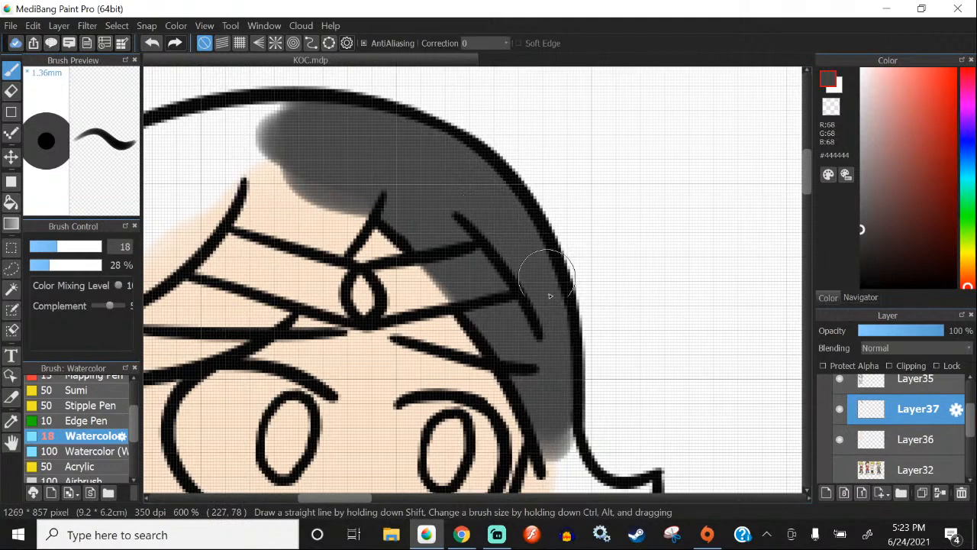
# Step: Paint the fringe above the ear and the ear-side crown dark grey up to the hair outline
pyautogui.scroll(-4, 337, 156)
pyautogui.scroll(4, 413, 182)
pyautogui.moveTo(412, 182)
pyautogui.mouseDown()
pyautogui.moveTo(561, 131)
pyautogui.moveTo(536, 196)
pyautogui.moveTo(336, 324)
pyautogui.moveTo(285, 331)
pyautogui.moveTo(285, 316)
pyautogui.moveTo(282, 345)
pyautogui.moveTo(168, 343)
pyautogui.mouseUp()
pyautogui.scroll(-4, 168, 342)
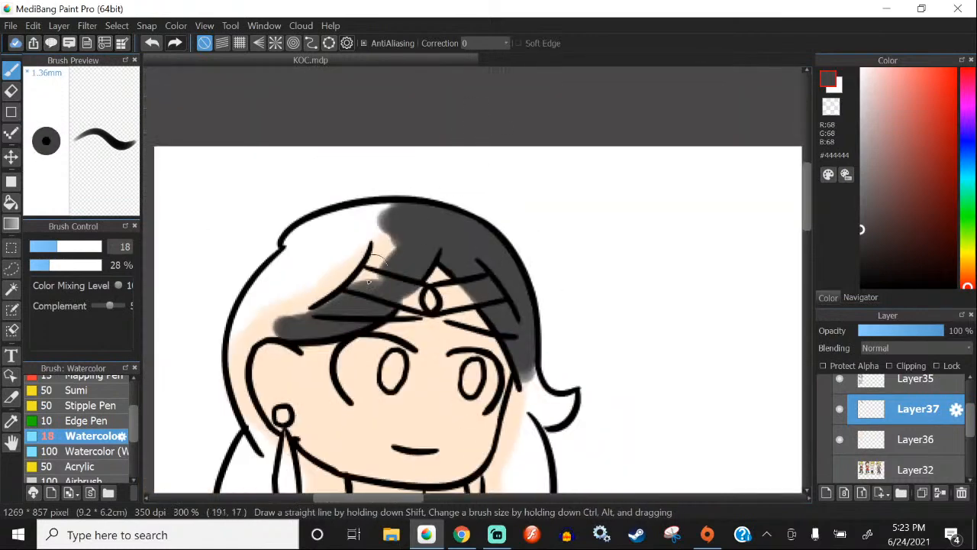
pyautogui.scroll(3, 280, 323)
pyautogui.moveTo(279, 323)
pyautogui.mouseDown()
pyautogui.moveTo(214, 258)
pyautogui.moveTo(277, 182)
pyautogui.moveTo(249, 214)
pyautogui.moveTo(284, 145)
pyautogui.moveTo(389, 104)
pyautogui.mouseUp()
# Step: Fill the unpainted gap in the hair above the ear-side fringe line with dark grey
pyautogui.scroll(-2, 351, 202)
pyautogui.scroll(2, 329, 196)
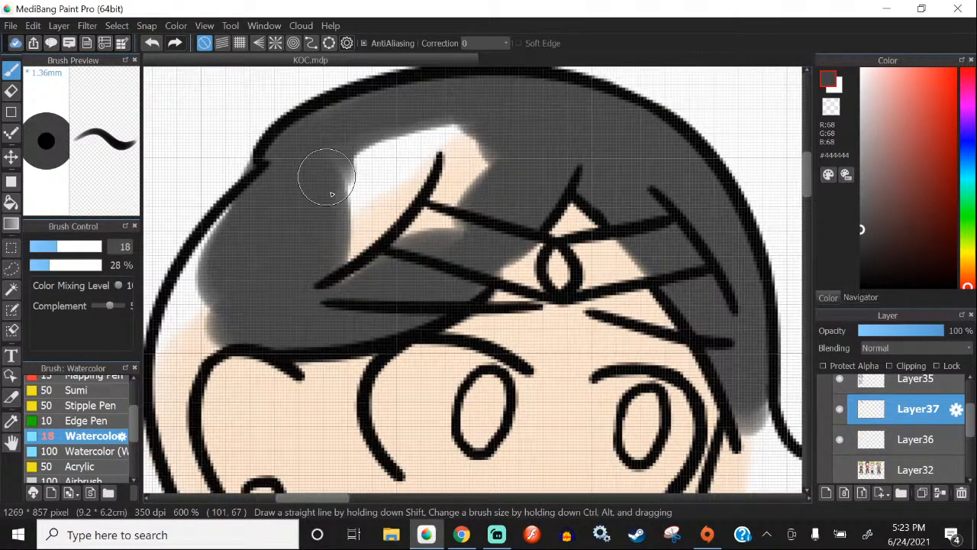
pyautogui.moveTo(331, 194)
pyautogui.mouseDown()
pyautogui.moveTo(433, 162)
pyautogui.moveTo(347, 229)
pyautogui.mouseUp()
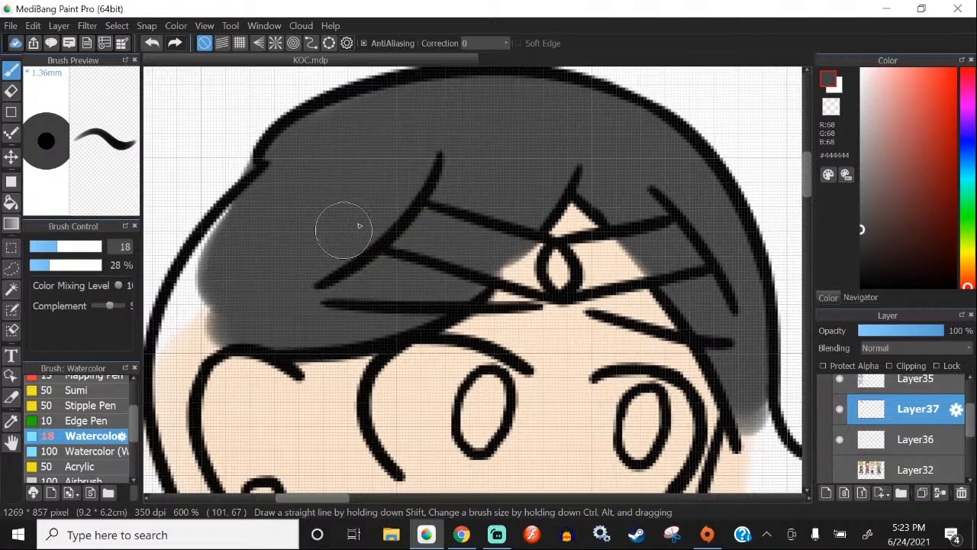
pyautogui.scroll(-2, 336, 198)
pyautogui.scroll(2, 329, 160)
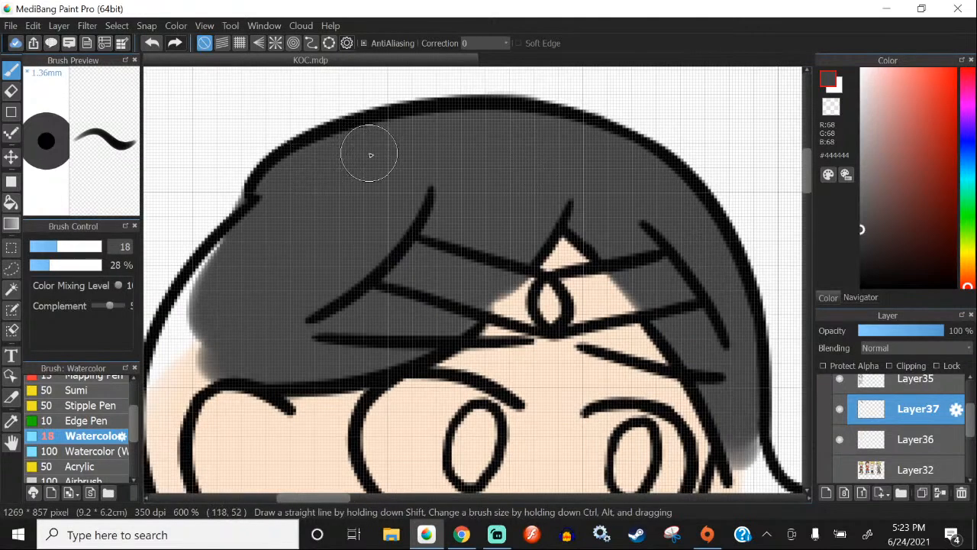
pyautogui.scroll(-4, 375, 157)
pyautogui.scroll(2, 509, 302)
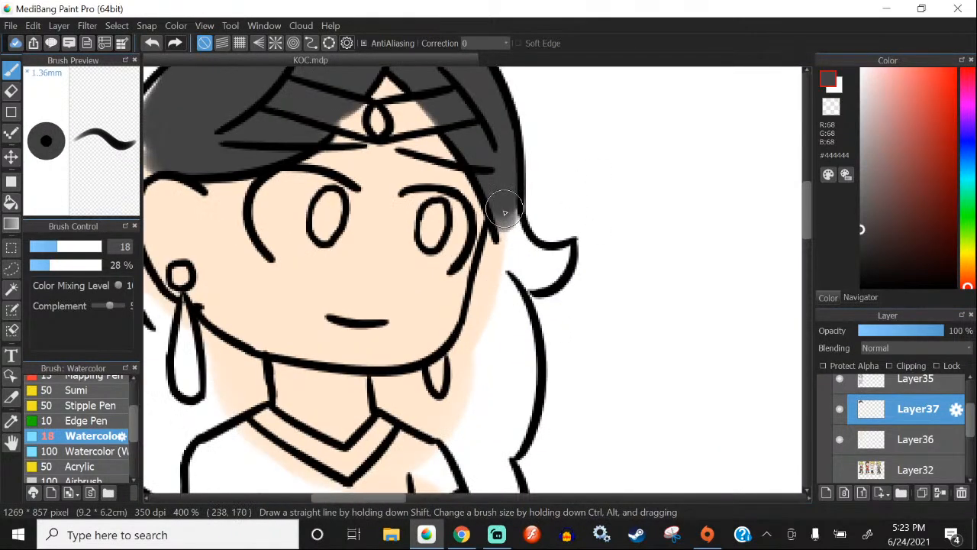
pyautogui.moveTo(506, 214)
pyautogui.mouseDown()
pyautogui.moveTo(480, 339)
pyautogui.moveTo(495, 288)
pyautogui.mouseUp()
pyautogui.click(159, 46)
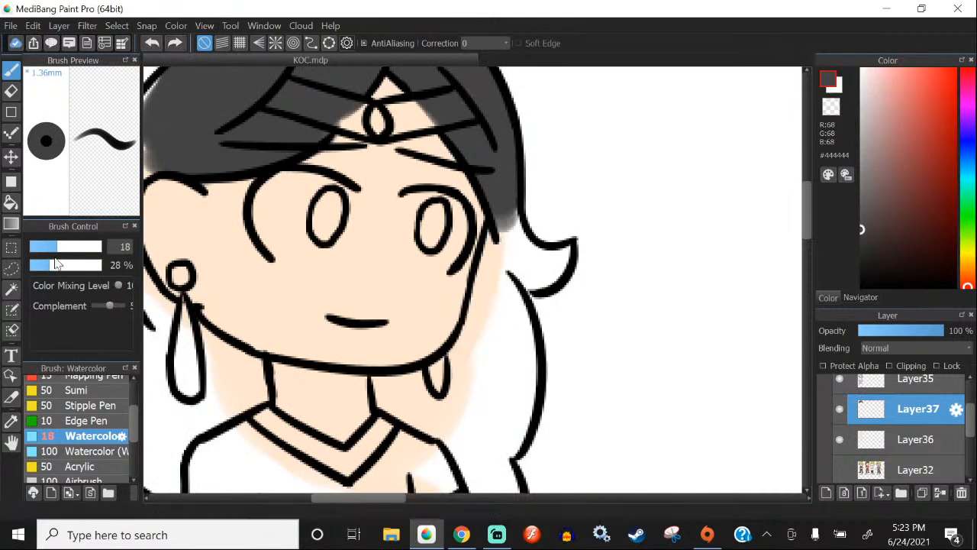
# Step: Set the brush width to 14.3 and paint the far-side hair dark grey beside the cheek and neck down to the shoulder
pyautogui.click(51, 247)
pyautogui.scroll(1, 501, 223)
pyautogui.moveTo(505, 220); pyautogui.dragTo(469, 333)
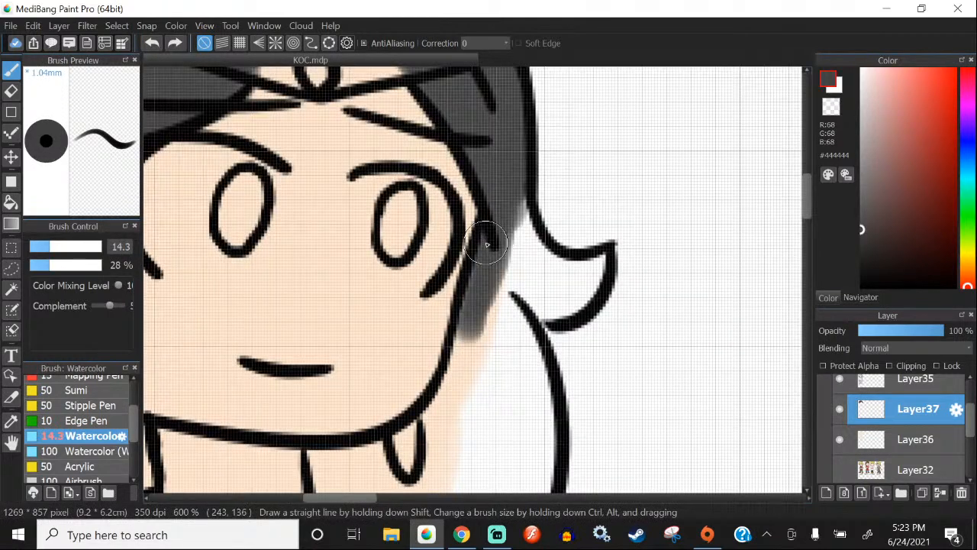
pyautogui.scroll(-2, 486, 243)
pyautogui.scroll(2, 435, 411)
pyautogui.moveTo(527, 152)
pyautogui.mouseDown()
pyautogui.moveTo(489, 249)
pyautogui.moveTo(471, 265)
pyautogui.moveTo(367, 287)
pyautogui.moveTo(376, 310)
pyautogui.moveTo(436, 347)
pyautogui.moveTo(367, 288)
pyautogui.moveTo(393, 312)
pyautogui.moveTo(462, 319)
pyautogui.moveTo(484, 284)
pyautogui.moveTo(560, 227)
pyautogui.moveTo(580, 191)
pyautogui.moveTo(557, 313)
pyautogui.moveTo(578, 294)
pyautogui.moveTo(530, 332)
pyautogui.moveTo(486, 290)
pyautogui.mouseUp()
pyautogui.scroll(-4, 585, 143)
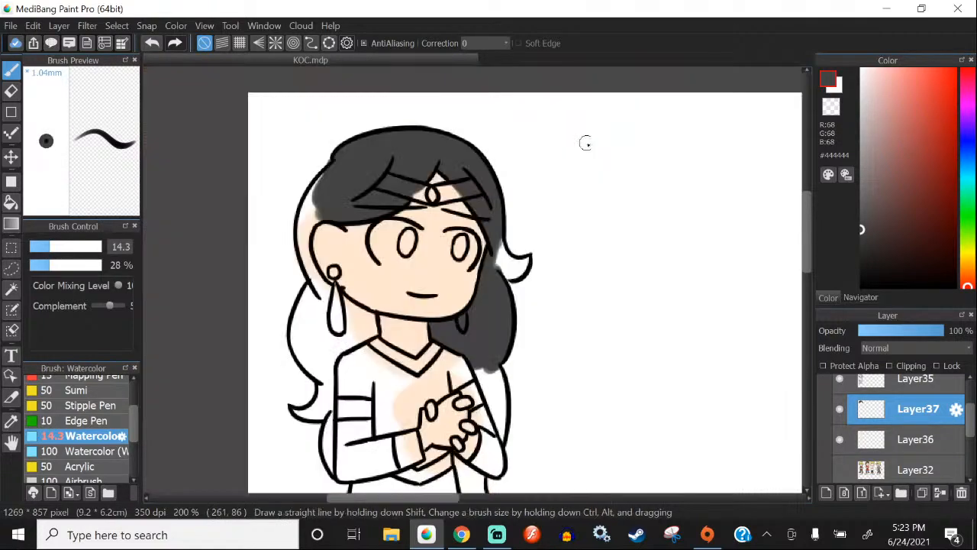
# Step: Fill the outward-flipped curl of the far-side hair beside the eye with dark grey
pyautogui.scroll(4, 504, 263)
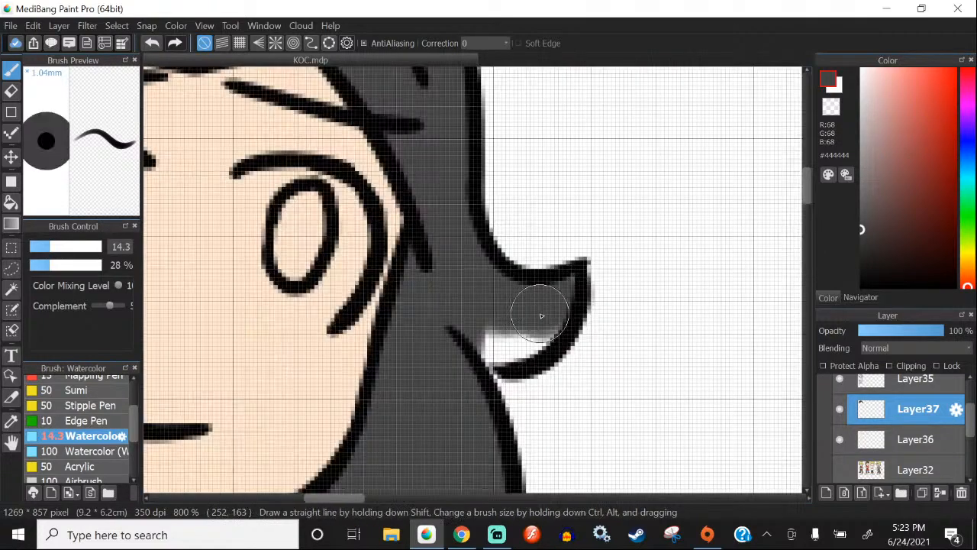
pyautogui.moveTo(530, 310); pyautogui.dragTo(489, 359)
pyautogui.scroll(-4, 489, 359)
# Step: Paint the far-side hair dark grey along the sleeve down to the elbow and erase the overspill outside its outline
pyautogui.scroll(4, 473, 364)
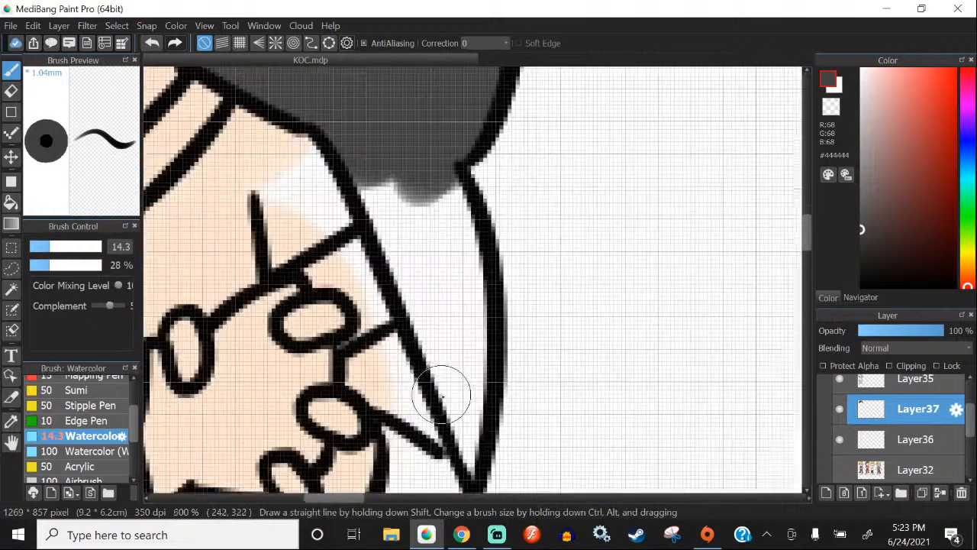
pyautogui.moveTo(439, 168)
pyautogui.mouseDown()
pyautogui.moveTo(479, 432)
pyautogui.moveTo(466, 483)
pyautogui.moveTo(356, 183)
pyautogui.moveTo(449, 382)
pyautogui.mouseUp()
pyautogui.moveTo(436, 170)
pyautogui.mouseDown()
pyautogui.moveTo(429, 301)
pyautogui.moveTo(439, 447)
pyautogui.mouseUp()
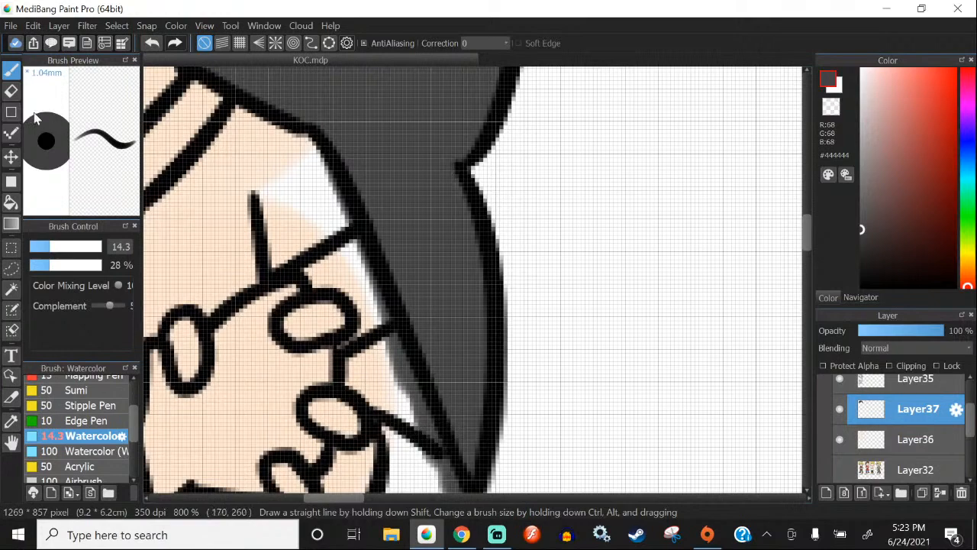
pyautogui.click(11, 91)
pyautogui.scroll(-1, 475, 227)
pyautogui.moveTo(507, 338); pyautogui.dragTo(490, 403)
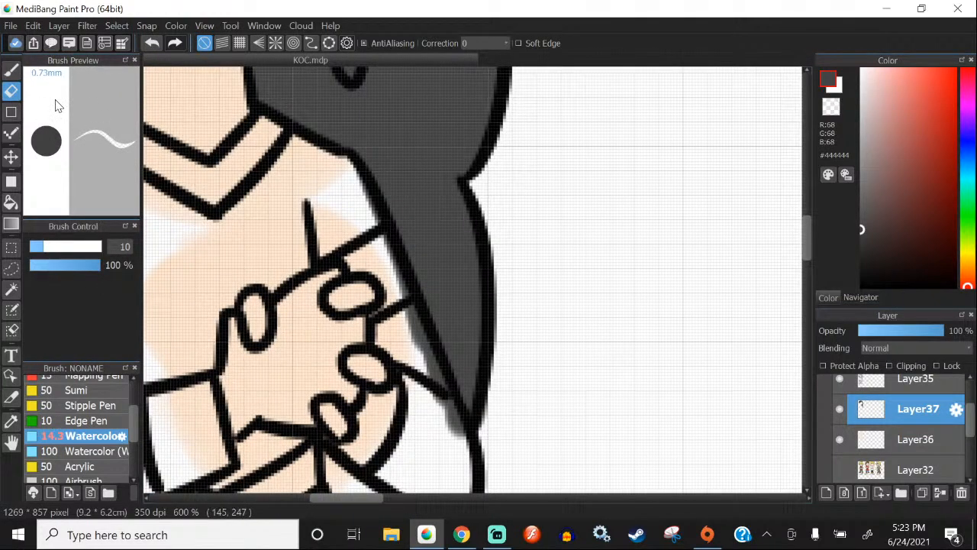
# Step: Paint the hair tip below the clasped hands and the strip of hair behind the near-side sleeve dark grey
pyautogui.moveTo(408, 278)
pyautogui.mouseDown()
pyautogui.moveTo(375, 382)
pyautogui.moveTo(328, 304)
pyautogui.moveTo(311, 243)
pyautogui.moveTo(361, 427)
pyautogui.moveTo(359, 406)
pyautogui.moveTo(454, 434)
pyautogui.moveTo(421, 400)
pyautogui.moveTo(382, 401)
pyautogui.moveTo(432, 430)
pyautogui.moveTo(395, 318)
pyautogui.mouseUp()
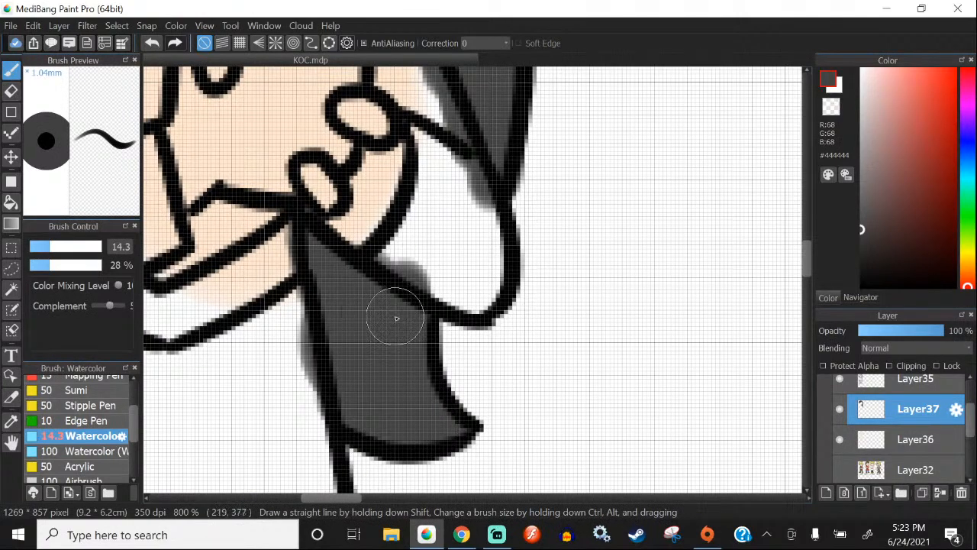
pyautogui.scroll(-5, 458, 311)
pyautogui.scroll(4, 401, 317)
pyautogui.moveTo(418, 351)
pyautogui.mouseDown()
pyautogui.moveTo(397, 343)
pyautogui.moveTo(408, 195)
pyautogui.moveTo(435, 336)
pyautogui.mouseUp()
pyautogui.press('e')
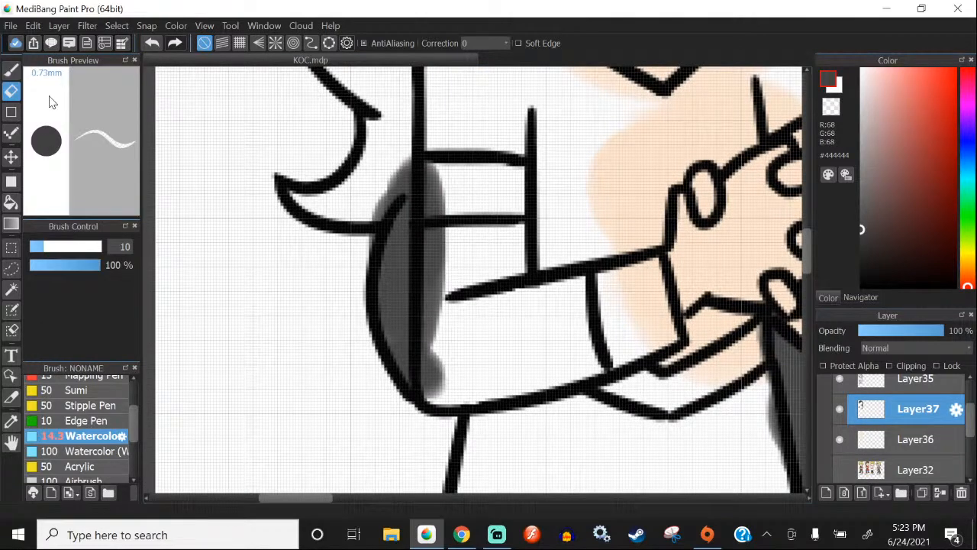
# Step: Paint the curled hair tip beside the near-side upper arm dark grey out to its point
pyautogui.click(11, 71)
pyautogui.scroll(1, 410, 230)
pyautogui.moveTo(333, 261)
pyautogui.mouseDown()
pyautogui.moveTo(398, 262)
pyautogui.moveTo(280, 275)
pyautogui.moveTo(370, 168)
pyautogui.moveTo(364, 284)
pyautogui.mouseUp()
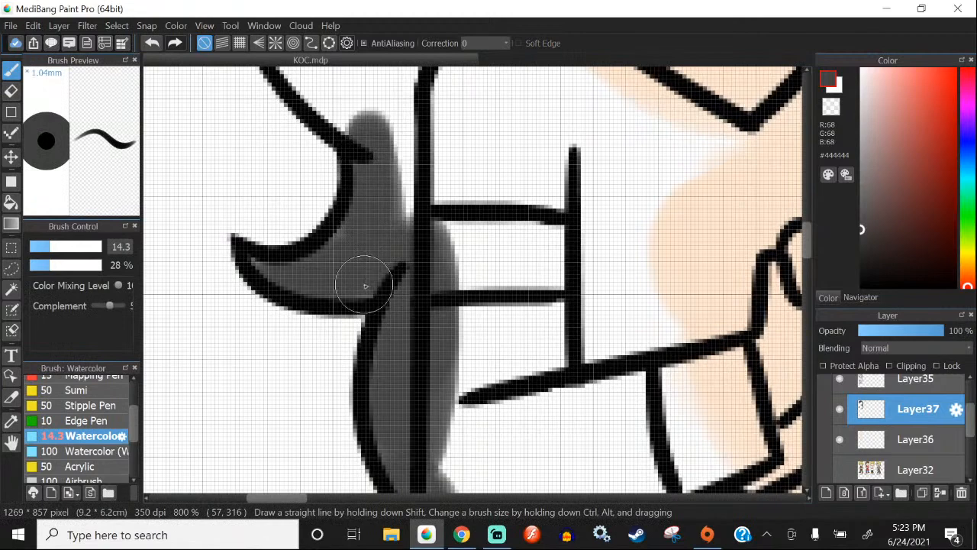
pyautogui.moveTo(267, 274); pyautogui.dragTo(267, 265)
pyautogui.scroll(-3, 356, 291)
pyautogui.scroll(2, 369, 134)
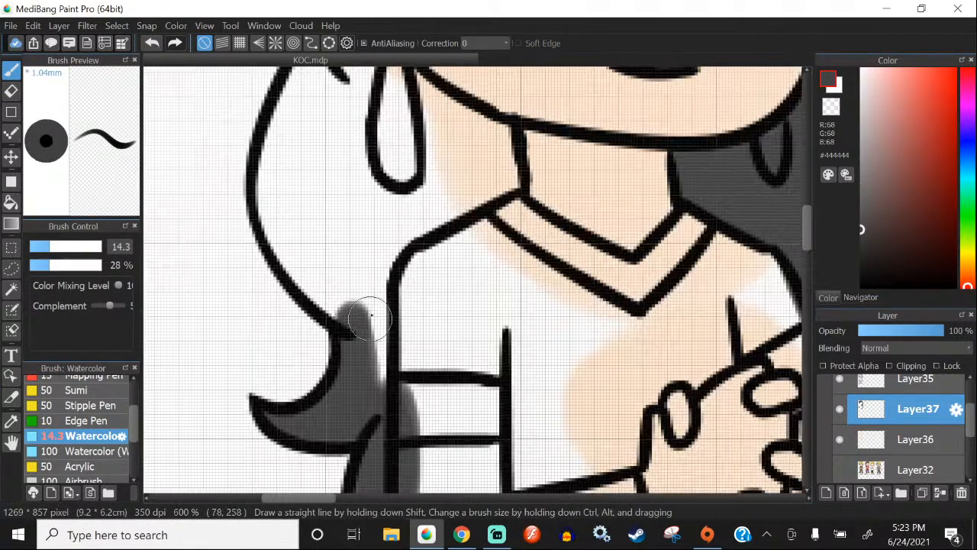
# Step: Paint the near-side hair dark grey from the curled tip up over the shoulder to the earring, jaw and neck
pyautogui.moveTo(370, 310)
pyautogui.mouseDown()
pyautogui.moveTo(365, 239)
pyautogui.moveTo(387, 305)
pyautogui.moveTo(396, 180)
pyautogui.moveTo(447, 199)
pyautogui.mouseUp()
pyautogui.scroll(-2, 454, 252)
pyautogui.scroll(1, 435, 175)
pyautogui.scroll(2, 409, 158)
pyautogui.moveTo(410, 158)
pyautogui.mouseDown()
pyautogui.moveTo(509, 235)
pyautogui.moveTo(487, 219)
pyautogui.moveTo(517, 305)
pyautogui.moveTo(501, 245)
pyautogui.moveTo(525, 243)
pyautogui.mouseUp()
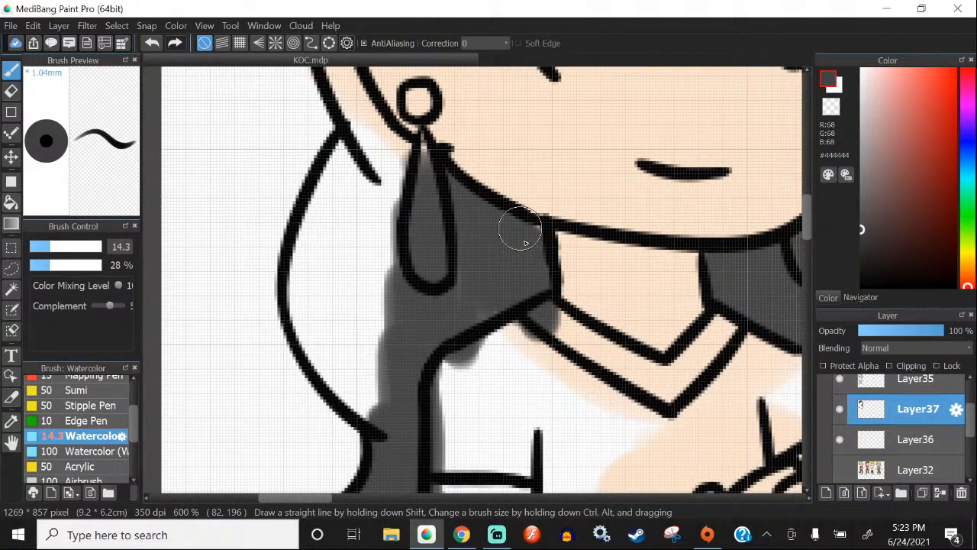
pyautogui.scroll(-3, 521, 243)
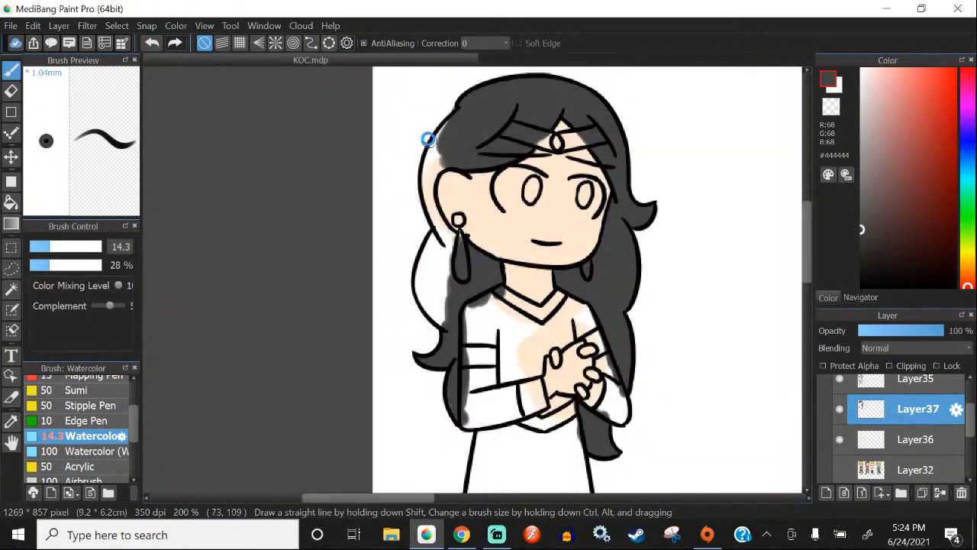
# Step: Paint the hair behind the near-side ear dark grey from the crown down to the earring
pyautogui.scroll(3, 427, 138)
pyautogui.moveTo(500, 89); pyautogui.dragTo(426, 235)
pyautogui.moveTo(439, 148)
pyautogui.mouseDown()
pyautogui.moveTo(433, 249)
pyautogui.moveTo(429, 208)
pyautogui.moveTo(468, 134)
pyautogui.moveTo(420, 262)
pyautogui.moveTo(441, 375)
pyautogui.moveTo(487, 436)
pyautogui.moveTo(463, 430)
pyautogui.moveTo(511, 445)
pyautogui.moveTo(437, 358)
pyautogui.moveTo(425, 305)
pyautogui.moveTo(426, 280)
pyautogui.moveTo(476, 211)
pyautogui.moveTo(455, 240)
pyautogui.moveTo(463, 228)
pyautogui.moveTo(441, 234)
pyautogui.moveTo(438, 313)
pyautogui.moveTo(441, 216)
pyautogui.moveTo(469, 212)
pyautogui.mouseUp()
pyautogui.scroll(-5, 433, 217)
# Step: Fill the rounded outer lock beside the near-side earring with dark grey up to the hair outline
pyautogui.scroll(4, 438, 252)
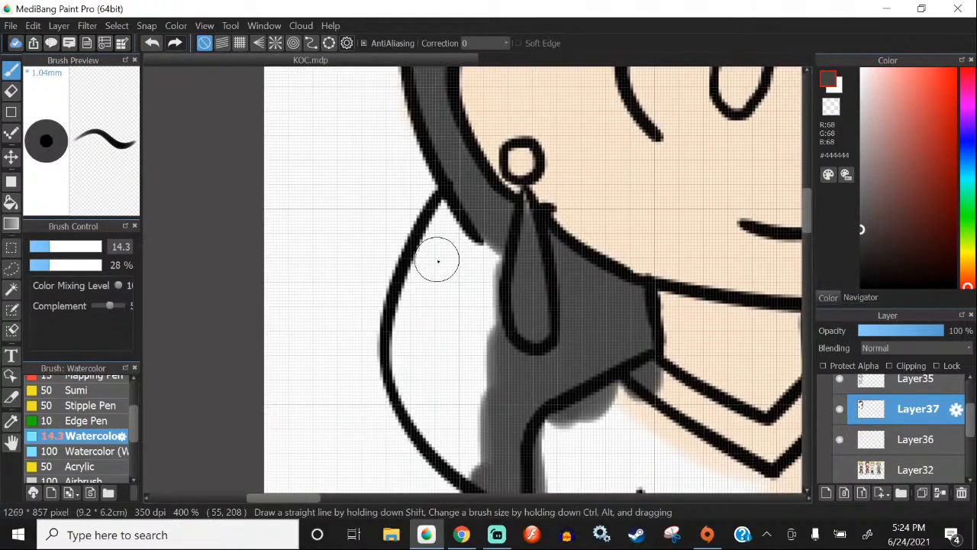
pyautogui.scroll(2, 438, 261)
pyautogui.moveTo(428, 397)
pyautogui.mouseDown()
pyautogui.moveTo(436, 344)
pyautogui.moveTo(506, 406)
pyautogui.moveTo(436, 201)
pyautogui.moveTo(500, 104)
pyautogui.mouseUp()
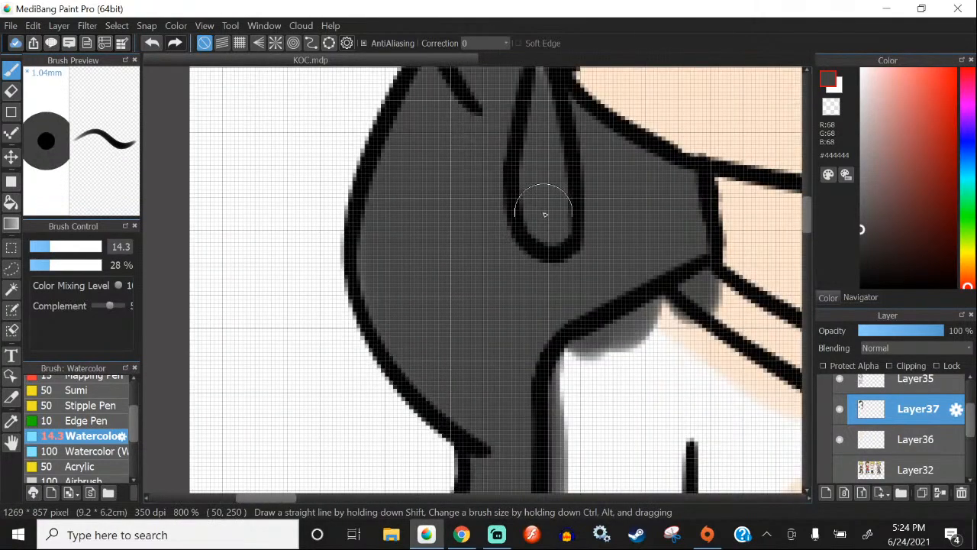
pyautogui.scroll(-4, 545, 211)
pyautogui.scroll(3, 425, 208)
pyautogui.scroll(-4, 425, 207)
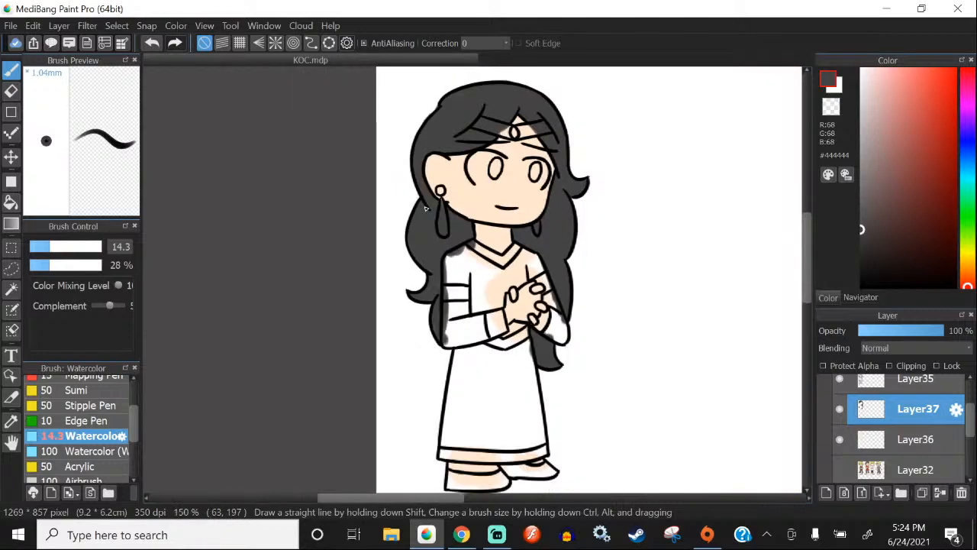
pyautogui.scroll(-1, 506, 229)
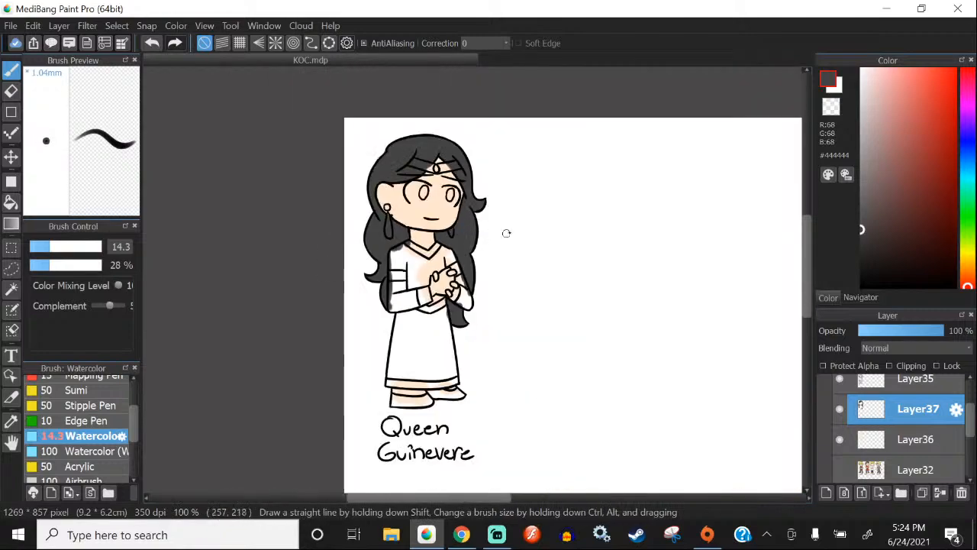
# Step: Add a new layer for the eye whites between the skin layer and the hair layer
pyautogui.scroll(1, 452, 225)
pyautogui.scroll(1, 330, 319)
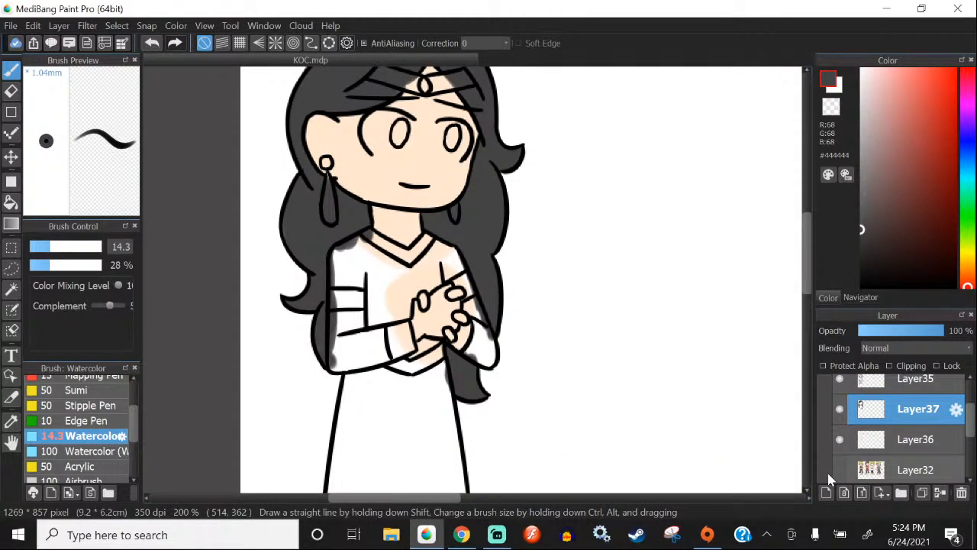
pyautogui.click(826, 492)
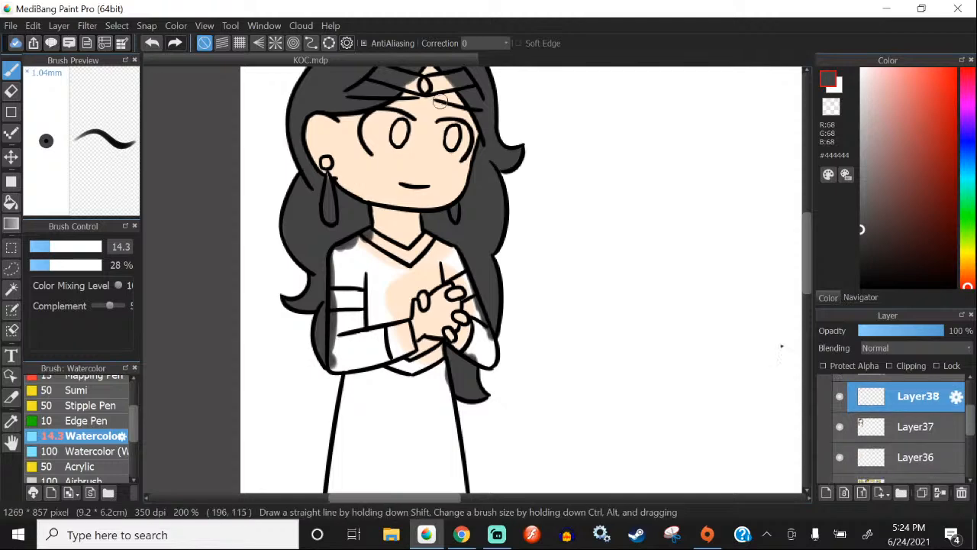
pyautogui.click(961, 493)
pyautogui.click(909, 421)
pyautogui.click(826, 493)
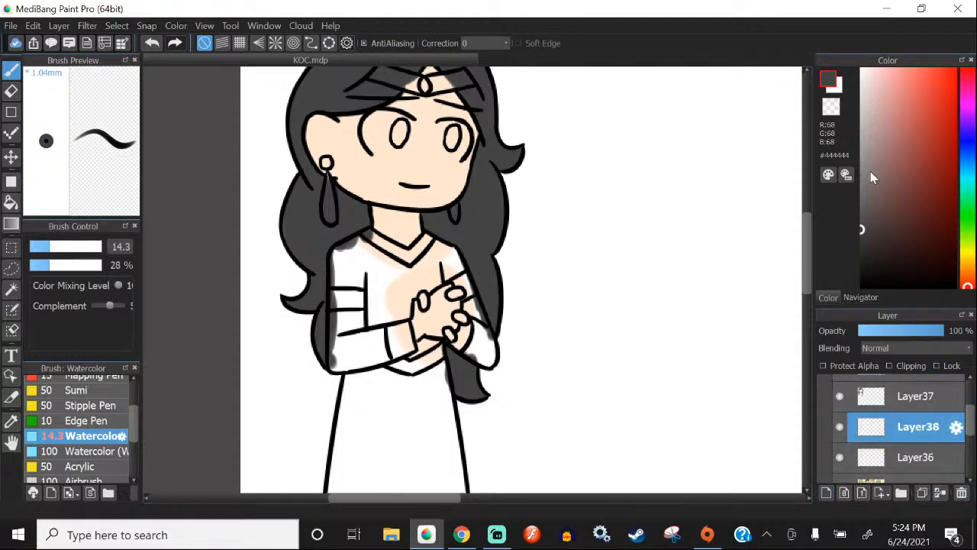
# Step: Set the brush colour to white #FFFFFF and the brush width to 5.7
pyautogui.click(863, 71)
pyautogui.scroll(4, 449, 123)
pyautogui.moveTo(80, 244); pyautogui.dragTo(47, 250)
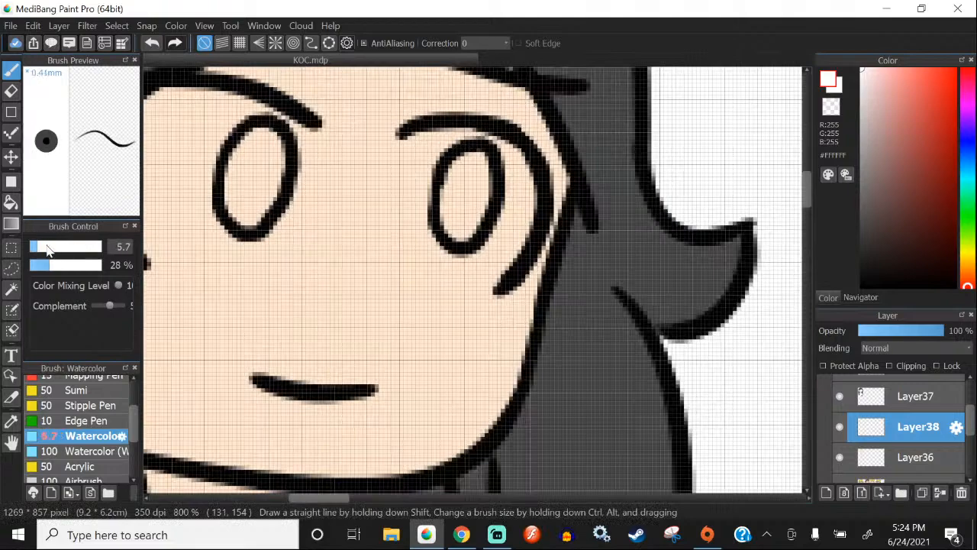
pyautogui.scroll(1, 417, 148)
pyautogui.moveTo(398, 141); pyautogui.dragTo(476, 362)
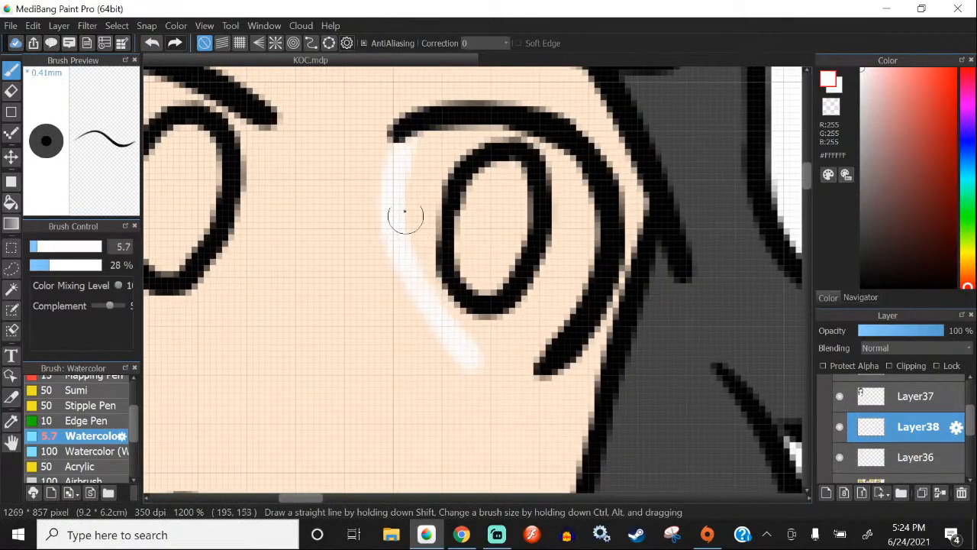
pyautogui.click(152, 42)
# Step: Paint the far-side eye white around its iris, with a rounded inner edge below the upper lash line
pyautogui.scroll(-1, 399, 152)
pyautogui.moveTo(413, 150)
pyautogui.mouseDown()
pyautogui.moveTo(407, 255)
pyautogui.moveTo(476, 296)
pyautogui.moveTo(501, 295)
pyautogui.mouseUp()
pyautogui.moveTo(528, 203); pyautogui.dragTo(506, 271)
pyautogui.moveTo(531, 185); pyautogui.dragTo(524, 162)
pyautogui.moveTo(515, 234)
pyautogui.mouseDown()
pyautogui.moveTo(533, 185)
pyautogui.moveTo(499, 173)
pyautogui.moveTo(482, 279)
pyautogui.moveTo(470, 123)
pyautogui.moveTo(468, 248)
pyautogui.moveTo(489, 250)
pyautogui.moveTo(435, 254)
pyautogui.moveTo(469, 270)
pyautogui.moveTo(436, 178)
pyautogui.moveTo(435, 208)
pyautogui.moveTo(450, 148)
pyautogui.moveTo(448, 161)
pyautogui.moveTo(477, 138)
pyautogui.moveTo(426, 158)
pyautogui.moveTo(434, 250)
pyautogui.mouseUp()
pyautogui.scroll(-4, 506, 220)
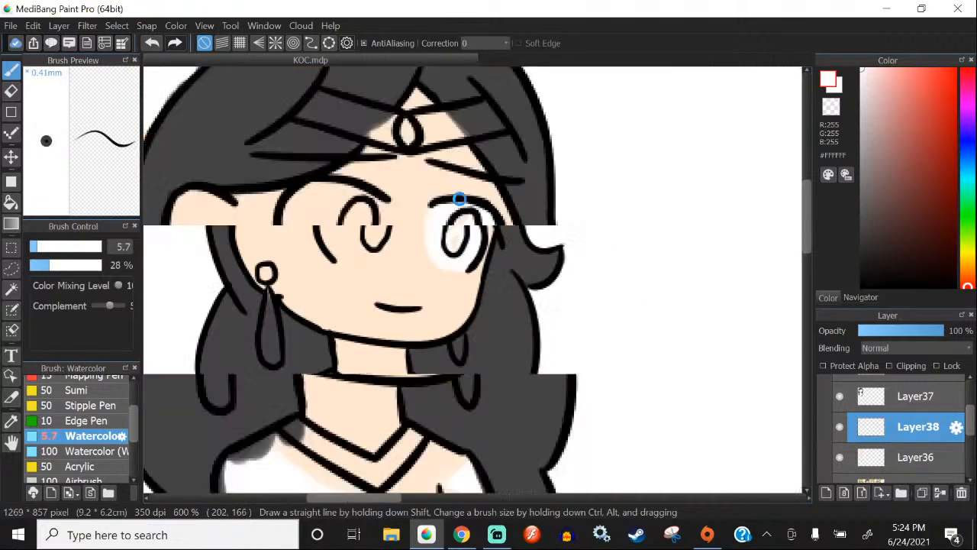
# Step: Outline the near-side eye's white area, set the brush width to 8.4 and fill the eye with white
pyautogui.scroll(3, 356, 233)
pyautogui.moveTo(469, 180); pyautogui.dragTo(308, 304)
pyautogui.moveTo(267, 220)
pyautogui.mouseDown()
pyautogui.moveTo(302, 283)
pyautogui.moveTo(279, 181)
pyautogui.moveTo(267, 206)
pyautogui.moveTo(309, 155)
pyautogui.moveTo(360, 159)
pyautogui.moveTo(357, 145)
pyautogui.moveTo(439, 173)
pyautogui.mouseUp()
pyautogui.click(39, 247)
pyautogui.click(425, 227)
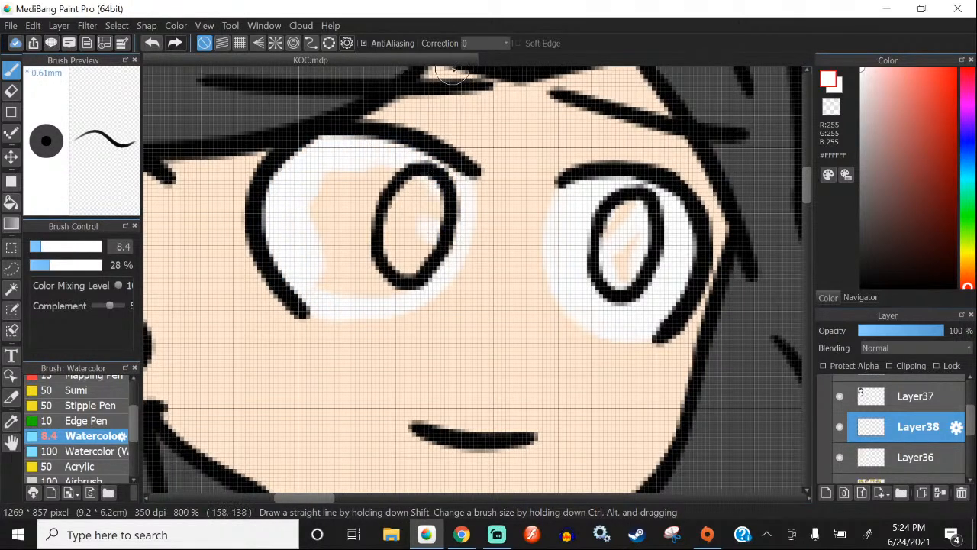
pyautogui.moveTo(382, 210)
pyautogui.mouseDown()
pyautogui.moveTo(431, 197)
pyautogui.moveTo(394, 267)
pyautogui.moveTo(352, 239)
pyautogui.moveTo(406, 186)
pyautogui.moveTo(366, 248)
pyautogui.moveTo(330, 222)
pyautogui.moveTo(342, 178)
pyautogui.moveTo(346, 276)
pyautogui.mouseUp()
pyautogui.scroll(-3, 372, 237)
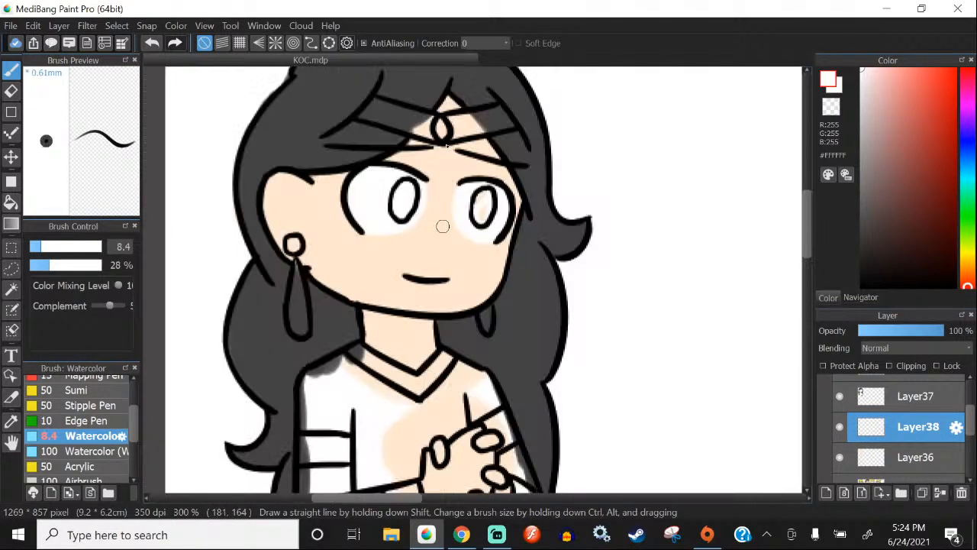
# Step: Inspect the painted eyes and the overall figure, and look through the lower layers down to Layer17
pyautogui.scroll(3, 443, 226)
pyautogui.press('e')
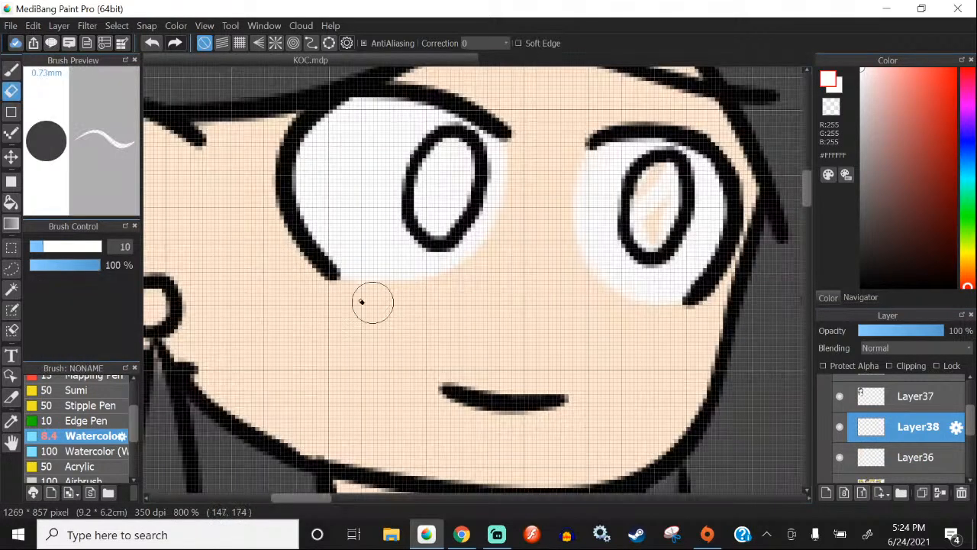
pyautogui.click(11, 70)
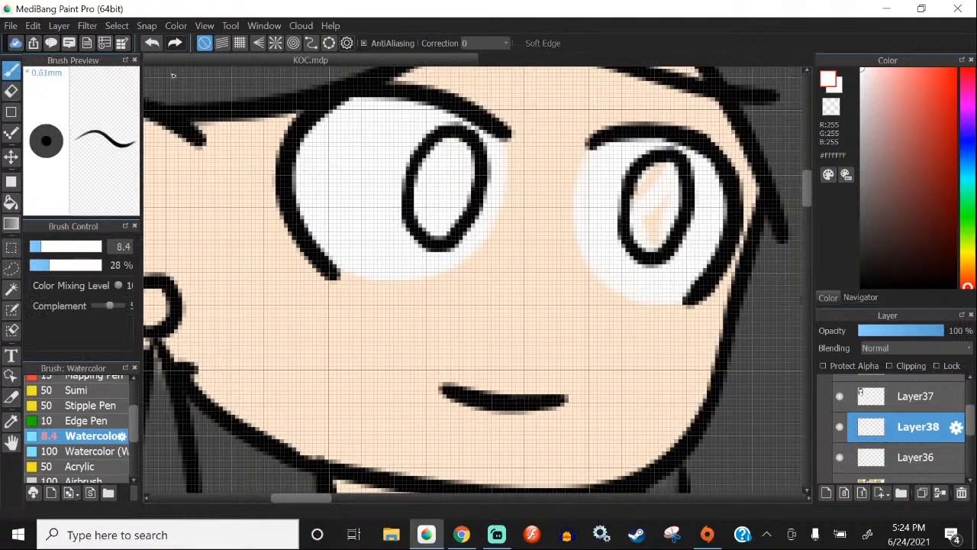
pyautogui.scroll(-4, 493, 218)
pyautogui.scroll(1, 489, 256)
pyautogui.scroll(-1, 350, 168)
pyautogui.scroll(-2, 468, 185)
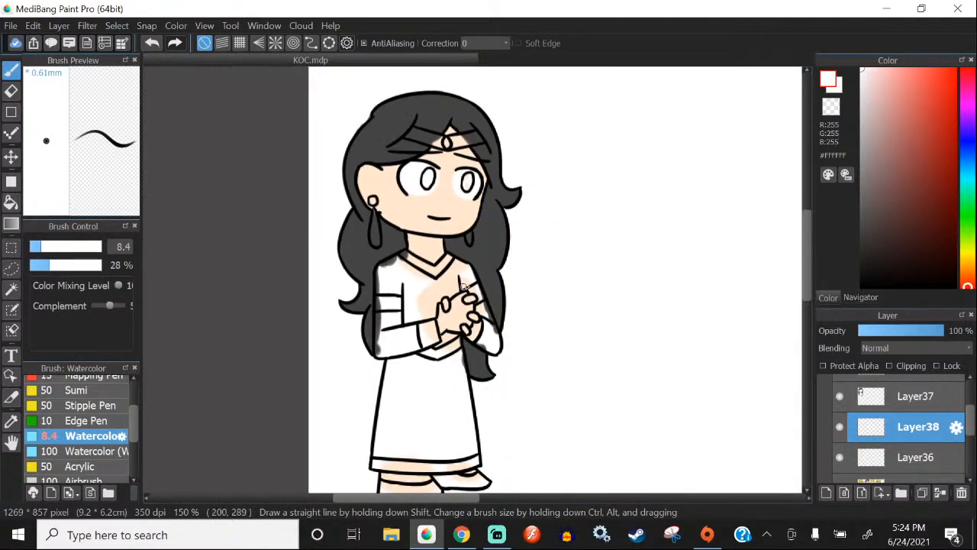
pyautogui.scroll(1, 448, 243)
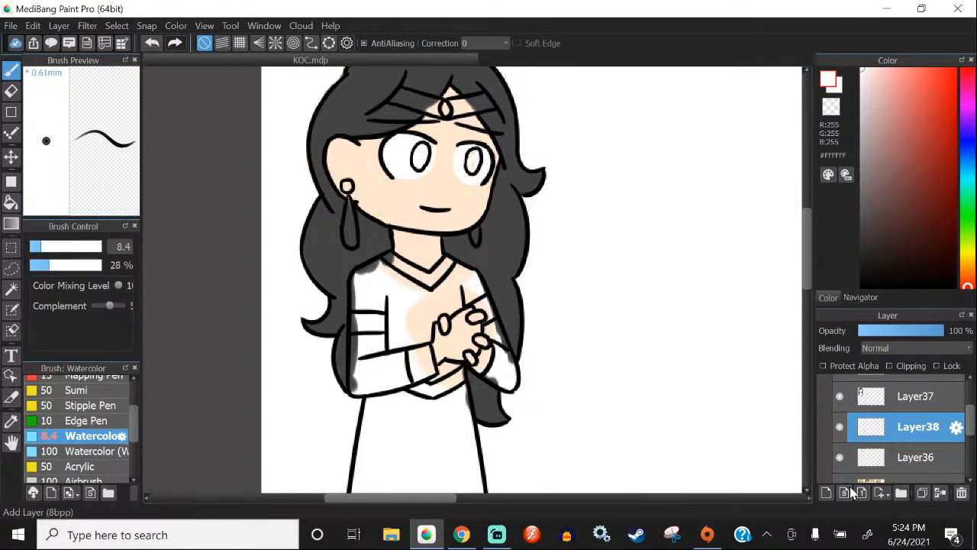
pyautogui.scroll(-1, 878, 460)
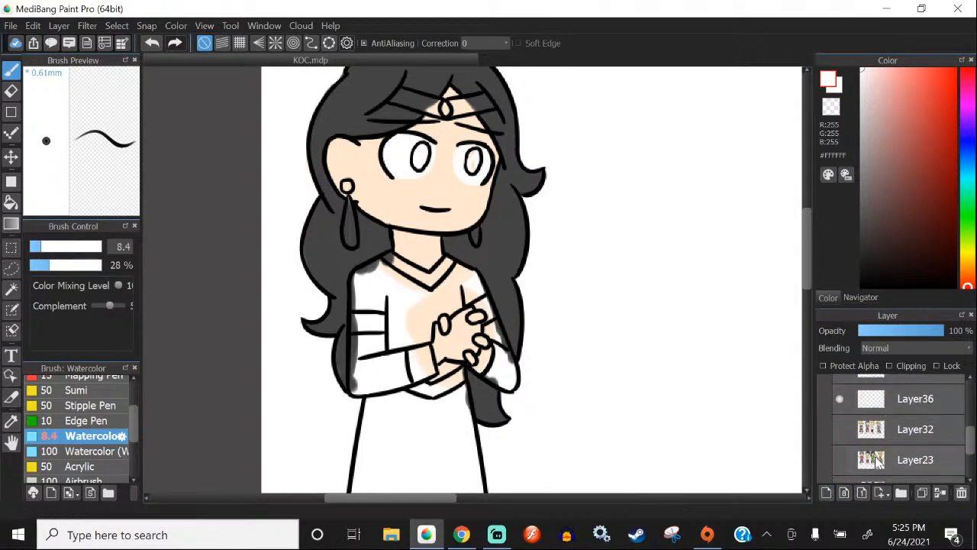
pyautogui.scroll(-1, 839, 462)
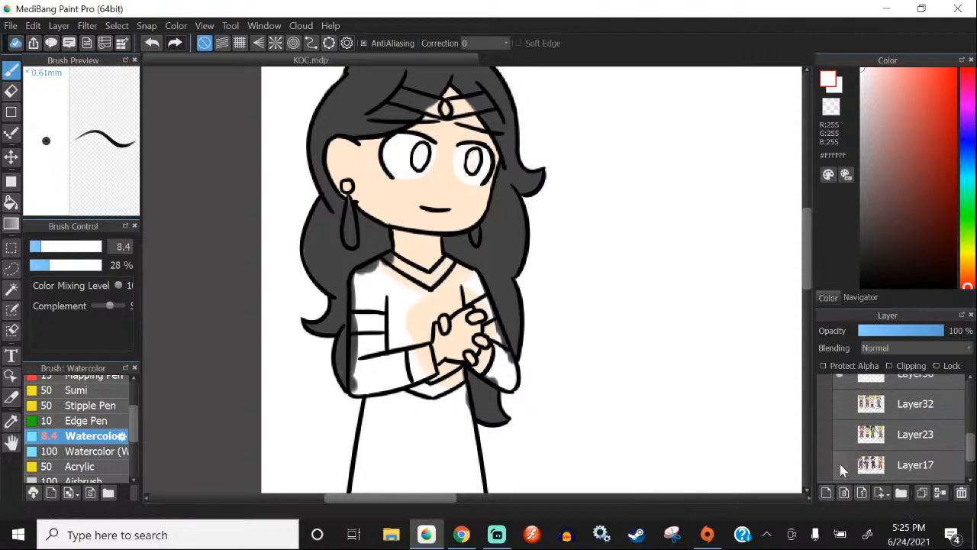
pyautogui.scroll(-1, 390, 307)
pyautogui.scroll(1, 474, 293)
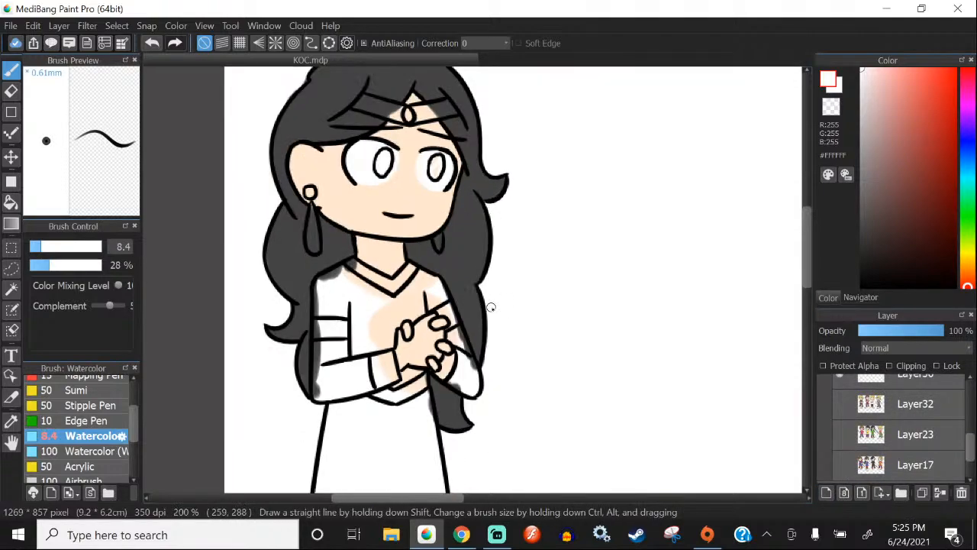
# Step: Show reference Layer17, sample the dark brown (#4B3625) from it, and paint both of the queen's irises
pyautogui.click(839, 464)
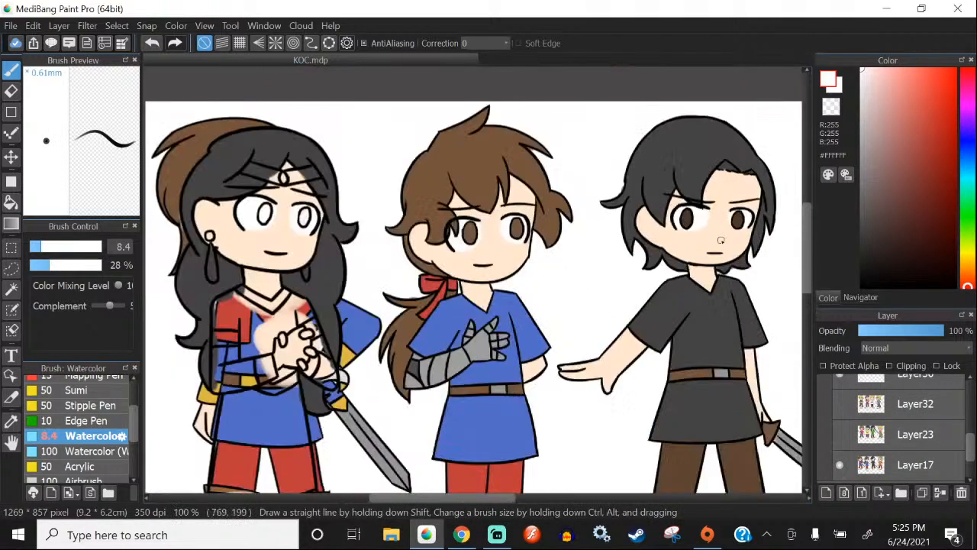
pyautogui.scroll(2, 764, 202)
pyautogui.keyDown('alt'); pyautogui.click(769, 203); pyautogui.keyUp('alt')
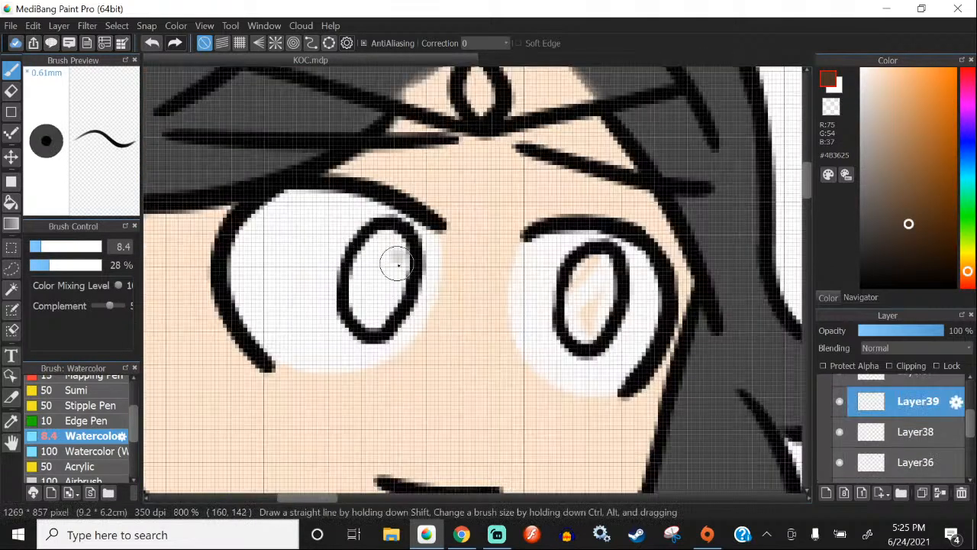
pyautogui.moveTo(392, 262)
pyautogui.mouseDown()
pyautogui.moveTo(362, 317)
pyautogui.moveTo(377, 246)
pyautogui.moveTo(386, 273)
pyautogui.mouseUp()
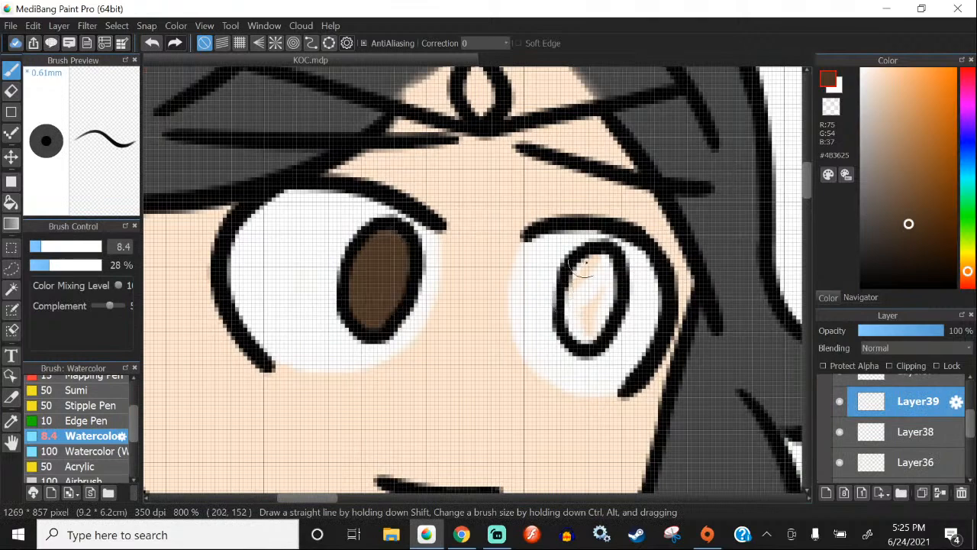
pyautogui.moveTo(581, 264)
pyautogui.mouseDown()
pyautogui.moveTo(588, 329)
pyautogui.moveTo(598, 273)
pyautogui.mouseUp()
pyautogui.scroll(-3, 413, 192)
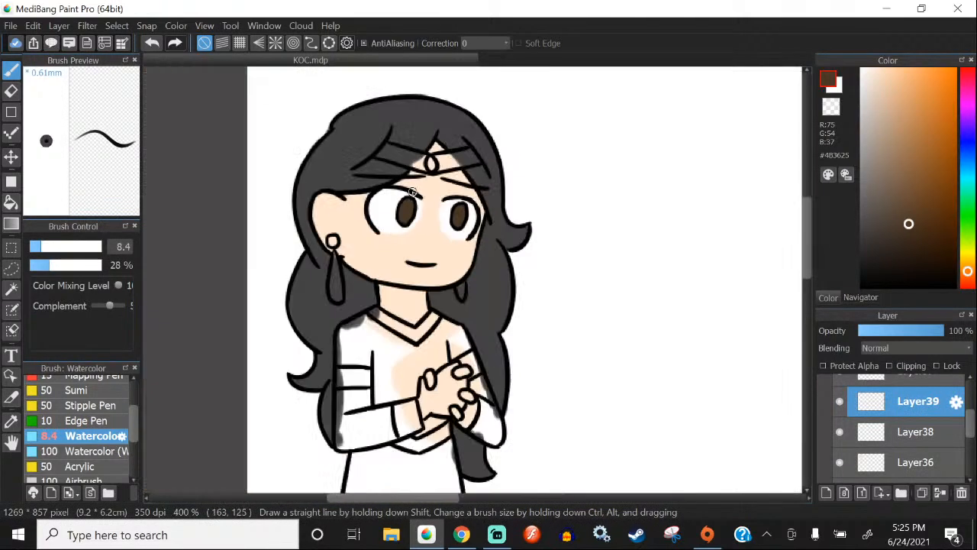
# Step: Merge the iris colour layer, Layer39, into the layer directly below it
pyautogui.scroll(3, 399, 236)
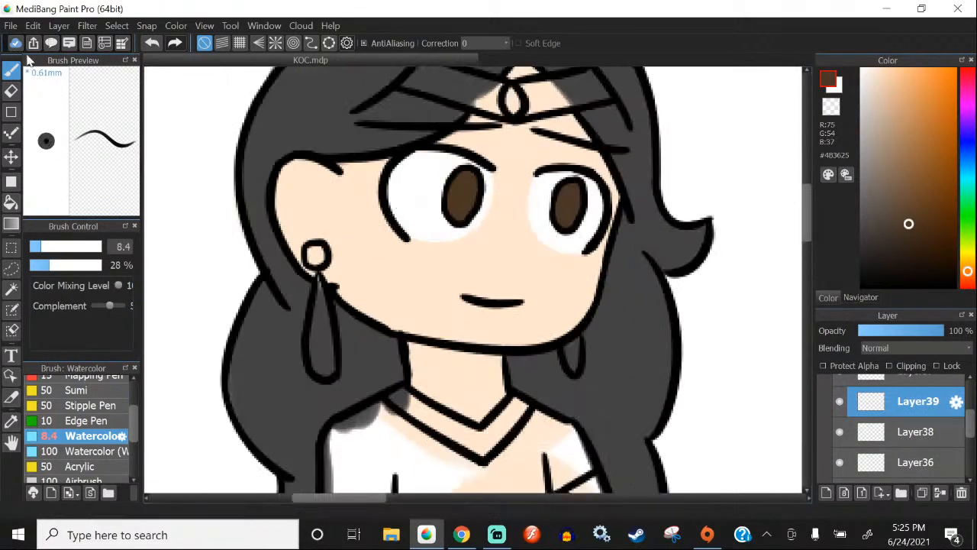
pyautogui.click(58, 26)
pyautogui.click(100, 195)
pyautogui.scroll(-2, 432, 328)
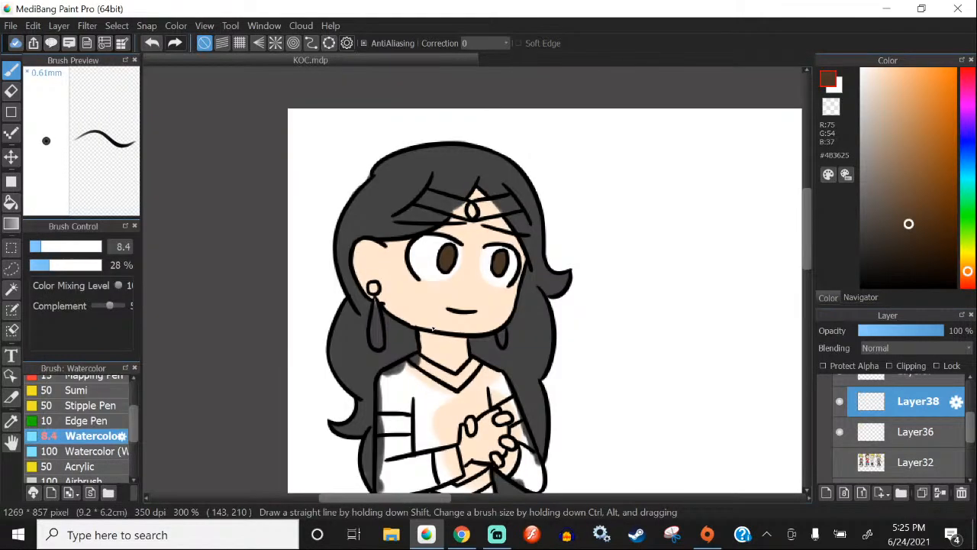
# Step: Toggle the hair colour layer to identify it, then merge Layer37 down into Layer36
pyautogui.click(839, 395)
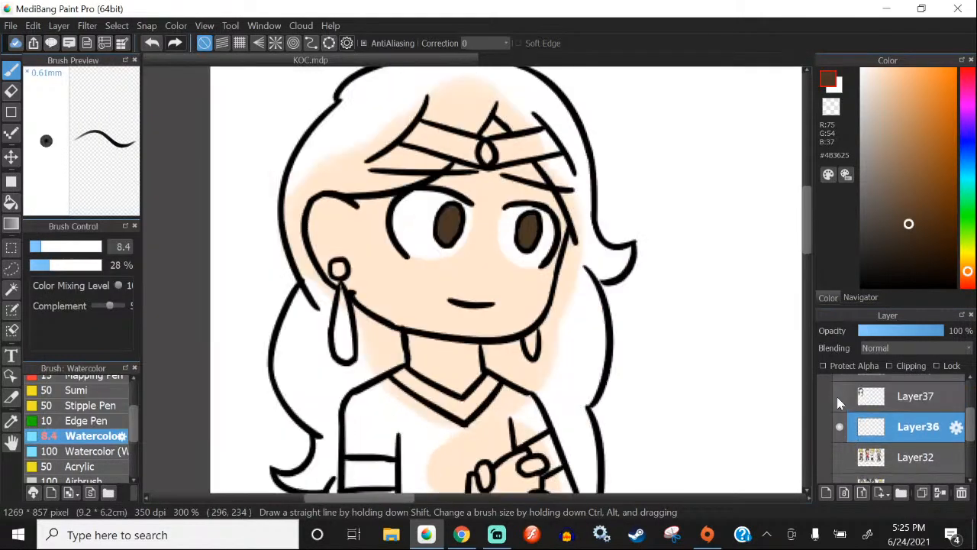
pyautogui.click(838, 395)
pyautogui.click(890, 394)
pyautogui.click(65, 27)
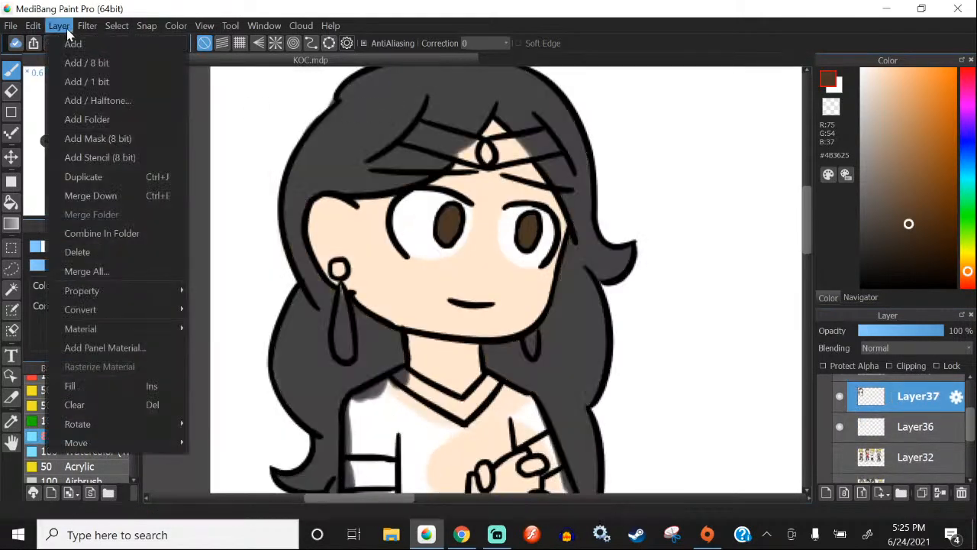
pyautogui.click(101, 194)
pyautogui.scroll(-2, 461, 358)
pyautogui.scroll(1, 460, 357)
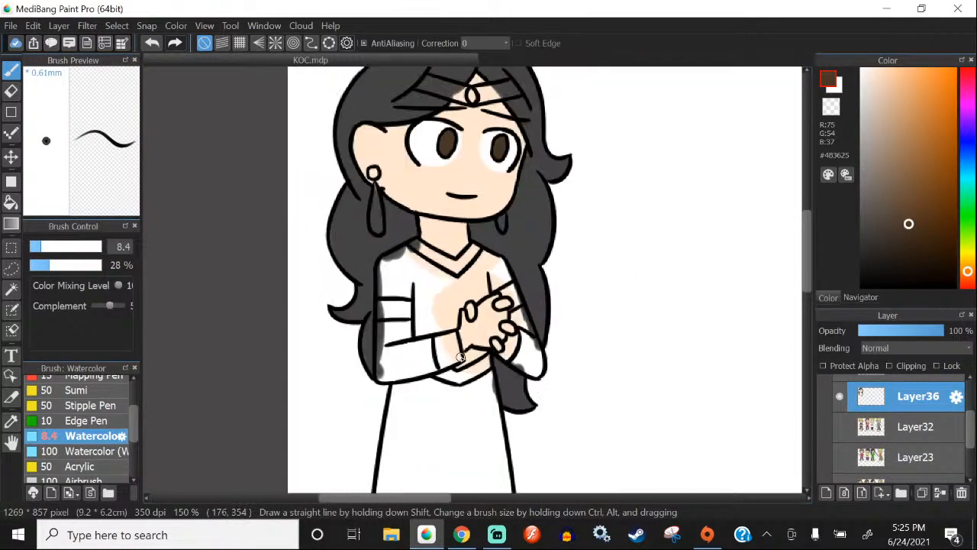
# Step: Add a new layer above Layer36 and set the brush colour to light pink #EAA6E5
pyautogui.click(826, 493)
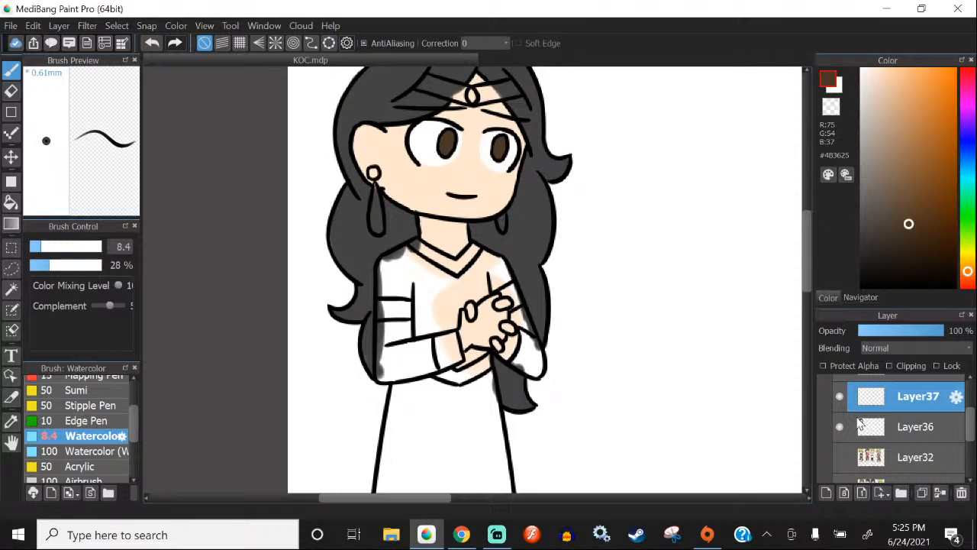
pyautogui.click(967, 106)
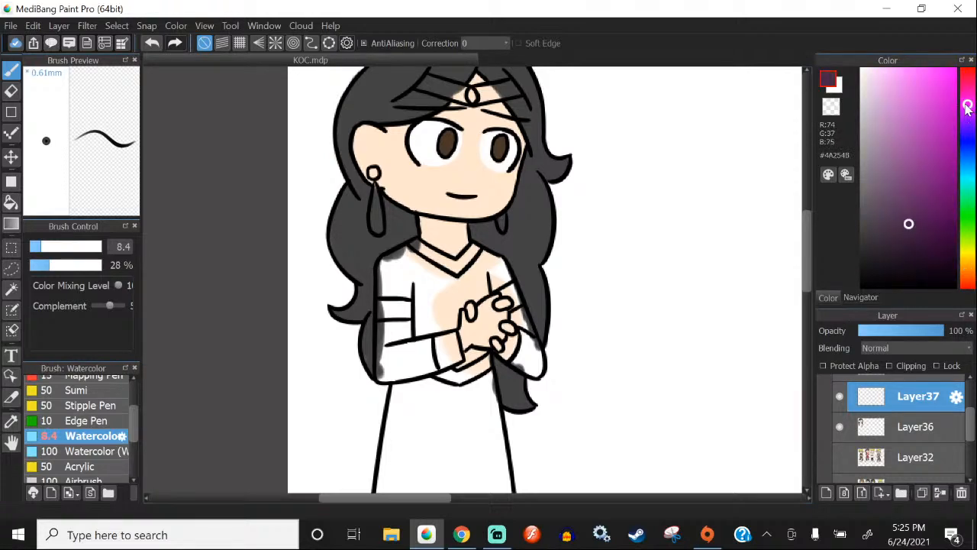
pyautogui.click(892, 108)
pyautogui.click(888, 85)
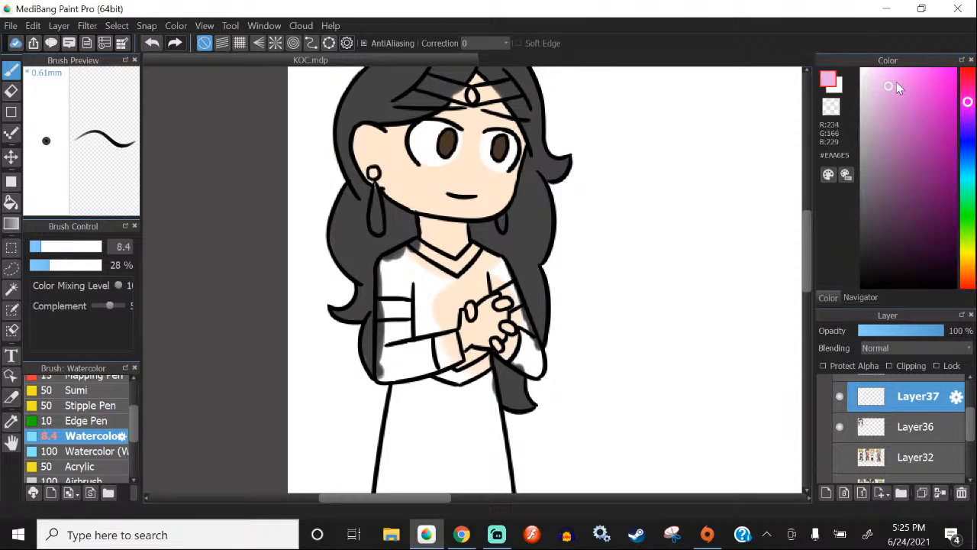
pyautogui.scroll(2, 446, 307)
pyautogui.moveTo(446, 307); pyautogui.dragTo(426, 332)
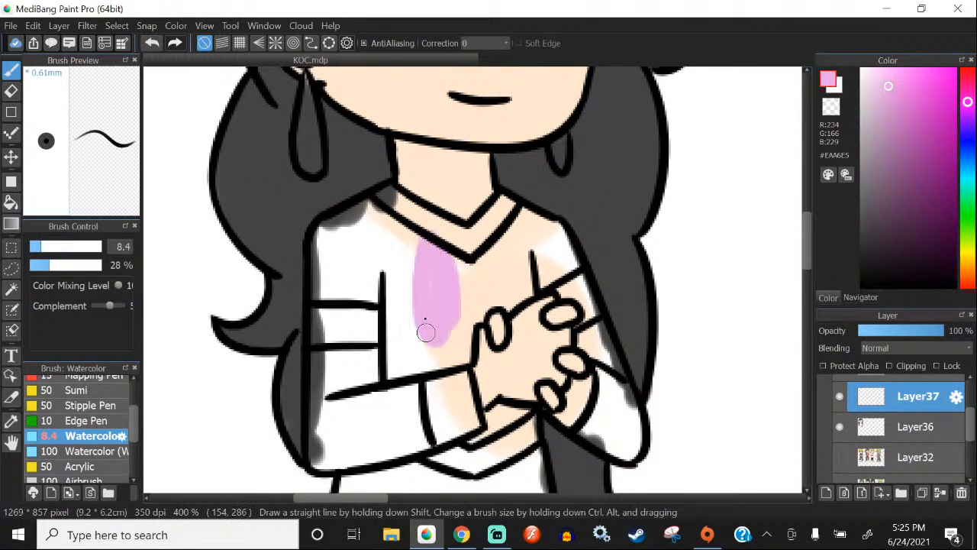
pyautogui.click(151, 43)
# Step: Set the brush to pink #E292DC at size 17 and paint the dress's bodice and upper sleeves
pyautogui.click(895, 92)
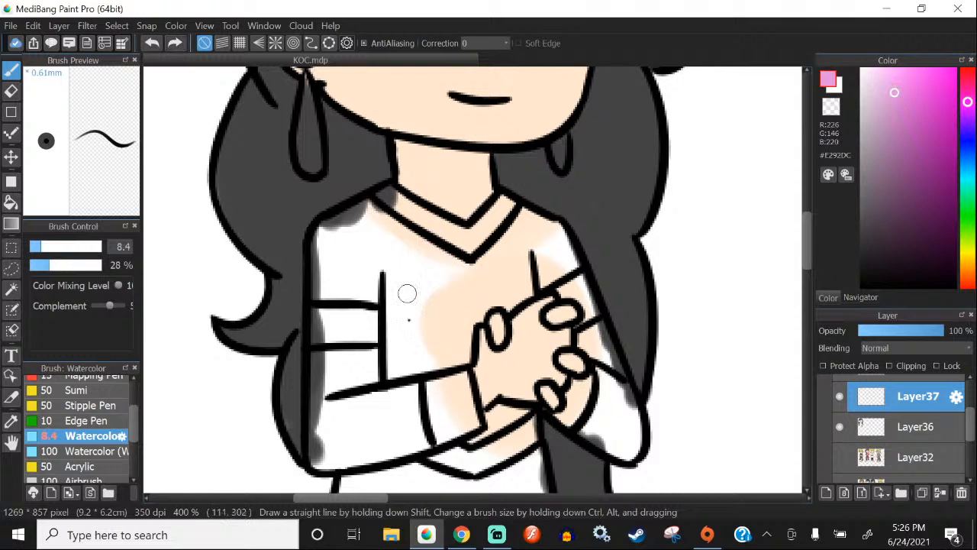
pyautogui.moveTo(405, 292)
pyautogui.mouseDown()
pyautogui.moveTo(438, 281)
pyautogui.moveTo(422, 314)
pyautogui.mouseUp()
pyautogui.click(152, 43)
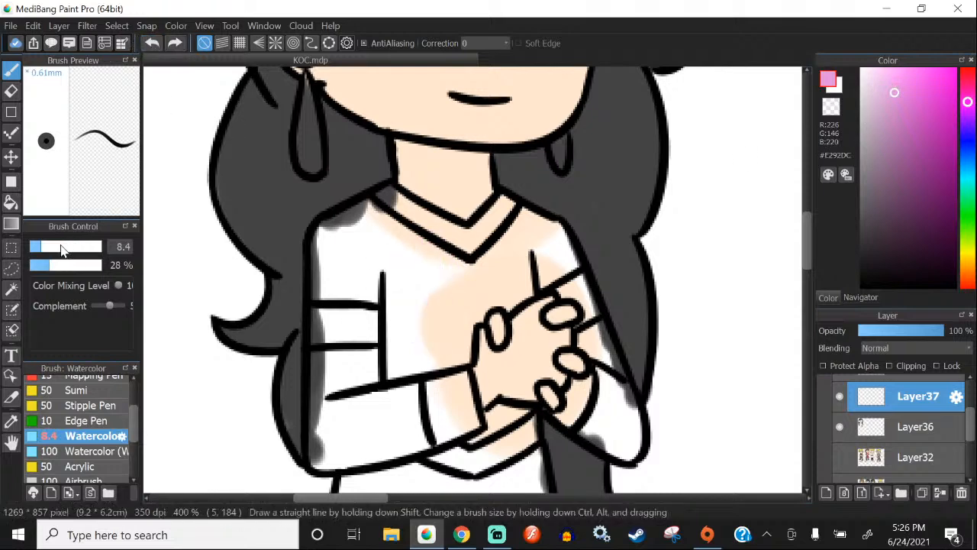
pyautogui.moveTo(458, 255)
pyautogui.mouseDown()
pyautogui.moveTo(417, 279)
pyautogui.moveTo(428, 367)
pyautogui.moveTo(388, 267)
pyautogui.moveTo(330, 336)
pyautogui.mouseUp()
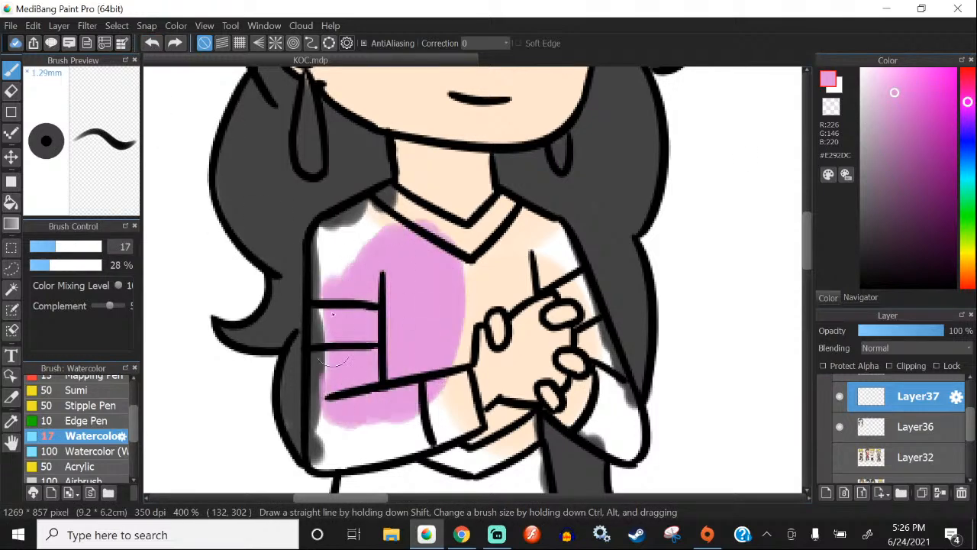
pyautogui.scroll(1, 332, 268)
pyautogui.moveTo(313, 252)
pyautogui.mouseDown()
pyautogui.moveTo(321, 301)
pyautogui.moveTo(334, 218)
pyautogui.moveTo(317, 229)
pyautogui.moveTo(386, 204)
pyautogui.moveTo(365, 191)
pyautogui.moveTo(430, 258)
pyautogui.moveTo(590, 200)
pyautogui.moveTo(654, 223)
pyautogui.moveTo(683, 262)
pyautogui.moveTo(639, 262)
pyautogui.moveTo(647, 285)
pyautogui.moveTo(597, 288)
pyautogui.moveTo(579, 317)
pyautogui.moveTo(590, 320)
pyautogui.moveTo(521, 338)
pyautogui.moveTo(552, 309)
pyautogui.moveTo(518, 357)
pyautogui.moveTo(524, 390)
pyautogui.moveTo(505, 427)
pyautogui.mouseUp()
# Step: Paint the sleeve beneath the clasped hands, next to the long hair lock, in the same pink
pyautogui.scroll(-5, 407, 160)
pyautogui.scroll(5, 467, 192)
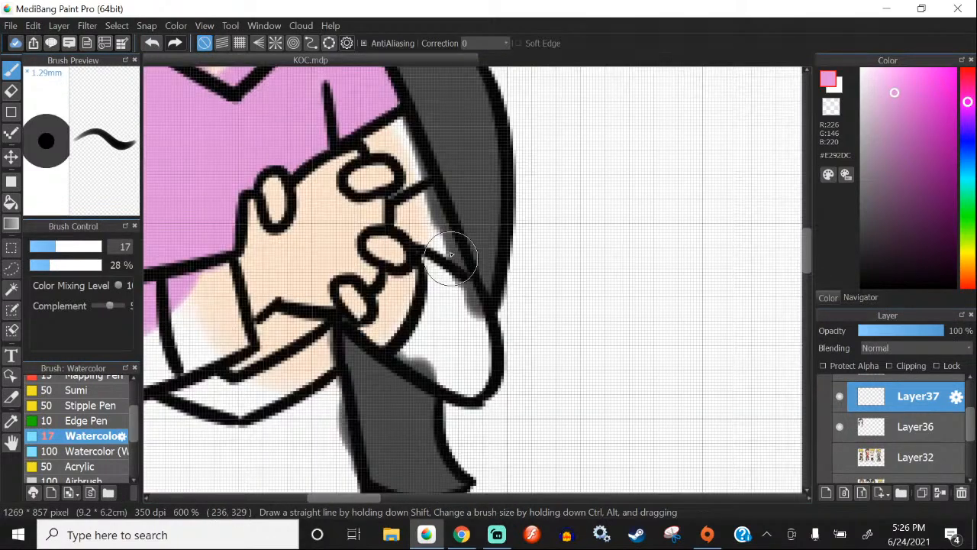
pyautogui.moveTo(450, 254)
pyautogui.mouseDown()
pyautogui.moveTo(461, 375)
pyautogui.moveTo(420, 343)
pyautogui.moveTo(447, 363)
pyautogui.moveTo(429, 308)
pyautogui.moveTo(409, 348)
pyautogui.mouseUp()
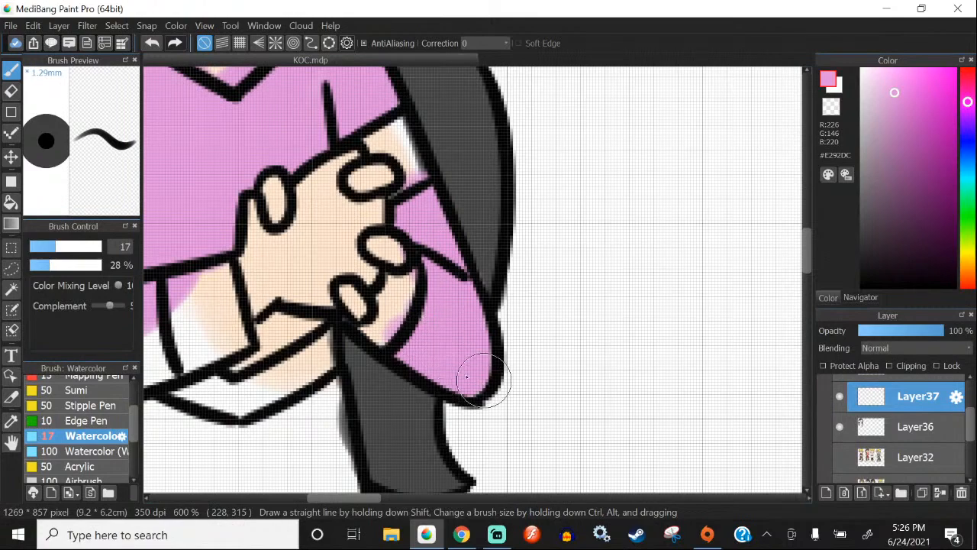
# Step: Fill the skirt of the dress with pink from the waist down to the hem
pyautogui.scroll(-5, 506, 197)
pyautogui.scroll(4, 416, 328)
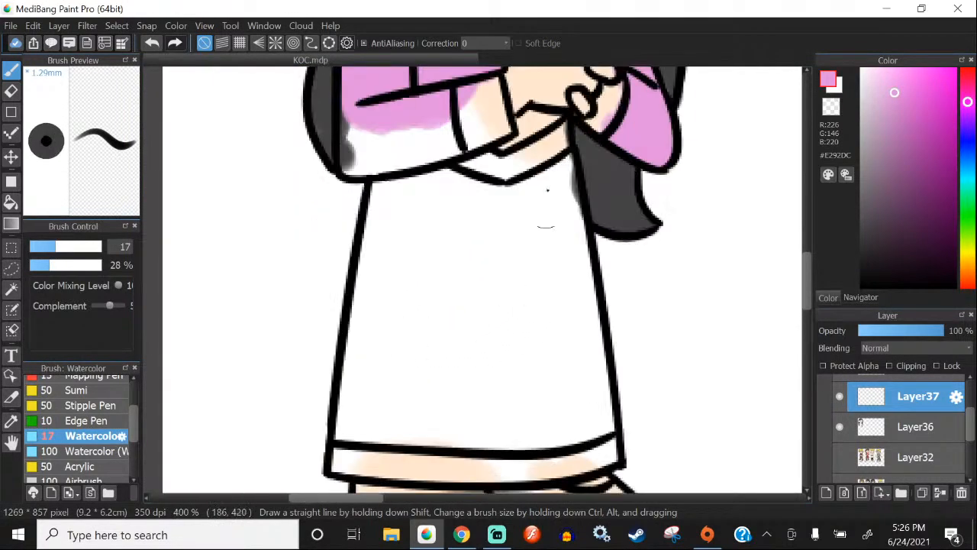
pyautogui.scroll(-1, 483, 253)
pyautogui.scroll(1, 483, 252)
pyautogui.moveTo(510, 141)
pyautogui.mouseDown()
pyautogui.moveTo(558, 427)
pyautogui.moveTo(533, 328)
pyautogui.moveTo(405, 255)
pyautogui.moveTo(359, 366)
pyautogui.moveTo(336, 282)
pyautogui.moveTo(340, 222)
pyautogui.moveTo(305, 447)
pyautogui.moveTo(394, 410)
pyautogui.moveTo(458, 443)
pyautogui.moveTo(473, 439)
pyautogui.moveTo(436, 337)
pyautogui.mouseUp()
pyautogui.scroll(-3, 445, 223)
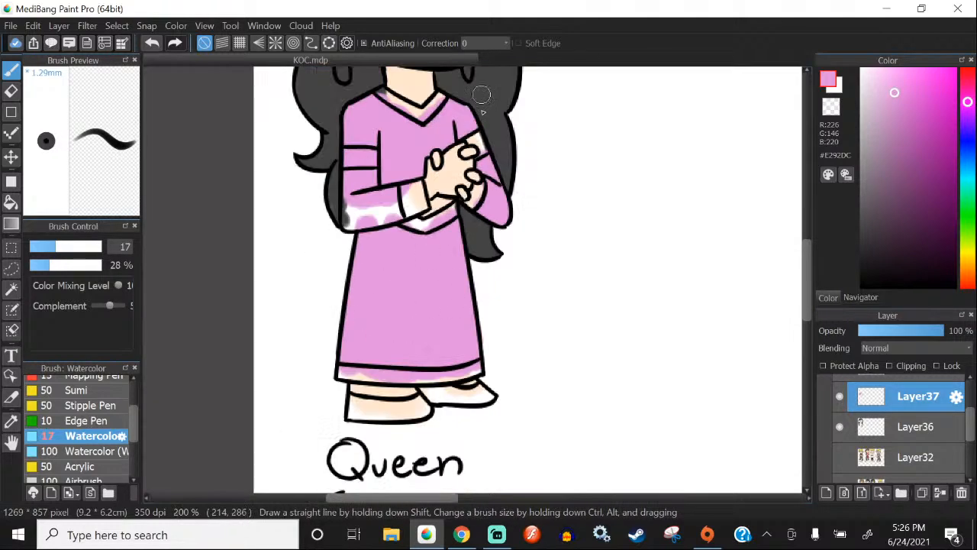
# Step: Fill the remaining white of the lower sleeve, then reduce the brush to 9.4 and paint the inner cuff and waist area
pyautogui.scroll(5, 413, 184)
pyautogui.moveTo(401, 166)
pyautogui.mouseDown()
pyautogui.moveTo(345, 196)
pyautogui.moveTo(324, 240)
pyautogui.mouseUp()
pyautogui.click(42, 246)
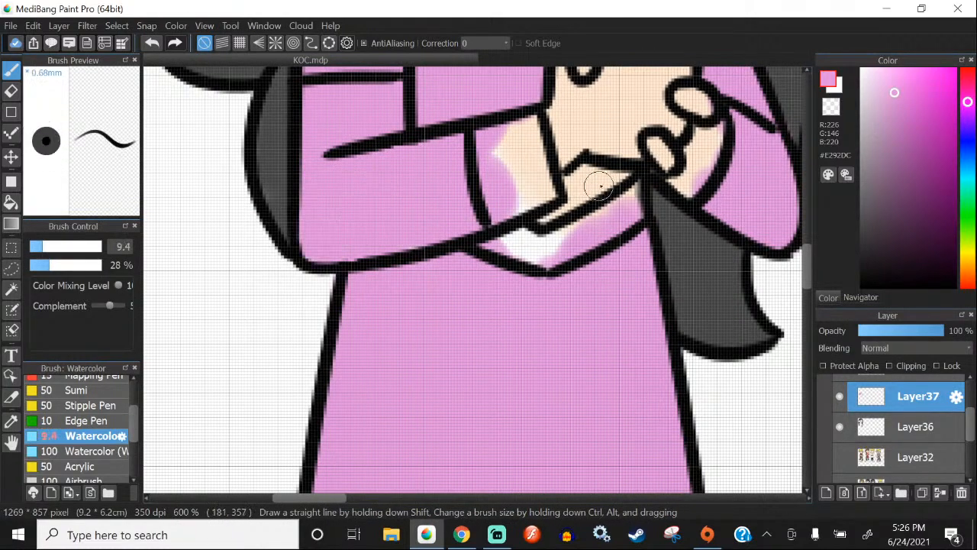
pyautogui.scroll(2, 580, 178)
pyautogui.moveTo(501, 220)
pyautogui.mouseDown()
pyautogui.moveTo(561, 212)
pyautogui.moveTo(567, 232)
pyautogui.moveTo(537, 196)
pyautogui.moveTo(611, 157)
pyautogui.moveTo(506, 316)
pyautogui.moveTo(268, 240)
pyautogui.moveTo(465, 222)
pyautogui.mouseUp()
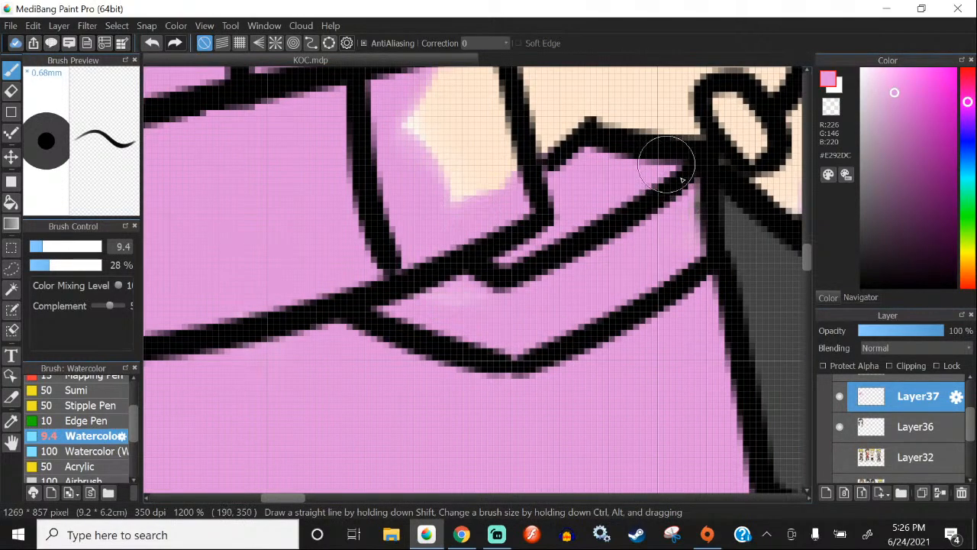
pyautogui.scroll(-5, 435, 295)
pyautogui.scroll(-2, 388, 206)
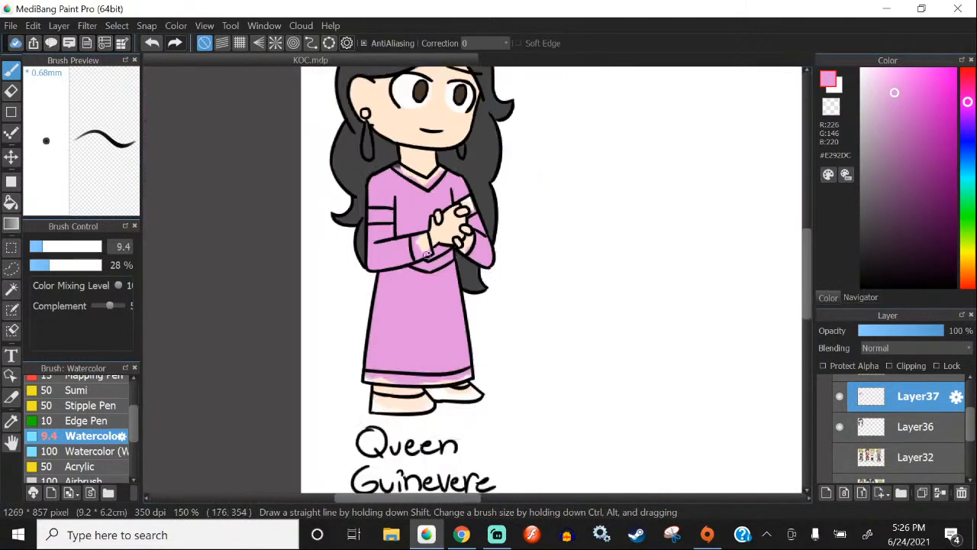
# Step: Set the brush colour to brighter pink #EE94E7, test it beside the skirt, and undo the test stroke
pyautogui.scroll(6, 408, 158)
pyautogui.scroll(-4, 421, 165)
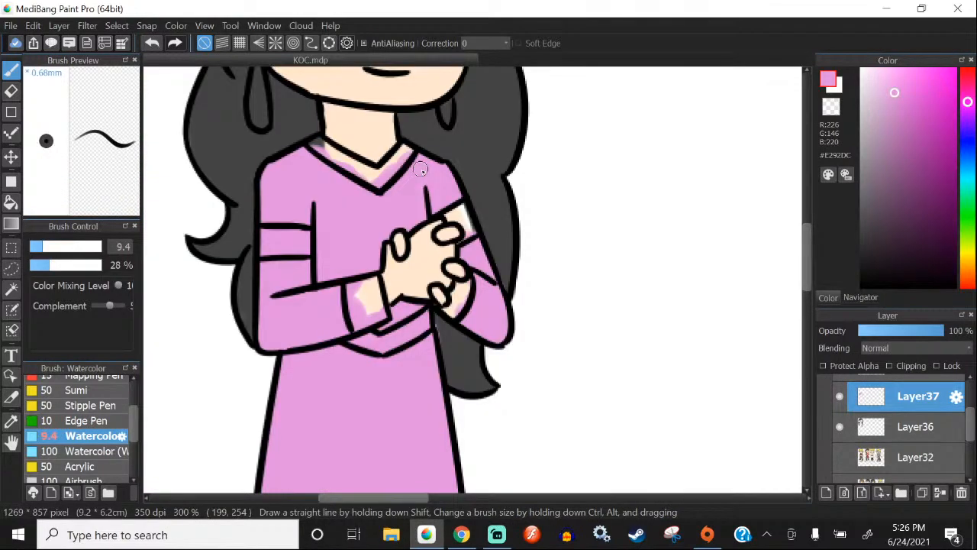
pyautogui.scroll(-1, 421, 168)
pyautogui.click(897, 84)
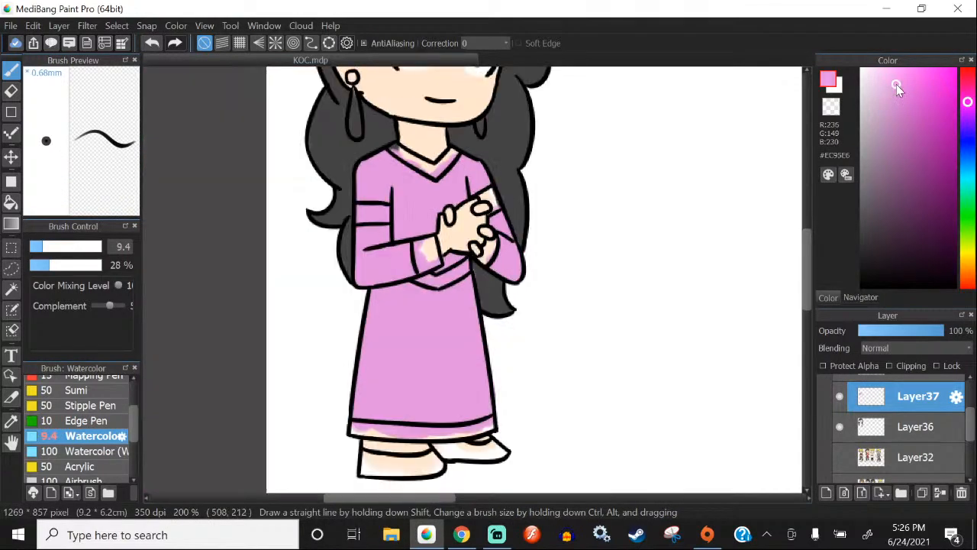
pyautogui.scroll(4, 507, 356)
pyautogui.moveTo(508, 405); pyautogui.dragTo(480, 264)
pyautogui.scroll(-3, 480, 264)
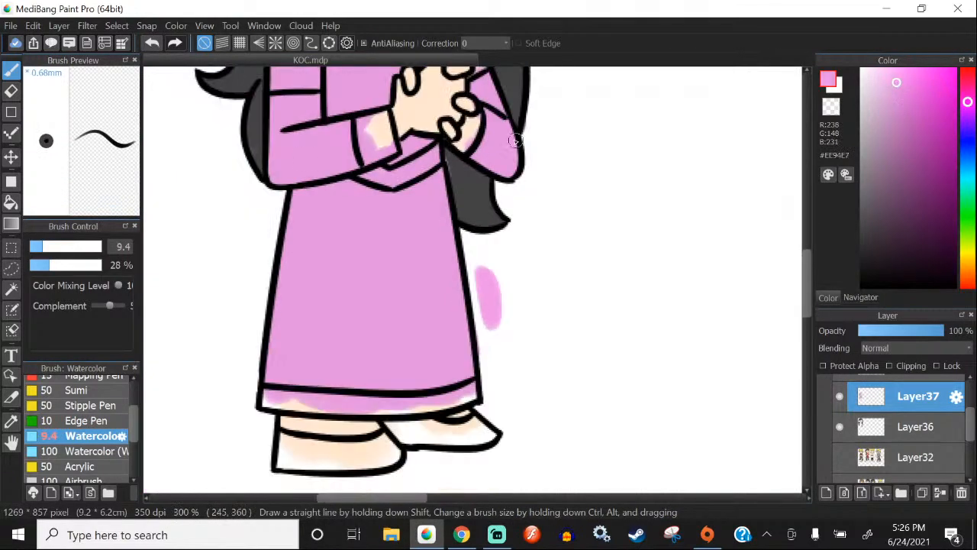
pyautogui.click(154, 43)
# Step: Recolour the dress in #EE94E7 with a size 91 brush on a new clipping layer, and merge it into Layer37
pyautogui.click(826, 493)
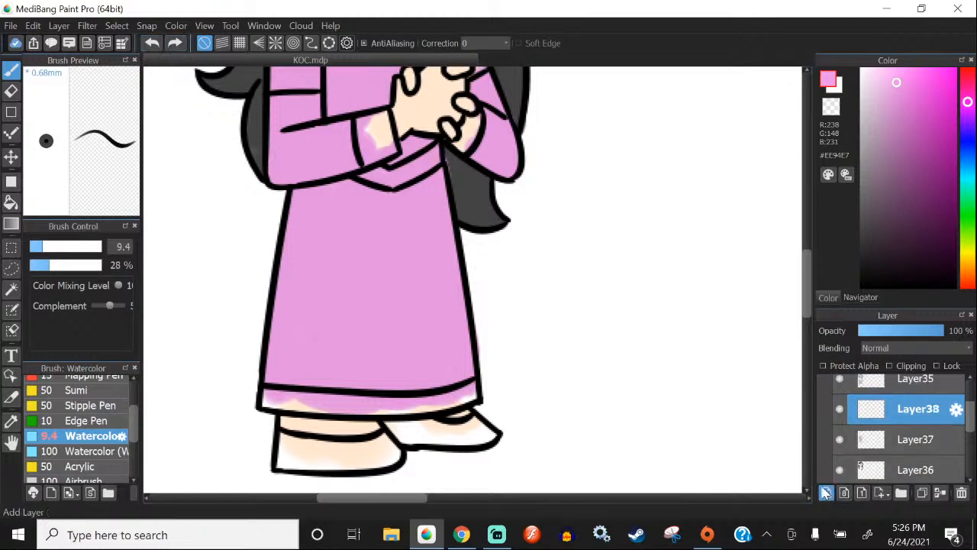
pyautogui.click(899, 366)
pyautogui.scroll(-1, 464, 328)
pyautogui.click(93, 247)
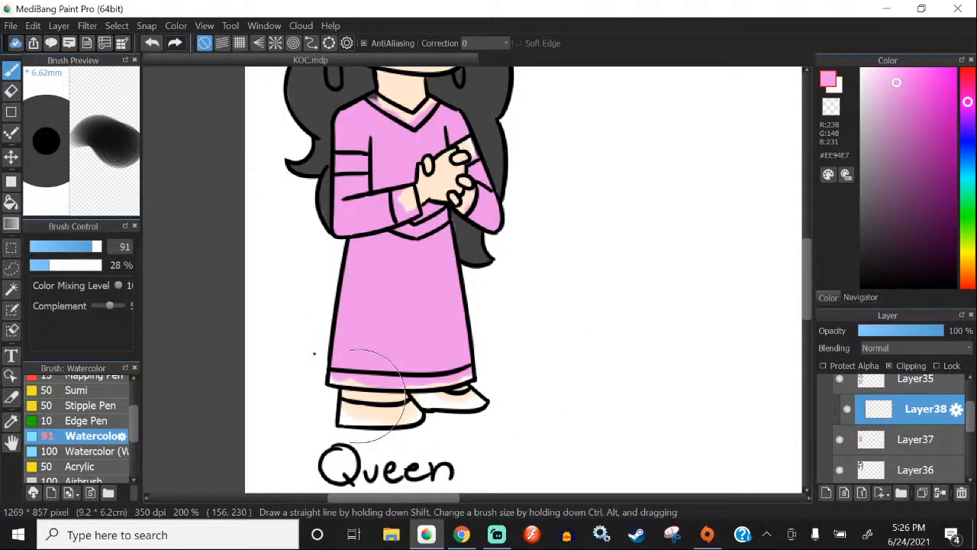
pyautogui.hotkey('ctrl', 'z')
pyautogui.hotkey('ctrl', 'z')
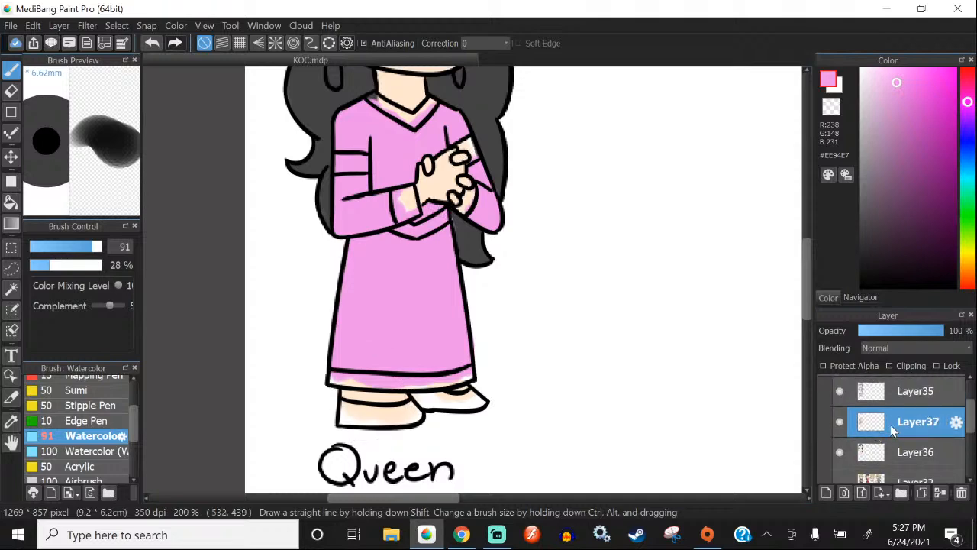
# Step: Set the brush to red #B93D3D at size 12.4 and paint both shoes
pyautogui.moveTo(971, 89); pyautogui.dragTo(968, 70)
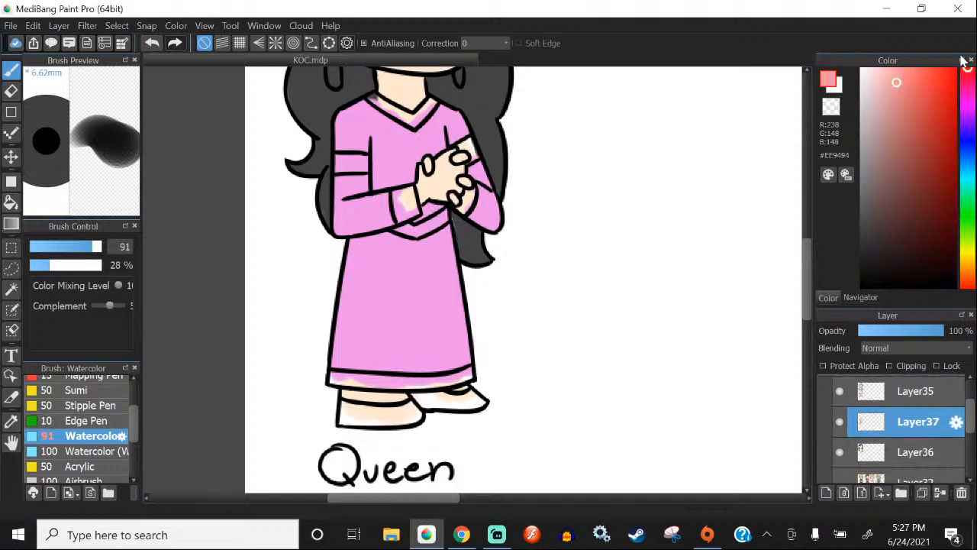
pyautogui.click(918, 113)
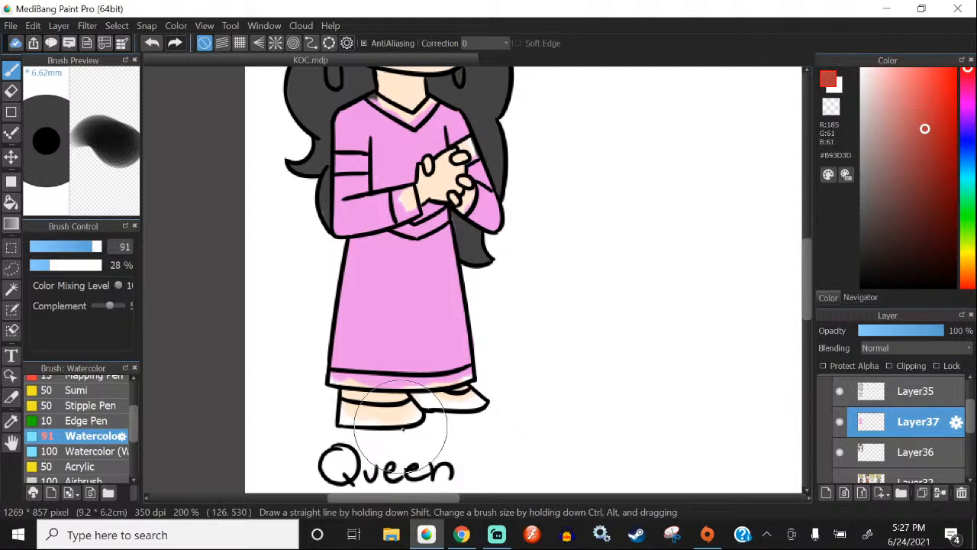
pyautogui.scroll(2, 207, 305)
pyautogui.click(39, 247)
pyautogui.scroll(1, 405, 397)
pyautogui.moveTo(416, 396)
pyautogui.mouseDown()
pyautogui.moveTo(449, 370)
pyautogui.moveTo(484, 404)
pyautogui.moveTo(385, 408)
pyautogui.moveTo(419, 417)
pyautogui.moveTo(207, 403)
pyautogui.mouseUp()
pyautogui.moveTo(359, 391)
pyautogui.mouseDown()
pyautogui.moveTo(333, 416)
pyautogui.moveTo(354, 390)
pyautogui.mouseUp()
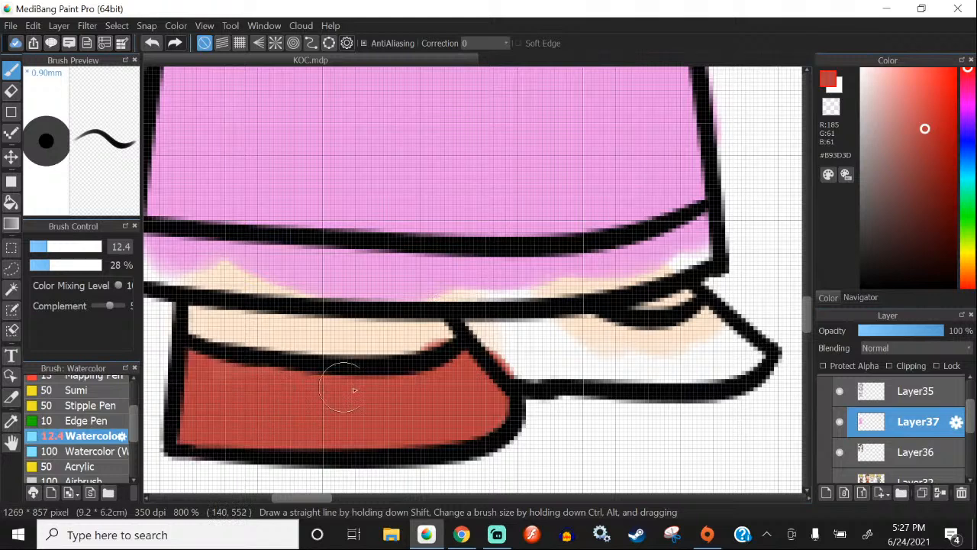
pyautogui.moveTo(489, 349)
pyautogui.mouseDown()
pyautogui.moveTo(553, 318)
pyautogui.moveTo(678, 331)
pyautogui.moveTo(714, 320)
pyautogui.moveTo(705, 322)
pyautogui.moveTo(742, 351)
pyautogui.moveTo(492, 358)
pyautogui.moveTo(631, 346)
pyautogui.moveTo(572, 363)
pyautogui.mouseUp()
# Step: Erase the red overspill above the front shoe's opening with a size 10 eraser
pyautogui.press('e')
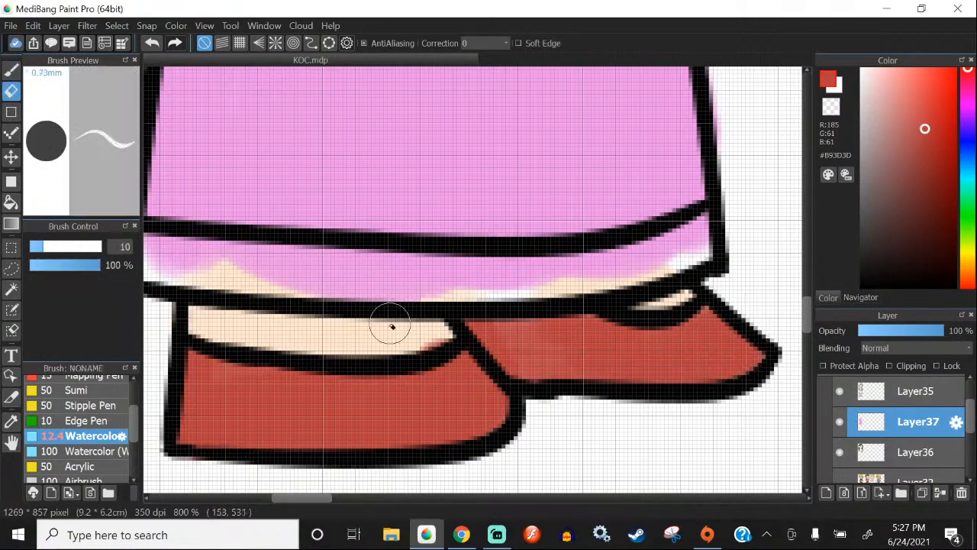
pyautogui.scroll(-3, 387, 351)
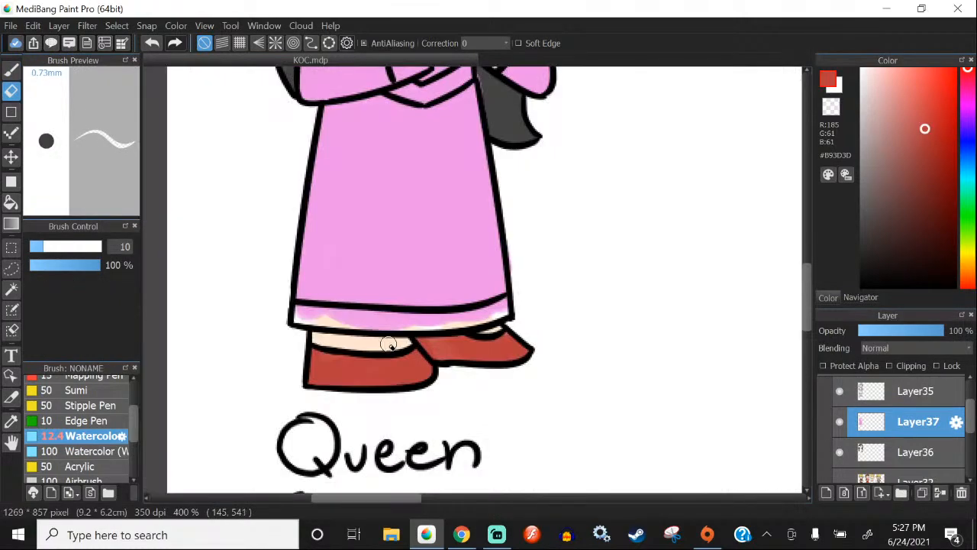
pyautogui.scroll(1, 388, 344)
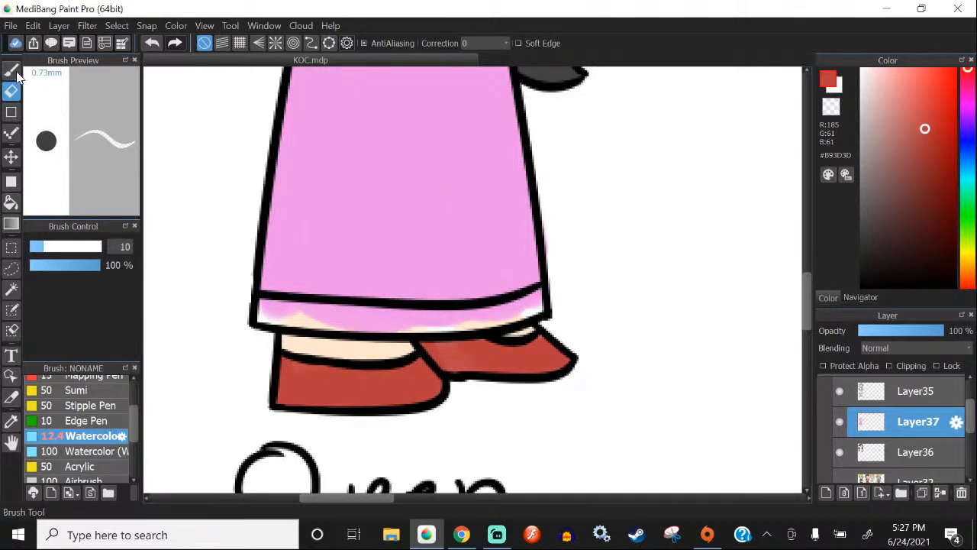
# Step: Try blue #3D5DB9 on the round earring stud with a size 8.7 brush, and undo the stroke
pyautogui.press('b')
pyautogui.scroll(1, 410, 348)
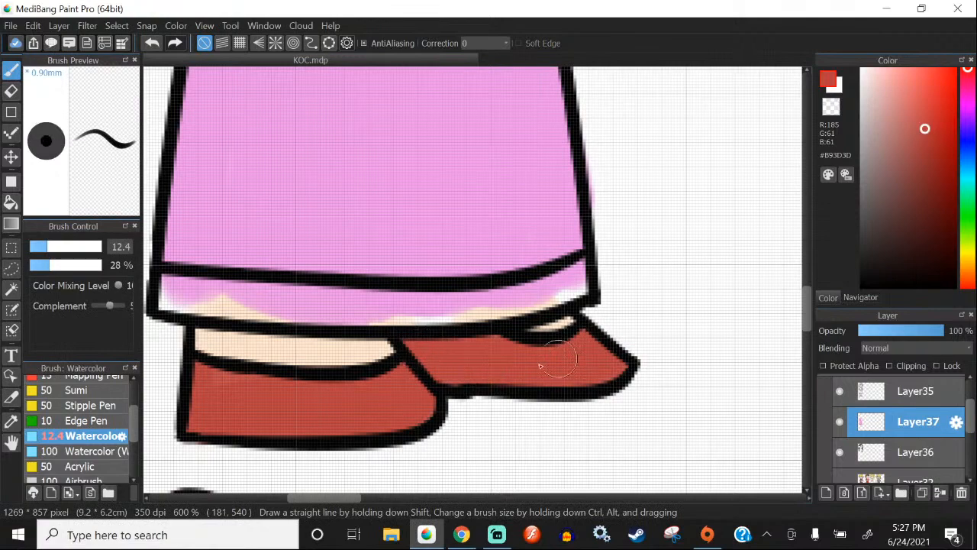
pyautogui.scroll(-5, 540, 366)
pyautogui.scroll(3, 369, 255)
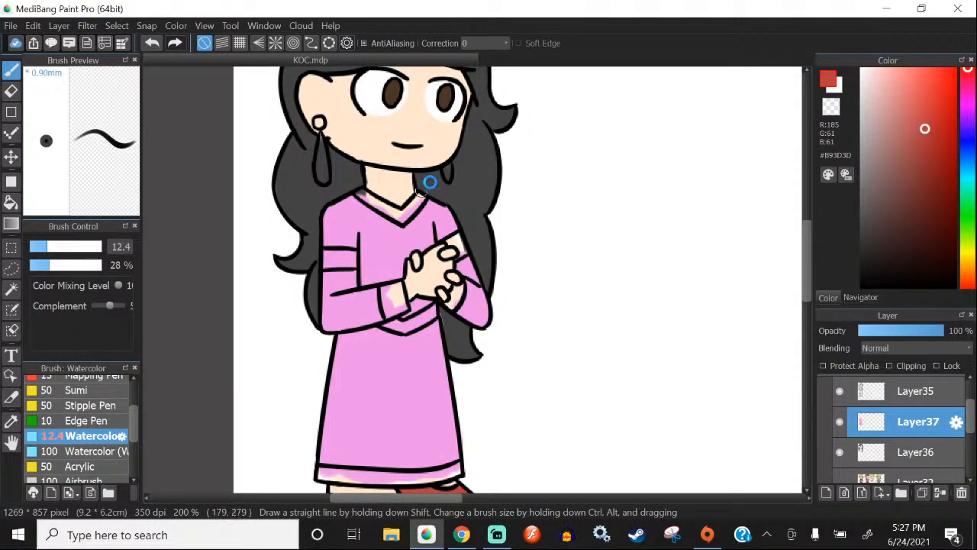
pyautogui.scroll(2, 430, 182)
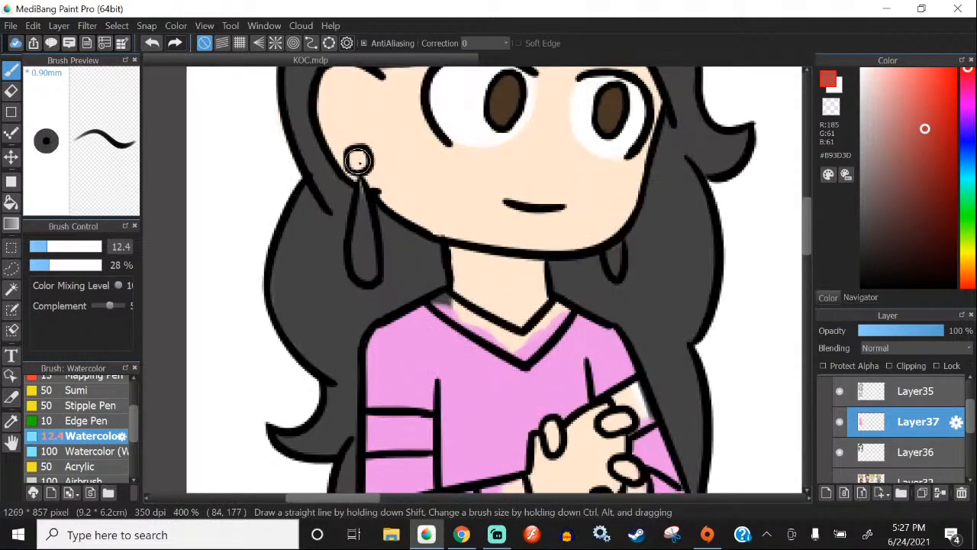
pyautogui.moveTo(46, 247); pyautogui.dragTo(36, 247)
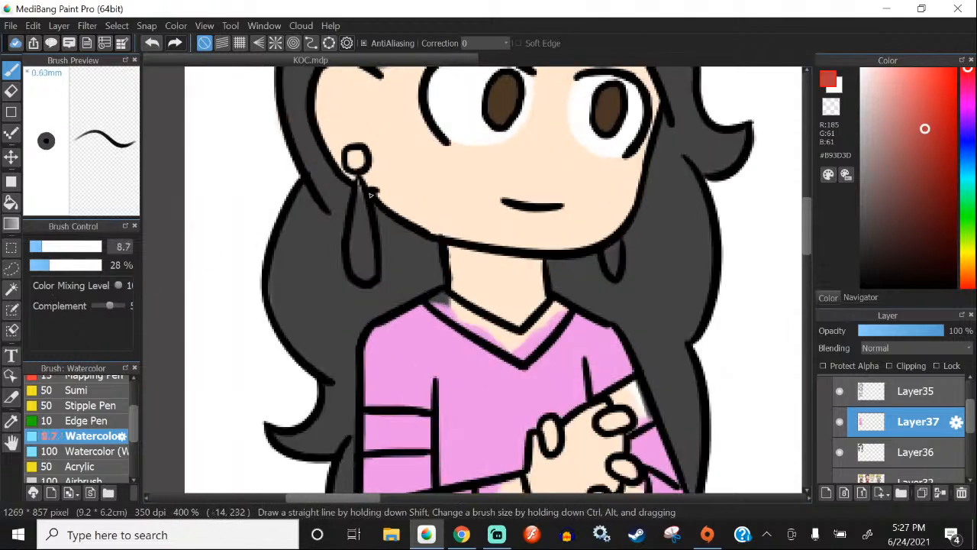
pyautogui.click(968, 152)
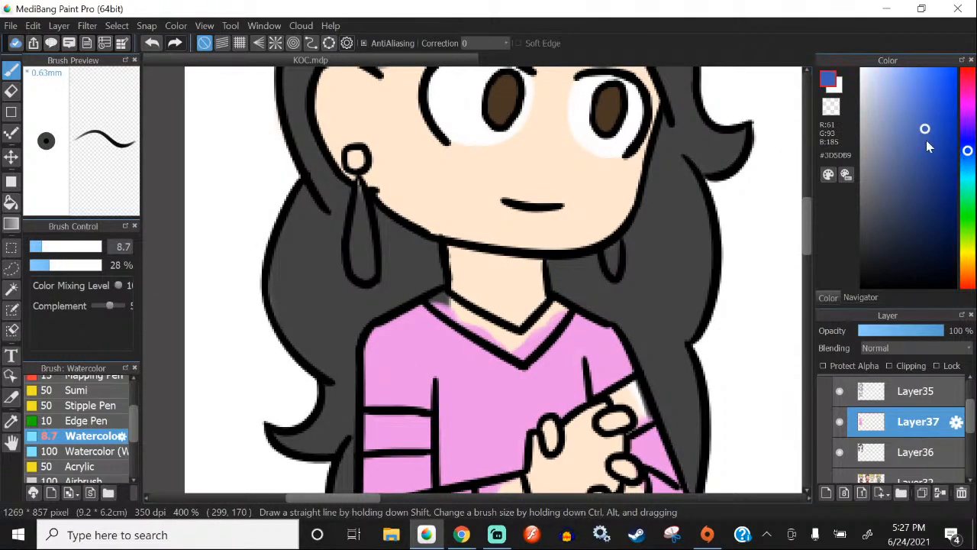
pyautogui.scroll(2, 356, 159)
pyautogui.moveTo(345, 159); pyautogui.dragTo(329, 164)
pyautogui.scroll(-2, 328, 164)
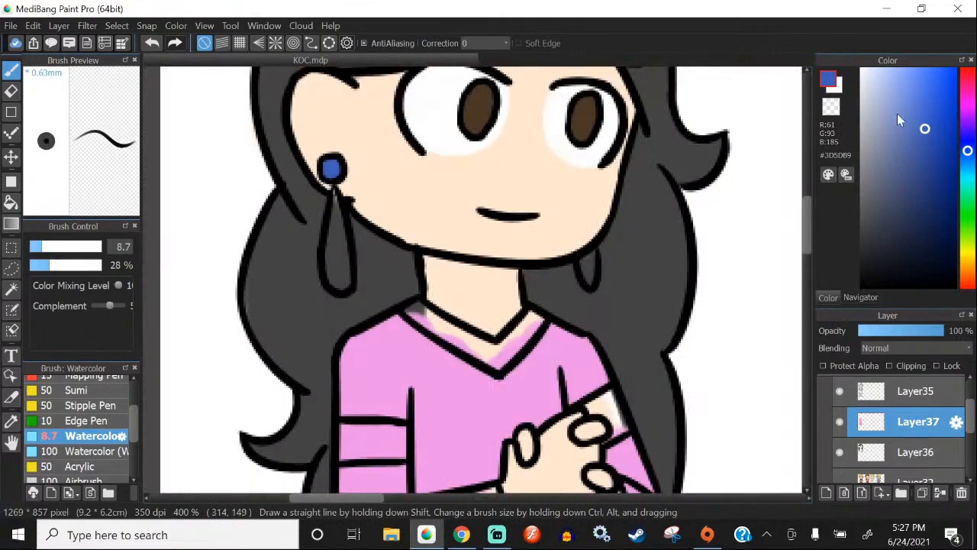
pyautogui.hotkey('ctrl', 'z')
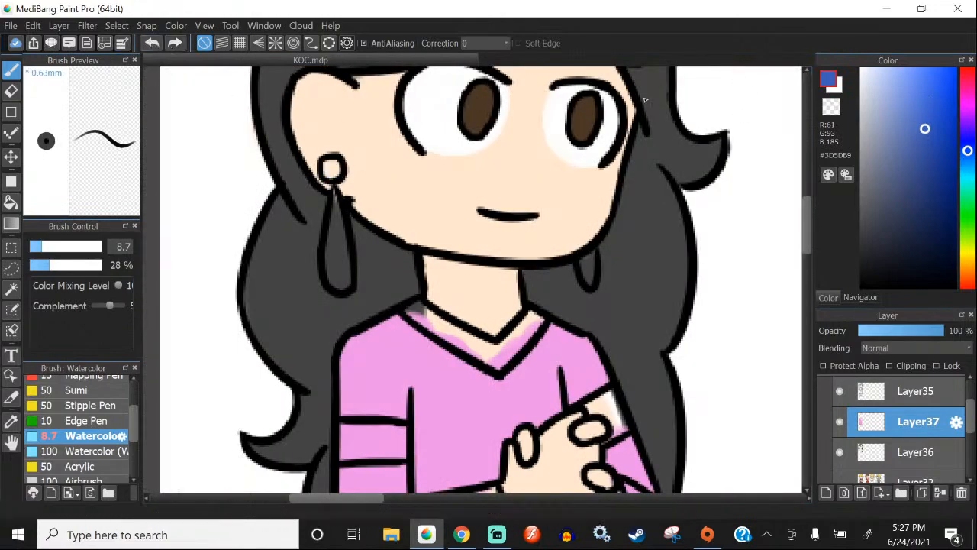
# Step: Set the brush colour to light blue #7FB1E9, test it on the earring stud, and undo the test stroke
pyautogui.click(968, 159)
pyautogui.click(904, 86)
pyautogui.scroll(1, 312, 142)
pyautogui.moveTo(344, 173); pyautogui.dragTo(340, 184)
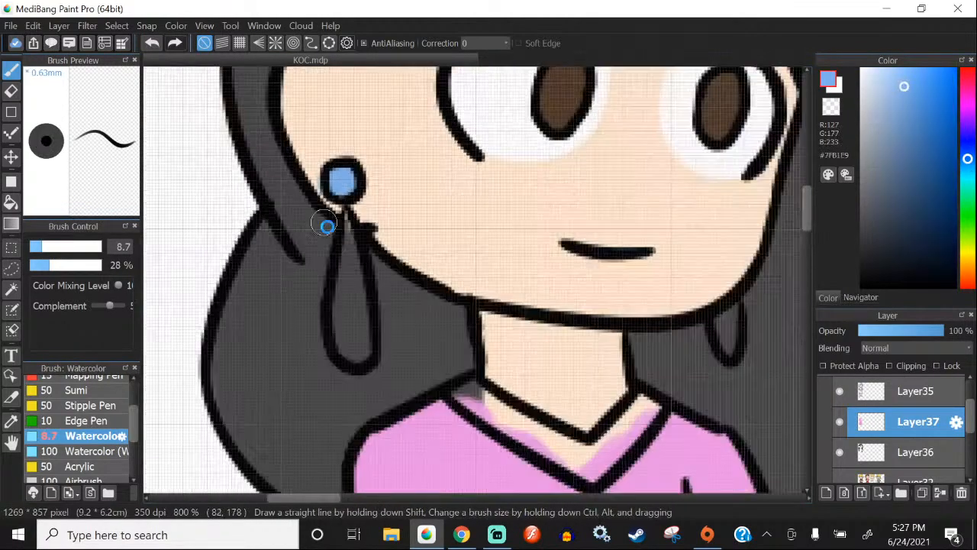
pyautogui.scroll(-2, 327, 223)
pyautogui.hotkey('ctrl', 'z')
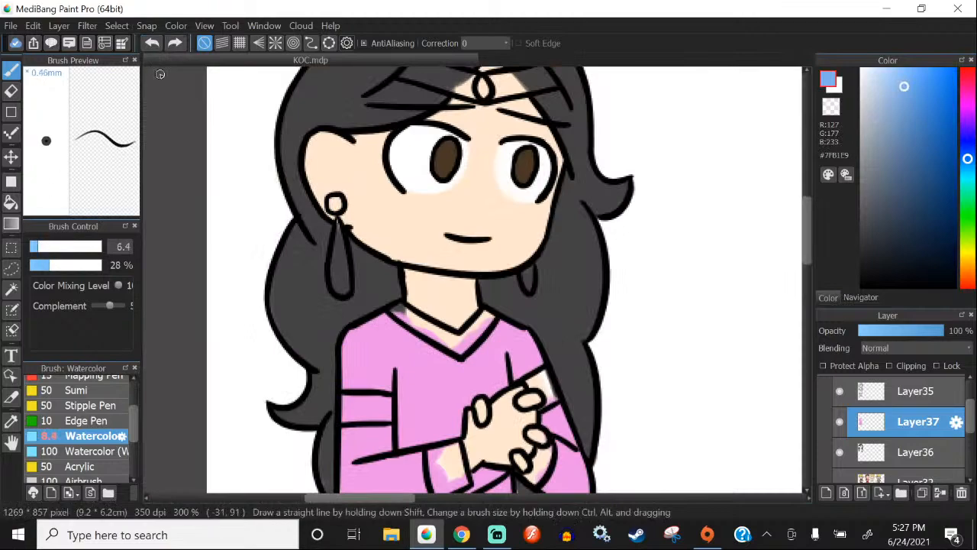
# Step: Paint the round earring stud and the tiara's gem light blue #7FB1E9 with a size 6.4 brush
pyautogui.scroll(2, 335, 202)
pyautogui.moveTo(332, 200); pyautogui.dragTo(333, 218)
pyautogui.scroll(-4, 334, 219)
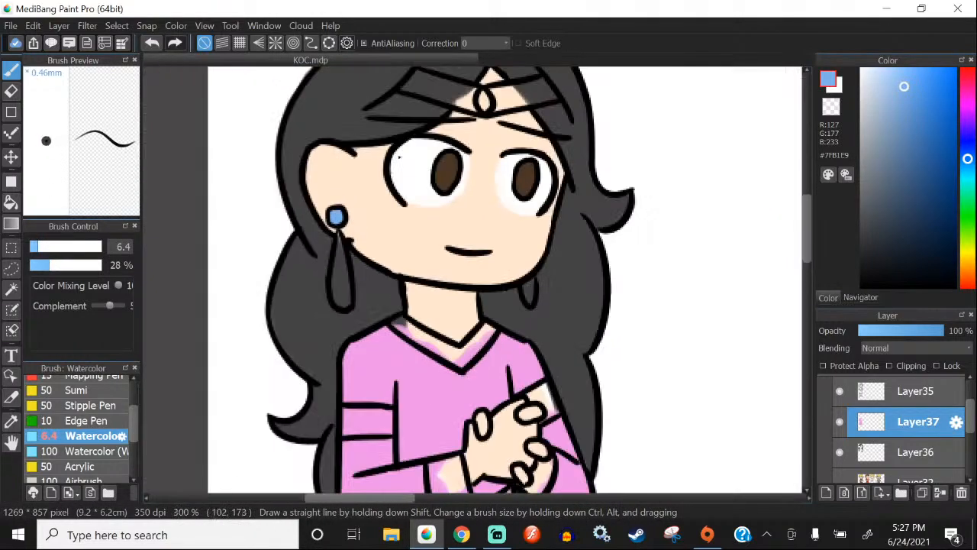
pyautogui.scroll(4, 483, 98)
pyautogui.moveTo(478, 93)
pyautogui.mouseDown()
pyautogui.moveTo(490, 140)
pyautogui.moveTo(480, 115)
pyautogui.mouseUp()
pyautogui.scroll(-2, 428, 115)
pyautogui.scroll(-2, 418, 134)
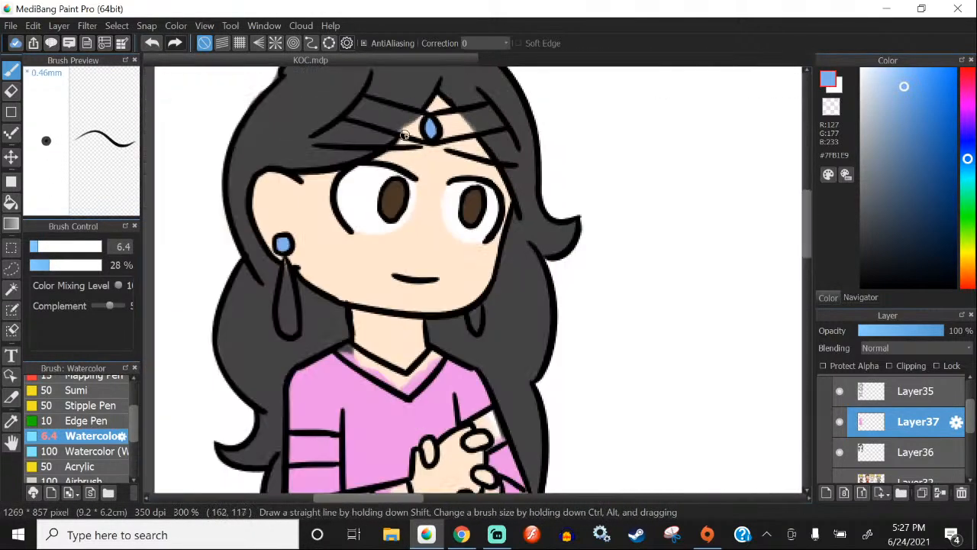
# Step: Add a new layer above Layer37 and merge Layer37 down into Layer36
pyautogui.scroll(-4, 518, 198)
pyautogui.scroll(3, 450, 397)
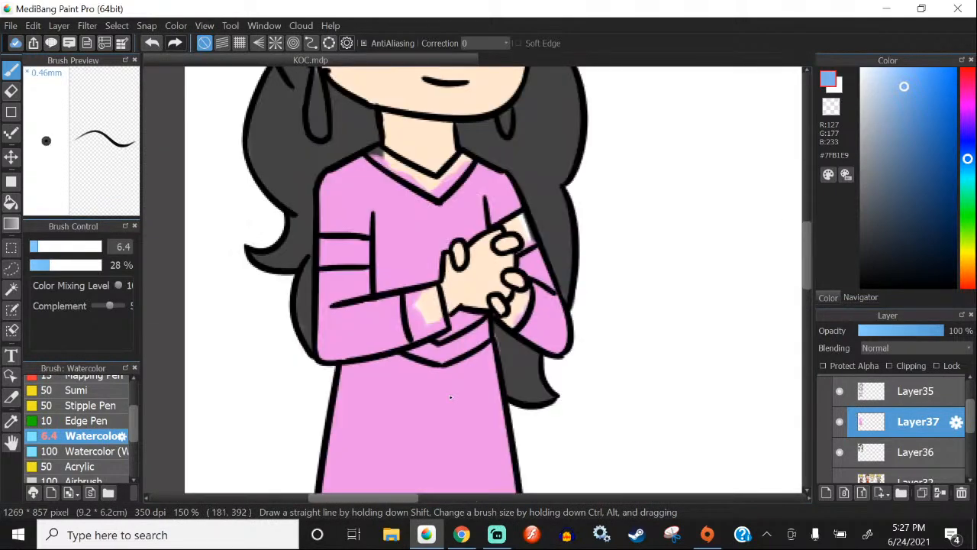
pyautogui.scroll(-1, 482, 248)
pyautogui.click(826, 493)
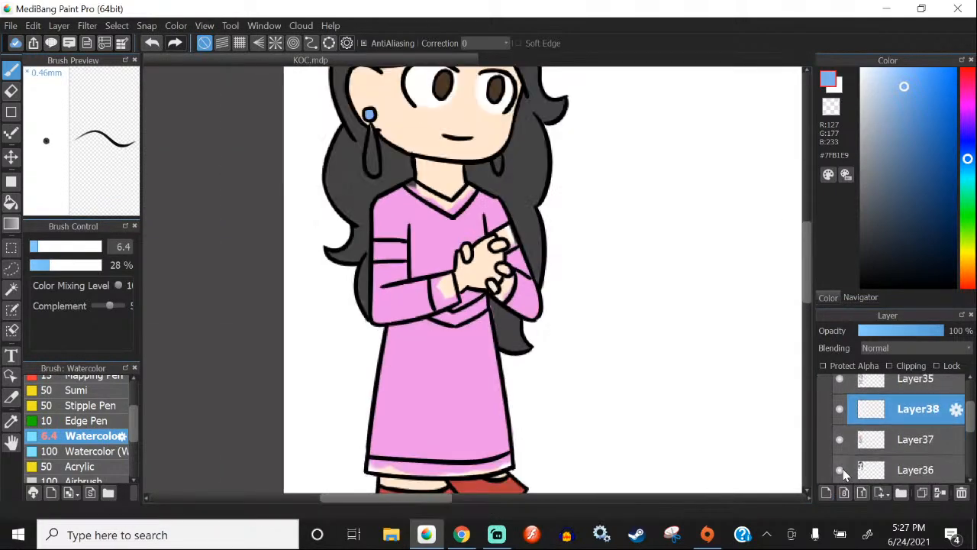
pyautogui.click(900, 441)
pyautogui.click(87, 26)
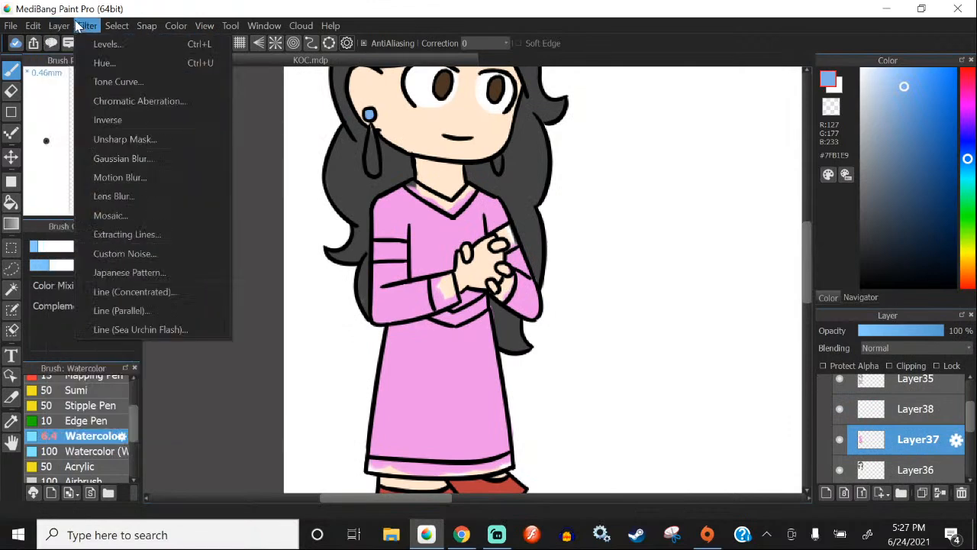
pyautogui.click(76, 192)
pyautogui.scroll(-1, 897, 462)
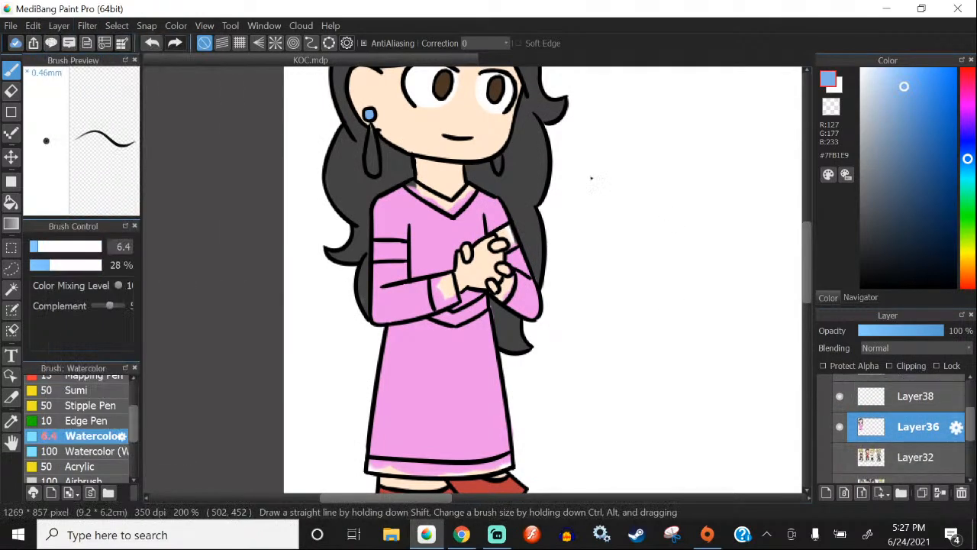
# Step: Show Layer32 to check its characters' colours, and hide the layer again
pyautogui.scroll(-2, 589, 178)
pyautogui.scroll(1, 664, 261)
pyautogui.click(841, 457)
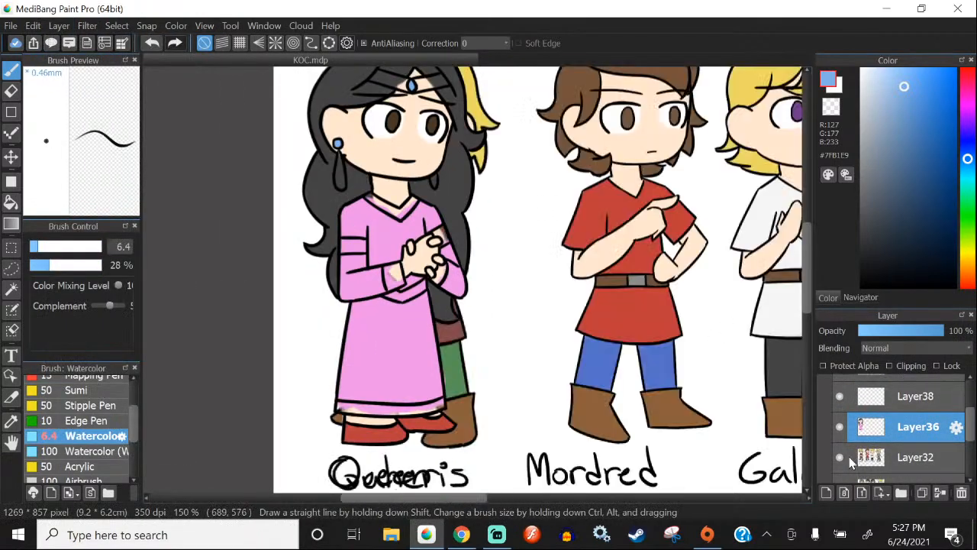
pyautogui.click(840, 457)
# Step: Show Layer17, sample gold #DEB844 from King Arthur's sleeve cuff, and hide the layer again, keeping Layer36 shown
pyautogui.scroll(-2, 835, 468)
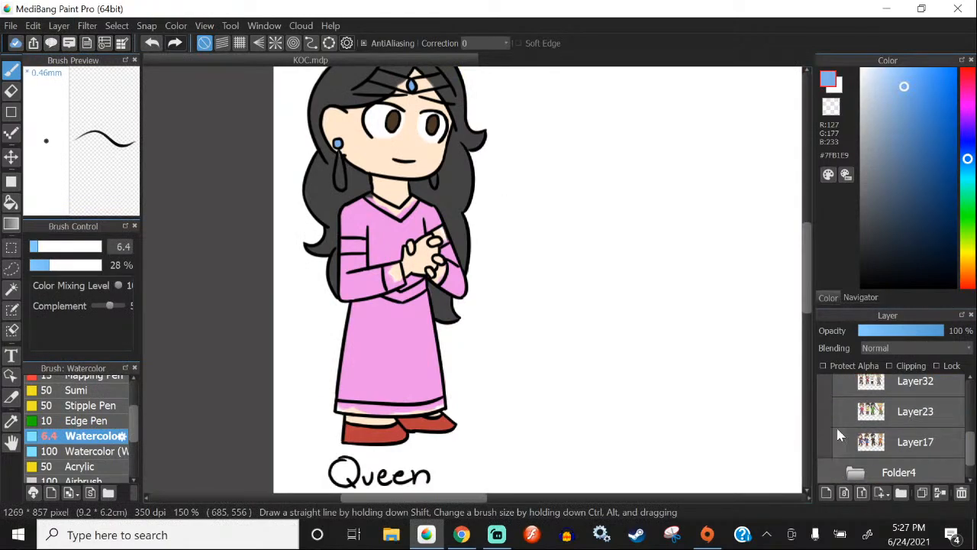
pyautogui.click(839, 441)
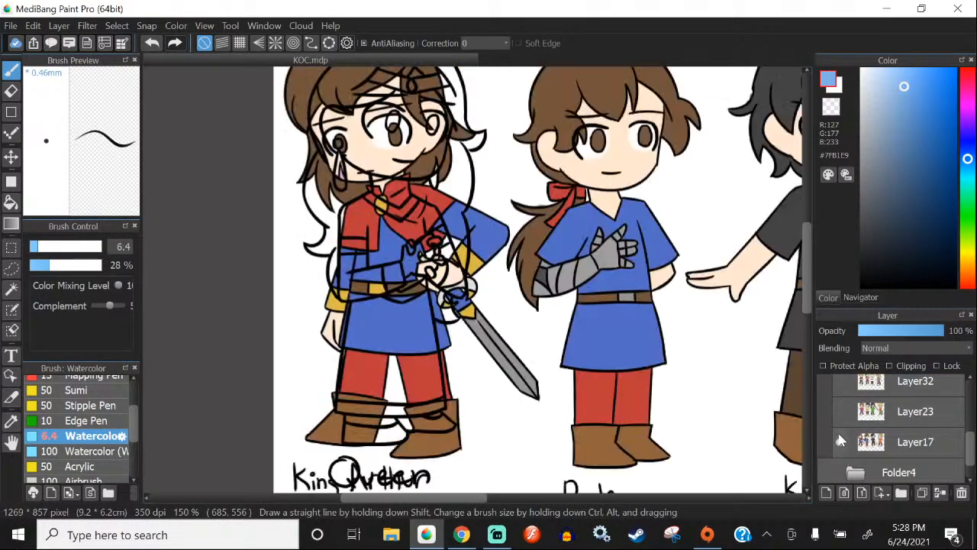
pyautogui.scroll(2, 472, 264)
pyautogui.keyDown('alt'); pyautogui.click(473, 264); pyautogui.keyUp('alt')
pyautogui.scroll(-3, 473, 264)
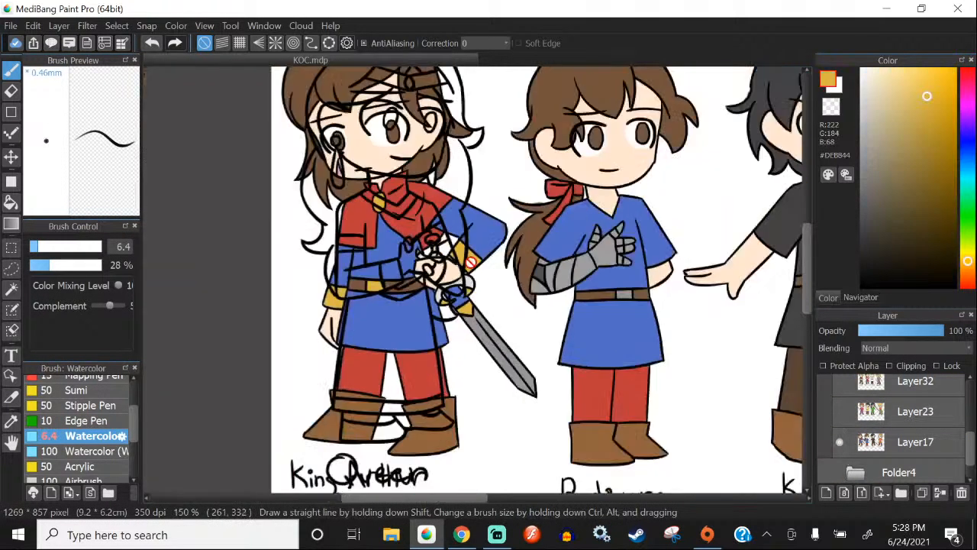
pyautogui.click(839, 443)
pyautogui.scroll(3, 841, 431)
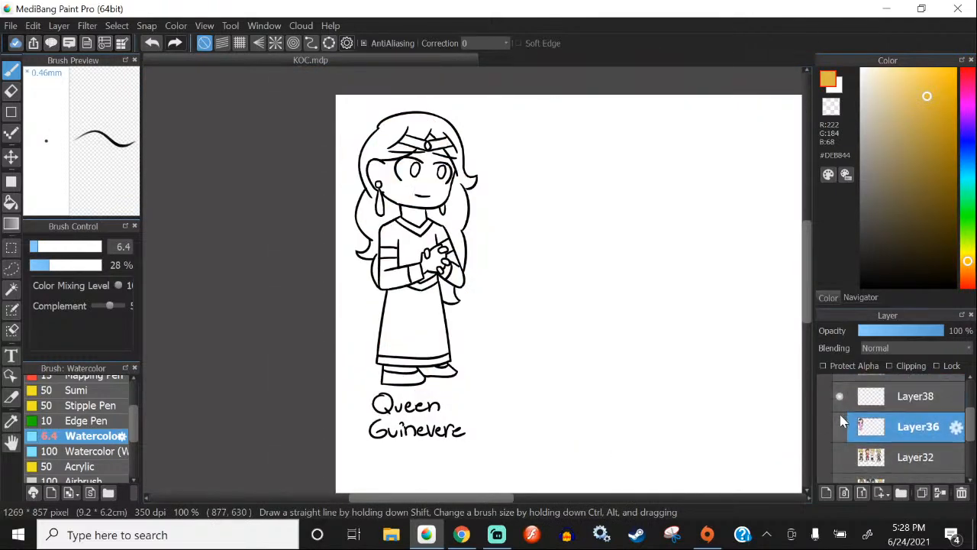
pyautogui.click(839, 426)
# Step: Paint both halves of the tiara band gold #DEB844 on Layer38 with the size 6.4 brush
pyautogui.scroll(5, 439, 176)
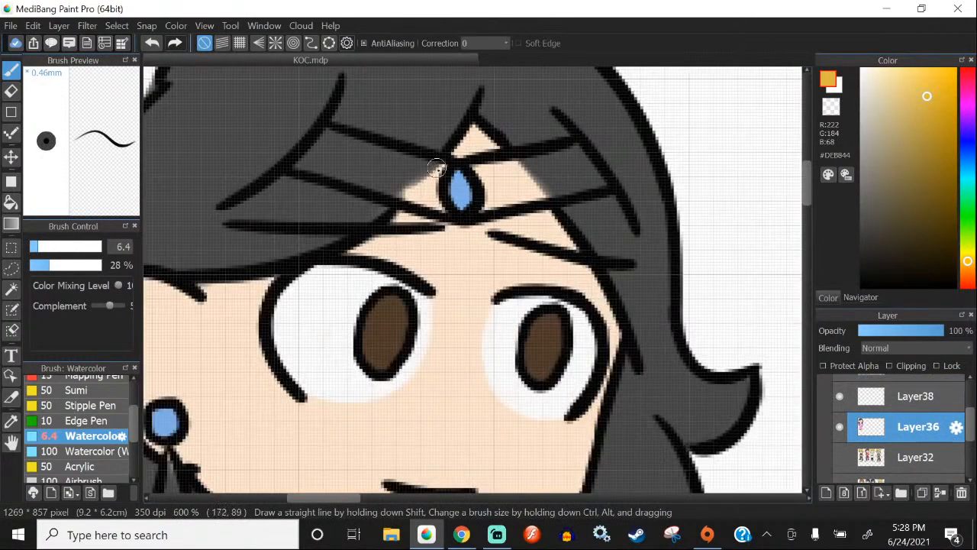
pyautogui.moveTo(439, 176); pyautogui.dragTo(425, 191)
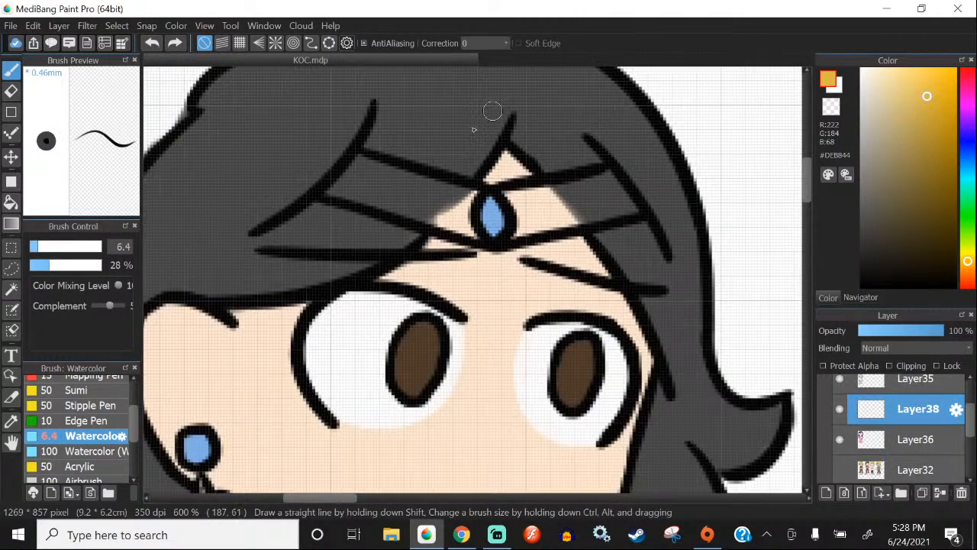
pyautogui.scroll(2, 354, 166)
pyautogui.moveTo(359, 158)
pyautogui.mouseDown()
pyautogui.moveTo(563, 234)
pyautogui.moveTo(559, 286)
pyautogui.moveTo(586, 312)
pyautogui.moveTo(529, 280)
pyautogui.moveTo(322, 219)
pyautogui.moveTo(304, 224)
pyautogui.moveTo(396, 201)
pyautogui.moveTo(365, 187)
pyautogui.moveTo(494, 261)
pyautogui.moveTo(350, 195)
pyautogui.moveTo(559, 260)
pyautogui.moveTo(512, 232)
pyautogui.moveTo(323, 243)
pyautogui.moveTo(482, 227)
pyautogui.moveTo(496, 249)
pyautogui.moveTo(487, 301)
pyautogui.moveTo(639, 264)
pyautogui.moveTo(586, 265)
pyautogui.mouseUp()
pyautogui.scroll(-3, 511, 229)
pyautogui.scroll(3, 481, 283)
pyautogui.scroll(-3, 586, 266)
pyautogui.scroll(3, 585, 265)
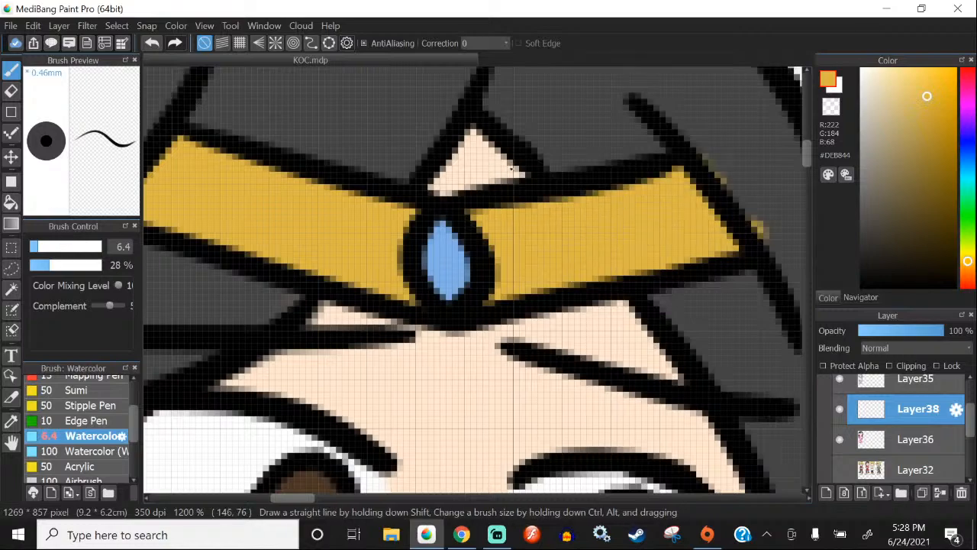
# Step: Erase the gold overspill on the hair beyond the tiara's end with a size 10 eraser
pyautogui.click(10, 90)
pyautogui.scroll(-2, 572, 235)
pyautogui.scroll(1, 617, 191)
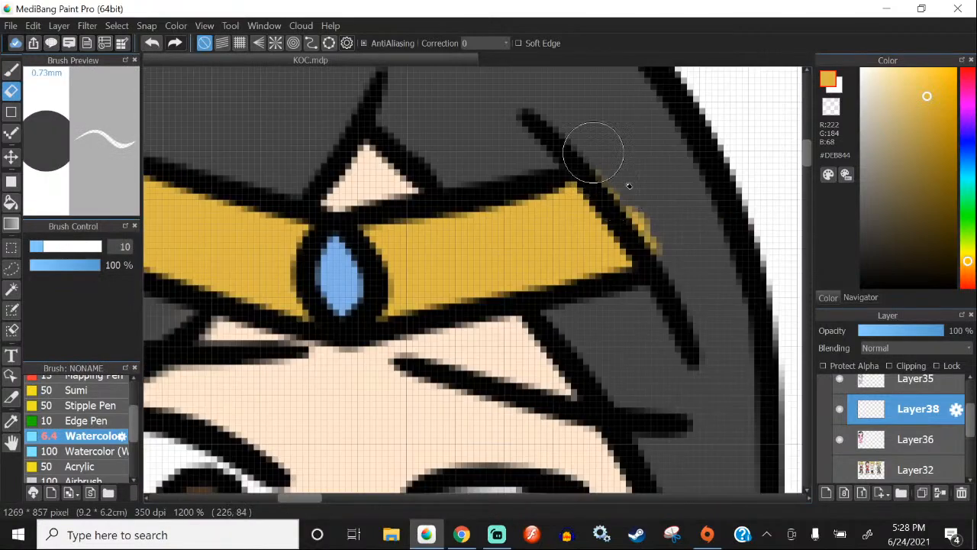
pyautogui.moveTo(594, 153); pyautogui.dragTo(673, 271)
pyautogui.click(11, 70)
# Step: Fill the teardrop below the blue earring stud with gold #DEB844 using a size 8.7 brush
pyautogui.scroll(-3, 375, 177)
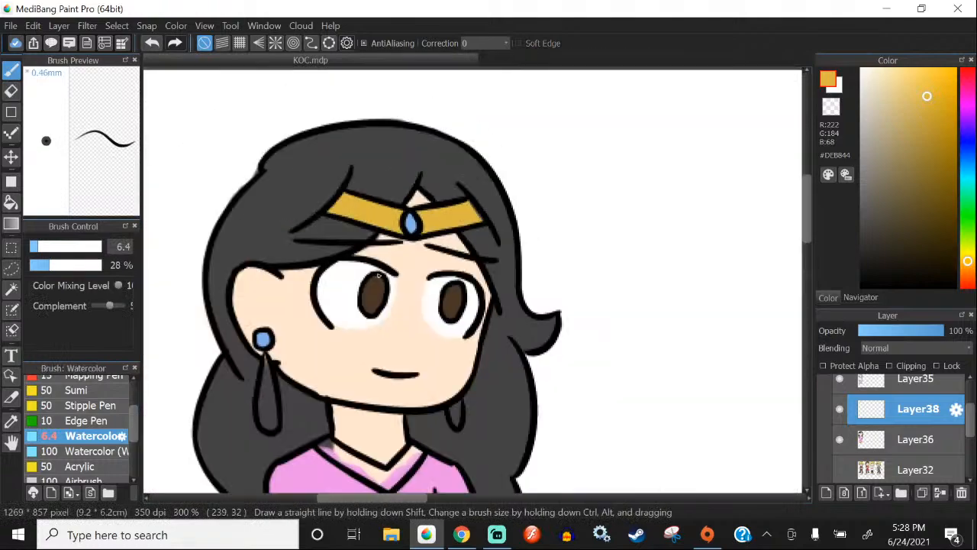
pyautogui.scroll(2, 287, 399)
pyautogui.scroll(1, 244, 385)
pyautogui.scroll(-1, 264, 321)
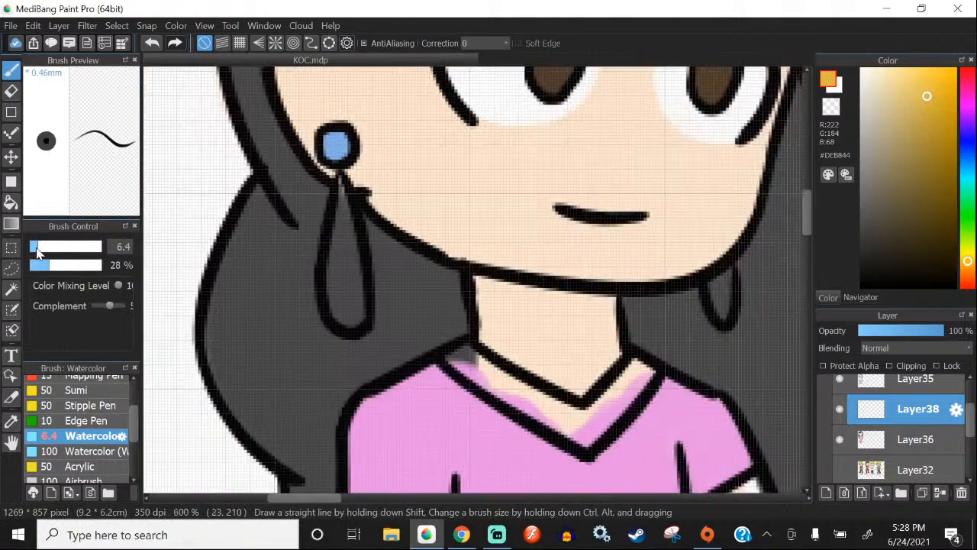
pyautogui.moveTo(37, 248); pyautogui.dragTo(42, 247)
pyautogui.scroll(1, 342, 212)
pyautogui.moveTo(337, 170)
pyautogui.mouseDown()
pyautogui.moveTo(330, 300)
pyautogui.moveTo(345, 358)
pyautogui.mouseUp()
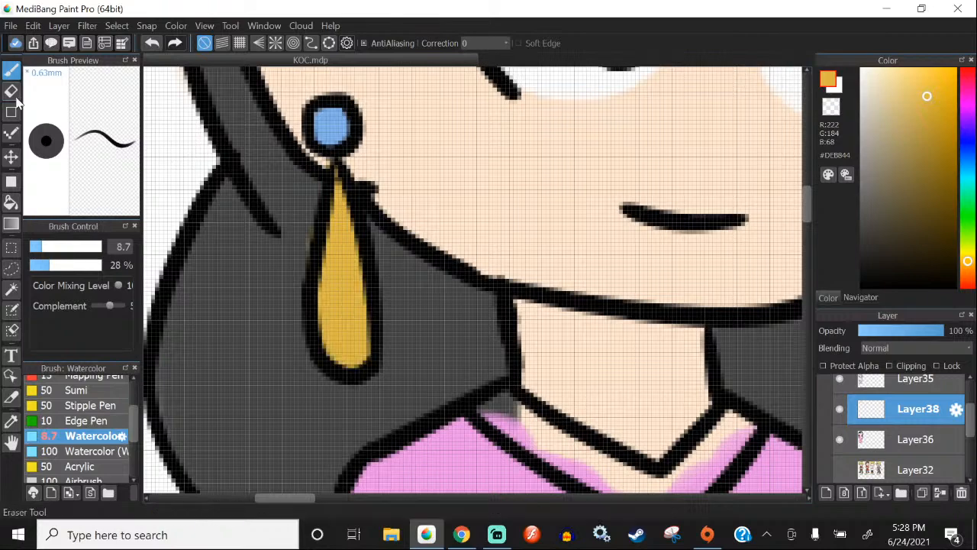
pyautogui.scroll(-3, 542, 116)
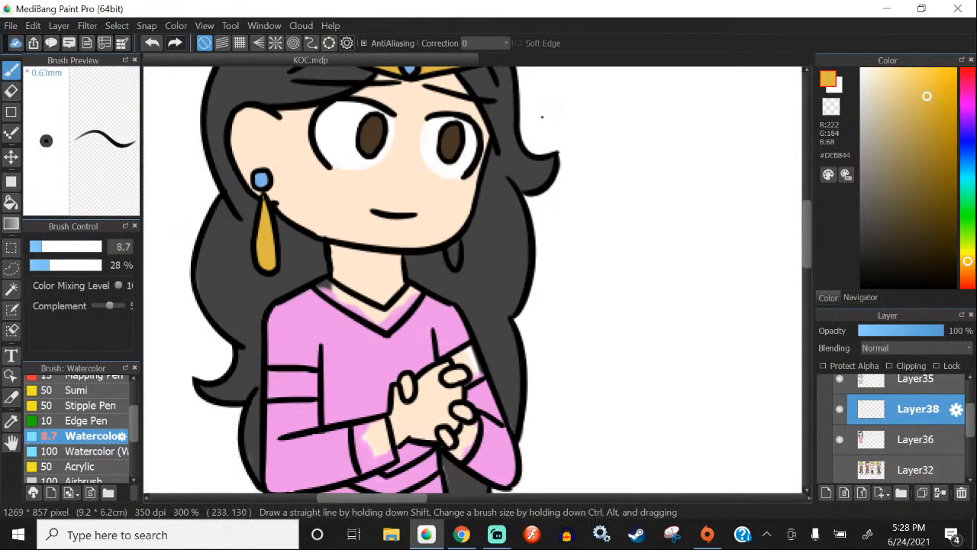
# Step: Switch to Streamlabs OBS to check the stream chat, and return to the drawing in MediBang Paint Pro
pyautogui.click(496, 535)
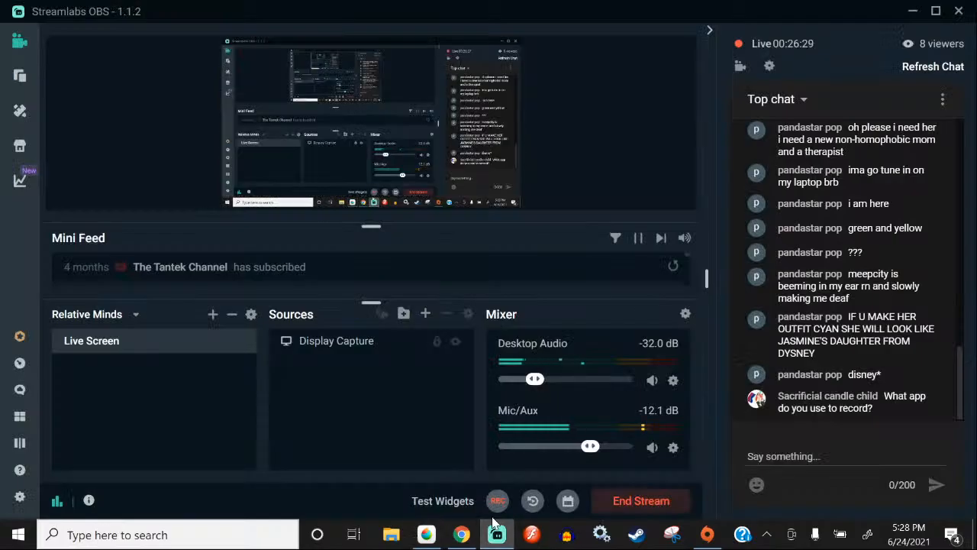
pyautogui.click(426, 534)
# Step: Paint the partly hidden second earring and the dress's V-neck trim gold #DEB844
pyautogui.scroll(4, 450, 202)
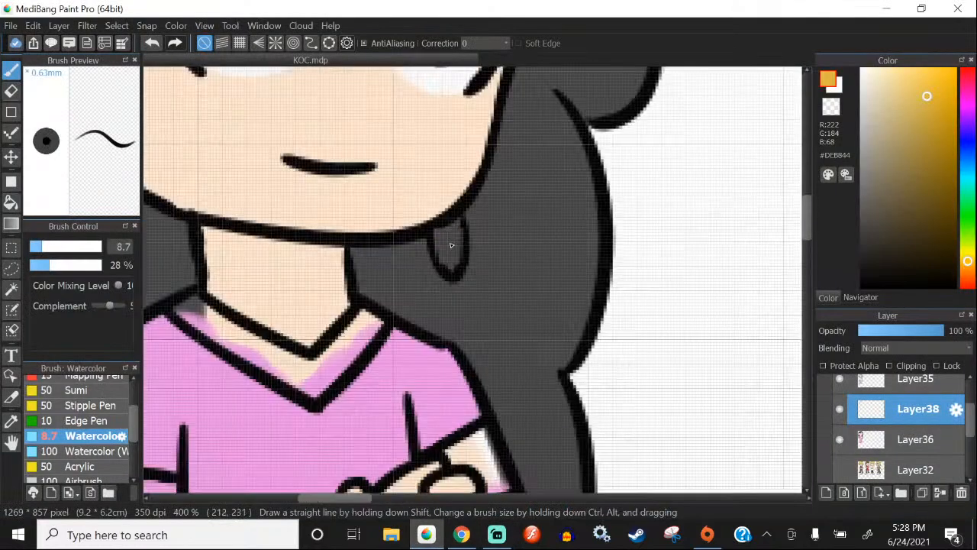
pyautogui.moveTo(451, 204); pyautogui.dragTo(444, 255)
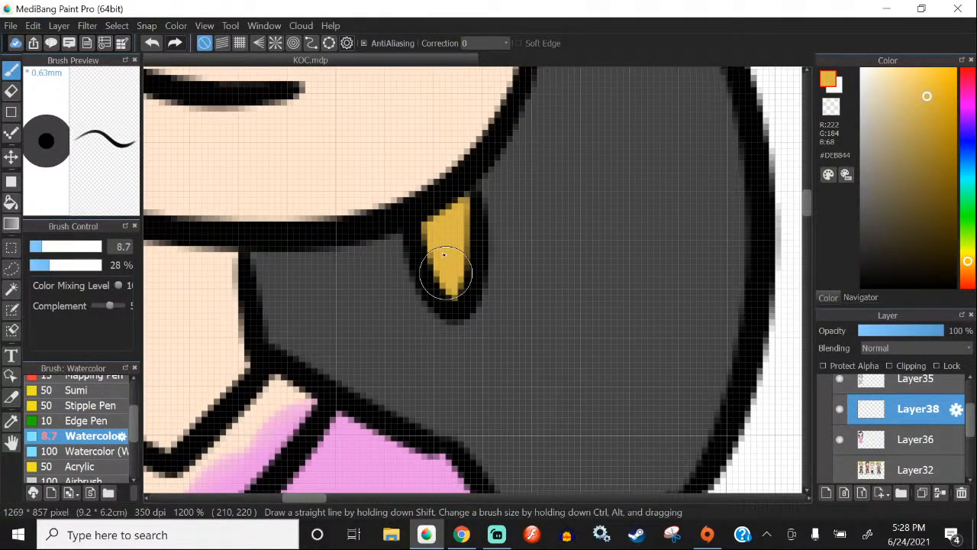
pyautogui.moveTo(252, 259)
pyautogui.mouseDown()
pyautogui.moveTo(414, 336)
pyautogui.moveTo(495, 415)
pyautogui.moveTo(633, 278)
pyautogui.moveTo(548, 404)
pyautogui.mouseUp()
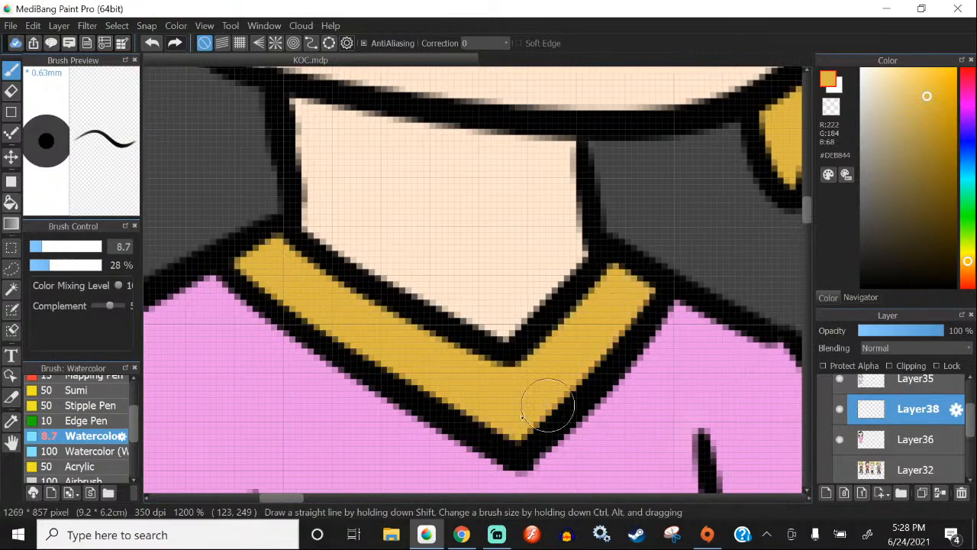
# Step: Paint the upper sleeve band and the wrist cuff of the same arm gold #DEB844
pyautogui.scroll(-6, 431, 302)
pyautogui.scroll(6, 432, 302)
pyautogui.moveTo(421, 288)
pyautogui.mouseDown()
pyautogui.moveTo(352, 284)
pyautogui.moveTo(375, 319)
pyautogui.moveTo(291, 295)
pyautogui.moveTo(303, 309)
pyautogui.moveTo(260, 326)
pyautogui.moveTo(256, 264)
pyautogui.mouseUp()
pyautogui.scroll(-3, 256, 263)
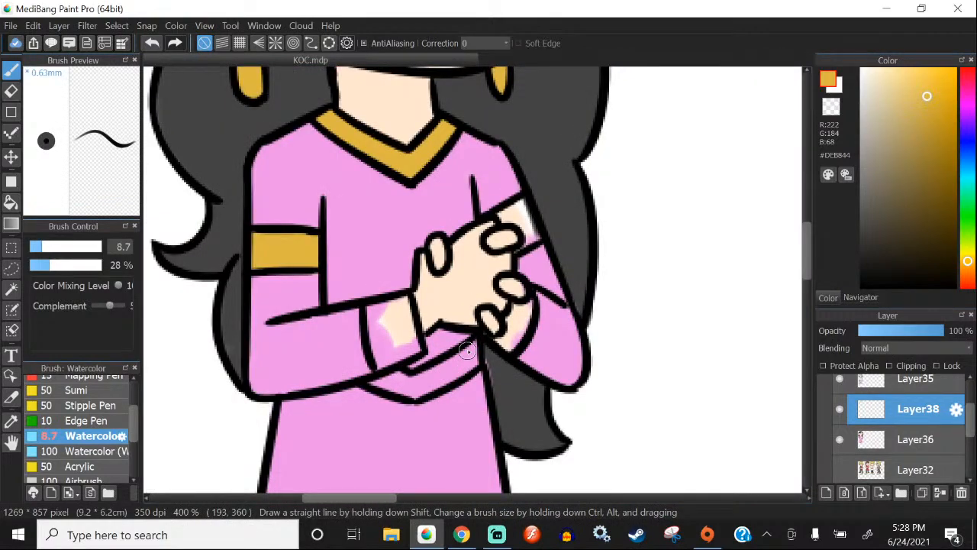
pyautogui.scroll(2, 467, 350)
pyautogui.scroll(-2, 374, 274)
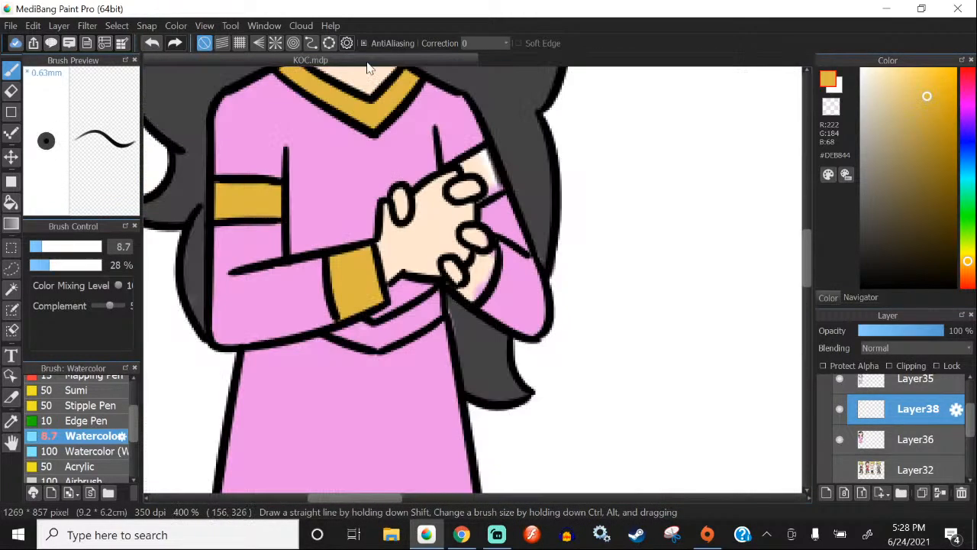
pyautogui.scroll(2, 387, 365)
pyautogui.scroll(1, 313, 303)
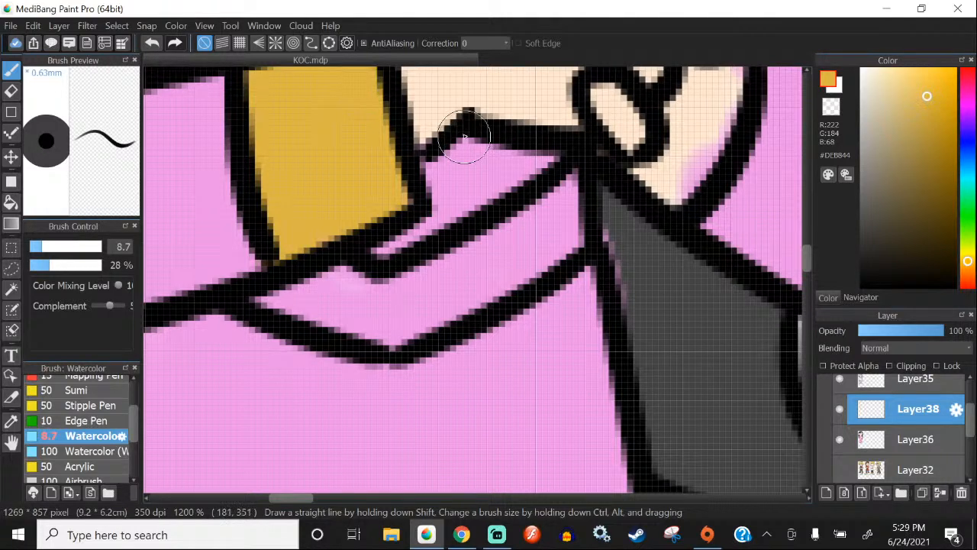
# Step: Paint the dress's V-shaped waist trim and the upper sleeve band of the other arm gold #DEB844
pyautogui.moveTo(305, 282)
pyautogui.mouseDown()
pyautogui.moveTo(372, 313)
pyautogui.moveTo(315, 290)
pyautogui.moveTo(347, 290)
pyautogui.moveTo(367, 307)
pyautogui.moveTo(272, 301)
pyautogui.moveTo(462, 300)
pyautogui.moveTo(449, 303)
pyautogui.moveTo(557, 240)
pyautogui.moveTo(383, 297)
pyautogui.moveTo(384, 285)
pyautogui.moveTo(572, 192)
pyautogui.mouseUp()
pyautogui.scroll(-10, 444, 281)
pyautogui.scroll(1, 458, 260)
pyautogui.scroll(8, 459, 259)
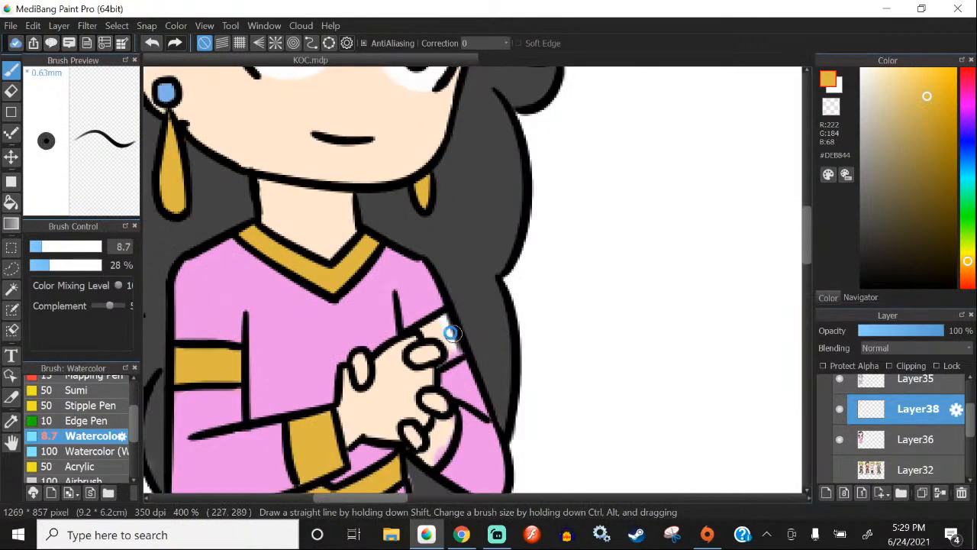
pyautogui.moveTo(442, 290)
pyautogui.mouseDown()
pyautogui.moveTo(469, 381)
pyautogui.moveTo(374, 321)
pyautogui.mouseUp()
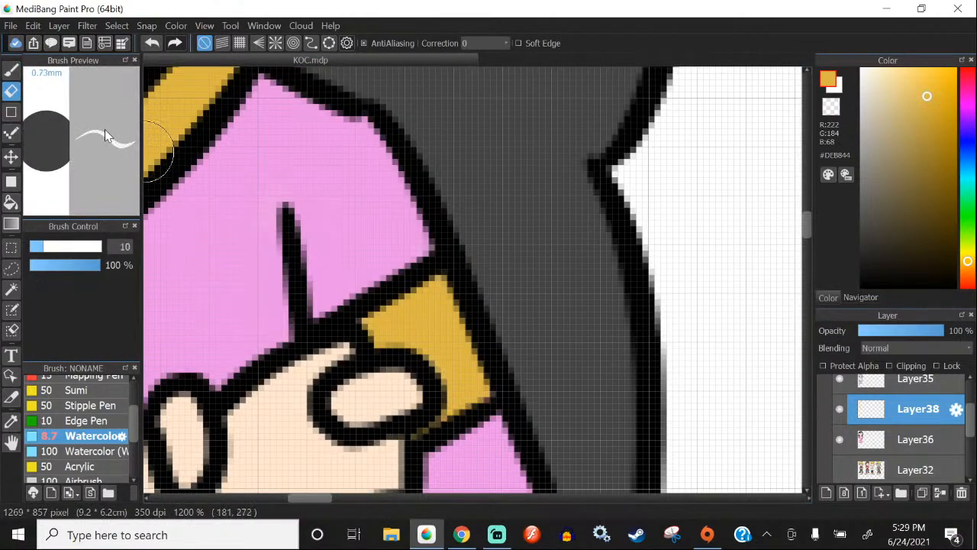
# Step: Erase the gold overflow around that sleeve band and paint the remaining wrist cuff behind the clasped hands gold #DEB844
pyautogui.scroll(-7, 368, 221)
pyautogui.scroll(5, 378, 306)
pyautogui.moveTo(393, 315)
pyautogui.mouseDown()
pyautogui.moveTo(424, 288)
pyautogui.moveTo(398, 352)
pyautogui.moveTo(369, 364)
pyautogui.moveTo(396, 336)
pyautogui.mouseUp()
pyautogui.scroll(-3, 393, 307)
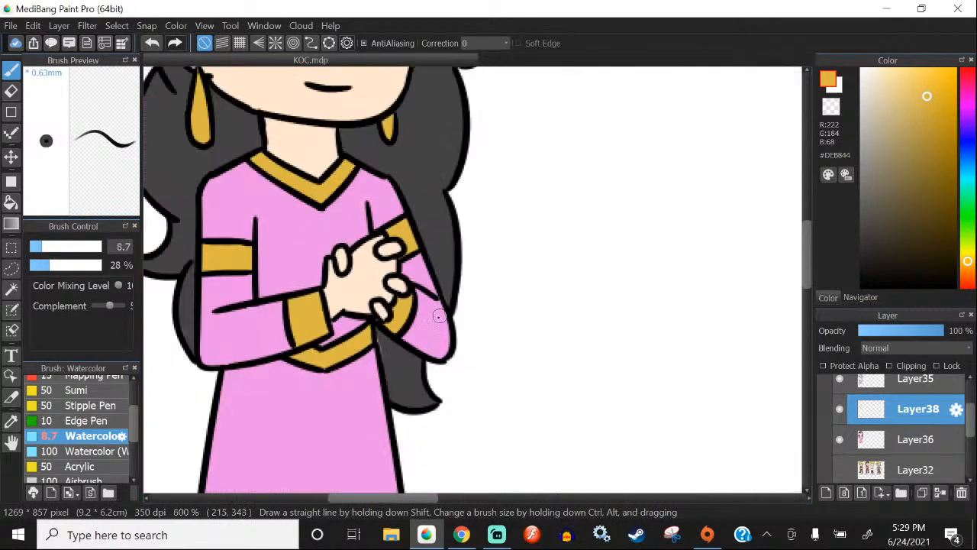
pyautogui.moveTo(311, 337)
pyautogui.mouseDown()
pyautogui.moveTo(287, 333)
pyautogui.moveTo(306, 270)
pyautogui.moveTo(327, 370)
pyautogui.mouseUp()
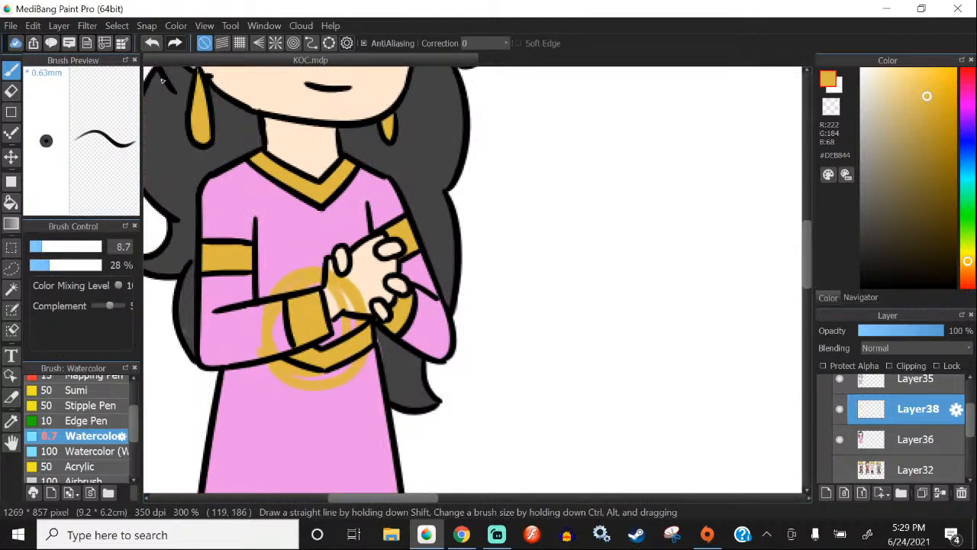
pyautogui.click(152, 43)
pyautogui.scroll(-4, 316, 290)
pyautogui.scroll(2, 339, 252)
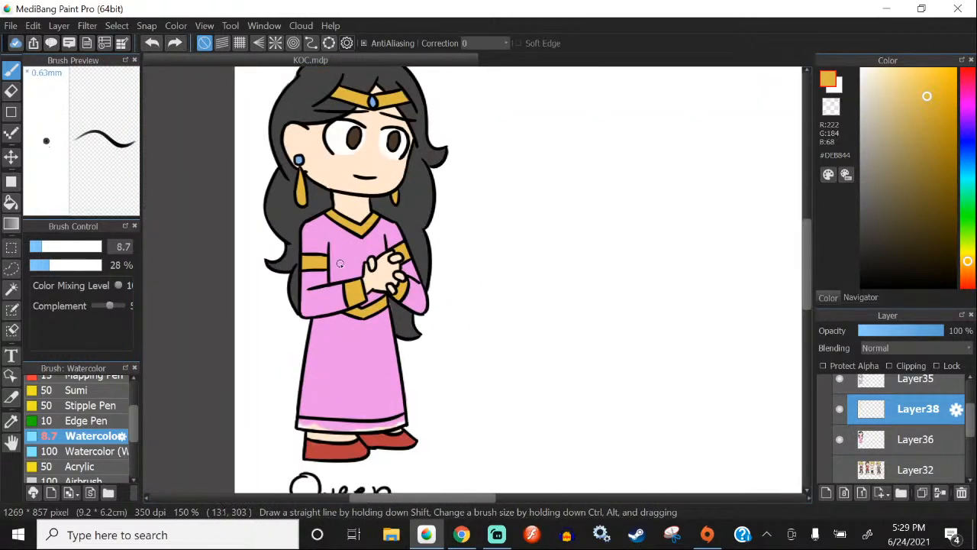
pyautogui.scroll(-2, 336, 264)
pyautogui.scroll(1, 449, 280)
# Step: Merge Layer38 and Layer35 down into Layer36
pyautogui.click(58, 25)
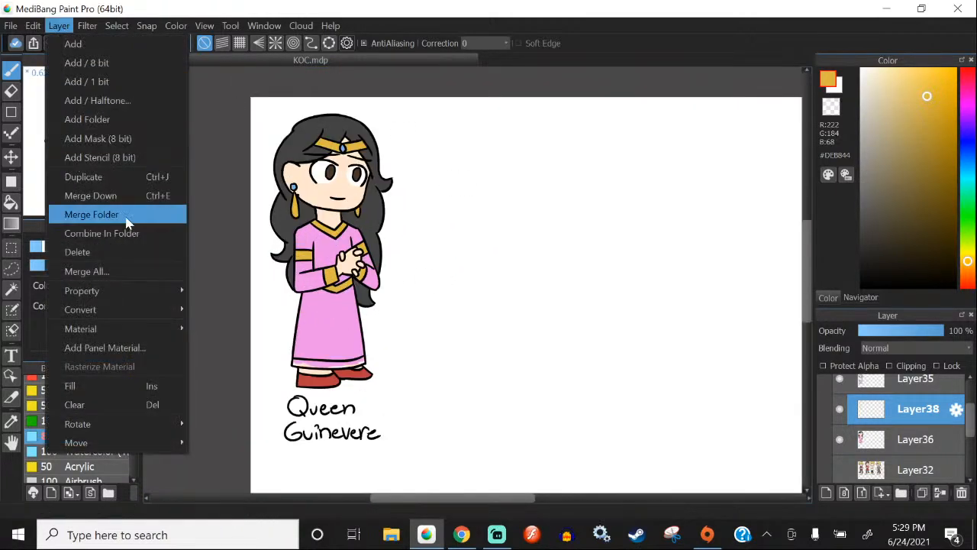
pyautogui.click(129, 195)
pyautogui.scroll(1, 896, 410)
pyautogui.click(905, 416)
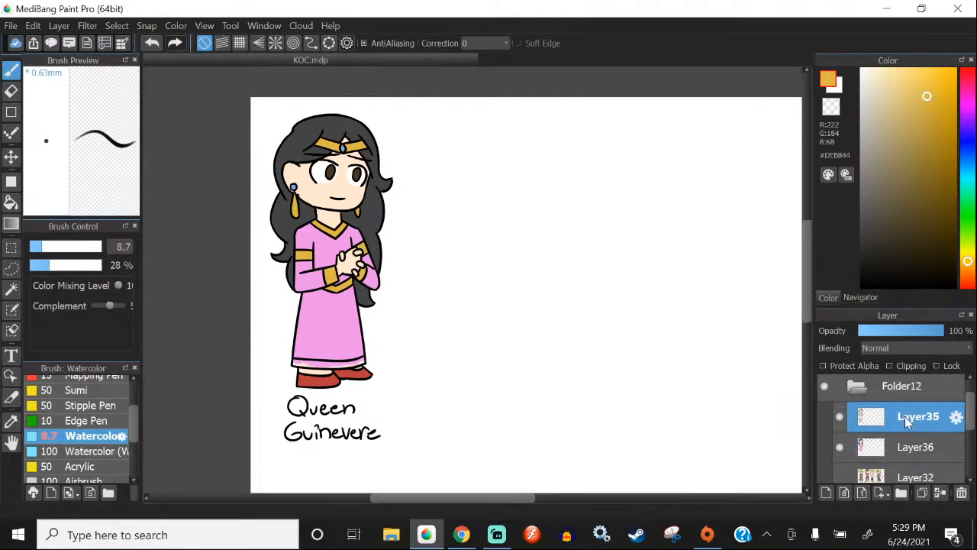
pyautogui.click(59, 25)
pyautogui.click(90, 196)
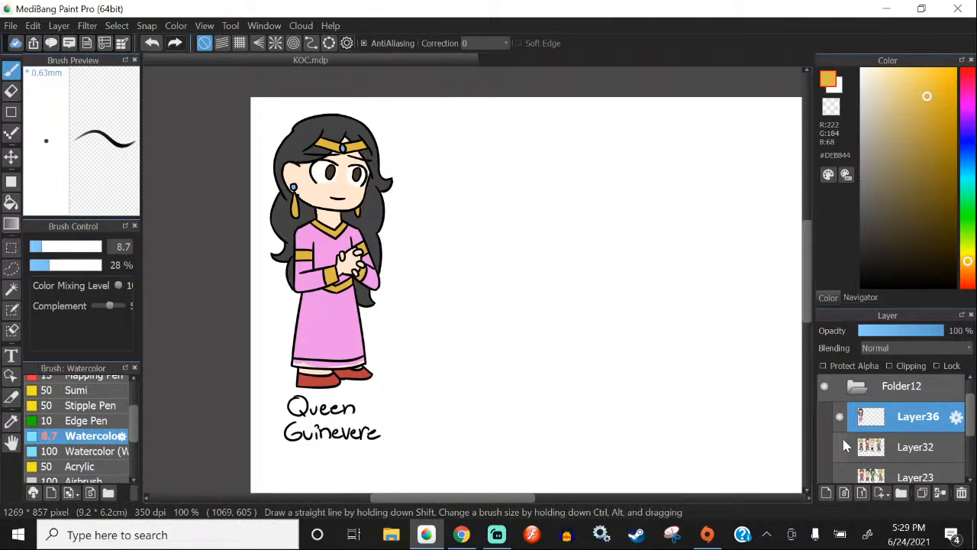
# Step: Make the sketch folder Folder4 visible to show the red and blue character sketches
pyautogui.scroll(-4, 842, 456)
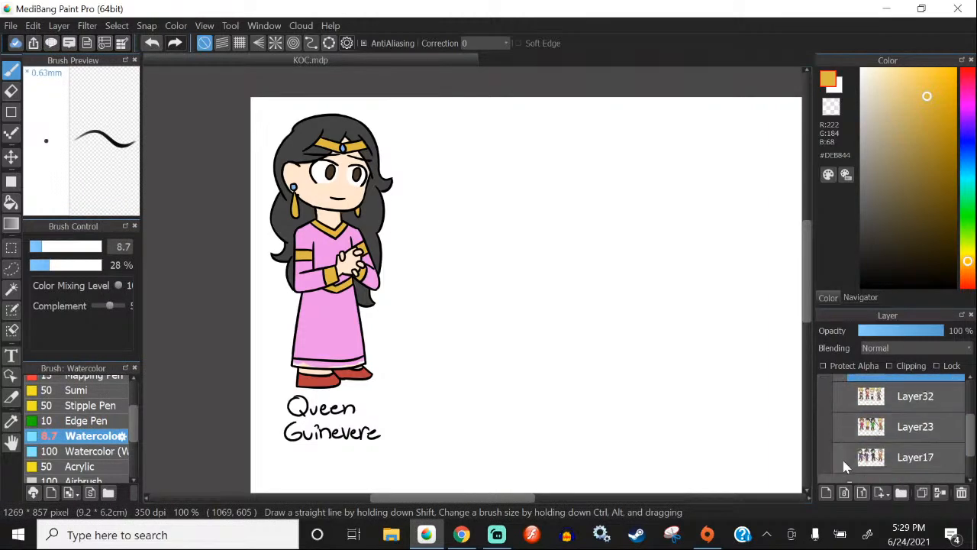
pyautogui.click(825, 436)
pyautogui.scroll(2, 475, 201)
pyautogui.scroll(-3, 458, 208)
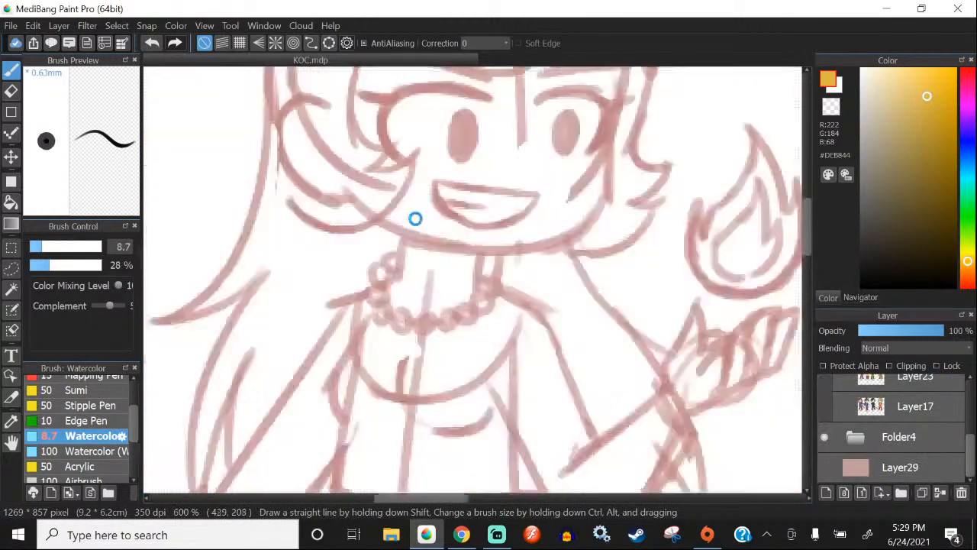
pyautogui.scroll(4, 908, 443)
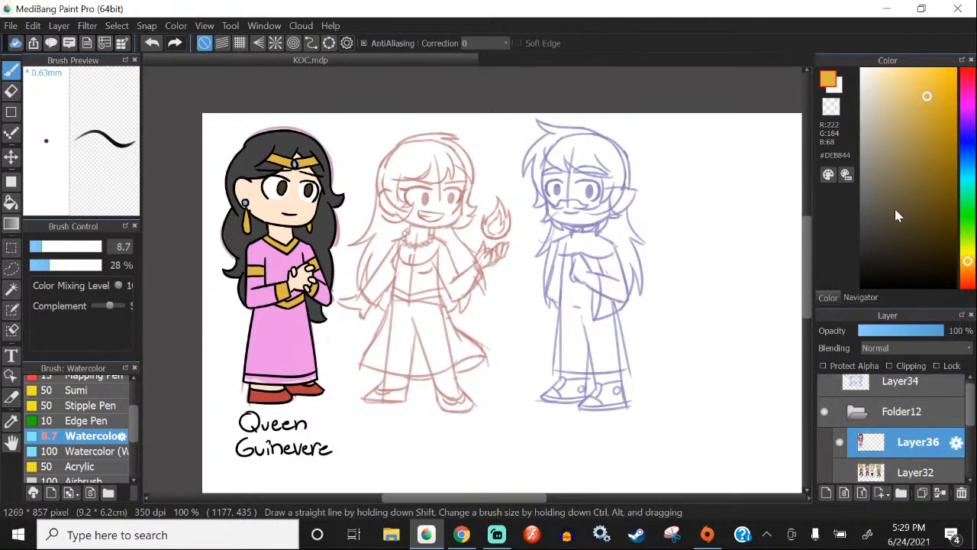
# Step: Set the drawing colour to black #000000 and choose the Pen brush at size 7
pyautogui.moveTo(898, 216); pyautogui.dragTo(858, 292)
pyautogui.scroll(-2, 294, 207)
pyautogui.scroll(4, 359, 322)
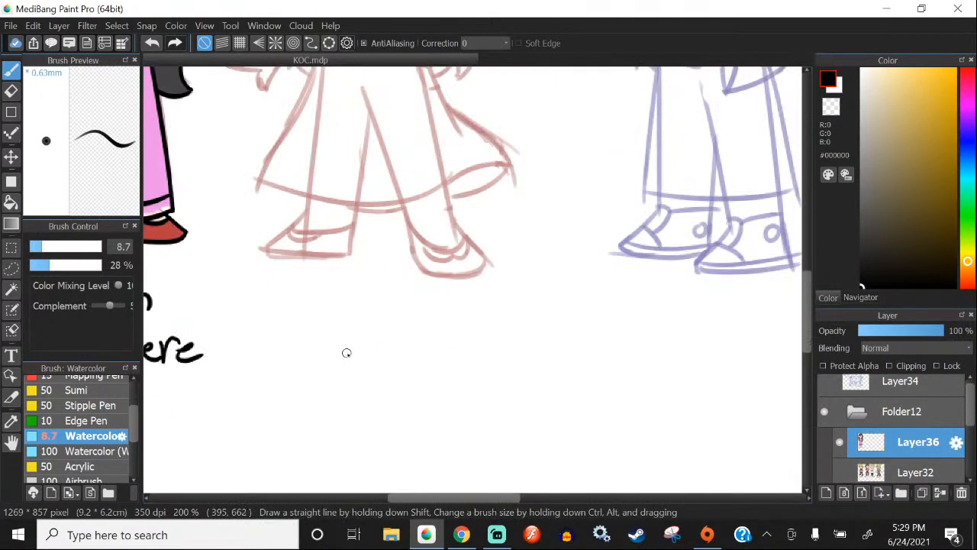
pyautogui.scroll(2, 84, 412)
pyautogui.click(84, 401)
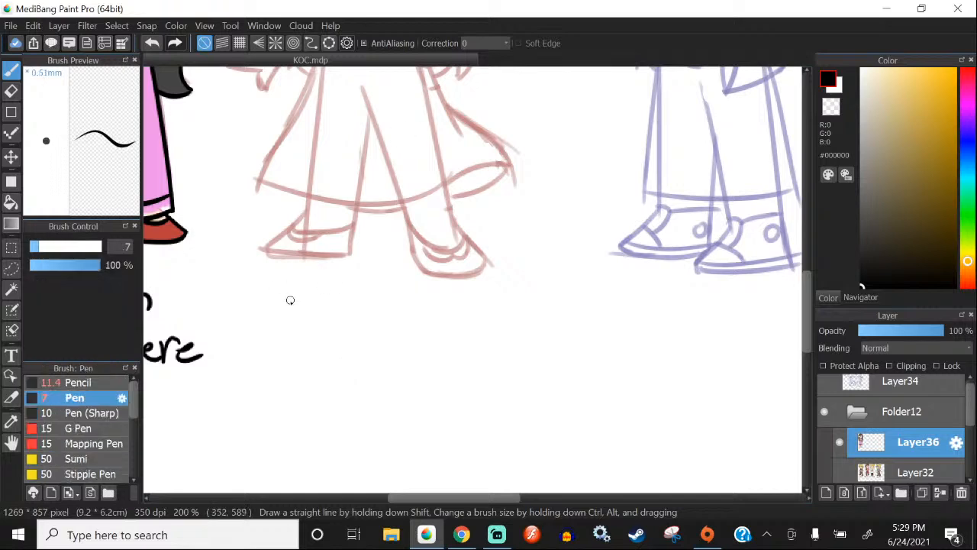
# Step: Handwrite the name "Morgan" in black beneath the feet of the red sketched character
pyautogui.scroll(1, 290, 301)
pyautogui.moveTo(272, 314)
pyautogui.mouseDown()
pyautogui.moveTo(290, 300)
pyautogui.moveTo(312, 310)
pyautogui.mouseUp()
pyautogui.hotkey('ctrl', 'z')
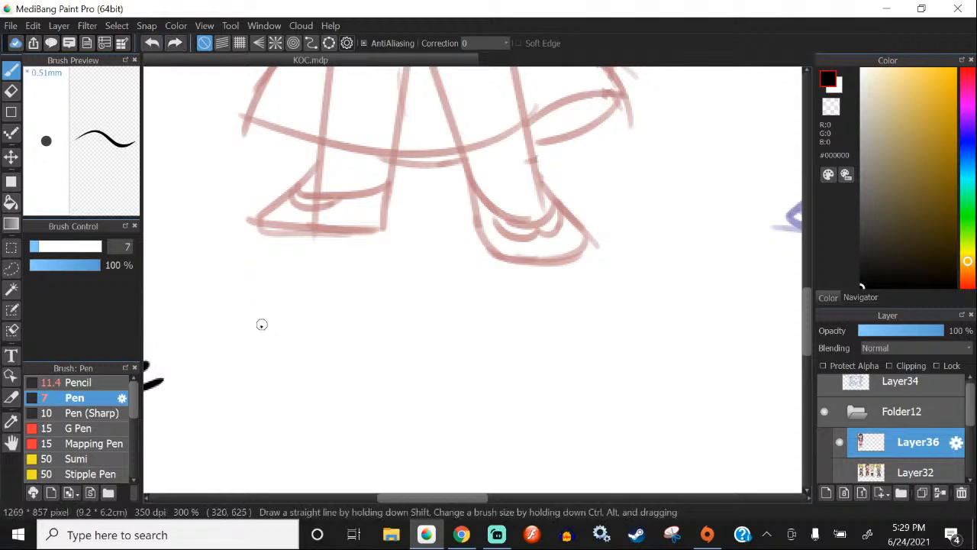
pyautogui.moveTo(255, 334)
pyautogui.mouseDown()
pyautogui.moveTo(284, 277)
pyautogui.moveTo(307, 330)
pyautogui.mouseUp()
pyautogui.moveTo(309, 314)
pyautogui.mouseDown()
pyautogui.moveTo(356, 303)
pyautogui.moveTo(330, 359)
pyautogui.mouseUp()
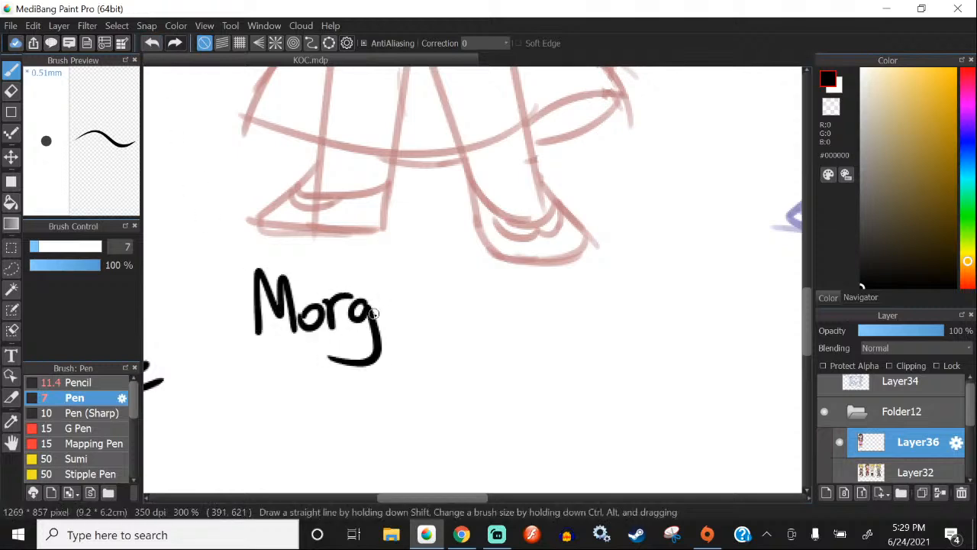
pyautogui.scroll(-3, 373, 313)
pyautogui.moveTo(406, 205); pyautogui.dragTo(410, 237)
pyautogui.moveTo(415, 200); pyautogui.dragTo(439, 233)
# Step: Handwrite "Le Fay" in black on a second line beneath "Morgan"
pyautogui.moveTo(297, 262)
pyautogui.mouseDown()
pyautogui.moveTo(333, 299)
pyautogui.moveTo(370, 304)
pyautogui.mouseUp()
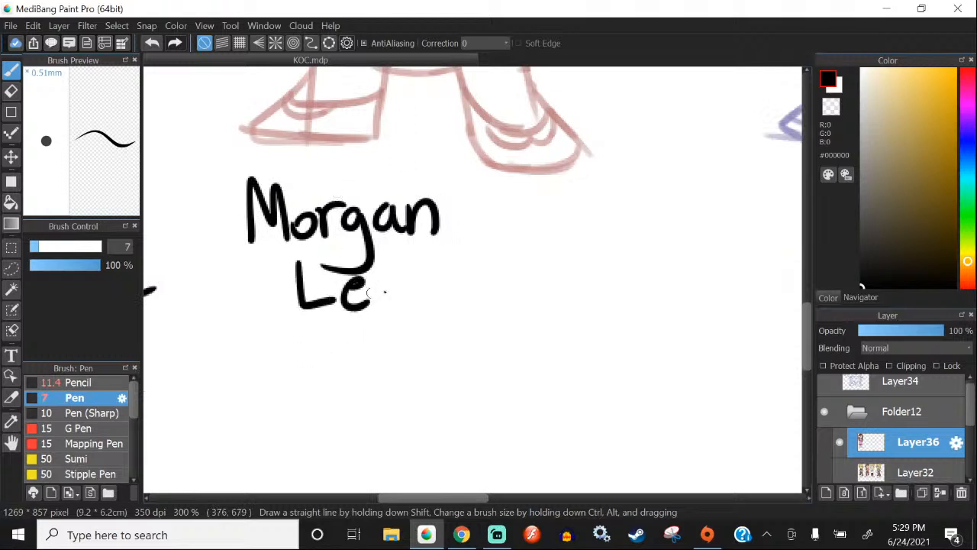
pyautogui.moveTo(413, 263)
pyautogui.mouseDown()
pyautogui.moveTo(413, 309)
pyautogui.moveTo(440, 255)
pyautogui.mouseUp()
pyautogui.moveTo(412, 290)
pyautogui.mouseDown()
pyautogui.moveTo(434, 281)
pyautogui.moveTo(466, 309)
pyautogui.mouseUp()
pyautogui.moveTo(477, 273); pyautogui.dragTo(504, 298)
pyautogui.moveTo(507, 268); pyautogui.dragTo(500, 360)
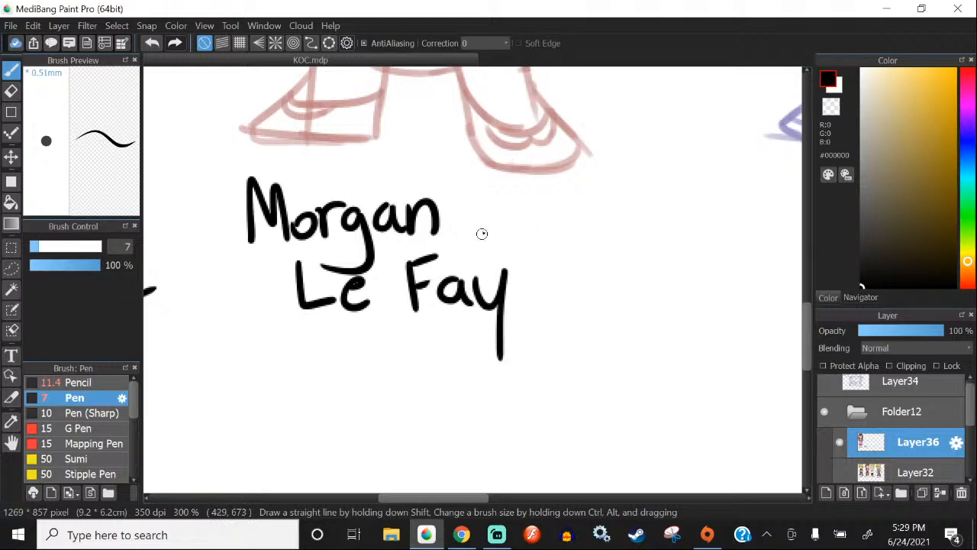
pyautogui.scroll(-2, 482, 234)
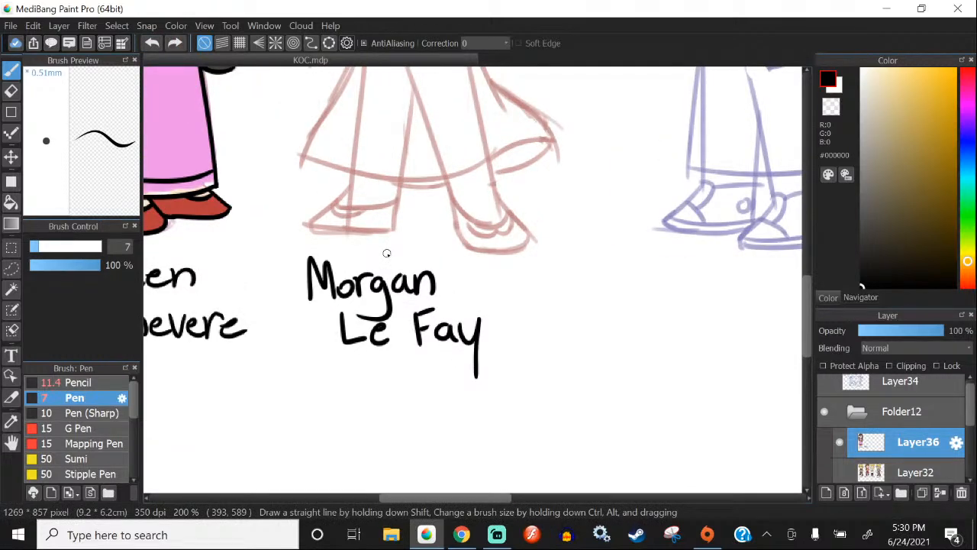
pyautogui.scroll(-3, 387, 253)
pyautogui.scroll(2, 417, 222)
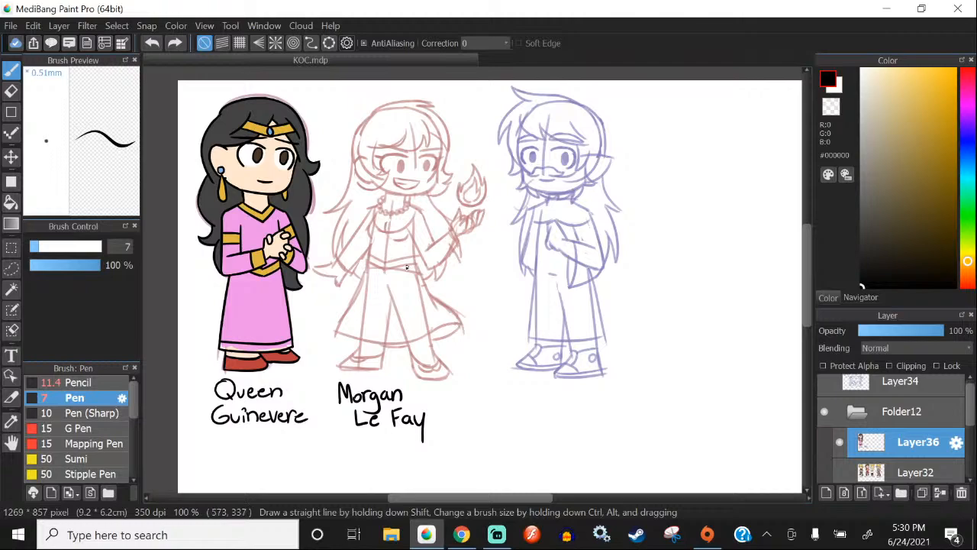
# Step: Ink the slanted eyebrow above the larger eye of the Morgan Le Fay sketch with a black stroke
pyautogui.scroll(-1, 406, 267)
pyautogui.scroll(6, 426, 98)
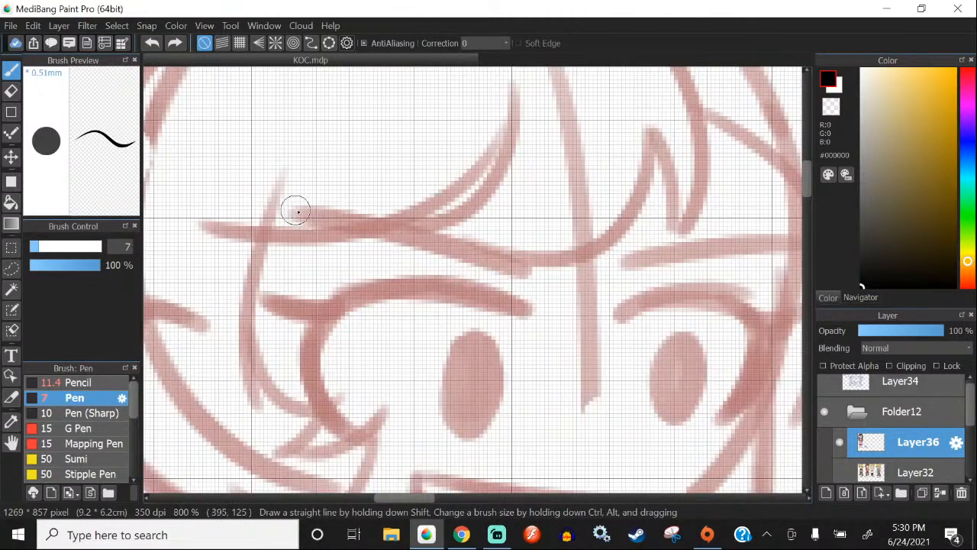
pyautogui.moveTo(297, 212); pyautogui.dragTo(504, 265)
pyautogui.scroll(2, 447, 247)
pyautogui.scroll(-3, 555, 283)
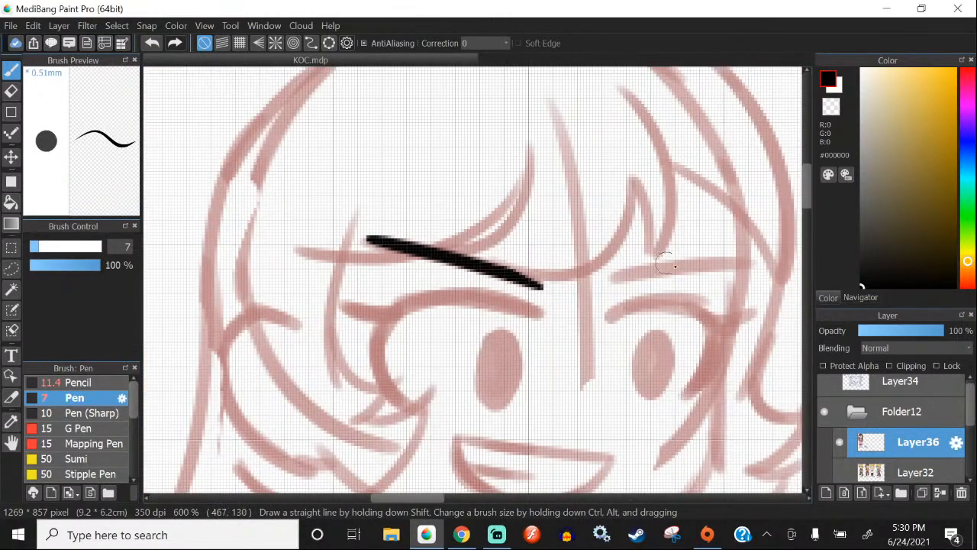
# Step: Ink the second eyebrow of the Morgan Le Fay sketch in black, replacing the first attempt with a cleaner stroke
pyautogui.scroll(-3, 666, 264)
pyautogui.scroll(3, 425, 243)
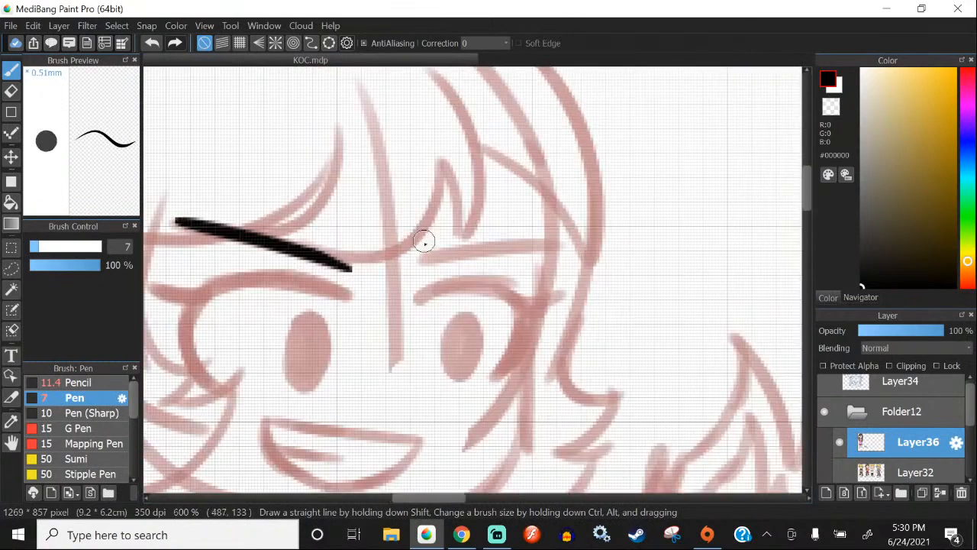
pyautogui.scroll(2, 425, 242)
pyautogui.moveTo(388, 279)
pyautogui.mouseDown()
pyautogui.moveTo(480, 246)
pyautogui.moveTo(710, 234)
pyautogui.mouseUp()
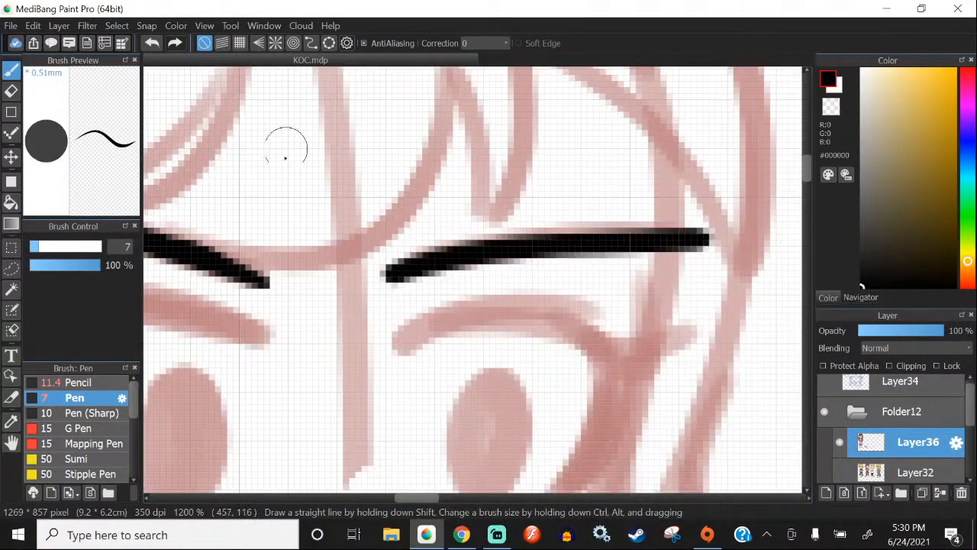
pyautogui.scroll(-1, 280, 148)
pyautogui.click(152, 44)
pyautogui.scroll(1, 415, 225)
pyautogui.moveTo(356, 235); pyautogui.dragTo(634, 196)
pyautogui.scroll(-3, 483, 191)
pyautogui.scroll(2, 441, 196)
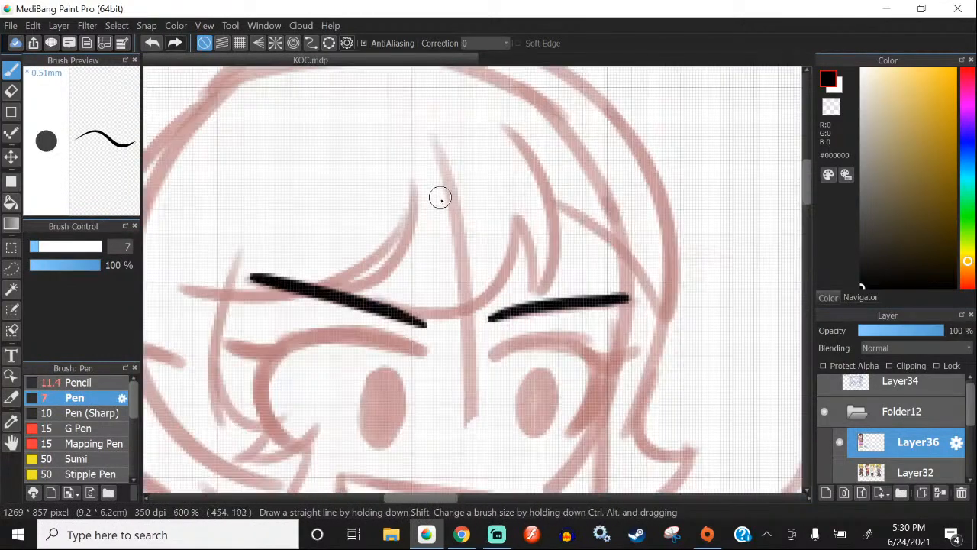
pyautogui.click(153, 44)
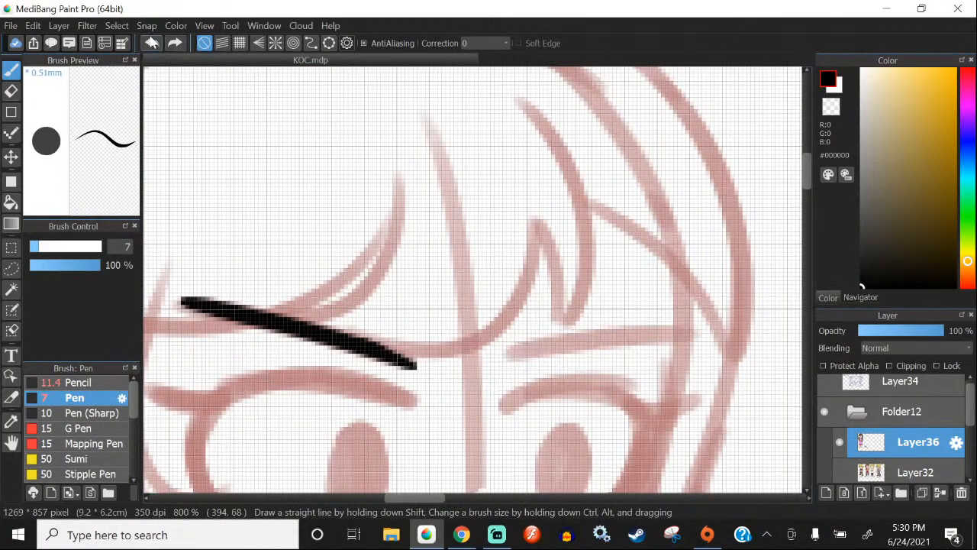
pyautogui.click(153, 43)
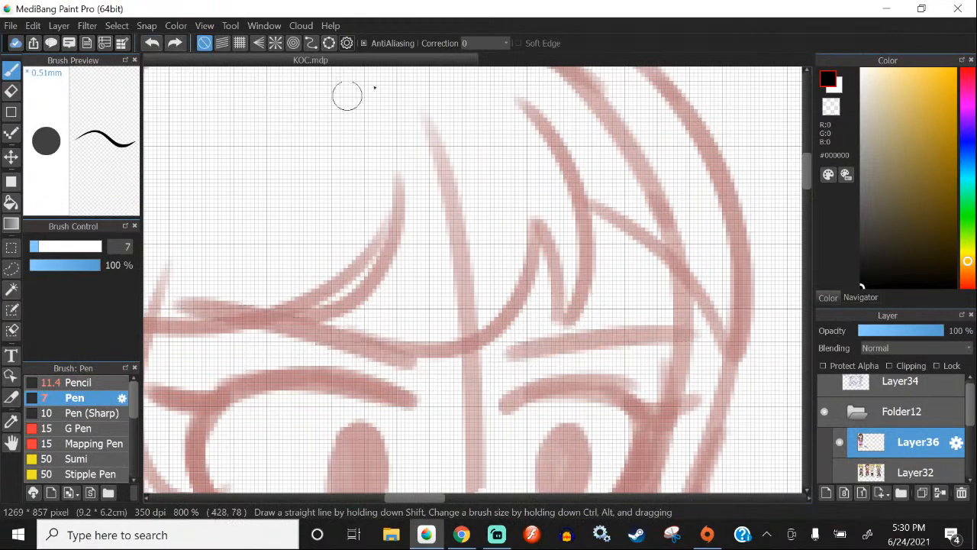
pyautogui.hotkey('ctrl', 'y')
pyautogui.hotkey('ctrl', 'y')
pyautogui.moveTo(508, 83); pyautogui.dragTo(561, 305)
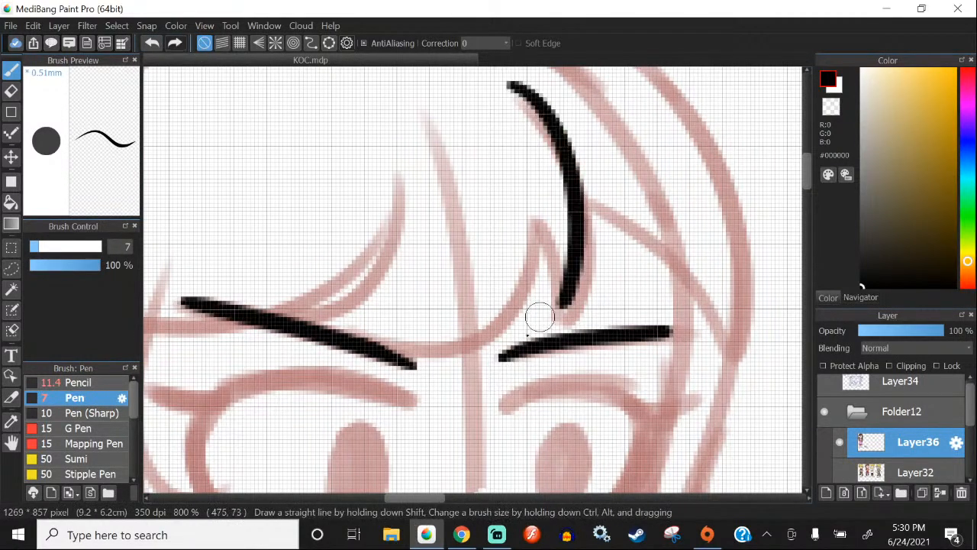
pyautogui.hotkey('ctrl', 'z')
pyautogui.scroll(-1, 382, 149)
pyautogui.scroll(1, 493, 136)
pyautogui.moveTo(473, 126); pyautogui.dragTo(539, 351)
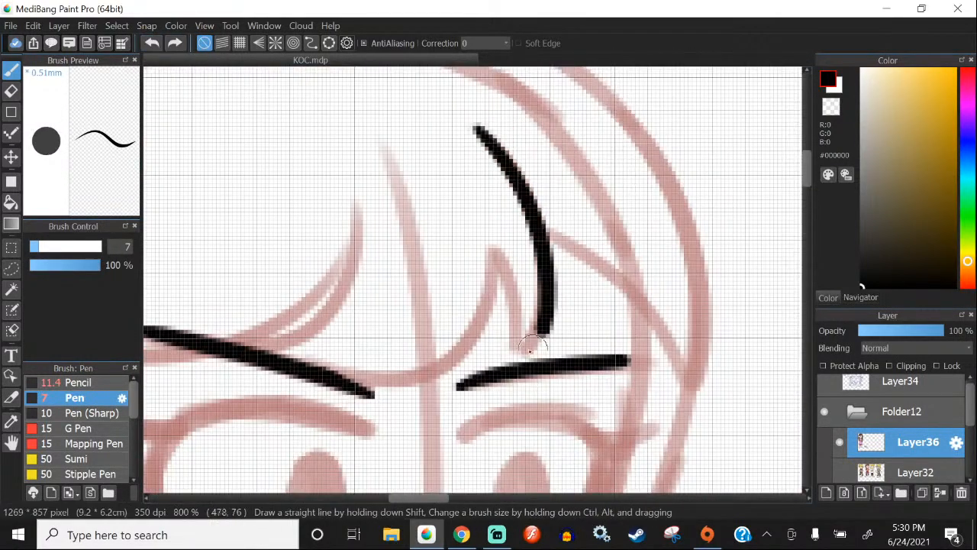
pyautogui.hotkey('ctrl', 'z')
pyautogui.moveTo(483, 125); pyautogui.dragTo(526, 330)
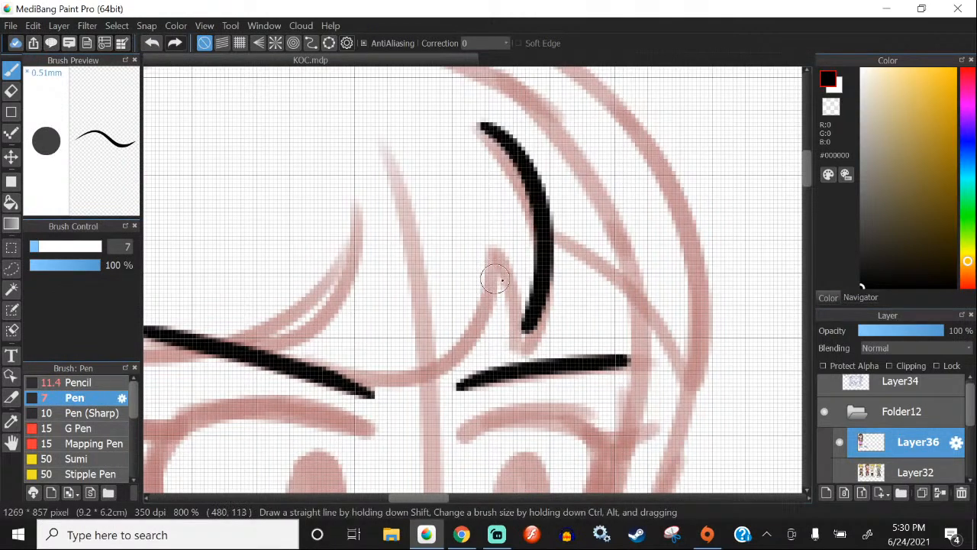
pyautogui.click(154, 43)
pyautogui.moveTo(465, 126); pyautogui.dragTo(525, 336)
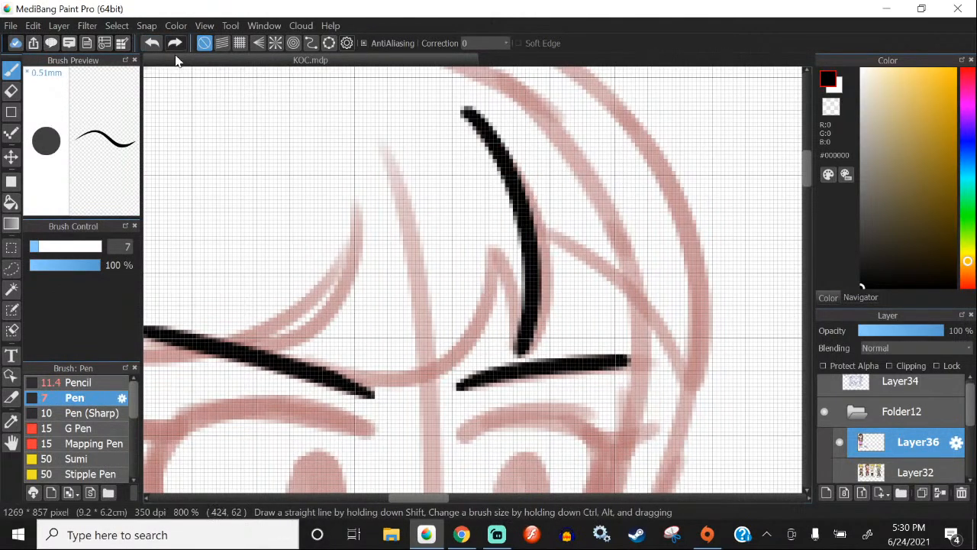
pyautogui.hotkey('ctrl', 'z')
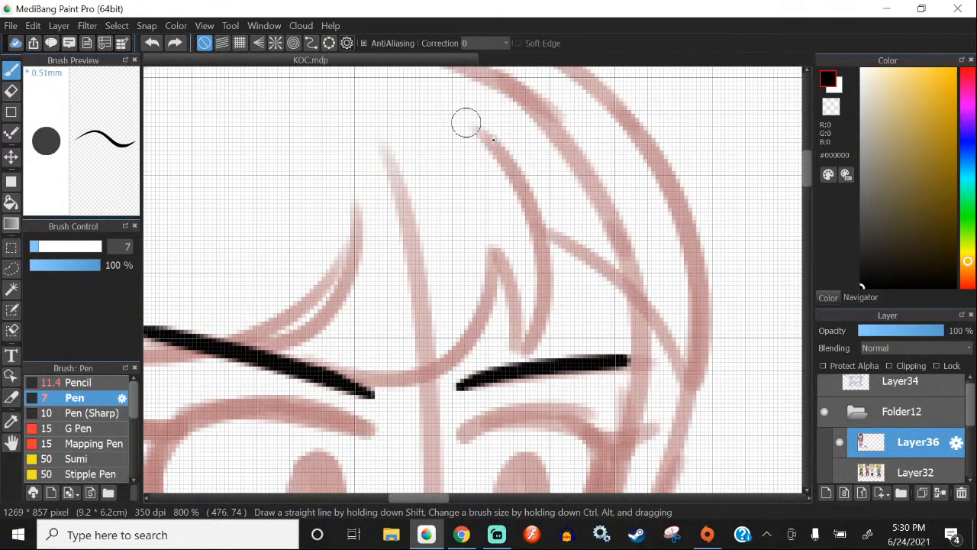
pyautogui.moveTo(465, 122)
pyautogui.mouseDown()
pyautogui.moveTo(526, 355)
pyautogui.moveTo(478, 246)
pyautogui.mouseUp()
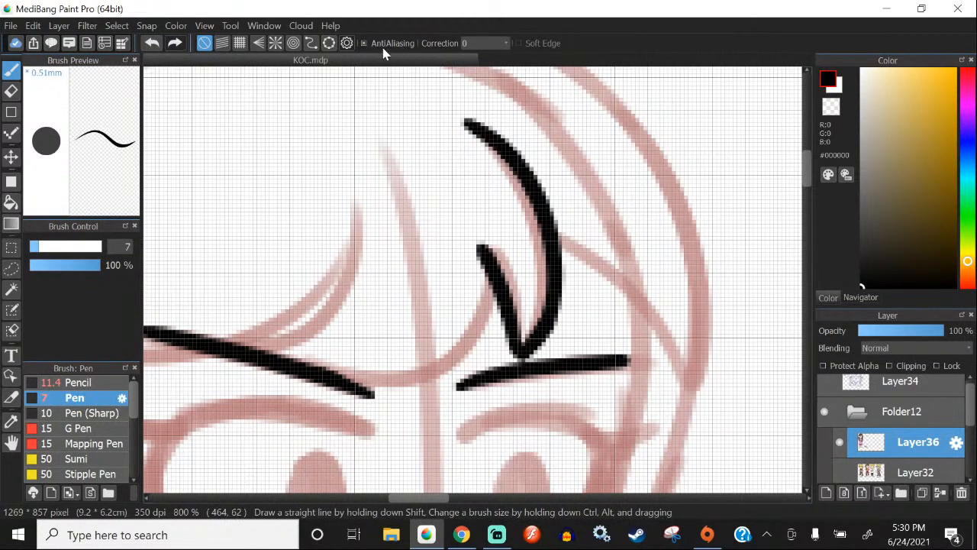
pyautogui.click(153, 46)
pyautogui.click(153, 45)
pyautogui.moveTo(554, 284)
pyautogui.mouseDown()
pyautogui.moveTo(518, 361)
pyautogui.moveTo(478, 251)
pyautogui.mouseUp()
pyautogui.click(152, 43)
pyautogui.click(152, 43)
pyautogui.click(152, 43)
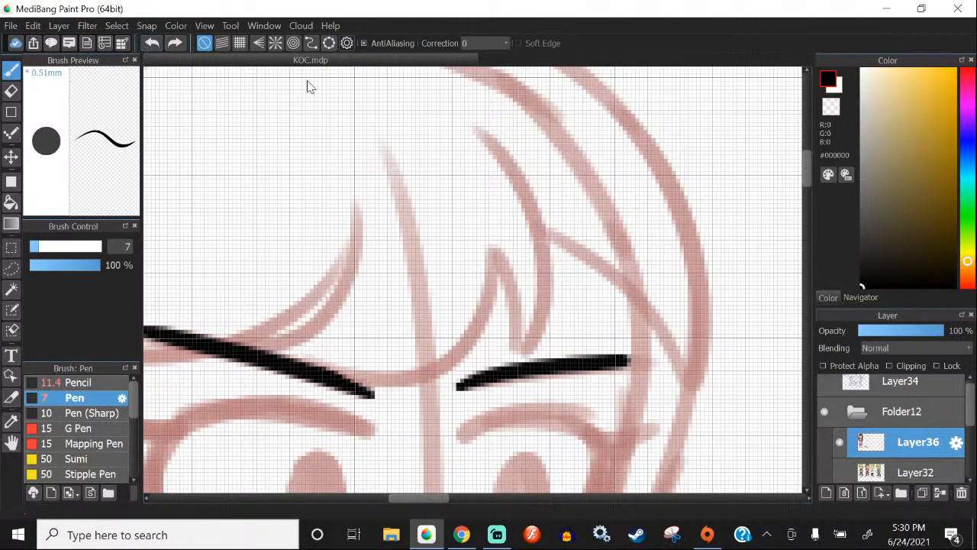
# Step: Ink Morgan Le Fay's fringe in black: the outer lock with its jagged tip, the sweep across the forehead and the inner curved strand
pyautogui.moveTo(459, 119)
pyautogui.mouseDown()
pyautogui.moveTo(532, 200)
pyautogui.moveTo(542, 320)
pyautogui.moveTo(526, 352)
pyautogui.moveTo(489, 249)
pyautogui.mouseUp()
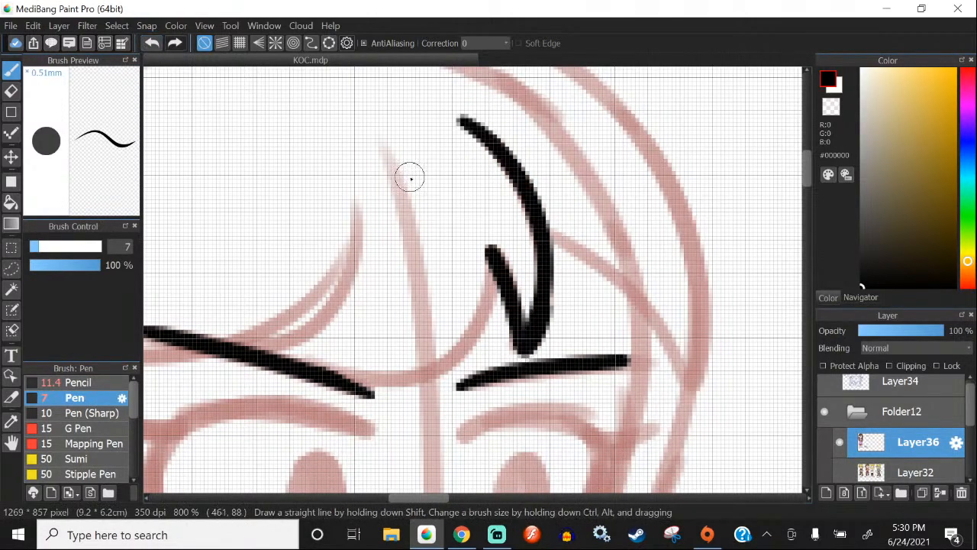
pyautogui.scroll(-1, 519, 161)
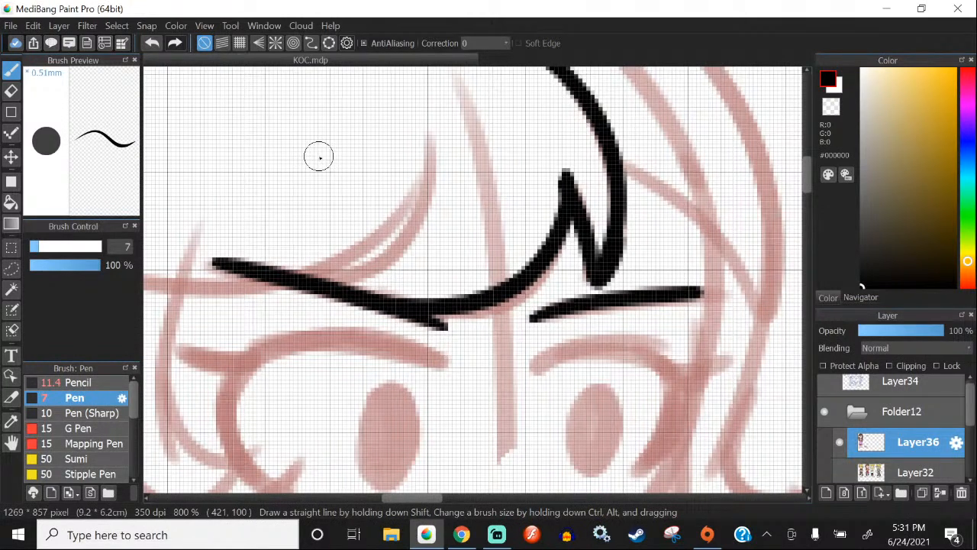
pyautogui.moveTo(427, 122); pyautogui.dragTo(307, 306)
pyautogui.click(152, 44)
pyautogui.moveTo(426, 124); pyautogui.dragTo(345, 288)
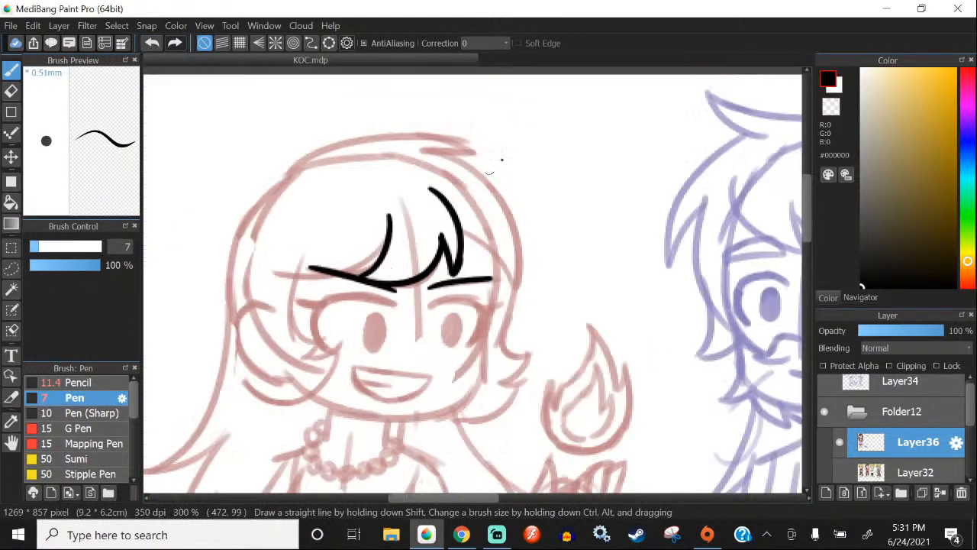
# Step: Ink the strand curving from the outer fringe lock down to the side of the hair in black, redrawing it until it is clean
pyautogui.scroll(-3, 367, 272)
pyautogui.scroll(3, 409, 269)
pyautogui.moveTo(434, 202); pyautogui.dragTo(576, 357)
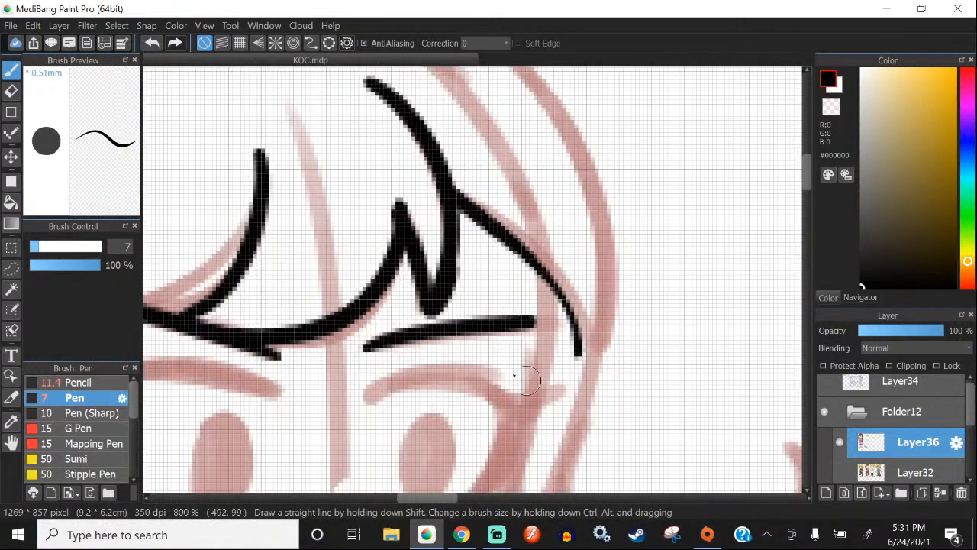
pyautogui.click(152, 44)
pyautogui.moveTo(448, 191); pyautogui.dragTo(517, 349)
pyautogui.click(152, 44)
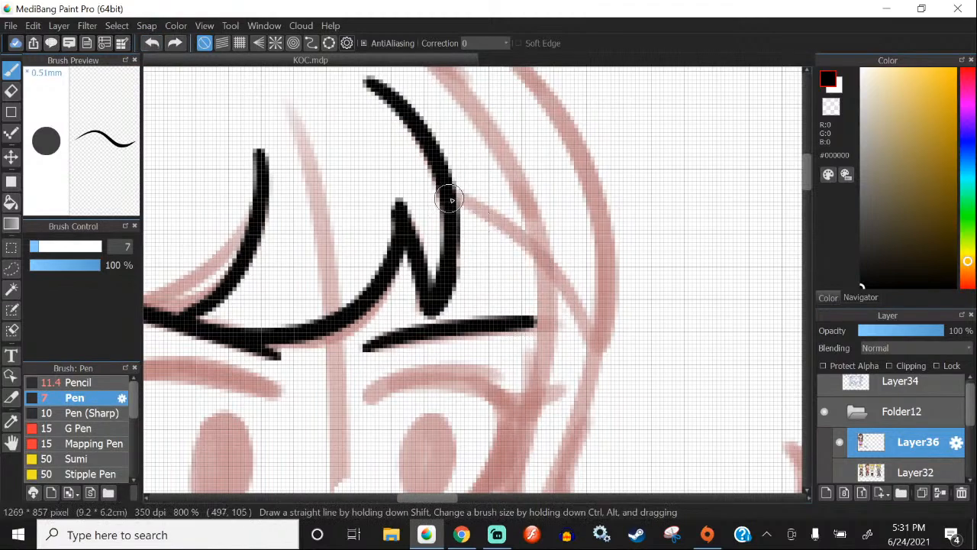
pyautogui.moveTo(447, 196); pyautogui.dragTo(588, 344)
pyautogui.scroll(-3, 430, 164)
pyautogui.scroll(2, 450, 166)
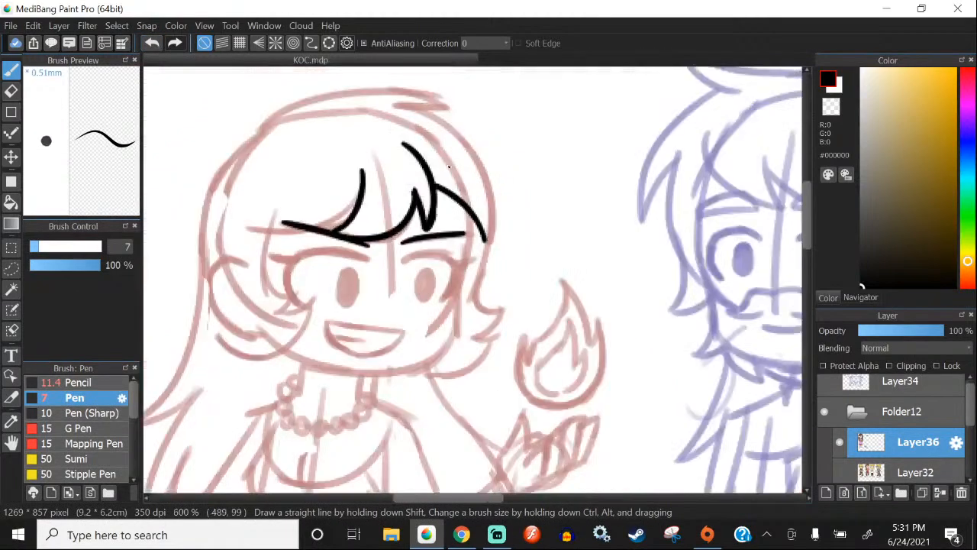
pyautogui.scroll(3, 450, 166)
pyautogui.moveTo(528, 192); pyautogui.dragTo(354, 204)
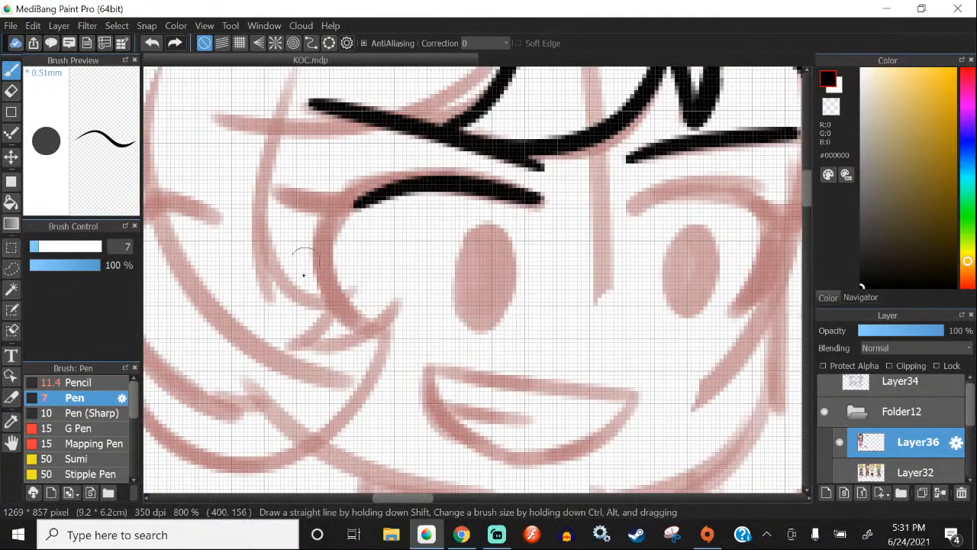
pyautogui.click(152, 43)
pyautogui.moveTo(543, 200)
pyautogui.mouseDown()
pyautogui.moveTo(367, 176)
pyautogui.moveTo(381, 336)
pyautogui.mouseUp()
pyautogui.click(152, 43)
pyautogui.click(152, 44)
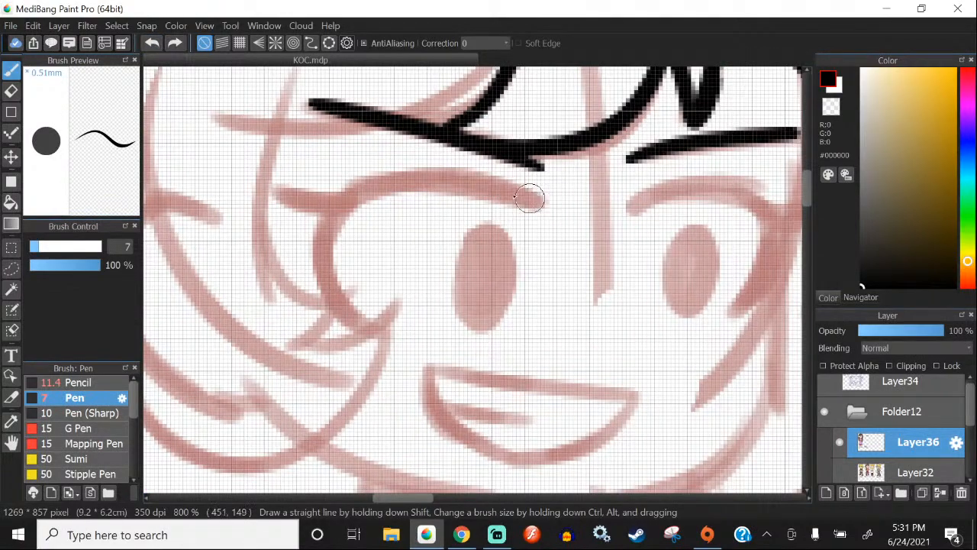
pyautogui.moveTo(544, 199); pyautogui.dragTo(330, 209)
pyautogui.click(152, 44)
pyautogui.moveTo(545, 199); pyautogui.dragTo(347, 217)
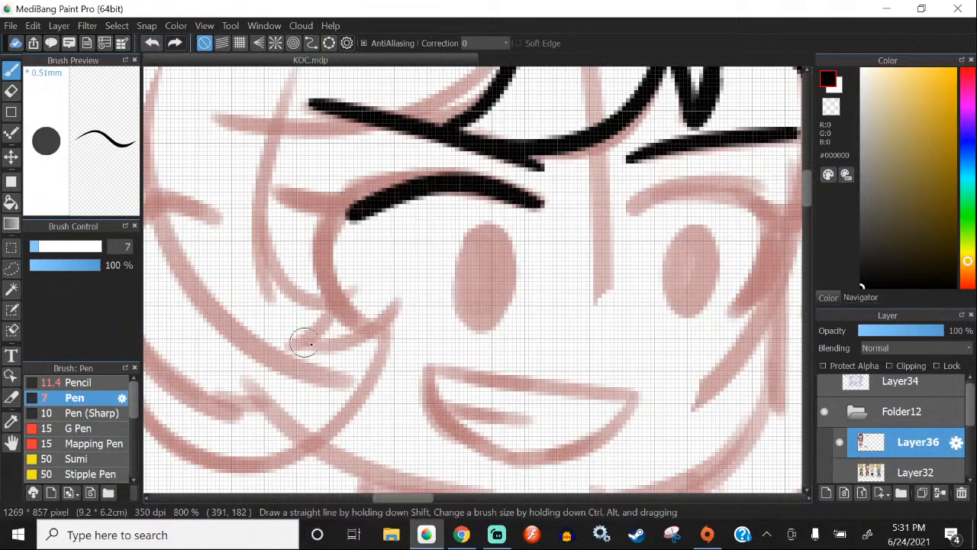
pyautogui.click(152, 43)
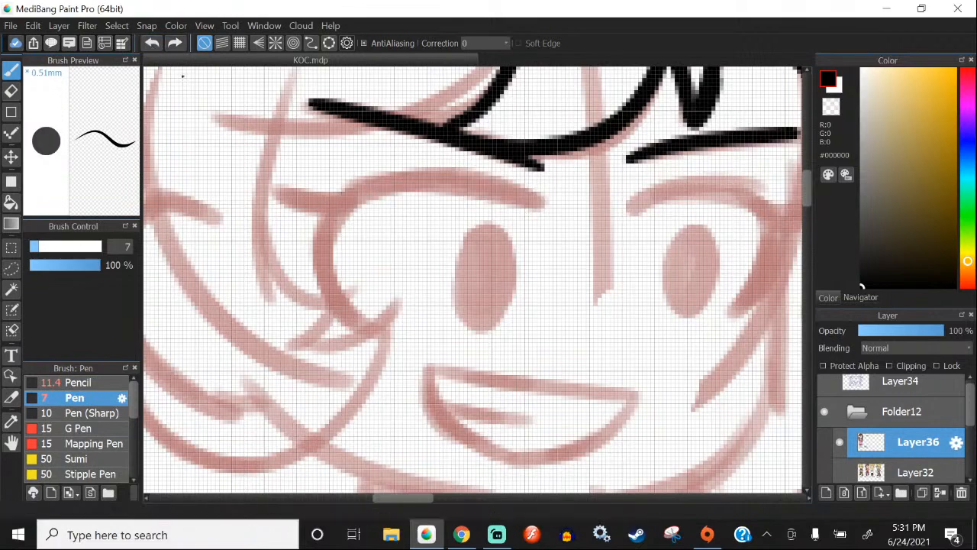
pyautogui.scroll(-2, 285, 254)
pyautogui.scroll(1, 285, 253)
pyautogui.moveTo(476, 215); pyautogui.dragTo(325, 230)
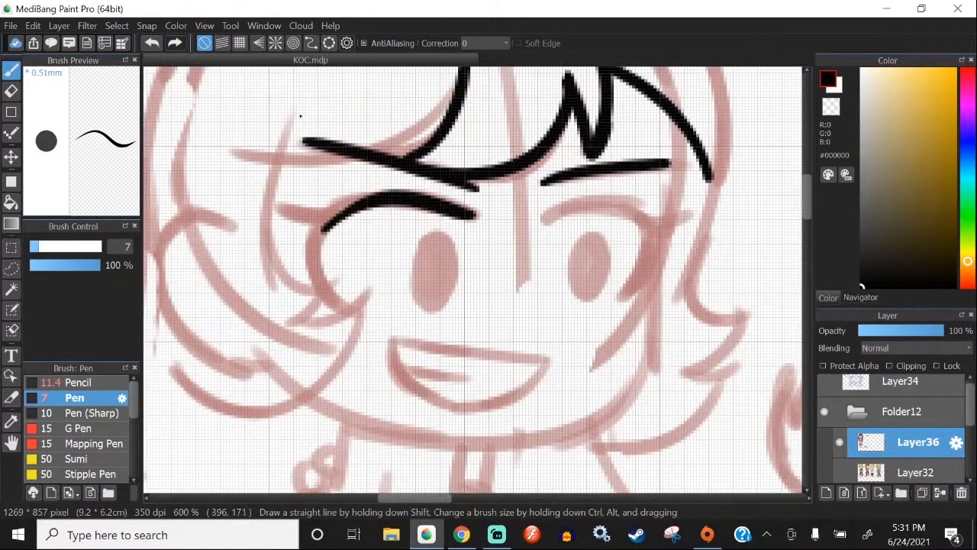
pyautogui.click(152, 43)
pyautogui.scroll(-3, 356, 247)
pyautogui.scroll(2, 408, 224)
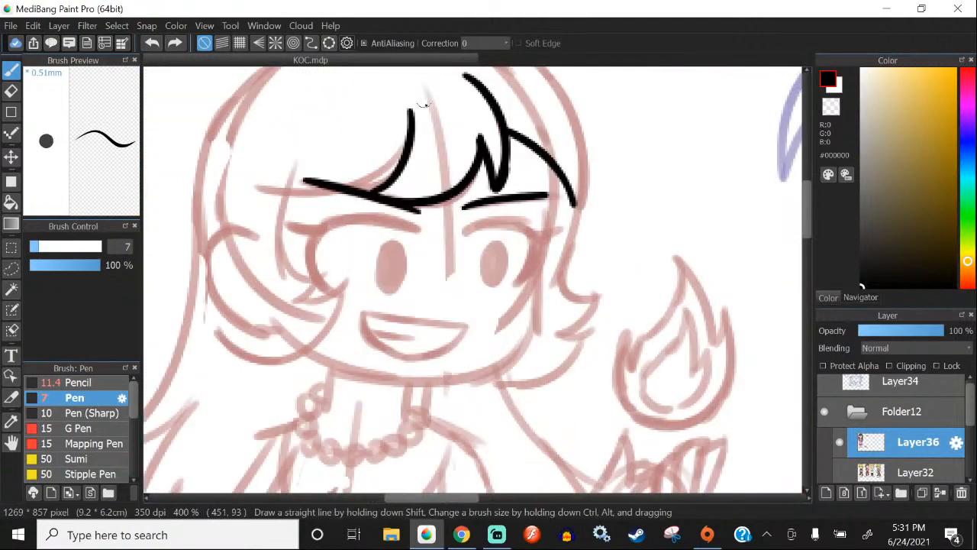
# Step: Ink the long lock hanging beside the larger eye in black, ending in a zigzag tip over the cheek
pyautogui.moveTo(296, 153); pyautogui.dragTo(306, 285)
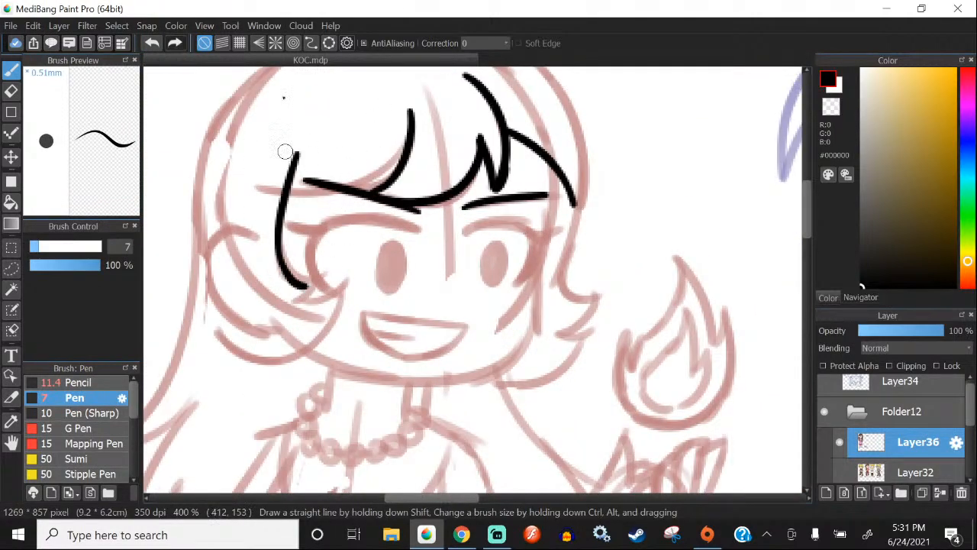
pyautogui.click(152, 43)
pyautogui.scroll(-1, 405, 206)
pyautogui.scroll(1, 353, 256)
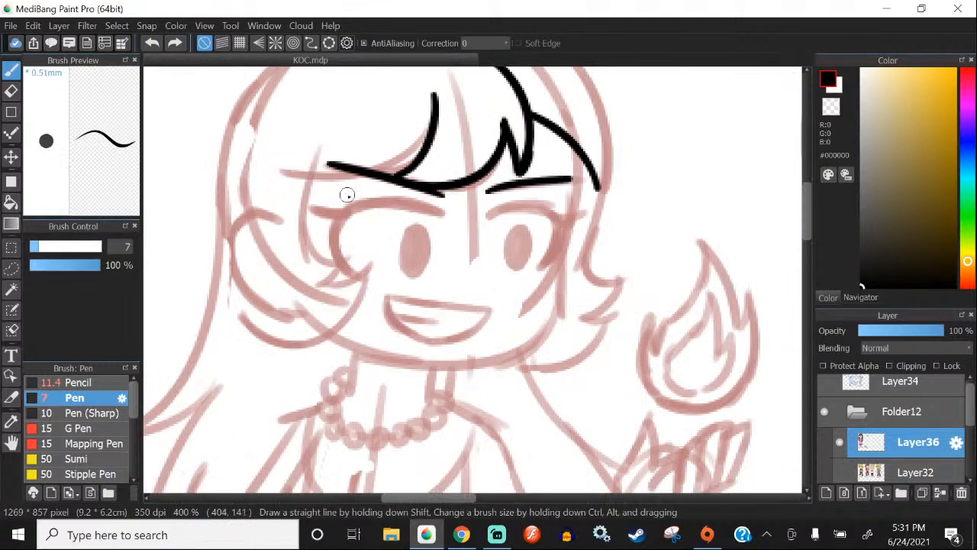
pyautogui.scroll(1, 347, 195)
pyautogui.moveTo(330, 129)
pyautogui.mouseDown()
pyautogui.moveTo(343, 307)
pyautogui.moveTo(333, 344)
pyautogui.moveTo(403, 312)
pyautogui.moveTo(313, 343)
pyautogui.mouseUp()
pyautogui.click(152, 44)
pyautogui.scroll(1, 394, 314)
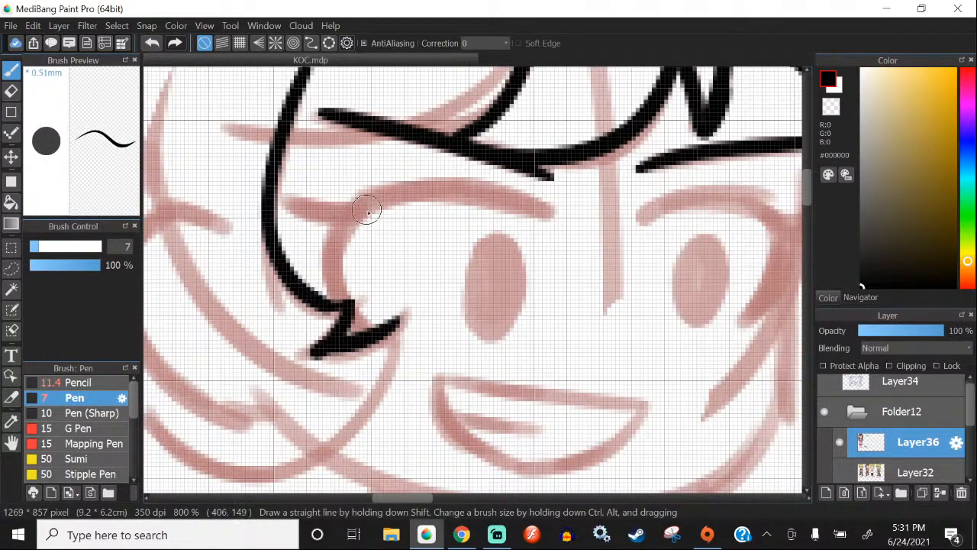
# Step: Ink the rounded curl sweeping from the zigzag tip down around the cheek, and erase the overshoot where it starts
pyautogui.scroll(-2, 391, 191)
pyautogui.scroll(1, 341, 243)
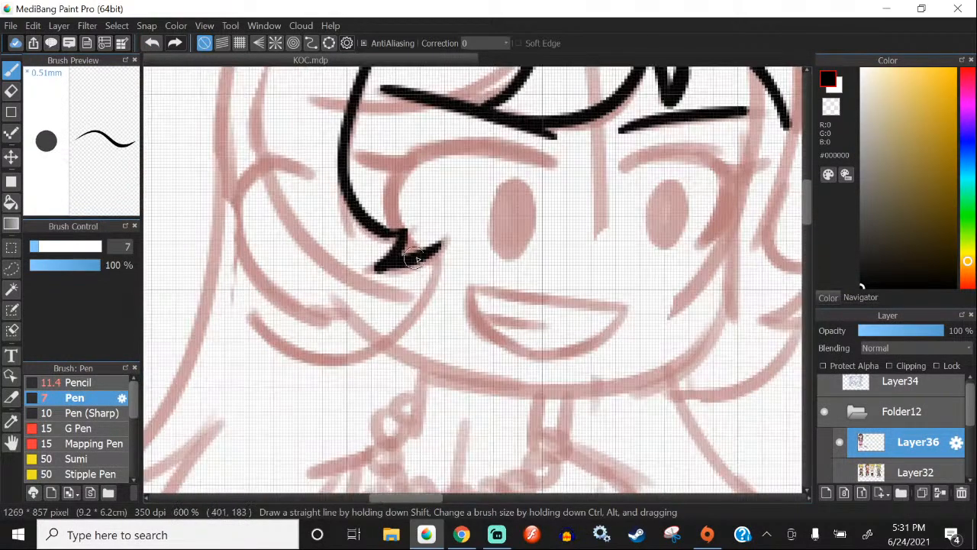
pyautogui.moveTo(438, 243); pyautogui.dragTo(219, 288)
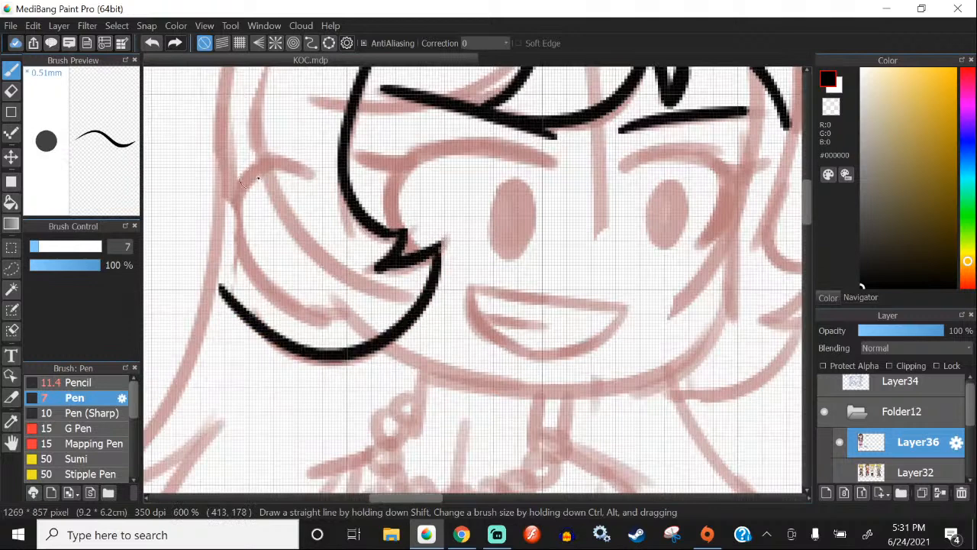
pyautogui.click(152, 43)
pyautogui.moveTo(445, 249); pyautogui.dragTo(254, 313)
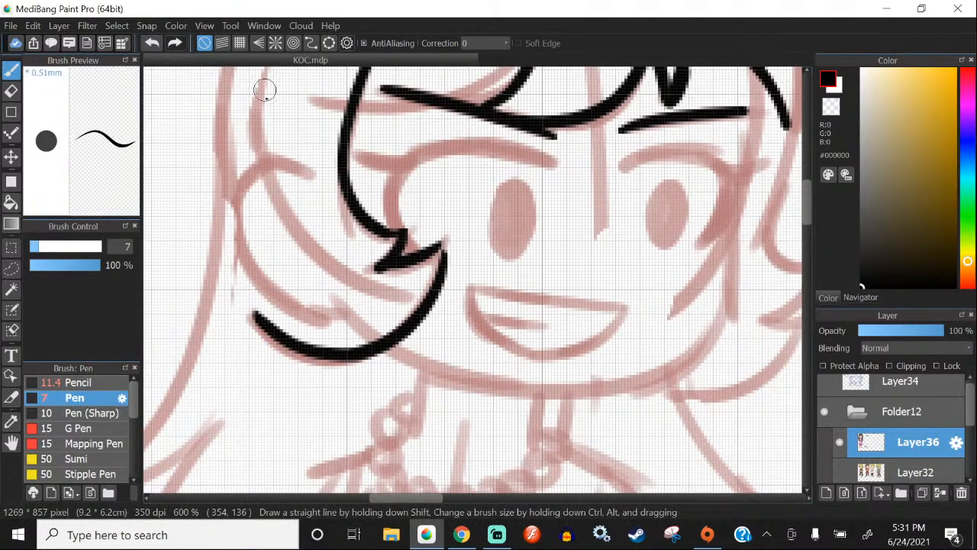
pyautogui.click(152, 43)
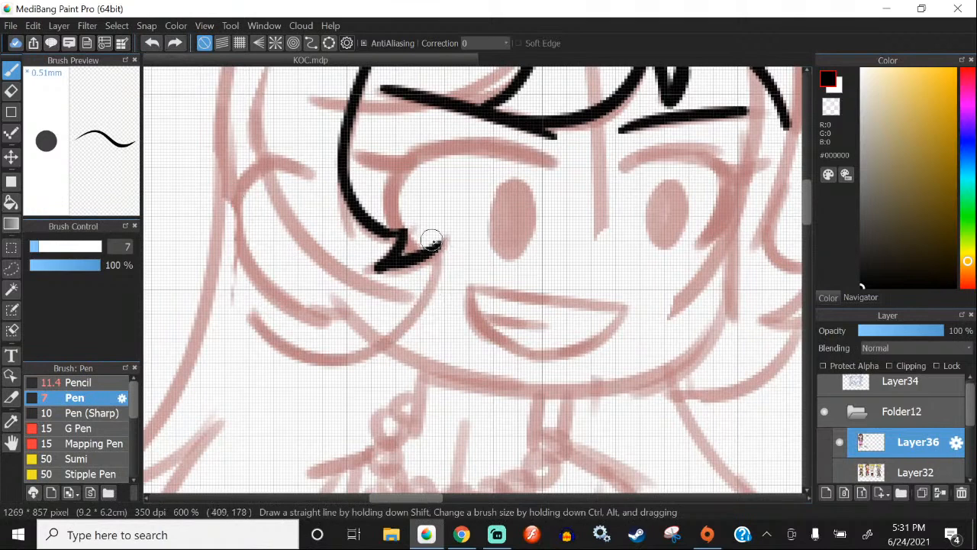
pyautogui.moveTo(440, 243); pyautogui.dragTo(222, 261)
pyautogui.click(152, 43)
pyautogui.moveTo(441, 241)
pyautogui.mouseDown()
pyautogui.moveTo(429, 258)
pyautogui.moveTo(262, 319)
pyautogui.mouseUp()
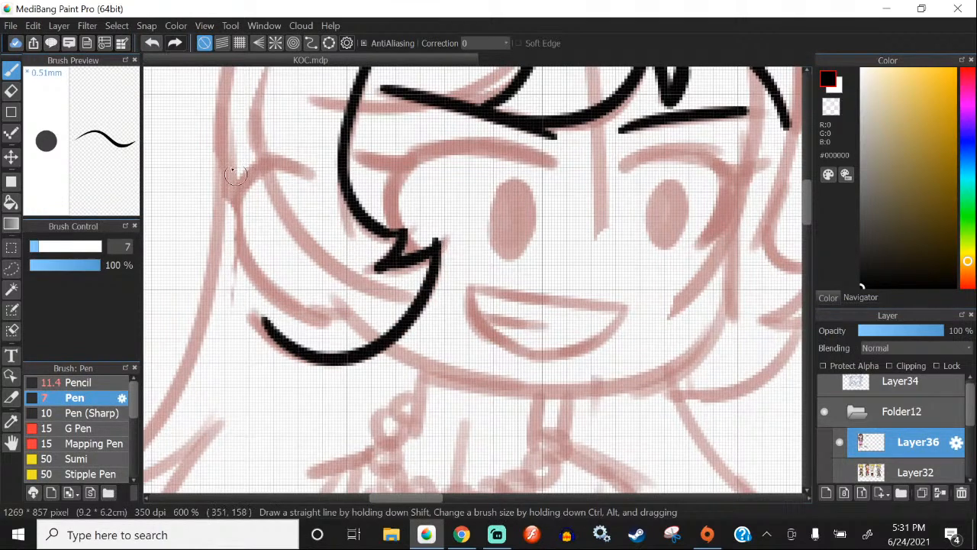
pyautogui.press('e')
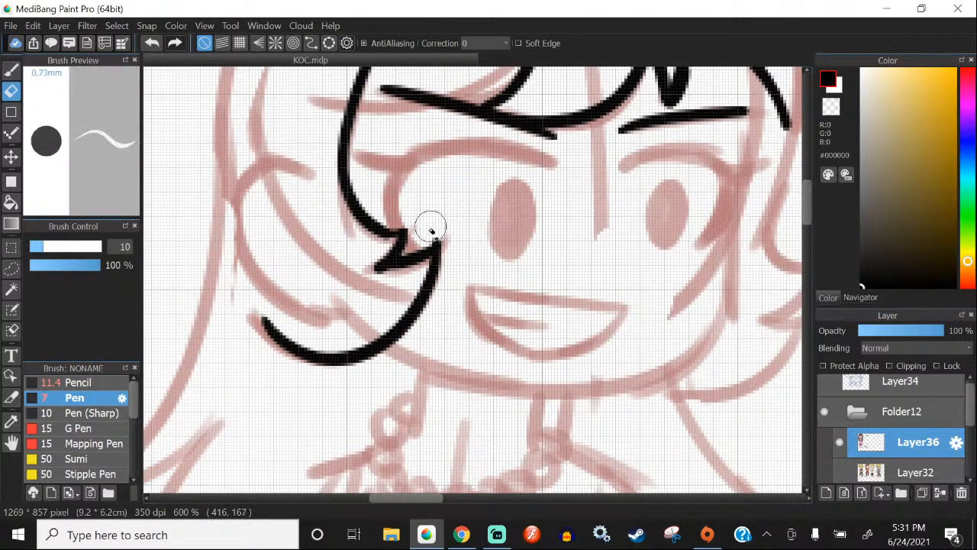
pyautogui.moveTo(428, 233); pyautogui.dragTo(448, 222)
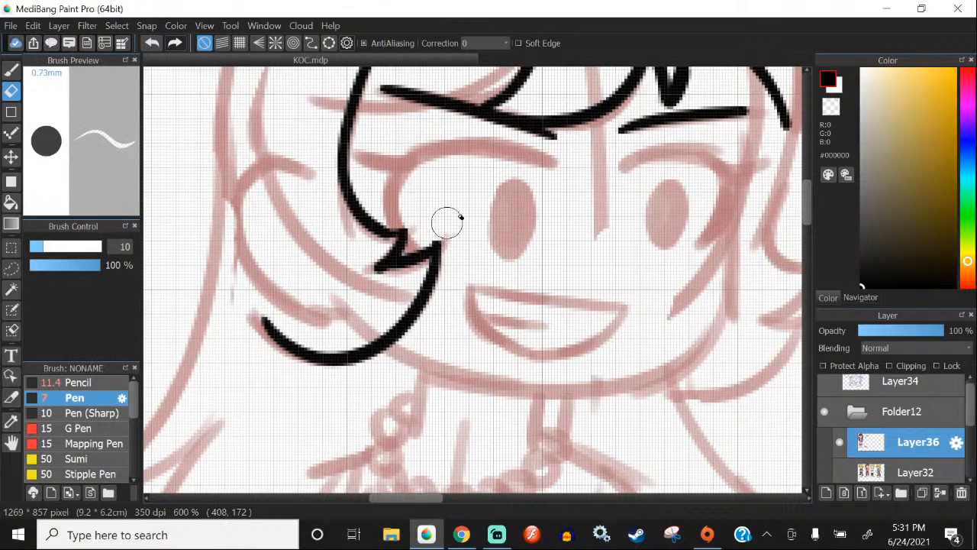
pyautogui.press('b')
# Step: Ink the second fringe strand from the inner curved strand across to the long side lock, and erase the excess beyond that lock
pyautogui.scroll(-1, 447, 223)
pyautogui.scroll(-1, 371, 264)
pyautogui.scroll(1, 425, 247)
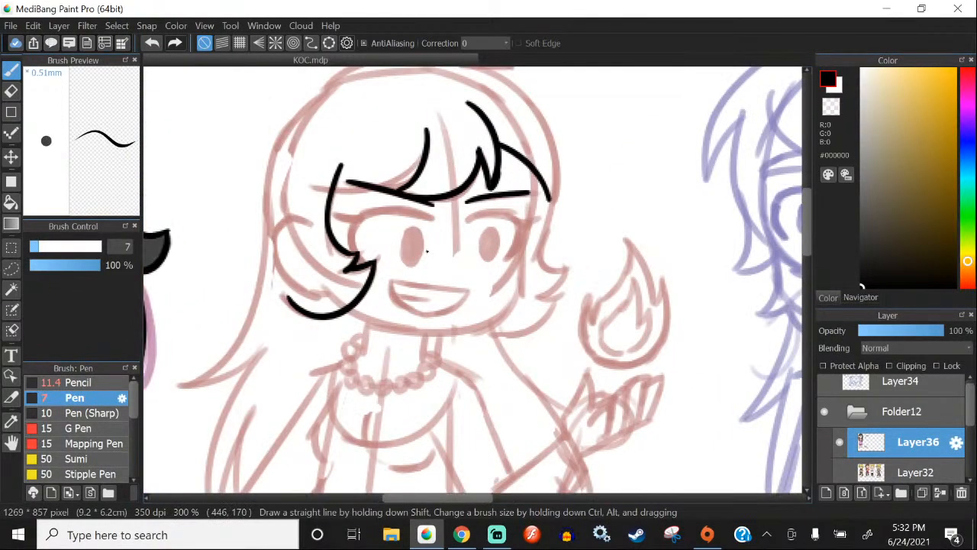
pyautogui.scroll(1, 329, 147)
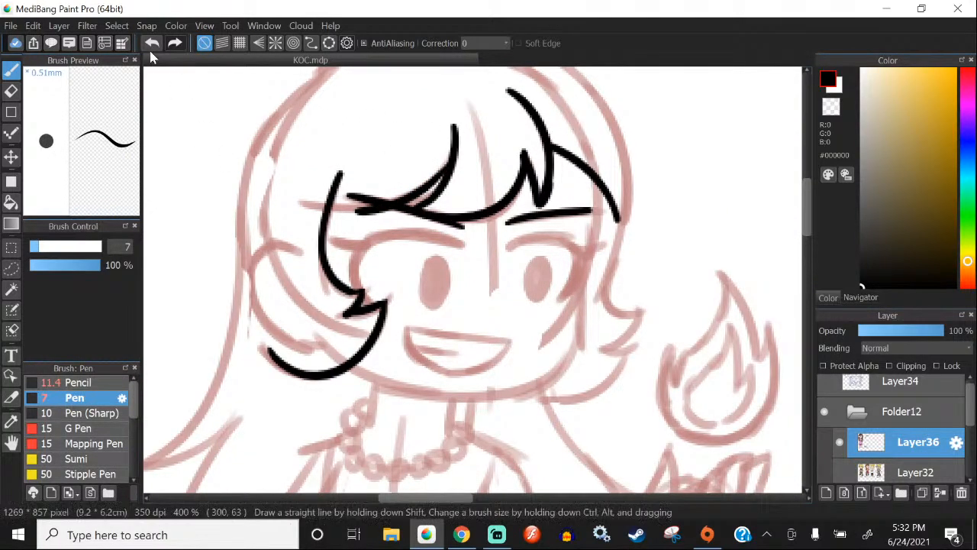
pyautogui.scroll(1, 401, 168)
pyautogui.moveTo(526, 148); pyautogui.dragTo(304, 217)
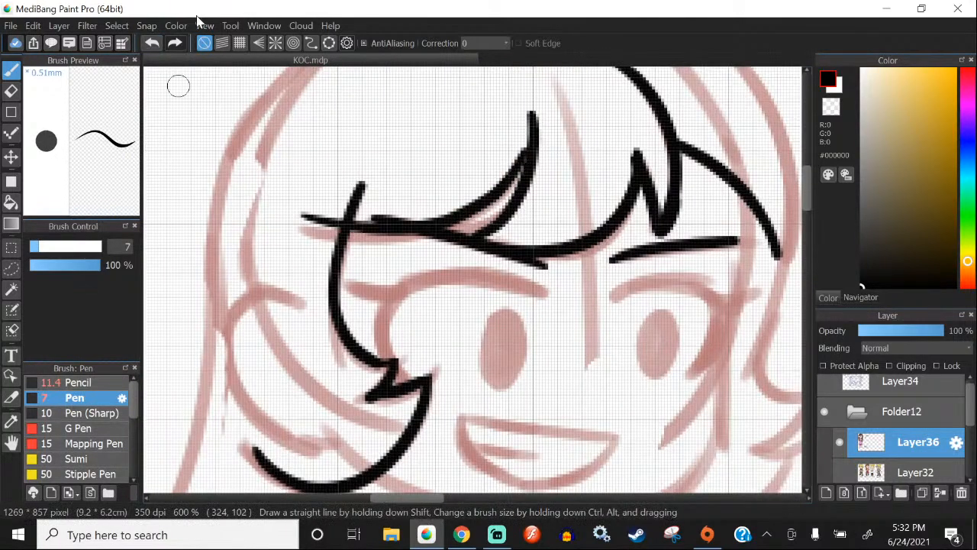
pyautogui.click(152, 47)
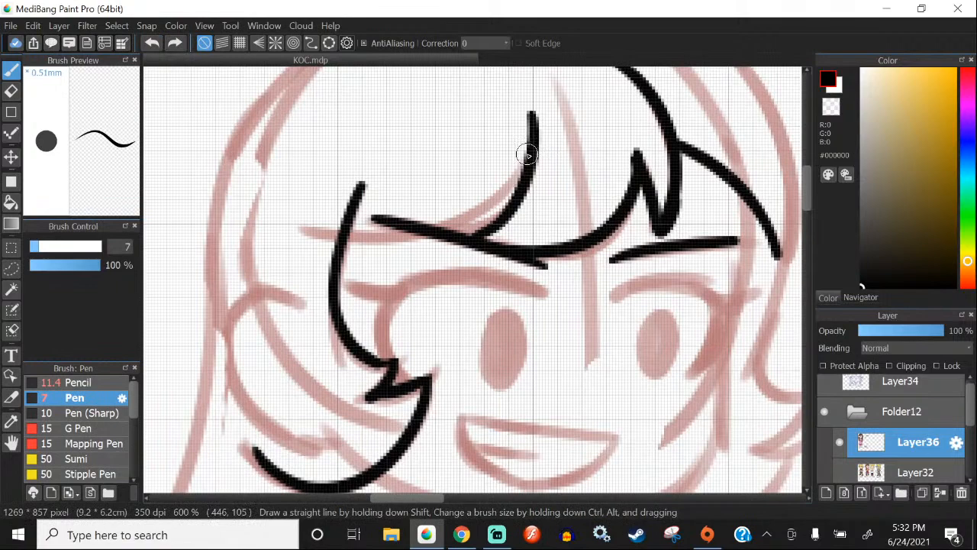
pyautogui.moveTo(527, 155); pyautogui.dragTo(347, 248)
pyautogui.click(152, 42)
pyautogui.moveTo(527, 156)
pyautogui.mouseDown()
pyautogui.moveTo(286, 223)
pyautogui.moveTo(303, 254)
pyautogui.moveTo(322, 246)
pyautogui.mouseUp()
pyautogui.click(12, 91)
pyautogui.scroll(1, 298, 233)
pyautogui.click(11, 70)
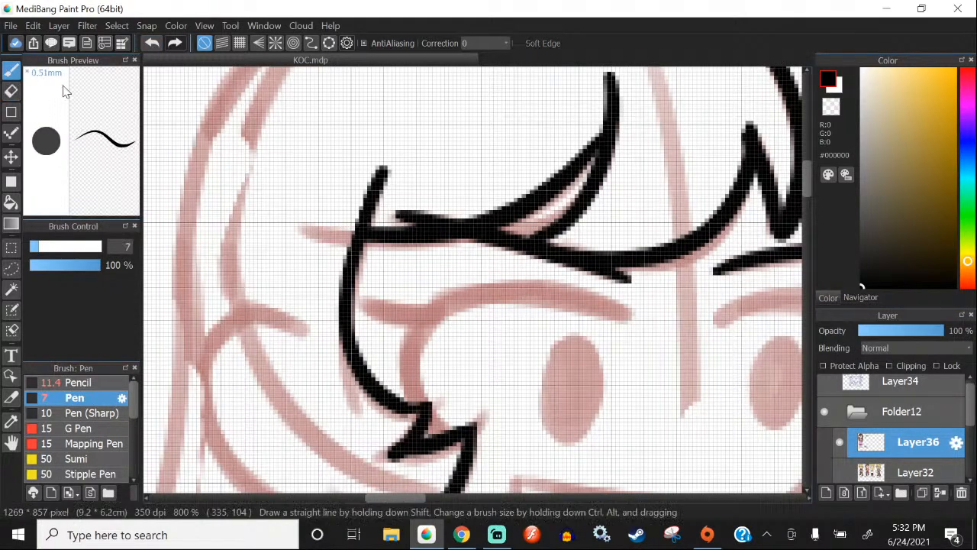
# Step: Examine the inked hair against the rest of the character line-up and the handwritten name labels
pyautogui.scroll(-4, 413, 80)
pyautogui.scroll(1, 416, 223)
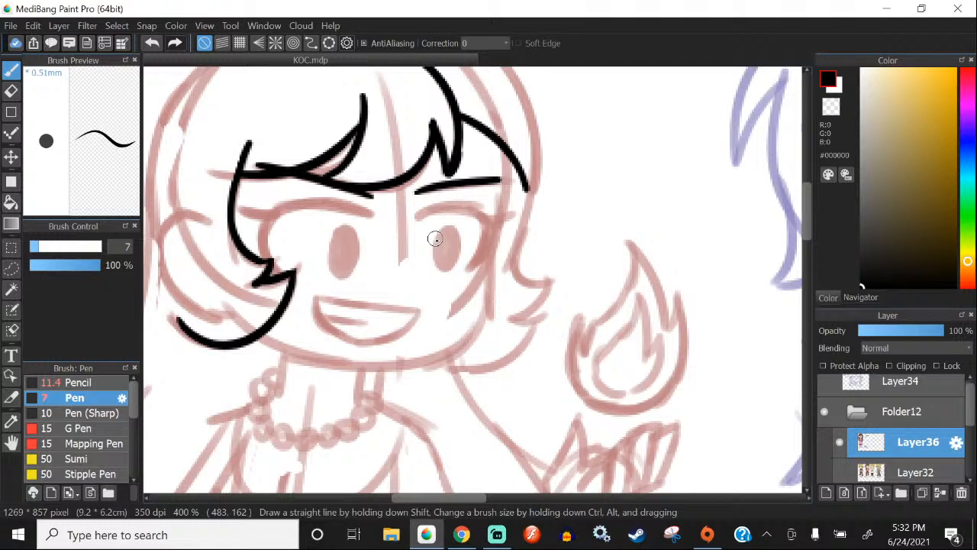
pyautogui.scroll(1, 501, 204)
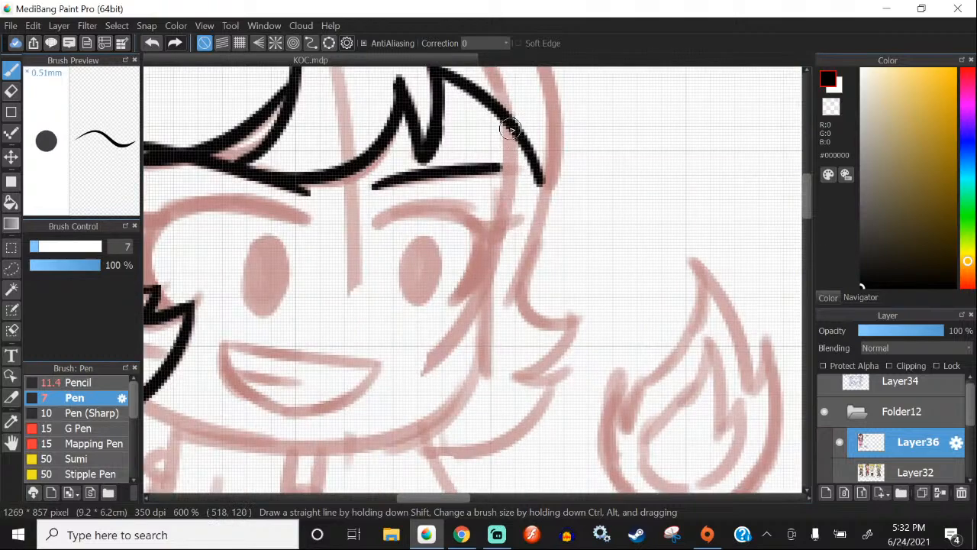
pyautogui.scroll(-4, 510, 132)
pyautogui.scroll(-3, 460, 320)
pyautogui.scroll(3, 451, 323)
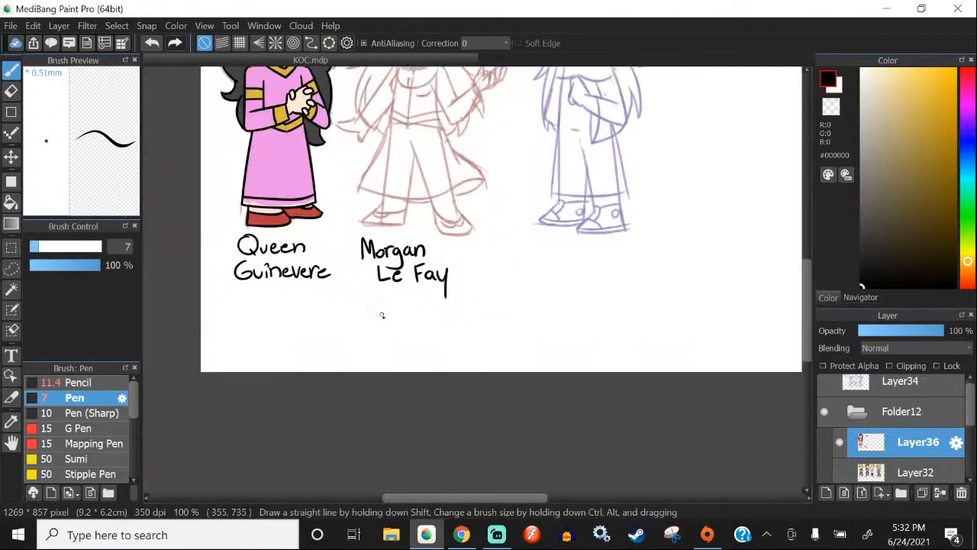
pyautogui.scroll(2, 391, 306)
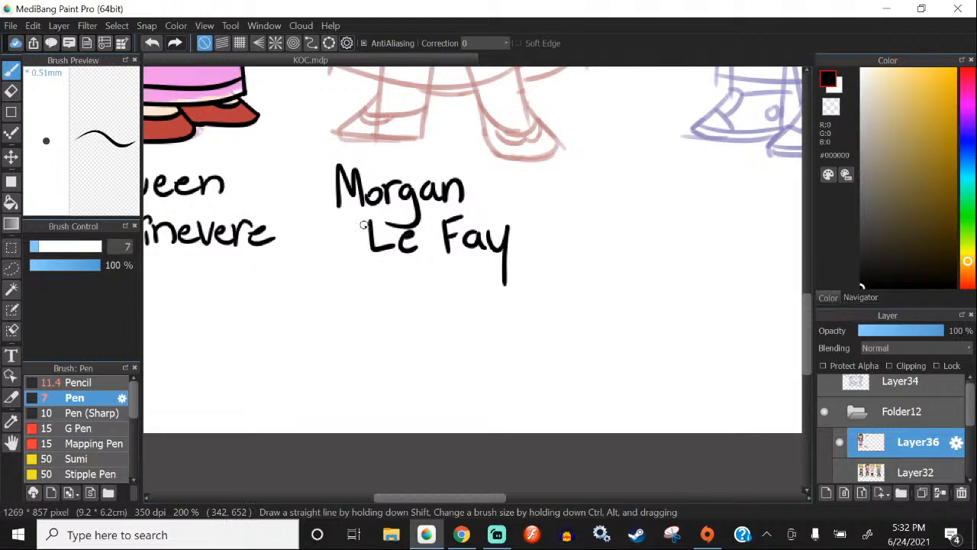
pyautogui.scroll(-3, 363, 225)
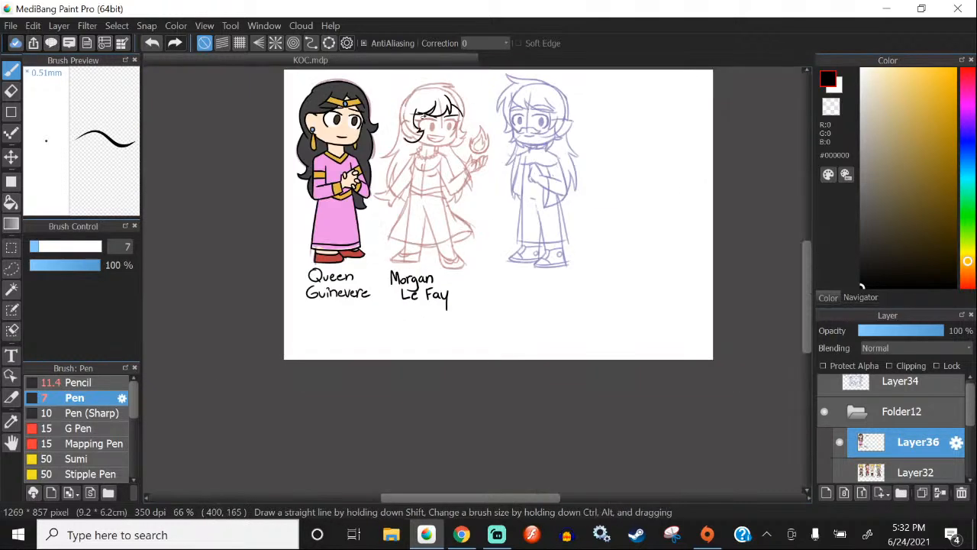
# Step: Ink the straight strand running from the outer fringe curve down past the smaller eye along the edge of the face in black
pyautogui.scroll(2, 431, 122)
pyautogui.scroll(-1, 430, 124)
pyautogui.scroll(3, 430, 124)
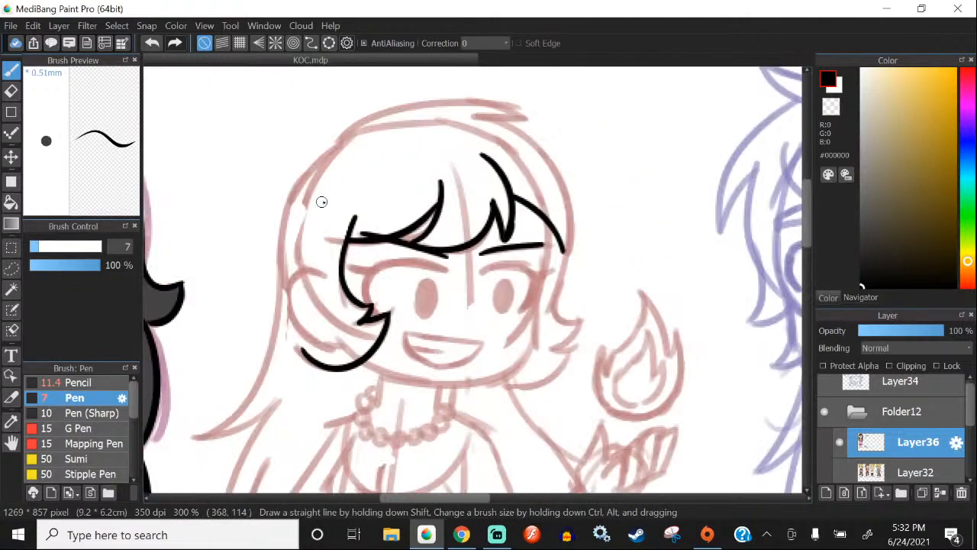
pyautogui.scroll(-2, 321, 202)
pyautogui.scroll(2, 417, 268)
pyautogui.scroll(2, 441, 234)
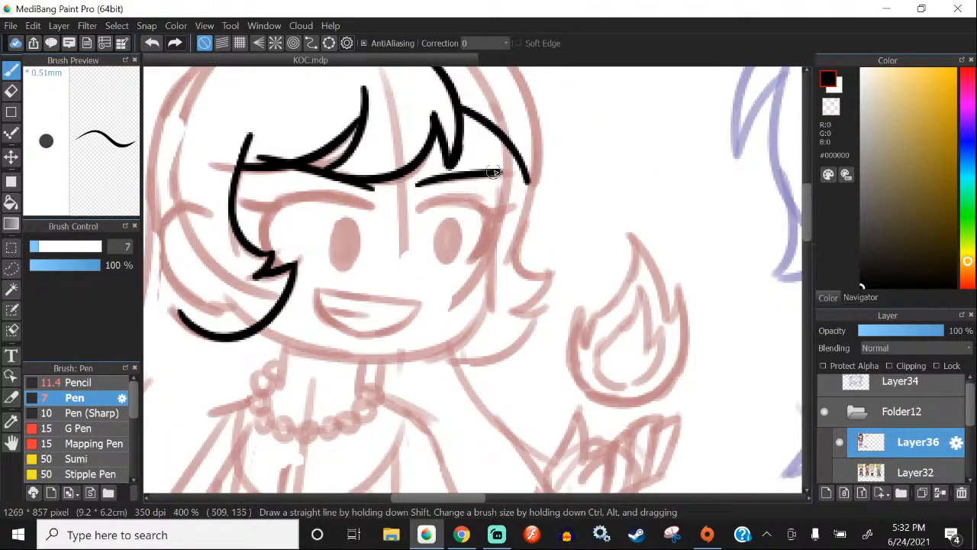
pyautogui.moveTo(506, 135); pyautogui.dragTo(483, 306)
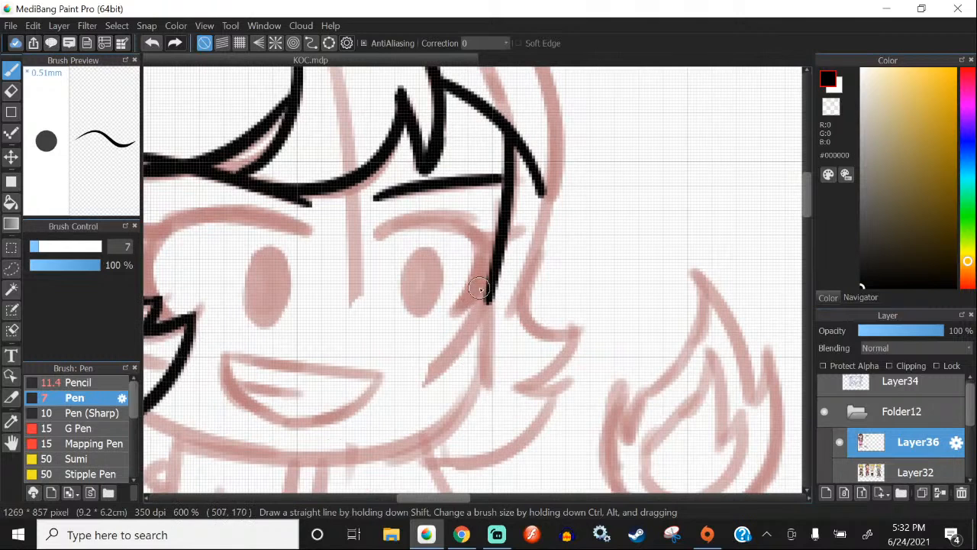
# Step: Try to extend the straight strand in black from beside the smaller eye down the cheek towards the jaw
pyautogui.moveTo(479, 287); pyautogui.dragTo(478, 392)
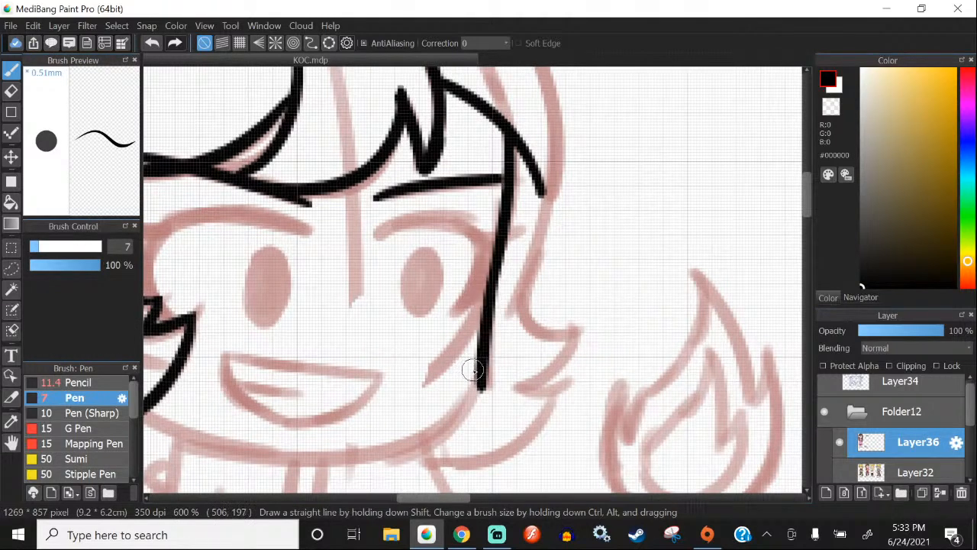
pyautogui.click(152, 43)
pyautogui.moveTo(475, 296); pyautogui.dragTo(477, 377)
pyautogui.click(152, 43)
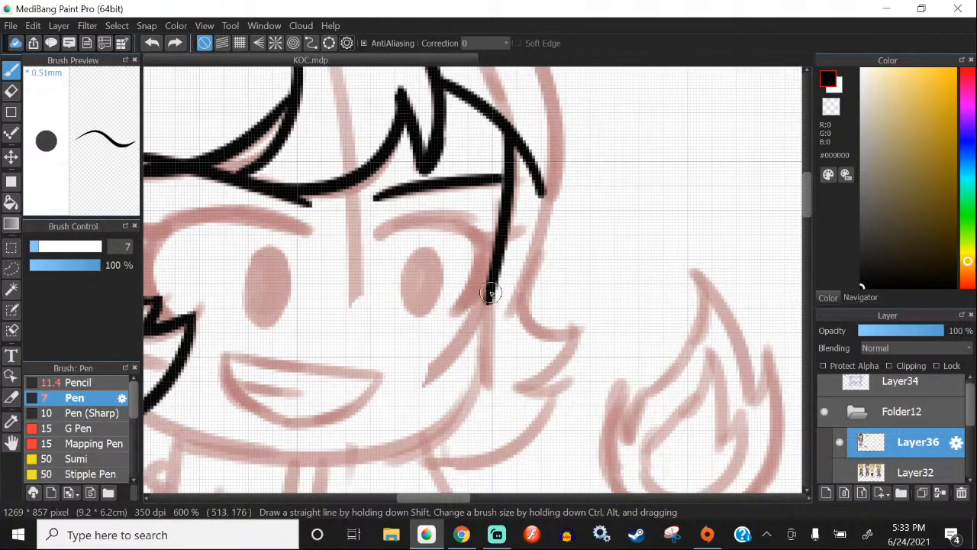
pyautogui.moveTo(491, 297); pyautogui.dragTo(474, 419)
pyautogui.scroll(-1, 404, 160)
pyautogui.click(152, 43)
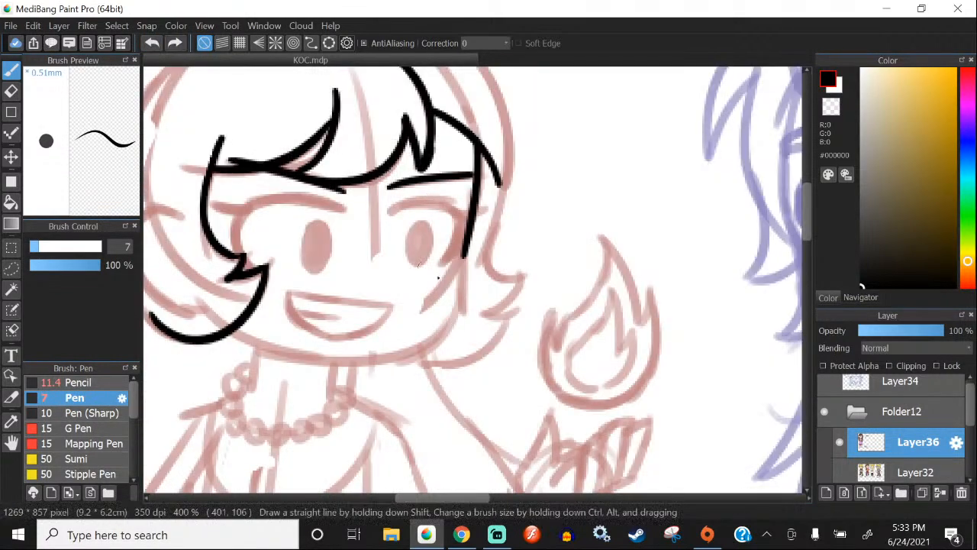
pyautogui.scroll(1, 458, 269)
pyautogui.moveTo(464, 227); pyautogui.dragTo(463, 335)
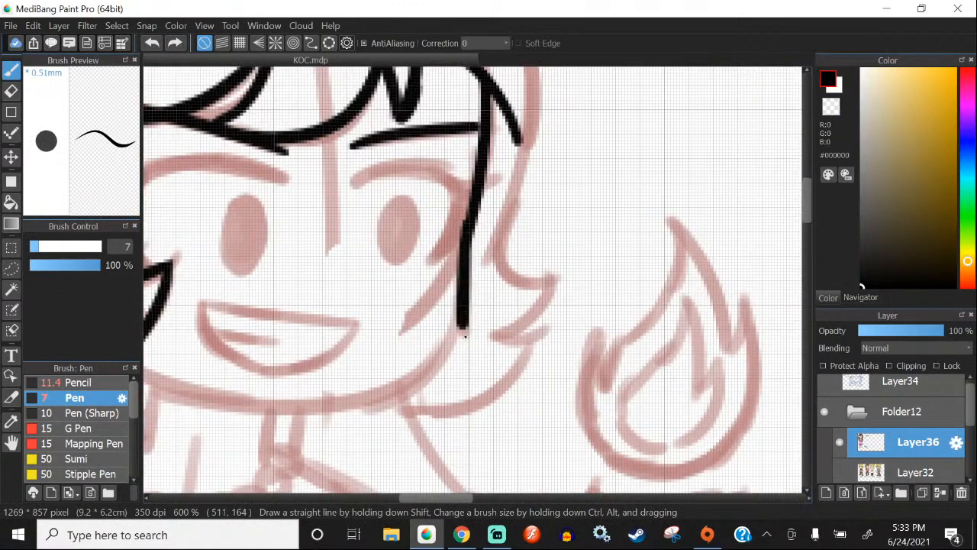
pyautogui.hotkey('ctrl', 'z')
pyautogui.moveTo(469, 223); pyautogui.dragTo(459, 336)
pyautogui.scroll(-2, 382, 252)
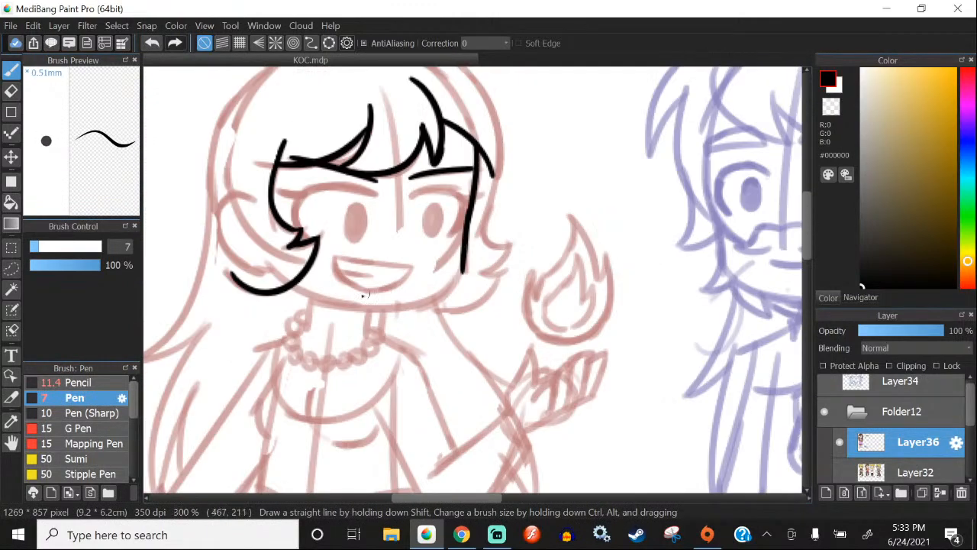
# Step: Try to ink the jawline in black from the strand's lower end, curving under the mouth towards the rounded curl
pyautogui.moveTo(365, 292); pyautogui.dragTo(508, 277)
pyautogui.scroll(2, 500, 263)
pyautogui.moveTo(586, 239)
pyautogui.mouseDown()
pyautogui.moveTo(540, 309)
pyautogui.moveTo(274, 336)
pyautogui.mouseUp()
pyautogui.click(152, 42)
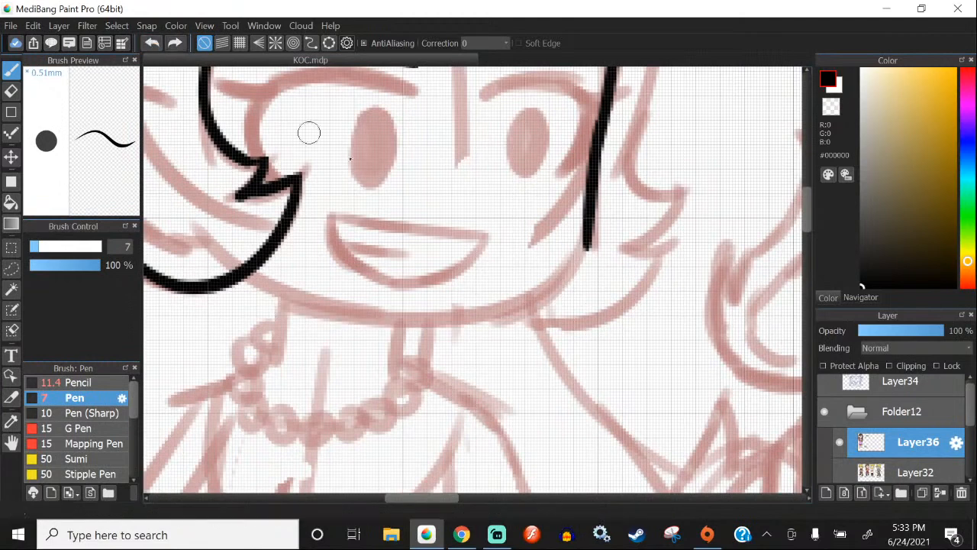
pyautogui.moveTo(586, 229); pyautogui.dragTo(307, 325)
pyautogui.click(152, 43)
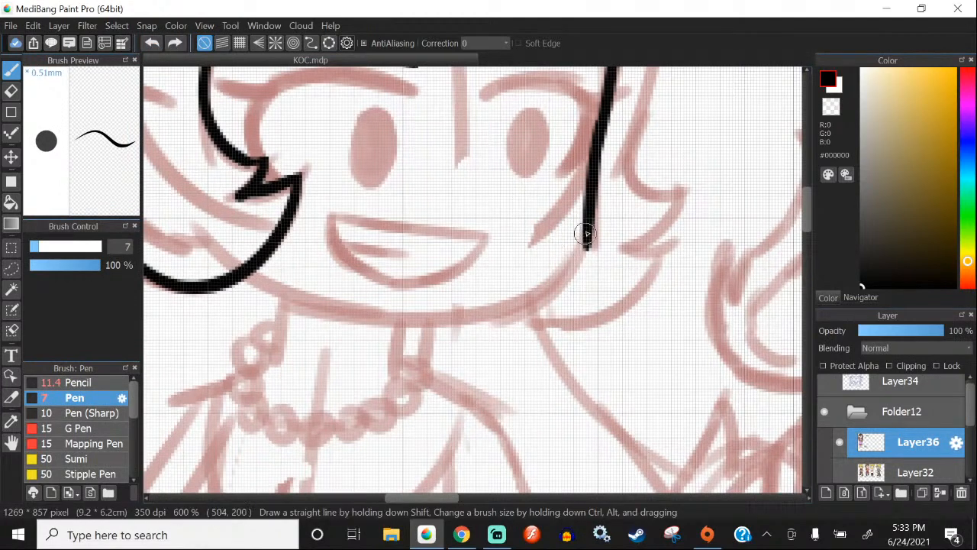
pyautogui.moveTo(585, 234)
pyautogui.mouseDown()
pyautogui.moveTo(554, 283)
pyautogui.moveTo(304, 307)
pyautogui.mouseUp()
pyautogui.click(151, 42)
pyautogui.moveTo(586, 237); pyautogui.dragTo(248, 315)
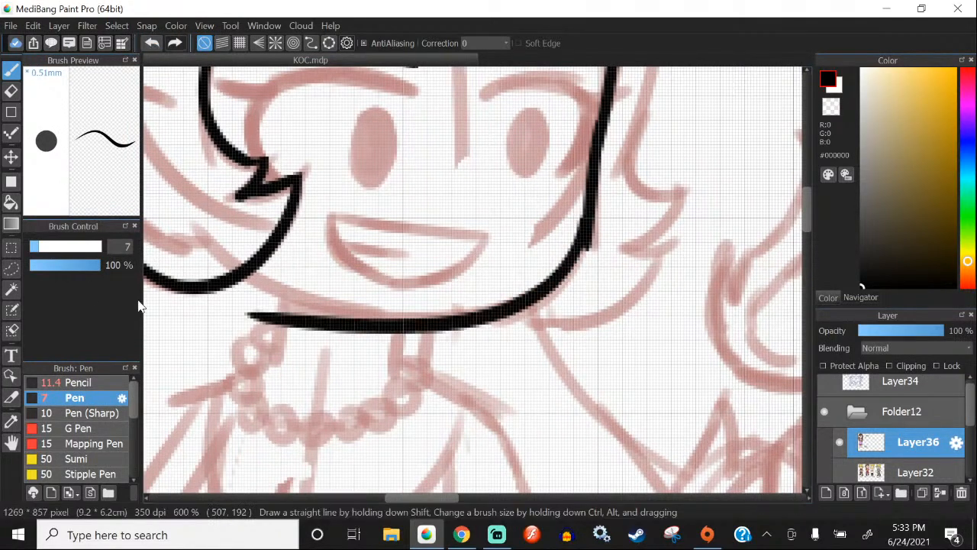
pyautogui.click(152, 43)
# Step: Erase the lower part of the straight strand back to beside the smaller eye, and try the jawline again
pyautogui.click(11, 90)
pyautogui.moveTo(584, 244)
pyautogui.mouseDown()
pyautogui.moveTo(602, 196)
pyautogui.moveTo(598, 175)
pyautogui.moveTo(297, 315)
pyautogui.mouseUp()
pyautogui.press('b')
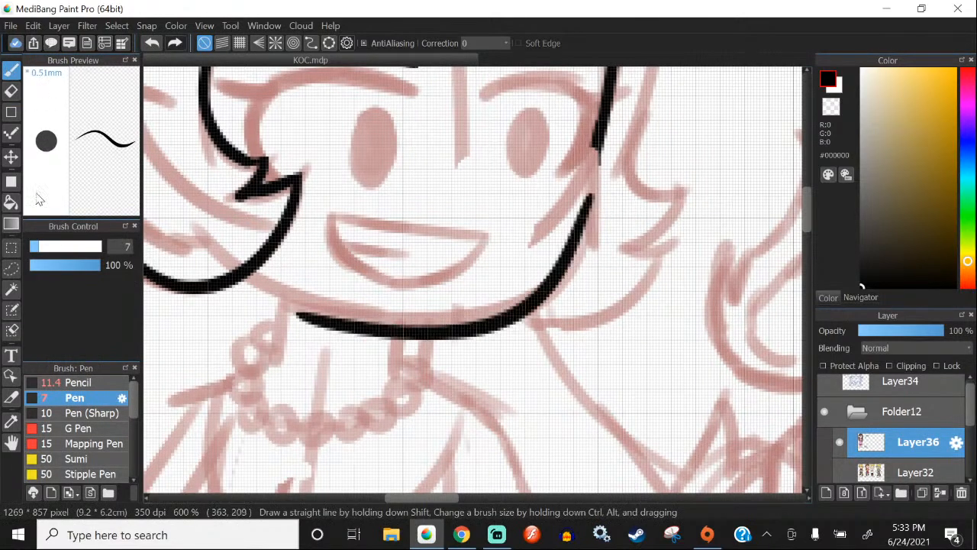
pyautogui.click(152, 43)
pyautogui.moveTo(595, 156)
pyautogui.mouseDown()
pyautogui.moveTo(557, 255)
pyautogui.moveTo(292, 310)
pyautogui.mouseUp()
pyautogui.click(152, 42)
pyautogui.click(152, 43)
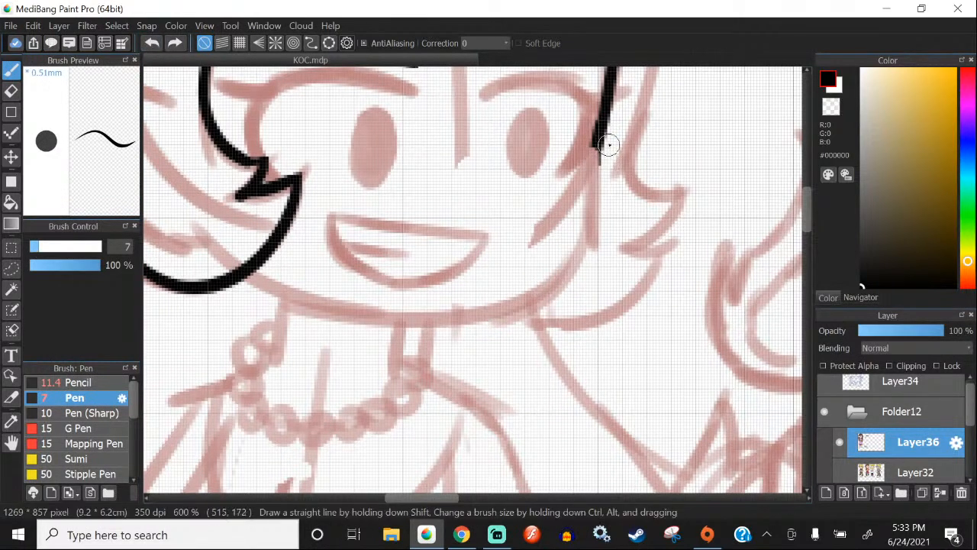
# Step: Try to redraw the lower strand from its cut end down the edge of the cheek
pyautogui.moveTo(601, 145); pyautogui.dragTo(584, 245)
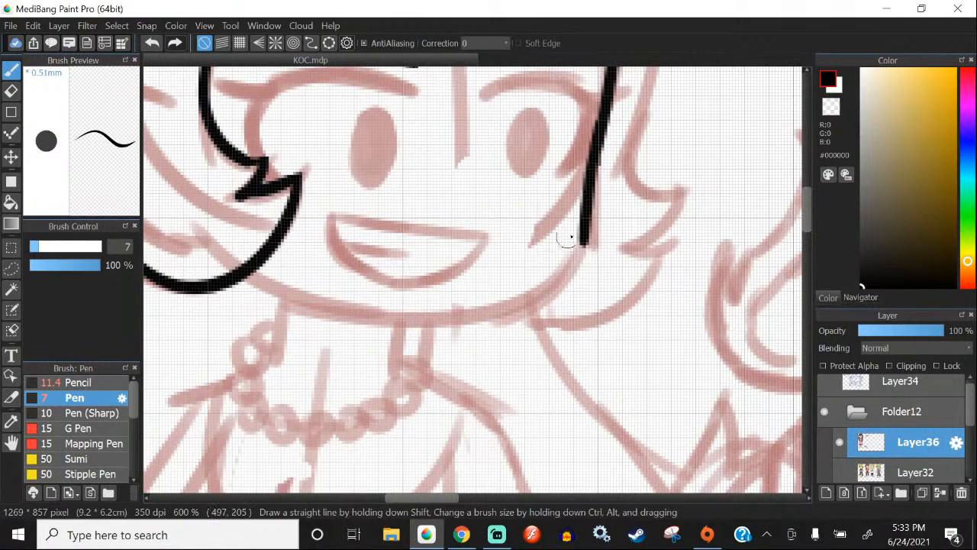
pyautogui.hotkey('ctrl', 'z')
pyautogui.scroll(1, 604, 130)
pyautogui.moveTo(605, 122); pyautogui.dragTo(571, 268)
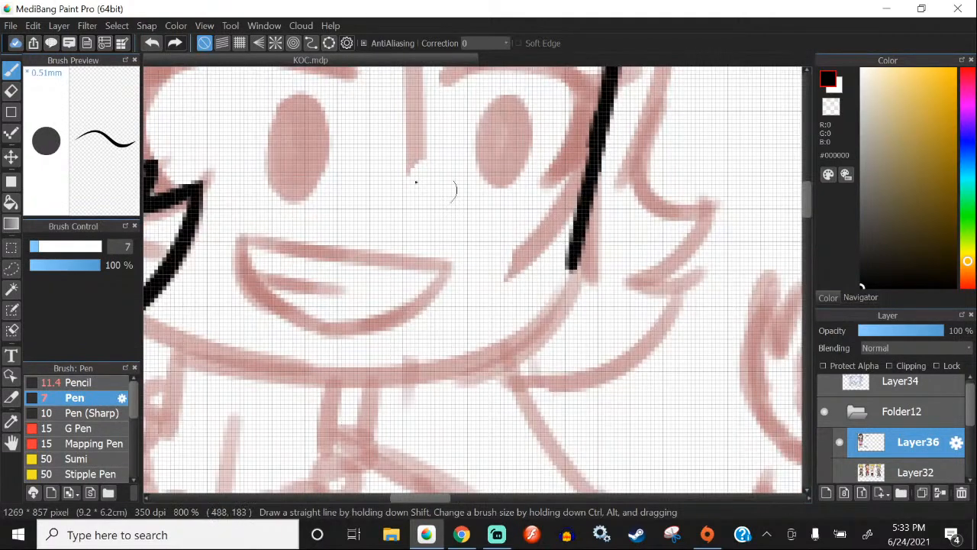
pyautogui.click(157, 44)
# Step: Erase the ragged tip of the strand beside the smaller eye, and ink its lower part down the cheek to the jaw
pyautogui.click(11, 90)
pyautogui.moveTo(600, 164); pyautogui.dragTo(565, 169)
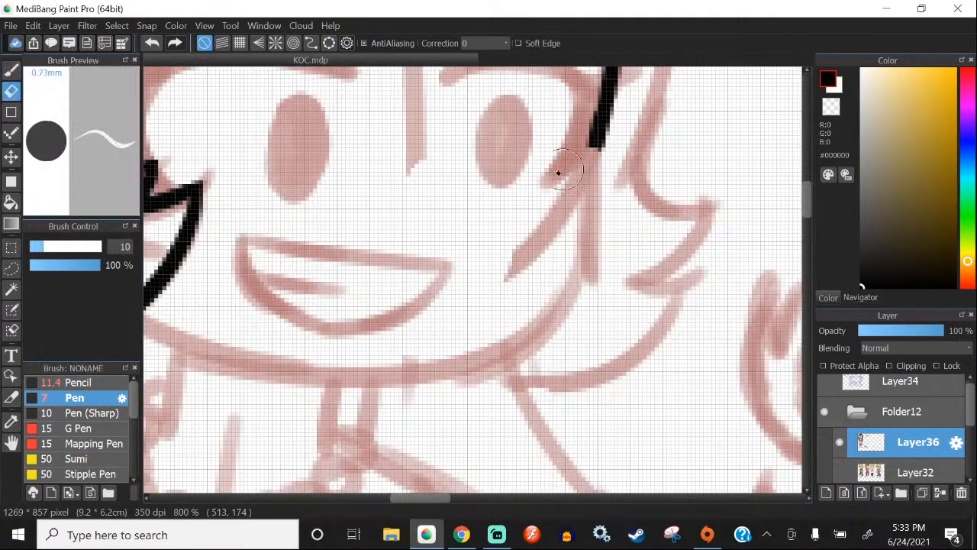
pyautogui.click(11, 69)
pyautogui.scroll(-3, 508, 262)
pyautogui.scroll(3, 603, 153)
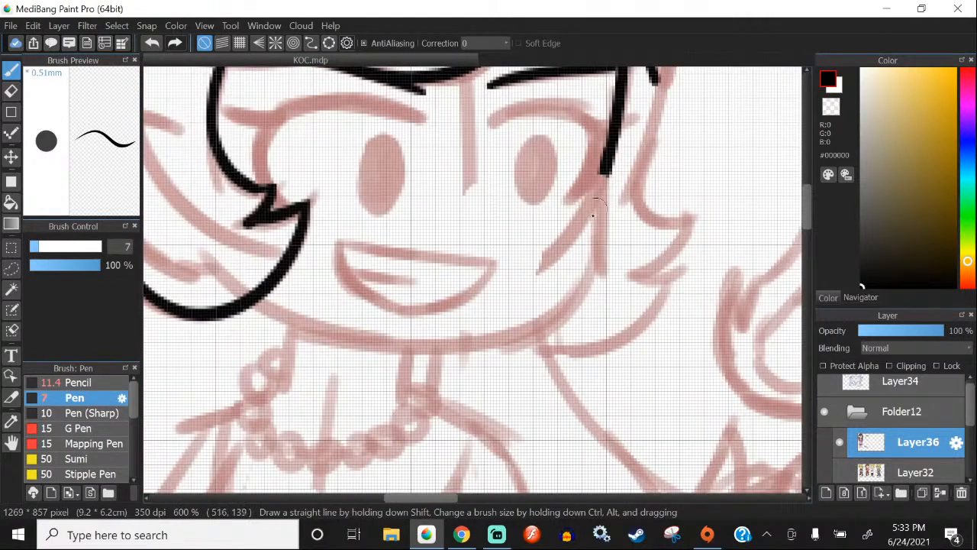
pyautogui.moveTo(610, 148)
pyautogui.mouseDown()
pyautogui.moveTo(587, 265)
pyautogui.moveTo(250, 318)
pyautogui.mouseUp()
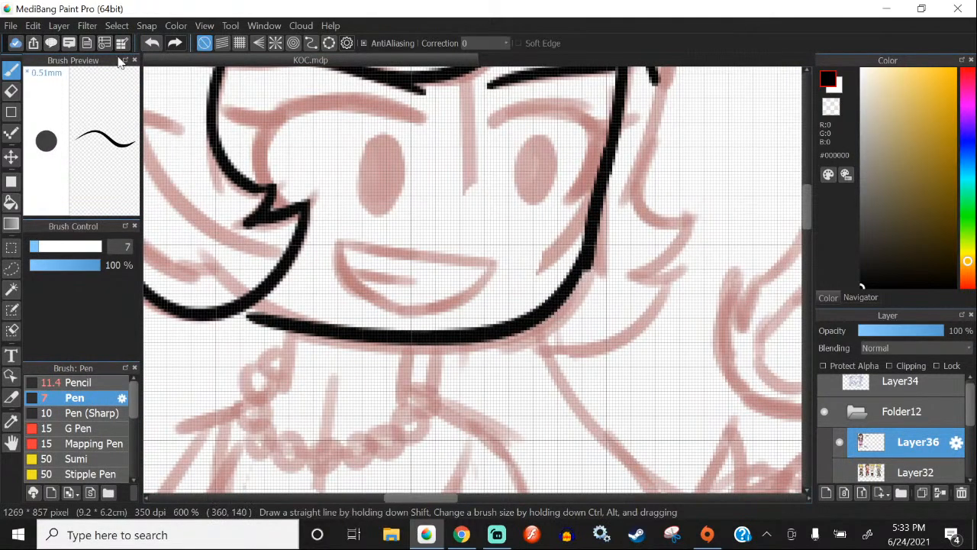
pyautogui.click(154, 44)
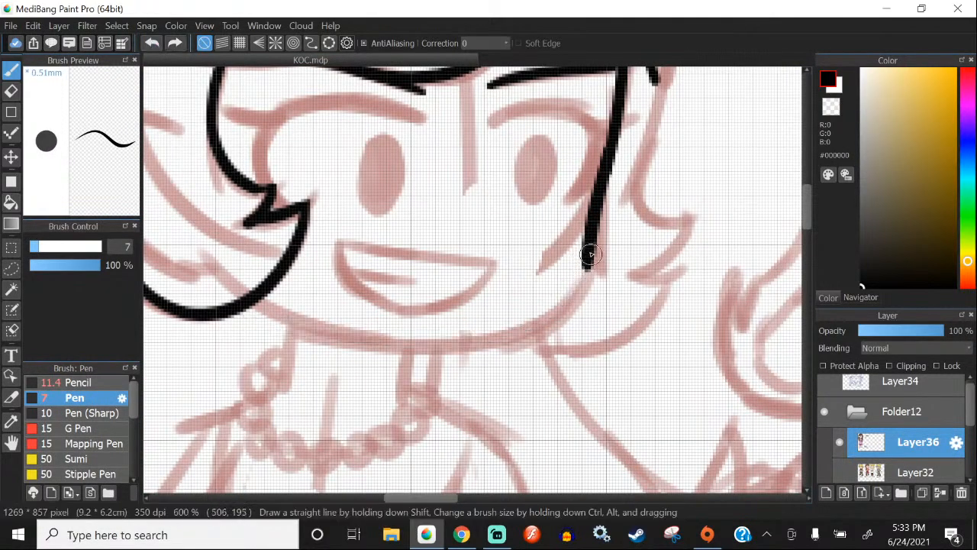
pyautogui.hotkey('ctrl', 'z')
pyautogui.moveTo(609, 157); pyautogui.dragTo(593, 251)
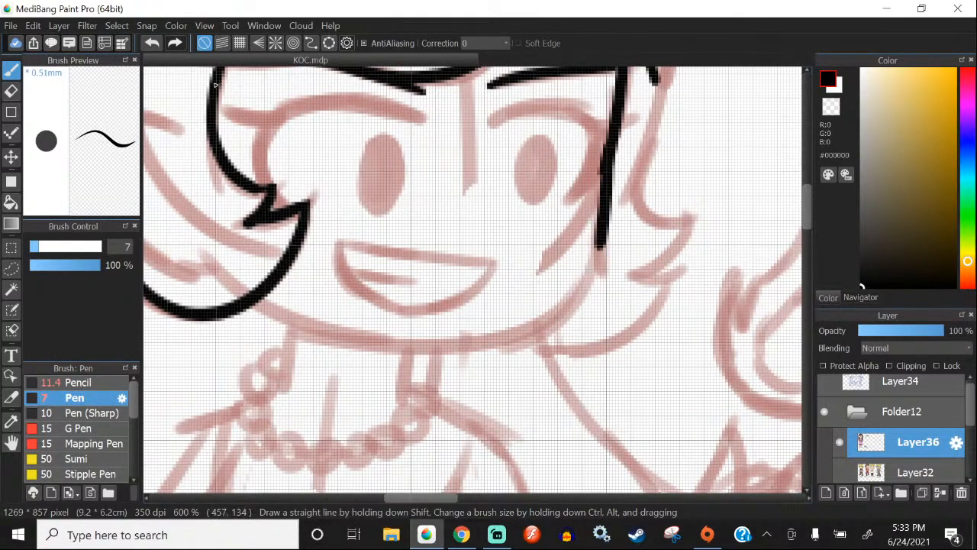
pyautogui.click(153, 44)
pyautogui.click(157, 44)
pyautogui.scroll(1, 607, 204)
pyautogui.moveTo(605, 164); pyautogui.dragTo(584, 295)
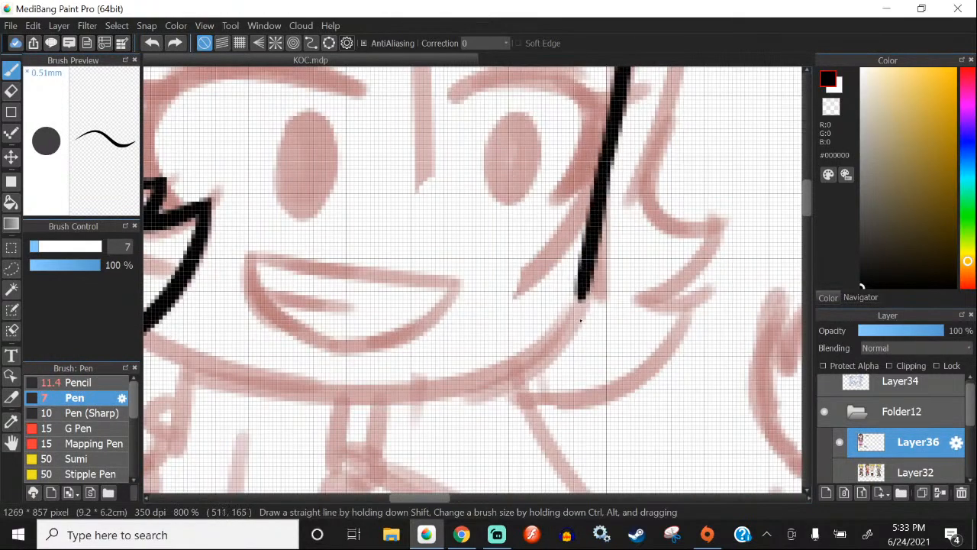
# Step: Try to sweep the jawline from the redrawn strand around the corner of the jaw and beneath the chin
pyautogui.moveTo(582, 252); pyautogui.dragTo(206, 359)
pyautogui.scroll(-2, 547, 229)
pyautogui.click(152, 44)
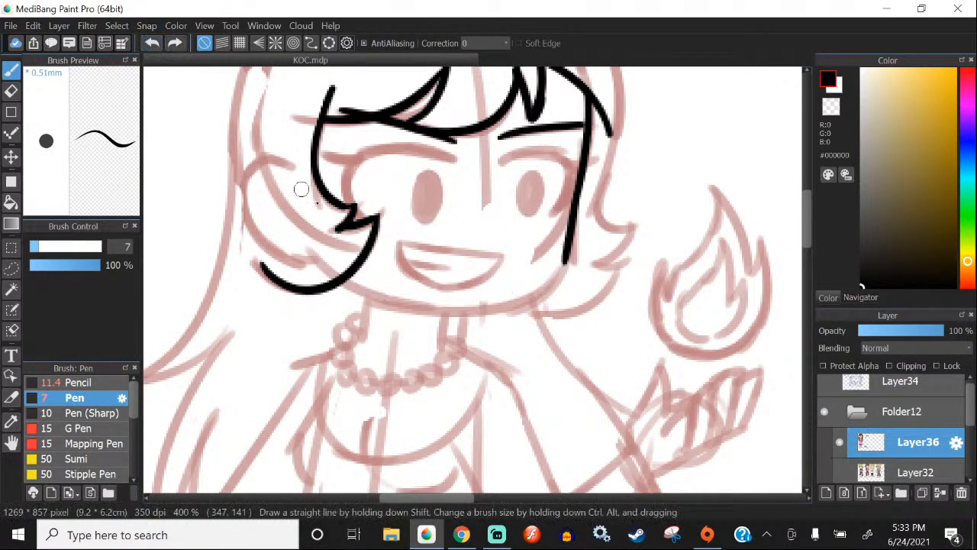
pyautogui.scroll(1, 550, 263)
pyautogui.moveTo(593, 236); pyautogui.dragTo(404, 325)
pyautogui.moveTo(314, 308); pyautogui.dragTo(262, 290)
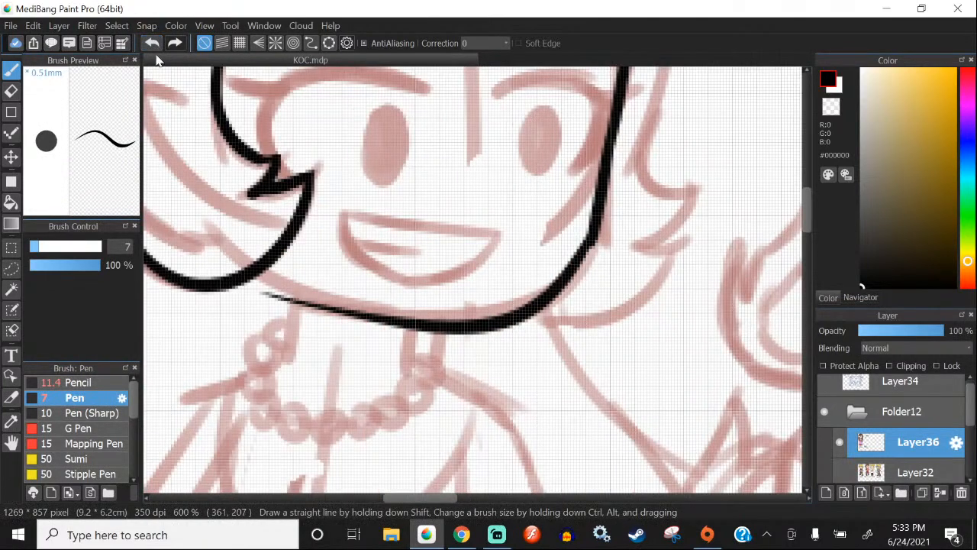
pyautogui.hotkey('ctrl', 'z')
pyautogui.scroll(1, 593, 196)
pyautogui.moveTo(597, 197)
pyautogui.mouseDown()
pyautogui.moveTo(565, 284)
pyautogui.moveTo(148, 323)
pyautogui.mouseUp()
pyautogui.scroll(-2, 148, 323)
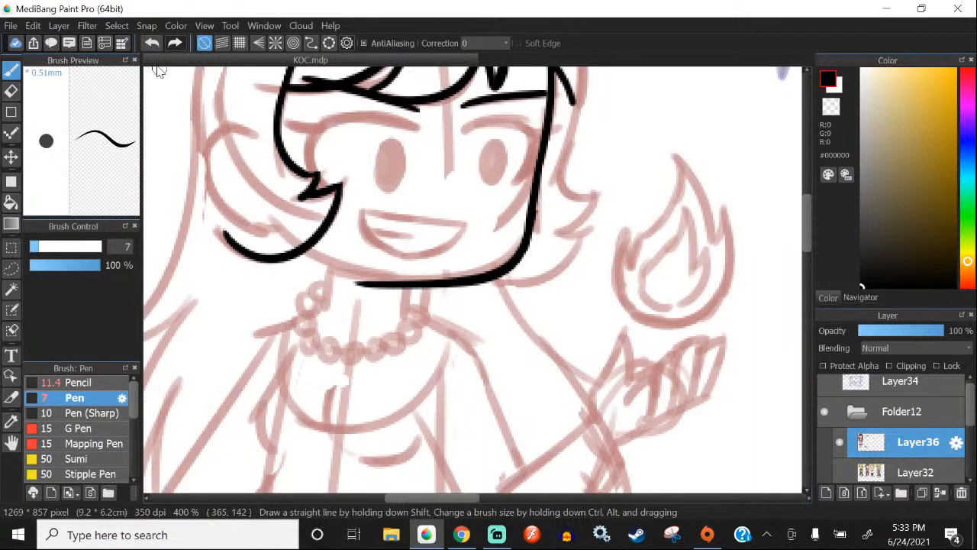
pyautogui.click(152, 44)
pyautogui.scroll(2, 534, 234)
pyautogui.moveTo(670, 203); pyautogui.dragTo(288, 291)
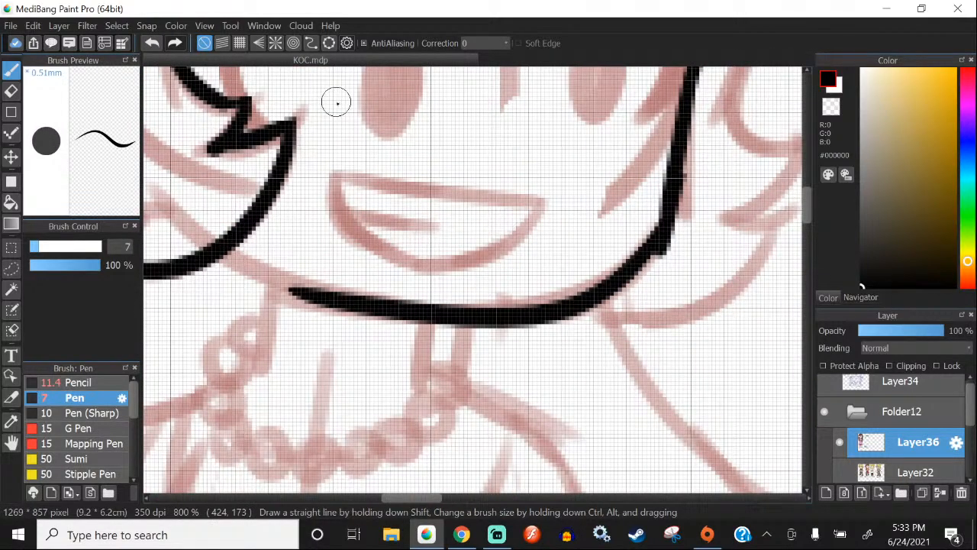
pyautogui.hotkey('ctrl', 'z')
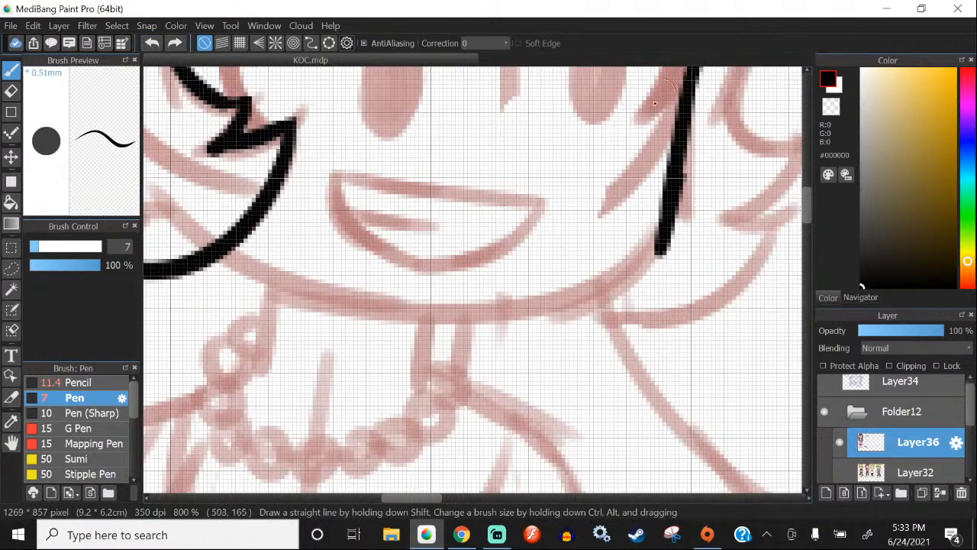
# Step: Ink the jawline from the strand under the mouth to the rounded curl, and erase the bumps at the jaw corner
pyautogui.moveTo(654, 103)
pyautogui.mouseDown()
pyautogui.moveTo(659, 224)
pyautogui.moveTo(599, 296)
pyautogui.mouseUp()
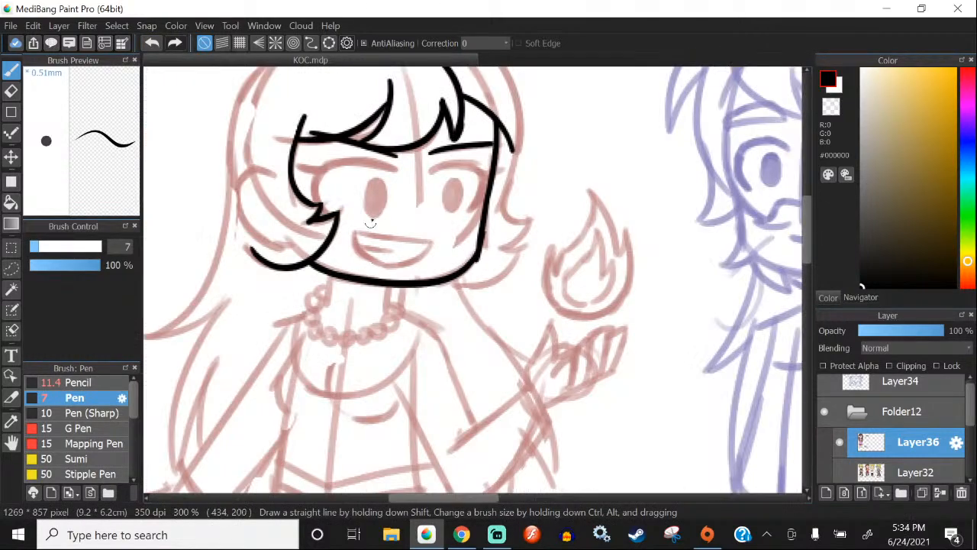
pyautogui.scroll(3, 467, 257)
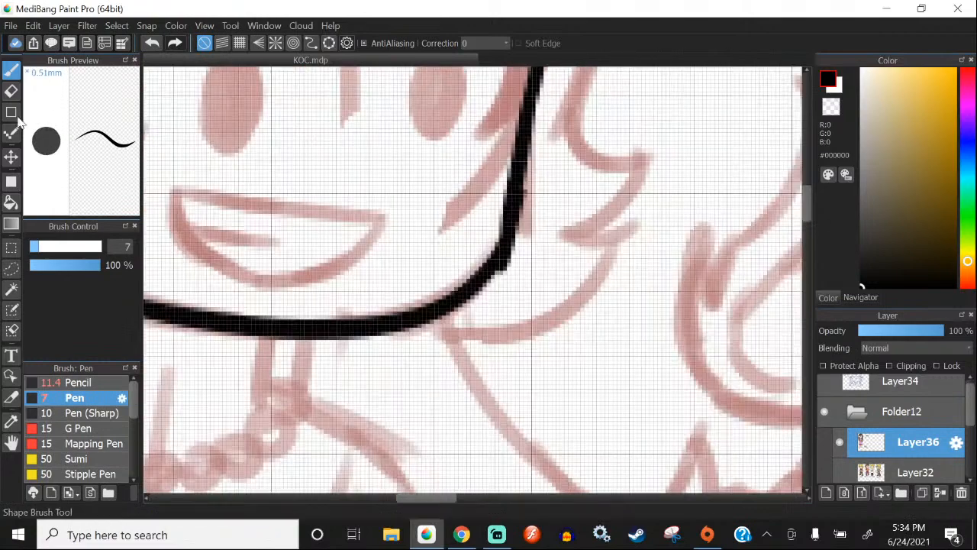
pyautogui.click(12, 91)
pyautogui.moveTo(541, 172); pyautogui.dragTo(520, 263)
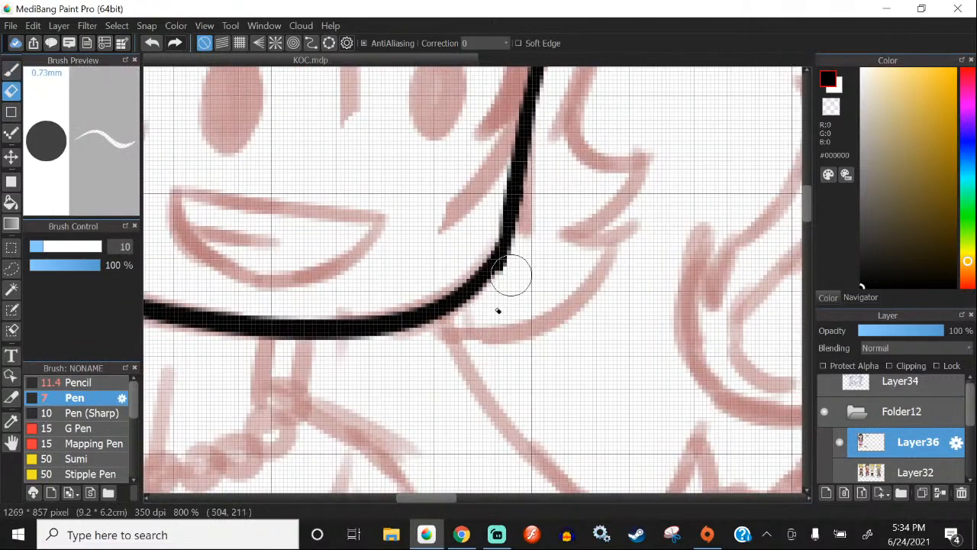
pyautogui.press('b')
pyautogui.scroll(-3, 374, 229)
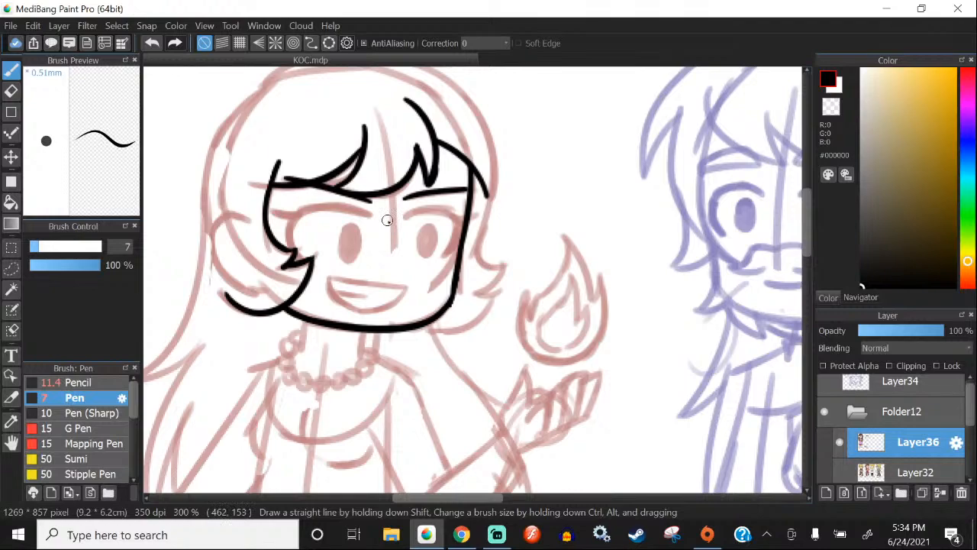
# Step: Ink the open smile in black with a slanted upper line, a curved lower edge and a short line inside
pyautogui.scroll(3, 359, 259)
pyautogui.moveTo(292, 249); pyautogui.dragTo(504, 276)
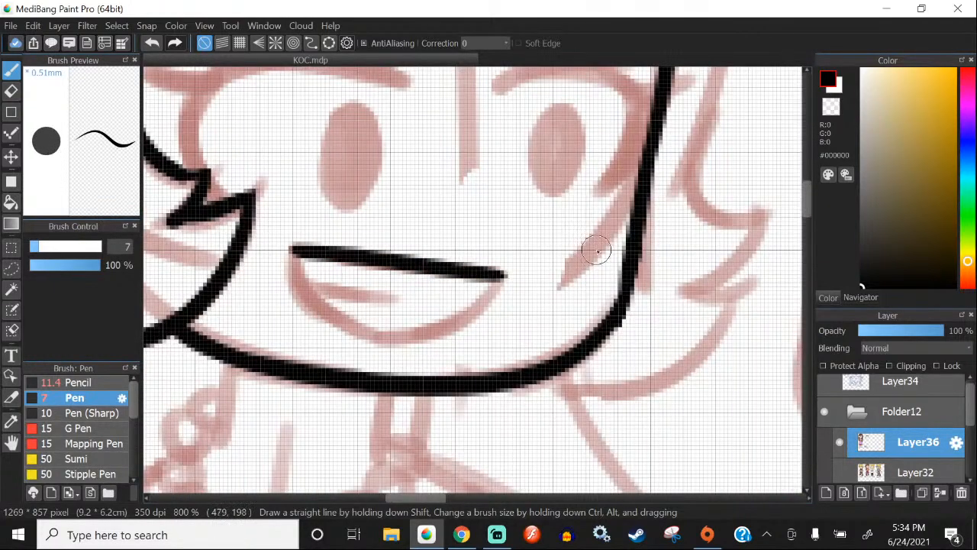
pyautogui.moveTo(293, 251)
pyautogui.mouseDown()
pyautogui.moveTo(458, 321)
pyautogui.moveTo(501, 275)
pyautogui.moveTo(401, 340)
pyautogui.moveTo(359, 333)
pyautogui.mouseUp()
pyautogui.hotkey('ctrl', 'z')
pyautogui.moveTo(315, 285); pyautogui.dragTo(382, 296)
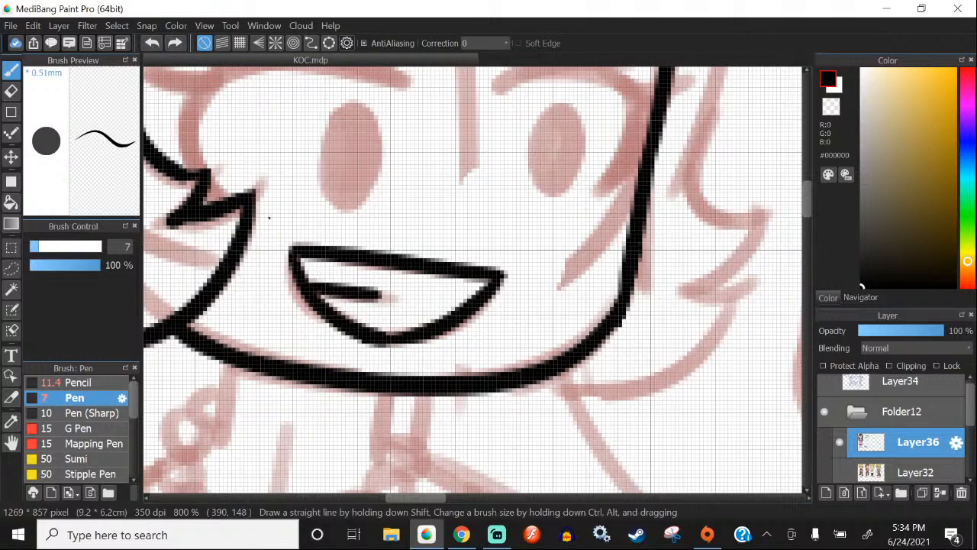
pyautogui.click(154, 44)
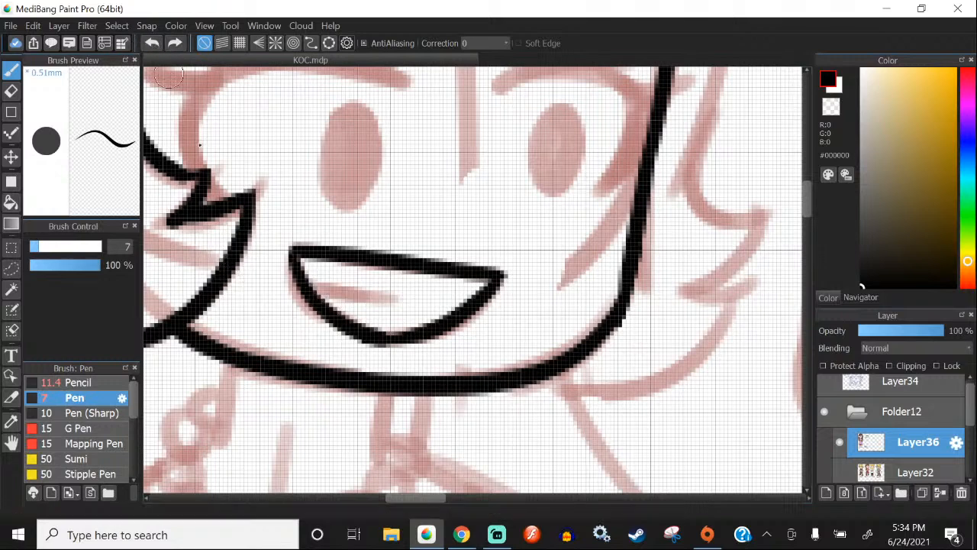
pyautogui.moveTo(302, 281); pyautogui.dragTo(394, 295)
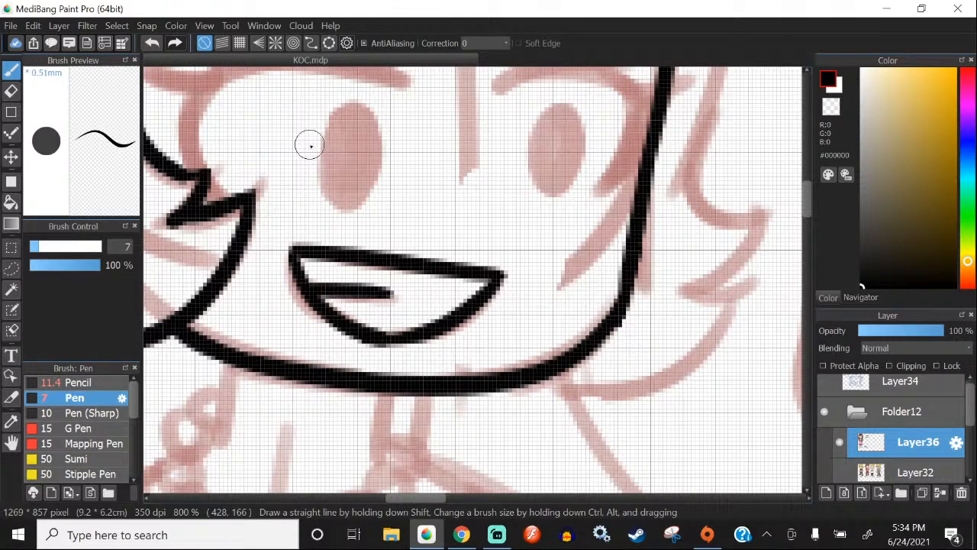
# Step: Ink the two short vertical neck lines from the jaw down to the bead necklace
pyautogui.scroll(-3, 309, 145)
pyautogui.scroll(3, 349, 222)
pyautogui.moveTo(355, 200); pyautogui.dragTo(350, 249)
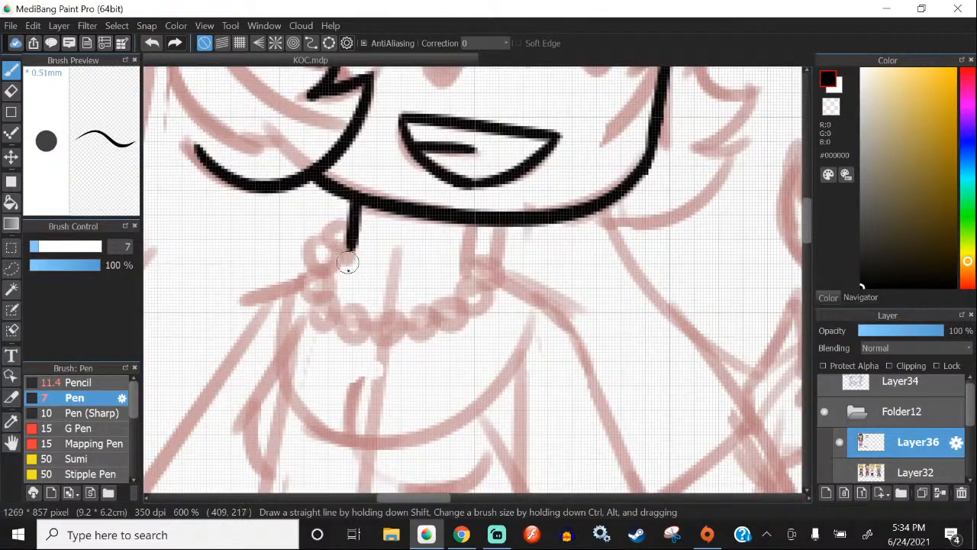
pyautogui.hotkey('ctrl', 'z')
pyautogui.moveTo(352, 200); pyautogui.dragTo(350, 258)
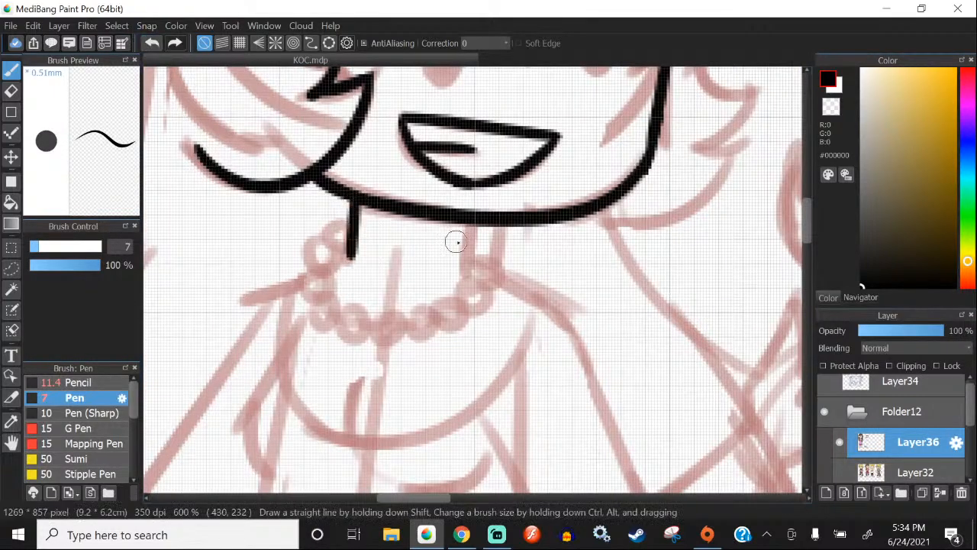
pyautogui.moveTo(468, 223); pyautogui.dragTo(468, 258)
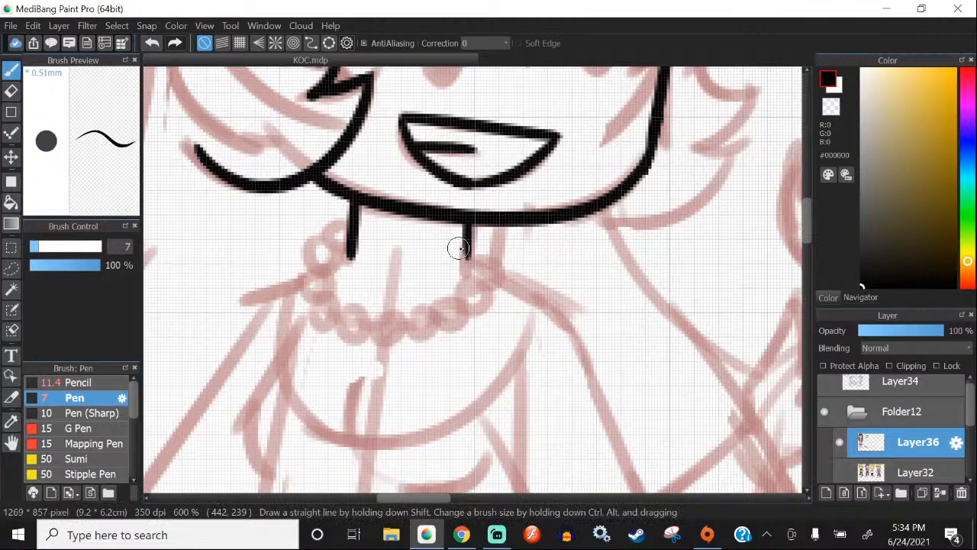
pyautogui.scroll(2, 489, 241)
pyautogui.moveTo(441, 244); pyautogui.dragTo(438, 301)
pyautogui.scroll(-3, 433, 222)
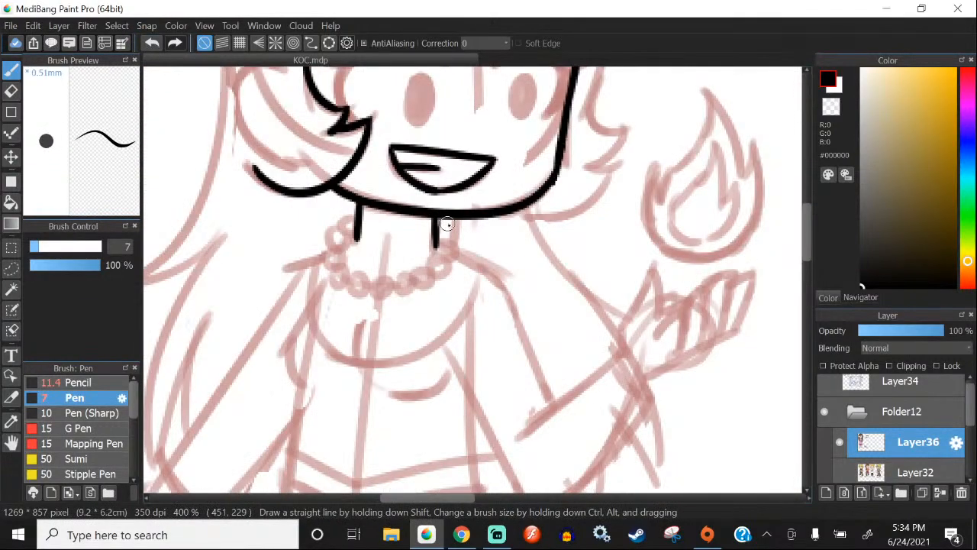
# Step: Ink the first small round necklace bead against the lower end of the neck line on the raised-hand side
pyautogui.scroll(3, 442, 229)
pyautogui.moveTo(419, 248)
pyautogui.mouseDown()
pyautogui.moveTo(410, 304)
pyautogui.moveTo(424, 322)
pyautogui.mouseUp()
pyautogui.scroll(-2, 427, 190)
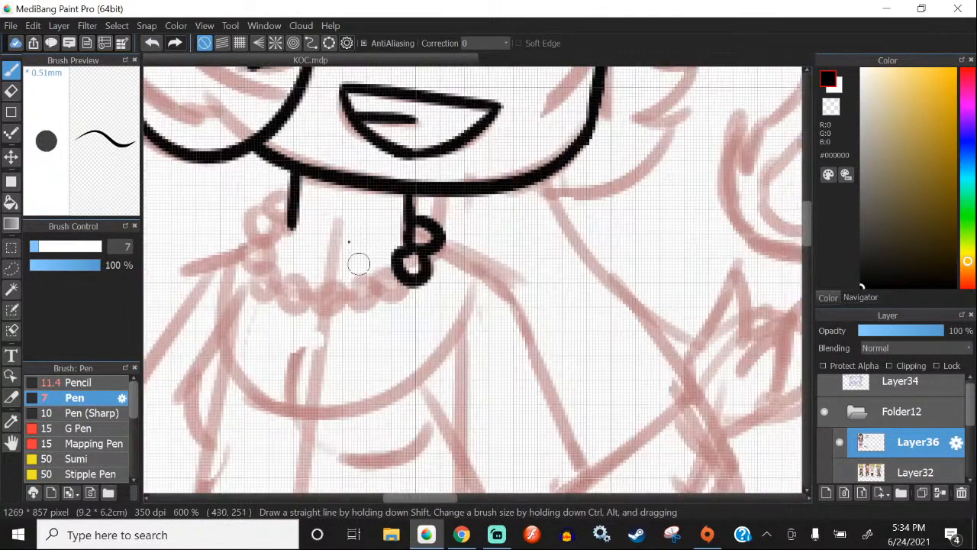
pyautogui.click(154, 43)
pyautogui.scroll(1, 417, 264)
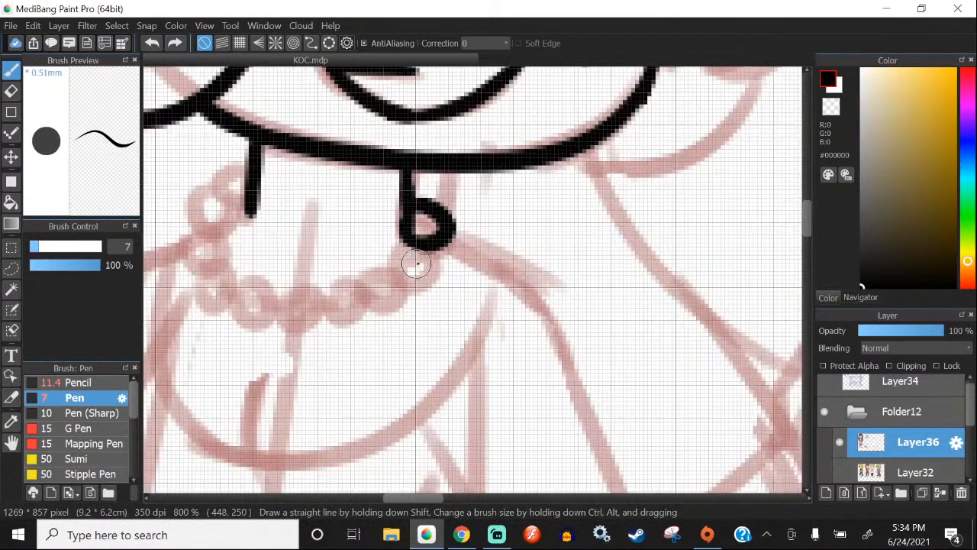
# Step: Ink the remaining round beads along the necklace curve around to the other neck line
pyautogui.moveTo(416, 263)
pyautogui.mouseDown()
pyautogui.moveTo(301, 305)
pyautogui.moveTo(260, 309)
pyautogui.moveTo(262, 297)
pyautogui.moveTo(255, 333)
pyautogui.moveTo(264, 292)
pyautogui.moveTo(251, 291)
pyautogui.mouseUp()
pyautogui.click(155, 43)
pyautogui.click(152, 43)
pyautogui.scroll(-2, 351, 255)
pyautogui.scroll(3, 239, 271)
pyautogui.scroll(-1, 376, 295)
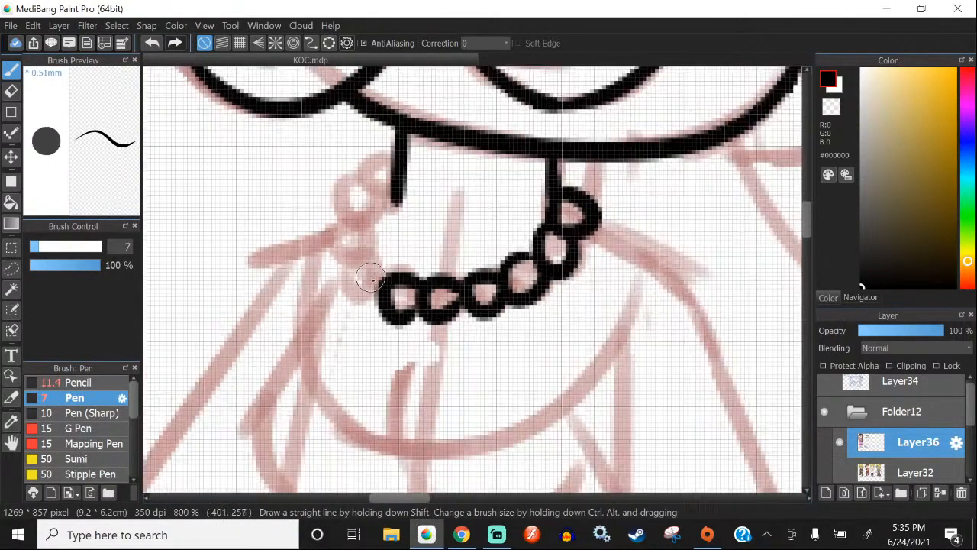
pyautogui.moveTo(371, 269)
pyautogui.mouseDown()
pyautogui.moveTo(370, 242)
pyautogui.moveTo(348, 262)
pyautogui.moveTo(328, 240)
pyautogui.moveTo(351, 188)
pyautogui.moveTo(374, 179)
pyautogui.moveTo(362, 170)
pyautogui.moveTo(381, 190)
pyautogui.moveTo(343, 208)
pyautogui.moveTo(362, 229)
pyautogui.mouseUp()
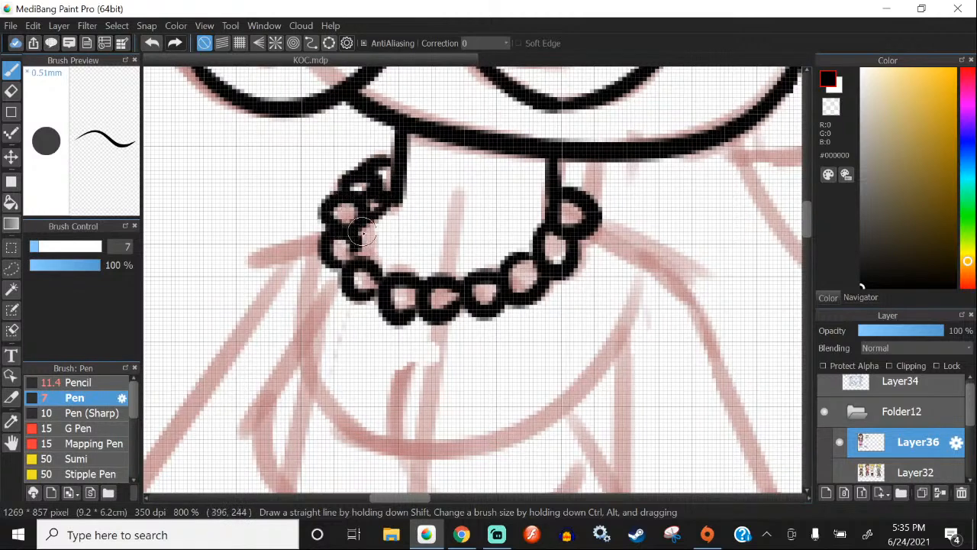
# Step: Ink the two sloping shoulder lines from the necklace and the upper-arm line down to the crook of the raised arm
pyautogui.moveTo(590, 236); pyautogui.dragTo(703, 288)
pyautogui.moveTo(319, 238); pyautogui.dragTo(264, 265)
pyautogui.scroll(-4, 293, 194)
pyautogui.scroll(3, 502, 327)
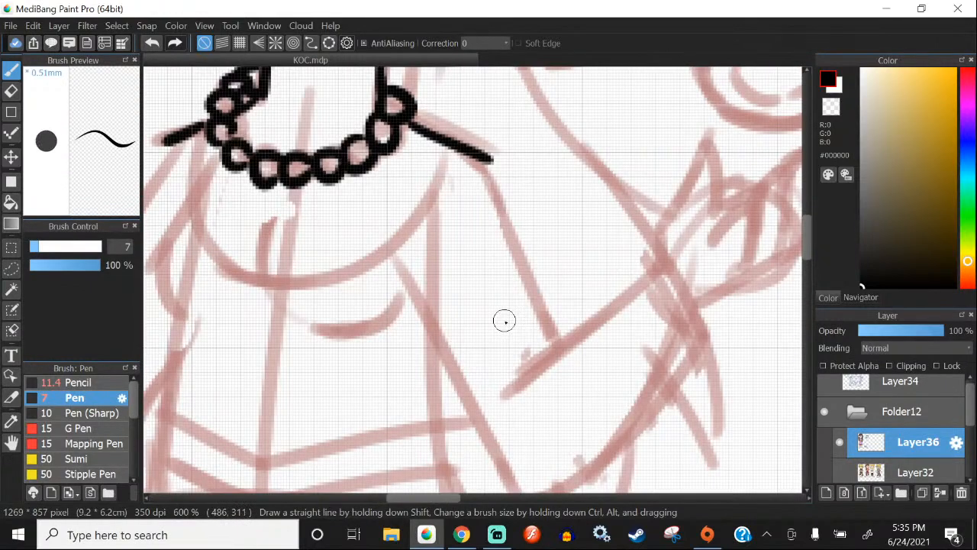
pyautogui.moveTo(490, 162); pyautogui.dragTo(561, 380)
# Step: Ink the straight underside of the raised arm from the armpit down to the elbow, redoing the first stroke
pyautogui.moveTo(415, 280); pyautogui.dragTo(514, 492)
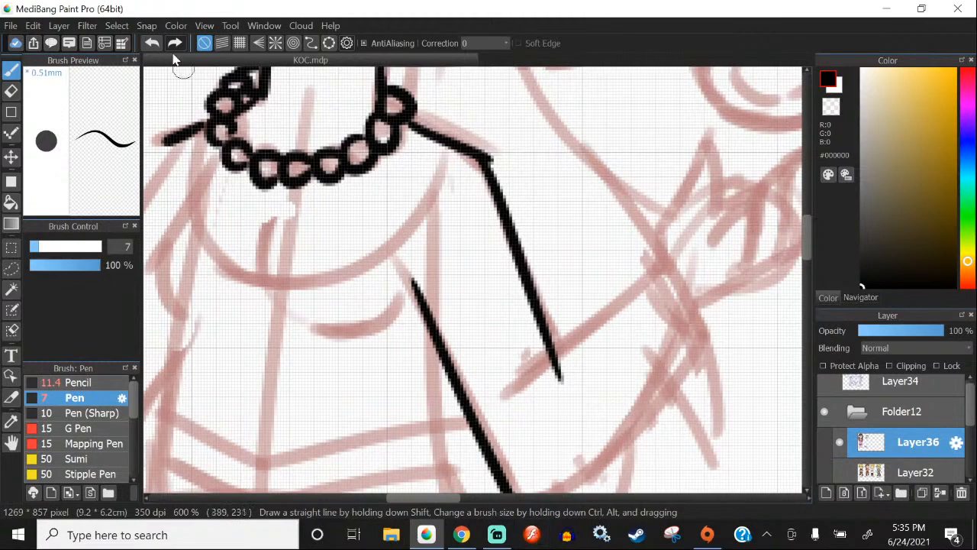
pyautogui.click(152, 44)
pyautogui.scroll(-1, 191, 78)
pyautogui.scroll(1, 202, 97)
pyautogui.moveTo(313, 166); pyautogui.dragTo(470, 455)
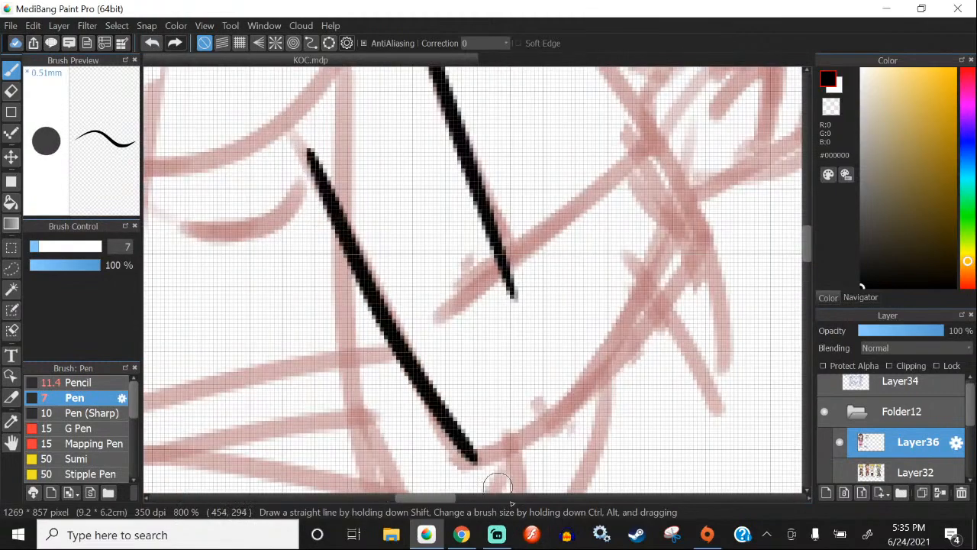
# Step: Ink the upper forearm line from the crook to the wrist, and erase the overshooting end of the upper-arm line
pyautogui.scroll(-1, 365, 310)
pyautogui.moveTo(592, 191); pyautogui.dragTo(416, 342)
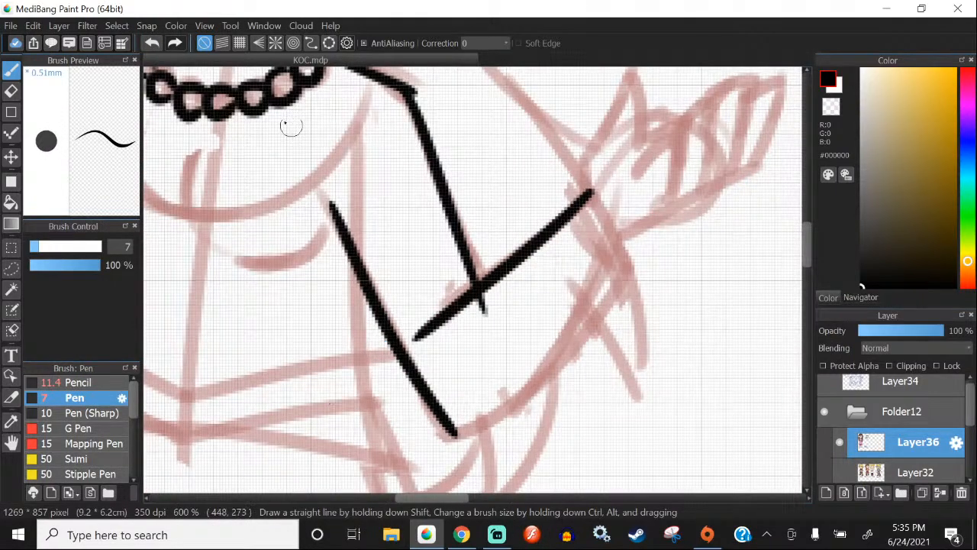
pyautogui.hotkey('ctrl', 'z')
pyautogui.moveTo(581, 201); pyautogui.dragTo(450, 315)
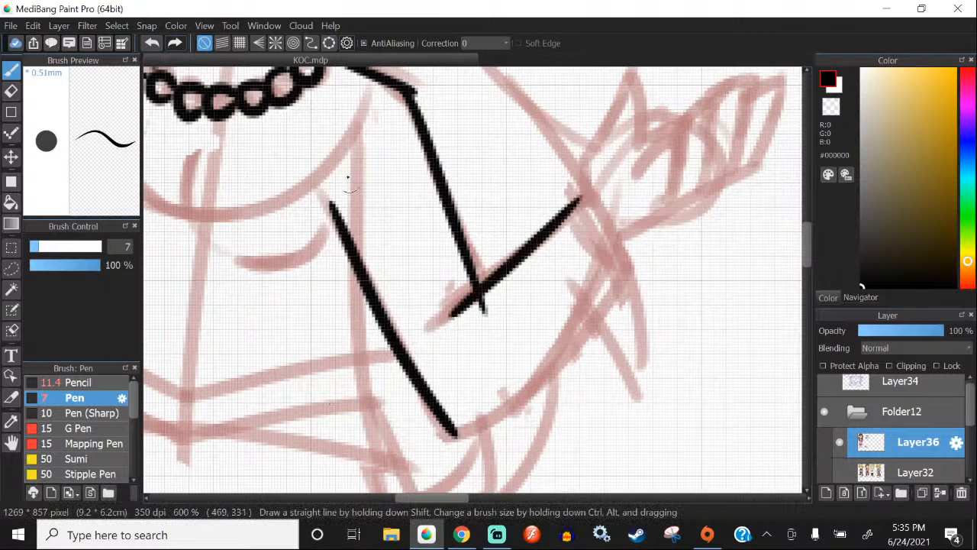
pyautogui.click(12, 90)
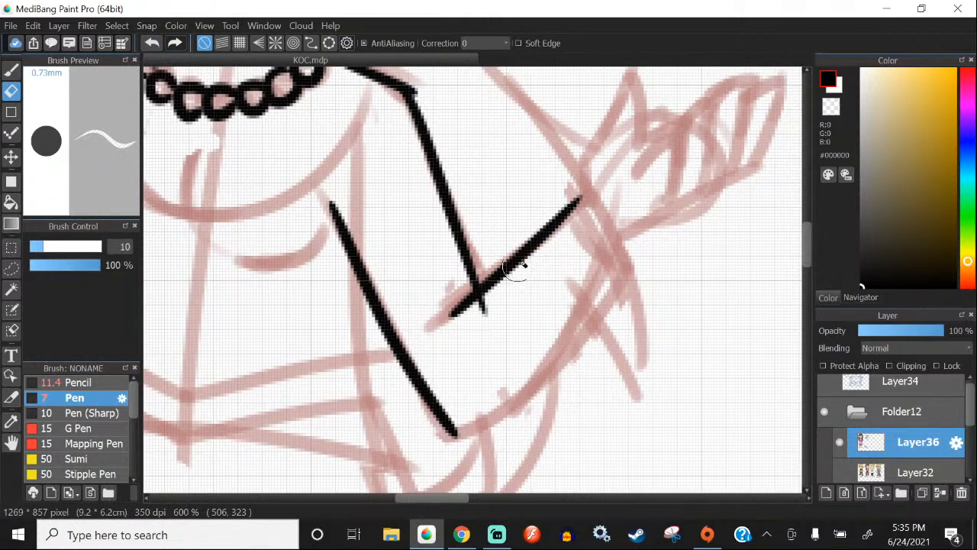
pyautogui.hotkey('ctrl', 'z')
pyautogui.press('b')
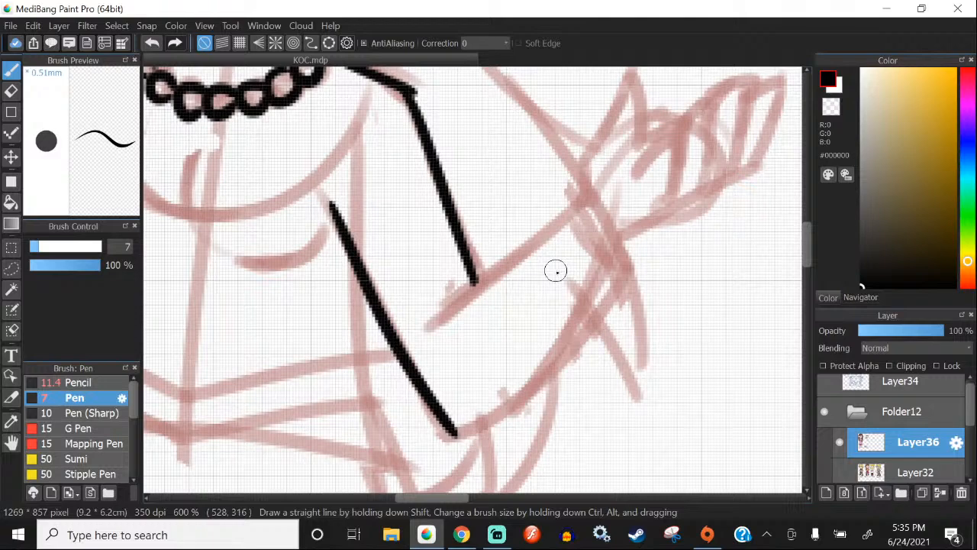
pyautogui.moveTo(587, 195); pyautogui.dragTo(452, 308)
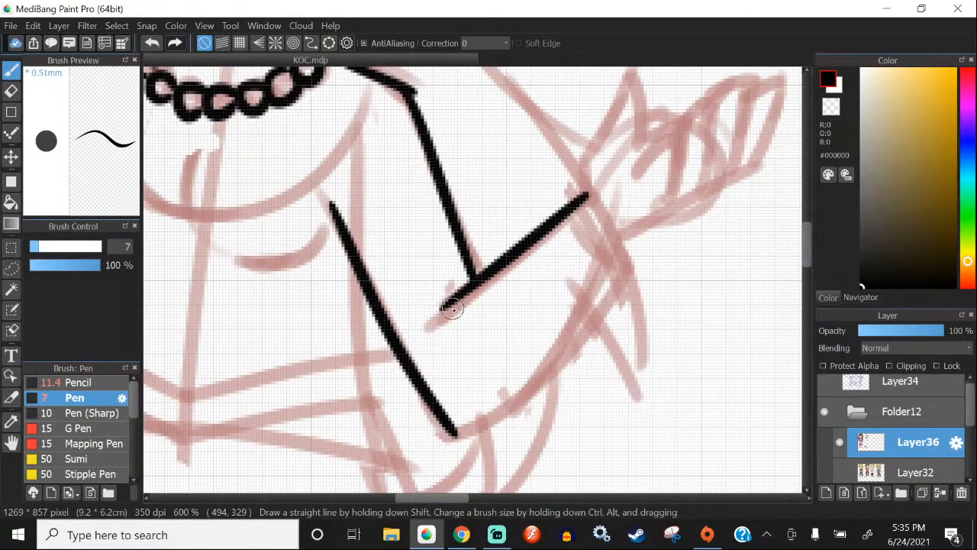
# Step: Ink the short curved sleeve edge across the wrist at the end of the forearm line
pyautogui.scroll(-2, 452, 308)
pyautogui.scroll(3, 507, 279)
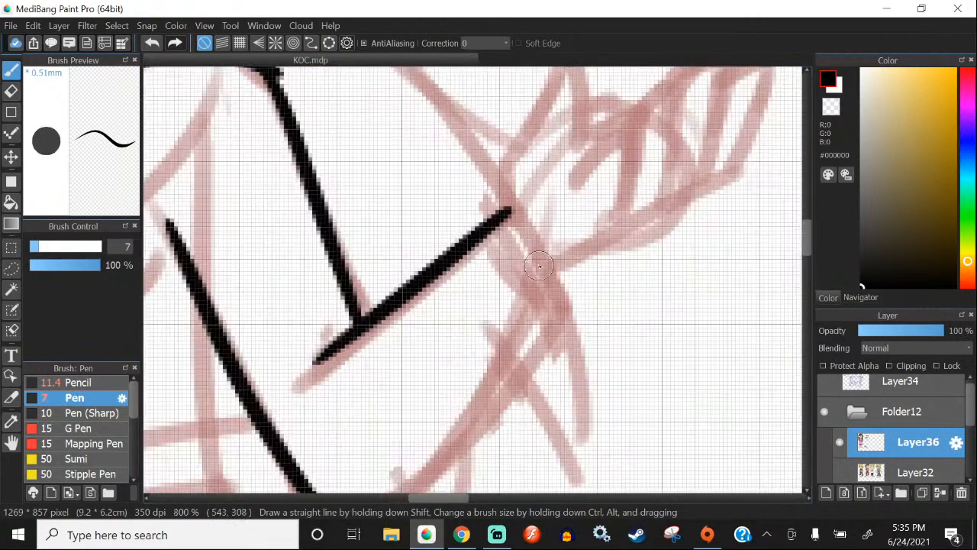
pyautogui.moveTo(502, 211); pyautogui.dragTo(556, 286)
pyautogui.click(152, 46)
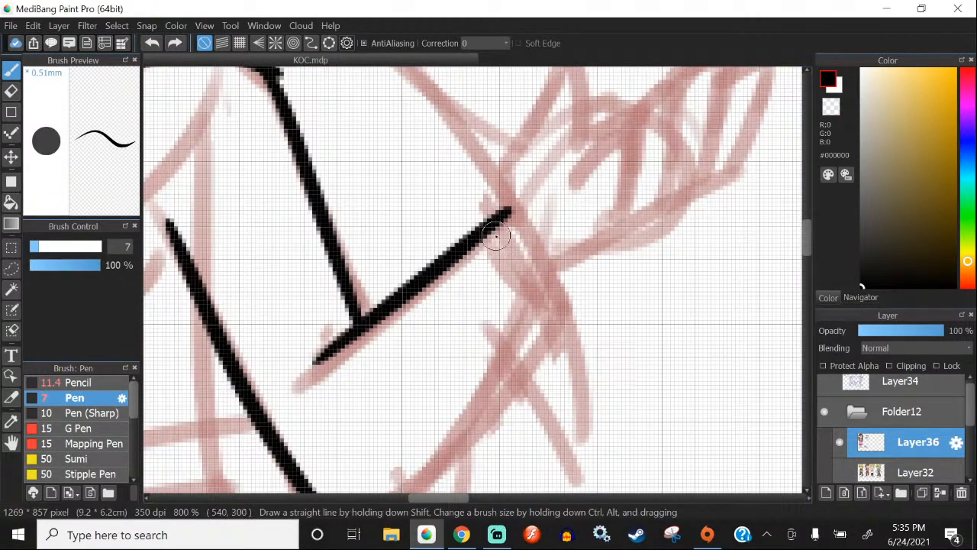
pyautogui.moveTo(504, 212); pyautogui.dragTo(566, 324)
# Step: Ink the curved underside of the forearm from the sleeve edge to the elbow, and erase the overshoot at the elbow
pyautogui.scroll(-2, 567, 324)
pyautogui.scroll(1, 501, 217)
pyautogui.moveTo(547, 200); pyautogui.dragTo(398, 346)
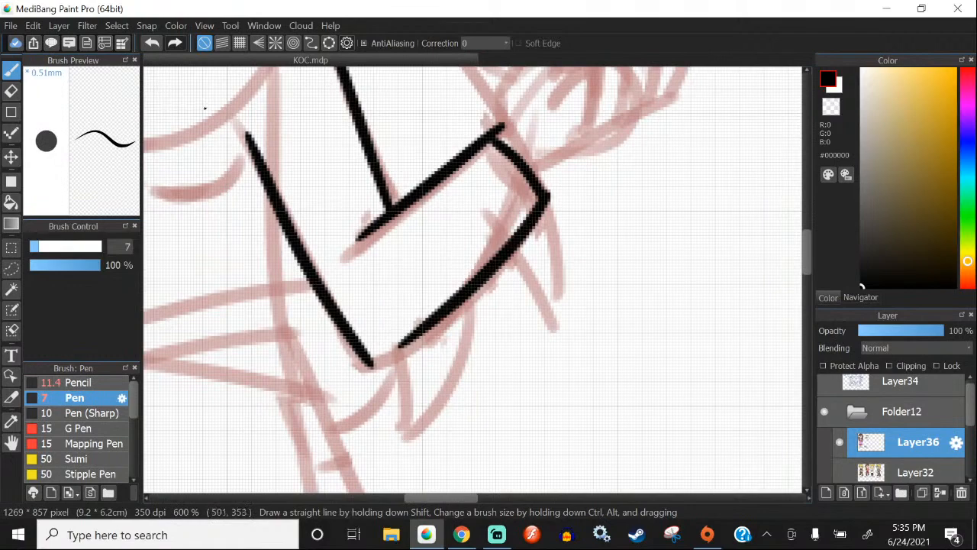
pyautogui.scroll(1, 515, 221)
pyautogui.moveTo(412, 351)
pyautogui.mouseDown()
pyautogui.moveTo(360, 395)
pyautogui.moveTo(308, 410)
pyautogui.mouseUp()
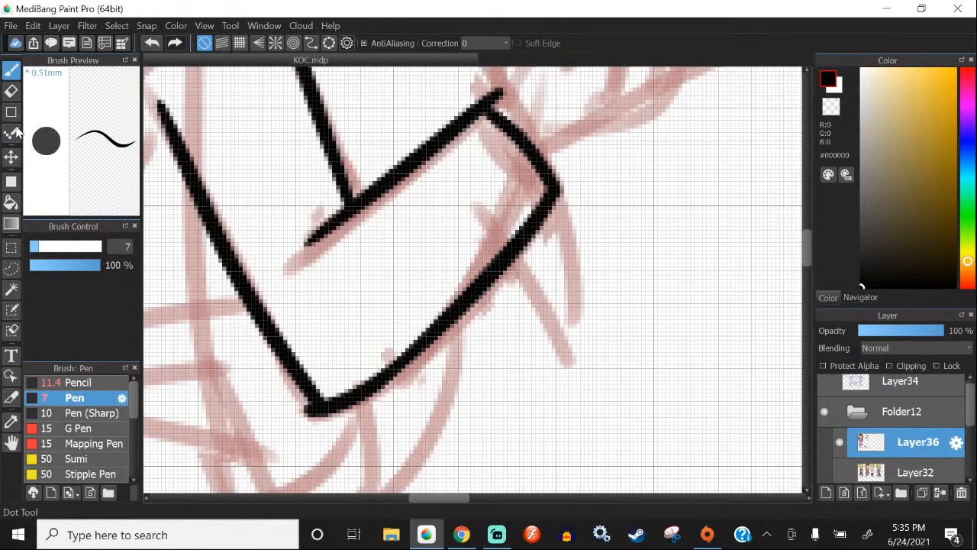
pyautogui.click(11, 92)
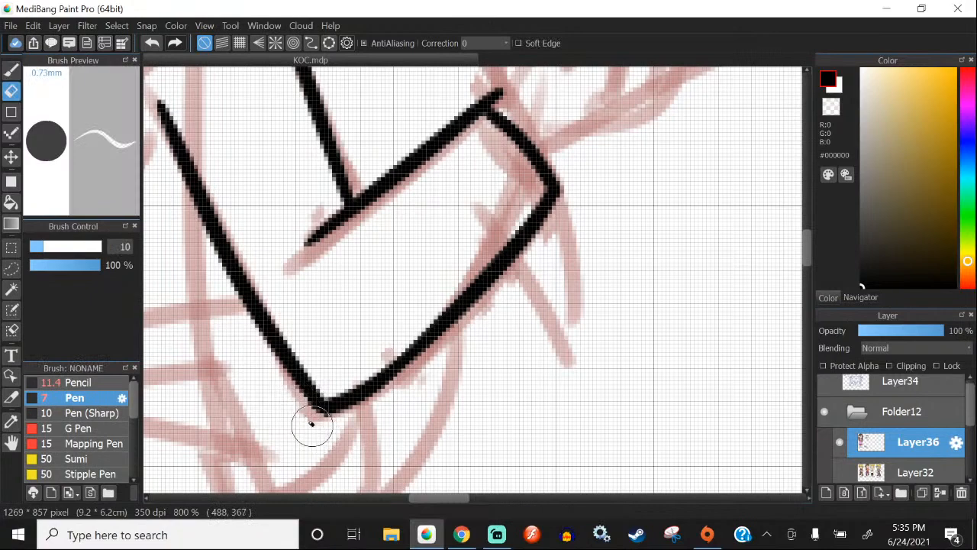
pyautogui.scroll(-2, 312, 421)
# Step: Ink the lower edge of the open hand from the sleeve edge out toward the fingertips
pyautogui.scroll(2, 416, 250)
pyautogui.click(10, 68)
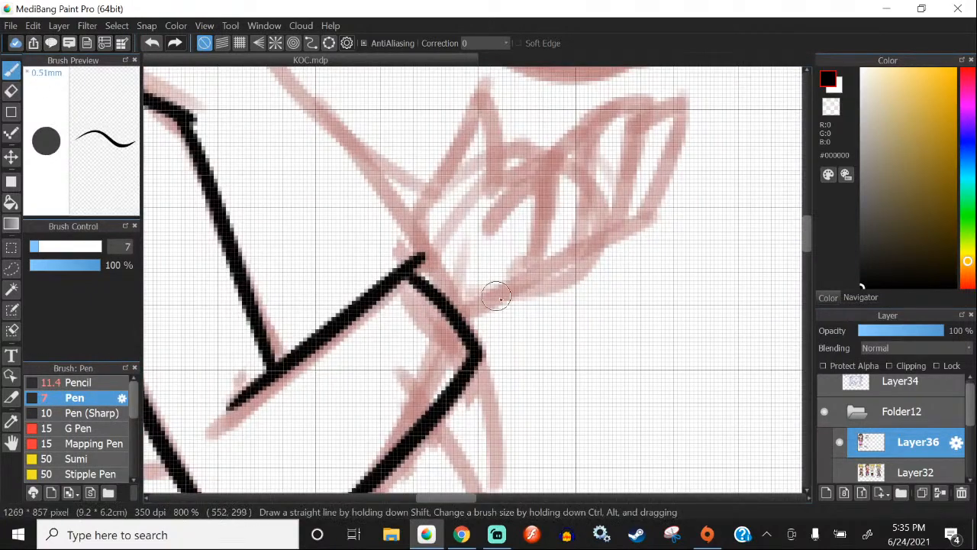
pyautogui.keyDown('shift'); pyautogui.click(626, 221); pyautogui.keyUp('shift')
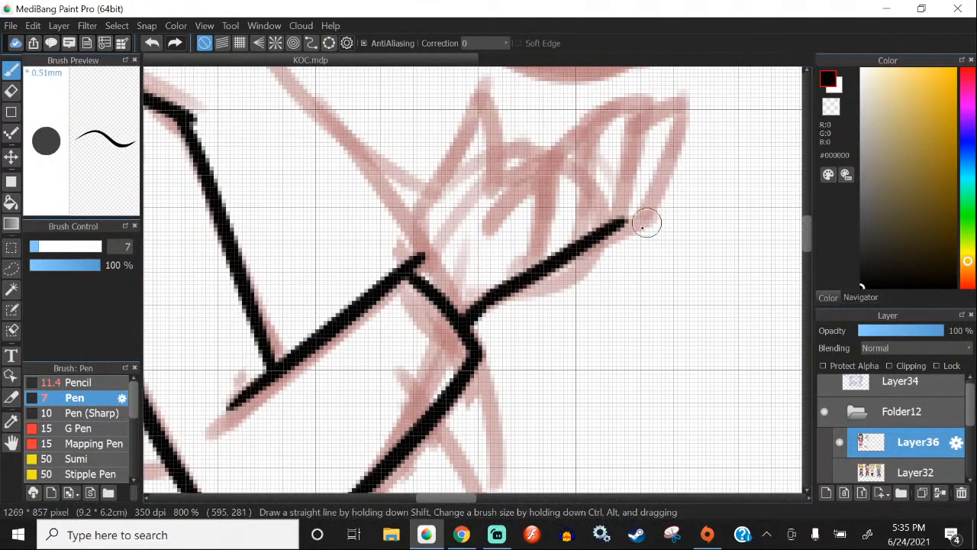
pyautogui.click(155, 47)
# Step: Mirror the canvas view horizontally and bring the raised hand into view
pyautogui.scroll(-4, 331, 272)
pyautogui.scroll(1, 298, 294)
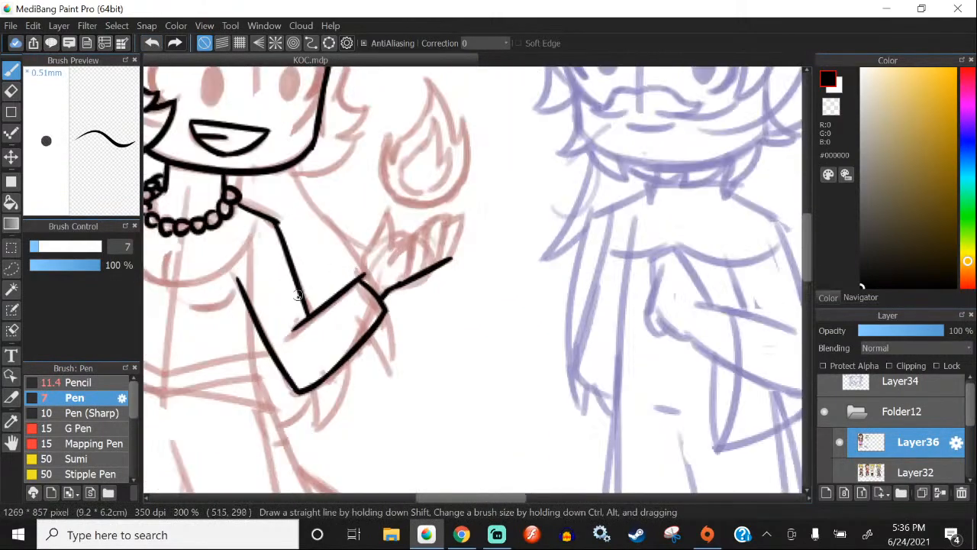
pyautogui.scroll(-3, 306, 266)
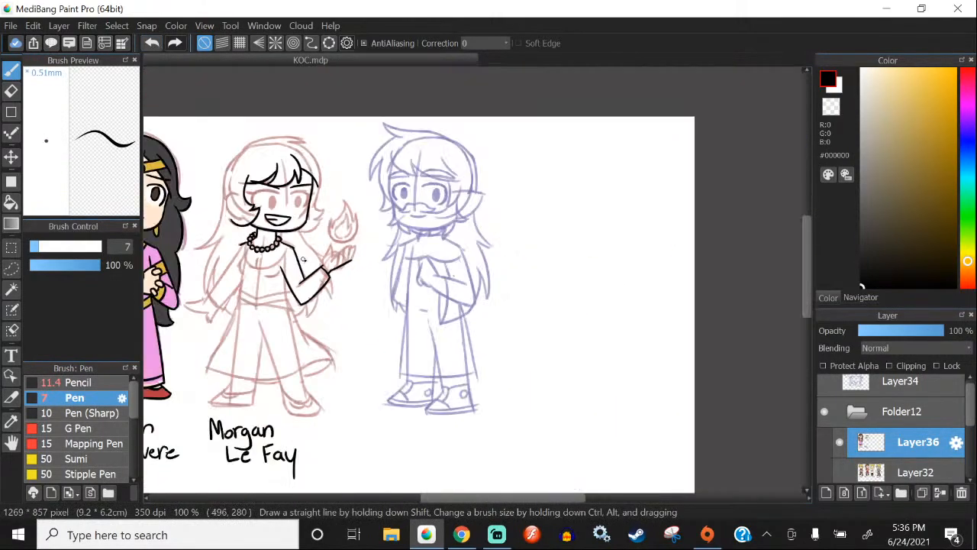
pyautogui.scroll(3, 403, 188)
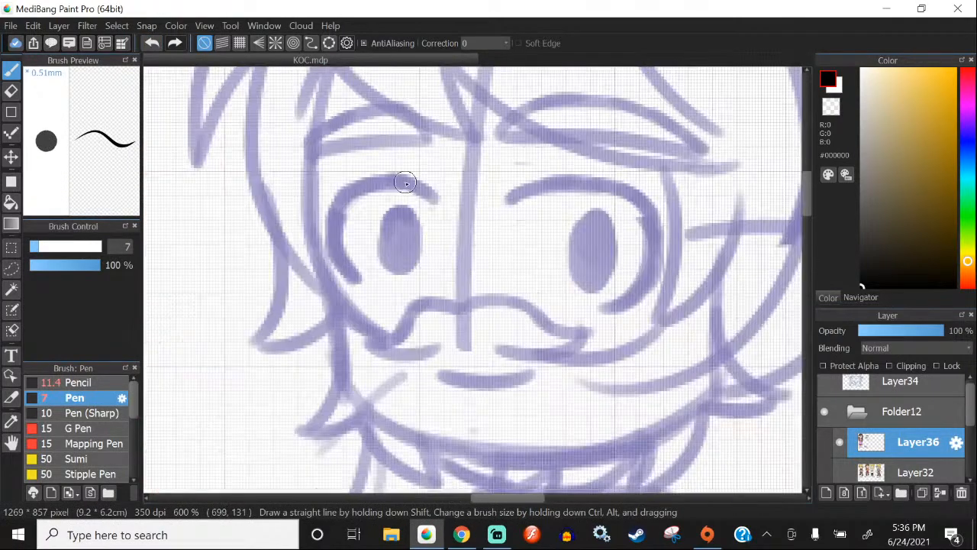
pyautogui.scroll(-3, 449, 213)
pyautogui.scroll(1, 305, 258)
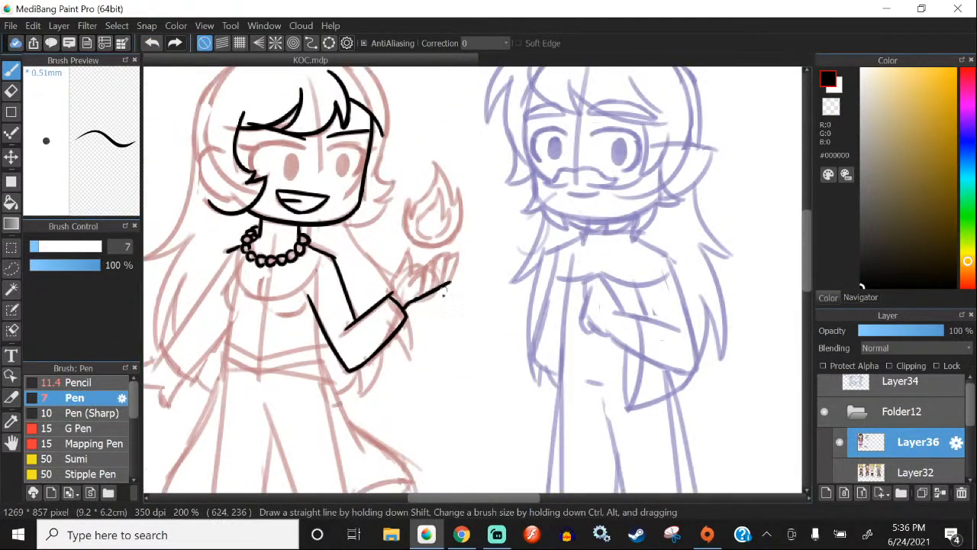
pyautogui.scroll(2, 443, 294)
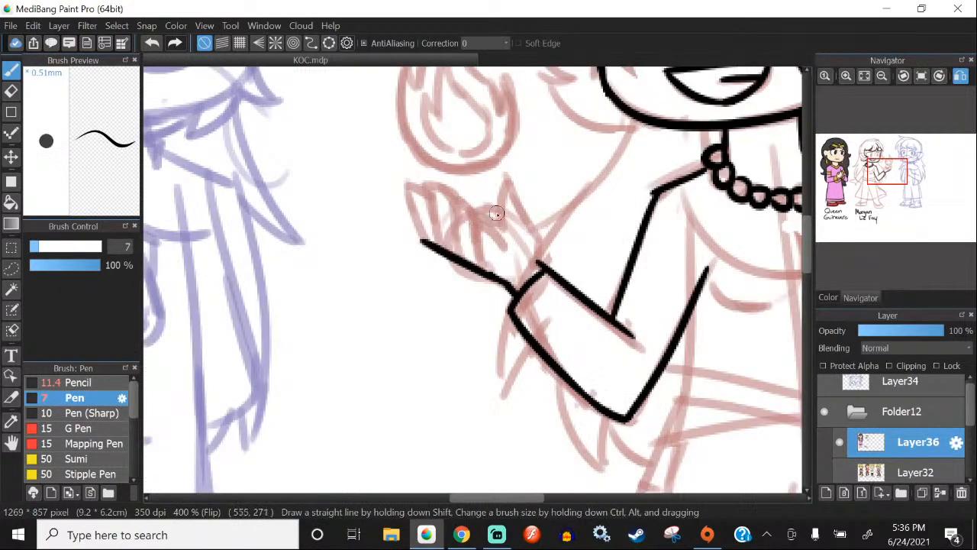
# Step: Ink the finger nearest the thumb with a straight side, a curved top edge and a short crease across the palm
pyautogui.scroll(2, 497, 212)
pyautogui.moveTo(431, 205)
pyautogui.mouseDown()
pyautogui.moveTo(458, 302)
pyautogui.moveTo(510, 300)
pyautogui.mouseUp()
pyautogui.click(154, 44)
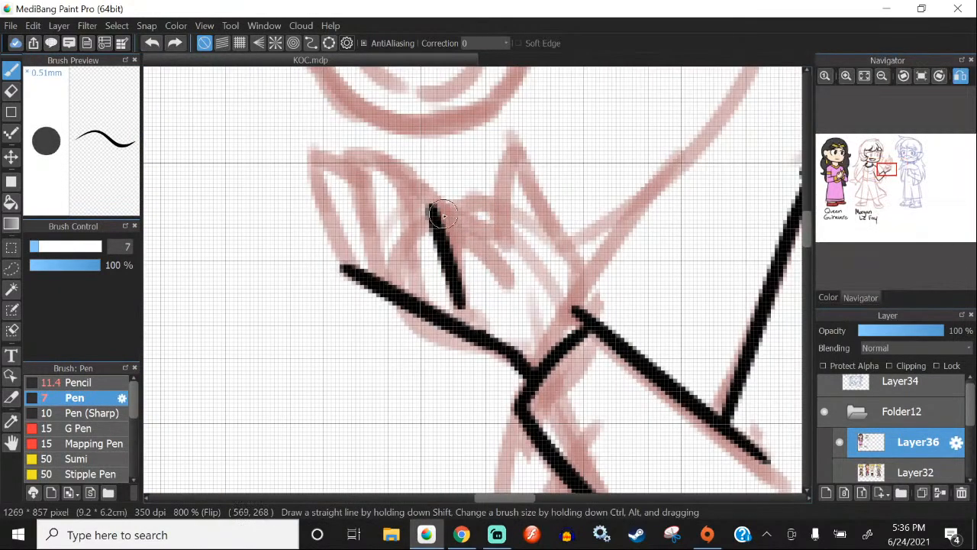
pyautogui.moveTo(431, 204)
pyautogui.mouseDown()
pyautogui.moveTo(486, 255)
pyautogui.moveTo(494, 278)
pyautogui.moveTo(539, 301)
pyautogui.mouseUp()
# Step: Ink the remaining fingers of the raised hand with slanted sides and rounded tips, closing the outermost one onto the hand's lower edge
pyautogui.moveTo(397, 192); pyautogui.dragTo(421, 275)
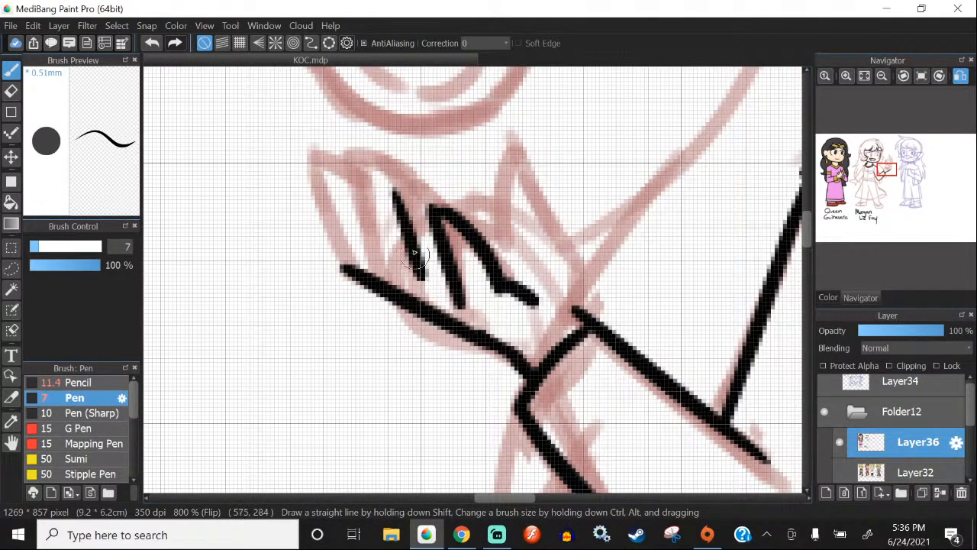
pyautogui.moveTo(397, 194); pyautogui.dragTo(440, 208)
pyautogui.moveTo(347, 159); pyautogui.dragTo(377, 274)
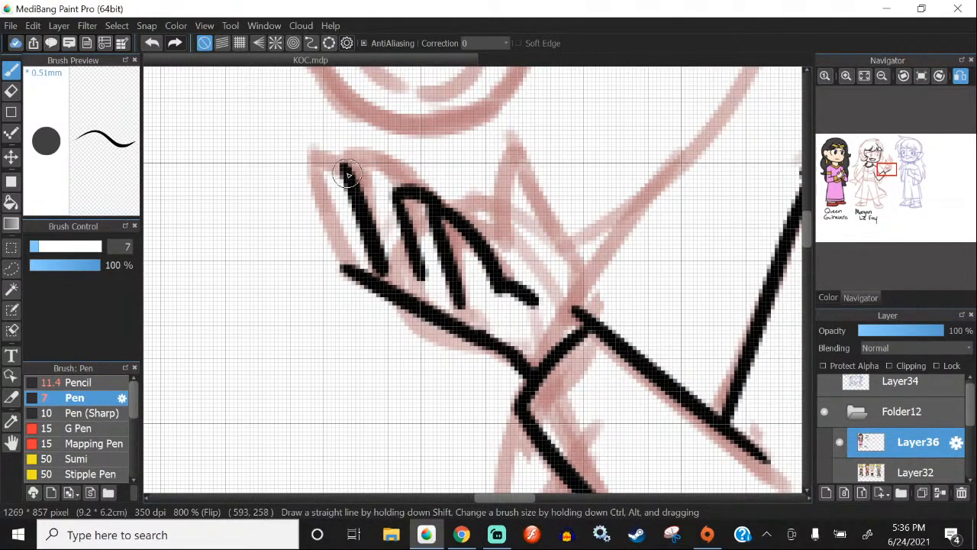
pyautogui.moveTo(347, 156); pyautogui.dragTo(403, 215)
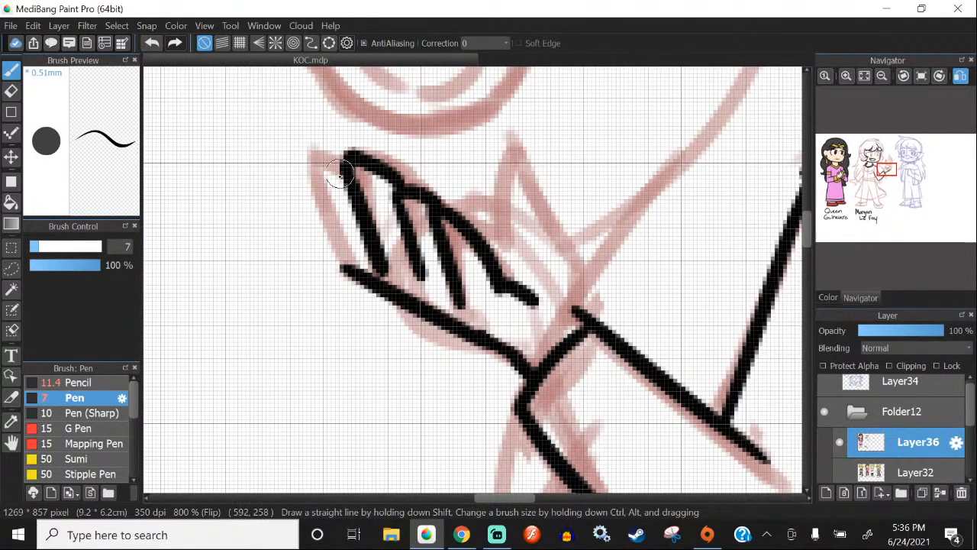
pyautogui.moveTo(344, 160); pyautogui.dragTo(347, 269)
# Step: Ink the upright thumb from the wrist up to its tip and back to the fingers, redrawing its inner side
pyautogui.moveTo(472, 224); pyautogui.dragTo(495, 235)
pyautogui.moveTo(577, 310)
pyautogui.mouseDown()
pyautogui.moveTo(572, 262)
pyautogui.moveTo(554, 246)
pyautogui.moveTo(506, 236)
pyautogui.mouseUp()
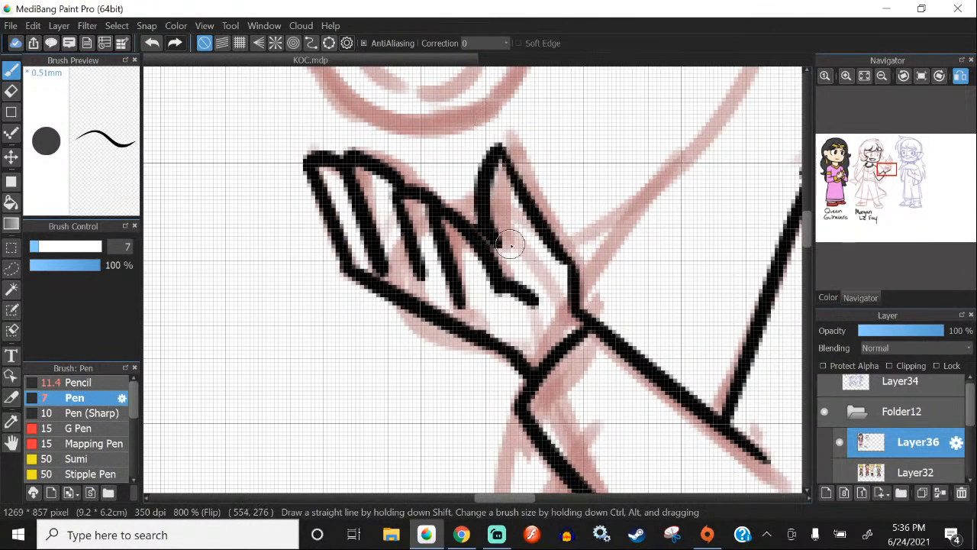
pyautogui.click(152, 43)
pyautogui.moveTo(494, 146); pyautogui.dragTo(506, 235)
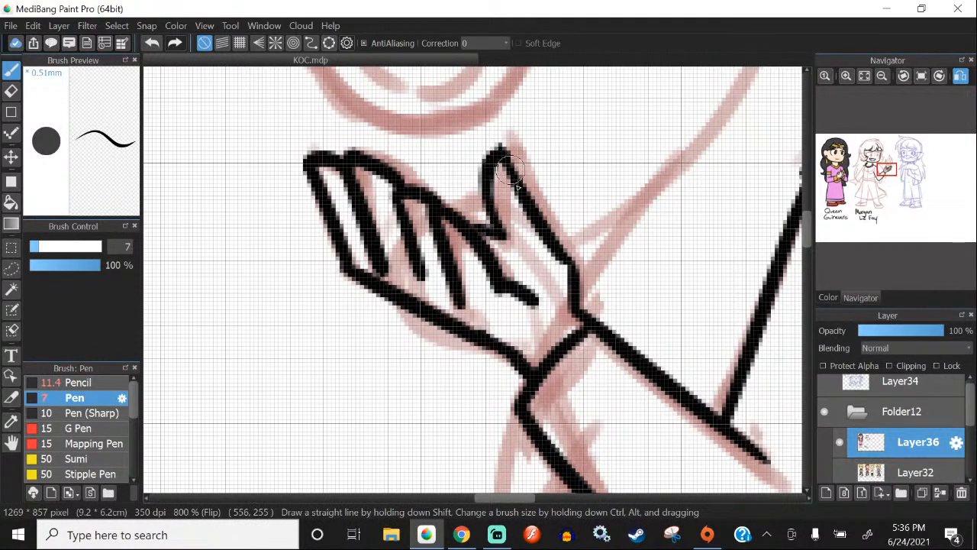
# Step: Return the canvas view to its normal, unmirrored orientation
pyautogui.scroll(-3, 474, 191)
pyautogui.moveTo(911, 141)
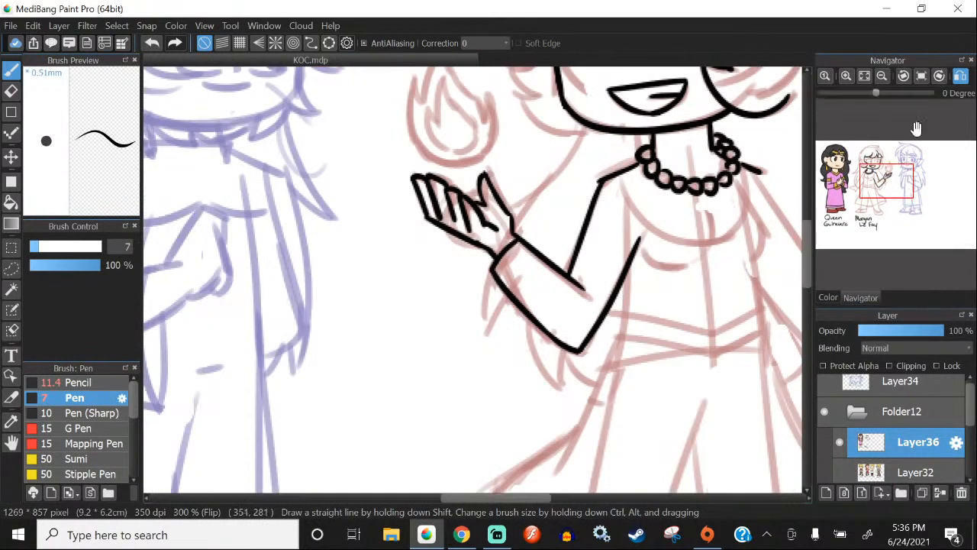
pyautogui.click(961, 76)
# Step: Ink the outer outline of the flame above the hand, with a tall tip, a small tongue on each side and a rounded base
pyautogui.scroll(-2, 441, 259)
pyautogui.scroll(4, 460, 169)
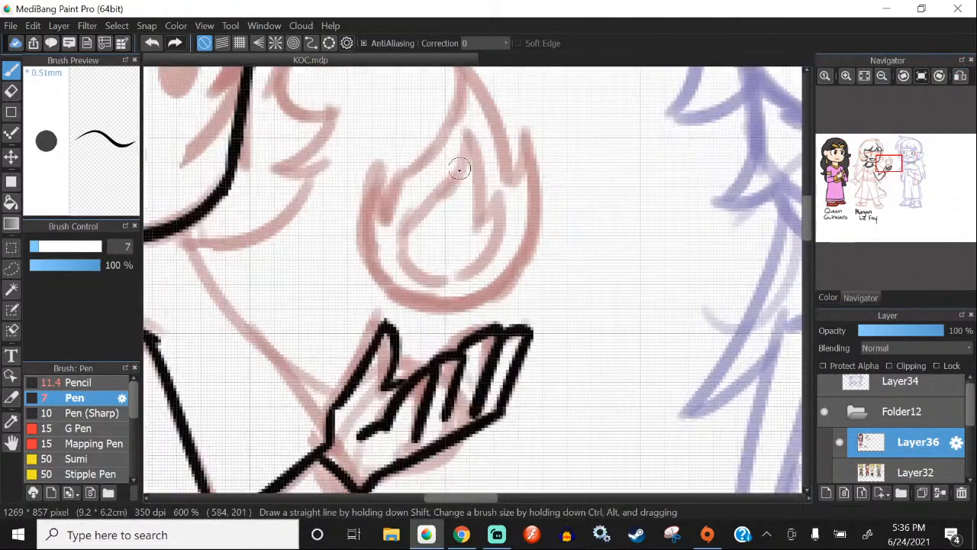
pyautogui.moveTo(432, 304)
pyautogui.mouseDown()
pyautogui.moveTo(371, 223)
pyautogui.moveTo(356, 148)
pyautogui.moveTo(379, 165)
pyautogui.moveTo(396, 198)
pyautogui.mouseUp()
pyautogui.scroll(-2, 390, 222)
pyautogui.scroll(2, 419, 149)
pyautogui.moveTo(367, 258)
pyautogui.mouseDown()
pyautogui.moveTo(439, 139)
pyautogui.moveTo(483, 254)
pyautogui.moveTo(411, 384)
pyautogui.mouseUp()
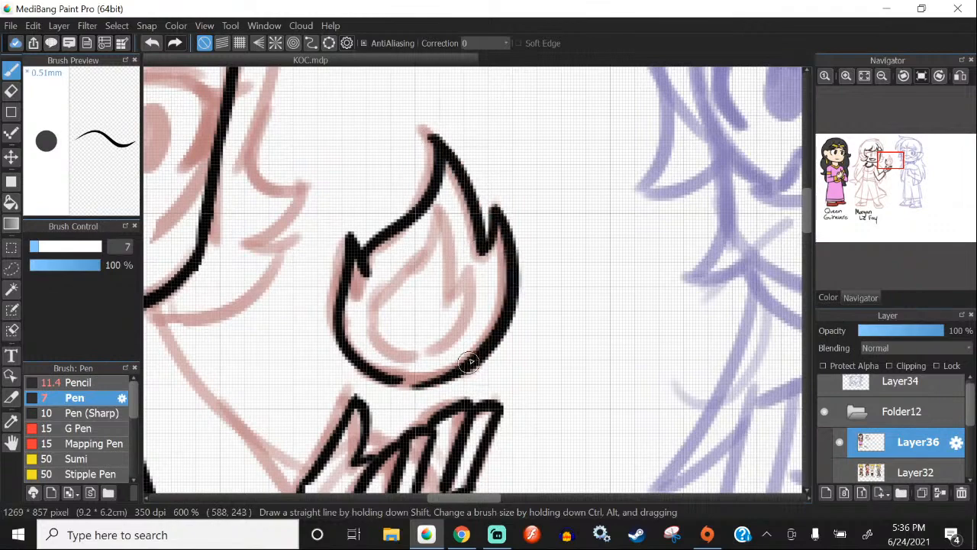
pyautogui.moveTo(469, 363); pyautogui.dragTo(400, 381)
# Step: Ink the smaller inner flame shape inside the outline, redrawing the strokes until it closes at the base
pyautogui.scroll(1, 398, 341)
pyautogui.moveTo(407, 361); pyautogui.dragTo(370, 271)
pyautogui.click(152, 43)
pyautogui.moveTo(417, 360)
pyautogui.mouseDown()
pyautogui.moveTo(366, 301)
pyautogui.moveTo(448, 201)
pyautogui.mouseUp()
pyautogui.click(152, 43)
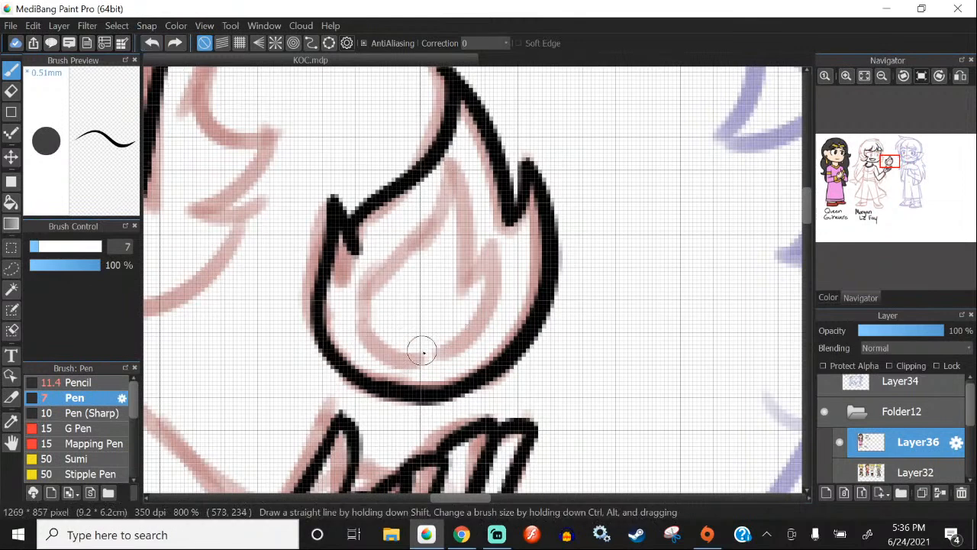
pyautogui.moveTo(416, 359)
pyautogui.mouseDown()
pyautogui.moveTo(445, 164)
pyautogui.moveTo(479, 233)
pyautogui.moveTo(478, 282)
pyautogui.moveTo(498, 332)
pyautogui.moveTo(386, 349)
pyautogui.mouseUp()
pyautogui.click(152, 43)
pyautogui.moveTo(506, 265)
pyautogui.mouseDown()
pyautogui.moveTo(428, 360)
pyautogui.moveTo(399, 354)
pyautogui.mouseUp()
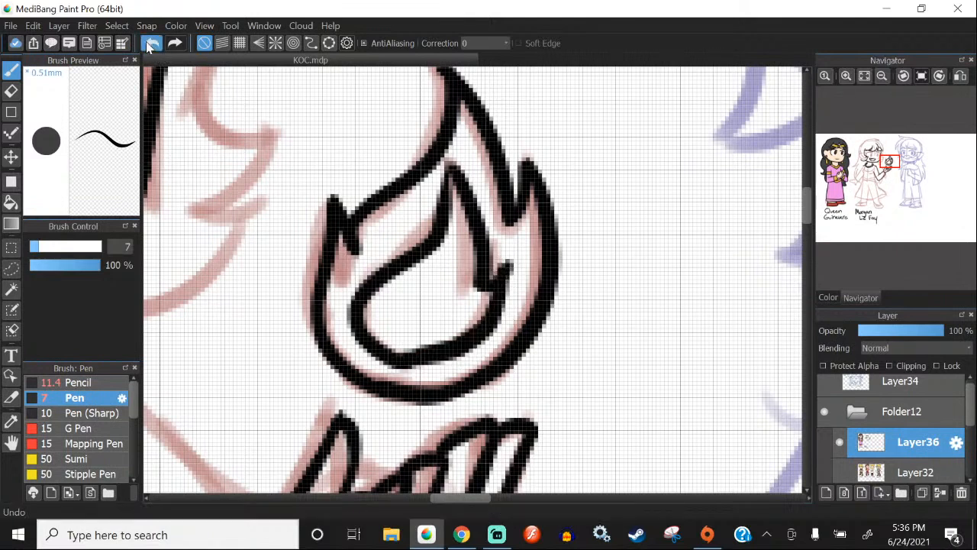
# Step: Redraw the inner flame's lower curve from its small side tongue around the base so it joins the opposite side
pyautogui.click(152, 43)
pyautogui.moveTo(506, 268); pyautogui.dragTo(385, 359)
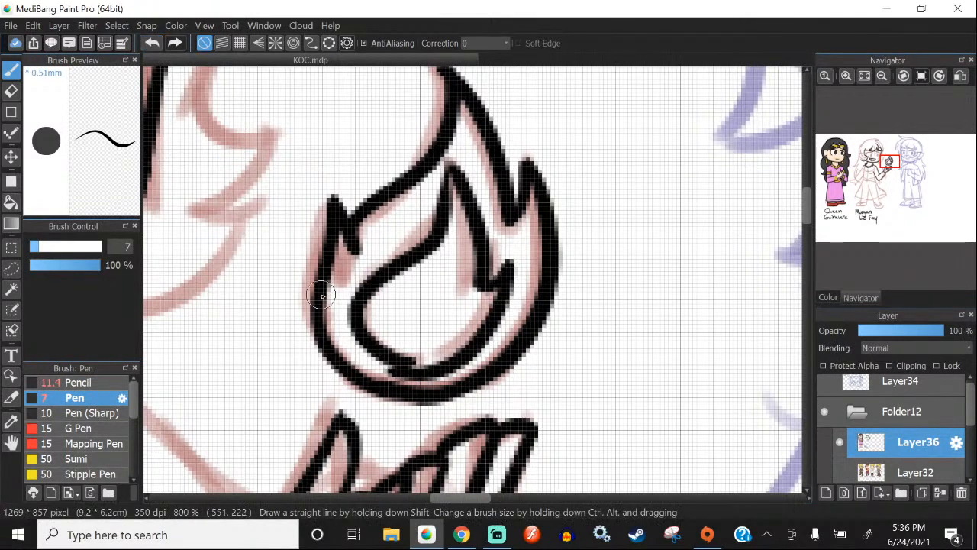
pyautogui.hotkey('ctrl', 'z')
pyautogui.moveTo(500, 272); pyautogui.dragTo(338, 305)
pyautogui.click(152, 43)
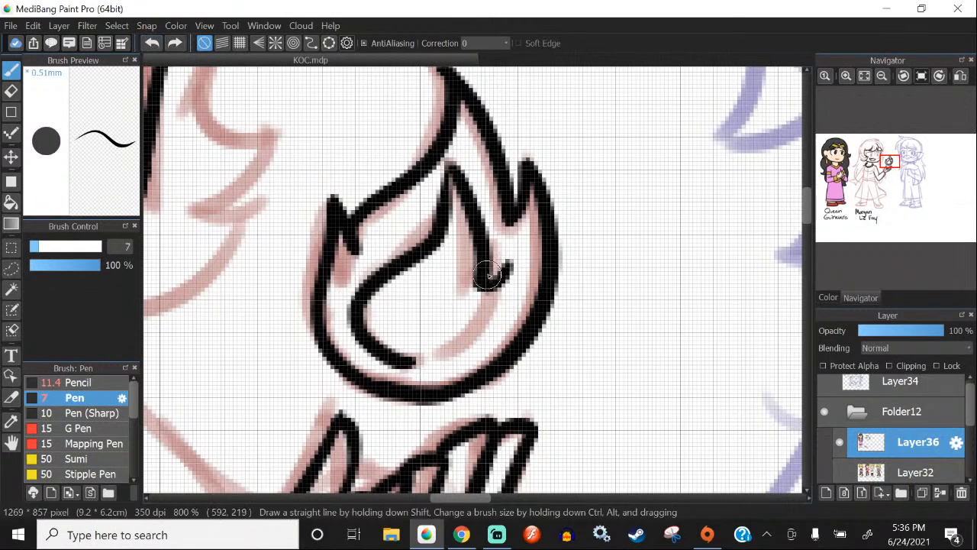
pyautogui.moveTo(504, 266); pyautogui.dragTo(336, 312)
pyautogui.click(152, 42)
pyautogui.moveTo(505, 269); pyautogui.dragTo(367, 279)
pyautogui.scroll(-4, 416, 296)
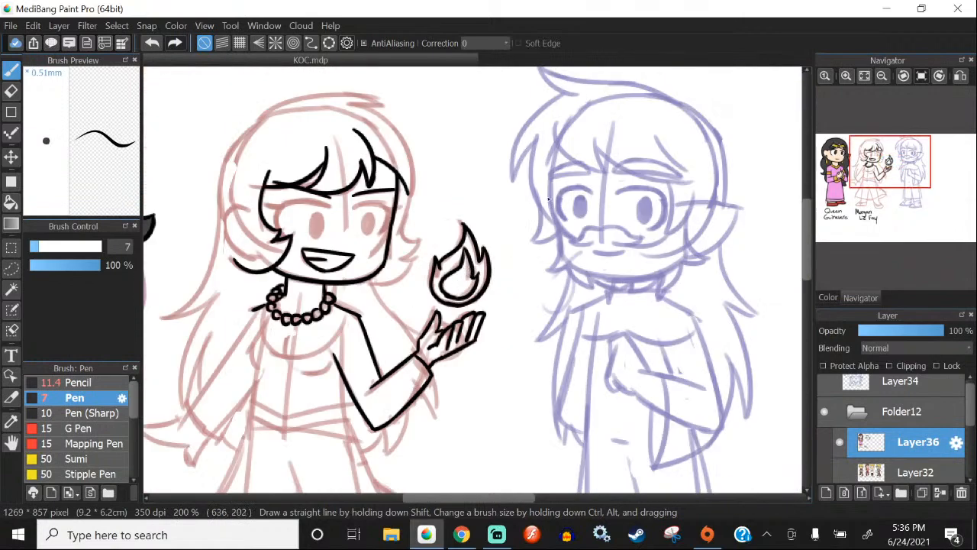
pyautogui.scroll(2, 485, 301)
pyautogui.scroll(2, 459, 208)
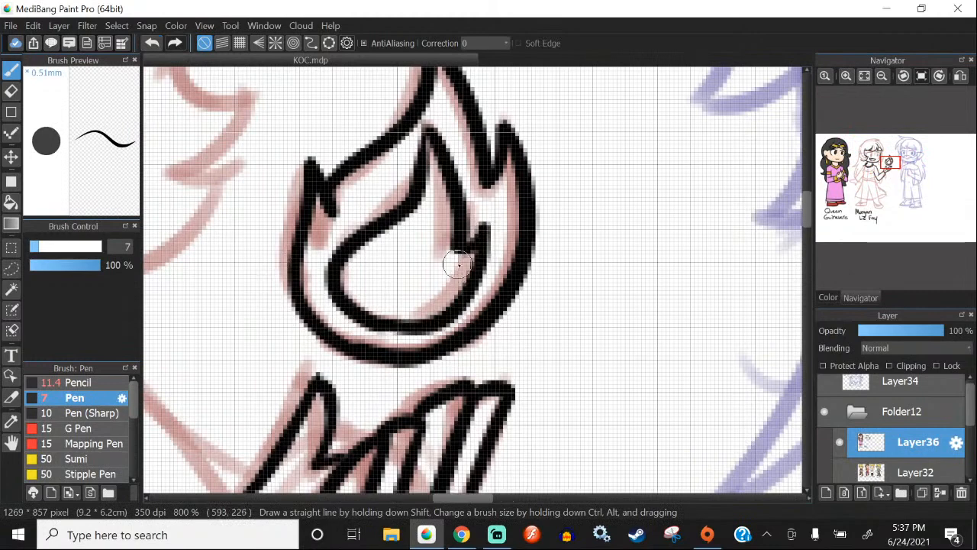
pyautogui.scroll(-4, 458, 244)
pyautogui.scroll(-2, 443, 222)
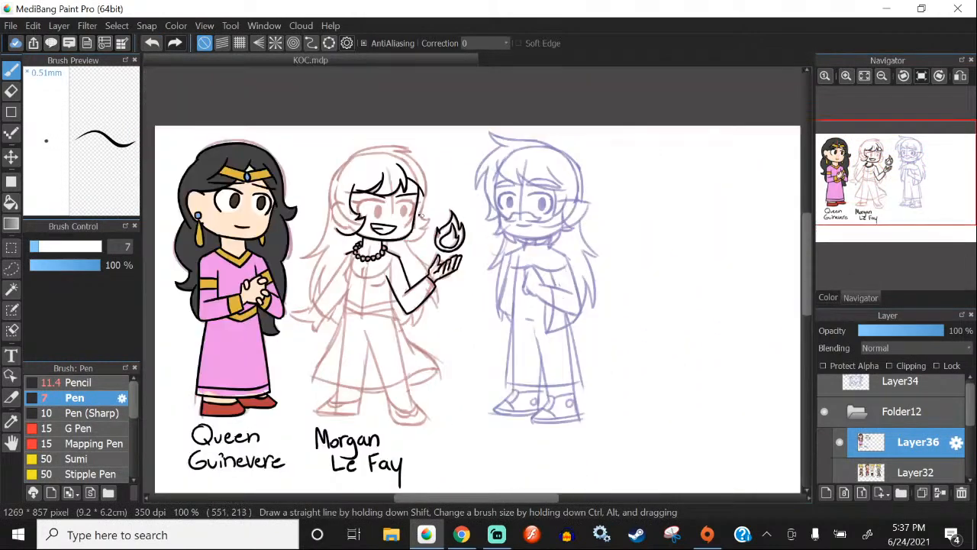
# Step: Ink the upper lash line of Morgan's eye nearest the flame, curving it down around the outer side
pyautogui.scroll(2, 428, 191)
pyautogui.scroll(-2, 420, 153)
pyautogui.scroll(3, 411, 103)
pyautogui.scroll(-2, 381, 153)
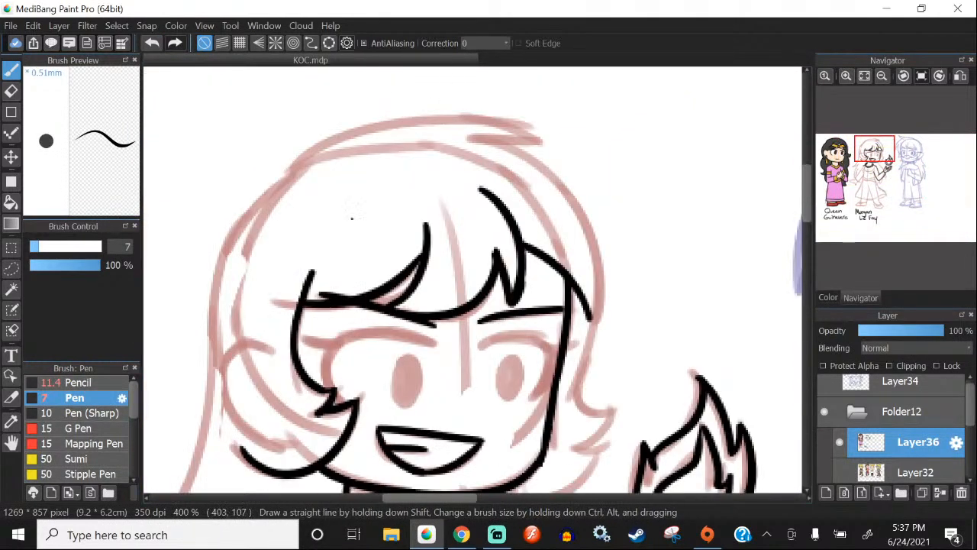
pyautogui.scroll(4, 463, 312)
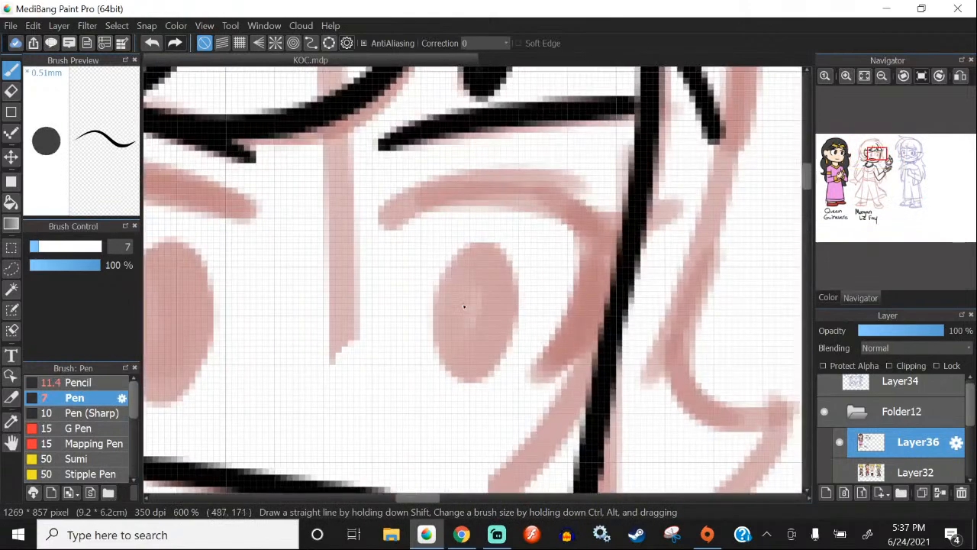
pyautogui.scroll(1, 464, 306)
pyautogui.moveTo(382, 218)
pyautogui.mouseDown()
pyautogui.moveTo(504, 210)
pyautogui.moveTo(531, 252)
pyautogui.moveTo(520, 298)
pyautogui.moveTo(481, 318)
pyautogui.mouseUp()
pyautogui.scroll(-2, 482, 314)
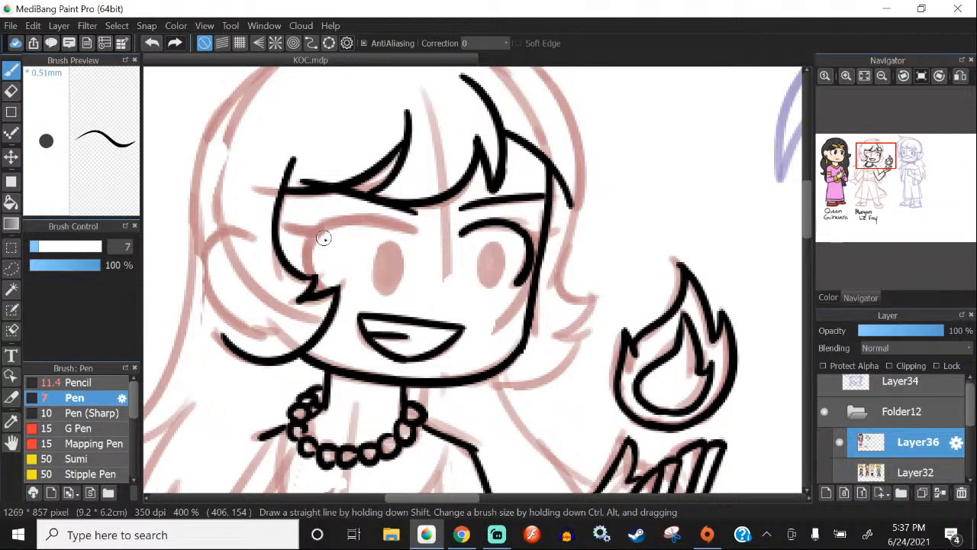
# Step: Ink the upper lash line of the eye farther from the flame, redrawing it until it curves down the outer side
pyautogui.scroll(-2, 324, 238)
pyautogui.scroll(4, 324, 237)
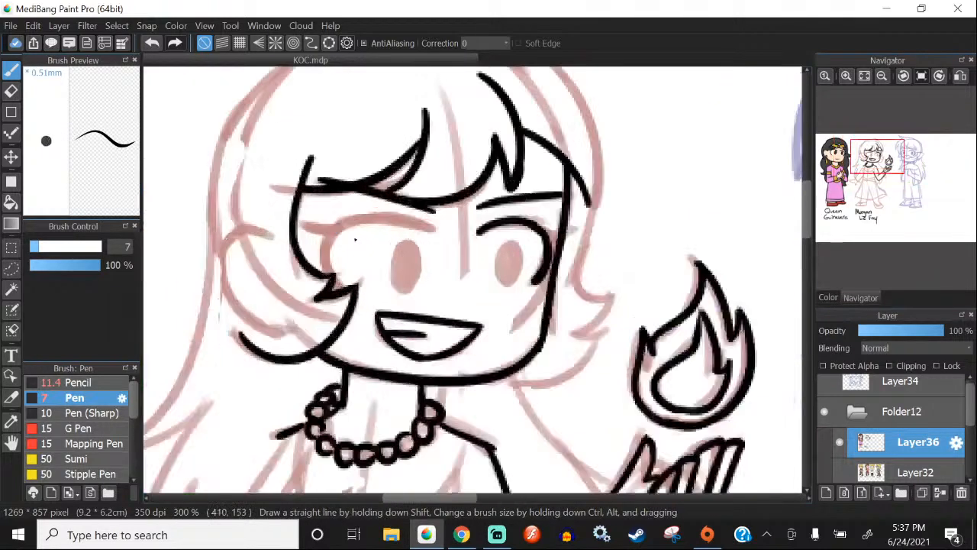
pyautogui.click(472, 225)
pyautogui.moveTo(475, 227); pyautogui.dragTo(319, 238)
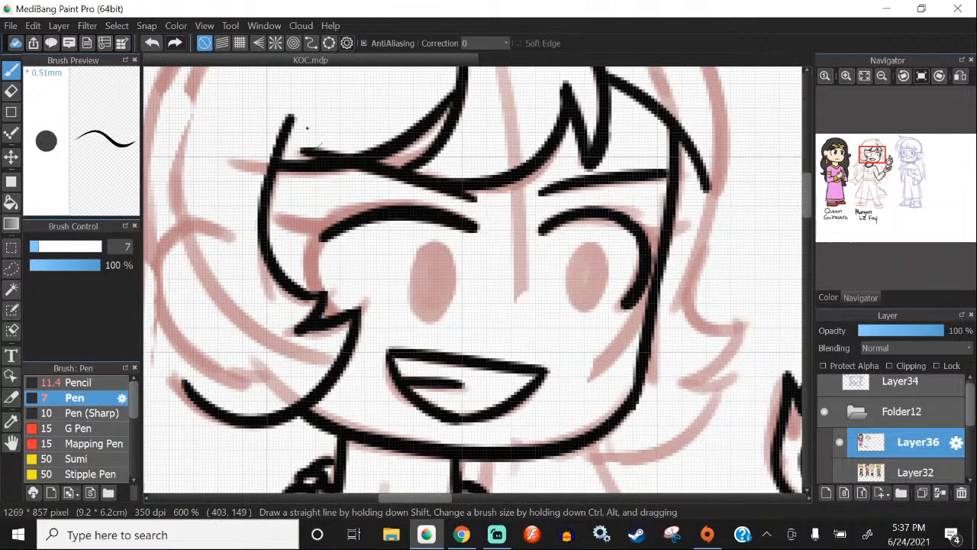
pyautogui.click(149, 49)
pyautogui.scroll(1, 432, 194)
pyautogui.moveTo(481, 233); pyautogui.dragTo(326, 231)
pyautogui.click(156, 47)
pyautogui.scroll(-2, 391, 110)
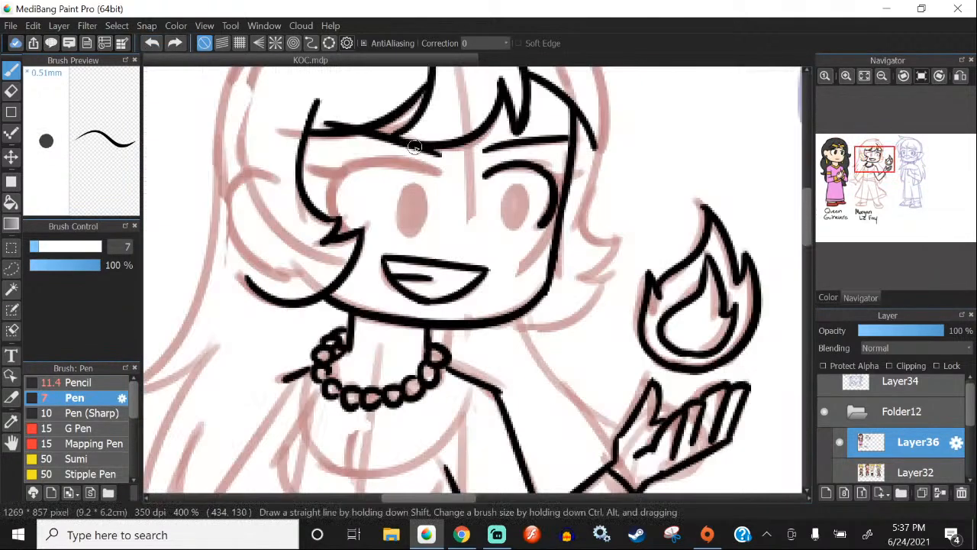
pyautogui.scroll(2, 384, 145)
pyautogui.moveTo(474, 183); pyautogui.dragTo(336, 157)
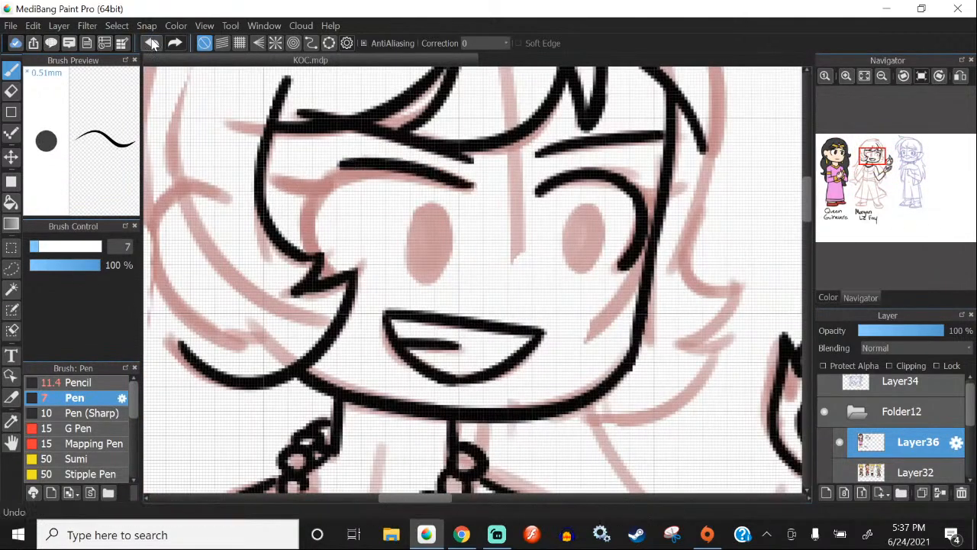
pyautogui.hotkey('ctrl', 'z')
pyautogui.moveTo(466, 182); pyautogui.dragTo(336, 180)
pyautogui.hotkey('ctrl', 'z')
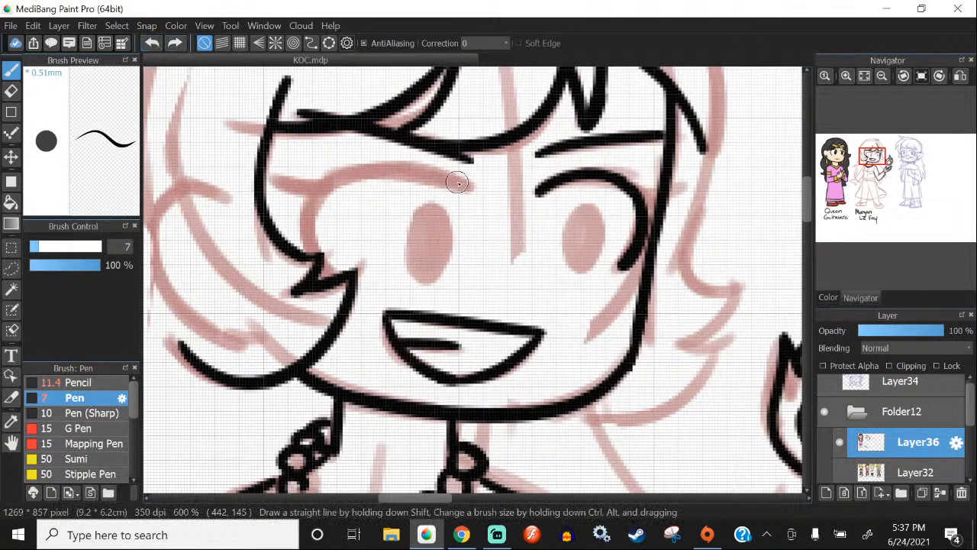
pyautogui.moveTo(471, 188); pyautogui.dragTo(345, 181)
pyautogui.click(152, 44)
pyautogui.moveTo(469, 188)
pyautogui.mouseDown()
pyautogui.moveTo(320, 185)
pyautogui.moveTo(336, 270)
pyautogui.mouseUp()
# Step: Add solid pointed lashes at the outer corners of both eyes
pyautogui.moveTo(329, 179)
pyautogui.mouseDown()
pyautogui.moveTo(275, 164)
pyautogui.moveTo(282, 187)
pyautogui.moveTo(310, 188)
pyautogui.mouseUp()
pyautogui.moveTo(630, 187)
pyautogui.mouseDown()
pyautogui.moveTo(663, 182)
pyautogui.moveTo(642, 200)
pyautogui.moveTo(637, 189)
pyautogui.mouseUp()
pyautogui.scroll(-3, 398, 221)
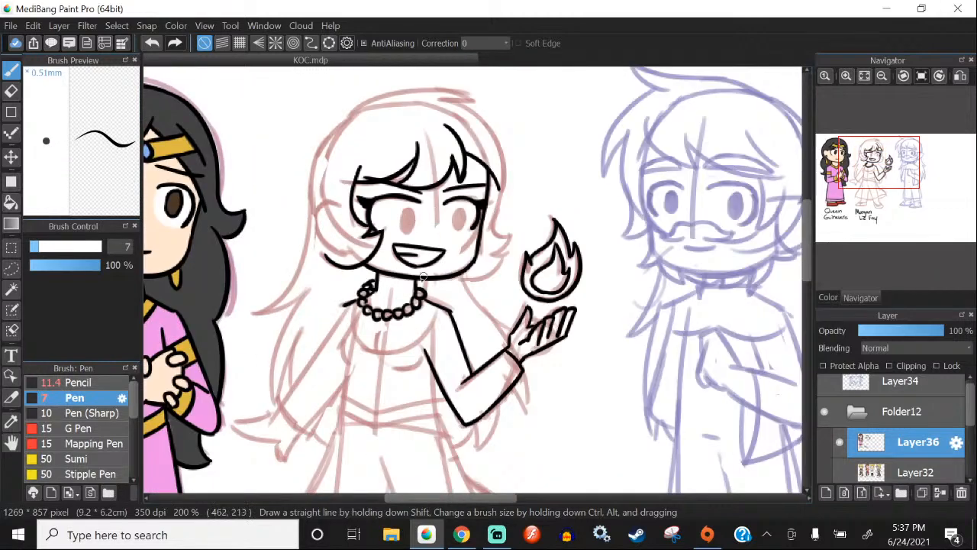
pyautogui.scroll(-3, 391, 263)
# Step: Ink the top outline of the hair over the crown, ending in a pointed tip that folds back underneath
pyautogui.scroll(5, 393, 191)
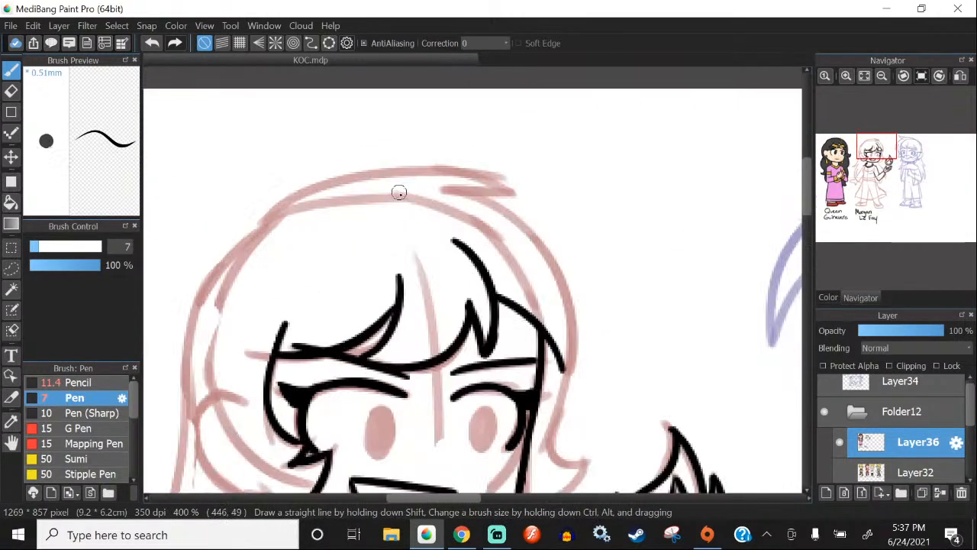
pyautogui.scroll(1, 378, 193)
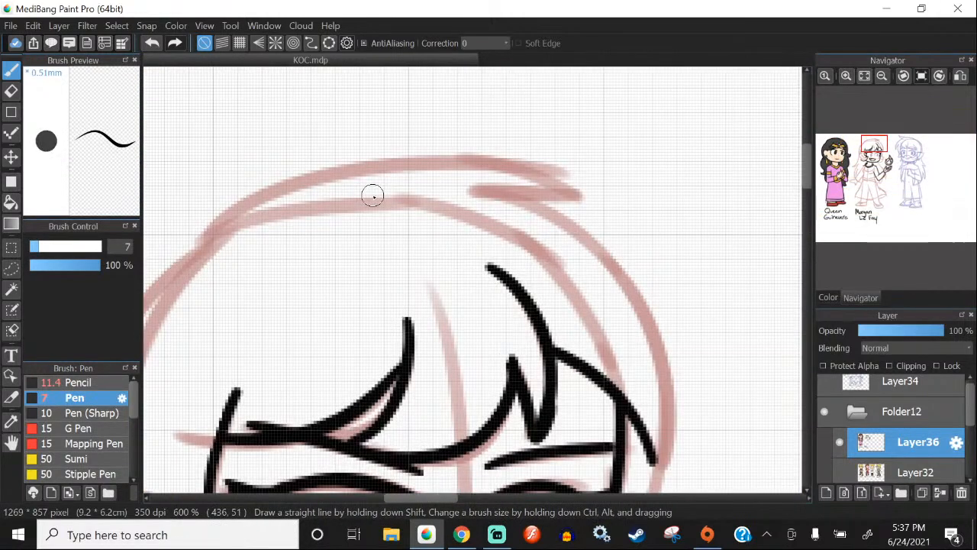
pyautogui.moveTo(192, 246)
pyautogui.mouseDown()
pyautogui.moveTo(581, 171)
pyautogui.moveTo(458, 187)
pyautogui.mouseUp()
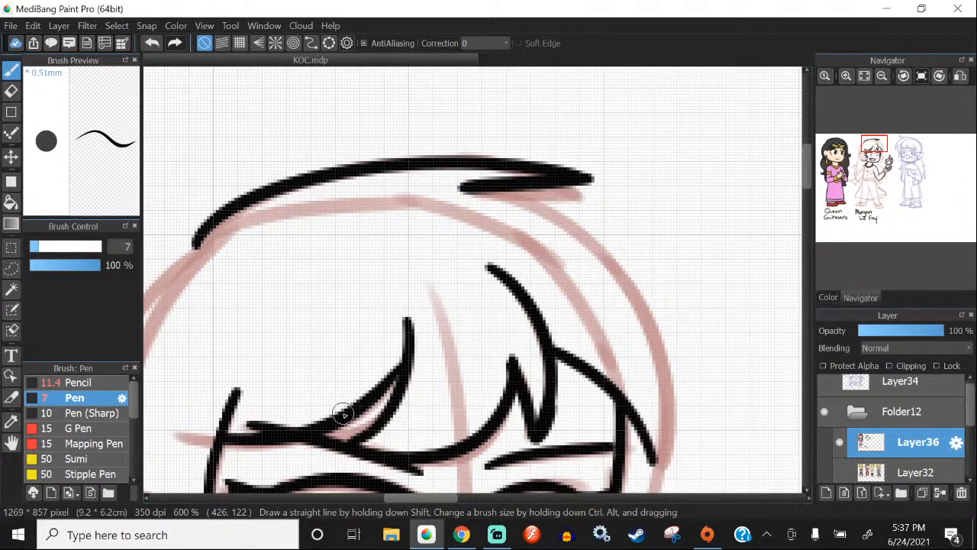
pyautogui.scroll(-3, 318, 107)
pyautogui.scroll(3, 343, 103)
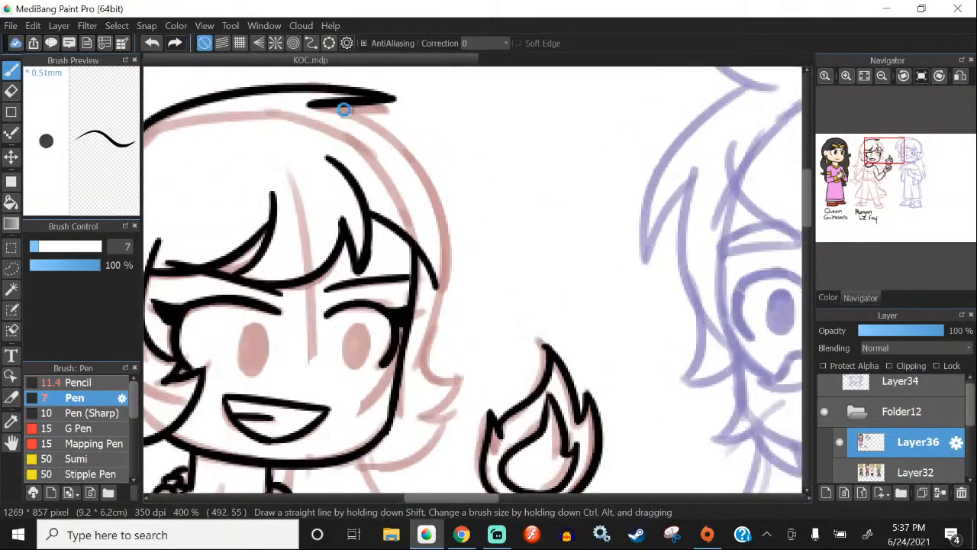
# Step: Ink the outer hair curve from the pointed crown tip down to the end of the fringe on the flame side
pyautogui.click(152, 43)
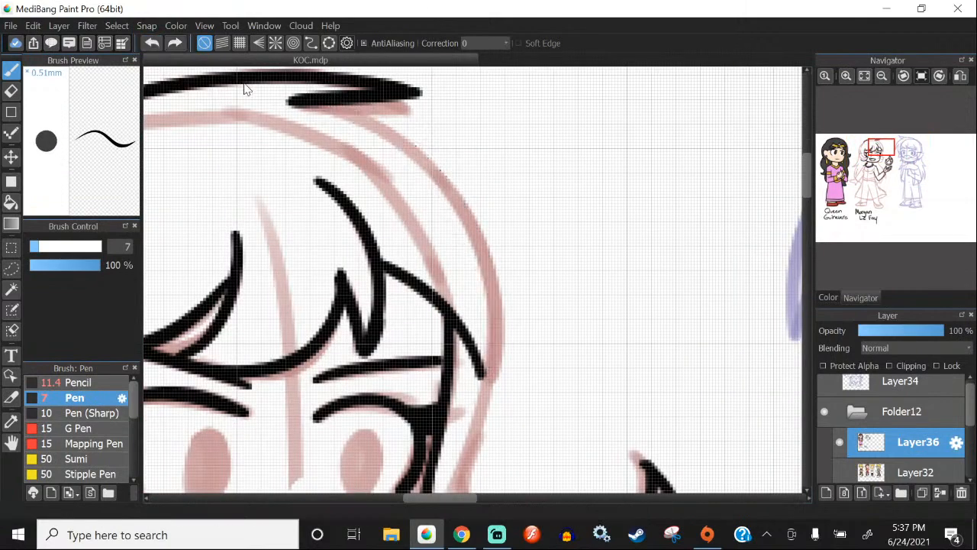
pyautogui.moveTo(306, 100); pyautogui.dragTo(482, 382)
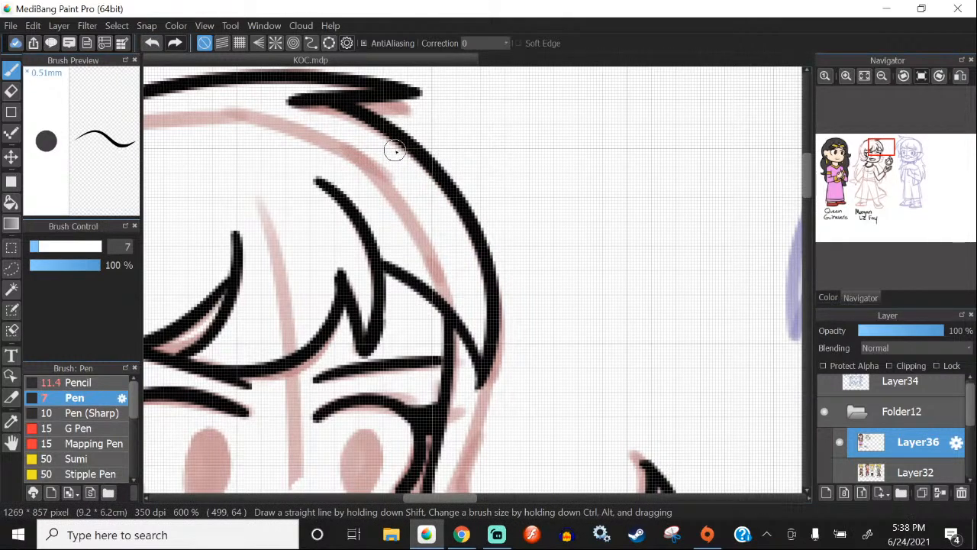
# Step: Ink the hair on the flame side from the fringe down past the eye to an outward flick, redrawing the stroke
pyautogui.scroll(-3, 420, 204)
pyautogui.scroll(4, 412, 292)
pyautogui.moveTo(457, 133)
pyautogui.mouseDown()
pyautogui.moveTo(449, 303)
pyautogui.moveTo(430, 286)
pyautogui.moveTo(500, 314)
pyautogui.moveTo(416, 388)
pyautogui.mouseUp()
pyautogui.click(151, 43)
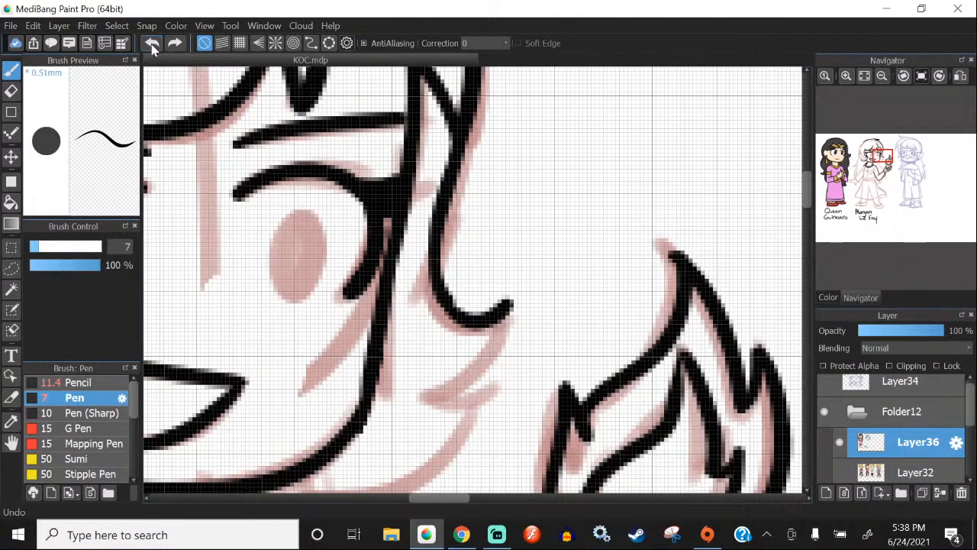
pyautogui.click(151, 44)
pyautogui.moveTo(456, 133)
pyautogui.mouseDown()
pyautogui.moveTo(431, 281)
pyautogui.moveTo(510, 305)
pyautogui.moveTo(516, 336)
pyautogui.moveTo(434, 384)
pyautogui.mouseUp()
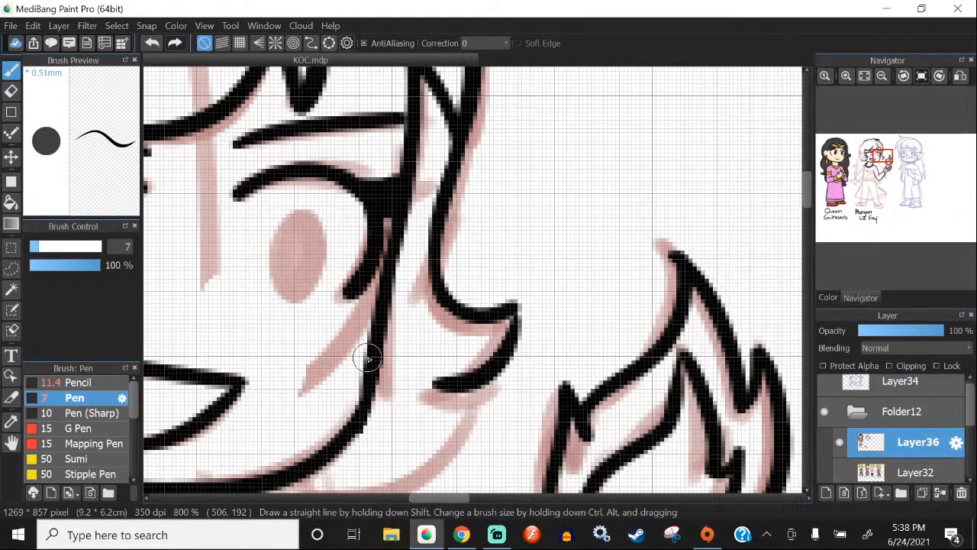
# Step: Redraw the underside of the flicked lock toward the jaw and finish it with a smaller pointed lock below
pyautogui.click(152, 45)
pyautogui.moveTo(513, 307)
pyautogui.mouseDown()
pyautogui.moveTo(510, 359)
pyautogui.moveTo(450, 410)
pyautogui.mouseUp()
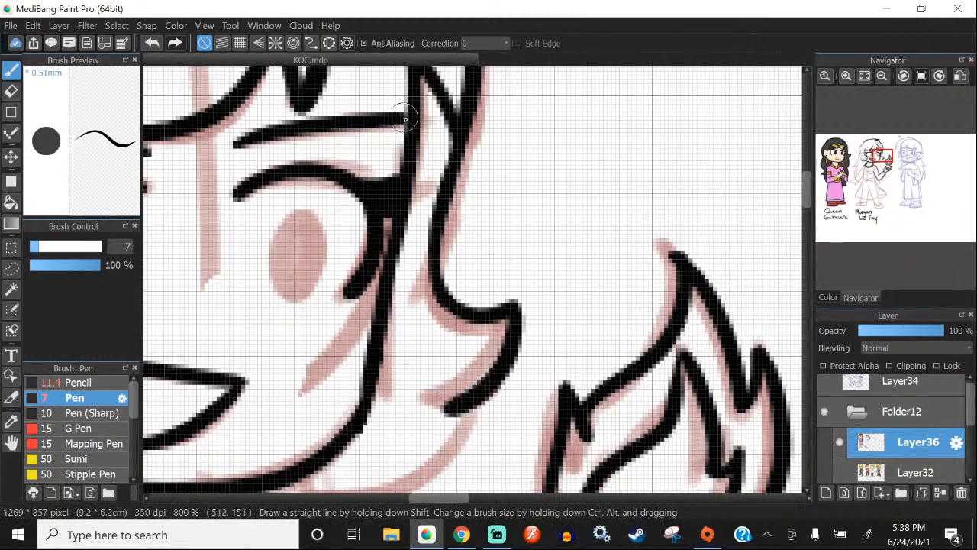
pyautogui.click(152, 43)
pyautogui.moveTo(515, 307)
pyautogui.mouseDown()
pyautogui.moveTo(510, 336)
pyautogui.moveTo(456, 414)
pyautogui.mouseUp()
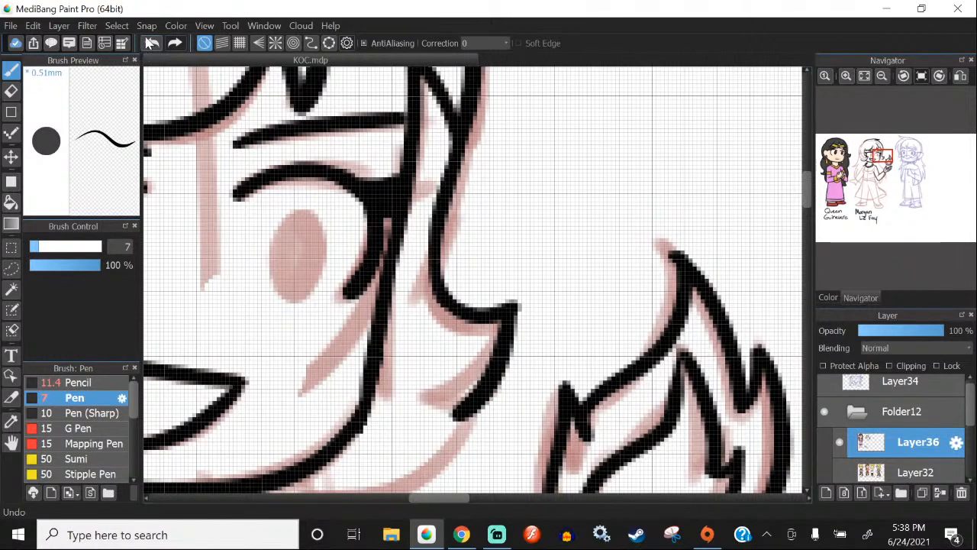
pyautogui.click(152, 43)
pyautogui.moveTo(514, 306); pyautogui.dragTo(441, 409)
pyautogui.scroll(-5, 442, 382)
pyautogui.scroll(5, 419, 242)
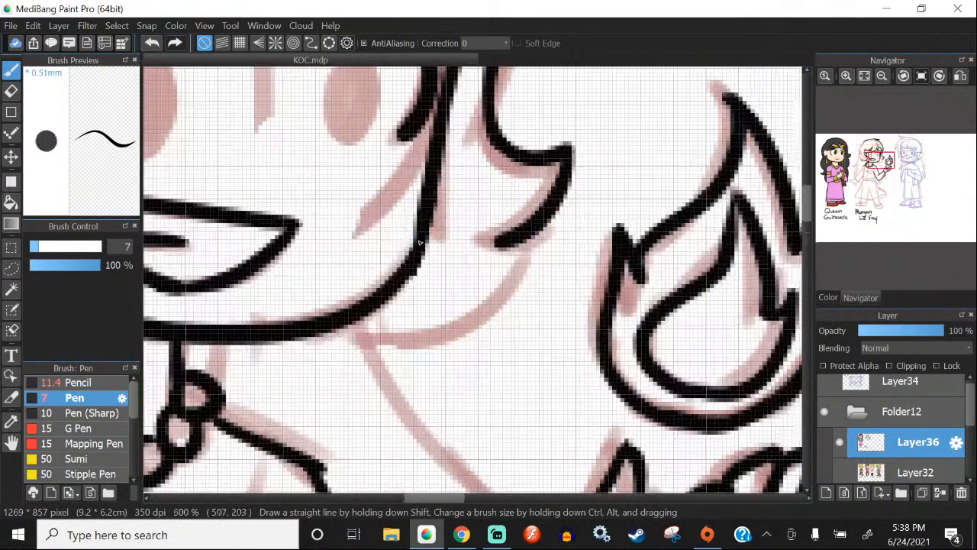
pyautogui.click(152, 43)
pyautogui.moveTo(571, 148)
pyautogui.mouseDown()
pyautogui.moveTo(545, 153)
pyautogui.moveTo(475, 261)
pyautogui.moveTo(513, 264)
pyautogui.mouseUp()
pyautogui.moveTo(513, 269); pyautogui.dragTo(357, 329)
pyautogui.click(150, 45)
pyautogui.click(152, 44)
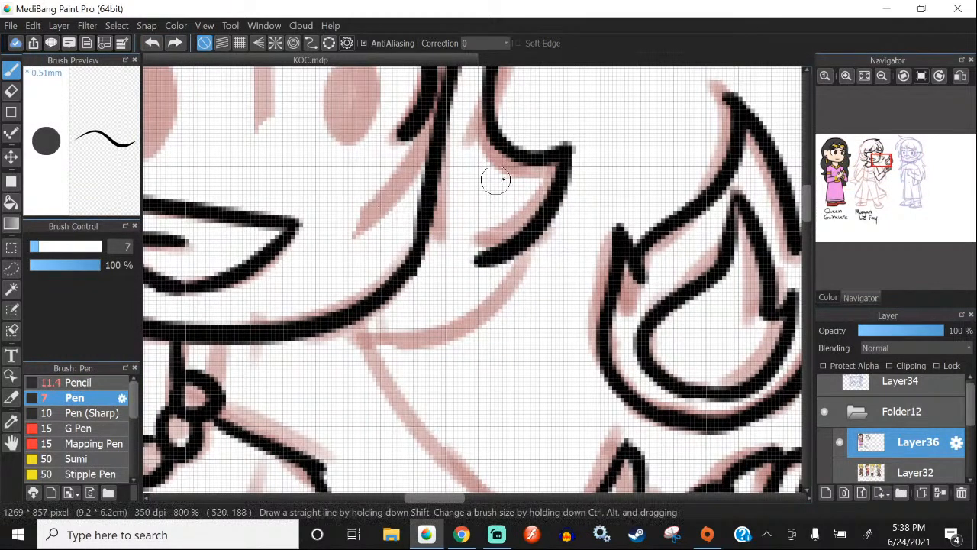
pyautogui.click(160, 45)
pyautogui.moveTo(565, 153)
pyautogui.mouseDown()
pyautogui.moveTo(434, 279)
pyautogui.moveTo(375, 315)
pyautogui.mouseUp()
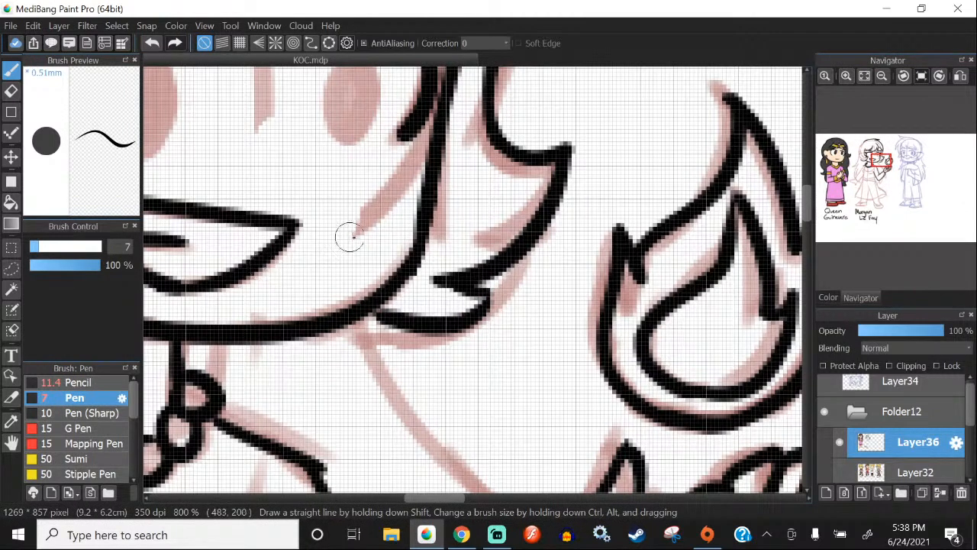
# Step: Try to ink the long hair strand running from the jaw down toward the raised hand's wrist
pyautogui.scroll(-4, 371, 231)
pyautogui.scroll(4, 390, 276)
pyautogui.moveTo(303, 131)
pyautogui.mouseDown()
pyautogui.moveTo(375, 277)
pyautogui.moveTo(462, 359)
pyautogui.mouseUp()
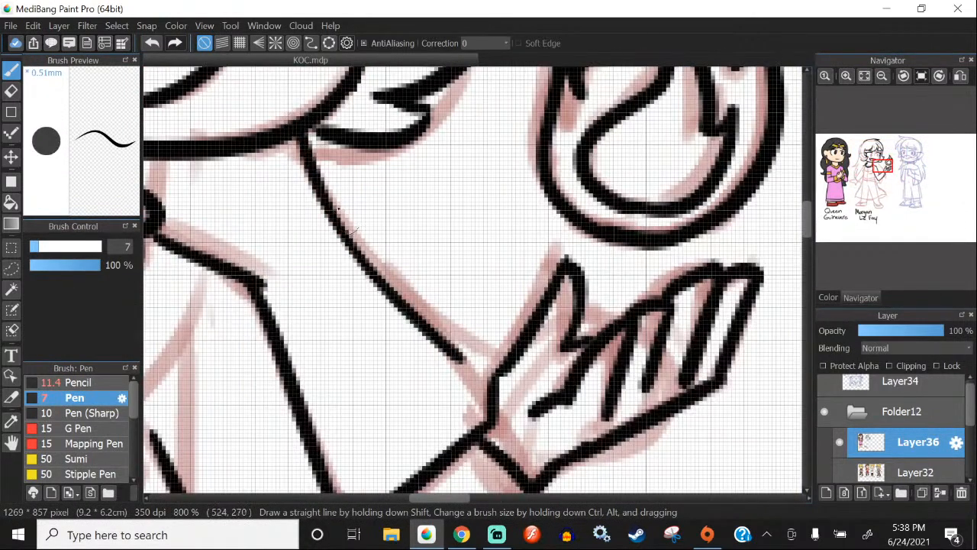
pyautogui.click(155, 48)
pyautogui.moveTo(296, 126); pyautogui.dragTo(484, 412)
pyautogui.scroll(-2, 381, 223)
pyautogui.click(153, 44)
pyautogui.click(153, 45)
pyautogui.scroll(-2, 472, 331)
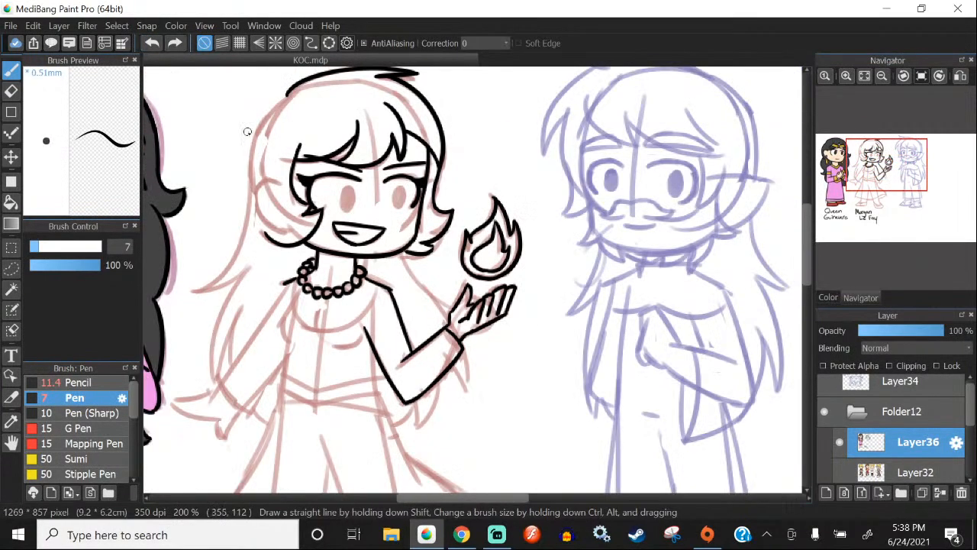
# Step: Ink the outer hair outline on the side away from the flame, from the crown down past the ear, redrawing it
pyautogui.scroll(2, 259, 110)
pyautogui.moveTo(298, 110); pyautogui.dragTo(265, 355)
pyautogui.click(154, 45)
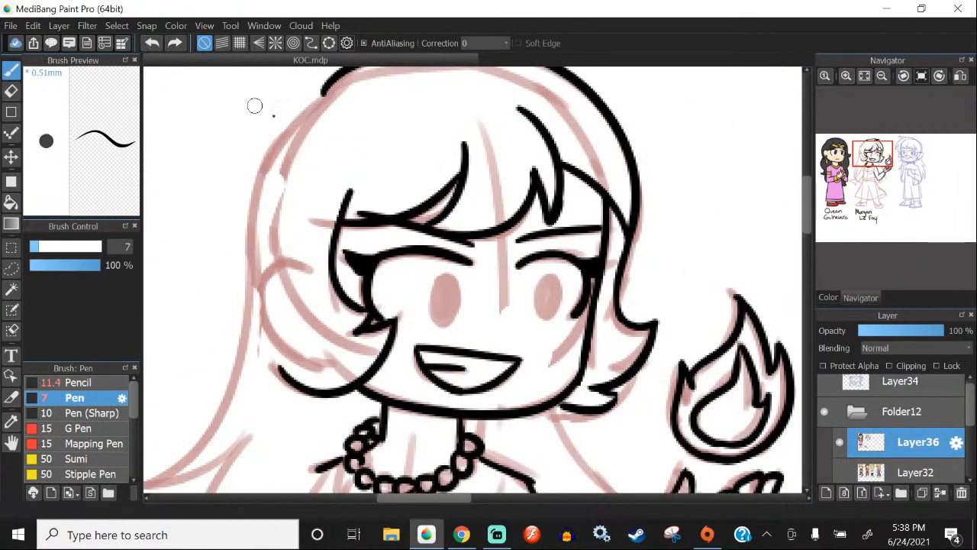
pyautogui.scroll(-1, 493, 230)
pyautogui.scroll(2, 308, 134)
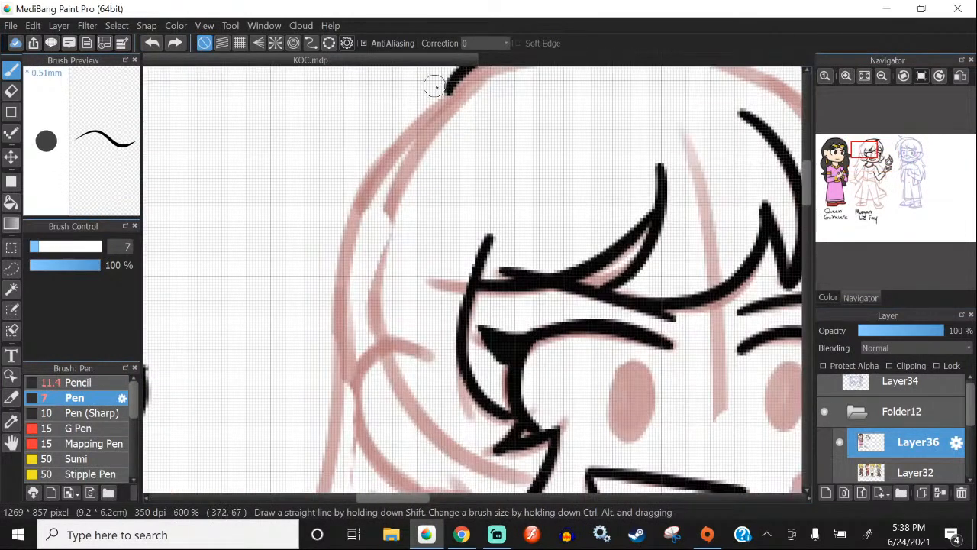
pyautogui.moveTo(434, 86); pyautogui.dragTo(348, 426)
pyautogui.click(153, 44)
pyautogui.moveTo(427, 103); pyautogui.dragTo(346, 441)
pyautogui.scroll(-3, 374, 181)
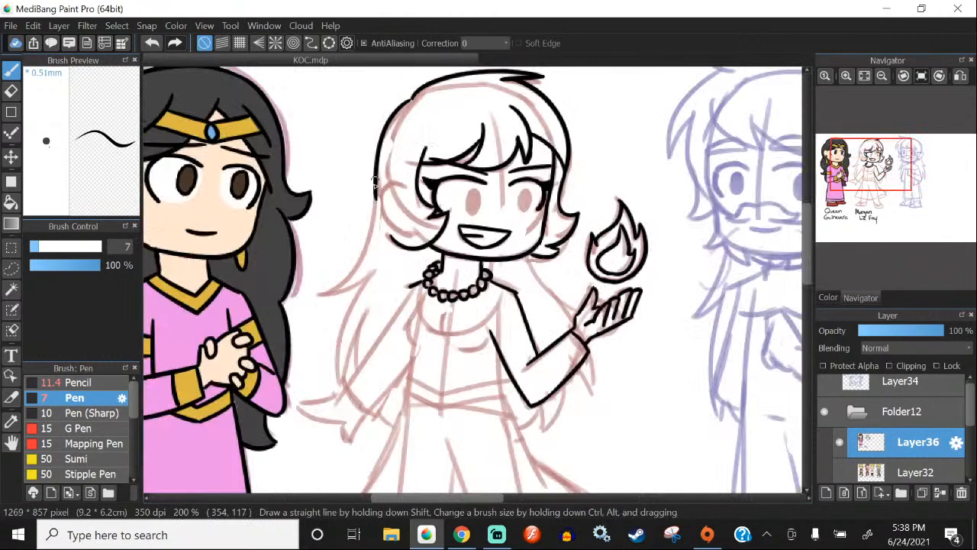
# Step: Extend the outer hair outline down from ear level in a long outward sweep to a pointed tip, redrawing the stroke
pyautogui.scroll(3, 374, 181)
pyautogui.click(153, 43)
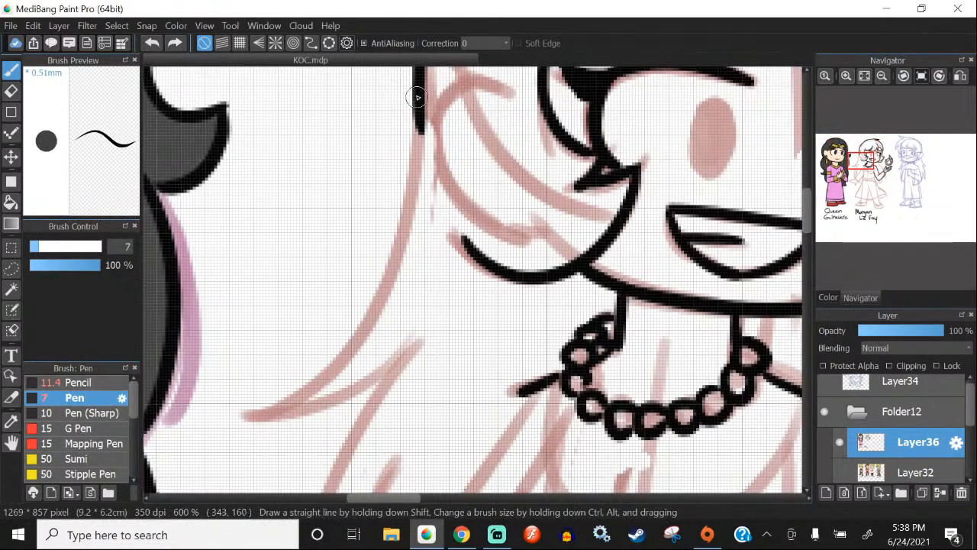
pyautogui.moveTo(421, 76); pyautogui.dragTo(301, 401)
pyautogui.click(152, 43)
pyautogui.moveTo(411, 92); pyautogui.dragTo(187, 428)
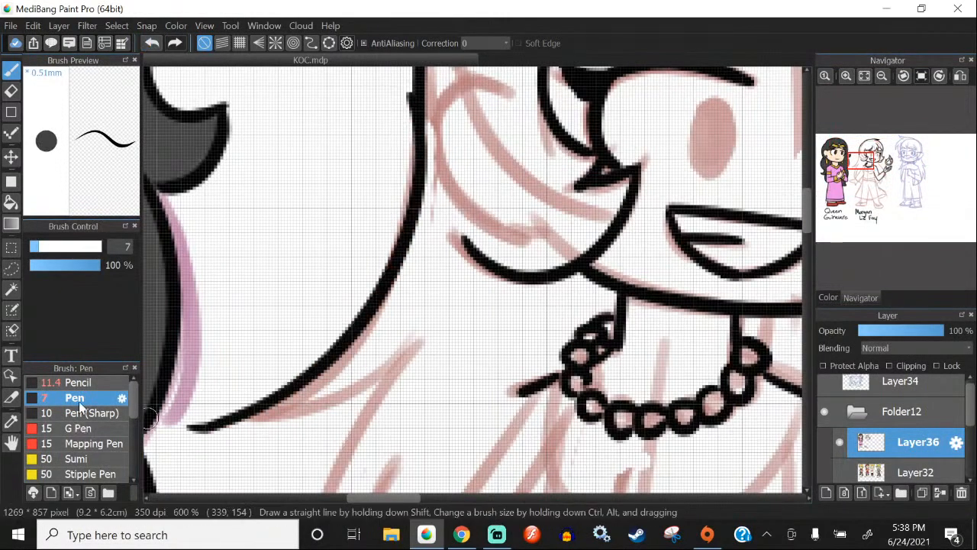
pyautogui.click(153, 44)
pyautogui.moveTo(418, 100); pyautogui.dragTo(228, 423)
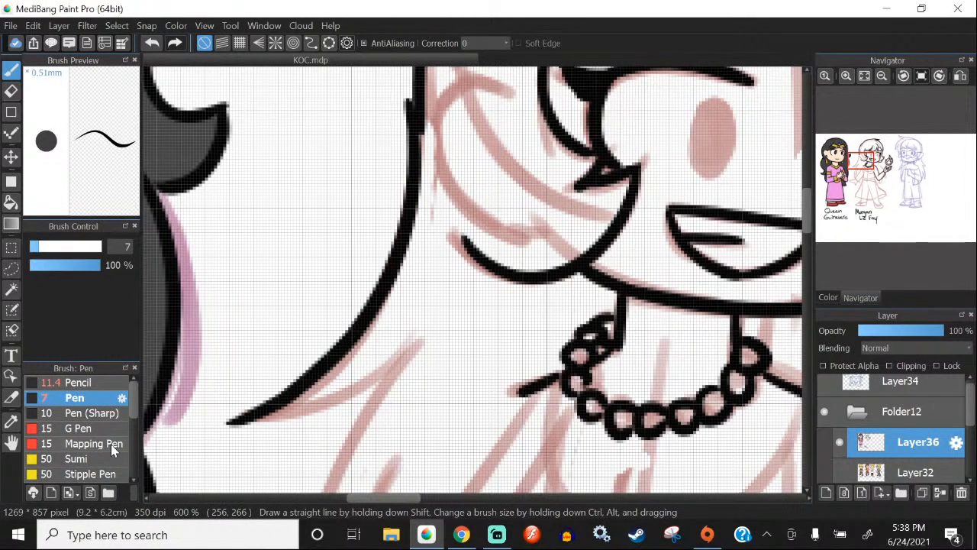
# Step: Undo the overlong tip of the outer hair sweep and ink the lock's underside to close it at a point
pyautogui.click(153, 44)
pyautogui.scroll(-1, 212, 342)
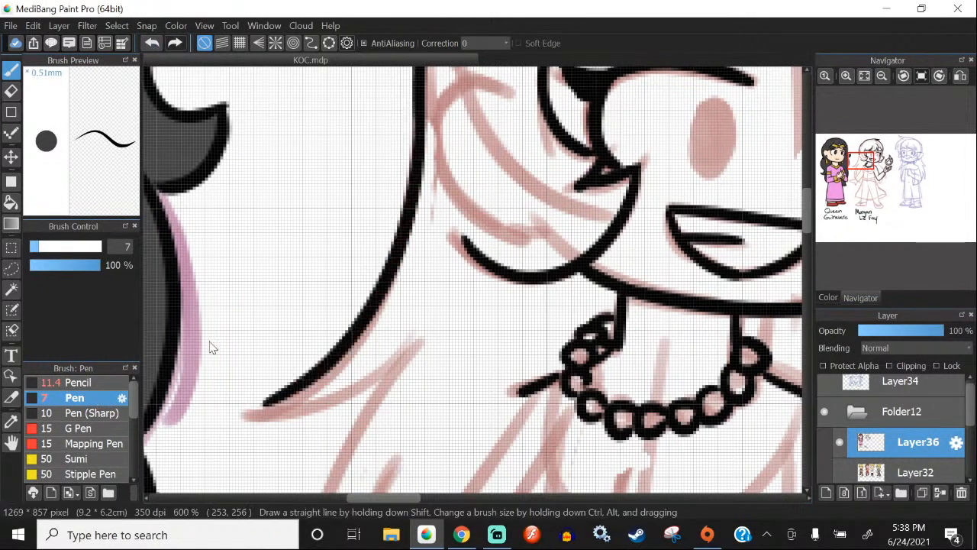
pyautogui.scroll(-1, 342, 234)
pyautogui.scroll(1, 309, 284)
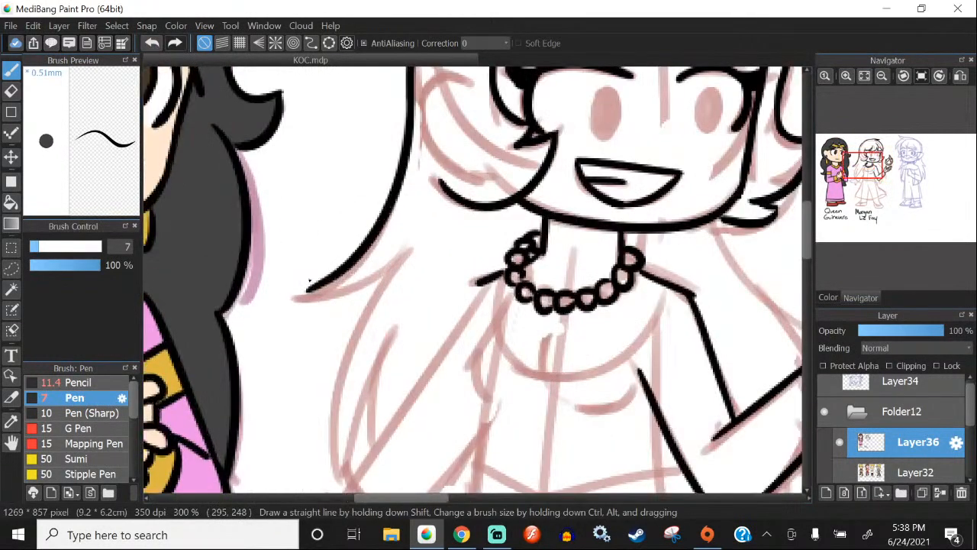
pyautogui.scroll(2, 309, 284)
pyautogui.scroll(1, 309, 284)
pyautogui.moveTo(502, 217); pyautogui.dragTo(219, 319)
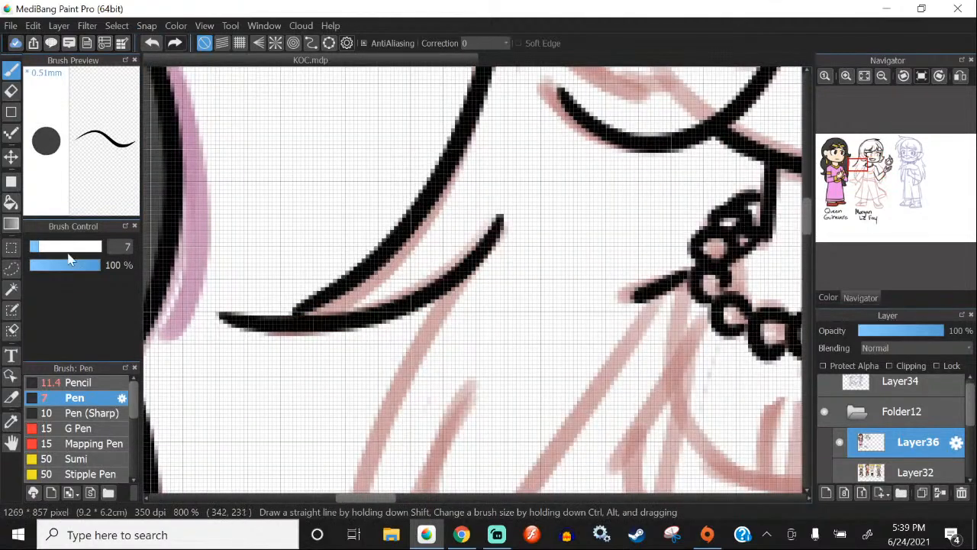
pyautogui.moveTo(320, 289)
pyautogui.mouseDown()
pyautogui.moveTo(282, 315)
pyautogui.moveTo(201, 331)
pyautogui.mouseUp()
# Step: Trim the overshooting ink at the tip of the outswept lock to a short point with the eraser
pyautogui.click(152, 44)
pyautogui.press('e')
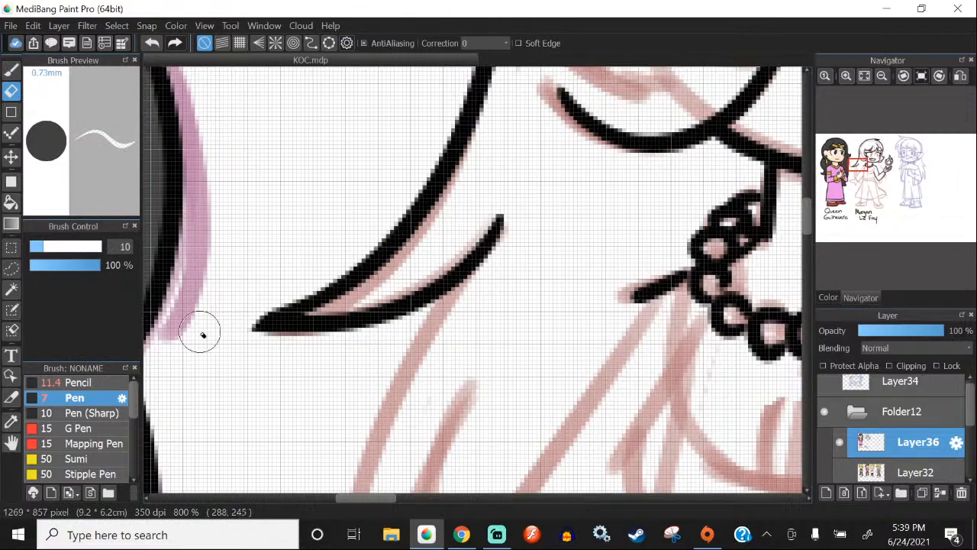
pyautogui.moveTo(274, 311); pyautogui.dragTo(218, 323)
pyautogui.moveTo(301, 299); pyautogui.dragTo(212, 323)
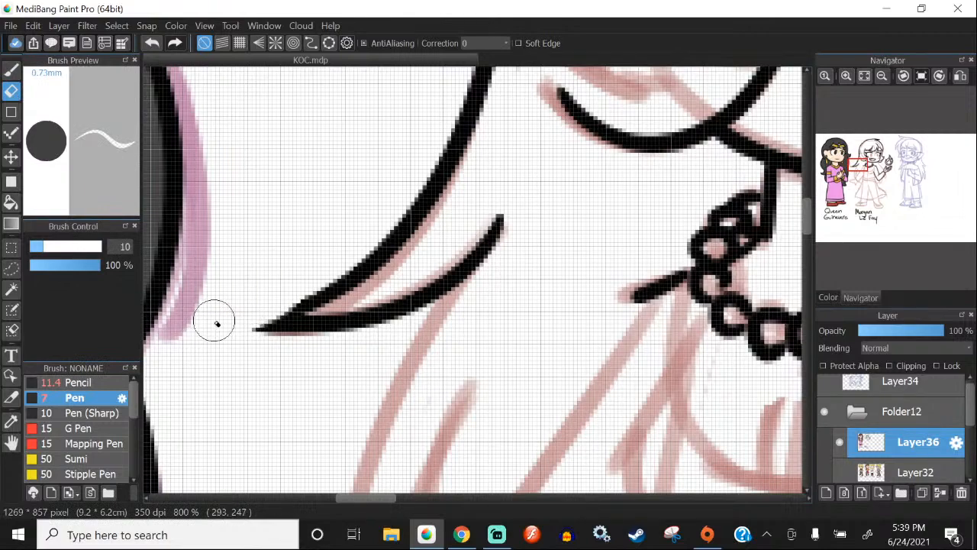
pyautogui.click(152, 44)
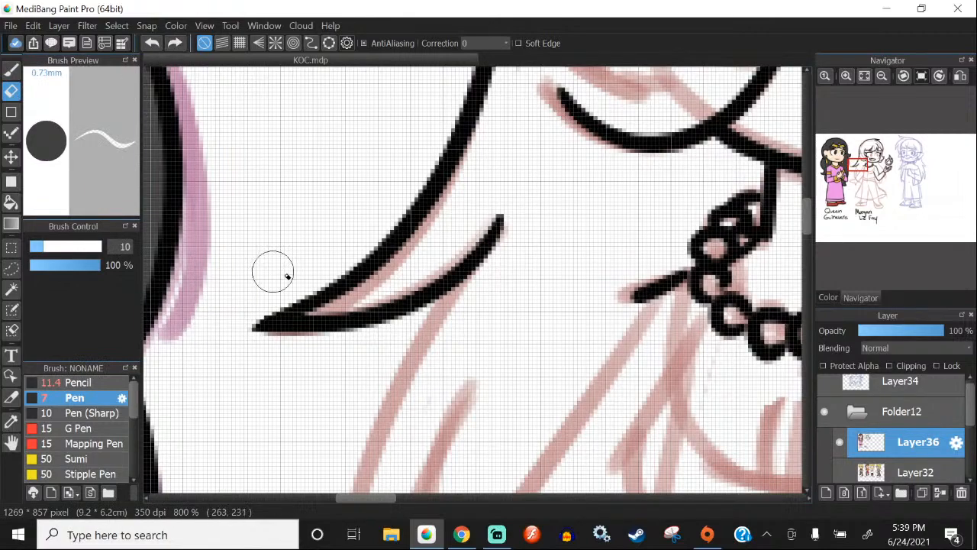
# Step: Ink the outer hair line from the outswept lock's underside down to waist level, redrawing it until it follows the sketch
pyautogui.press('b')
pyautogui.scroll(-3, 307, 152)
pyautogui.scroll(1, 346, 268)
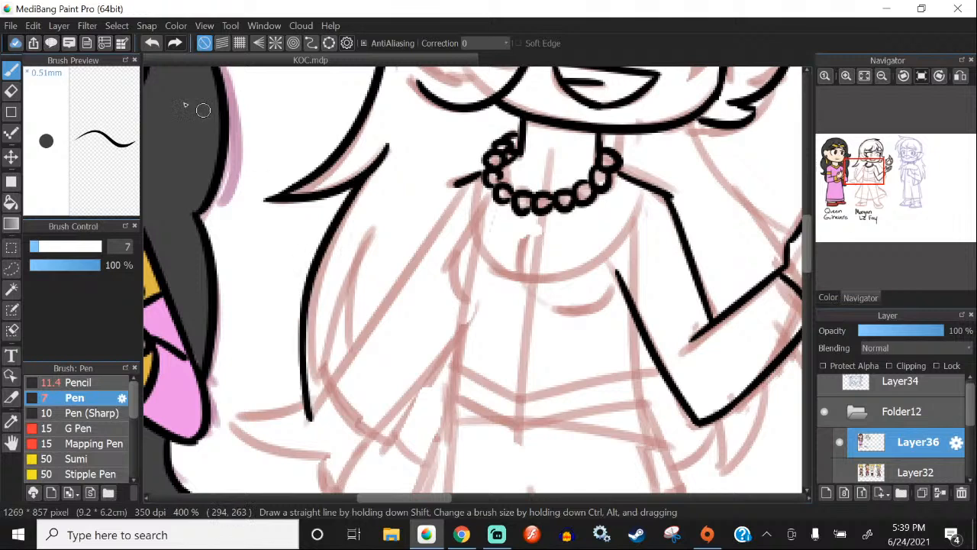
pyautogui.moveTo(364, 178); pyautogui.dragTo(324, 401)
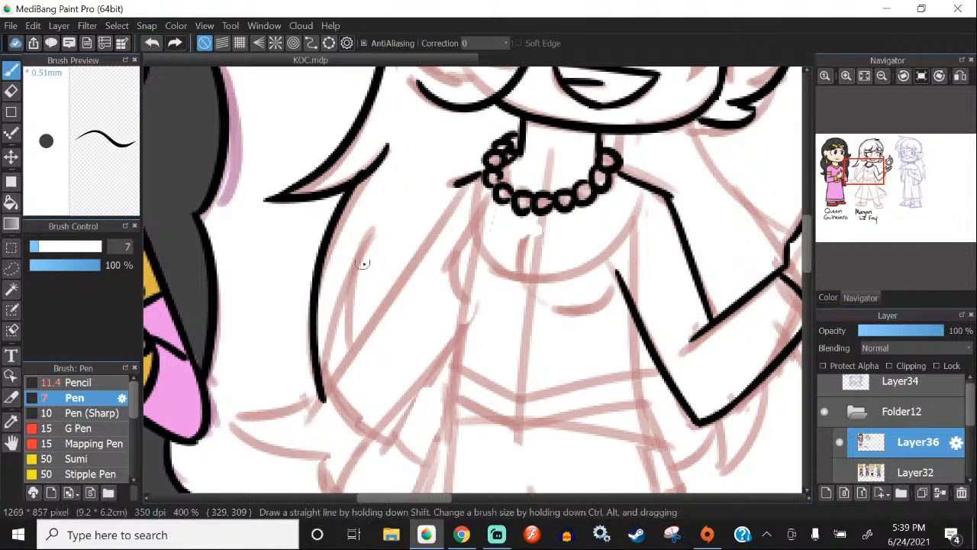
pyautogui.click(152, 43)
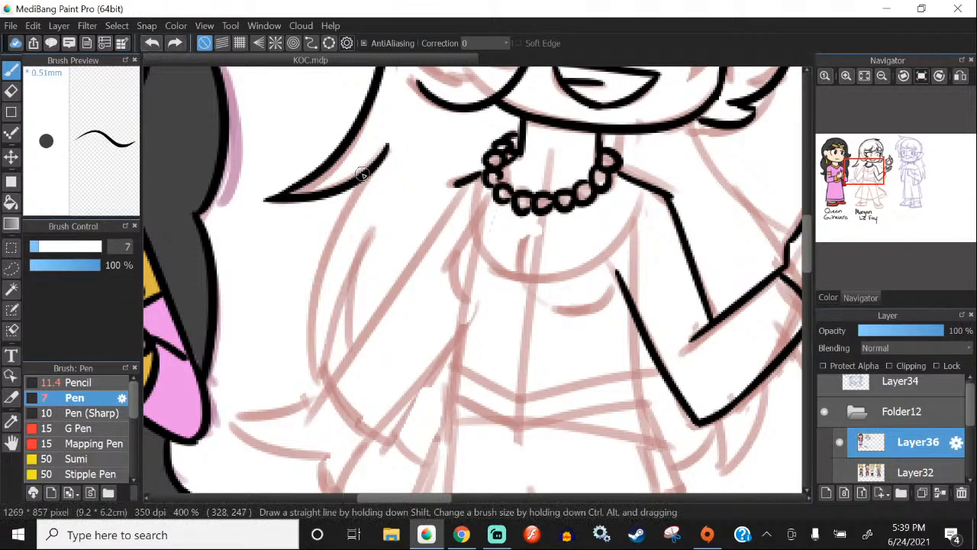
pyautogui.moveTo(363, 175); pyautogui.dragTo(302, 385)
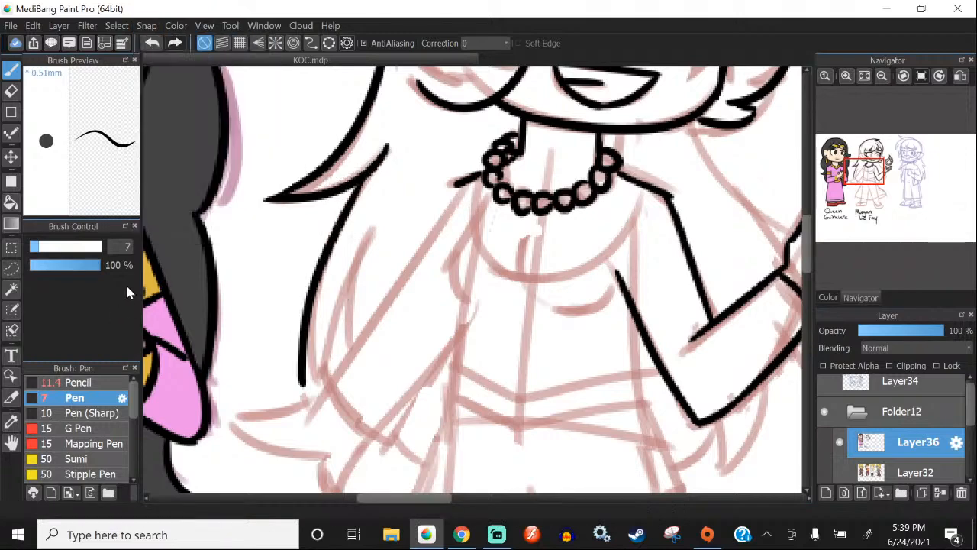
pyautogui.click(152, 43)
pyautogui.moveTo(363, 174)
pyautogui.mouseDown()
pyautogui.moveTo(336, 229)
pyautogui.moveTo(316, 397)
pyautogui.mouseUp()
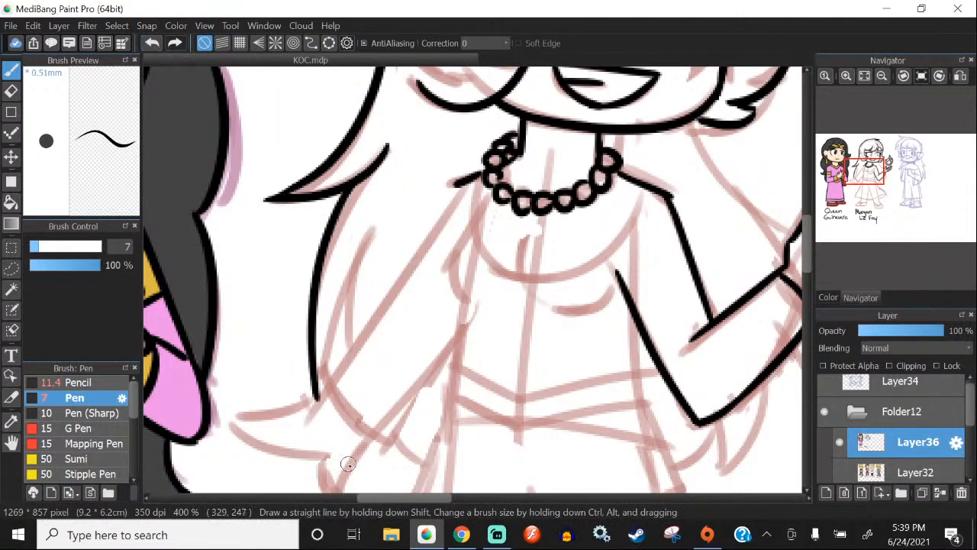
# Step: Ink the inner edge of the long lower lock and erase the excess below to leave a sharp tip
pyautogui.click(12, 90)
pyautogui.scroll(2, 329, 394)
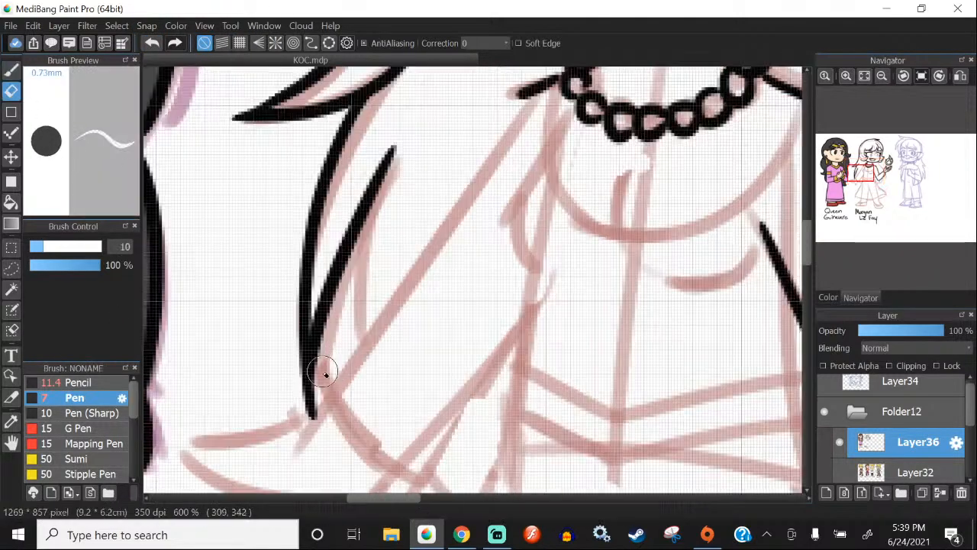
pyautogui.moveTo(328, 363); pyautogui.dragTo(312, 425)
pyautogui.moveTo(331, 347); pyautogui.dragTo(316, 429)
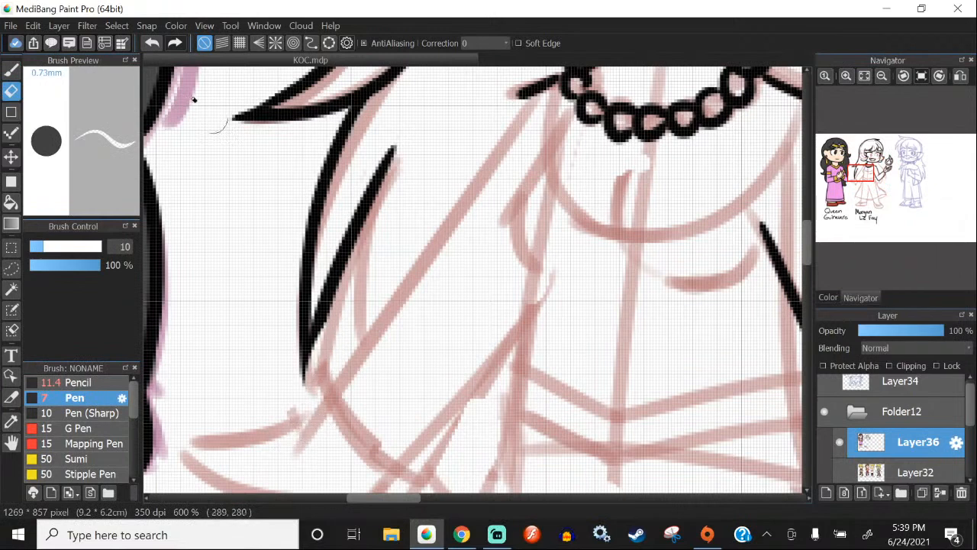
pyautogui.click(152, 43)
pyautogui.moveTo(332, 346); pyautogui.dragTo(320, 426)
pyautogui.moveTo(336, 332); pyautogui.dragTo(312, 423)
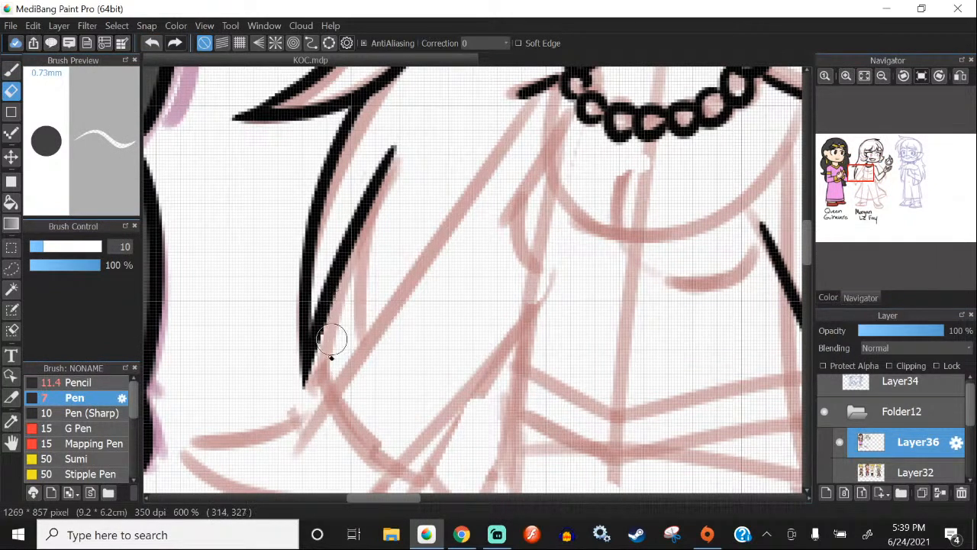
# Step: Ink a short strand branching down from the inner edge of the long lower lock, redrawing it to follow the sketch
pyautogui.click(12, 69)
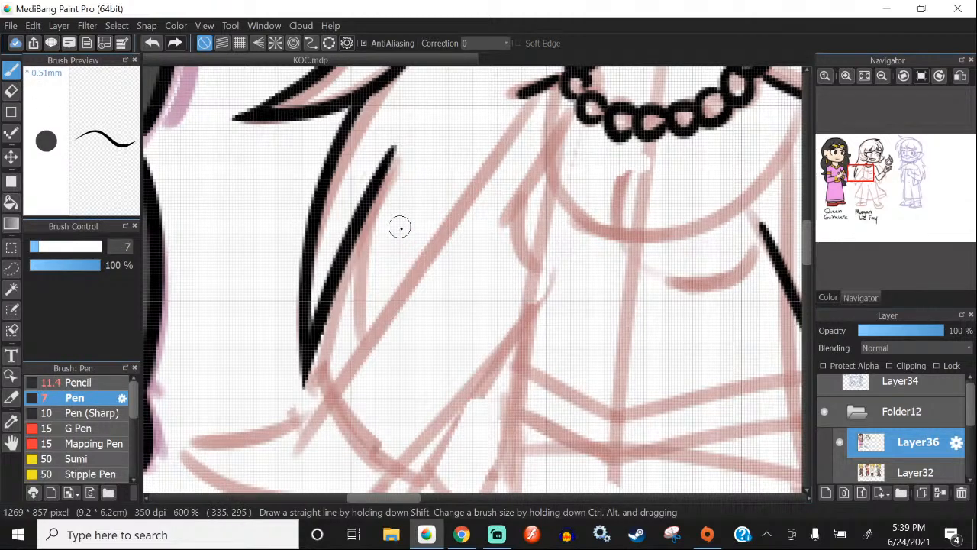
pyautogui.moveTo(364, 200); pyautogui.dragTo(355, 300)
pyautogui.click(155, 43)
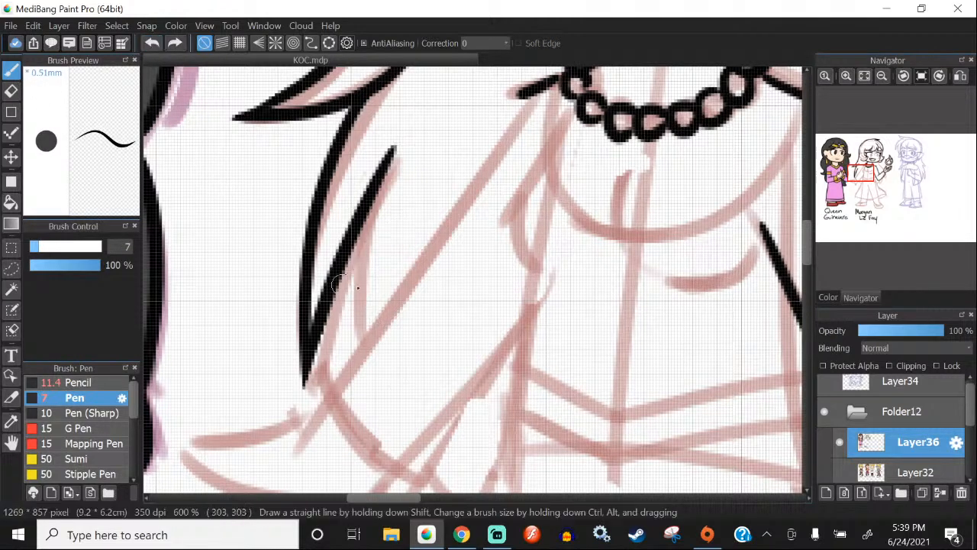
pyautogui.moveTo(367, 200); pyautogui.dragTo(375, 379)
pyautogui.click(155, 44)
pyautogui.moveTo(368, 214); pyautogui.dragTo(366, 343)
# Step: Ink the outer line of the lowered arm from the shoulder beside the necklace down to the wrist, redrawing it once
pyautogui.scroll(-4, 352, 242)
pyautogui.scroll(2, 374, 239)
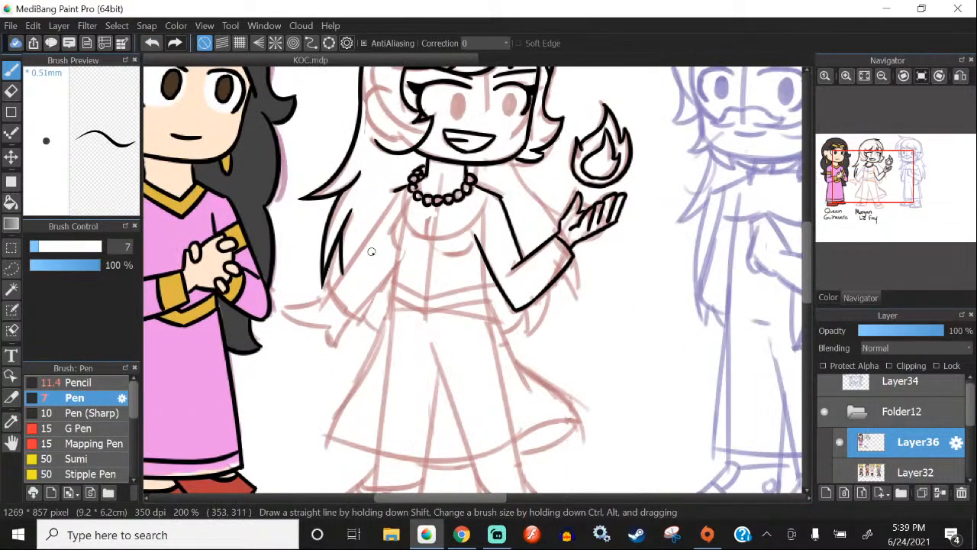
pyautogui.scroll(2, 329, 224)
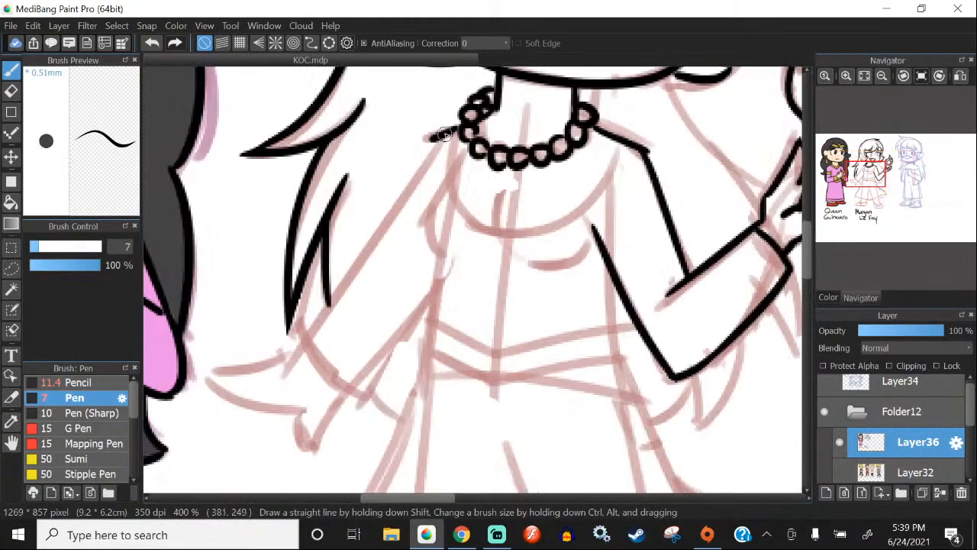
pyautogui.moveTo(445, 135); pyautogui.dragTo(269, 410)
pyautogui.click(153, 42)
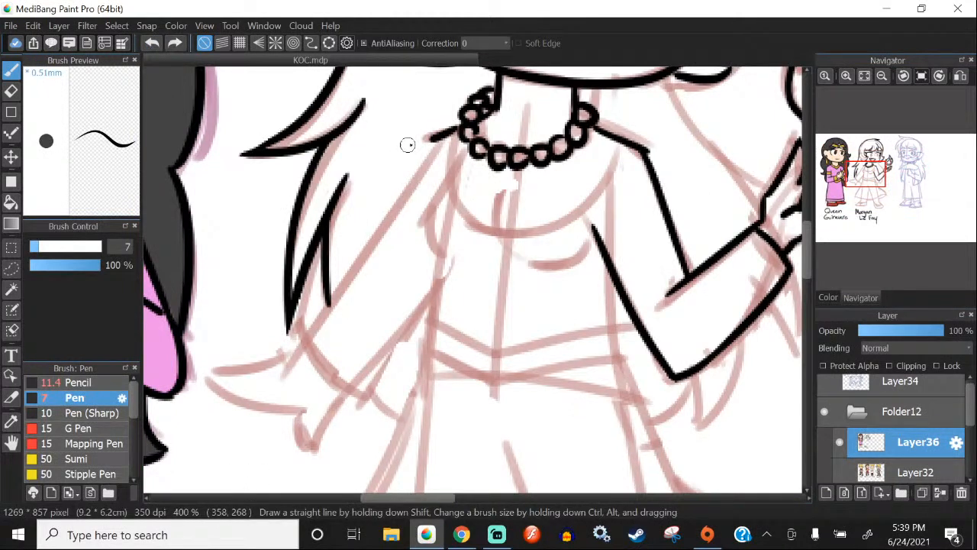
pyautogui.moveTo(442, 139)
pyautogui.mouseDown()
pyautogui.moveTo(279, 384)
pyautogui.moveTo(301, 367)
pyautogui.moveTo(275, 366)
pyautogui.mouseUp()
# Step: Erase the shoulder line's overshoot past the lowered arm and reconnect the shoulder to the necklace with the Pen
pyautogui.click(11, 91)
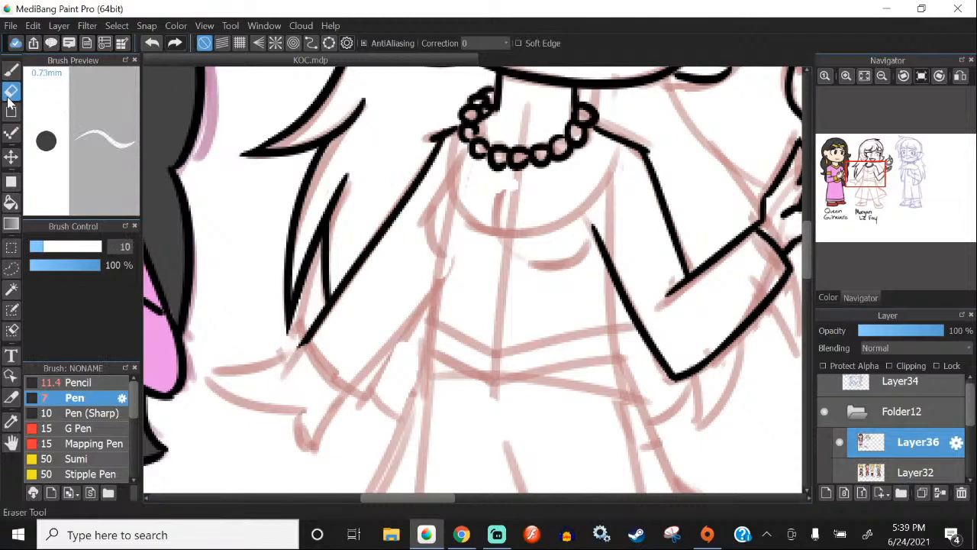
pyautogui.click(11, 69)
pyautogui.scroll(-3, 367, 221)
pyautogui.scroll(4, 367, 221)
pyautogui.press('e')
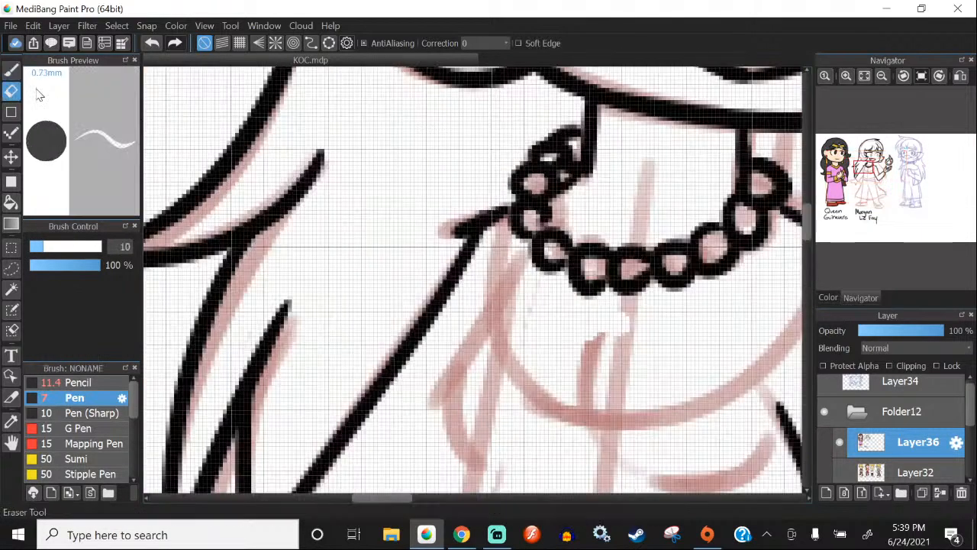
pyautogui.moveTo(451, 207)
pyautogui.mouseDown()
pyautogui.moveTo(473, 178)
pyautogui.moveTo(447, 245)
pyautogui.moveTo(465, 207)
pyautogui.mouseUp()
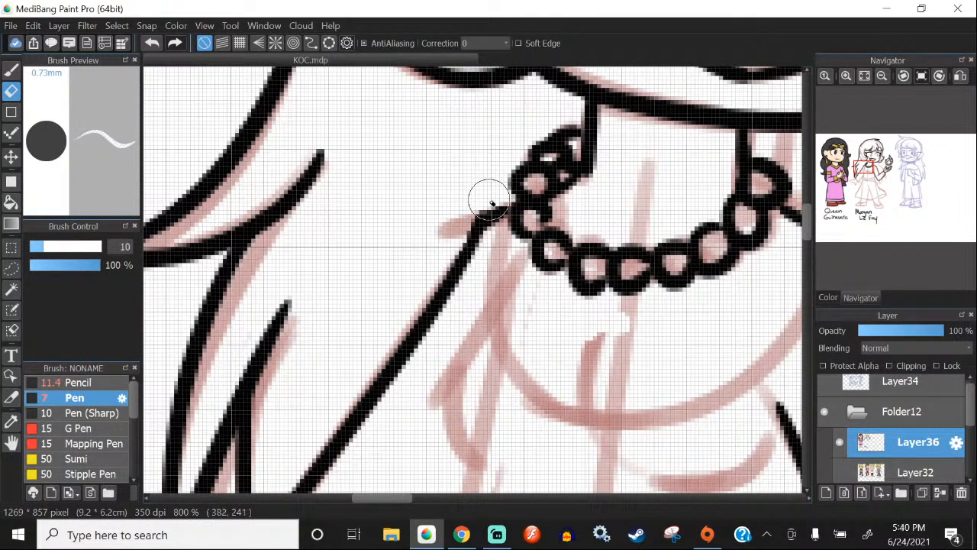
pyautogui.press('b')
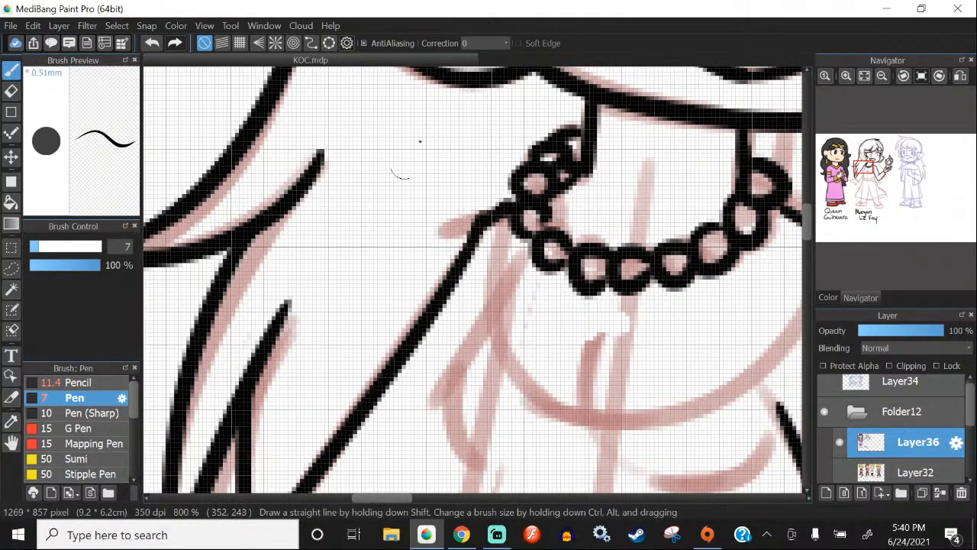
# Step: Ink the hair strand from the jaw down to the raised hand's wrist, redrawing it to follow the sketch
pyautogui.scroll(-5, 458, 213)
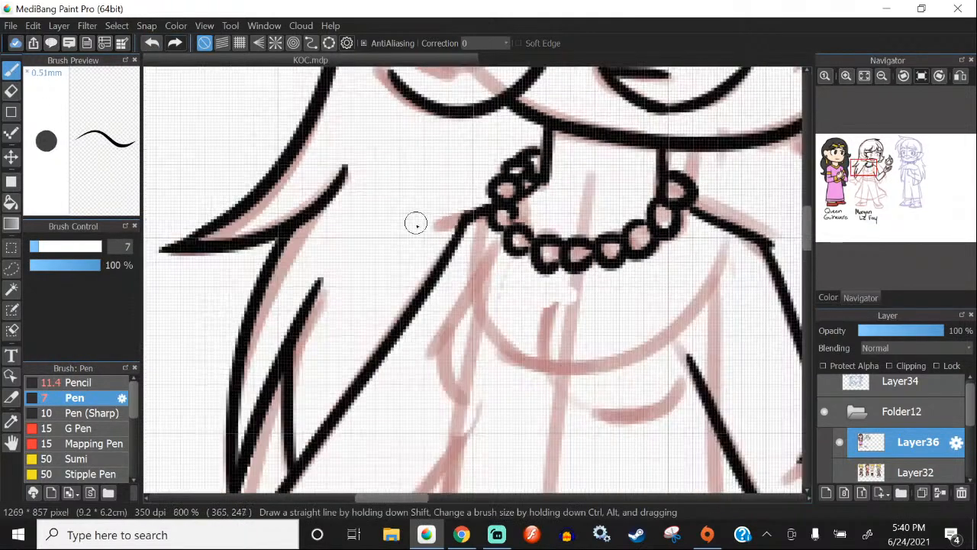
pyautogui.scroll(3, 351, 351)
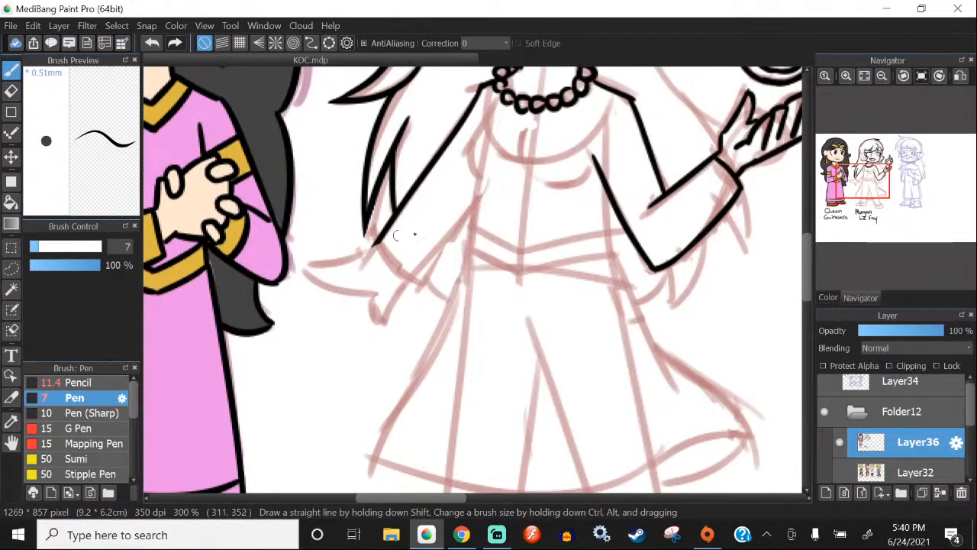
pyautogui.scroll(-5, 395, 235)
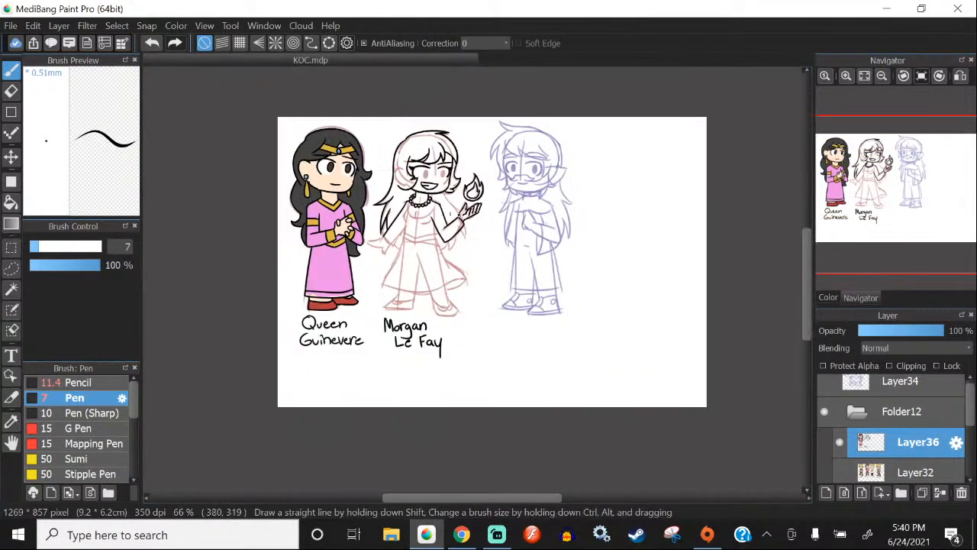
pyautogui.scroll(8, 452, 214)
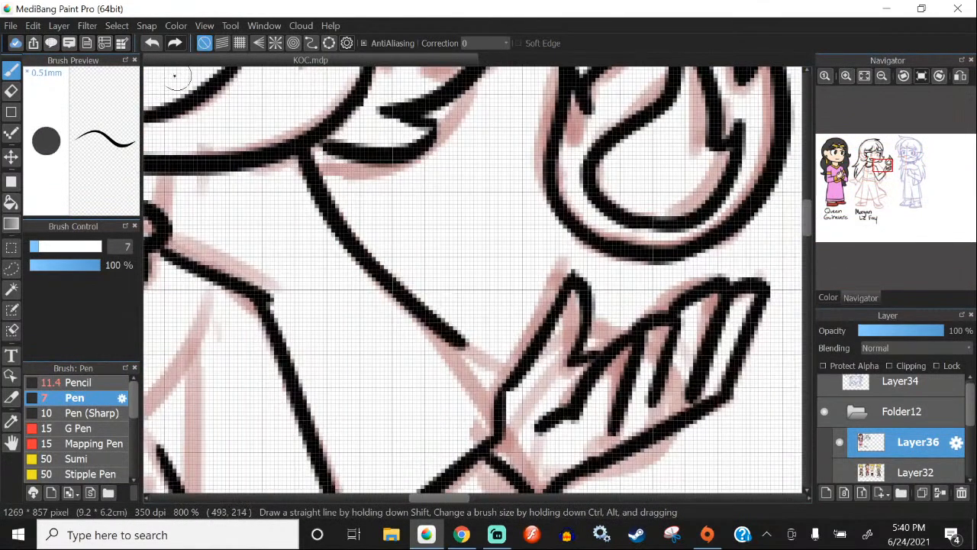
pyautogui.click(152, 44)
pyautogui.moveTo(305, 157); pyautogui.dragTo(461, 368)
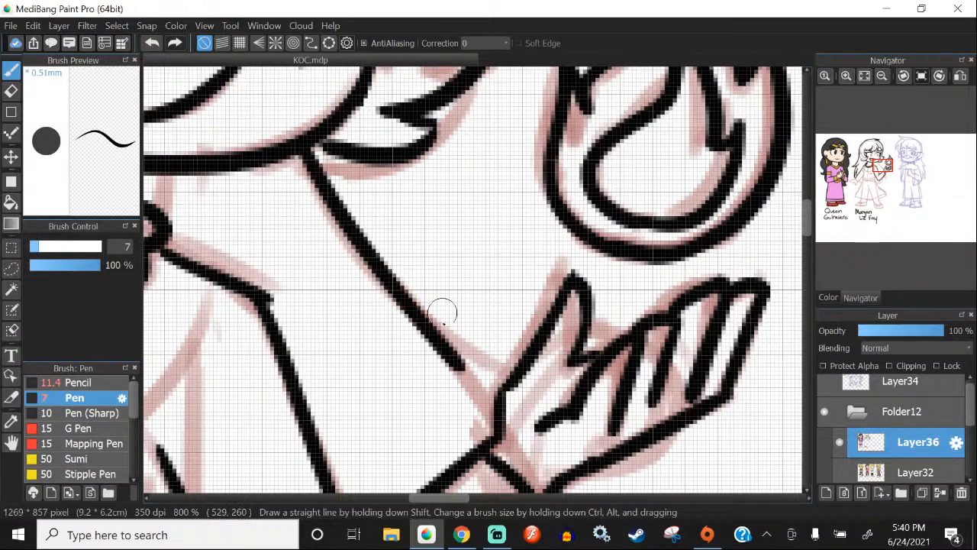
pyautogui.click(152, 43)
pyautogui.click(175, 44)
pyautogui.moveTo(398, 294); pyautogui.dragTo(481, 430)
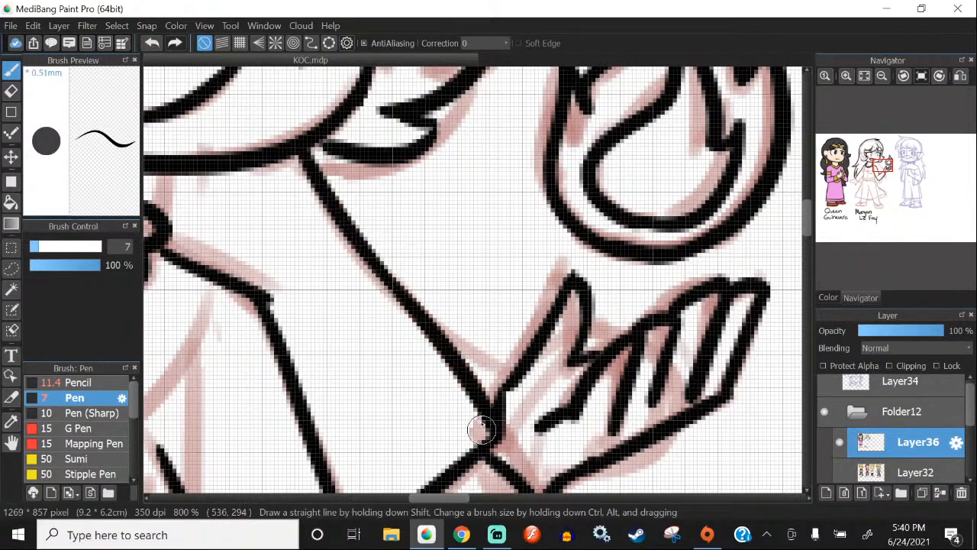
# Step: Ink the narrow pointed hair lock hanging below the raised forearm near the wrist
pyautogui.scroll(-5, 343, 179)
pyautogui.scroll(3, 417, 323)
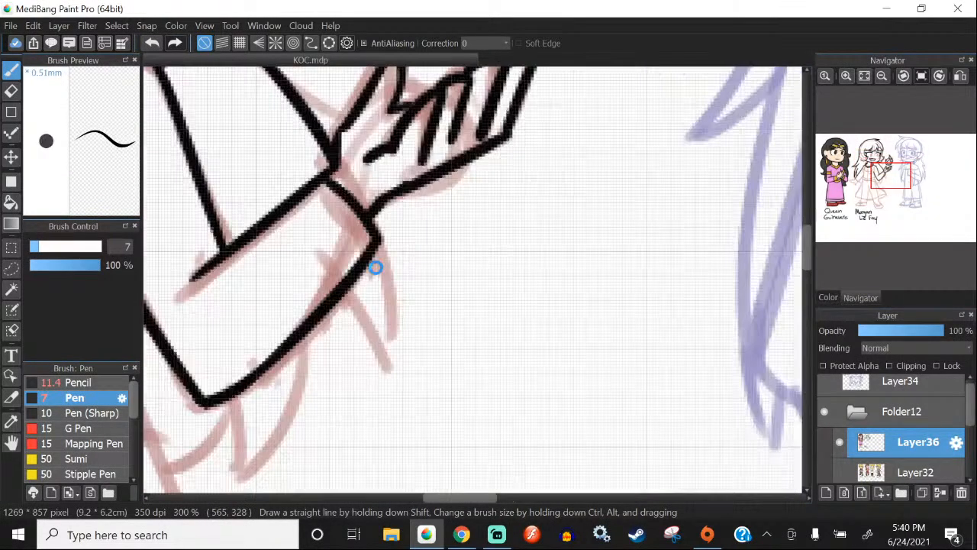
pyautogui.scroll(2, 375, 268)
pyautogui.moveTo(375, 224); pyautogui.dragTo(388, 391)
pyautogui.moveTo(387, 391); pyautogui.dragTo(327, 285)
# Step: Ink the wider pointed hair lock hanging below the raised forearm near the elbow, redrawing its outer curve
pyautogui.scroll(-3, 502, 207)
pyautogui.scroll(3, 411, 299)
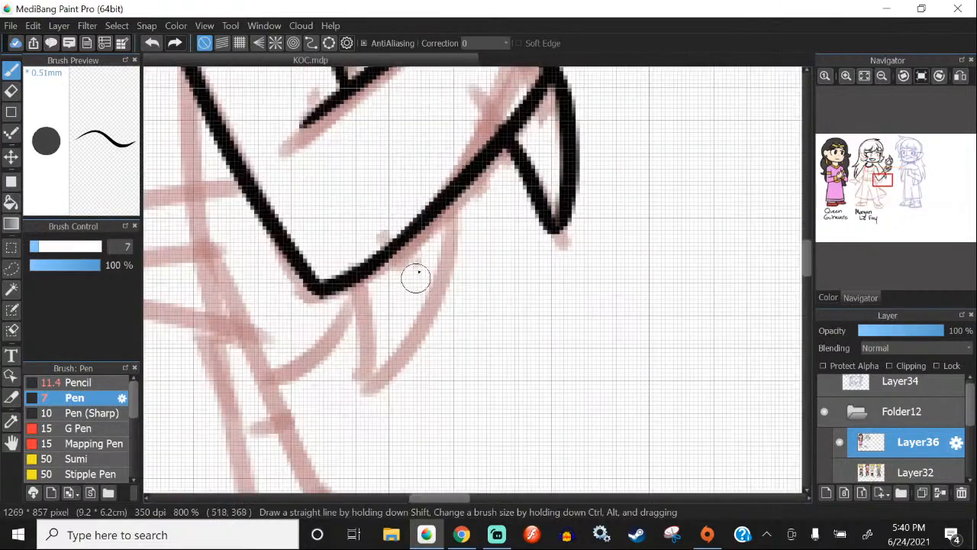
pyautogui.moveTo(447, 184)
pyautogui.mouseDown()
pyautogui.moveTo(410, 366)
pyautogui.moveTo(388, 397)
pyautogui.mouseUp()
pyautogui.click(152, 43)
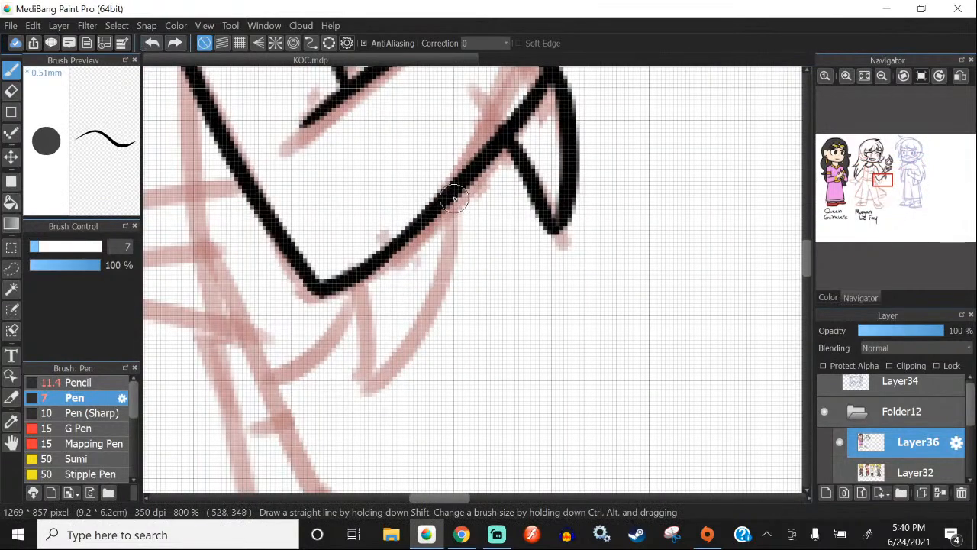
pyautogui.moveTo(452, 196)
pyautogui.mouseDown()
pyautogui.moveTo(387, 369)
pyautogui.moveTo(350, 361)
pyautogui.moveTo(352, 386)
pyautogui.moveTo(332, 265)
pyautogui.moveTo(353, 289)
pyautogui.mouseUp()
# Step: Ink the short curved strand from under the elbow toward the dress, redrawing it until it follows the sketch
pyautogui.moveTo(352, 293); pyautogui.dragTo(291, 375)
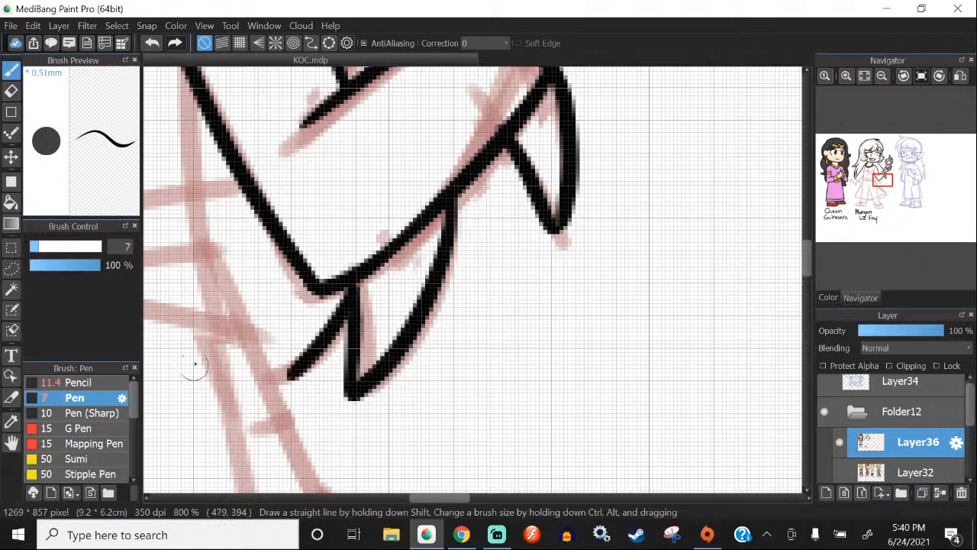
pyautogui.click(151, 45)
pyautogui.moveTo(352, 291); pyautogui.dragTo(284, 368)
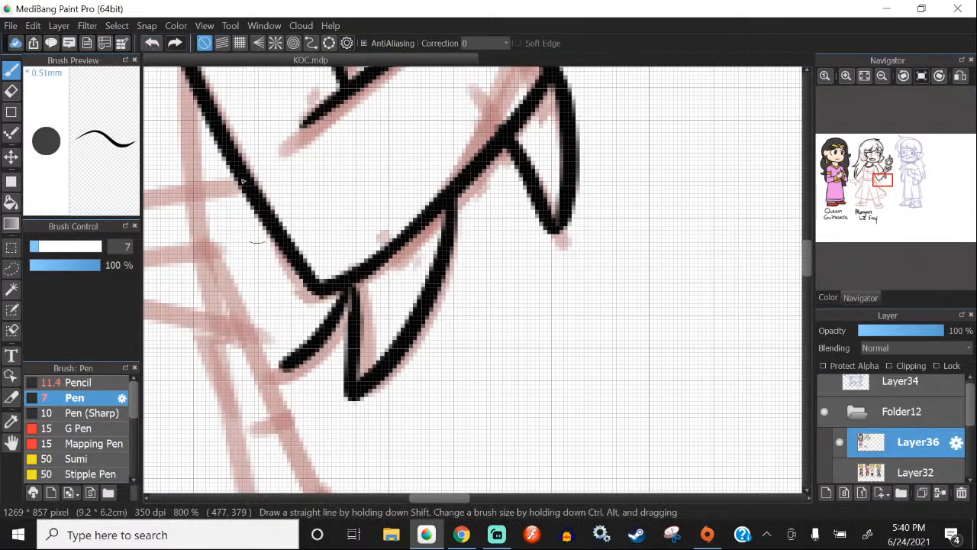
pyautogui.click(152, 43)
pyautogui.moveTo(352, 290); pyautogui.dragTo(264, 381)
pyautogui.scroll(-5, 385, 297)
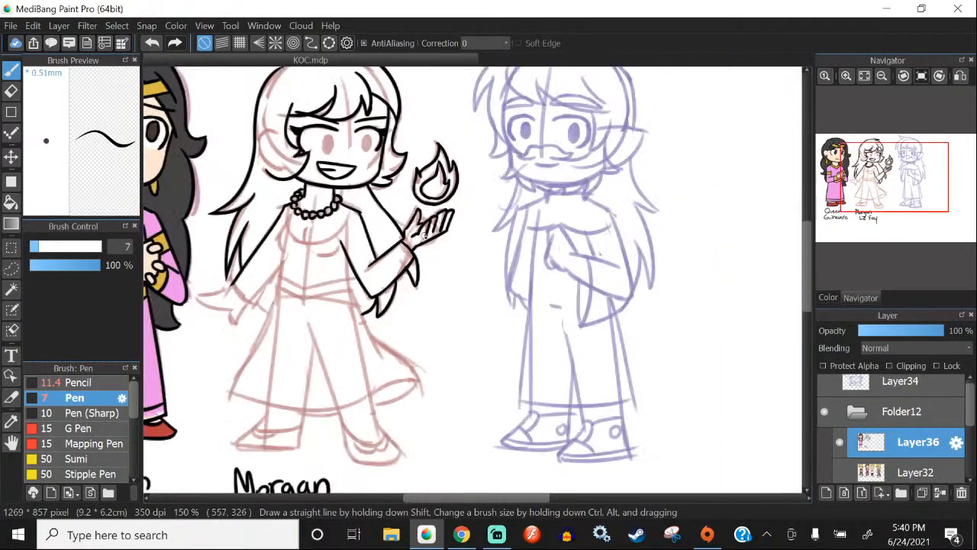
# Step: Ink the side of Morgan's torso on her lowered-arm side, from below the bust to the waist, redrawing it to follow the sketch
pyautogui.scroll(-3, 430, 252)
pyautogui.scroll(4, 394, 254)
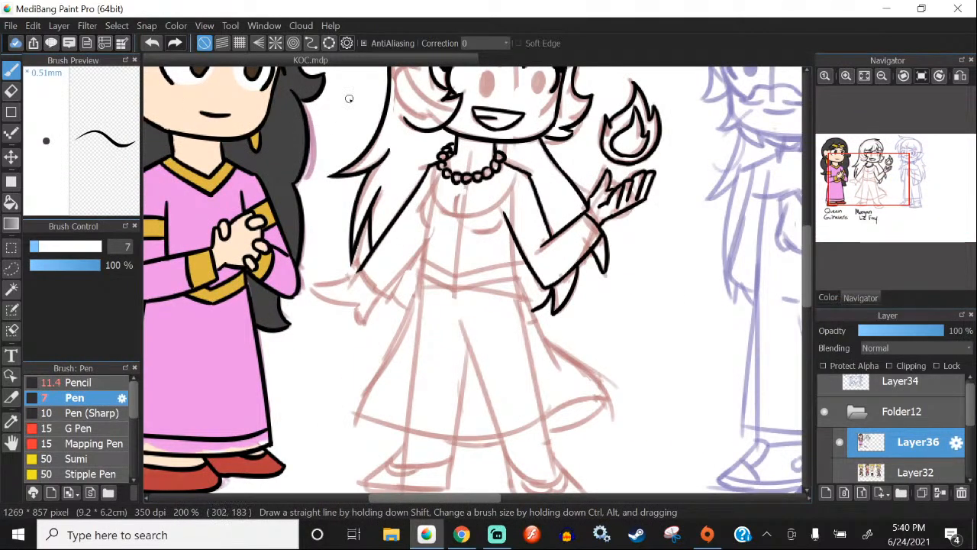
pyautogui.scroll(2, 384, 256)
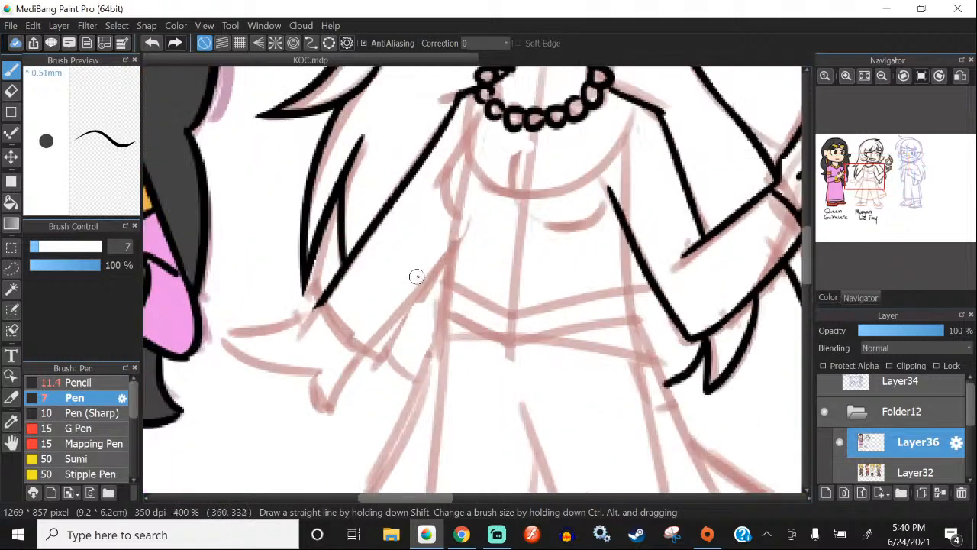
pyautogui.scroll(-1, 415, 275)
pyautogui.scroll(2, 436, 200)
pyautogui.moveTo(441, 195); pyautogui.dragTo(429, 401)
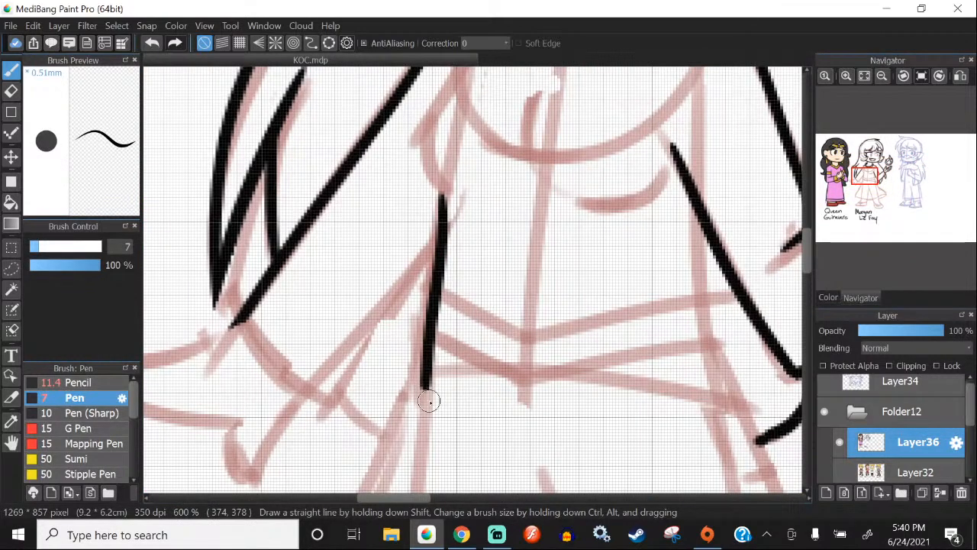
pyautogui.hotkey('ctrl', 'z')
pyautogui.moveTo(438, 192); pyautogui.dragTo(419, 355)
pyautogui.scroll(-5, 493, 246)
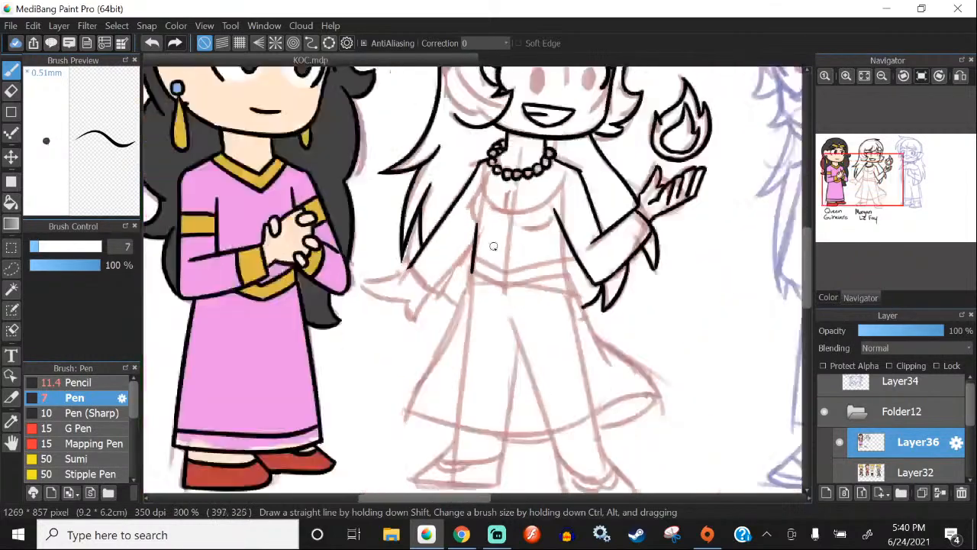
pyautogui.scroll(5, 380, 156)
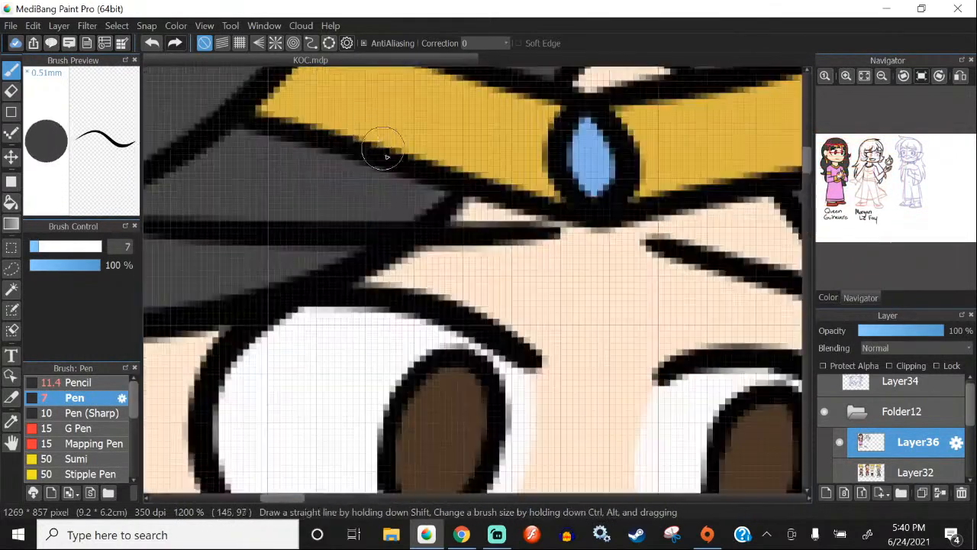
pyautogui.scroll(-1, 410, 294)
pyautogui.scroll(6, 428, 334)
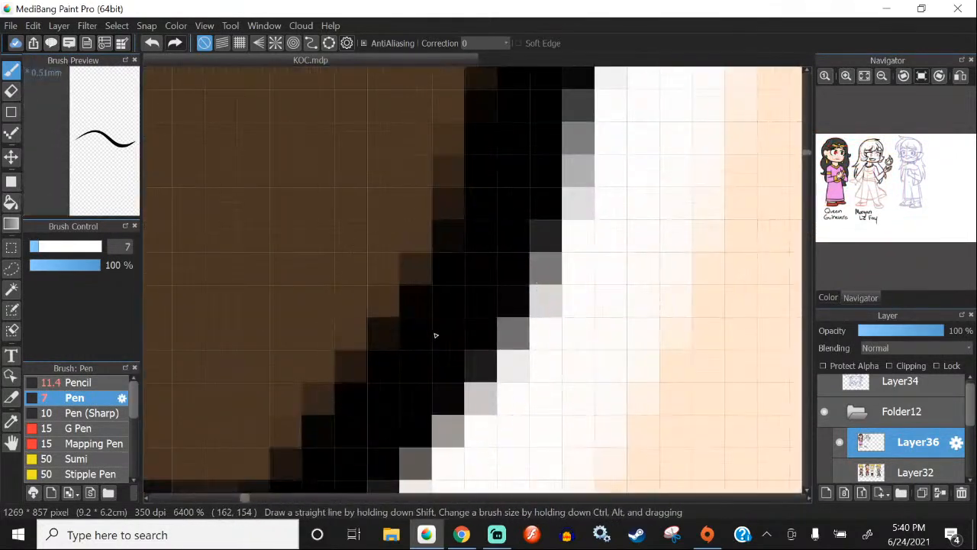
pyautogui.scroll(-6, 435, 337)
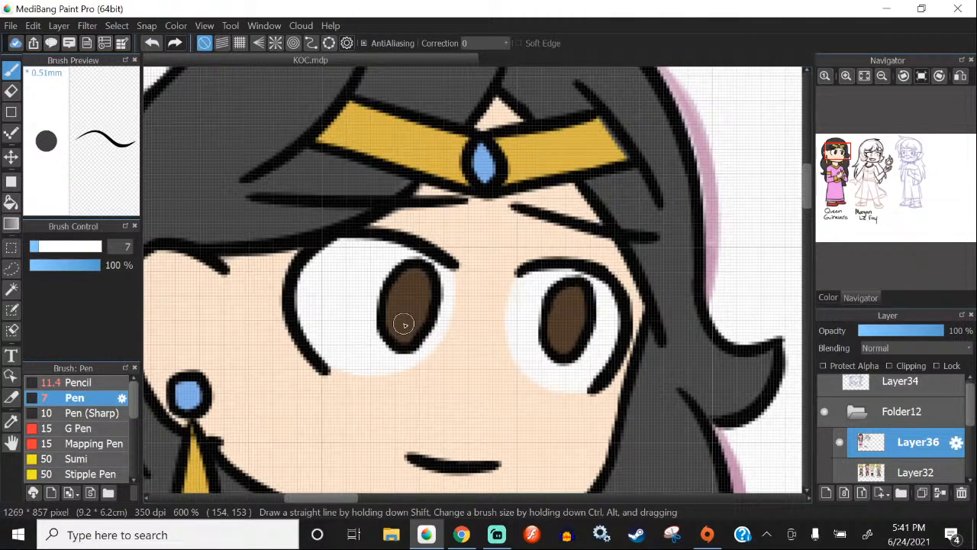
pyautogui.scroll(-6, 404, 324)
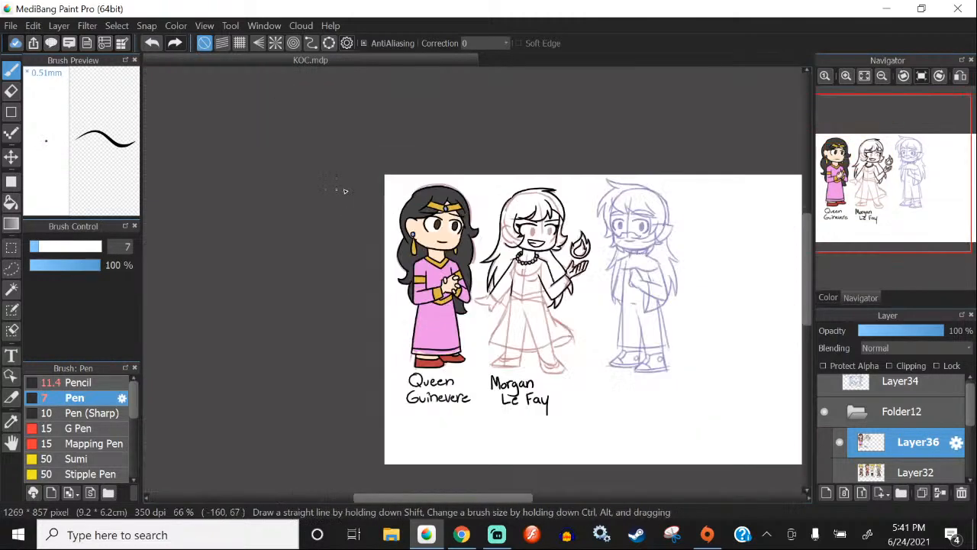
pyautogui.scroll(2, 489, 302)
pyautogui.scroll(-2, 382, 225)
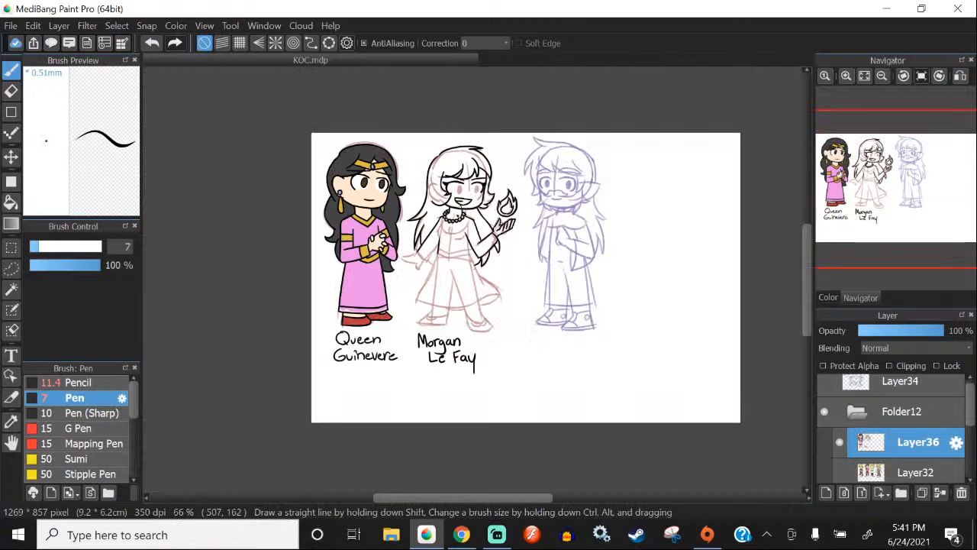
pyautogui.scroll(6, 408, 186)
pyautogui.scroll(1, 415, 178)
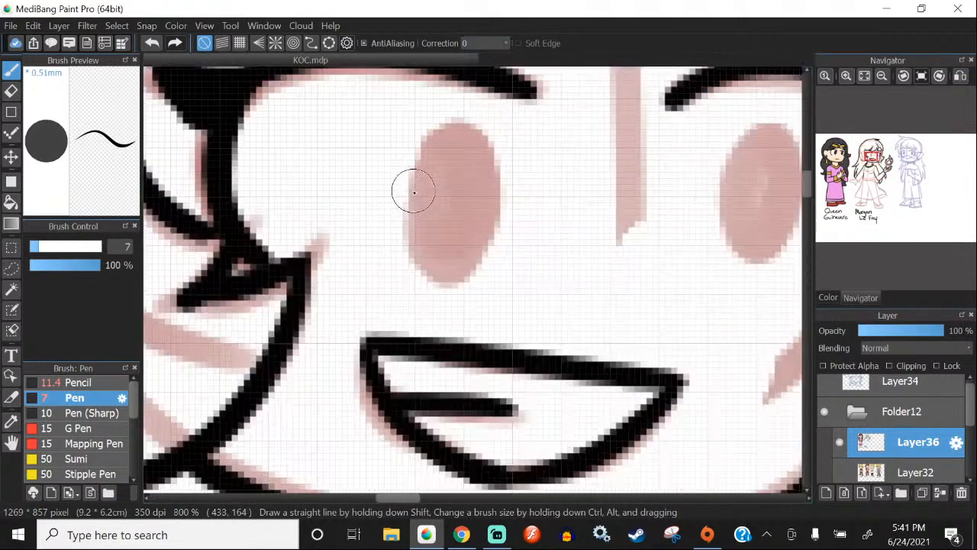
pyautogui.moveTo(400, 243)
pyautogui.mouseDown()
pyautogui.moveTo(413, 172)
pyautogui.moveTo(456, 136)
pyautogui.mouseUp()
pyautogui.hotkey('ctrl', 'z')
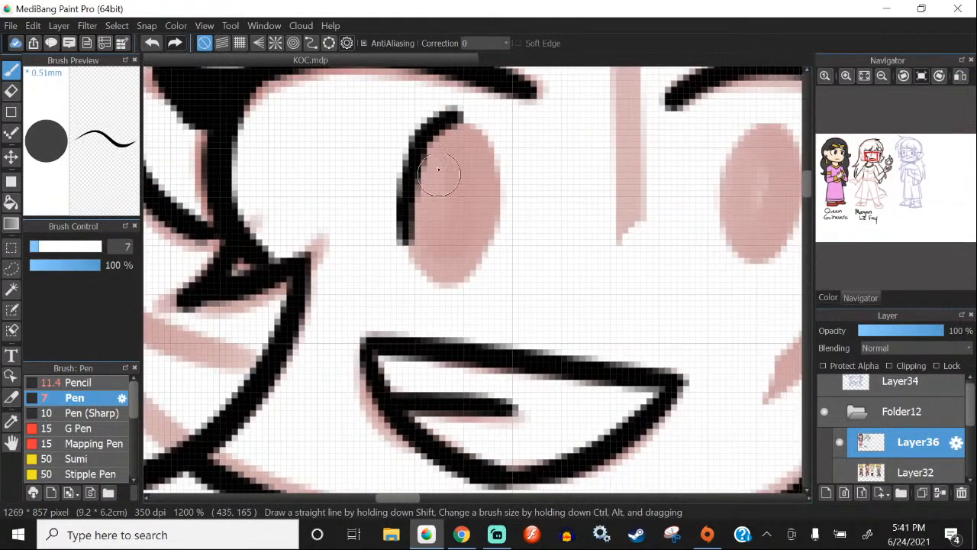
pyautogui.scroll(-3, 414, 255)
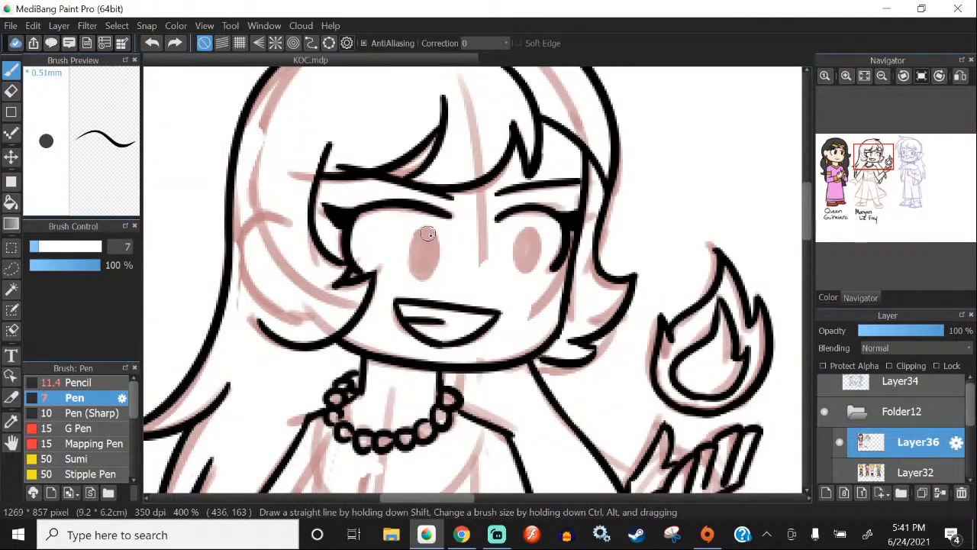
pyautogui.scroll(-5, 433, 236)
# Step: Ink the oval iris outlines of both of Morgan's eyes over the red sketch
pyautogui.scroll(2, 412, 259)
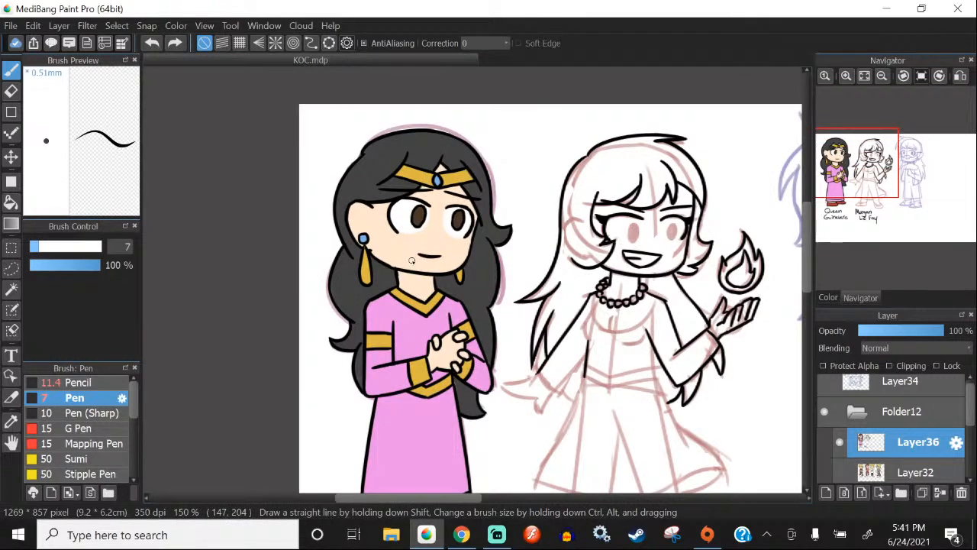
pyautogui.scroll(-2, 412, 229)
pyautogui.scroll(3, 463, 226)
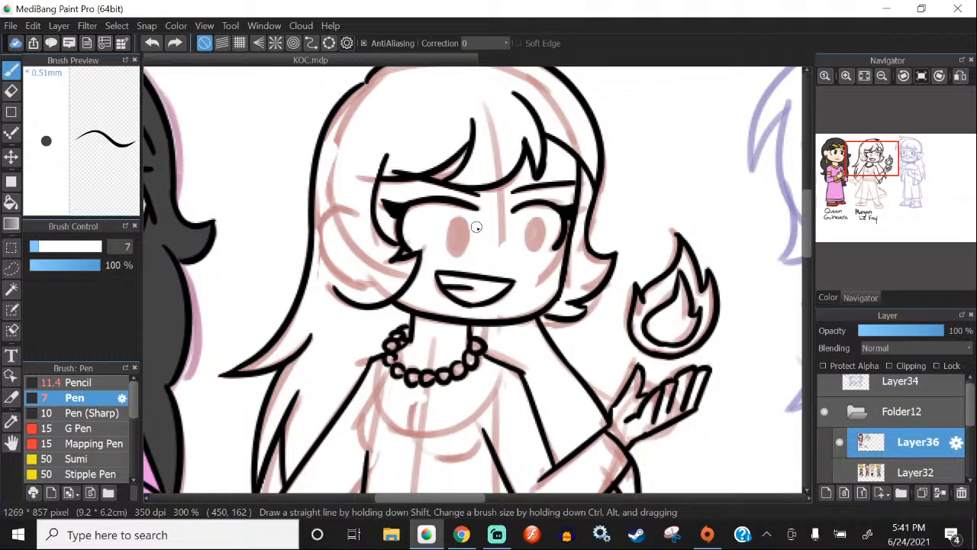
pyautogui.scroll(3, 469, 229)
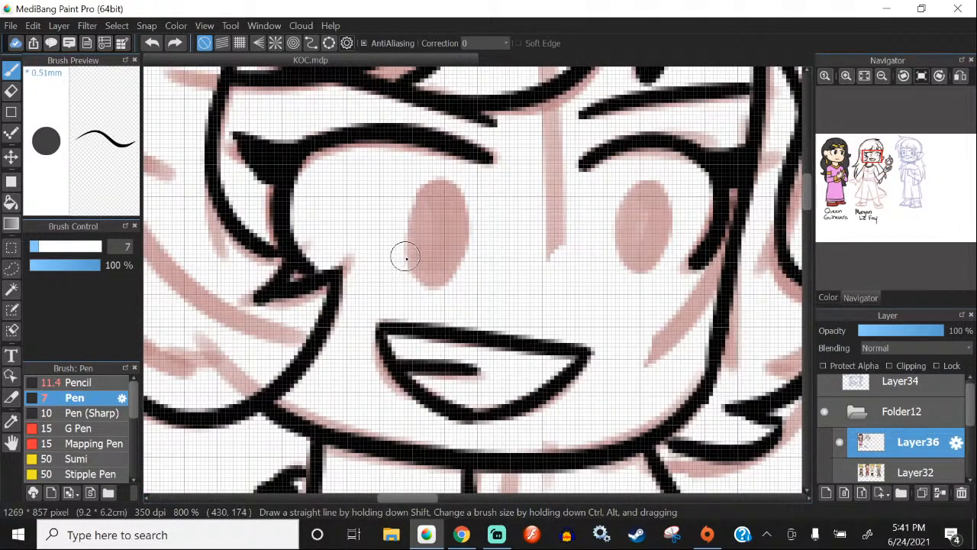
pyautogui.moveTo(405, 258)
pyautogui.mouseDown()
pyautogui.moveTo(436, 184)
pyautogui.moveTo(450, 185)
pyautogui.moveTo(465, 237)
pyautogui.moveTo(457, 269)
pyautogui.moveTo(438, 284)
pyautogui.moveTo(405, 260)
pyautogui.mouseUp()
pyautogui.moveTo(616, 254)
pyautogui.mouseDown()
pyautogui.moveTo(623, 197)
pyautogui.moveTo(640, 181)
pyautogui.moveTo(661, 184)
pyautogui.moveTo(666, 236)
pyautogui.moveTo(640, 268)
pyautogui.moveTo(613, 223)
pyautogui.moveTo(617, 239)
pyautogui.moveTo(617, 205)
pyautogui.moveTo(653, 180)
pyautogui.moveTo(667, 206)
pyautogui.moveTo(651, 258)
pyautogui.moveTo(619, 251)
pyautogui.mouseUp()
pyautogui.hotkey('ctrl', 'z')
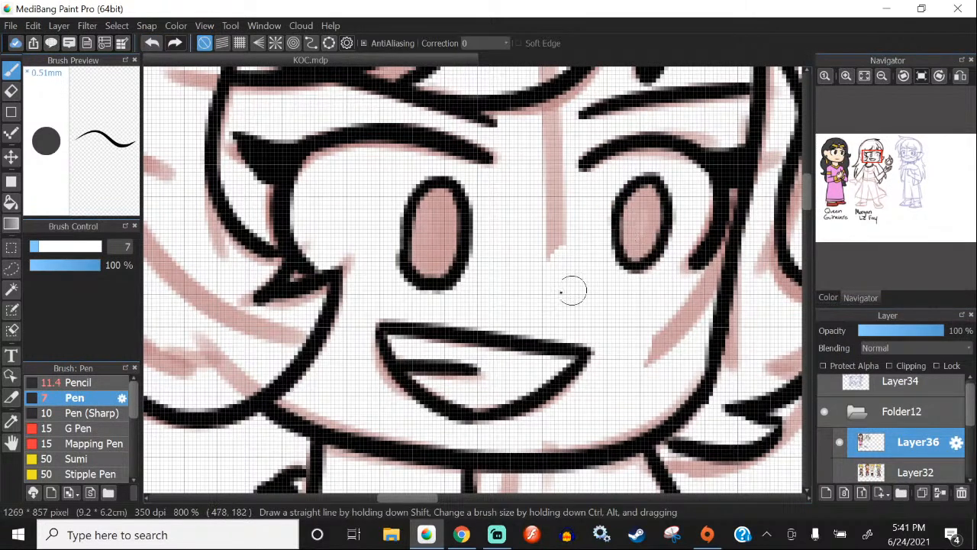
# Step: Erase the lower outer edge of the larger iris outline and redraw it with the Pen as a smooth oval
pyautogui.click(12, 91)
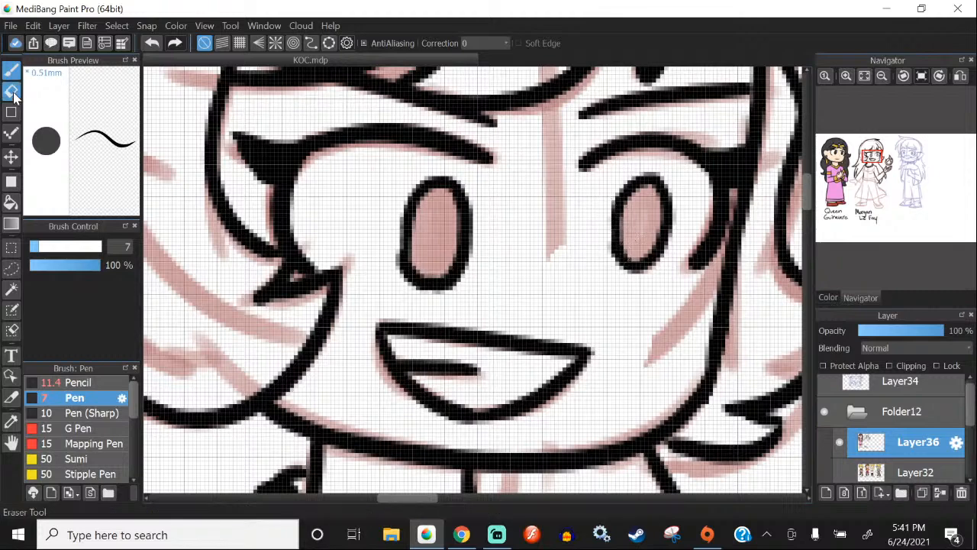
pyautogui.press('b')
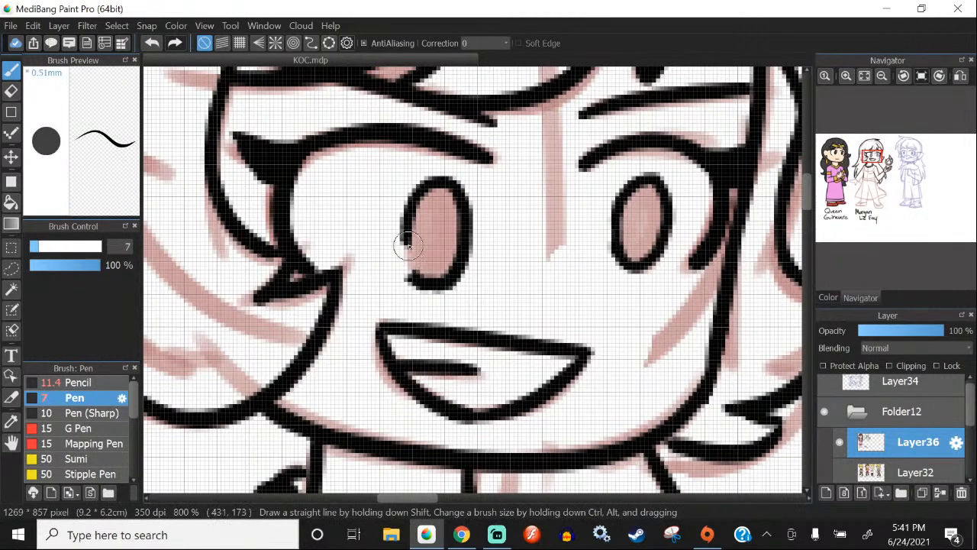
pyautogui.scroll(-4, 409, 263)
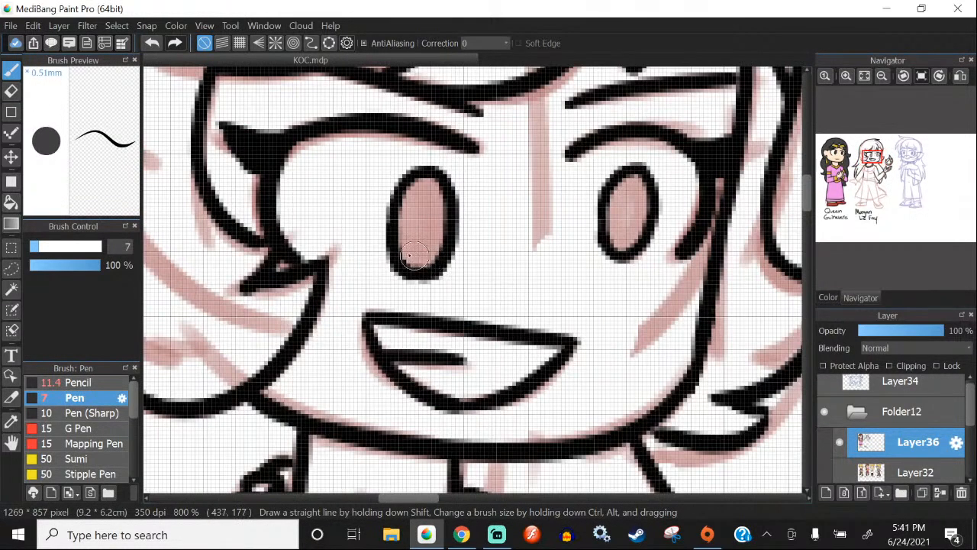
pyautogui.scroll(1, 418, 253)
# Step: Ink the side of the torso beside the raised arm down to the waist, redrawing it until it follows the sketch
pyautogui.scroll(-3, 409, 178)
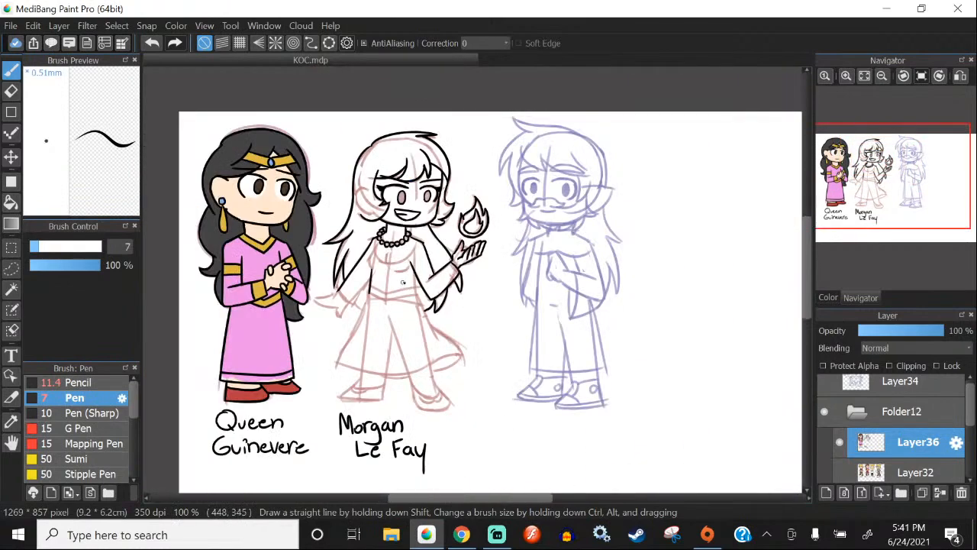
pyautogui.scroll(5, 404, 284)
pyautogui.moveTo(418, 167); pyautogui.dragTo(459, 359)
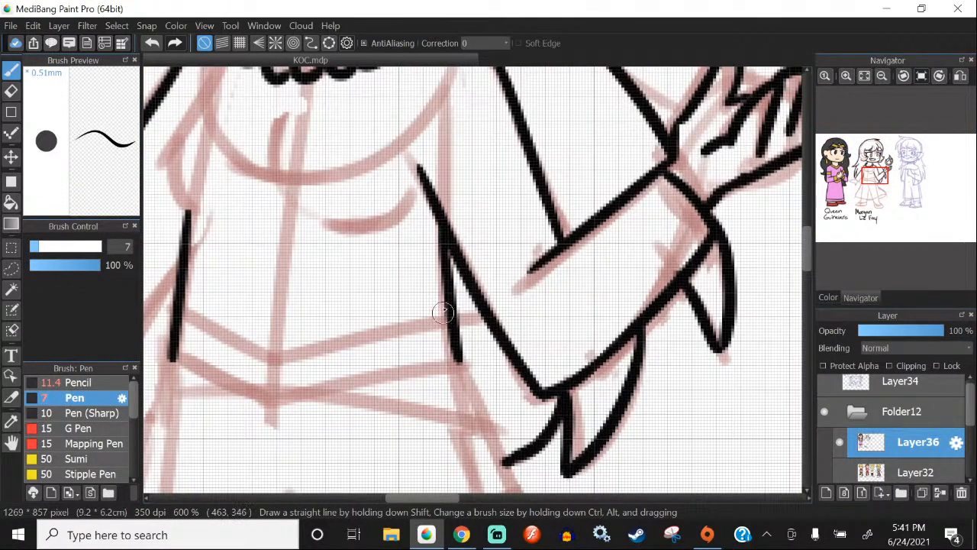
pyautogui.hotkey('ctrl', 'z')
pyautogui.moveTo(441, 229); pyautogui.dragTo(458, 356)
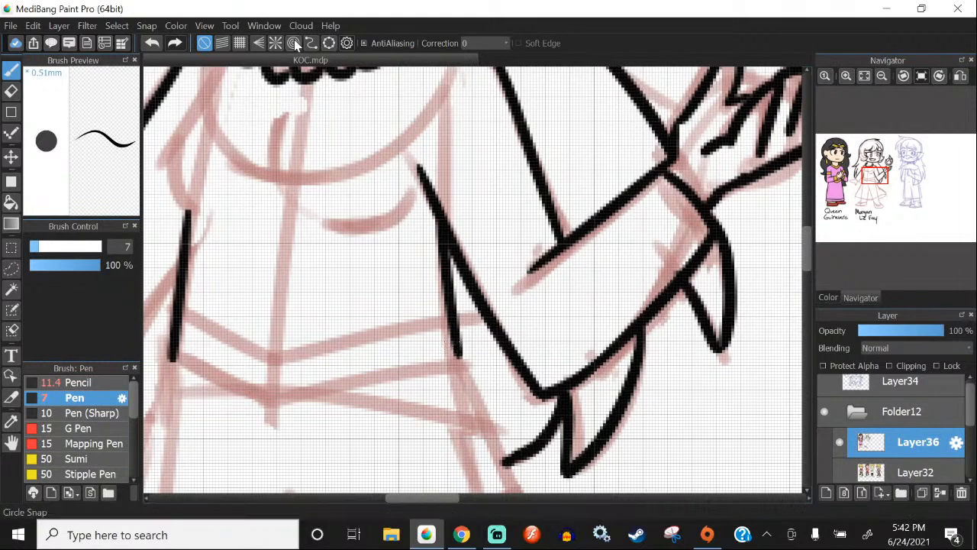
pyautogui.click(153, 43)
pyautogui.moveTo(441, 236); pyautogui.dragTo(455, 359)
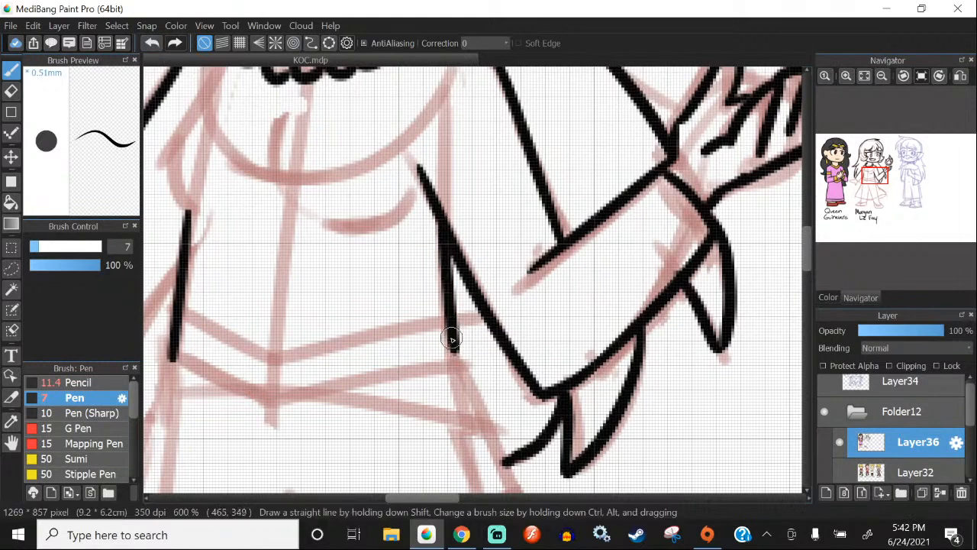
pyautogui.scroll(-4, 452, 349)
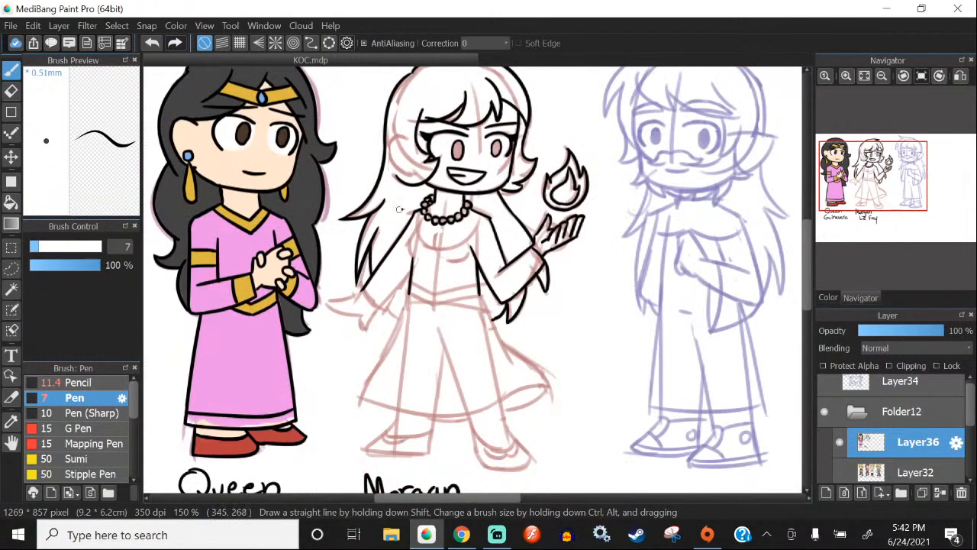
# Step: Ink the bust contour on the lowered-arm side, from below the necklace to the torso line, redrawing it in two strokes
pyautogui.scroll(1, 433, 223)
pyautogui.scroll(-1, 413, 271)
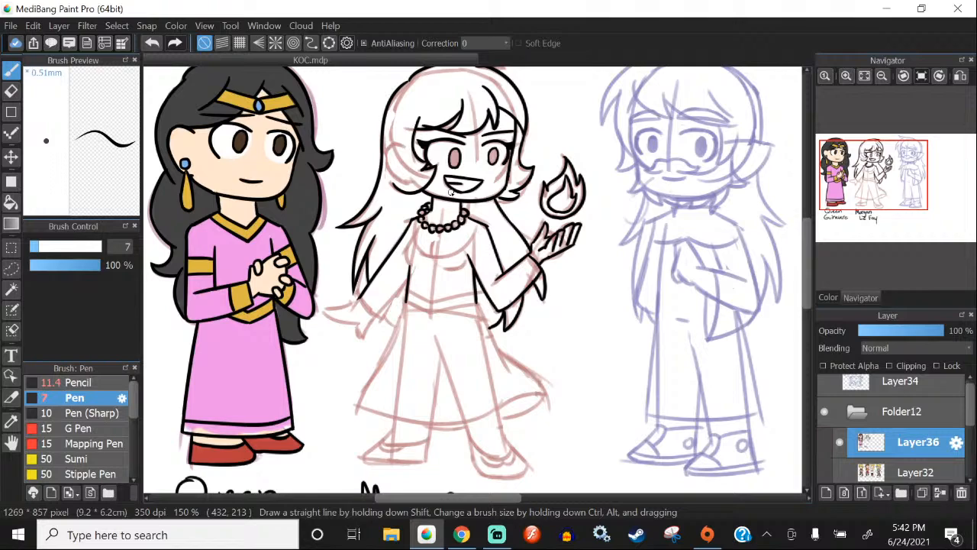
pyautogui.scroll(5, 411, 250)
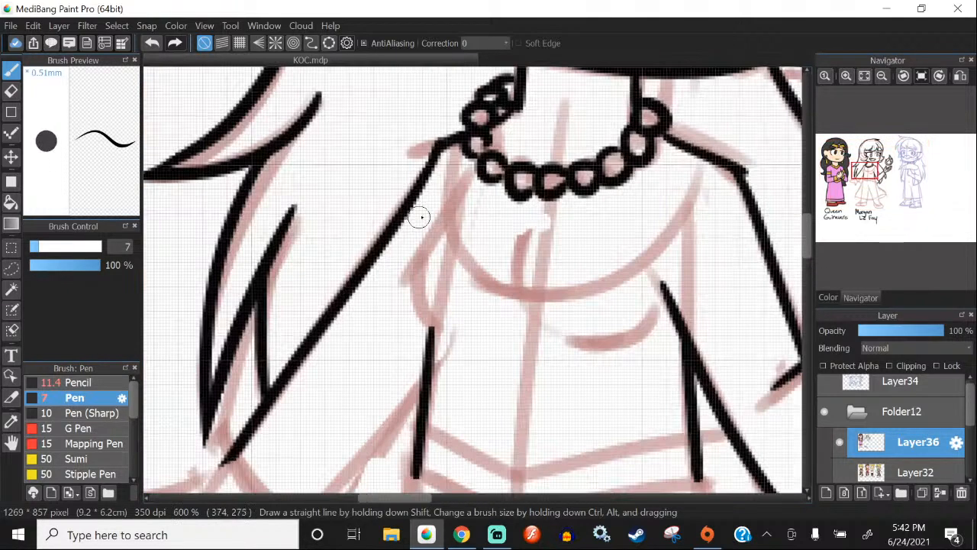
pyautogui.moveTo(468, 159); pyautogui.dragTo(394, 316)
pyautogui.click(152, 43)
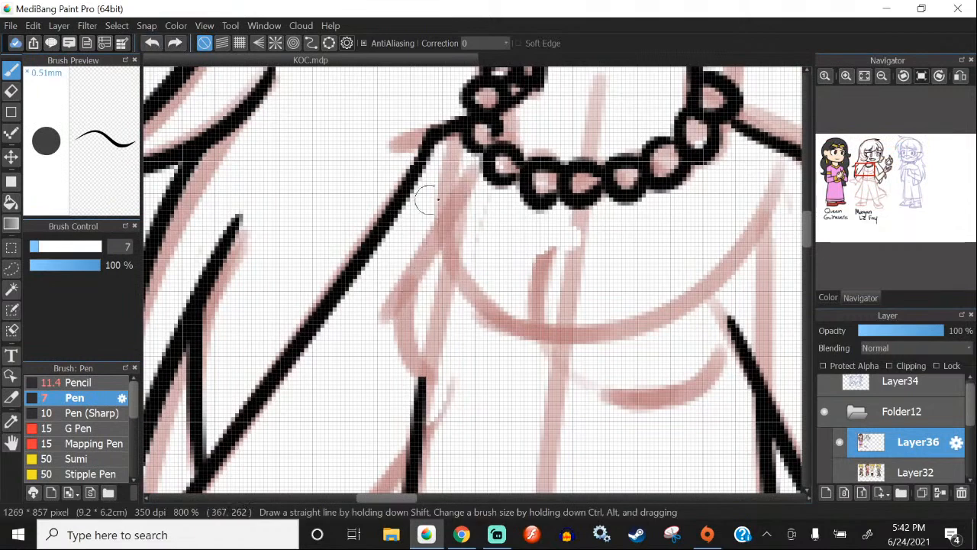
pyautogui.moveTo(470, 164)
pyautogui.mouseDown()
pyautogui.moveTo(367, 347)
pyautogui.moveTo(391, 288)
pyautogui.moveTo(428, 371)
pyautogui.mouseUp()
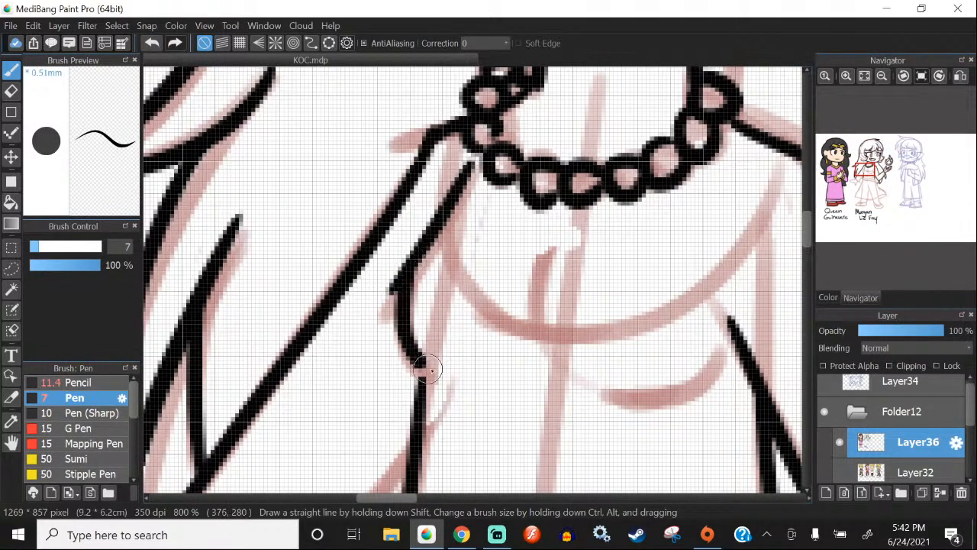
pyautogui.hotkey('ctrl', 'z')
pyautogui.hotkey('ctrl', 'z')
pyautogui.hotkey('ctrl', 'y')
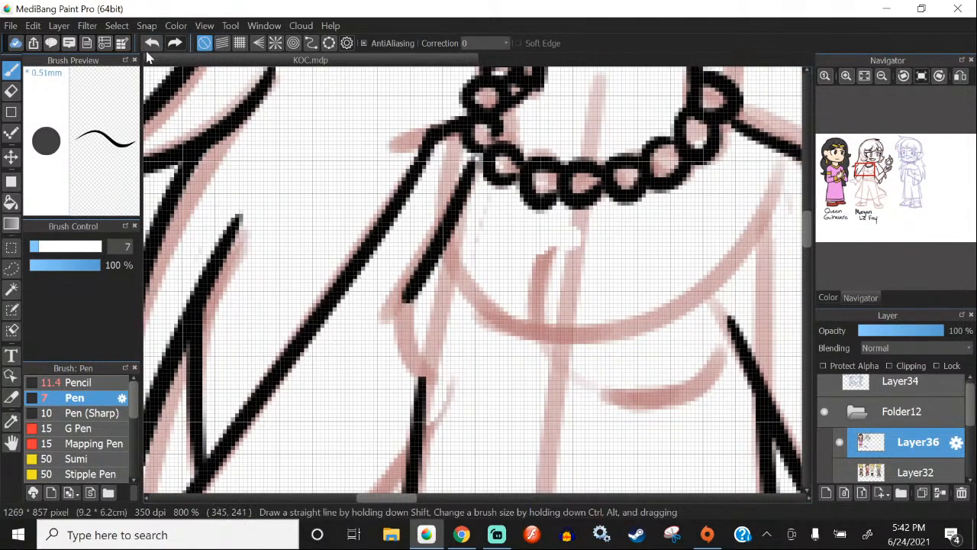
pyautogui.hotkey('ctrl', 'z')
pyautogui.moveTo(470, 165); pyautogui.dragTo(399, 289)
pyautogui.moveTo(398, 290)
pyautogui.mouseDown()
pyautogui.moveTo(402, 334)
pyautogui.moveTo(429, 386)
pyautogui.mouseUp()
# Step: Ink the short curve under the bust near the raised arm, redrawing it as a shorter stroke
pyautogui.moveTo(715, 349); pyautogui.dragTo(579, 399)
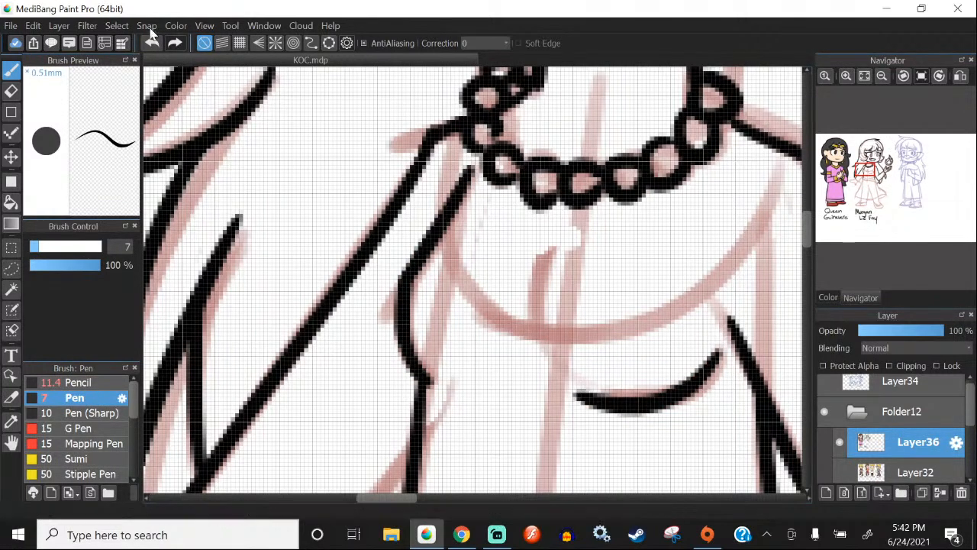
pyautogui.hotkey('ctrl', 'z')
pyautogui.moveTo(713, 342); pyautogui.dragTo(617, 393)
pyautogui.scroll(-2, 343, 236)
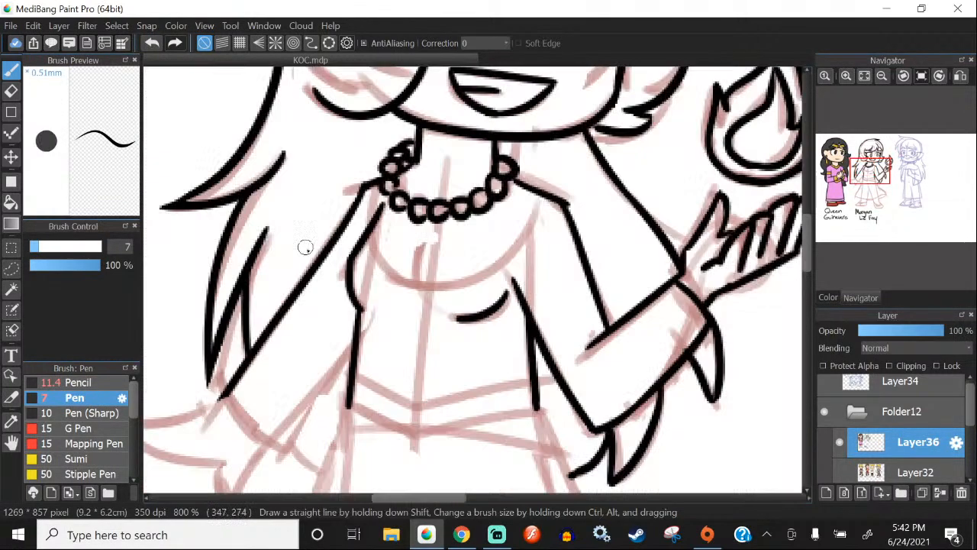
# Step: Ink the dress's curved neckline below the necklace and the short vertical line at its center
pyautogui.scroll(1, 436, 185)
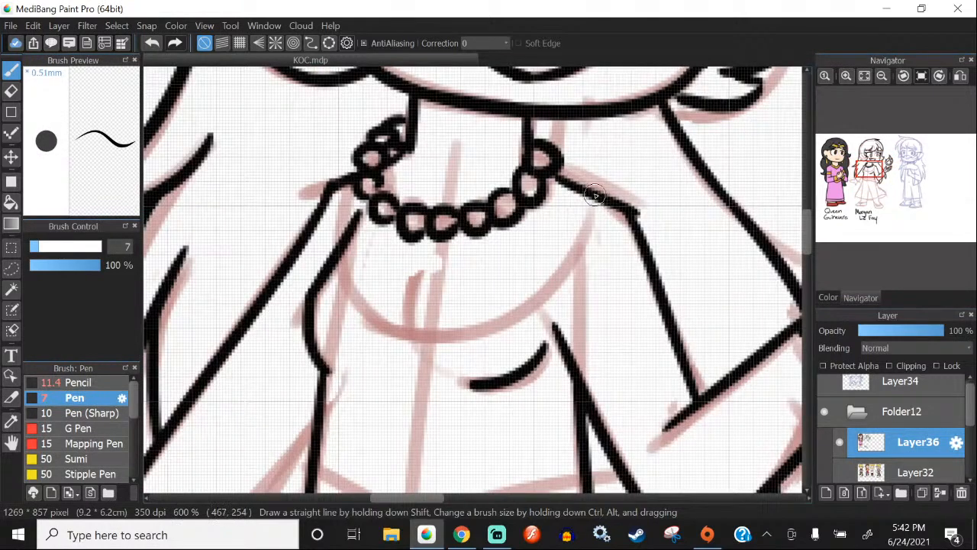
pyautogui.moveTo(593, 205); pyautogui.dragTo(374, 305)
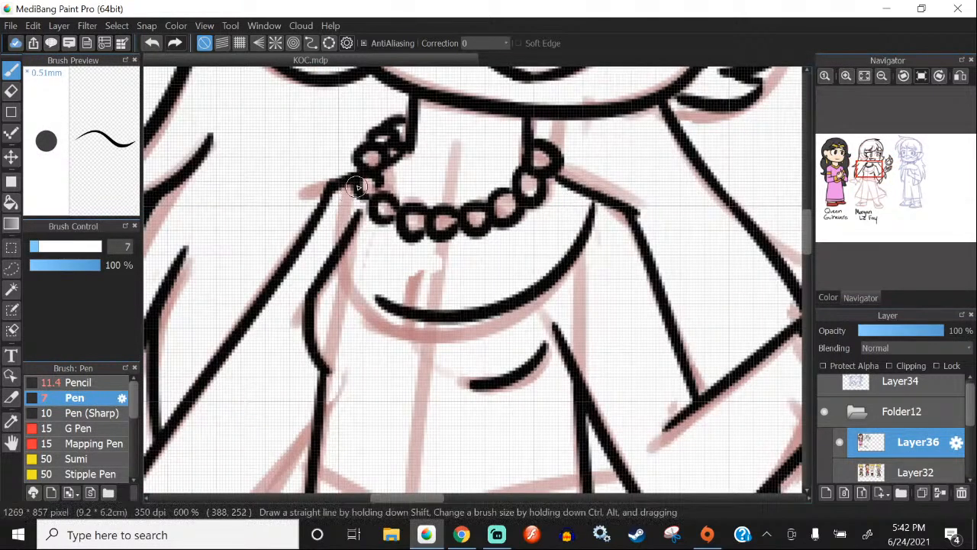
pyautogui.moveTo(357, 187); pyautogui.dragTo(403, 312)
pyautogui.moveTo(417, 273); pyautogui.dragTo(410, 312)
pyautogui.scroll(-4, 398, 203)
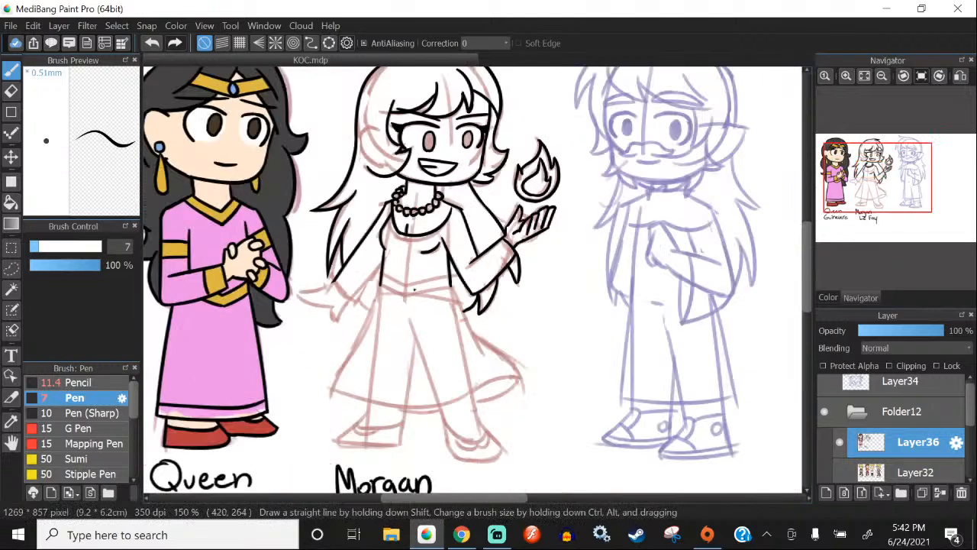
# Step: Ink the V-shaped lower edge of the bodice's waistband in two strokes, redrawing the one on the lowered-arm side
pyautogui.scroll(1, 405, 352)
pyautogui.scroll(5, 407, 356)
pyautogui.moveTo(336, 223); pyautogui.dragTo(484, 313)
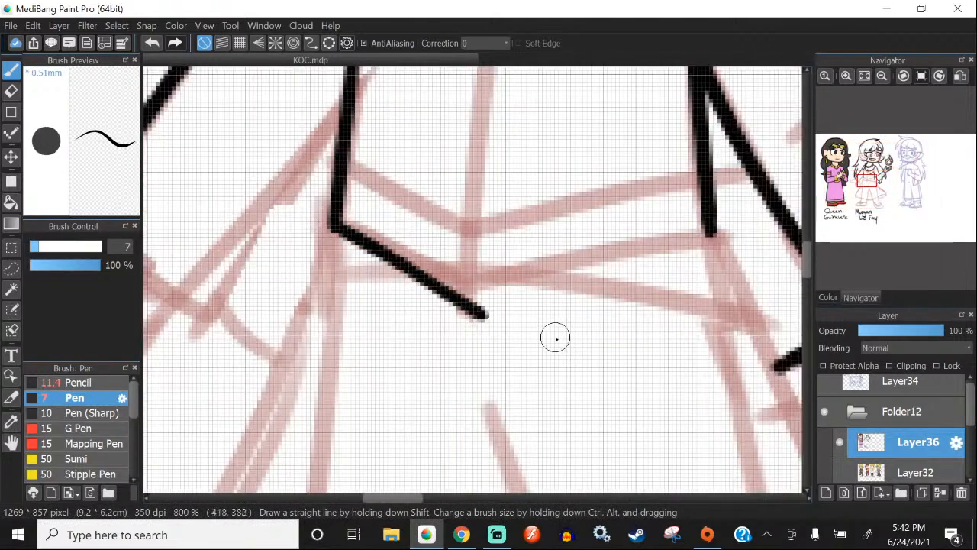
pyautogui.click(152, 43)
pyautogui.moveTo(336, 223); pyautogui.dragTo(480, 299)
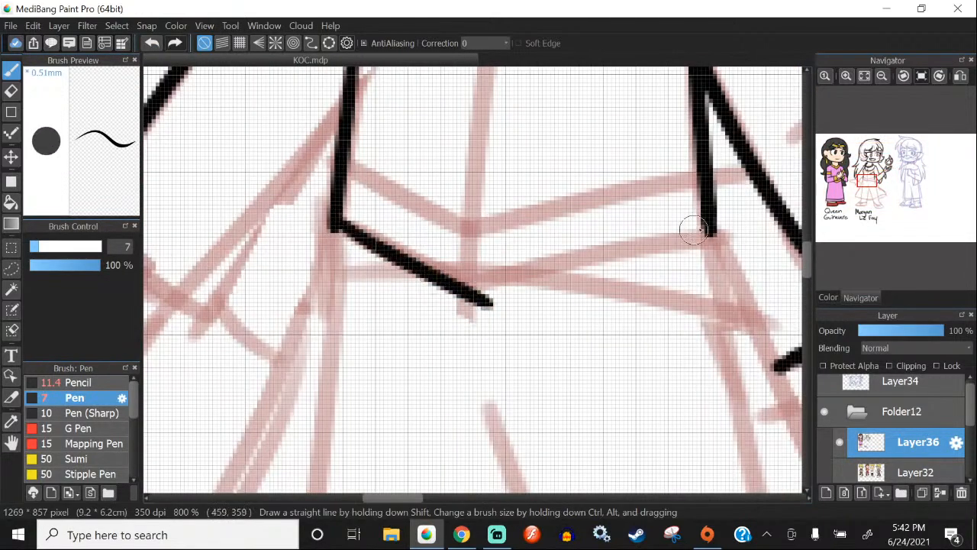
pyautogui.moveTo(709, 229); pyautogui.dragTo(429, 310)
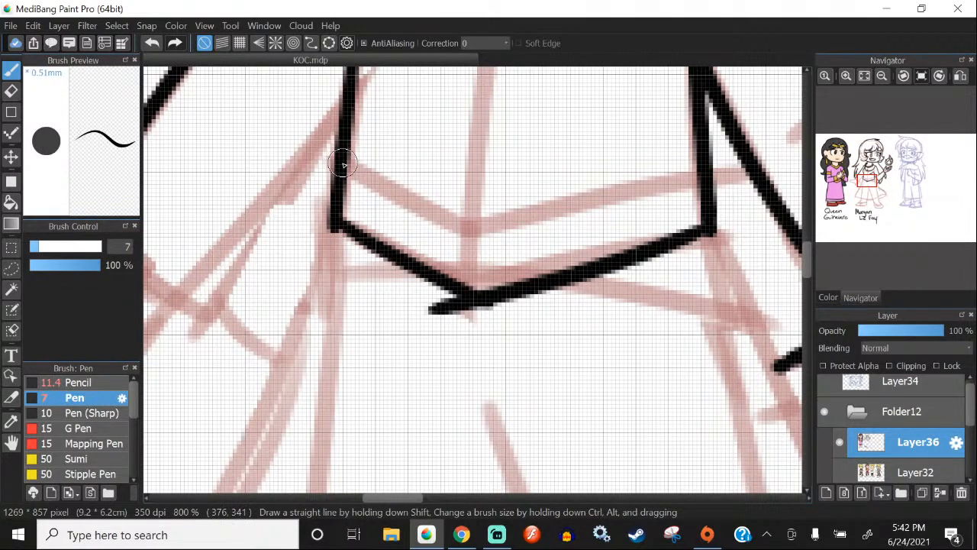
# Step: Ink the waistband's upper V-shaped line across the torso, redrawing the stroke on the raised-arm side until it meets the center point
pyautogui.scroll(-3, 343, 164)
pyautogui.scroll(3, 396, 223)
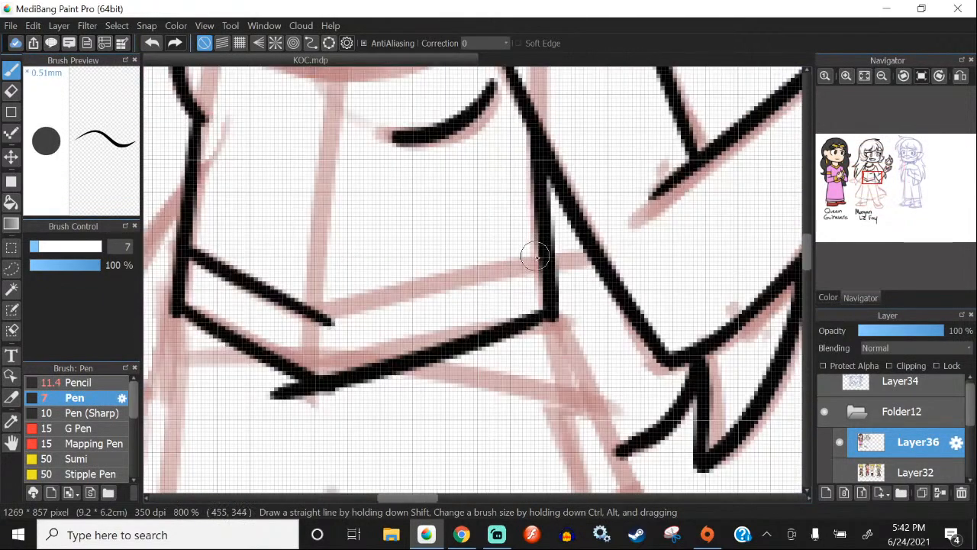
pyautogui.moveTo(529, 257); pyautogui.dragTo(278, 324)
pyautogui.hotkey('ctrl', 'z')
pyautogui.moveTo(538, 252)
pyautogui.mouseDown()
pyautogui.moveTo(464, 275)
pyautogui.moveTo(319, 298)
pyautogui.moveTo(535, 261)
pyautogui.mouseUp()
pyautogui.click(155, 45)
# Step: Erase the stray line ends overshooting the center points of the waistband's two V-shaped lines
pyautogui.click(11, 90)
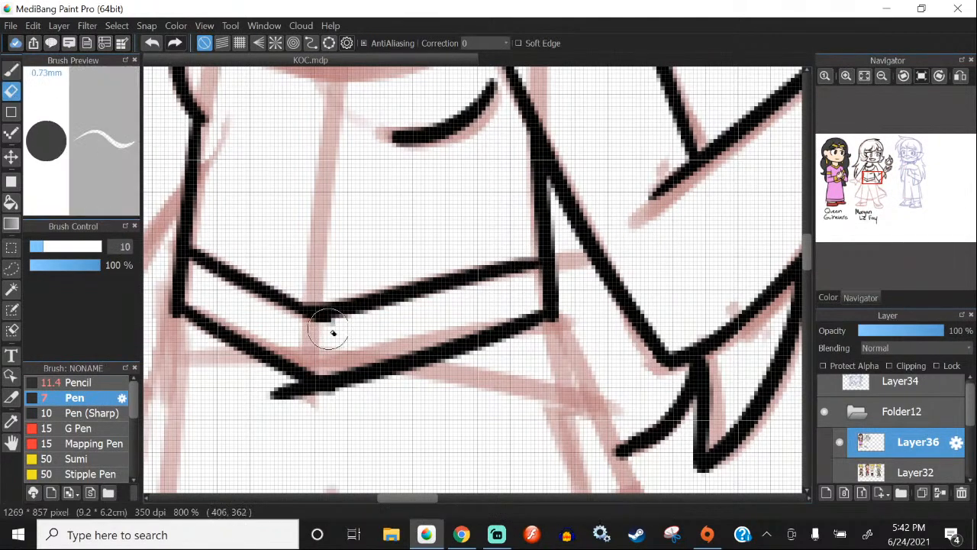
pyautogui.scroll(-1, 345, 292)
pyautogui.scroll(2, 345, 292)
pyautogui.moveTo(283, 356); pyautogui.dragTo(397, 410)
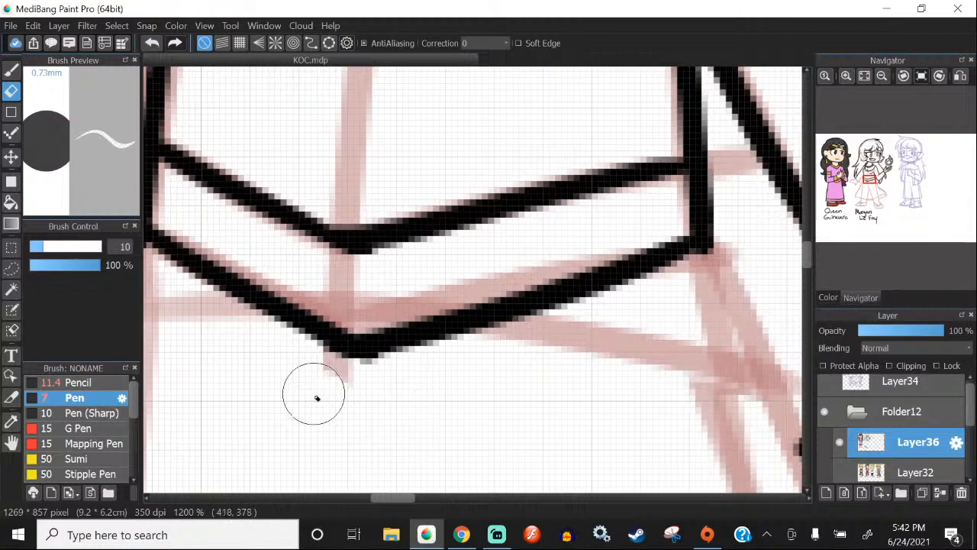
pyautogui.scroll(-2, 317, 397)
pyautogui.press('b')
pyautogui.scroll(-3, 279, 178)
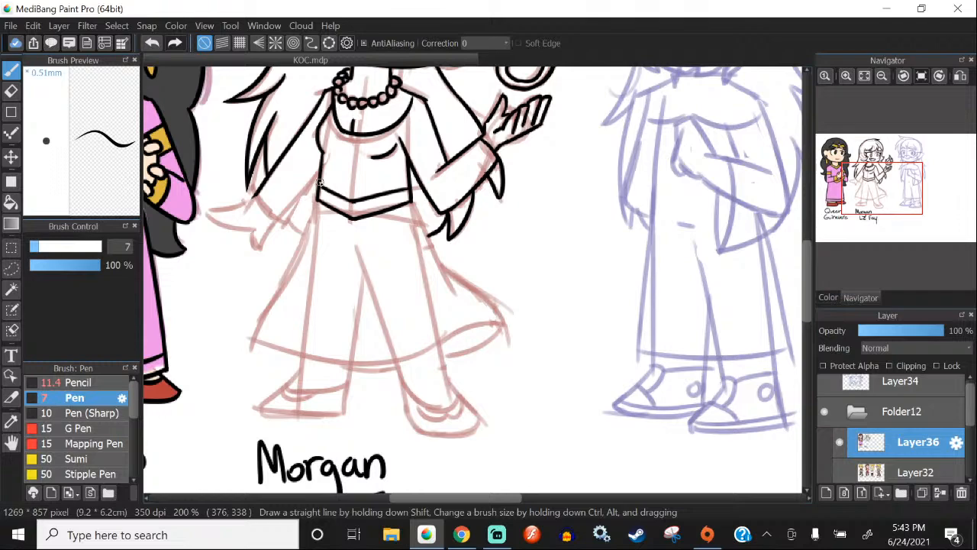
# Step: Try to ink the skirt's side line from the waistband corner down past the raised arm's sleeve and hair
pyautogui.scroll(2, 320, 181)
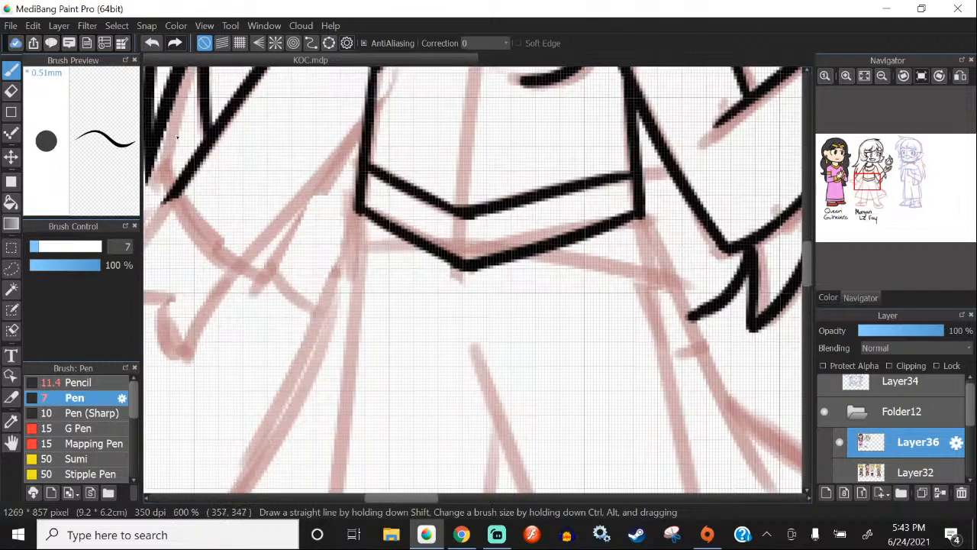
pyautogui.press('e')
pyautogui.scroll(1, 347, 219)
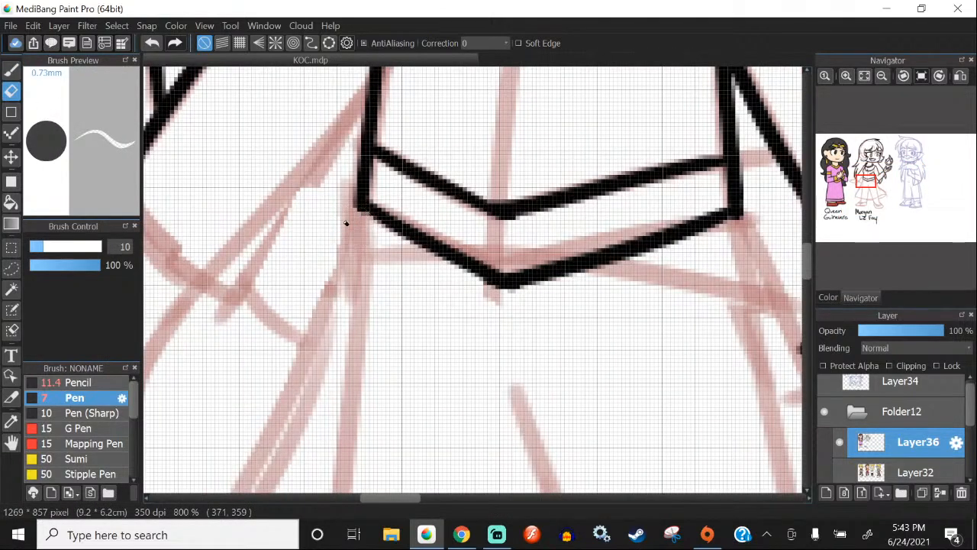
pyautogui.click(13, 72)
pyautogui.scroll(-2, 230, 137)
pyautogui.moveTo(355, 156); pyautogui.dragTo(446, 362)
pyautogui.click(152, 44)
pyautogui.scroll(2, 359, 171)
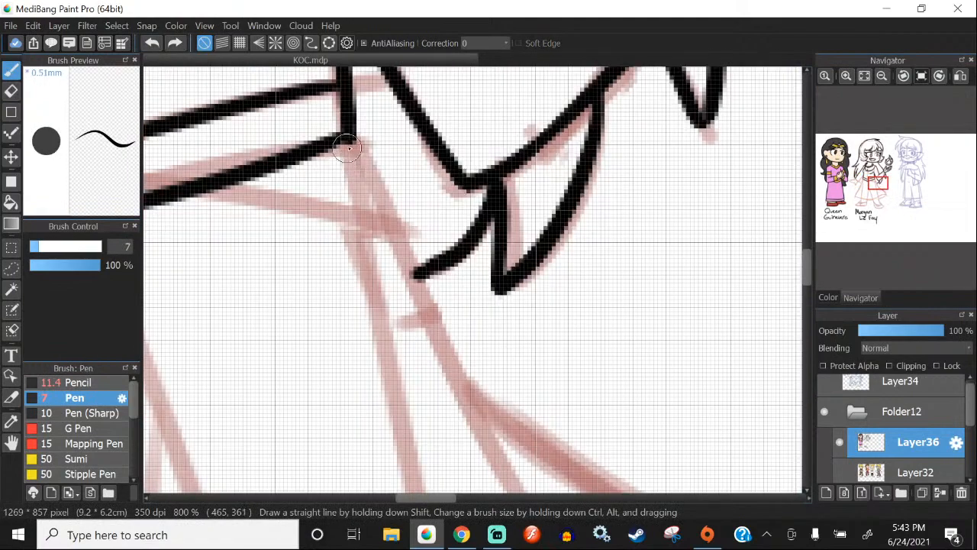
pyautogui.scroll(-1, 349, 140)
pyautogui.moveTo(349, 139); pyautogui.dragTo(489, 403)
pyautogui.click(152, 44)
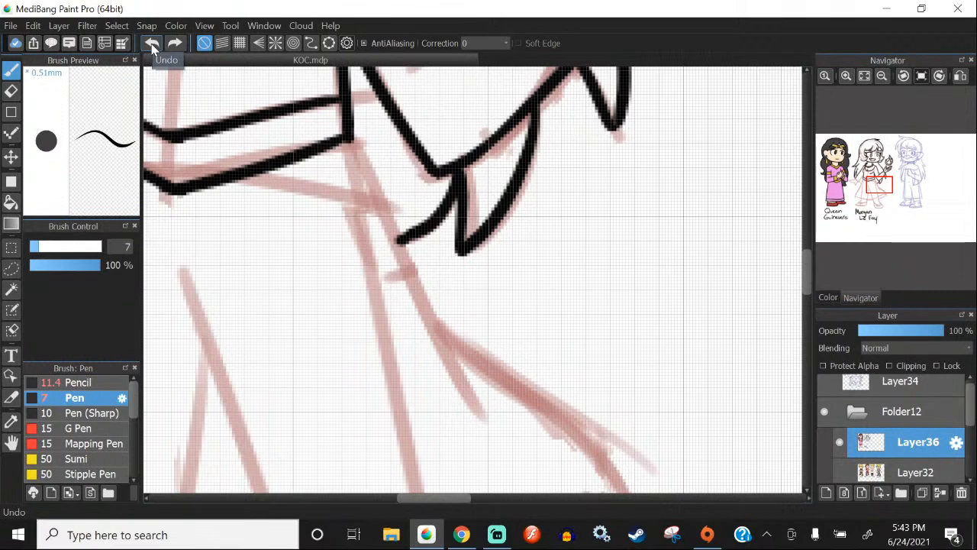
pyautogui.moveTo(348, 141); pyautogui.dragTo(462, 437)
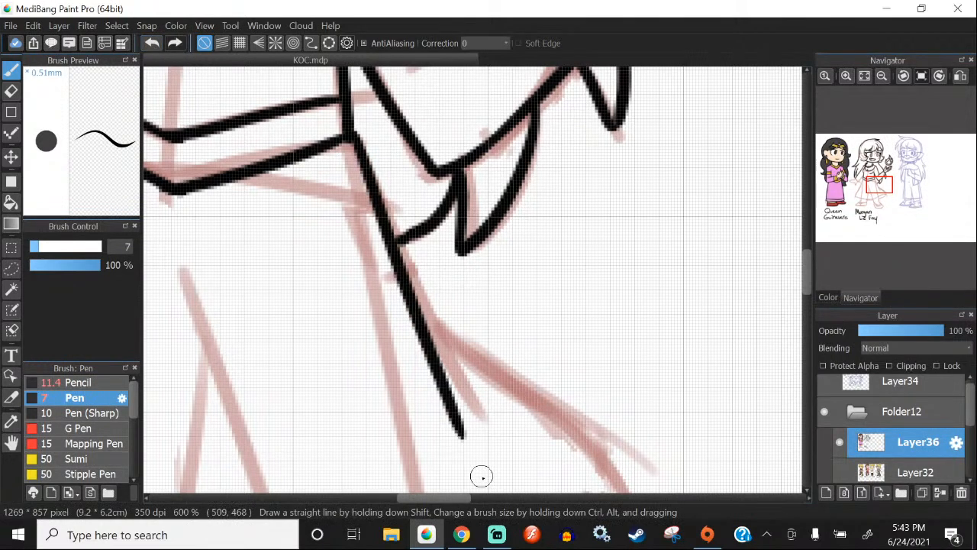
pyautogui.hotkey('ctrl', 'z')
pyautogui.moveTo(354, 142); pyautogui.dragTo(462, 402)
pyautogui.click(151, 44)
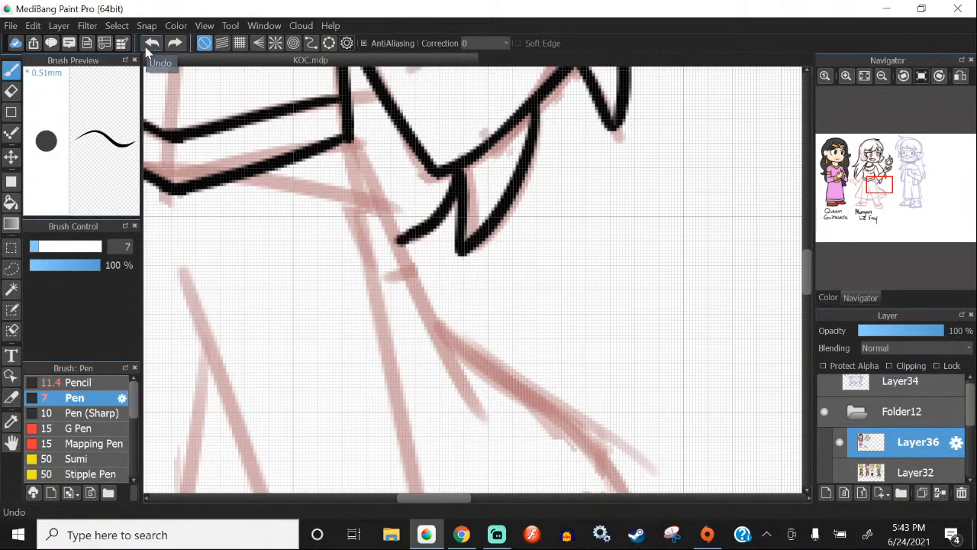
# Step: Hide Layer36 and show Layer17 to examine the finished King Arthur, Bedivere, Kay and Lancelot drawings
pyautogui.scroll(-5, 430, 262)
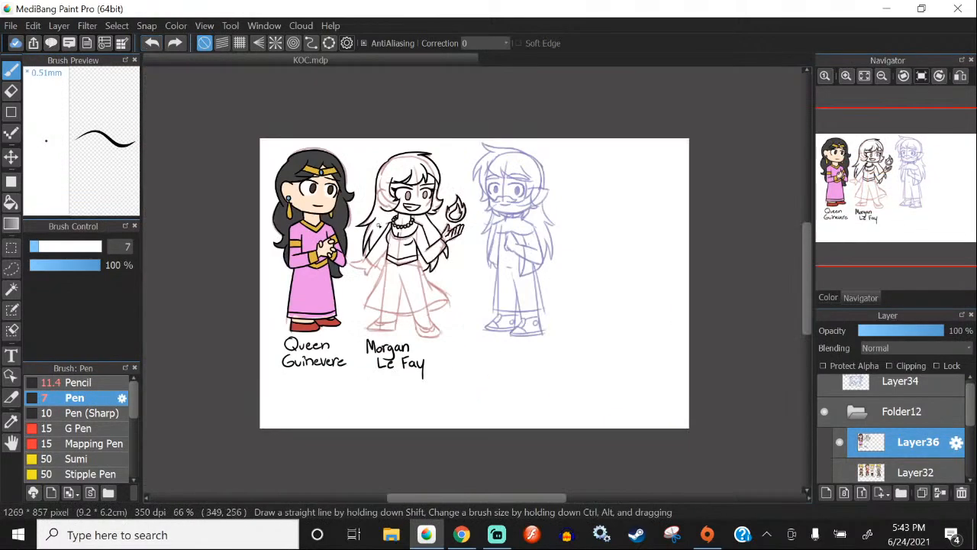
pyautogui.scroll(-2, 840, 428)
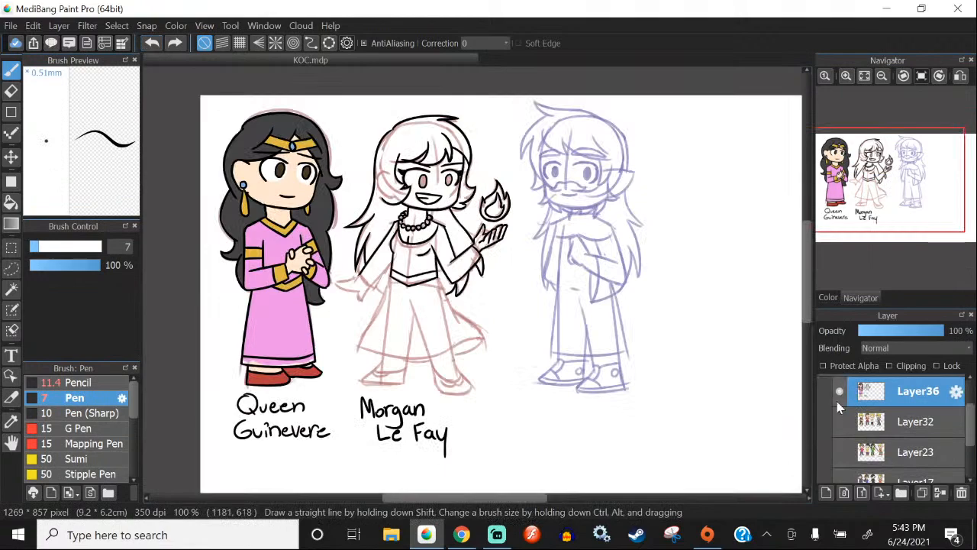
pyautogui.click(838, 392)
pyautogui.scroll(-1, 839, 455)
pyautogui.scroll(1, 843, 425)
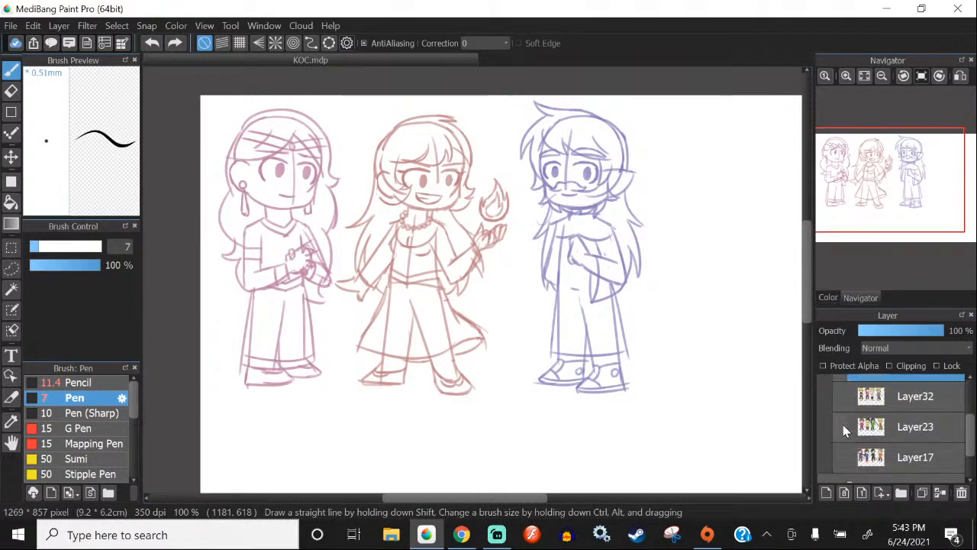
pyautogui.scroll(1, 843, 425)
pyautogui.scroll(-1, 844, 425)
pyautogui.click(839, 457)
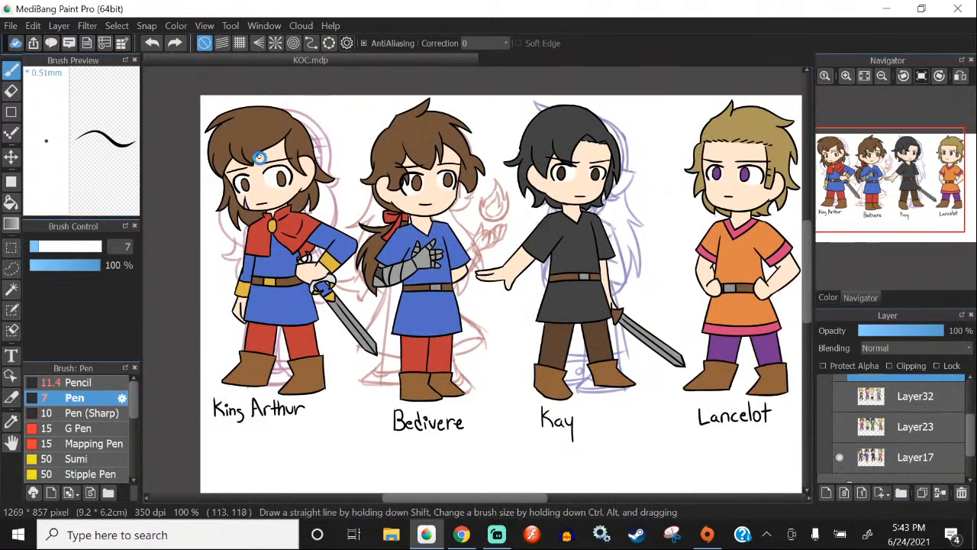
pyautogui.scroll(3, 260, 161)
pyautogui.scroll(-2, 309, 174)
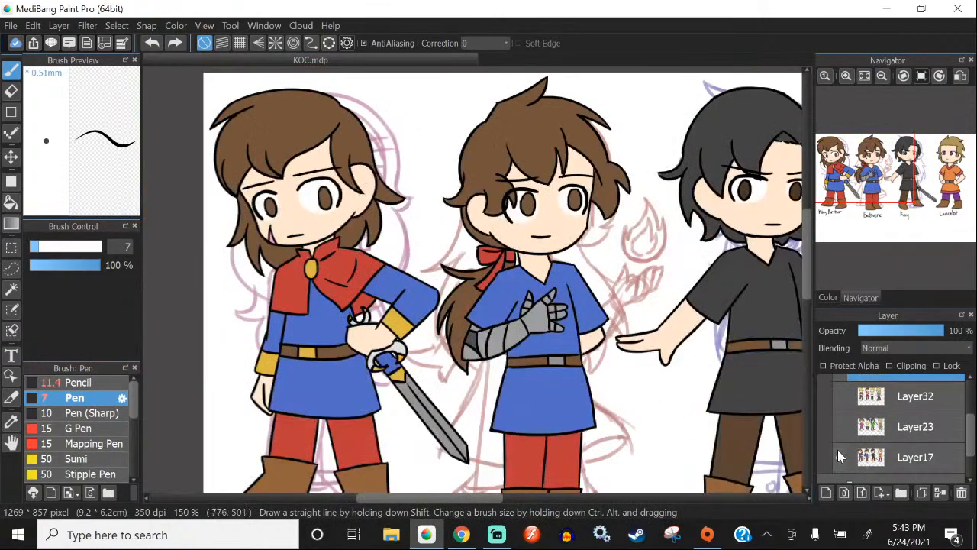
# Step: Swap Layer17 for Layer32 to examine its finished characters up close, and restore the Layer36 view
pyautogui.click(839, 457)
pyautogui.click(839, 396)
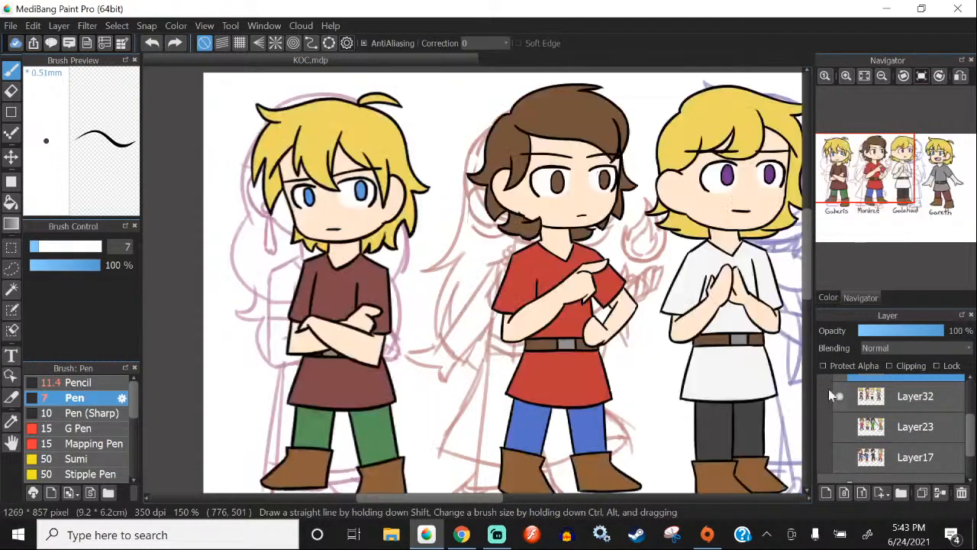
pyautogui.scroll(8, 611, 164)
pyautogui.scroll(-9, 512, 175)
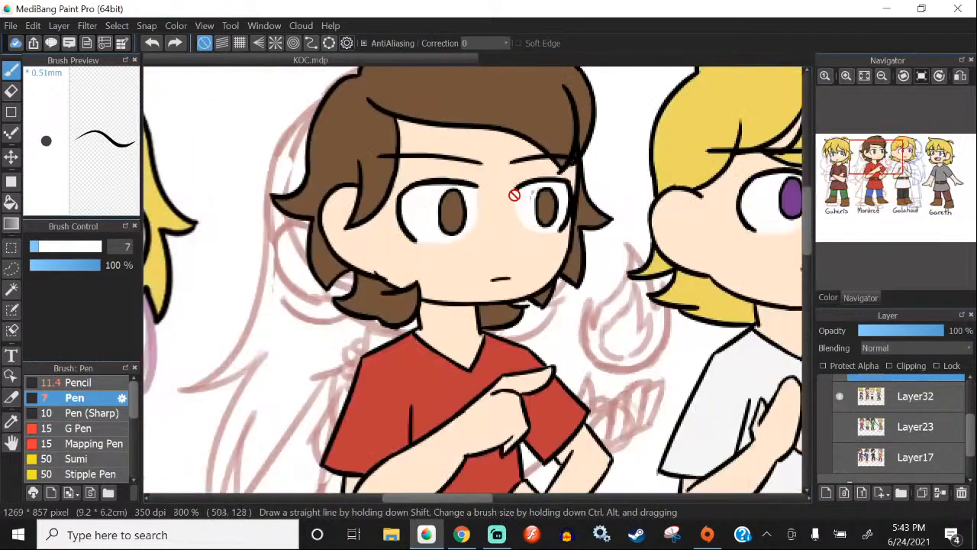
pyautogui.scroll(1, 840, 405)
pyautogui.click(839, 409)
pyautogui.click(839, 379)
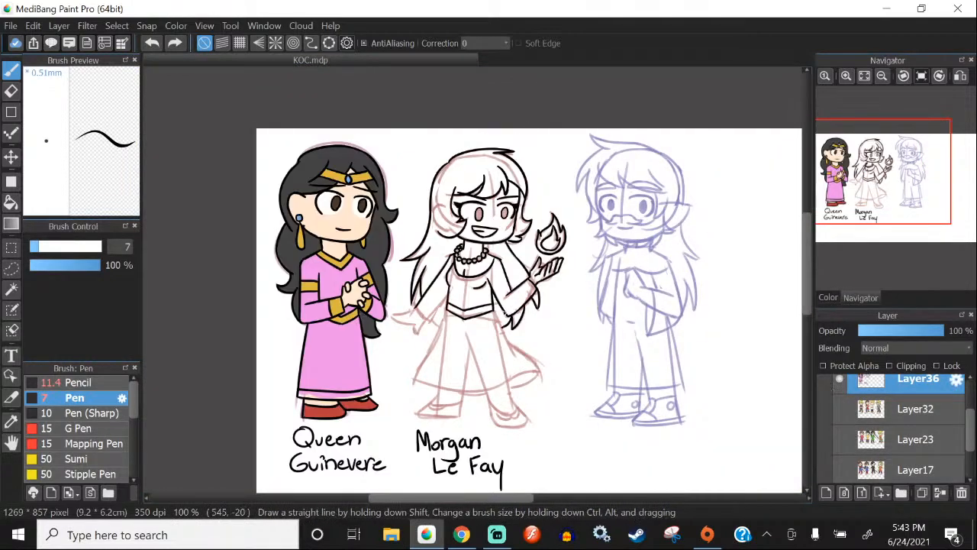
# Step: Ink the skirt's side line from the waistband corner on the raised-arm side, redrawing it as a longer stroke
pyautogui.scroll(3, 459, 321)
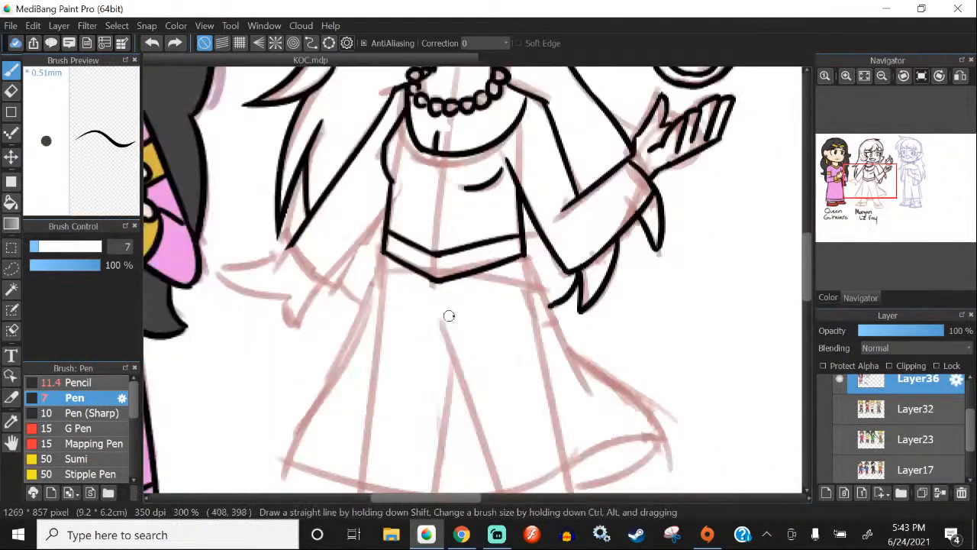
pyautogui.scroll(1, 449, 316)
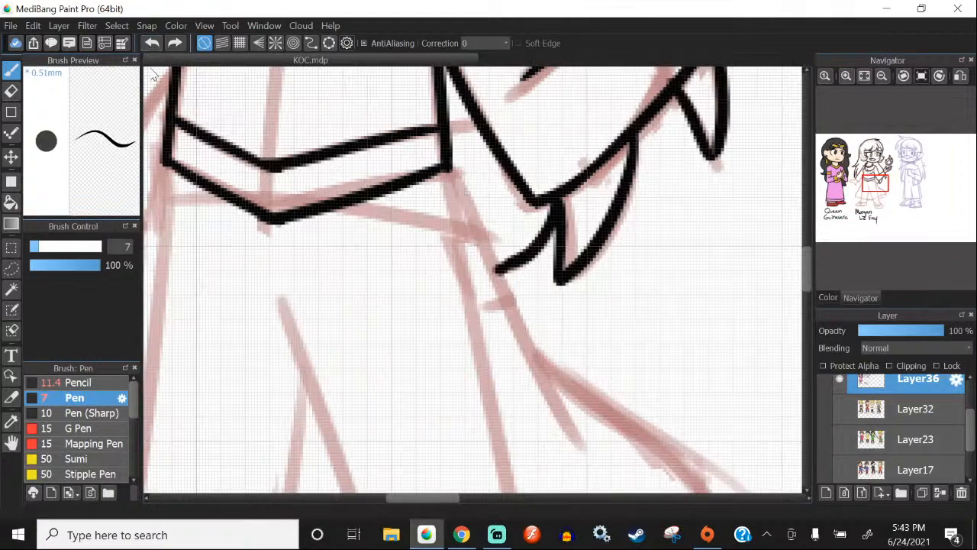
pyautogui.scroll(1, 374, 178)
pyautogui.moveTo(340, 135); pyautogui.dragTo(473, 409)
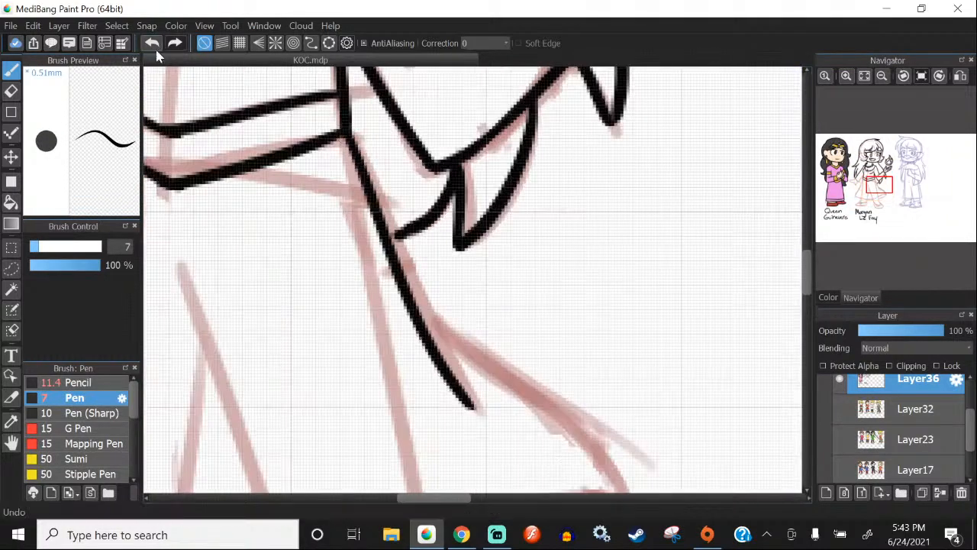
pyautogui.hotkey('ctrl', 'z')
pyautogui.moveTo(341, 134); pyautogui.dragTo(498, 427)
pyautogui.scroll(-3, 338, 164)
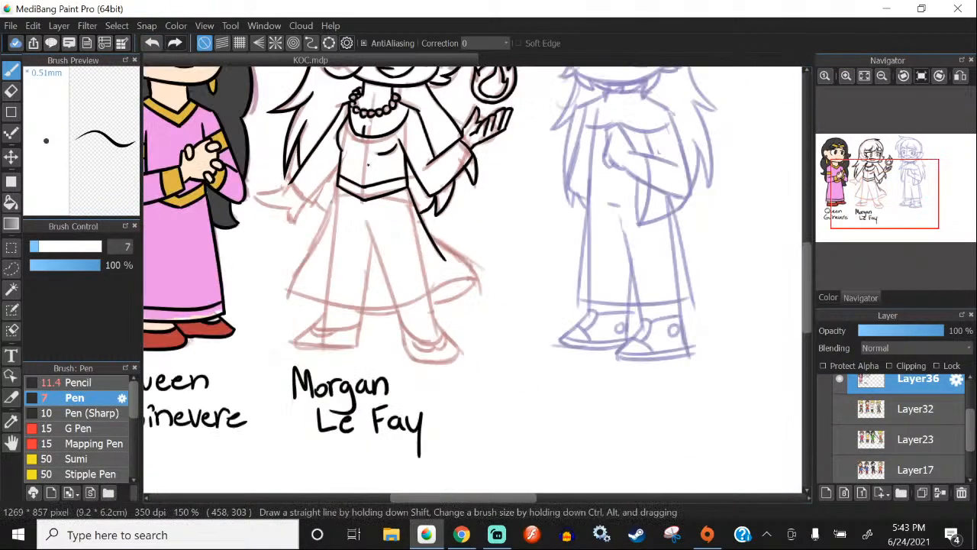
# Step: Ink the skirt's outer edge on the lowered-arm side from the waistband corner to the hem, redrawing it until it follows the sketch
pyautogui.scroll(1, 307, 210)
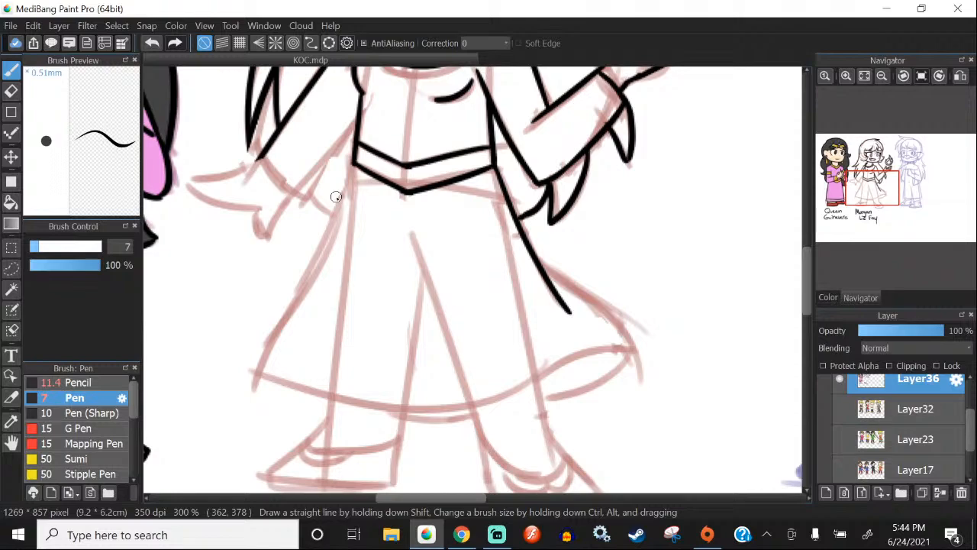
pyautogui.scroll(2, 345, 177)
pyautogui.moveTo(364, 145); pyautogui.dragTo(286, 333)
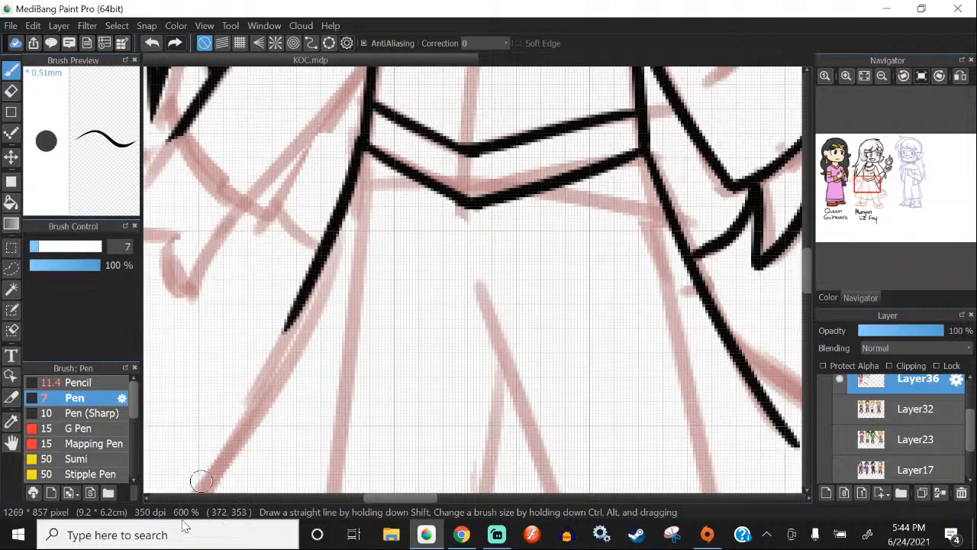
pyautogui.scroll(-3, 489, 162)
pyautogui.scroll(1, 475, 157)
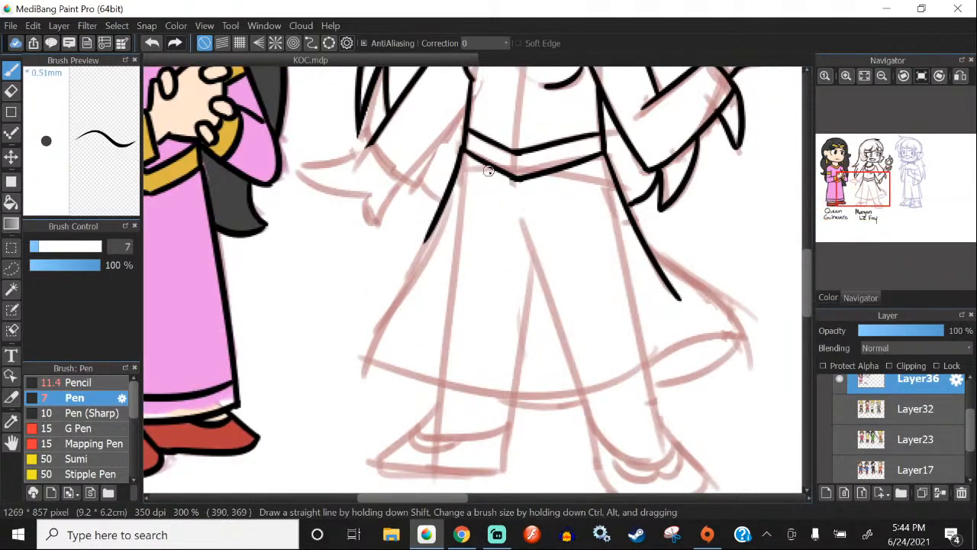
pyautogui.click(153, 44)
pyautogui.scroll(1, 449, 168)
pyautogui.moveTo(472, 145); pyautogui.dragTo(362, 343)
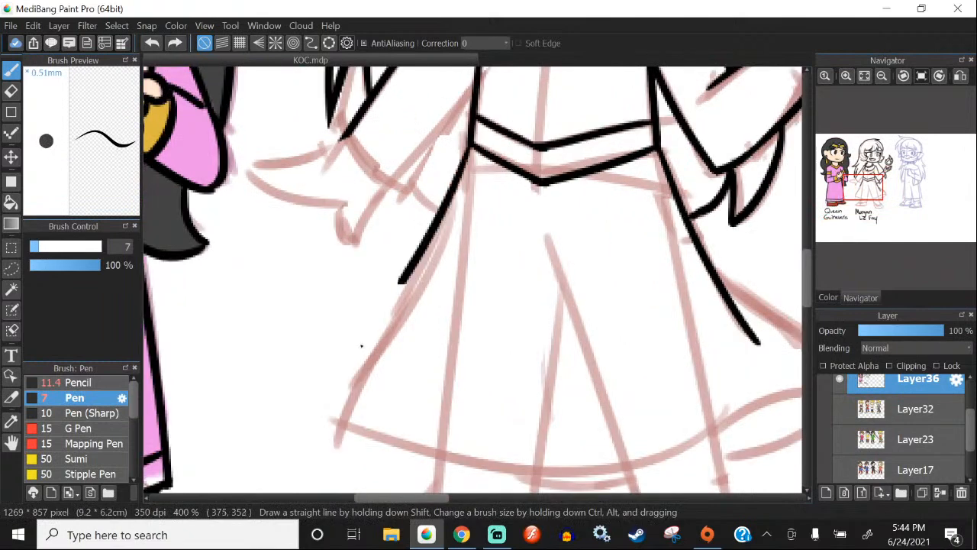
pyautogui.hotkey('ctrl', 'z')
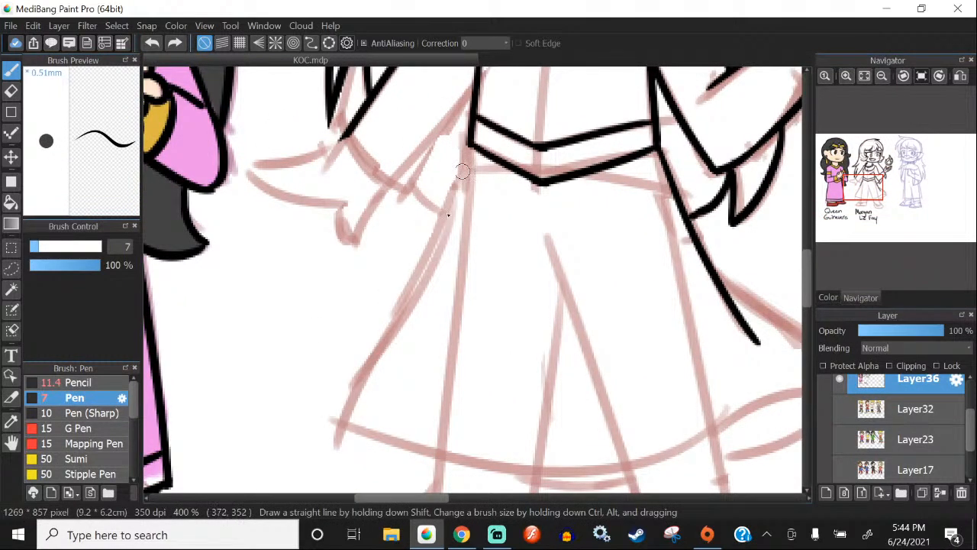
pyautogui.hotkey('ctrl', 'y')
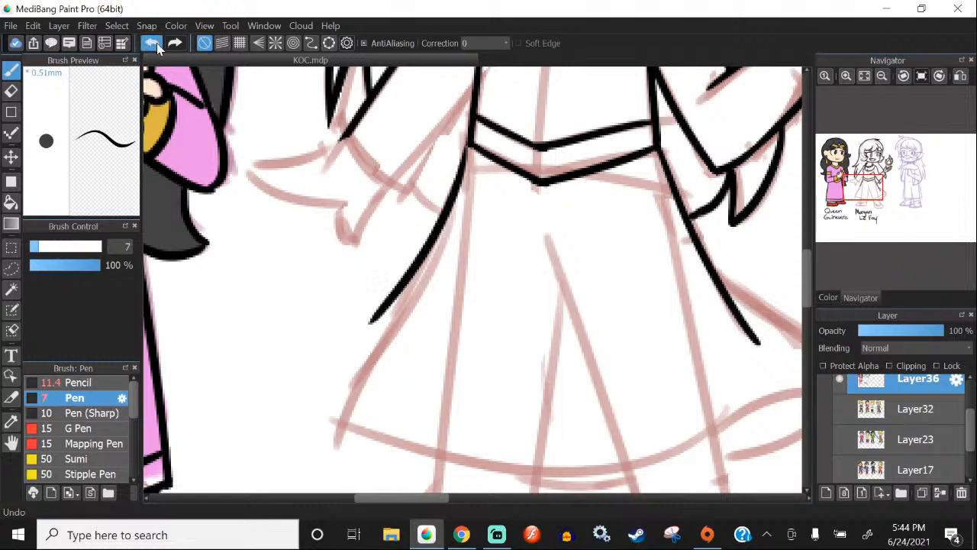
pyautogui.click(156, 43)
pyautogui.scroll(-2, 395, 261)
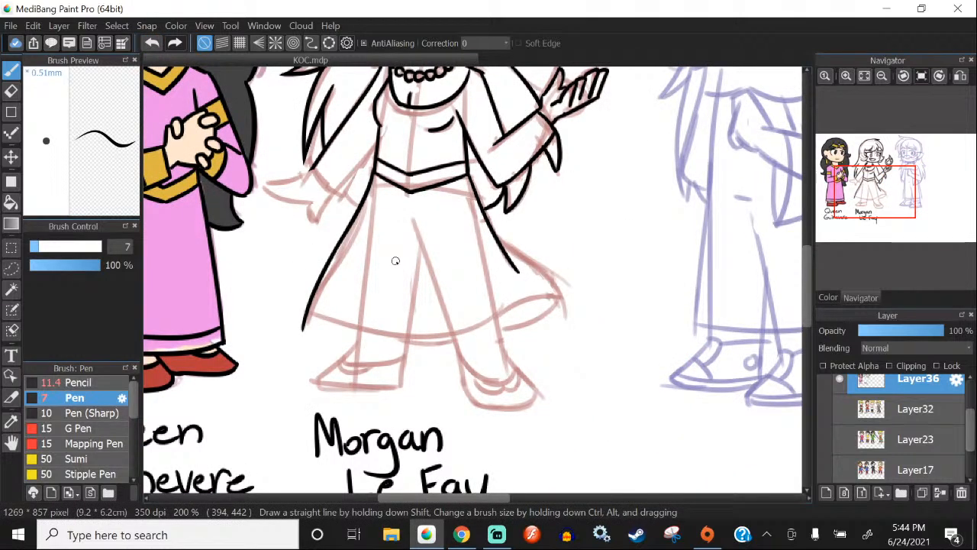
# Step: Ink the flared outer edge of the skirt on the raised-arm side, branching from the side line to the hem corner, redrawing it once
pyautogui.scroll(4, 518, 252)
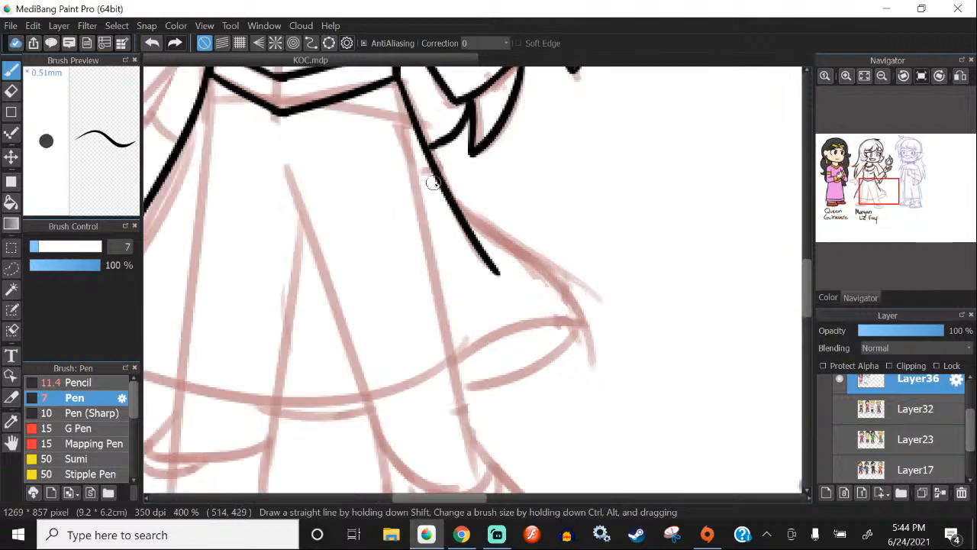
pyautogui.moveTo(481, 233); pyautogui.dragTo(648, 372)
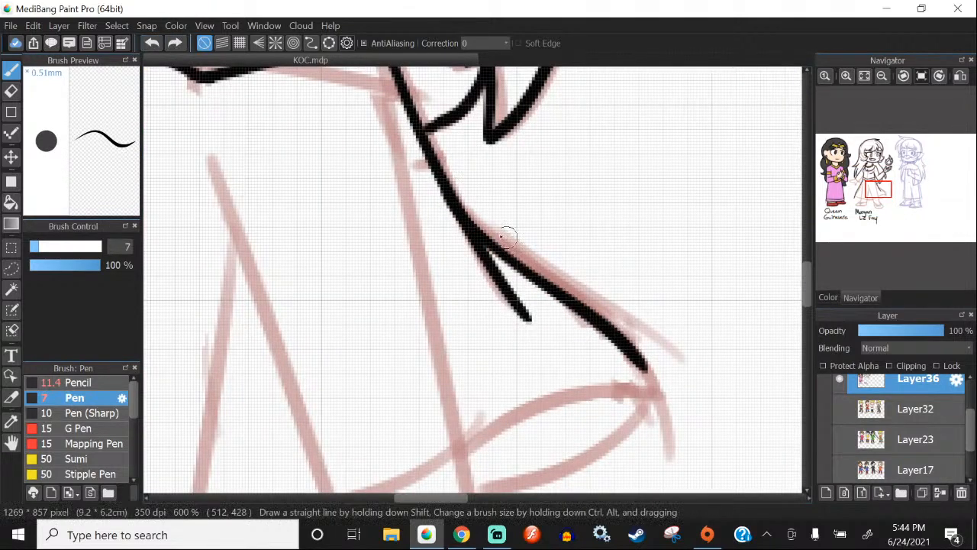
pyautogui.click(157, 48)
pyautogui.scroll(1, 779, 359)
pyautogui.scroll(-1, 349, 159)
pyautogui.moveTo(362, 172); pyautogui.dragTo(524, 336)
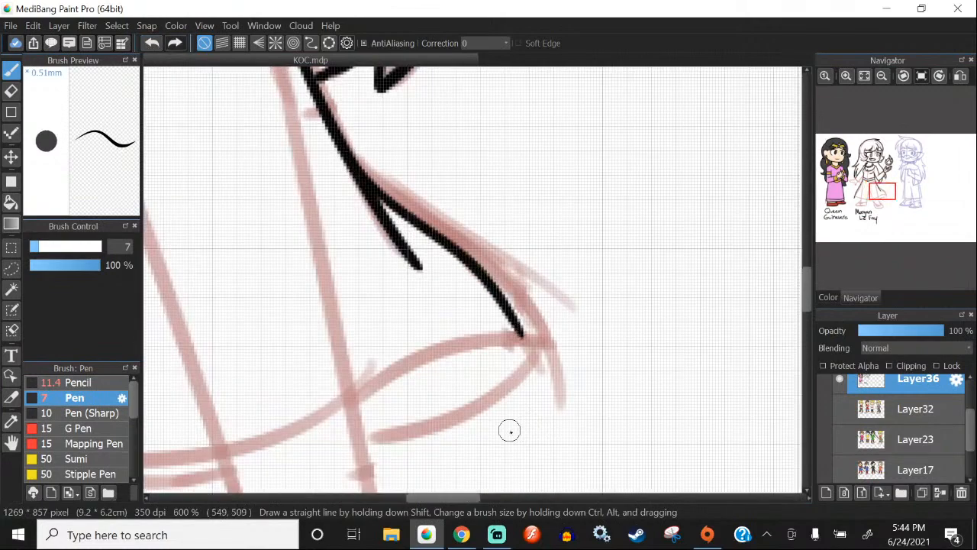
# Step: Redraw the flared outer edge of the skirt on the raised-arm side, from the side line to the hem corner, closer to the sketch
pyautogui.click(152, 45)
pyautogui.moveTo(356, 166); pyautogui.dragTo(535, 324)
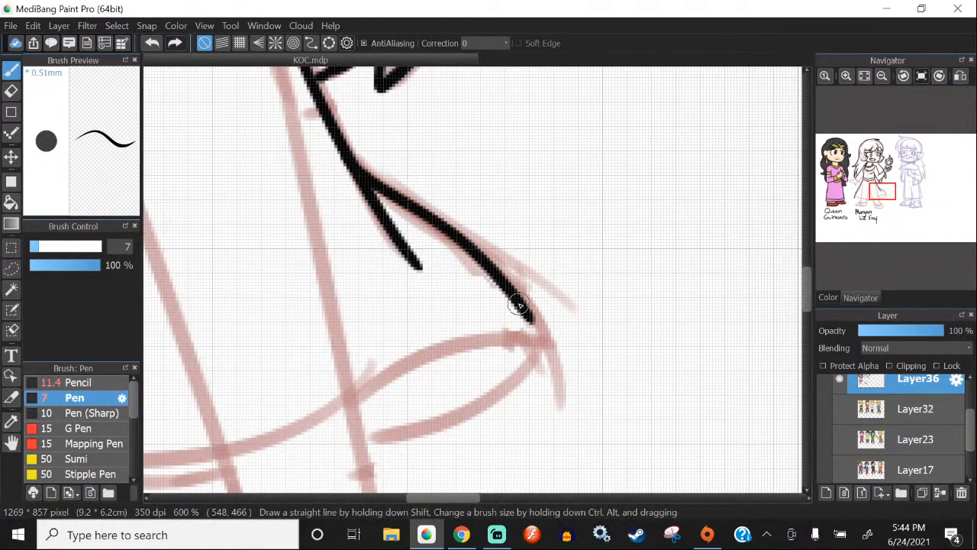
pyautogui.scroll(1, 518, 312)
pyautogui.scroll(-4, 464, 233)
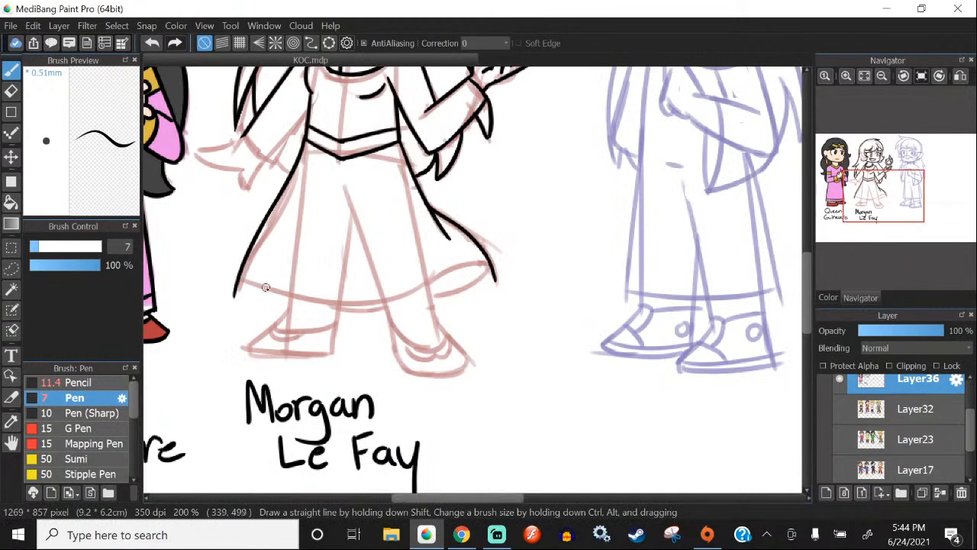
# Step: Try to ink the skirt's hem in a single stroke from the raised-arm corner, undoing each attempt
pyautogui.scroll(1, 267, 280)
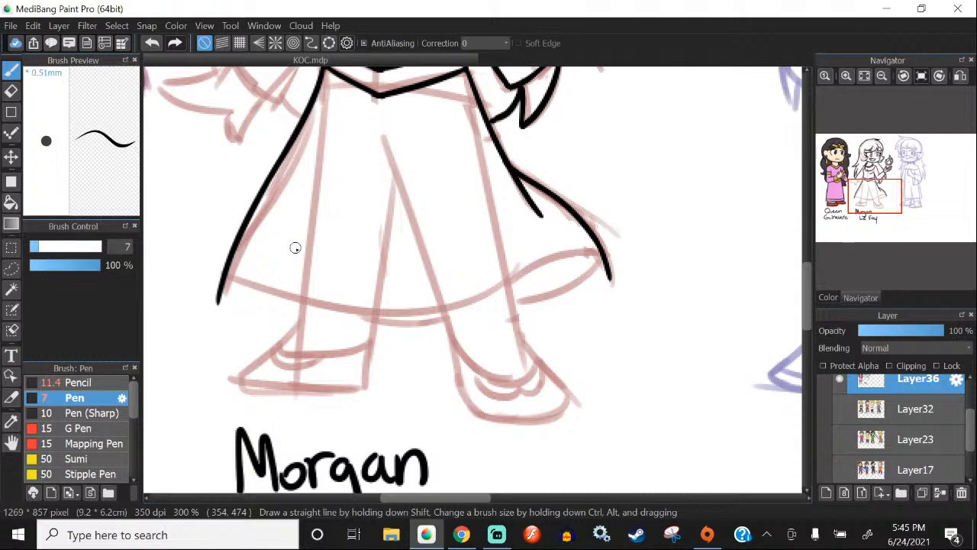
pyautogui.scroll(1, 269, 262)
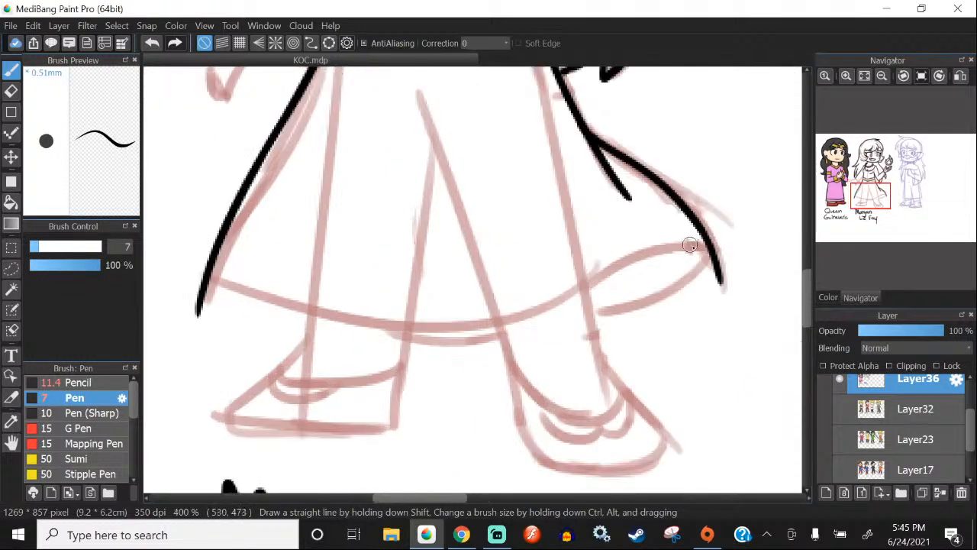
pyautogui.moveTo(710, 243)
pyautogui.mouseDown()
pyautogui.moveTo(440, 341)
pyautogui.moveTo(289, 312)
pyautogui.mouseUp()
pyautogui.click(159, 44)
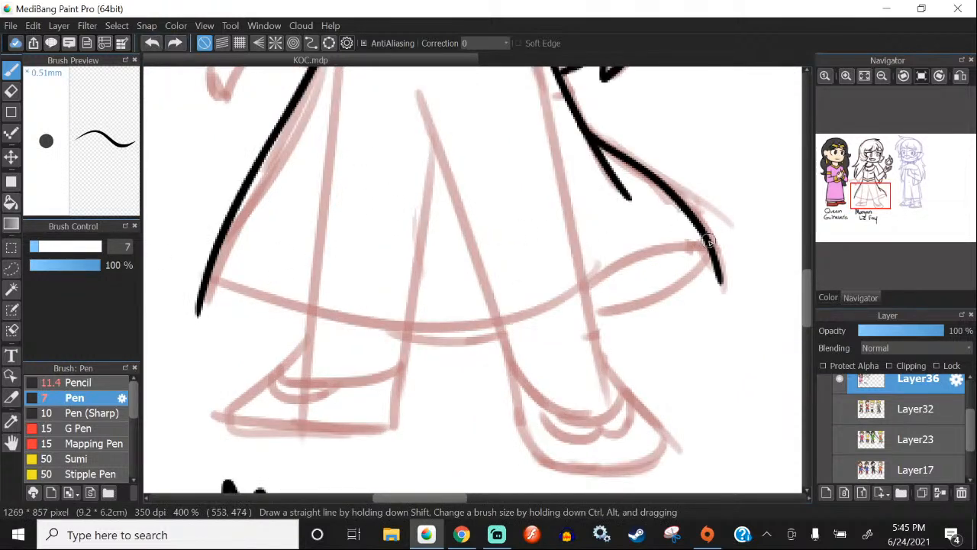
pyautogui.moveTo(714, 243); pyautogui.dragTo(185, 307)
pyautogui.click(150, 43)
# Step: Try inking the hem on a horizontally flipped canvas, undo the stroke and restore the normal orientation
pyautogui.click(960, 76)
pyautogui.scroll(-2, 267, 240)
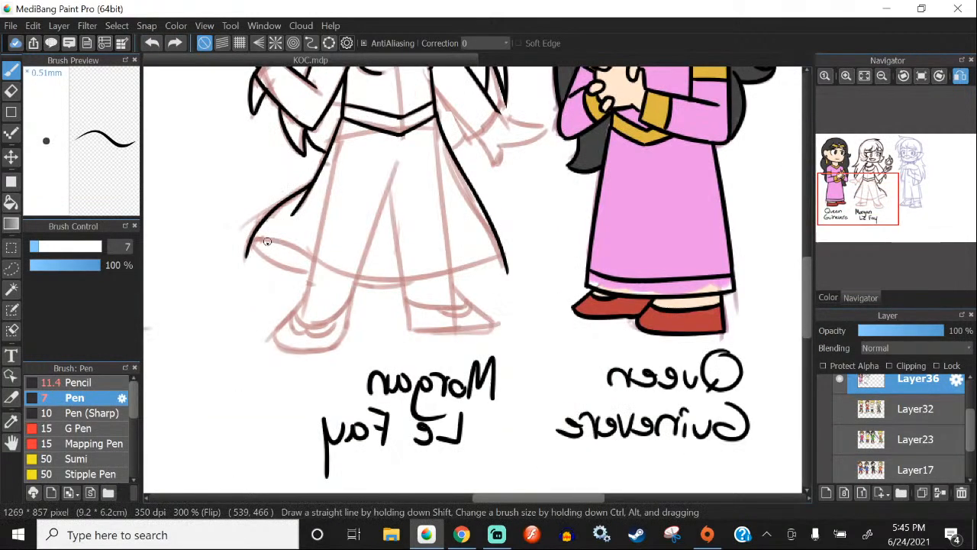
pyautogui.scroll(3, 267, 242)
pyautogui.moveTo(200, 245)
pyautogui.mouseDown()
pyautogui.moveTo(604, 369)
pyautogui.moveTo(731, 356)
pyautogui.mouseUp()
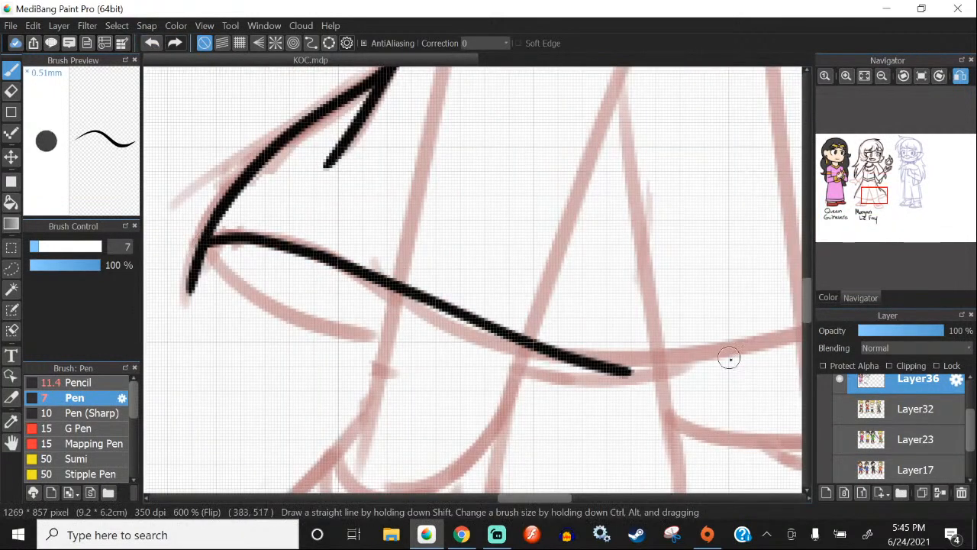
pyautogui.click(153, 44)
pyautogui.click(961, 76)
# Step: Retry the full hem stroke from the raised-arm corner toward the lowered-arm side on the unflipped canvas, undoing every attempt
pyautogui.scroll(-2, 244, 256)
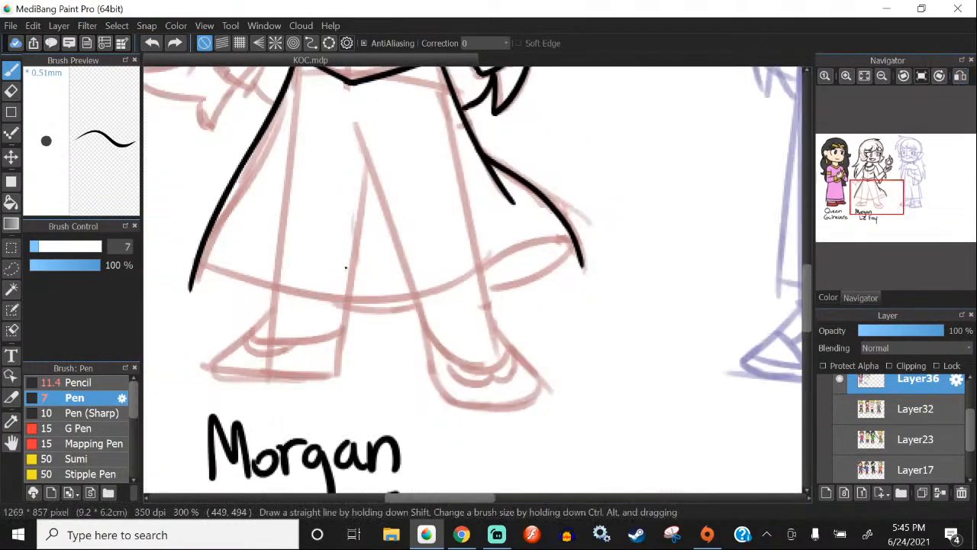
pyautogui.scroll(-1, 243, 255)
pyautogui.scroll(2, 221, 247)
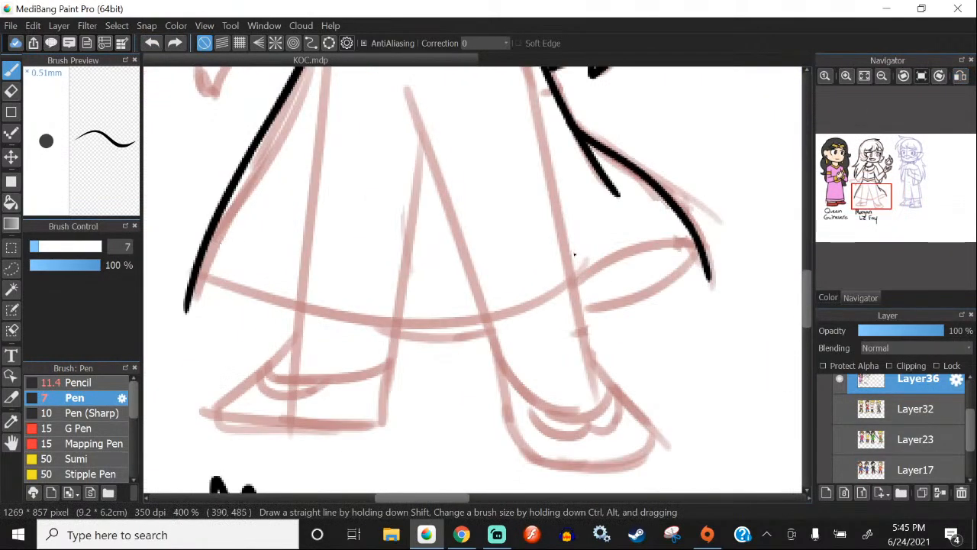
pyautogui.moveTo(696, 241); pyautogui.dragTo(235, 356)
pyautogui.click(152, 43)
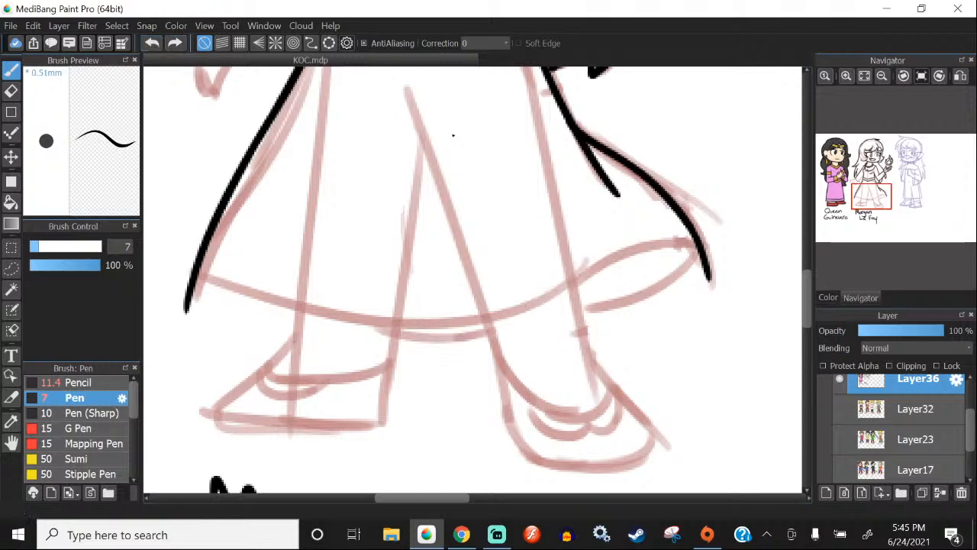
pyautogui.moveTo(696, 242); pyautogui.dragTo(23, 193)
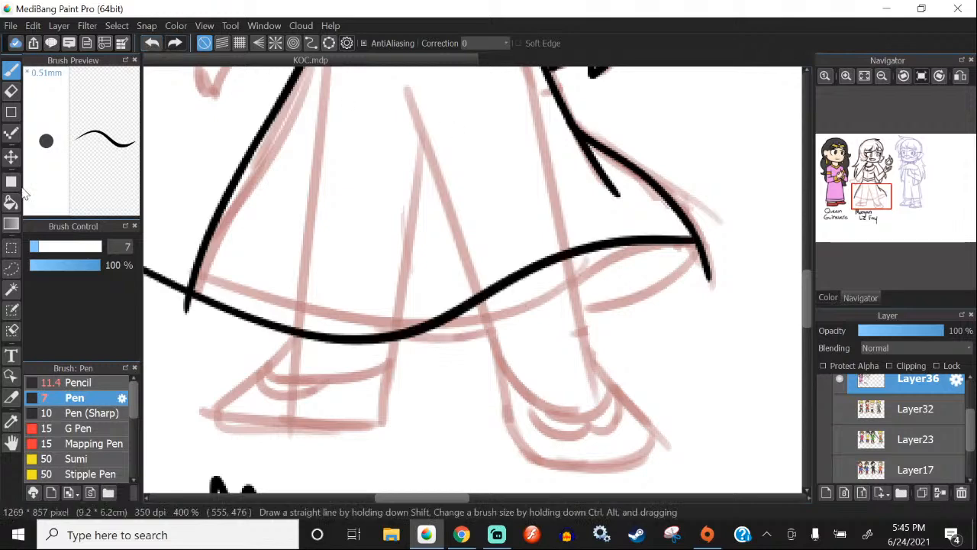
pyautogui.click(153, 43)
pyautogui.moveTo(698, 238); pyautogui.dragTo(343, 271)
pyautogui.click(153, 43)
pyautogui.moveTo(698, 246)
pyautogui.mouseDown()
pyautogui.moveTo(499, 312)
pyautogui.moveTo(283, 324)
pyautogui.mouseUp()
pyautogui.click(153, 43)
# Step: Ink the hem from the skirt's lowered-arm corner to the middle along the sketch, redrawing it once
pyautogui.scroll(-1, 391, 254)
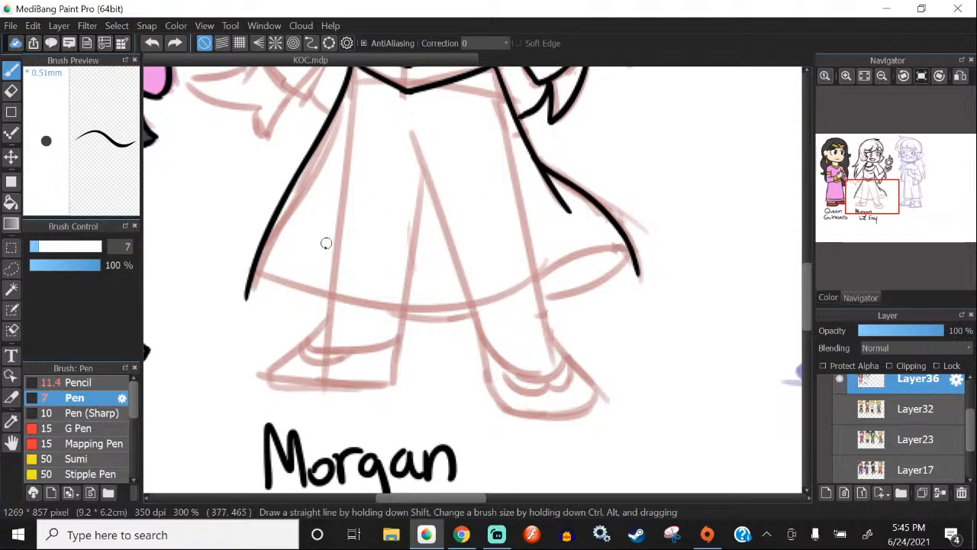
pyautogui.scroll(2, 327, 243)
pyautogui.scroll(-1, 189, 281)
pyautogui.moveTo(191, 285); pyautogui.dragTo(527, 320)
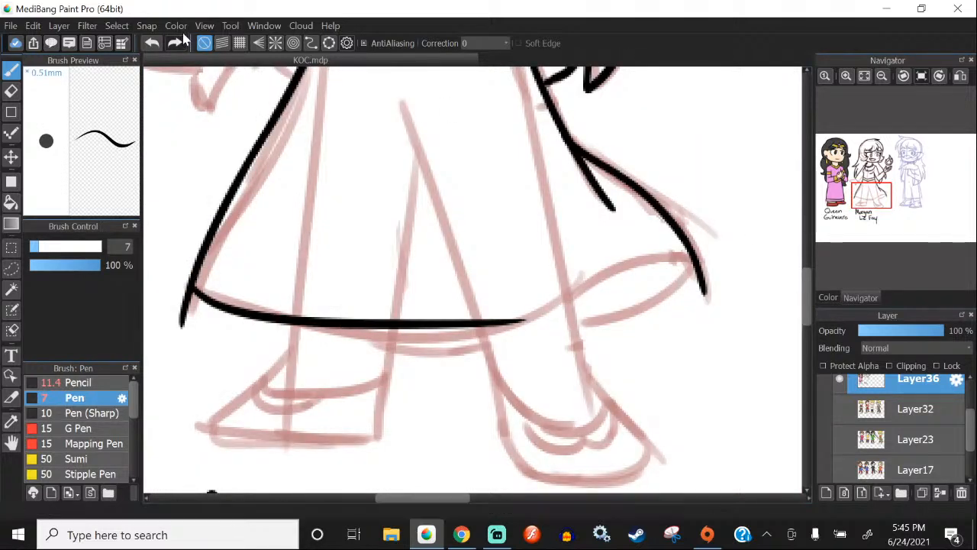
pyautogui.hotkey('ctrl', 'z')
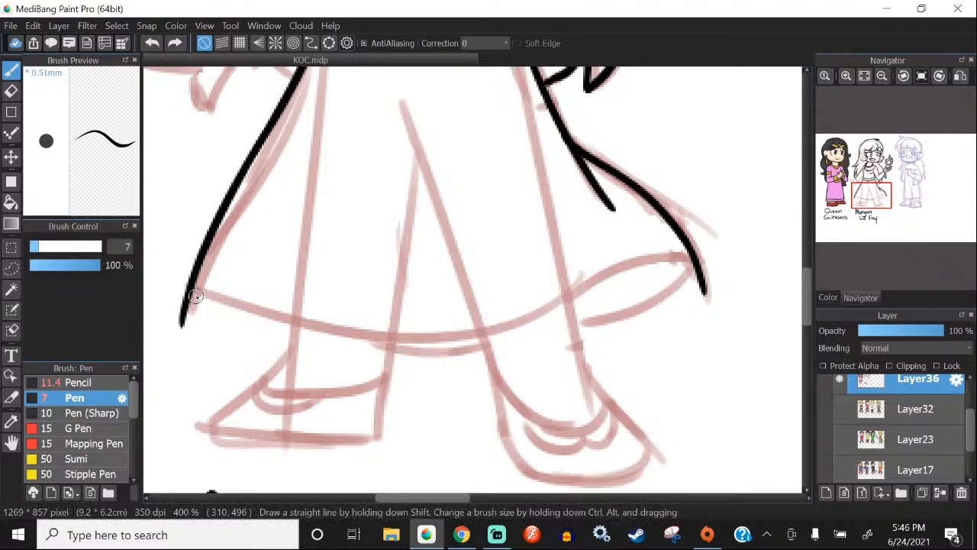
pyautogui.moveTo(196, 294); pyautogui.dragTo(451, 337)
# Step: Ink the wavy remainder of the hem from the raised-arm corner, redrawing it until it follows the sketch, and join it to the first half
pyautogui.scroll(1, 603, 310)
pyautogui.moveTo(733, 230)
pyautogui.mouseDown()
pyautogui.moveTo(690, 227)
pyautogui.moveTo(470, 341)
pyautogui.mouseUp()
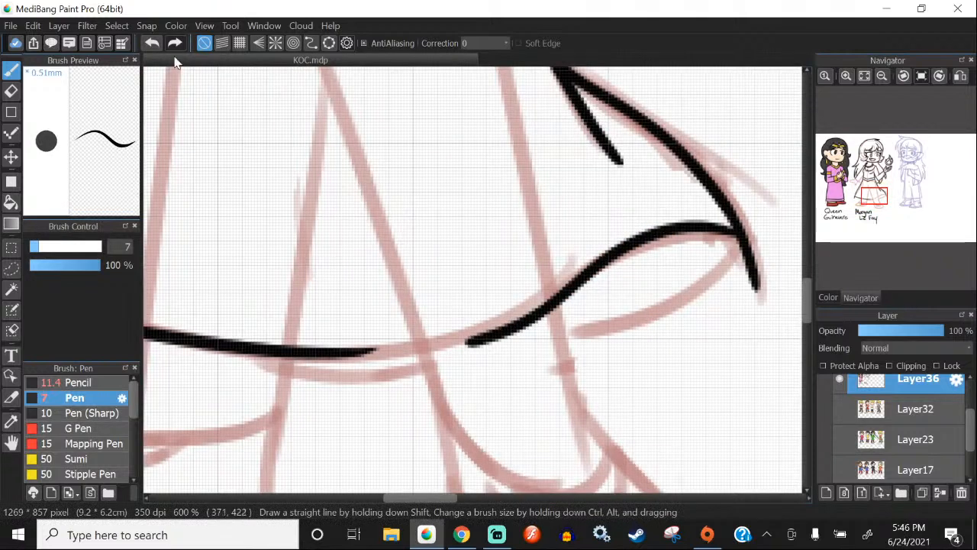
pyautogui.click(153, 44)
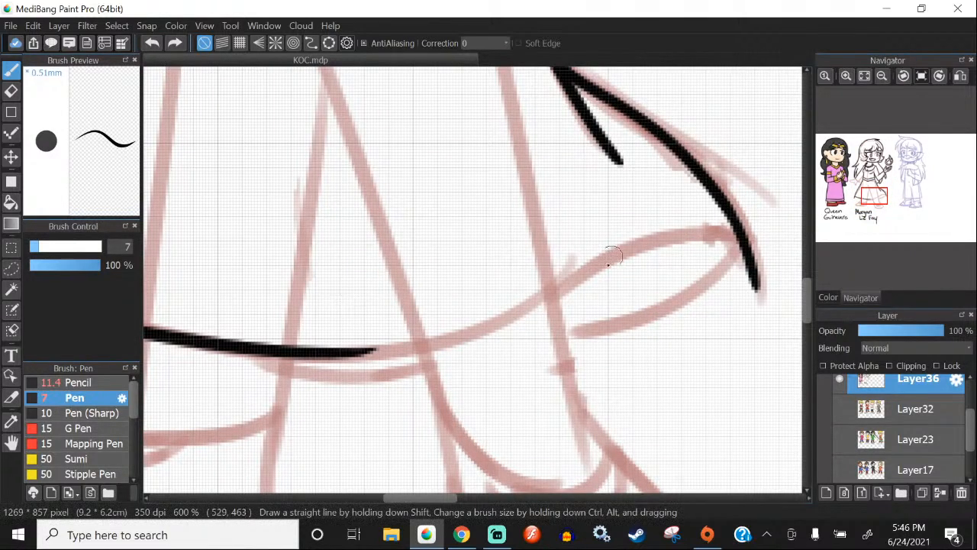
pyautogui.moveTo(734, 232); pyautogui.dragTo(336, 398)
pyautogui.click(153, 43)
pyautogui.moveTo(736, 223); pyautogui.dragTo(362, 382)
pyautogui.click(155, 45)
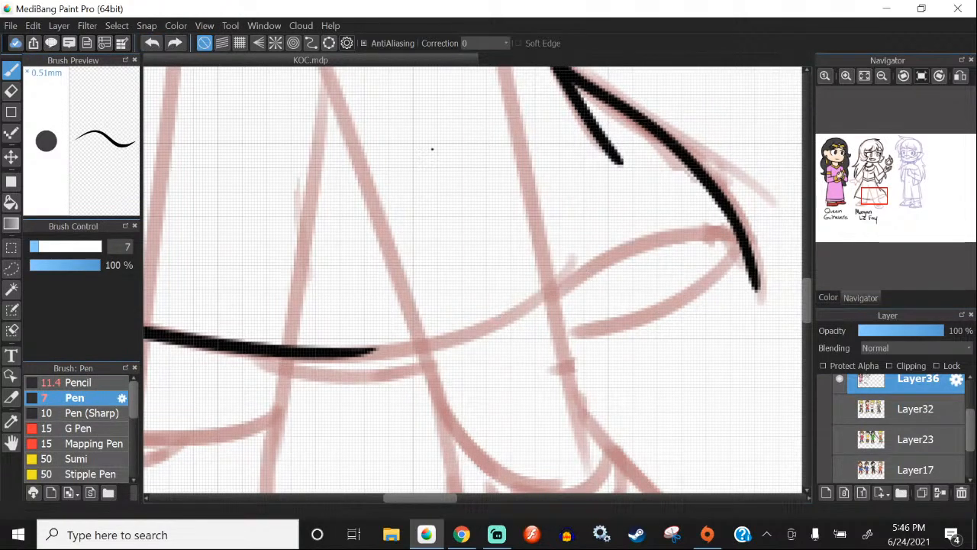
pyautogui.moveTo(736, 222)
pyautogui.mouseDown()
pyautogui.moveTo(390, 353)
pyautogui.moveTo(267, 360)
pyautogui.mouseUp()
pyautogui.click(152, 44)
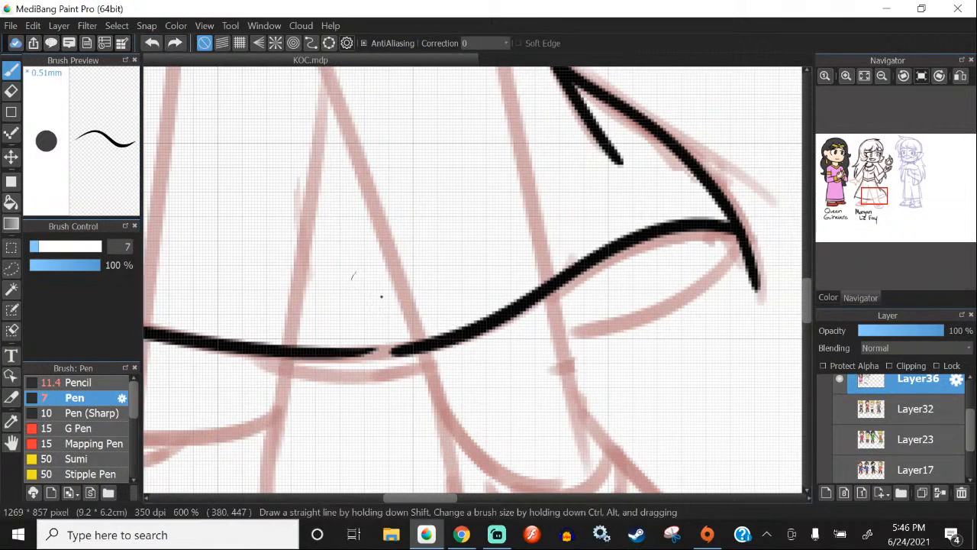
pyautogui.moveTo(435, 339); pyautogui.dragTo(287, 350)
# Step: Ink the curved underside of the hem fold below the raised-arm corner, redrawing it once as a shorter stroke
pyautogui.moveTo(736, 229); pyautogui.dragTo(540, 332)
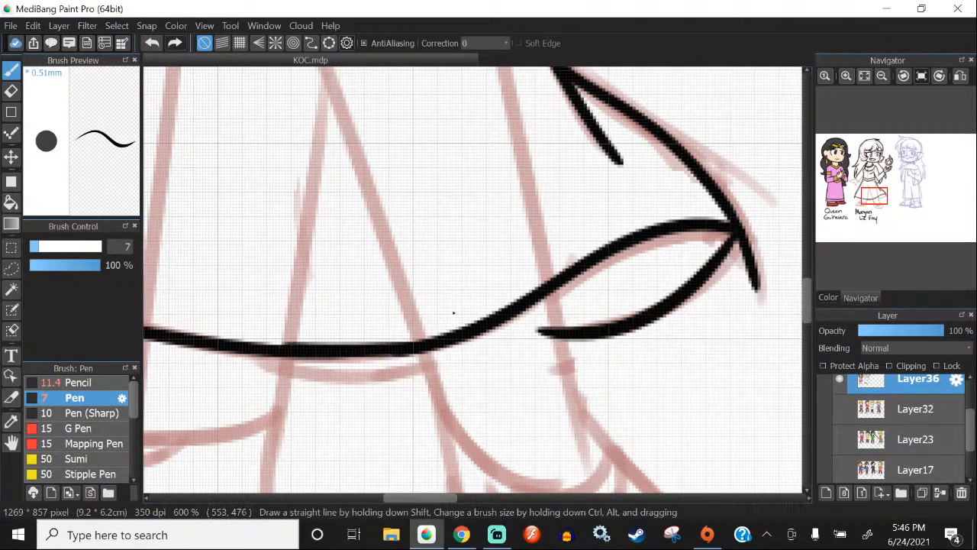
pyautogui.click(153, 44)
pyautogui.moveTo(735, 230); pyautogui.dragTo(579, 334)
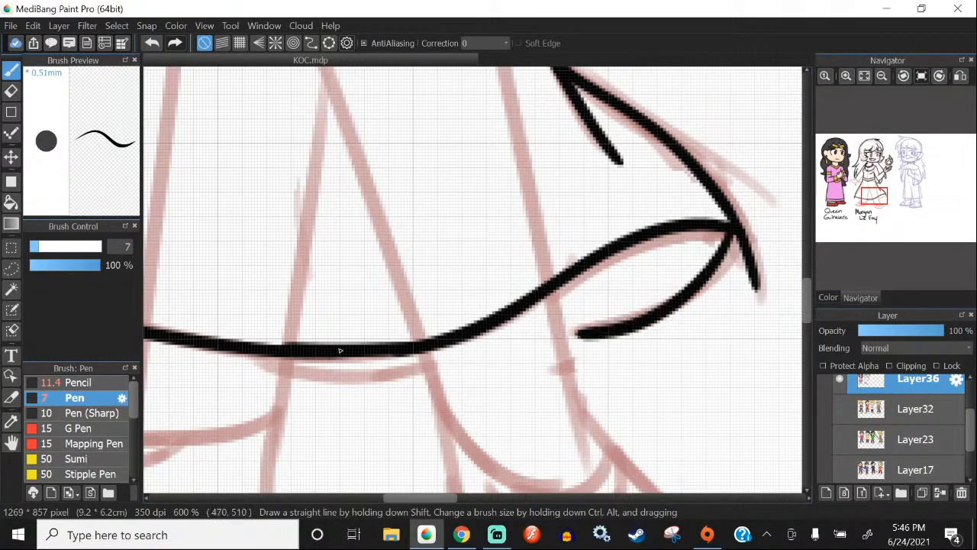
# Step: Erase the outer edge's overshoot past the hem corner on the raised-arm side and return to the Pen
pyautogui.press('e')
pyautogui.moveTo(745, 228)
pyautogui.mouseDown()
pyautogui.moveTo(742, 262)
pyautogui.moveTo(731, 267)
pyautogui.moveTo(766, 310)
pyautogui.mouseUp()
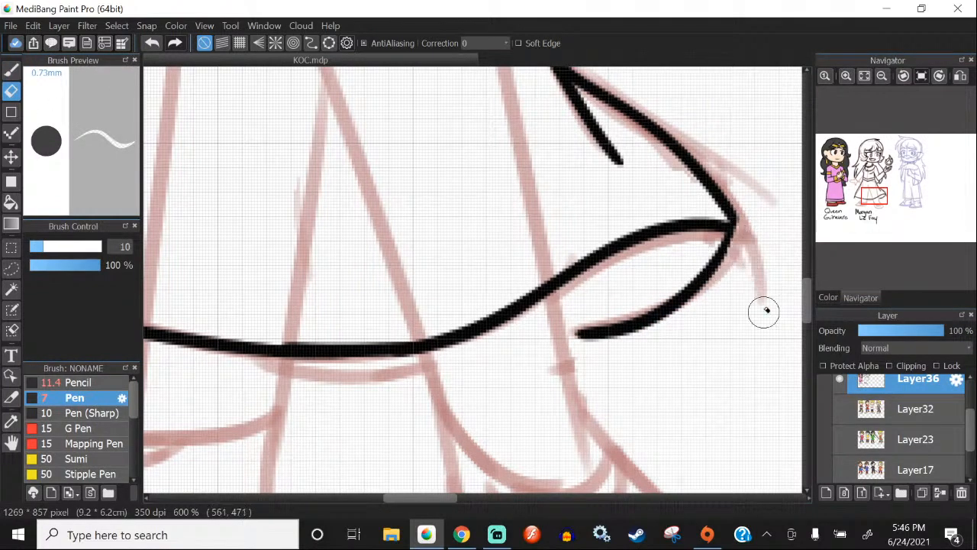
pyautogui.press('b')
pyautogui.scroll(-3, 488, 234)
pyautogui.scroll(1, 480, 338)
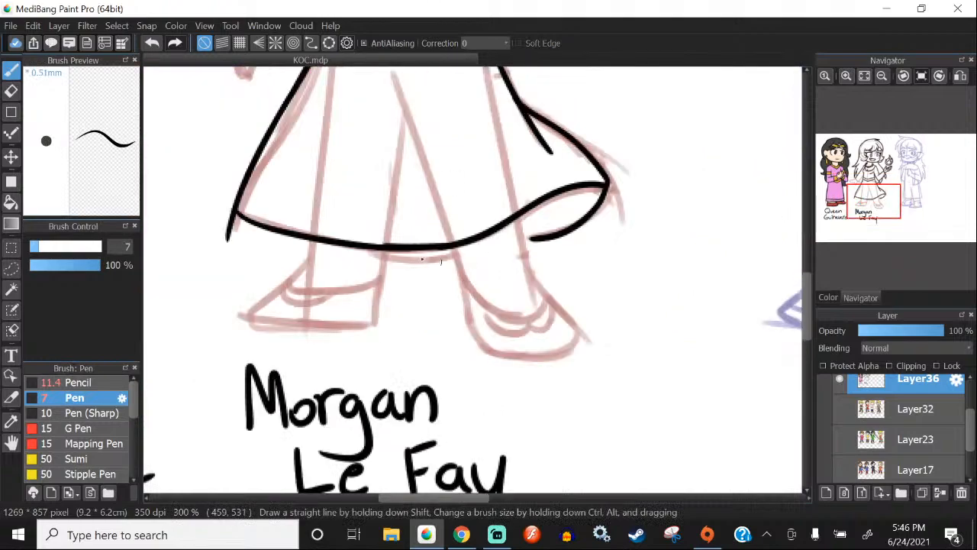
# Step: Erase the side line's overshoot below the hem corner on the lowered-arm side and return to the Pen
pyautogui.press('e')
pyautogui.scroll(3, 360, 234)
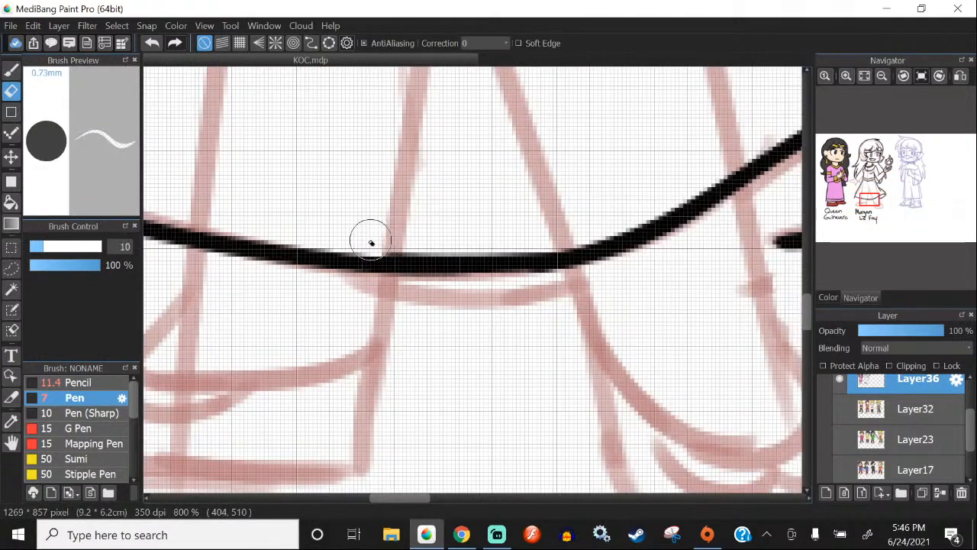
pyautogui.scroll(-3, 489, 246)
pyautogui.scroll(3, 183, 207)
pyautogui.moveTo(323, 244)
pyautogui.mouseDown()
pyautogui.moveTo(319, 215)
pyautogui.moveTo(321, 299)
pyautogui.mouseUp()
pyautogui.press('b')
pyautogui.scroll(-1, 229, 222)
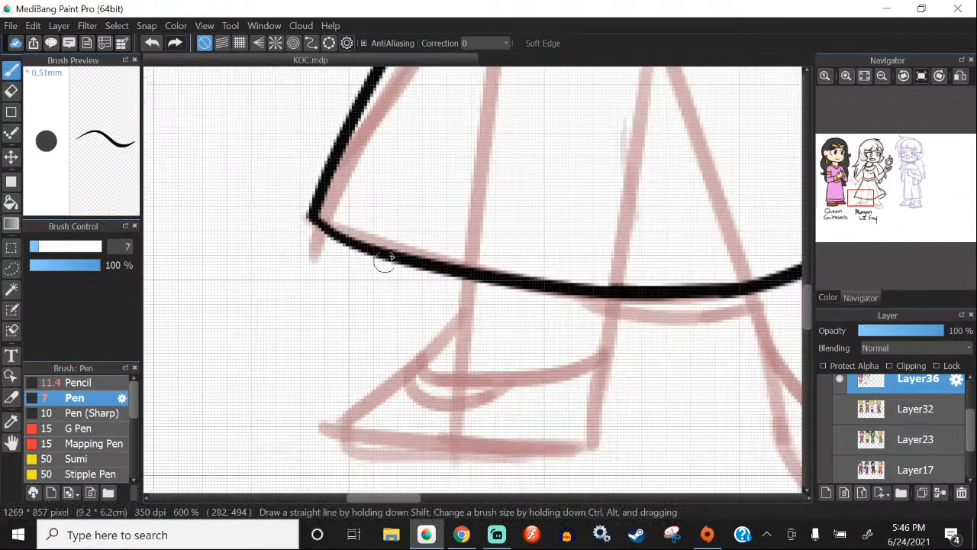
pyautogui.scroll(2, 306, 217)
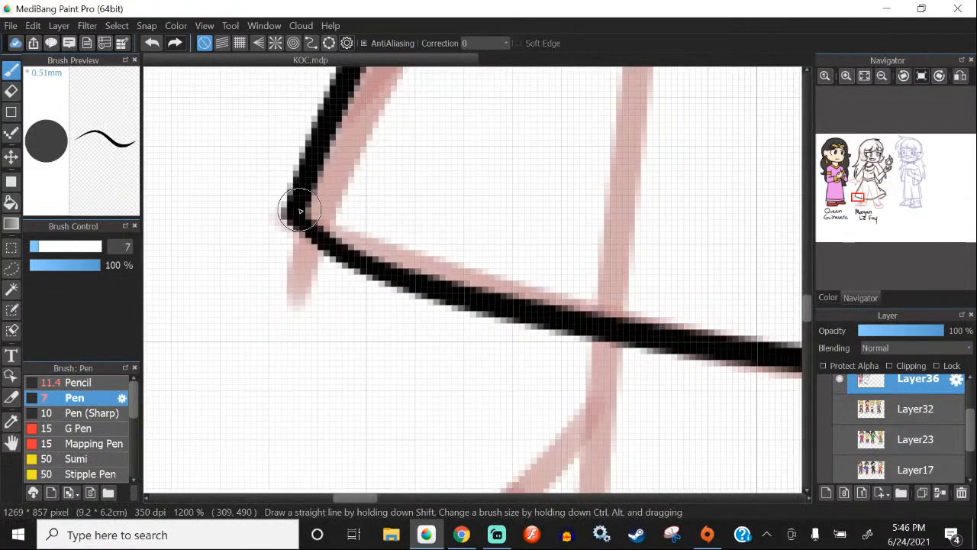
pyautogui.scroll(-3, 300, 211)
pyautogui.scroll(-1, 508, 284)
pyautogui.scroll(1, 471, 245)
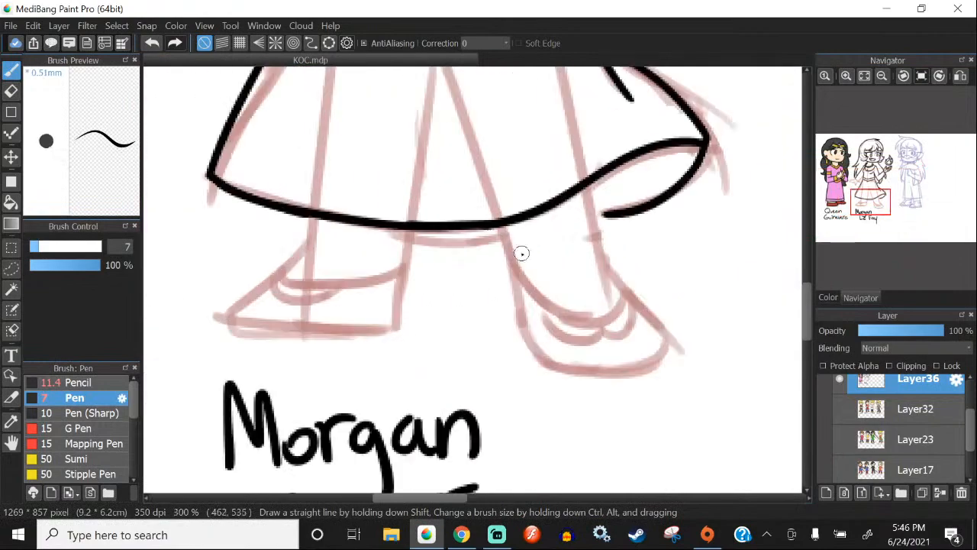
# Step: Ink both sides of the right-hand leg below the skirt hem with the size 7 Pen and join the hem fold to it
pyautogui.moveTo(502, 225); pyautogui.dragTo(533, 345)
pyautogui.click(152, 43)
pyautogui.scroll(1, 497, 279)
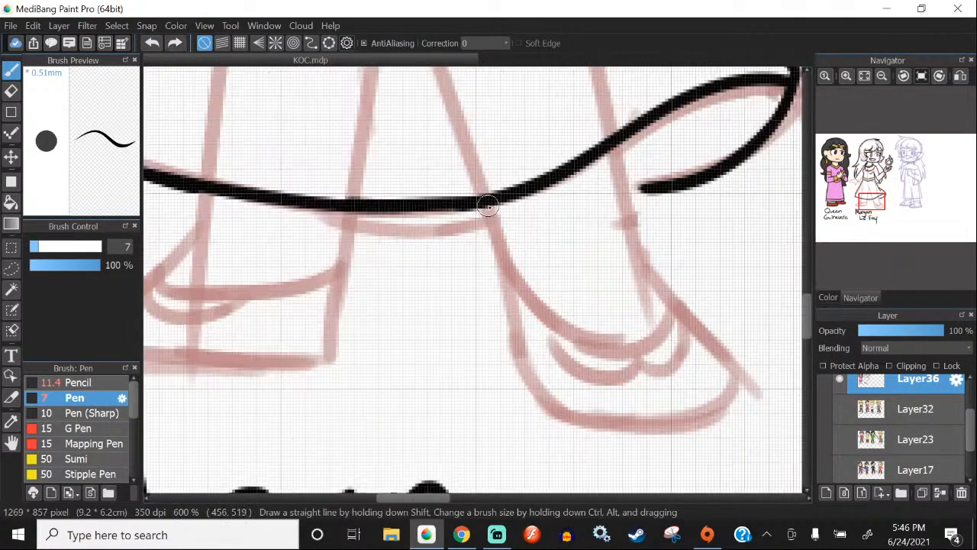
pyautogui.moveTo(481, 201); pyautogui.dragTo(522, 394)
pyautogui.scroll(-2, 504, 375)
pyautogui.scroll(2, 448, 262)
pyautogui.moveTo(442, 180); pyautogui.dragTo(475, 336)
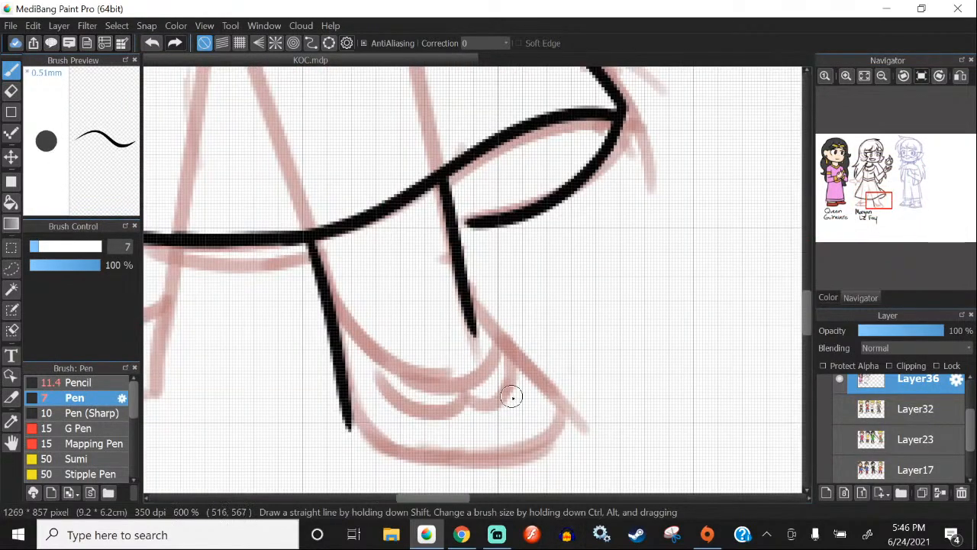
pyautogui.click(152, 43)
pyautogui.moveTo(438, 182); pyautogui.dragTo(462, 281)
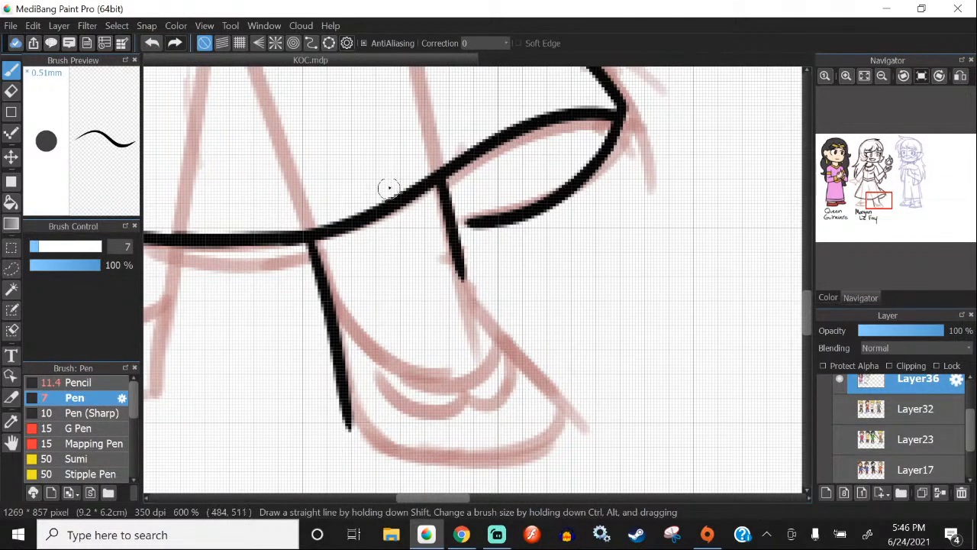
pyautogui.moveTo(456, 216); pyautogui.dragTo(467, 221)
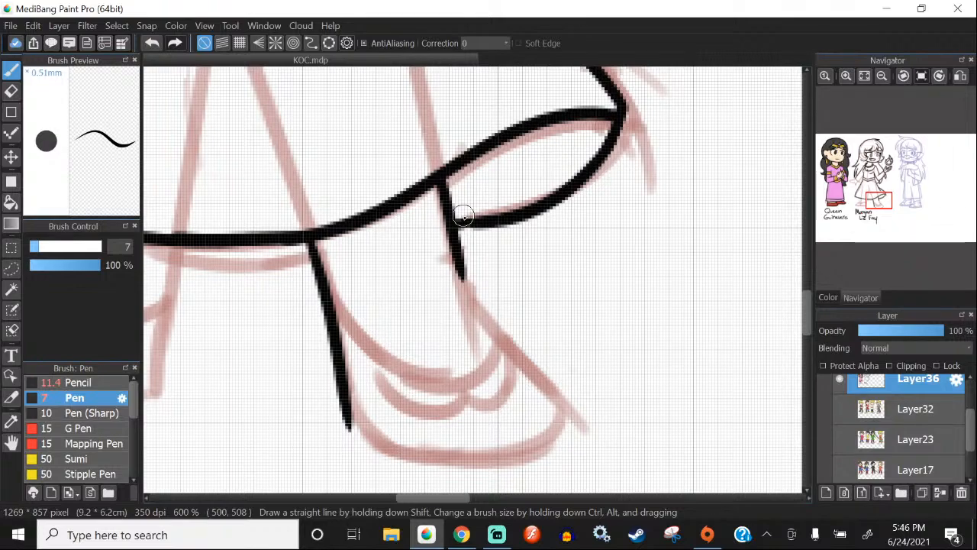
# Step: Ink the slanted upper edge of the right-hand foot from the ankle down to the toe, following the sketch
pyautogui.scroll(-3, 462, 217)
pyautogui.scroll(3, 424, 258)
pyautogui.scroll(1, 427, 166)
pyautogui.moveTo(430, 166); pyautogui.dragTo(590, 336)
pyautogui.click(158, 44)
pyautogui.moveTo(430, 150)
pyautogui.mouseDown()
pyautogui.moveTo(443, 197)
pyautogui.moveTo(437, 175)
pyautogui.moveTo(588, 332)
pyautogui.mouseUp()
pyautogui.click(152, 43)
pyautogui.moveTo(437, 187)
pyautogui.mouseDown()
pyautogui.moveTo(588, 349)
pyautogui.moveTo(321, 378)
pyautogui.mouseUp()
pyautogui.click(152, 44)
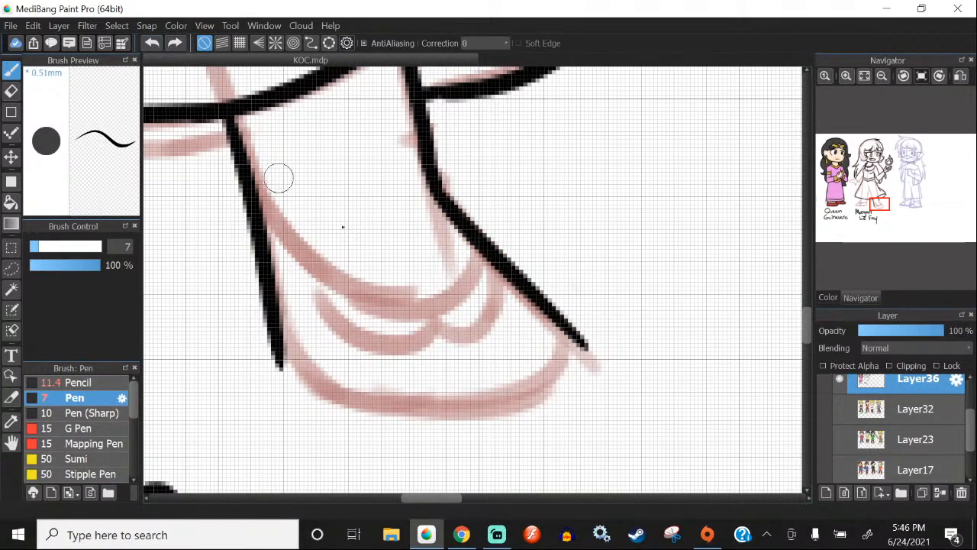
# Step: Ink the rounded bottom outline of the right-hand foot, connecting the slanted edge to the opposite leg line
pyautogui.moveTo(569, 325); pyautogui.dragTo(425, 398)
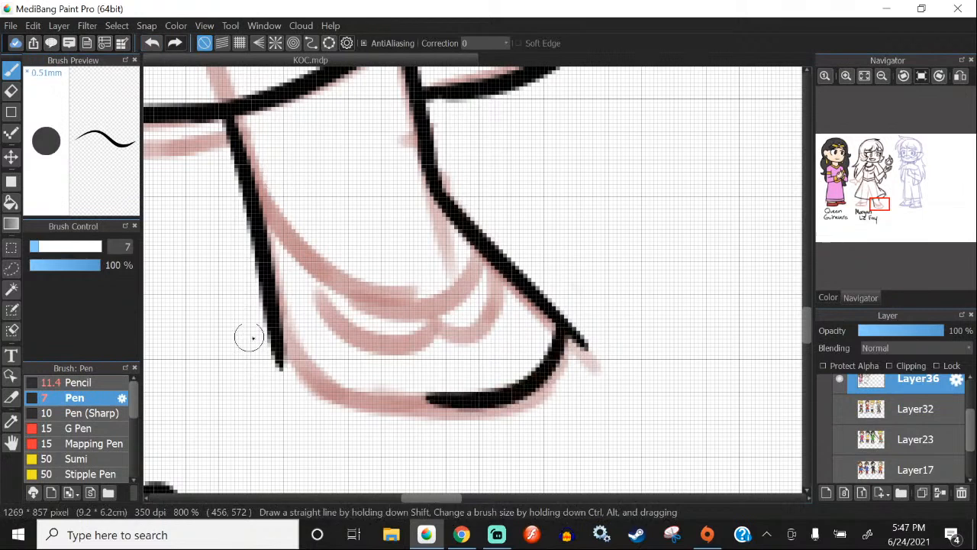
pyautogui.moveTo(249, 337); pyautogui.dragTo(229, 287)
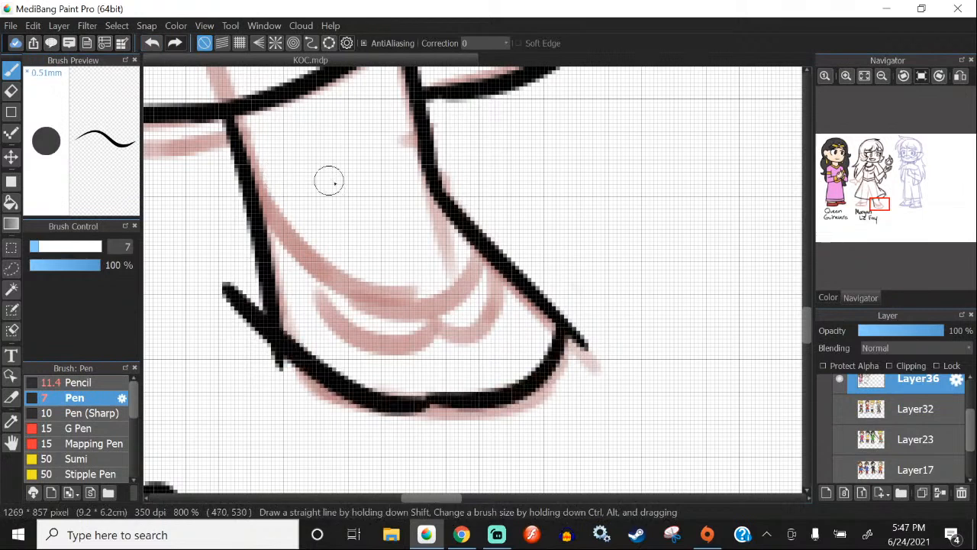
pyautogui.click(152, 44)
pyautogui.moveTo(567, 327); pyautogui.dragTo(412, 413)
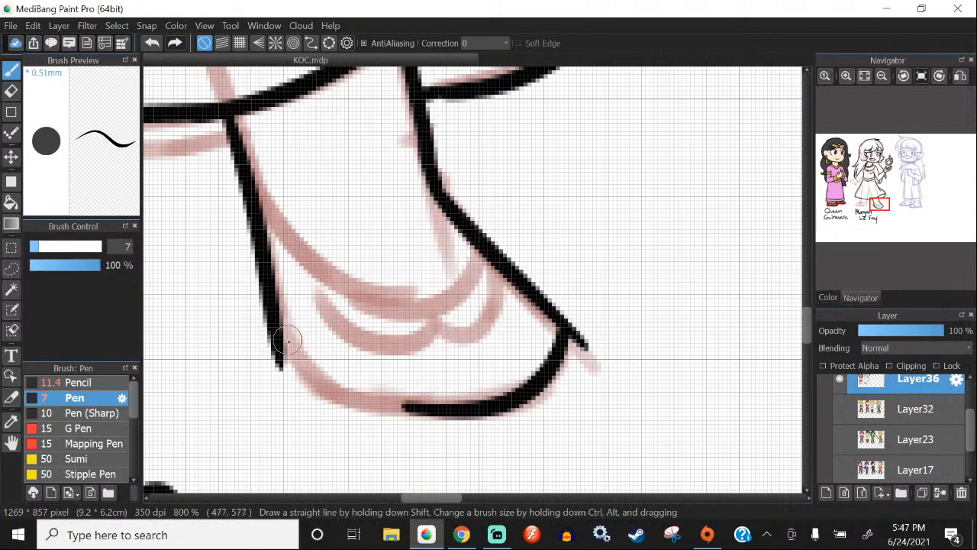
pyautogui.moveTo(287, 339); pyautogui.dragTo(454, 425)
pyautogui.hotkey('ctrl', 'z')
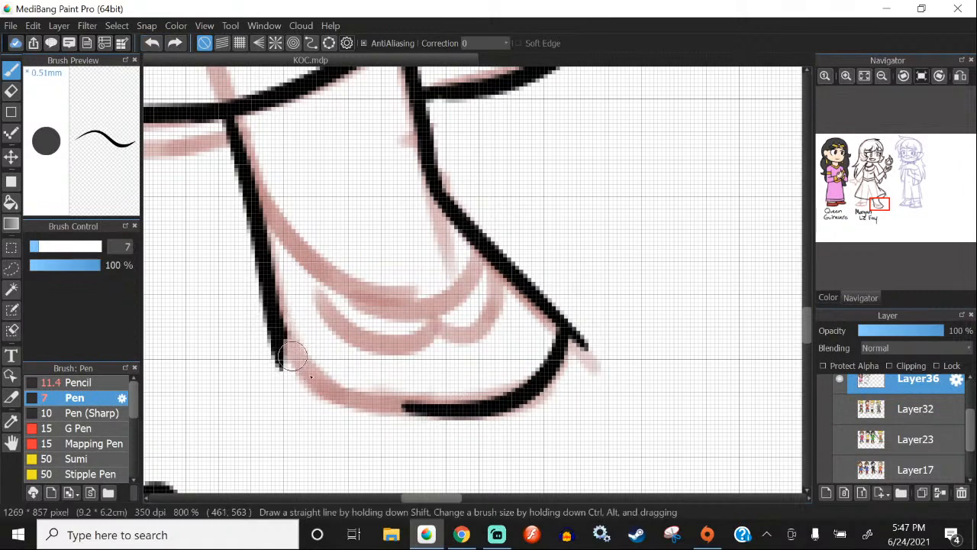
pyautogui.moveTo(284, 351); pyautogui.dragTo(504, 389)
# Step: Erase the stray line ends sticking out at the two corners of the right-hand foot
pyautogui.press('e')
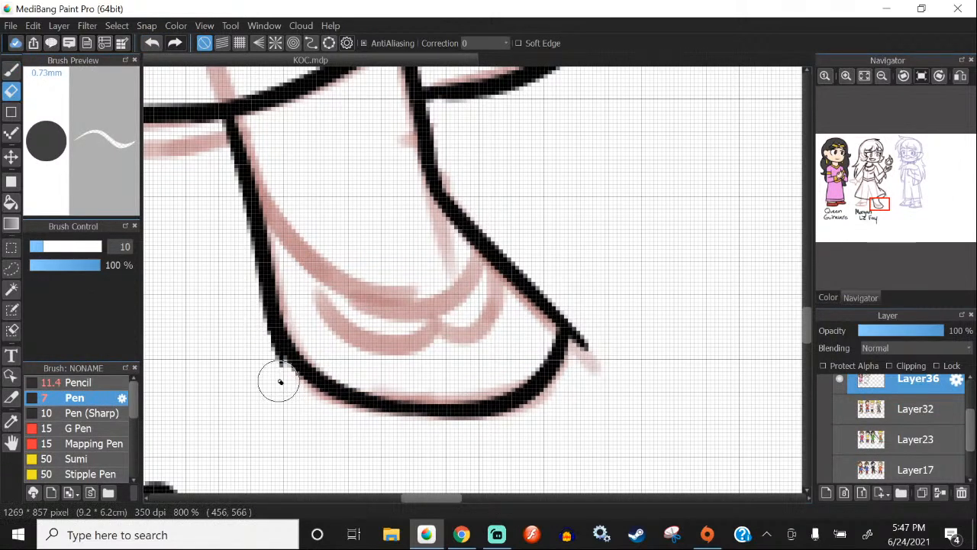
pyautogui.moveTo(280, 382); pyautogui.dragTo(273, 340)
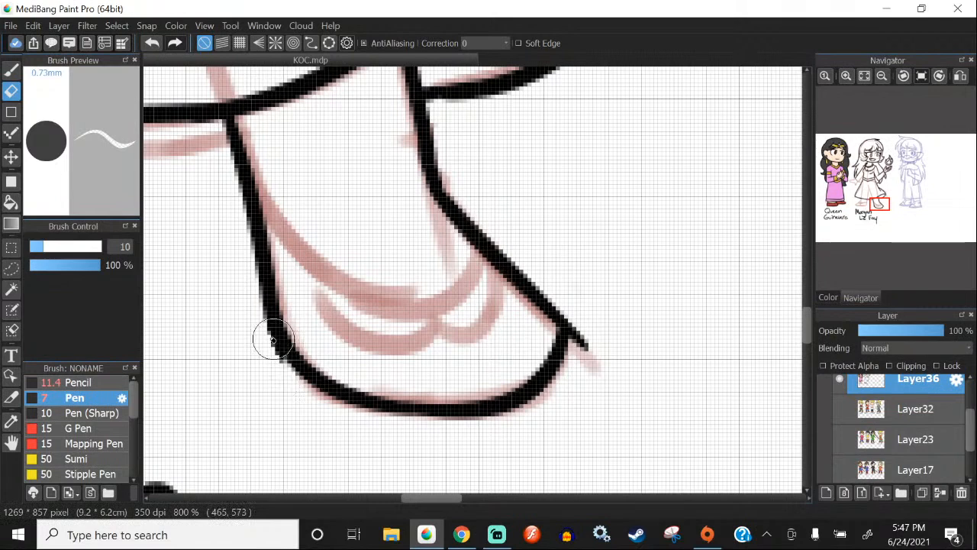
pyautogui.moveTo(584, 345); pyautogui.dragTo(576, 306)
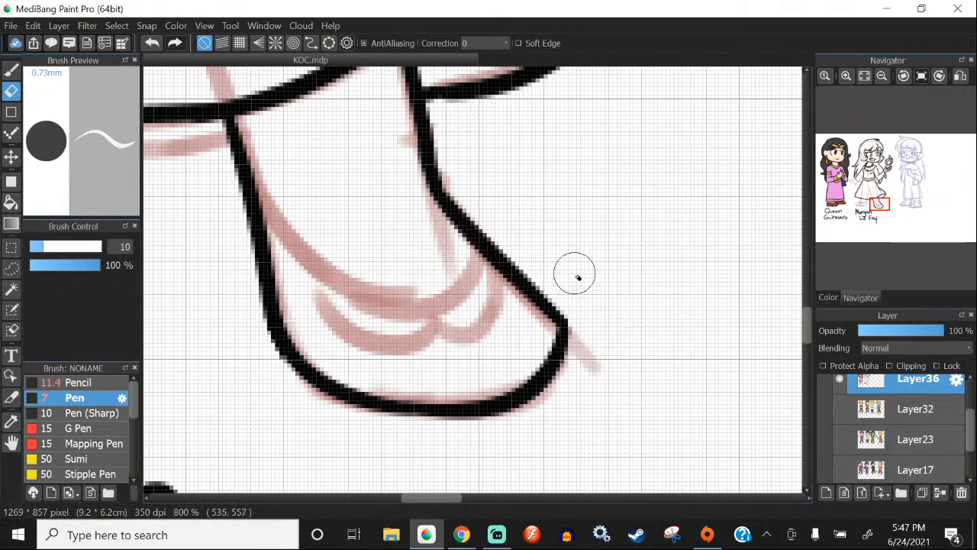
# Step: Ink a curved line with the Pen across the right-hand foot from the slanted edge to the opposite leg line
pyautogui.press('b')
pyautogui.moveTo(505, 269)
pyautogui.mouseDown()
pyautogui.moveTo(316, 275)
pyautogui.moveTo(263, 245)
pyautogui.mouseUp()
pyautogui.click(153, 44)
pyautogui.moveTo(503, 276); pyautogui.dragTo(298, 300)
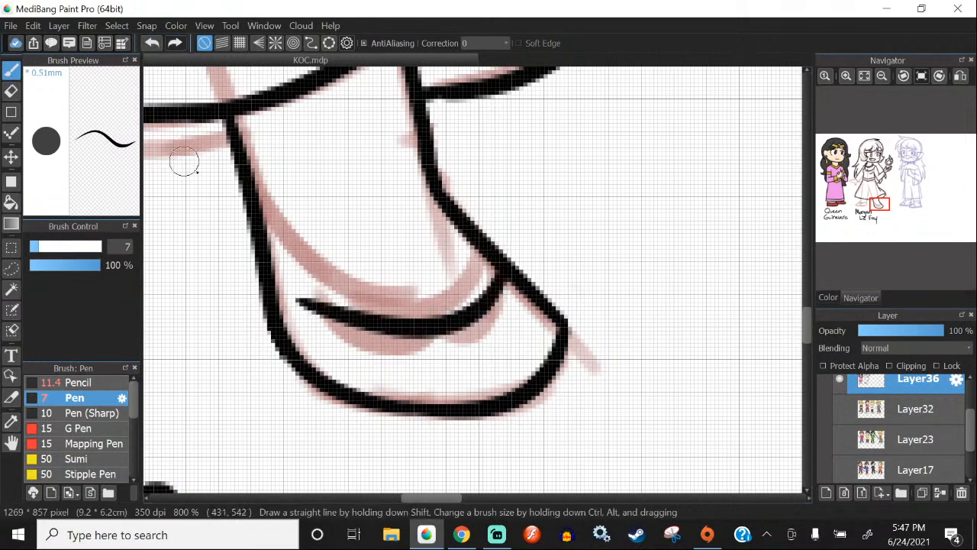
pyautogui.click(153, 44)
pyautogui.moveTo(492, 266); pyautogui.dragTo(283, 246)
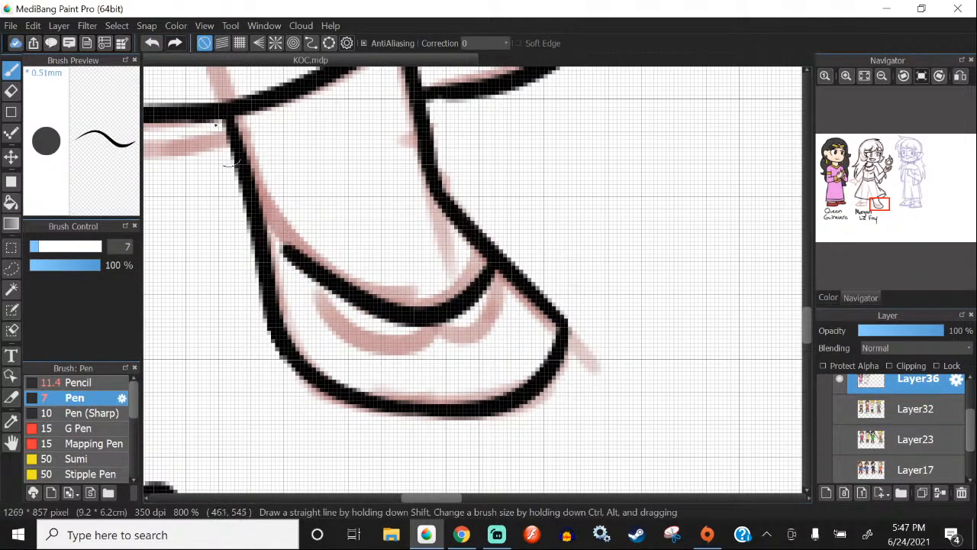
pyautogui.hotkey('ctrl', 'z')
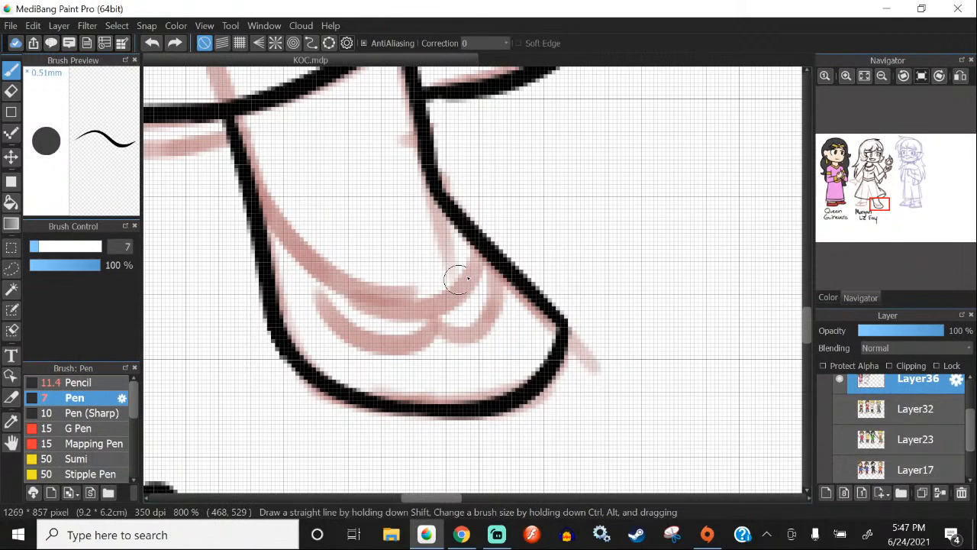
pyautogui.hotkey('ctrl', 'y')
pyautogui.hotkey('ctrl', 'z')
pyautogui.moveTo(489, 272)
pyautogui.mouseDown()
pyautogui.moveTo(281, 277)
pyautogui.moveTo(324, 304)
pyautogui.mouseUp()
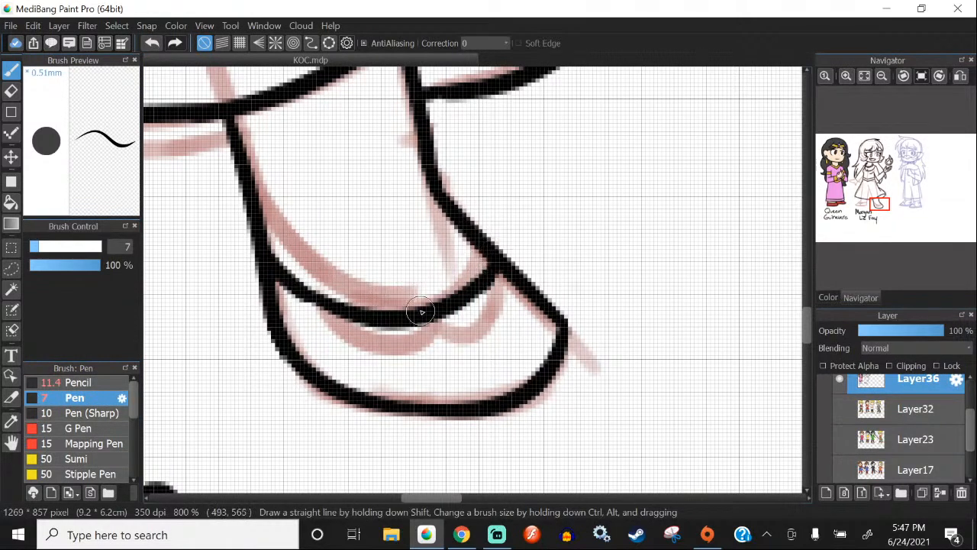
# Step: Ink two small rounded loops beneath the curved line on the right-hand foot, following the sketch
pyautogui.moveTo(419, 311)
pyautogui.mouseDown()
pyautogui.moveTo(416, 337)
pyautogui.moveTo(354, 306)
pyautogui.mouseUp()
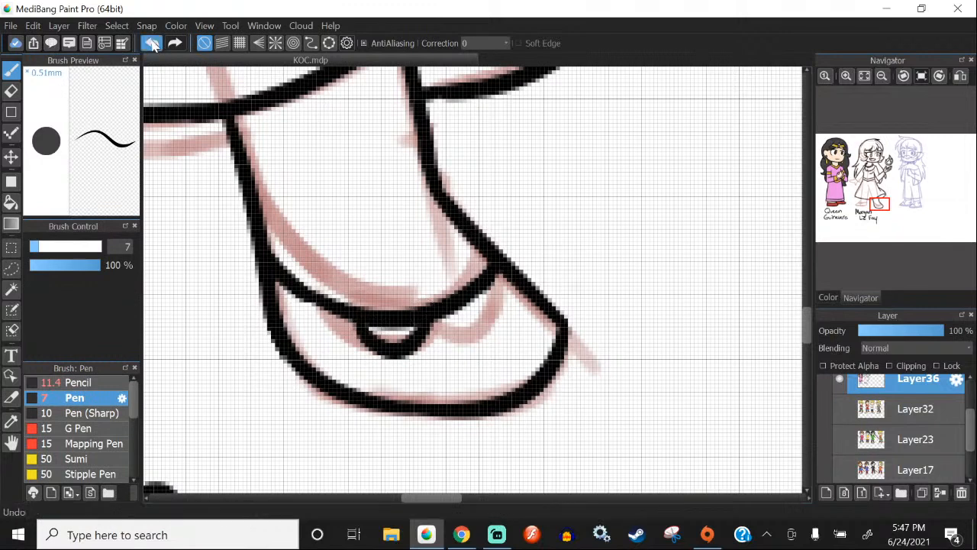
pyautogui.hotkey('ctrl', 'z')
pyautogui.moveTo(419, 317)
pyautogui.mouseDown()
pyautogui.moveTo(336, 314)
pyautogui.moveTo(433, 322)
pyautogui.mouseUp()
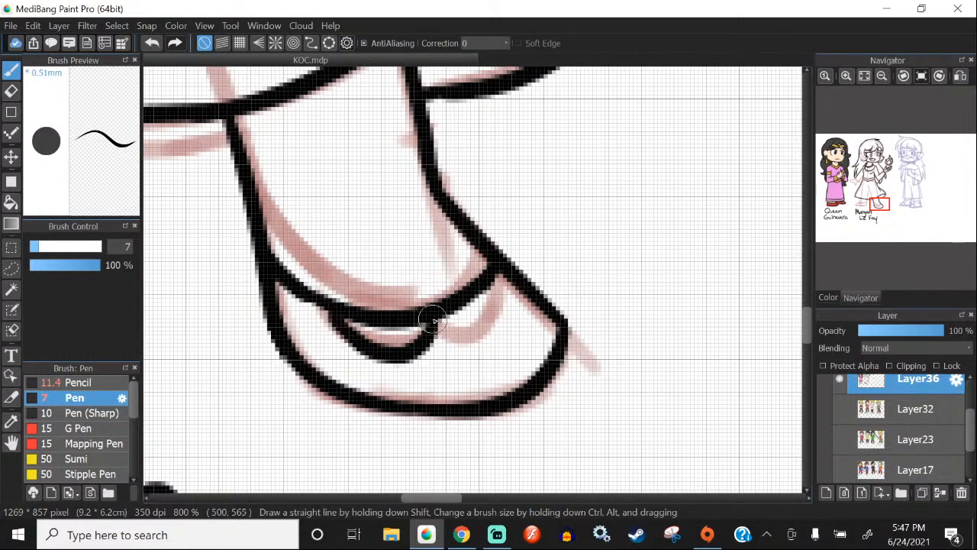
pyautogui.hotkey('ctrl', 'z')
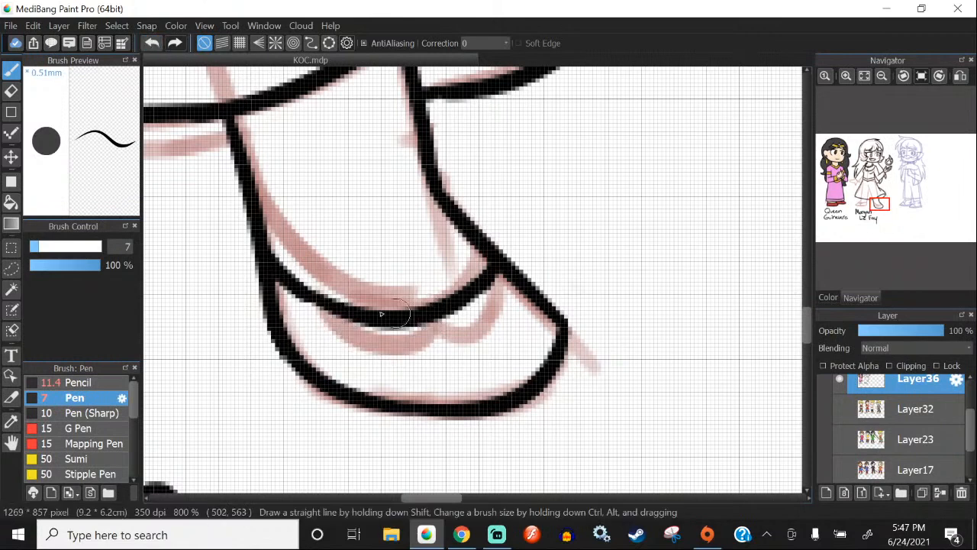
pyautogui.moveTo(440, 319)
pyautogui.mouseDown()
pyautogui.moveTo(386, 350)
pyautogui.moveTo(349, 309)
pyautogui.mouseUp()
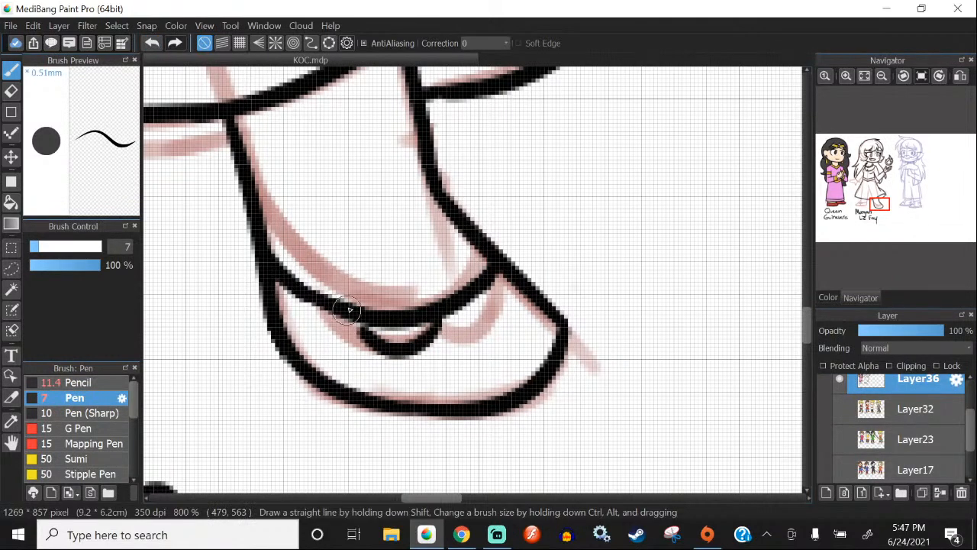
pyautogui.click(152, 43)
pyautogui.moveTo(455, 318); pyautogui.dragTo(349, 310)
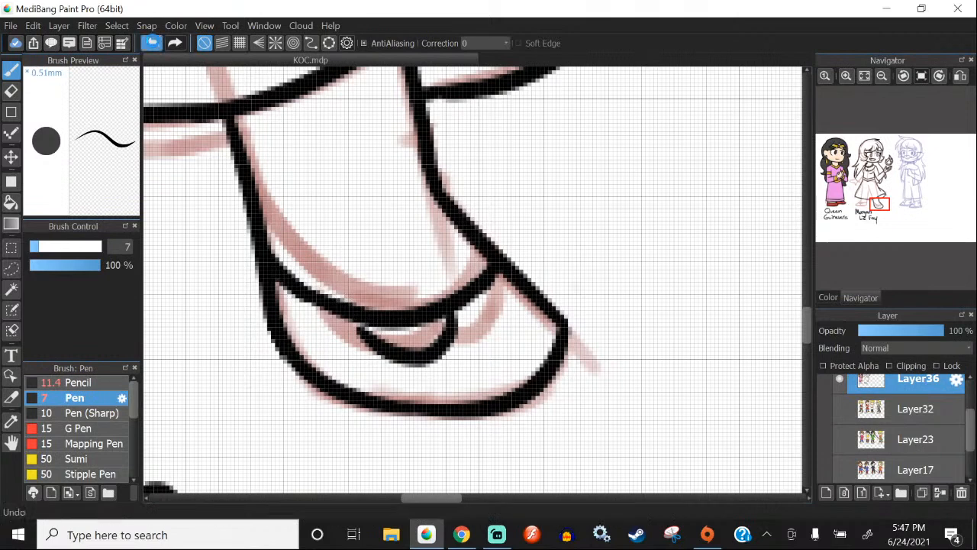
pyautogui.click(152, 43)
pyautogui.moveTo(445, 316); pyautogui.dragTo(370, 329)
pyautogui.moveTo(447, 324); pyautogui.dragTo(504, 271)
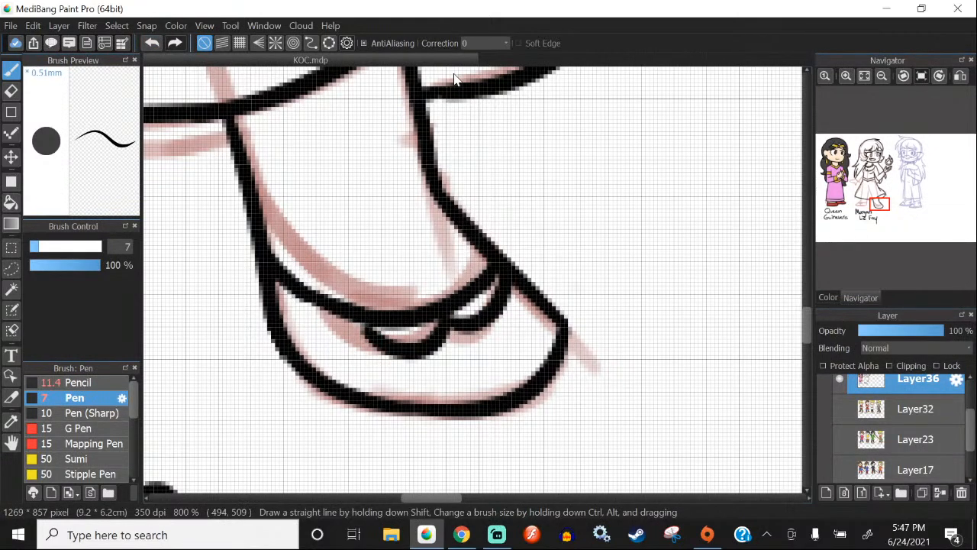
# Step: Ink the long inner line and the short outer line of the left-hand leg below the skirt hem
pyautogui.scroll(-3, 377, 211)
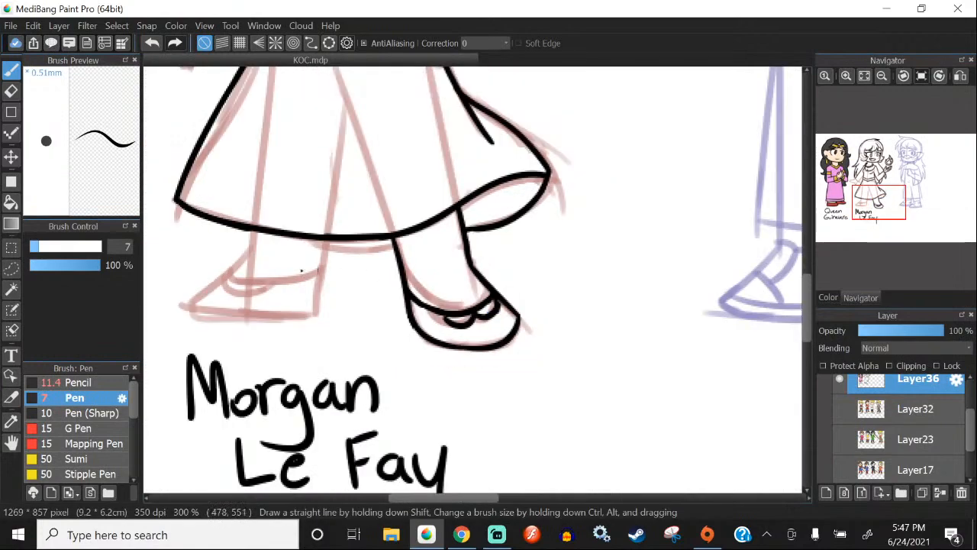
pyautogui.scroll(1, 417, 271)
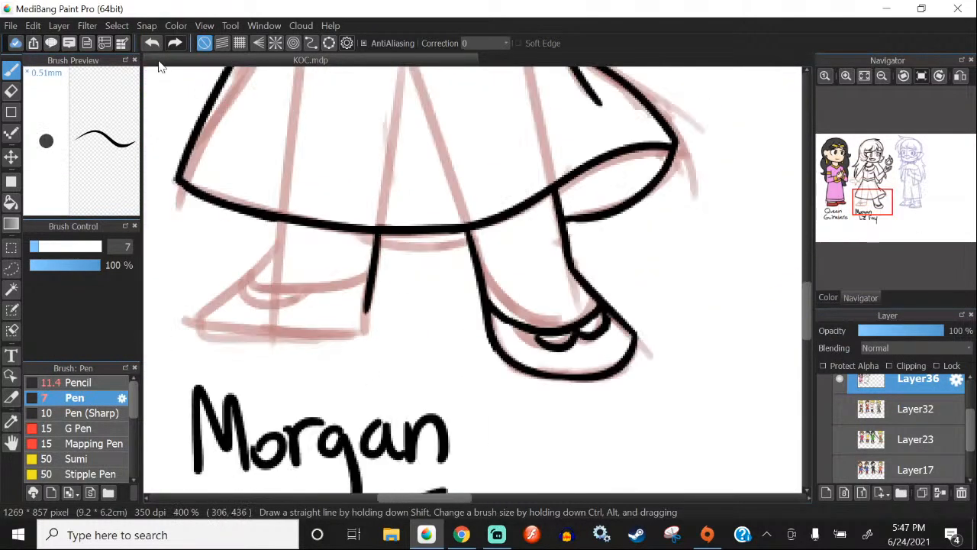
pyautogui.scroll(1, 320, 246)
pyautogui.moveTo(378, 214); pyautogui.dragTo(371, 395)
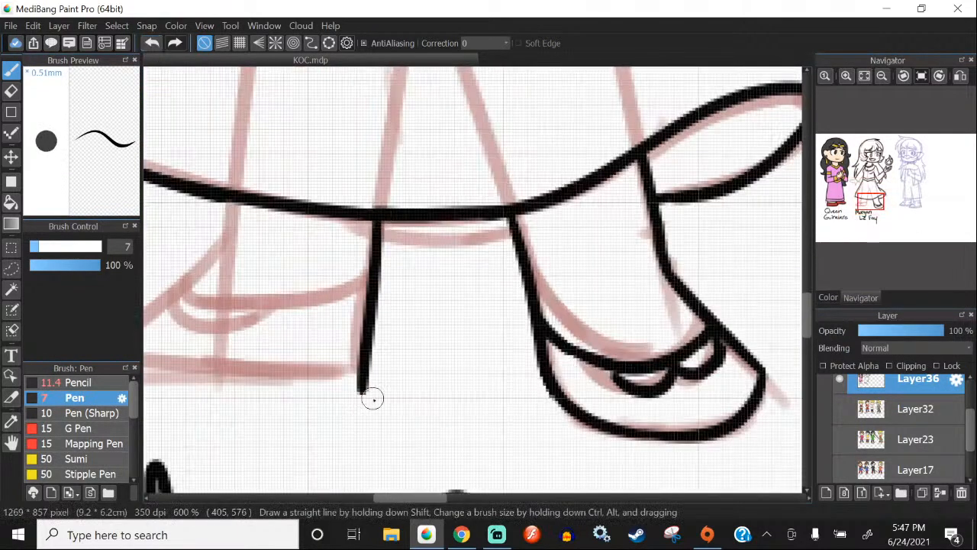
pyautogui.click(152, 45)
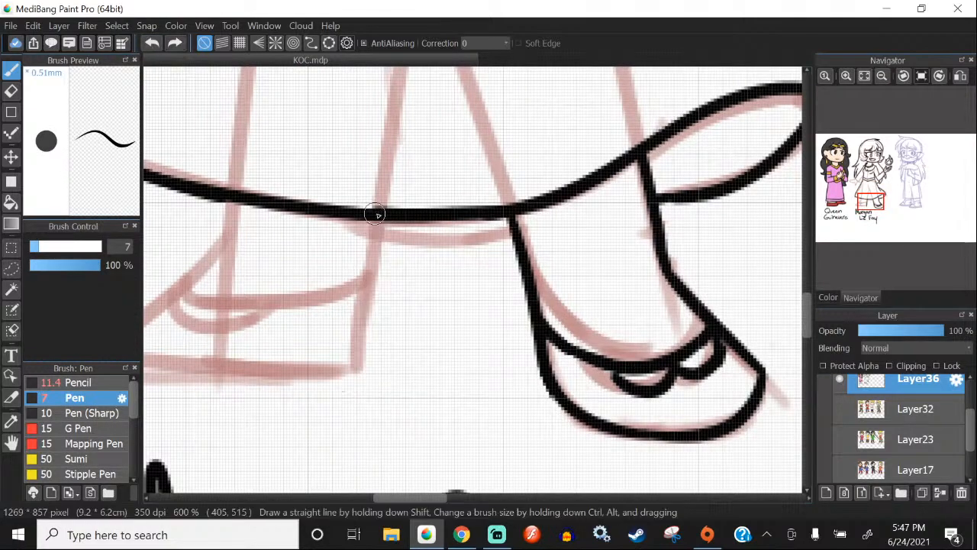
pyautogui.moveTo(375, 214); pyautogui.dragTo(360, 431)
pyautogui.scroll(-2, 449, 264)
pyautogui.scroll(2, 326, 232)
pyautogui.moveTo(349, 234); pyautogui.dragTo(345, 268)
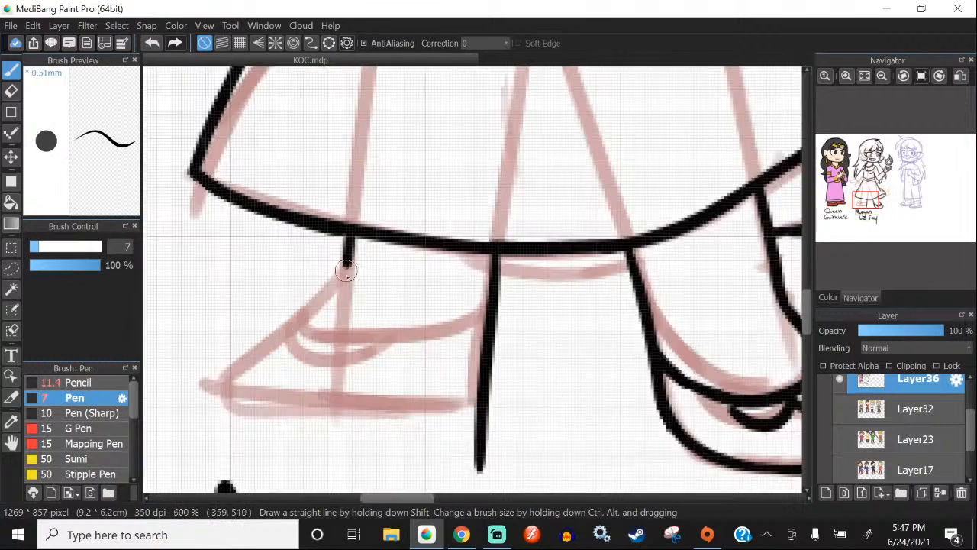
# Step: Ink the slanted upper edge of the left-hand foot from the short leg line down to the toe
pyautogui.scroll(-2, 371, 234)
pyautogui.scroll(2, 396, 231)
pyautogui.moveTo(400, 221); pyautogui.dragTo(309, 313)
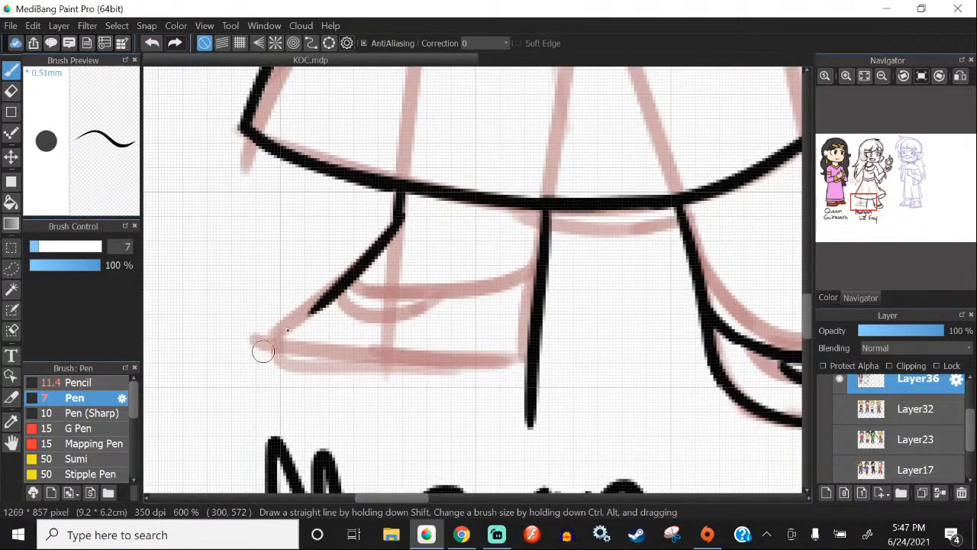
pyautogui.click(153, 45)
pyautogui.moveTo(396, 226); pyautogui.dragTo(282, 327)
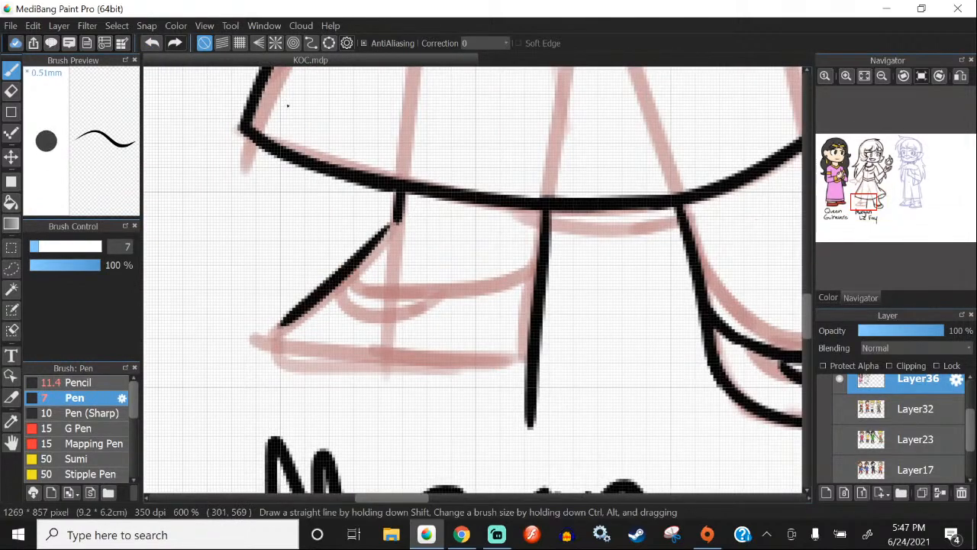
pyautogui.click(154, 46)
pyautogui.moveTo(396, 222); pyautogui.dragTo(269, 336)
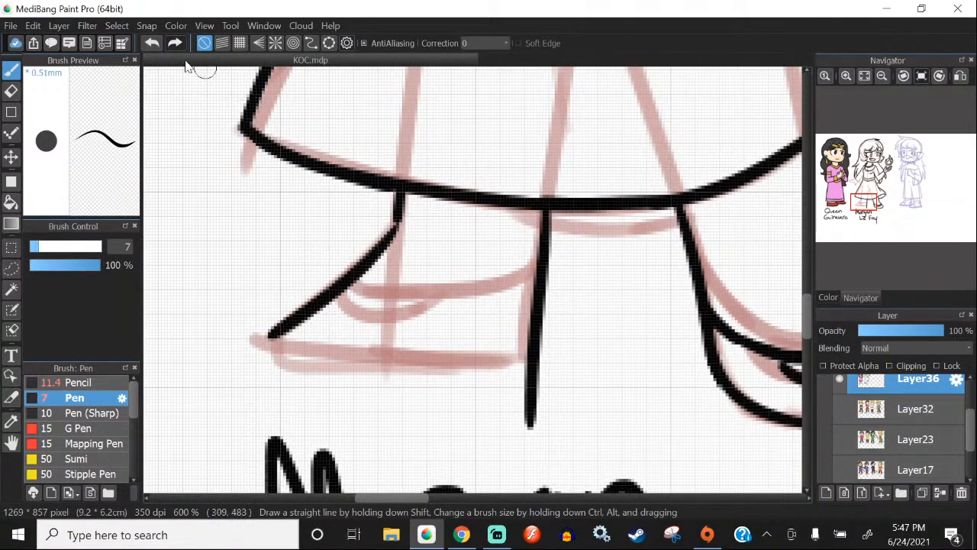
pyautogui.click(153, 44)
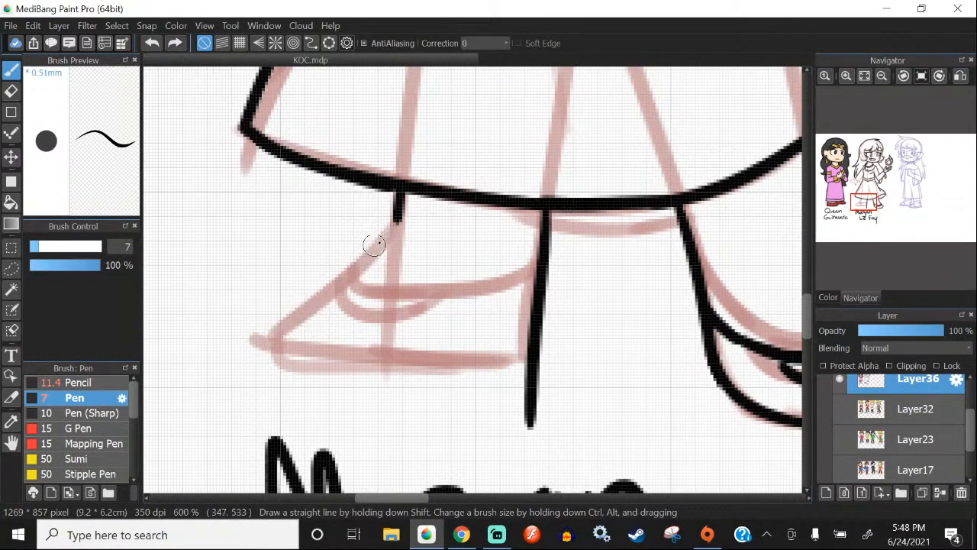
pyautogui.moveTo(397, 221)
pyautogui.mouseDown()
pyautogui.moveTo(267, 337)
pyautogui.moveTo(545, 358)
pyautogui.mouseUp()
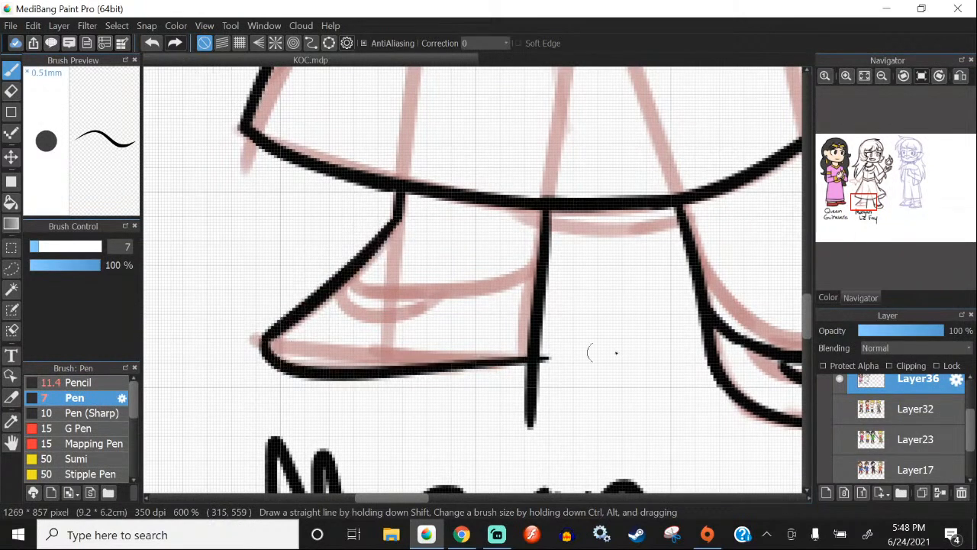
# Step: Redraw the sole of the left-hand foot as a shallow curve from the toe to the inner leg line
pyautogui.click(154, 45)
pyautogui.moveTo(298, 366); pyautogui.dragTo(585, 375)
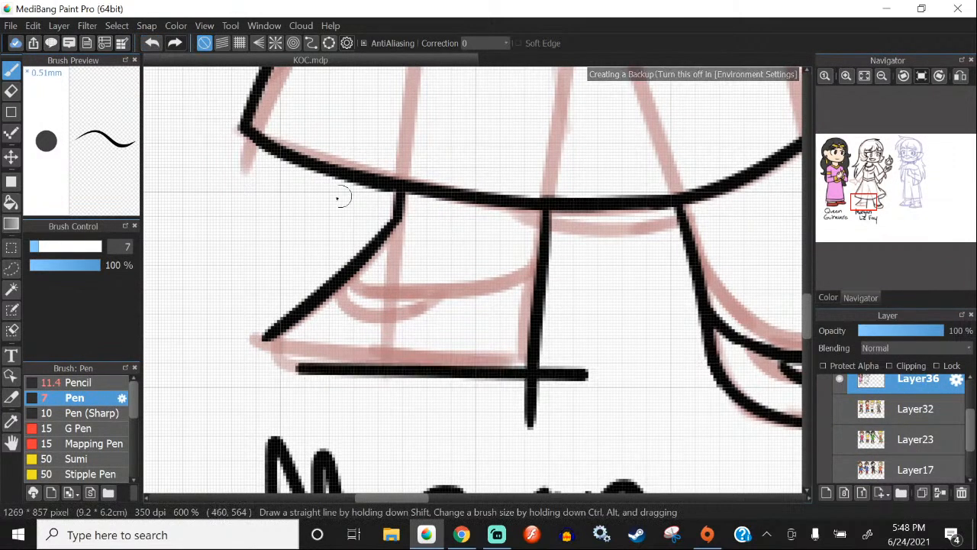
pyautogui.click(154, 44)
pyautogui.moveTo(261, 347); pyautogui.dragTo(552, 379)
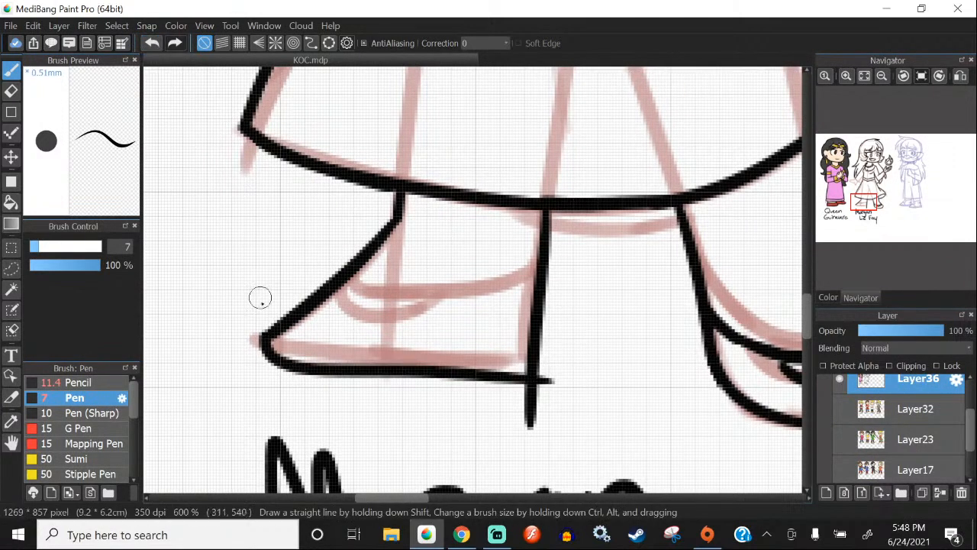
pyautogui.click(151, 45)
pyautogui.moveTo(263, 341); pyautogui.dragTo(529, 361)
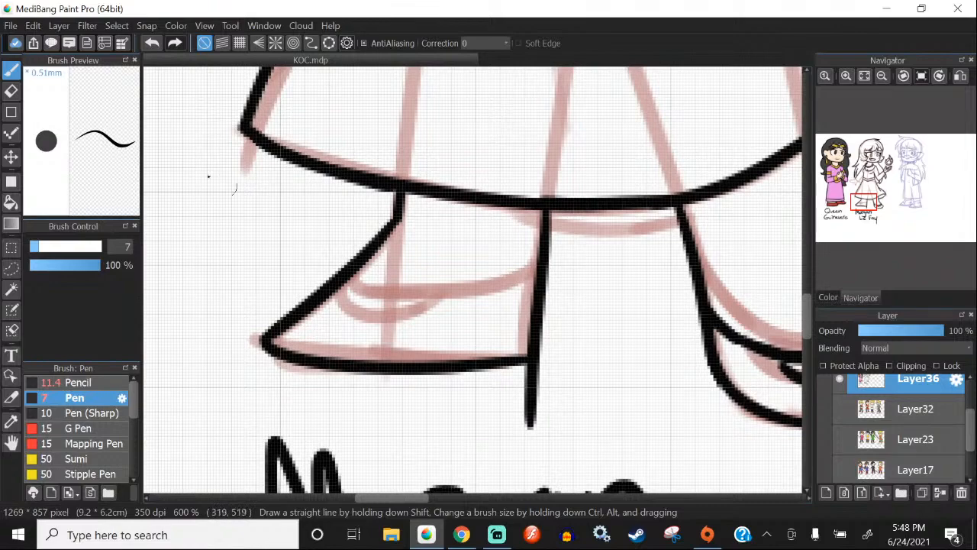
# Step: Erase the part of the left-hand foot's inner leg line that extends below the sole
pyautogui.press('e')
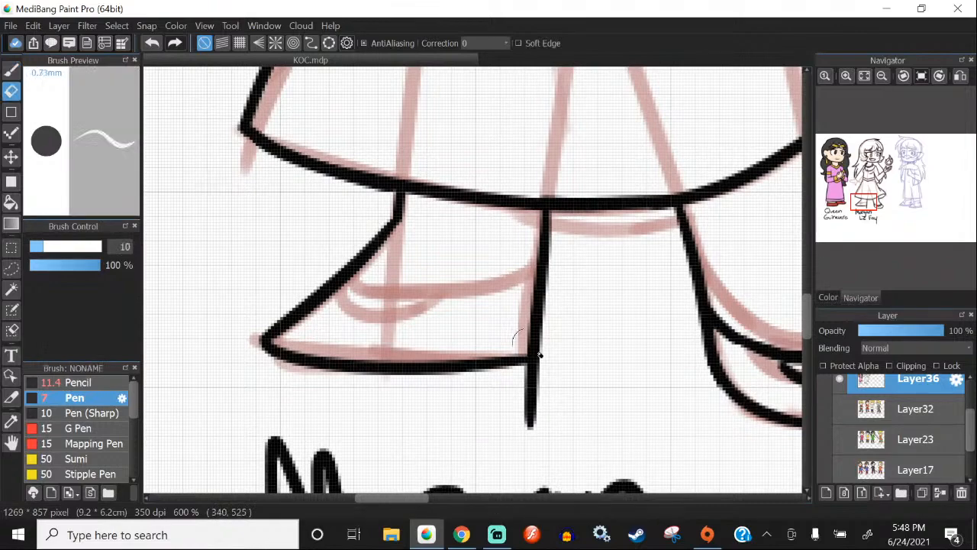
pyautogui.scroll(2, 561, 367)
pyautogui.moveTo(508, 409); pyautogui.dragTo(492, 474)
pyautogui.scroll(-2, 428, 347)
pyautogui.click(16, 70)
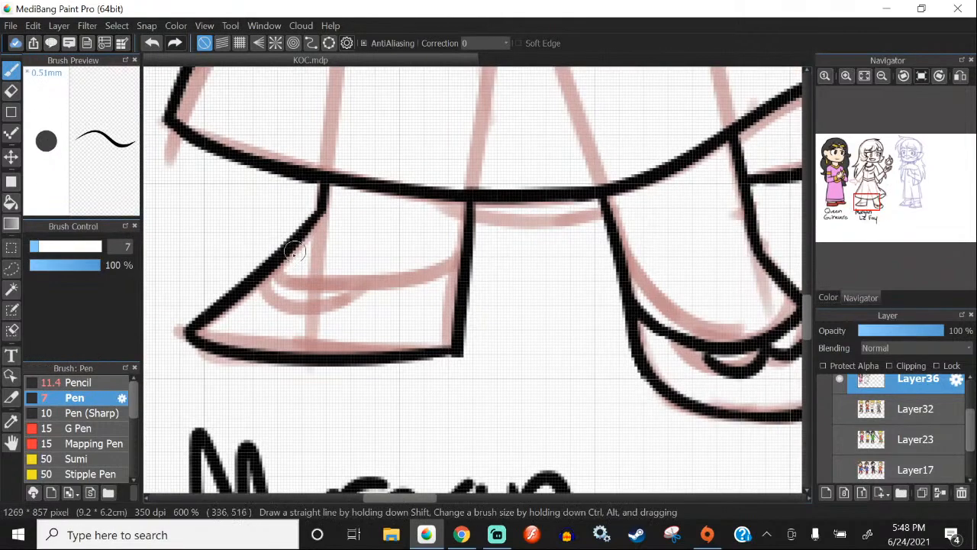
# Step: Ink the curved strap line across the left-hand foot up to the inner leg line, with a small rounded loop beneath its outer end
pyautogui.scroll(1, 294, 268)
pyautogui.moveTo(259, 268); pyautogui.dragTo(573, 289)
pyautogui.hotkey('ctrl', 'z')
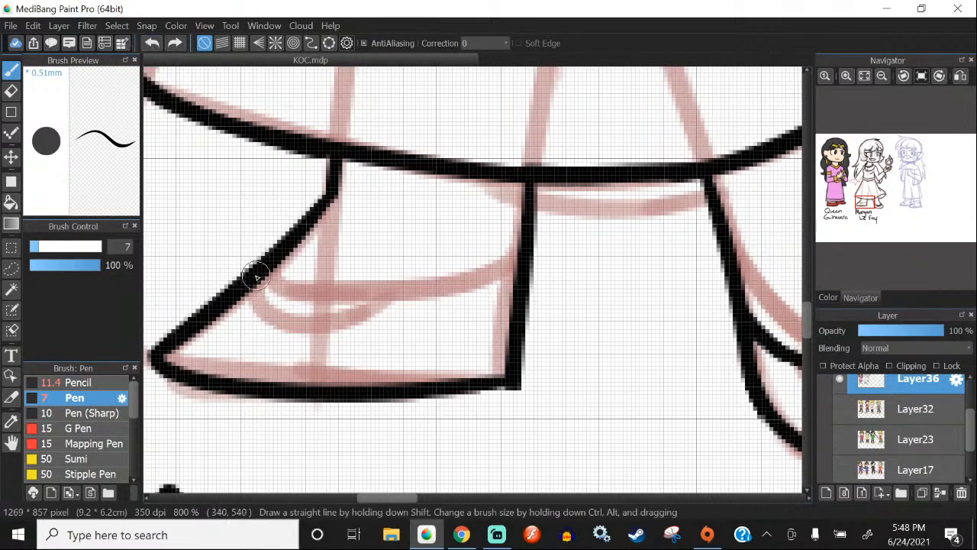
pyautogui.moveTo(256, 284); pyautogui.dragTo(492, 284)
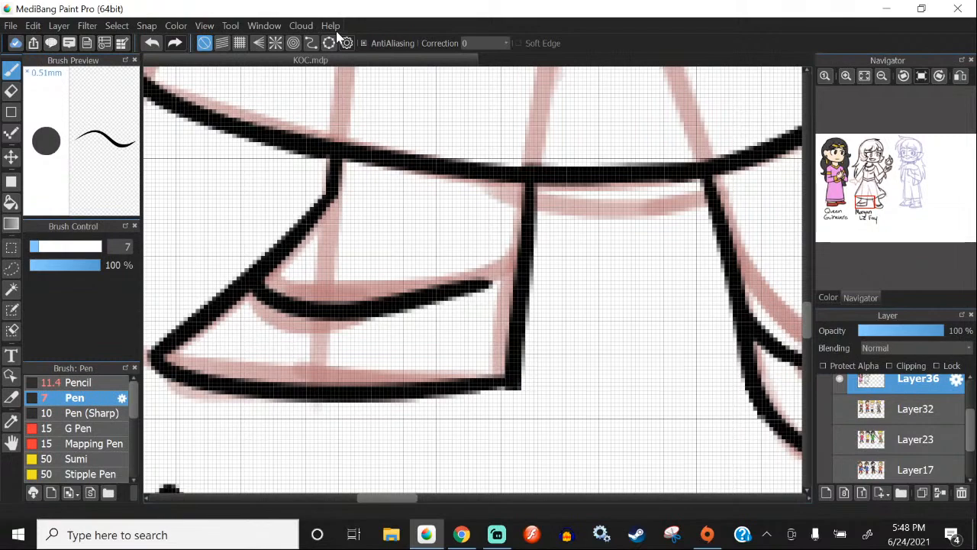
pyautogui.moveTo(473, 287); pyautogui.dragTo(526, 269)
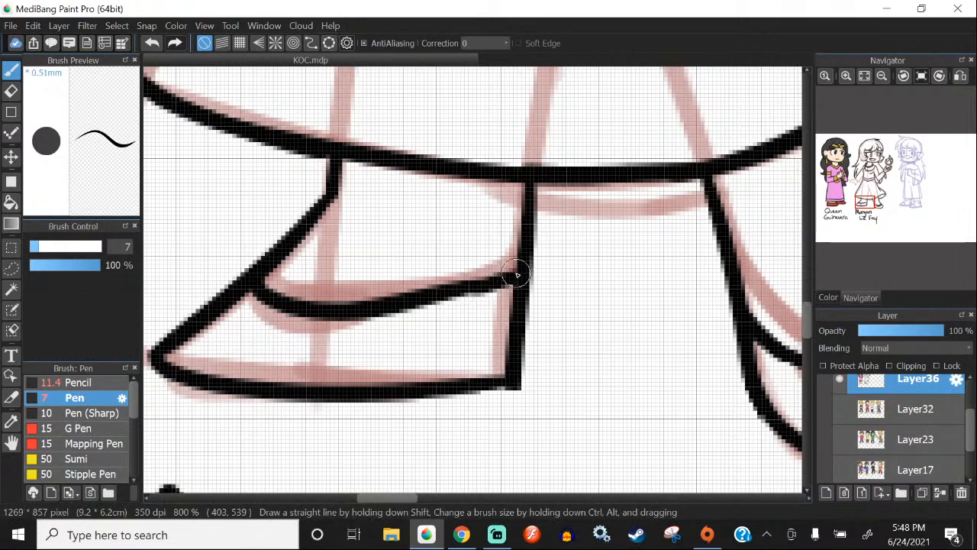
pyautogui.moveTo(247, 292); pyautogui.dragTo(313, 298)
pyautogui.scroll(-6, 393, 294)
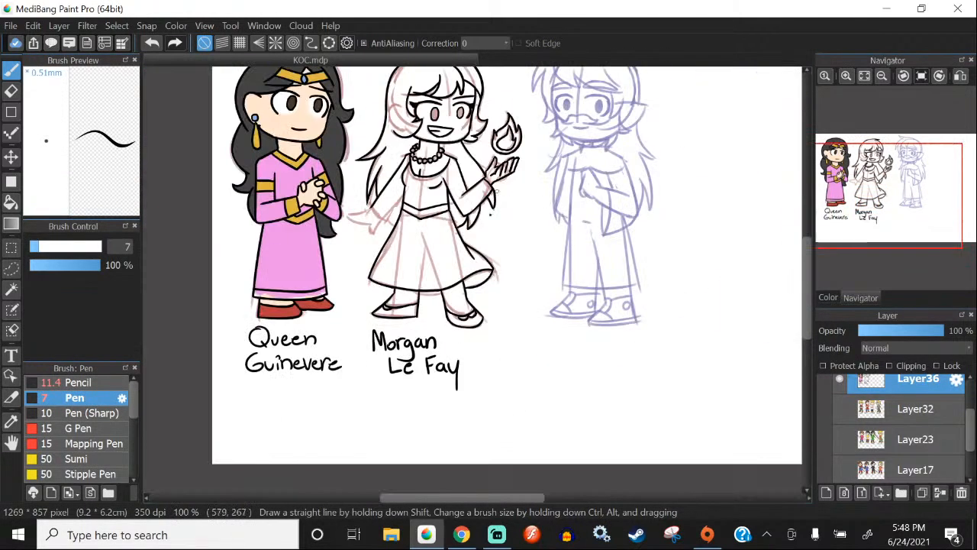
# Step: Ink a second hem line between the two legs, just beneath the skirt's lower edge
pyautogui.scroll(5, 447, 283)
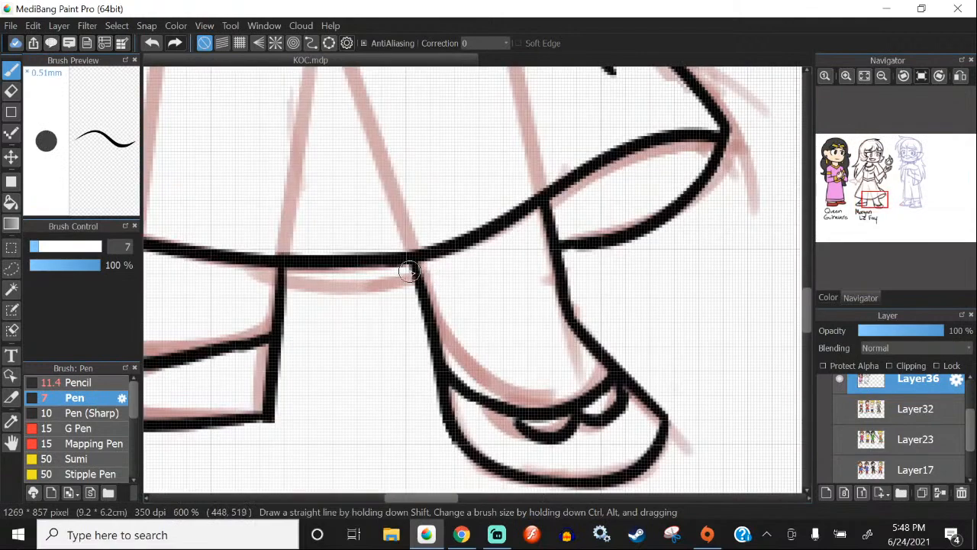
pyautogui.moveTo(416, 269); pyautogui.dragTo(284, 269)
pyautogui.scroll(-8, 272, 237)
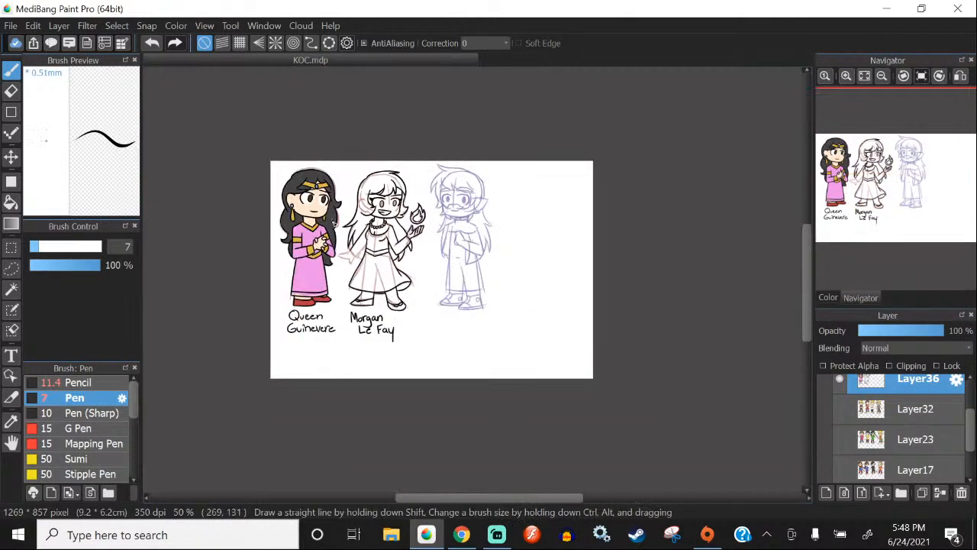
# Step: Ink the curved cuff edge of the left-hand sleeve as a stroke starting at the end of the sleeve's outer line
pyautogui.scroll(2, 334, 222)
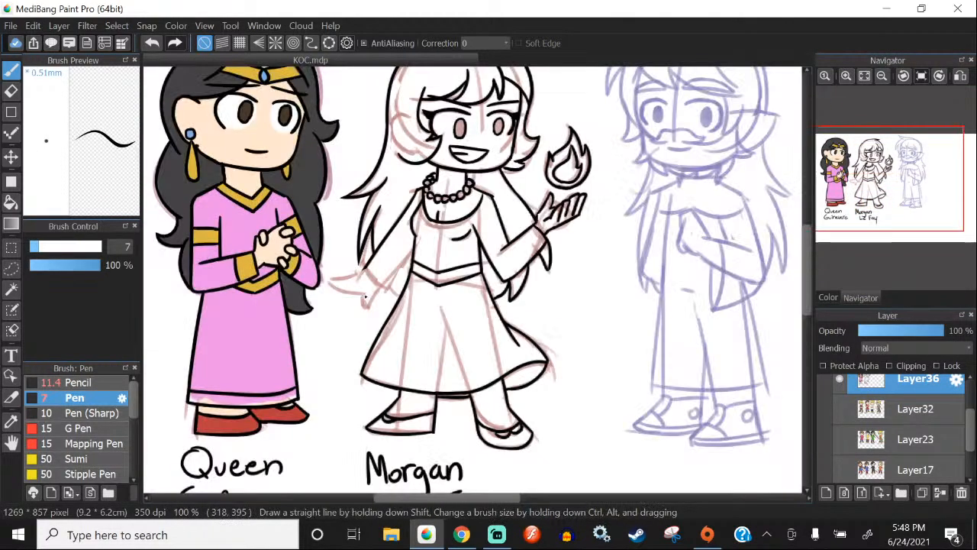
pyautogui.scroll(5, 365, 298)
pyautogui.moveTo(397, 243)
pyautogui.mouseDown()
pyautogui.moveTo(458, 321)
pyautogui.moveTo(543, 382)
pyautogui.mouseUp()
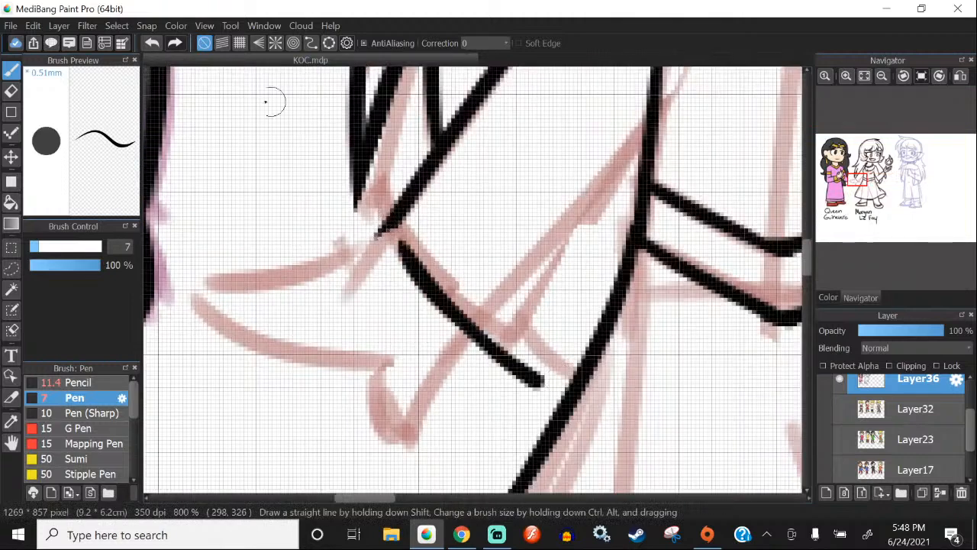
pyautogui.click(152, 43)
pyautogui.moveTo(382, 225); pyautogui.dragTo(522, 345)
pyautogui.scroll(-3, 539, 243)
pyautogui.scroll(3, 481, 258)
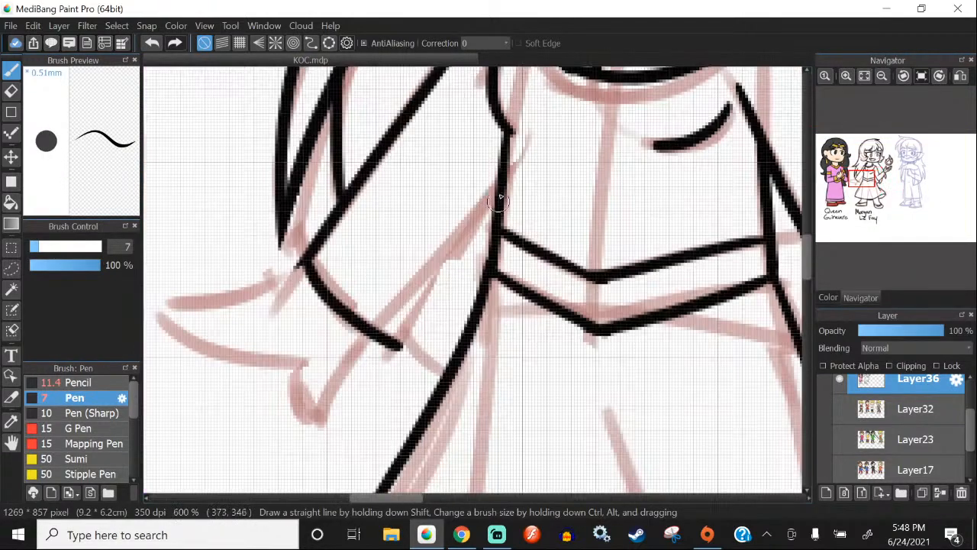
# Step: Ink the underside of the left-hand sleeve from the bodice to the cuff and trim the end that overshoots the cuff
pyautogui.moveTo(500, 200); pyautogui.dragTo(372, 387)
pyautogui.moveTo(374, 382)
pyautogui.mouseDown()
pyautogui.moveTo(388, 371)
pyautogui.moveTo(385, 355)
pyautogui.mouseUp()
pyautogui.click(12, 71)
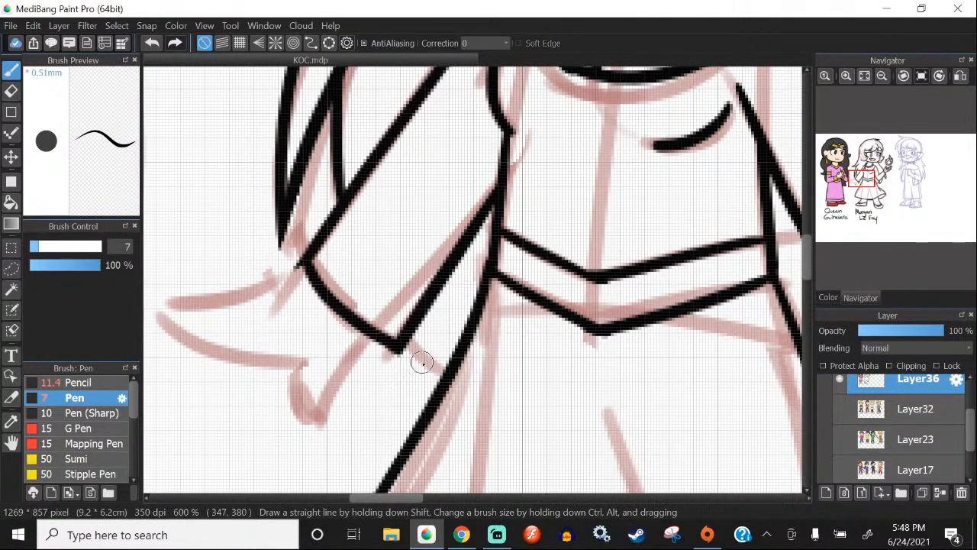
# Step: Ink the outstretched left-hand hand following the sketch, with its pointed fingertips, lower edge and downward thumb joining the cuff
pyautogui.scroll(2, 502, 393)
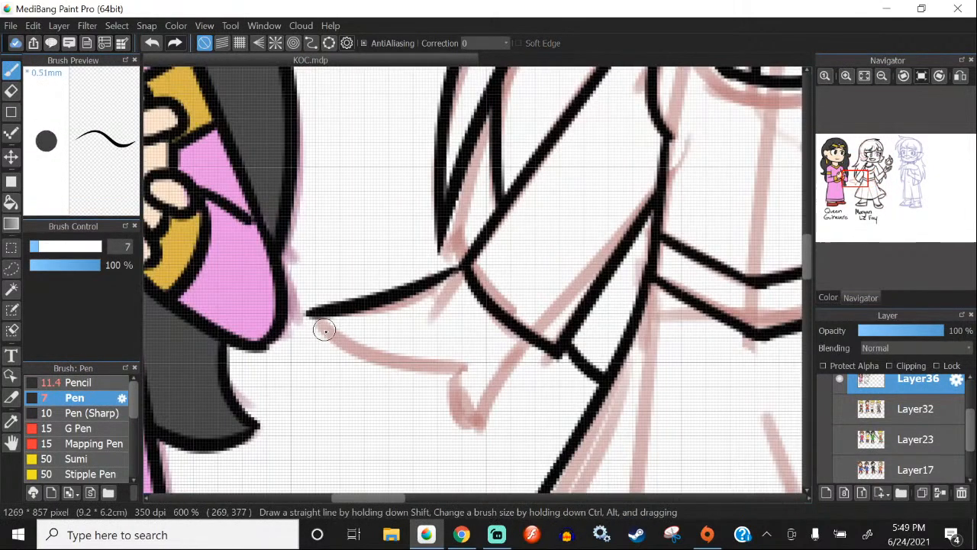
pyautogui.moveTo(308, 314); pyautogui.dragTo(474, 387)
pyautogui.click(152, 44)
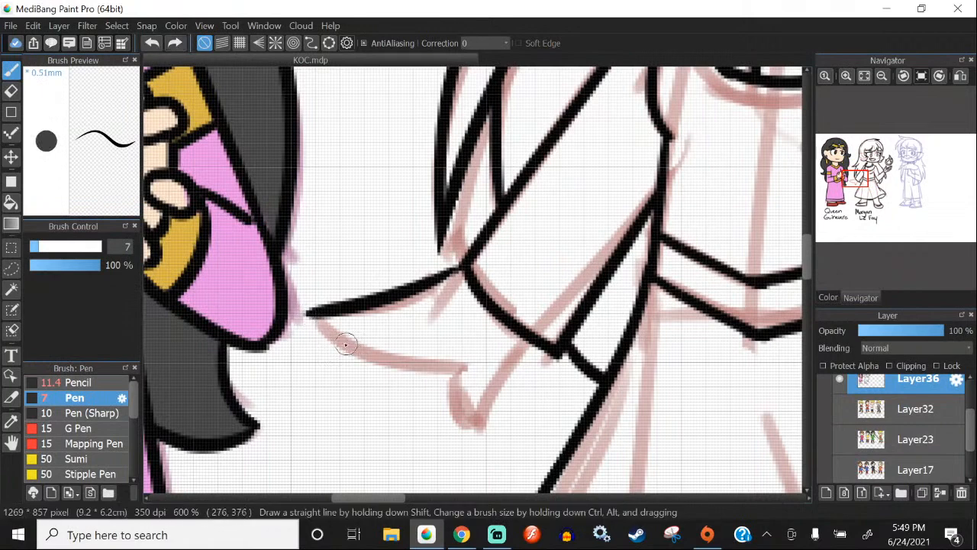
pyautogui.moveTo(309, 314); pyautogui.dragTo(489, 382)
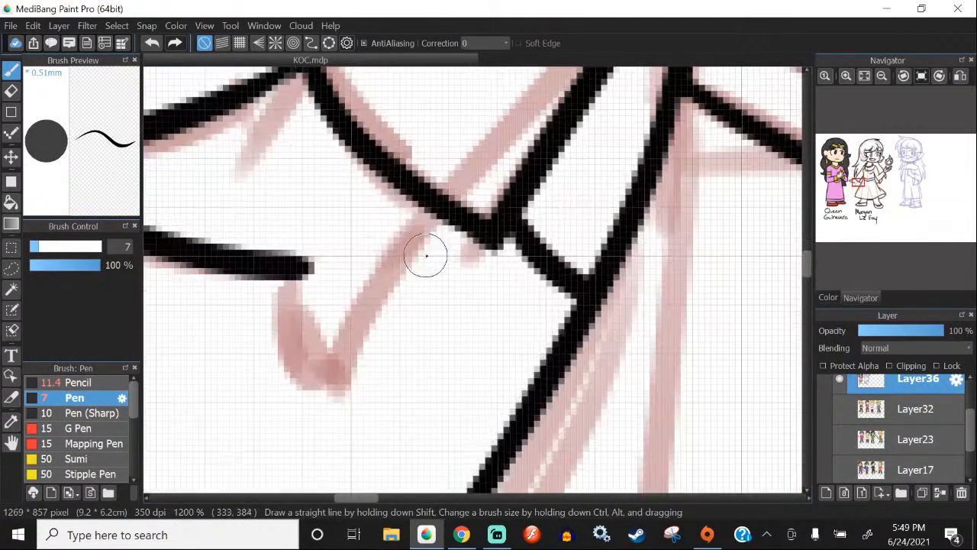
pyautogui.moveTo(426, 218); pyautogui.dragTo(321, 441)
pyautogui.moveTo(324, 408)
pyautogui.mouseDown()
pyautogui.moveTo(296, 274)
pyautogui.moveTo(320, 385)
pyautogui.moveTo(305, 400)
pyautogui.moveTo(330, 402)
pyautogui.mouseUp()
pyautogui.scroll(-4, 354, 307)
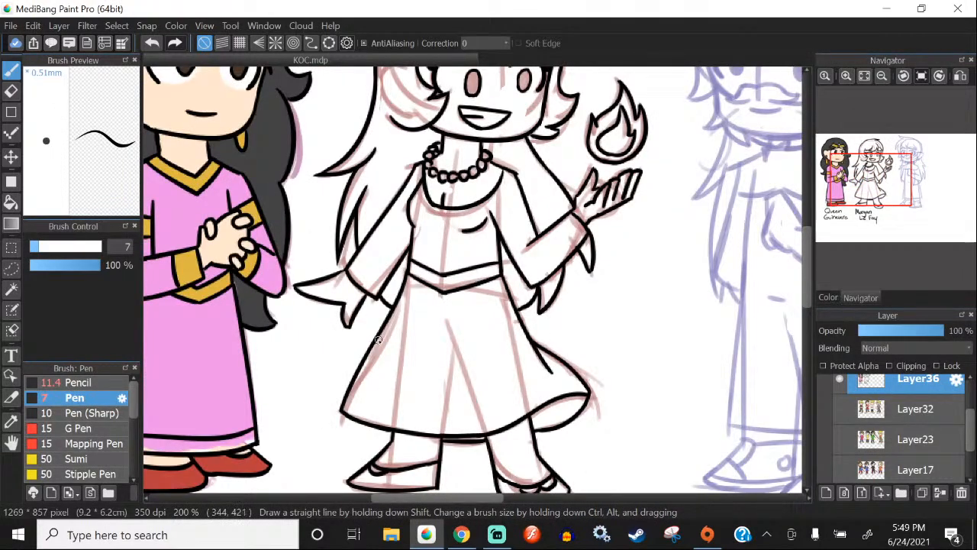
pyautogui.scroll(-2, 370, 337)
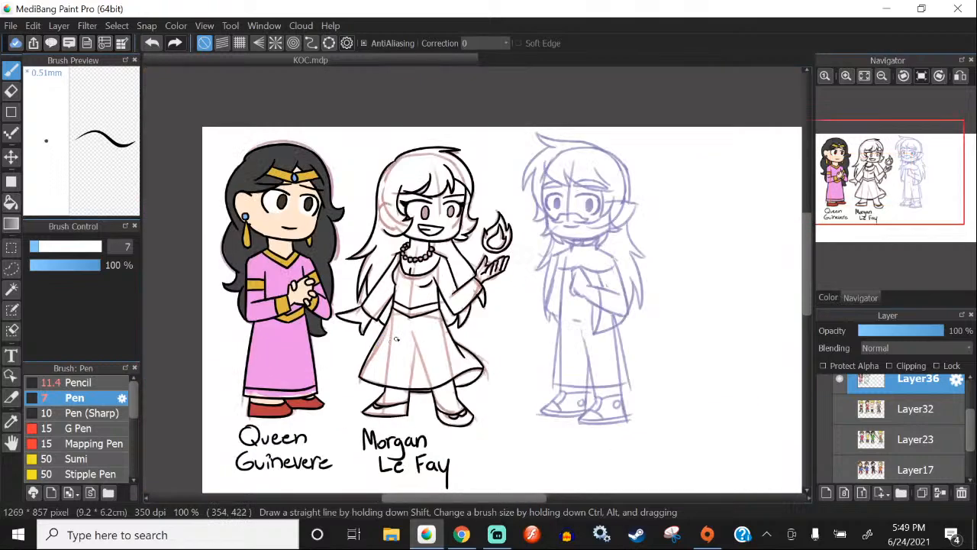
pyautogui.scroll(1, 403, 321)
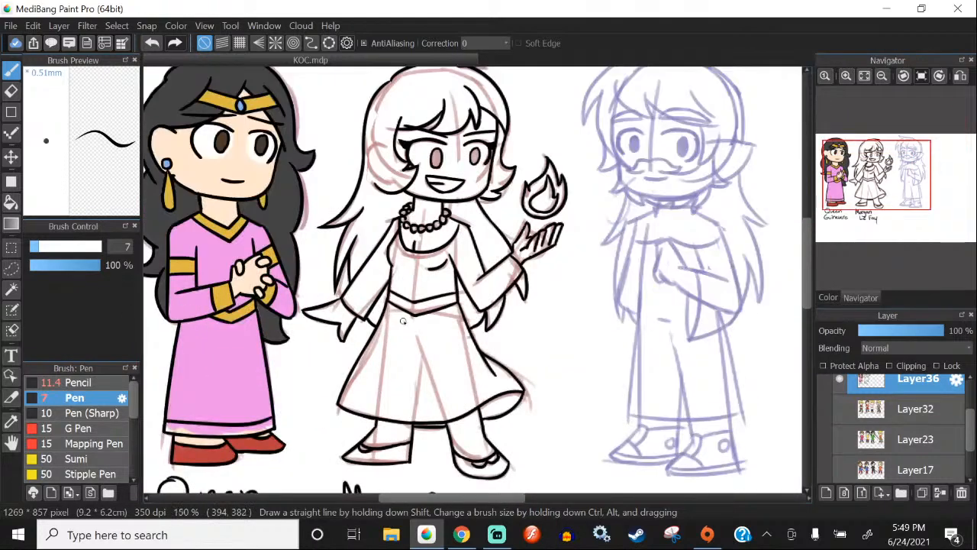
pyautogui.scroll(-2, 370, 309)
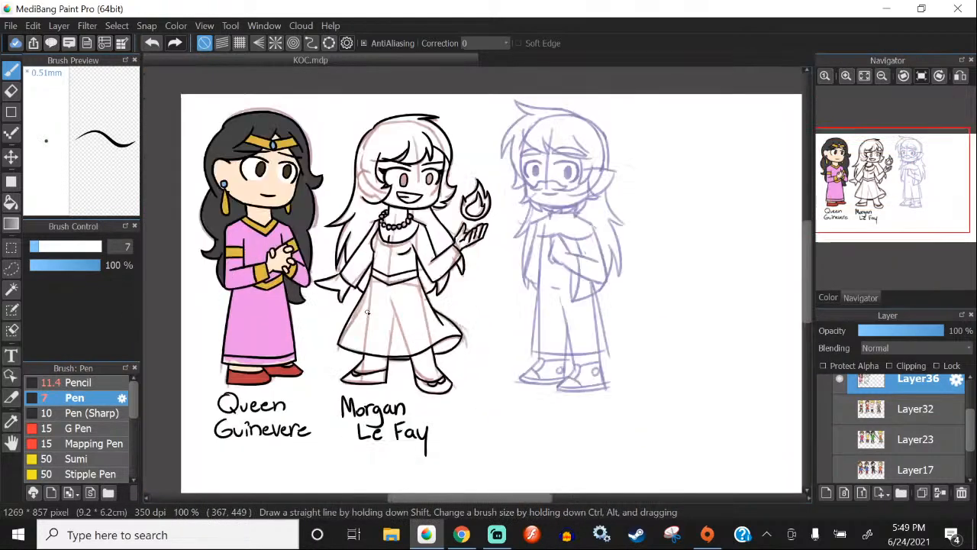
pyautogui.scroll(1, 482, 155)
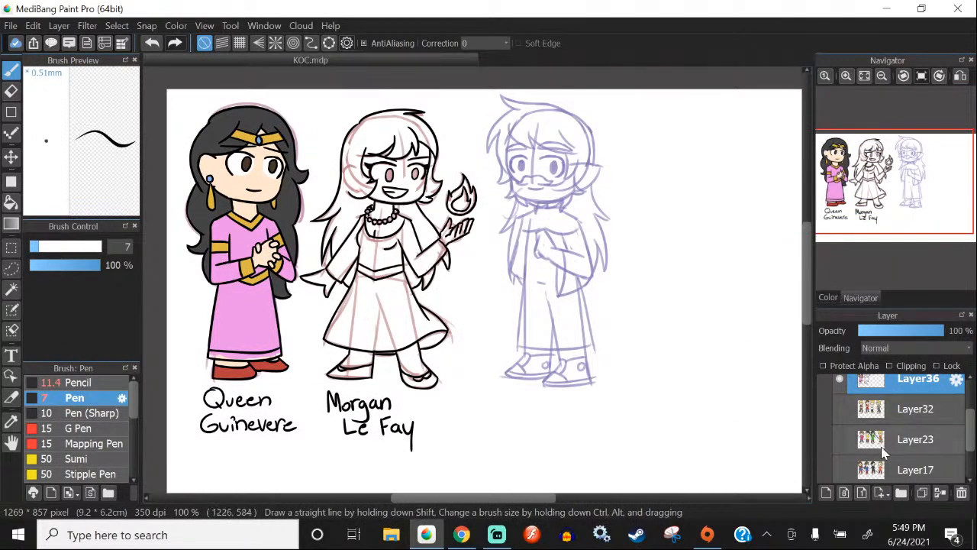
# Step: Hide the pink and purple sketches and add a new empty layer directly beneath the line art on Layer36
pyautogui.scroll(-4, 882, 452)
pyautogui.click(827, 449)
pyautogui.scroll(5, 878, 448)
pyautogui.click(909, 424)
pyautogui.click(826, 493)
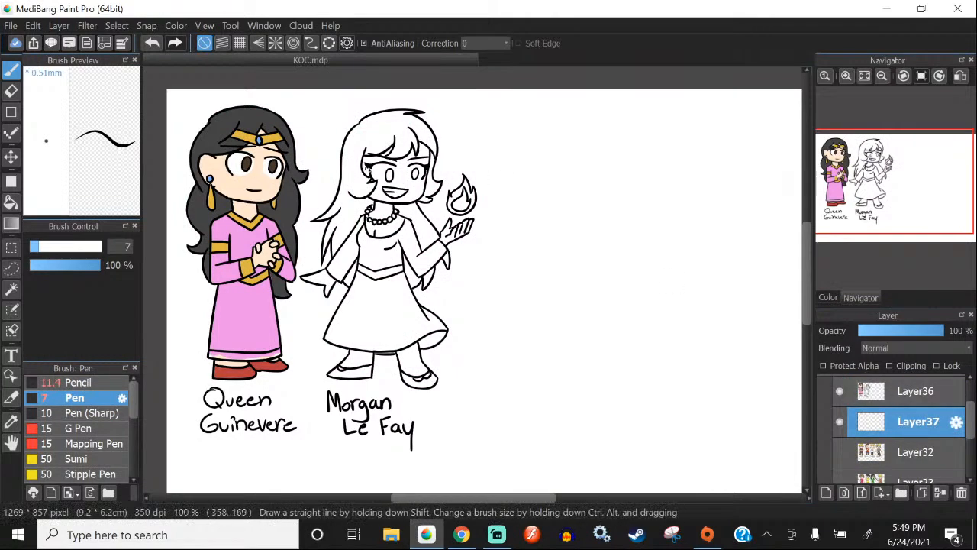
# Step: Paint Morgan's neck and chest in a light peach skin tone with the Watercolor brush at size 26
pyautogui.scroll(4, 374, 166)
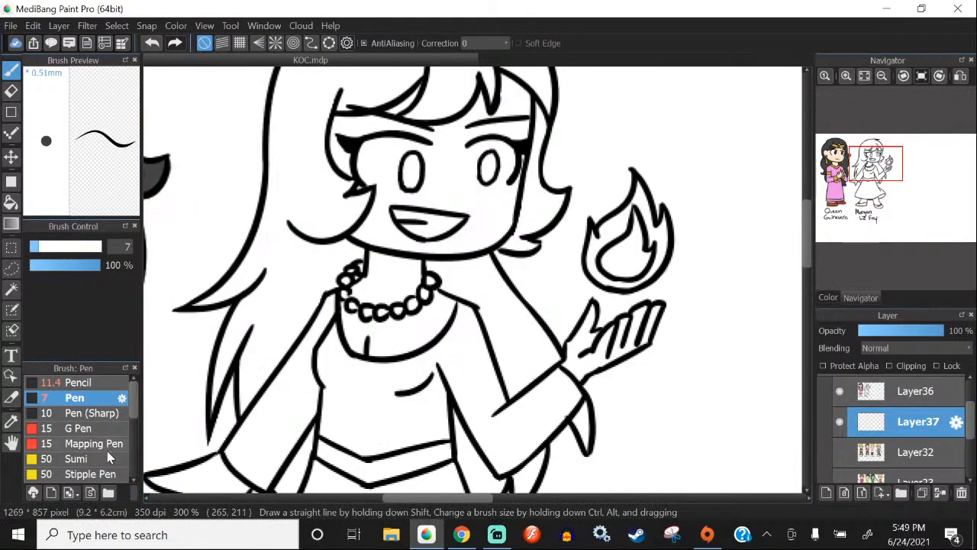
pyautogui.scroll(-3, 107, 455)
pyautogui.click(108, 451)
pyautogui.scroll(1, 444, 275)
pyautogui.moveTo(441, 302); pyautogui.dragTo(406, 357)
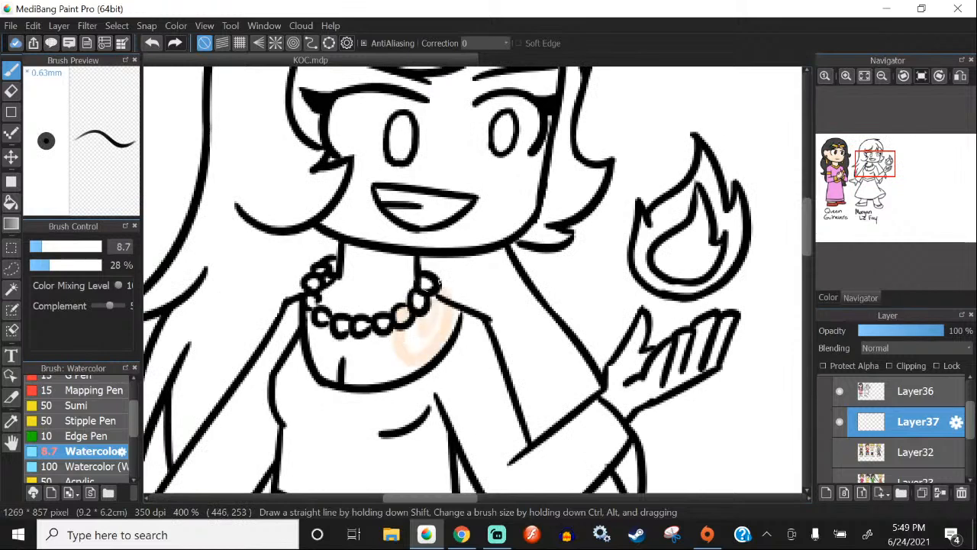
pyautogui.hotkey('ctrl', 'z')
pyautogui.click(66, 246)
pyautogui.moveTo(433, 310)
pyautogui.mouseDown()
pyautogui.moveTo(397, 352)
pyautogui.moveTo(352, 264)
pyautogui.moveTo(367, 267)
pyautogui.moveTo(336, 356)
pyautogui.moveTo(301, 367)
pyautogui.mouseUp()
# Step: Fill Morgan's face with the peach skin tone, including the forehead behind the bangs and the cheeks
pyautogui.scroll(-2, 340, 381)
pyautogui.scroll(2, 323, 265)
pyautogui.moveTo(327, 205)
pyautogui.mouseDown()
pyautogui.moveTo(409, 145)
pyautogui.moveTo(463, 236)
pyautogui.moveTo(486, 156)
pyautogui.moveTo(561, 221)
pyautogui.moveTo(538, 247)
pyautogui.moveTo(557, 150)
pyautogui.moveTo(547, 246)
pyautogui.moveTo(568, 133)
pyautogui.moveTo(526, 306)
pyautogui.moveTo(496, 341)
pyautogui.moveTo(535, 310)
pyautogui.moveTo(481, 349)
pyautogui.moveTo(427, 328)
pyautogui.moveTo(452, 263)
pyautogui.moveTo(472, 330)
pyautogui.mouseUp()
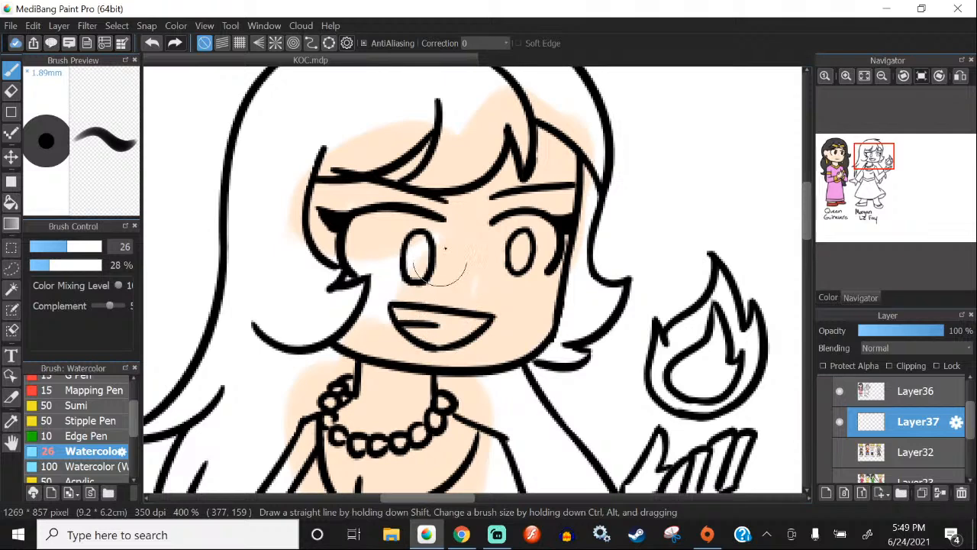
pyautogui.moveTo(445, 248)
pyautogui.mouseDown()
pyautogui.moveTo(553, 120)
pyautogui.moveTo(524, 306)
pyautogui.moveTo(541, 312)
pyautogui.moveTo(527, 321)
pyautogui.mouseUp()
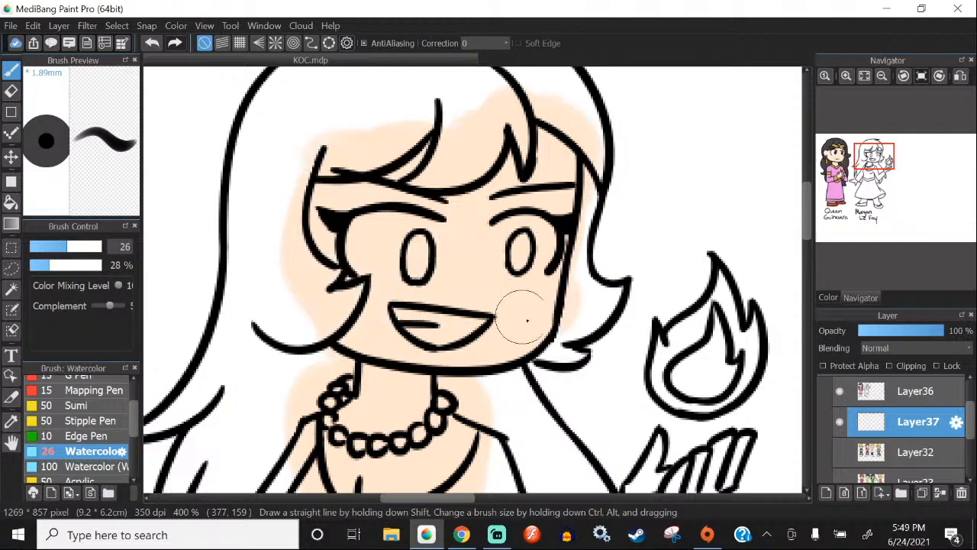
# Step: Paint the raised hand beneath the flame in peach, reducing the brush size to 20 and then 12.4 for the thumb and fingers
pyautogui.scroll(-4, 502, 328)
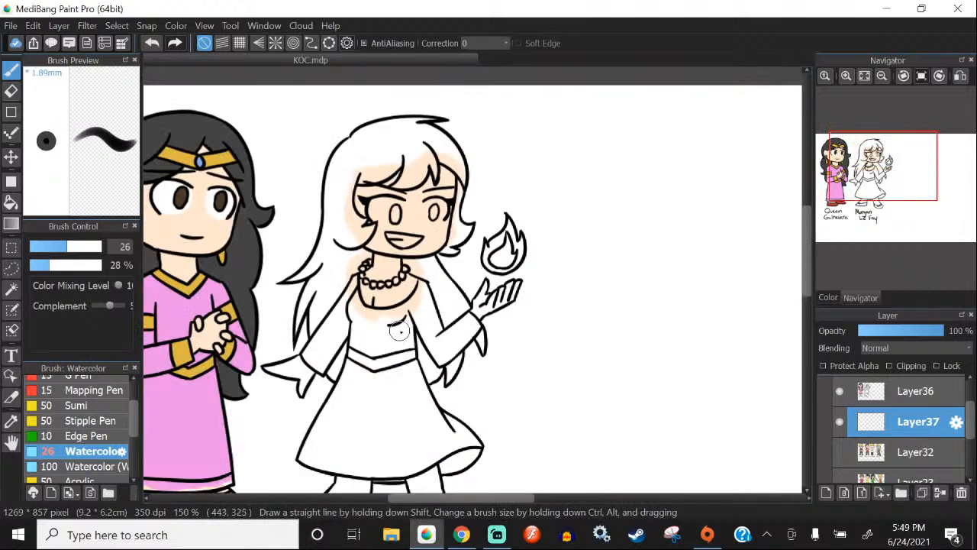
pyautogui.scroll(4, 515, 290)
pyautogui.click(58, 247)
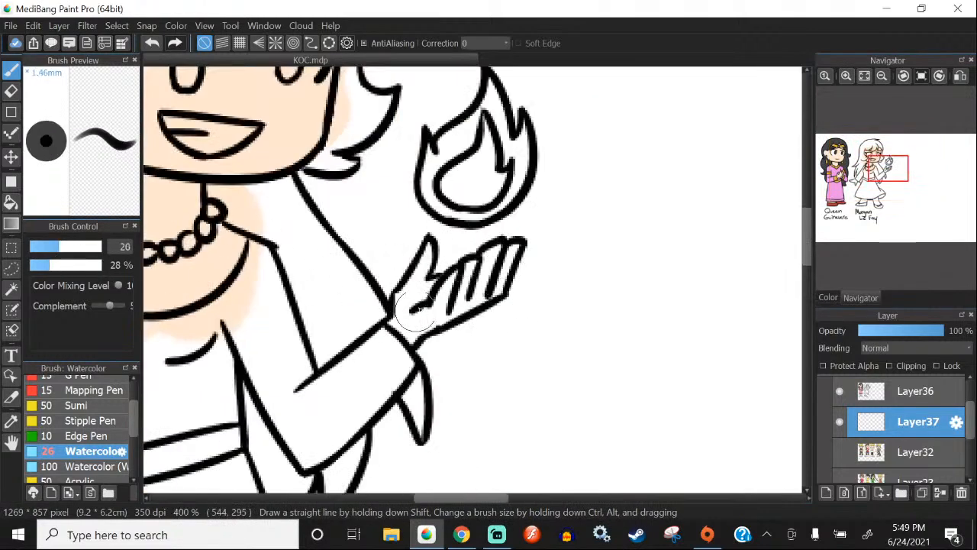
pyautogui.scroll(2, 420, 308)
pyautogui.moveTo(407, 345)
pyautogui.mouseDown()
pyautogui.moveTo(440, 295)
pyautogui.moveTo(376, 336)
pyautogui.mouseUp()
pyautogui.click(47, 248)
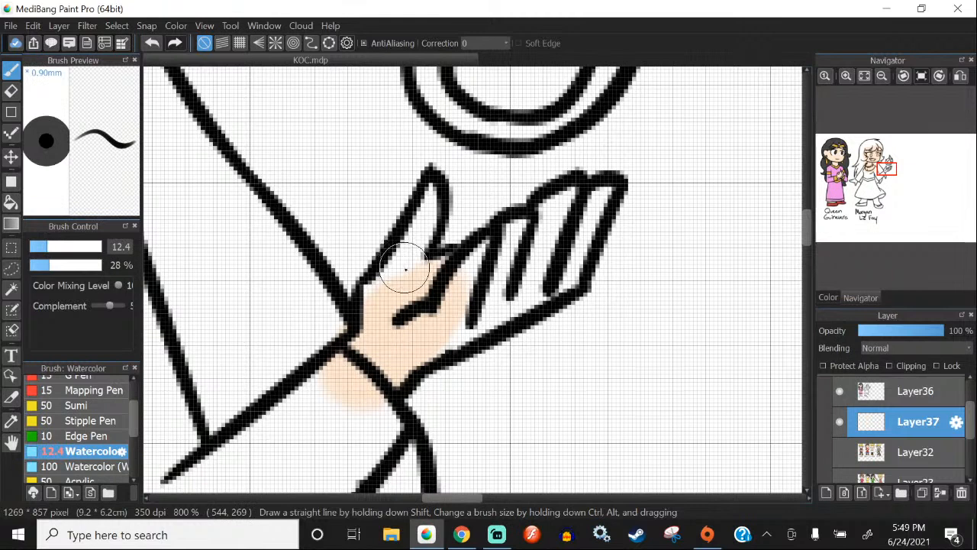
pyautogui.moveTo(405, 269)
pyautogui.mouseDown()
pyautogui.moveTo(462, 279)
pyautogui.moveTo(525, 240)
pyautogui.moveTo(519, 246)
pyautogui.moveTo(559, 201)
pyautogui.moveTo(577, 220)
pyautogui.moveTo(598, 203)
pyautogui.moveTo(528, 263)
pyautogui.moveTo(544, 275)
pyautogui.moveTo(585, 233)
pyautogui.moveTo(552, 283)
pyautogui.moveTo(434, 317)
pyautogui.moveTo(472, 303)
pyautogui.moveTo(498, 313)
pyautogui.mouseUp()
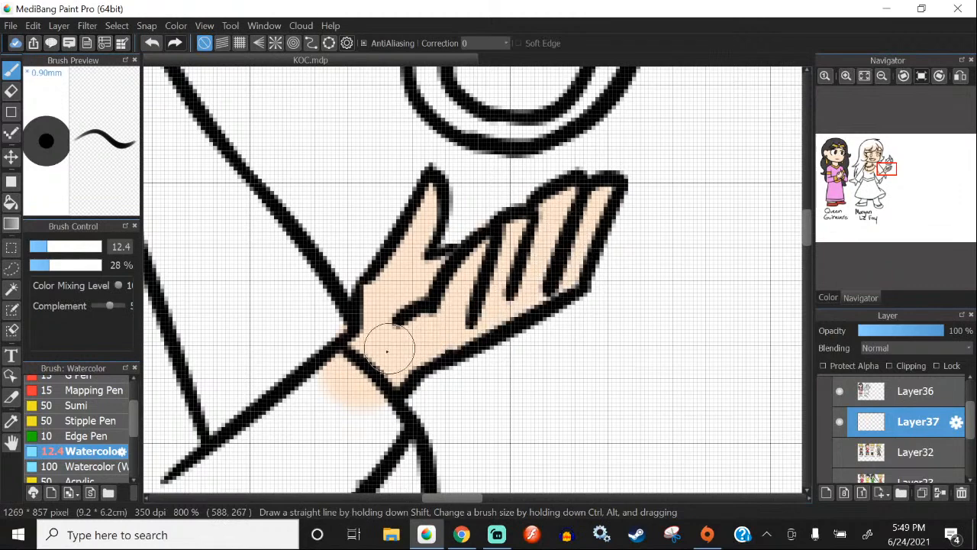
# Step: Paint the outstretched left-hand hand in the peach skin tone up to the sleeve cuff
pyautogui.scroll(-8, 451, 313)
pyautogui.scroll(3, 348, 319)
pyautogui.scroll(5, 349, 319)
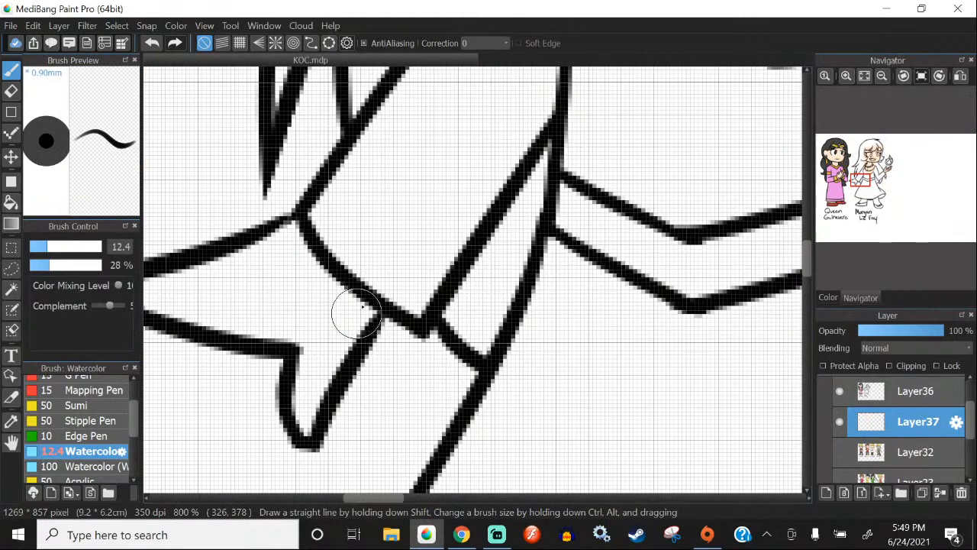
pyautogui.moveTo(356, 312)
pyautogui.mouseDown()
pyautogui.moveTo(410, 328)
pyautogui.moveTo(375, 315)
pyautogui.moveTo(375, 329)
pyautogui.moveTo(361, 320)
pyautogui.moveTo(227, 303)
pyautogui.moveTo(233, 293)
pyautogui.moveTo(334, 266)
pyautogui.moveTo(342, 283)
pyautogui.moveTo(407, 290)
pyautogui.moveTo(383, 370)
pyautogui.moveTo(370, 264)
pyautogui.moveTo(416, 398)
pyautogui.moveTo(449, 416)
pyautogui.moveTo(405, 267)
pyautogui.moveTo(510, 456)
pyautogui.moveTo(487, 391)
pyautogui.moveTo(462, 231)
pyautogui.moveTo(493, 330)
pyautogui.moveTo(490, 379)
pyautogui.moveTo(487, 349)
pyautogui.moveTo(528, 394)
pyautogui.mouseUp()
# Step: Paint both legs and the exposed tops of the feet below the skirt hem in peach
pyautogui.scroll(-4, 305, 233)
pyautogui.scroll(-2, 287, 228)
pyautogui.scroll(4, 393, 294)
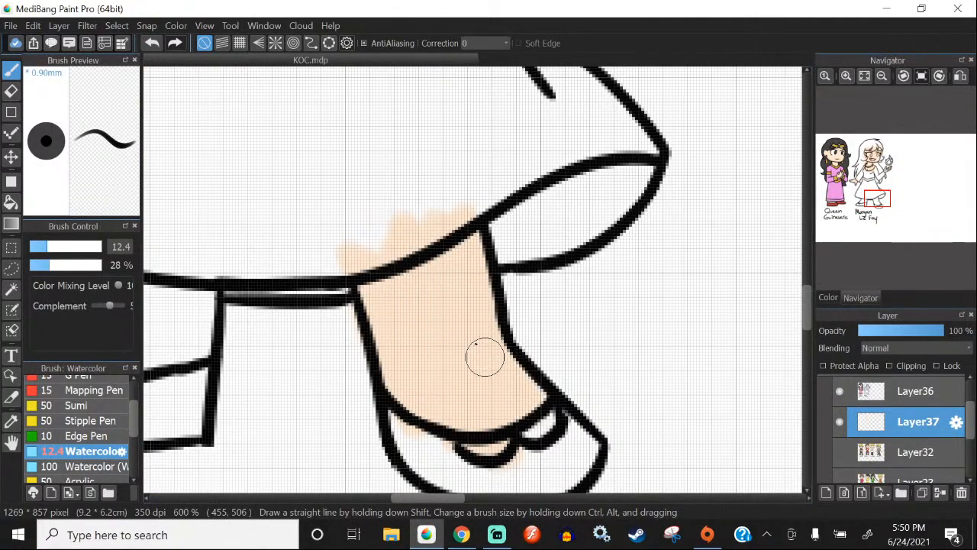
pyautogui.hscroll(-5, 458, 336)
pyautogui.moveTo(410, 320)
pyautogui.mouseDown()
pyautogui.moveTo(411, 366)
pyautogui.moveTo(413, 287)
pyautogui.moveTo(406, 389)
pyautogui.moveTo(446, 298)
pyautogui.moveTo(467, 305)
pyautogui.moveTo(467, 403)
pyautogui.moveTo(485, 347)
pyautogui.moveTo(510, 331)
pyautogui.moveTo(512, 393)
pyautogui.moveTo(528, 319)
pyautogui.moveTo(437, 398)
pyautogui.moveTo(384, 380)
pyautogui.moveTo(432, 331)
pyautogui.moveTo(364, 400)
pyautogui.moveTo(380, 359)
pyautogui.mouseUp()
pyautogui.scroll(-2, 382, 378)
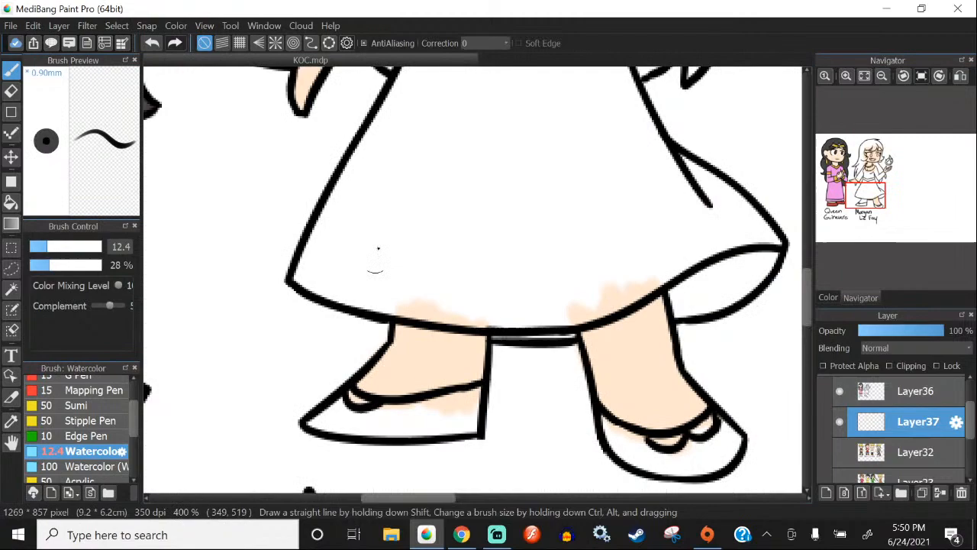
pyautogui.click(11, 90)
pyautogui.scroll(2, 360, 367)
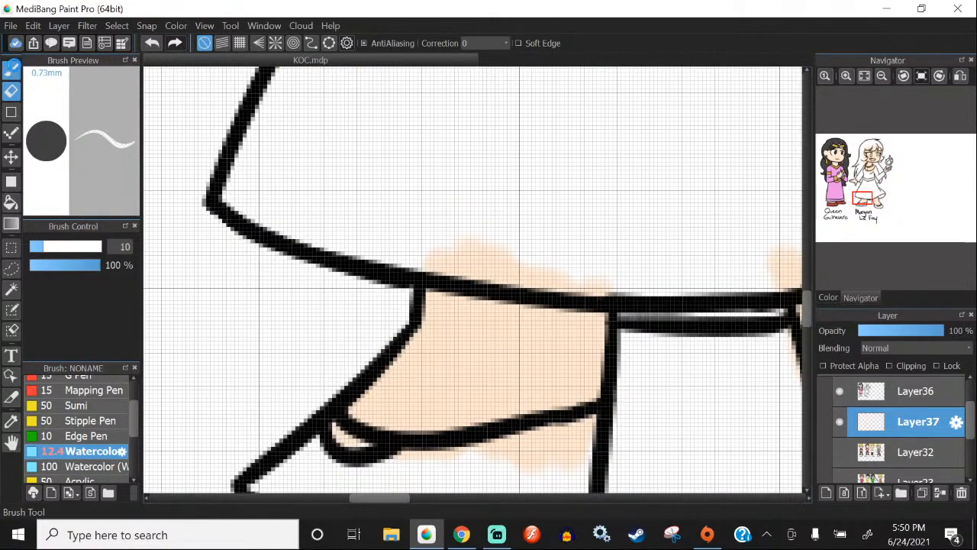
pyautogui.click(11, 69)
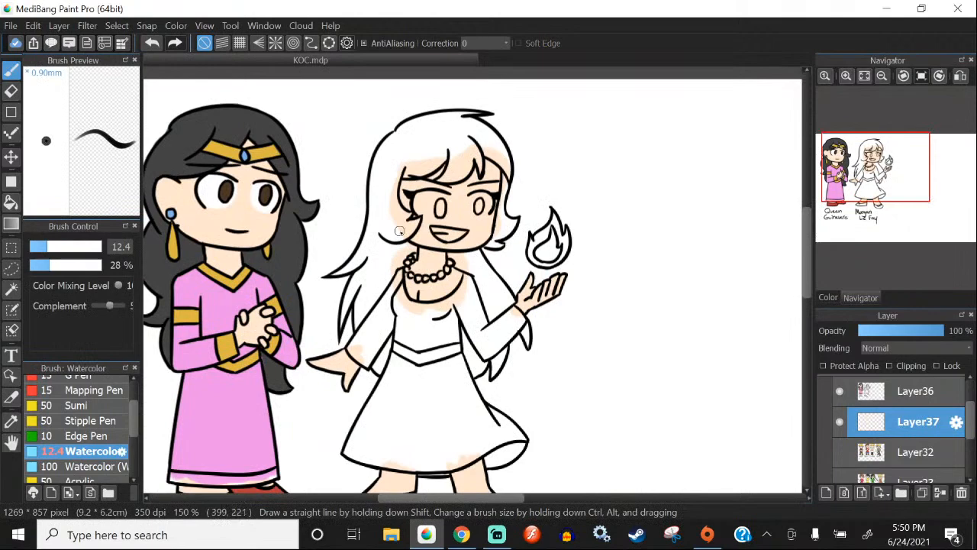
pyautogui.scroll(-1, 399, 230)
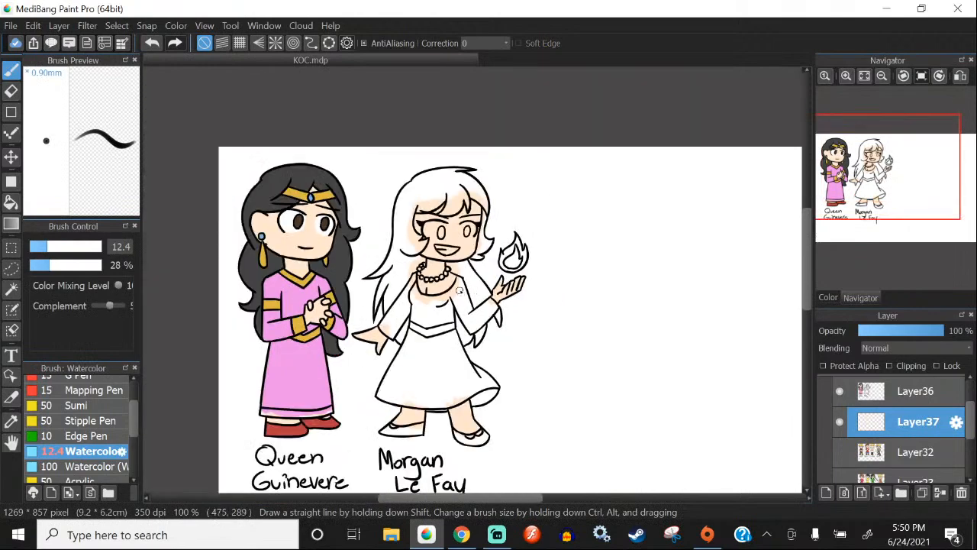
# Step: Lasso Morgan's right-hand eye oval on the line-art layer Layer36, enlarge it slightly with a transform, and clear the selection
pyautogui.scroll(1, 458, 286)
pyautogui.scroll(-1, 455, 272)
pyautogui.scroll(1, 385, 297)
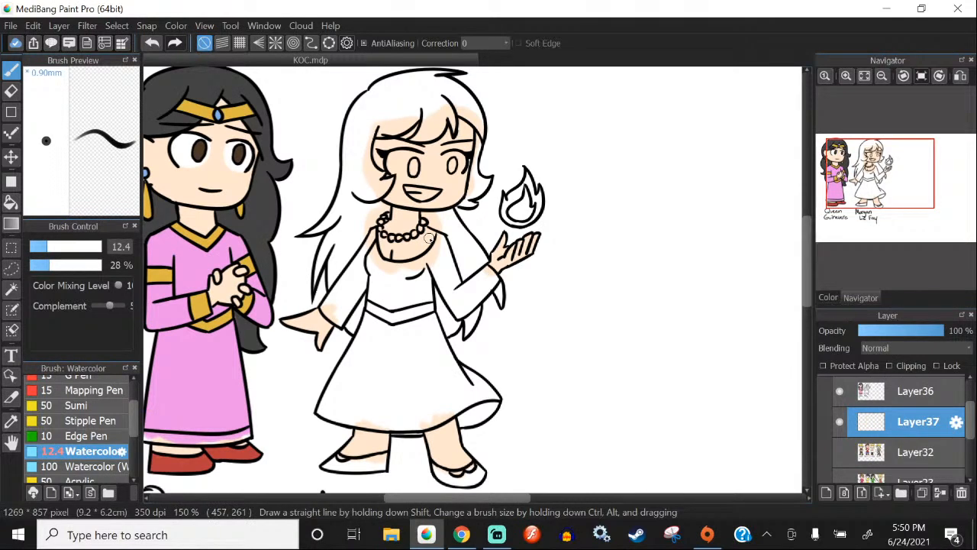
pyautogui.scroll(4, 446, 146)
pyautogui.click(11, 269)
pyautogui.click(915, 393)
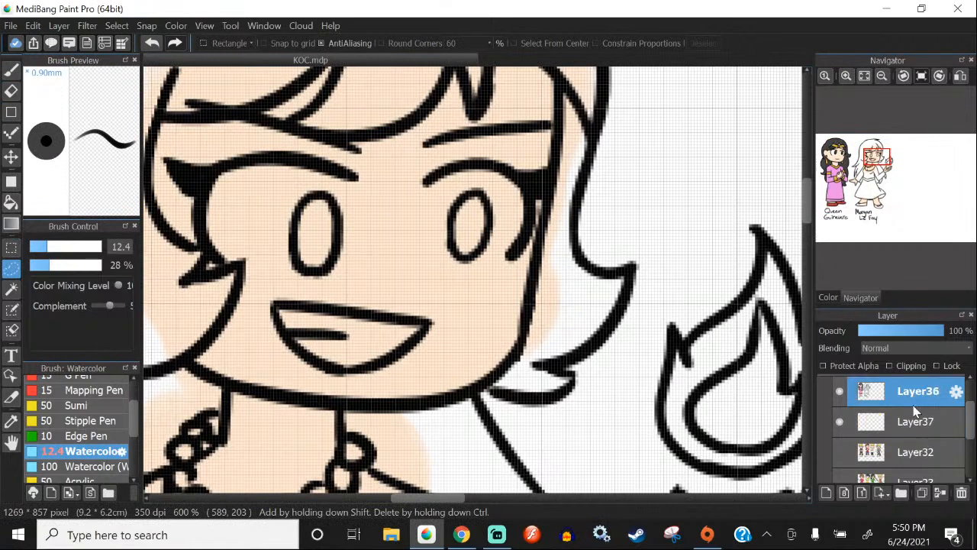
pyautogui.moveTo(467, 185); pyautogui.dragTo(461, 184)
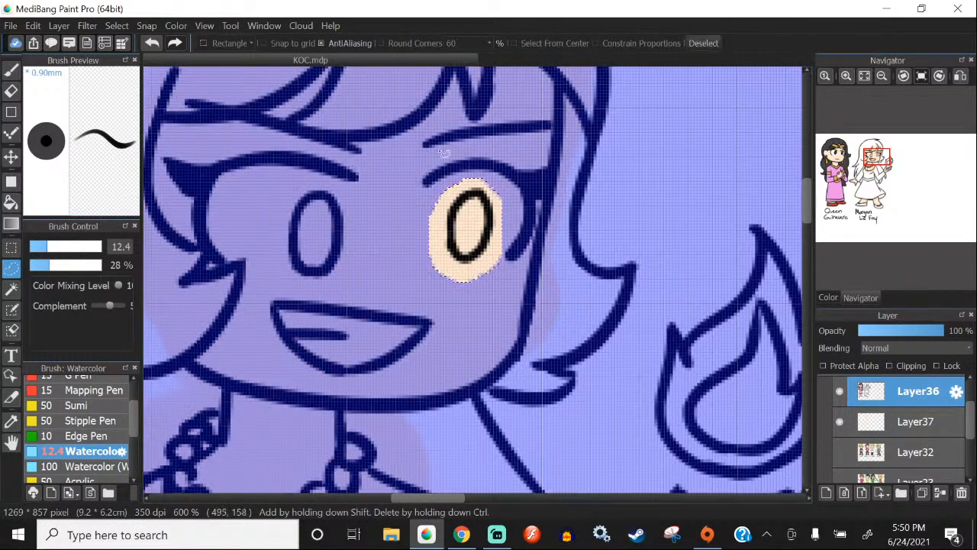
pyautogui.click(117, 25)
pyautogui.click(191, 194)
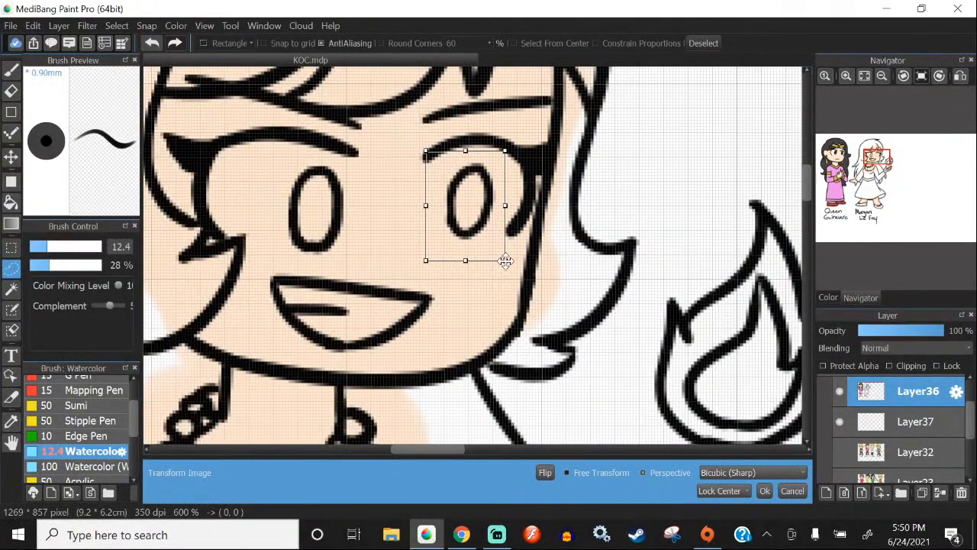
pyautogui.moveTo(505, 260); pyautogui.dragTo(511, 265)
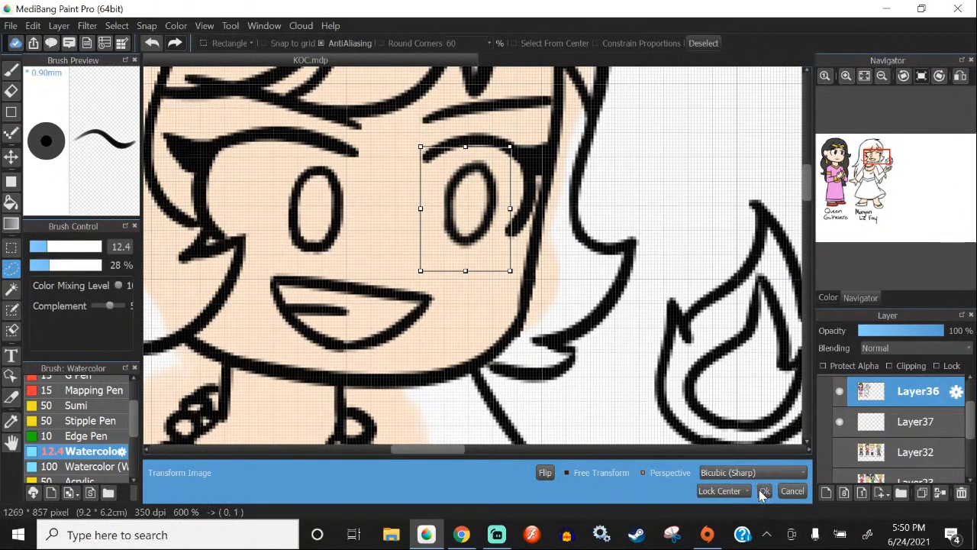
pyautogui.click(764, 493)
pyautogui.click(116, 26)
pyautogui.click(141, 63)
pyautogui.click(11, 71)
pyautogui.scroll(-6, 389, 149)
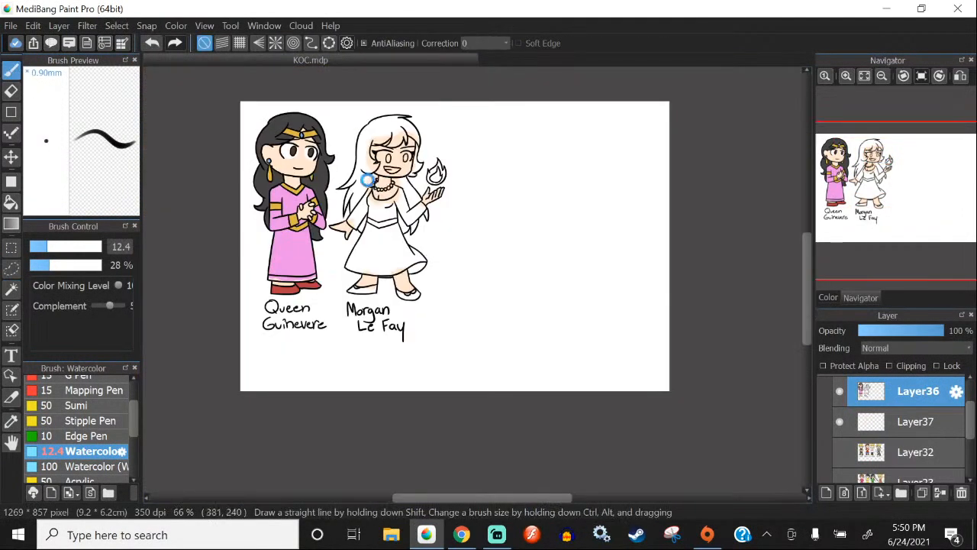
# Step: Add a new layer directly above Layer37, then temporarily show Layer17 to sample the brown hair colour from its character
pyautogui.scroll(3, 368, 180)
pyautogui.click(912, 430)
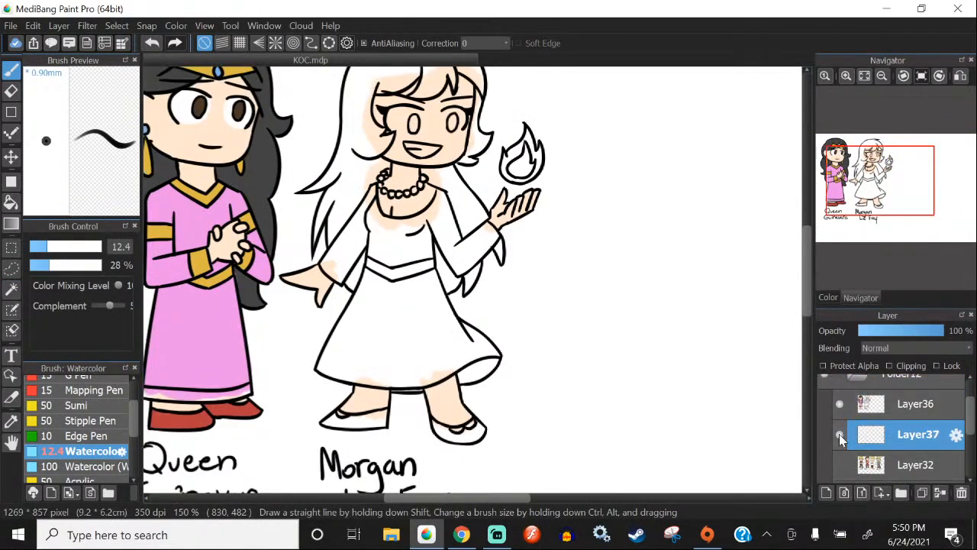
pyautogui.click(827, 491)
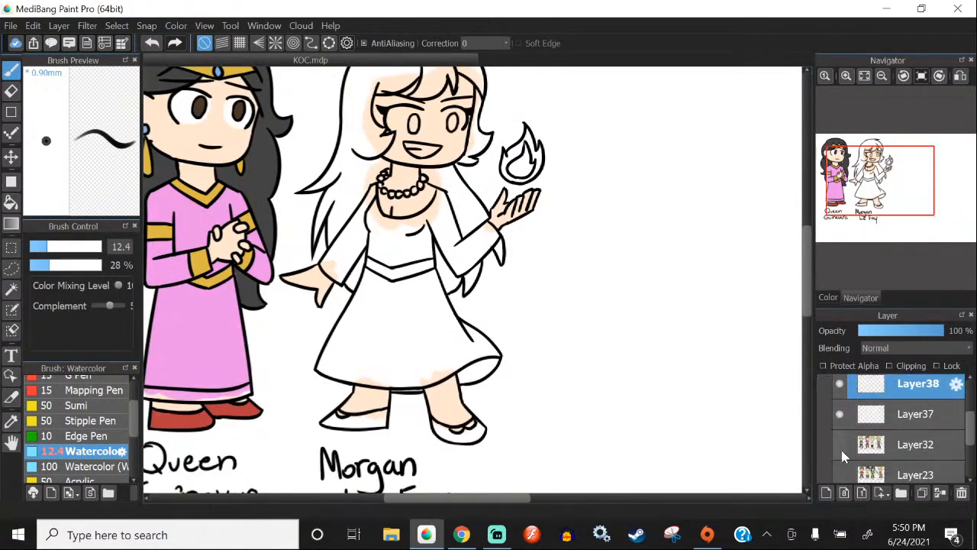
pyautogui.scroll(-2, 840, 458)
pyautogui.click(840, 442)
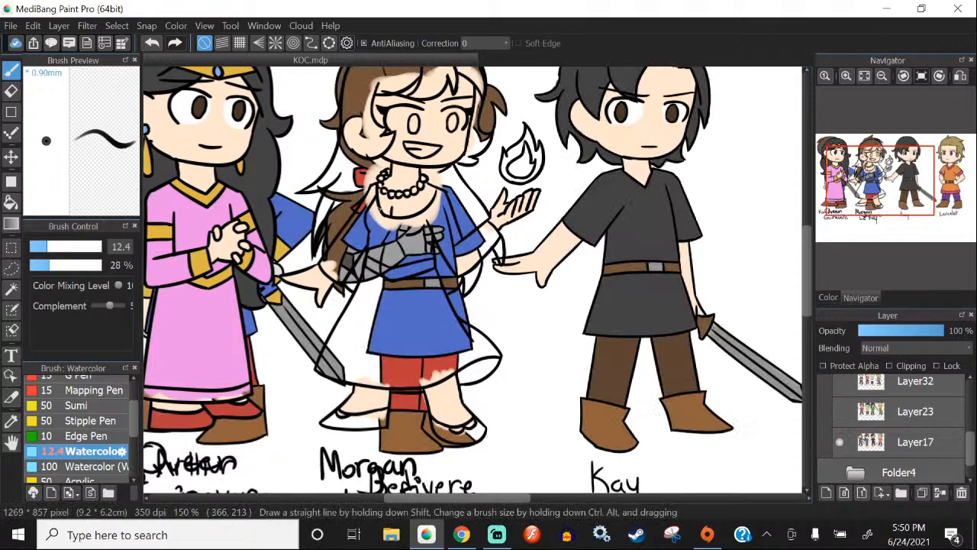
pyautogui.scroll(-3, 413, 280)
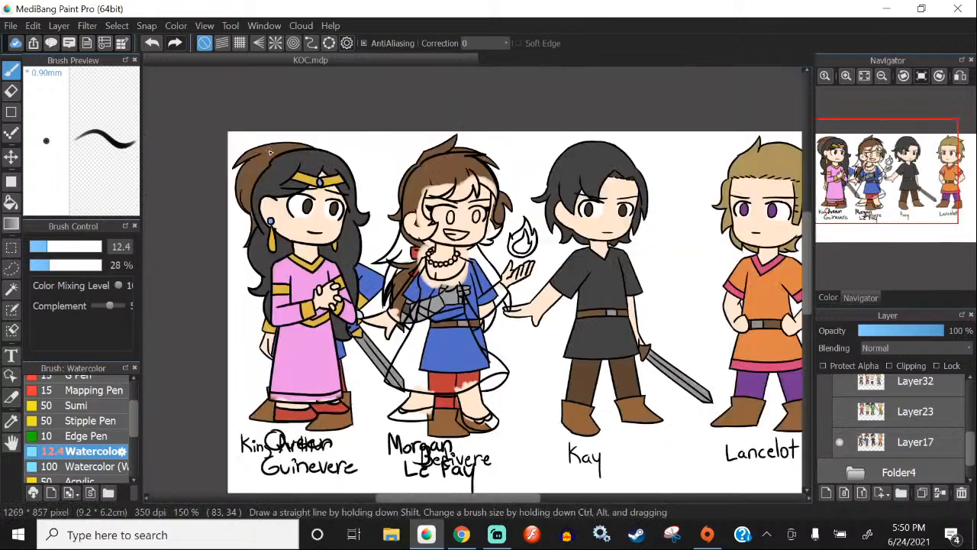
pyautogui.click(840, 442)
# Step: Paint the right-hand part of Morgan's crown brown, following the hair outline down to her temple
pyautogui.scroll(5, 469, 157)
pyautogui.moveTo(469, 157)
pyautogui.mouseDown()
pyautogui.moveTo(432, 157)
pyautogui.moveTo(536, 191)
pyautogui.moveTo(450, 107)
pyautogui.moveTo(559, 145)
pyautogui.moveTo(447, 153)
pyautogui.mouseUp()
pyautogui.scroll(-2, 458, 153)
pyautogui.scroll(2, 478, 151)
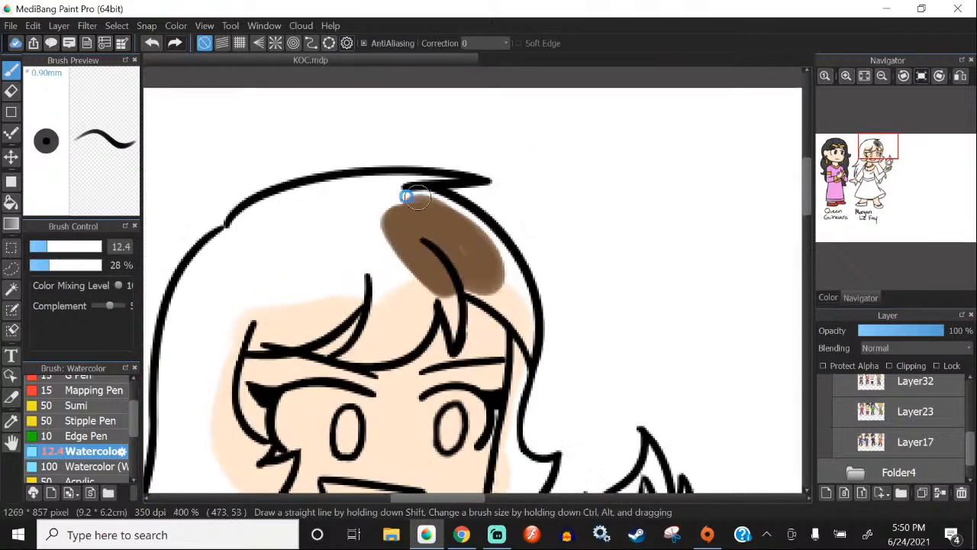
pyautogui.moveTo(408, 192)
pyautogui.mouseDown()
pyautogui.moveTo(365, 220)
pyautogui.moveTo(382, 203)
pyautogui.moveTo(440, 213)
pyautogui.moveTo(481, 241)
pyautogui.moveTo(446, 209)
pyautogui.moveTo(447, 223)
pyautogui.moveTo(528, 291)
pyautogui.moveTo(577, 390)
pyautogui.moveTo(553, 325)
pyautogui.moveTo(581, 434)
pyautogui.moveTo(550, 368)
pyautogui.mouseUp()
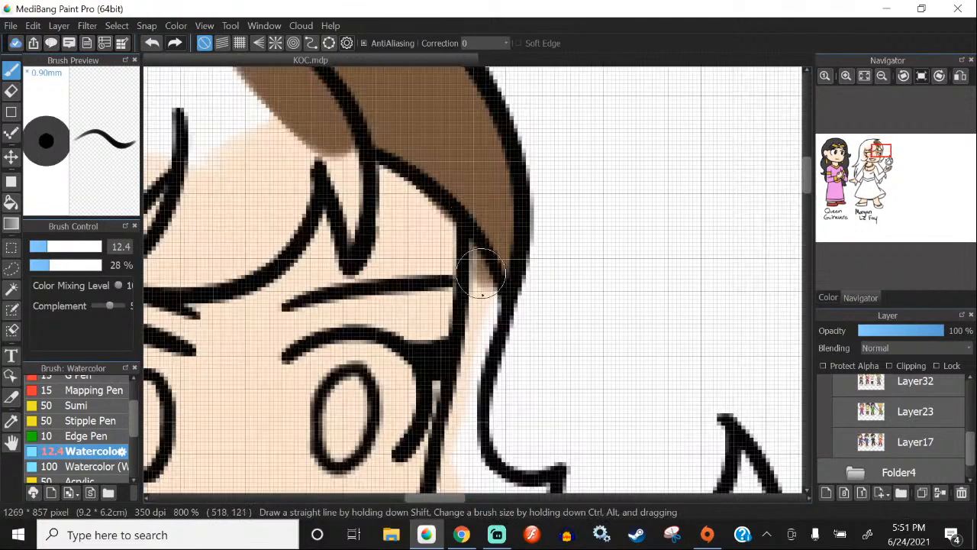
# Step: Fill the hair lock beside Morgan's right-hand cheek with brown, including the flicked ends at her jaw
pyautogui.moveTo(483, 271); pyautogui.dragTo(464, 405)
pyautogui.scroll(-2, 423, 182)
pyautogui.scroll(1, 437, 343)
pyautogui.moveTo(433, 351)
pyautogui.mouseDown()
pyautogui.moveTo(440, 255)
pyautogui.moveTo(444, 333)
pyautogui.moveTo(453, 325)
pyautogui.moveTo(512, 336)
pyautogui.moveTo(449, 398)
pyautogui.moveTo(444, 381)
pyautogui.moveTo(436, 388)
pyautogui.moveTo(467, 365)
pyautogui.moveTo(476, 383)
pyautogui.moveTo(452, 389)
pyautogui.moveTo(443, 374)
pyautogui.moveTo(392, 429)
pyautogui.mouseUp()
pyautogui.scroll(1, 461, 328)
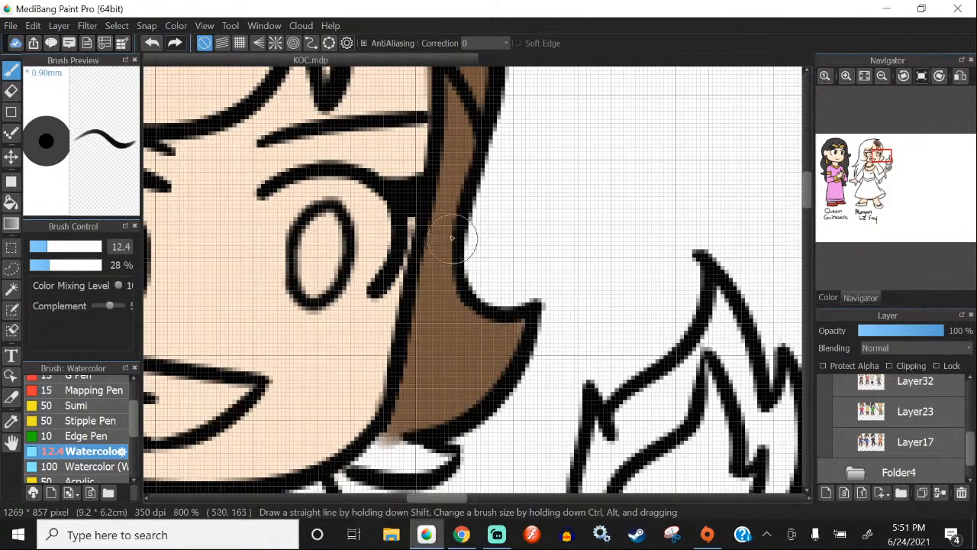
pyautogui.scroll(-2, 456, 240)
pyautogui.scroll(3, 407, 339)
pyautogui.moveTo(409, 340)
pyautogui.mouseDown()
pyautogui.moveTo(387, 356)
pyautogui.moveTo(374, 352)
pyautogui.moveTo(479, 359)
pyautogui.moveTo(451, 352)
pyautogui.moveTo(425, 314)
pyautogui.mouseUp()
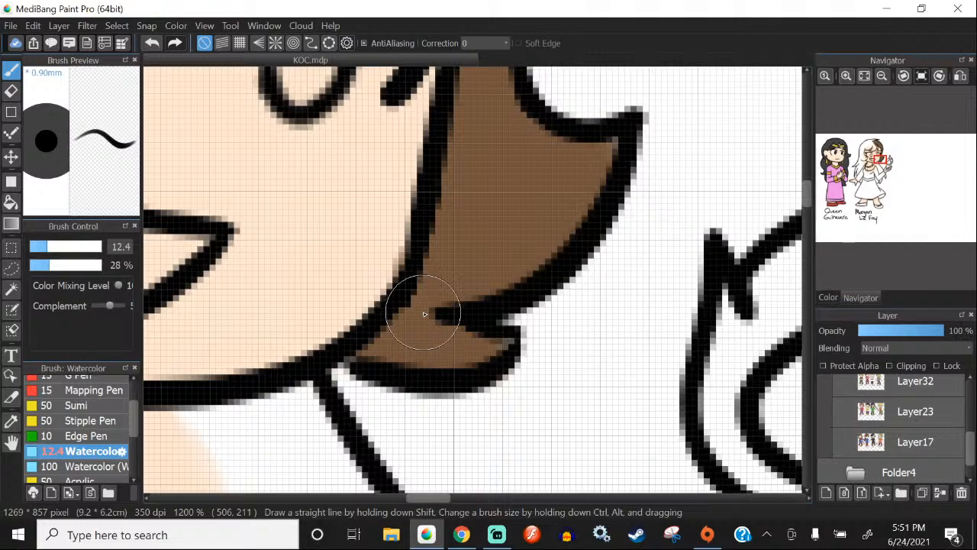
# Step: Fill the right-hand section of Morgan's bangs with brown down to the pointed tips
pyautogui.scroll(-5, 425, 313)
pyautogui.scroll(4, 402, 120)
pyautogui.moveTo(474, 238)
pyautogui.mouseDown()
pyautogui.moveTo(479, 309)
pyautogui.moveTo(367, 291)
pyautogui.moveTo(410, 320)
pyautogui.moveTo(309, 353)
pyautogui.moveTo(317, 336)
pyautogui.moveTo(285, 366)
pyautogui.moveTo(254, 361)
pyautogui.moveTo(331, 195)
pyautogui.moveTo(338, 250)
pyautogui.moveTo(316, 67)
pyautogui.moveTo(405, 227)
pyautogui.moveTo(349, 213)
pyautogui.mouseUp()
pyautogui.scroll(-5, 423, 289)
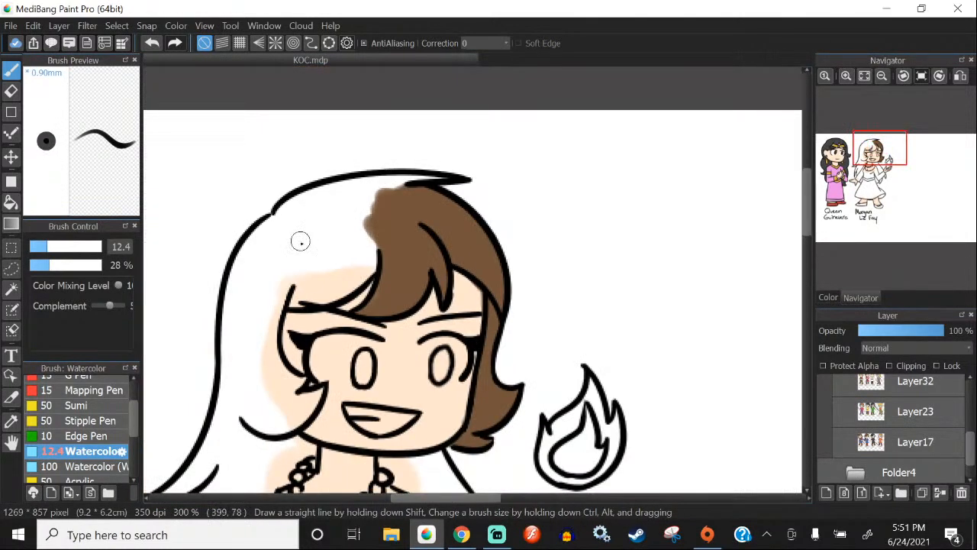
# Step: Paint brown along the top edge of Morgan's crown up to the pointed tuft and erase the overflow outside the outline
pyautogui.scroll(1, 300, 241)
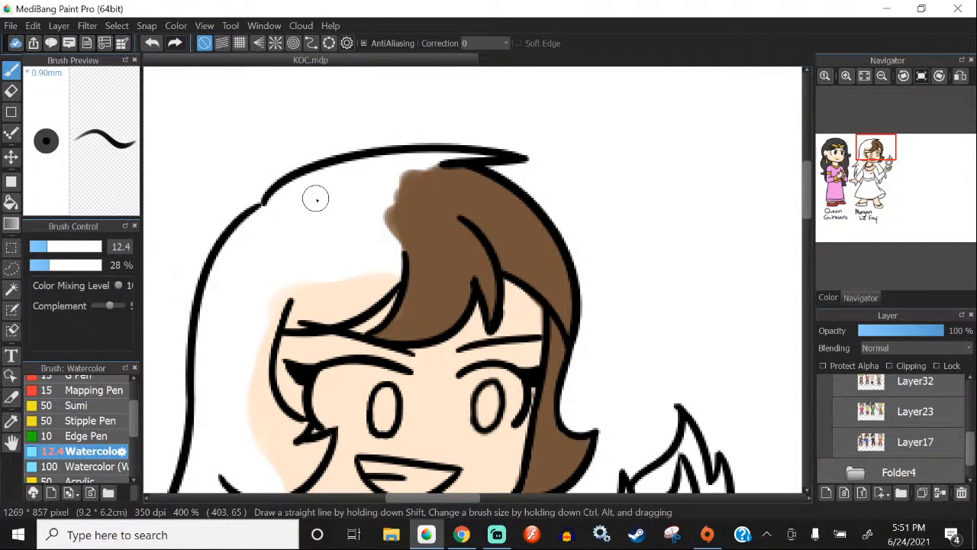
pyautogui.scroll(2, 315, 199)
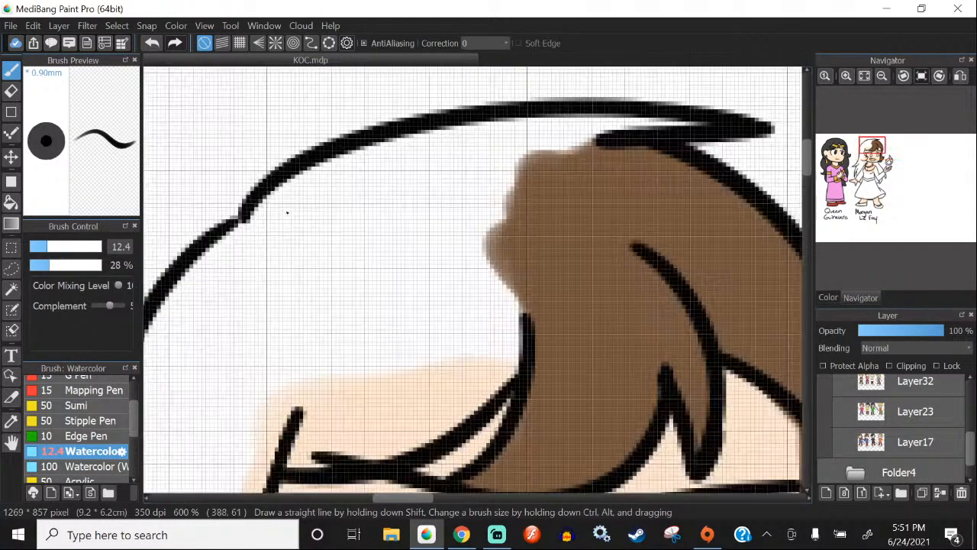
pyautogui.moveTo(316, 199)
pyautogui.mouseDown()
pyautogui.moveTo(374, 178)
pyautogui.moveTo(326, 181)
pyautogui.moveTo(266, 217)
pyautogui.moveTo(510, 145)
pyautogui.moveTo(486, 139)
pyautogui.moveTo(566, 145)
pyautogui.mouseUp()
pyautogui.scroll(-2, 417, 185)
pyautogui.scroll(3, 489, 144)
pyautogui.moveTo(489, 183)
pyautogui.mouseDown()
pyautogui.moveTo(512, 204)
pyautogui.moveTo(649, 179)
pyautogui.mouseUp()
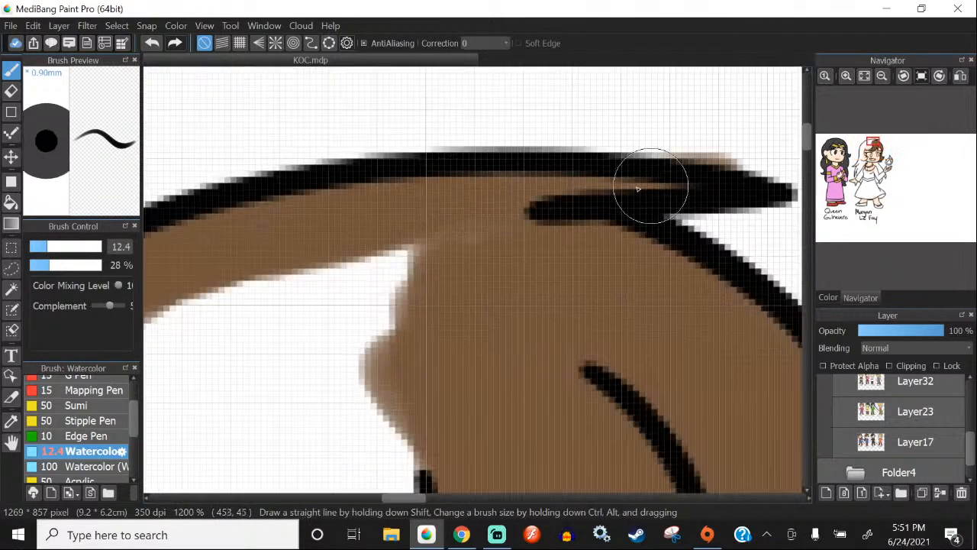
pyautogui.scroll(-2, 443, 135)
pyautogui.press('e')
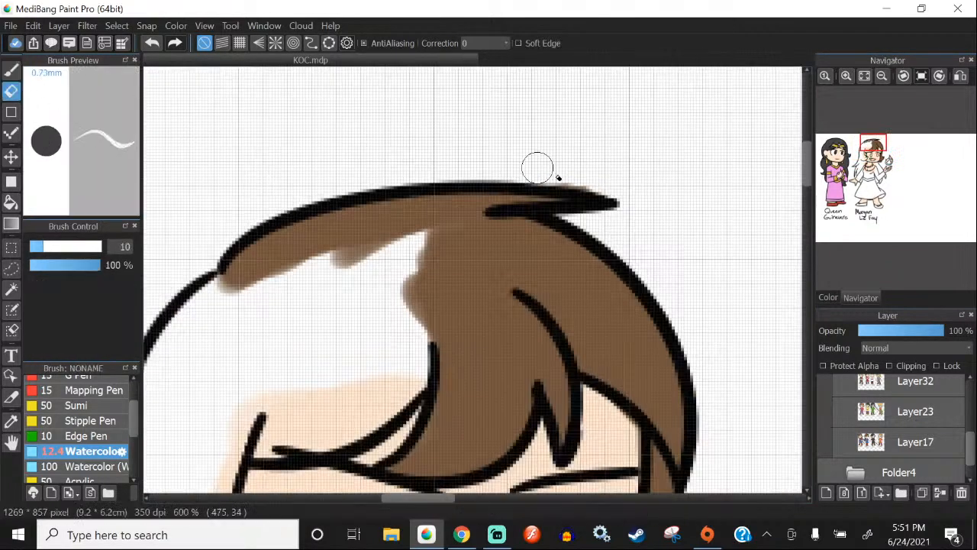
pyautogui.moveTo(542, 170); pyautogui.dragTo(580, 184)
pyautogui.click(12, 69)
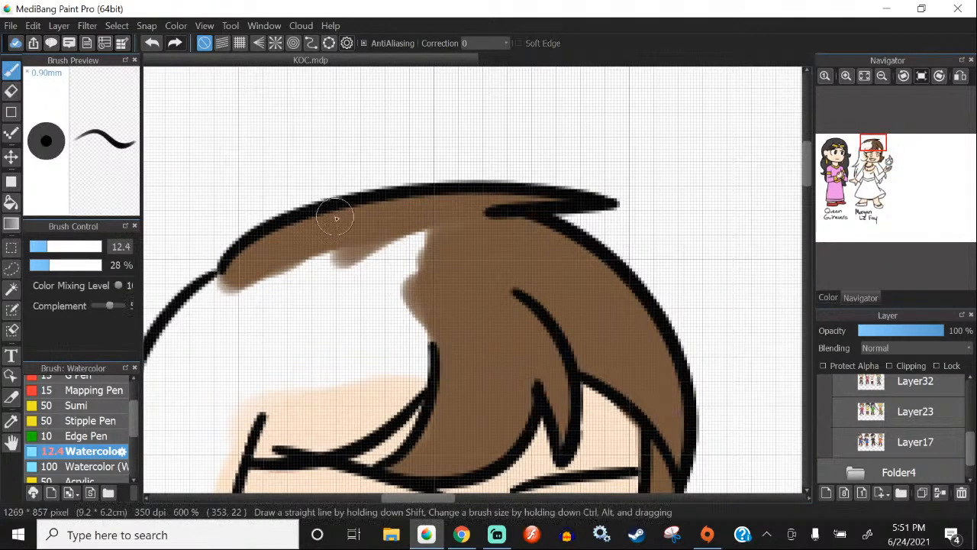
# Step: Fill the remaining white area of the crown and the left-hand bangs with brown
pyautogui.scroll(-1, 336, 218)
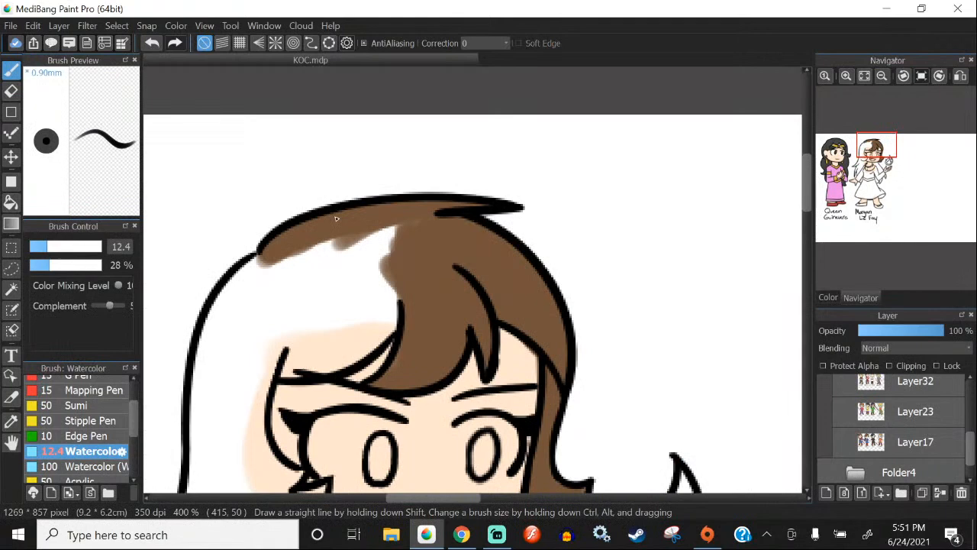
pyautogui.moveTo(351, 236)
pyautogui.mouseDown()
pyautogui.moveTo(401, 249)
pyautogui.moveTo(399, 238)
pyautogui.moveTo(340, 321)
pyautogui.moveTo(421, 272)
pyautogui.moveTo(373, 294)
pyautogui.moveTo(358, 321)
pyautogui.moveTo(379, 228)
pyautogui.moveTo(324, 325)
pyautogui.moveTo(370, 223)
pyautogui.moveTo(296, 333)
pyautogui.moveTo(351, 242)
pyautogui.moveTo(263, 312)
pyautogui.moveTo(329, 272)
pyautogui.moveTo(266, 294)
pyautogui.mouseUp()
pyautogui.scroll(-1, 266, 295)
pyautogui.scroll(2, 411, 286)
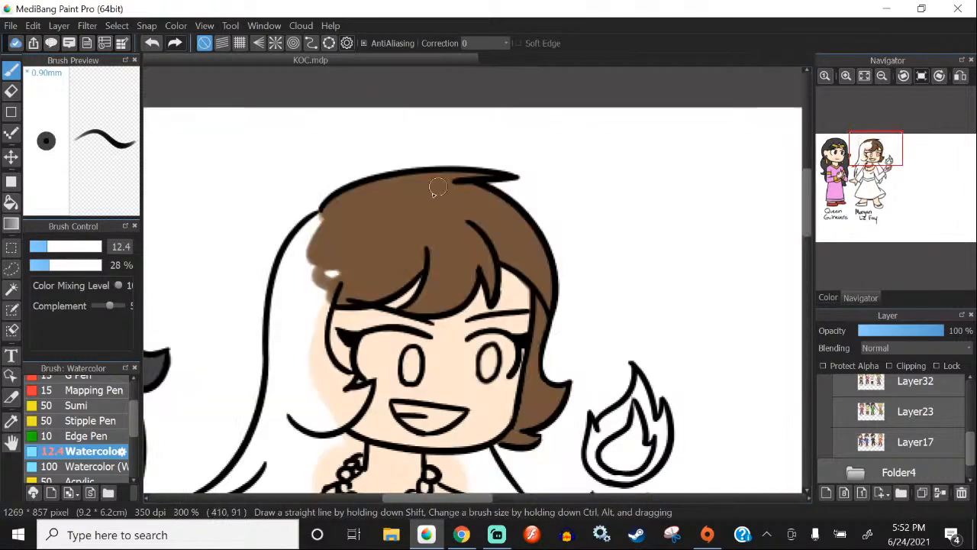
pyautogui.scroll(2, 303, 256)
pyautogui.moveTo(374, 278); pyautogui.dragTo(345, 277)
# Step: Set the brush size to 21 and paint the left-hand side of the hair brown from the crown down past the ear
pyautogui.click(61, 246)
pyautogui.moveTo(347, 183)
pyautogui.mouseDown()
pyautogui.moveTo(338, 214)
pyautogui.moveTo(349, 170)
pyautogui.moveTo(265, 425)
pyautogui.moveTo(375, 234)
pyautogui.moveTo(308, 256)
pyautogui.moveTo(283, 313)
pyautogui.mouseUp()
pyautogui.scroll(-1, 442, 202)
pyautogui.scroll(-2, 441, 202)
pyautogui.scroll(3, 404, 267)
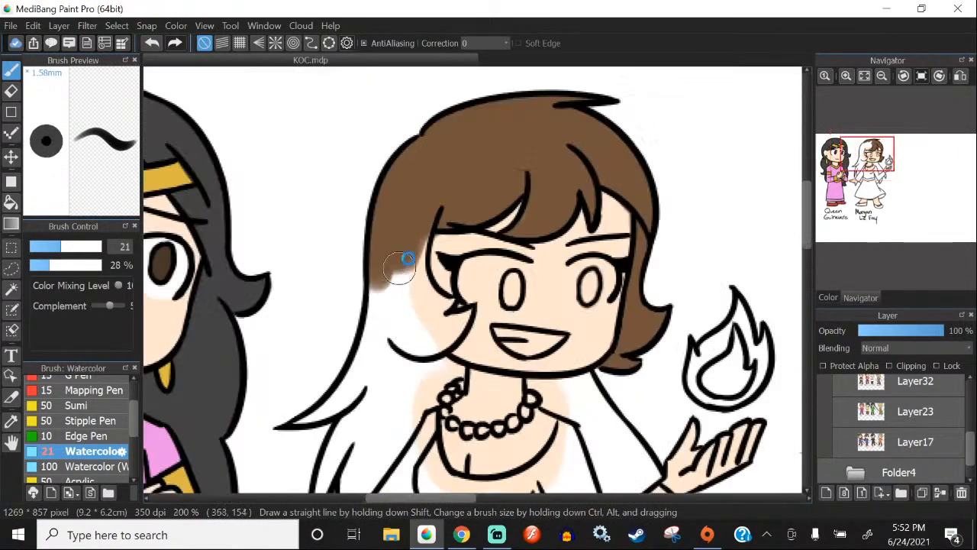
pyautogui.moveTo(417, 252)
pyautogui.mouseDown()
pyautogui.moveTo(415, 279)
pyautogui.moveTo(428, 231)
pyautogui.moveTo(419, 308)
pyautogui.moveTo(428, 365)
pyautogui.moveTo(413, 311)
pyautogui.moveTo(454, 375)
pyautogui.mouseUp()
pyautogui.scroll(-1, 414, 426)
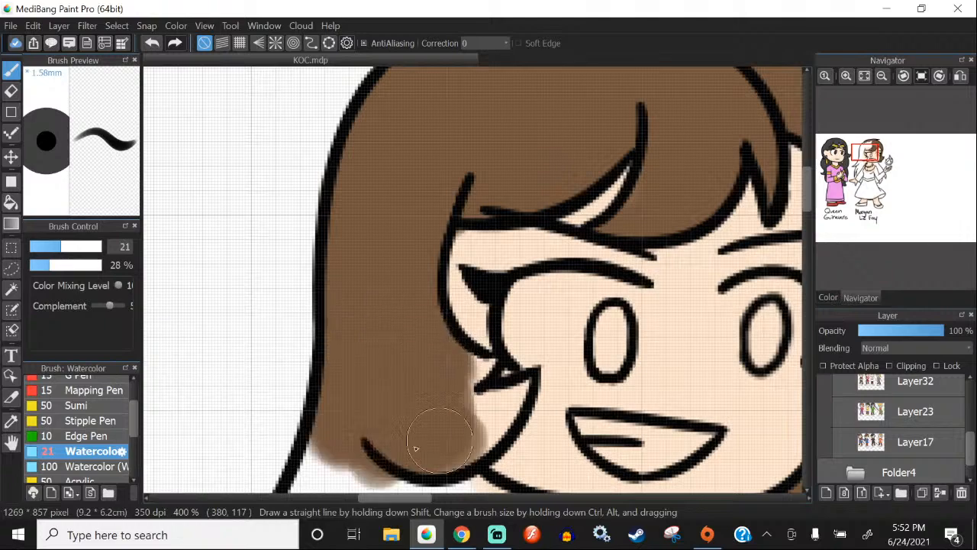
# Step: Paint the long hair below the left-hand jaw brown down over the shoulder
pyautogui.scroll(-1, 462, 100)
pyautogui.scroll(2, 336, 271)
pyautogui.moveTo(314, 260)
pyautogui.mouseDown()
pyautogui.moveTo(353, 269)
pyautogui.moveTo(305, 366)
pyautogui.moveTo(328, 435)
pyautogui.moveTo(323, 338)
pyautogui.moveTo(302, 281)
pyautogui.mouseUp()
pyautogui.scroll(-1, 345, 187)
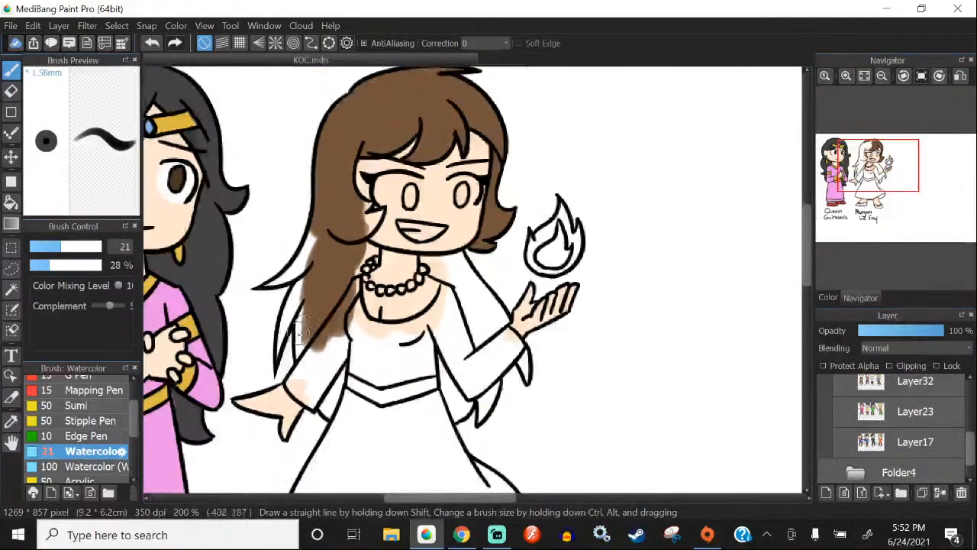
# Step: Reduce the brush size to 15 and fill the brown hair along the left-hand shoulder and around the necklace beads
pyautogui.scroll(1, 299, 324)
pyautogui.click(51, 248)
pyautogui.moveTo(320, 355)
pyautogui.mouseDown()
pyautogui.moveTo(304, 300)
pyautogui.moveTo(296, 351)
pyautogui.moveTo(298, 229)
pyautogui.mouseUp()
pyautogui.scroll(-2, 405, 234)
pyautogui.scroll(2, 406, 235)
pyautogui.moveTo(406, 234); pyautogui.dragTo(470, 211)
pyautogui.scroll(-1, 470, 211)
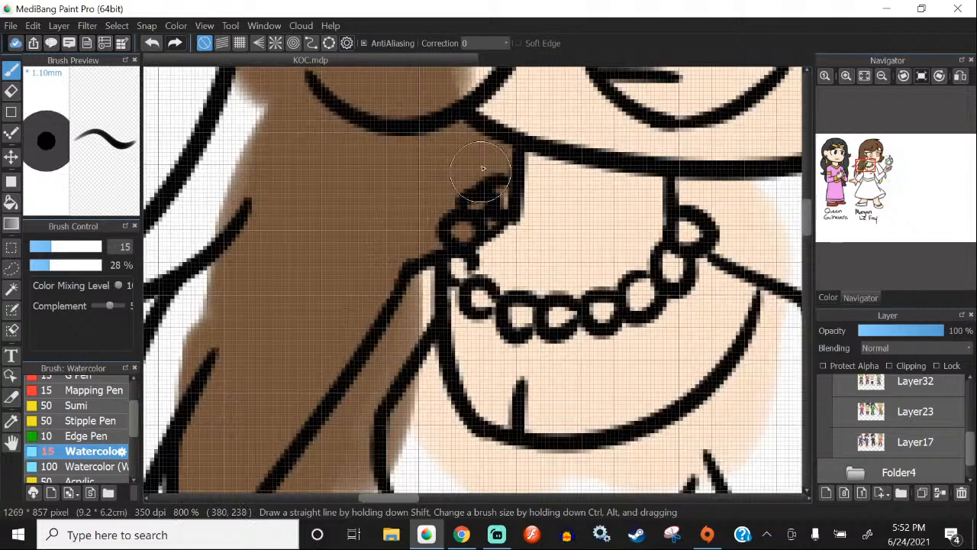
pyautogui.scroll(-1, 304, 320)
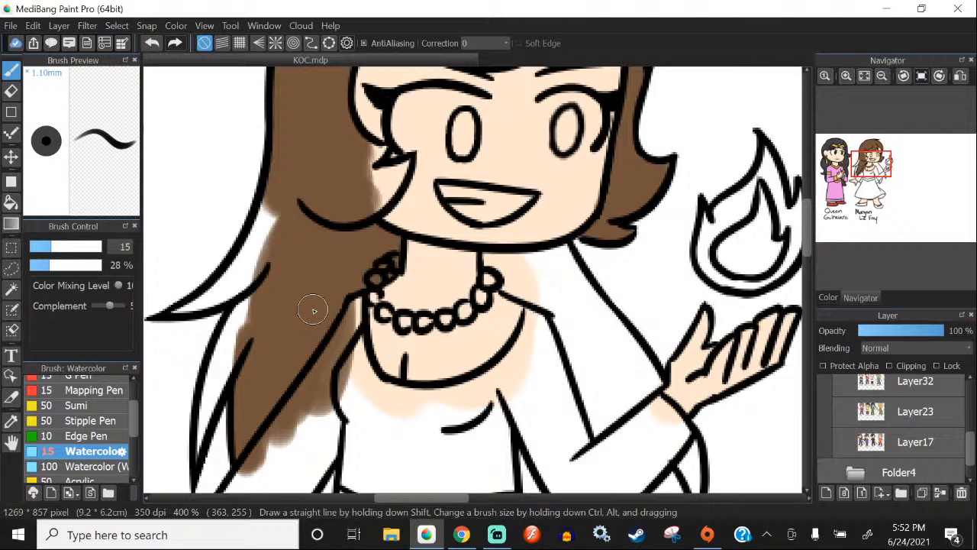
pyautogui.scroll(-1, 376, 234)
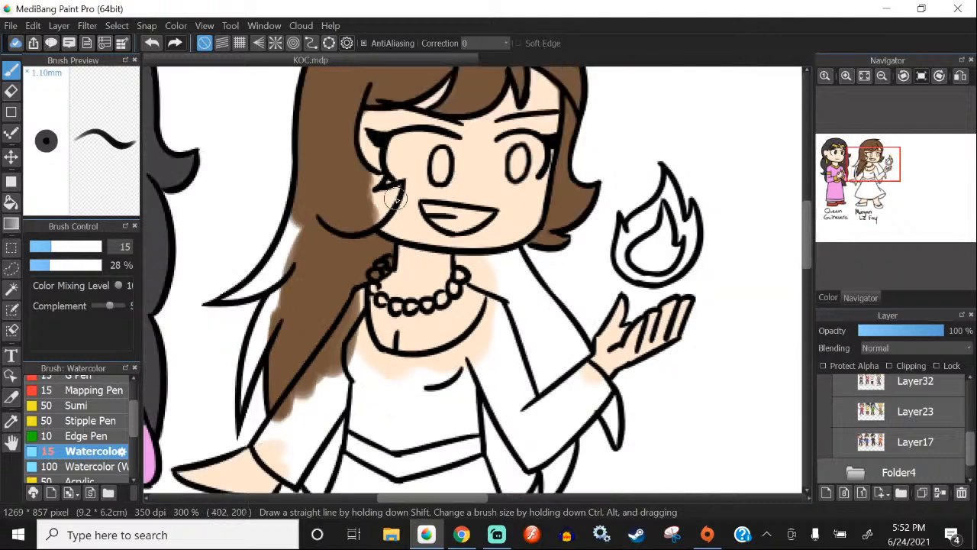
# Step: Set the brush size to 11.7 and fill the curled hair tip over the left-hand cheek with brown
pyautogui.scroll(3, 399, 187)
pyautogui.click(46, 244)
pyautogui.scroll(-1, 374, 336)
pyautogui.scroll(2, 334, 208)
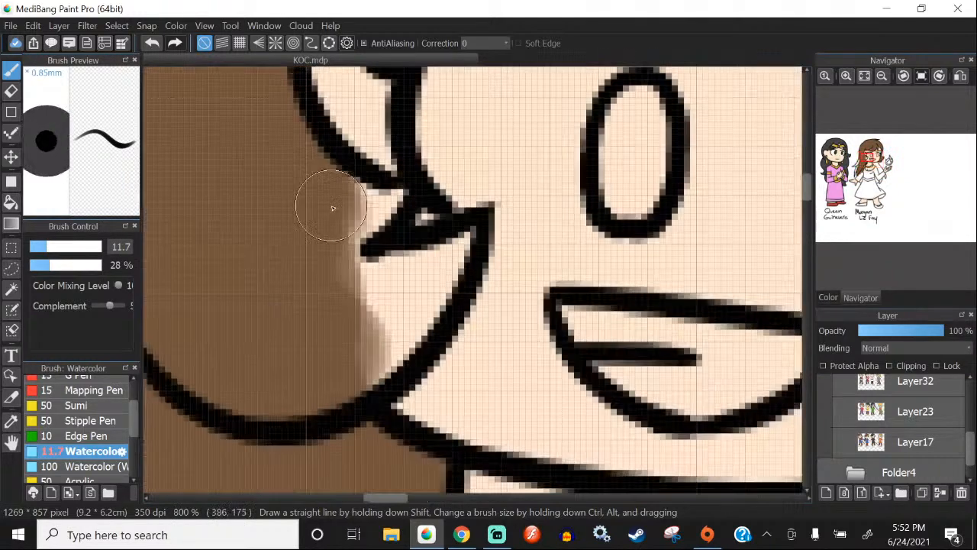
pyautogui.moveTo(334, 208)
pyautogui.mouseDown()
pyautogui.moveTo(404, 306)
pyautogui.moveTo(335, 362)
pyautogui.moveTo(335, 377)
pyautogui.moveTo(357, 328)
pyautogui.moveTo(453, 255)
pyautogui.mouseUp()
# Step: Fill the pointed outer strands on the left-hand side of the long hair with brown
pyautogui.scroll(-4, 426, 285)
pyautogui.scroll(2, 291, 336)
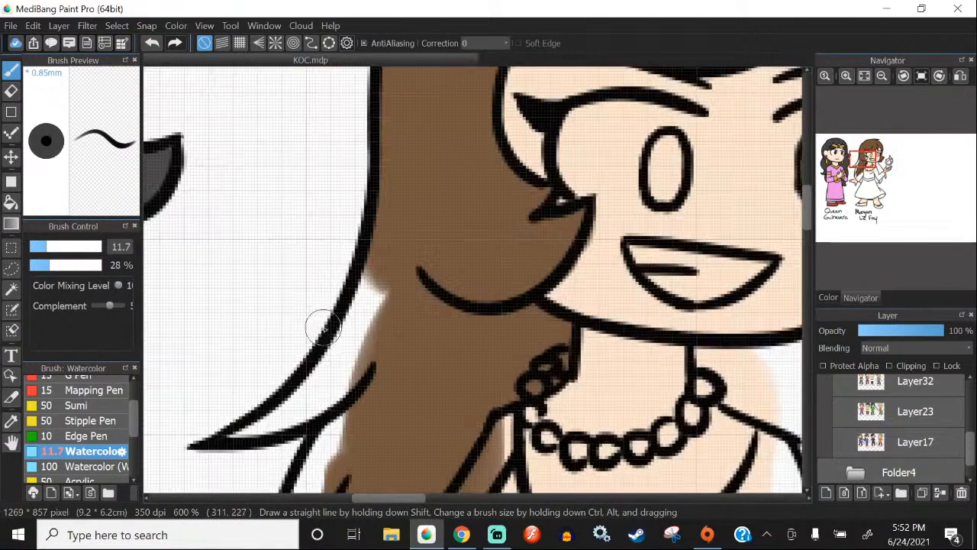
pyautogui.moveTo(323, 323)
pyautogui.mouseDown()
pyautogui.moveTo(331, 384)
pyautogui.moveTo(343, 365)
pyautogui.moveTo(386, 356)
pyautogui.moveTo(239, 438)
pyautogui.moveTo(389, 277)
pyautogui.moveTo(392, 243)
pyautogui.moveTo(334, 373)
pyautogui.mouseUp()
pyautogui.scroll(-3, 404, 221)
pyautogui.scroll(3, 366, 336)
pyautogui.moveTo(382, 309)
pyautogui.mouseDown()
pyautogui.moveTo(399, 288)
pyautogui.moveTo(369, 340)
pyautogui.moveTo(393, 267)
pyautogui.moveTo(357, 341)
pyautogui.moveTo(425, 197)
pyautogui.moveTo(404, 251)
pyautogui.mouseUp()
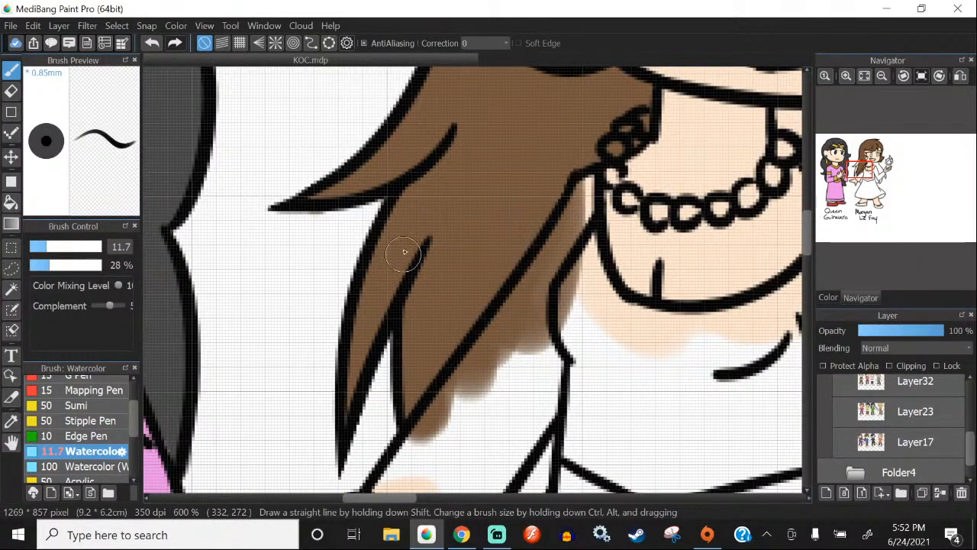
# Step: Erase stray brown around the left-hand outer strand's tip and touch up the hair between the shoulder and the necklace
pyautogui.press('e')
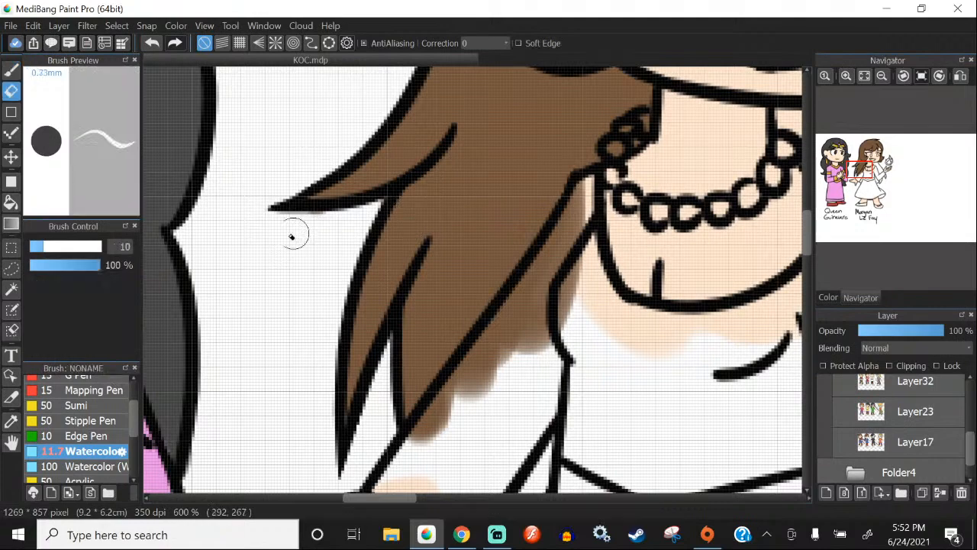
pyautogui.moveTo(308, 229); pyautogui.dragTo(297, 216)
pyautogui.click(10, 71)
pyautogui.moveTo(532, 231)
pyautogui.mouseDown()
pyautogui.moveTo(568, 160)
pyautogui.moveTo(558, 195)
pyautogui.moveTo(601, 140)
pyautogui.mouseUp()
pyautogui.scroll(-5, 350, 257)
# Step: Paint the hair behind the right-hand shoulder brown down to the raised arm, including the strand below the wrist, undoing a stray stroke
pyautogui.scroll(6, 410, 250)
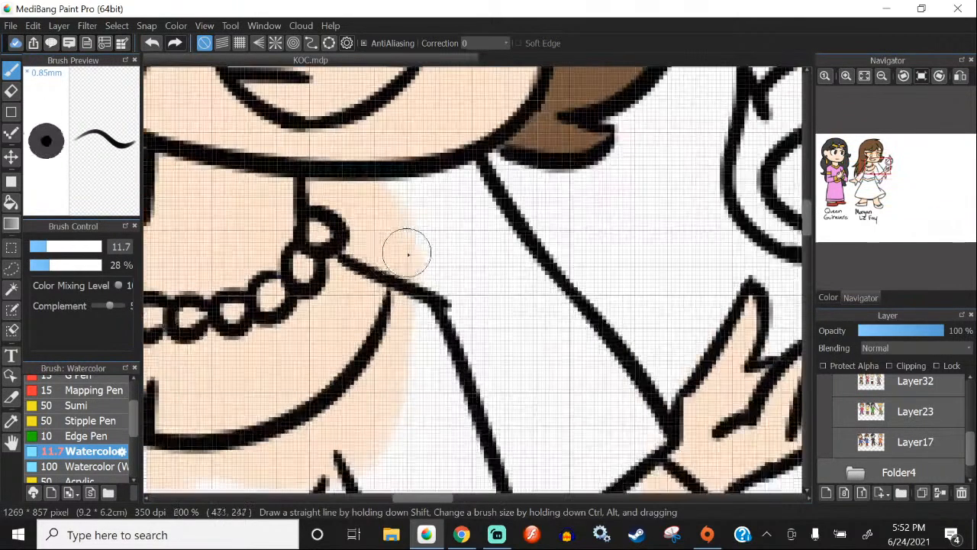
pyautogui.moveTo(348, 215)
pyautogui.mouseDown()
pyautogui.moveTo(376, 249)
pyautogui.moveTo(347, 241)
pyautogui.moveTo(410, 248)
pyautogui.moveTo(399, 255)
pyautogui.moveTo(316, 195)
pyautogui.moveTo(448, 196)
pyautogui.moveTo(421, 198)
pyautogui.moveTo(607, 382)
pyautogui.moveTo(596, 354)
pyautogui.moveTo(649, 431)
pyautogui.moveTo(492, 263)
pyautogui.moveTo(574, 400)
pyautogui.moveTo(404, 225)
pyautogui.moveTo(493, 361)
pyautogui.moveTo(416, 277)
pyautogui.moveTo(451, 339)
pyautogui.moveTo(388, 220)
pyautogui.moveTo(484, 426)
pyautogui.moveTo(408, 238)
pyautogui.moveTo(526, 396)
pyautogui.moveTo(477, 240)
pyautogui.moveTo(545, 382)
pyautogui.moveTo(584, 329)
pyautogui.mouseUp()
pyautogui.hotkey('ctrl', 'z')
pyautogui.scroll(-2, 390, 284)
pyautogui.scroll(2, 439, 390)
pyautogui.scroll(-6, 585, 329)
pyautogui.scroll(4, 407, 243)
pyautogui.scroll(2, 407, 243)
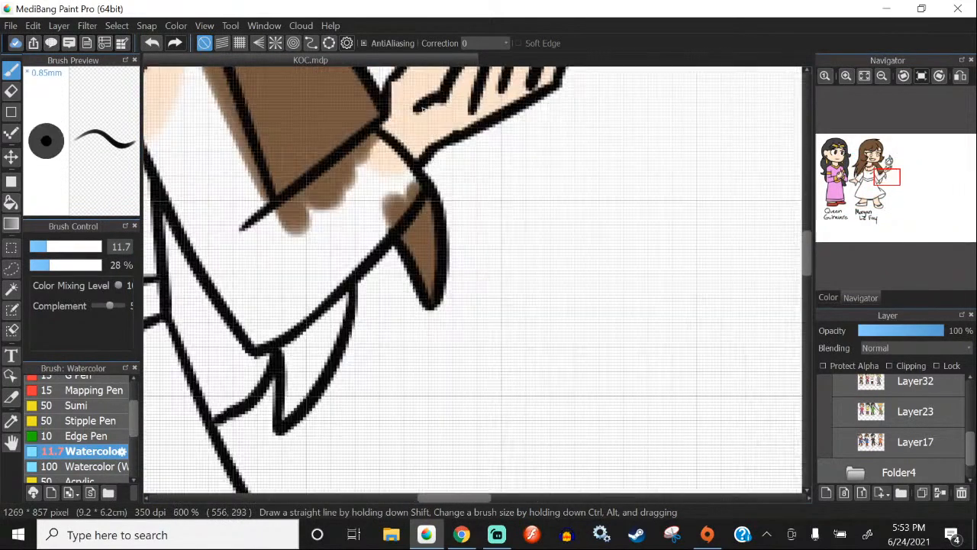
# Step: Fill the hair strands hanging below the right-hand sleeve, next to the waist, with brown
pyautogui.scroll(1, 344, 307)
pyautogui.moveTo(348, 276)
pyautogui.mouseDown()
pyautogui.moveTo(278, 440)
pyautogui.moveTo(279, 258)
pyautogui.moveTo(312, 328)
pyautogui.mouseUp()
pyautogui.scroll(-2, 259, 298)
pyautogui.scroll(1, 277, 366)
pyautogui.moveTo(276, 366)
pyautogui.mouseDown()
pyautogui.moveTo(320, 316)
pyautogui.moveTo(268, 374)
pyautogui.moveTo(301, 362)
pyautogui.moveTo(252, 380)
pyautogui.moveTo(283, 312)
pyautogui.moveTo(255, 346)
pyautogui.moveTo(249, 255)
pyautogui.moveTo(233, 283)
pyautogui.mouseUp()
pyautogui.scroll(-4, 368, 287)
pyautogui.scroll(1, 329, 271)
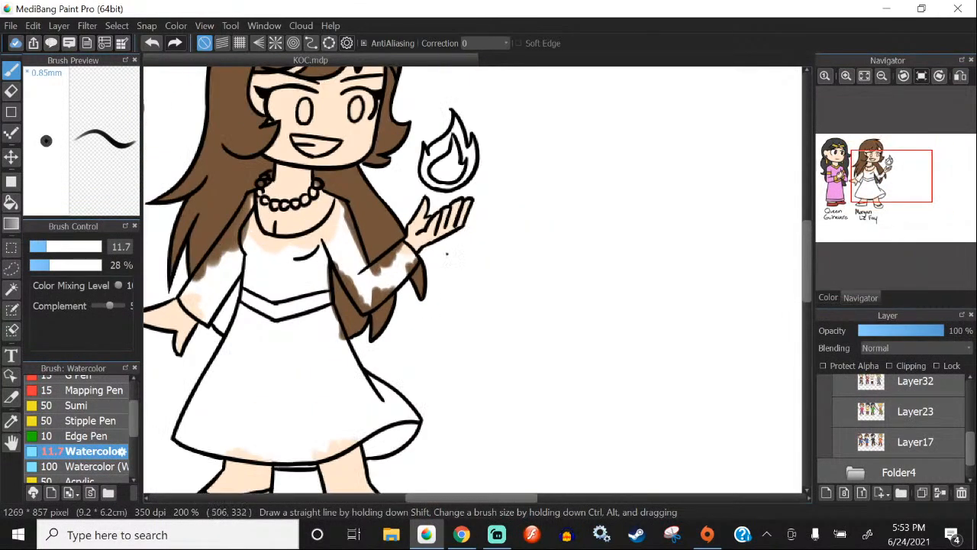
# Step: Merge the hair layer Layer38 down into Layer37 and add a new layer above it
pyautogui.scroll(5, 349, 185)
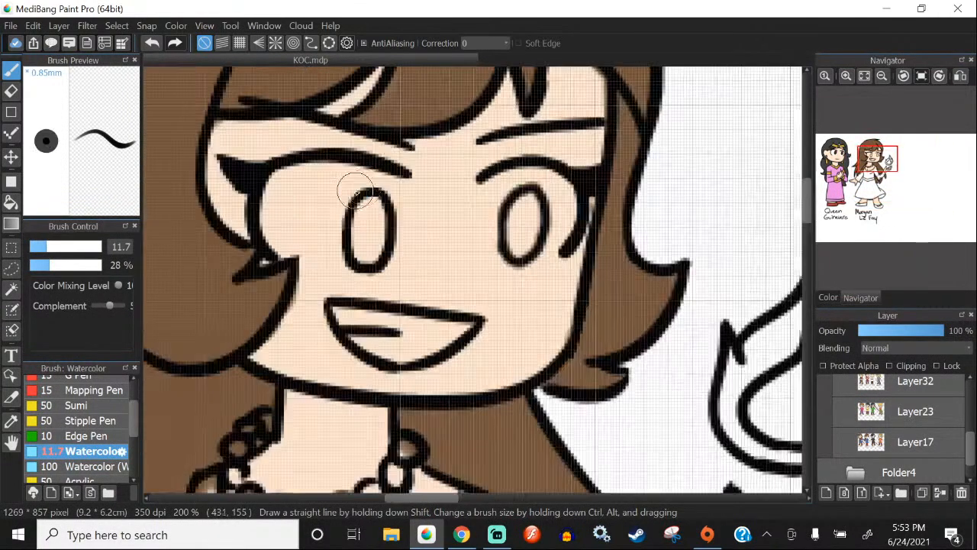
pyautogui.scroll(-4, 373, 218)
pyautogui.scroll(1, 443, 218)
pyautogui.scroll(5, 880, 410)
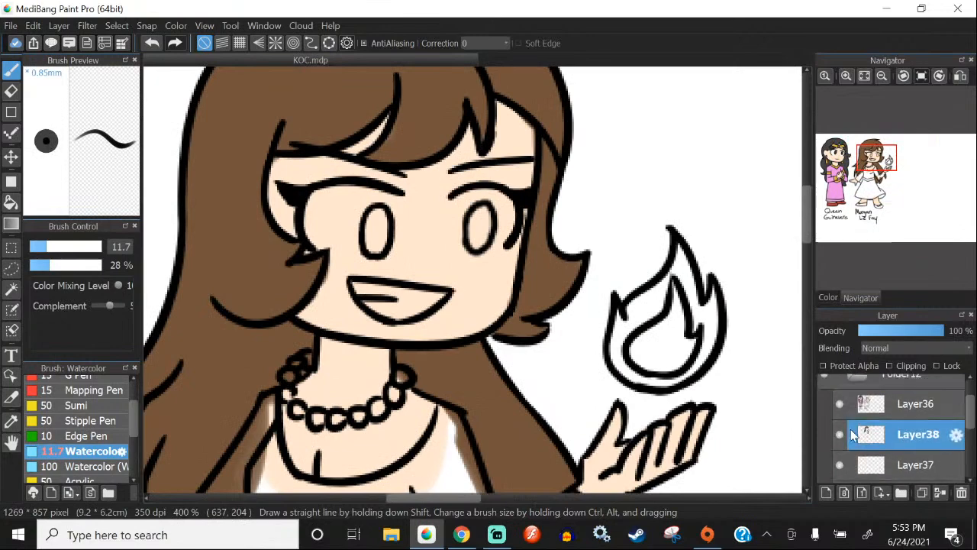
pyautogui.click(59, 26)
pyautogui.click(91, 196)
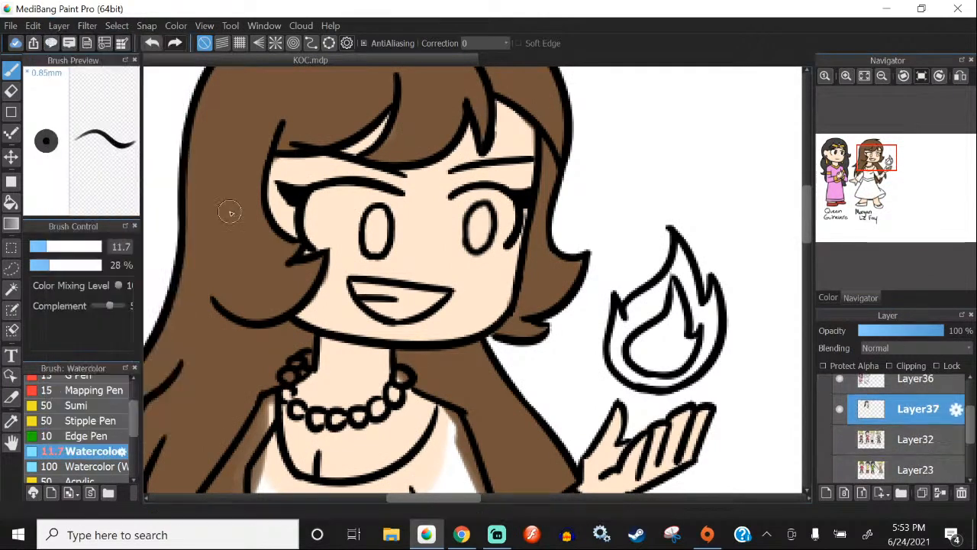
pyautogui.click(826, 494)
# Step: Choose pure white (#FFFFFF) and reduce the watercolor brush size to 4.4 for the eyes, undoing a stray stroke
pyautogui.click(828, 299)
pyautogui.moveTo(880, 146); pyautogui.dragTo(861, 68)
pyautogui.scroll(1, 350, 208)
pyautogui.moveTo(348, 204)
pyautogui.mouseDown()
pyautogui.moveTo(386, 216)
pyautogui.moveTo(290, 219)
pyautogui.mouseUp()
pyautogui.click(152, 42)
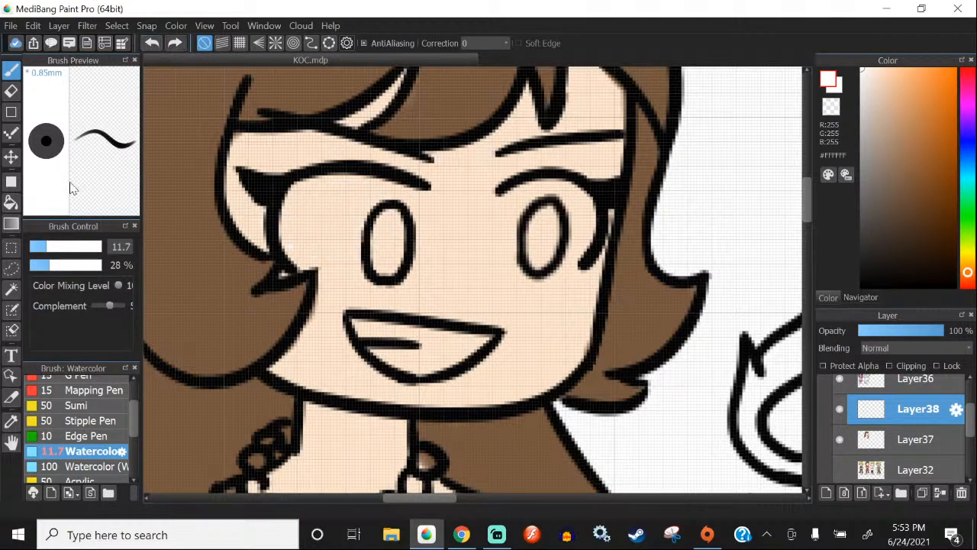
pyautogui.click(39, 247)
pyautogui.scroll(1, 526, 226)
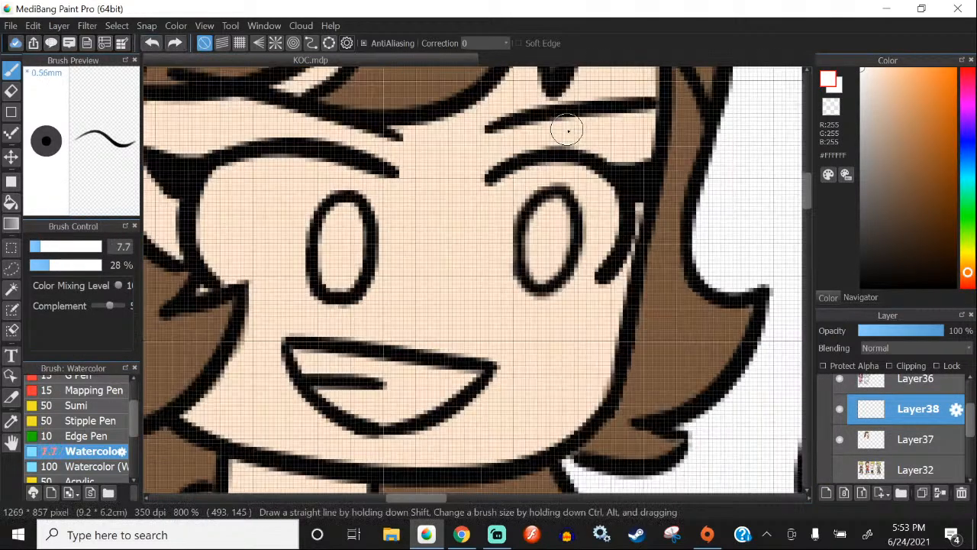
pyautogui.click(36, 247)
pyautogui.scroll(1, 520, 175)
# Step: Outline the lower edge of the right-hand eye in white and whiten its outer corner, undoing the first stroke
pyautogui.moveTo(490, 178)
pyautogui.mouseDown()
pyautogui.moveTo(471, 293)
pyautogui.moveTo(504, 345)
pyautogui.mouseUp()
pyautogui.click(152, 43)
pyautogui.moveTo(481, 184); pyautogui.dragTo(525, 331)
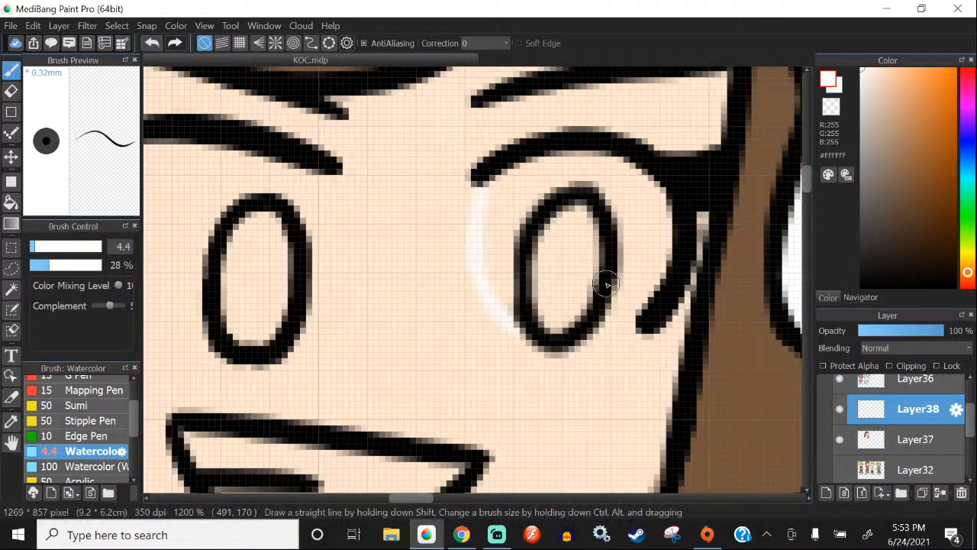
pyautogui.moveTo(643, 327); pyautogui.dragTo(567, 351)
pyautogui.scroll(-2, 539, 236)
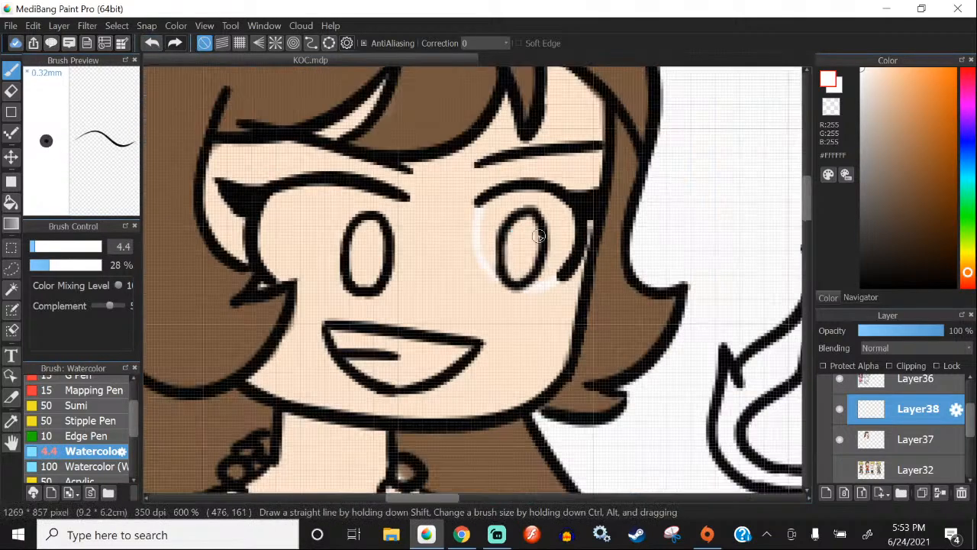
pyautogui.scroll(2, 562, 247)
pyautogui.moveTo(567, 211)
pyautogui.mouseDown()
pyautogui.moveTo(535, 264)
pyautogui.moveTo(562, 210)
pyautogui.moveTo(559, 287)
pyautogui.mouseUp()
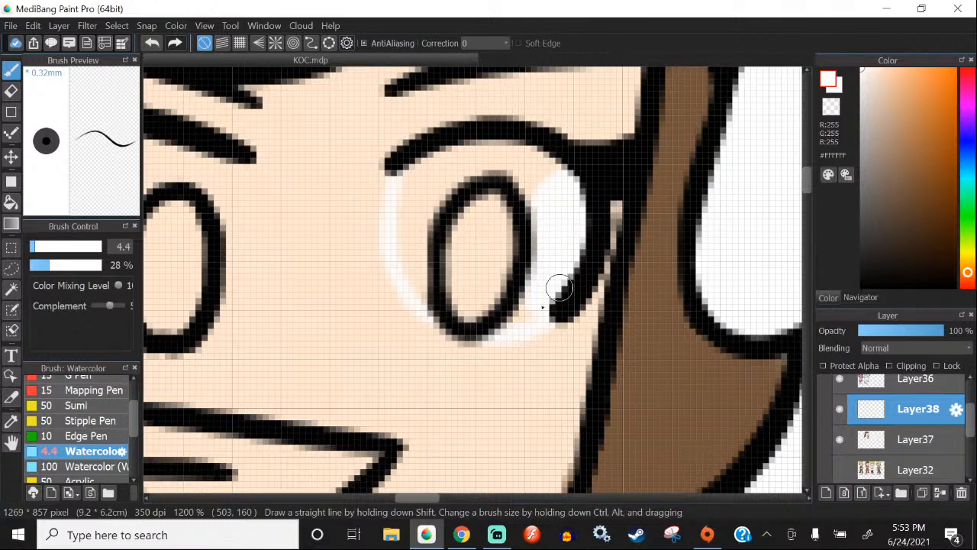
# Step: Enlarge the brush to 7.4 and fill the rest of the right-hand eye around the iris with white
pyautogui.press(']')
pyautogui.press(']')
pyautogui.press(']')
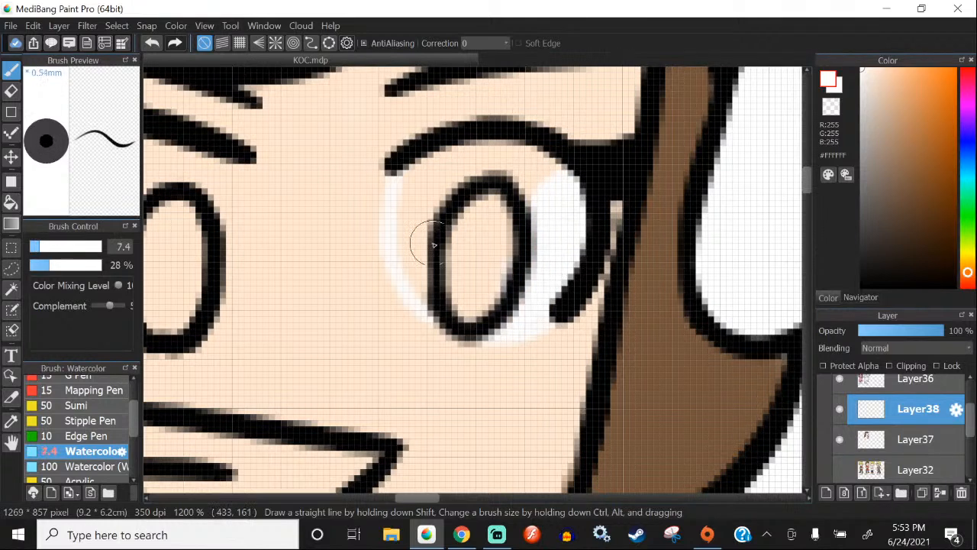
pyautogui.moveTo(428, 242)
pyautogui.mouseDown()
pyautogui.moveTo(449, 230)
pyautogui.moveTo(440, 283)
pyautogui.moveTo(414, 182)
pyautogui.moveTo(477, 166)
pyautogui.moveTo(485, 195)
pyautogui.moveTo(488, 146)
pyautogui.moveTo(537, 183)
pyautogui.moveTo(529, 161)
pyautogui.moveTo(582, 181)
pyautogui.moveTo(582, 202)
pyautogui.moveTo(530, 137)
pyautogui.mouseUp()
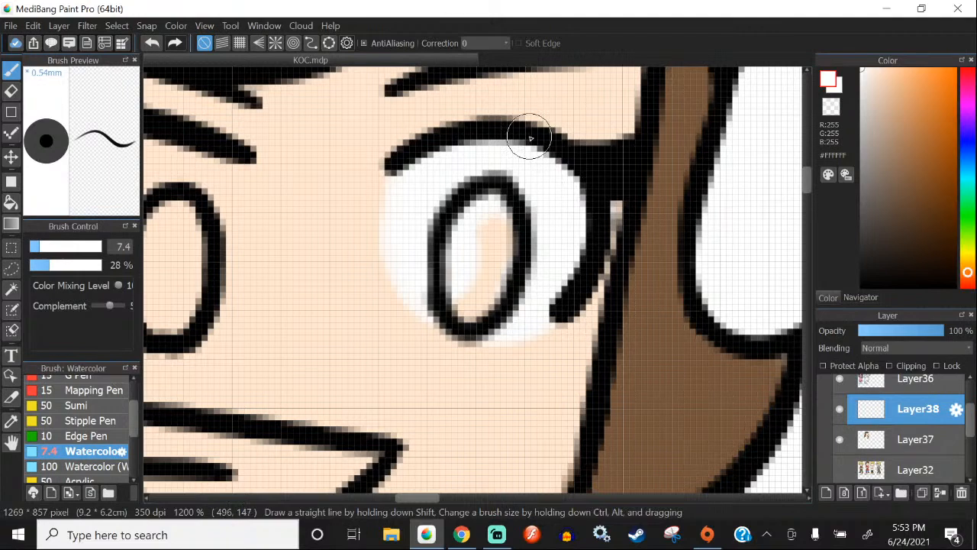
# Step: Fill the white of the left-hand eye around the iris
pyautogui.scroll(-3, 428, 198)
pyautogui.scroll(3, 324, 206)
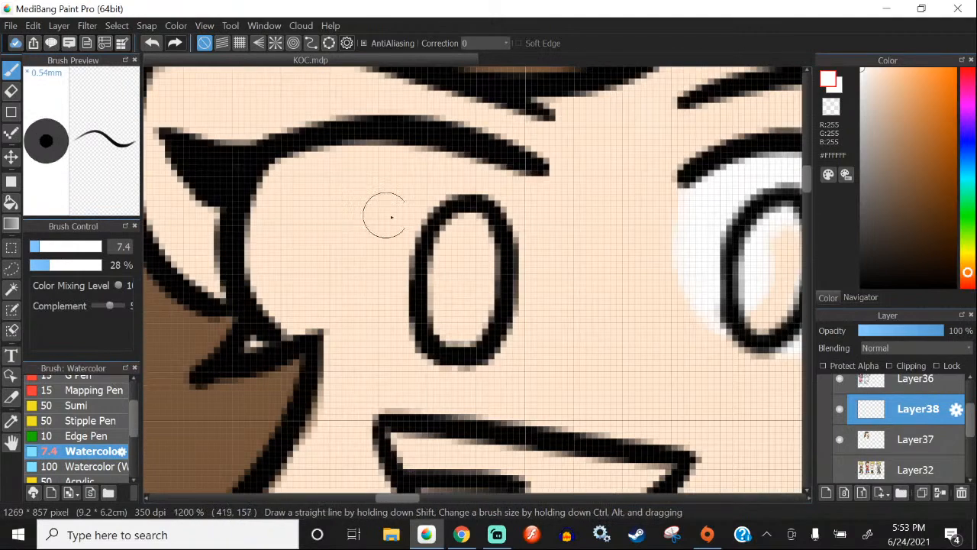
pyautogui.moveTo(532, 184)
pyautogui.mouseDown()
pyautogui.moveTo(483, 204)
pyautogui.moveTo(506, 324)
pyautogui.moveTo(410, 267)
pyautogui.moveTo(477, 295)
pyautogui.moveTo(275, 315)
pyautogui.moveTo(362, 281)
pyautogui.moveTo(383, 168)
pyautogui.moveTo(348, 149)
pyautogui.moveTo(510, 168)
pyautogui.moveTo(505, 220)
pyautogui.moveTo(485, 173)
pyautogui.moveTo(461, 226)
pyautogui.moveTo(361, 259)
pyautogui.moveTo(423, 281)
pyautogui.moveTo(385, 343)
pyautogui.moveTo(374, 237)
pyautogui.mouseUp()
pyautogui.scroll(-3, 403, 228)
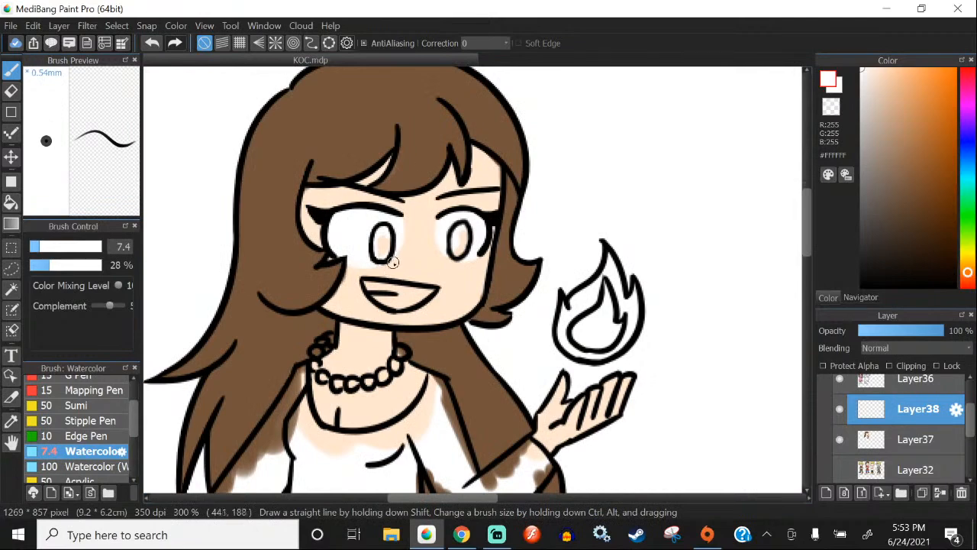
# Step: Choose the off-white #F6F6F6 and fill the teeth in the open mouth with it
pyautogui.scroll(1, 393, 262)
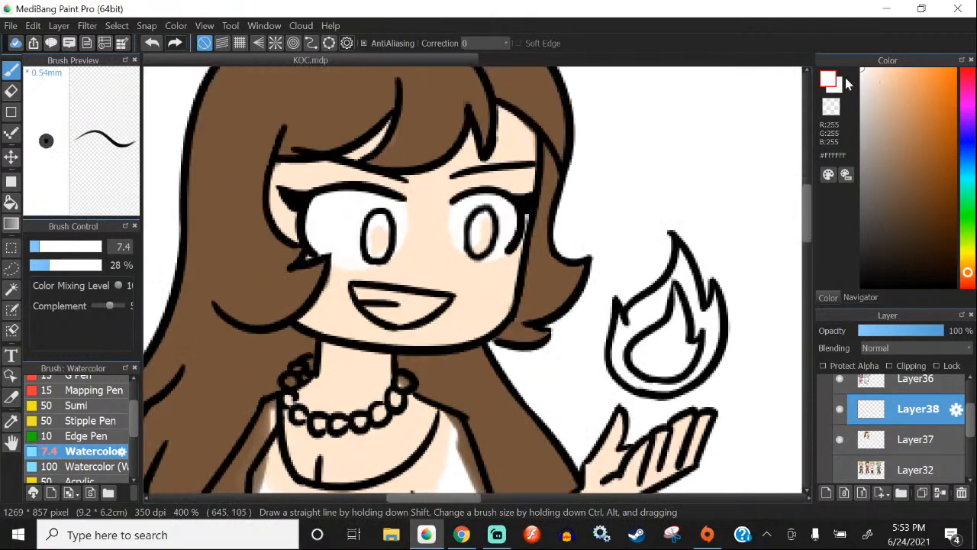
pyautogui.scroll(1, 409, 315)
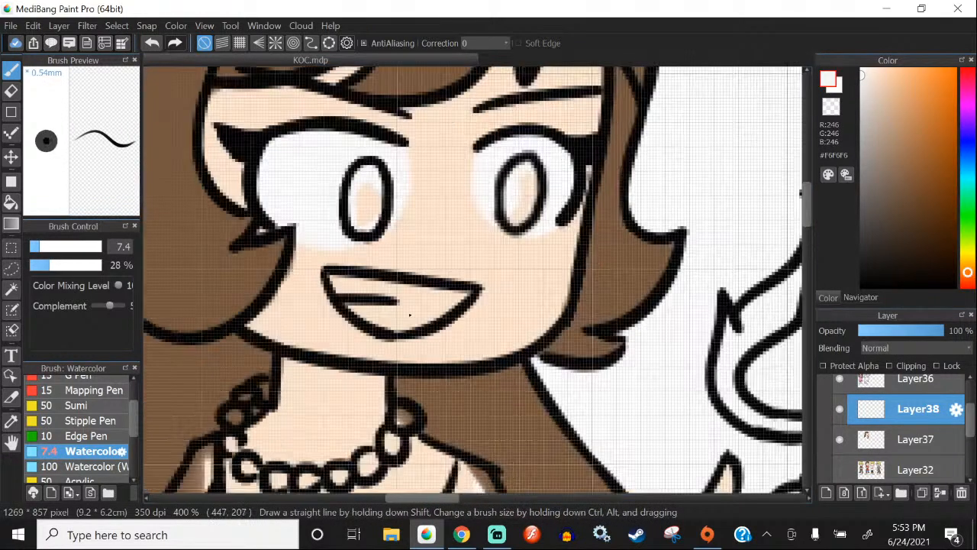
pyautogui.scroll(3, 408, 312)
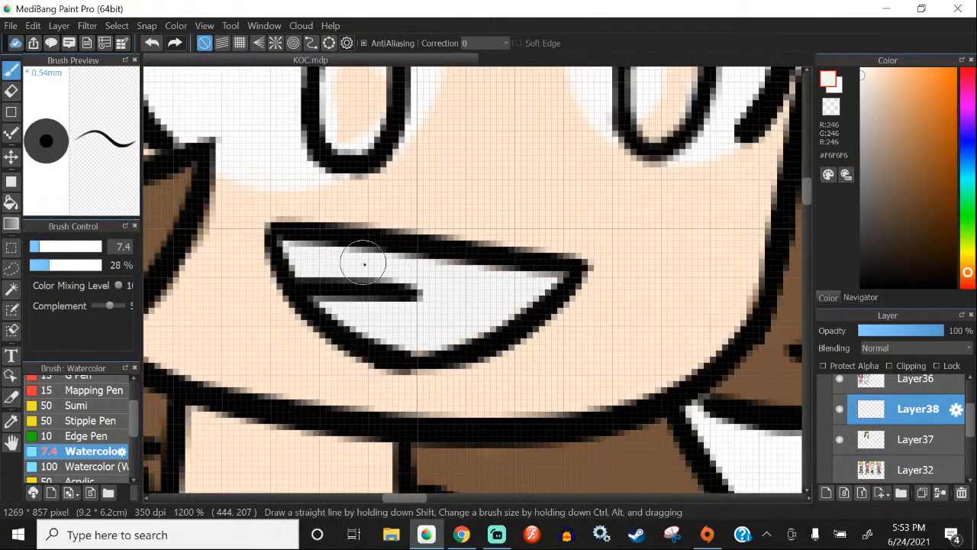
pyautogui.scroll(-4, 480, 277)
pyautogui.scroll(1, 473, 184)
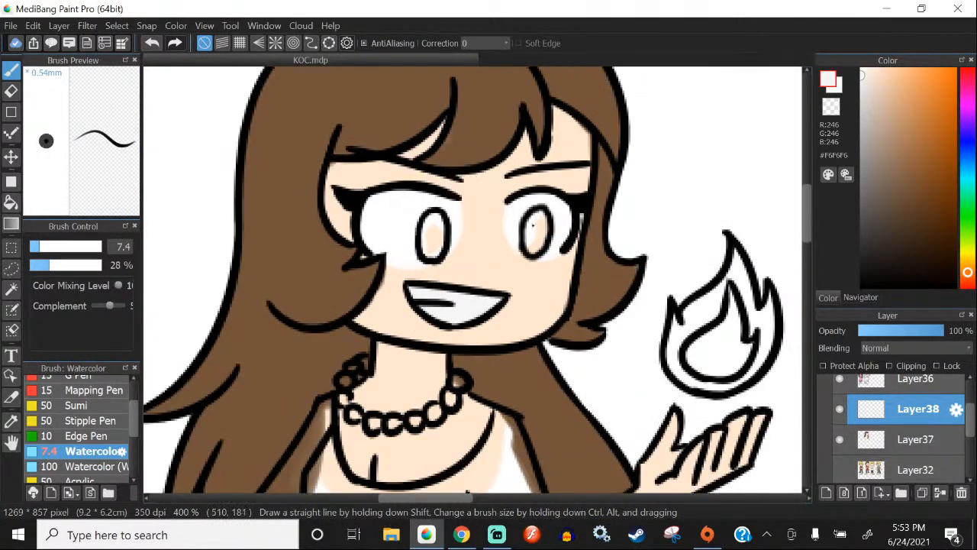
# Step: Sample the hair's brown (#74543A), add a new layer and fill both irises with it
pyautogui.keyDown('alt'); pyautogui.click(481, 98); pyautogui.keyUp('alt')
pyautogui.click(828, 492)
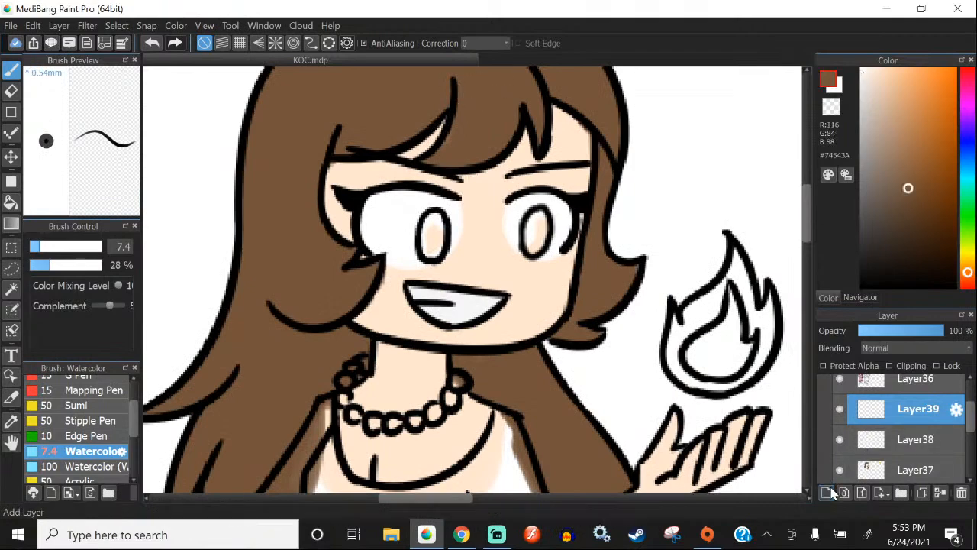
pyautogui.scroll(4, 427, 238)
pyautogui.moveTo(436, 242)
pyautogui.mouseDown()
pyautogui.moveTo(441, 146)
pyautogui.moveTo(480, 174)
pyautogui.moveTo(440, 285)
pyautogui.moveTo(456, 217)
pyautogui.mouseUp()
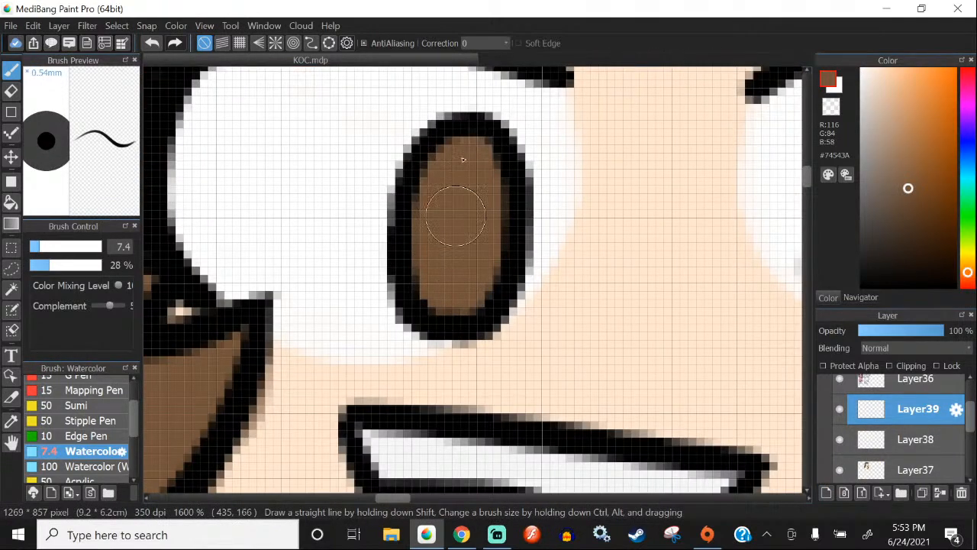
pyautogui.scroll(-4, 476, 169)
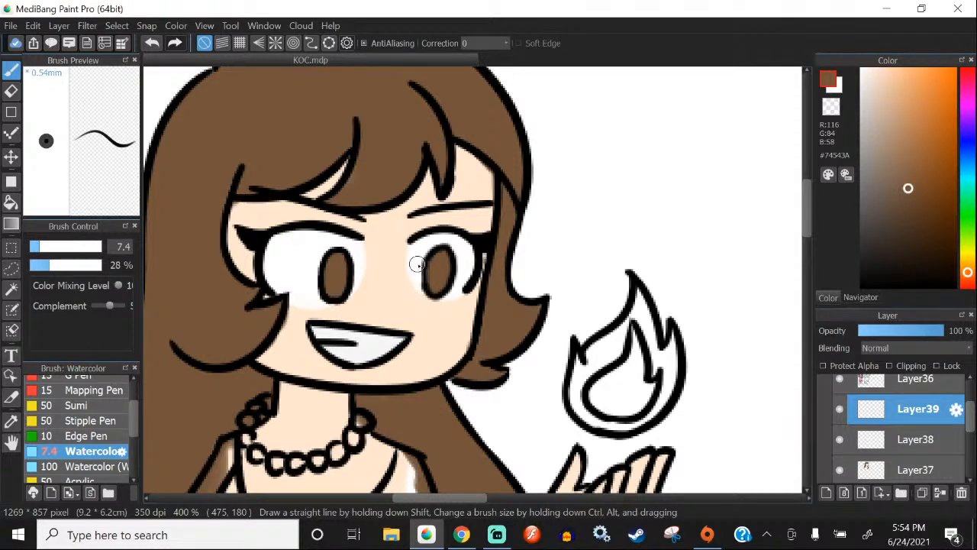
pyautogui.scroll(2, 371, 429)
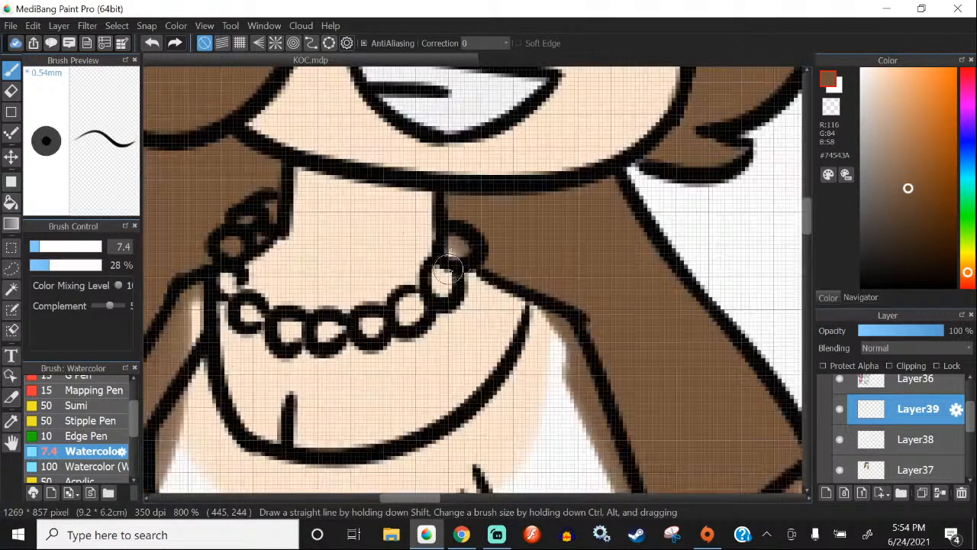
pyautogui.moveTo(454, 247); pyautogui.dragTo(449, 252)
pyautogui.click(151, 44)
pyautogui.scroll(-4, 526, 280)
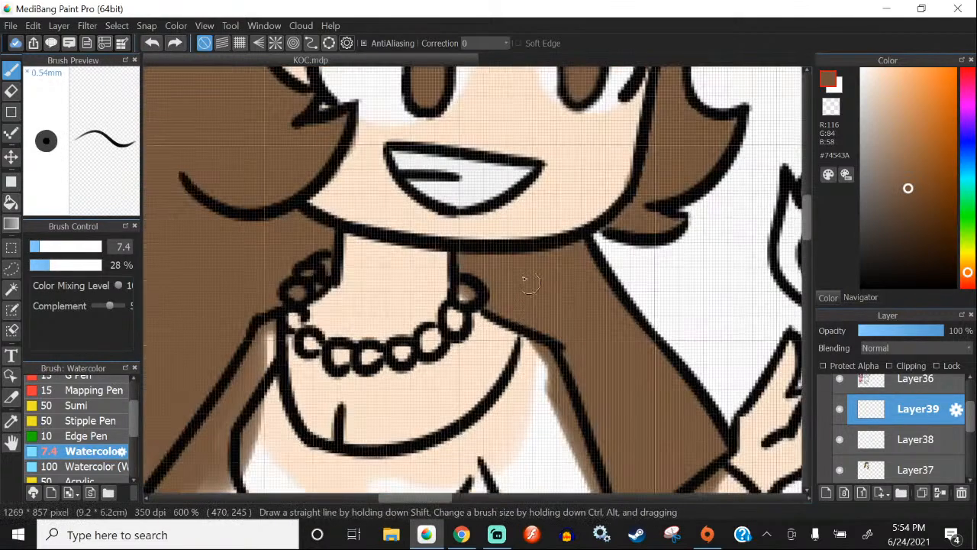
# Step: Sample the teeth's off-white, merge the iris and eye-white layers down into Layer37, and add a new layer
pyautogui.keyDown('alt'); pyautogui.click(494, 204); pyautogui.keyUp('alt')
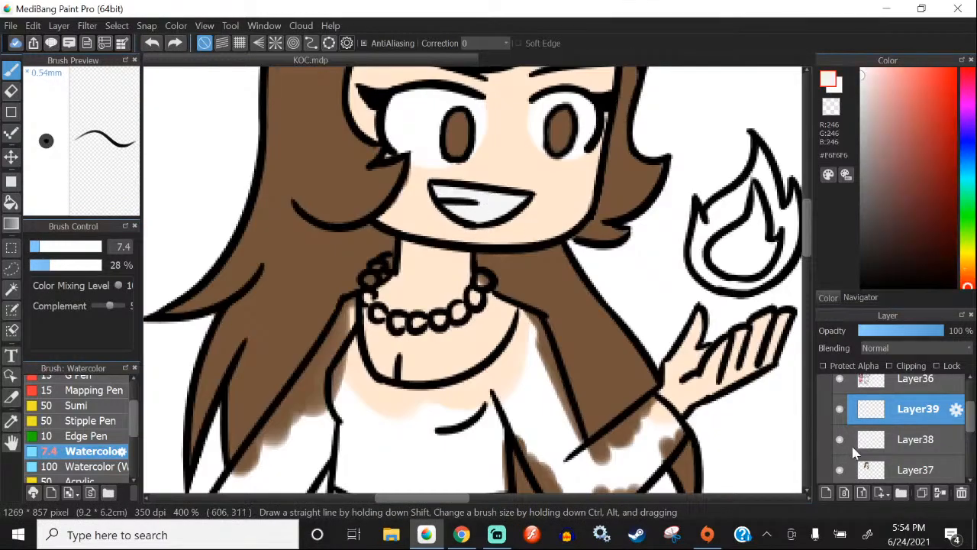
pyautogui.click(59, 25)
pyautogui.click(84, 196)
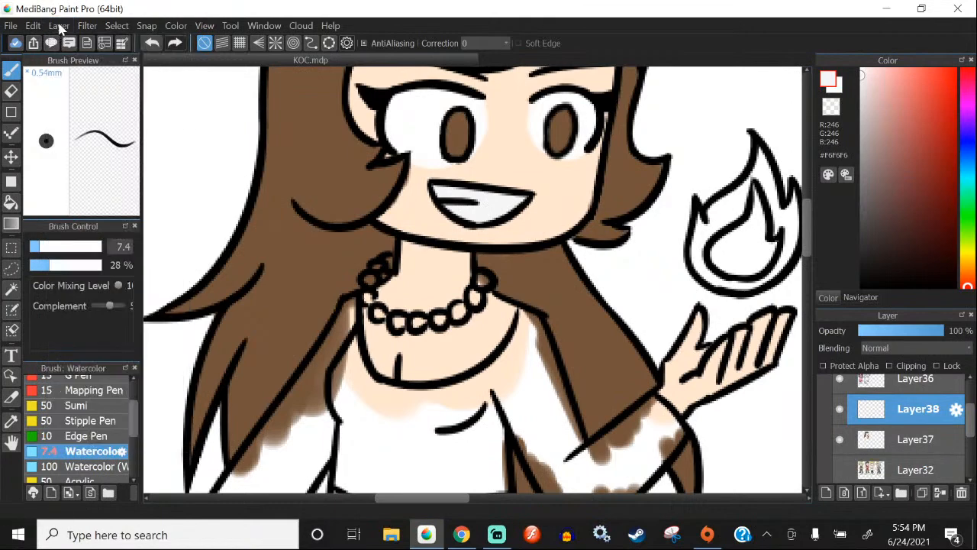
pyautogui.click(59, 25)
pyautogui.click(84, 194)
pyautogui.click(827, 493)
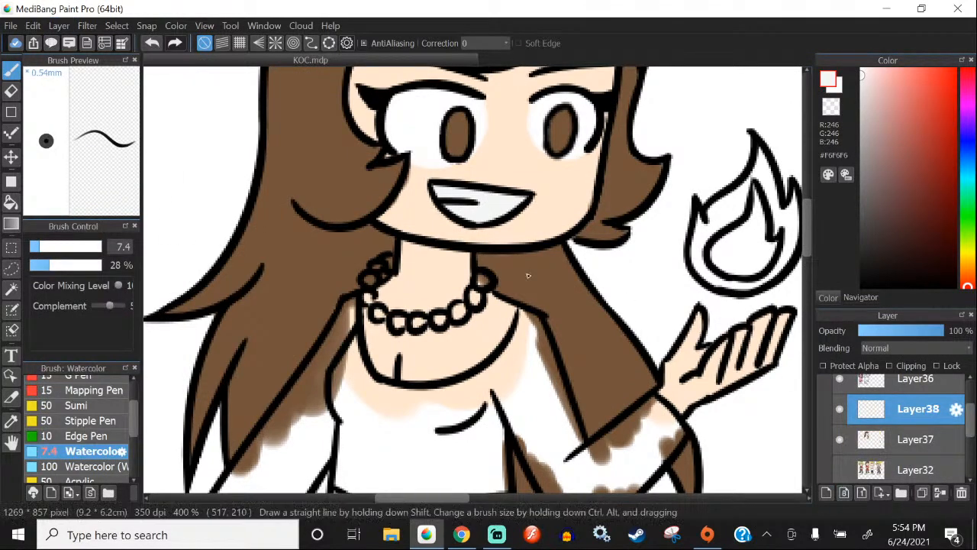
# Step: Fill the beads at the right-hand end of the necklace with off-white #F6F6F6, undoing the first attempt
pyautogui.scroll(3, 518, 280)
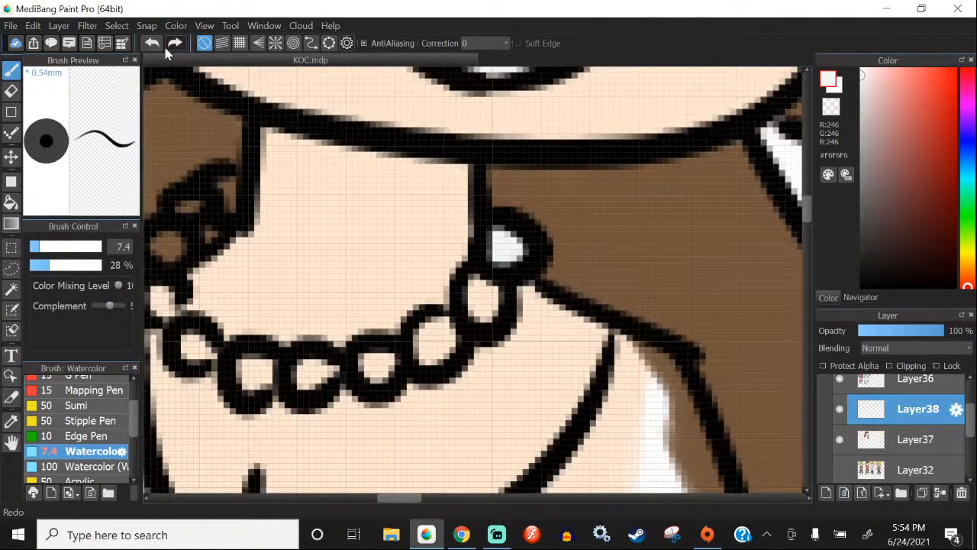
pyautogui.scroll(-4, 489, 260)
pyautogui.scroll(3, 430, 178)
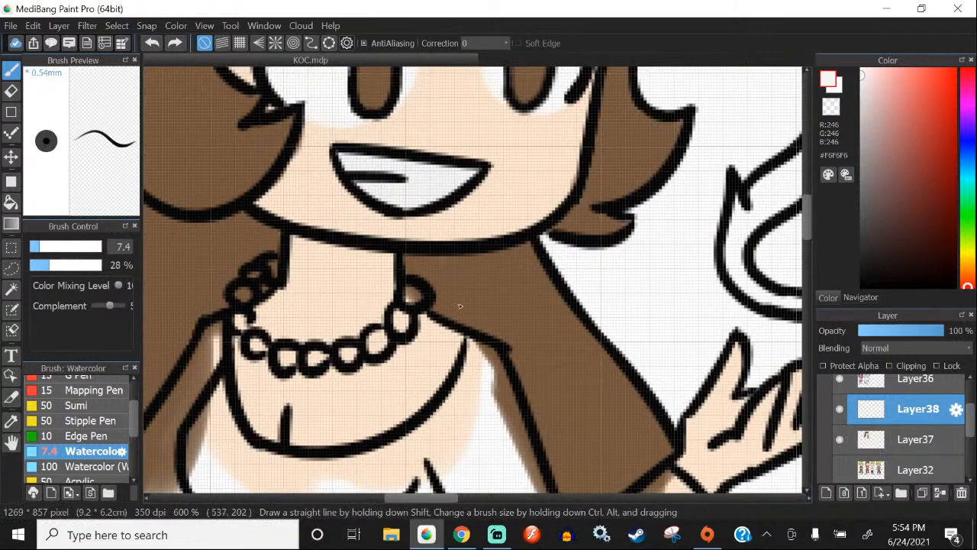
pyautogui.scroll(2, 460, 307)
pyautogui.moveTo(424, 291)
pyautogui.mouseDown()
pyautogui.moveTo(410, 309)
pyautogui.moveTo(392, 315)
pyautogui.moveTo(386, 350)
pyautogui.moveTo(408, 360)
pyautogui.moveTo(337, 401)
pyautogui.mouseUp()
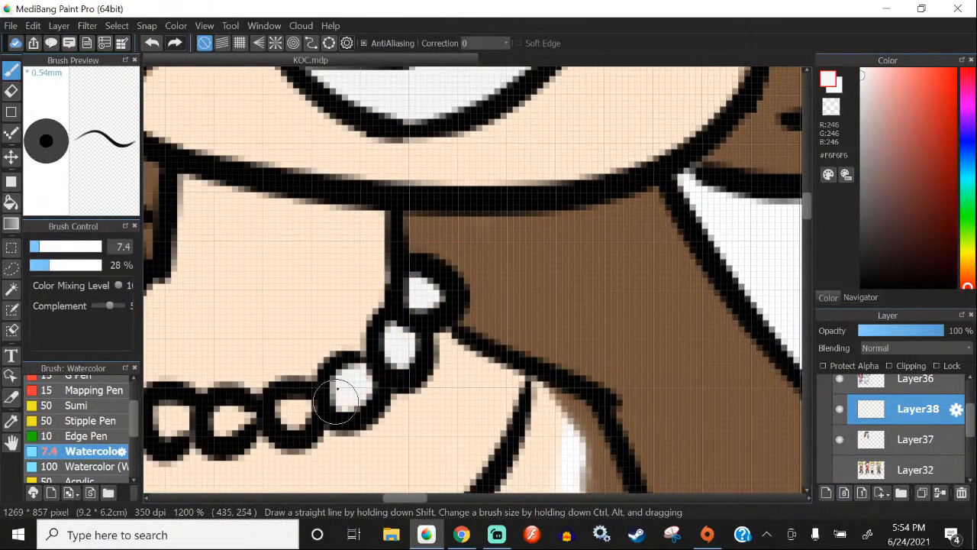
# Step: Fill the remaining necklace beads with off-white, from the front of the chest up to the left-hand side of the neck
pyautogui.scroll(-5, 337, 401)
pyautogui.scroll(5, 382, 336)
pyautogui.moveTo(416, 325)
pyautogui.mouseDown()
pyautogui.moveTo(338, 327)
pyautogui.moveTo(331, 346)
pyautogui.moveTo(300, 334)
pyautogui.moveTo(277, 354)
pyautogui.moveTo(284, 333)
pyautogui.moveTo(220, 312)
pyautogui.mouseUp()
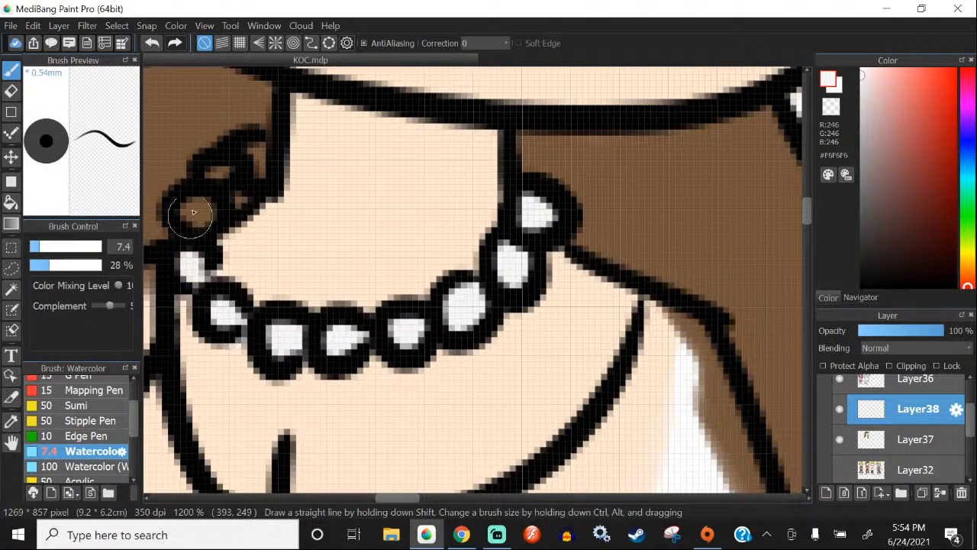
pyautogui.moveTo(193, 209); pyautogui.dragTo(203, 215)
pyautogui.moveTo(213, 174); pyautogui.dragTo(223, 171)
pyautogui.moveTo(256, 153); pyautogui.dragTo(261, 168)
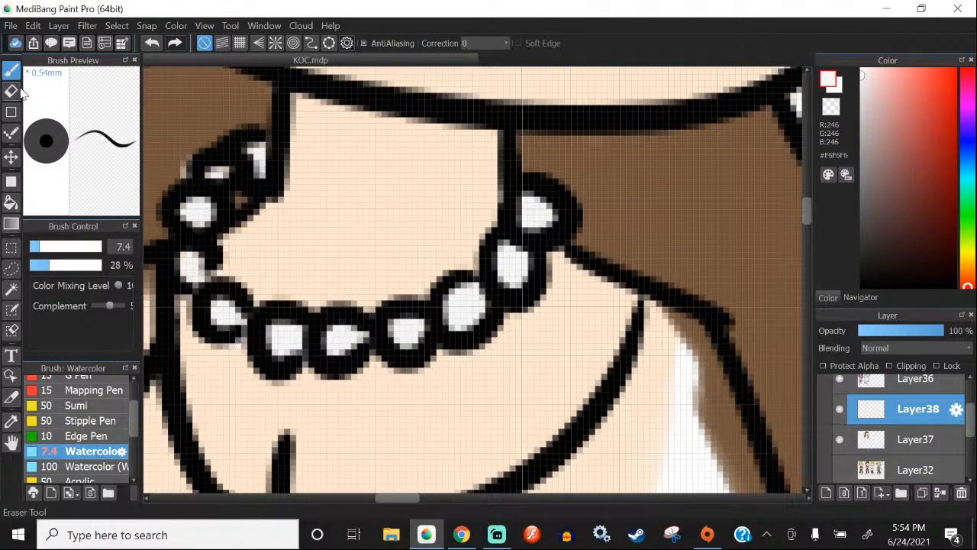
pyautogui.click(11, 91)
pyautogui.click(11, 71)
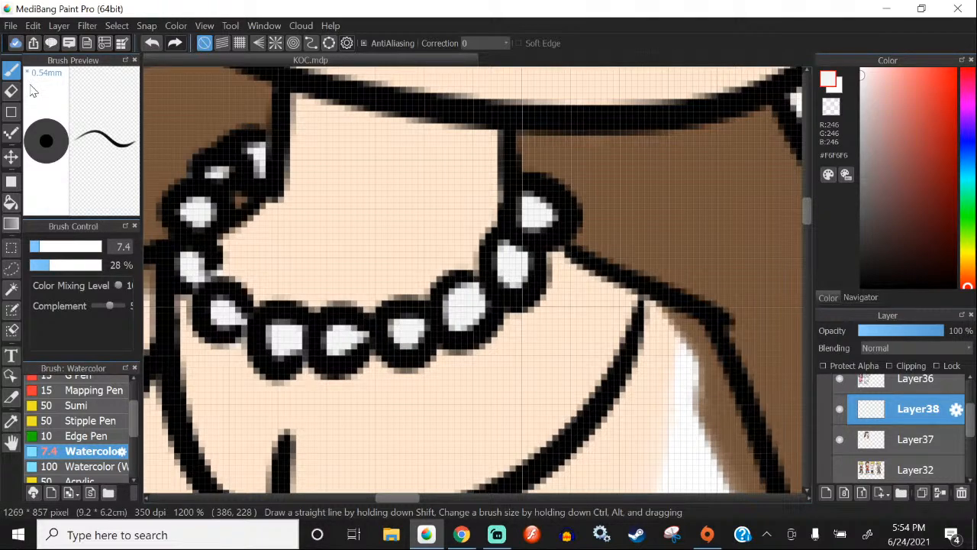
# Step: Merge the necklace layer Layer38 down into Layer37
pyautogui.scroll(-6, 465, 223)
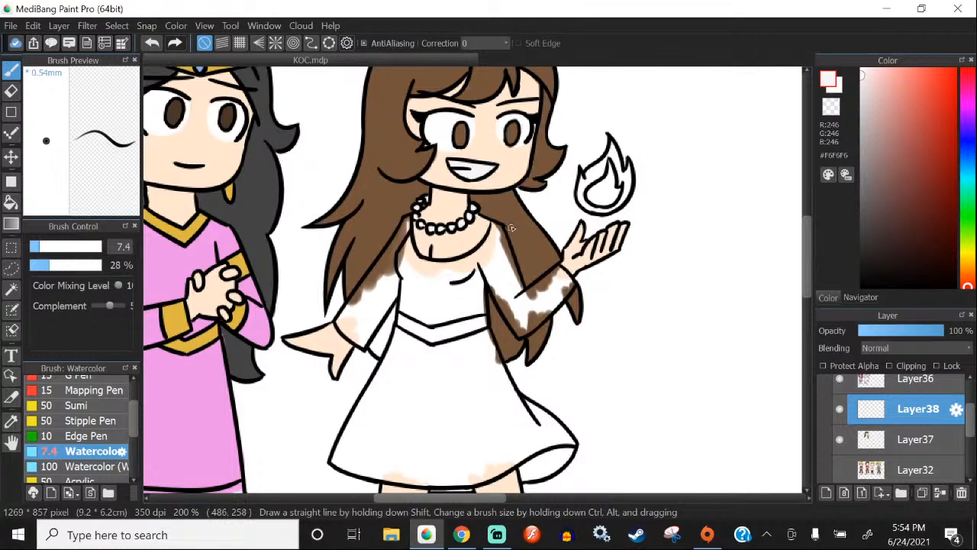
pyautogui.scroll(2, 513, 228)
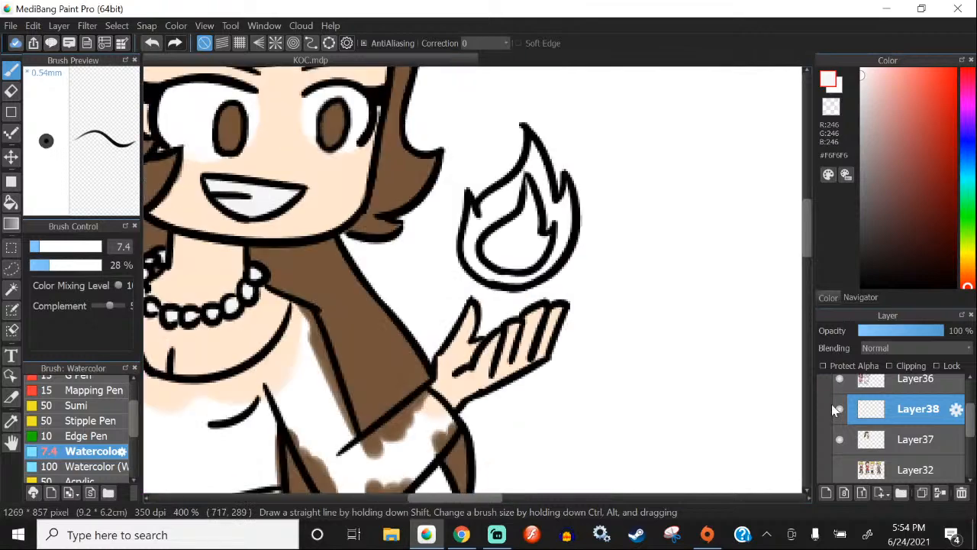
pyautogui.scroll(-2, 452, 242)
pyautogui.click(59, 26)
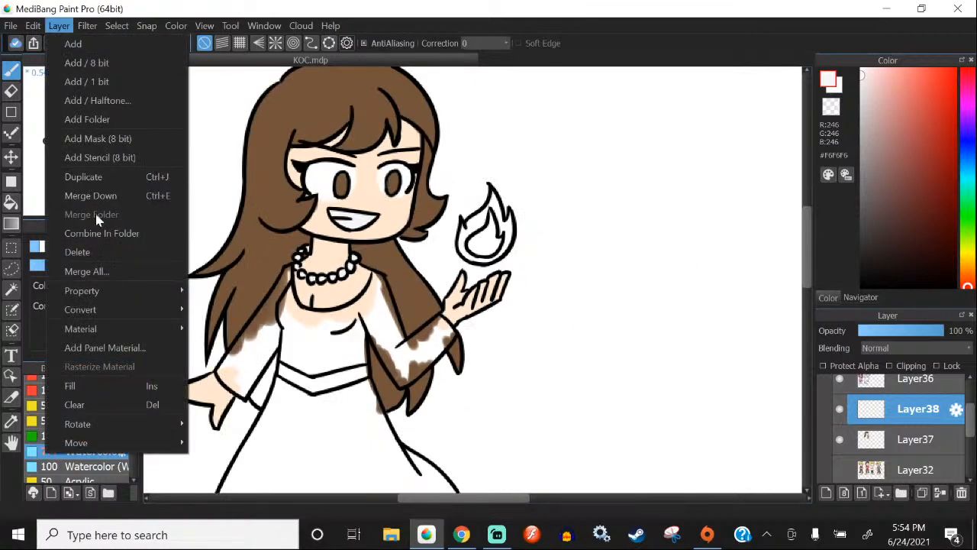
pyautogui.click(98, 252)
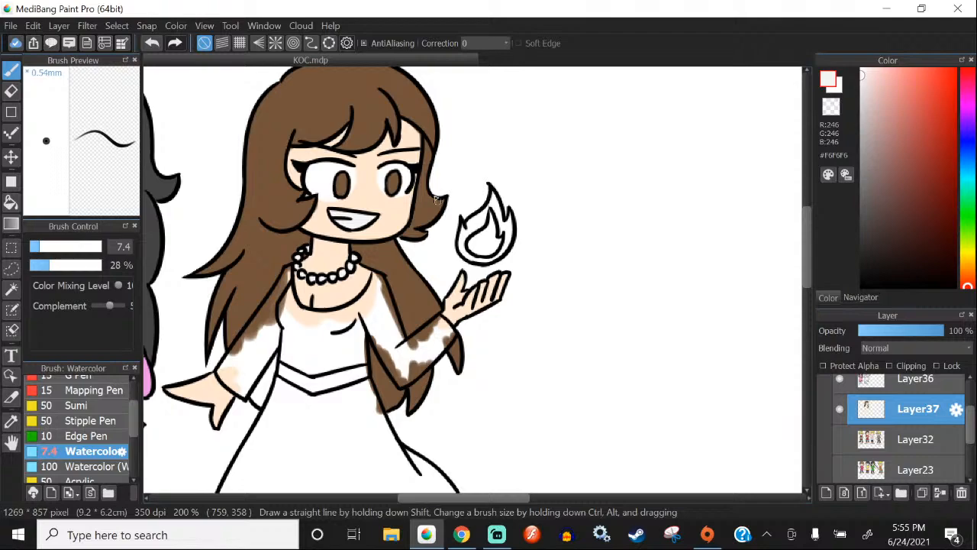
pyautogui.scroll(-1, 437, 200)
pyautogui.scroll(2, 458, 218)
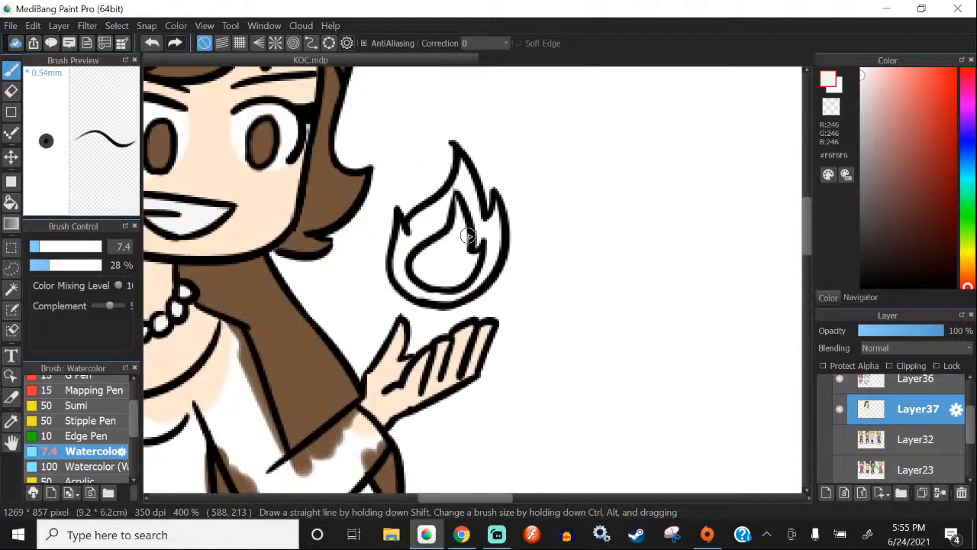
# Step: Sample the red #B93D3D from Queen Guinevere's shoe and set the brush size to 20
pyautogui.scroll(-2, 640, 230)
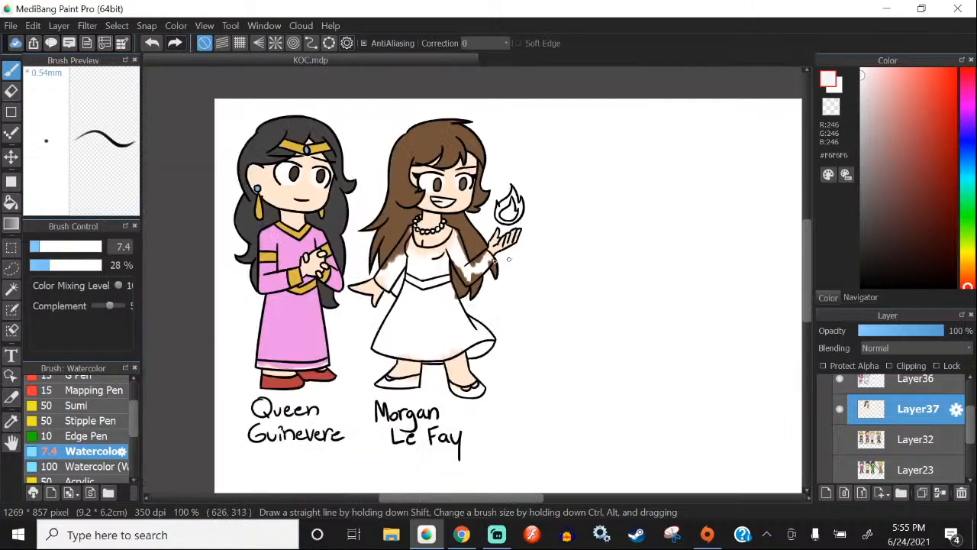
pyautogui.scroll(2, 311, 353)
pyautogui.keyDown('alt'); pyautogui.click(310, 353); pyautogui.keyUp('alt')
pyautogui.scroll(-2, 311, 353)
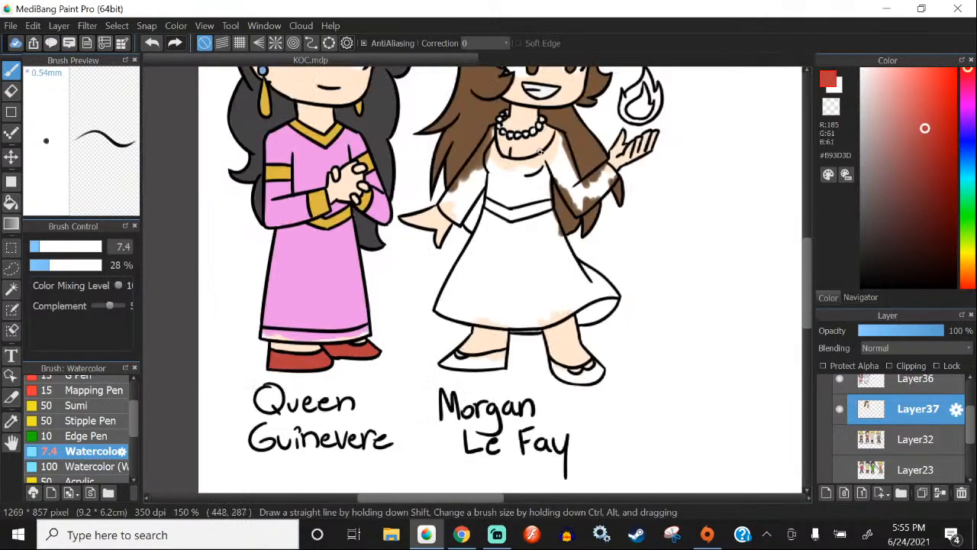
pyautogui.scroll(4, 496, 220)
pyautogui.click(59, 246)
pyautogui.moveTo(571, 171); pyautogui.dragTo(565, 283)
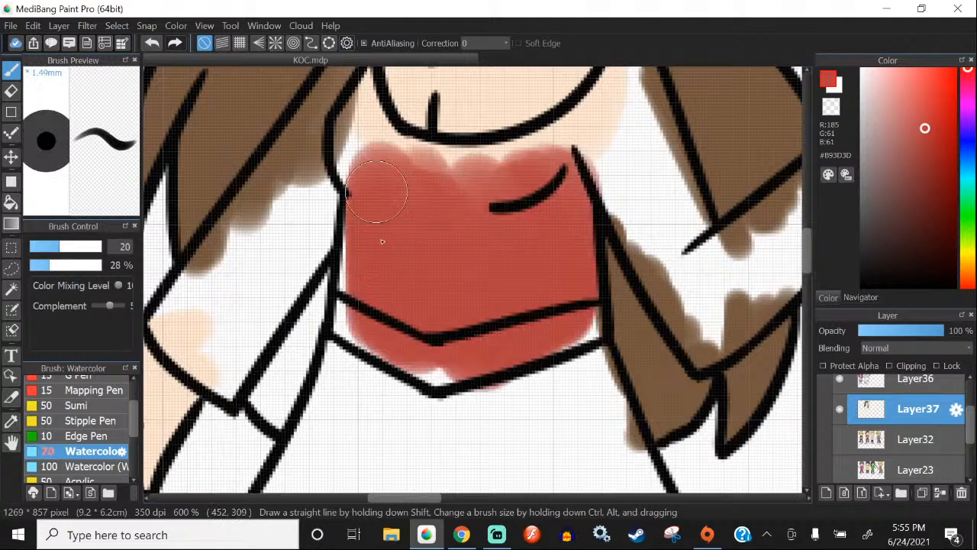
pyautogui.moveTo(382, 240); pyautogui.dragTo(358, 303)
pyautogui.scroll(-3, 356, 304)
pyautogui.scroll(1, 370, 318)
pyautogui.scroll(1, 299, 324)
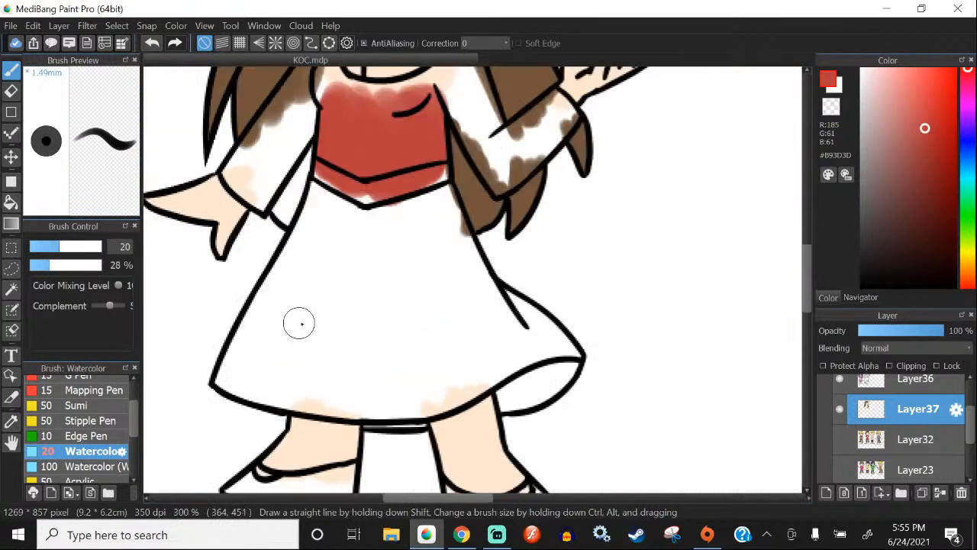
pyautogui.scroll(1, 337, 246)
pyautogui.moveTo(332, 164)
pyautogui.mouseDown()
pyautogui.moveTo(259, 321)
pyautogui.moveTo(275, 294)
pyautogui.mouseUp()
pyautogui.scroll(-2, 317, 294)
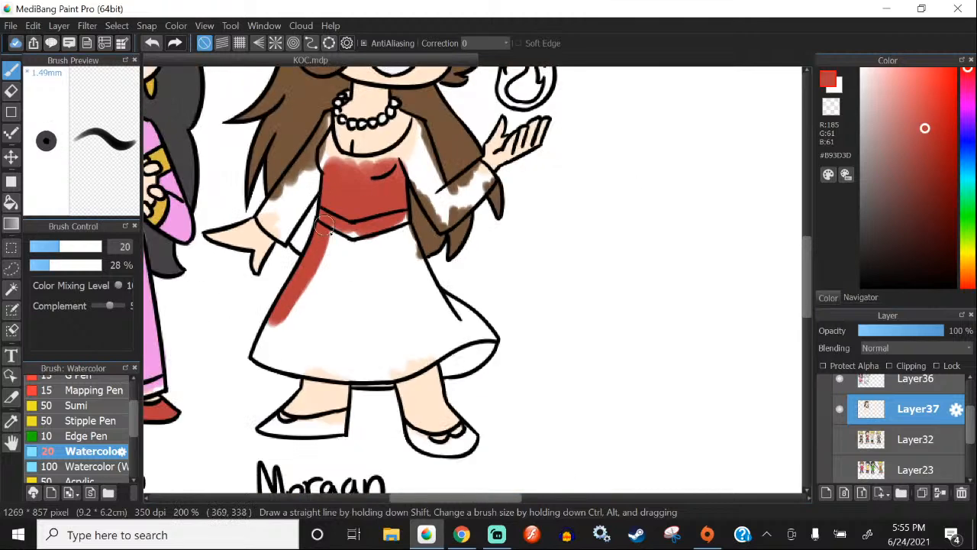
pyautogui.scroll(1, 324, 227)
pyautogui.click(152, 42)
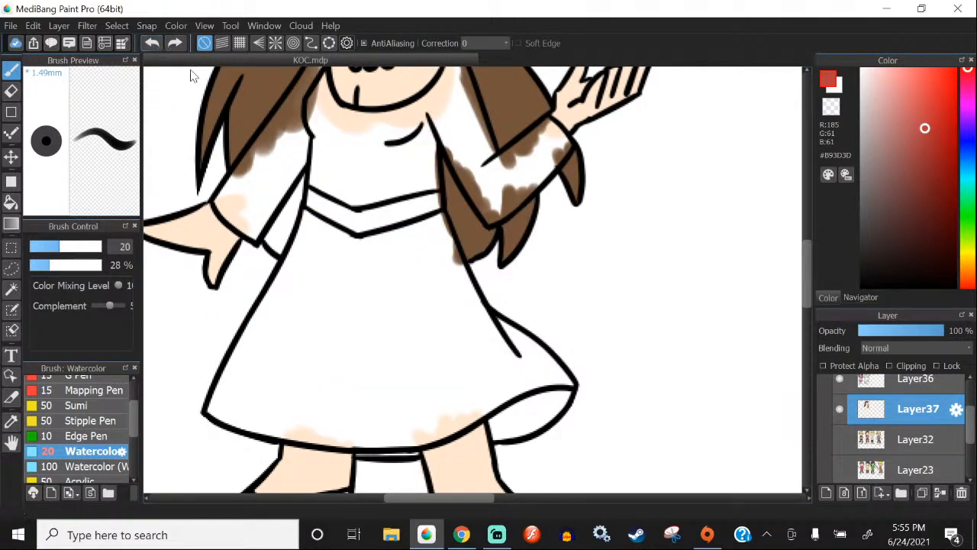
# Step: Fill the hair gap between Morgan's lowered arm and her waist with brown #74543A
pyautogui.rightClick(260, 104)
pyautogui.scroll(2, 277, 223)
pyautogui.moveTo(283, 229); pyautogui.dragTo(338, 191)
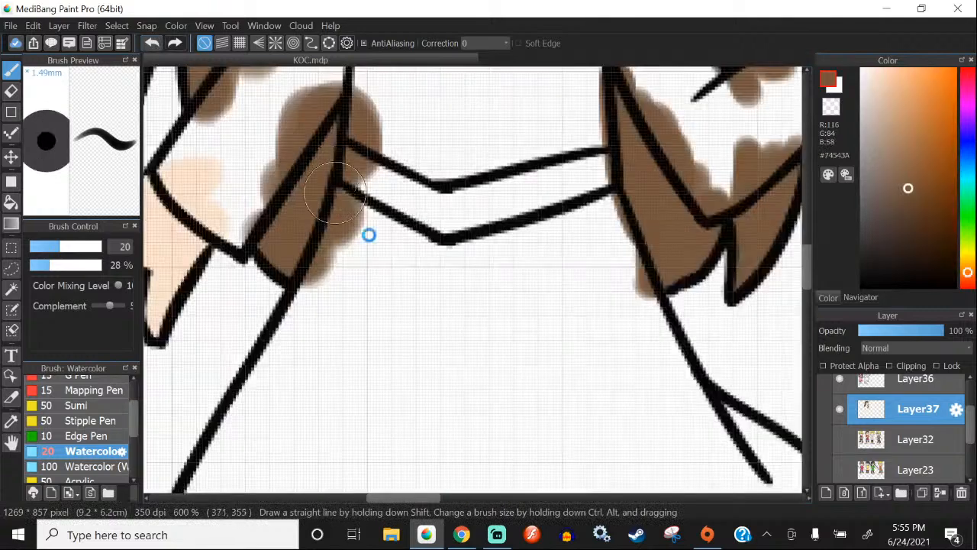
pyautogui.scroll(-3, 356, 220)
# Step: Sample the red #B93D3D from Queen Guinevere's shoe again and add a new layer above Layer37
pyautogui.scroll(1, 191, 397)
pyautogui.rightClick(192, 395)
pyautogui.scroll(-1, 229, 393)
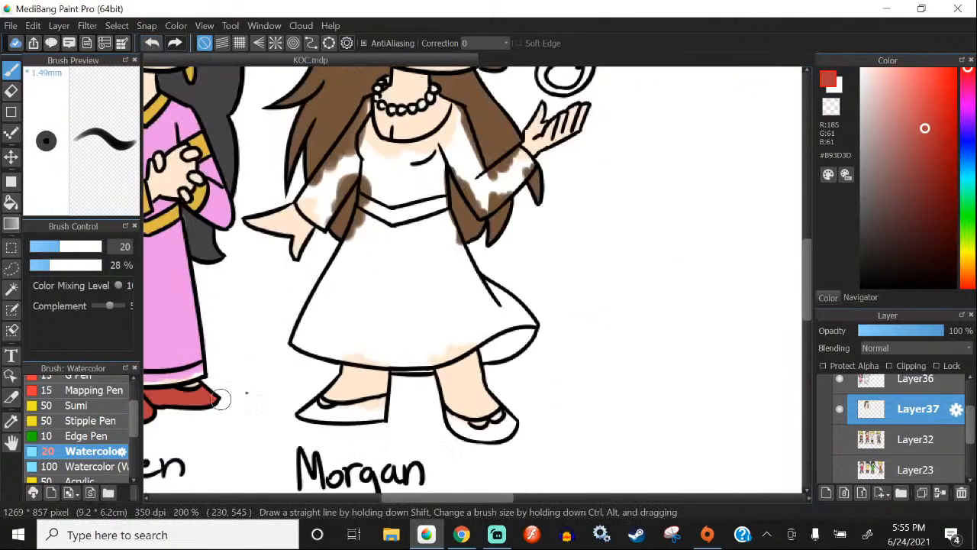
pyautogui.scroll(1, 348, 204)
pyautogui.scroll(1, 837, 413)
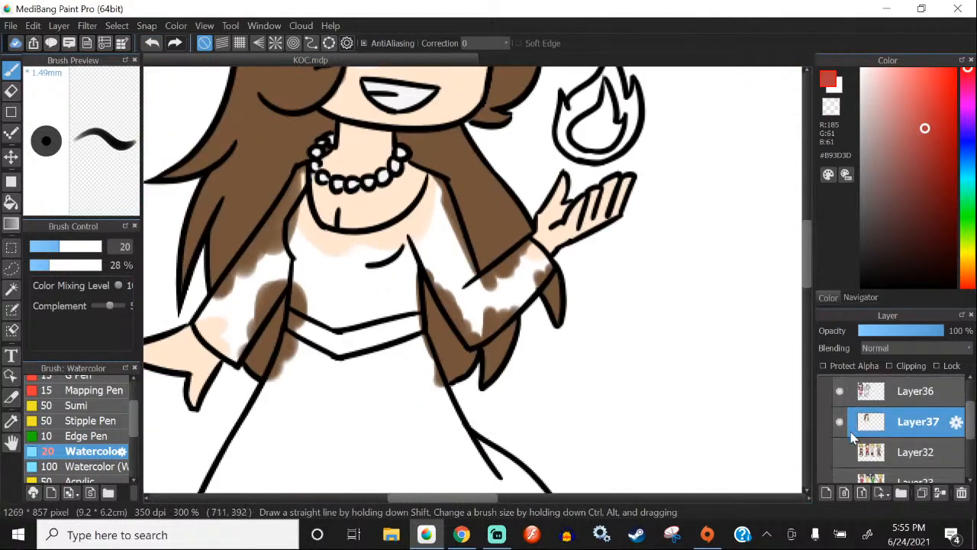
pyautogui.click(826, 492)
# Step: Paint the dress's bodice, waistband and upper skirt in red on the new layer
pyautogui.scroll(1, 351, 275)
pyautogui.moveTo(351, 278)
pyautogui.mouseDown()
pyautogui.moveTo(412, 351)
pyautogui.moveTo(420, 336)
pyautogui.moveTo(359, 305)
pyautogui.moveTo(331, 357)
pyautogui.moveTo(271, 275)
pyautogui.moveTo(276, 327)
pyautogui.moveTo(240, 399)
pyautogui.moveTo(327, 430)
pyautogui.moveTo(453, 353)
pyautogui.moveTo(489, 428)
pyautogui.moveTo(534, 382)
pyautogui.moveTo(572, 317)
pyautogui.moveTo(566, 249)
pyautogui.moveTo(634, 412)
pyautogui.moveTo(611, 321)
pyautogui.moveTo(606, 358)
pyautogui.mouseUp()
pyautogui.scroll(1, 283, 263)
pyautogui.scroll(-2, 342, 180)
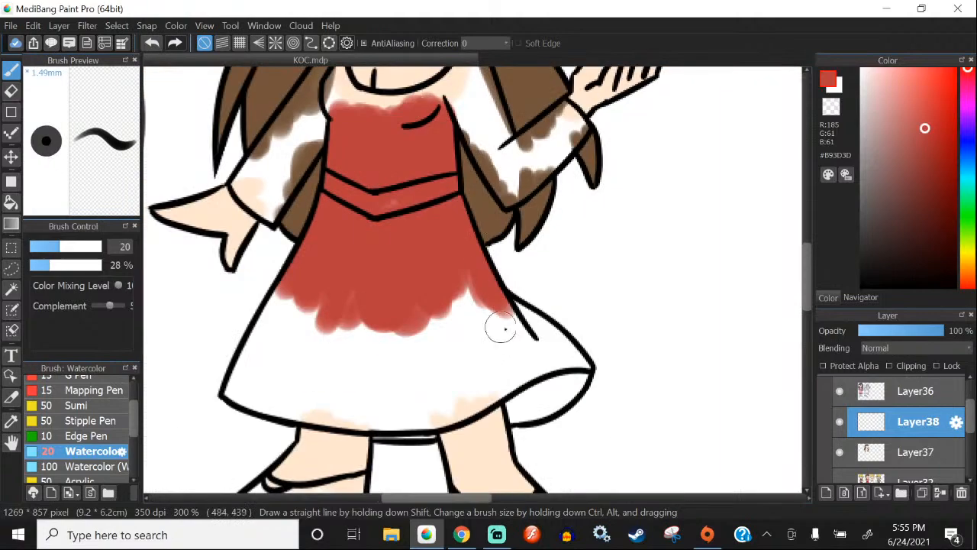
# Step: Fill the skirt's flared right-hand side with red and erase the colour spilling past its outline
pyautogui.scroll(2, 507, 331)
pyautogui.moveTo(453, 280)
pyautogui.mouseDown()
pyautogui.moveTo(482, 262)
pyautogui.moveTo(495, 262)
pyautogui.moveTo(587, 338)
pyautogui.moveTo(577, 321)
pyautogui.moveTo(614, 380)
pyautogui.moveTo(586, 400)
pyautogui.moveTo(432, 230)
pyautogui.moveTo(444, 257)
pyautogui.moveTo(428, 362)
pyautogui.moveTo(339, 268)
pyautogui.moveTo(379, 424)
pyautogui.moveTo(315, 347)
pyautogui.mouseUp()
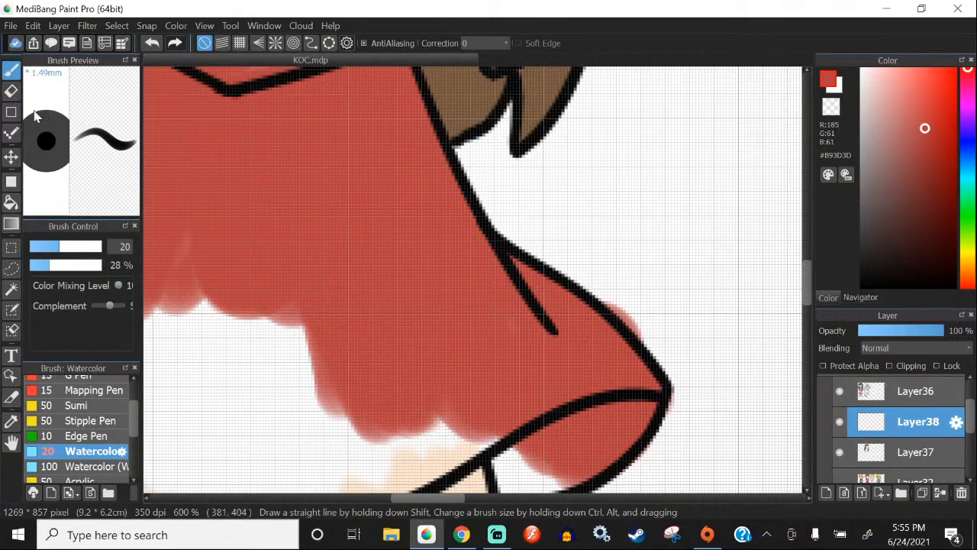
pyautogui.press('e')
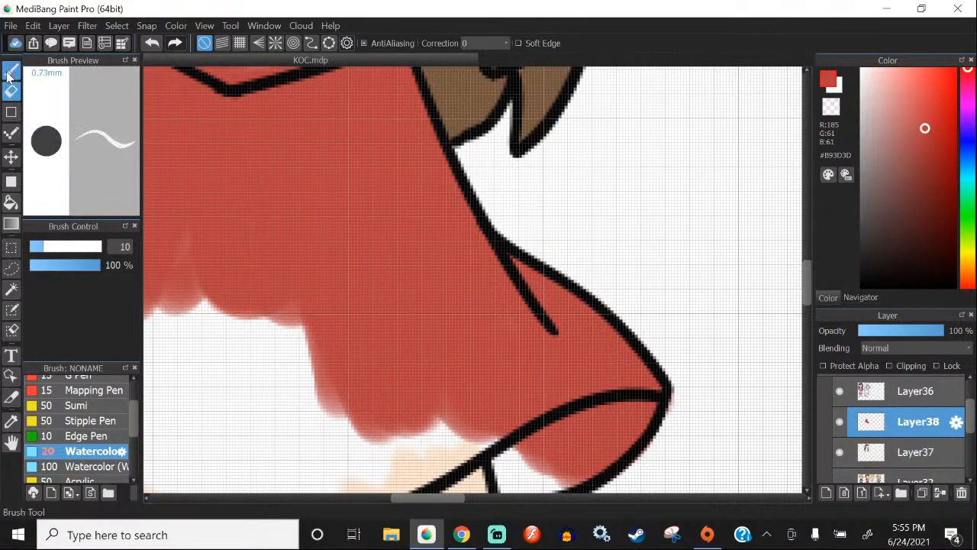
pyautogui.click(10, 71)
# Step: Fill the lower skirt with red down to the hem above the legs, undoing one stray stroke
pyautogui.scroll(-2, 466, 263)
pyautogui.scroll(1, 283, 245)
pyautogui.scroll(1, 283, 245)
pyautogui.moveTo(283, 245)
pyautogui.mouseDown()
pyautogui.moveTo(273, 331)
pyautogui.moveTo(244, 371)
pyautogui.moveTo(305, 312)
pyautogui.moveTo(361, 230)
pyautogui.moveTo(359, 413)
pyautogui.moveTo(373, 419)
pyautogui.moveTo(496, 401)
pyautogui.mouseUp()
pyautogui.scroll(-2, 416, 244)
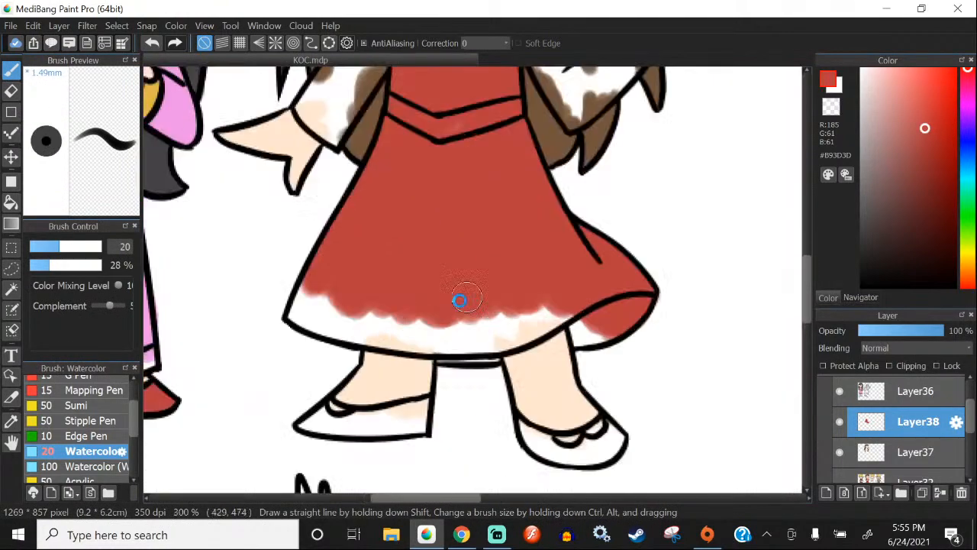
pyautogui.scroll(1, 465, 300)
pyautogui.moveTo(581, 324); pyautogui.dragTo(443, 347)
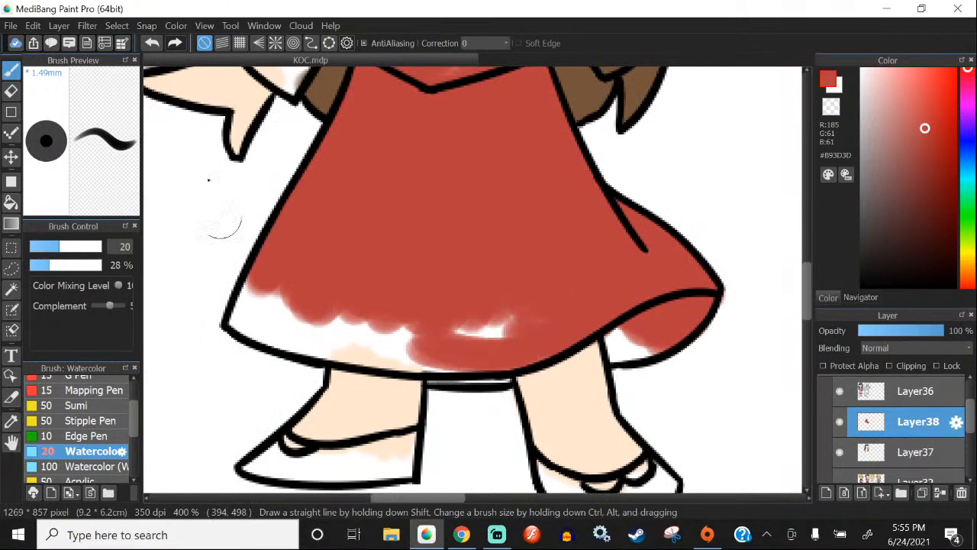
pyautogui.click(153, 44)
pyautogui.scroll(1, 576, 330)
pyautogui.moveTo(584, 309)
pyautogui.mouseDown()
pyautogui.moveTo(612, 283)
pyautogui.moveTo(605, 306)
pyautogui.moveTo(526, 333)
pyautogui.moveTo(609, 310)
pyautogui.moveTo(491, 358)
pyautogui.moveTo(401, 377)
pyautogui.moveTo(311, 370)
pyautogui.moveTo(344, 375)
pyautogui.moveTo(322, 379)
pyautogui.moveTo(348, 375)
pyautogui.moveTo(304, 362)
pyautogui.moveTo(477, 313)
pyautogui.mouseUp()
pyautogui.scroll(-3, 527, 280)
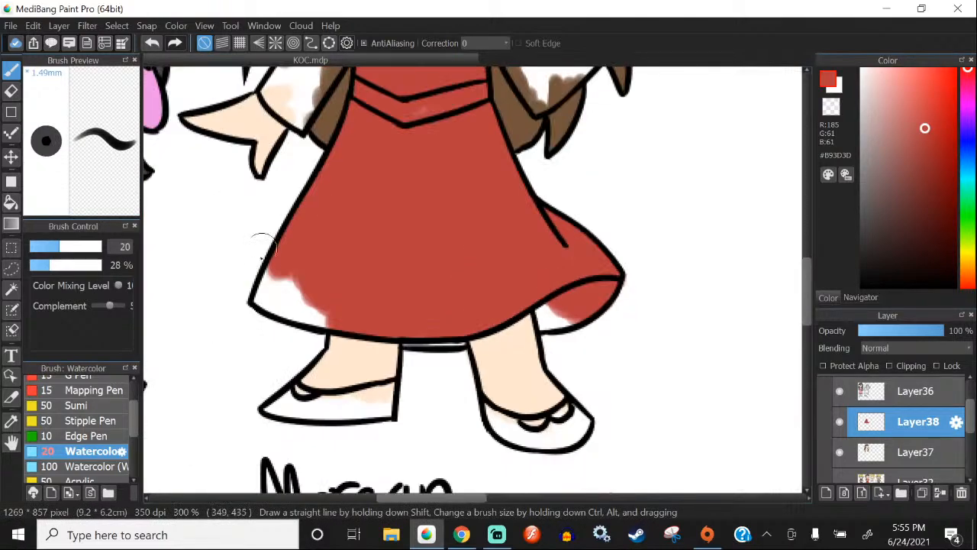
# Step: With brush size 14.1, fill the hem's left-hand corner, the strip between the legs and the inside of the flare in red
pyautogui.scroll(1, 254, 281)
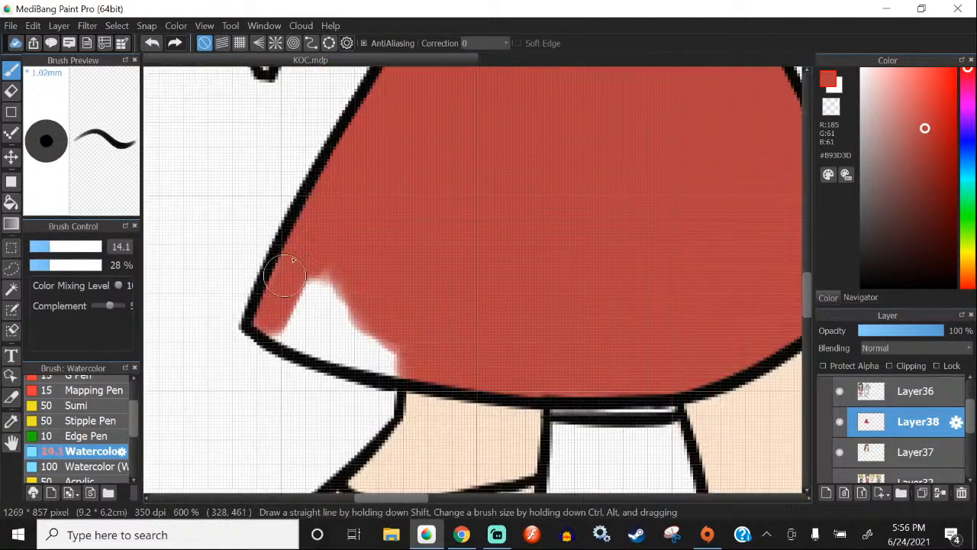
pyautogui.moveTo(267, 330)
pyautogui.mouseDown()
pyautogui.moveTo(442, 375)
pyautogui.moveTo(313, 324)
pyautogui.moveTo(310, 270)
pyautogui.moveTo(334, 305)
pyautogui.mouseUp()
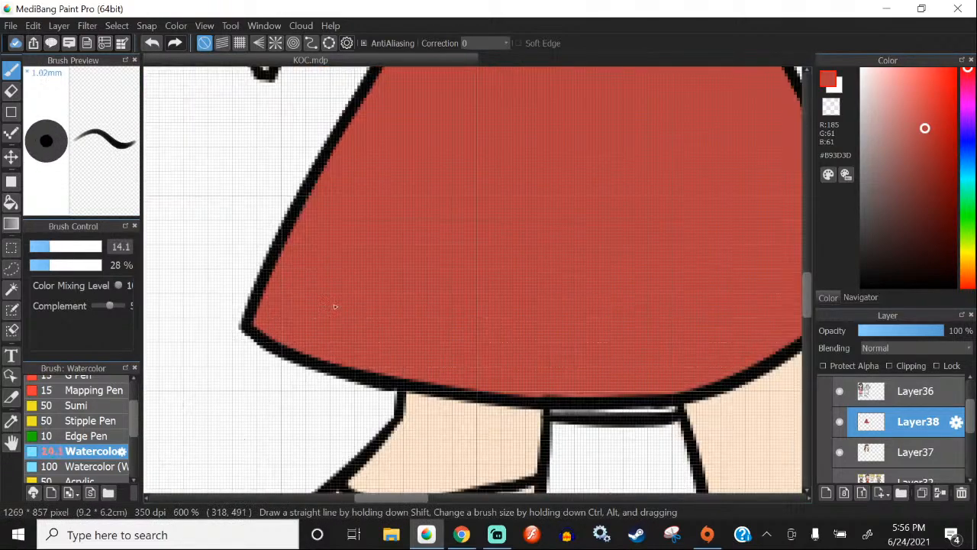
pyautogui.scroll(-2, 334, 305)
pyautogui.scroll(2, 448, 342)
pyautogui.moveTo(416, 355)
pyautogui.mouseDown()
pyautogui.moveTo(445, 356)
pyautogui.moveTo(514, 357)
pyautogui.mouseUp()
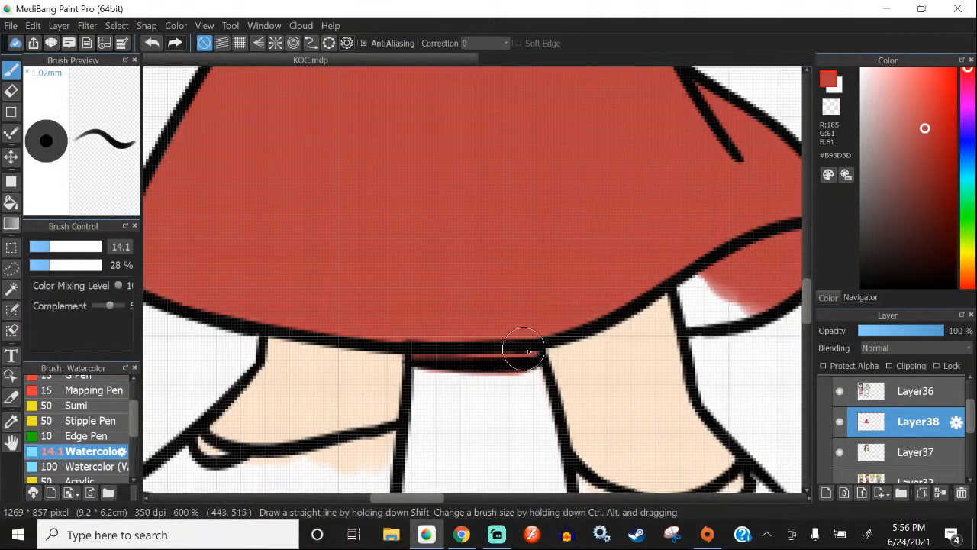
pyautogui.scroll(-2, 550, 285)
pyautogui.scroll(3, 615, 316)
pyautogui.moveTo(615, 317)
pyautogui.mouseDown()
pyautogui.moveTo(626, 336)
pyautogui.moveTo(658, 313)
pyautogui.mouseUp()
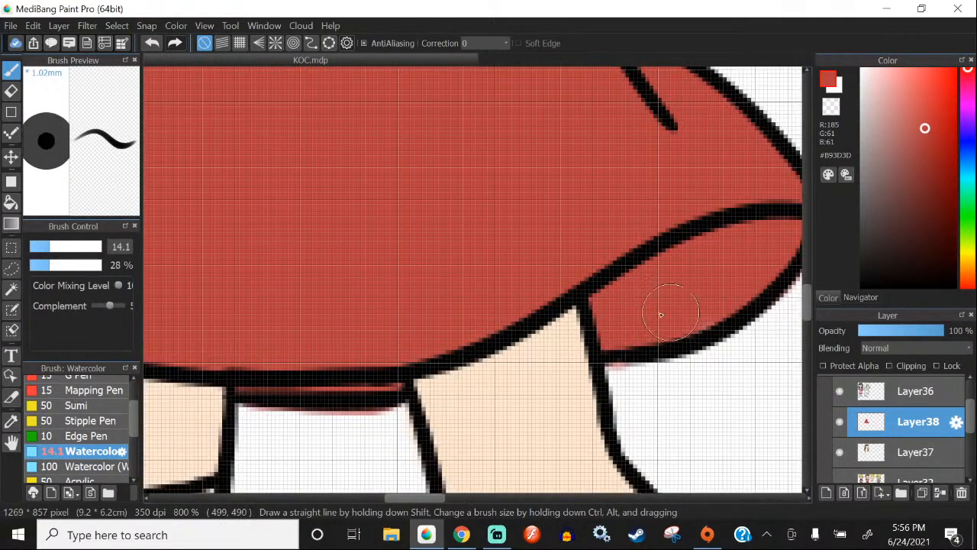
# Step: Erase the red spilling below the hem strip between the legs and below the flare
pyautogui.press('e')
pyautogui.moveTo(336, 411); pyautogui.dragTo(215, 414)
pyautogui.moveTo(336, 418); pyautogui.dragTo(394, 417)
pyautogui.moveTo(608, 380); pyautogui.dragTo(630, 377)
pyautogui.scroll(-1, 271, 277)
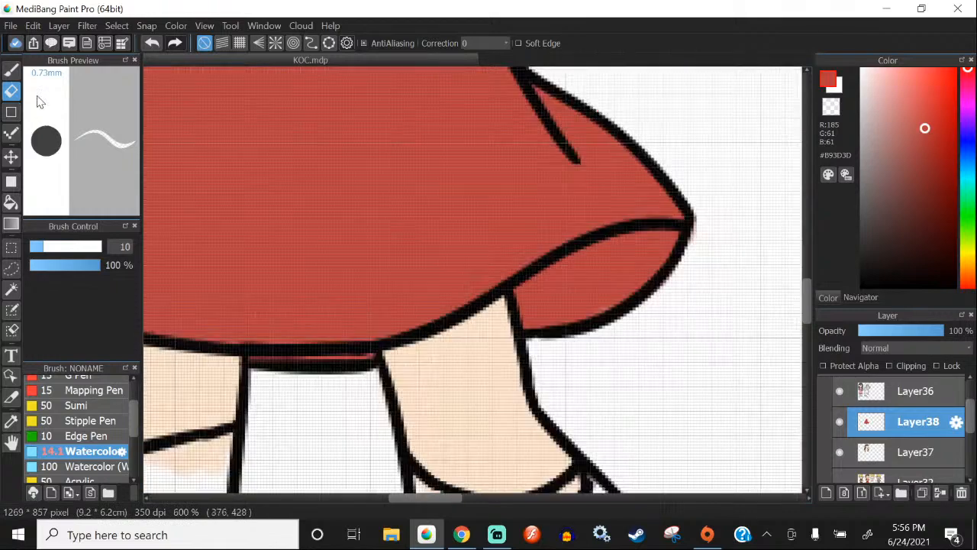
pyautogui.click(11, 70)
# Step: Fill the sleeve of the raised arm with red from the shoulder to the forearm, undoing the last stroke
pyautogui.scroll(1, 599, 283)
pyautogui.scroll(-3, 495, 296)
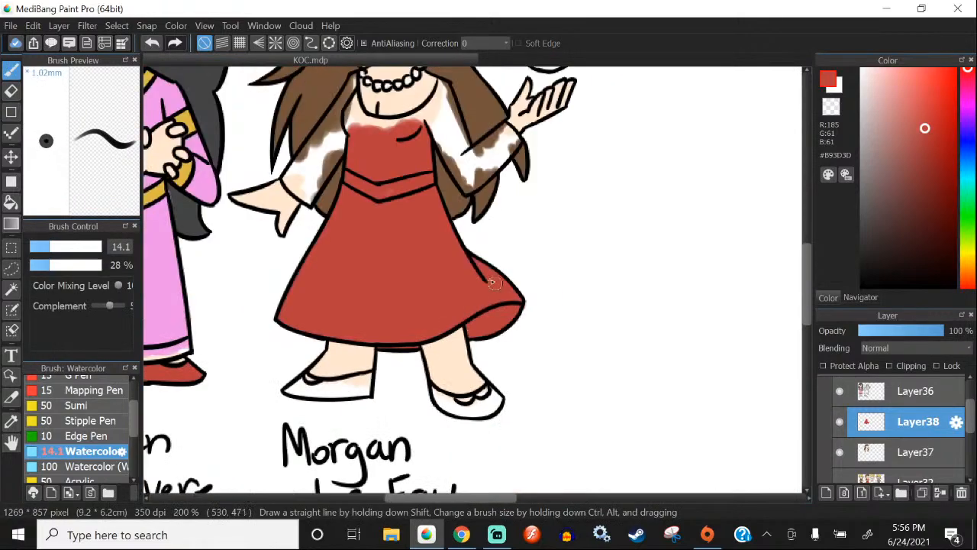
pyautogui.scroll(3, 309, 320)
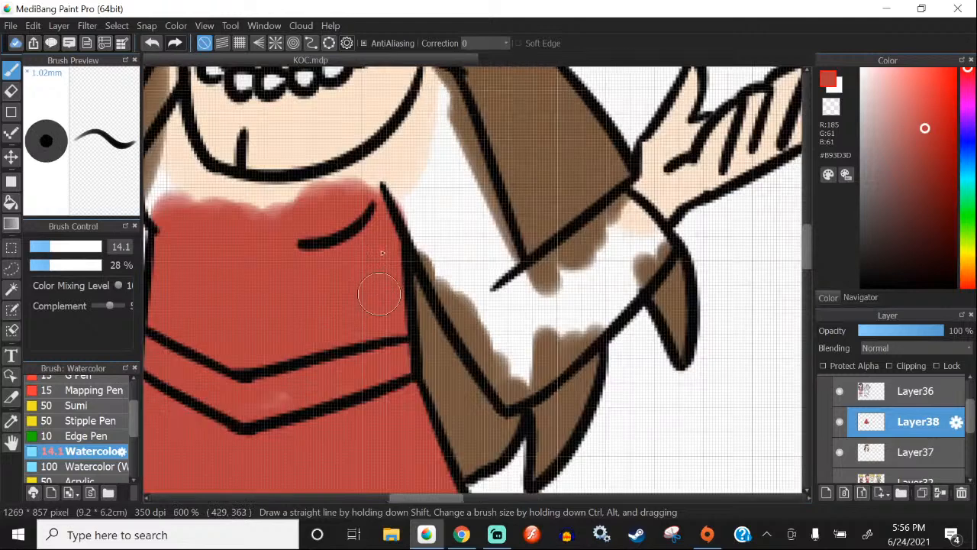
pyautogui.scroll(-1, 397, 244)
pyautogui.scroll(1, 439, 176)
pyautogui.click(432, 145)
pyautogui.moveTo(430, 142)
pyautogui.mouseDown()
pyautogui.moveTo(459, 205)
pyautogui.moveTo(485, 311)
pyautogui.moveTo(411, 210)
pyautogui.moveTo(469, 359)
pyautogui.moveTo(392, 209)
pyautogui.moveTo(437, 334)
pyautogui.moveTo(483, 417)
pyautogui.moveTo(489, 398)
pyautogui.moveTo(542, 390)
pyautogui.mouseUp()
pyautogui.scroll(1, 463, 338)
pyautogui.moveTo(611, 333)
pyautogui.mouseDown()
pyautogui.moveTo(518, 412)
pyautogui.moveTo(683, 235)
pyautogui.moveTo(633, 230)
pyautogui.moveTo(580, 336)
pyautogui.moveTo(672, 244)
pyautogui.moveTo(550, 305)
pyautogui.moveTo(589, 217)
pyautogui.mouseUp()
pyautogui.click(152, 45)
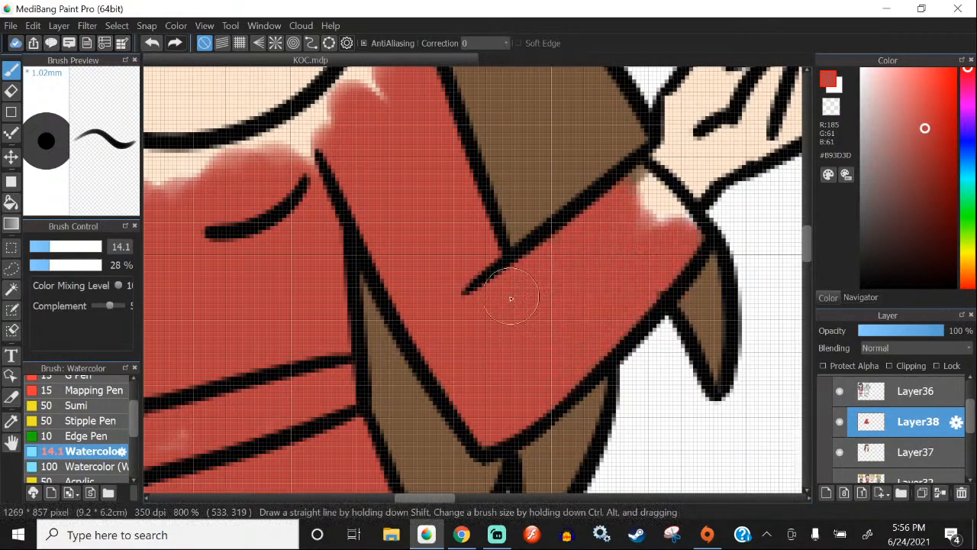
# Step: Set the brush size to 9.7 and fill the rest of the raised arm's cuff with red up to the wrist line
pyautogui.scroll(-3, 519, 292)
pyautogui.scroll(2, 623, 261)
pyautogui.moveTo(44, 252); pyautogui.dragTo(40, 252)
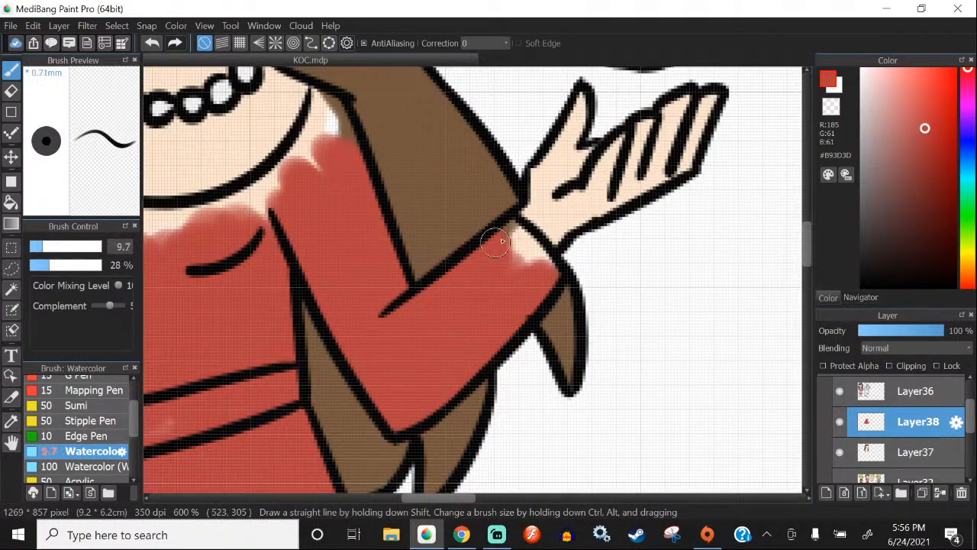
pyautogui.scroll(1, 504, 236)
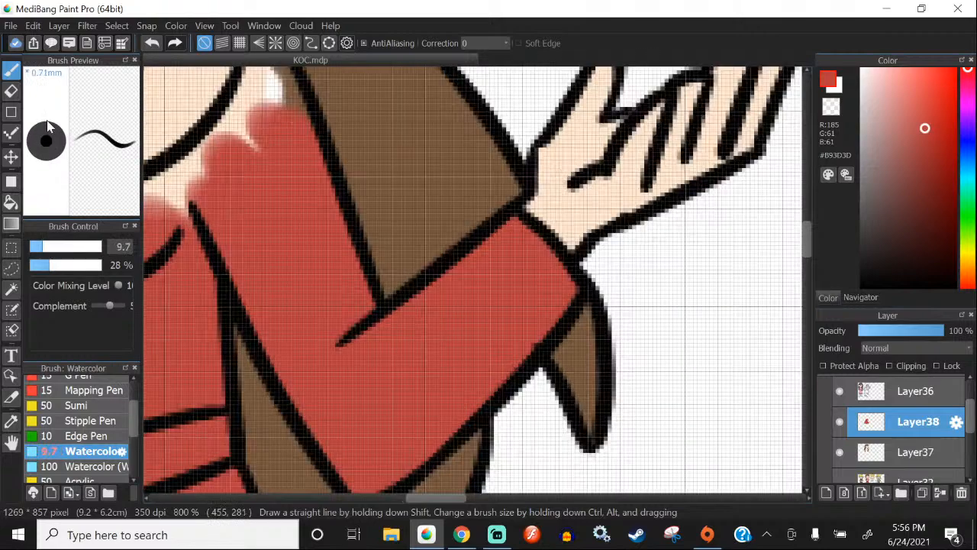
pyautogui.press('e')
pyautogui.press('b')
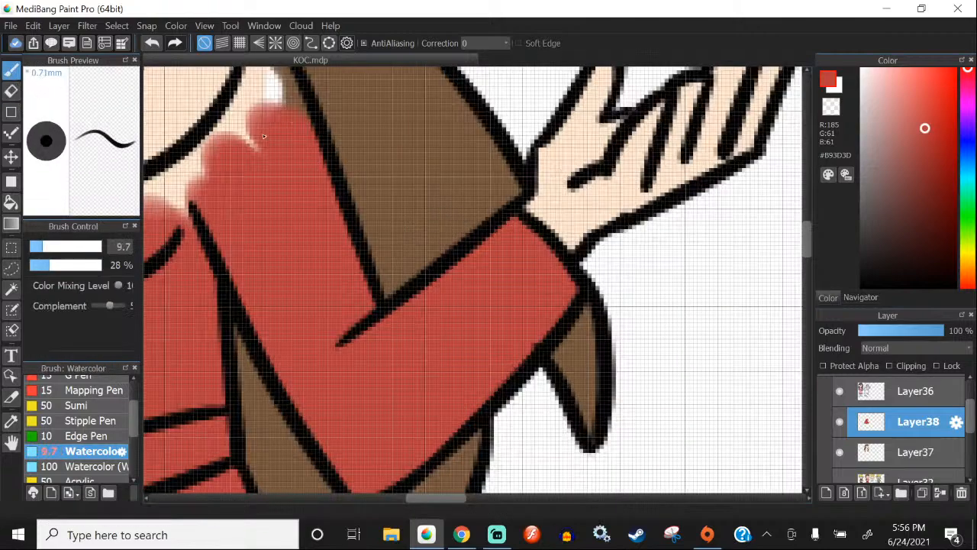
# Step: Set the brush size to 13.8 and fill the neckline and both shoulders of the dress with red
pyautogui.scroll(-4, 473, 279)
pyautogui.scroll(2, 404, 252)
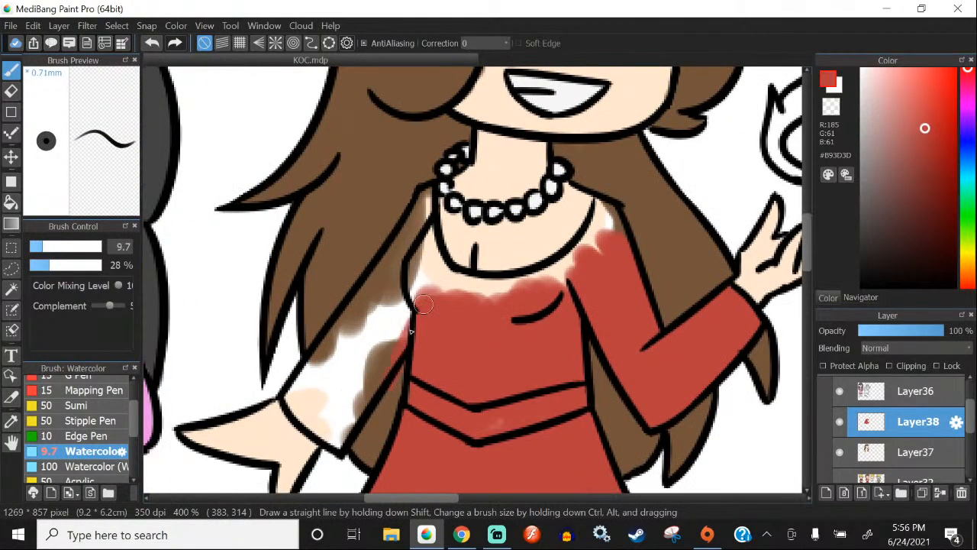
pyautogui.moveTo(48, 251); pyautogui.dragTo(52, 259)
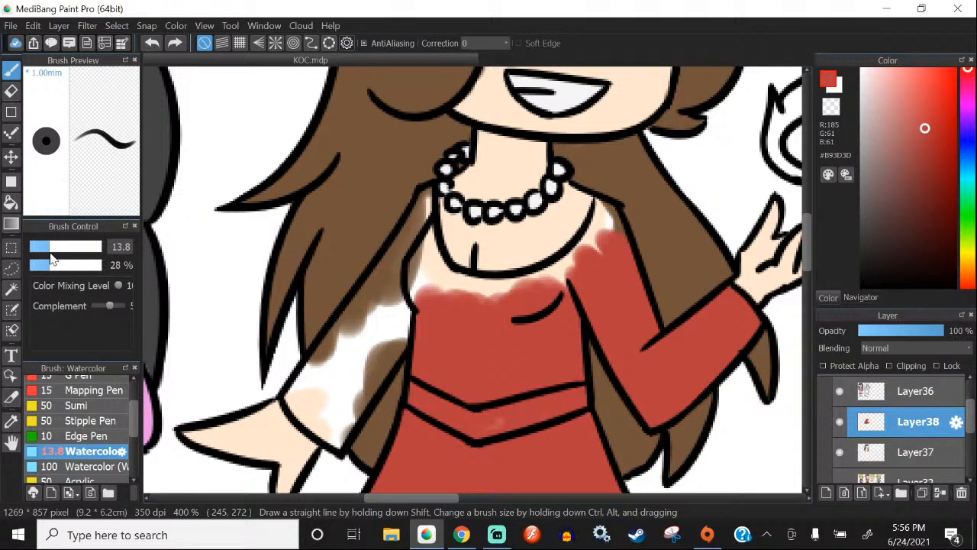
pyautogui.scroll(1, 385, 256)
pyautogui.moveTo(427, 214)
pyautogui.mouseDown()
pyautogui.moveTo(348, 334)
pyautogui.moveTo(430, 208)
pyautogui.moveTo(433, 184)
pyautogui.moveTo(460, 287)
pyautogui.moveTo(487, 304)
pyautogui.moveTo(456, 258)
pyautogui.moveTo(540, 293)
pyautogui.moveTo(537, 314)
pyautogui.moveTo(498, 299)
pyautogui.moveTo(568, 311)
pyautogui.moveTo(613, 302)
pyautogui.moveTo(563, 307)
pyautogui.moveTo(668, 268)
pyautogui.moveTo(610, 293)
pyautogui.moveTo(679, 240)
pyautogui.moveTo(689, 215)
pyautogui.moveTo(698, 228)
pyautogui.moveTo(703, 183)
pyautogui.moveTo(722, 239)
pyautogui.moveTo(722, 215)
pyautogui.mouseUp()
# Step: Erase the red spilling over the chest skin and the hair beside the shoulder
pyautogui.press('e')
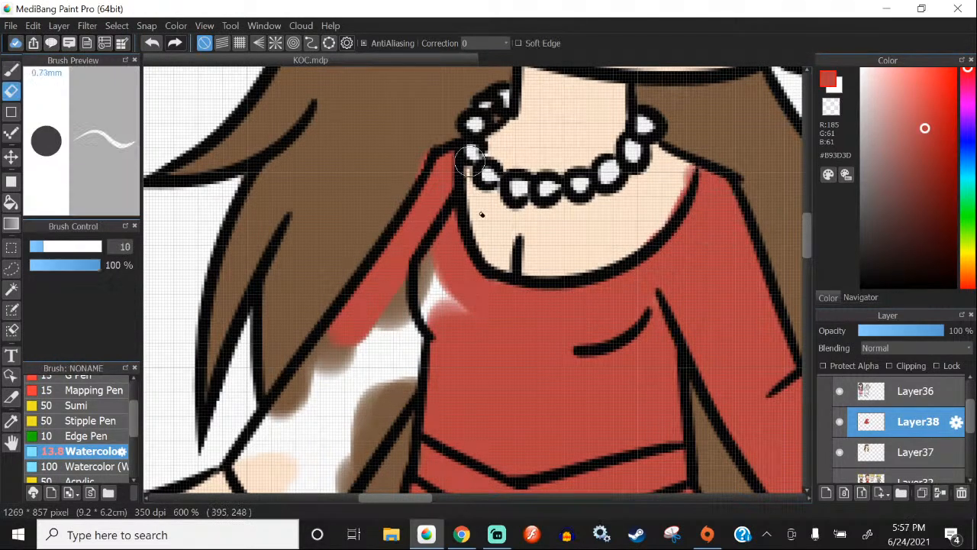
pyautogui.moveTo(639, 216)
pyautogui.mouseDown()
pyautogui.moveTo(677, 179)
pyautogui.moveTo(683, 200)
pyautogui.mouseUp()
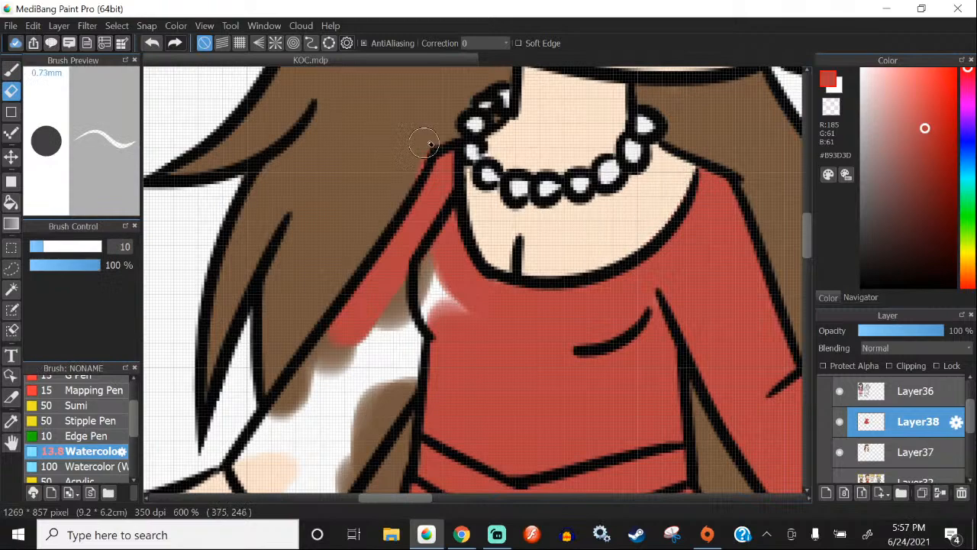
pyautogui.press('b')
# Step: Fill the lowered arm's sleeve and the bodice gap beside it with red, reducing the brush size to 7.7
pyautogui.scroll(-2, 474, 122)
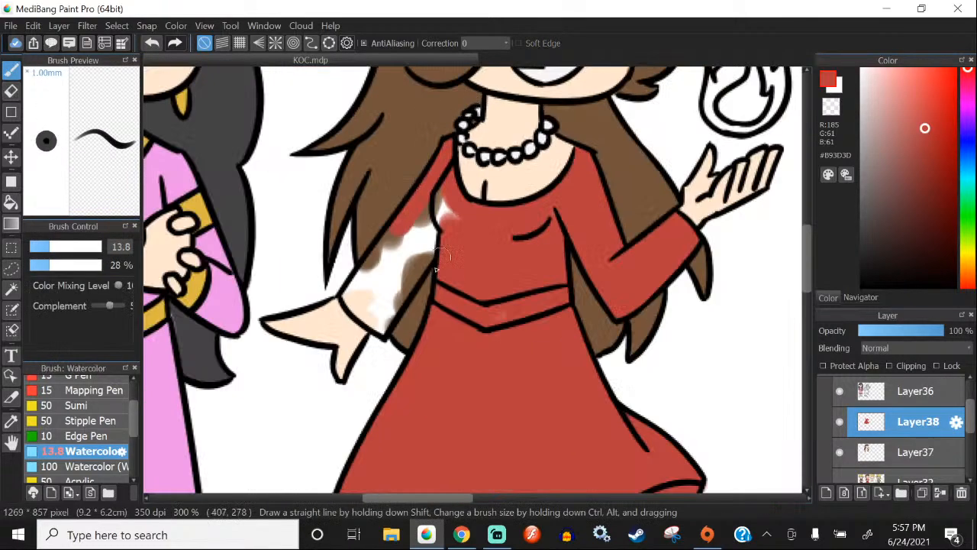
pyautogui.scroll(1, 400, 309)
pyautogui.scroll(1, 380, 269)
pyautogui.moveTo(426, 189)
pyautogui.mouseDown()
pyautogui.moveTo(348, 252)
pyautogui.moveTo(462, 173)
pyautogui.moveTo(423, 238)
pyautogui.moveTo(525, 98)
pyautogui.moveTo(495, 208)
pyautogui.moveTo(405, 314)
pyautogui.moveTo(331, 345)
pyautogui.moveTo(288, 294)
pyautogui.moveTo(401, 383)
pyautogui.mouseUp()
pyautogui.click(39, 247)
pyautogui.scroll(1, 332, 335)
# Step: Fill the dress's waistband with gold #DEB844 on a new layer
pyautogui.scroll(-3, 407, 383)
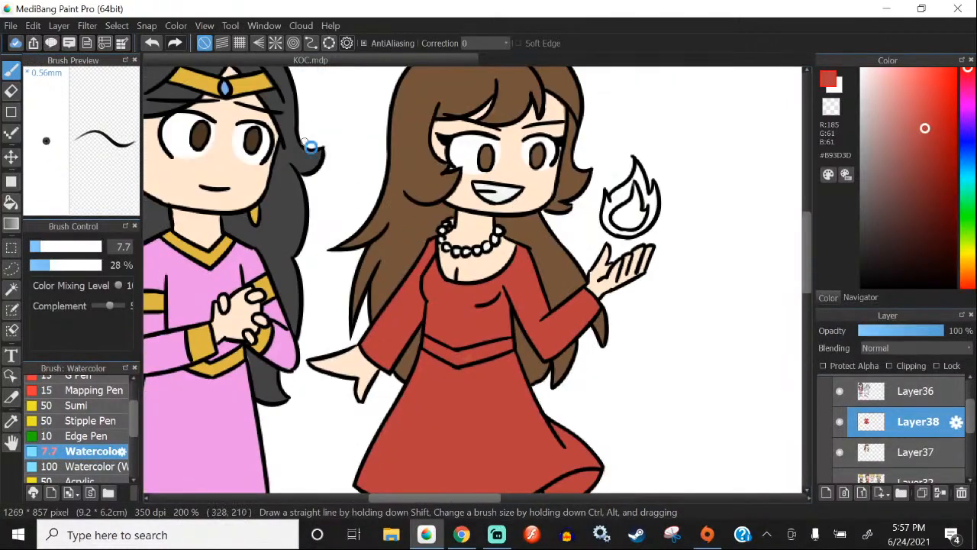
pyautogui.scroll(-2, 313, 146)
pyautogui.scroll(-1, 480, 263)
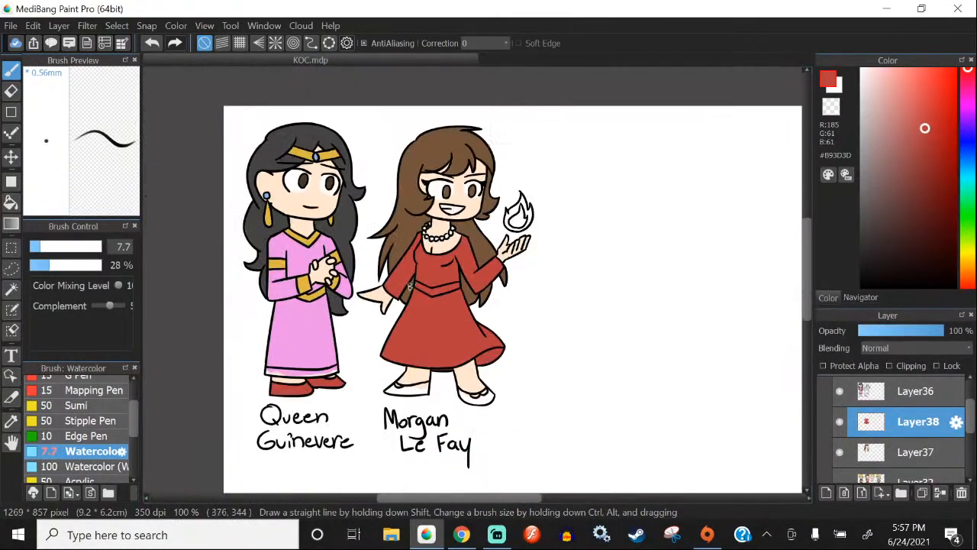
pyautogui.scroll(2, 412, 298)
pyautogui.scroll(-1, 414, 307)
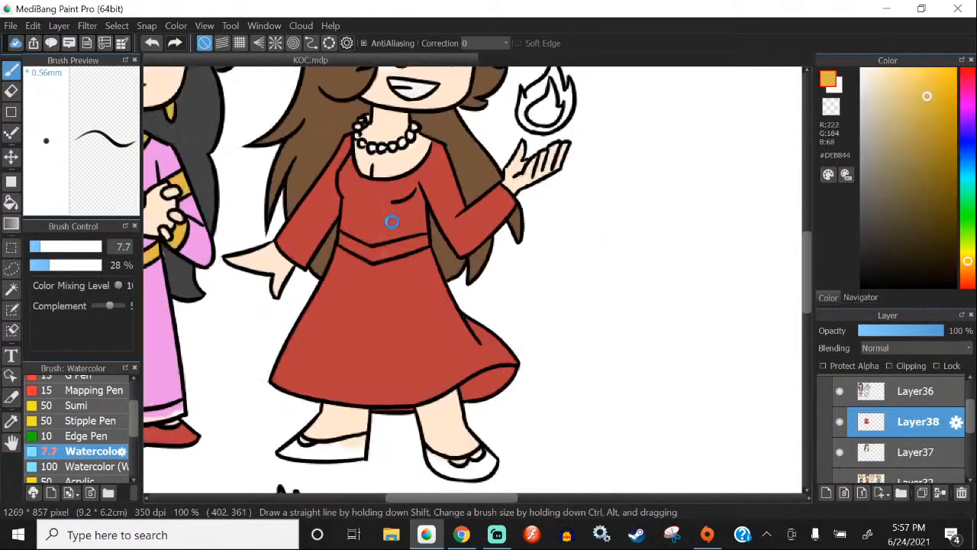
pyautogui.scroll(1, 389, 219)
pyautogui.scroll(1, 311, 249)
pyautogui.scroll(1, 310, 249)
pyautogui.moveTo(300, 231)
pyautogui.mouseDown()
pyautogui.moveTo(374, 273)
pyautogui.moveTo(333, 250)
pyautogui.moveTo(366, 262)
pyautogui.moveTo(382, 300)
pyautogui.moveTo(323, 275)
pyautogui.moveTo(310, 248)
pyautogui.moveTo(298, 247)
pyautogui.moveTo(297, 225)
pyautogui.moveTo(313, 241)
pyautogui.moveTo(462, 294)
pyautogui.mouseUp()
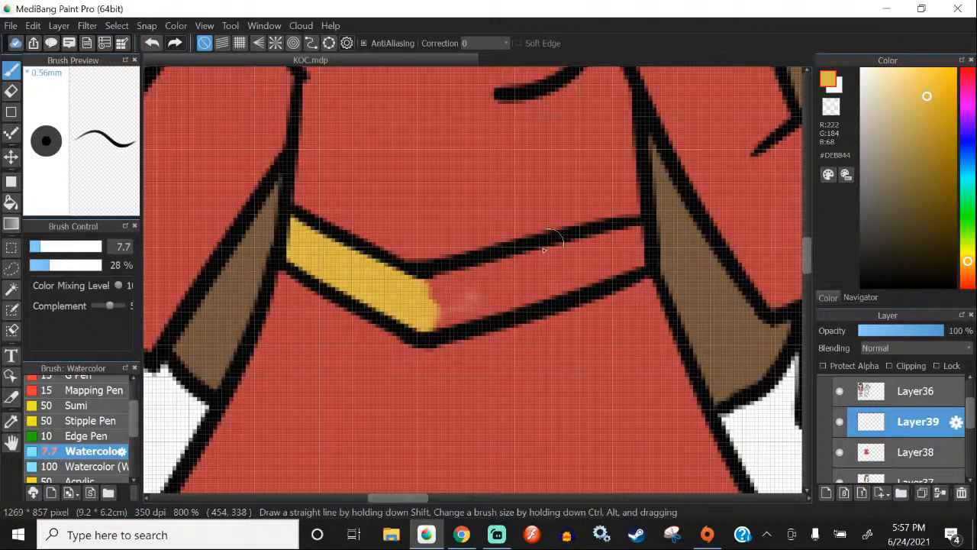
pyautogui.scroll(1, 417, 281)
pyautogui.moveTo(437, 294)
pyautogui.mouseDown()
pyautogui.moveTo(746, 252)
pyautogui.moveTo(559, 288)
pyautogui.moveTo(550, 276)
pyautogui.moveTo(720, 235)
pyautogui.mouseUp()
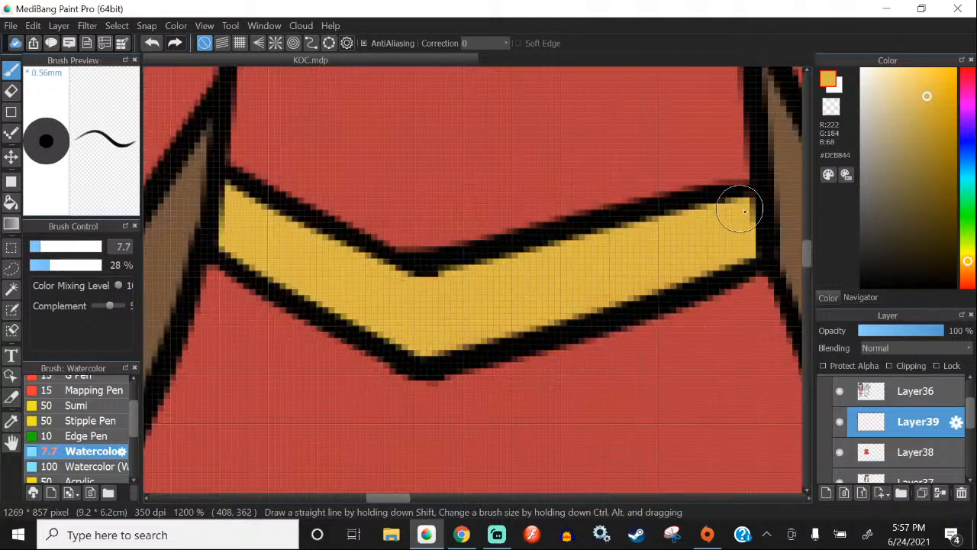
pyautogui.scroll(-5, 440, 263)
pyautogui.scroll(-1, 428, 266)
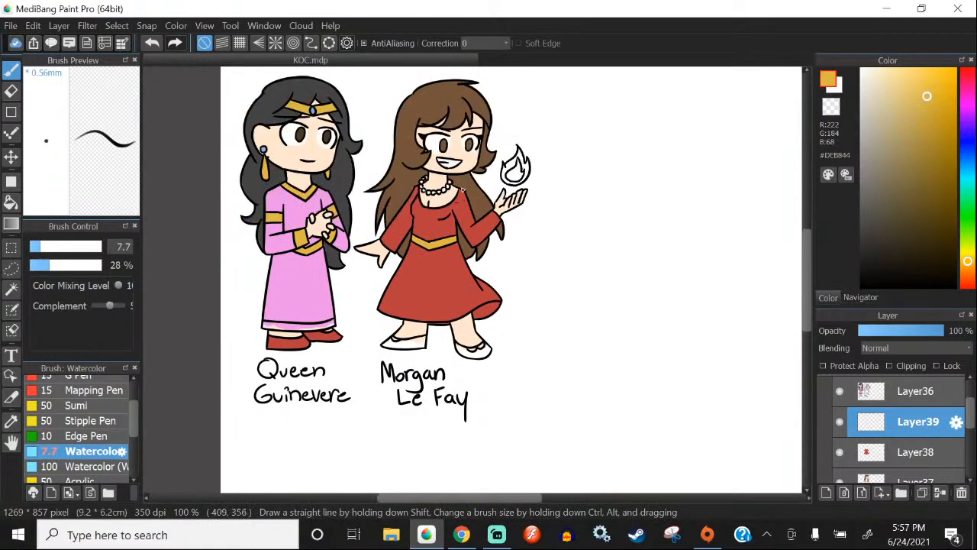
pyautogui.scroll(2, 443, 245)
pyautogui.scroll(-2, 448, 233)
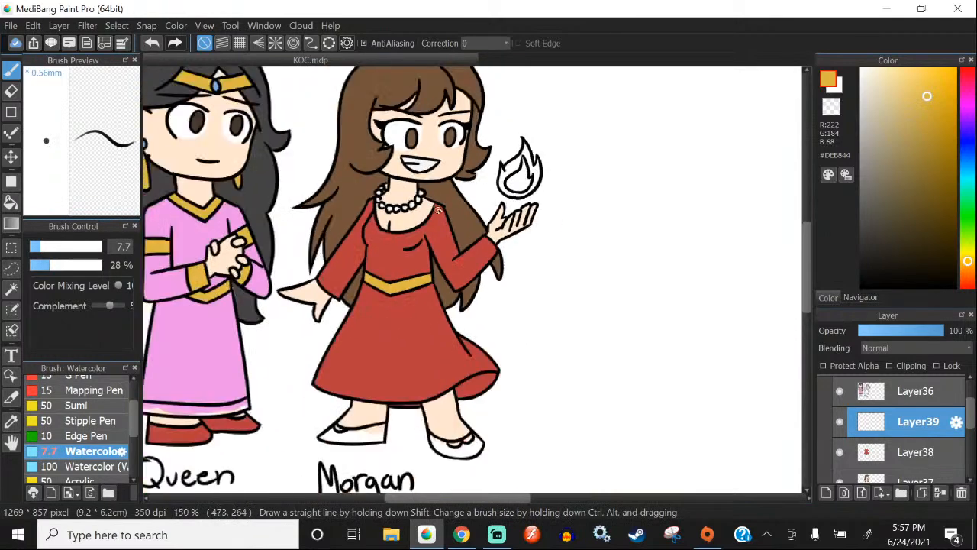
pyautogui.scroll(2, 432, 186)
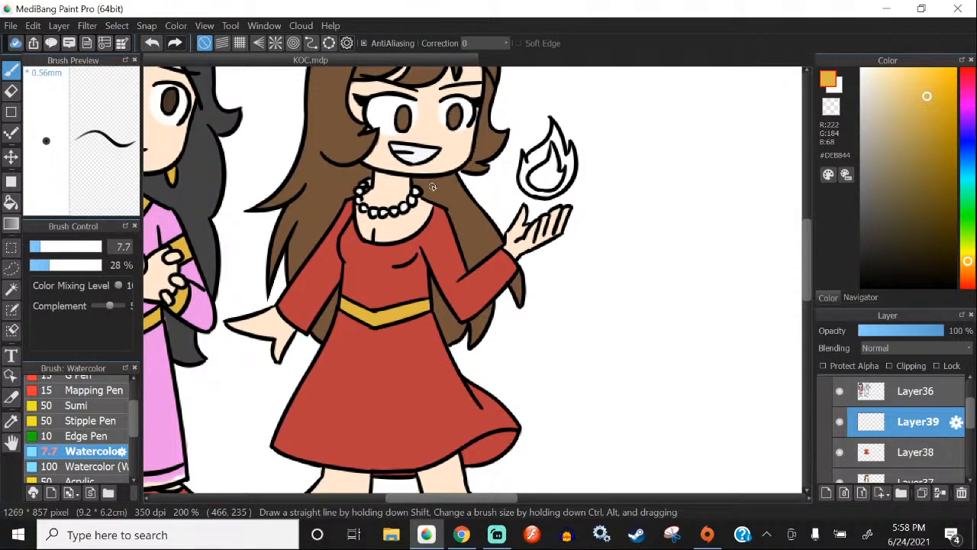
pyautogui.scroll(-2, 433, 186)
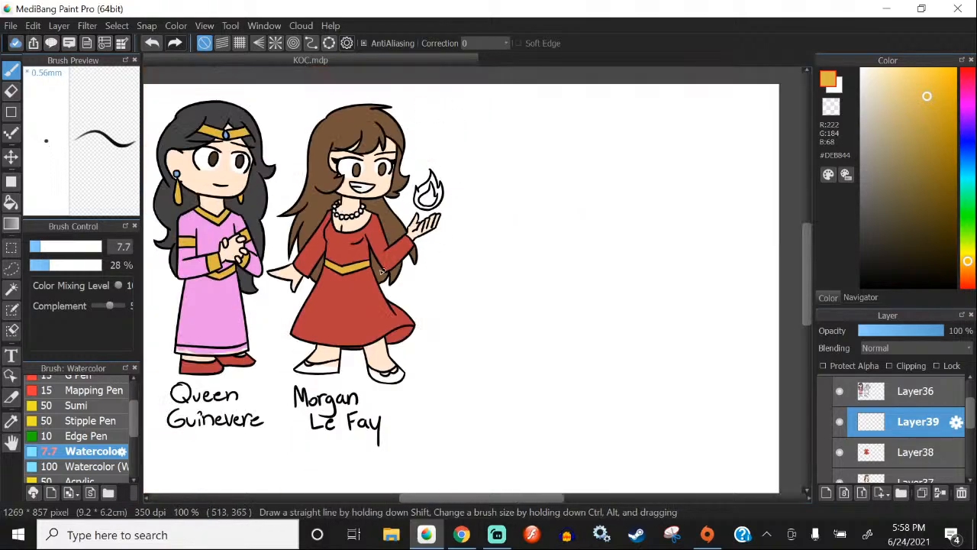
pyautogui.moveTo(374, 275); pyautogui.dragTo(516, 260)
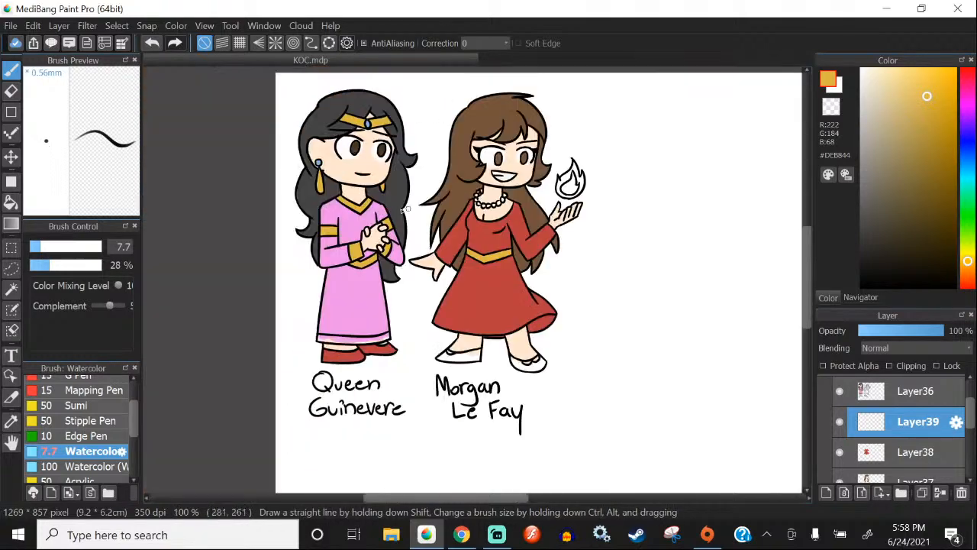
# Step: Sample the dark grey #444444 from Guinevere's hair and fill Morgan's side-facing shoe with it, setting the brush size to 10.1
pyautogui.scroll(3, 394, 156)
pyautogui.rightClick(397, 196)
pyautogui.scroll(-4, 390, 197)
pyautogui.scroll(8, 421, 305)
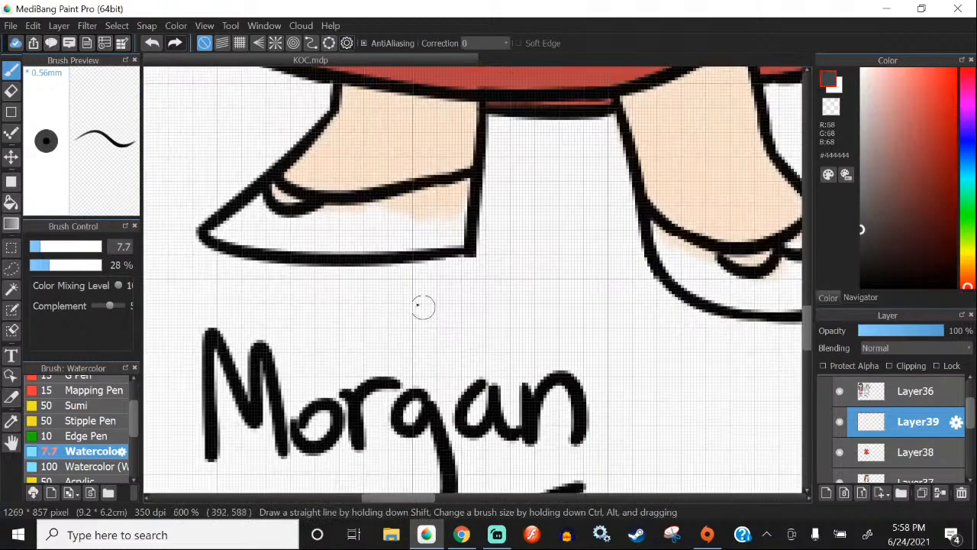
pyautogui.moveTo(302, 229)
pyautogui.mouseDown()
pyautogui.moveTo(247, 211)
pyautogui.moveTo(220, 244)
pyautogui.moveTo(235, 218)
pyautogui.moveTo(258, 209)
pyautogui.mouseUp()
pyautogui.click(44, 246)
pyautogui.moveTo(313, 244)
pyautogui.mouseDown()
pyautogui.moveTo(299, 252)
pyautogui.moveTo(329, 229)
pyautogui.moveTo(473, 214)
pyautogui.moveTo(416, 221)
pyautogui.moveTo(527, 190)
pyautogui.moveTo(442, 248)
pyautogui.mouseUp()
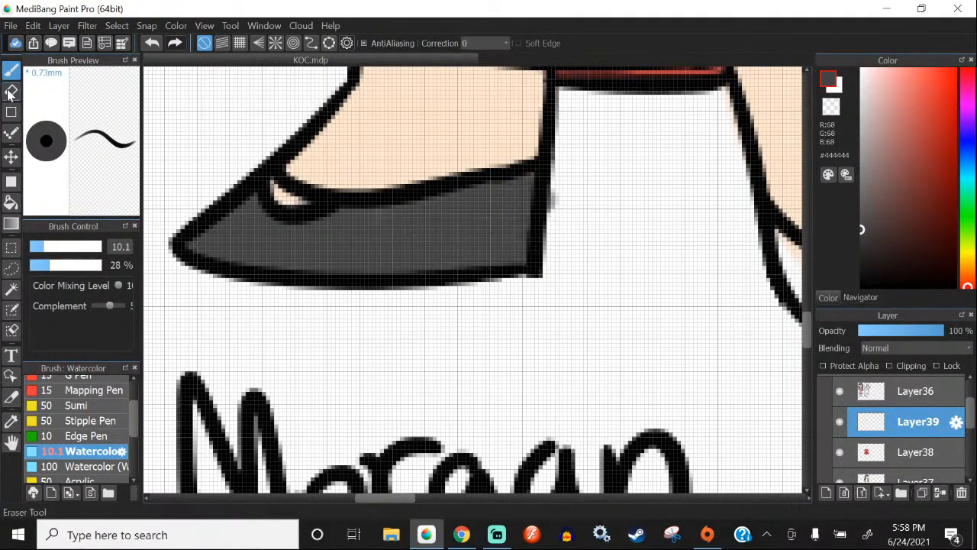
# Step: Erase the grey spilling past the heel outline of the side-facing shoe and return to the brush
pyautogui.click(10, 91)
pyautogui.moveTo(560, 164); pyautogui.dragTo(562, 195)
pyautogui.click(11, 70)
# Step: Fill Morgan's other shoe with the same dark grey
pyautogui.scroll(-2, 191, 220)
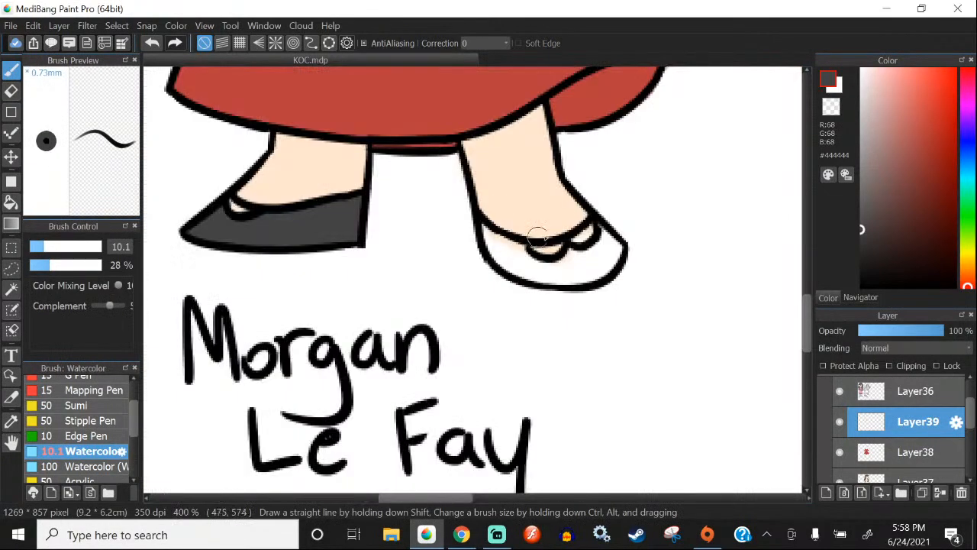
pyautogui.scroll(3, 585, 217)
pyautogui.moveTo(621, 250)
pyautogui.mouseDown()
pyautogui.moveTo(652, 311)
pyautogui.moveTo(649, 330)
pyautogui.moveTo(414, 349)
pyautogui.moveTo(552, 381)
pyautogui.mouseUp()
pyautogui.moveTo(353, 336)
pyautogui.mouseDown()
pyautogui.moveTo(275, 229)
pyautogui.moveTo(318, 291)
pyautogui.moveTo(330, 278)
pyautogui.moveTo(542, 320)
pyautogui.moveTo(492, 322)
pyautogui.mouseUp()
# Step: On a new layer, fill both small bow shapes on the front-facing shoe with the waistband's gold at brush size 6
pyautogui.scroll(-7, 492, 323)
pyautogui.scroll(4, 455, 215)
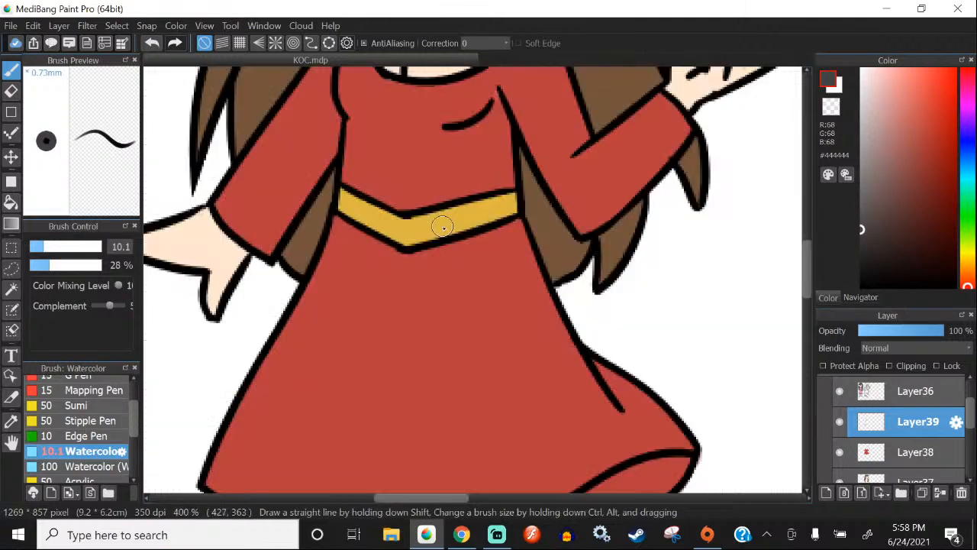
pyautogui.rightClick(443, 225)
pyautogui.scroll(-3, 443, 217)
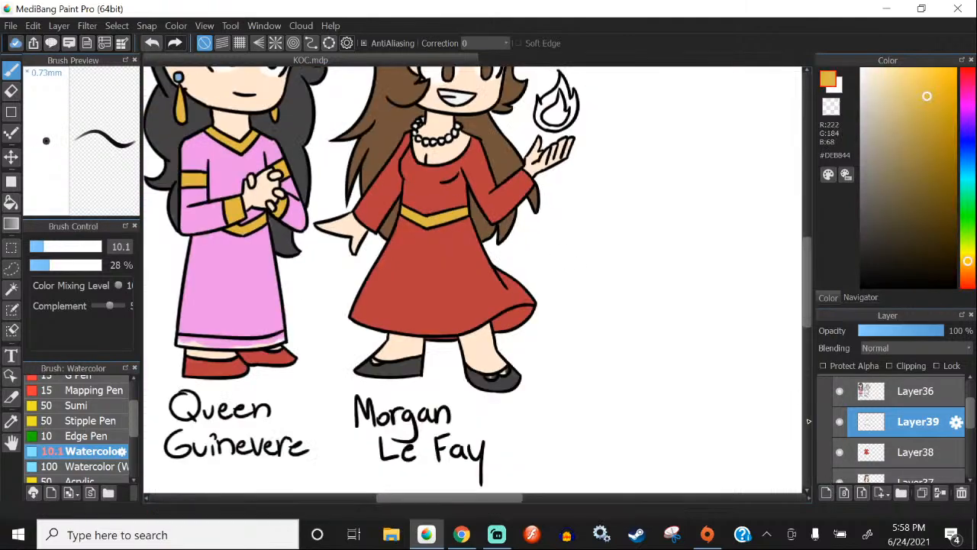
pyautogui.click(826, 492)
pyautogui.scroll(5, 489, 372)
pyautogui.click(38, 247)
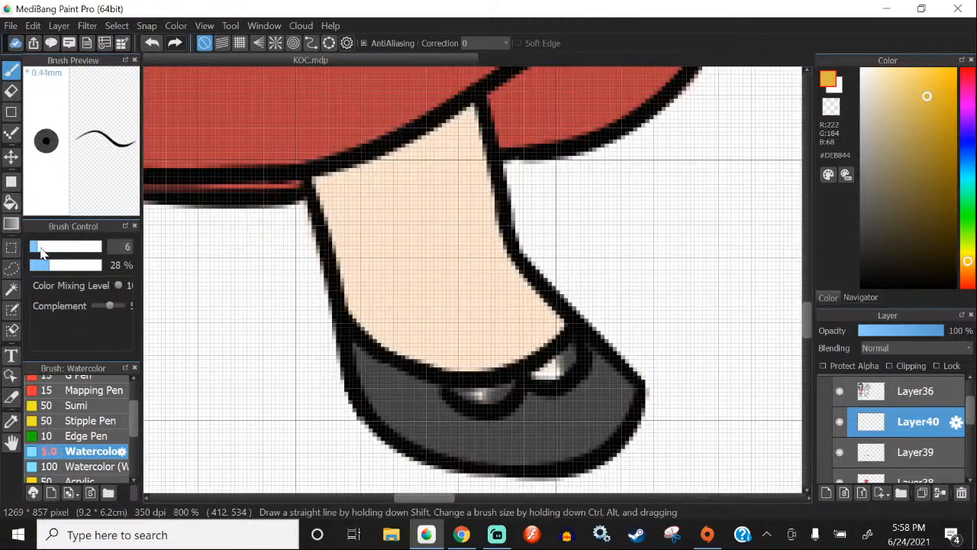
pyautogui.scroll(-1, 288, 211)
pyautogui.scroll(2, 434, 341)
pyautogui.moveTo(455, 357); pyautogui.dragTo(419, 359)
pyautogui.moveTo(401, 358); pyautogui.dragTo(393, 356)
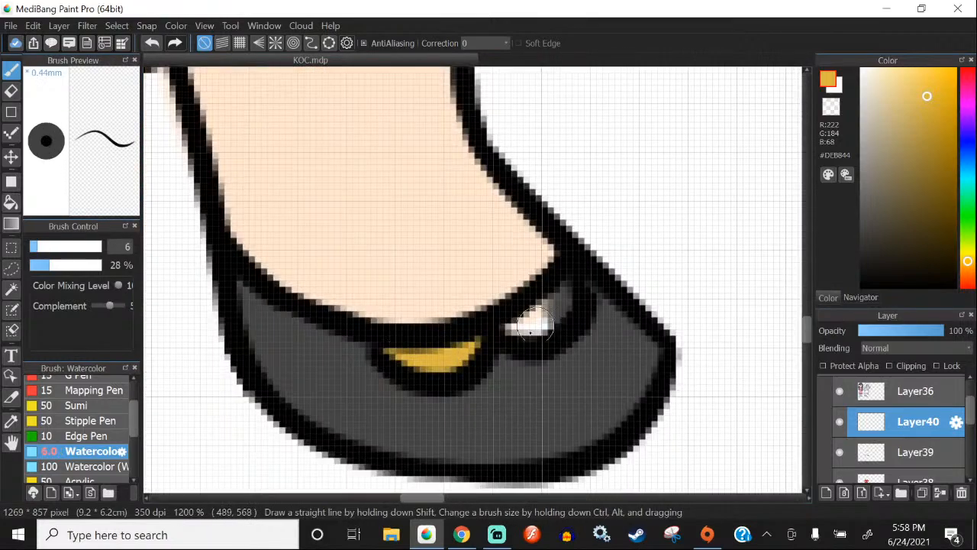
pyautogui.moveTo(527, 324)
pyautogui.mouseDown()
pyautogui.moveTo(558, 302)
pyautogui.moveTo(558, 316)
pyautogui.mouseUp()
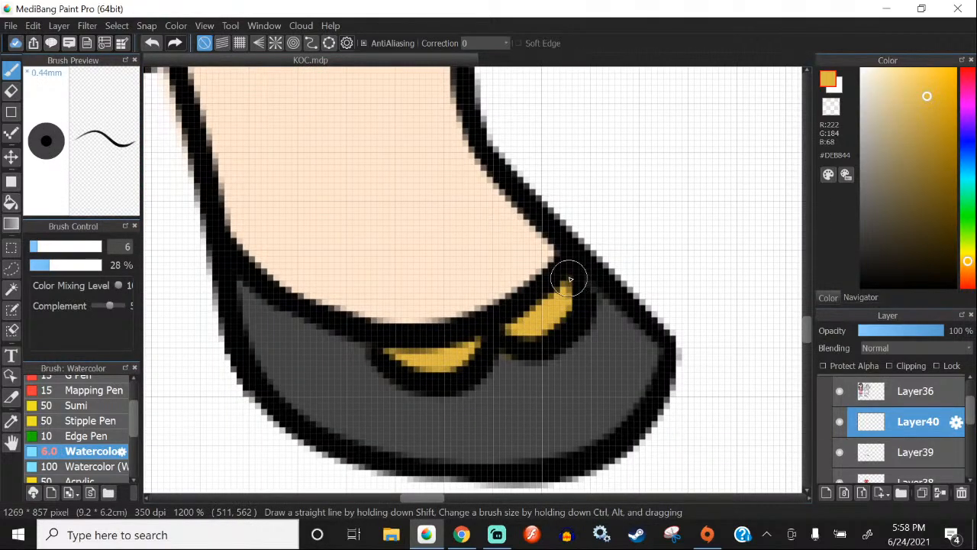
# Step: Fill the small bow shape on the side-facing shoe with the same gold
pyautogui.scroll(-5, 559, 259)
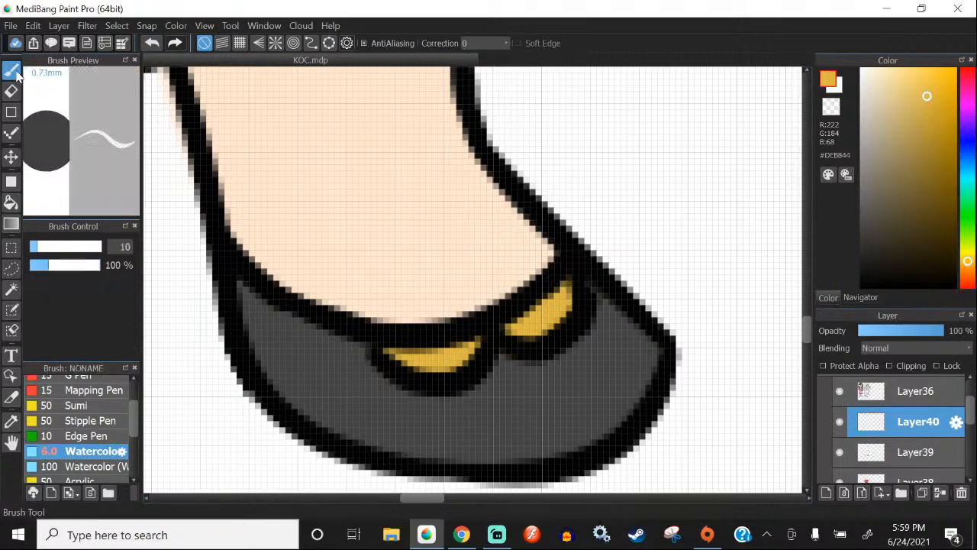
pyautogui.scroll(5, 386, 267)
pyautogui.moveTo(407, 311); pyautogui.dragTo(447, 321)
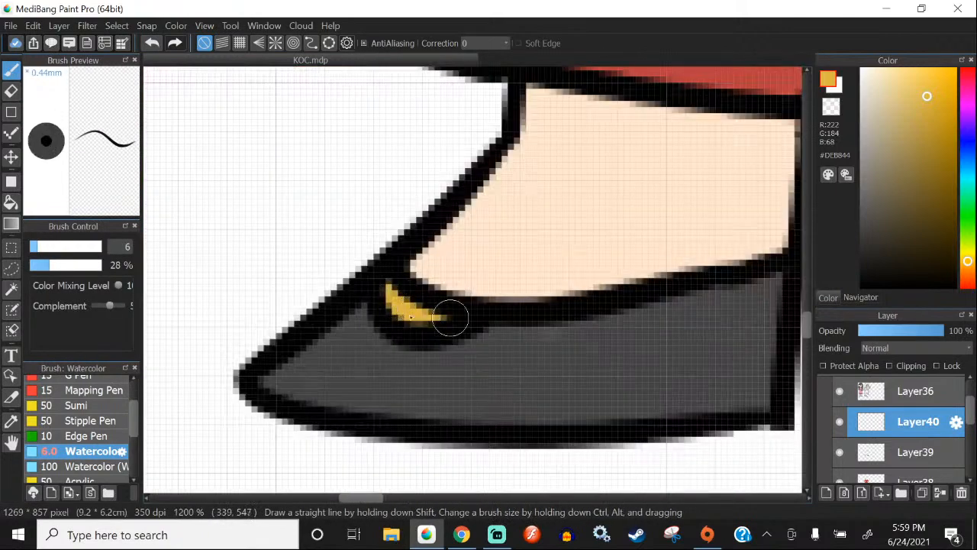
# Step: Merge the gold shoe detail layer down into the waistband and shoe layer
pyautogui.scroll(-5, 448, 321)
pyautogui.scroll(2, 400, 219)
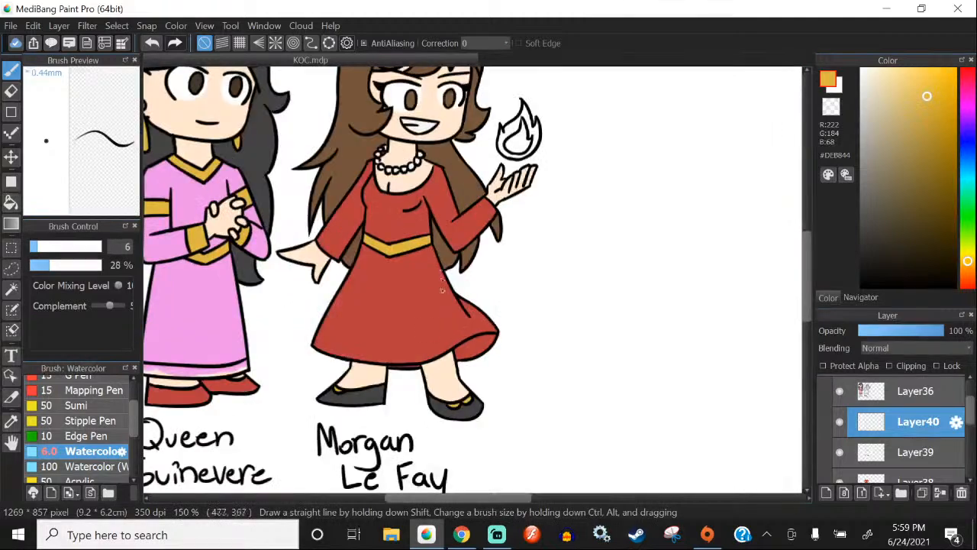
pyautogui.scroll(-2, 453, 250)
pyautogui.click(58, 25)
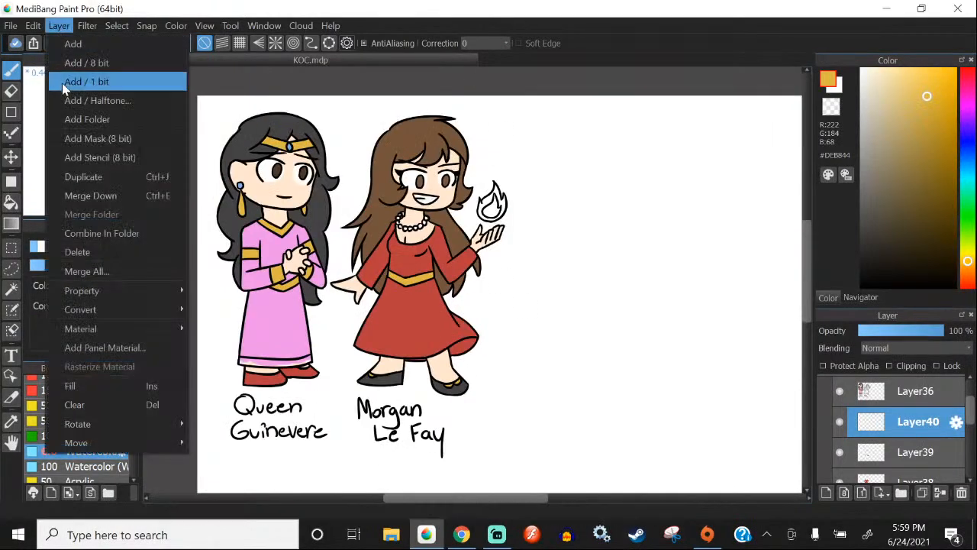
pyautogui.click(99, 191)
pyautogui.click(59, 25)
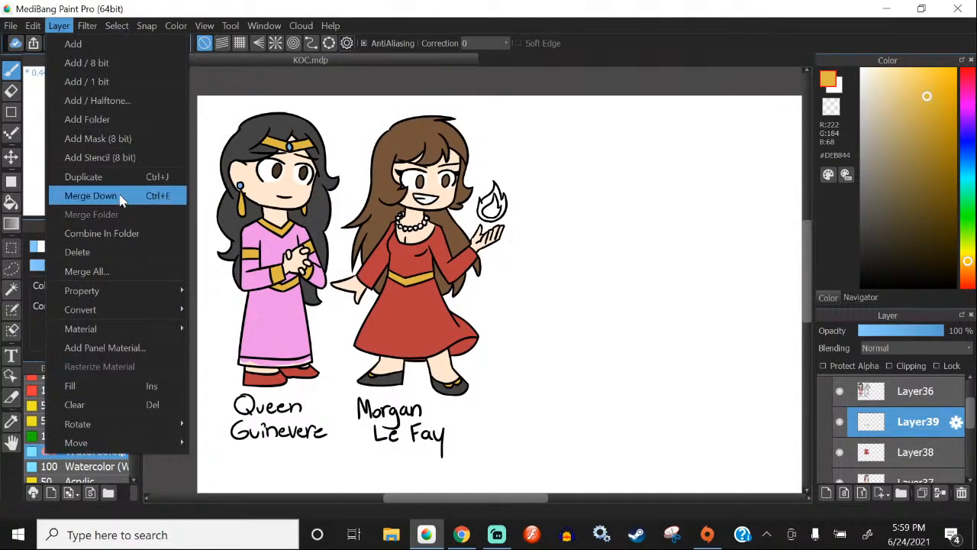
pyautogui.press('Escape')
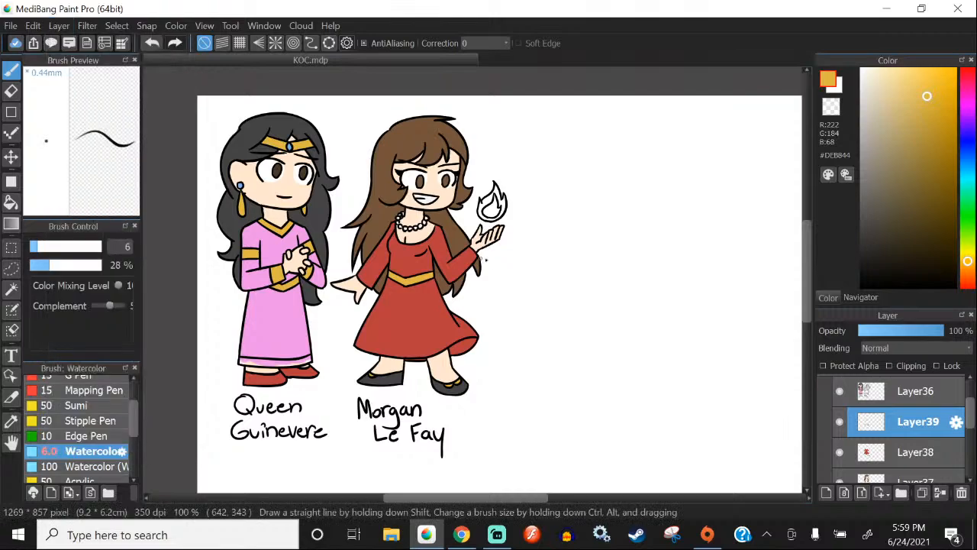
# Step: Choose orange #DE8B44, set the brush size to 10.1 and fill the outer part of the flame
pyautogui.scroll(5, 453, 219)
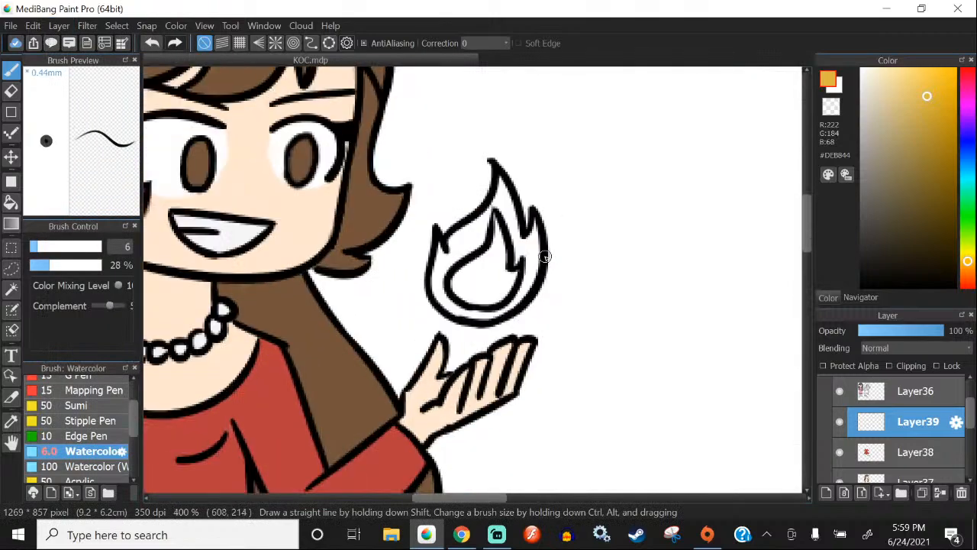
pyautogui.scroll(2, 541, 260)
pyautogui.scroll(-2, 544, 257)
pyautogui.scroll(1, 535, 252)
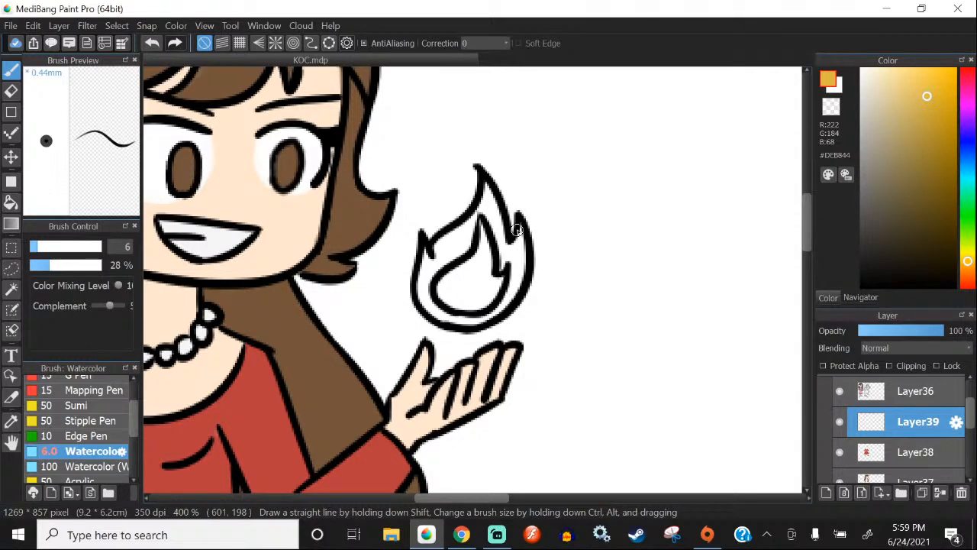
pyautogui.moveTo(963, 261); pyautogui.dragTo(967, 277)
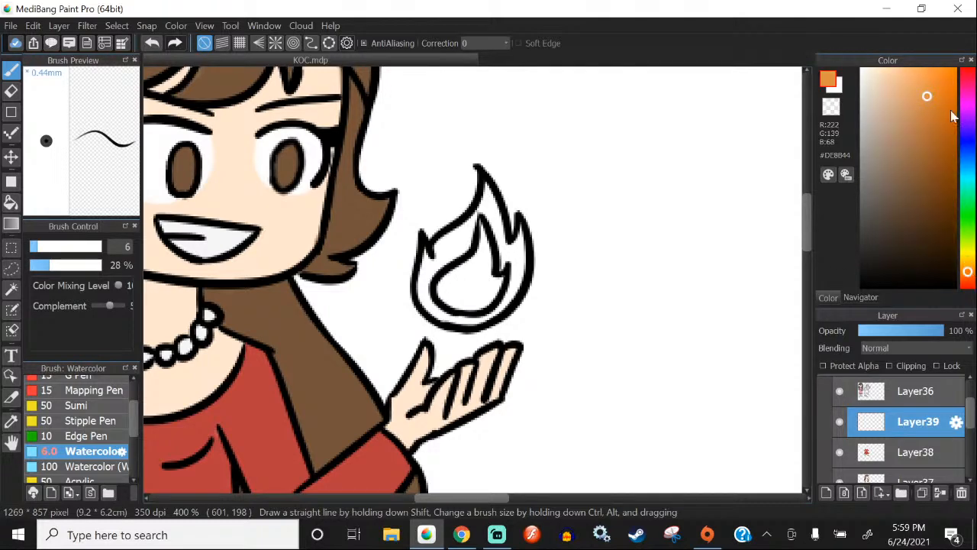
pyautogui.scroll(2, 438, 284)
pyautogui.moveTo(420, 285)
pyautogui.mouseDown()
pyautogui.moveTo(407, 284)
pyautogui.moveTo(418, 226)
pyautogui.moveTo(426, 229)
pyautogui.mouseUp()
pyautogui.click(153, 44)
pyautogui.click(44, 246)
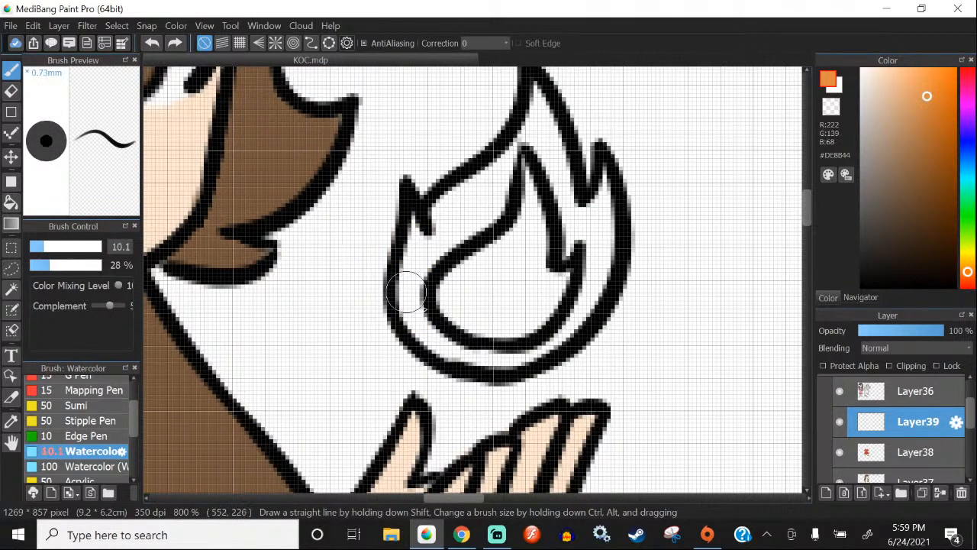
pyautogui.moveTo(423, 313)
pyautogui.mouseDown()
pyautogui.moveTo(449, 214)
pyautogui.moveTo(523, 157)
pyautogui.moveTo(491, 235)
pyautogui.moveTo(517, 140)
pyautogui.moveTo(521, 184)
pyautogui.moveTo(524, 124)
pyautogui.moveTo(529, 168)
pyautogui.moveTo(544, 177)
pyautogui.moveTo(527, 143)
pyautogui.moveTo(546, 204)
pyautogui.moveTo(544, 251)
pyautogui.moveTo(561, 244)
pyautogui.moveTo(561, 221)
pyautogui.moveTo(579, 197)
pyautogui.moveTo(559, 291)
pyautogui.moveTo(547, 283)
pyautogui.moveTo(536, 308)
pyautogui.moveTo(449, 318)
pyautogui.mouseUp()
pyautogui.scroll(-1, 491, 232)
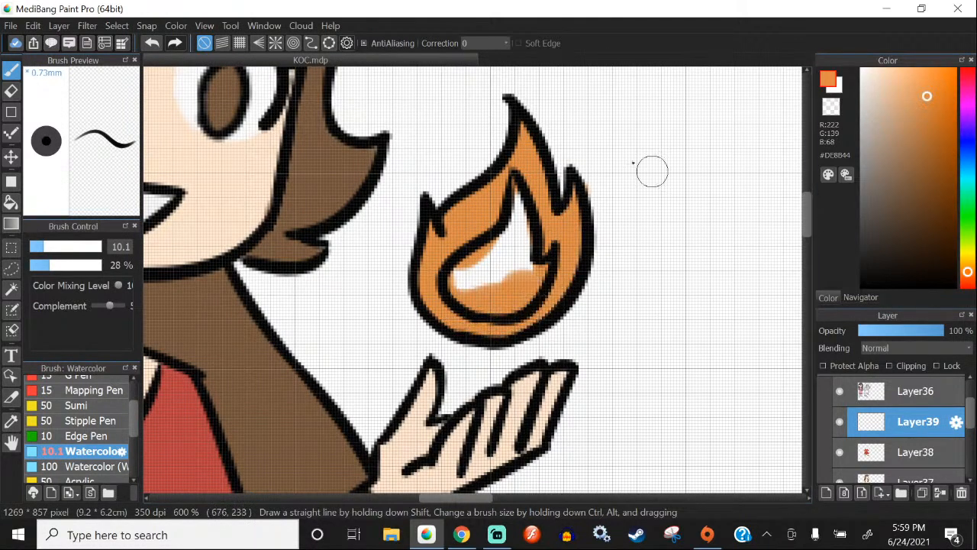
# Step: Merge Layer39 with the orange flame down into the red dress layer and add a new layer above it
pyautogui.click(59, 25)
pyautogui.click(102, 195)
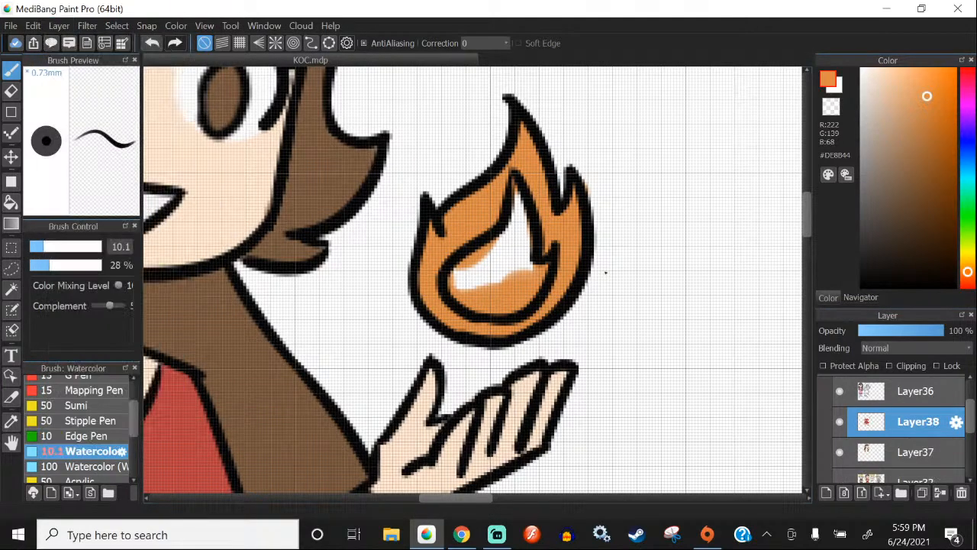
pyautogui.click(833, 497)
# Step: Fill the inner flame with the waistband's gold #DEB844 and switch to the eraser
pyautogui.scroll(-3, 490, 190)
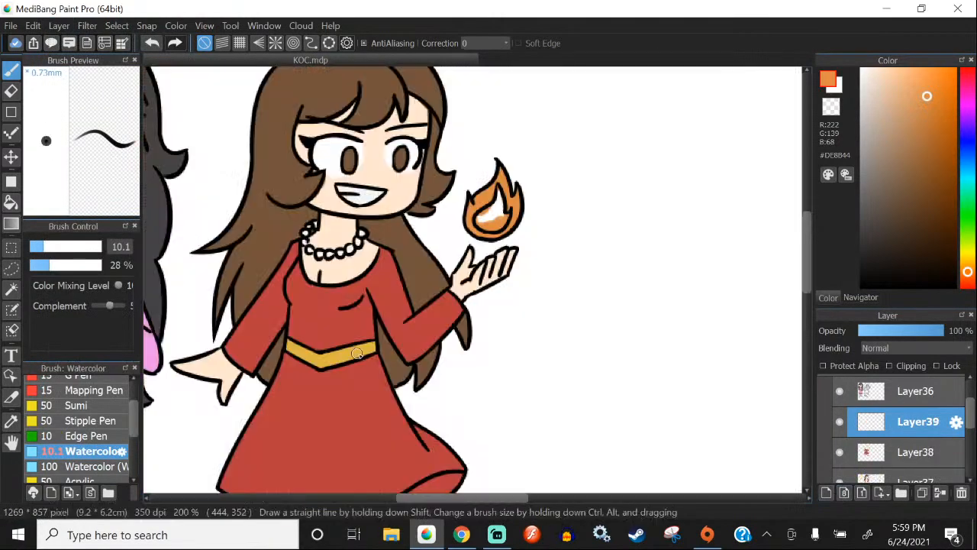
pyautogui.keyDown('alt'); pyautogui.click(357, 350); pyautogui.keyUp('alt')
pyautogui.scroll(3, 483, 207)
pyautogui.moveTo(541, 227)
pyautogui.mouseDown()
pyautogui.moveTo(546, 258)
pyautogui.moveTo(564, 249)
pyautogui.moveTo(468, 256)
pyautogui.moveTo(519, 233)
pyautogui.moveTo(480, 255)
pyautogui.moveTo(545, 165)
pyautogui.moveTo(543, 141)
pyautogui.moveTo(526, 228)
pyautogui.moveTo(538, 207)
pyautogui.moveTo(530, 164)
pyautogui.moveTo(476, 227)
pyautogui.mouseUp()
pyautogui.press('e')
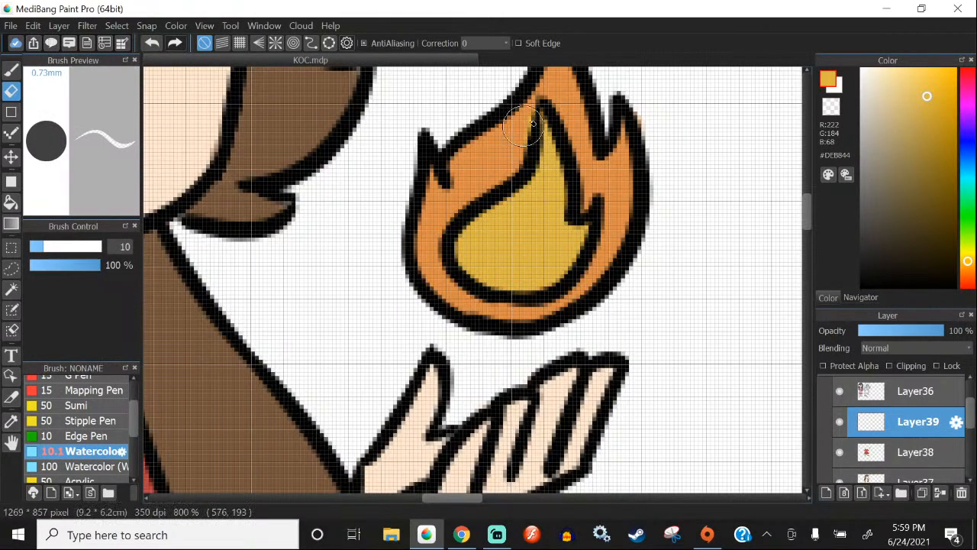
# Step: Merge the inner flame's gold layer down into the red dress layer
pyautogui.scroll(-3, 518, 136)
pyautogui.click(58, 25)
pyautogui.click(130, 193)
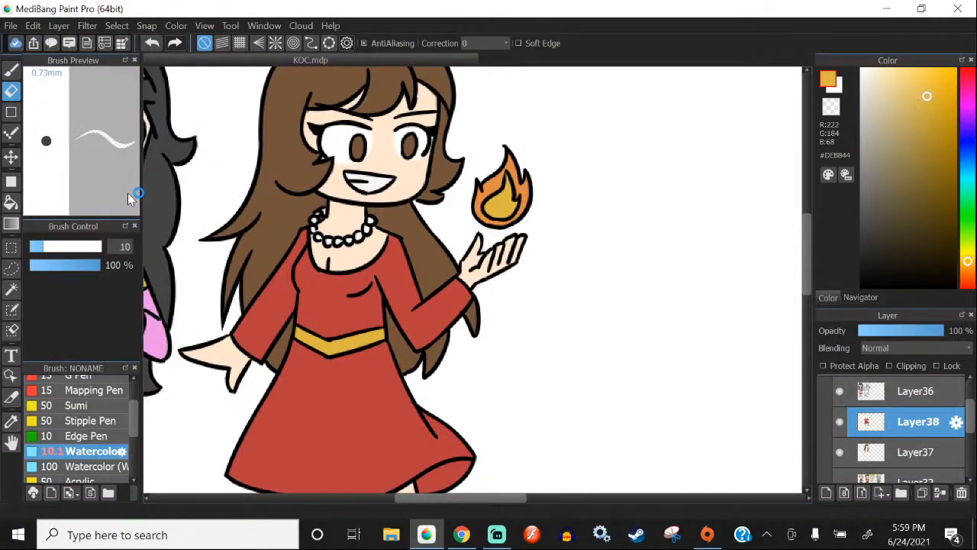
pyautogui.scroll(-1, 448, 197)
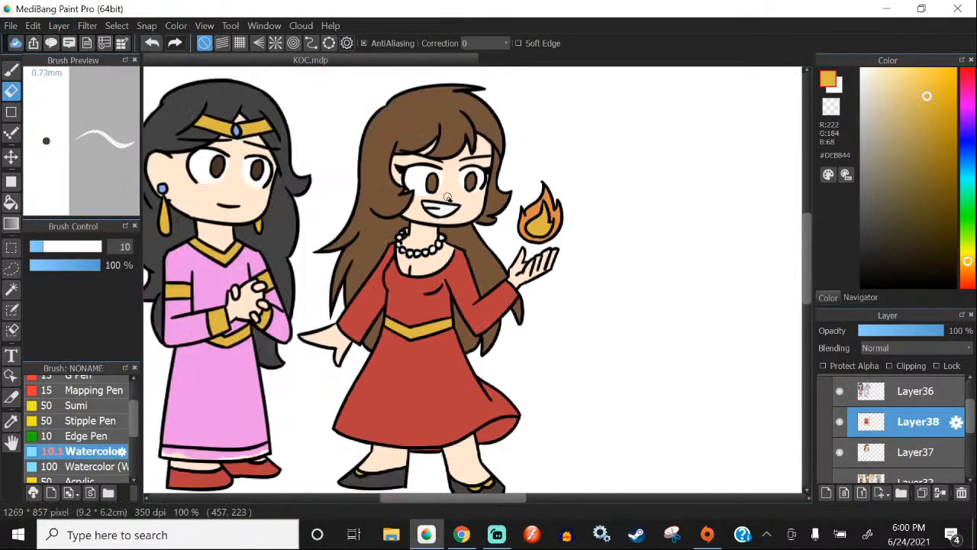
pyautogui.scroll(-1, 397, 182)
pyautogui.scroll(-1, 384, 194)
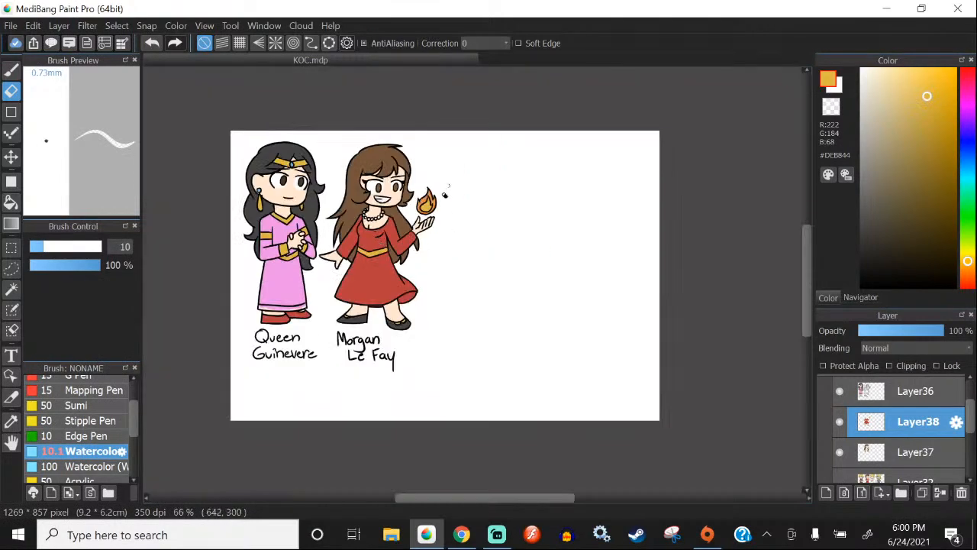
# Step: Merge Layer38 down into Layer37 and merge Layer36 down into the combined layer
pyautogui.scroll(4, 262, 279)
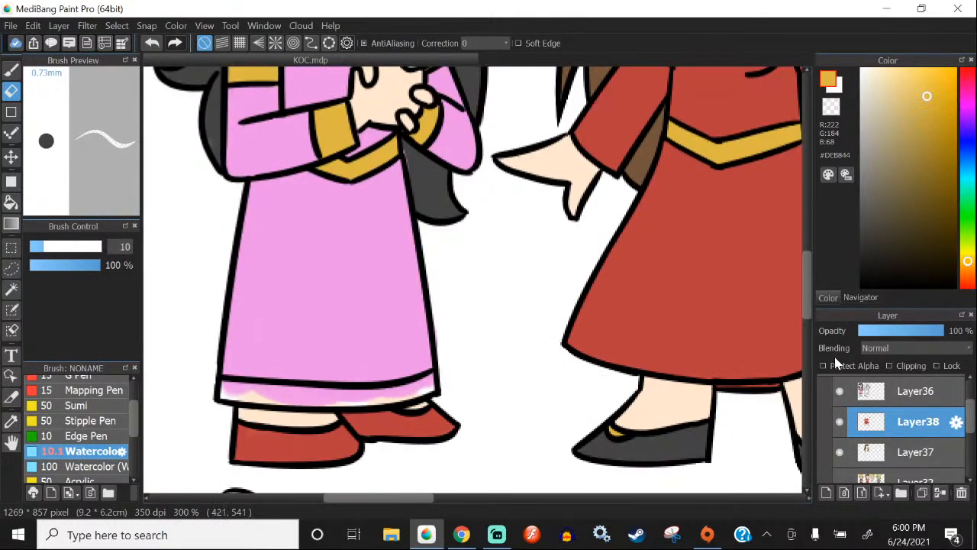
pyautogui.click(59, 25)
pyautogui.click(92, 194)
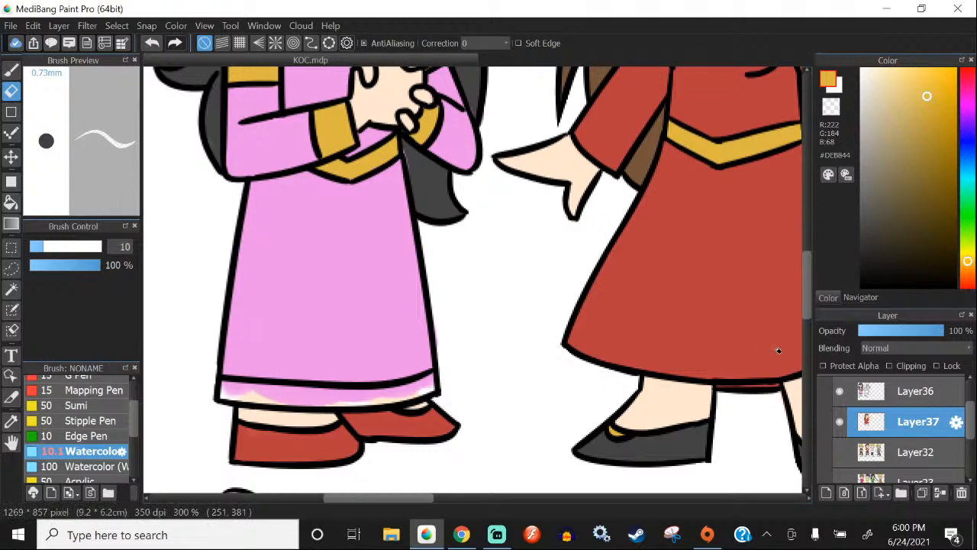
pyautogui.click(855, 390)
pyautogui.click(59, 25)
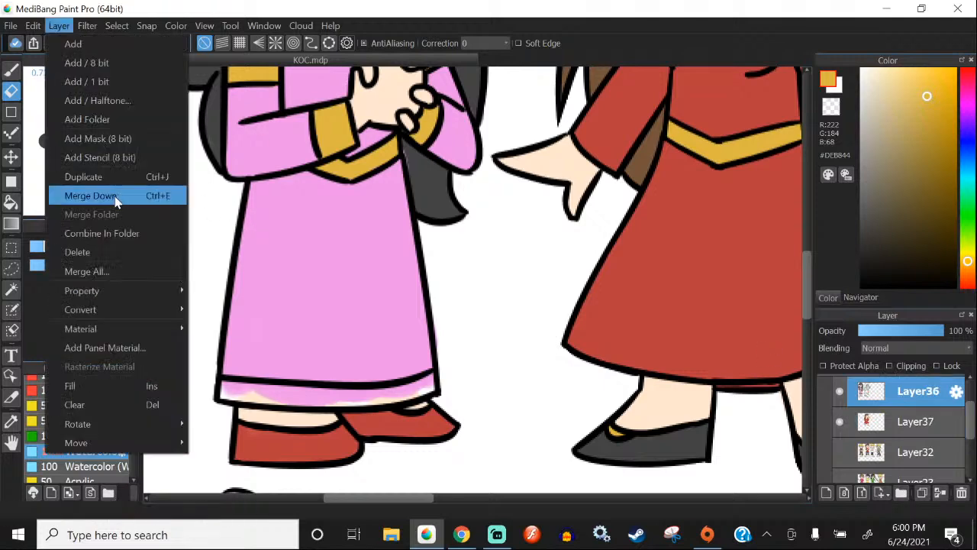
pyautogui.click(87, 194)
pyautogui.scroll(-2, 381, 274)
pyautogui.scroll(3, 326, 181)
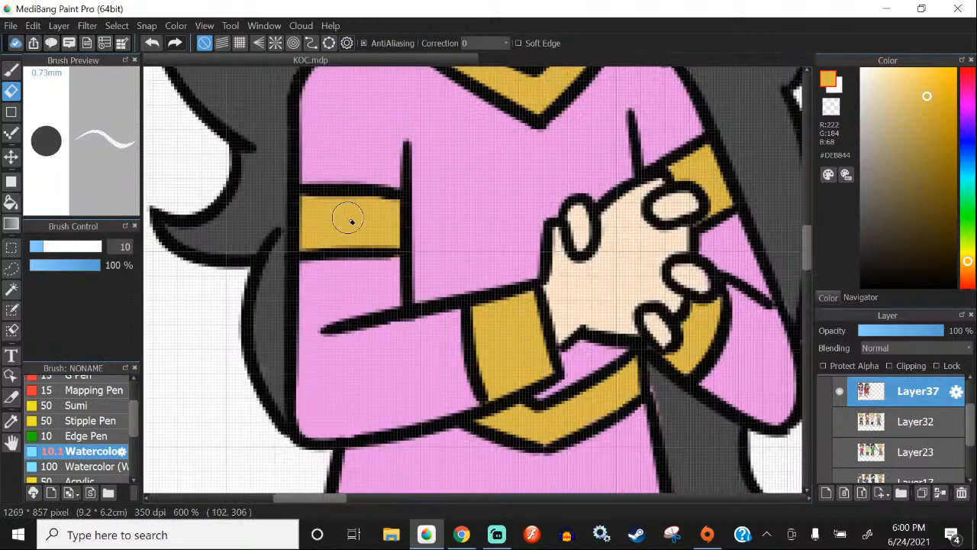
# Step: Switch from the eraser back to the Watercolor brush
pyautogui.press('b')
pyautogui.scroll(-2, 322, 178)
pyautogui.scroll(-2, 322, 179)
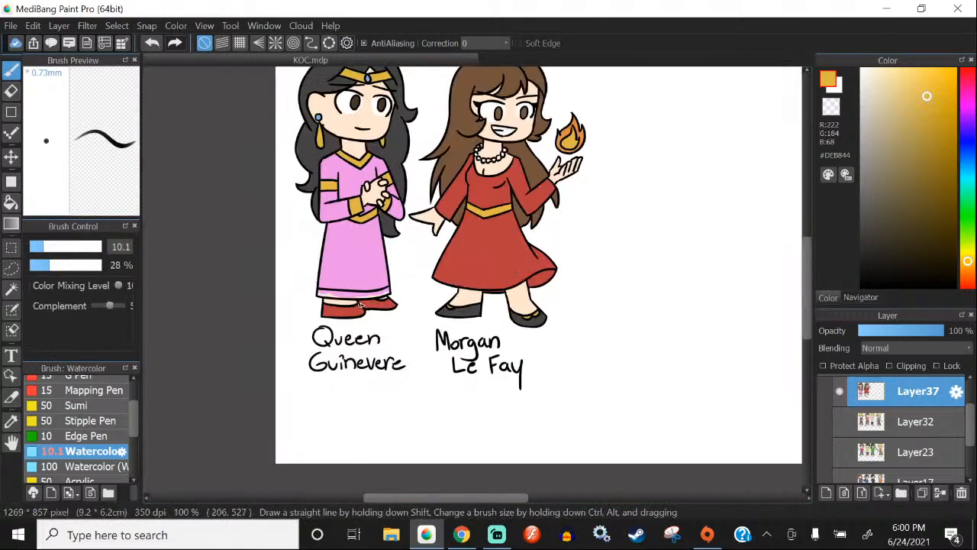
pyautogui.scroll(4, 361, 306)
pyautogui.scroll(2, 233, 277)
pyautogui.moveTo(238, 284)
pyautogui.mouseDown()
pyautogui.moveTo(252, 303)
pyautogui.moveTo(226, 293)
pyautogui.mouseUp()
pyautogui.hotkey('ctrl', 'z')
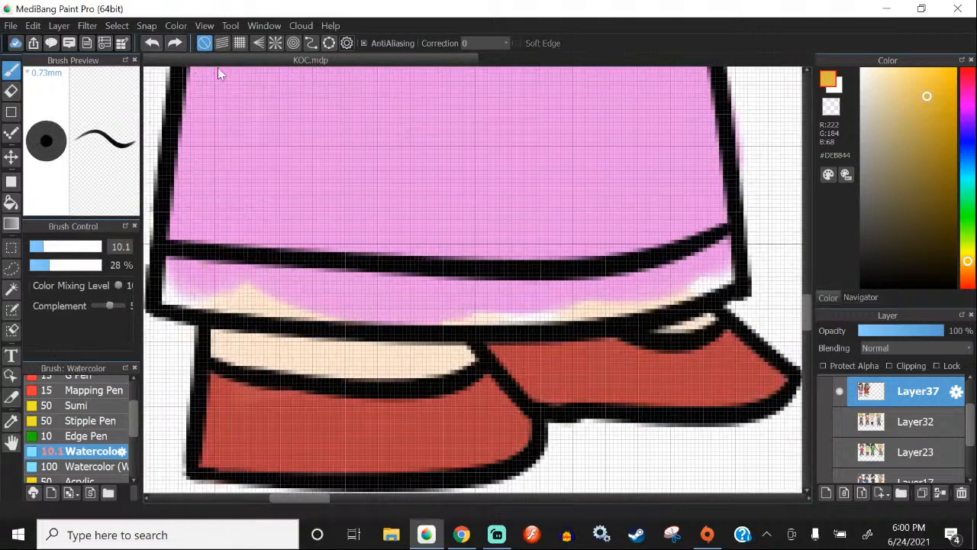
pyautogui.click(901, 492)
pyautogui.click(832, 494)
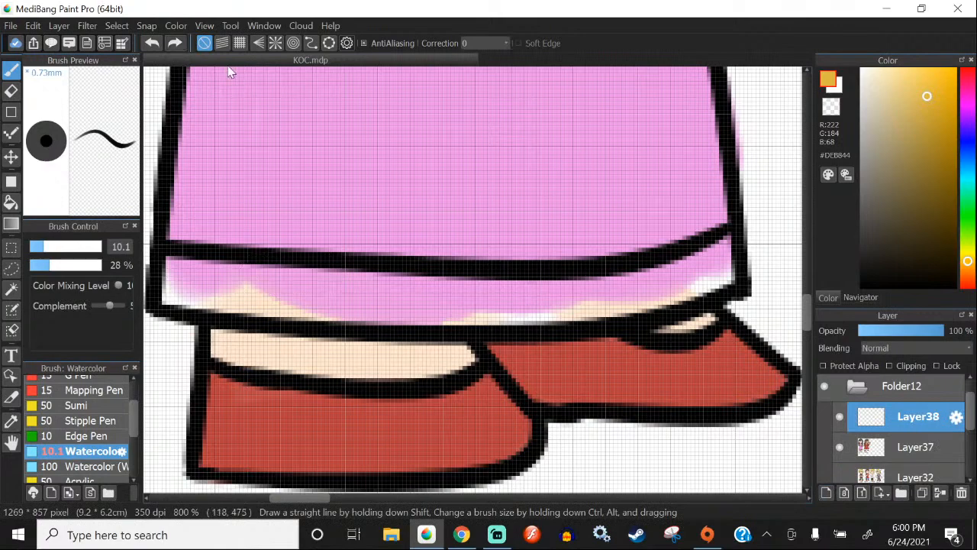
pyautogui.click(962, 492)
# Step: Switch to the Chrome browser, replay the finished lofi music video on YouTube and return to MediBang Paint Pro
pyautogui.click(462, 535)
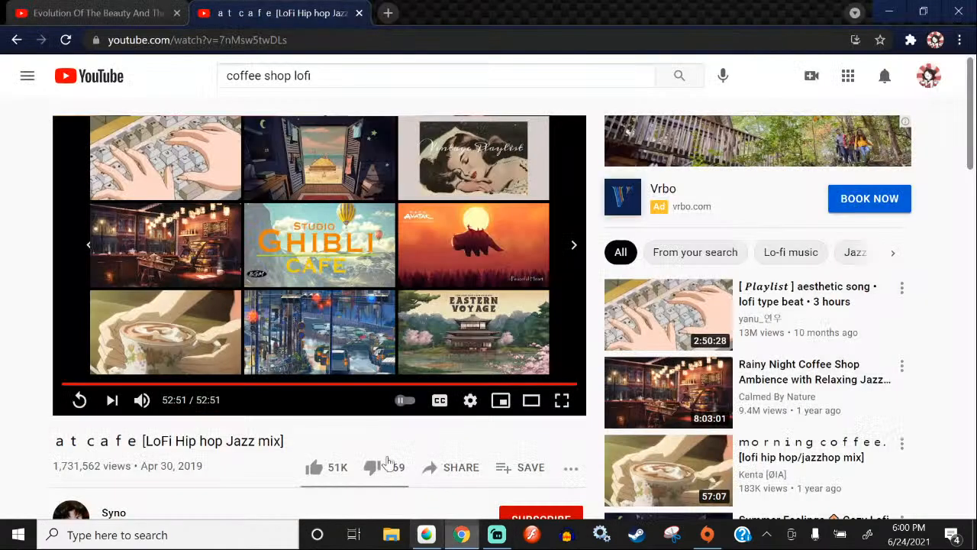
pyautogui.click(79, 402)
pyautogui.click(427, 534)
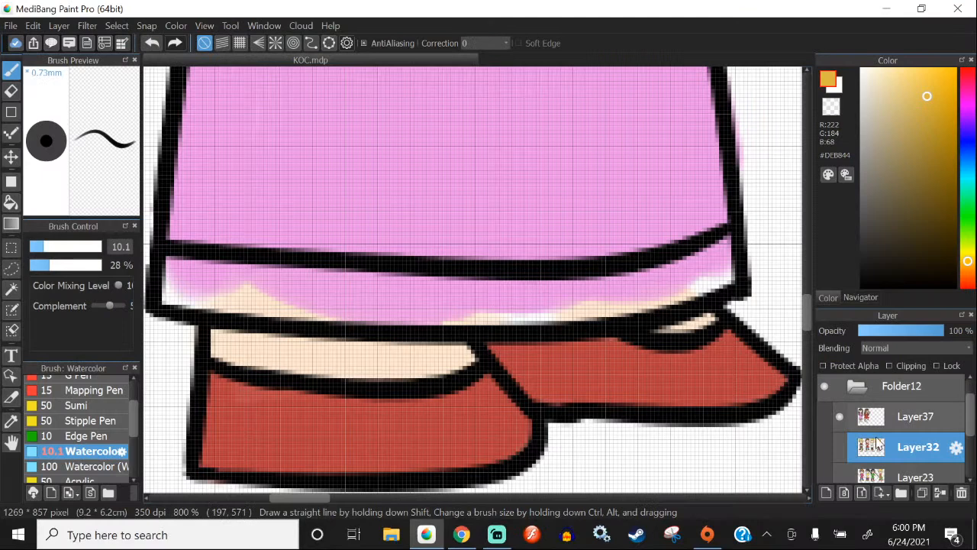
# Step: Add a new layer, place it above Layer37 and undo a first gold test stroke on the hem
pyautogui.click(826, 493)
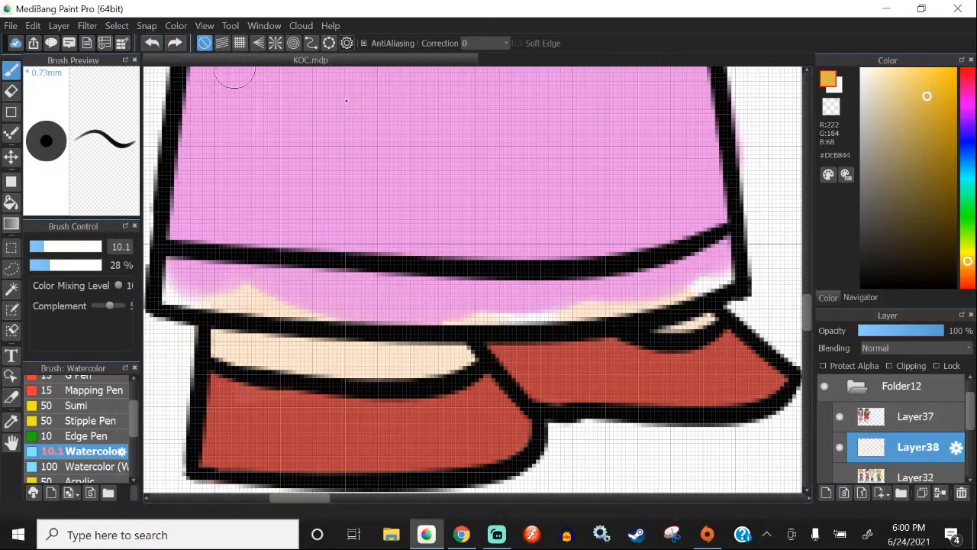
pyautogui.moveTo(920, 443); pyautogui.dragTo(909, 389)
pyautogui.moveTo(317, 289); pyautogui.dragTo(222, 294)
pyautogui.hotkey('ctrl', 'z')
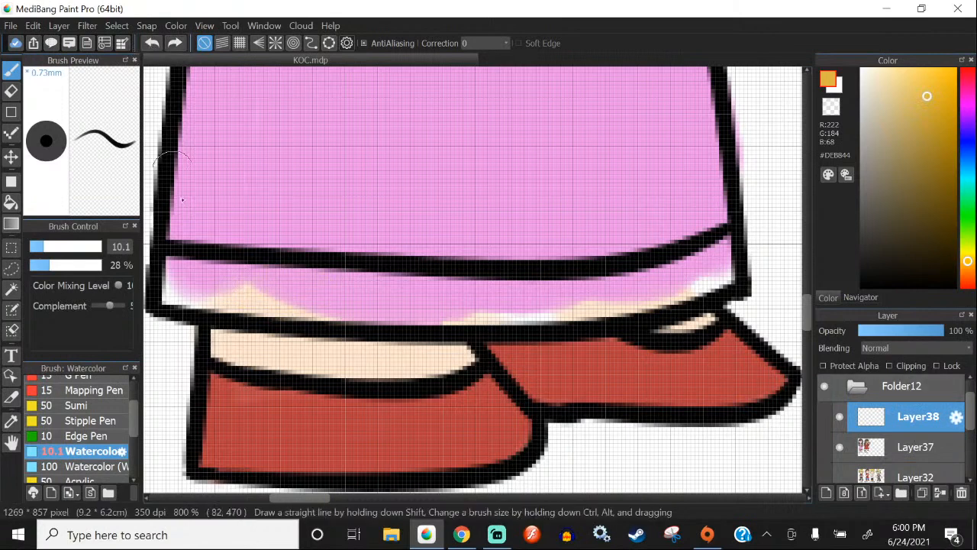
# Step: Fill the hem band of Queen Guinevere's pink dress with gold #DEB844
pyautogui.moveTo(317, 291)
pyautogui.mouseDown()
pyautogui.moveTo(192, 289)
pyautogui.moveTo(170, 273)
pyautogui.moveTo(400, 291)
pyautogui.moveTo(365, 296)
pyautogui.moveTo(539, 298)
pyautogui.moveTo(328, 292)
pyautogui.moveTo(560, 296)
pyautogui.moveTo(338, 301)
pyautogui.moveTo(560, 297)
pyautogui.moveTo(356, 311)
pyautogui.mouseUp()
pyautogui.scroll(-3, 355, 312)
pyautogui.scroll(2, 454, 278)
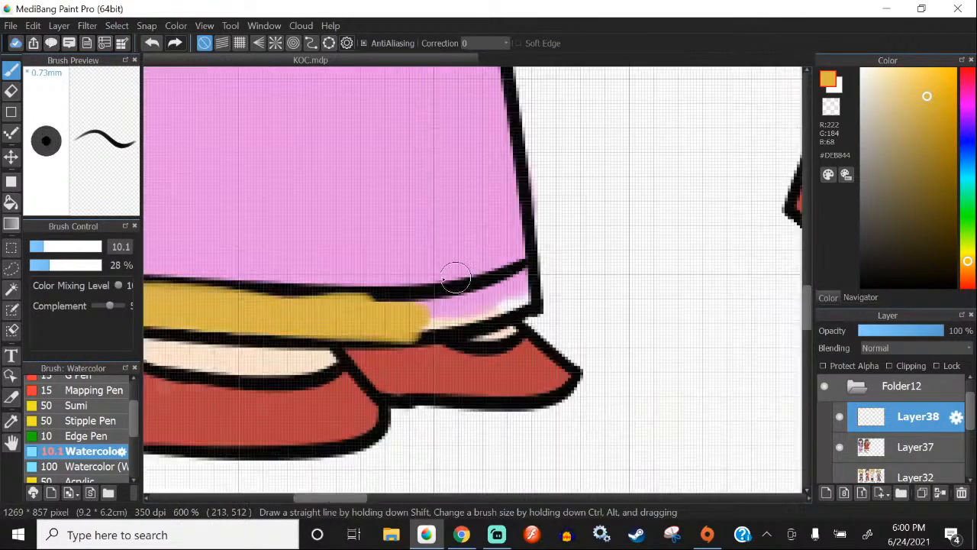
pyautogui.scroll(2, 442, 277)
pyautogui.moveTo(442, 277)
pyautogui.mouseDown()
pyautogui.moveTo(507, 313)
pyautogui.moveTo(563, 288)
pyautogui.moveTo(605, 283)
pyautogui.moveTo(580, 324)
pyautogui.moveTo(375, 358)
pyautogui.moveTo(437, 364)
pyautogui.mouseUp()
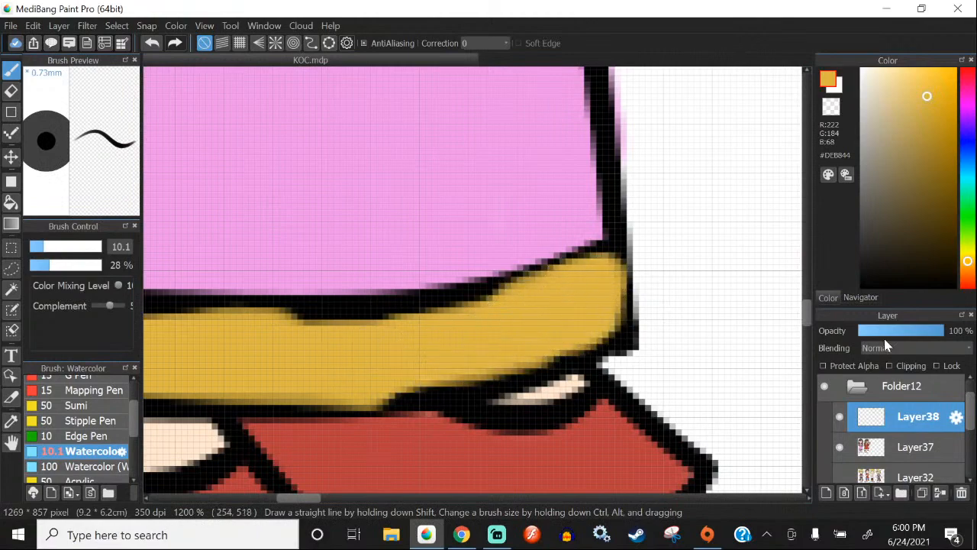
# Step: Lower the gold hem layer's opacity to 33% and start erasing the gold that spills over the hem's upper outline
pyautogui.click(887, 331)
pyautogui.scroll(-2, 340, 201)
pyautogui.press('e')
pyautogui.scroll(-1, 339, 234)
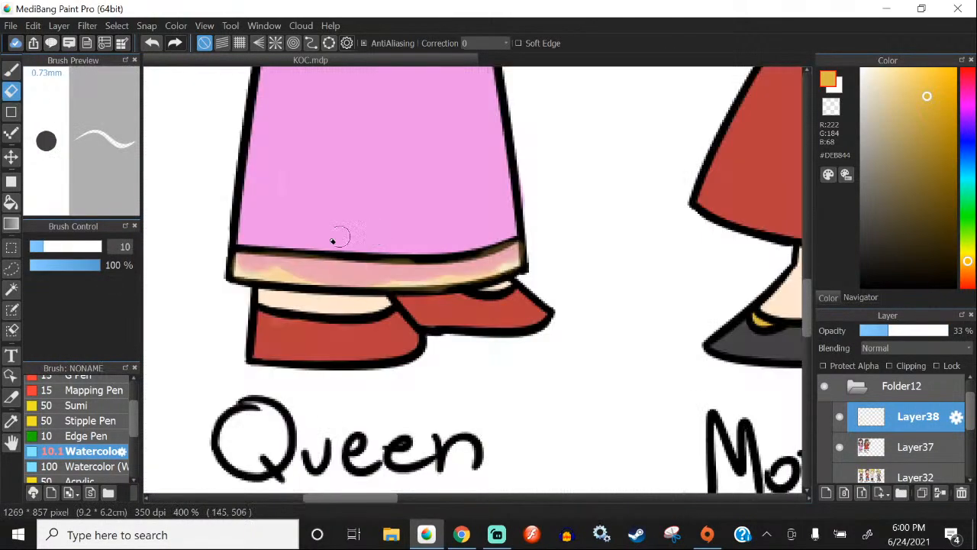
pyautogui.scroll(3, 235, 246)
pyautogui.moveTo(282, 253)
pyautogui.mouseDown()
pyautogui.moveTo(497, 266)
pyautogui.moveTo(307, 268)
pyautogui.mouseUp()
pyautogui.scroll(-2, 236, 250)
pyautogui.scroll(2, 411, 255)
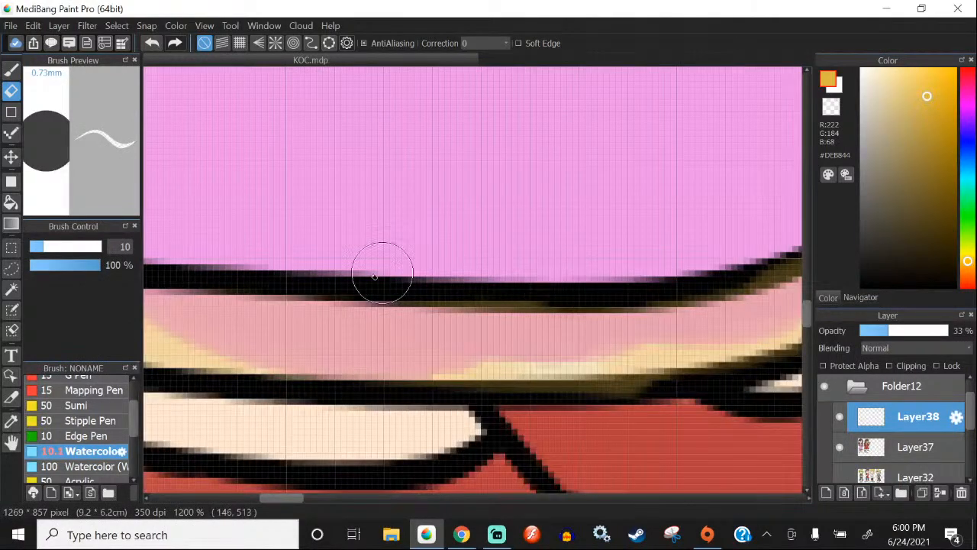
# Step: Undo the last eraser stroke and erase the gold spill along the outlines of the hem's right half
pyautogui.scroll(-3, 541, 242)
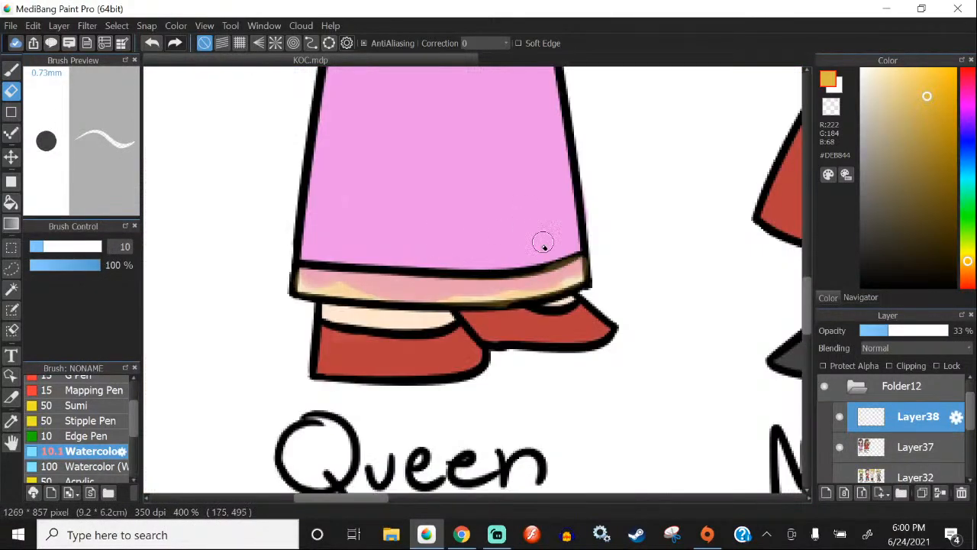
pyautogui.scroll(2, 458, 280)
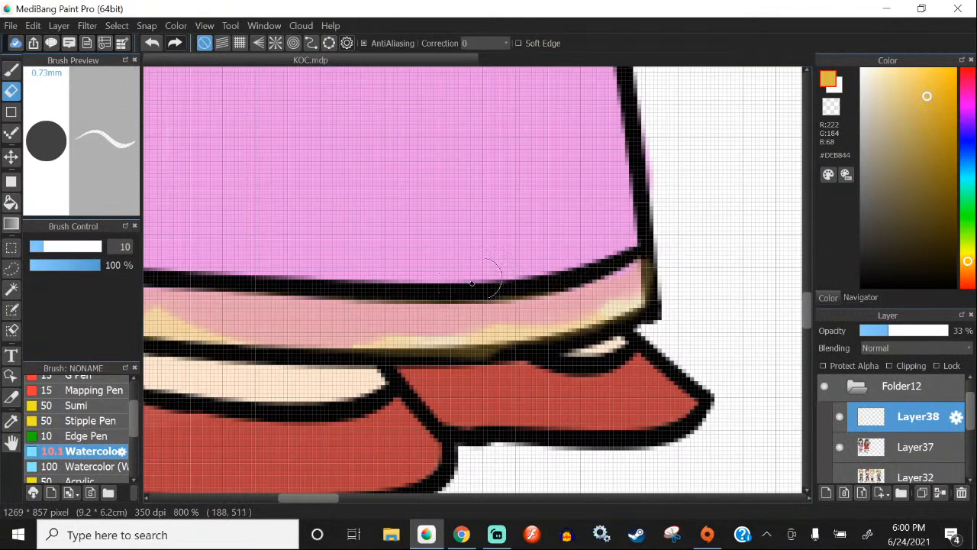
pyautogui.click(152, 44)
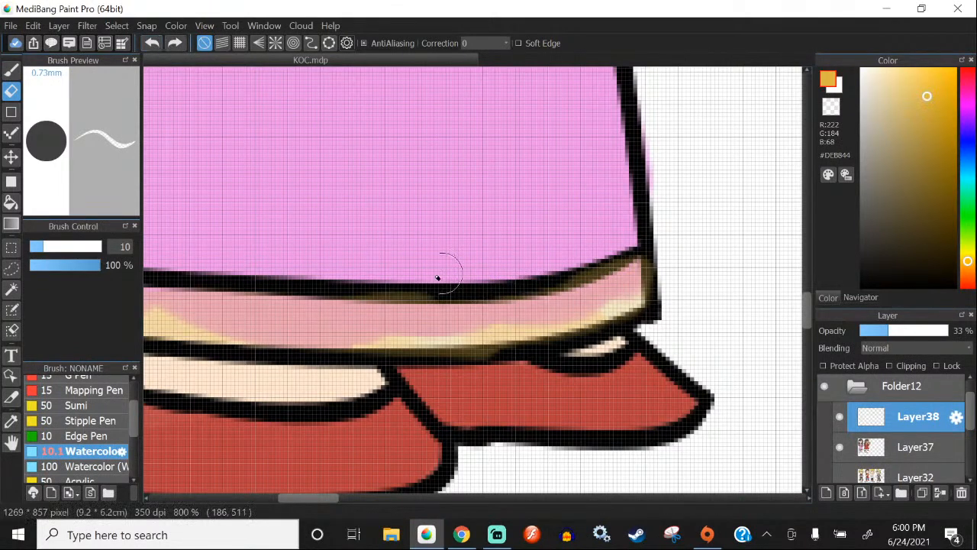
pyautogui.scroll(1, 477, 279)
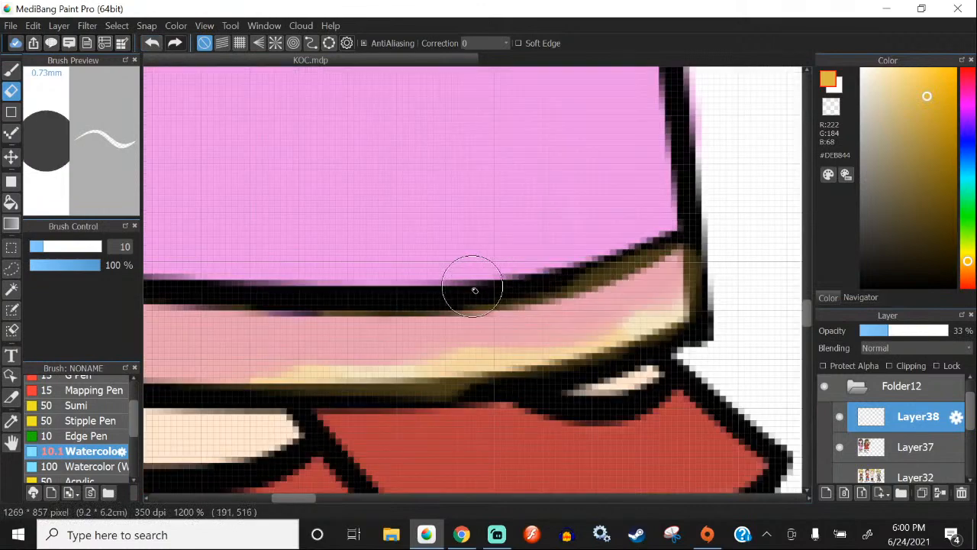
pyautogui.moveTo(475, 279)
pyautogui.mouseDown()
pyautogui.moveTo(381, 290)
pyautogui.moveTo(431, 293)
pyautogui.moveTo(370, 285)
pyautogui.moveTo(312, 298)
pyautogui.mouseUp()
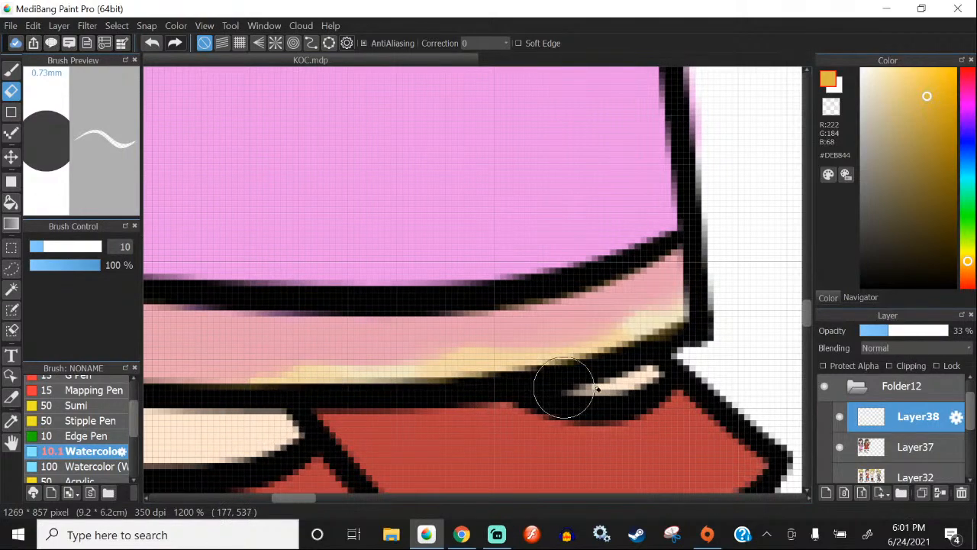
pyautogui.scroll(-2, 592, 369)
pyautogui.scroll(1, 475, 375)
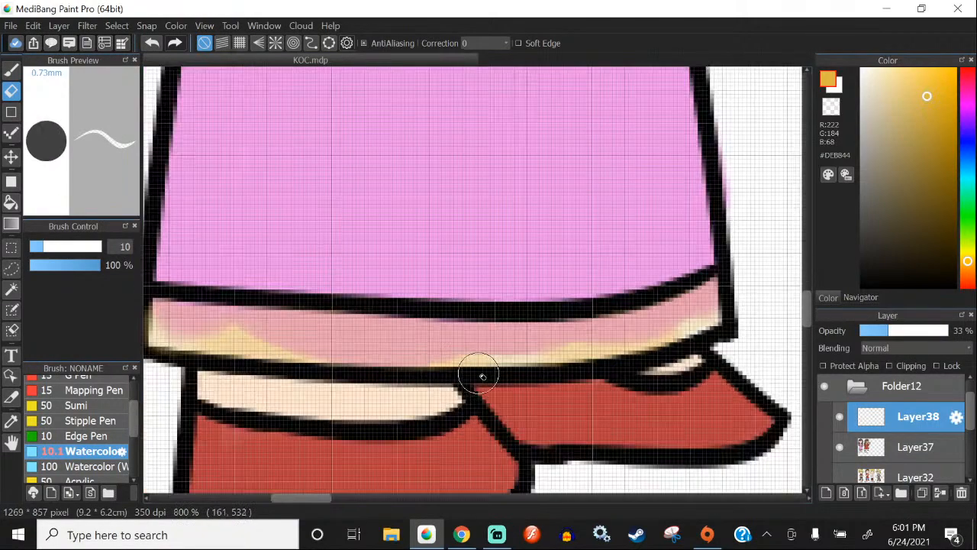
# Step: Set the gold hem layer's opacity to 43% and clean up the remaining spill at the hem's left end
pyautogui.moveTo(904, 335); pyautogui.dragTo(915, 333)
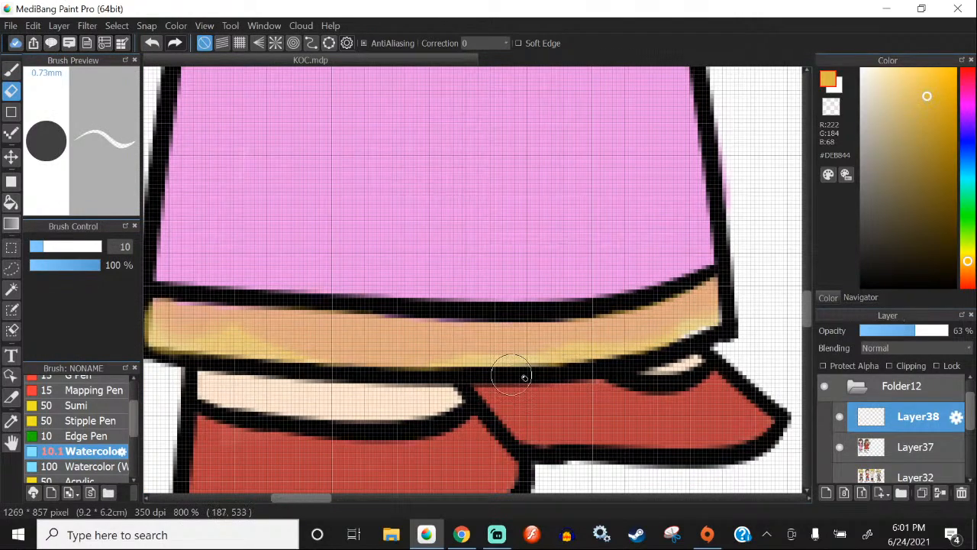
pyautogui.scroll(-1, 483, 382)
pyautogui.scroll(1, 336, 385)
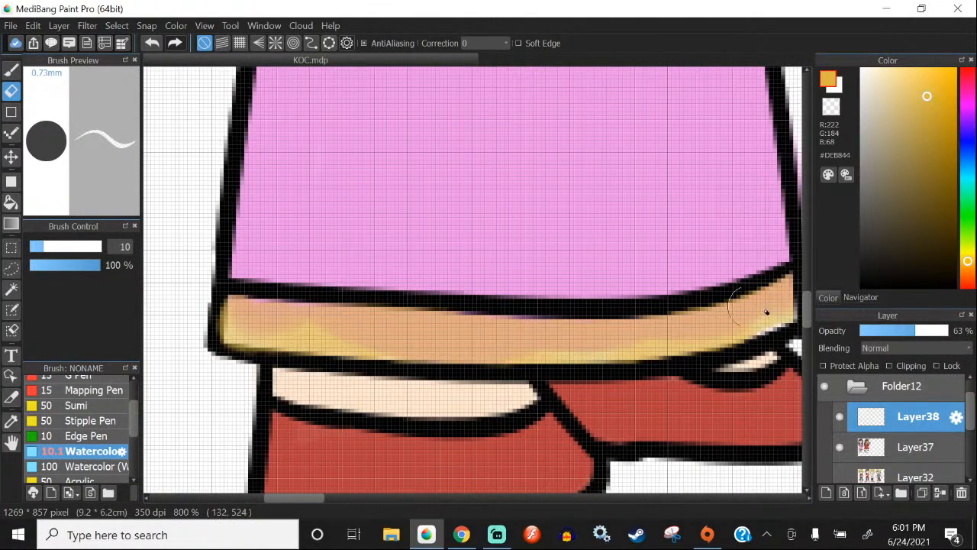
pyautogui.moveTo(914, 333); pyautogui.dragTo(898, 332)
pyautogui.scroll(1, 214, 361)
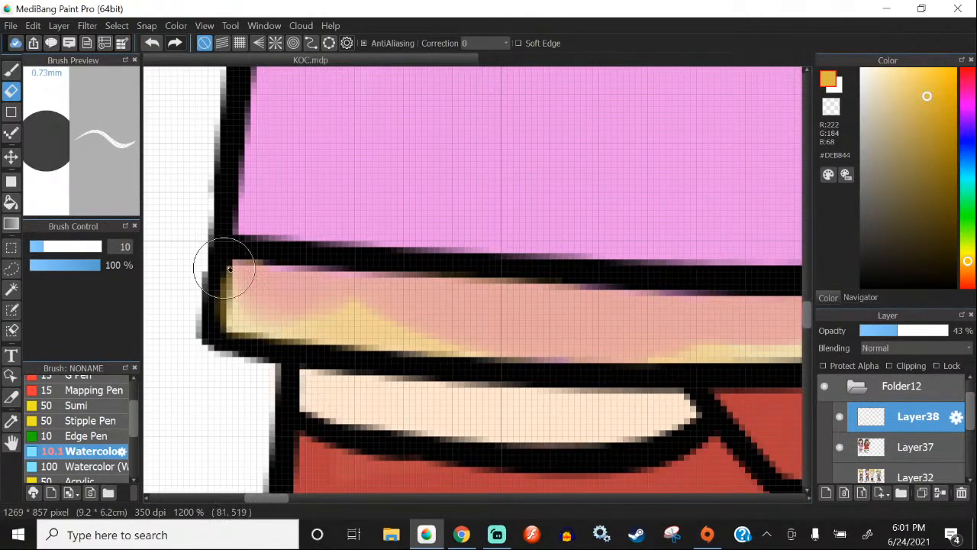
# Step: Restore the gold hem layer's opacity to 100% and merge it down into Layer37
pyautogui.scroll(-5, 310, 314)
pyautogui.moveTo(923, 330); pyautogui.dragTo(971, 330)
pyautogui.scroll(-2, 679, 162)
pyautogui.scroll(2, 355, 107)
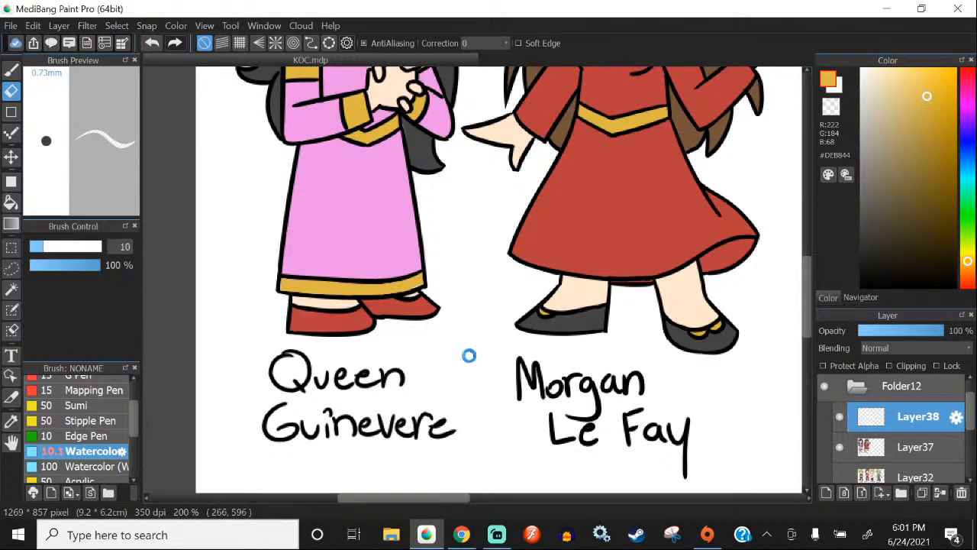
pyautogui.scroll(-1, 469, 355)
pyautogui.scroll(1, 474, 358)
pyautogui.click(117, 25)
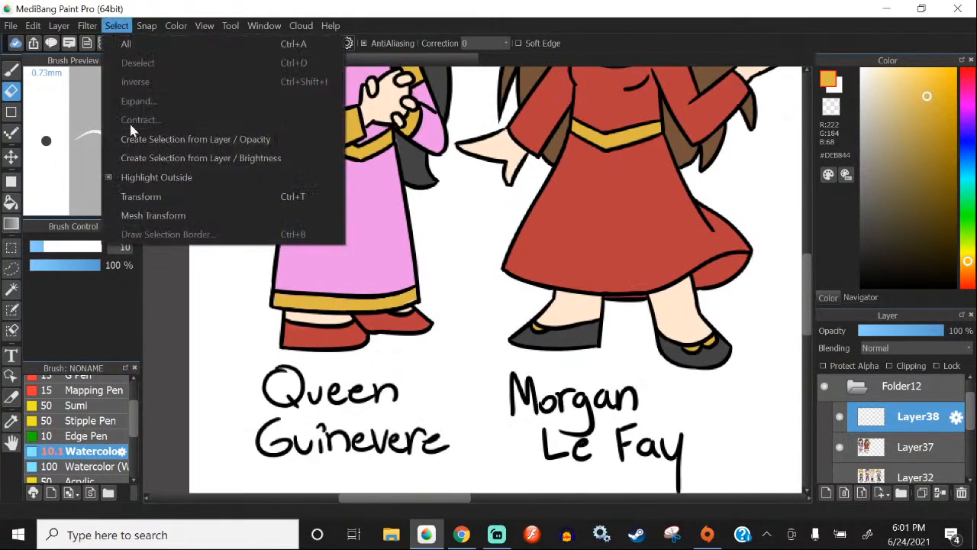
pyautogui.moveTo(59, 25)
pyautogui.click(105, 196)
pyautogui.scroll(-1, 447, 334)
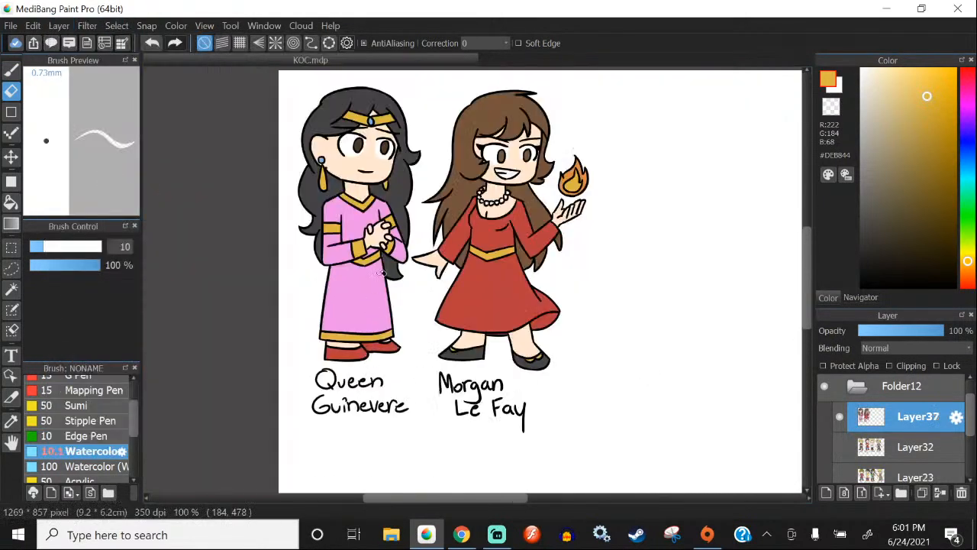
pyautogui.scroll(-1, 353, 280)
pyautogui.scroll(-1, 332, 214)
pyautogui.scroll(1, 457, 206)
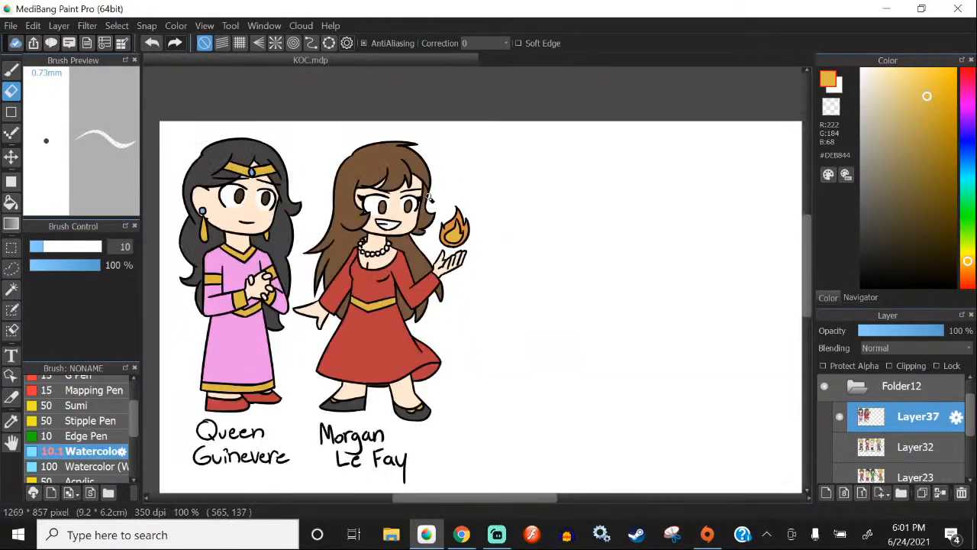
pyautogui.scroll(-1, 427, 201)
pyautogui.scroll(1, 443, 279)
pyautogui.scroll(1, 316, 192)
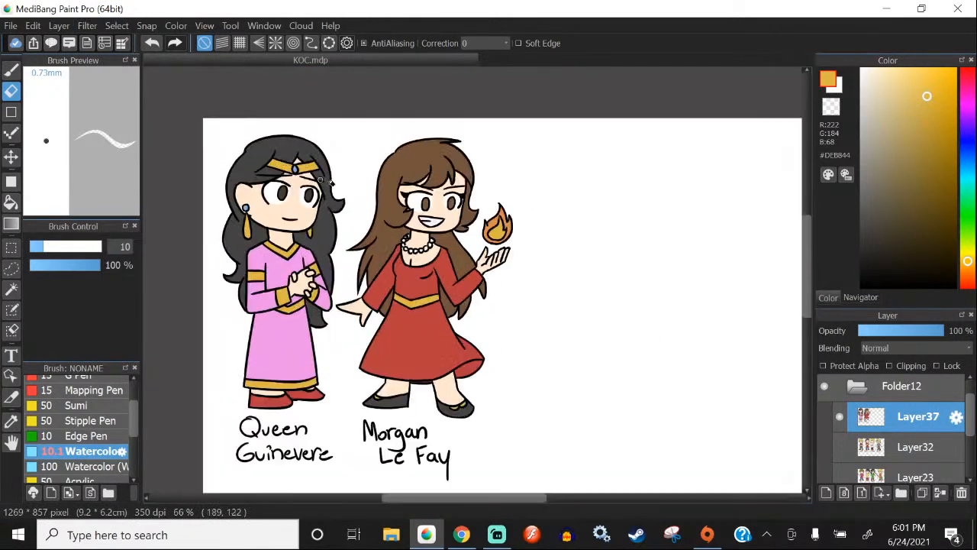
# Step: Choose black #000000 and select the Pen brush at size 7 for details on Queen Guinevere's face
pyautogui.click(861, 287)
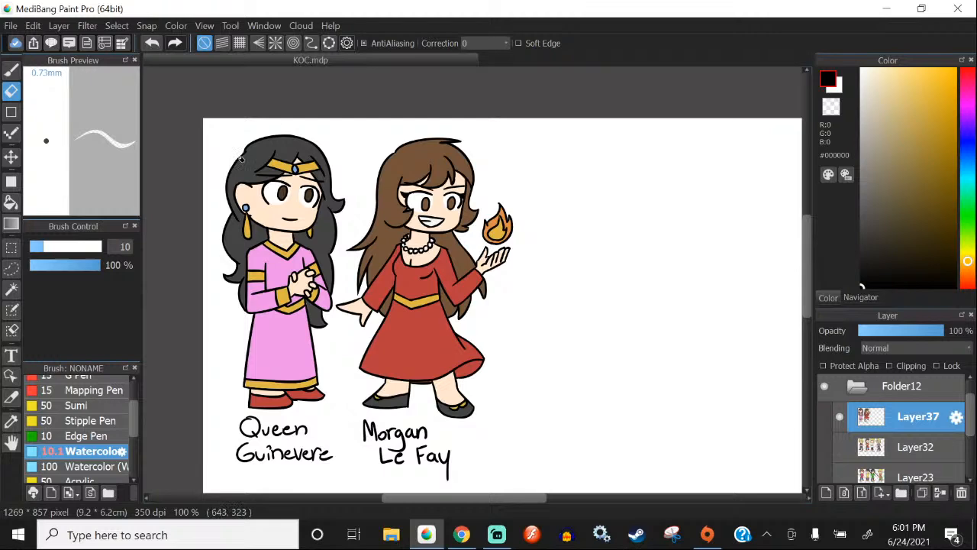
pyautogui.click(11, 71)
pyautogui.scroll(6, 264, 184)
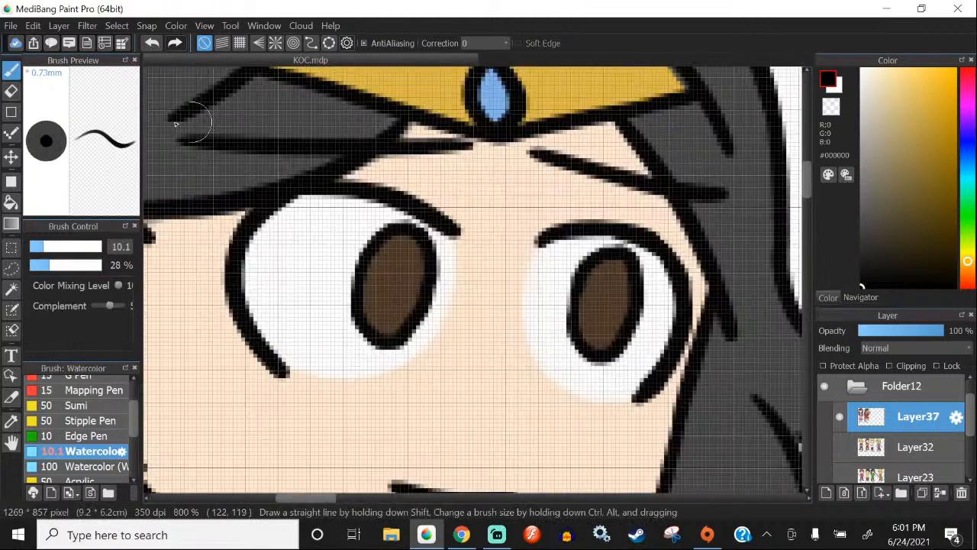
pyautogui.scroll(1, 94, 416)
pyautogui.scroll(1, 92, 413)
pyautogui.click(74, 398)
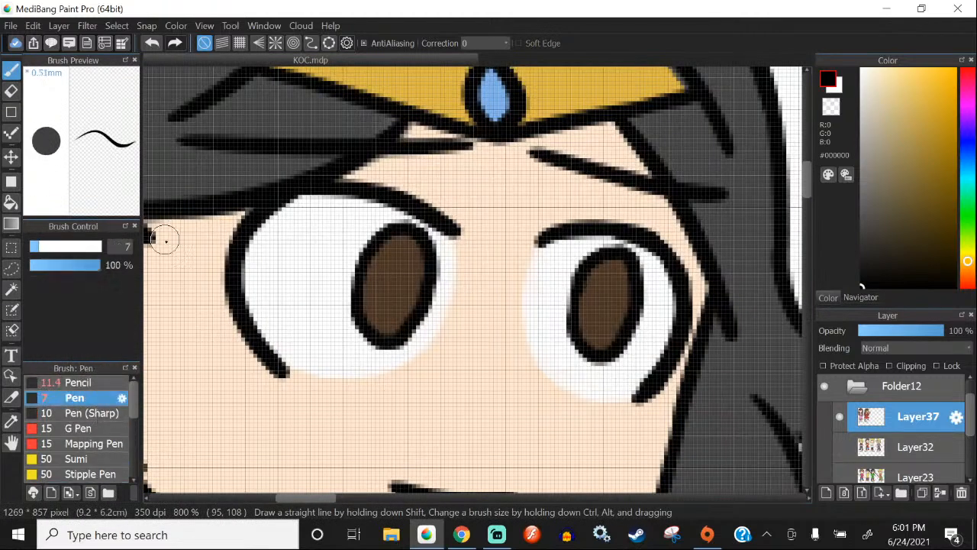
# Step: Draw black eyelashes at the outer corners of Queen Guinevere's eyes and undo the last stroke
pyautogui.moveTo(232, 161)
pyautogui.mouseDown()
pyautogui.moveTo(253, 227)
pyautogui.moveTo(260, 191)
pyautogui.mouseUp()
pyautogui.moveTo(671, 262); pyautogui.dragTo(705, 267)
pyautogui.moveTo(701, 279)
pyautogui.mouseDown()
pyautogui.moveTo(678, 319)
pyautogui.moveTo(692, 286)
pyautogui.mouseUp()
pyautogui.click(153, 44)
# Step: Hide Layer37, which holds the finished Queen Guinevere and Morgan Le Fay
pyautogui.scroll(-5, 340, 257)
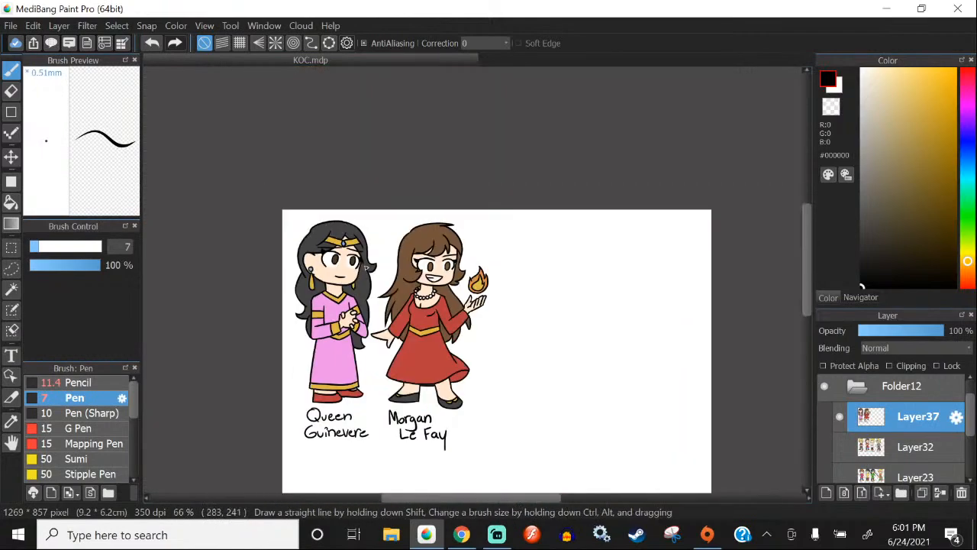
pyautogui.scroll(-1, 368, 256)
pyautogui.scroll(2, 425, 313)
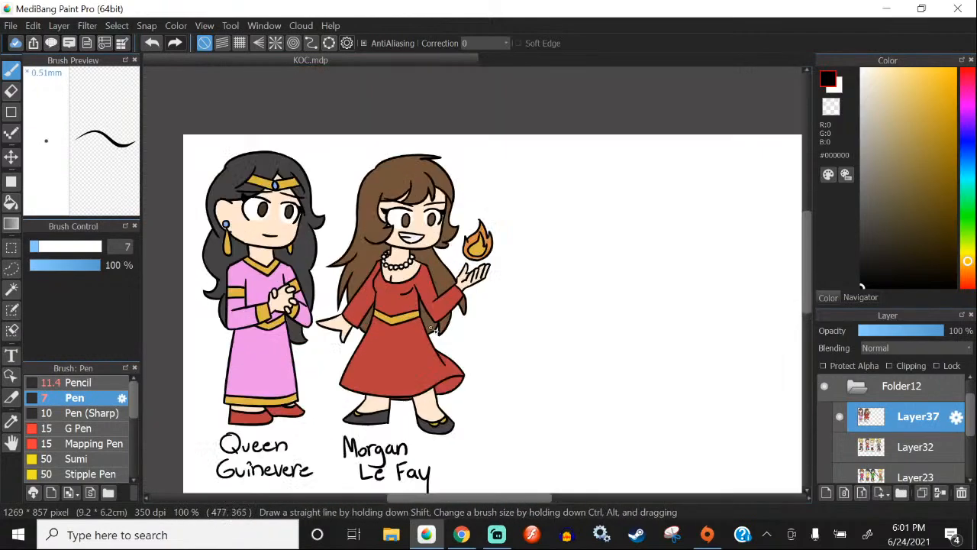
pyautogui.click(840, 416)
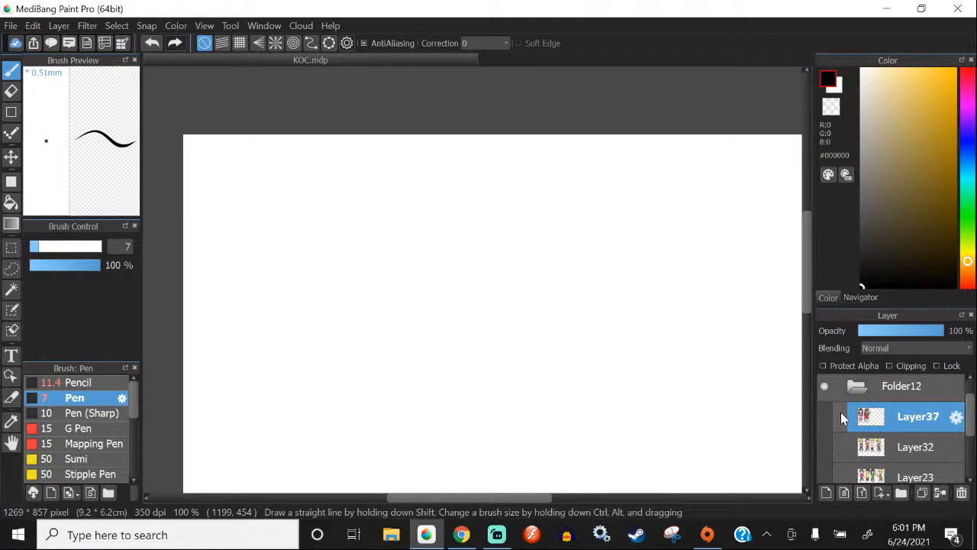
# Step: Show Layer37 and inspect the finished Queen Guinevere and Morgan Le Fay up close
pyautogui.click(841, 416)
pyautogui.scroll(1, 841, 412)
pyautogui.scroll(-1, 445, 304)
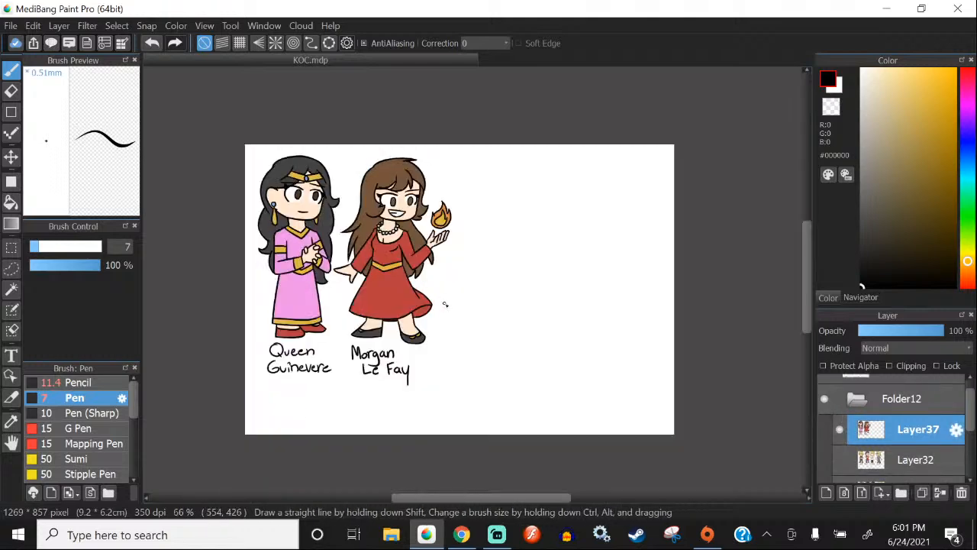
pyautogui.scroll(1, 445, 304)
pyautogui.scroll(-1, 406, 278)
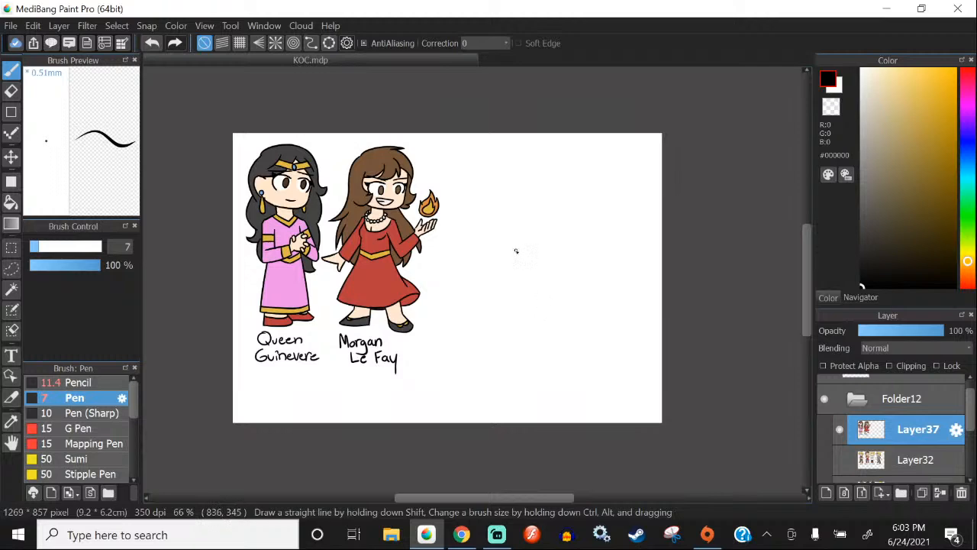
pyautogui.scroll(1, 481, 242)
pyautogui.scroll(-1, 480, 242)
pyautogui.scroll(3, 480, 242)
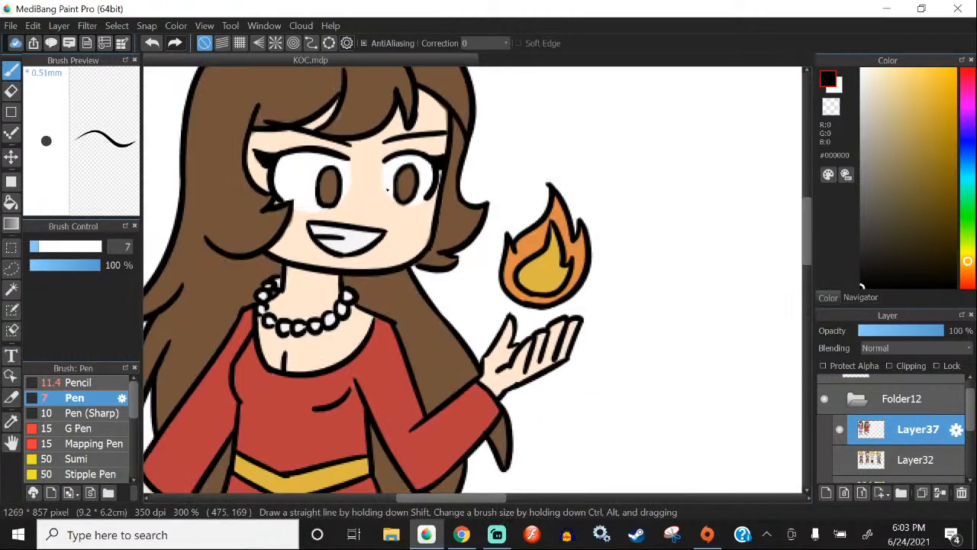
pyautogui.scroll(-4, 458, 233)
pyautogui.scroll(1, 425, 227)
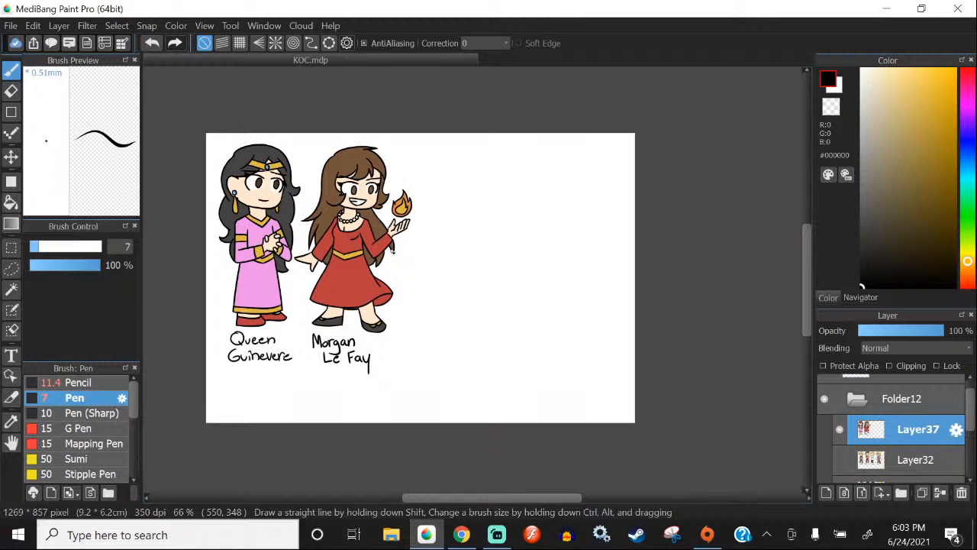
pyautogui.scroll(-1, 836, 447)
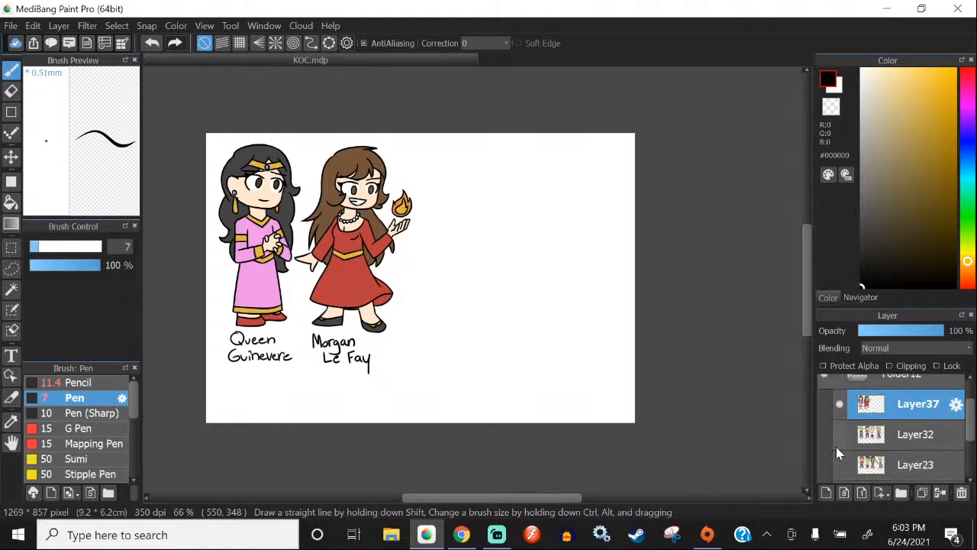
# Step: Add an empty layer between Layer37 and Layer32, and make Layer37 the active layer
pyautogui.click(826, 493)
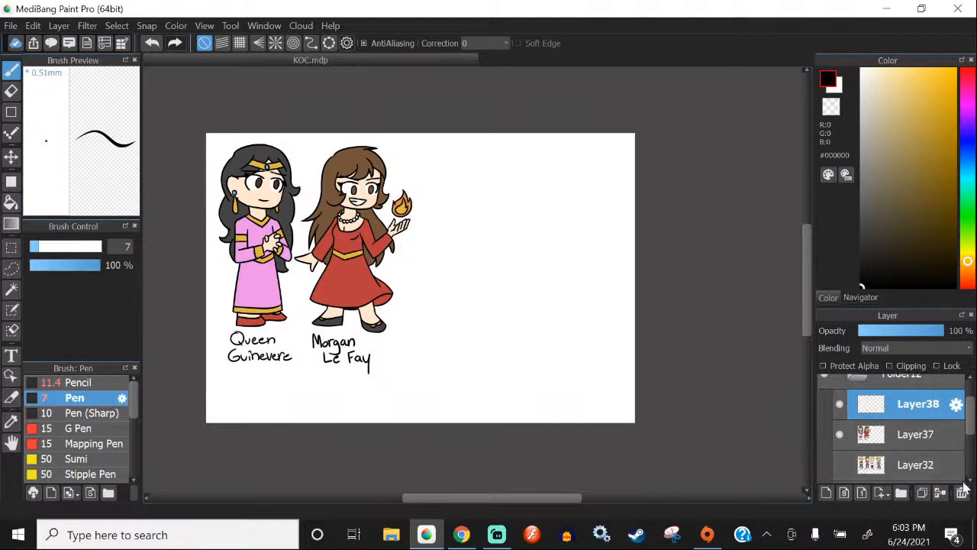
pyautogui.click(961, 493)
pyautogui.click(901, 405)
pyautogui.click(900, 439)
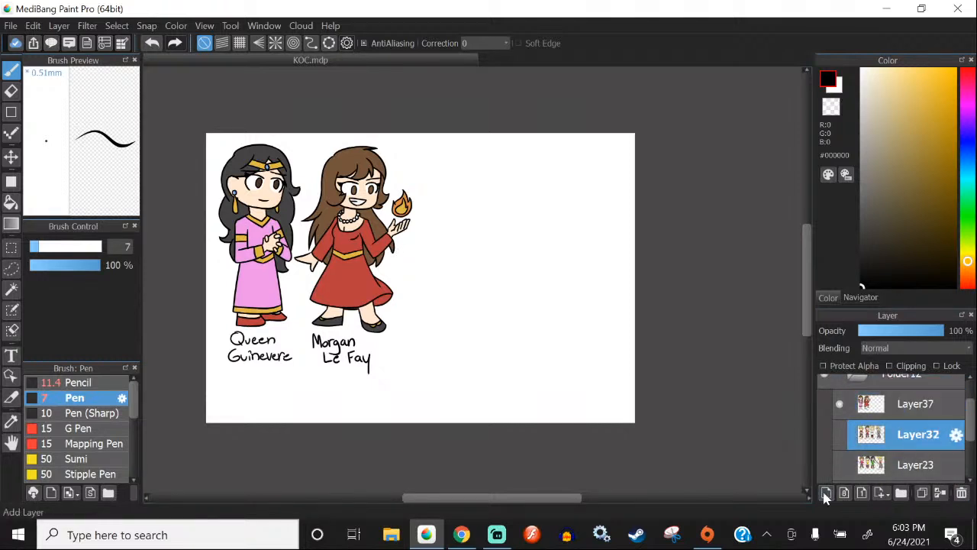
pyautogui.click(825, 493)
pyautogui.click(825, 404)
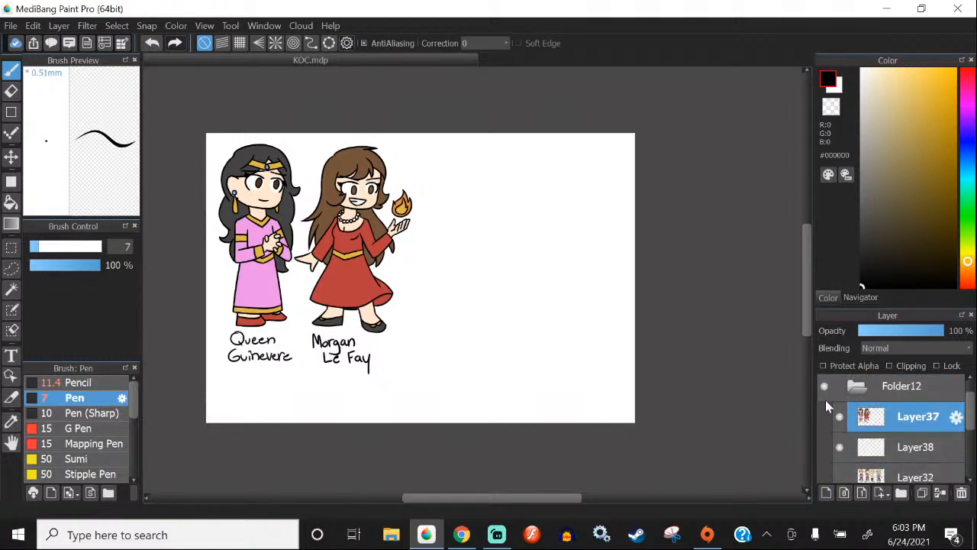
# Step: Show the purple sketch layer that holds the moustached third character
pyautogui.scroll(-3, 826, 400)
pyautogui.click(838, 427)
pyautogui.scroll(3, 839, 427)
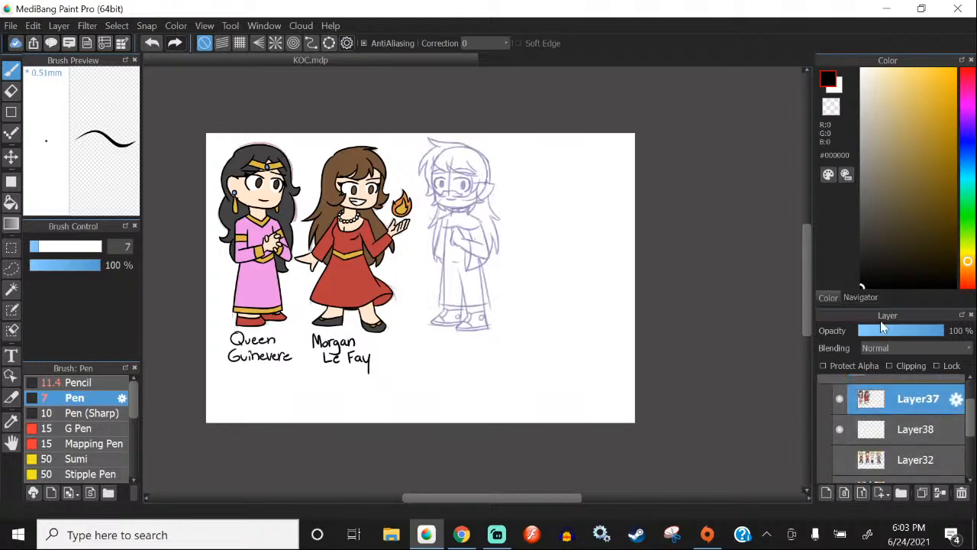
pyautogui.scroll(1, 439, 185)
pyautogui.moveTo(471, 154)
pyautogui.mouseDown()
pyautogui.moveTo(416, 191)
pyautogui.moveTo(383, 260)
pyautogui.mouseUp()
pyautogui.hotkey('ctrl', 'z')
pyautogui.scroll(1, 488, 168)
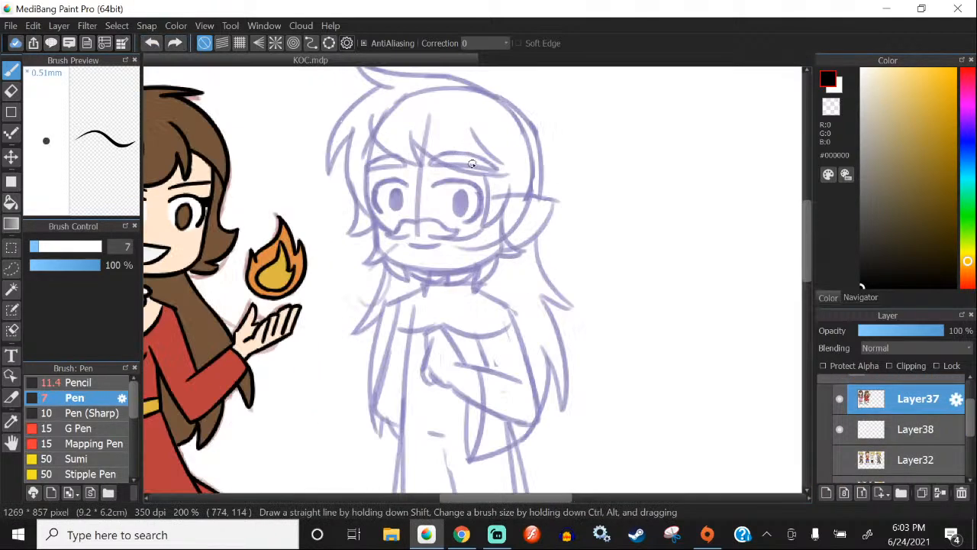
pyautogui.moveTo(481, 141); pyautogui.dragTo(308, 235)
pyautogui.moveTo(275, 175); pyautogui.dragTo(268, 318)
pyautogui.click(152, 43)
pyautogui.scroll(-1, 400, 225)
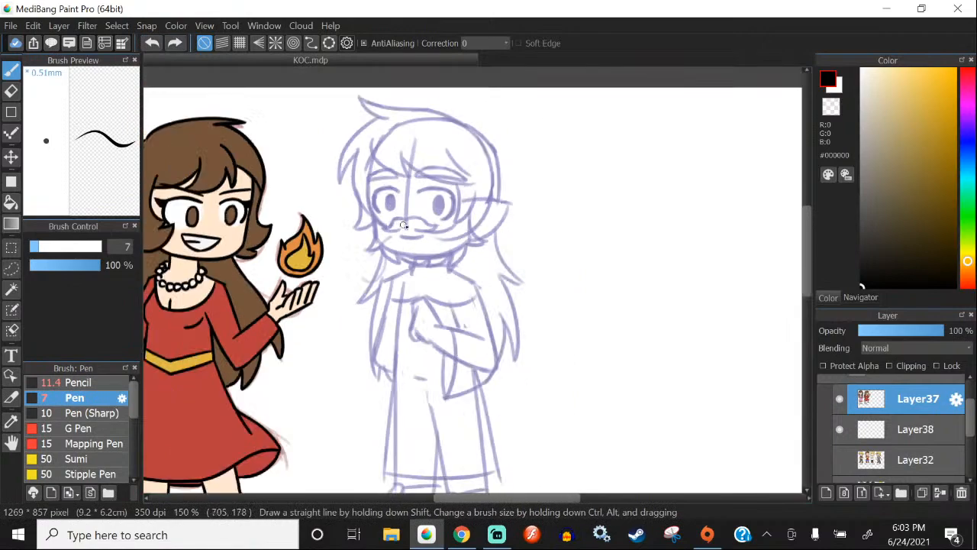
pyautogui.scroll(2, 396, 221)
pyautogui.scroll(-2, 388, 214)
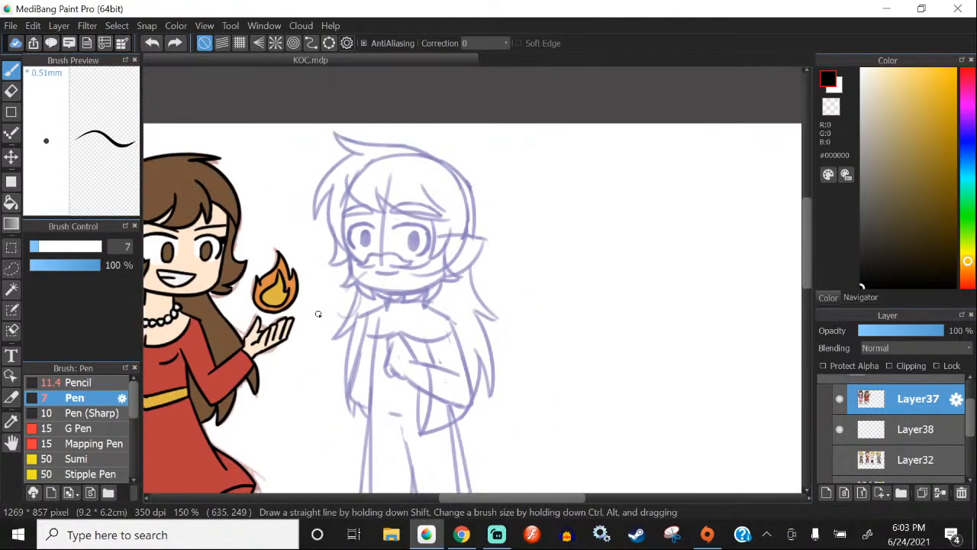
# Step: Ink the curved outline of the third character's left eye in black over the sketch
pyautogui.scroll(5, 318, 314)
pyautogui.moveTo(407, 244)
pyautogui.mouseDown()
pyautogui.moveTo(338, 214)
pyautogui.moveTo(309, 218)
pyautogui.moveTo(262, 279)
pyautogui.moveTo(298, 346)
pyautogui.mouseUp()
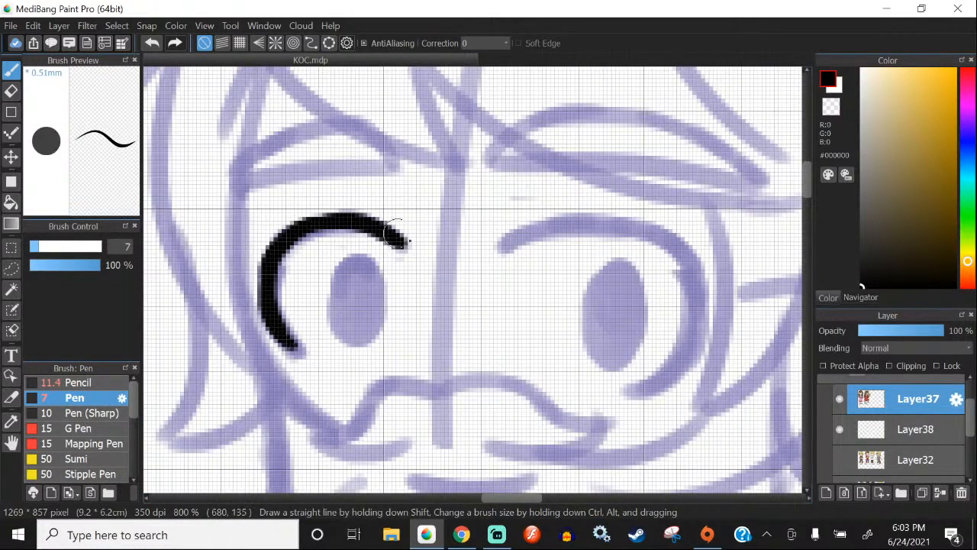
pyautogui.scroll(-2, 340, 193)
# Step: Ink the upper lid of the third character's right eye, curving it down along the outer side
pyautogui.scroll(3, 489, 179)
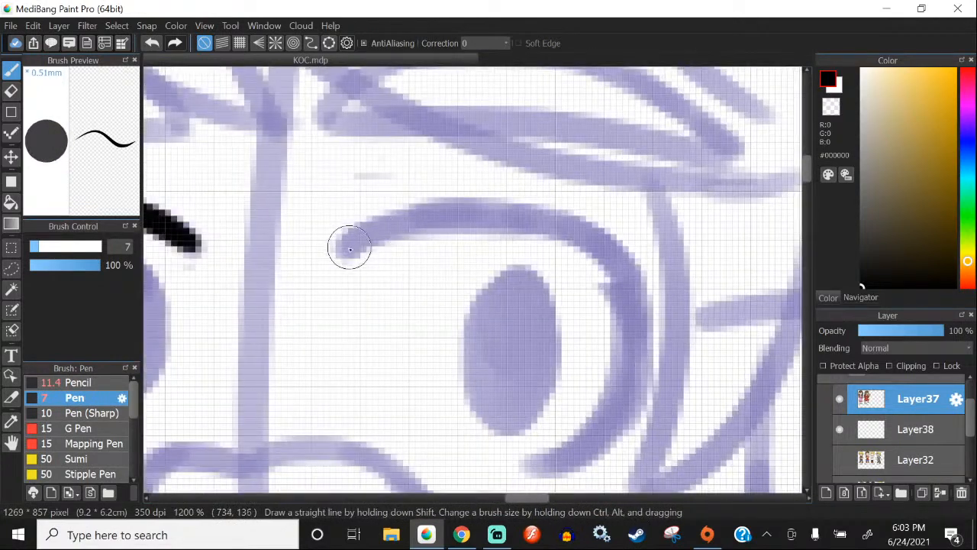
pyautogui.moveTo(343, 249)
pyautogui.mouseDown()
pyautogui.moveTo(405, 221)
pyautogui.moveTo(626, 264)
pyautogui.mouseUp()
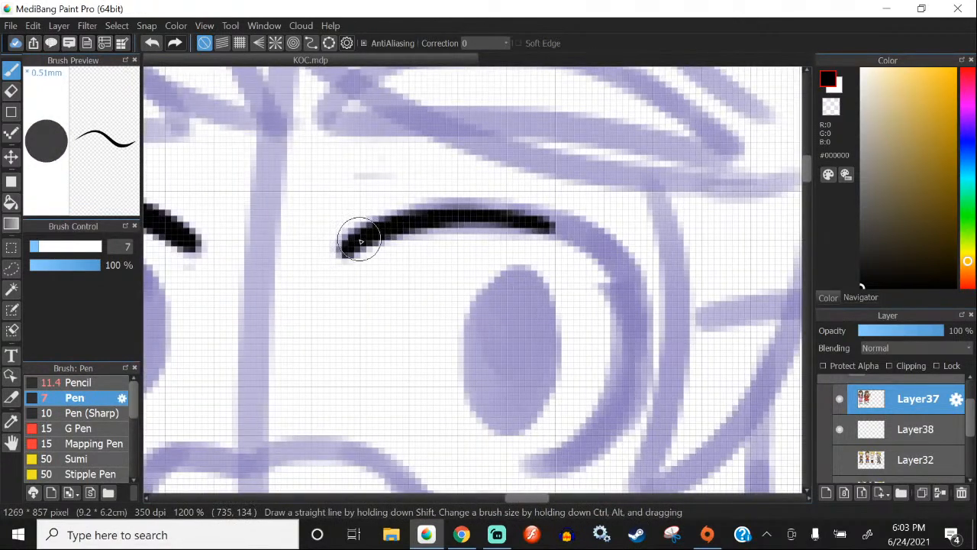
pyautogui.moveTo(360, 239); pyautogui.dragTo(602, 252)
pyautogui.click(152, 43)
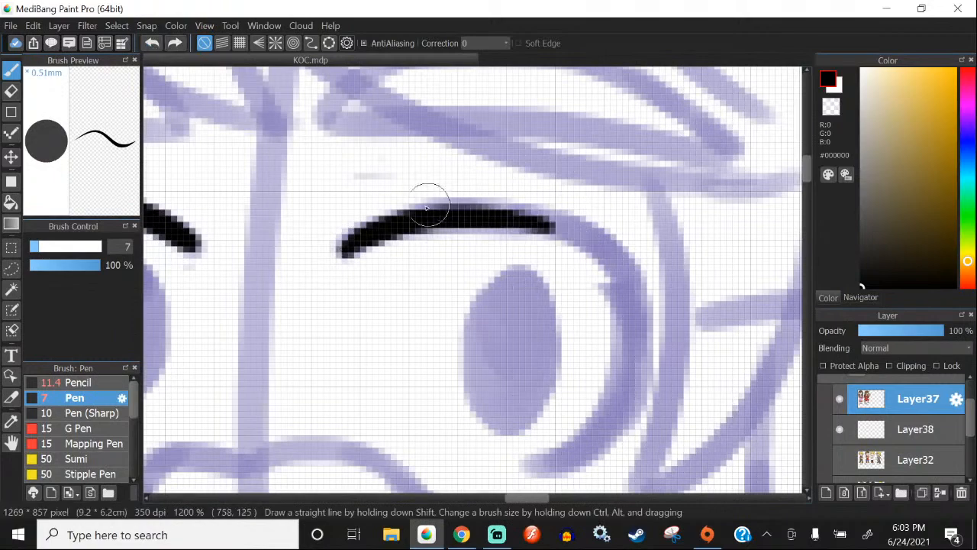
pyautogui.moveTo(407, 221)
pyautogui.mouseDown()
pyautogui.moveTo(602, 251)
pyautogui.moveTo(633, 295)
pyautogui.mouseUp()
pyautogui.moveTo(587, 240); pyautogui.dragTo(637, 353)
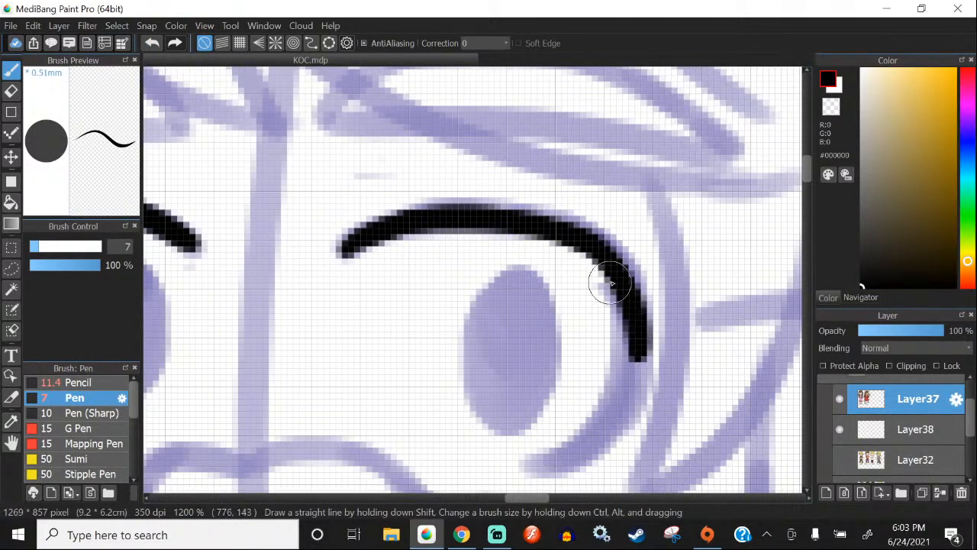
pyautogui.moveTo(613, 285); pyautogui.dragTo(593, 428)
pyautogui.scroll(-1, 341, 100)
pyautogui.click(153, 43)
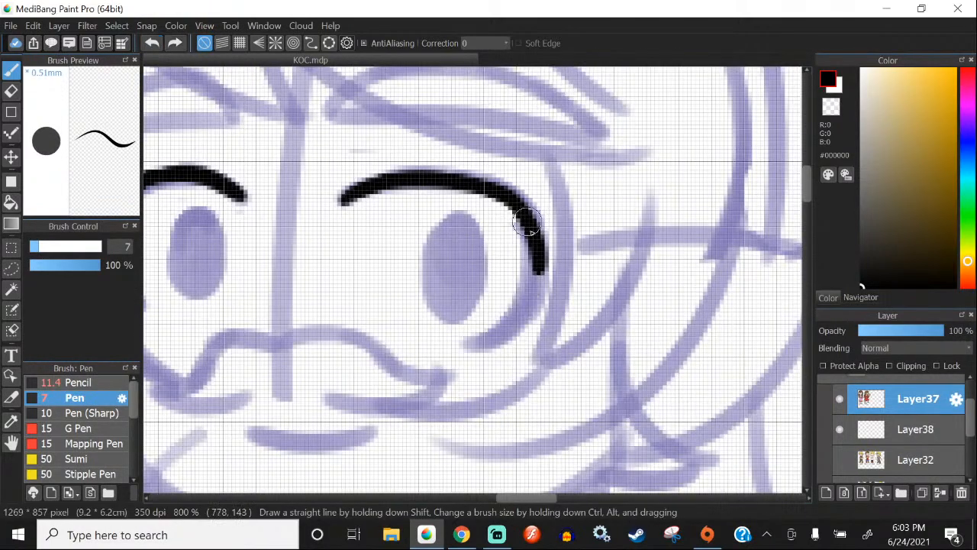
pyautogui.moveTo(527, 218); pyautogui.dragTo(481, 345)
pyautogui.click(153, 44)
pyautogui.scroll(1, 524, 267)
pyautogui.moveTo(551, 244); pyautogui.dragTo(462, 388)
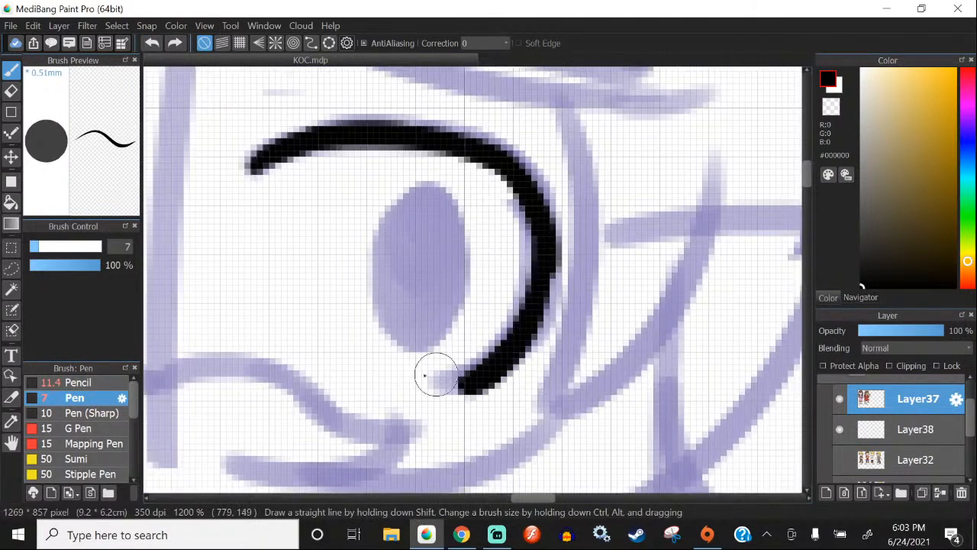
pyautogui.hotkey('ctrl', 'z')
pyautogui.scroll(-1, 509, 255)
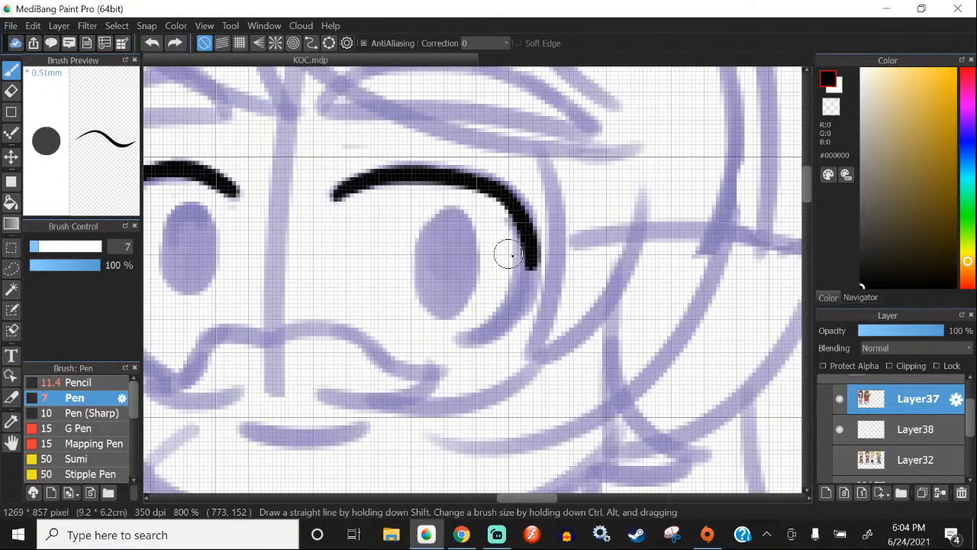
# Step: Extend the right eye's outline with a curve running down to its lower inner end, and undo the extra strokes
pyautogui.scroll(1, 527, 265)
pyautogui.moveTo(532, 256); pyautogui.dragTo(447, 368)
pyautogui.moveTo(533, 271); pyautogui.dragTo(497, 351)
pyautogui.click(155, 43)
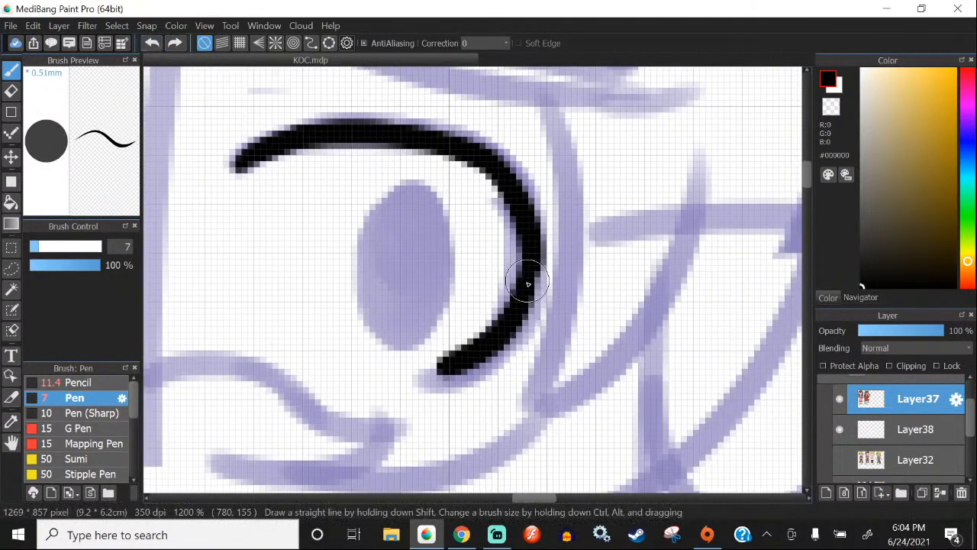
pyautogui.moveTo(511, 313)
pyautogui.mouseDown()
pyautogui.moveTo(468, 128)
pyautogui.moveTo(526, 187)
pyautogui.moveTo(534, 252)
pyautogui.moveTo(504, 296)
pyautogui.mouseUp()
pyautogui.click(153, 44)
pyautogui.scroll(-3, 504, 296)
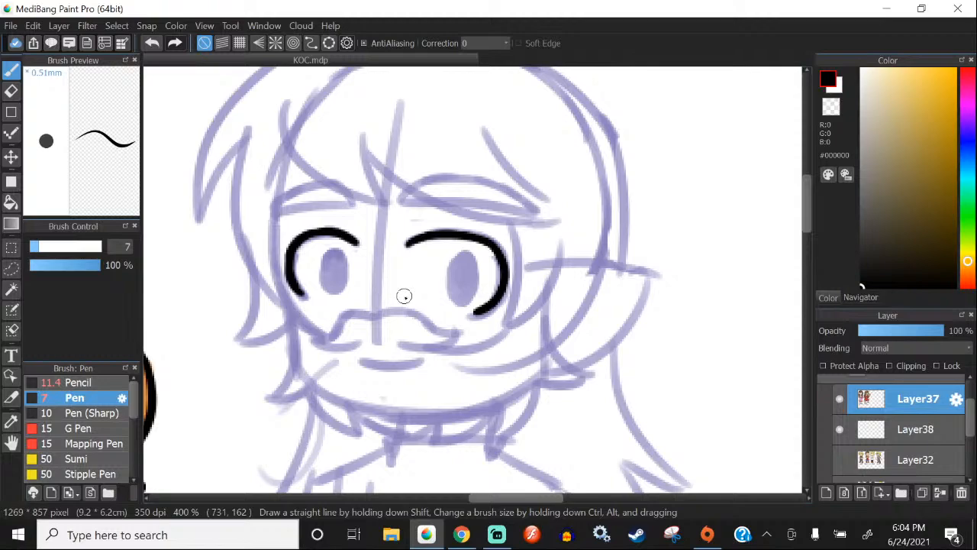
pyautogui.scroll(3, 380, 406)
pyautogui.moveTo(501, 270); pyautogui.dragTo(306, 283)
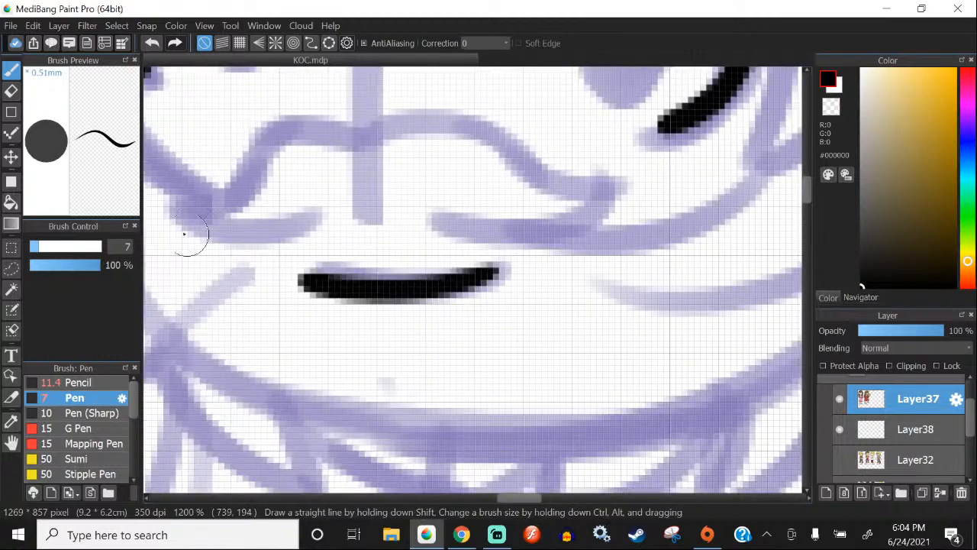
pyautogui.scroll(-1, 341, 247)
pyautogui.click(159, 47)
pyautogui.moveTo(450, 268); pyautogui.dragTo(330, 264)
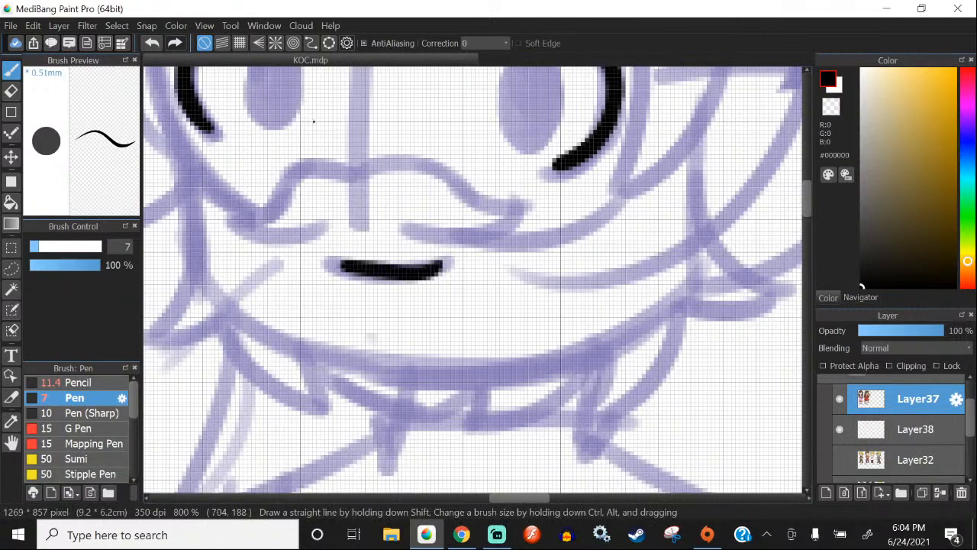
pyautogui.click(157, 48)
pyautogui.moveTo(443, 267); pyautogui.dragTo(313, 266)
pyautogui.scroll(-1, 389, 302)
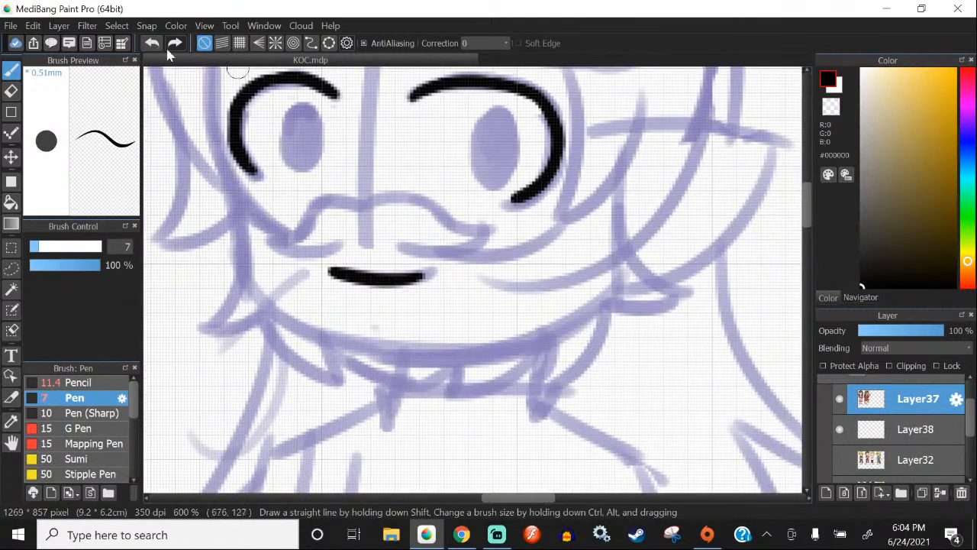
pyautogui.hotkey('ctrl', 'z')
pyautogui.scroll(1, 377, 262)
pyautogui.moveTo(432, 281); pyautogui.dragTo(344, 284)
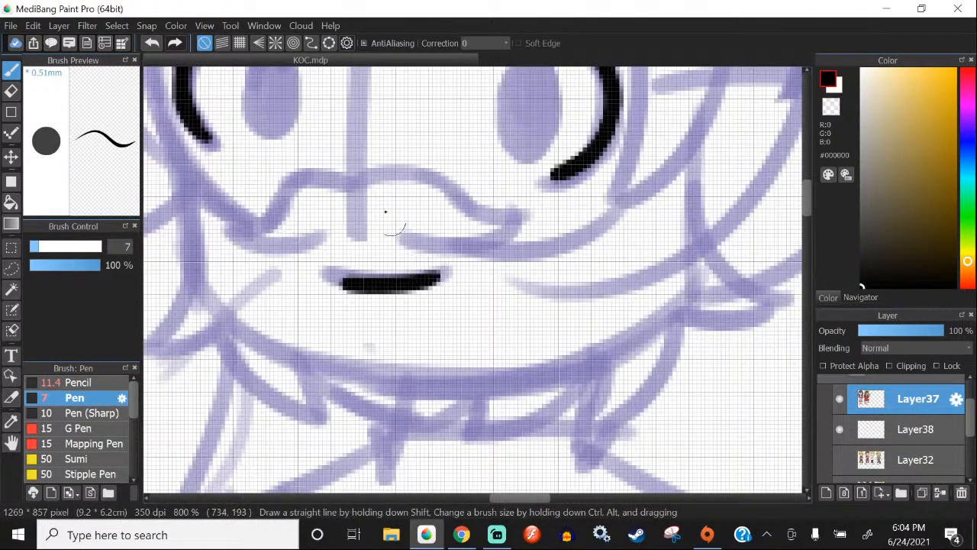
pyautogui.click(153, 44)
# Step: Ink the third character's mouth as a short, slightly smiling curve below the moustache
pyautogui.moveTo(450, 272)
pyautogui.mouseDown()
pyautogui.moveTo(398, 283)
pyautogui.moveTo(326, 274)
pyautogui.moveTo(322, 204)
pyautogui.moveTo(351, 187)
pyautogui.moveTo(372, 216)
pyautogui.moveTo(358, 264)
pyautogui.moveTo(321, 256)
pyautogui.moveTo(318, 227)
pyautogui.moveTo(334, 178)
pyautogui.moveTo(372, 219)
pyautogui.moveTo(319, 235)
pyautogui.mouseUp()
pyautogui.scroll(-1, 343, 282)
pyautogui.scroll(1, 269, 143)
pyautogui.hotkey('ctrl', 'z')
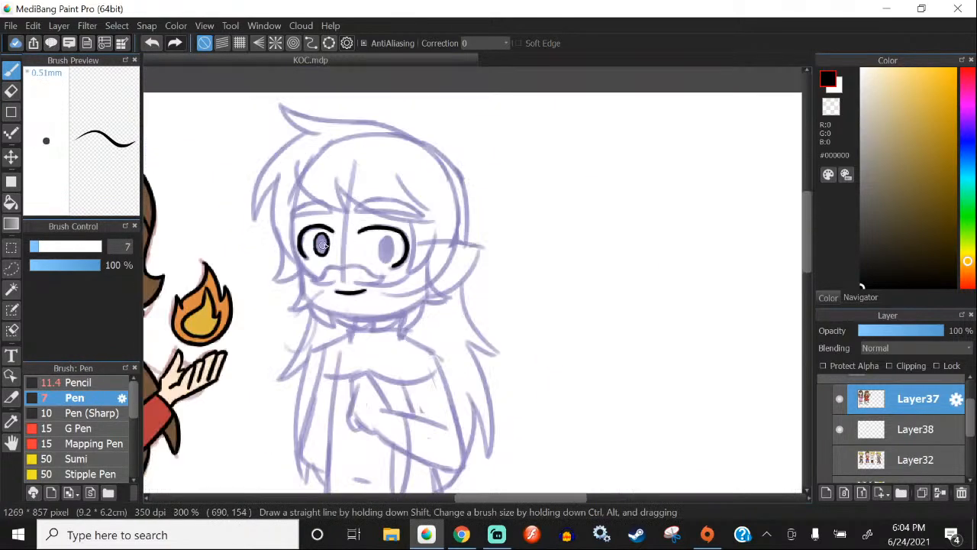
# Step: Outline both pupils of the third character with black ovals and undo the trial eyebrow stroke
pyautogui.scroll(-4, 317, 248)
pyautogui.scroll(6, 385, 244)
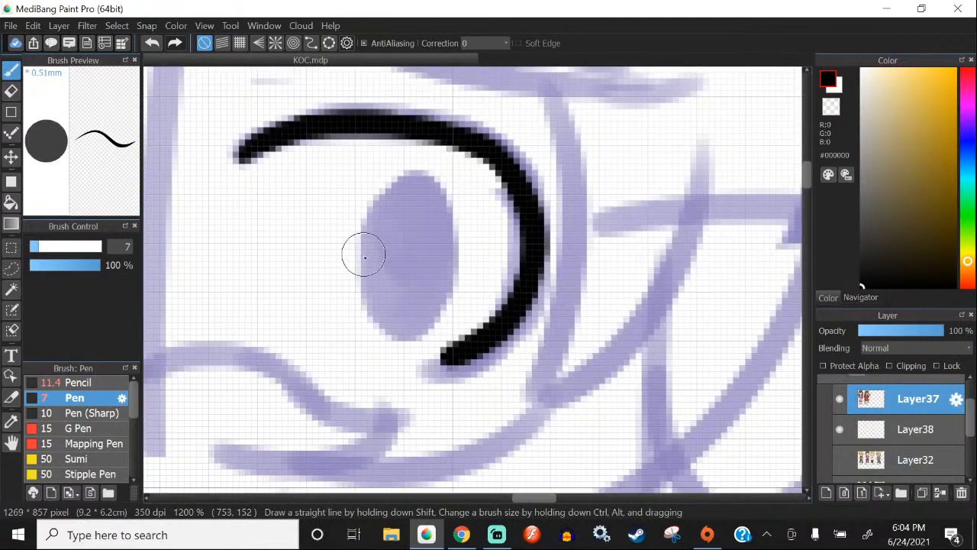
pyautogui.moveTo(361, 289)
pyautogui.mouseDown()
pyautogui.moveTo(367, 227)
pyautogui.moveTo(394, 188)
pyautogui.moveTo(423, 180)
pyautogui.moveTo(450, 224)
pyautogui.moveTo(443, 298)
pyautogui.moveTo(373, 252)
pyautogui.mouseUp()
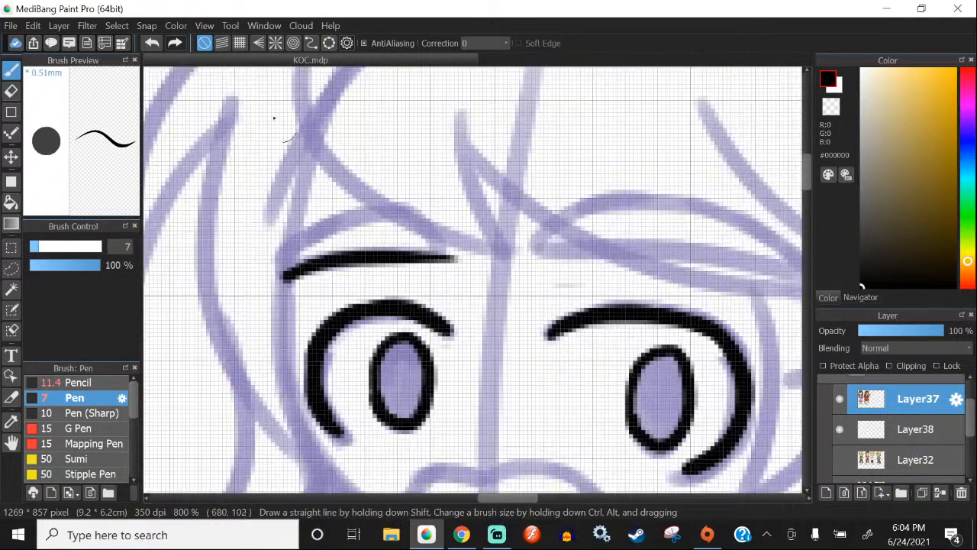
pyautogui.click(153, 43)
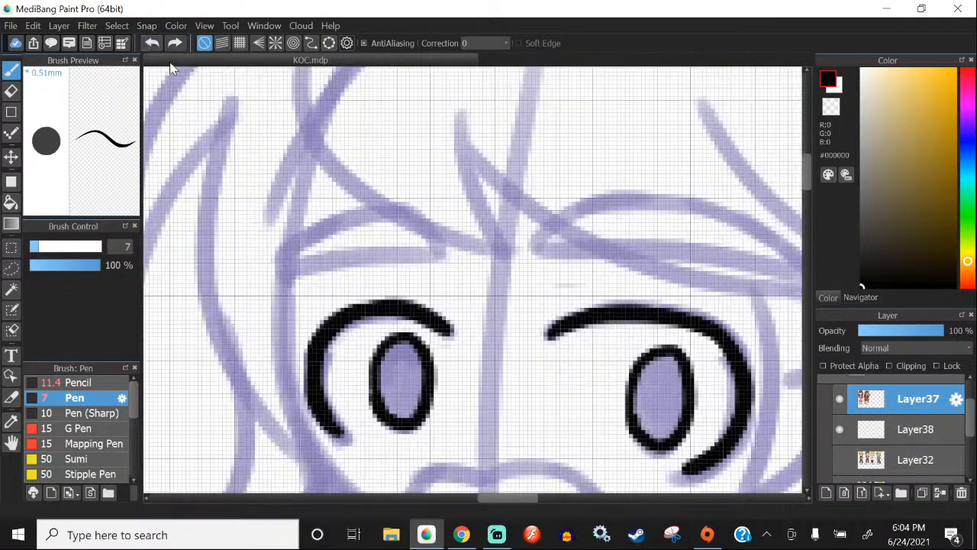
pyautogui.scroll(-2, 198, 81)
pyautogui.scroll(1, 555, 256)
pyautogui.moveTo(502, 208)
pyautogui.mouseDown()
pyautogui.moveTo(573, 201)
pyautogui.moveTo(530, 368)
pyautogui.mouseUp()
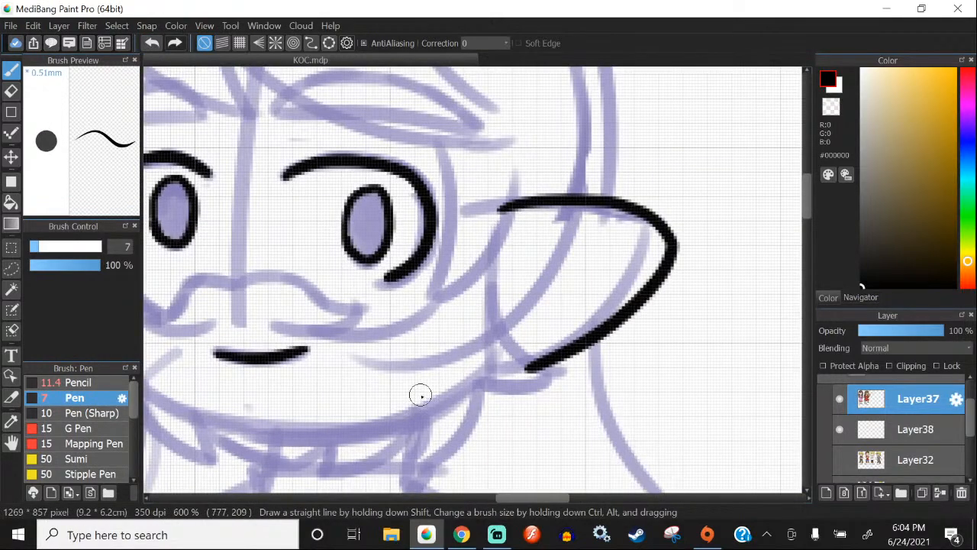
pyautogui.click(155, 48)
pyautogui.scroll(-3, 420, 297)
# Step: Ink the lower line of the left eyebrow, undoing and redrawing the stroke along the sketch
pyautogui.scroll(4, 304, 236)
pyautogui.moveTo(294, 258); pyautogui.dragTo(456, 246)
pyautogui.hotkey('ctrl', 'z')
pyautogui.moveTo(289, 261); pyautogui.dragTo(464, 244)
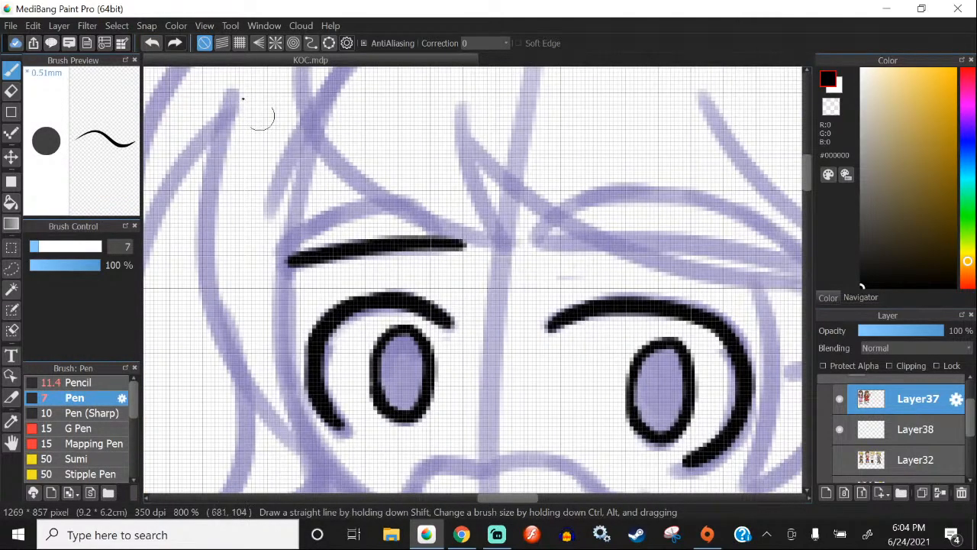
pyautogui.click(150, 48)
pyautogui.moveTo(281, 263); pyautogui.dragTo(425, 244)
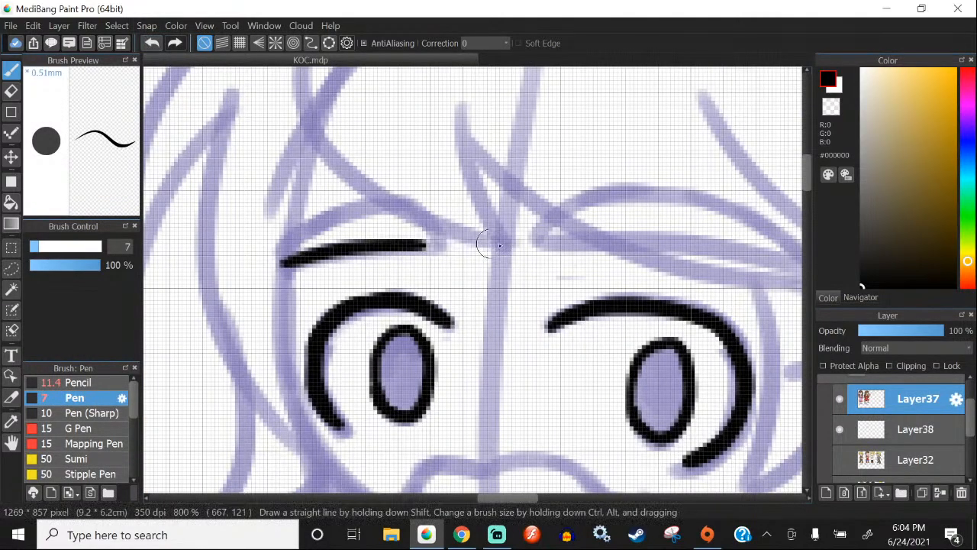
# Step: Ink the lower line of the right eyebrow as a long, gently arched stroke, undoing and redrawing it along the sketch
pyautogui.scroll(-2, 359, 219)
pyautogui.scroll(3, 317, 229)
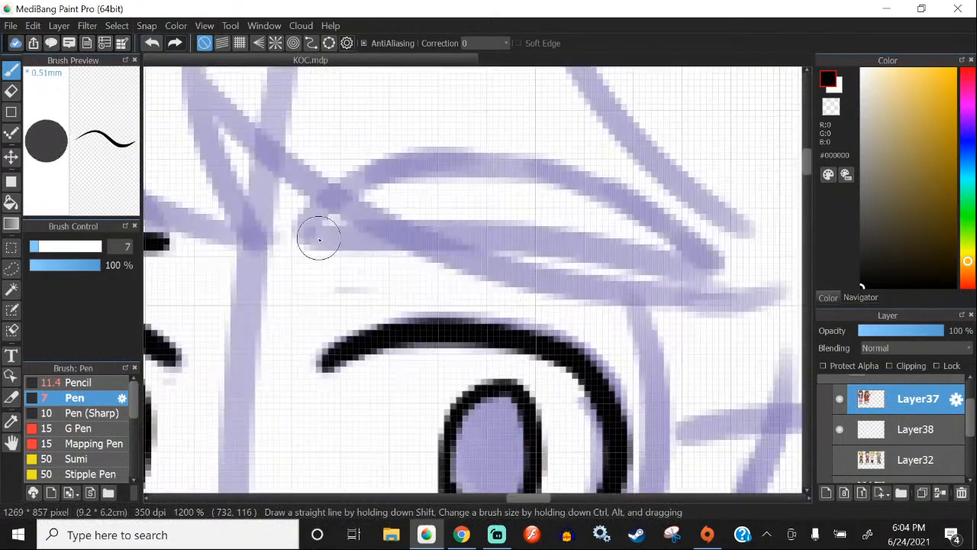
pyautogui.moveTo(309, 239)
pyautogui.mouseDown()
pyautogui.moveTo(388, 235)
pyautogui.moveTo(699, 269)
pyautogui.mouseUp()
pyautogui.scroll(-3, 328, 229)
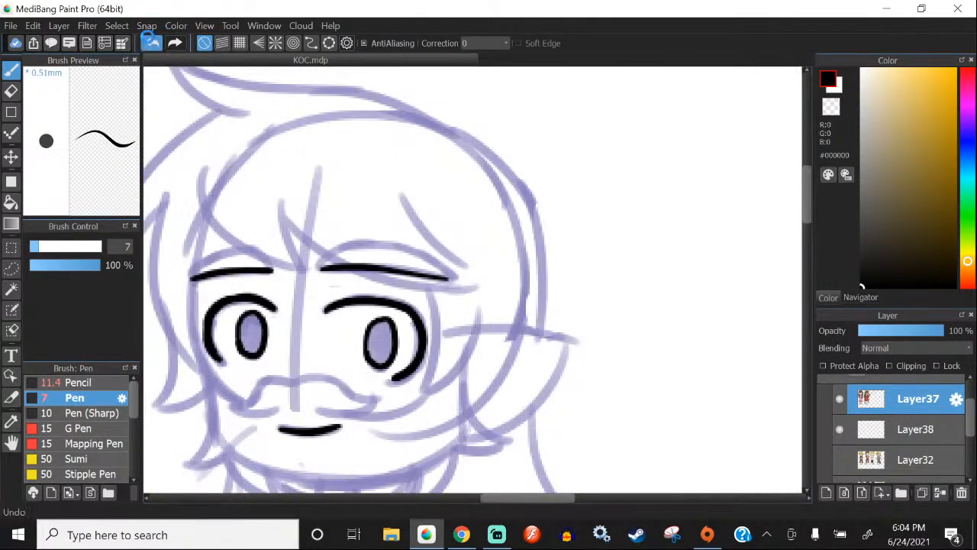
pyautogui.hotkey('ctrl', 'z')
pyautogui.scroll(2, 340, 266)
pyautogui.scroll(-2, 306, 270)
pyautogui.scroll(3, 314, 273)
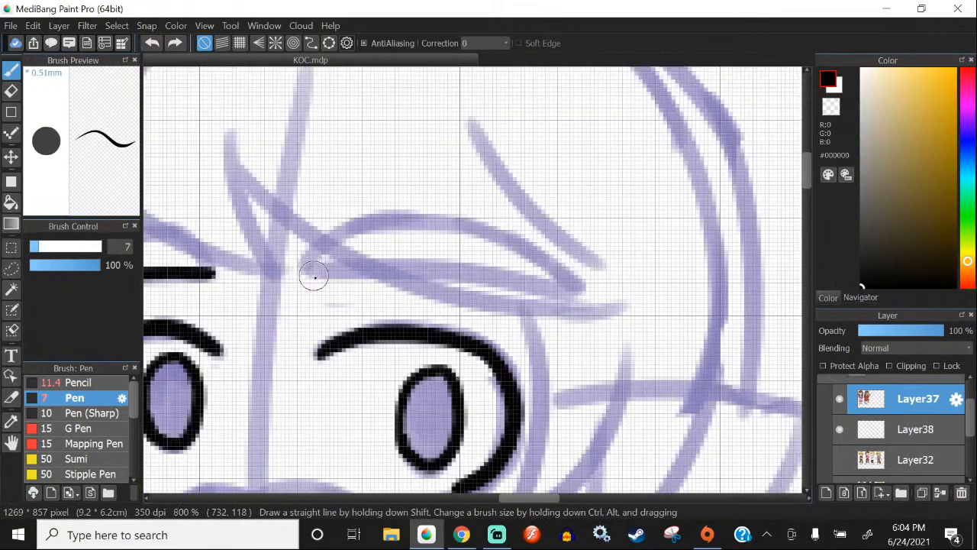
pyautogui.moveTo(306, 272); pyautogui.dragTo(550, 275)
pyautogui.click(152, 43)
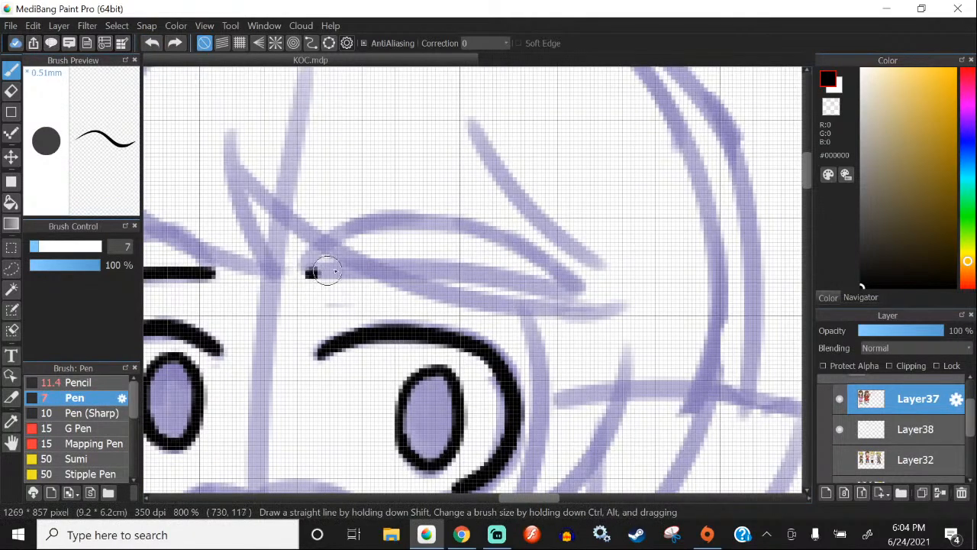
pyautogui.moveTo(312, 273)
pyautogui.mouseDown()
pyautogui.moveTo(533, 278)
pyautogui.moveTo(587, 296)
pyautogui.mouseUp()
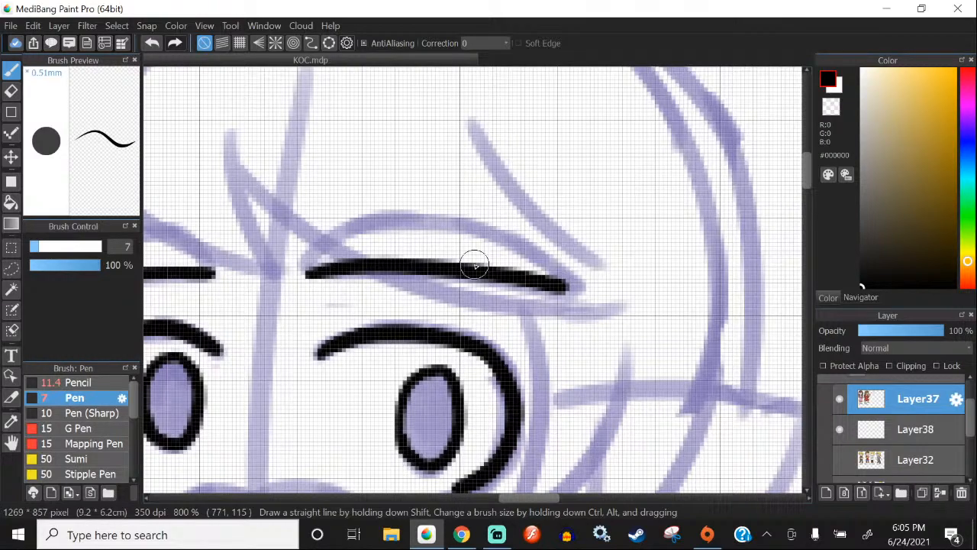
# Step: Close the left eyebrow into a blocky outline with two short end lines and a slightly arched upper line, redrawing the upper line until smooth
pyautogui.scroll(-2, 458, 153)
pyautogui.scroll(3, 315, 172)
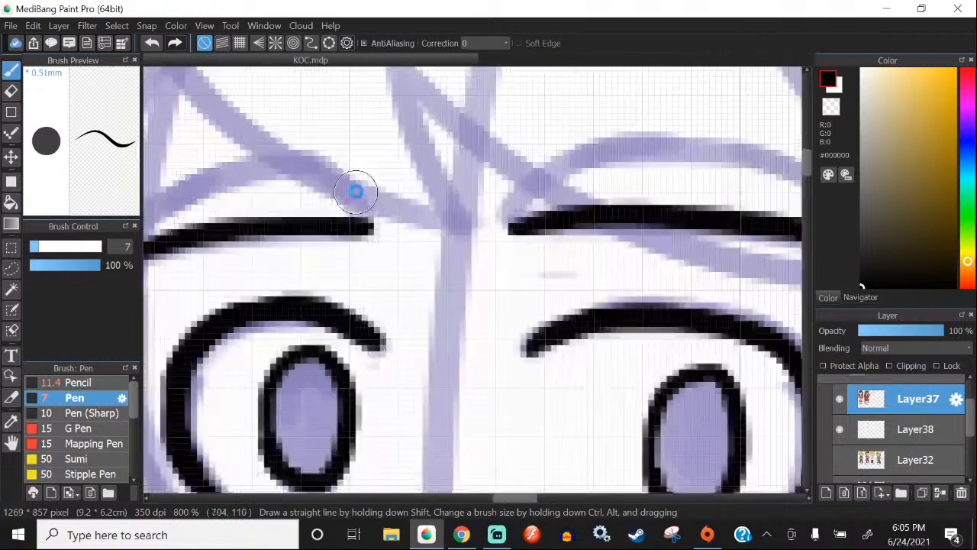
pyautogui.scroll(-1, 359, 223)
pyautogui.moveTo(363, 227); pyautogui.dragTo(357, 179)
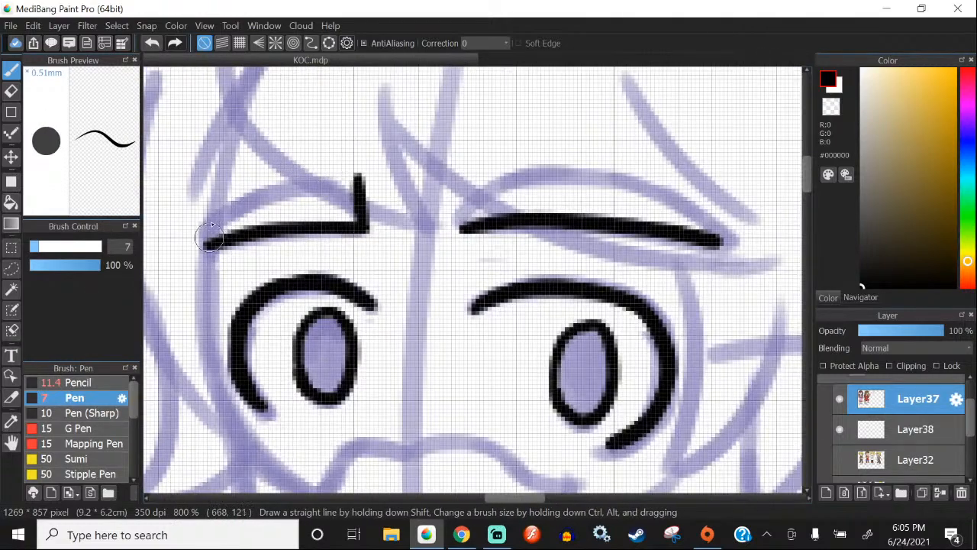
pyautogui.keyDown('shift'); pyautogui.click(207, 207); pyautogui.keyUp('shift')
pyautogui.click(157, 45)
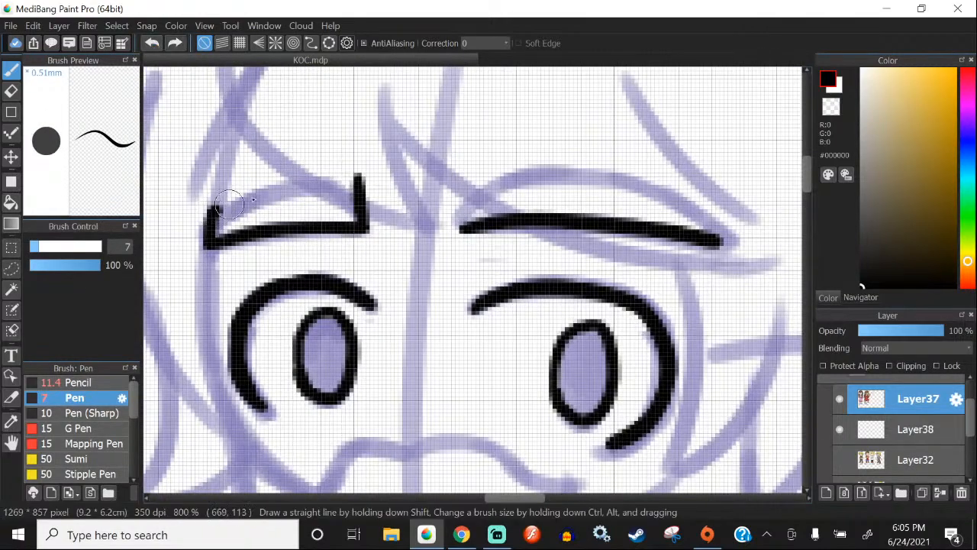
pyautogui.moveTo(217, 213); pyautogui.dragTo(360, 181)
pyautogui.click(156, 45)
pyautogui.moveTo(228, 215); pyautogui.dragTo(359, 181)
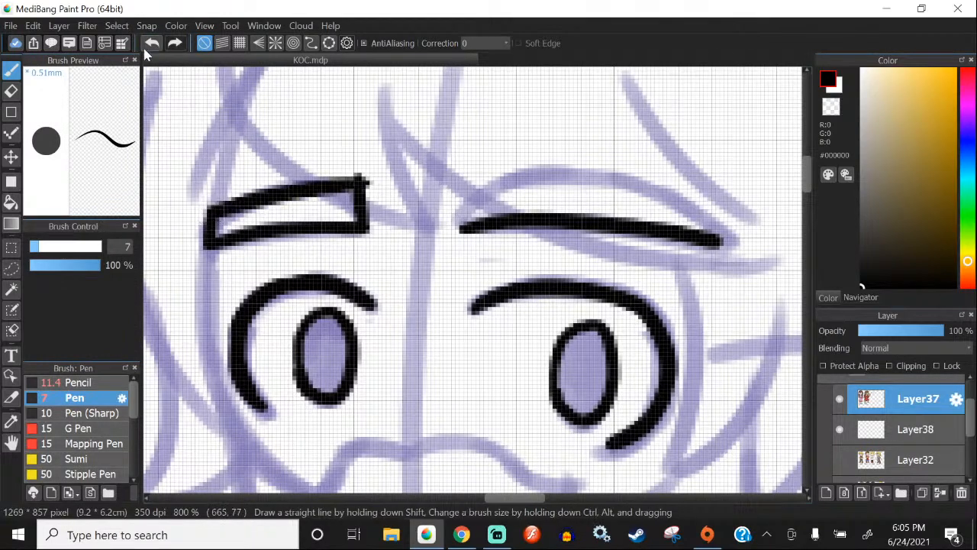
pyautogui.click(153, 44)
pyautogui.moveTo(208, 207); pyautogui.dragTo(359, 178)
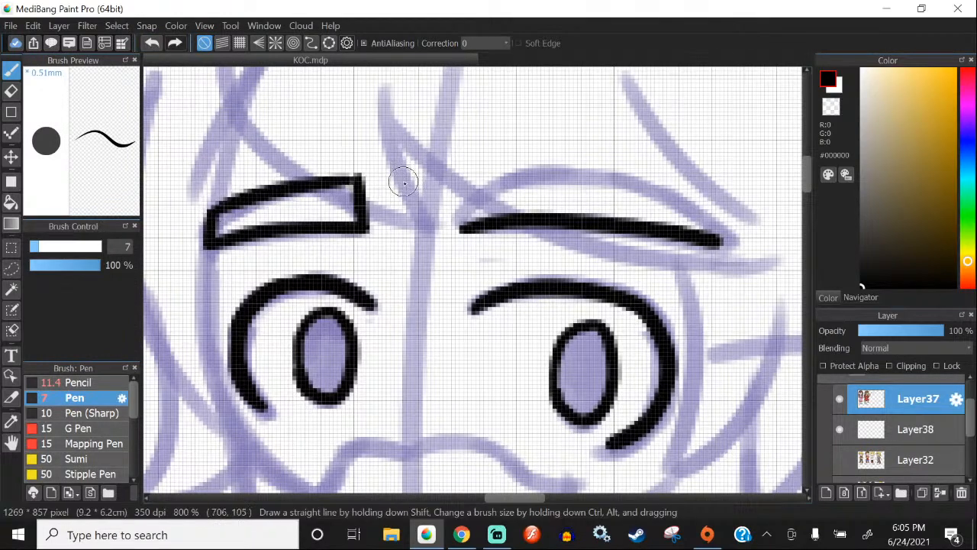
# Step: Close the right eyebrow's outline with short end lines and an upper line sloping down to its outer end, redrawing the upper line once
pyautogui.scroll(-4, 402, 191)
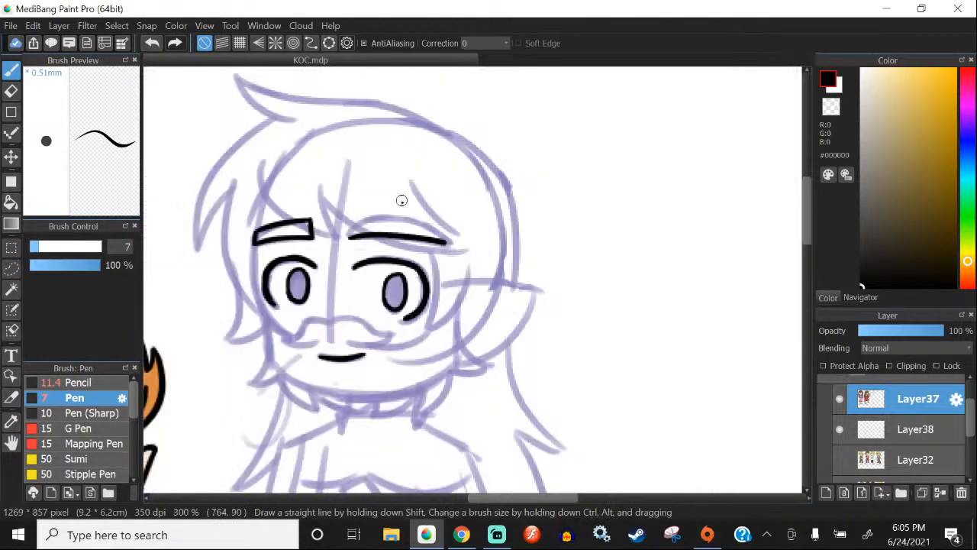
pyautogui.moveTo(343, 201); pyautogui.dragTo(545, 232)
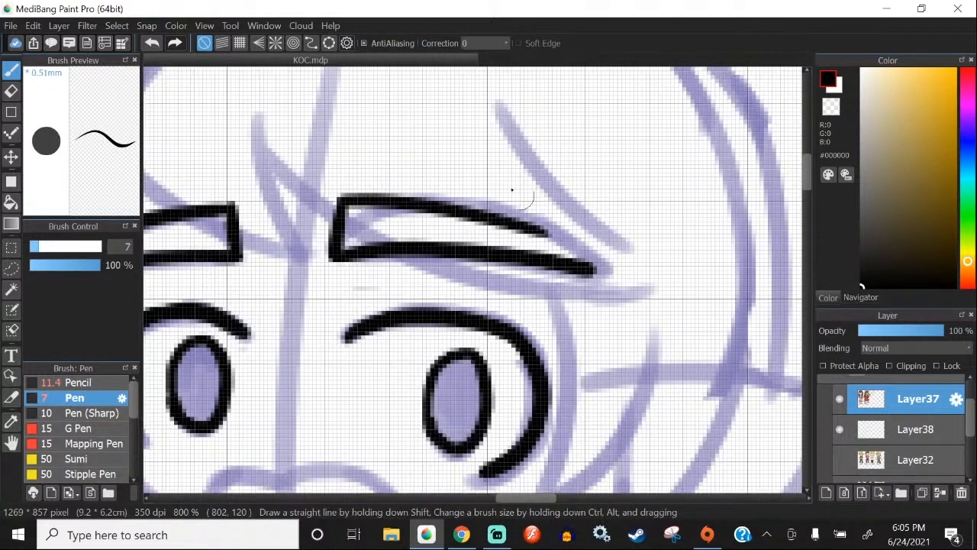
pyautogui.click(153, 43)
pyautogui.moveTo(343, 200)
pyautogui.mouseDown()
pyautogui.moveTo(572, 224)
pyautogui.moveTo(589, 234)
pyautogui.moveTo(586, 264)
pyautogui.mouseUp()
pyautogui.scroll(-4, 405, 199)
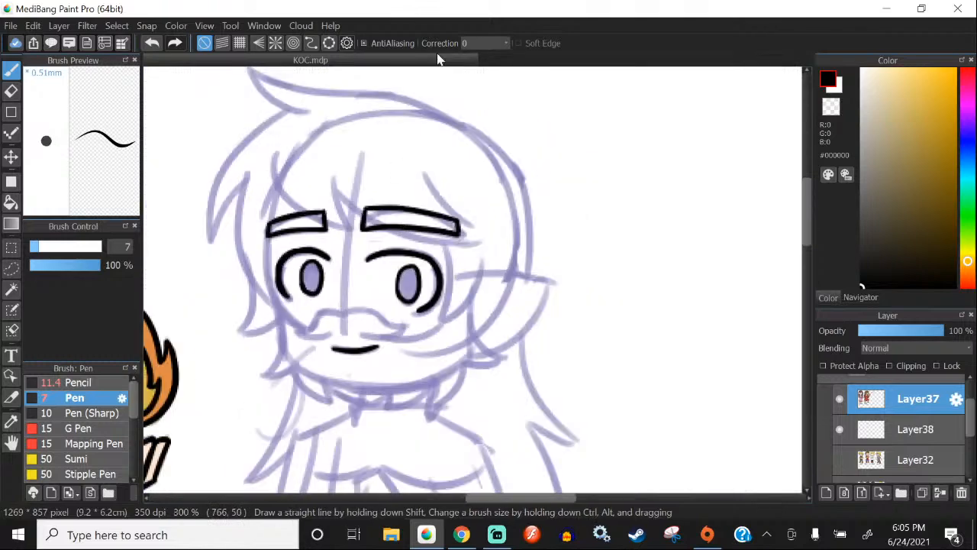
# Step: Ink the third character's fringe with curved strands sweeping down across both eyebrows and a shorter strand above the right eyebrow's outer end
pyautogui.scroll(1, 291, 183)
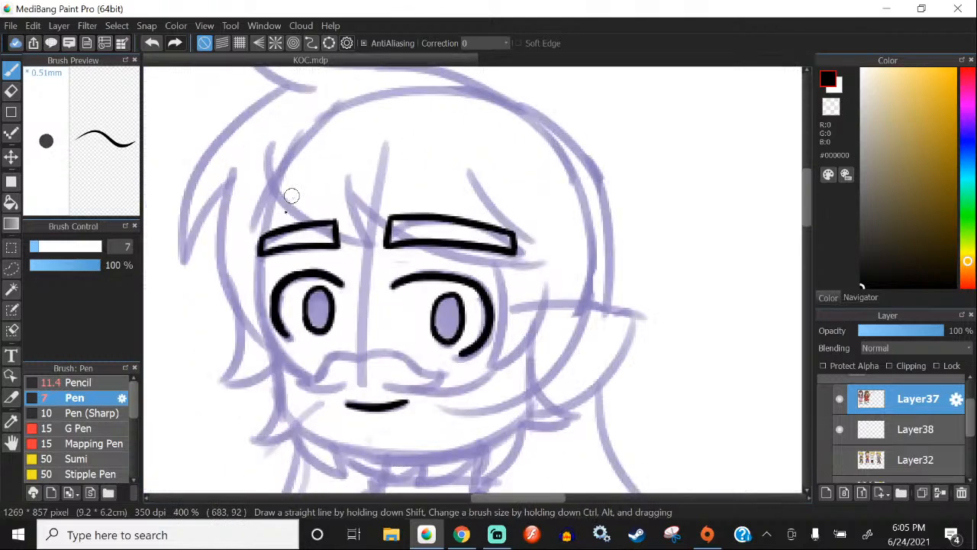
pyautogui.scroll(1, 292, 196)
pyautogui.moveTo(279, 151); pyautogui.dragTo(426, 284)
pyautogui.moveTo(372, 157); pyautogui.dragTo(387, 188)
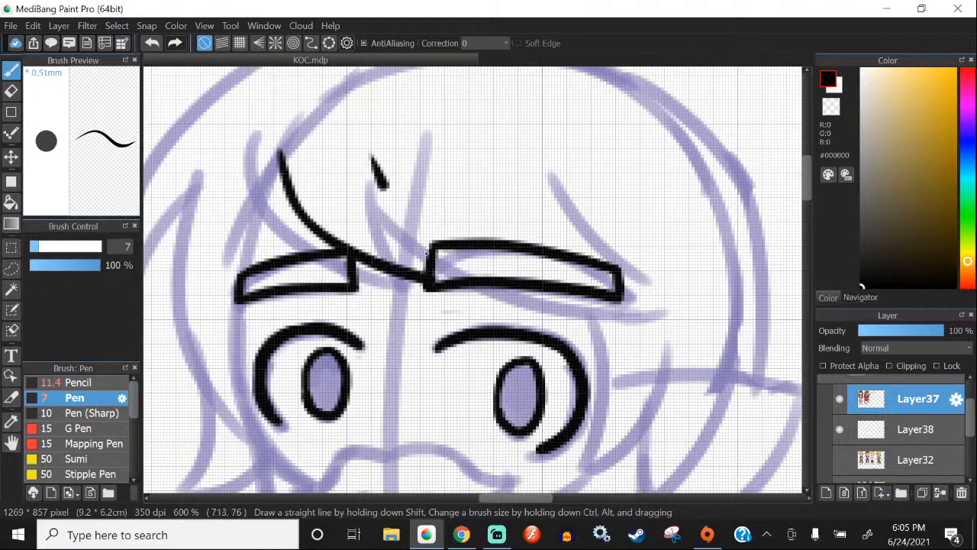
pyautogui.moveTo(427, 254); pyautogui.dragTo(434, 276)
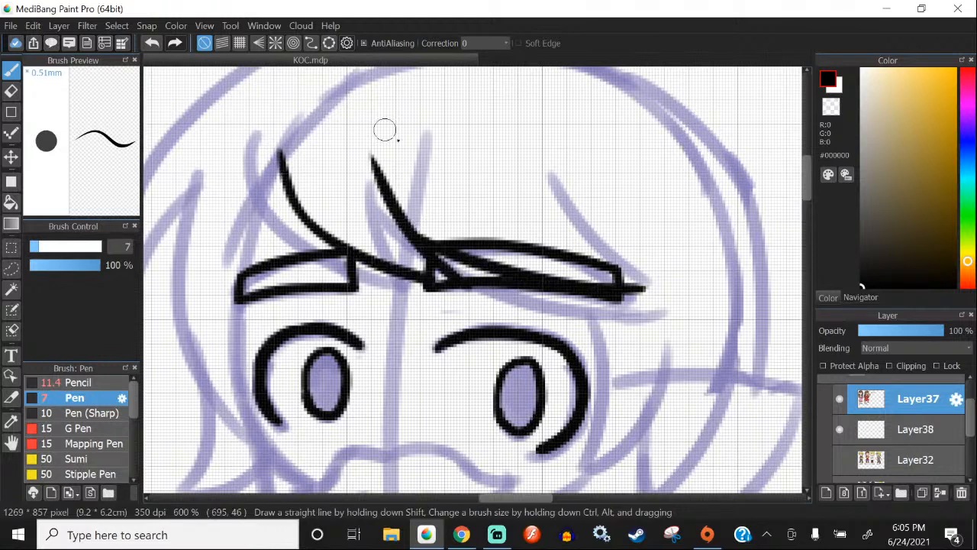
pyautogui.moveTo(546, 154); pyautogui.dragTo(647, 275)
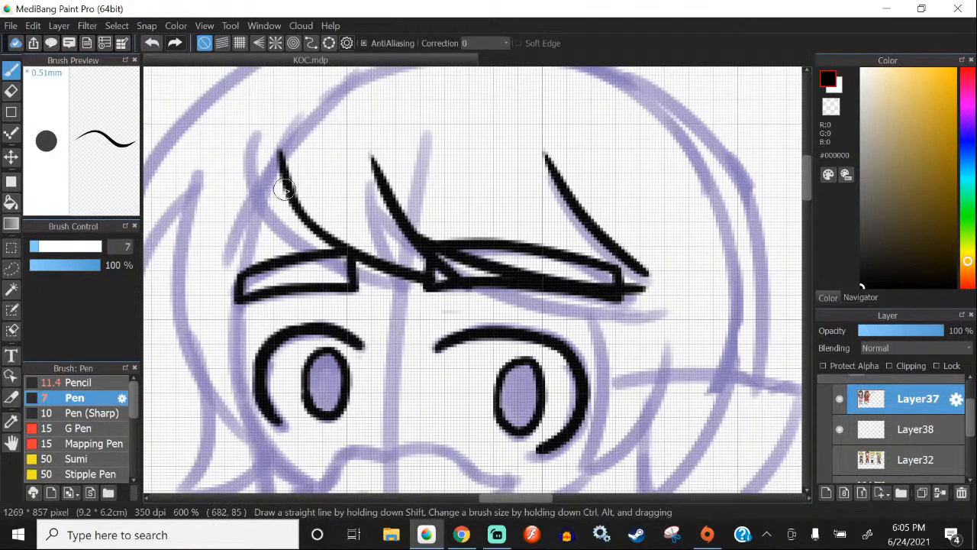
# Step: Ink the pointed hair lock beside the left eyebrow with two strokes meeting at a tip below it, ending with the pen active
pyautogui.moveTo(290, 193); pyautogui.dragTo(217, 330)
pyautogui.moveTo(220, 181); pyautogui.dragTo(217, 330)
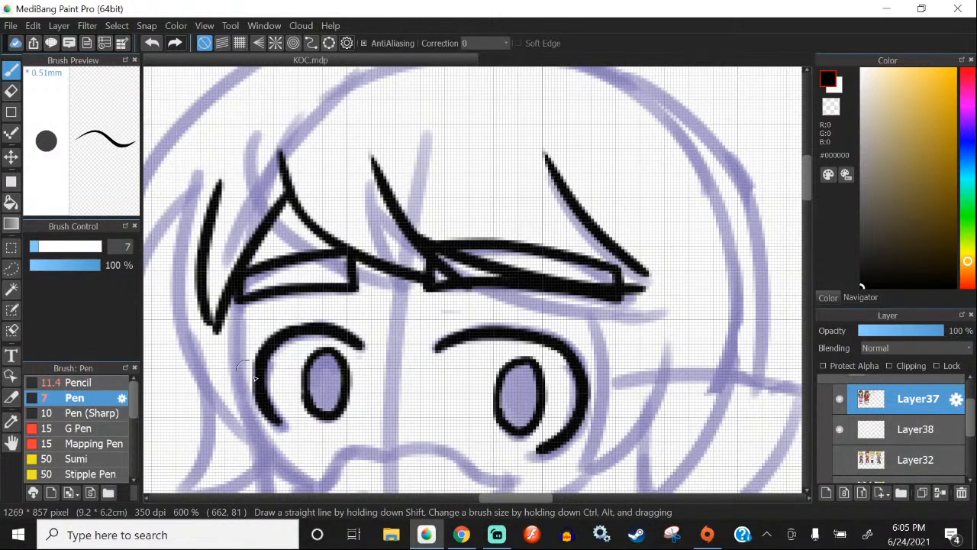
pyautogui.press('e')
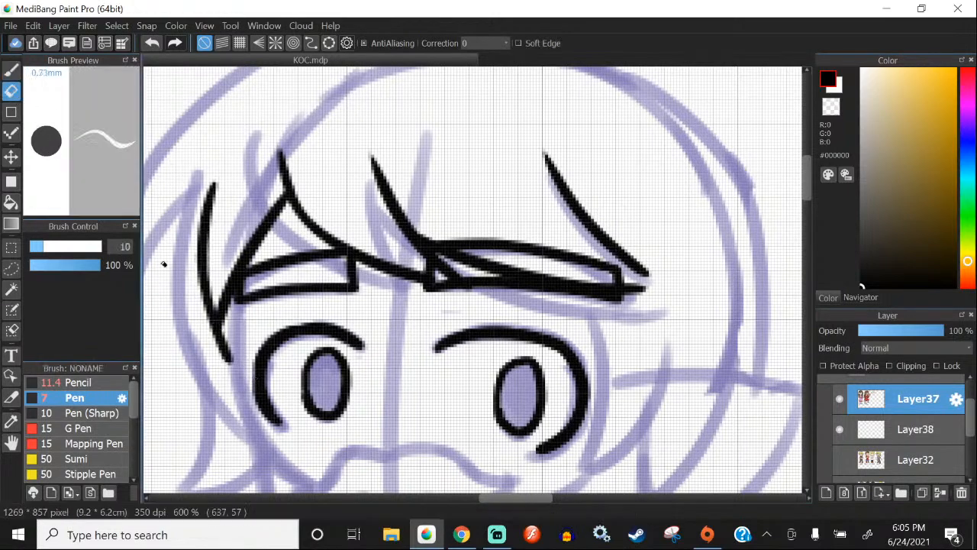
pyautogui.scroll(1, 226, 346)
pyautogui.scroll(-4, 258, 321)
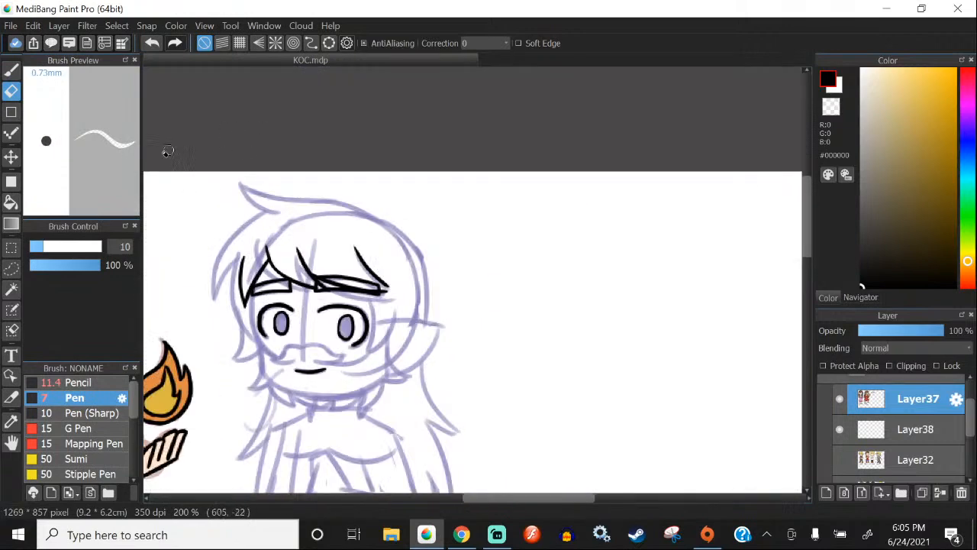
pyautogui.press('p')
pyautogui.scroll(4, 366, 327)
pyautogui.moveTo(384, 211); pyautogui.dragTo(368, 432)
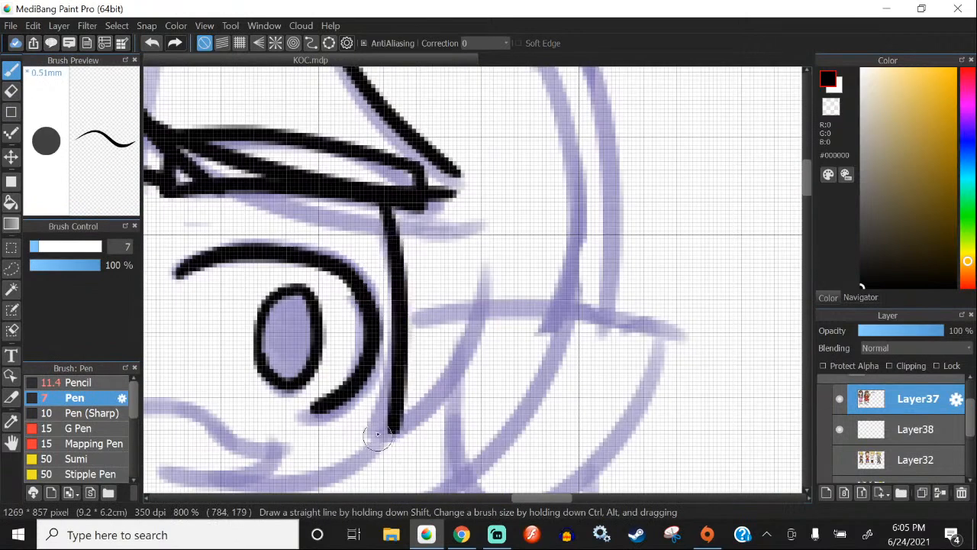
pyautogui.moveTo(479, 241); pyautogui.dragTo(368, 433)
pyautogui.hotkey('ctrl', 'z')
pyautogui.hotkey('ctrl', 'z')
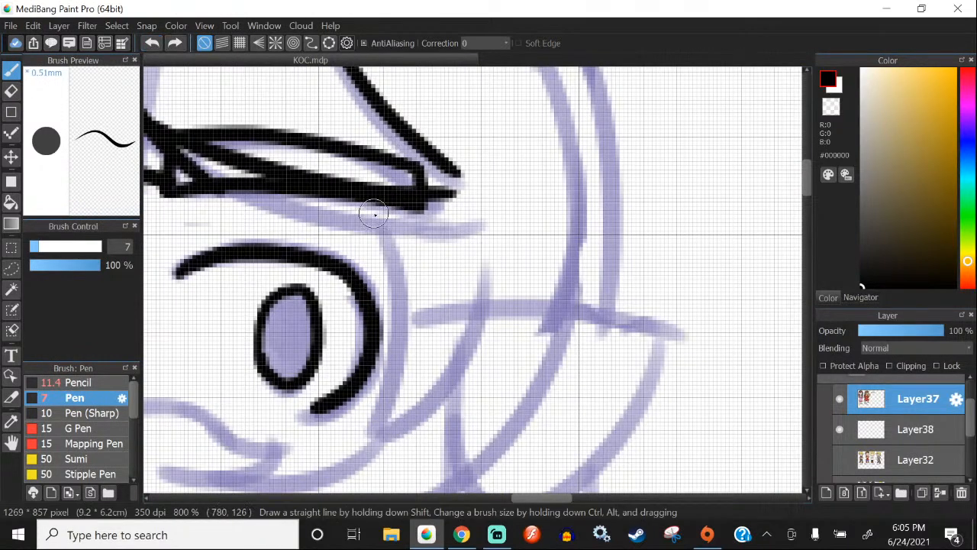
pyautogui.moveTo(379, 209); pyautogui.dragTo(370, 414)
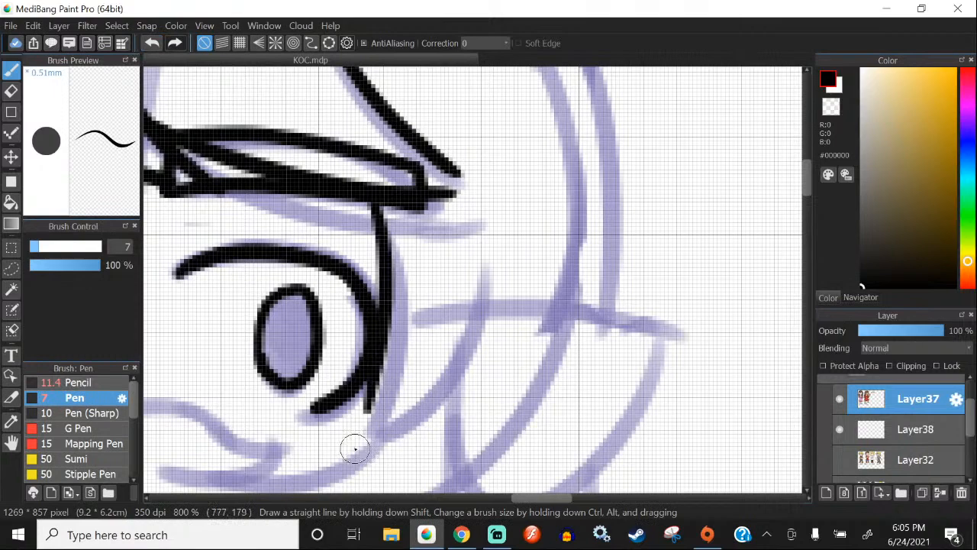
pyautogui.click(152, 46)
pyautogui.moveTo(387, 208); pyautogui.dragTo(397, 413)
pyautogui.moveTo(490, 256); pyautogui.dragTo(398, 413)
pyautogui.scroll(-1, 343, 142)
pyautogui.click(152, 45)
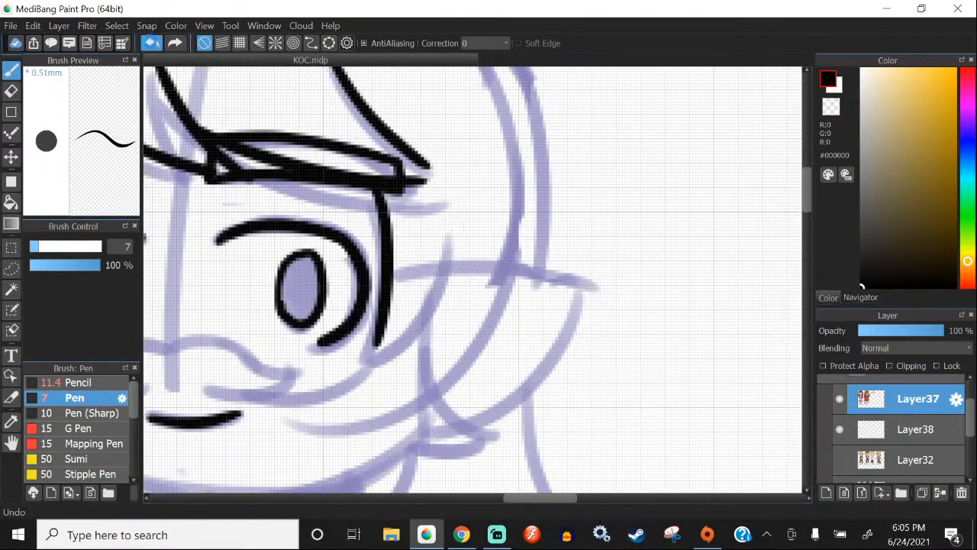
pyautogui.click(152, 45)
# Step: Ink the inner edge of the hair lock beside the right eye, curving from the eyebrow to below the eye, and redo its lower end
pyautogui.moveTo(372, 191)
pyautogui.mouseDown()
pyautogui.moveTo(377, 319)
pyautogui.moveTo(360, 345)
pyautogui.mouseUp()
pyautogui.scroll(2, 373, 320)
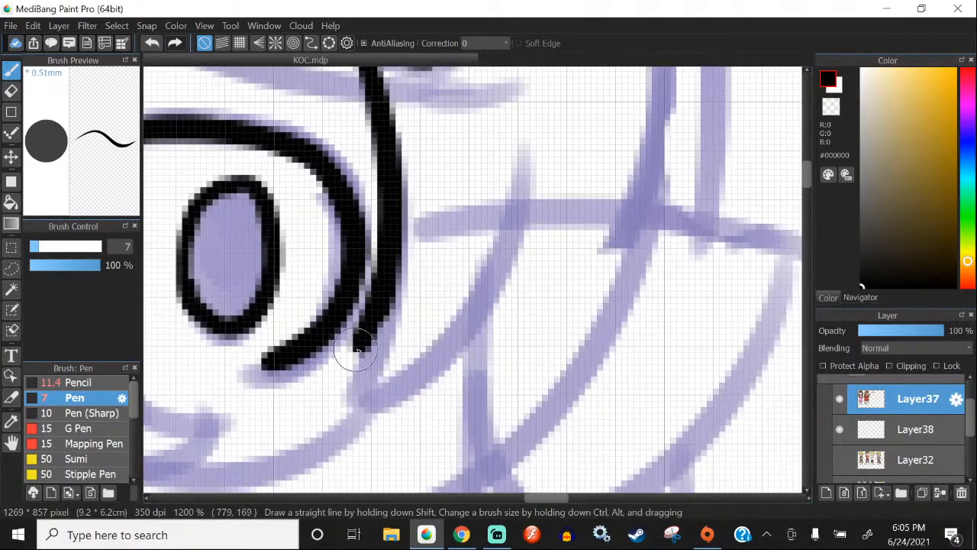
pyautogui.scroll(-1, 365, 348)
pyautogui.click(149, 44)
pyautogui.moveTo(384, 314); pyautogui.dragTo(354, 363)
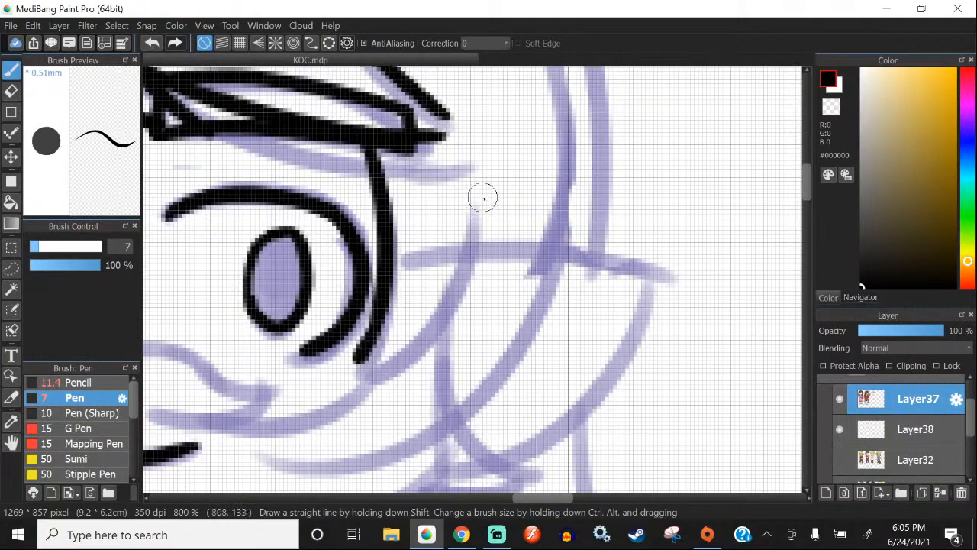
# Step: Ink the outer edge of the right hair lock as a curve down to the inner edge's tip, redrawing it until the point closes
pyautogui.moveTo(485, 201); pyautogui.dragTo(359, 371)
pyautogui.click(152, 43)
pyautogui.moveTo(478, 200); pyautogui.dragTo(359, 373)
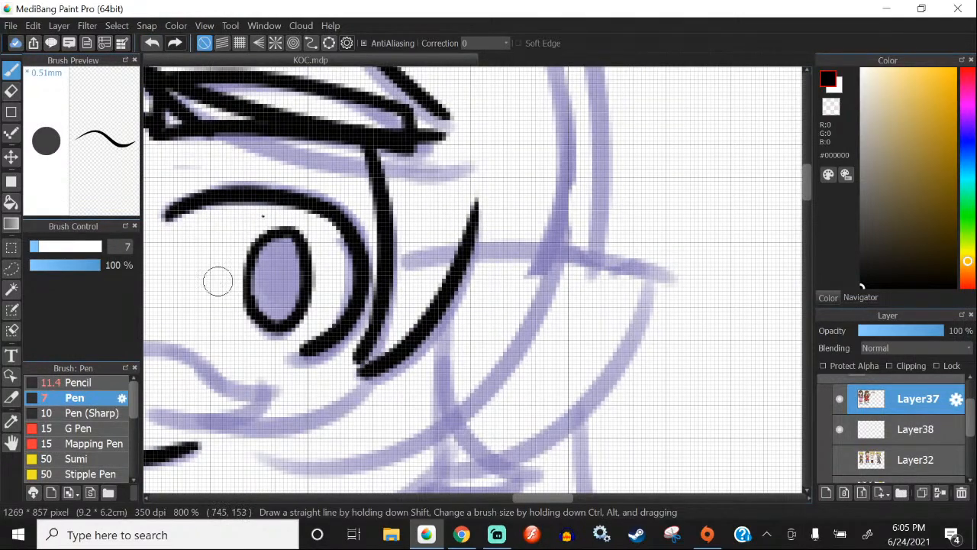
pyautogui.click(153, 42)
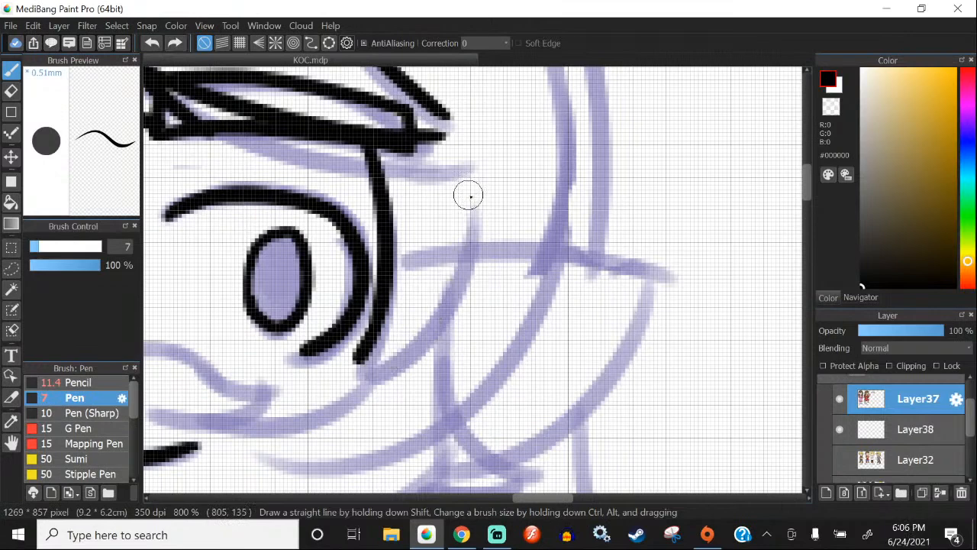
pyautogui.moveTo(479, 184); pyautogui.dragTo(356, 371)
pyautogui.click(153, 43)
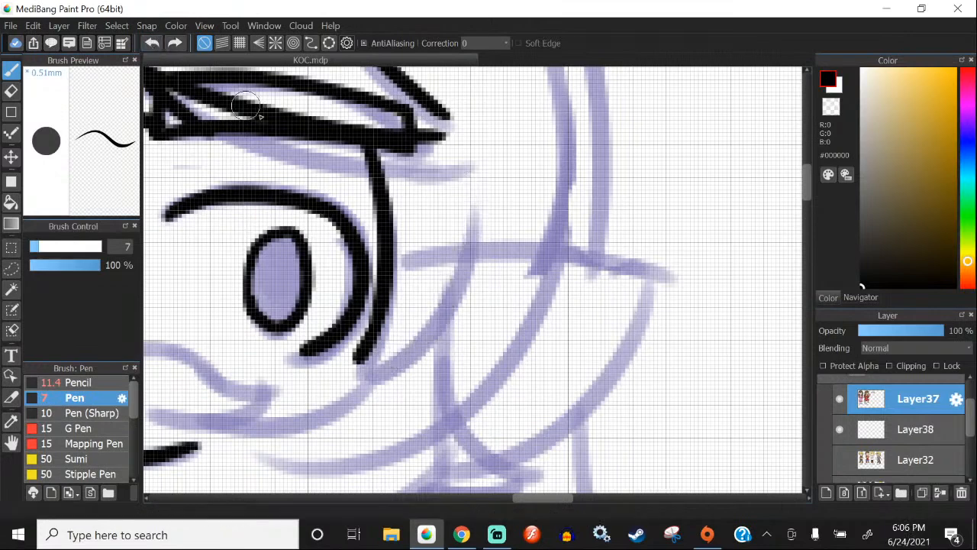
pyautogui.moveTo(477, 183); pyautogui.dragTo(348, 370)
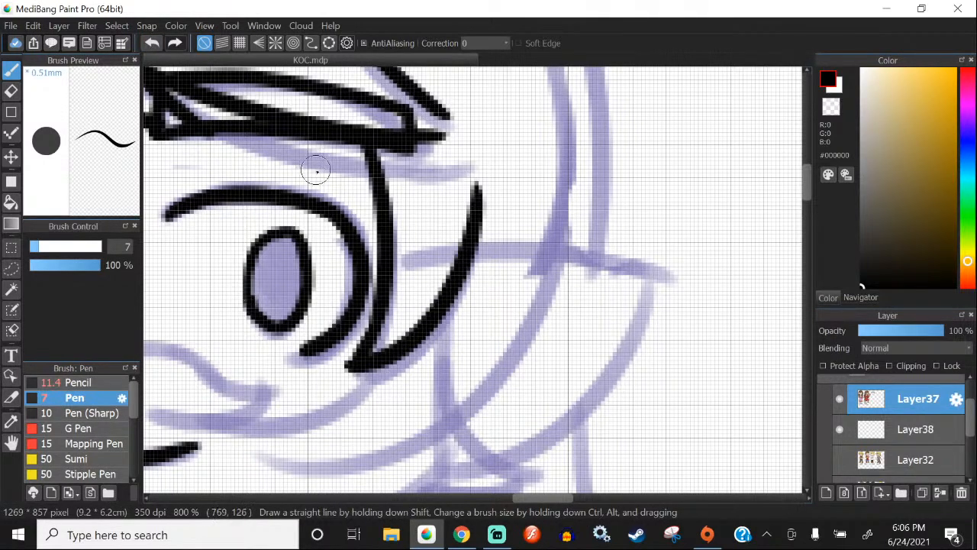
# Step: Ink the left side of the face with a line from the left eyebrow's outer end down to the cheek
pyautogui.scroll(-3, 316, 171)
pyautogui.scroll(2, 344, 113)
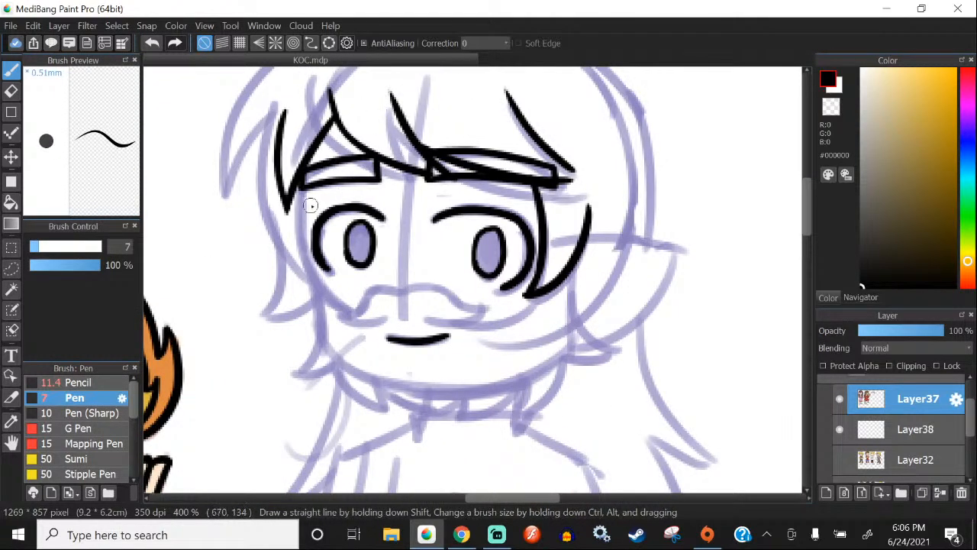
pyautogui.scroll(1, 294, 210)
pyautogui.moveTo(302, 182); pyautogui.dragTo(325, 353)
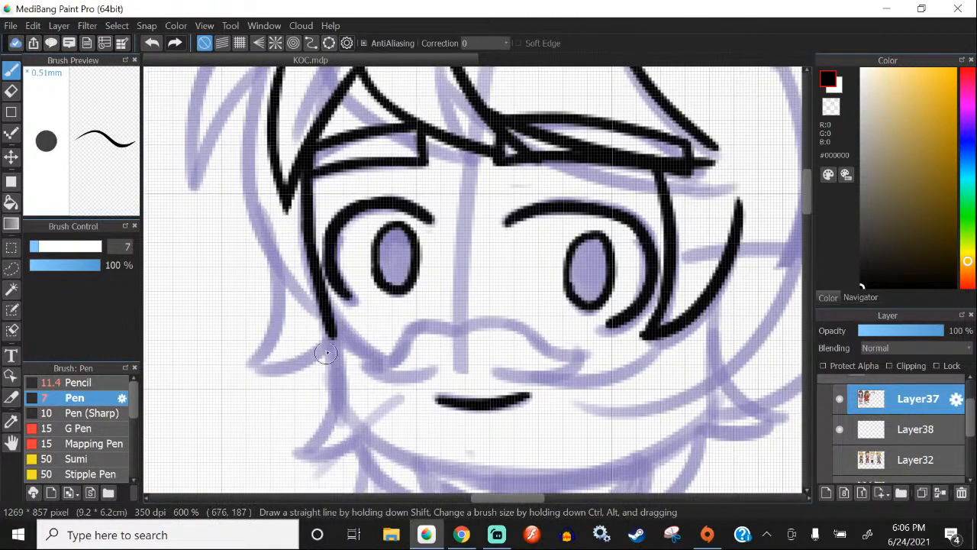
# Step: Try to ink the top contour of the hair from its right slope to the tip of the left tuft
pyautogui.scroll(-3, 302, 233)
pyautogui.scroll(4, 312, 148)
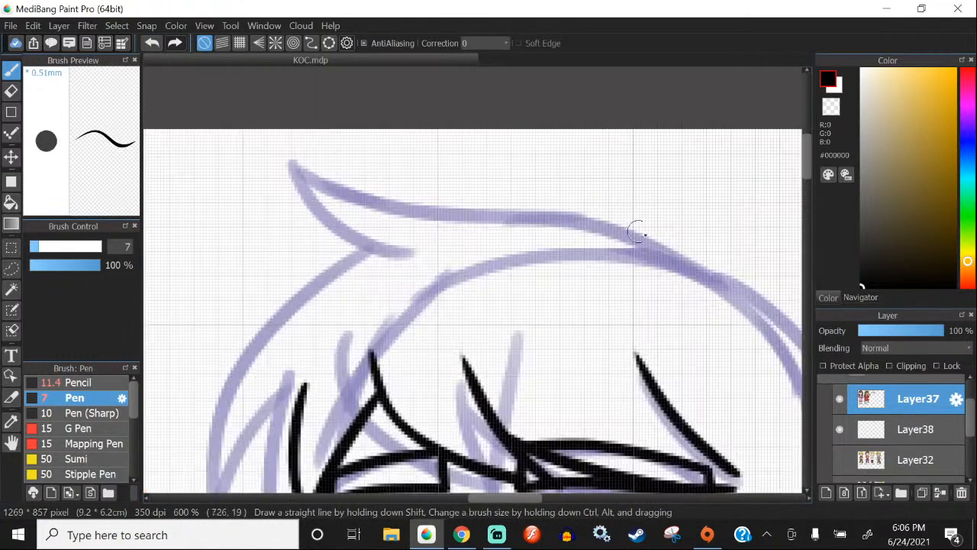
pyautogui.moveTo(719, 276)
pyautogui.mouseDown()
pyautogui.moveTo(573, 220)
pyautogui.moveTo(295, 163)
pyautogui.mouseUp()
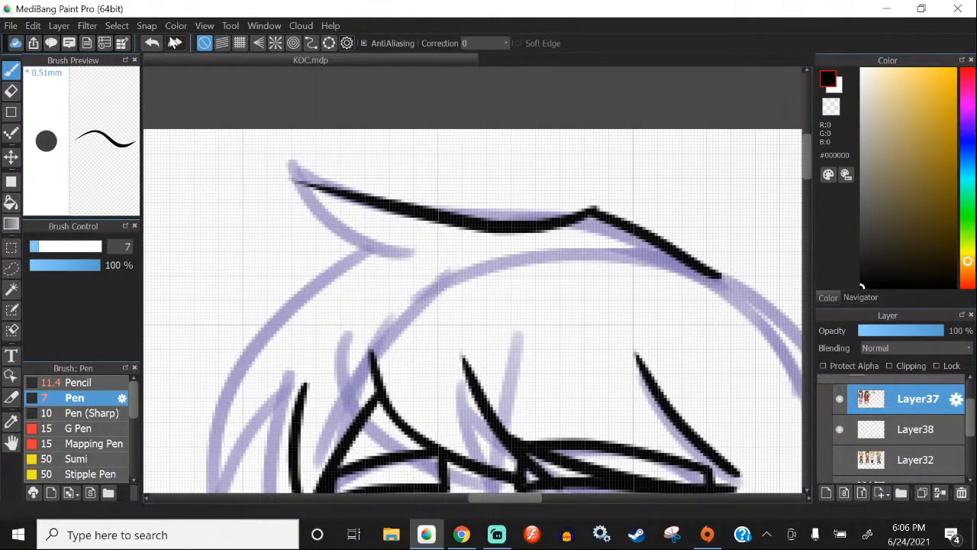
pyautogui.hotkey('ctrl', 'z')
pyautogui.moveTo(711, 277); pyautogui.dragTo(550, 203)
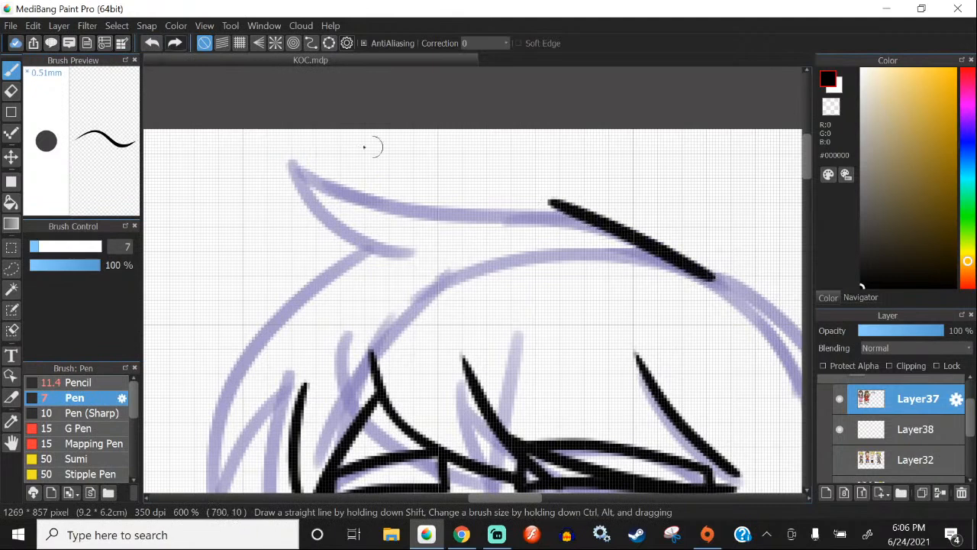
pyautogui.click(154, 43)
pyautogui.moveTo(715, 276)
pyautogui.mouseDown()
pyautogui.moveTo(628, 232)
pyautogui.moveTo(731, 290)
pyautogui.mouseUp()
pyautogui.click(152, 43)
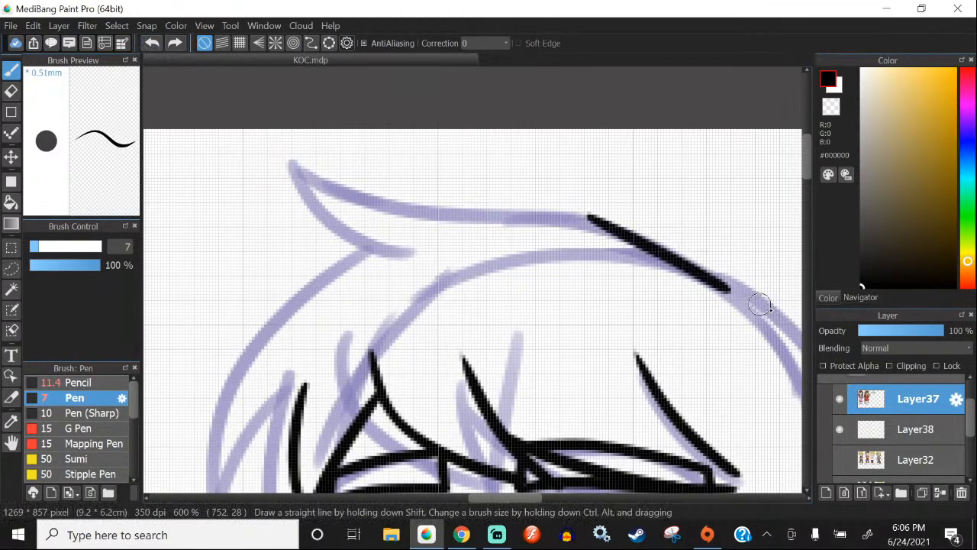
pyautogui.click(152, 44)
pyautogui.moveTo(612, 219); pyautogui.dragTo(711, 279)
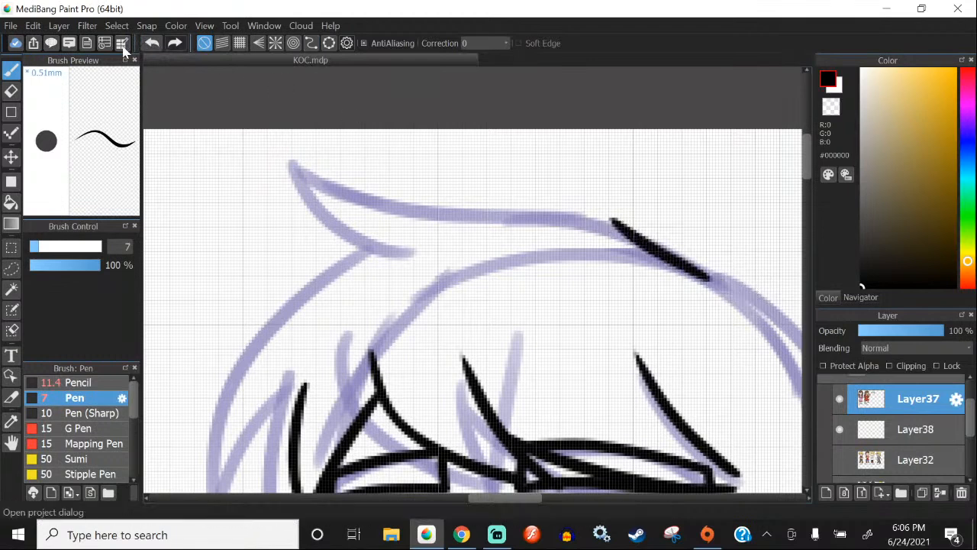
pyautogui.moveTo(613, 220); pyautogui.dragTo(260, 157)
pyautogui.hotkey('ctrl', 'z')
pyautogui.hotkey('ctrl', 'z')
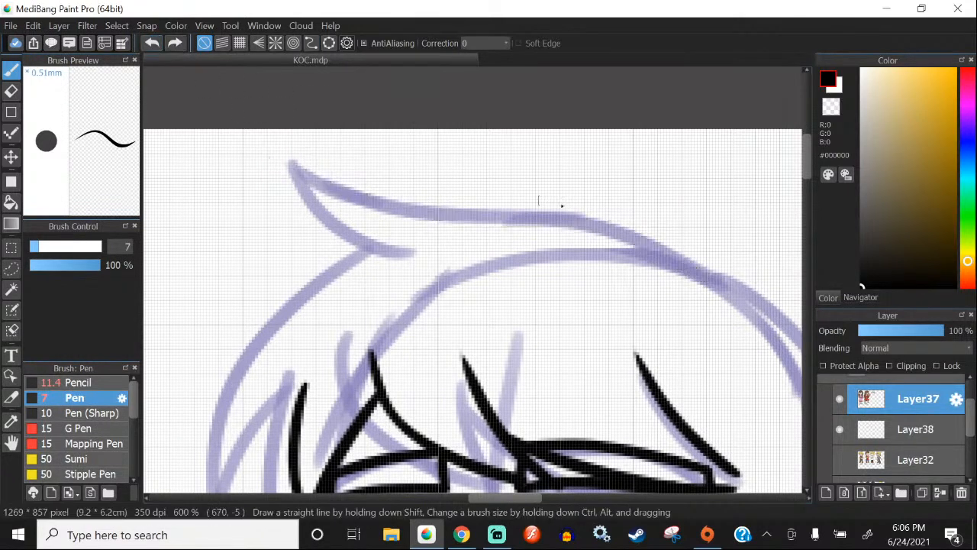
# Step: Try the top hair contour as a short right slope plus a long stroke to the tuft's tip, undoing every pass
pyautogui.moveTo(611, 219); pyautogui.dragTo(727, 283)
pyautogui.moveTo(613, 218); pyautogui.dragTo(233, 137)
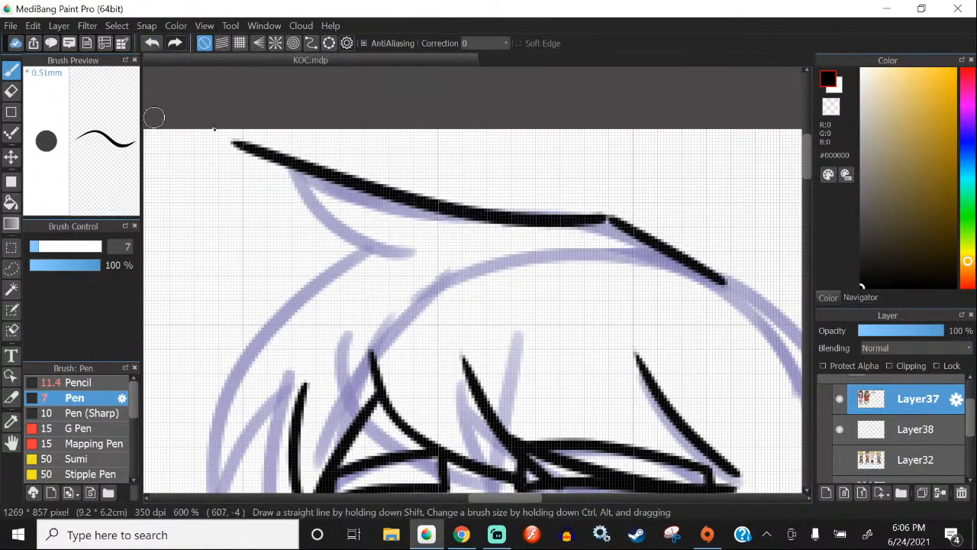
pyautogui.click(152, 44)
pyautogui.moveTo(615, 222); pyautogui.dragTo(284, 157)
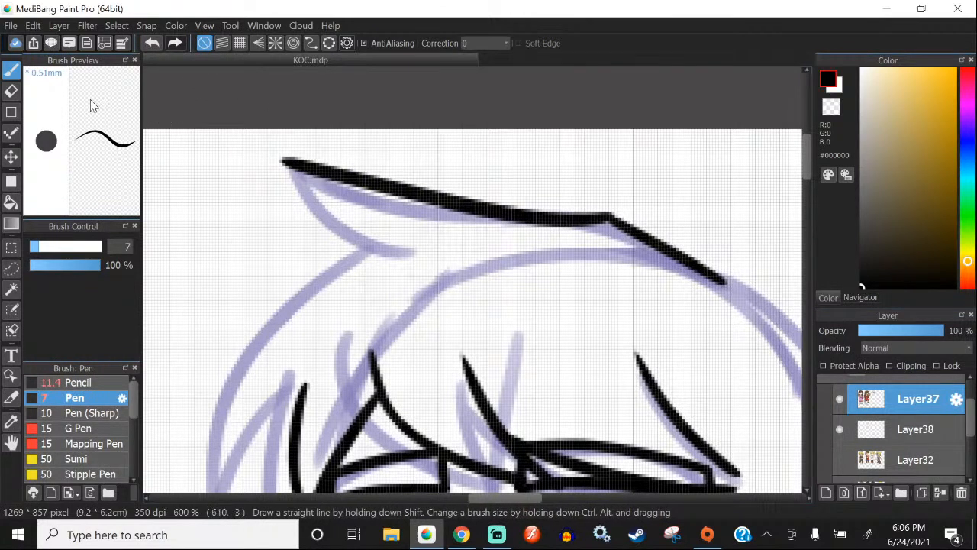
pyautogui.click(152, 43)
pyautogui.moveTo(613, 221); pyautogui.dragTo(249, 128)
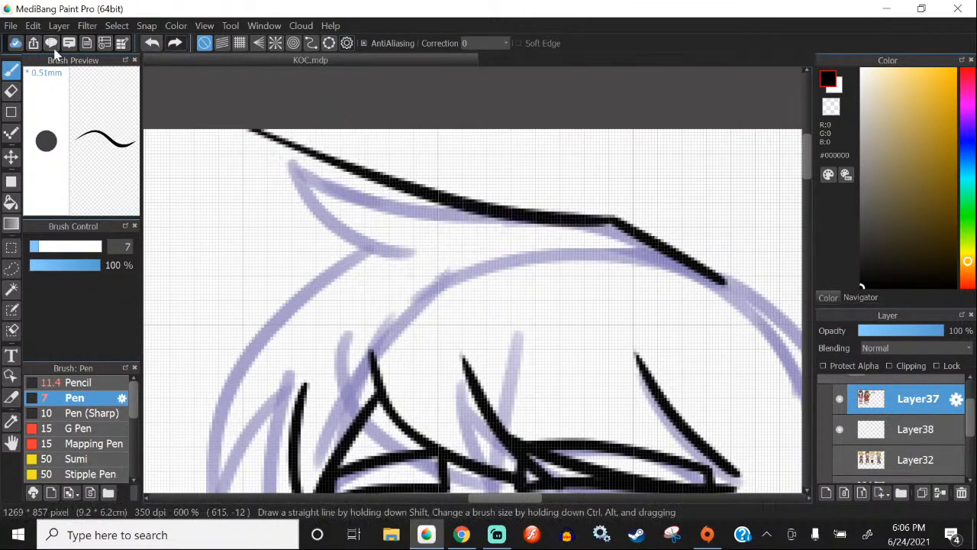
pyautogui.click(152, 43)
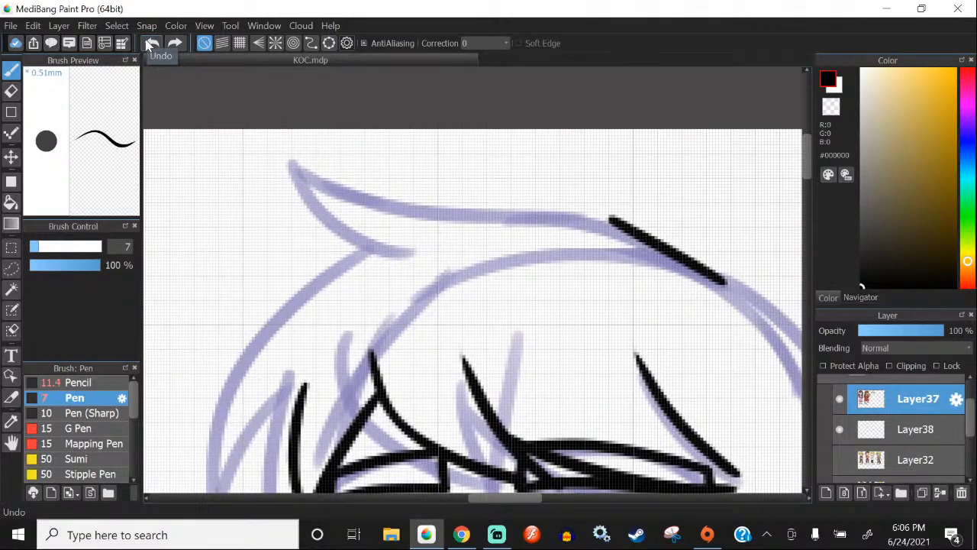
pyautogui.moveTo(613, 220); pyautogui.dragTo(230, 169)
pyautogui.hotkey('ctrl', 'z')
pyautogui.moveTo(616, 214); pyautogui.dragTo(229, 132)
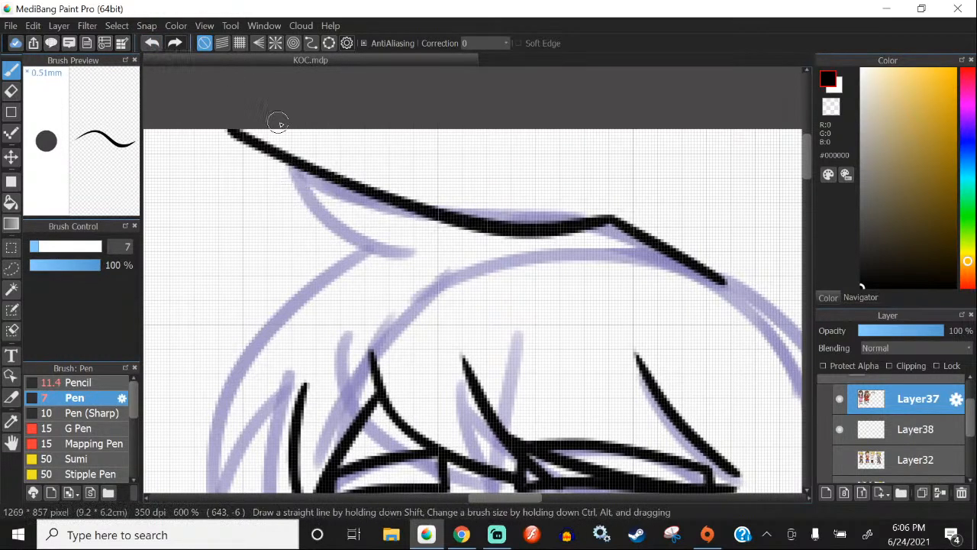
pyautogui.hotkey('ctrl', 'z')
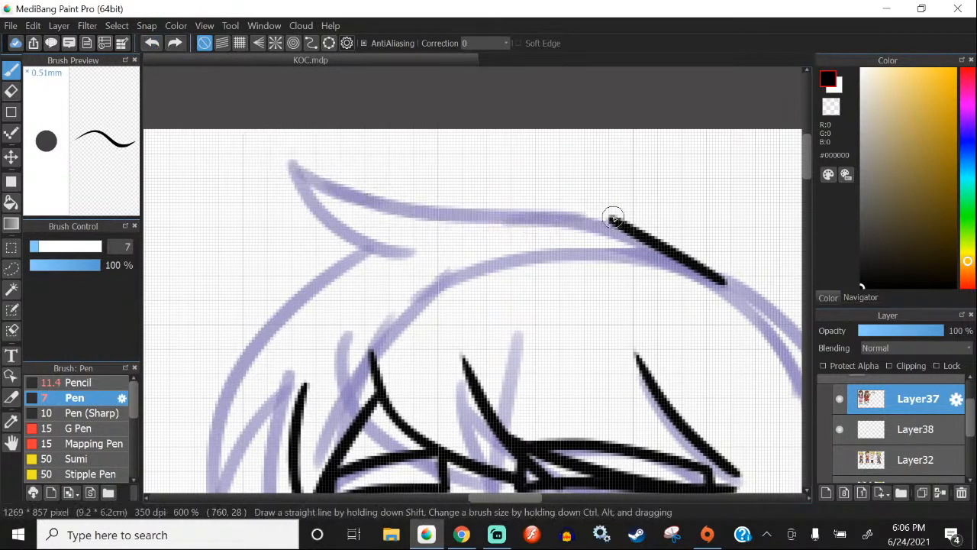
pyautogui.moveTo(615, 218); pyautogui.dragTo(332, 166)
pyautogui.click(151, 43)
pyautogui.click(150, 42)
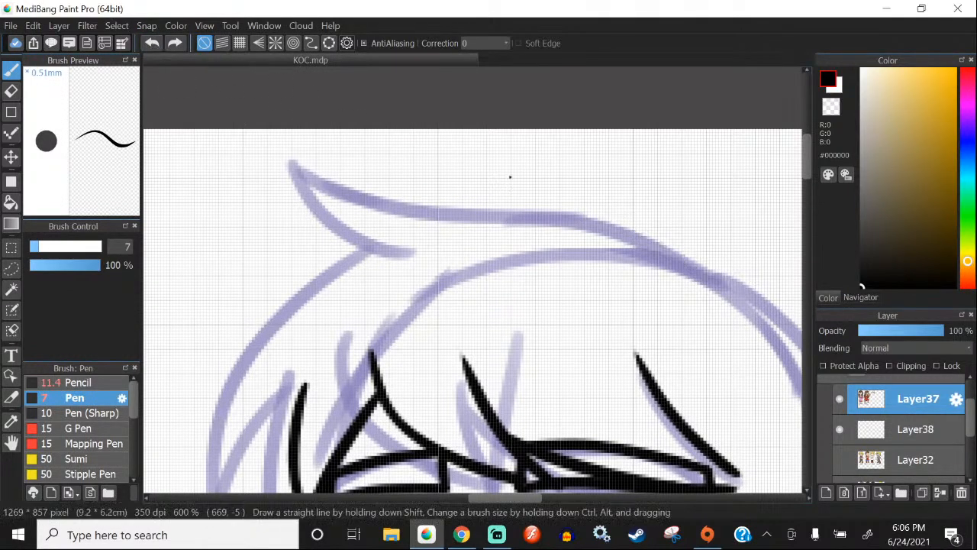
# Step: Ink the top hair contour with a short right slope and a long curve past the tuft's tip, redrawing the long curve until it follows the sketch
pyautogui.moveTo(702, 272)
pyautogui.mouseDown()
pyautogui.moveTo(588, 221)
pyautogui.moveTo(714, 277)
pyautogui.mouseUp()
pyautogui.click(151, 43)
pyautogui.moveTo(615, 220); pyautogui.dragTo(277, 156)
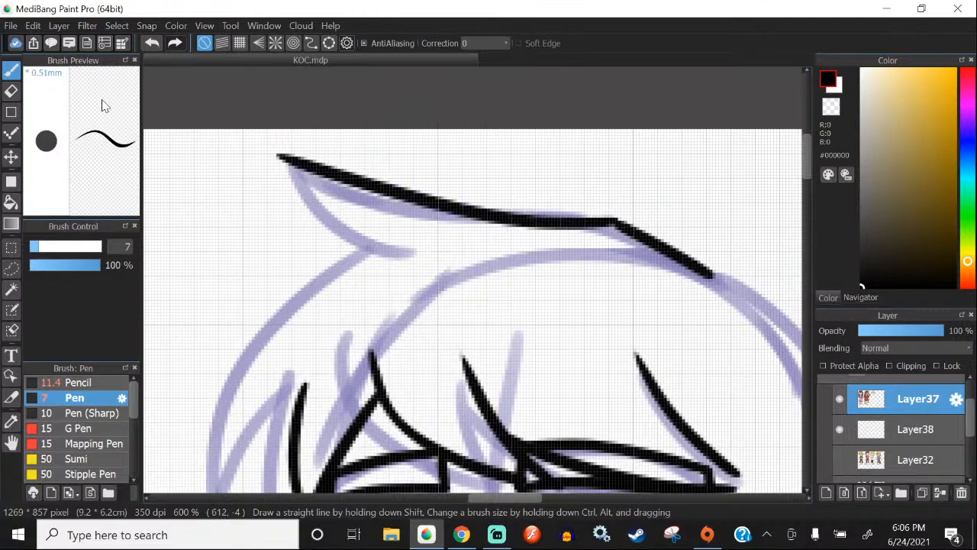
pyautogui.click(151, 43)
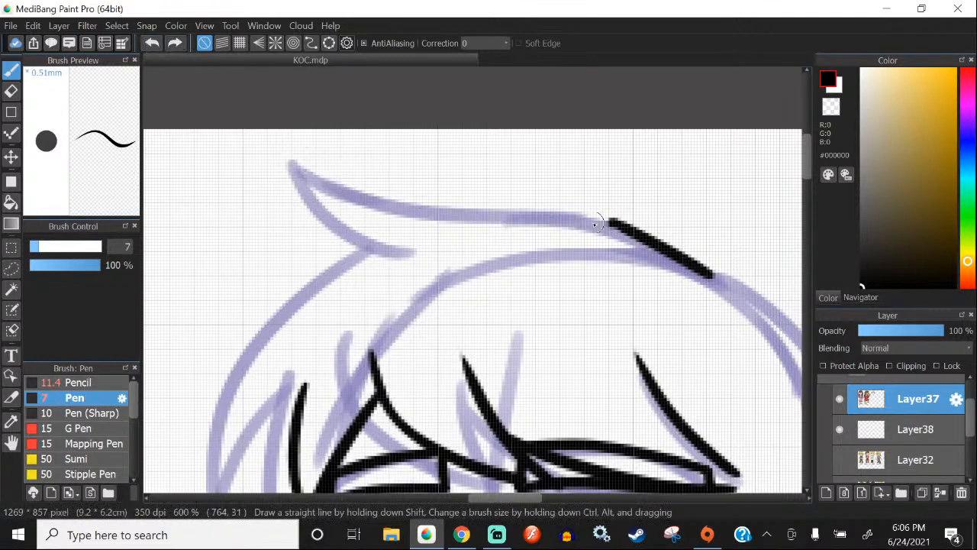
pyautogui.moveTo(615, 222)
pyautogui.mouseDown()
pyautogui.moveTo(404, 207)
pyautogui.moveTo(248, 161)
pyautogui.moveTo(296, 163)
pyautogui.moveTo(288, 184)
pyautogui.moveTo(401, 245)
pyautogui.mouseUp()
pyautogui.click(151, 43)
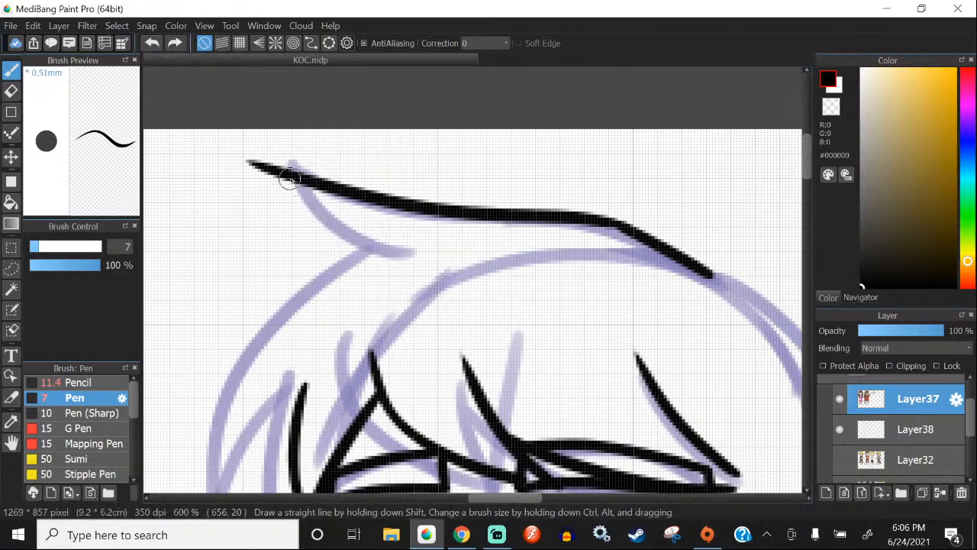
# Step: Ink the underside of the hair tuft as a curve from its tip down to the right, redrawing it until it matches the sketch
pyautogui.moveTo(287, 182); pyautogui.dragTo(394, 251)
pyautogui.click(151, 43)
pyautogui.moveTo(287, 182); pyautogui.dragTo(395, 252)
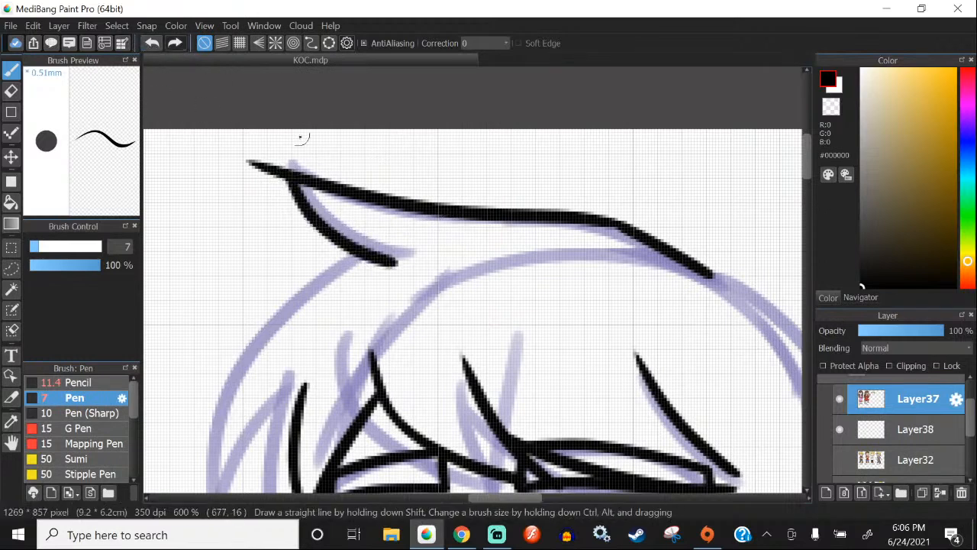
pyautogui.click(151, 42)
pyautogui.moveTo(295, 183); pyautogui.dragTo(408, 263)
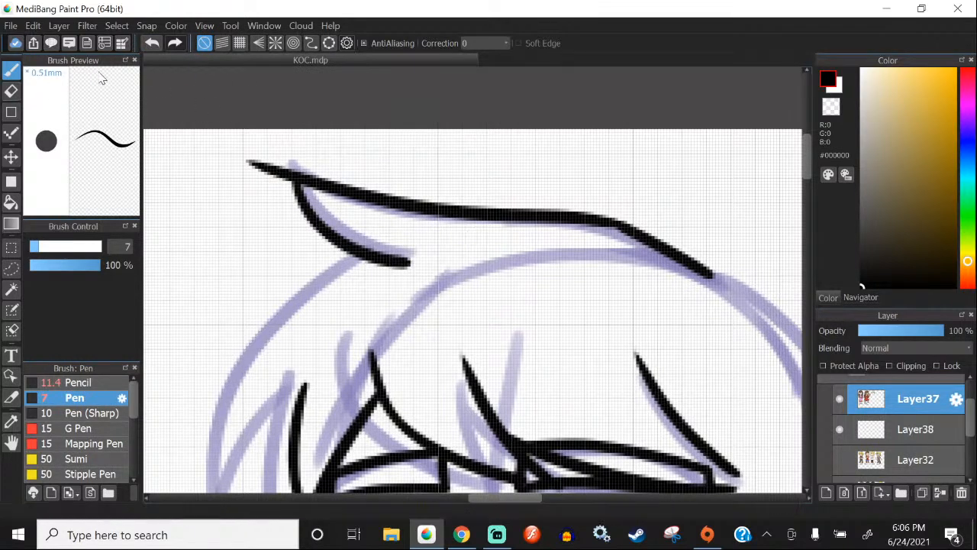
pyautogui.click(150, 42)
pyautogui.moveTo(293, 183); pyautogui.dragTo(420, 260)
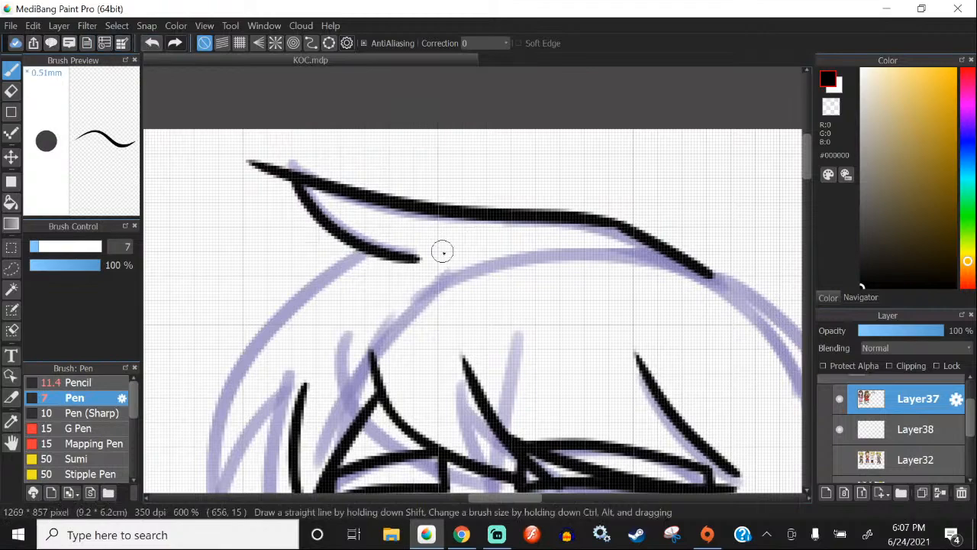
# Step: Erase the end of the top hair line that overshoots the tuft's tip, ending with the brush active
pyautogui.click(11, 91)
pyautogui.scroll(1, 279, 177)
pyautogui.moveTo(280, 157)
pyautogui.mouseDown()
pyautogui.moveTo(250, 171)
pyautogui.moveTo(231, 152)
pyautogui.mouseUp()
pyautogui.scroll(-6, 331, 109)
pyautogui.click(12, 69)
# Step: Ink the outer left hair contour from the tuft down to a pointed tip, redoing it once, and add the lock's inner edge up to the fringe
pyautogui.scroll(5, 344, 96)
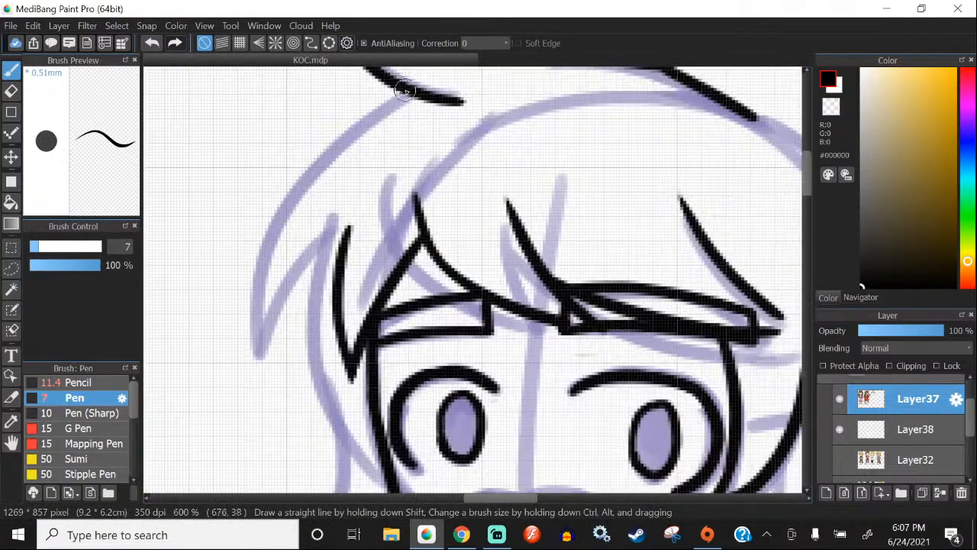
pyautogui.moveTo(406, 90); pyautogui.dragTo(280, 327)
pyautogui.click(149, 28)
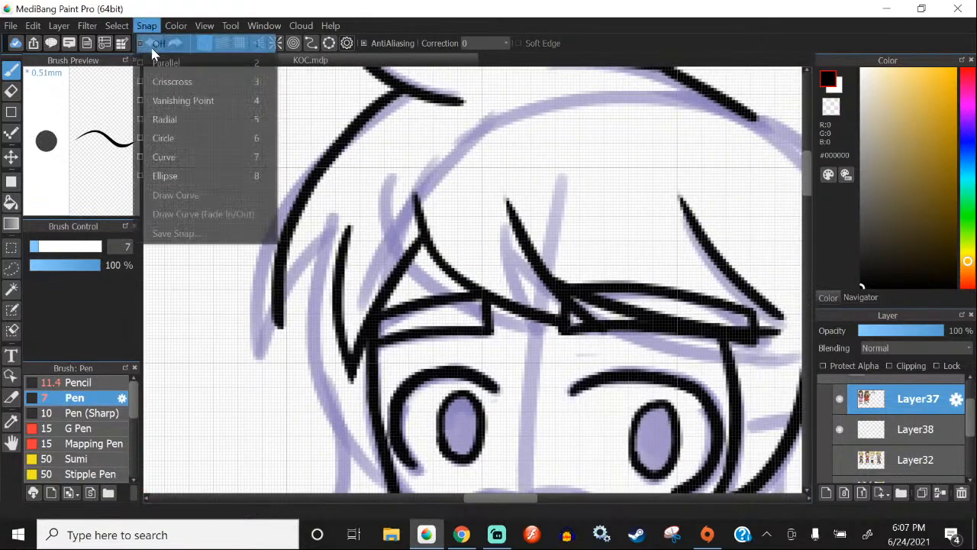
pyautogui.click(104, 270)
pyautogui.click(152, 43)
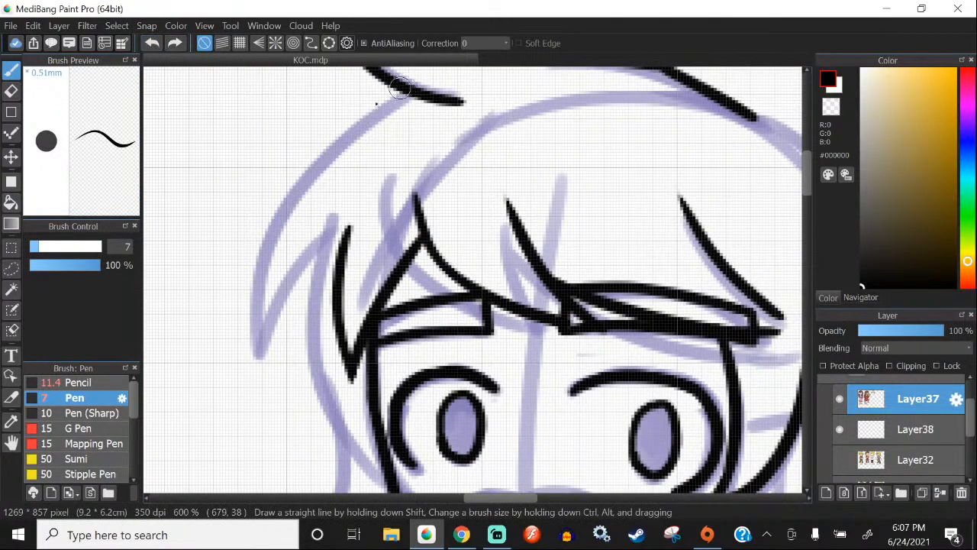
pyautogui.moveTo(390, 96); pyautogui.dragTo(250, 351)
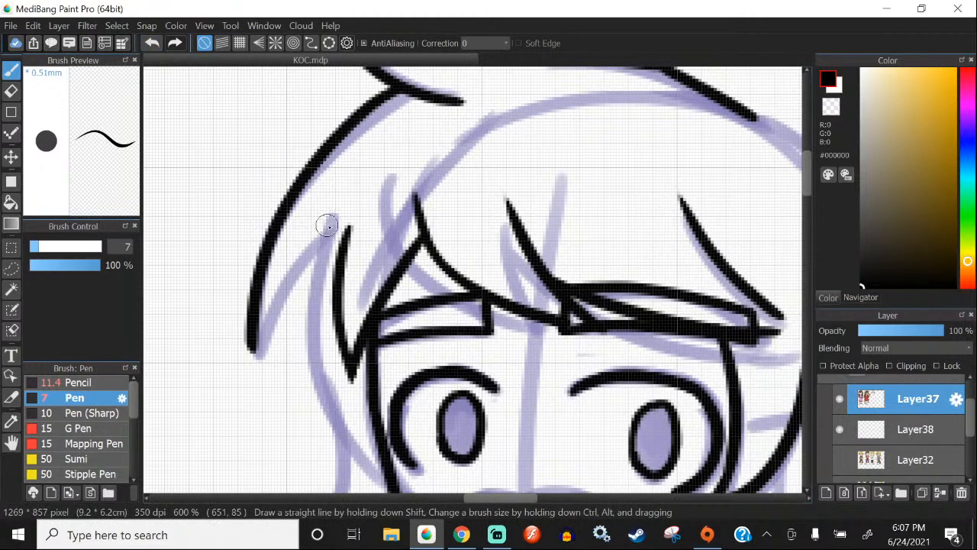
pyautogui.moveTo(327, 226); pyautogui.dragTo(256, 356)
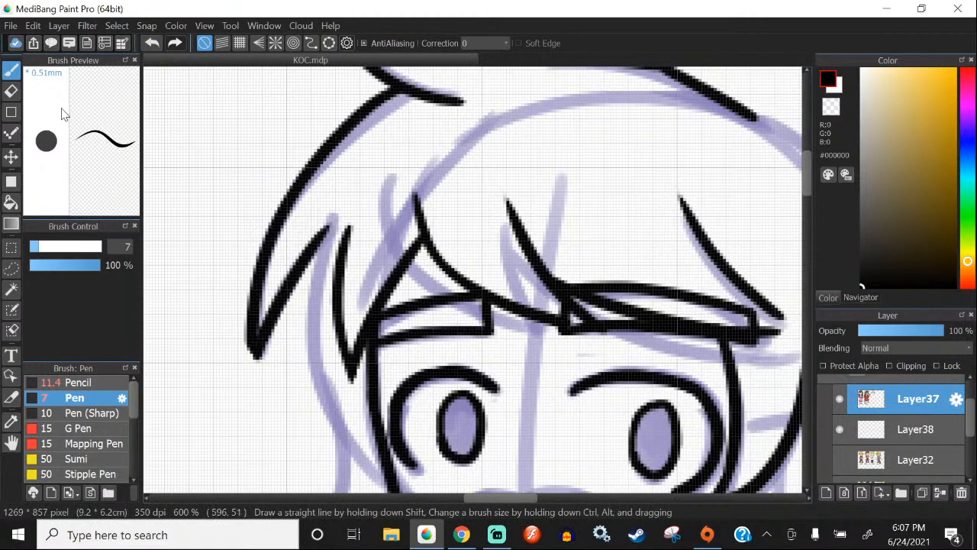
# Step: Ink the hair edge from the left lock's inner peak down beside the left eye, redrawing it until it follows the sketch
pyautogui.scroll(1, 253, 325)
pyautogui.scroll(-3, 253, 325)
pyautogui.scroll(2, 270, 168)
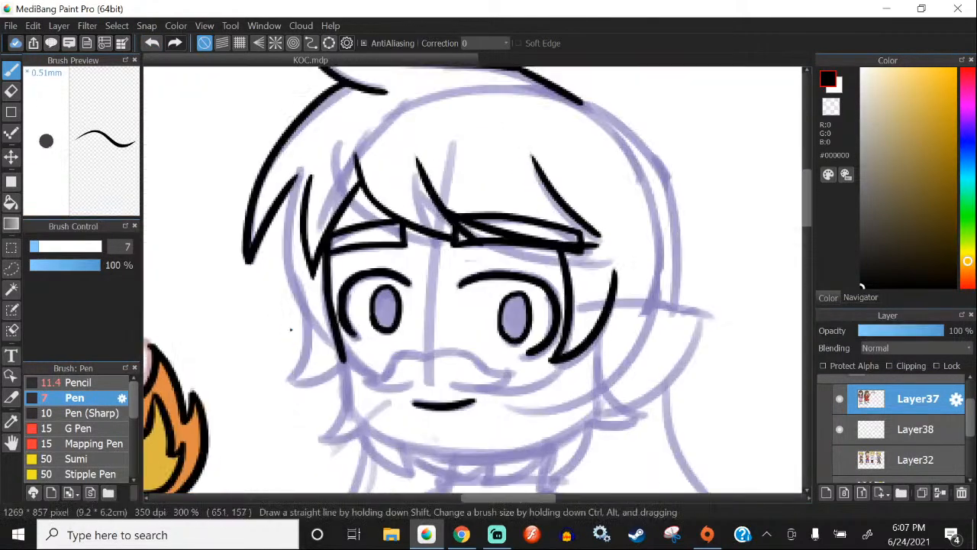
pyautogui.scroll(1, 304, 188)
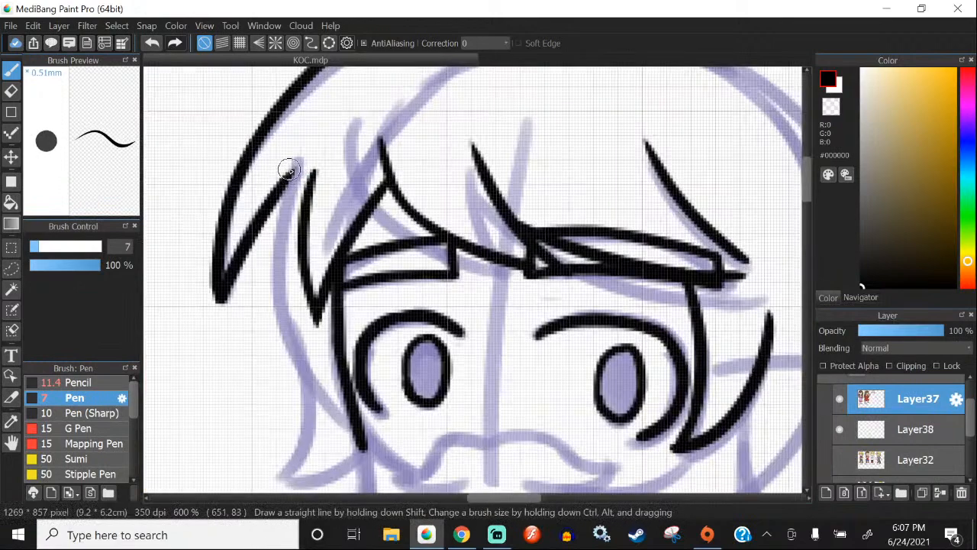
pyautogui.moveTo(291, 180); pyautogui.dragTo(323, 435)
pyautogui.click(154, 44)
pyautogui.moveTo(291, 177); pyautogui.dragTo(297, 412)
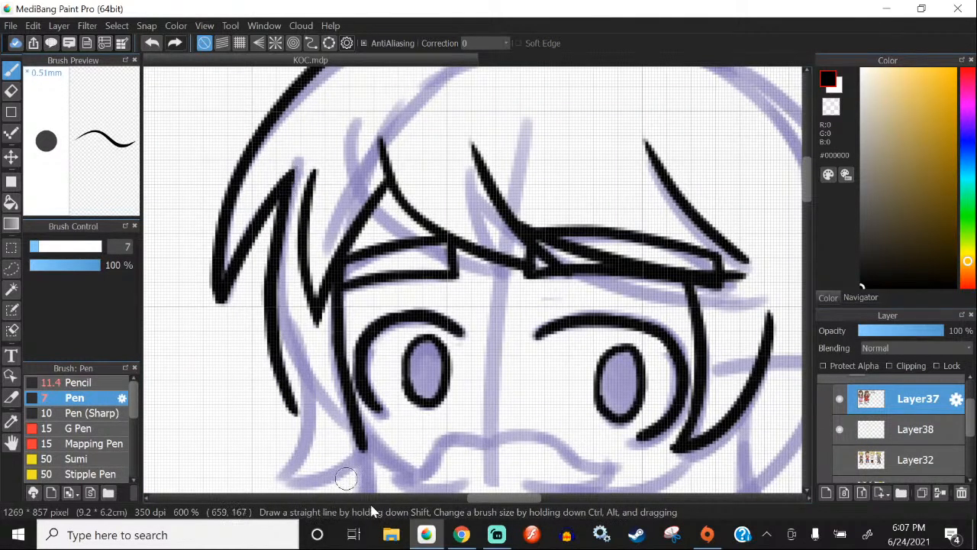
pyautogui.click(151, 42)
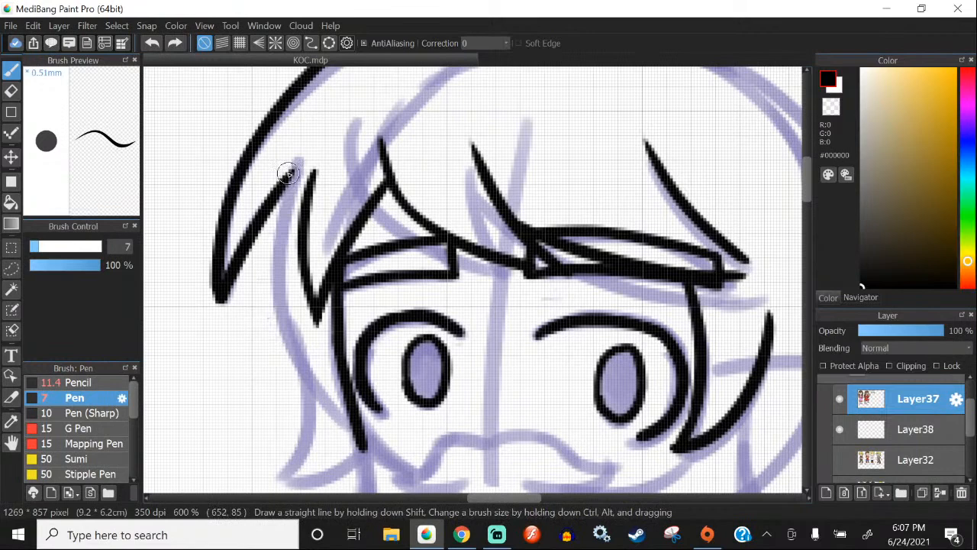
pyautogui.scroll(1, 288, 174)
pyautogui.moveTo(313, 178); pyautogui.dragTo(305, 357)
# Step: Ink the small hair lock beside the left cheek as two strokes meeting at a point, undoing the strokes that miss the shape
pyautogui.scroll(-2, 254, 206)
pyautogui.scroll(2, 322, 288)
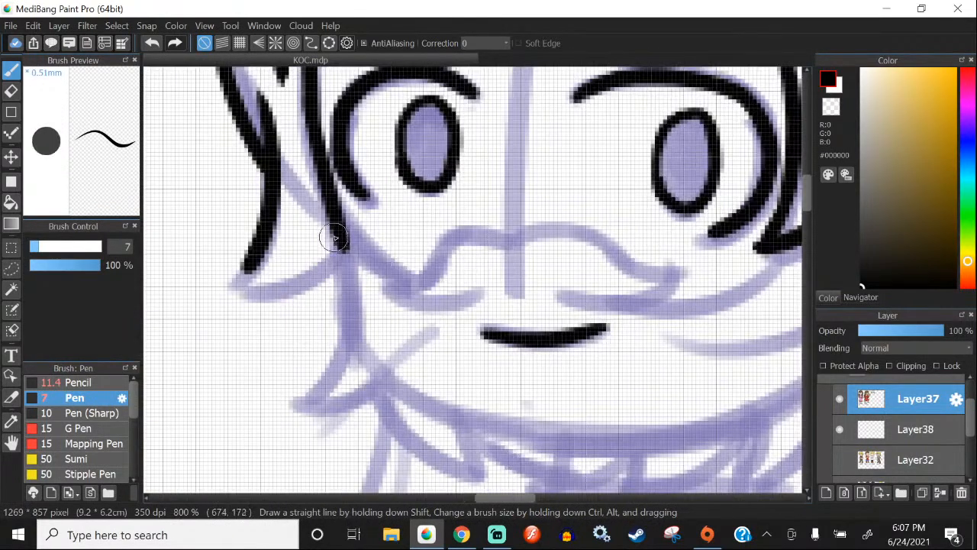
pyautogui.moveTo(332, 226)
pyautogui.mouseDown()
pyautogui.moveTo(262, 316)
pyautogui.moveTo(343, 309)
pyautogui.mouseUp()
pyautogui.click(152, 43)
pyautogui.click(152, 43)
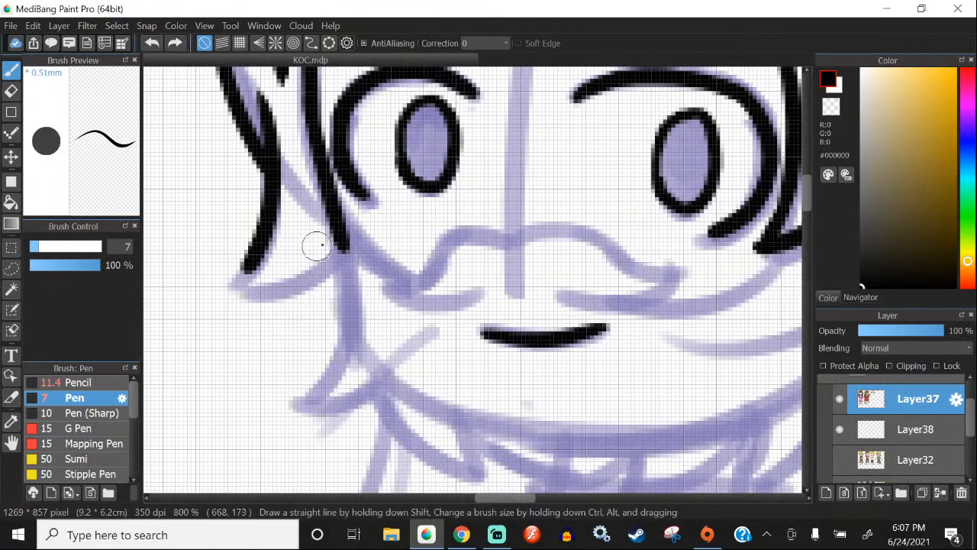
pyautogui.moveTo(336, 228); pyautogui.dragTo(294, 317)
pyautogui.click(152, 43)
pyautogui.moveTo(342, 202)
pyautogui.mouseDown()
pyautogui.moveTo(279, 294)
pyautogui.moveTo(260, 302)
pyautogui.moveTo(365, 310)
pyautogui.mouseUp()
pyautogui.click(152, 42)
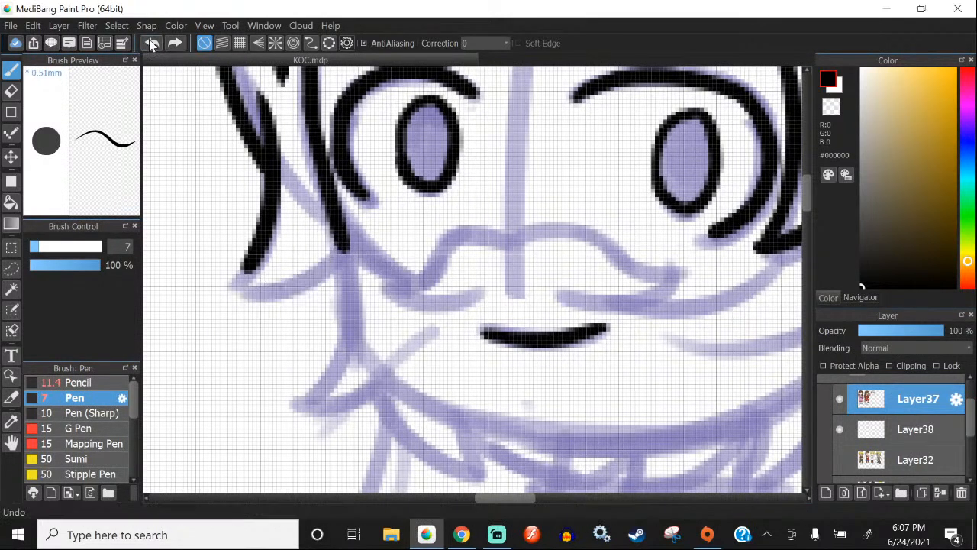
pyautogui.scroll(-3, 315, 153)
pyautogui.scroll(2, 316, 163)
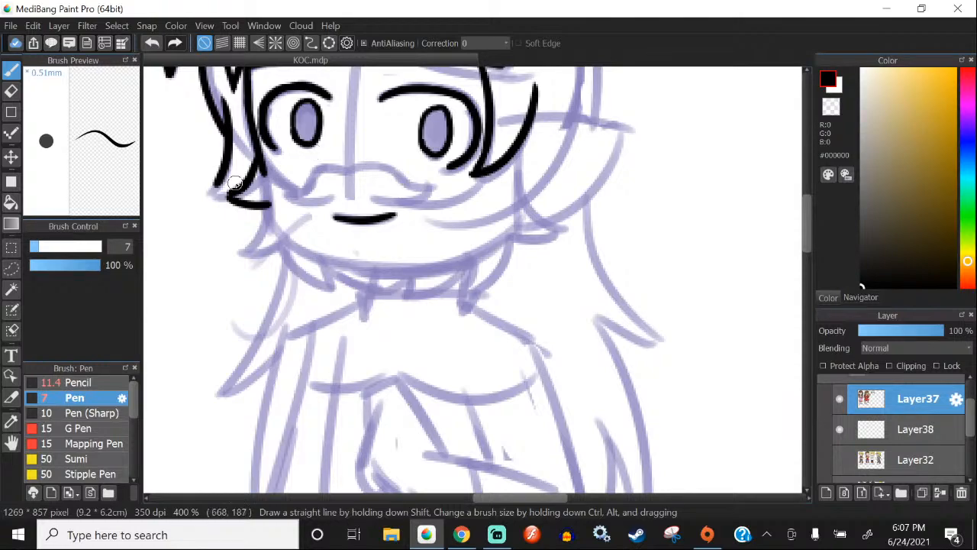
# Step: Ink the left half of the moustache from its centre over the hump to the outer tip and back along its lower edge
pyautogui.scroll(2, 221, 175)
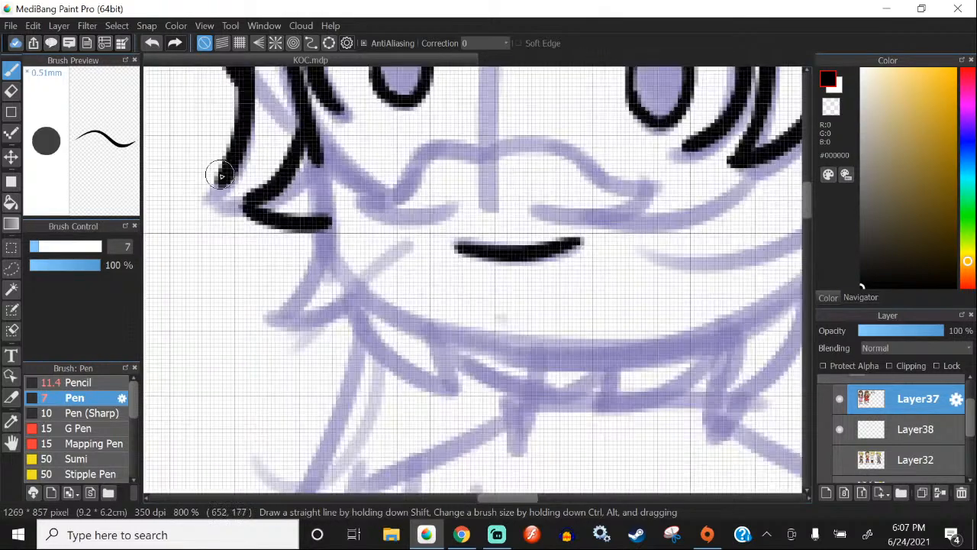
pyautogui.scroll(-2, 220, 175)
pyautogui.scroll(2, 344, 225)
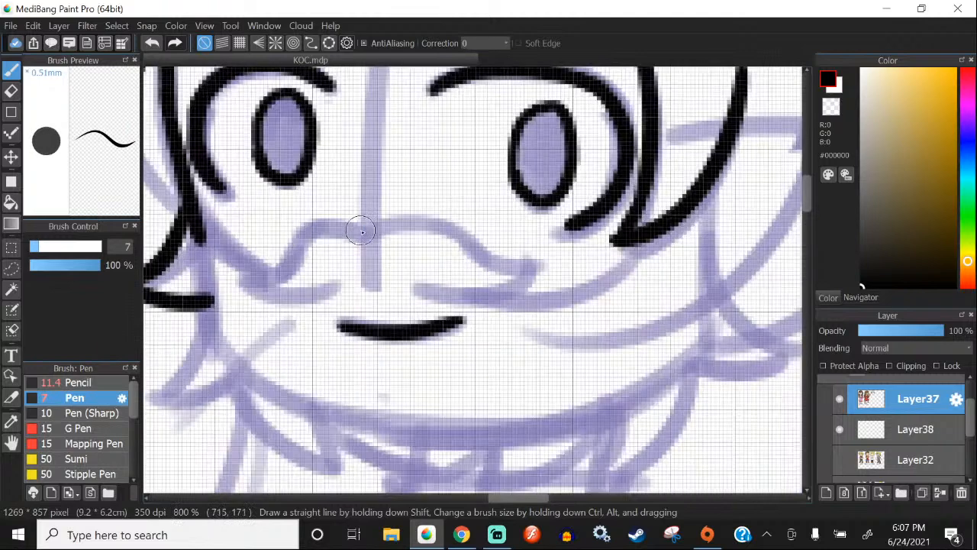
pyautogui.moveTo(368, 230)
pyautogui.mouseDown()
pyautogui.moveTo(267, 278)
pyautogui.moveTo(341, 273)
pyautogui.mouseUp()
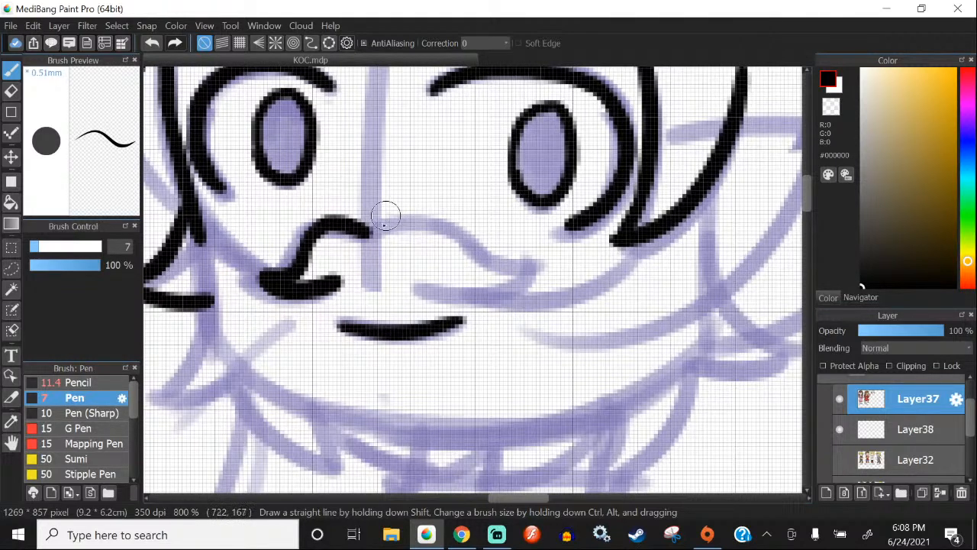
# Step: Ink the moustache's right half and the cheek line from the left hair lock to the moustache's left tip, redoing the cheek line once
pyautogui.moveTo(362, 227)
pyautogui.mouseDown()
pyautogui.moveTo(439, 230)
pyautogui.moveTo(512, 284)
pyautogui.moveTo(418, 284)
pyautogui.mouseUp()
pyautogui.scroll(-1, 428, 226)
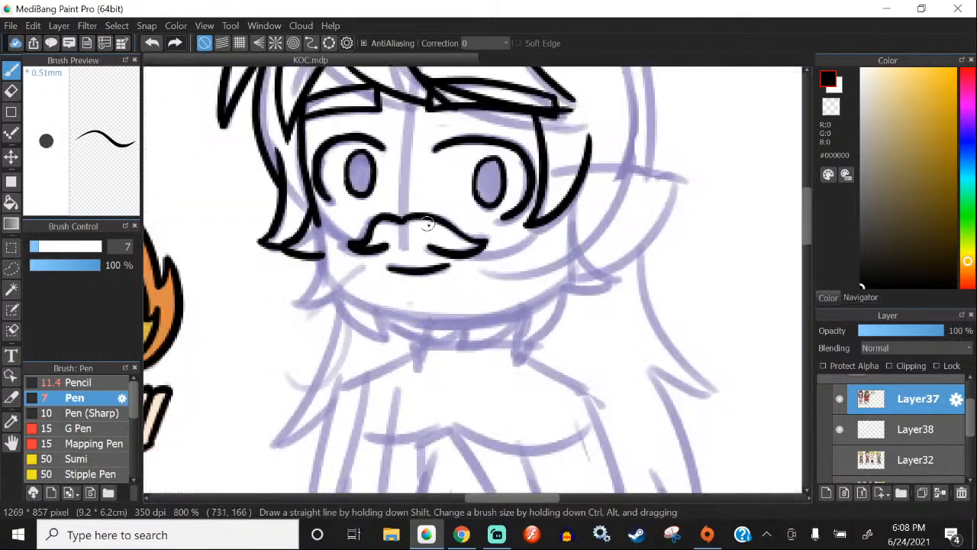
pyautogui.scroll(1, 315, 229)
pyautogui.moveTo(307, 210); pyautogui.dragTo(392, 256)
pyautogui.click(153, 43)
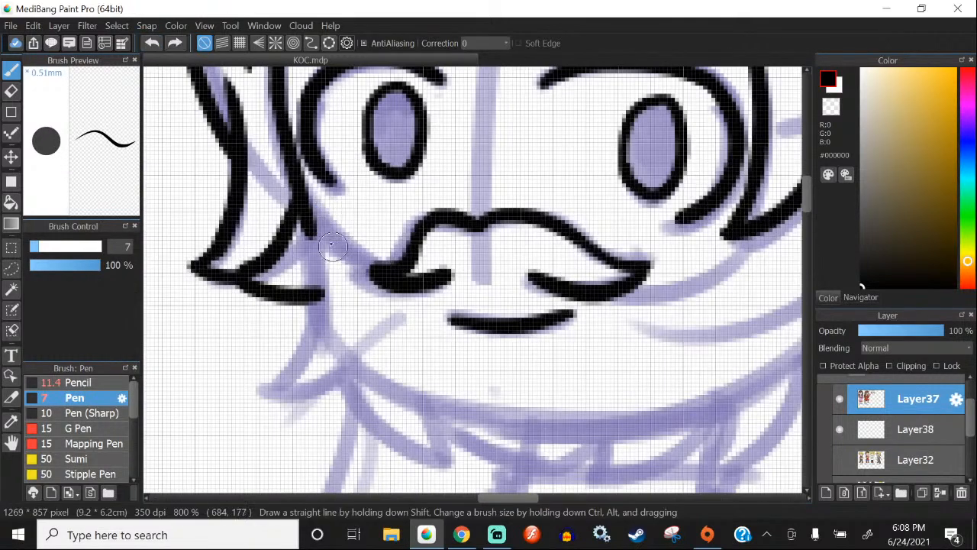
pyautogui.moveTo(303, 212); pyautogui.dragTo(400, 264)
pyautogui.scroll(-2, 322, 259)
pyautogui.scroll(2, 489, 261)
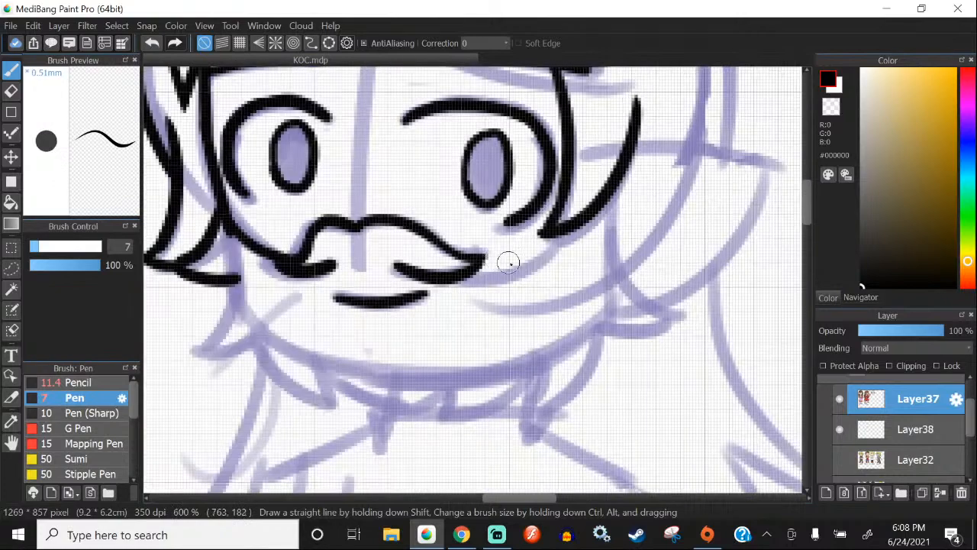
# Step: Ink the curved cheek line joining the moustache's right underside to the tip of the hair lock beside the right eye, redrawing it once
pyautogui.moveTo(555, 228); pyautogui.dragTo(429, 292)
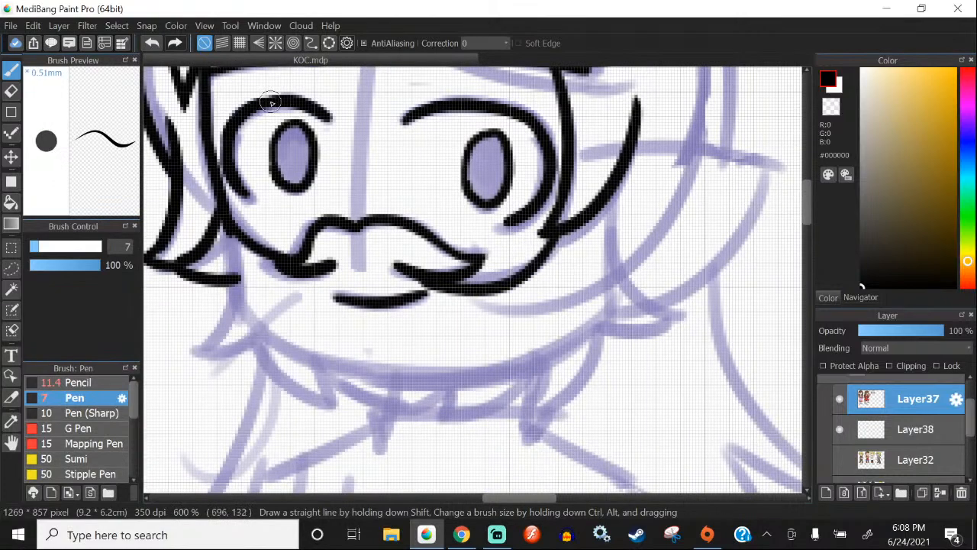
pyautogui.scroll(1, 470, 284)
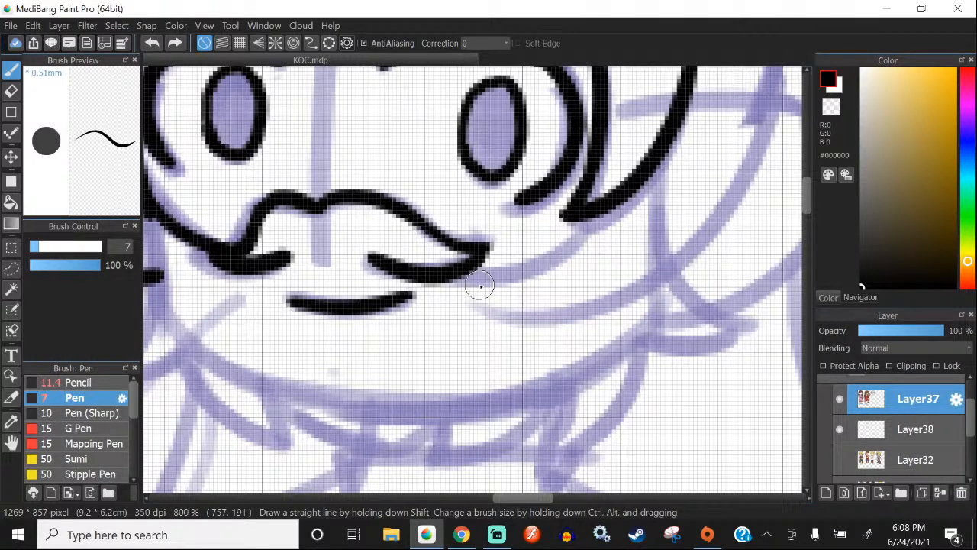
pyautogui.moveTo(479, 284); pyautogui.dragTo(588, 218)
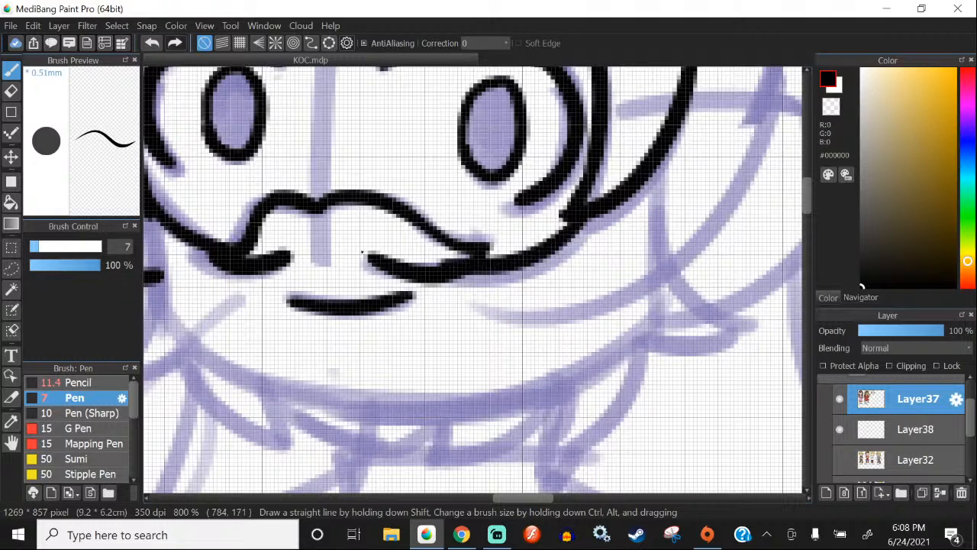
pyautogui.scroll(-3, 351, 192)
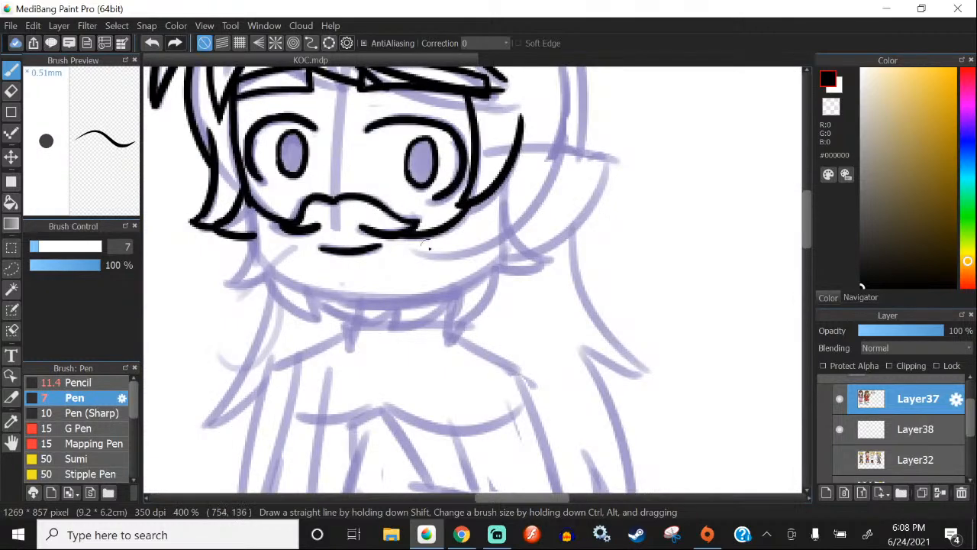
# Step: Ink the beard's right edge from the hair lock down to a pointed tuft and back inward, redrawing the outer edge until it fits
pyautogui.scroll(3, 509, 186)
pyautogui.moveTo(493, 155); pyautogui.dragTo(585, 295)
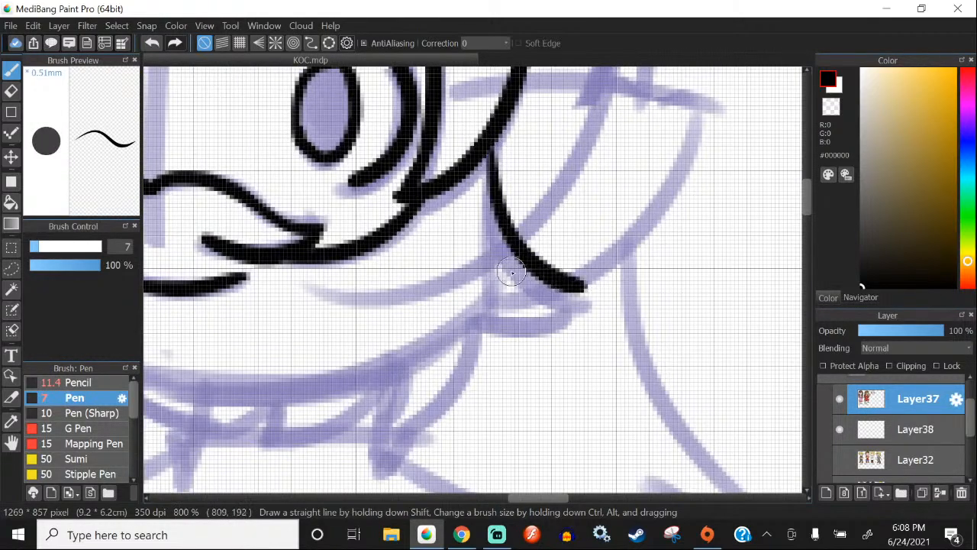
pyautogui.click(152, 43)
pyautogui.moveTo(493, 155); pyautogui.dragTo(574, 309)
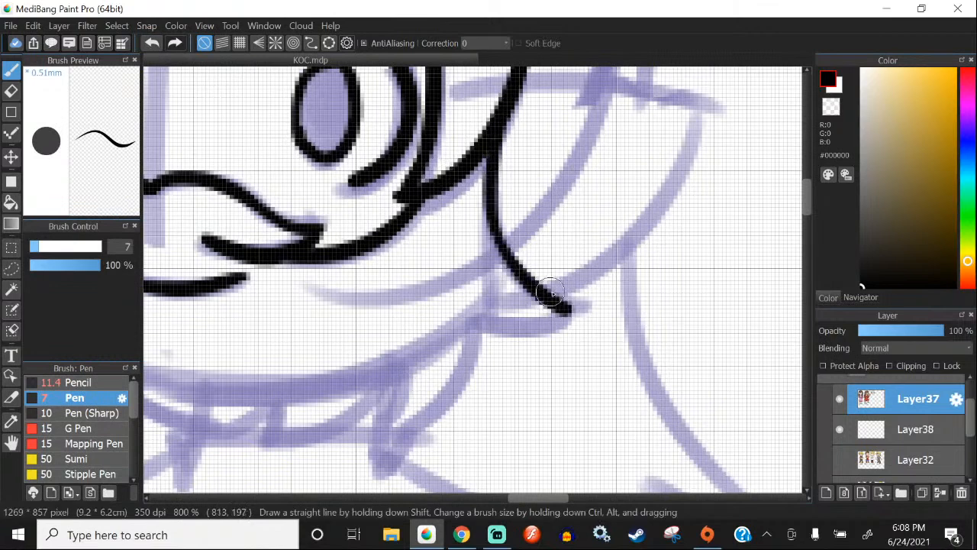
pyautogui.click(152, 42)
pyautogui.moveTo(493, 157); pyautogui.dragTo(565, 284)
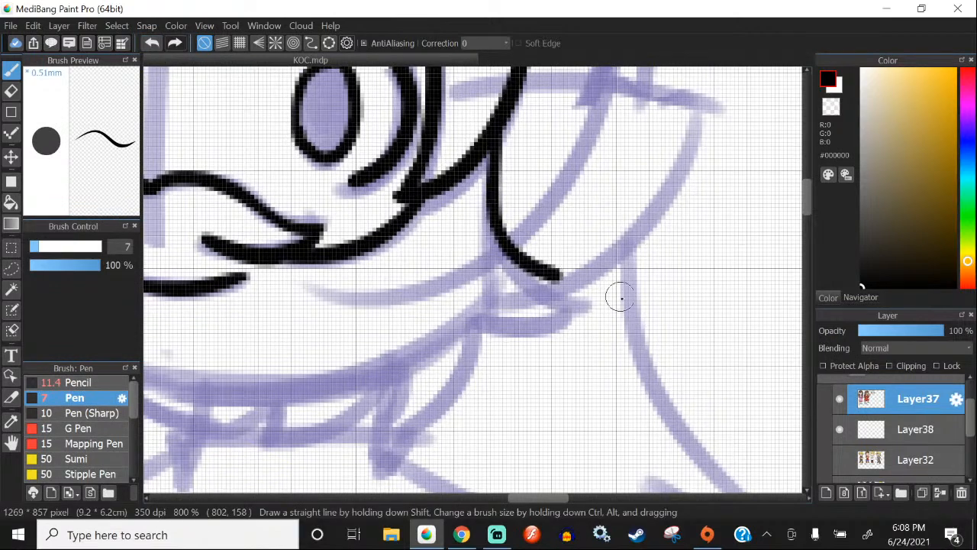
pyautogui.click(152, 43)
pyautogui.moveTo(491, 149); pyautogui.dragTo(592, 314)
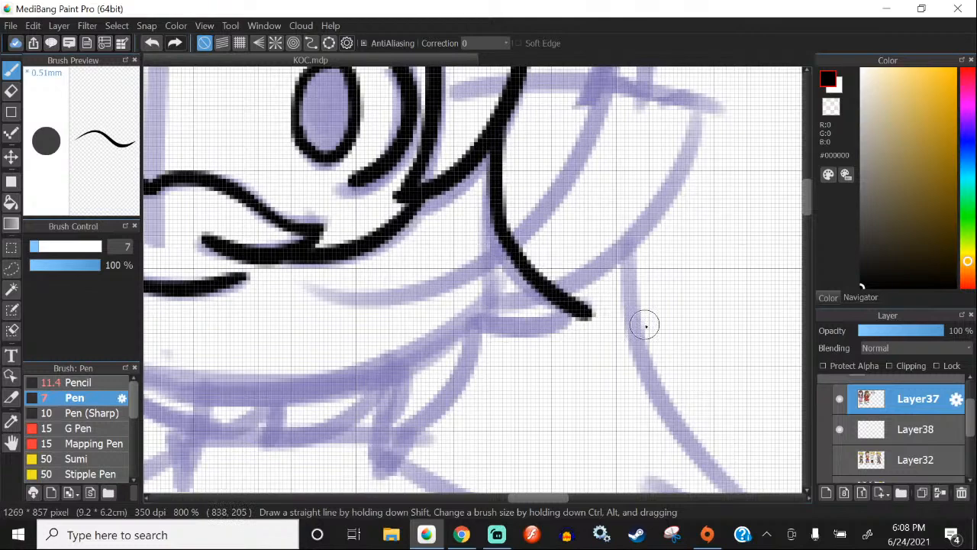
pyautogui.scroll(-4, 488, 187)
# Step: Ink the beard's left edge from below the left hair lock down to a pointed tuft, undoing the first attempt
pyautogui.scroll(4, 323, 218)
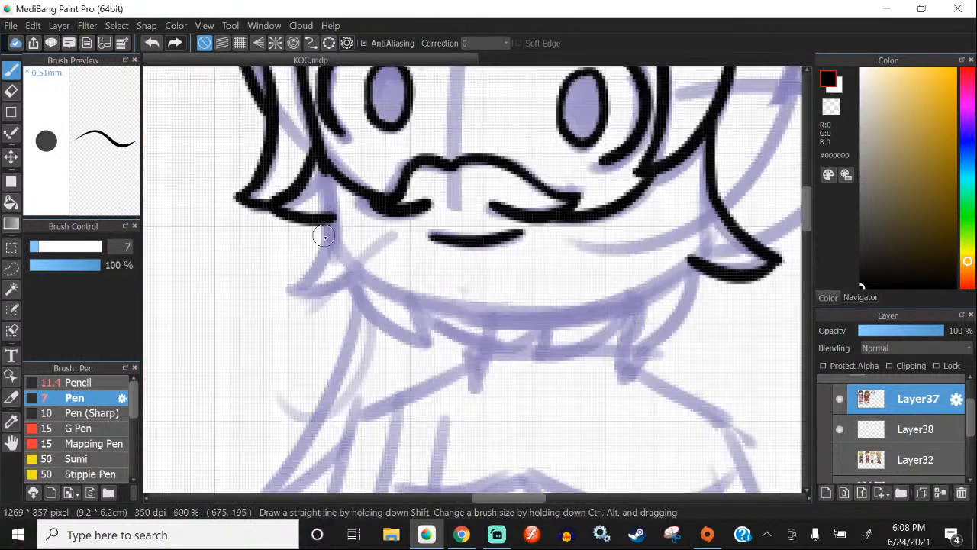
pyautogui.moveTo(327, 212); pyautogui.dragTo(364, 338)
pyautogui.click(152, 42)
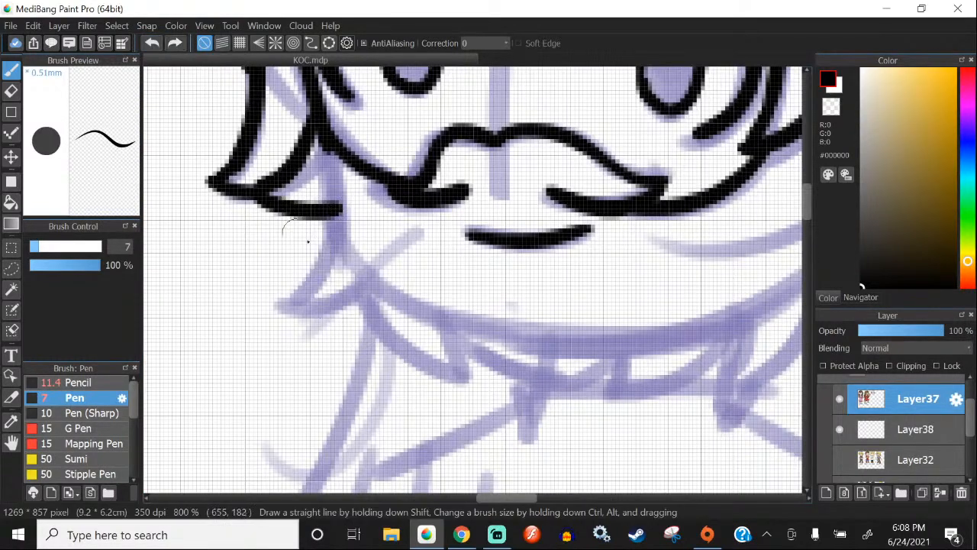
pyautogui.moveTo(328, 214); pyautogui.dragTo(368, 349)
pyautogui.scroll(-2, 368, 349)
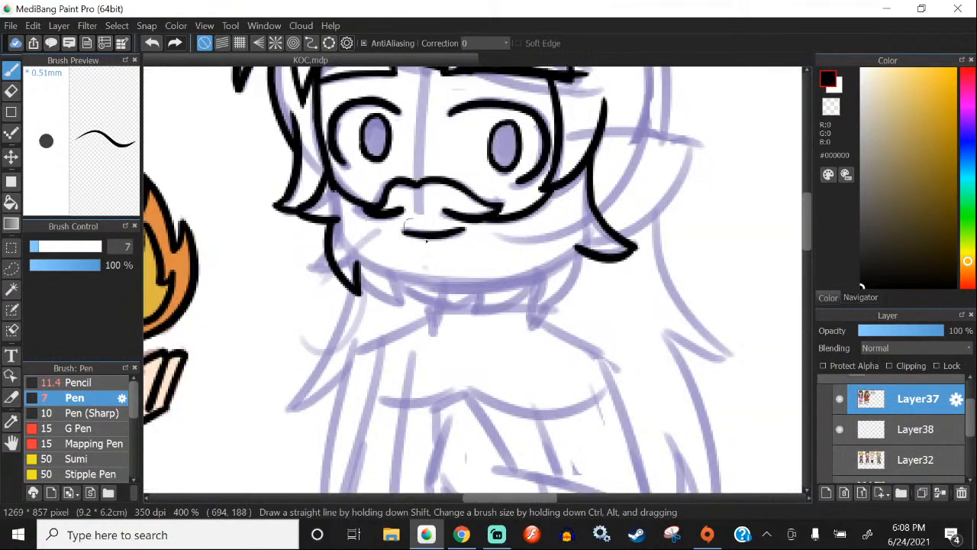
# Step: Ink the jagged lower edge of the beard as a row of pointed tufts connecting its left and right sides
pyautogui.scroll(2, 578, 236)
pyautogui.moveTo(617, 220)
pyautogui.mouseDown()
pyautogui.moveTo(519, 345)
pyautogui.moveTo(521, 273)
pyautogui.mouseUp()
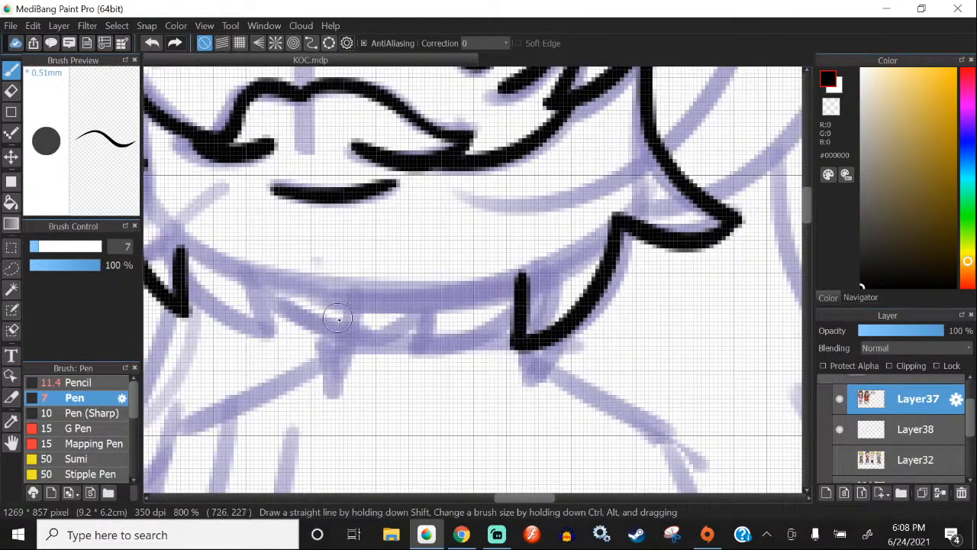
pyautogui.moveTo(290, 306); pyautogui.dragTo(356, 311)
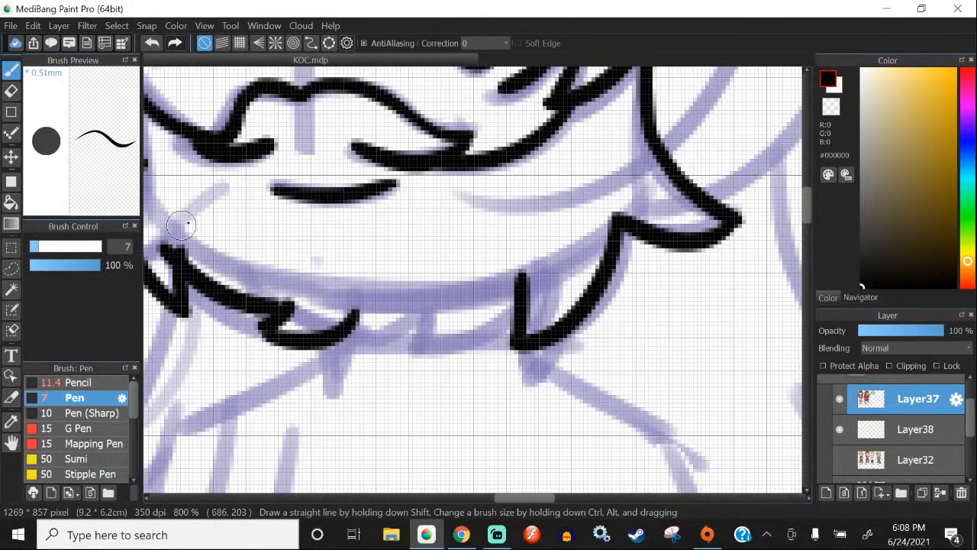
pyautogui.moveTo(181, 258); pyautogui.dragTo(289, 310)
pyautogui.moveTo(356, 312); pyautogui.dragTo(449, 341)
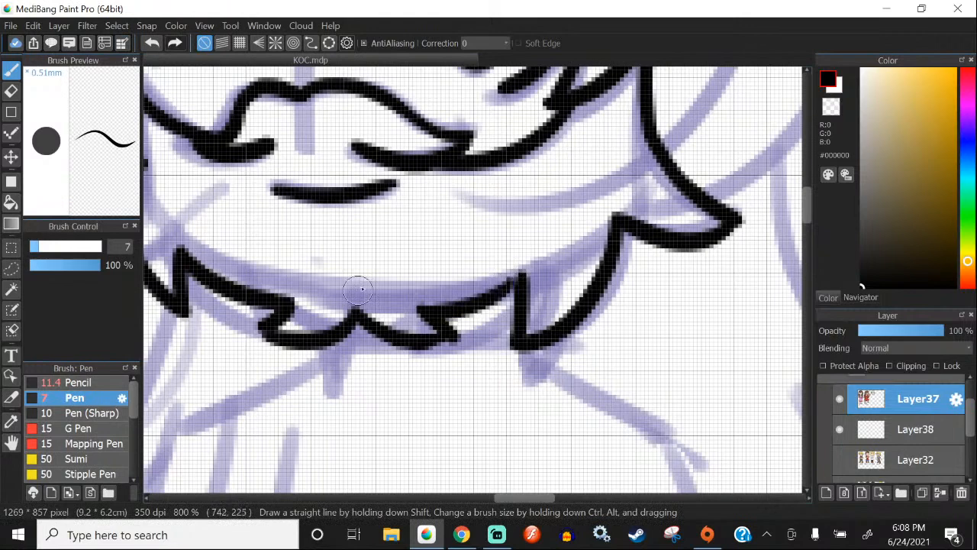
pyautogui.scroll(-3, 407, 255)
pyautogui.scroll(-2, 406, 255)
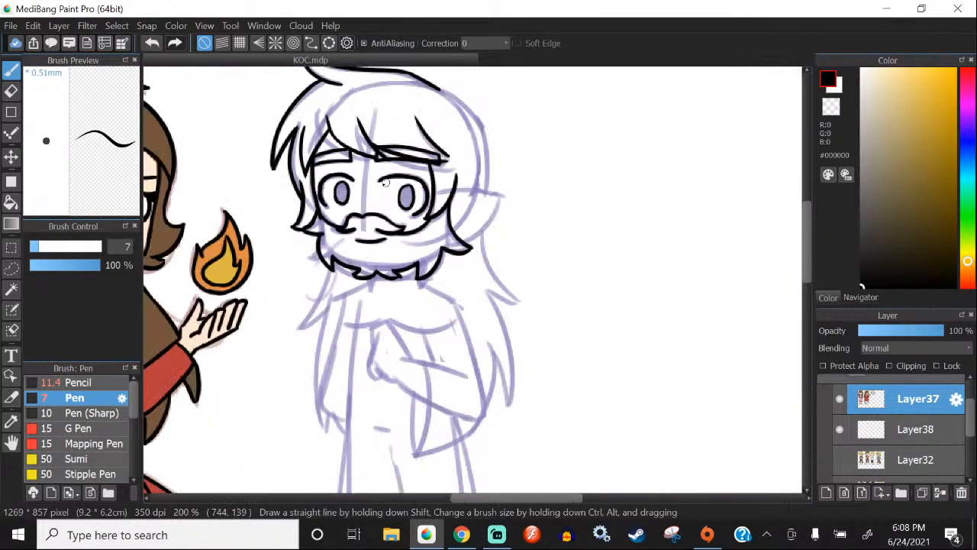
pyautogui.scroll(1, 333, 245)
pyautogui.scroll(-1, 333, 246)
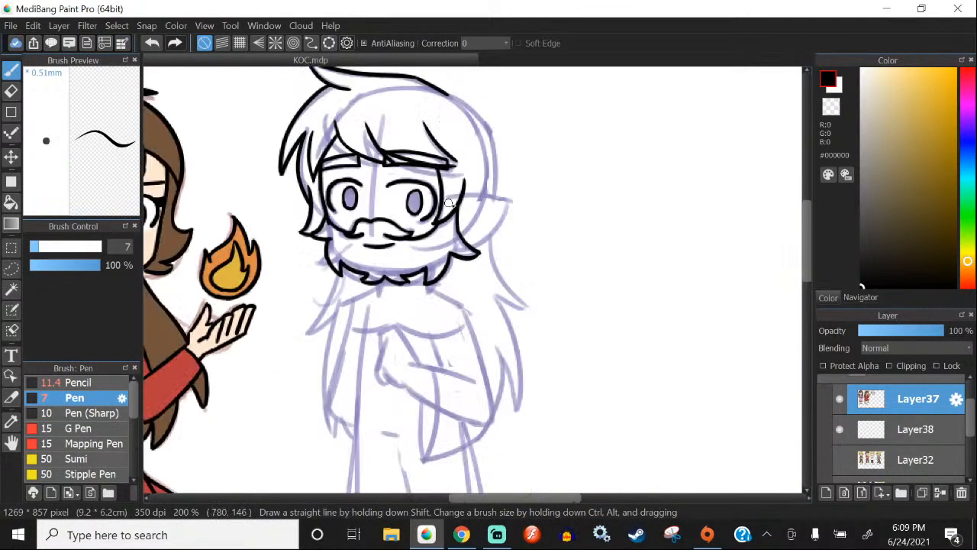
# Step: Ink the pointed right ear's top edge and outer curve down to the beard tuft, redrawing the strokes until the shape fits
pyautogui.scroll(1, 450, 203)
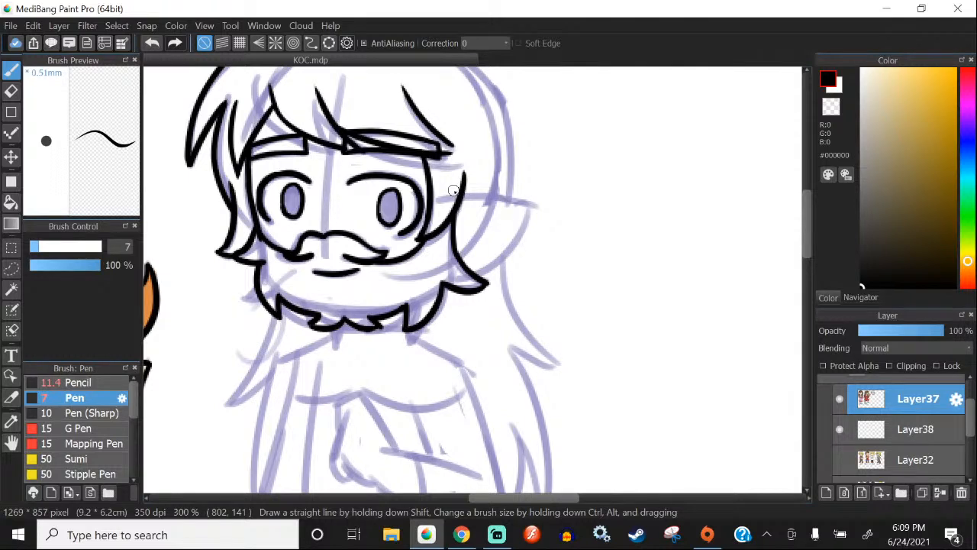
pyautogui.scroll(4, 474, 179)
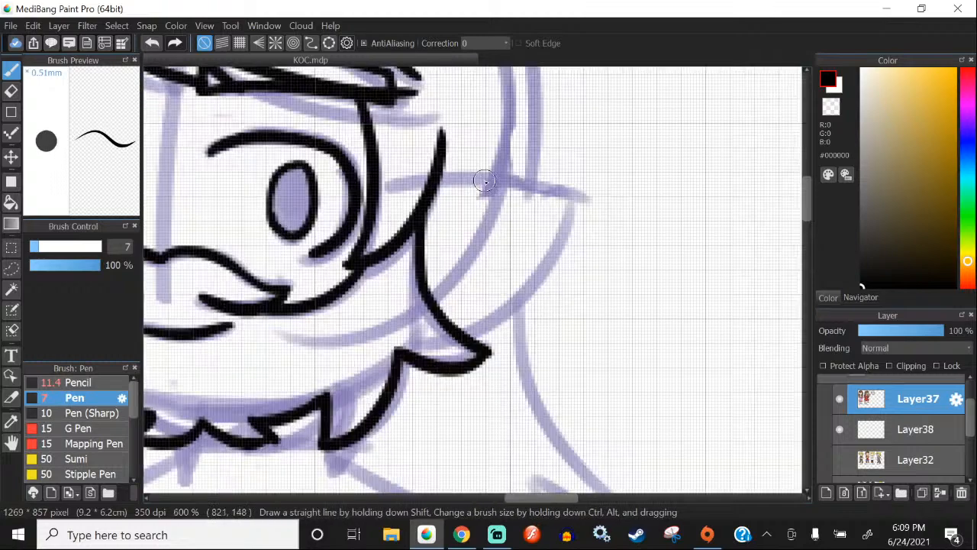
pyautogui.moveTo(441, 177)
pyautogui.mouseDown()
pyautogui.moveTo(620, 191)
pyautogui.moveTo(607, 214)
pyautogui.moveTo(434, 356)
pyautogui.mouseUp()
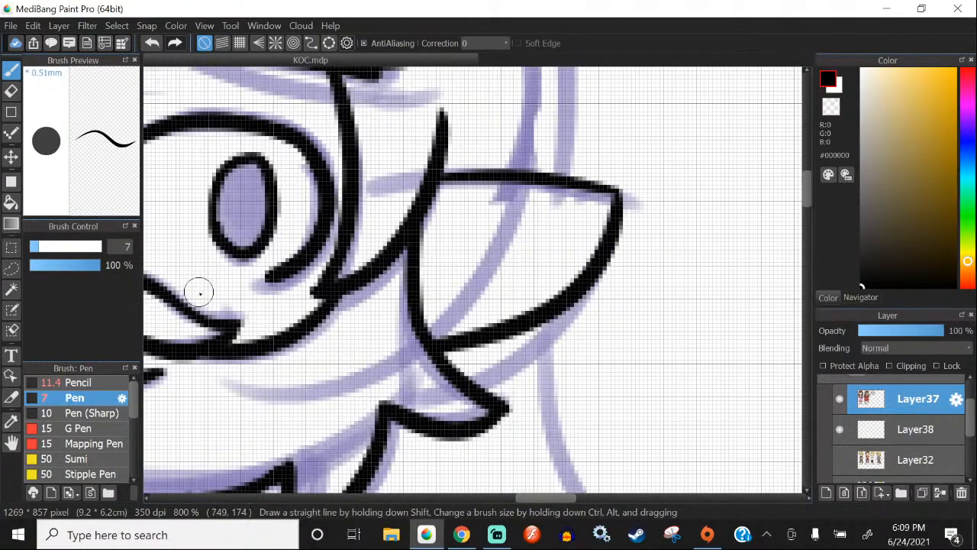
pyautogui.click(152, 45)
pyautogui.click(152, 45)
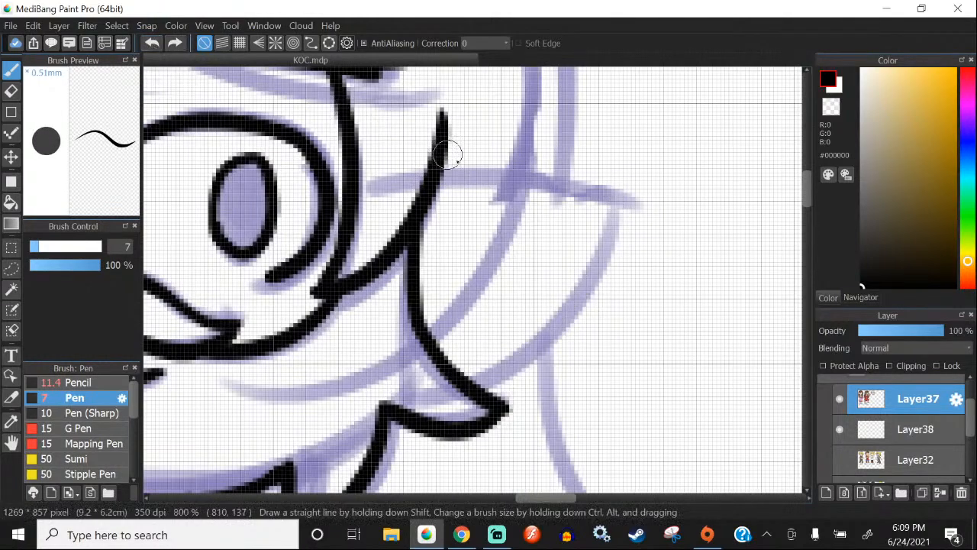
pyautogui.hotkey('ctrl', 'y')
pyautogui.moveTo(619, 192)
pyautogui.mouseDown()
pyautogui.moveTo(585, 286)
pyautogui.moveTo(436, 371)
pyautogui.mouseUp()
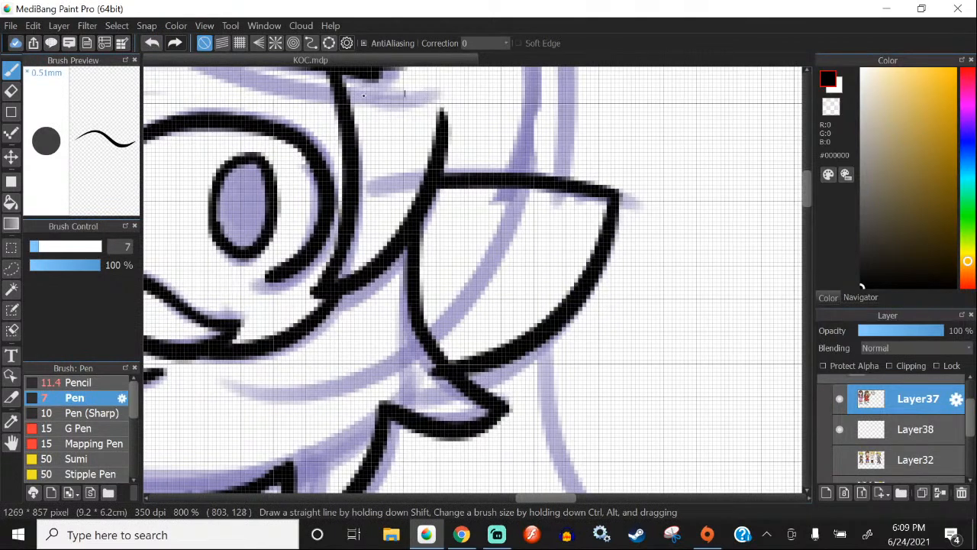
pyautogui.click(152, 46)
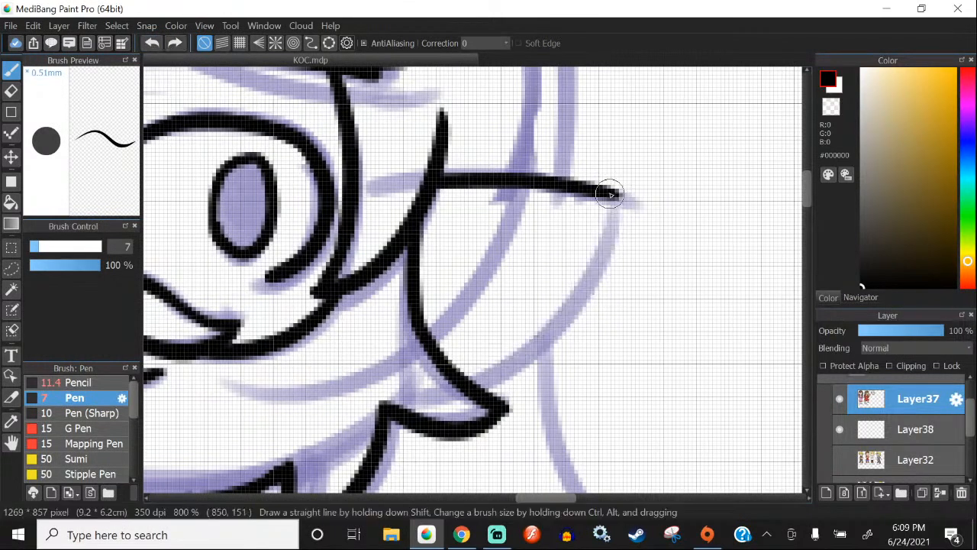
pyautogui.hotkey('ctrl', 'y')
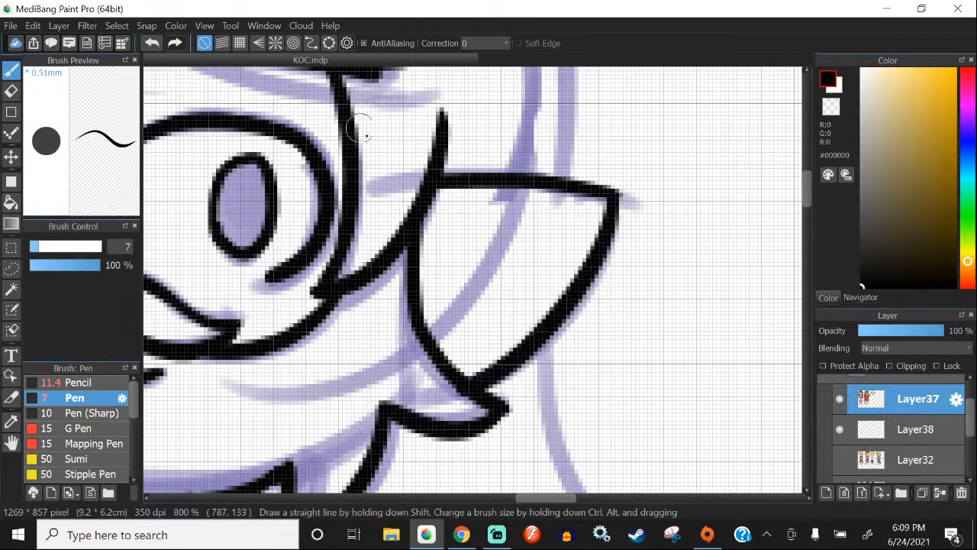
pyautogui.hotkey('ctrl', 'z')
pyautogui.hotkey('ctrl', 'y')
pyautogui.click(152, 47)
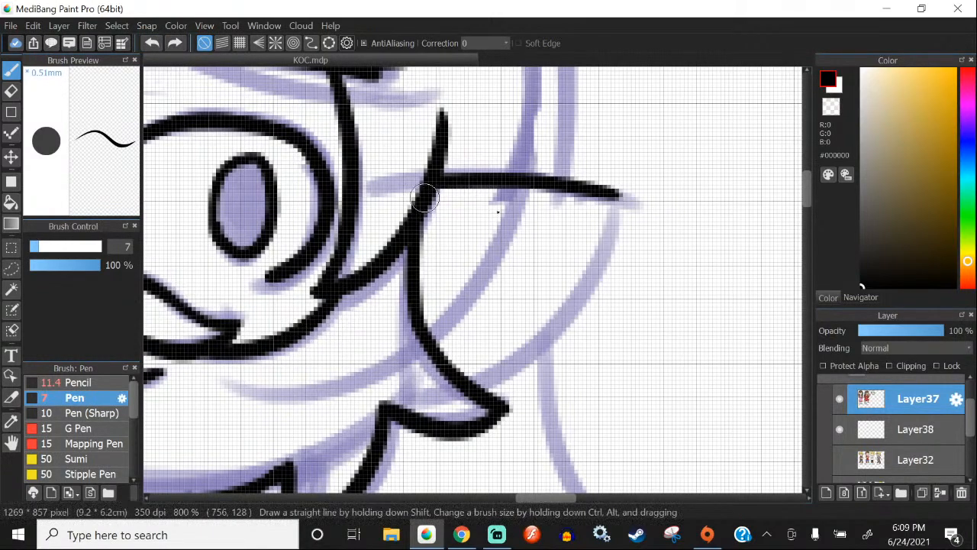
pyautogui.moveTo(616, 198)
pyautogui.mouseDown()
pyautogui.moveTo(611, 227)
pyautogui.moveTo(469, 381)
pyautogui.mouseUp()
pyautogui.scroll(-4, 481, 371)
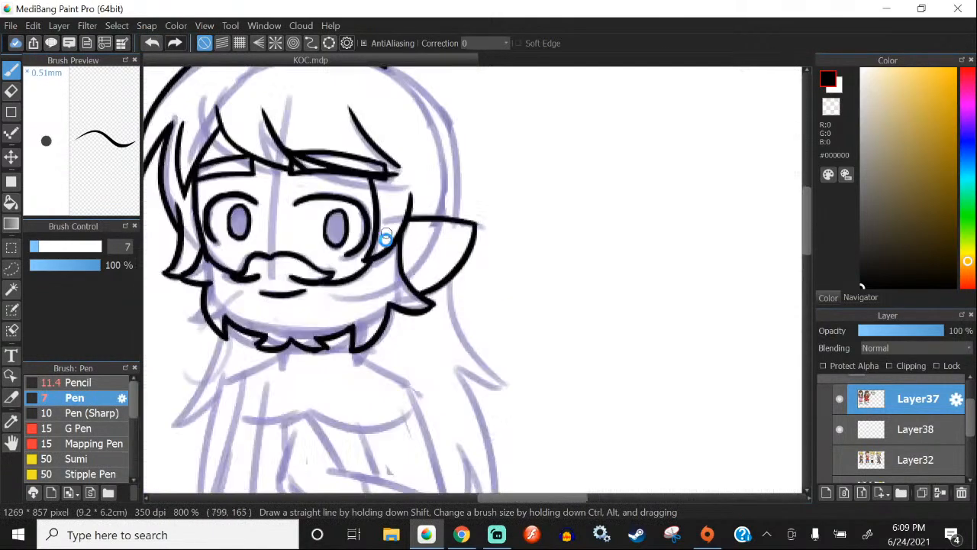
# Step: Extend the hair's outer contour from the crown around the right side of the head towards the ear
pyautogui.scroll(-2, 301, 308)
pyautogui.scroll(2, 393, 197)
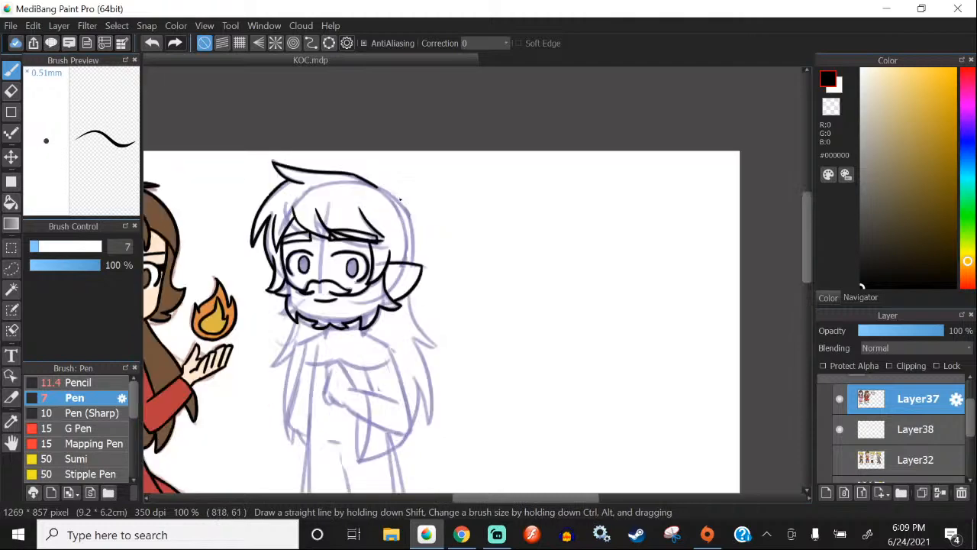
pyautogui.scroll(3, 390, 192)
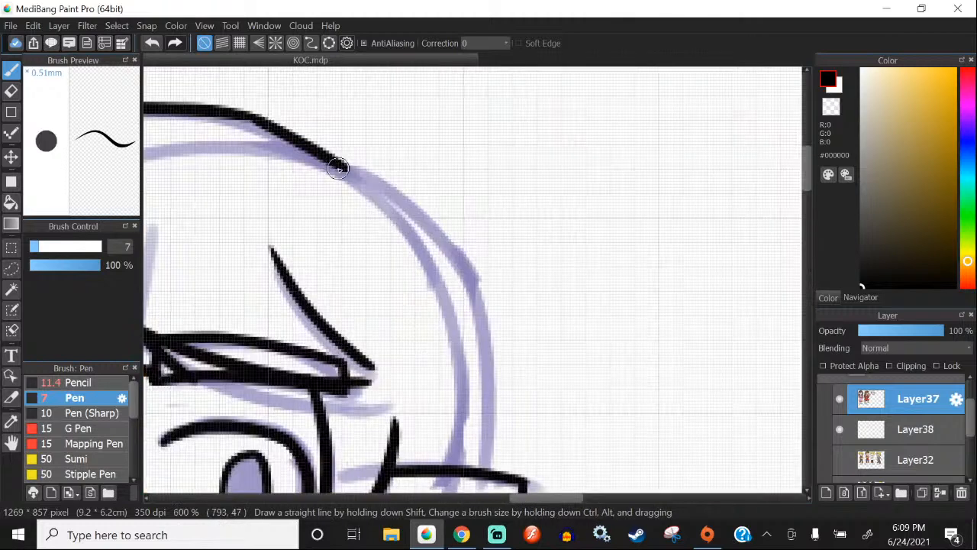
pyautogui.moveTo(340, 168); pyautogui.dragTo(478, 354)
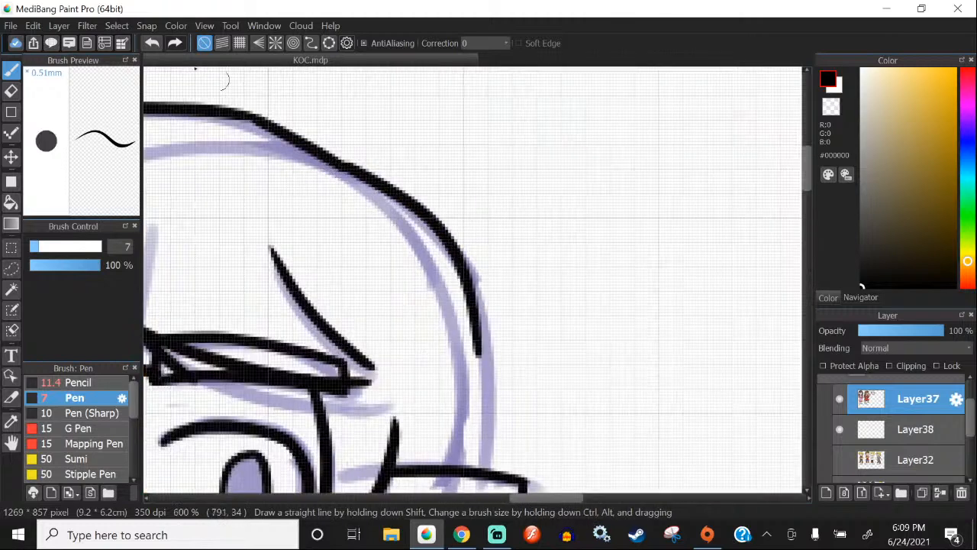
pyautogui.click(152, 43)
pyautogui.scroll(-1, 213, 134)
pyautogui.scroll(1, 337, 174)
pyautogui.moveTo(282, 146); pyautogui.dragTo(440, 378)
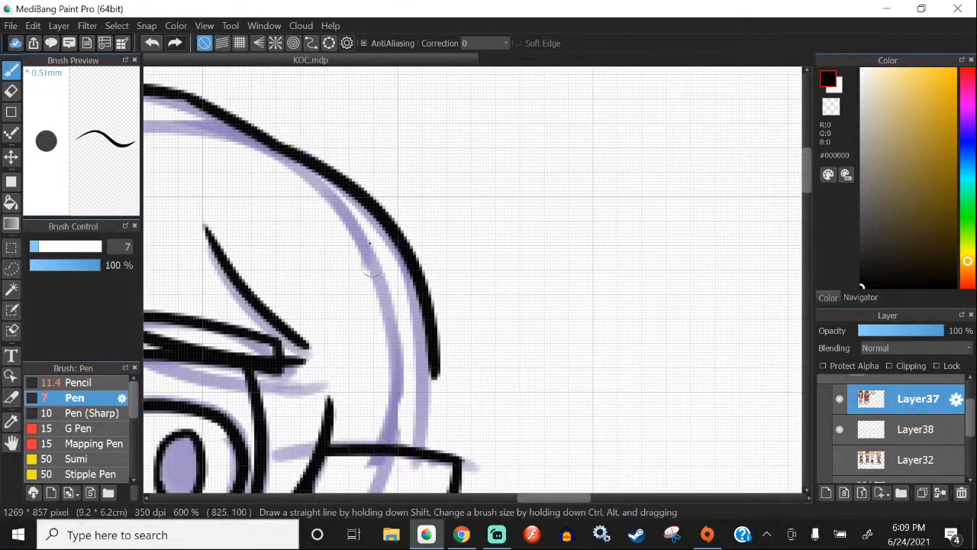
pyautogui.hotkey('ctrl', 'z')
pyautogui.scroll(1, 299, 153)
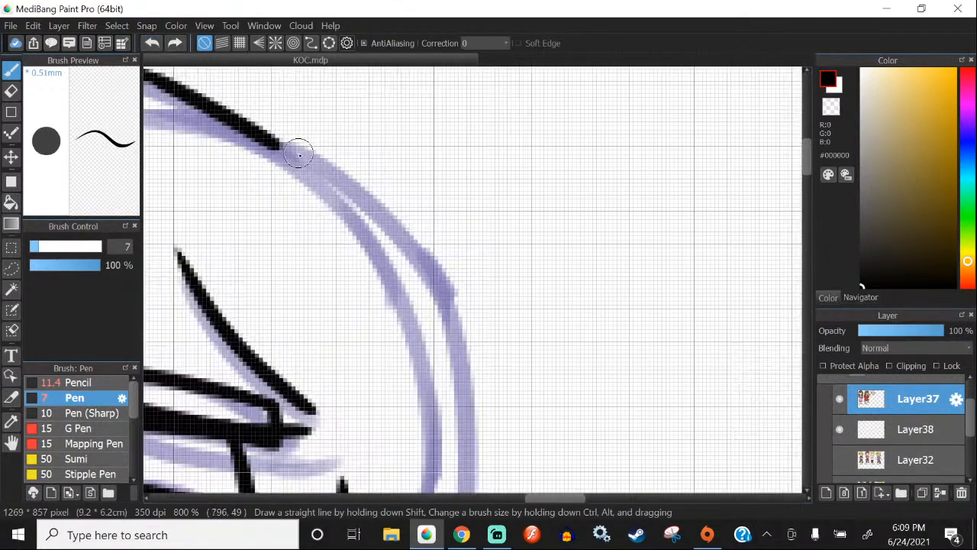
pyautogui.moveTo(299, 153)
pyautogui.mouseDown()
pyautogui.moveTo(436, 423)
pyautogui.moveTo(443, 376)
pyautogui.mouseUp()
pyautogui.hotkey('ctrl', 'z')
pyautogui.scroll(-2, 381, 170)
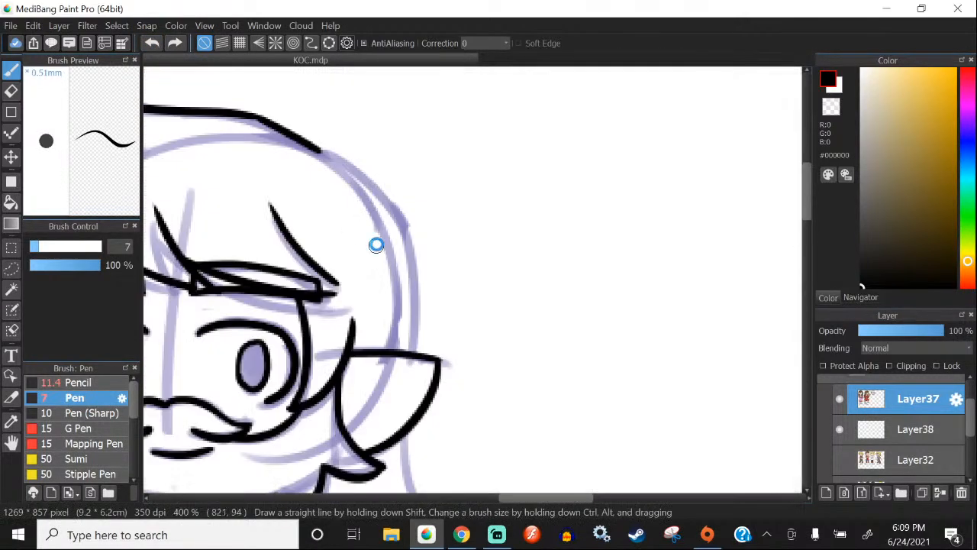
pyautogui.scroll(1, 375, 244)
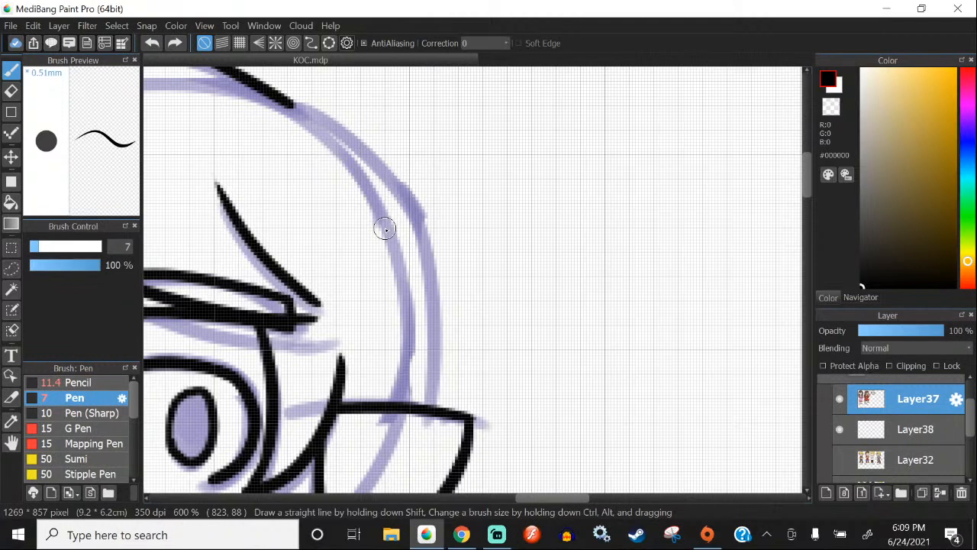
pyautogui.moveTo(292, 105); pyautogui.dragTo(428, 338)
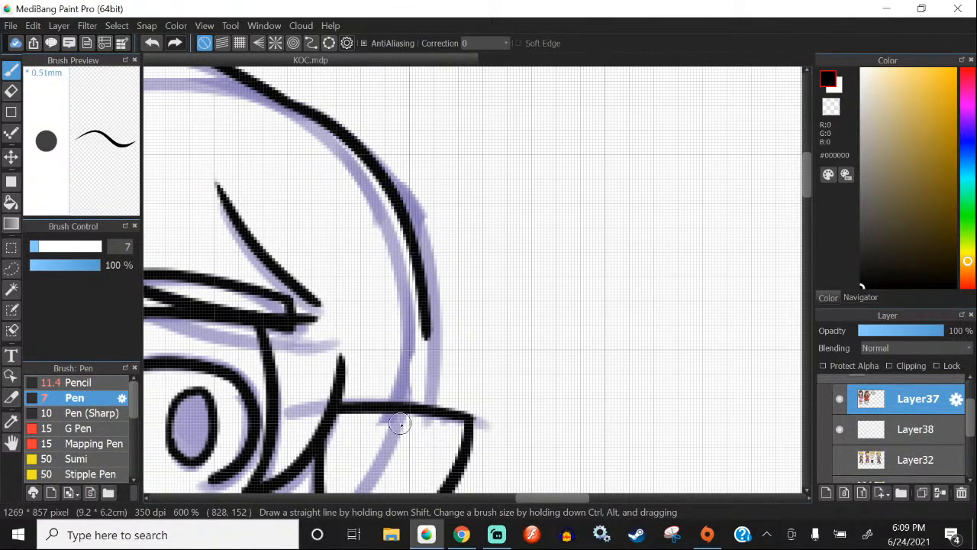
pyautogui.click(152, 44)
pyautogui.hotkey('ctrl', 'y')
pyautogui.hotkey('ctrl', 'z')
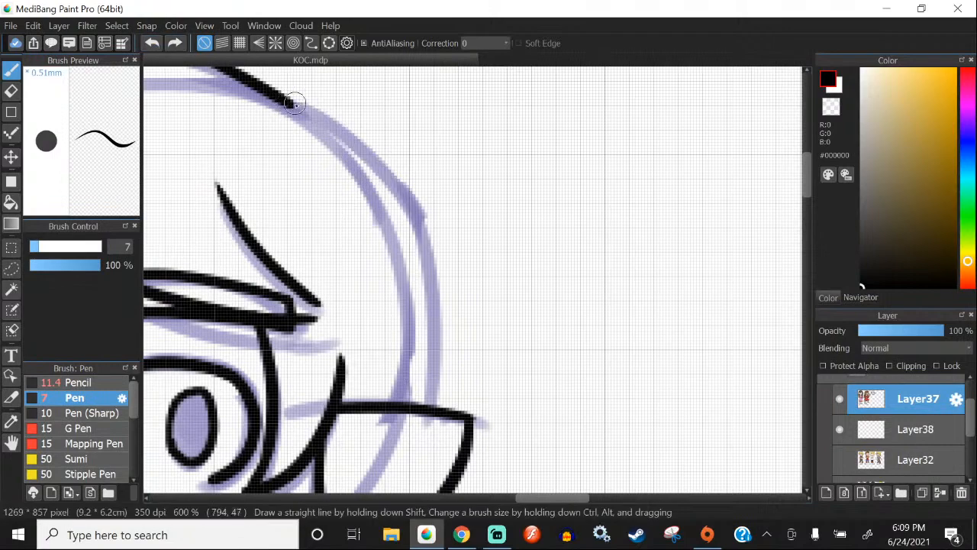
pyautogui.moveTo(296, 105); pyautogui.dragTo(449, 302)
pyautogui.click(152, 43)
pyautogui.moveTo(290, 105)
pyautogui.mouseDown()
pyautogui.moveTo(429, 275)
pyautogui.moveTo(438, 324)
pyautogui.mouseUp()
pyautogui.hotkey('ctrl', 'z')
pyautogui.scroll(1, 287, 104)
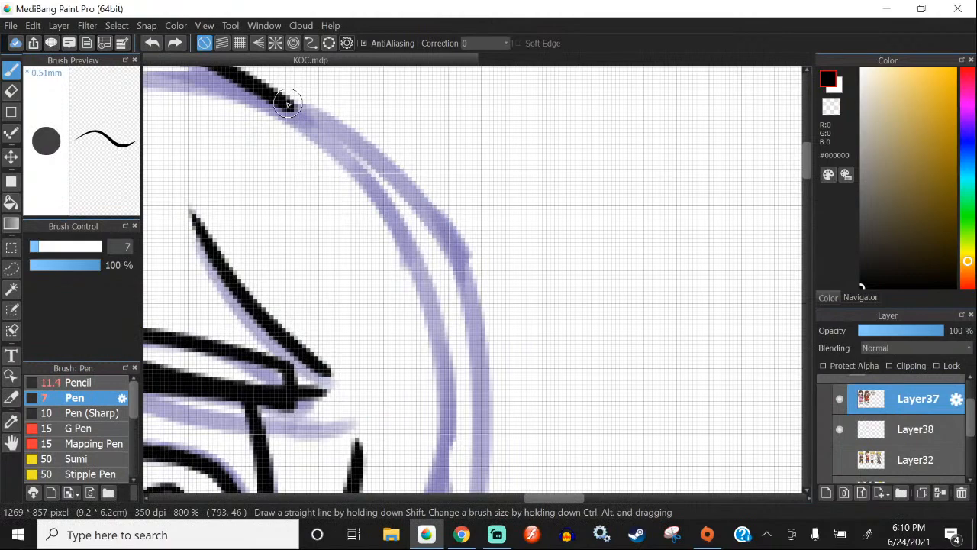
# Step: Ink the outer hair outline from the crown down the side of the head to the top of the pointed ear
pyautogui.scroll(-3, 399, 196)
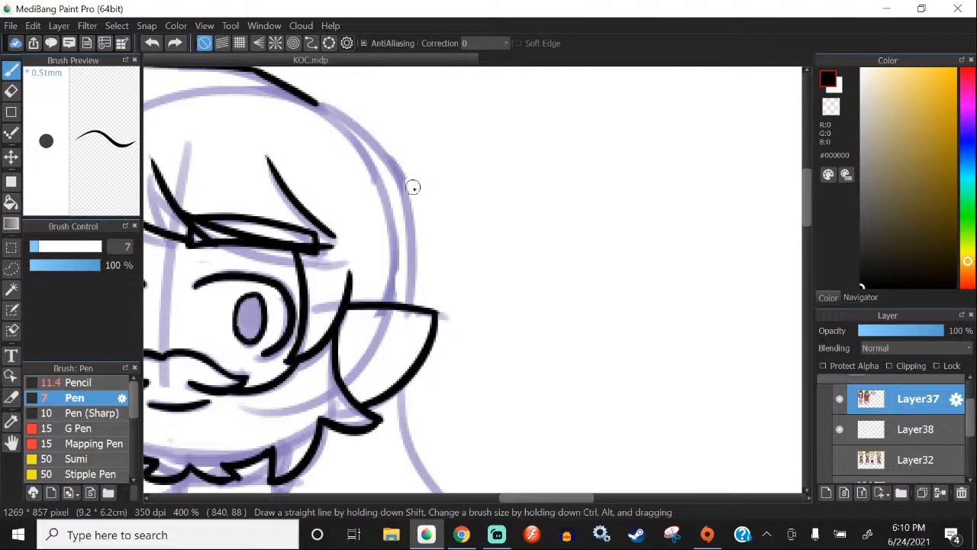
pyautogui.scroll(1, 321, 114)
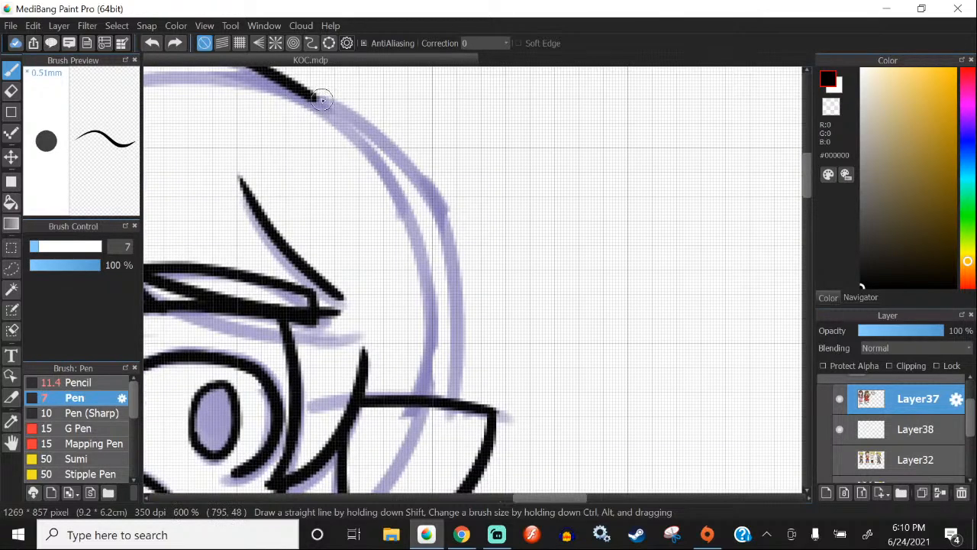
pyautogui.moveTo(316, 92); pyautogui.dragTo(461, 359)
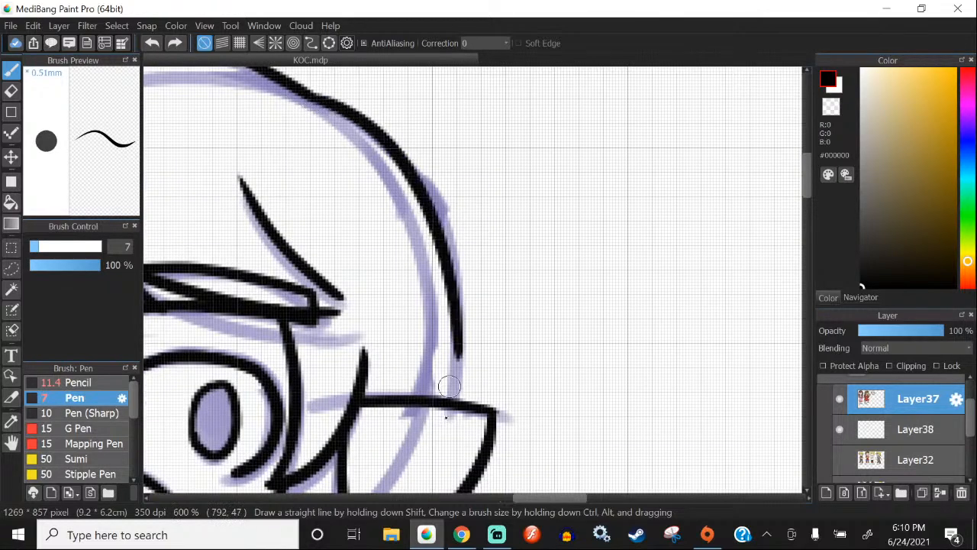
pyautogui.click(157, 51)
pyautogui.moveTo(316, 98); pyautogui.dragTo(462, 301)
pyautogui.moveTo(462, 287); pyautogui.dragTo(462, 388)
pyautogui.click(155, 47)
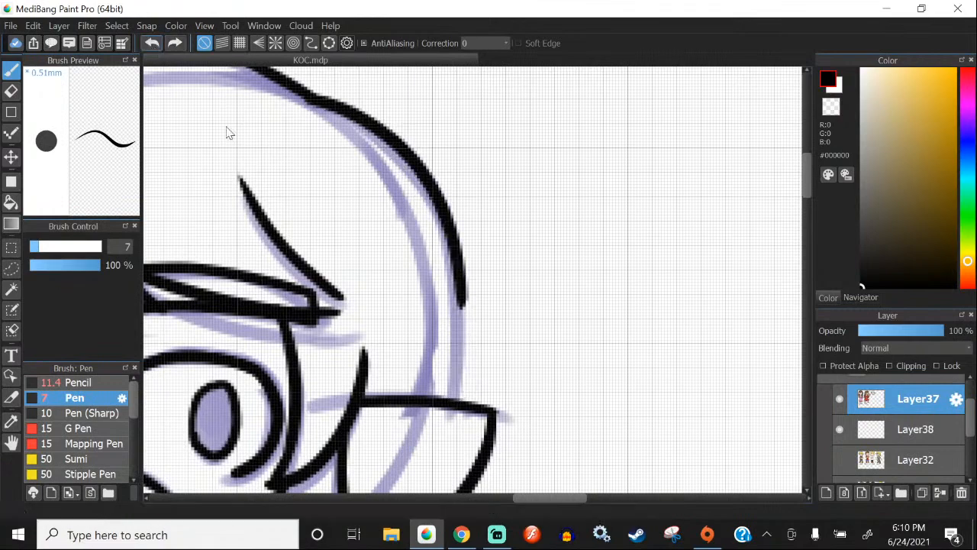
pyautogui.moveTo(462, 279); pyautogui.dragTo(457, 399)
pyautogui.hotkey('ctrl', 'z')
pyautogui.scroll(-5, 428, 239)
pyautogui.scroll(3, 456, 153)
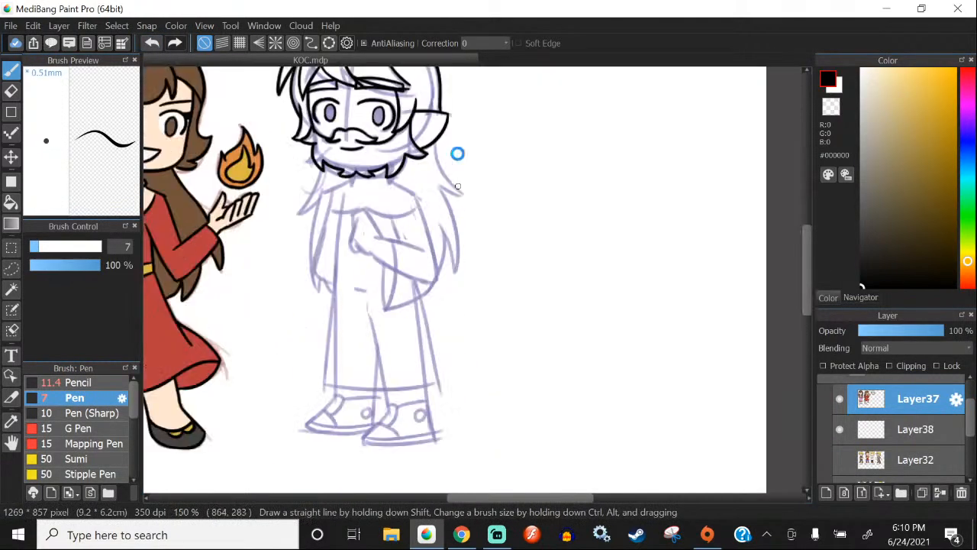
pyautogui.scroll(5, 428, 169)
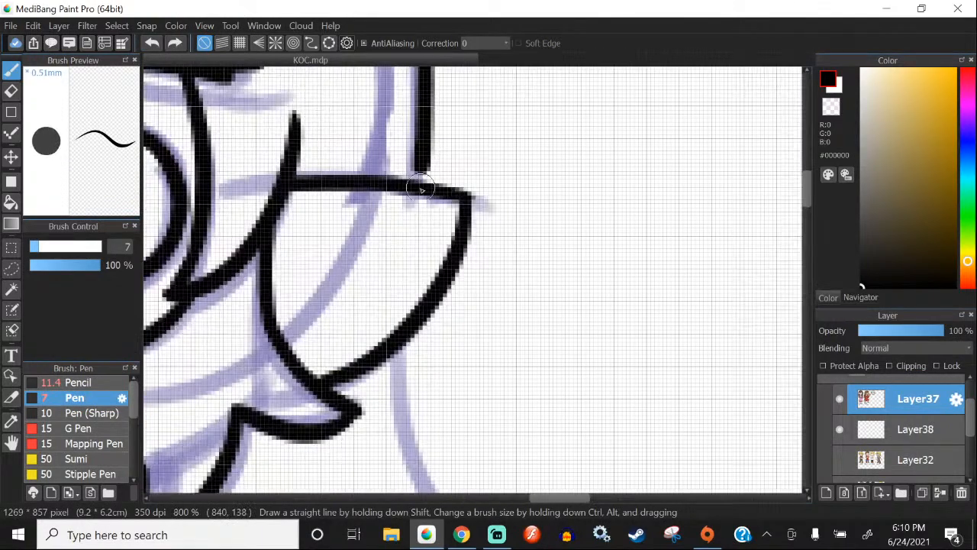
# Step: Ink the pointed hair lock that flares out just below the ear, following the purple sketch
pyautogui.scroll(-2, 404, 114)
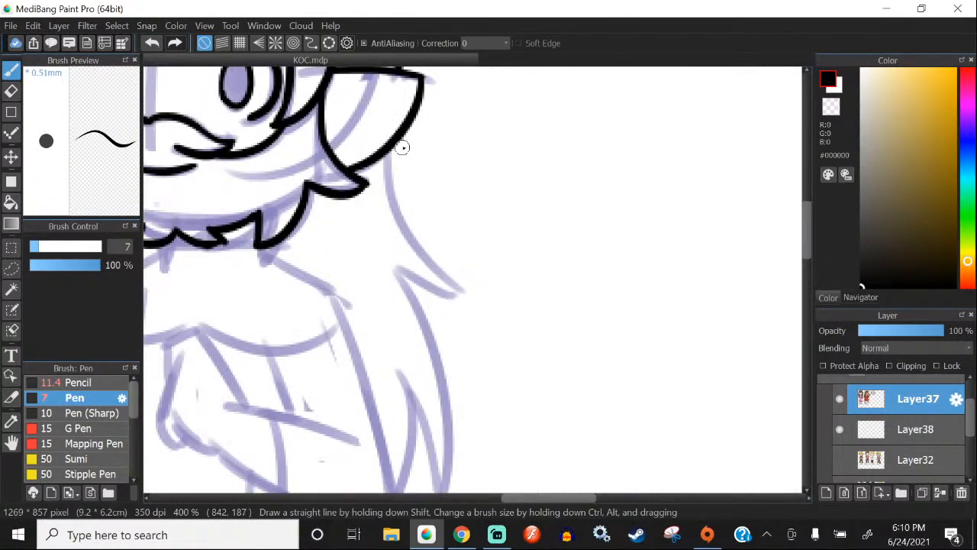
pyautogui.scroll(2, 403, 148)
pyautogui.moveTo(395, 146)
pyautogui.mouseDown()
pyautogui.moveTo(495, 353)
pyautogui.moveTo(404, 344)
pyautogui.mouseUp()
pyautogui.click(152, 42)
pyautogui.click(152, 43)
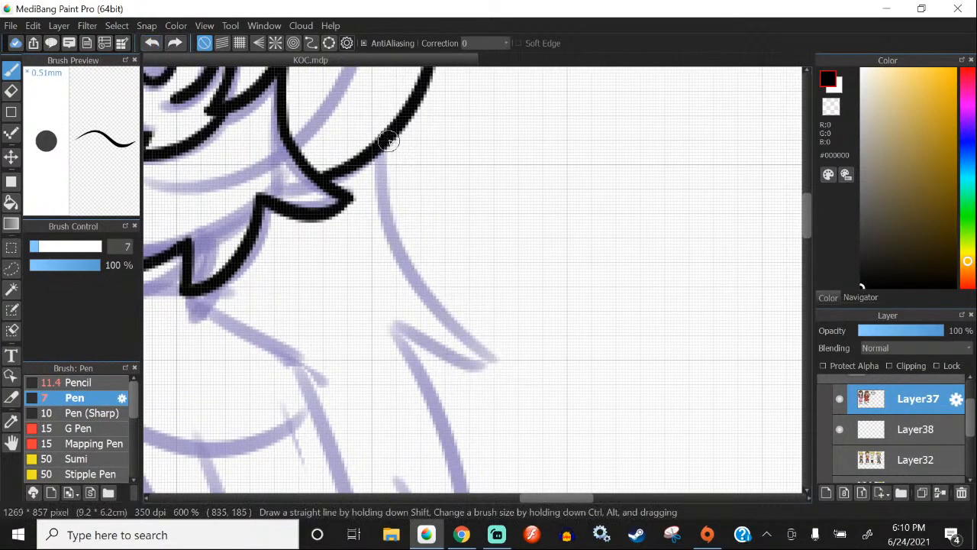
pyautogui.moveTo(392, 142)
pyautogui.mouseDown()
pyautogui.moveTo(514, 361)
pyautogui.moveTo(393, 336)
pyautogui.mouseUp()
pyautogui.scroll(-4, 393, 336)
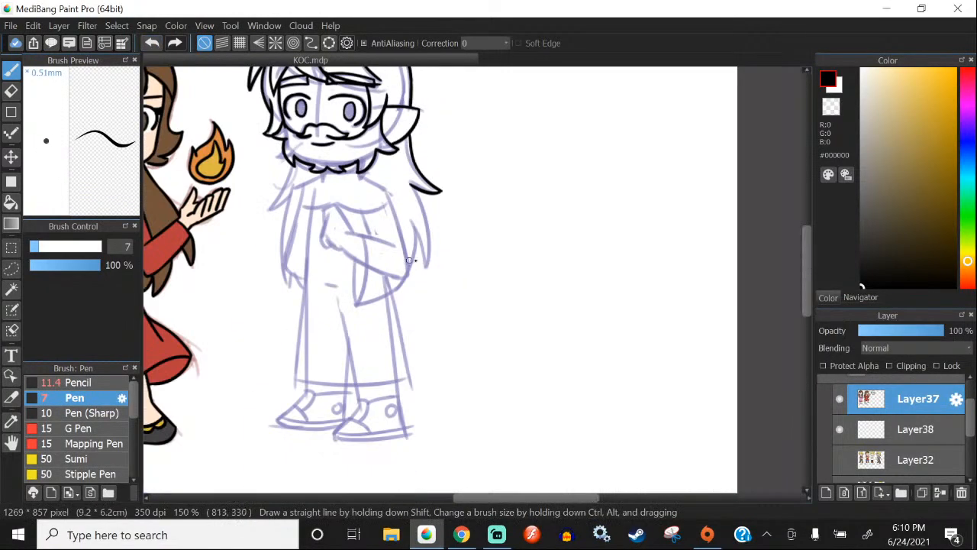
# Step: Ink the long hair strand below the flared lock, with its outer and inner edges meeting in a closed pointed tip
pyautogui.scroll(3, 418, 166)
pyautogui.moveTo(418, 165)
pyautogui.mouseDown()
pyautogui.moveTo(434, 374)
pyautogui.moveTo(425, 266)
pyautogui.mouseUp()
pyautogui.scroll(1, 441, 323)
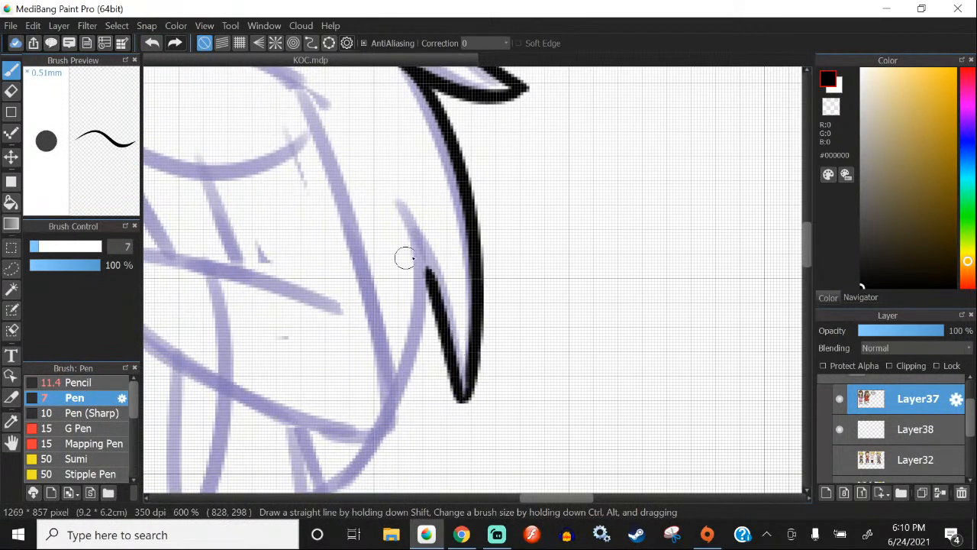
pyautogui.hotkey('ctrl', 'z')
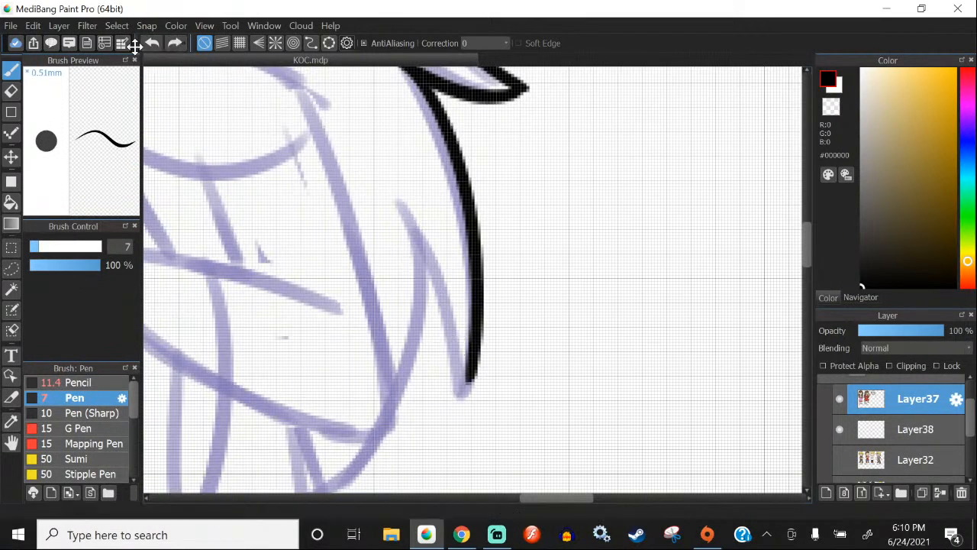
pyautogui.moveTo(391, 188); pyautogui.dragTo(455, 389)
pyautogui.scroll(1, 463, 371)
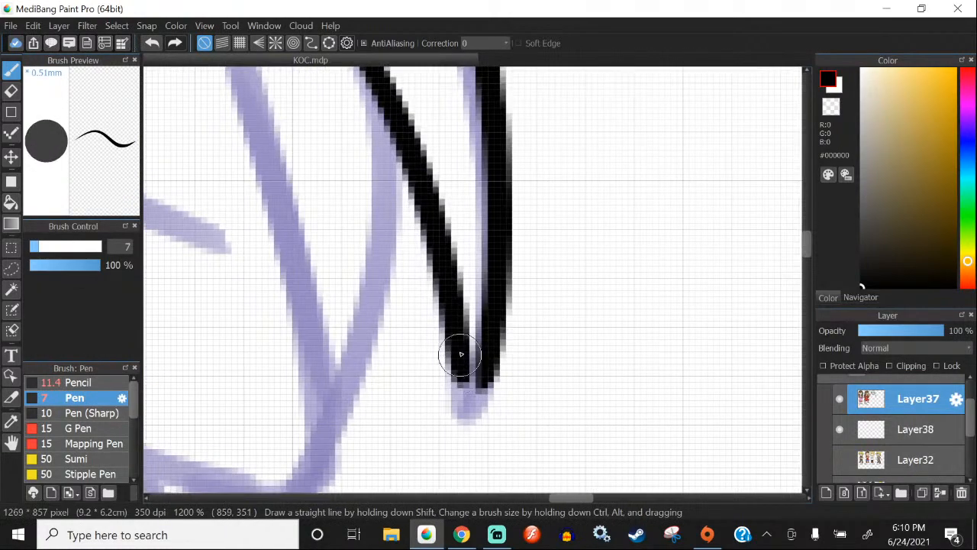
pyautogui.scroll(-1, 452, 257)
pyautogui.scroll(2, 426, 241)
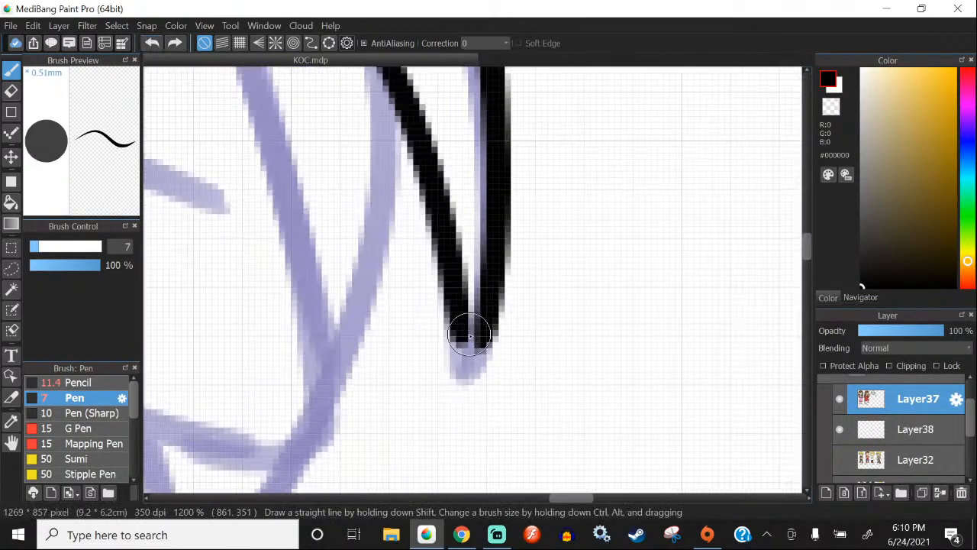
pyautogui.scroll(-2, 405, 216)
# Step: Ink the short curved hair line from the long strand's inner edge down to the elbow of the sleeve
pyautogui.moveTo(409, 164); pyautogui.dragTo(319, 437)
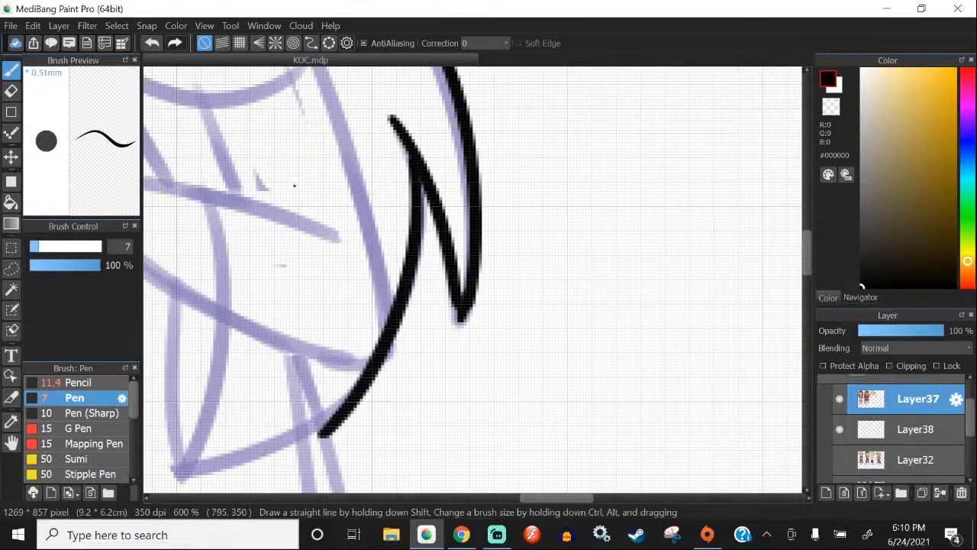
pyautogui.click(151, 43)
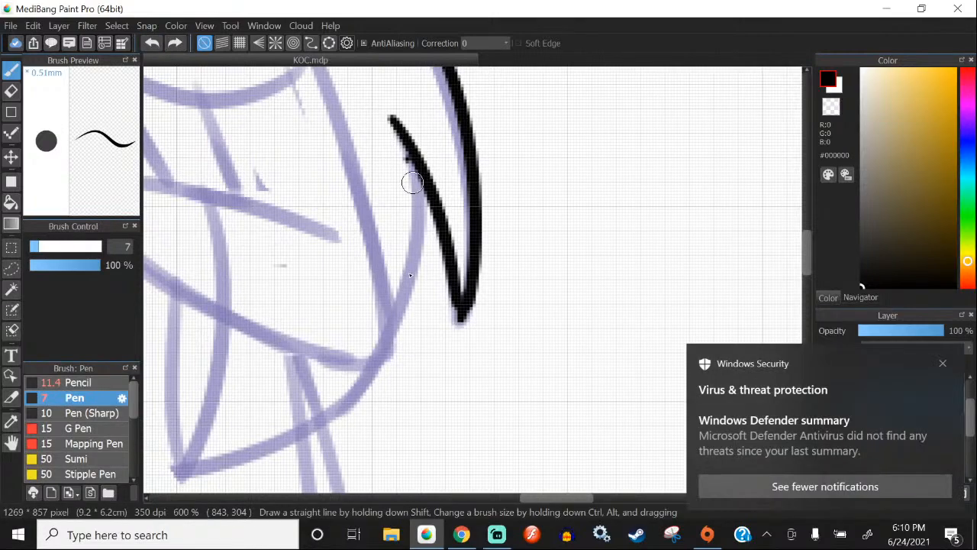
pyautogui.moveTo(412, 182); pyautogui.dragTo(384, 340)
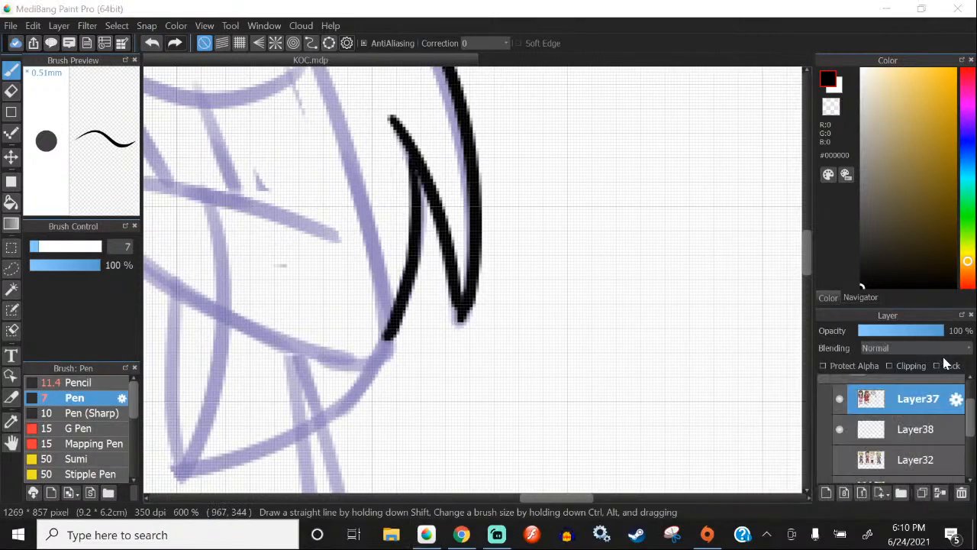
# Step: Ink the small pointed hair lock under the beard on the side facing the flame, following the sketch
pyautogui.scroll(-4, 539, 219)
pyautogui.scroll(4, 403, 198)
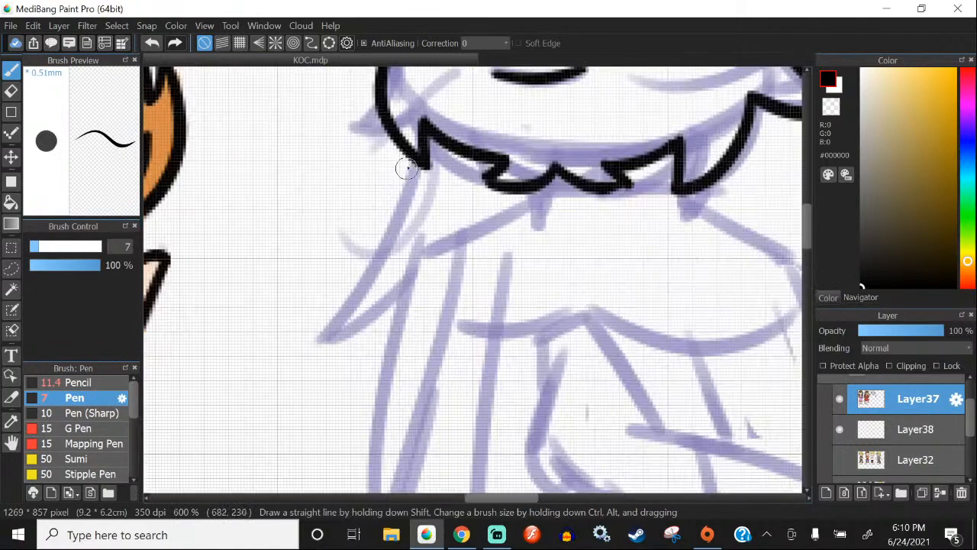
pyautogui.moveTo(399, 163); pyautogui.dragTo(338, 312)
pyautogui.hotkey('ctrl', 'z')
pyautogui.moveTo(413, 167)
pyautogui.mouseDown()
pyautogui.moveTo(330, 341)
pyautogui.moveTo(407, 281)
pyautogui.mouseUp()
pyautogui.scroll(-3, 315, 118)
pyautogui.scroll(2, 329, 181)
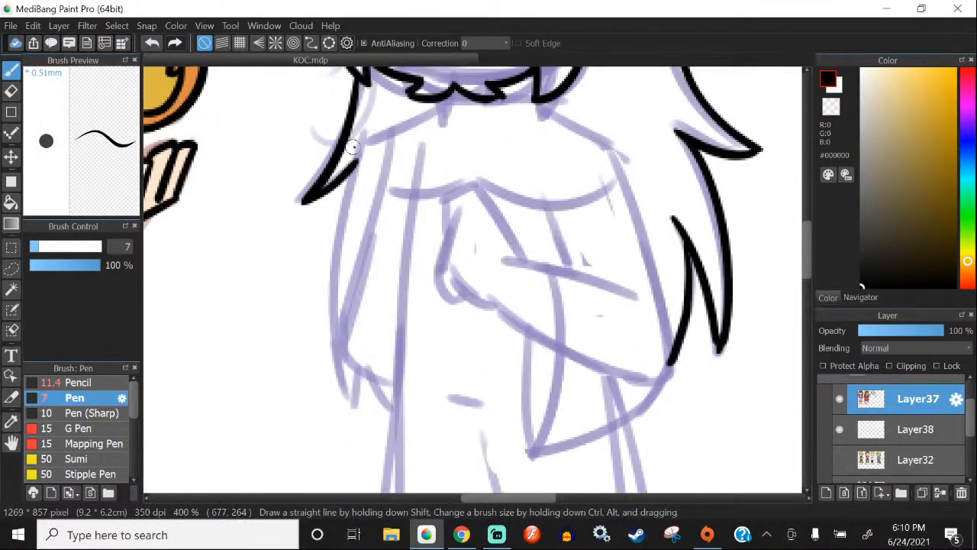
# Step: Ink the long hair strand hanging below the small lock on the flame side, including its pointed tip beside the sleeve
pyautogui.moveTo(357, 132); pyautogui.dragTo(393, 471)
pyautogui.hotkey('ctrl', 'z')
pyautogui.moveTo(362, 127); pyautogui.dragTo(374, 429)
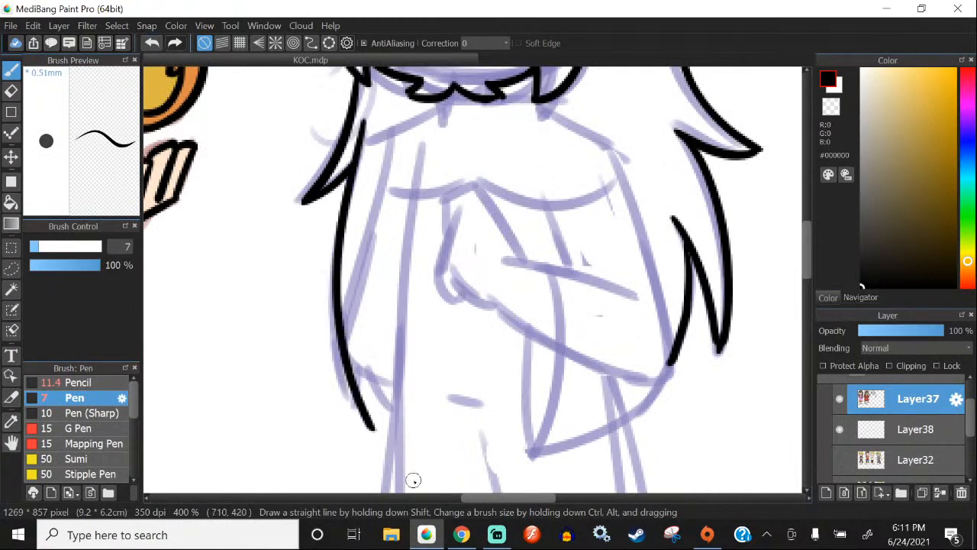
pyautogui.click(153, 43)
pyautogui.moveTo(367, 125)
pyautogui.mouseDown()
pyautogui.moveTo(346, 262)
pyautogui.moveTo(353, 469)
pyautogui.mouseUp()
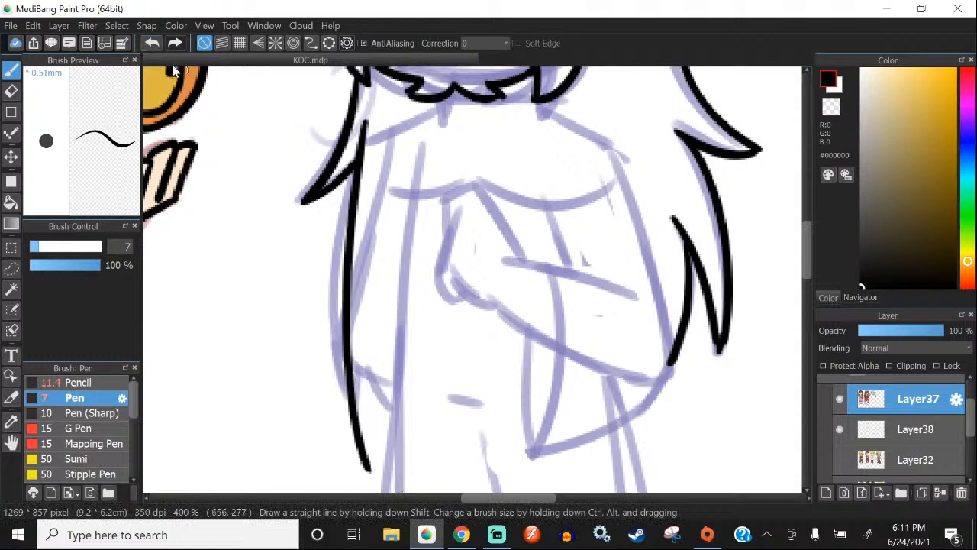
pyautogui.click(153, 44)
pyautogui.moveTo(363, 128); pyautogui.dragTo(353, 436)
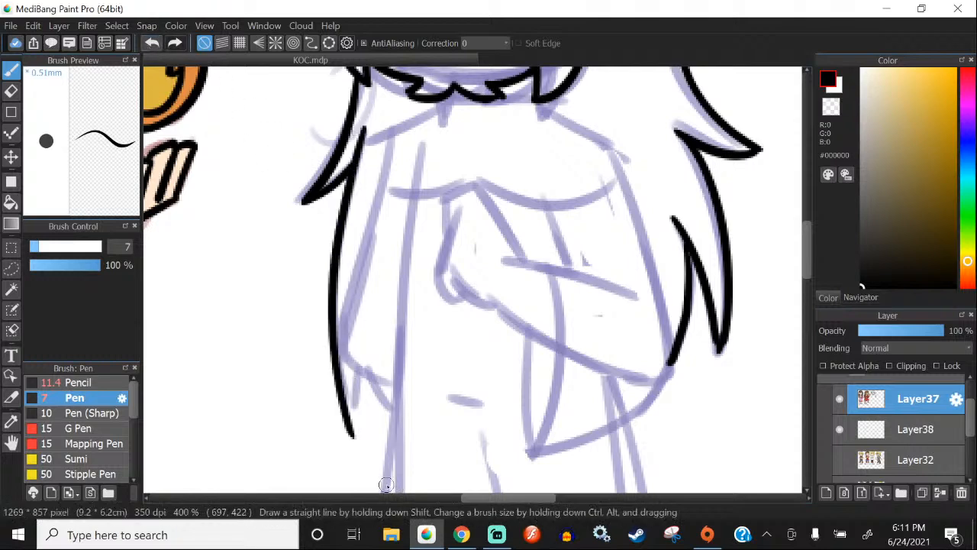
pyautogui.scroll(-1, 321, 306)
pyautogui.scroll(2, 342, 363)
pyautogui.moveTo(356, 346); pyautogui.dragTo(348, 433)
pyautogui.scroll(-3, 321, 314)
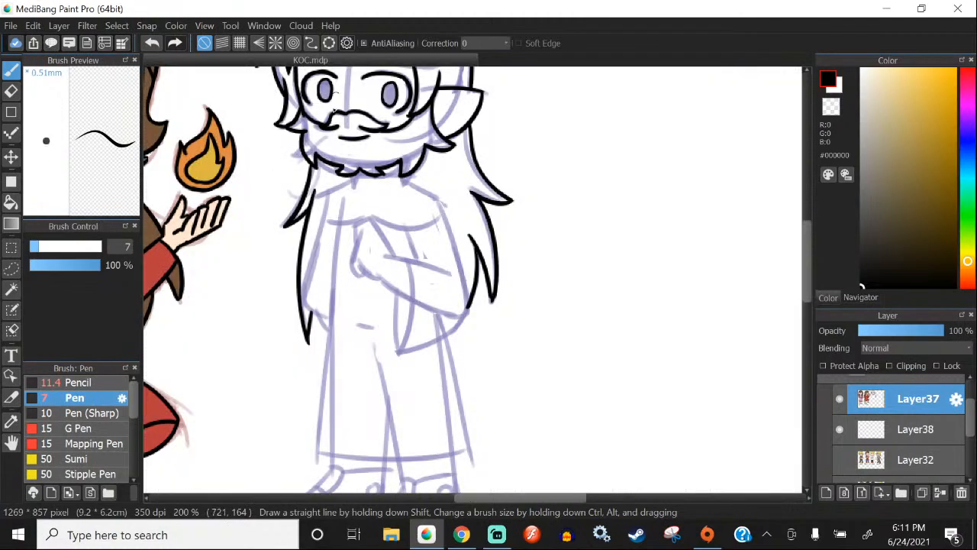
# Step: Ink the short neck lines below the beard and the shoulder line sloping from the neck on the ear side
pyautogui.scroll(4, 334, 112)
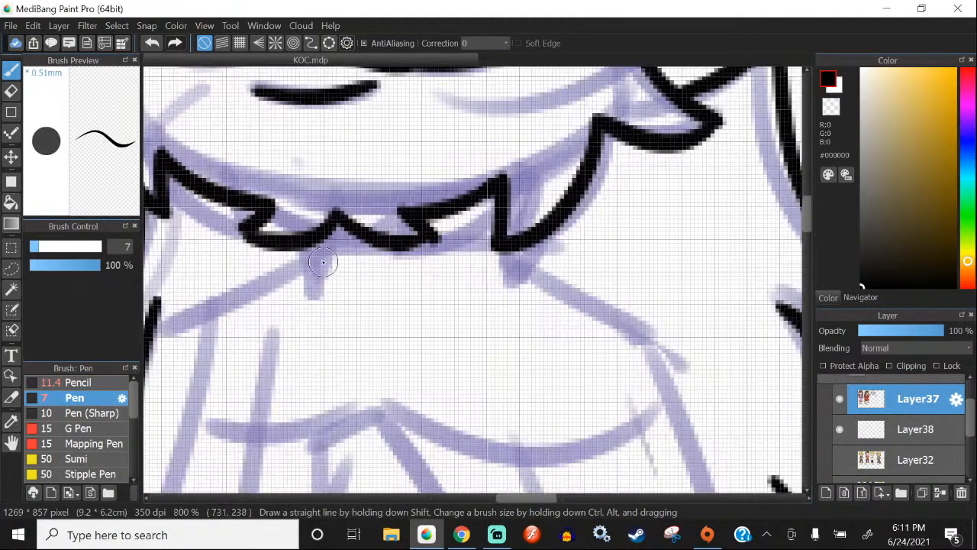
pyautogui.moveTo(507, 250); pyautogui.dragTo(514, 289)
pyautogui.scroll(-3, 513, 289)
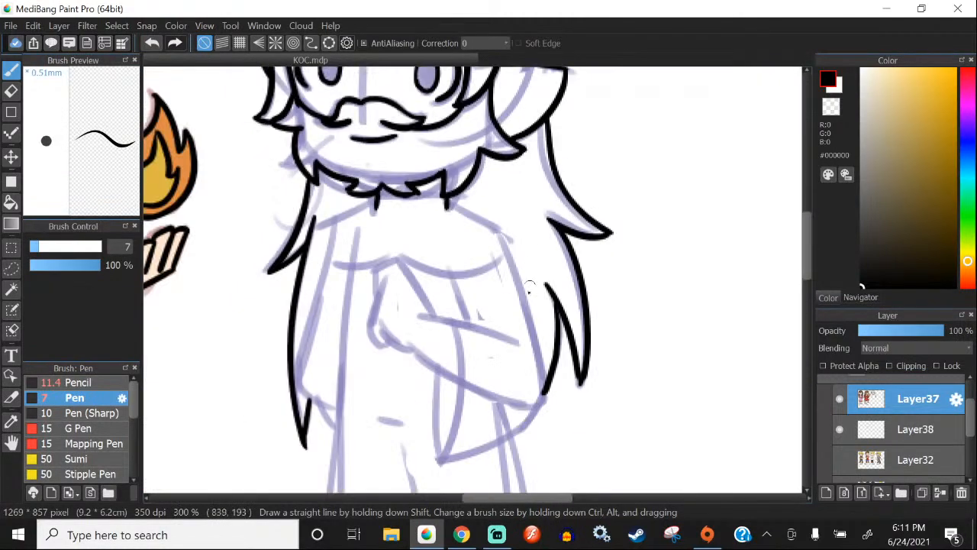
pyautogui.scroll(5, 528, 283)
pyautogui.moveTo(376, 201); pyautogui.dragTo(565, 294)
pyautogui.scroll(-4, 535, 290)
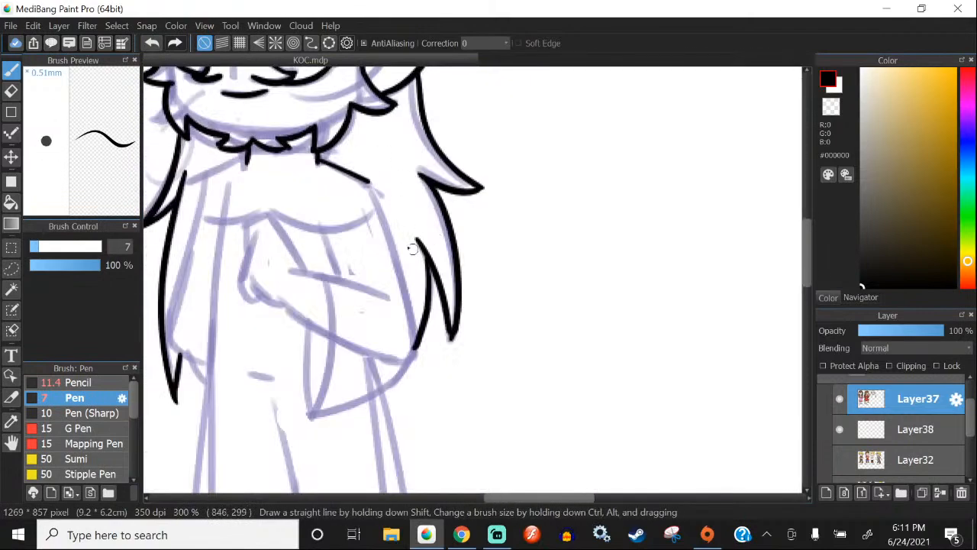
# Step: Ink the outer edge of the robe's sleeve from the end of the shoulder line down past the elbow
pyautogui.scroll(2, 410, 248)
pyautogui.moveTo(372, 176); pyautogui.dragTo(451, 439)
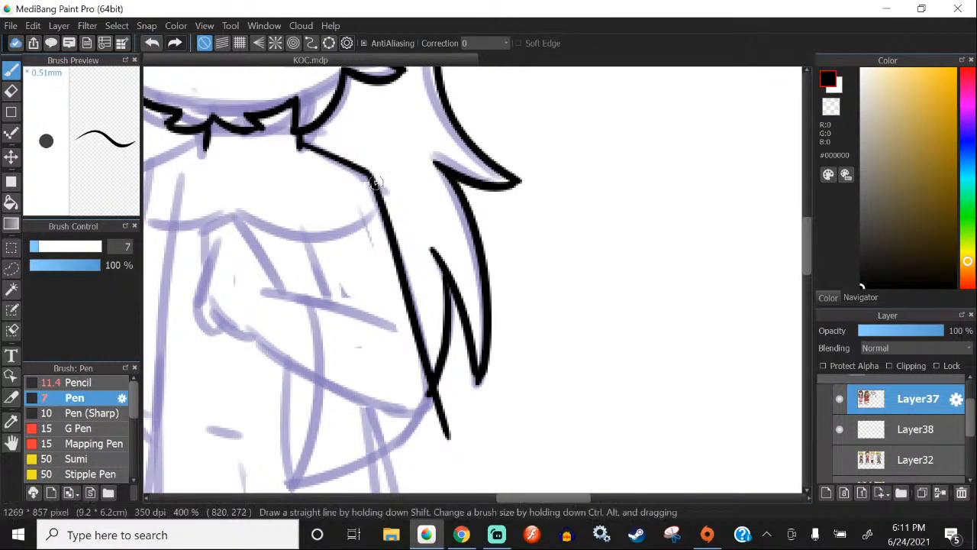
pyautogui.click(151, 45)
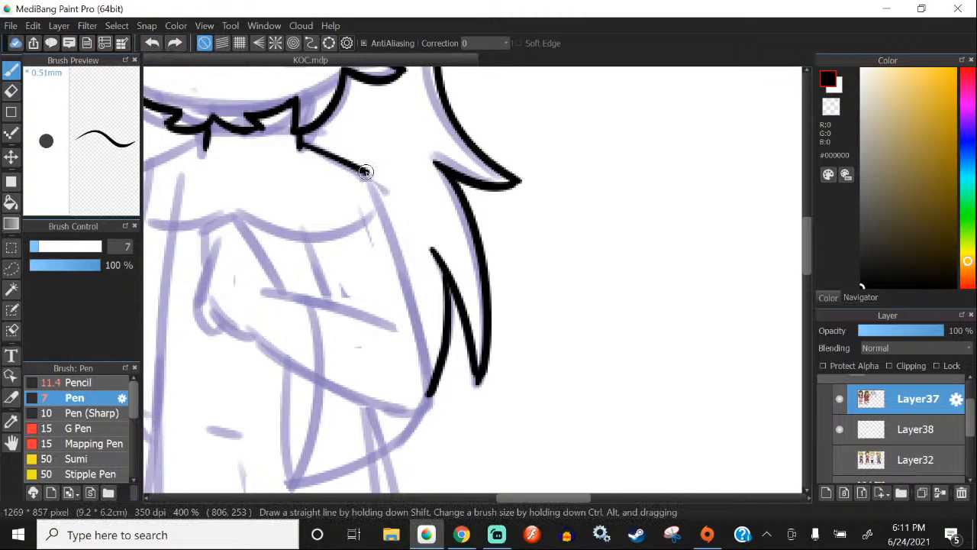
pyautogui.moveTo(366, 173); pyautogui.dragTo(441, 431)
pyautogui.scroll(1, 306, 272)
pyautogui.moveTo(308, 224); pyautogui.dragTo(340, 306)
pyautogui.click(151, 43)
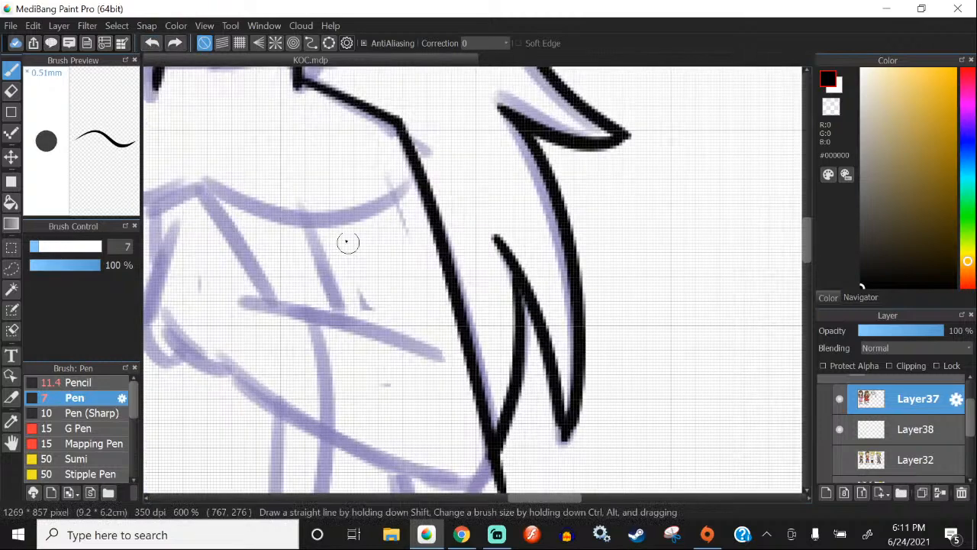
# Step: Ink the short inner-arm line of the ear-side sleeve and the upper and lower edges of its forearm, following the sketch
pyautogui.moveTo(301, 207); pyautogui.dragTo(338, 313)
pyautogui.scroll(2, 359, 211)
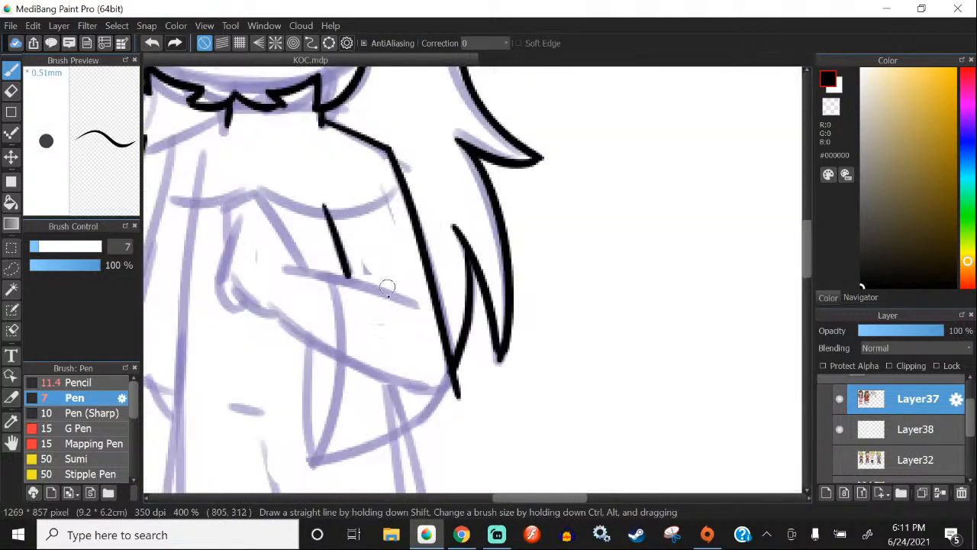
pyautogui.moveTo(261, 226); pyautogui.dragTo(462, 289)
pyautogui.click(151, 43)
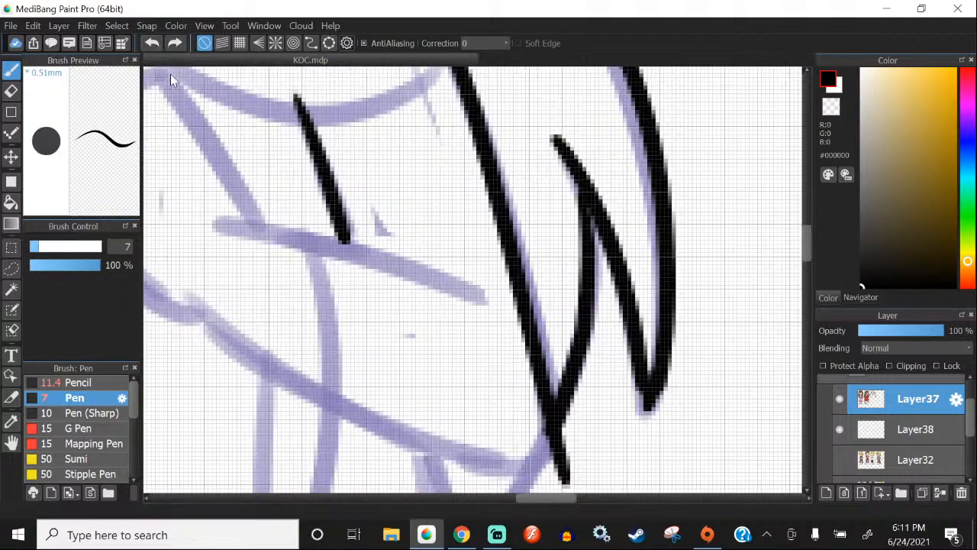
pyautogui.moveTo(262, 227); pyautogui.dragTo(463, 290)
pyautogui.scroll(-3, 367, 240)
pyautogui.scroll(3, 273, 244)
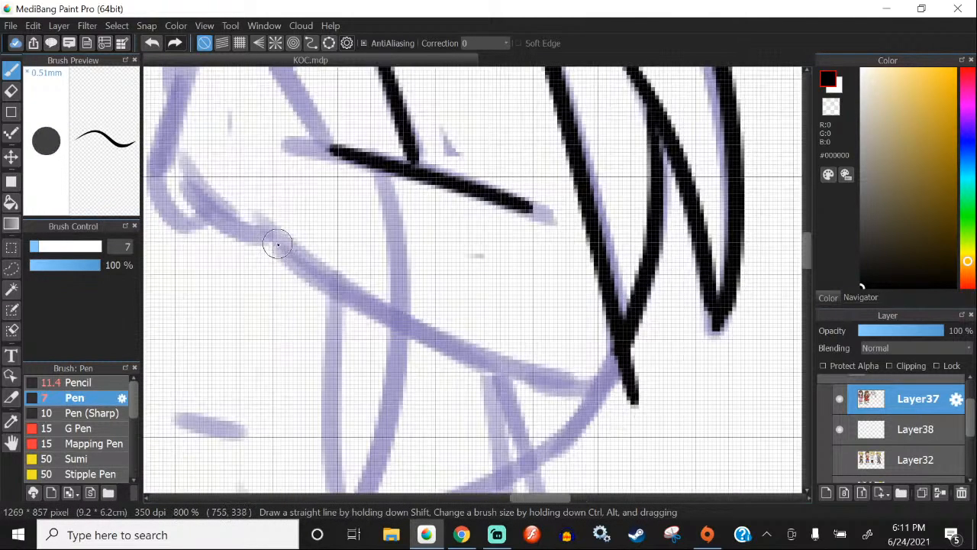
pyautogui.moveTo(273, 243); pyautogui.dragTo(409, 321)
pyautogui.scroll(-4, 424, 323)
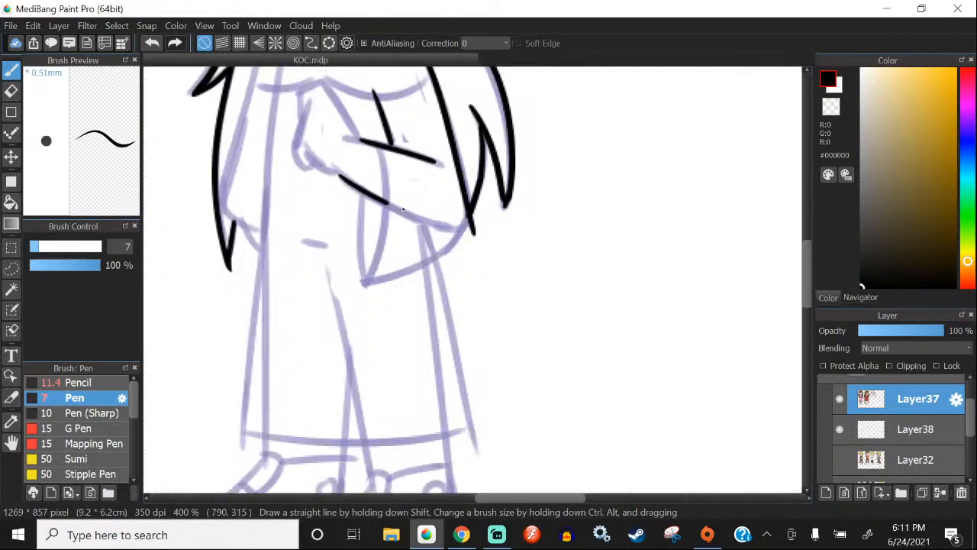
# Step: Ink both curved edges of the cuff opening hanging from the forearm, meeting in a point, and erase the overshoot at the tip
pyautogui.scroll(2, 403, 208)
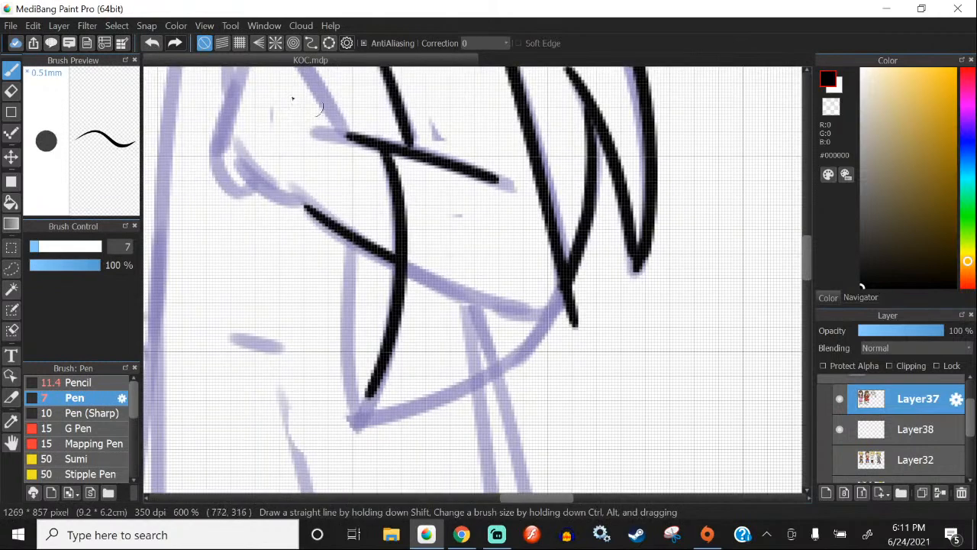
pyautogui.moveTo(390, 145); pyautogui.dragTo(360, 427)
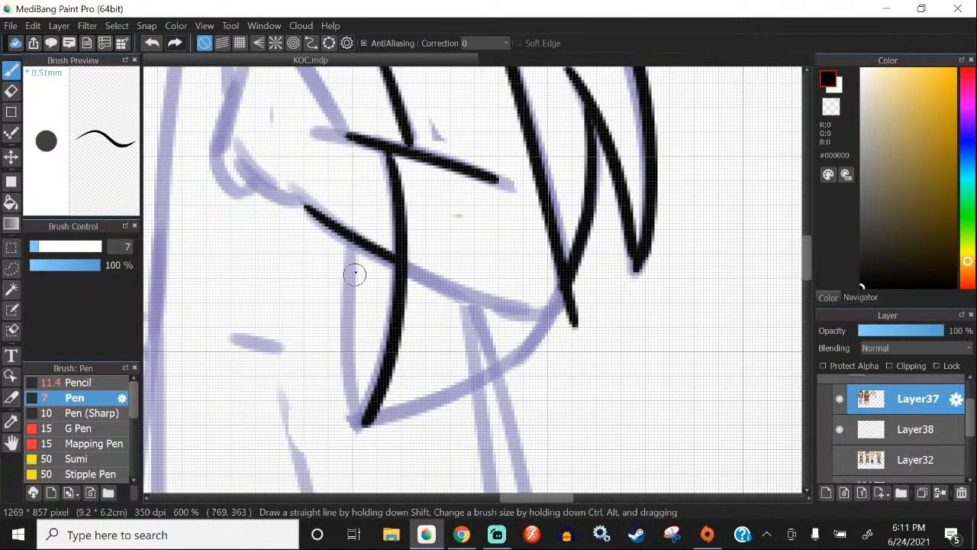
pyautogui.moveTo(356, 238); pyautogui.dragTo(380, 468)
pyautogui.press('e')
pyautogui.moveTo(389, 412)
pyautogui.mouseDown()
pyautogui.moveTo(357, 460)
pyautogui.moveTo(344, 456)
pyautogui.mouseUp()
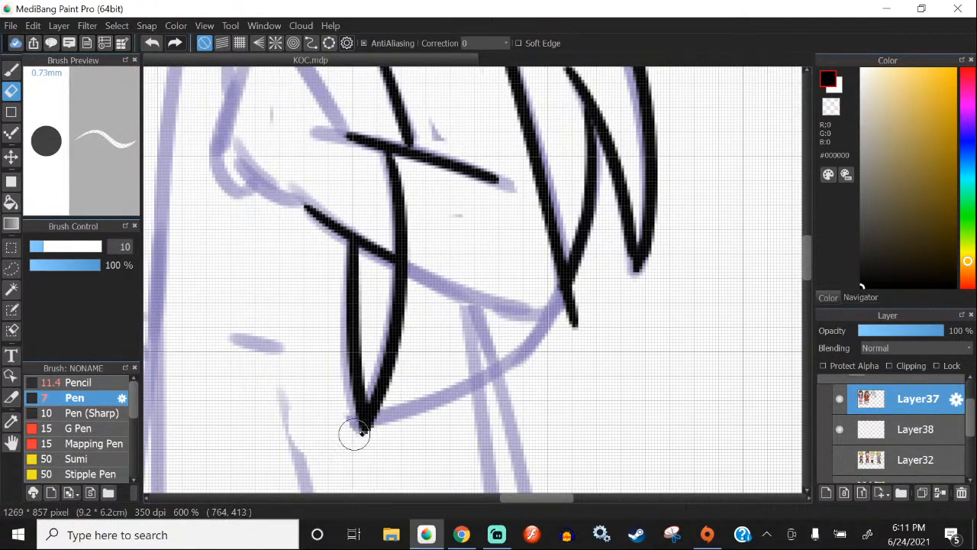
pyautogui.scroll(-3, 380, 353)
# Step: Ink the outline of the hand held against the chest, including the wrist lines, the finger edge and the thumb
pyautogui.press('b')
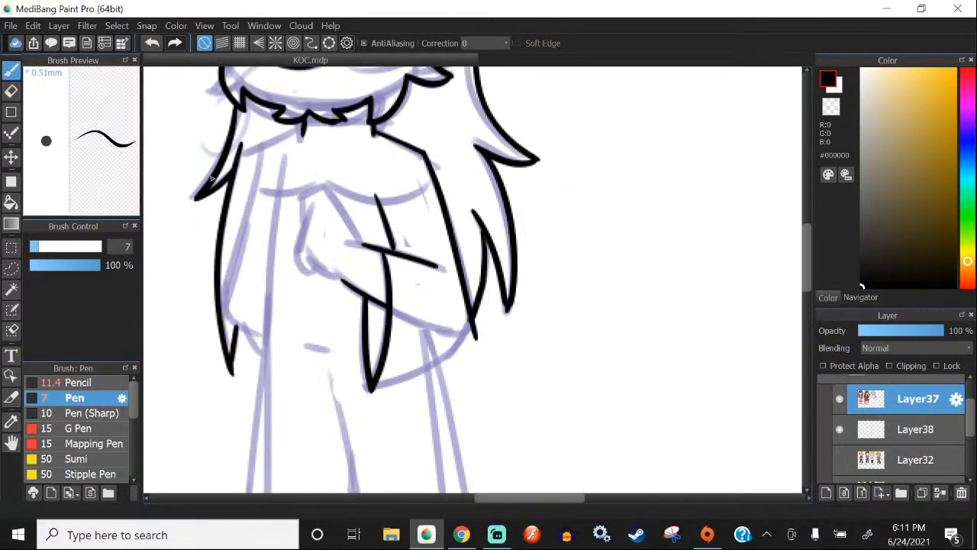
pyautogui.scroll(3, 212, 178)
pyautogui.moveTo(434, 347); pyautogui.dragTo(309, 166)
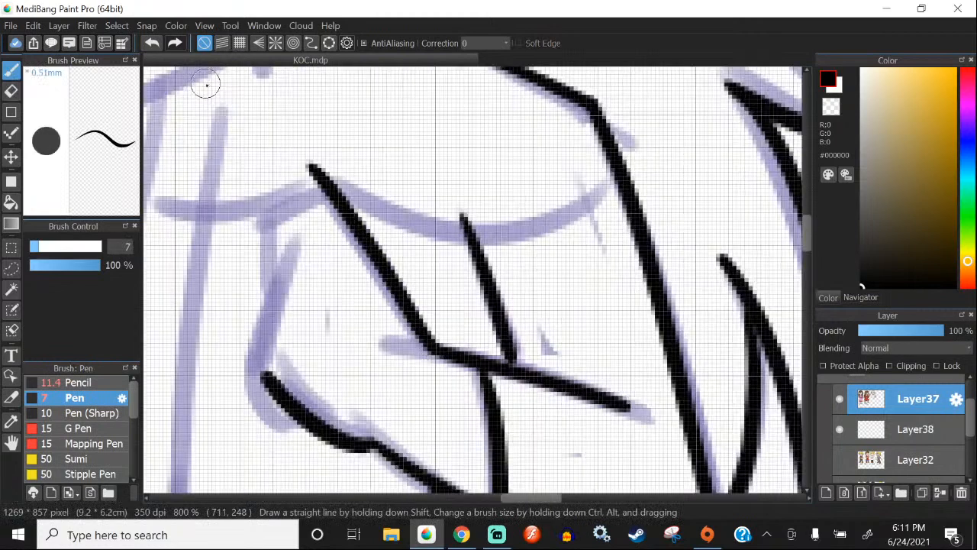
pyautogui.moveTo(296, 229); pyautogui.dragTo(257, 330)
pyautogui.moveTo(297, 227); pyautogui.dragTo(333, 231)
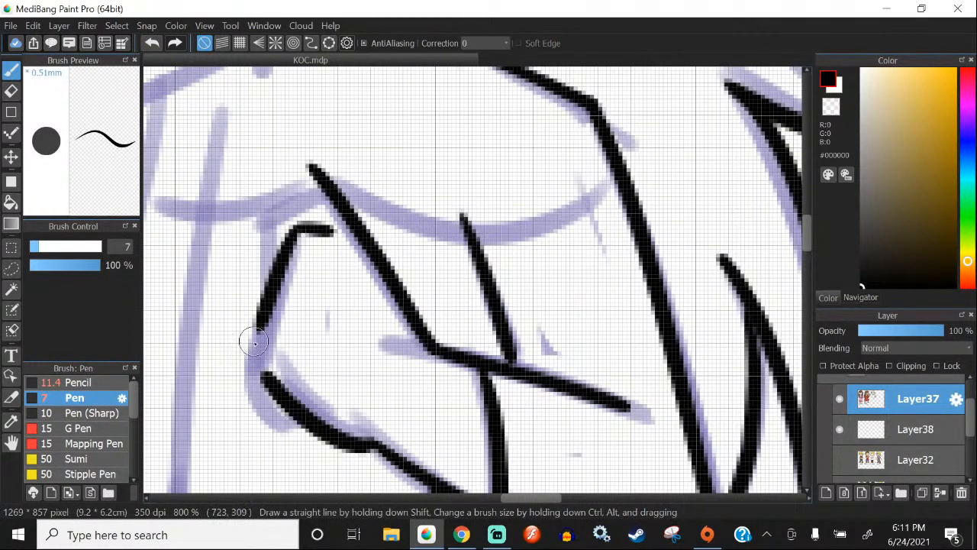
pyautogui.moveTo(262, 307)
pyautogui.mouseDown()
pyautogui.moveTo(246, 386)
pyautogui.moveTo(276, 448)
pyautogui.moveTo(281, 409)
pyautogui.moveTo(298, 427)
pyautogui.mouseUp()
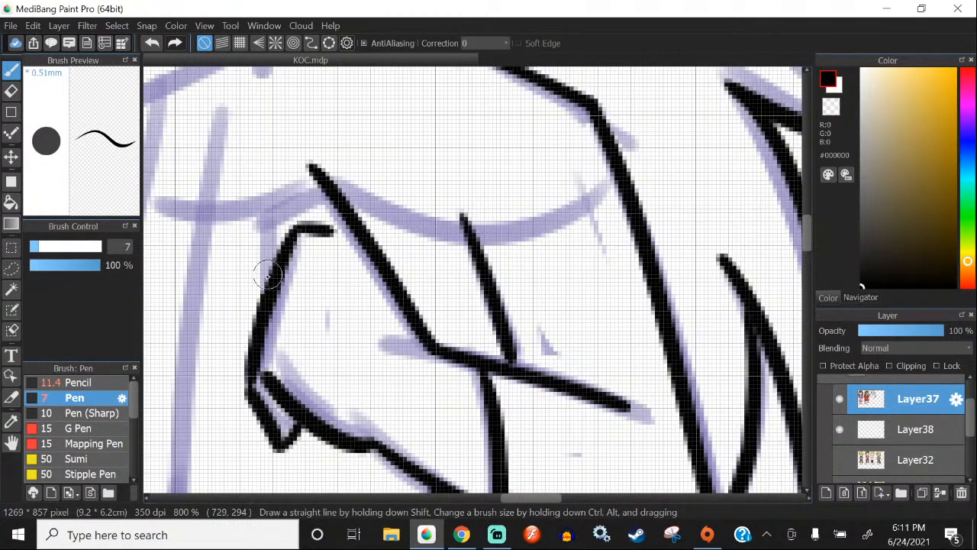
pyautogui.moveTo(267, 288)
pyautogui.mouseDown()
pyautogui.moveTo(263, 216)
pyautogui.moveTo(264, 229)
pyautogui.moveTo(303, 168)
pyautogui.mouseUp()
pyautogui.scroll(-3, 298, 164)
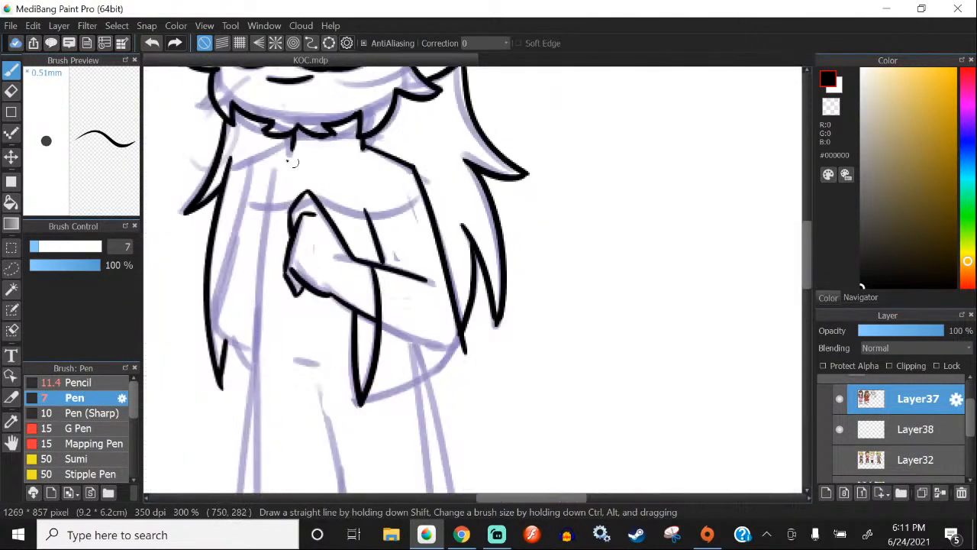
# Step: Ink the flame-side shoulder line sloping from the neck and the sleeve's outer edge running down beside the long hair strand
pyautogui.scroll(2, 339, 140)
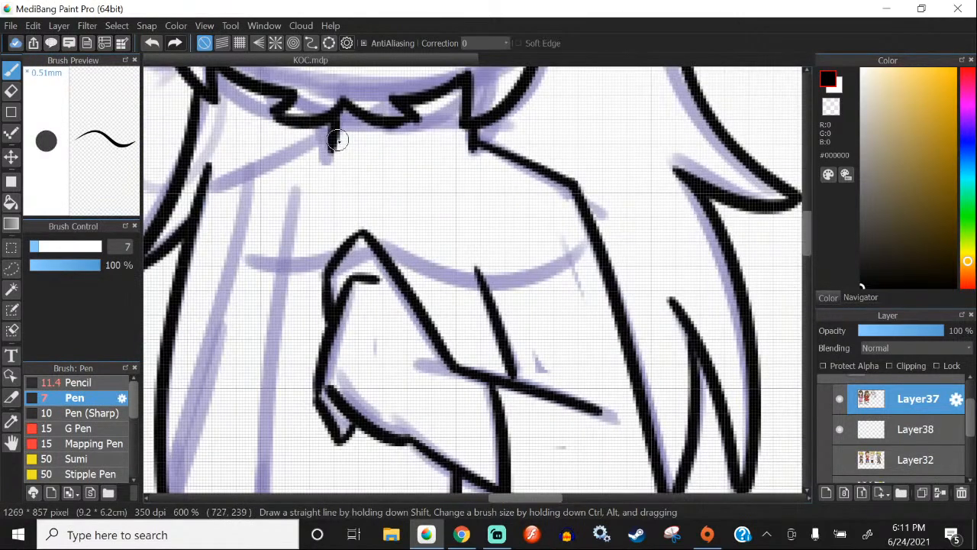
pyautogui.moveTo(338, 140); pyautogui.dragTo(253, 174)
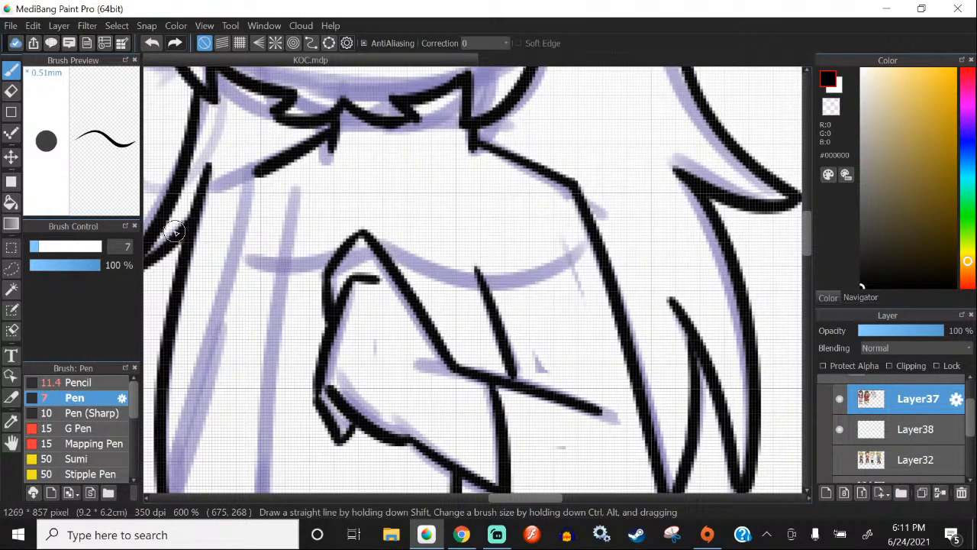
pyautogui.scroll(-2, 463, 115)
pyautogui.scroll(3, 401, 153)
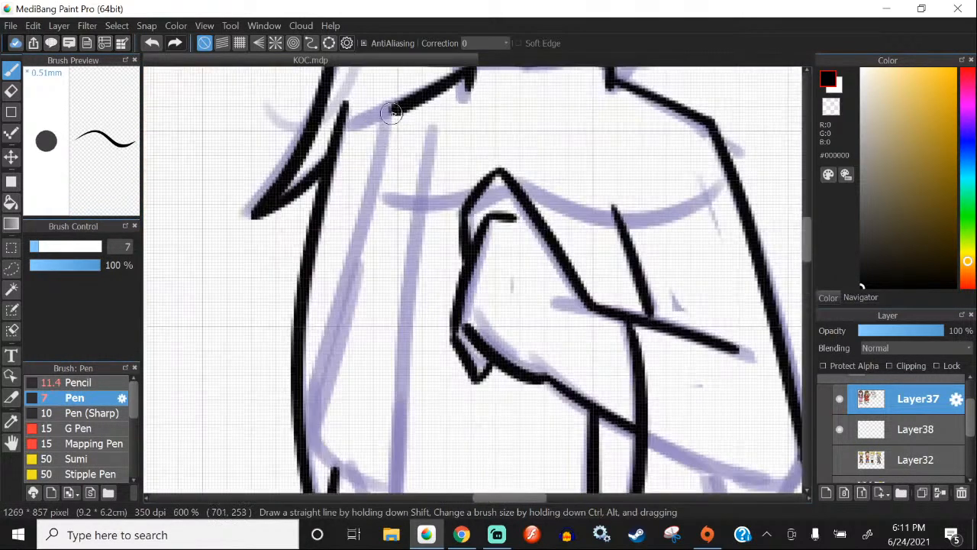
pyautogui.moveTo(393, 108); pyautogui.dragTo(305, 451)
pyautogui.click(152, 42)
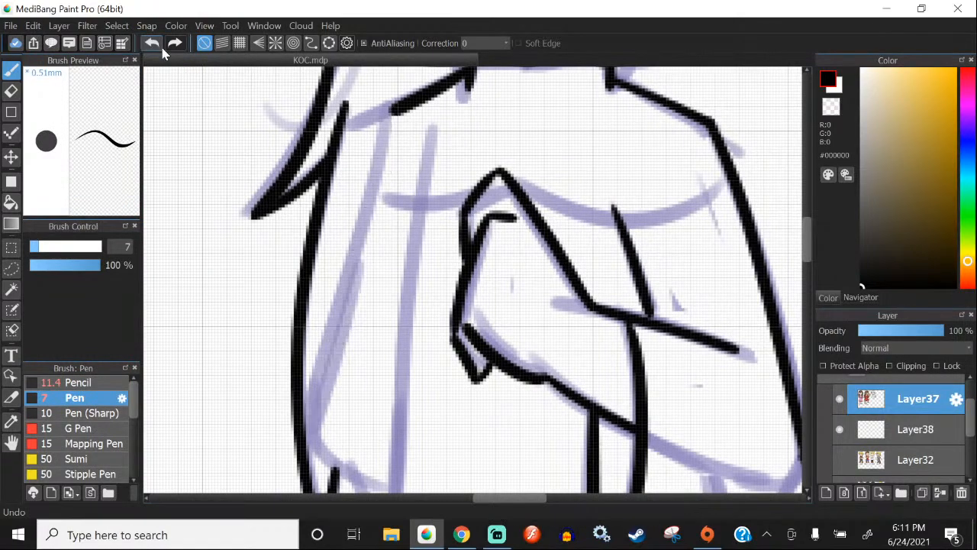
pyautogui.moveTo(391, 107); pyautogui.dragTo(307, 428)
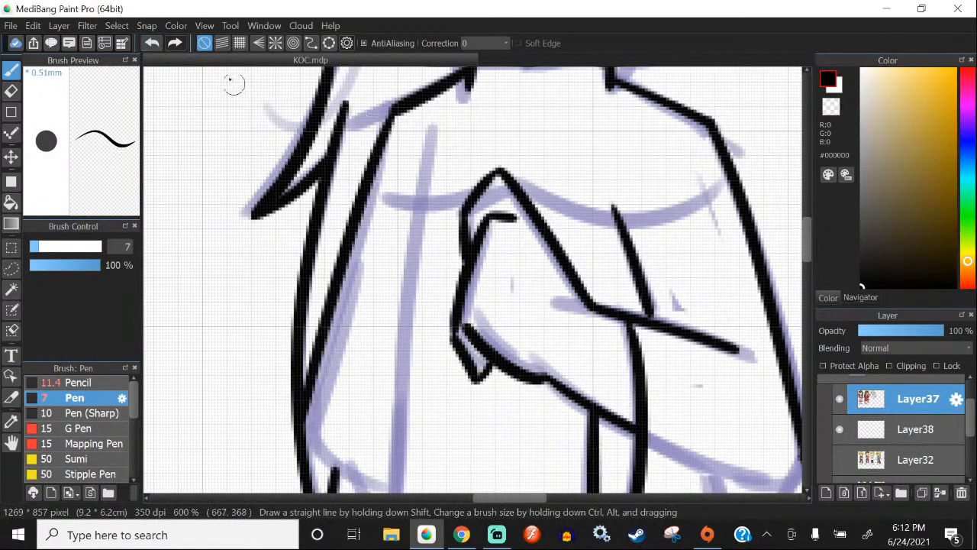
# Step: Ink the rounded lower corner of the flame-side sleeve and the two short curved lines at its hem
pyautogui.scroll(-3, 288, 155)
pyautogui.scroll(3, 298, 143)
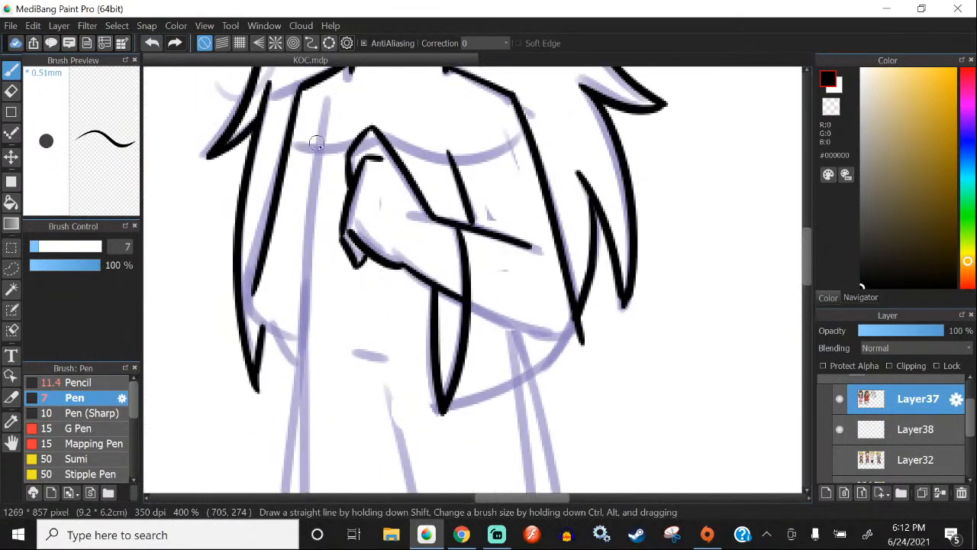
pyautogui.scroll(2, 250, 287)
pyautogui.moveTo(250, 287); pyautogui.dragTo(341, 369)
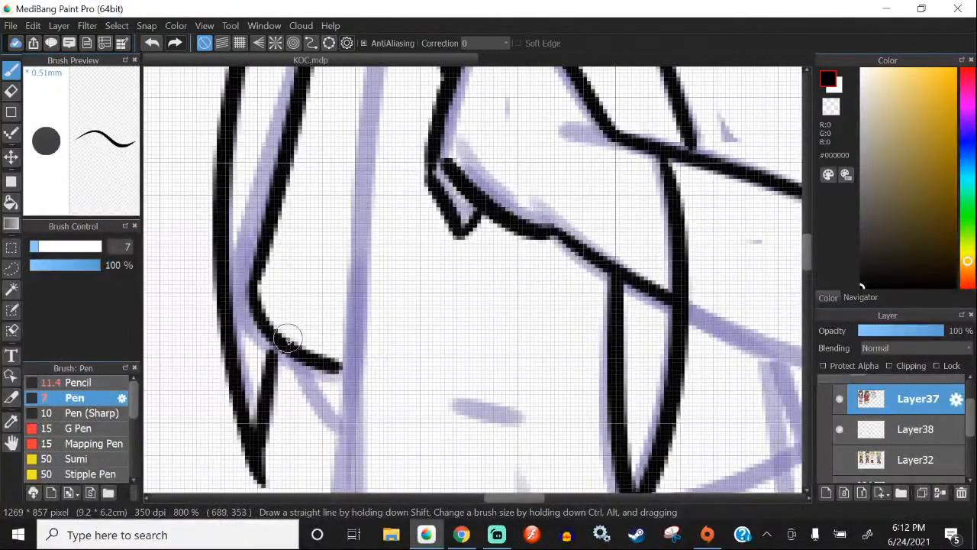
pyautogui.moveTo(281, 360); pyautogui.dragTo(341, 425)
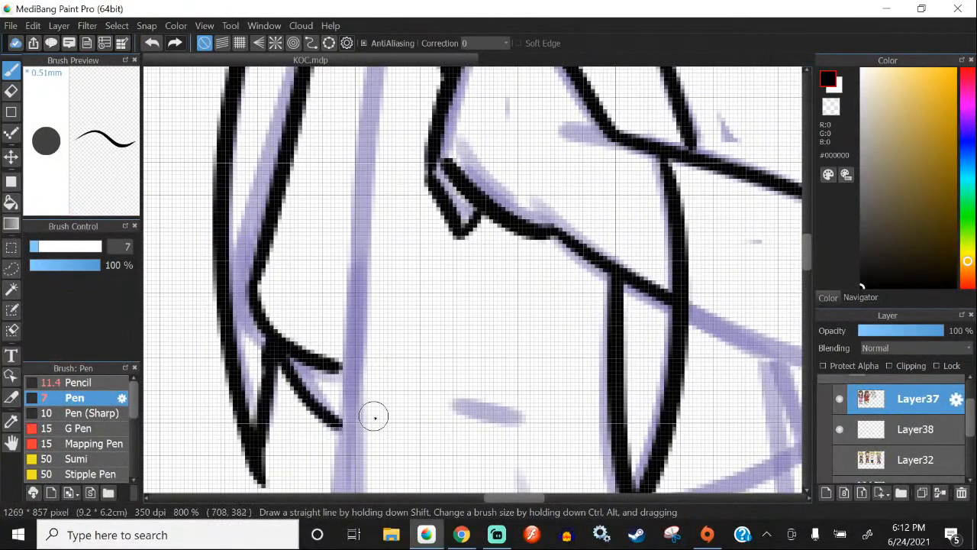
# Step: Ink the long vertical robe line beside the flame-side sleeve, from the chest down past the sleeve's hem
pyautogui.scroll(-3, 371, 305)
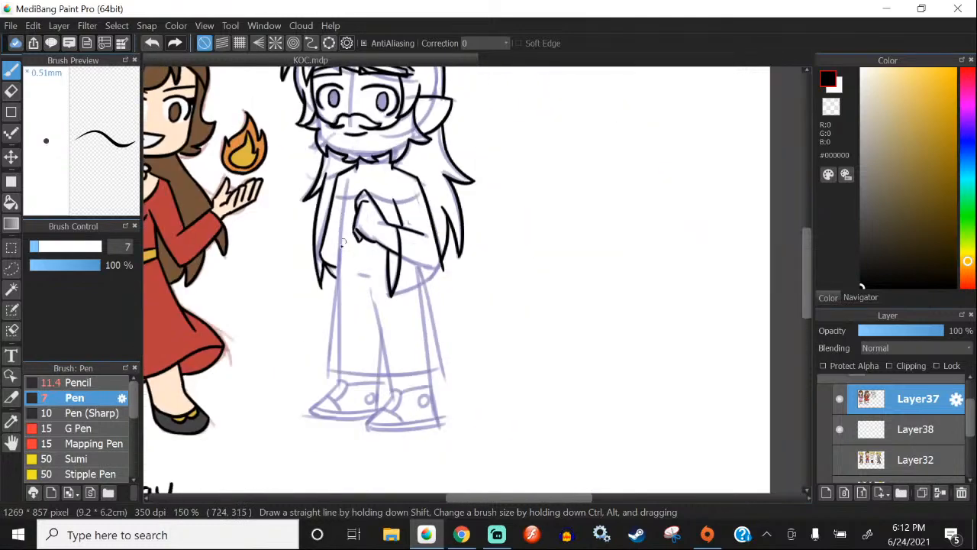
pyautogui.scroll(2, 389, 67)
pyautogui.scroll(-1, 391, 95)
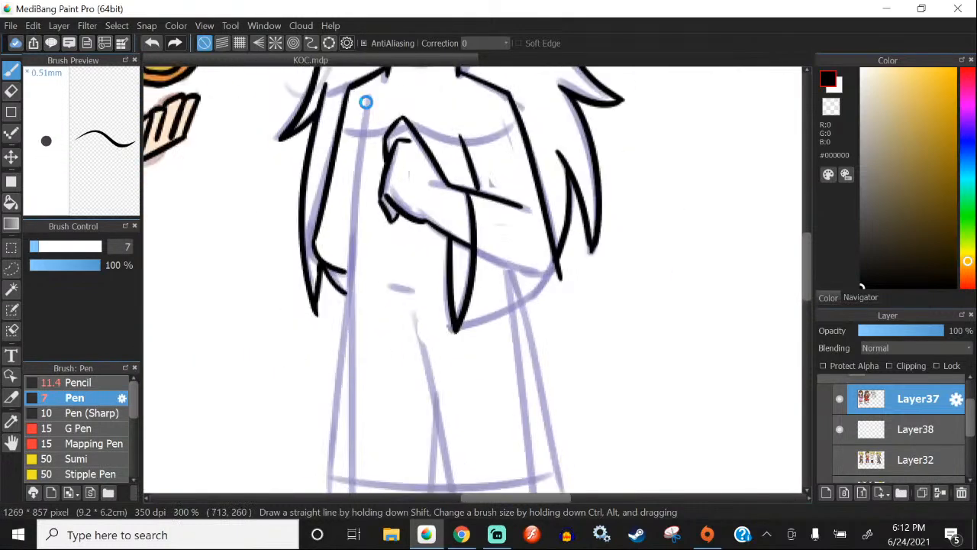
pyautogui.moveTo(544, 333); pyautogui.dragTo(373, 199)
pyautogui.scroll(2, 313, 114)
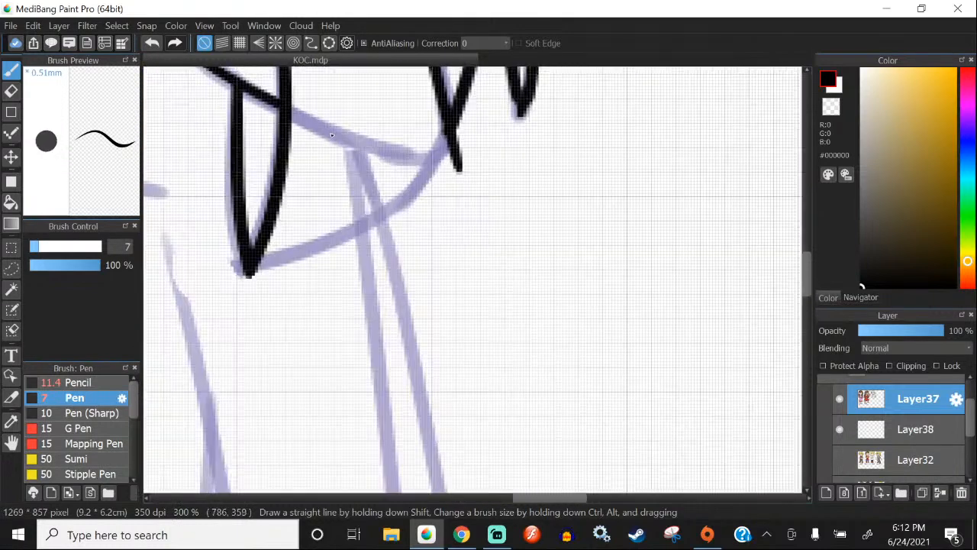
pyautogui.moveTo(443, 131); pyautogui.dragTo(275, 276)
pyautogui.click(152, 43)
pyautogui.click(175, 42)
pyautogui.moveTo(447, 131); pyautogui.dragTo(200, 269)
pyautogui.click(152, 43)
pyautogui.moveTo(449, 143); pyautogui.dragTo(191, 298)
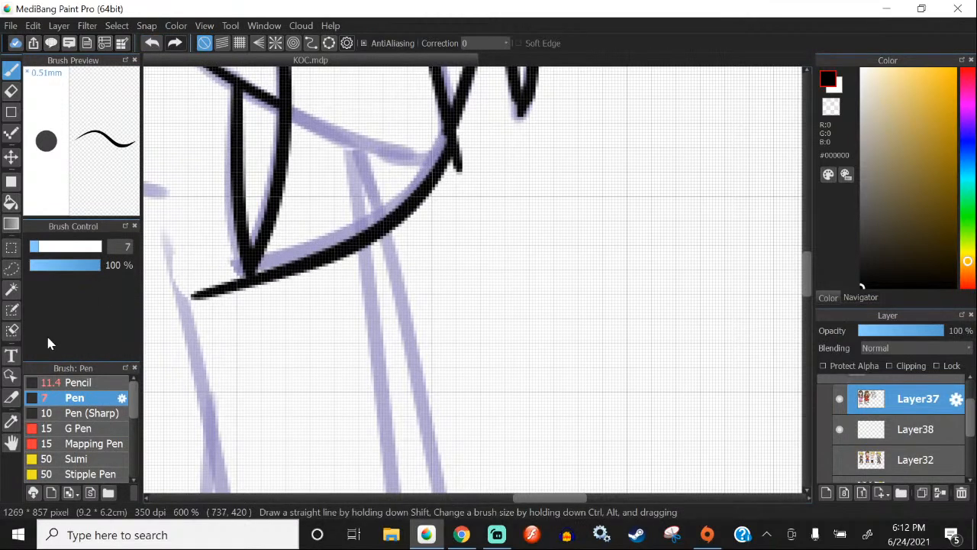
pyautogui.click(152, 43)
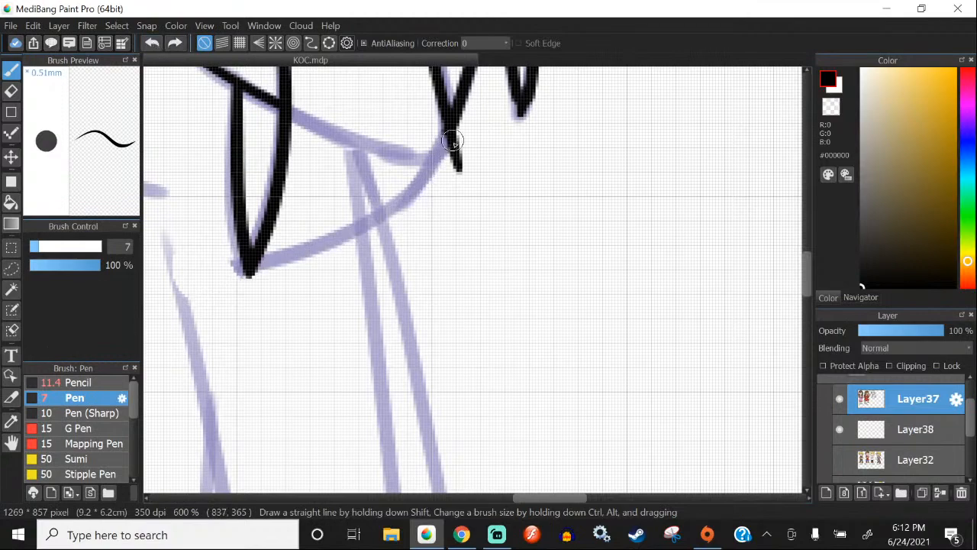
# Step: Ink the ear-side sleeve's curved lower edge from the elbow corner to the pointed cuff tip and erase the overshooting line ends
pyautogui.moveTo(453, 141); pyautogui.dragTo(214, 283)
pyautogui.press('e')
pyautogui.scroll(1, 234, 261)
pyautogui.moveTo(226, 268)
pyautogui.mouseDown()
pyautogui.moveTo(214, 234)
pyautogui.moveTo(205, 316)
pyautogui.mouseUp()
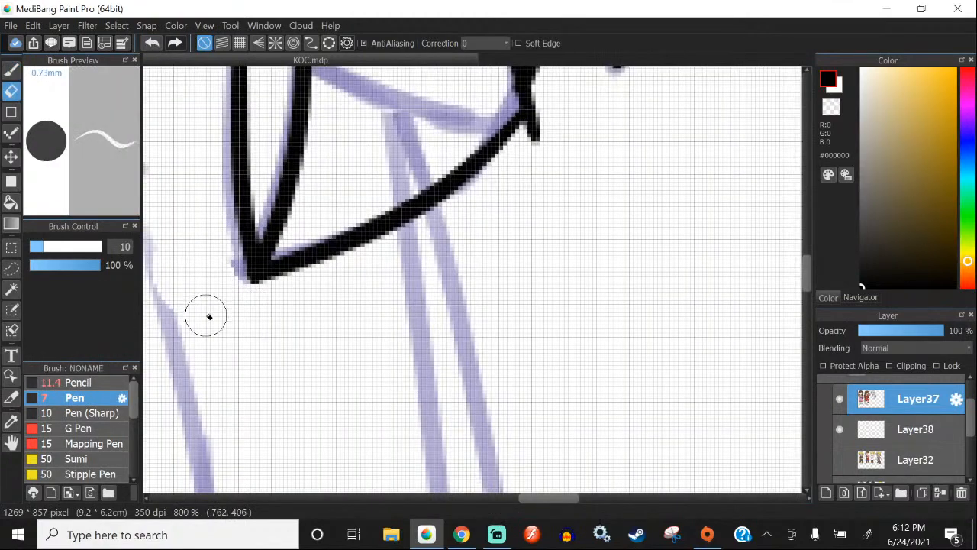
pyautogui.scroll(-2, 285, 336)
pyautogui.scroll(3, 410, 234)
pyautogui.moveTo(441, 241)
pyautogui.mouseDown()
pyautogui.moveTo(415, 261)
pyautogui.moveTo(430, 201)
pyautogui.moveTo(428, 253)
pyautogui.mouseUp()
pyautogui.scroll(-3, 428, 253)
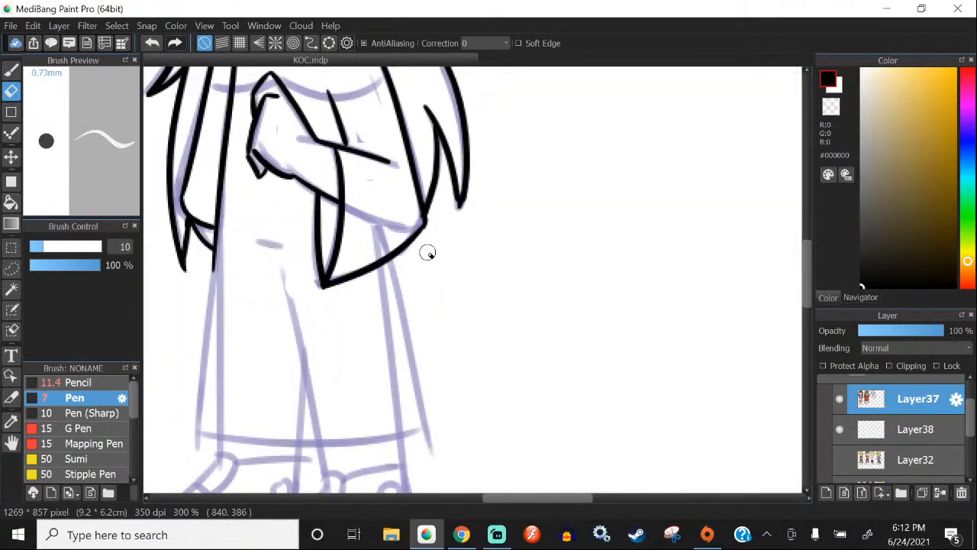
# Step: Ink the robe's rounded neckline as a curve connecting the two short neck lines below the beard
pyautogui.press('b')
pyautogui.scroll(-3, 415, 306)
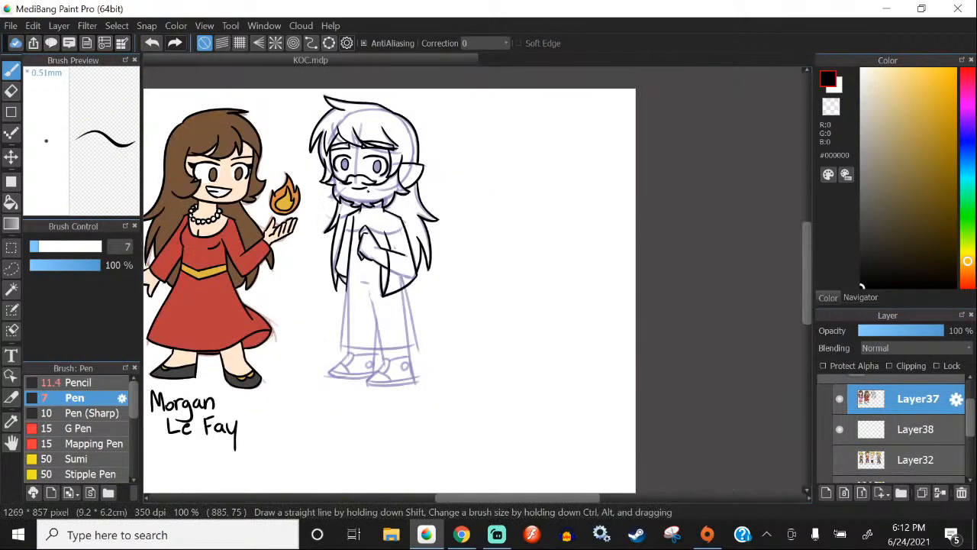
pyautogui.scroll(2, 350, 226)
pyautogui.scroll(3, 350, 226)
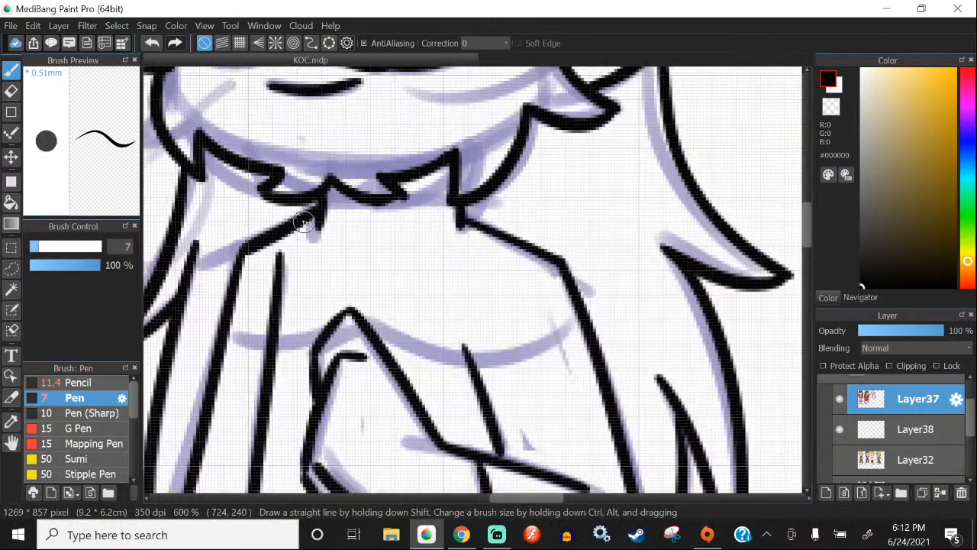
pyautogui.moveTo(305, 222); pyautogui.dragTo(448, 257)
pyautogui.moveTo(461, 225); pyautogui.dragTo(400, 274)
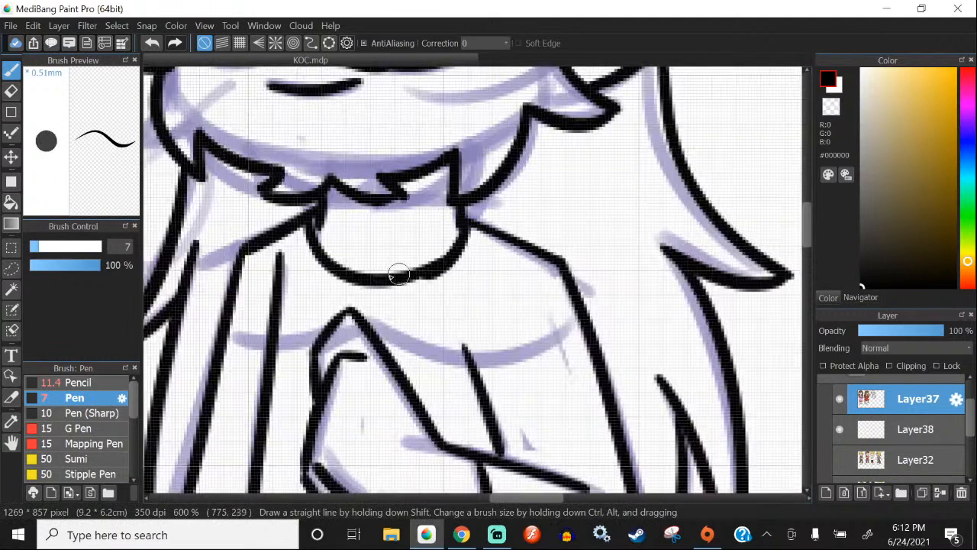
pyautogui.click(151, 45)
pyautogui.scroll(1, 465, 243)
pyautogui.moveTo(469, 222)
pyautogui.mouseDown()
pyautogui.moveTo(453, 251)
pyautogui.moveTo(405, 280)
pyautogui.mouseUp()
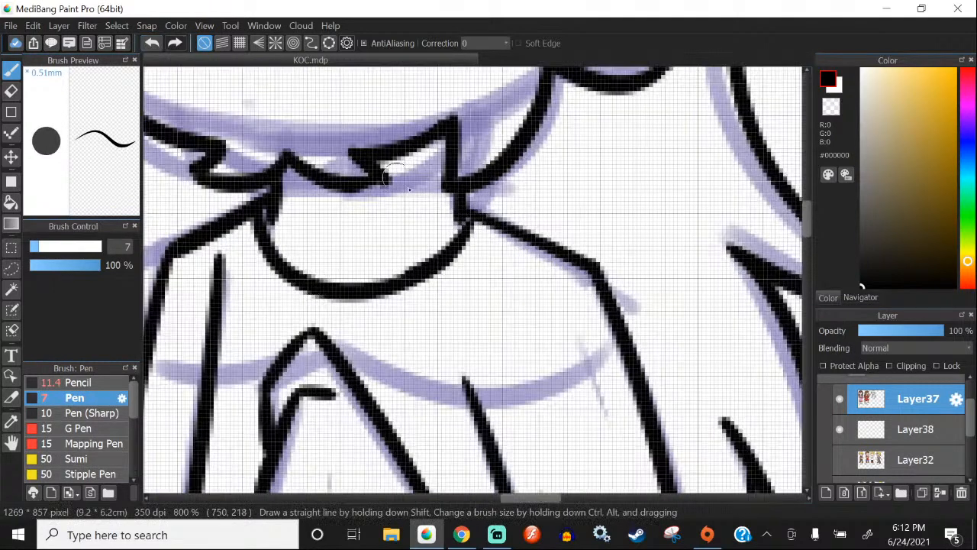
# Step: Ink the robe's outer side edge below the ear-side sleeve as one slanted line running past the sketched hem
pyautogui.scroll(-6, 387, 157)
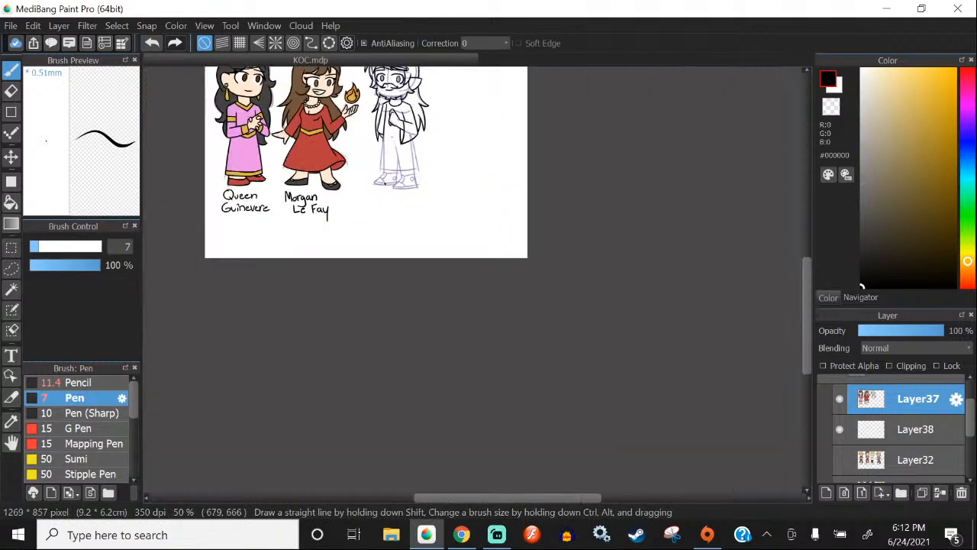
pyautogui.scroll(4, 419, 133)
pyautogui.moveTo(420, 132); pyautogui.dragTo(475, 416)
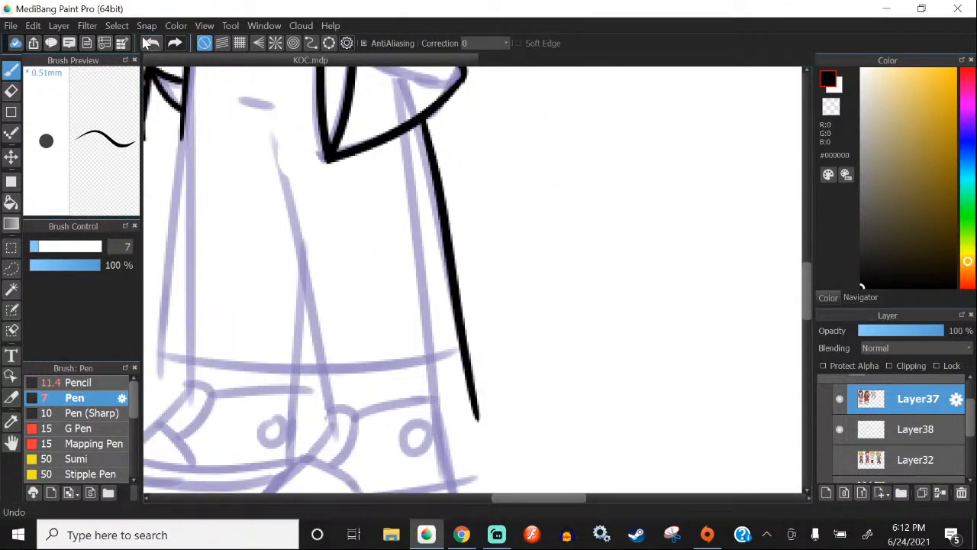
pyautogui.hotkey('ctrl', 'z')
pyautogui.moveTo(415, 125); pyautogui.dragTo(504, 471)
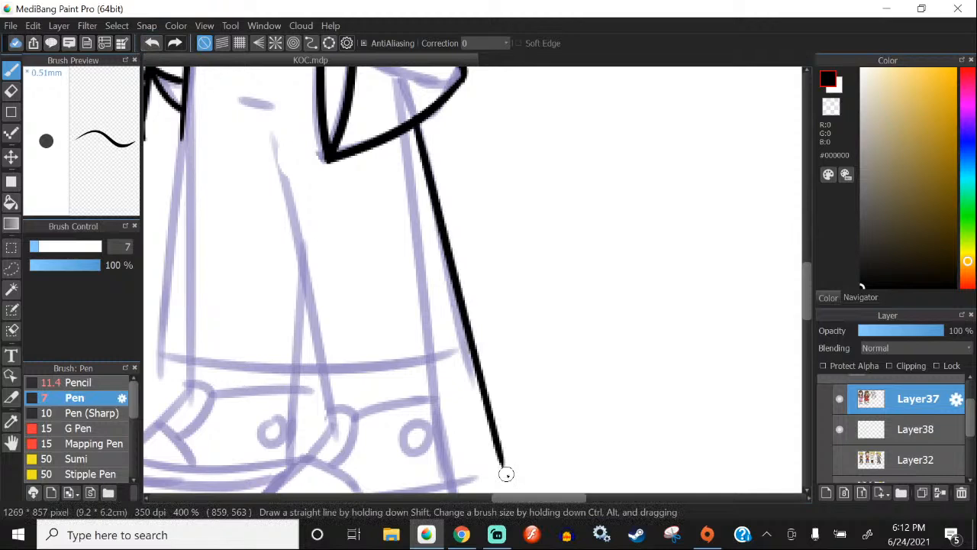
pyautogui.hotkey('ctrl', 'z')
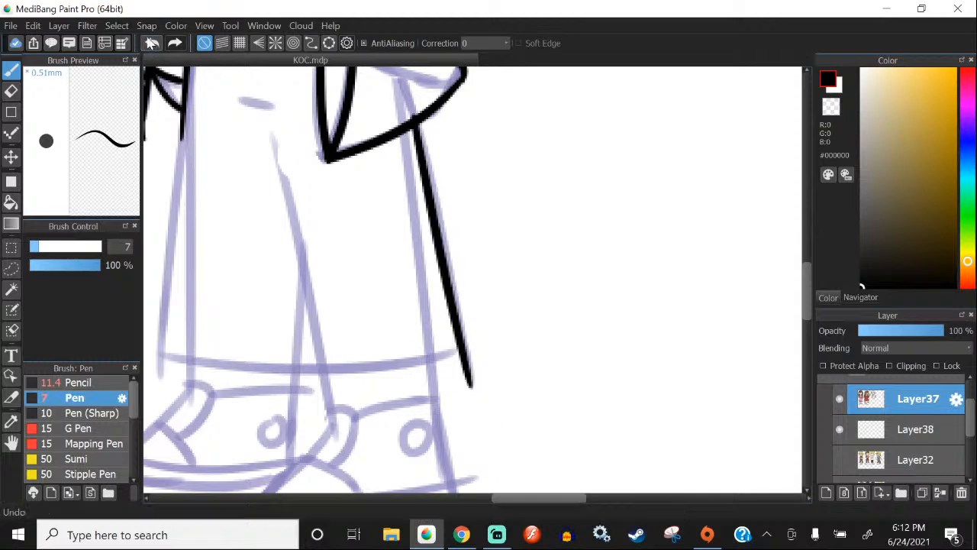
pyautogui.hotkey('ctrl', 'z')
pyautogui.moveTo(415, 126); pyautogui.dragTo(502, 488)
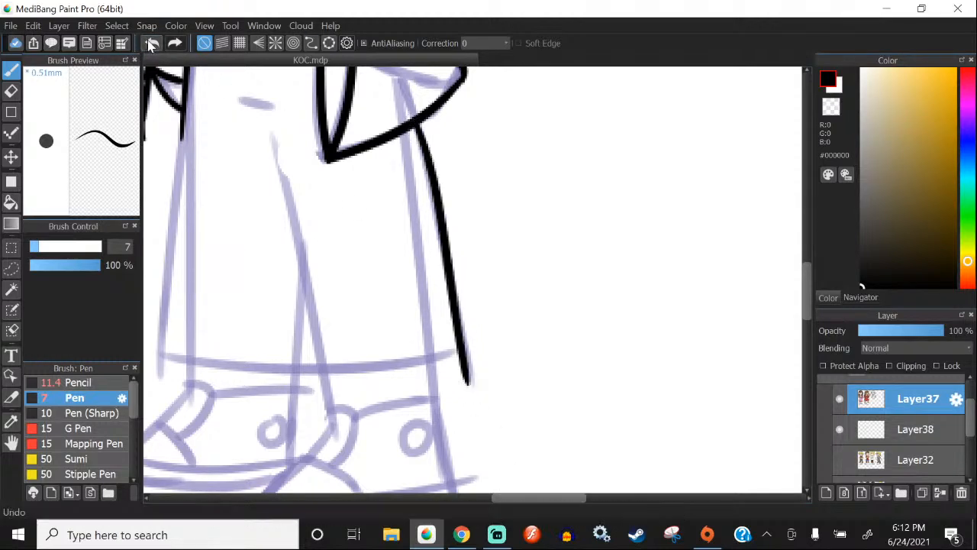
pyautogui.hotkey('ctrl', 'z')
pyautogui.moveTo(416, 126); pyautogui.dragTo(504, 486)
pyautogui.scroll(-2, 413, 185)
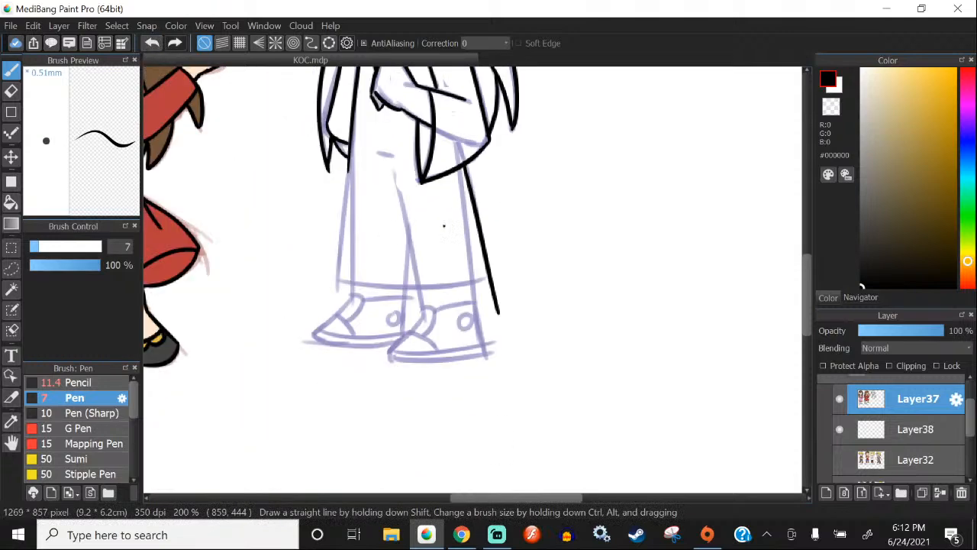
# Step: Ink the robe's flame-side edge from below the sleeve down to just past the sketched hem
pyautogui.scroll(2, 336, 187)
pyautogui.moveTo(357, 126); pyautogui.dragTo(334, 395)
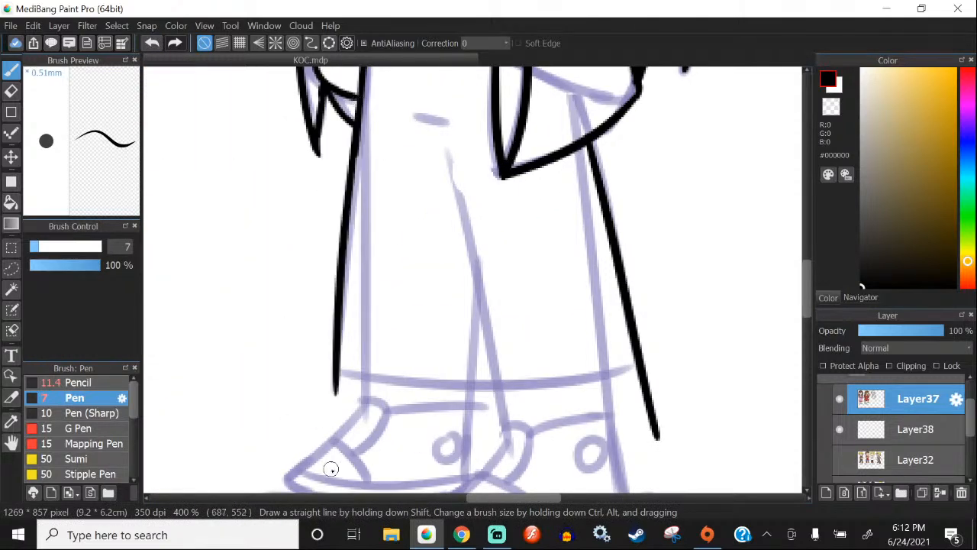
pyautogui.hotkey('ctrl', 'z')
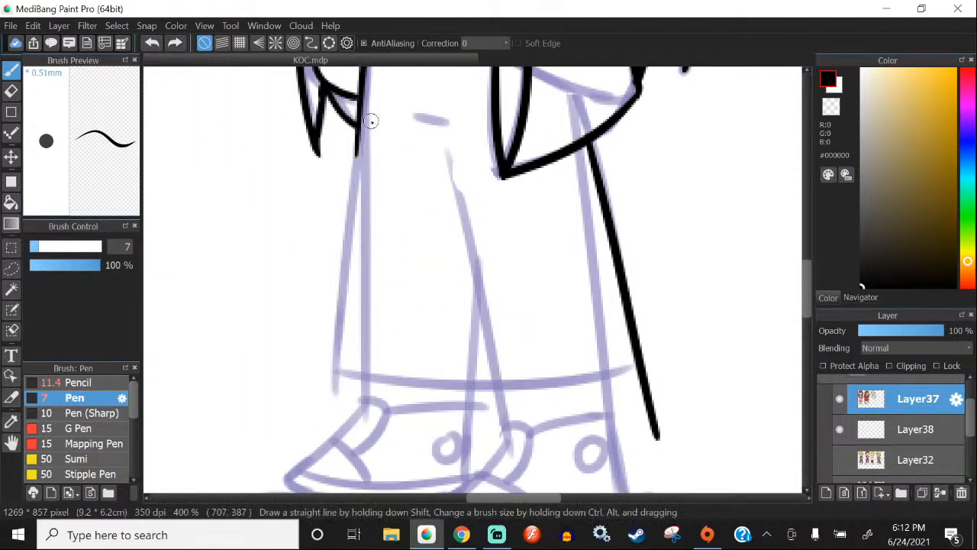
pyautogui.moveTo(357, 126); pyautogui.dragTo(337, 391)
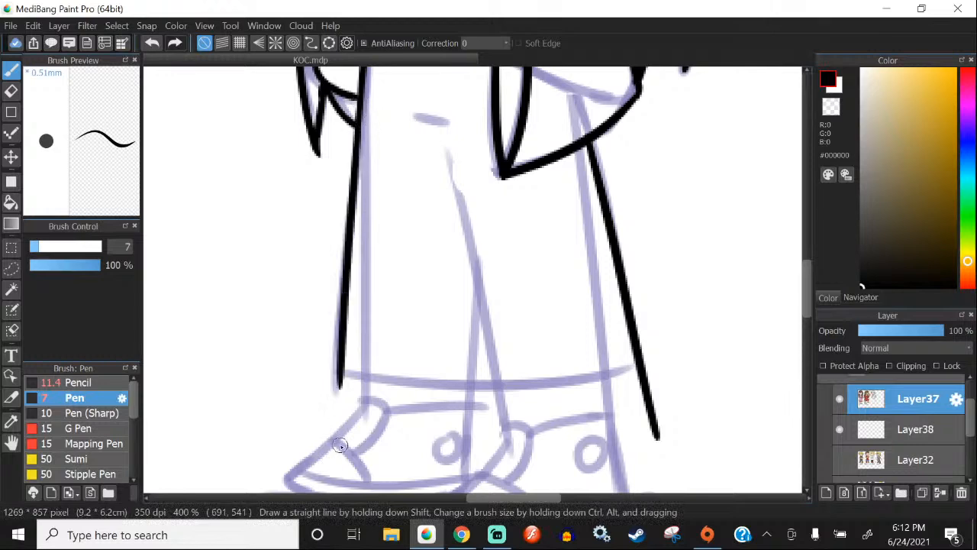
pyautogui.scroll(-1, 336, 198)
pyautogui.scroll(2, 426, 339)
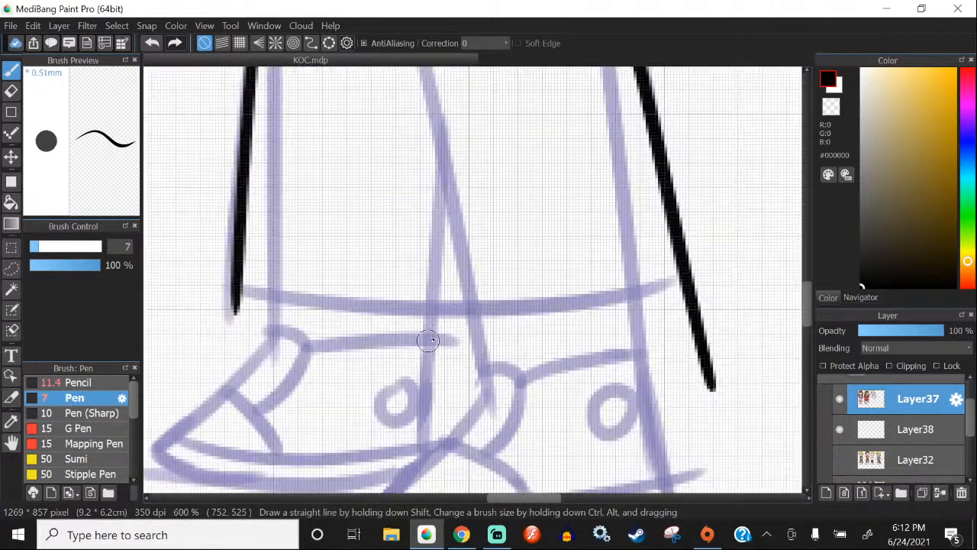
pyautogui.moveTo(688, 280); pyautogui.dragTo(214, 293)
pyautogui.hotkey('ctrl', 'z')
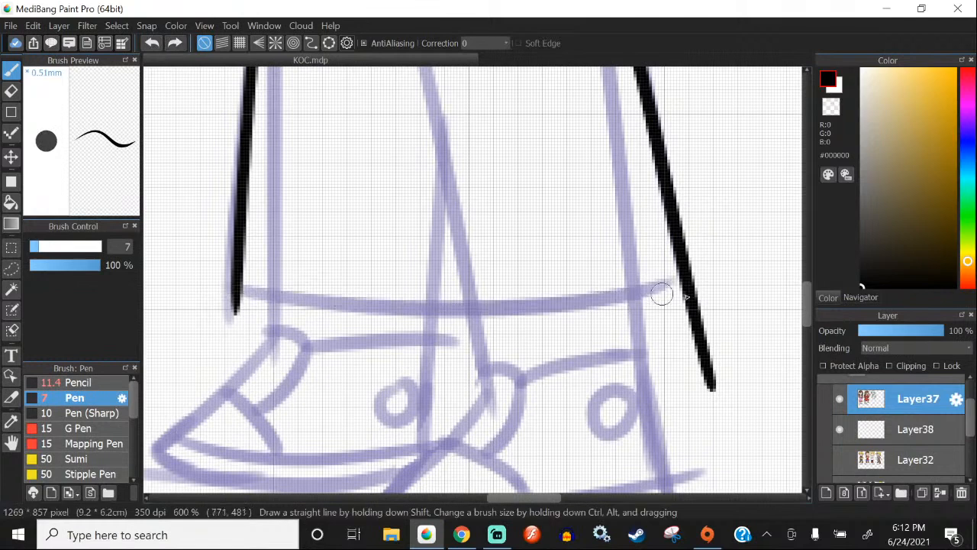
pyautogui.moveTo(682, 273); pyautogui.dragTo(304, 303)
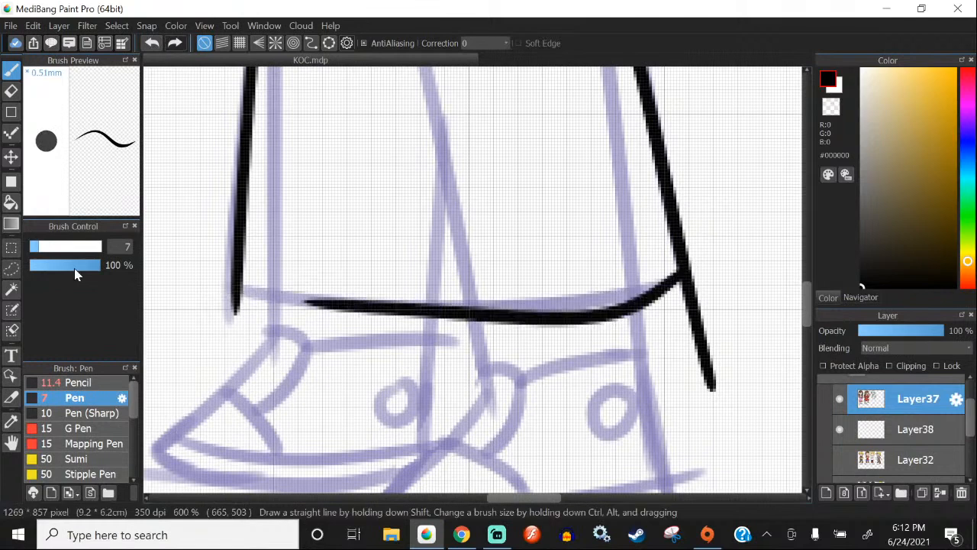
pyautogui.click(152, 43)
pyautogui.moveTo(672, 272); pyautogui.dragTo(228, 279)
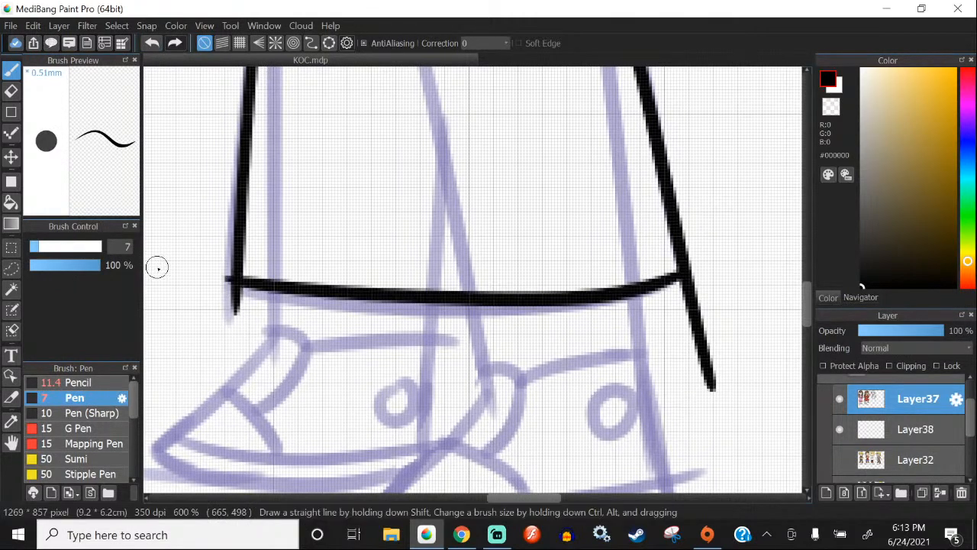
pyautogui.hotkey('ctrl', 'z')
pyautogui.scroll(-1, 431, 246)
pyautogui.moveTo(597, 263)
pyautogui.mouseDown()
pyautogui.moveTo(436, 284)
pyautogui.moveTo(281, 265)
pyautogui.mouseUp()
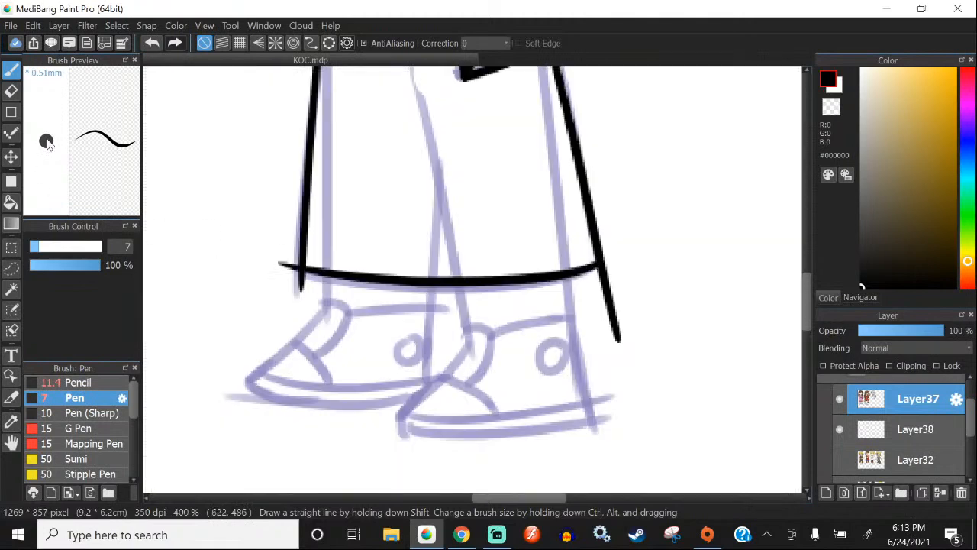
pyautogui.click(14, 91)
pyautogui.hotkey('ctrl', 'z')
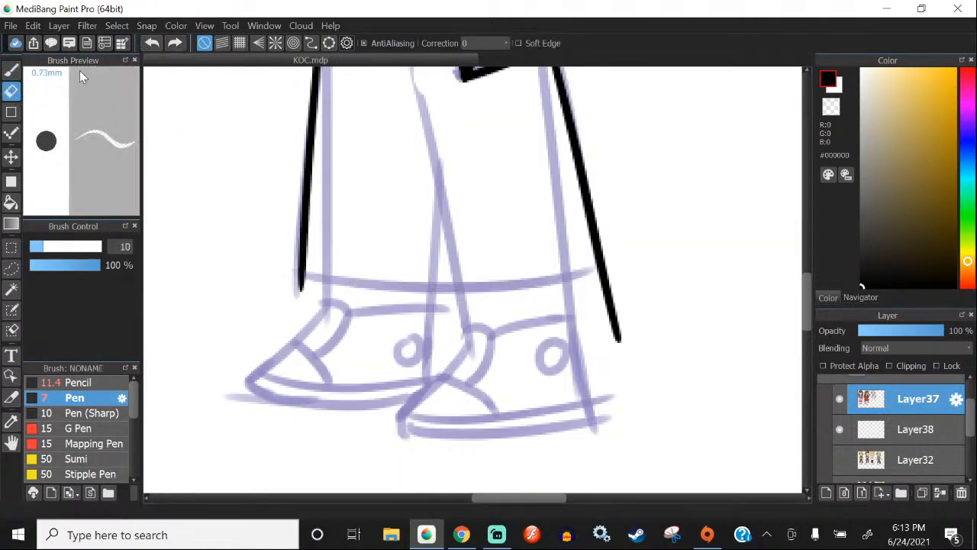
pyautogui.click(11, 68)
pyautogui.moveTo(598, 265)
pyautogui.mouseDown()
pyautogui.moveTo(572, 280)
pyautogui.moveTo(298, 283)
pyautogui.mouseUp()
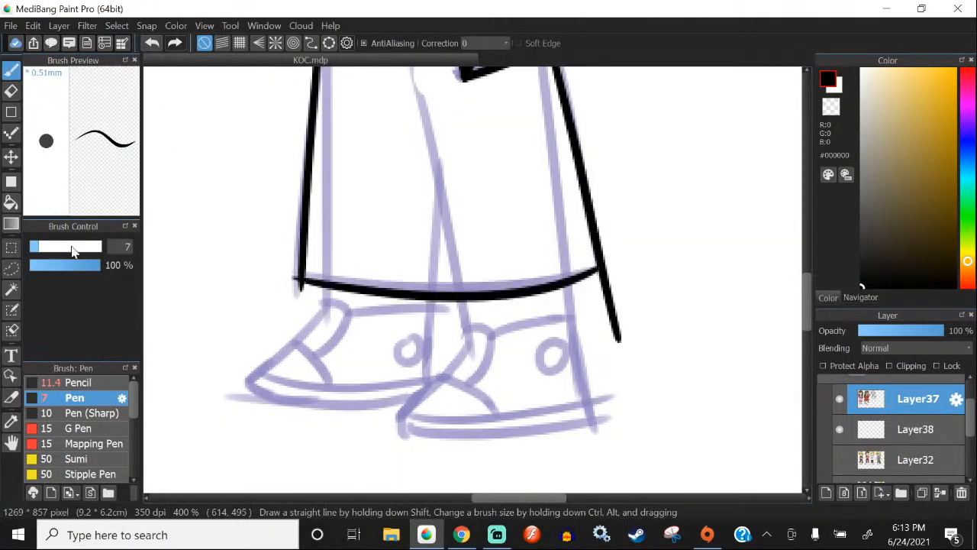
pyautogui.click(154, 45)
pyautogui.moveTo(598, 269); pyautogui.dragTo(430, 281)
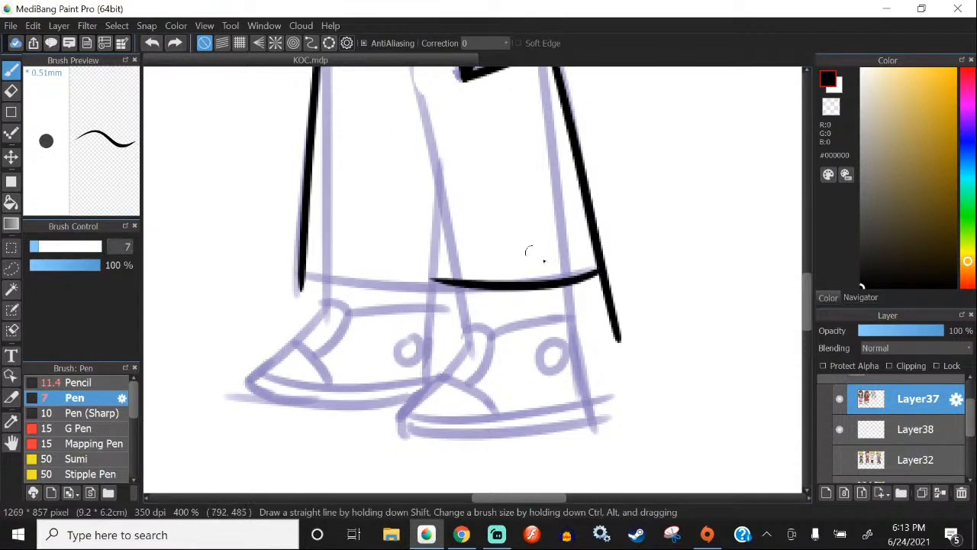
pyautogui.moveTo(600, 270); pyautogui.dragTo(232, 262)
pyautogui.click(153, 44)
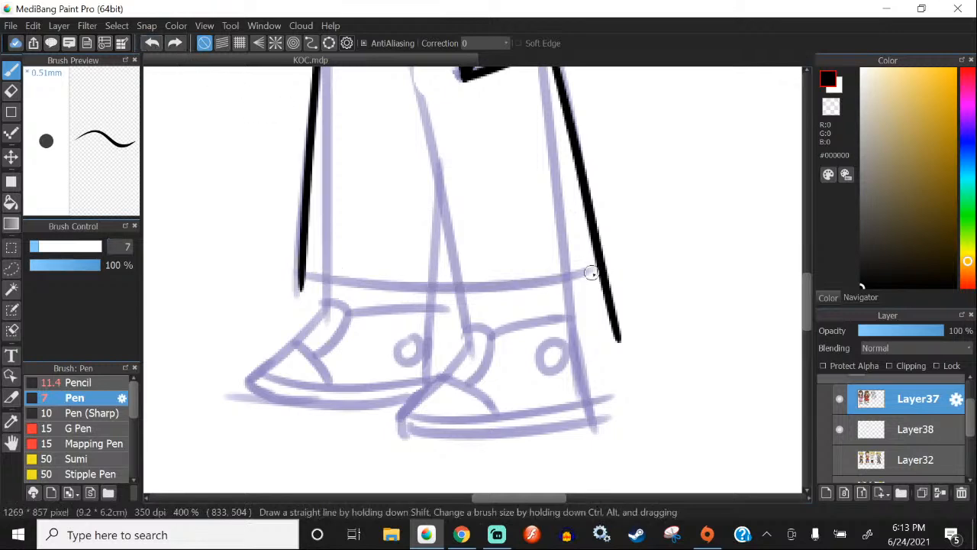
pyautogui.moveTo(600, 269); pyautogui.dragTo(276, 269)
pyautogui.click(153, 45)
pyautogui.moveTo(600, 269); pyautogui.dragTo(229, 267)
pyautogui.click(153, 45)
pyautogui.moveTo(599, 270); pyautogui.dragTo(263, 267)
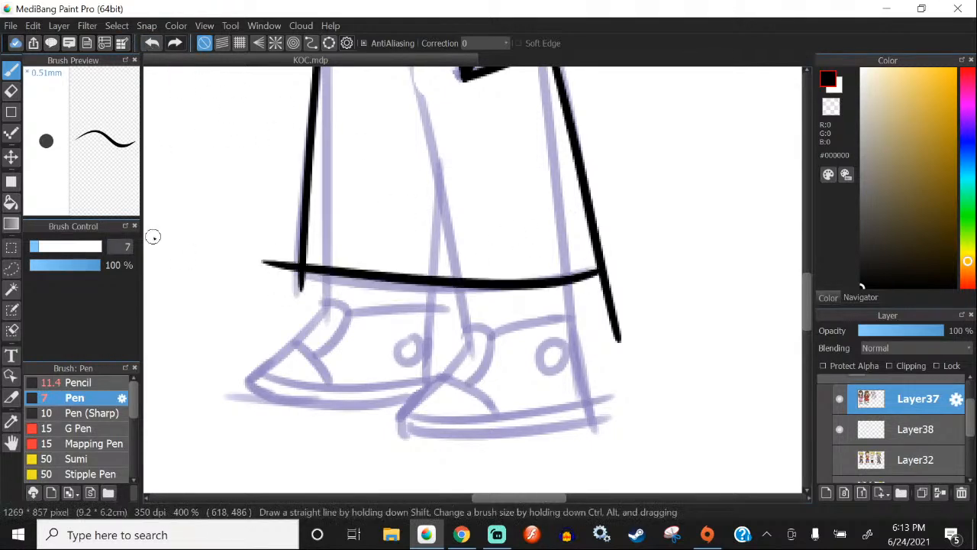
pyautogui.click(153, 45)
pyautogui.moveTo(598, 267)
pyautogui.mouseDown()
pyautogui.moveTo(416, 280)
pyautogui.moveTo(244, 262)
pyautogui.mouseUp()
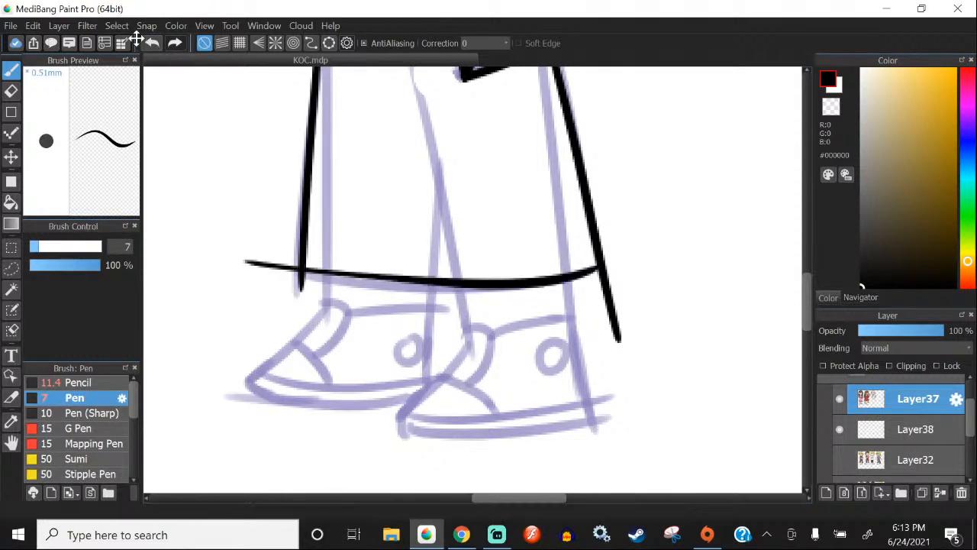
pyautogui.click(153, 43)
pyautogui.moveTo(597, 266)
pyautogui.mouseDown()
pyautogui.moveTo(472, 294)
pyautogui.moveTo(328, 284)
pyautogui.mouseUp()
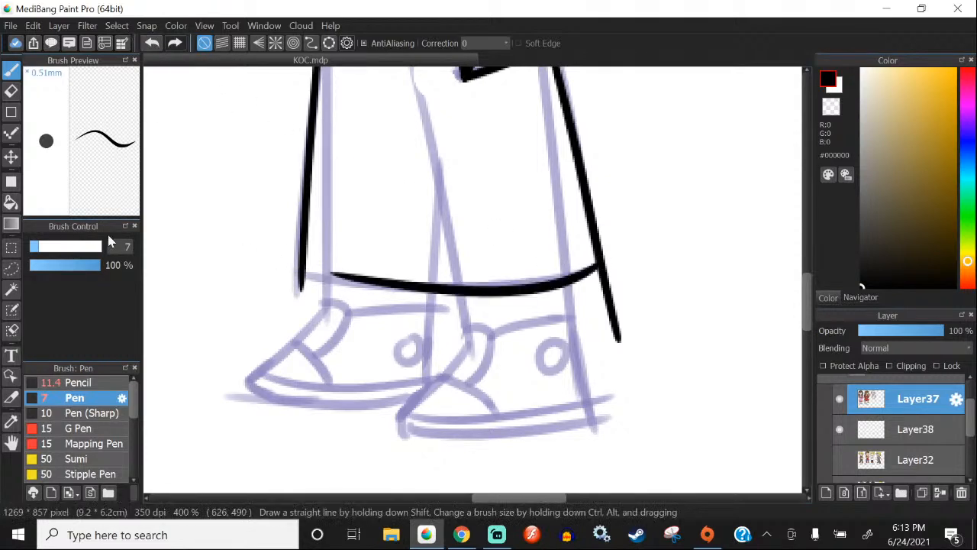
pyautogui.click(154, 44)
pyautogui.moveTo(598, 265); pyautogui.dragTo(306, 287)
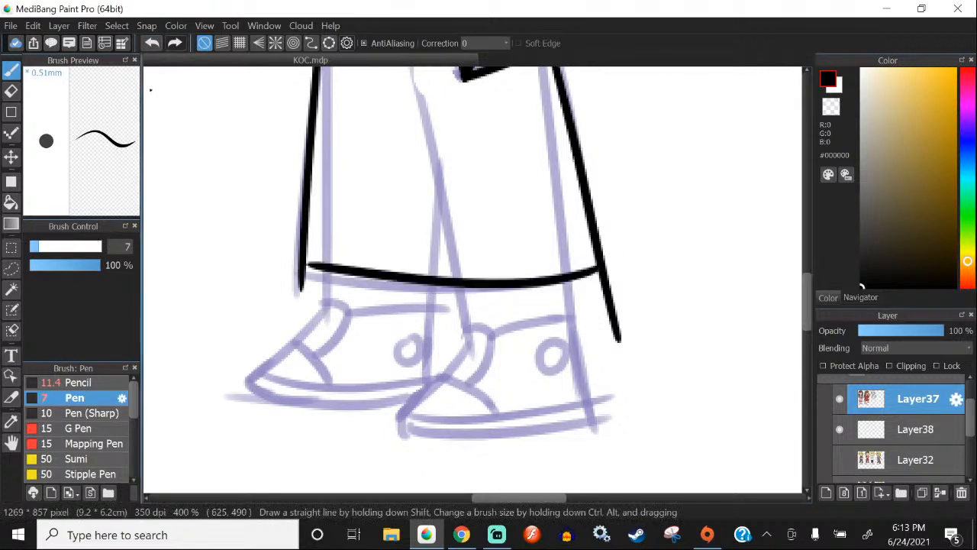
pyautogui.click(153, 43)
pyautogui.moveTo(600, 267)
pyautogui.mouseDown()
pyautogui.moveTo(524, 288)
pyautogui.moveTo(262, 264)
pyautogui.mouseUp()
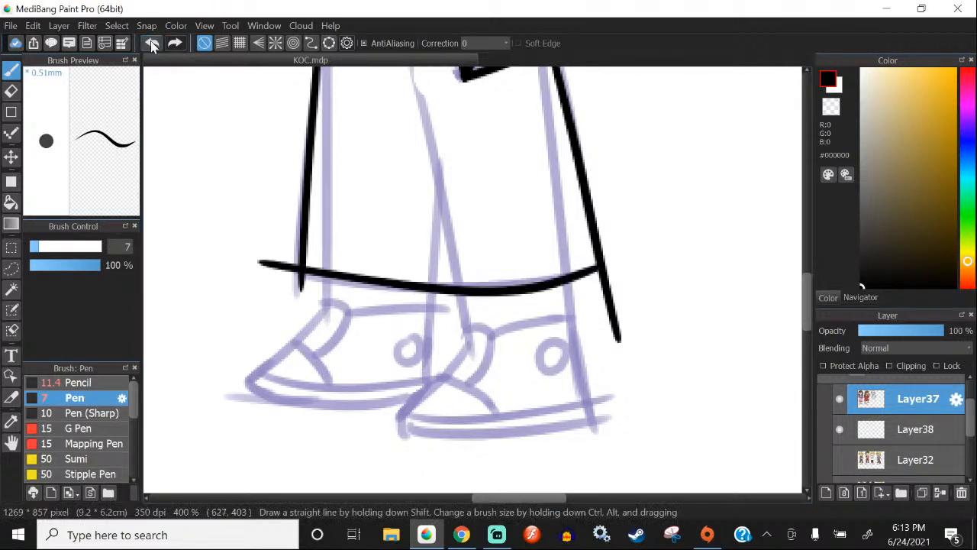
pyautogui.click(153, 44)
# Step: Ink the robe's curved bottom hem across both side edges and erase the overshooting line ends at the two corners
pyautogui.scroll(1, 312, 278)
pyautogui.moveTo(731, 257); pyautogui.dragTo(207, 262)
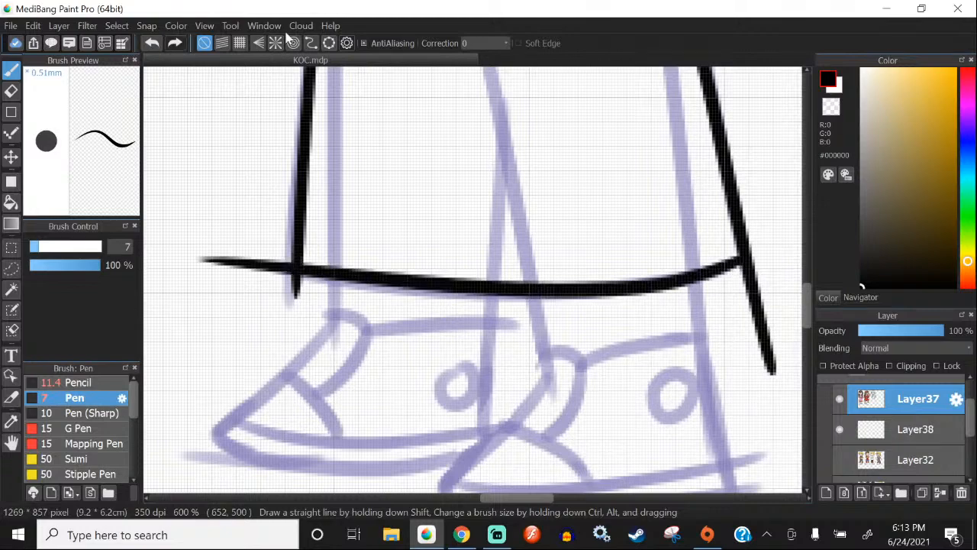
pyautogui.scroll(-3, 253, 197)
pyautogui.press('e')
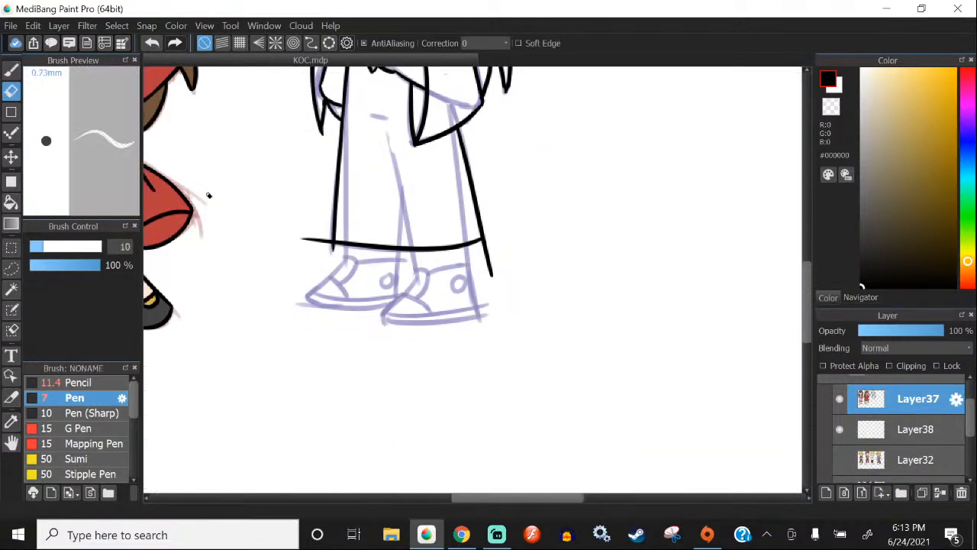
pyautogui.scroll(3, 329, 247)
pyautogui.moveTo(326, 253); pyautogui.dragTo(238, 231)
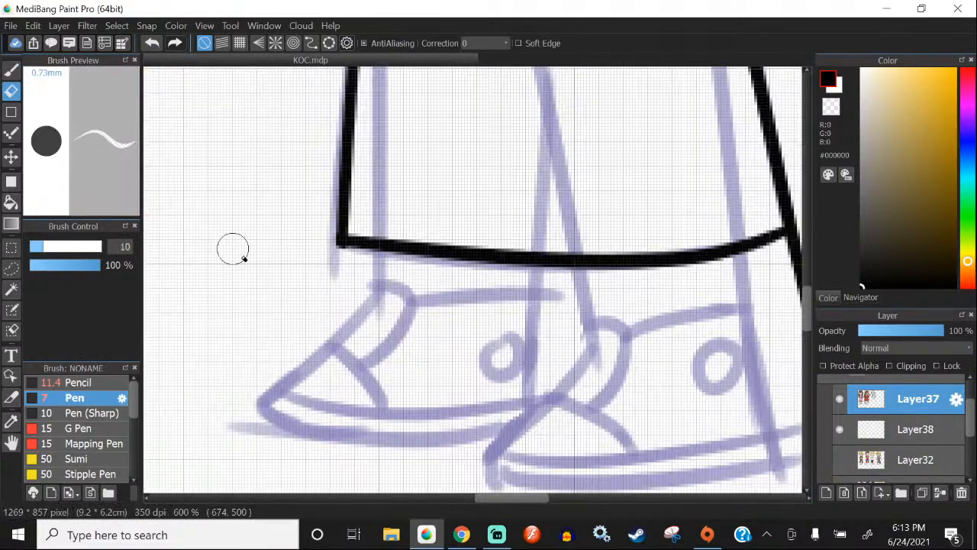
pyautogui.scroll(-1, 265, 268)
pyautogui.scroll(2, 620, 258)
pyautogui.moveTo(609, 249)
pyautogui.mouseDown()
pyautogui.moveTo(573, 261)
pyautogui.moveTo(599, 256)
pyautogui.moveTo(631, 382)
pyautogui.mouseUp()
pyautogui.scroll(-6, 631, 382)
pyautogui.scroll(3, 412, 290)
# Step: Ink the outer line of the ear-side leg from the robe's hem down past the sole of the shoe
pyautogui.press('b')
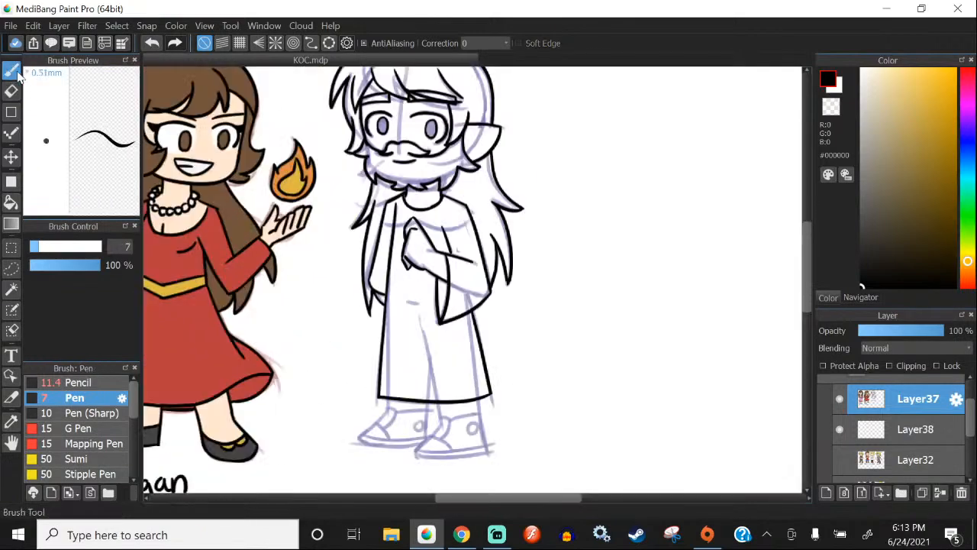
pyautogui.scroll(-2, 405, 234)
pyautogui.scroll(5, 461, 360)
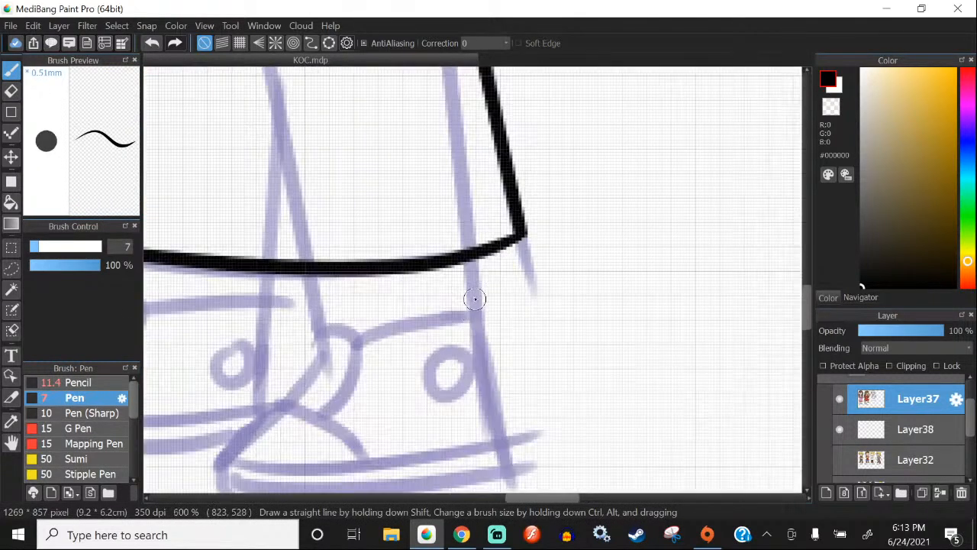
pyautogui.moveTo(468, 262)
pyautogui.mouseDown()
pyautogui.moveTo(502, 403)
pyautogui.moveTo(517, 537)
pyautogui.mouseUp()
pyautogui.scroll(-2, 360, 190)
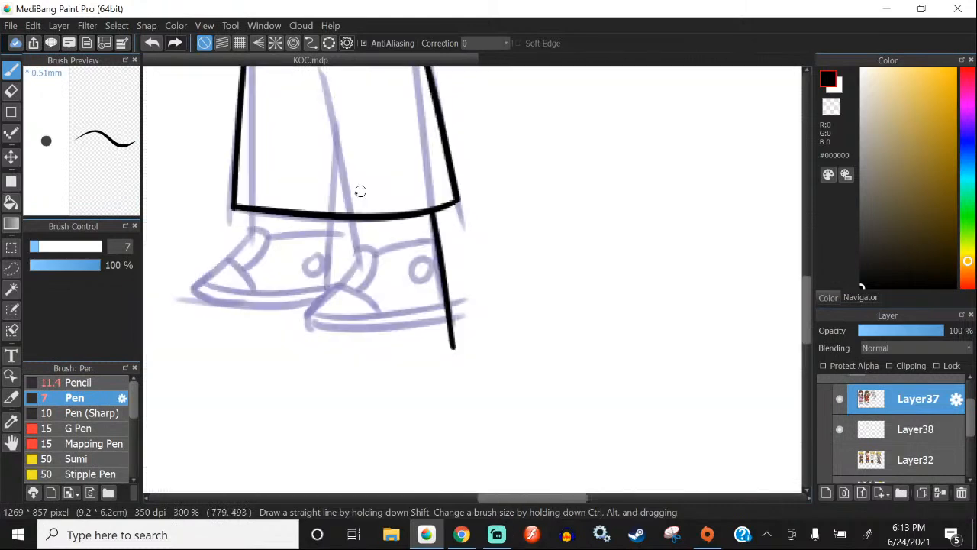
pyautogui.scroll(1, 431, 246)
pyautogui.moveTo(460, 380); pyautogui.dragTo(505, 483)
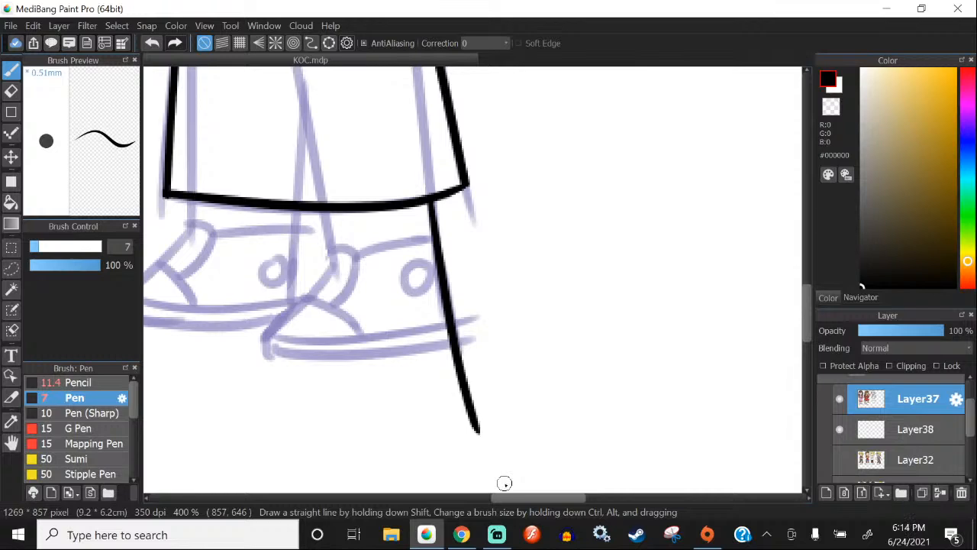
# Step: Ink the short inner line of the ear-side leg from the robe's hem to the top of the front shoe
pyautogui.scroll(1, 320, 232)
pyautogui.moveTo(325, 198); pyautogui.dragTo(337, 273)
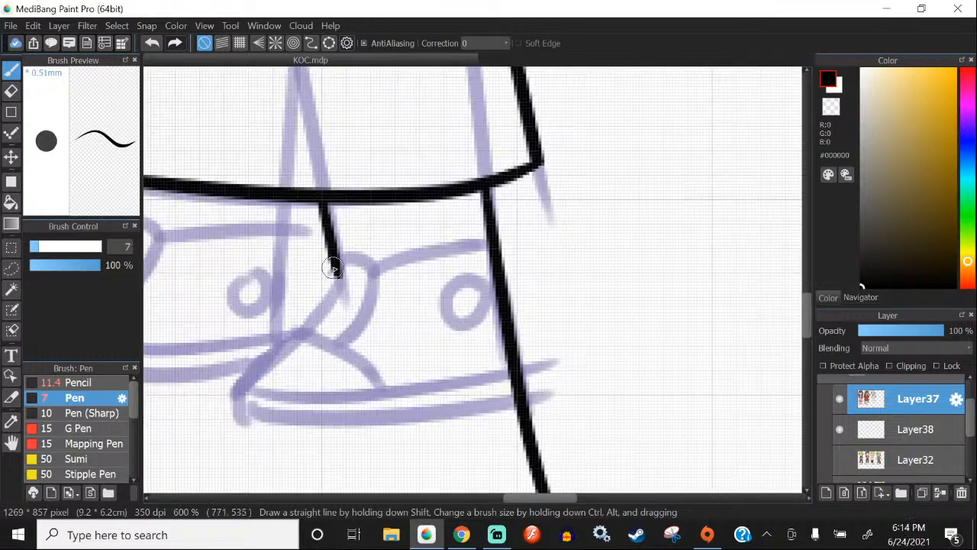
pyautogui.click(154, 44)
pyautogui.moveTo(324, 197); pyautogui.dragTo(338, 263)
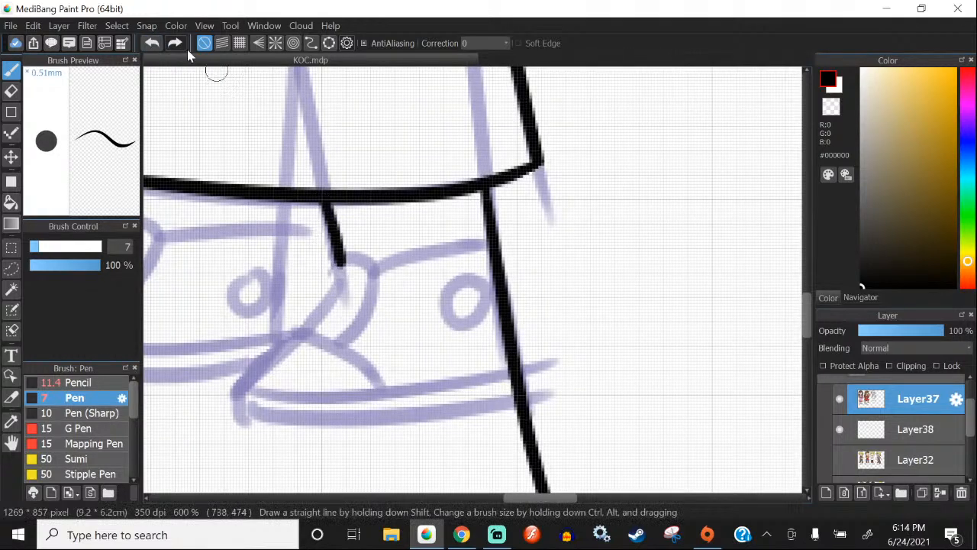
pyautogui.click(152, 43)
pyautogui.moveTo(322, 200); pyautogui.dragTo(338, 280)
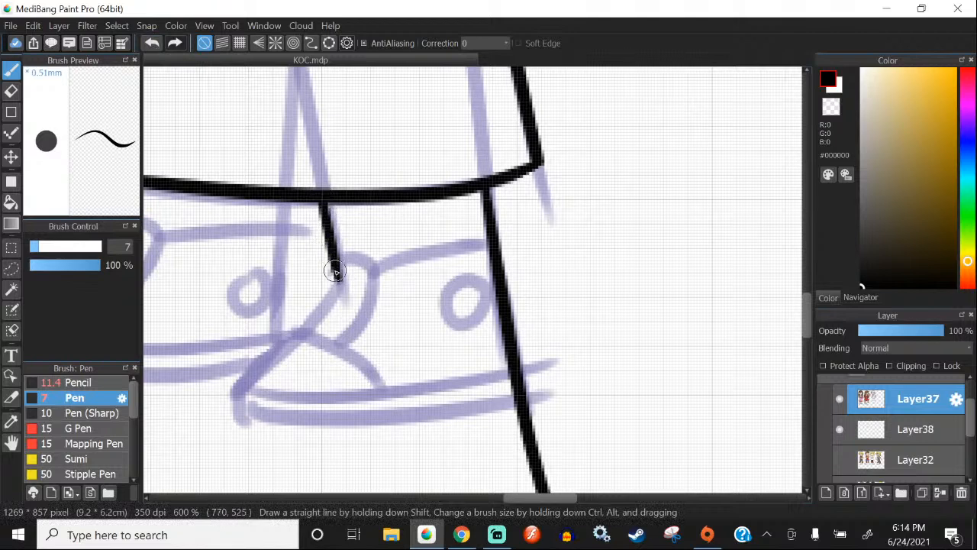
pyautogui.click(154, 44)
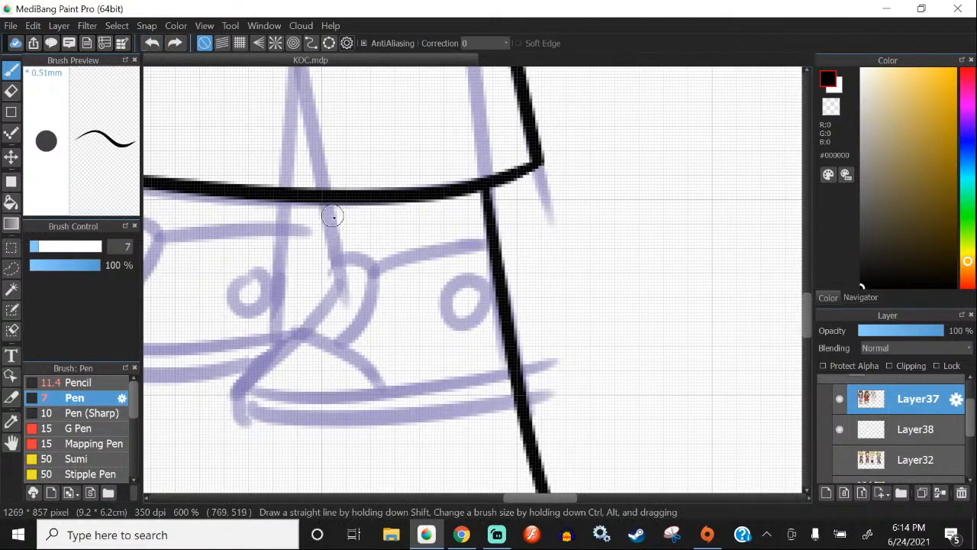
pyautogui.moveTo(322, 201); pyautogui.dragTo(339, 279)
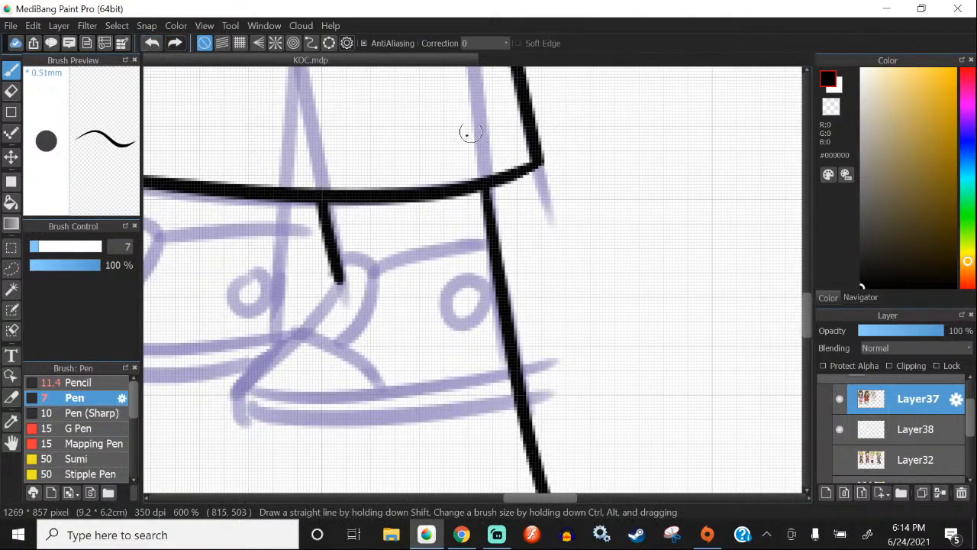
# Step: Ink the sloping top edge of the front shoe from the ankle bend down to the toe tip
pyautogui.moveTo(370, 260); pyautogui.dragTo(265, 384)
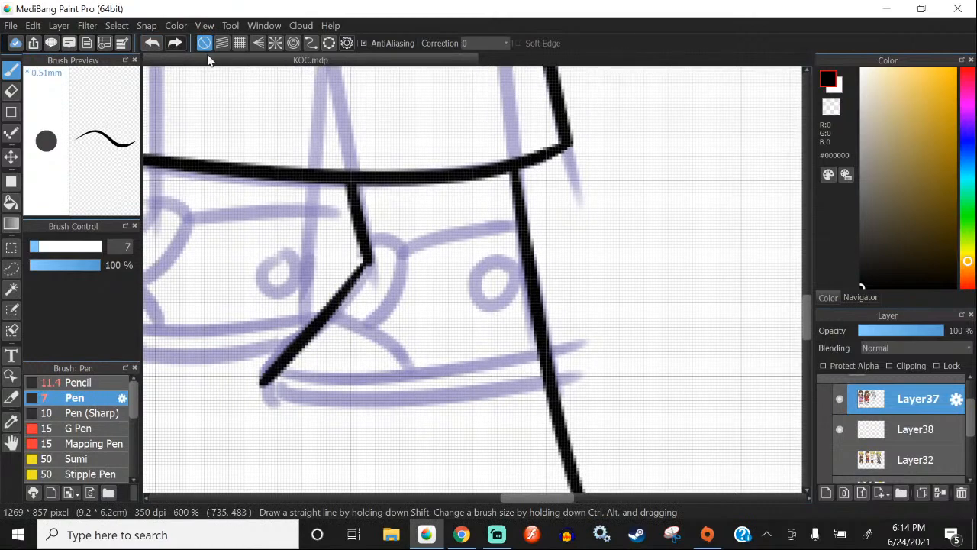
pyautogui.click(155, 43)
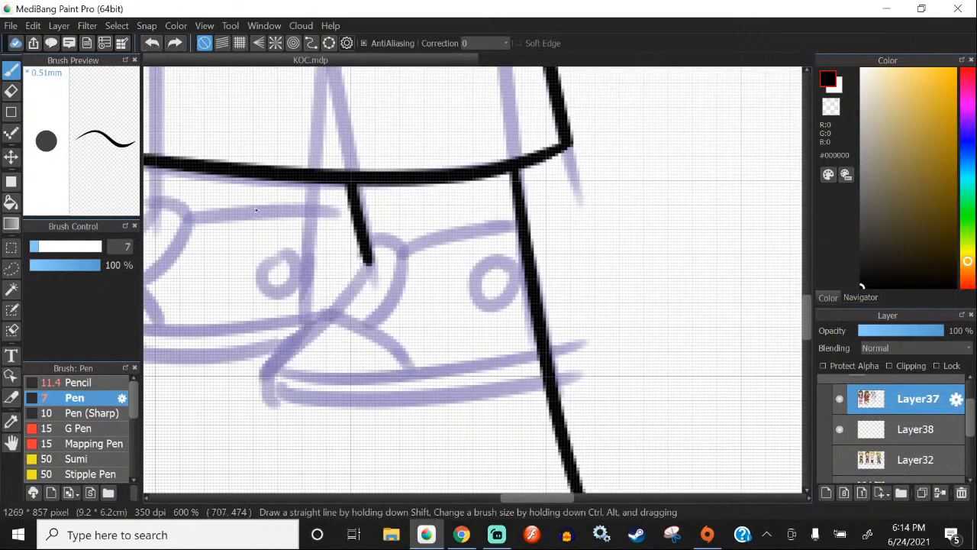
pyautogui.moveTo(369, 259); pyautogui.dragTo(253, 392)
pyautogui.click(155, 43)
pyautogui.moveTo(369, 260); pyautogui.dragTo(252, 379)
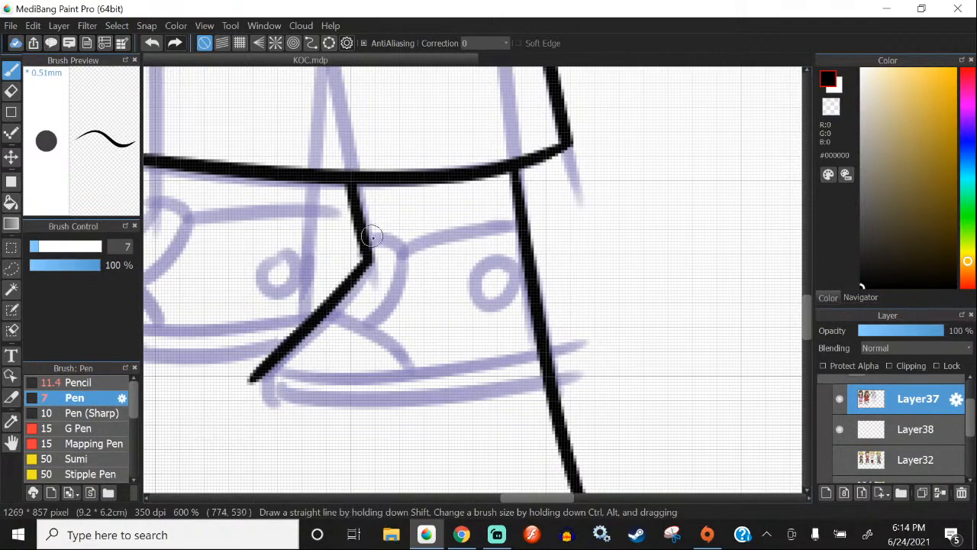
# Step: Ink the front shoe's rounded toe and the bottom edge of its sole, and erase the line ends overshooting at heel and toe
pyautogui.scroll(-2, 374, 170)
pyautogui.scroll(2, 350, 280)
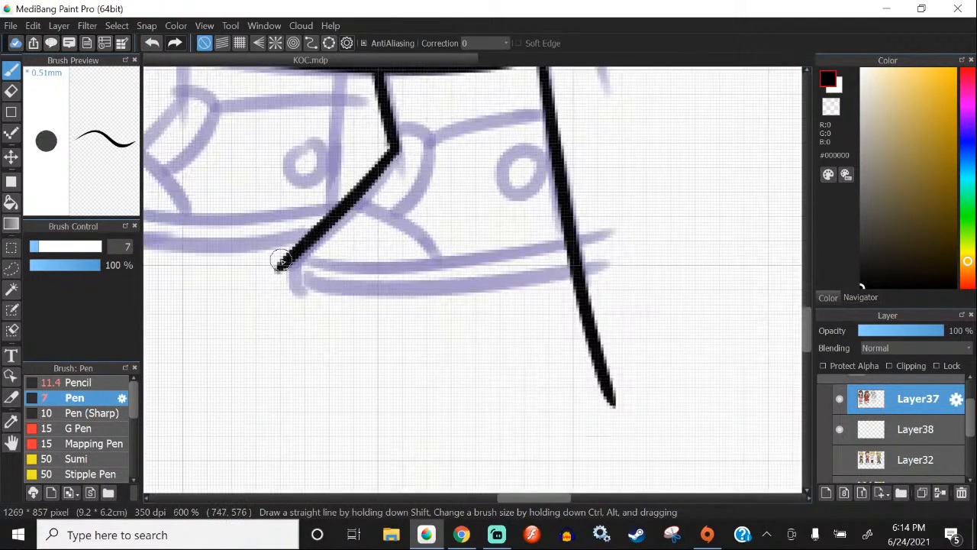
pyautogui.moveTo(291, 264)
pyautogui.mouseDown()
pyautogui.moveTo(335, 286)
pyautogui.moveTo(303, 282)
pyautogui.moveTo(530, 278)
pyautogui.moveTo(606, 240)
pyautogui.moveTo(595, 245)
pyautogui.moveTo(597, 264)
pyautogui.moveTo(587, 246)
pyautogui.moveTo(594, 285)
pyautogui.moveTo(566, 289)
pyautogui.moveTo(575, 288)
pyautogui.moveTo(622, 424)
pyautogui.mouseUp()
pyautogui.click(11, 91)
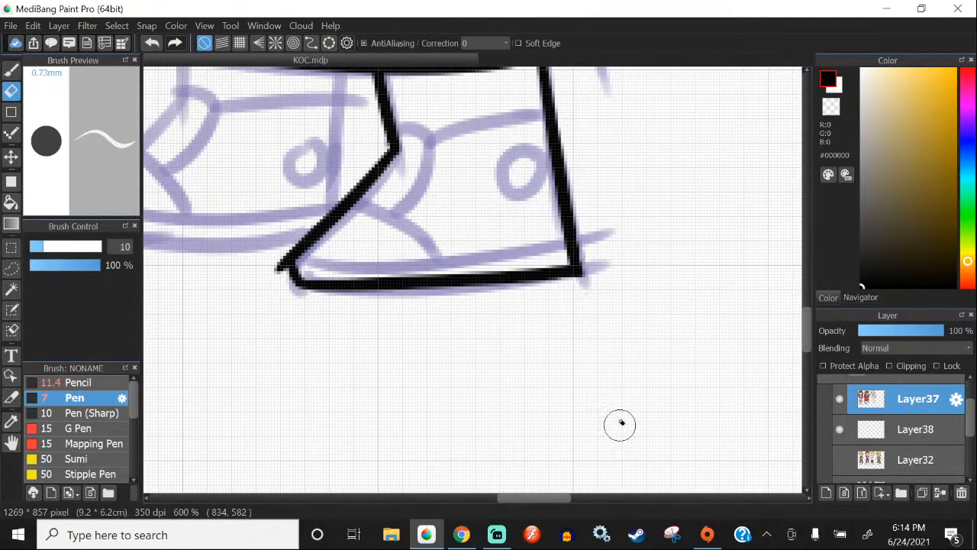
pyautogui.scroll(-1, 467, 418)
pyautogui.moveTo(338, 307); pyautogui.dragTo(336, 326)
# Step: Try to ink the rear leg's inner line from the robe's hem down to the front shoe
pyautogui.click(12, 71)
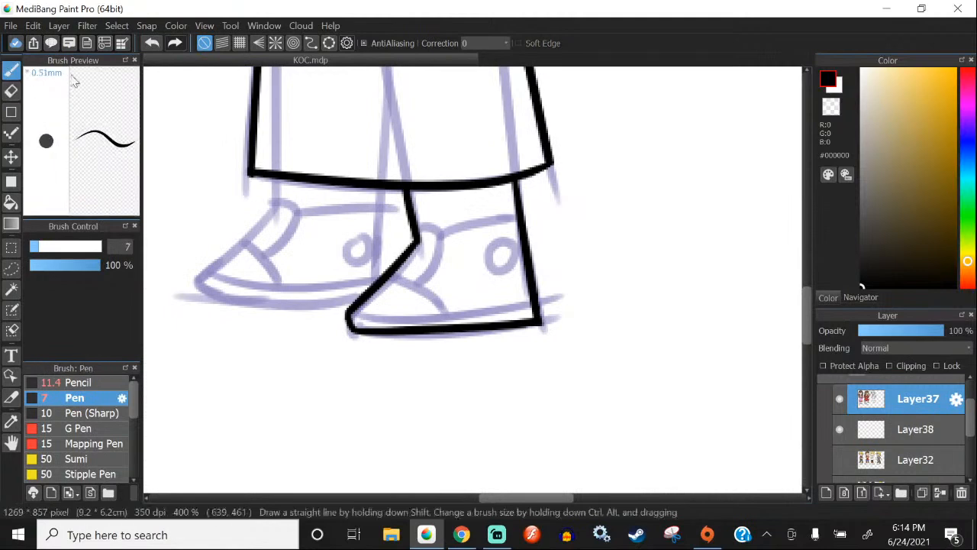
pyautogui.scroll(1, 363, 197)
pyautogui.moveTo(384, 182); pyautogui.dragTo(376, 323)
pyautogui.hotkey('ctrl', 'z')
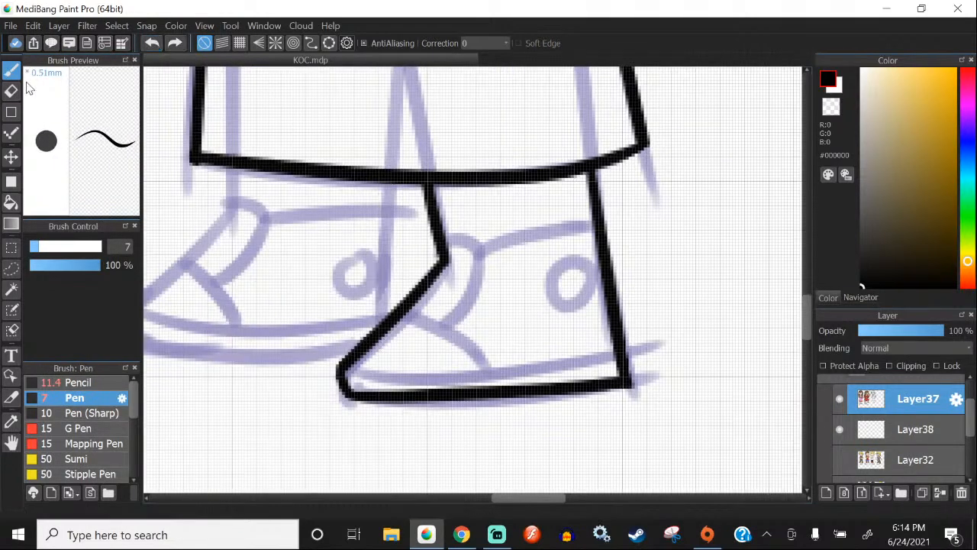
# Step: Erase the uneven edge of the line work at the front shoe's ankle bend
pyautogui.press('e')
pyautogui.scroll(1, 448, 207)
pyautogui.moveTo(437, 229)
pyautogui.mouseDown()
pyautogui.moveTo(451, 257)
pyautogui.moveTo(448, 197)
pyautogui.moveTo(413, 188)
pyautogui.moveTo(449, 264)
pyautogui.mouseUp()
pyautogui.press('b')
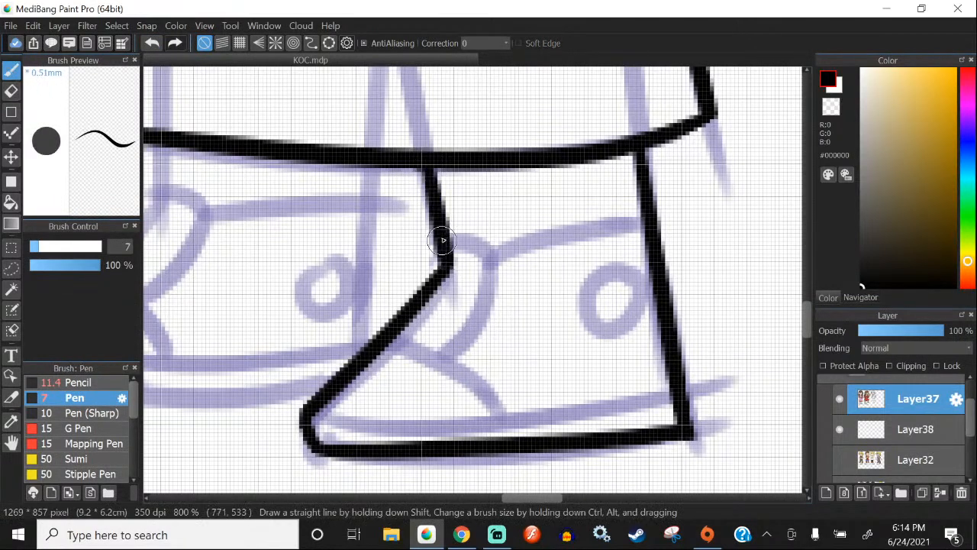
# Step: Ink the rear leg's inner and outer lines below the hem and the rear shoe's sloping top edge down to its rounded toe
pyautogui.scroll(-2, 394, 236)
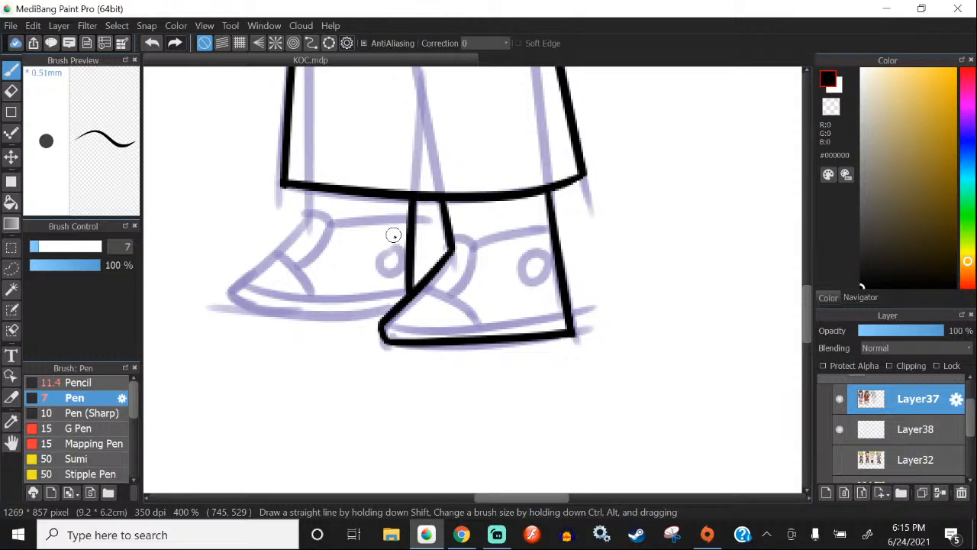
pyautogui.moveTo(393, 236); pyautogui.dragTo(412, 228)
pyautogui.scroll(-1, 381, 184)
pyautogui.moveTo(329, 180)
pyautogui.mouseDown()
pyautogui.moveTo(330, 208)
pyautogui.moveTo(206, 301)
pyautogui.mouseUp()
pyautogui.scroll(2, 346, 207)
pyautogui.click(153, 45)
pyautogui.moveTo(349, 192)
pyautogui.mouseDown()
pyautogui.moveTo(209, 305)
pyautogui.moveTo(252, 332)
pyautogui.mouseUp()
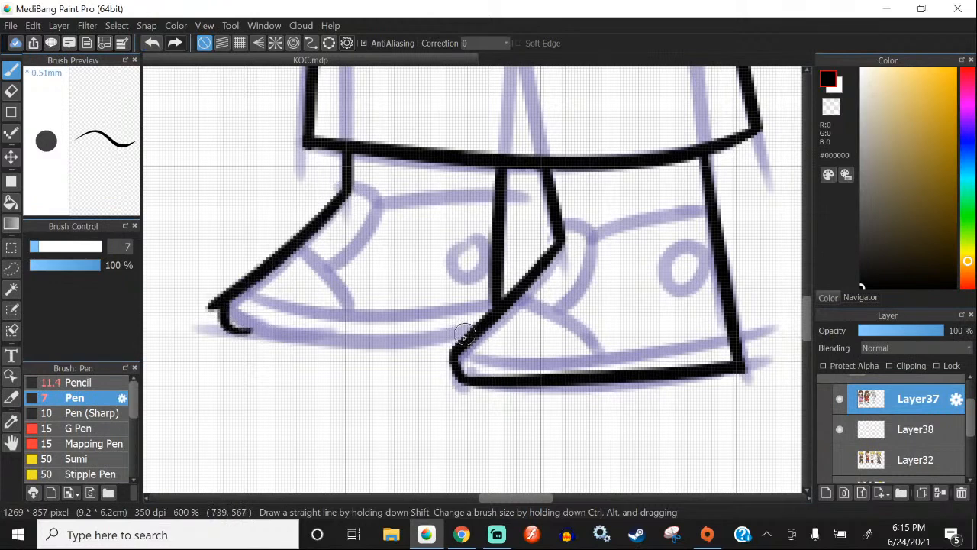
# Step: Ink the bottom edge of the rear shoe's sole from the toe to the front shoe, and erase the overshoot at the toe tip
pyautogui.moveTo(462, 340); pyautogui.dragTo(181, 340)
pyautogui.click(153, 44)
pyautogui.moveTo(461, 340); pyautogui.dragTo(226, 324)
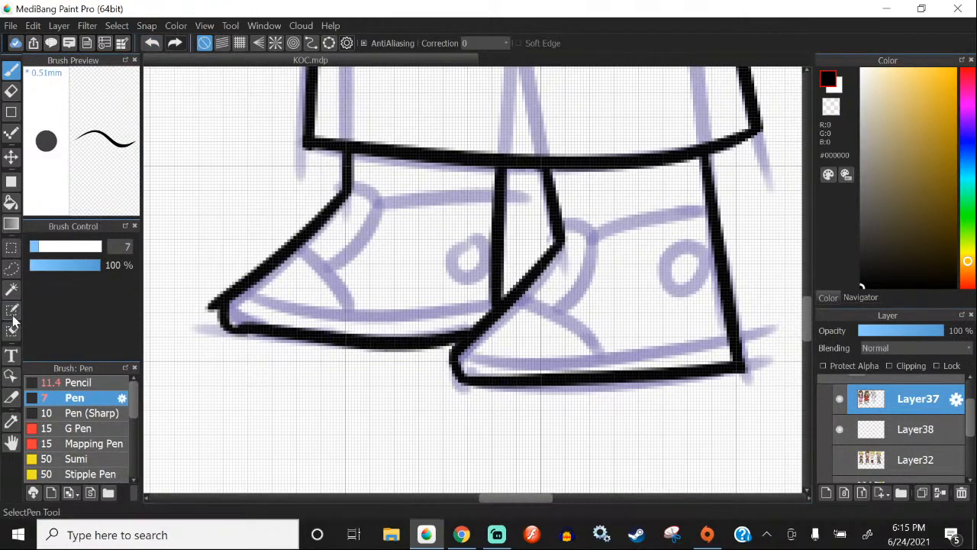
pyautogui.click(153, 44)
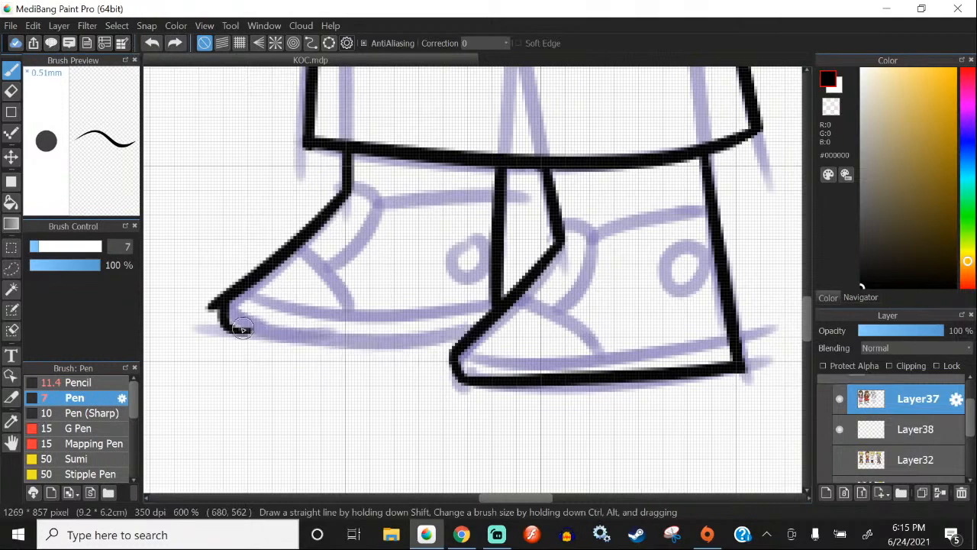
pyautogui.moveTo(243, 330); pyautogui.dragTo(468, 336)
pyautogui.click(18, 94)
pyautogui.scroll(1, 214, 299)
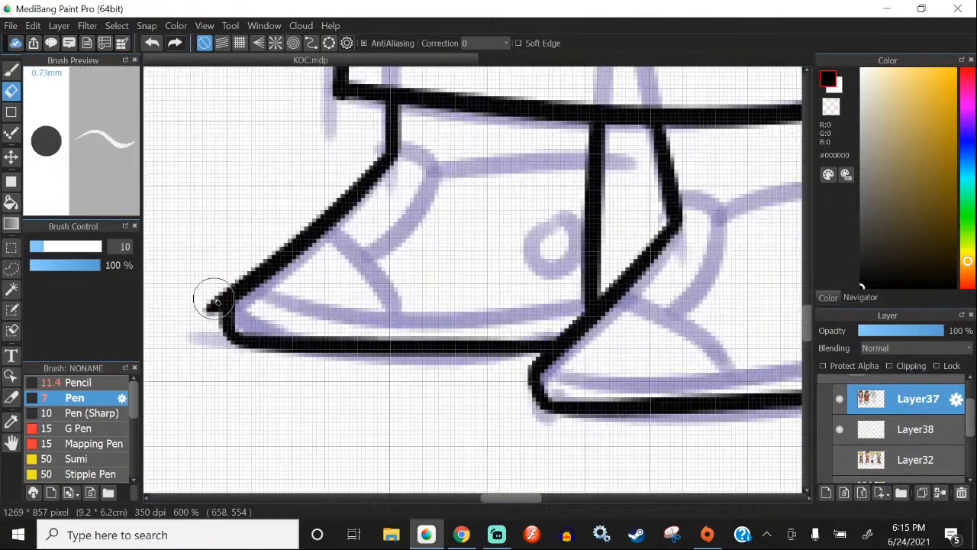
pyautogui.moveTo(212, 296); pyautogui.dragTo(212, 315)
# Step: Ink the upper edge of the front shoe's sole from the heel line to the toe
pyautogui.click(13, 71)
pyautogui.scroll(-6, 315, 333)
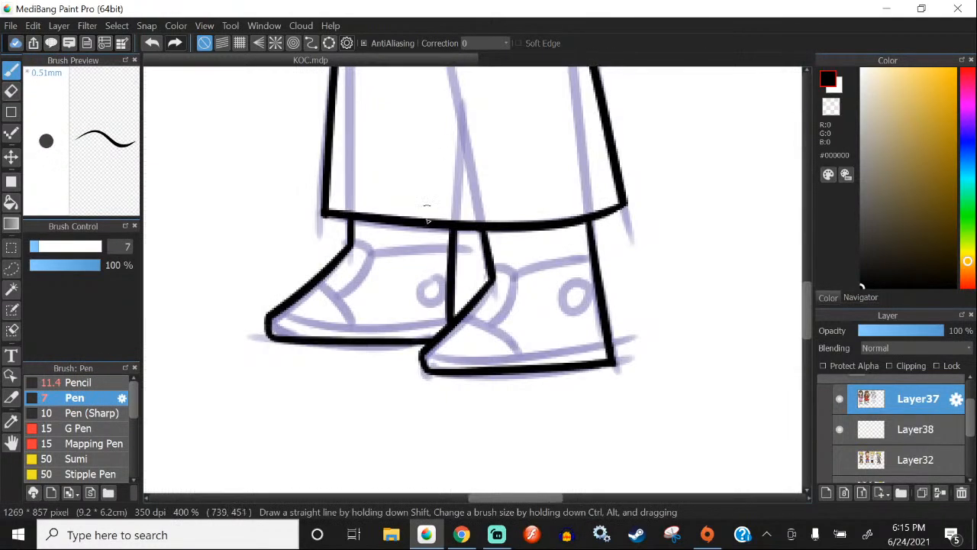
pyautogui.scroll(5, 398, 294)
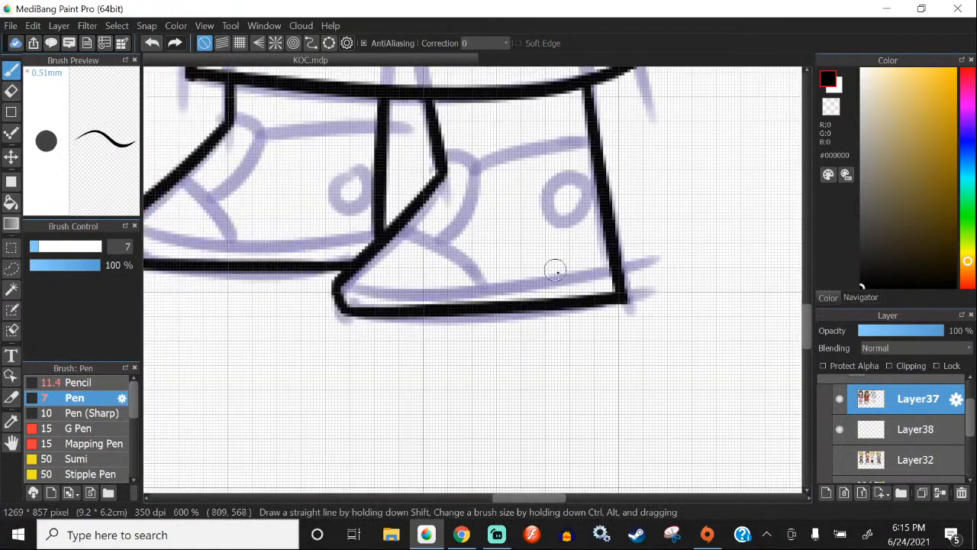
pyautogui.scroll(1, 609, 265)
pyautogui.moveTo(615, 264); pyautogui.dragTo(257, 293)
# Step: Ink the upper edge of the rear shoe's sole from the inner leg line to the toe, and erase the part extending past the toe
pyautogui.scroll(-3, 332, 231)
pyautogui.scroll(2, 332, 231)
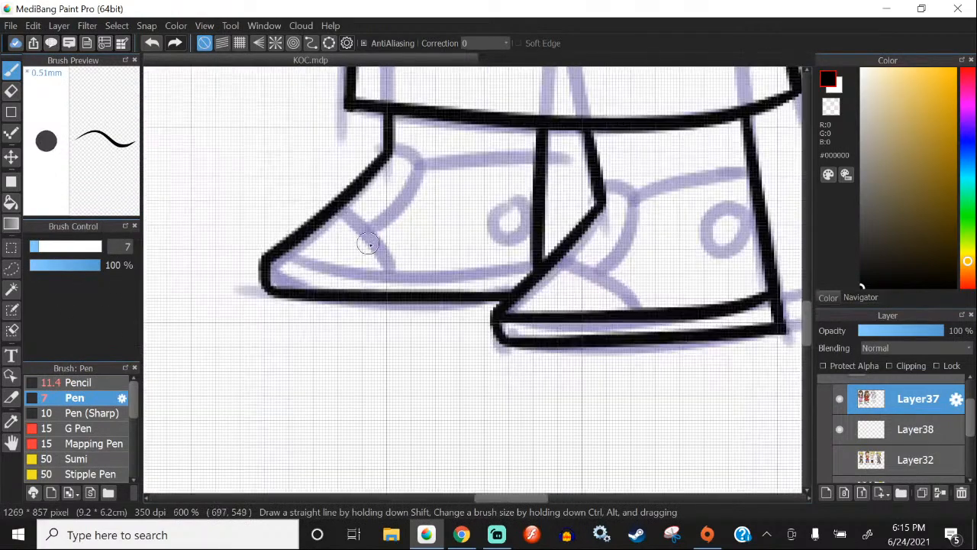
pyautogui.moveTo(531, 262); pyautogui.dragTo(250, 269)
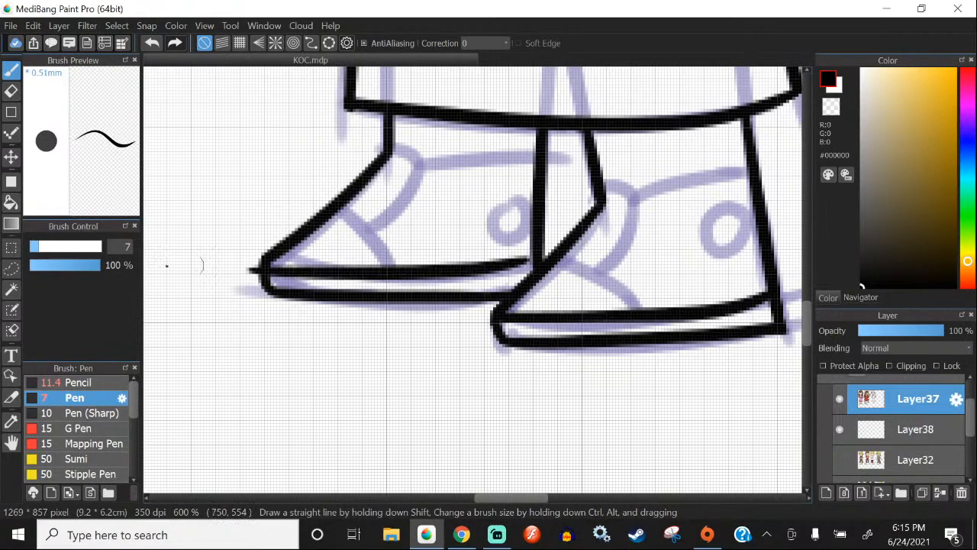
pyautogui.hotkey('ctrl', 'z')
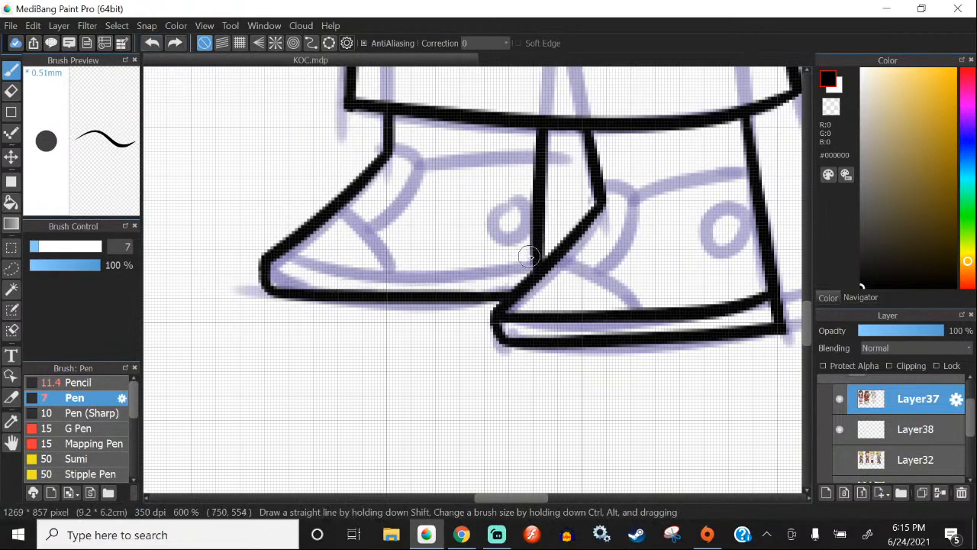
pyautogui.moveTo(532, 257); pyautogui.dragTo(238, 265)
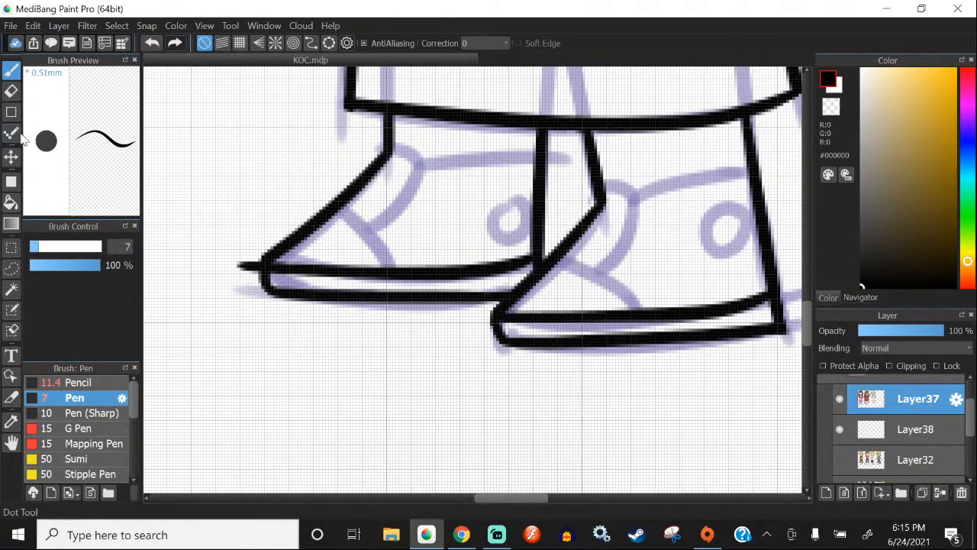
pyautogui.click(11, 90)
pyautogui.scroll(1, 246, 284)
pyautogui.moveTo(246, 284); pyautogui.dragTo(255, 271)
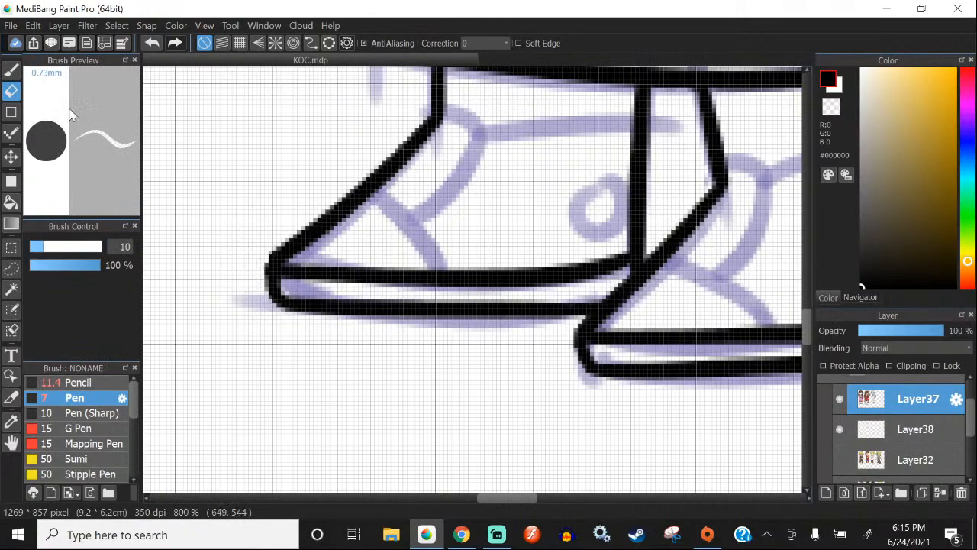
# Step: Ink the curved toe cap lines on both shoes from the sloping top edge down to the sole
pyautogui.press('p')
pyautogui.scroll(-3, 384, 272)
pyautogui.scroll(4, 384, 272)
pyautogui.moveTo(362, 257)
pyautogui.mouseDown()
pyautogui.moveTo(497, 385)
pyautogui.moveTo(532, 391)
pyautogui.mouseUp()
pyautogui.click(144, 44)
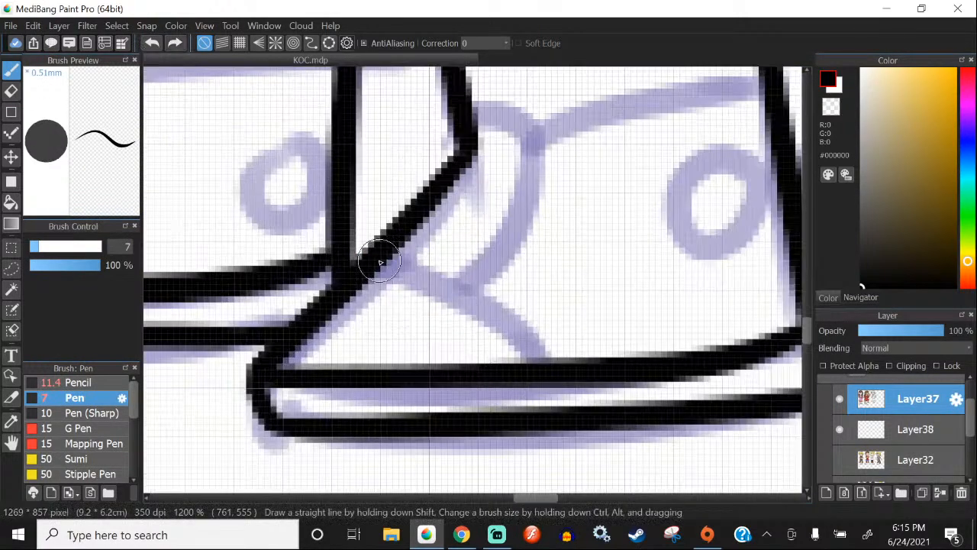
pyautogui.scroll(-4, 379, 261)
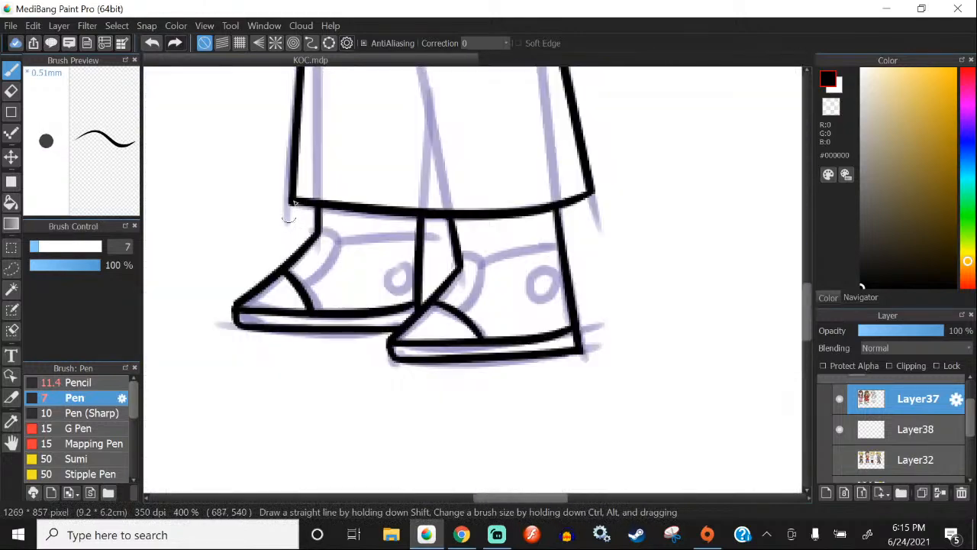
# Step: Ink the front shoe's curved tongue and its collar line running back to the heel
pyautogui.scroll(3, 459, 260)
pyautogui.moveTo(501, 264); pyautogui.dragTo(433, 410)
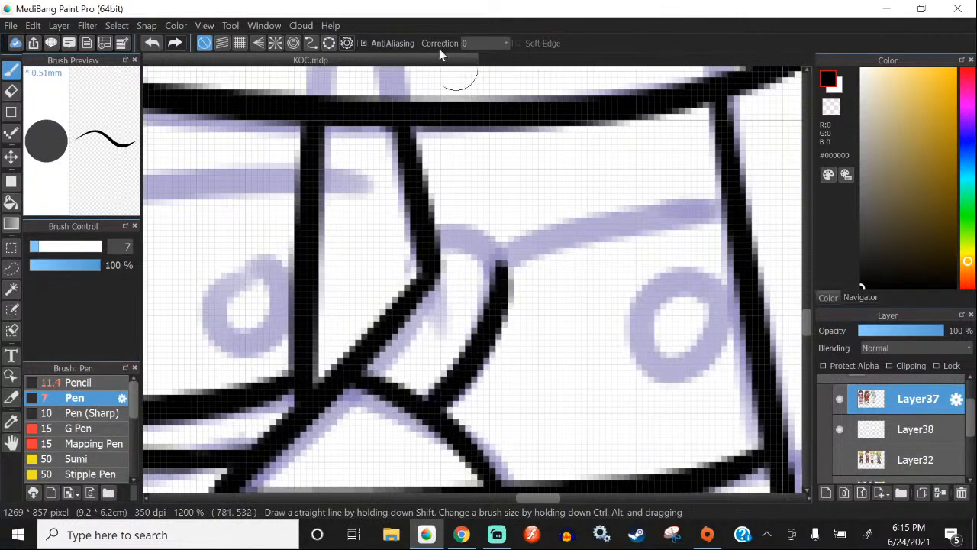
pyautogui.moveTo(487, 262); pyautogui.dragTo(725, 200)
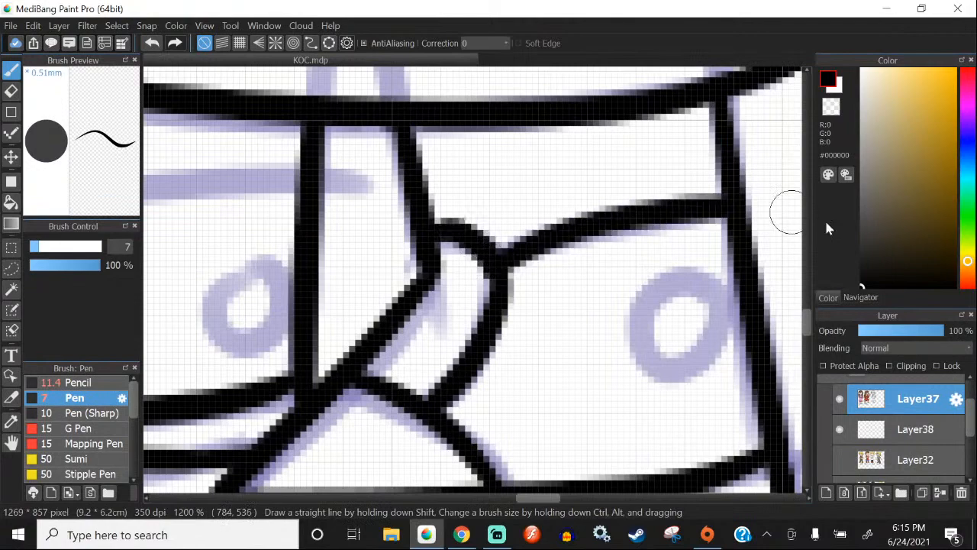
# Step: Ink the rear shoe's curved tongue with its rounded top, and the collar line back to the inner leg line
pyautogui.scroll(-3, 241, 195)
pyautogui.scroll(2, 240, 200)
pyautogui.moveTo(304, 224); pyautogui.dragTo(228, 319)
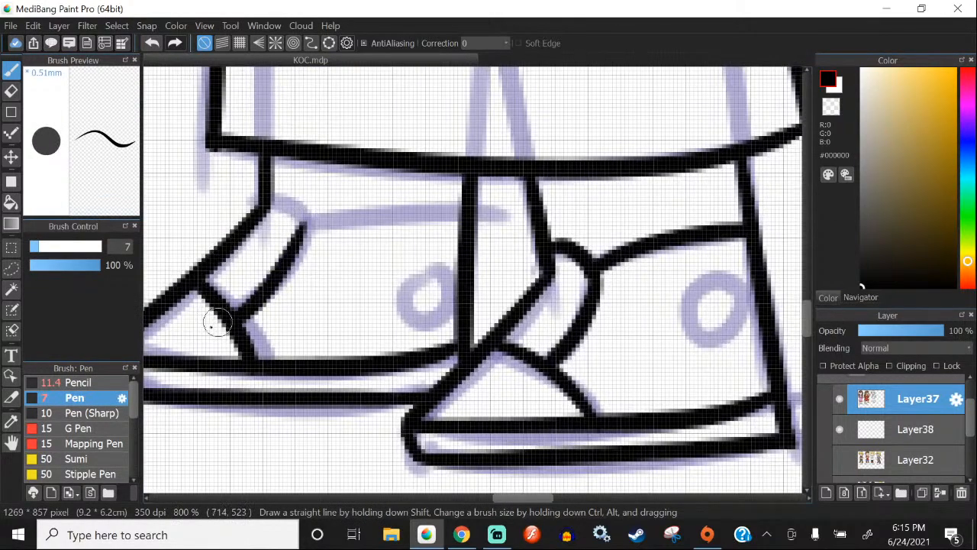
pyautogui.moveTo(264, 197); pyautogui.dragTo(295, 229)
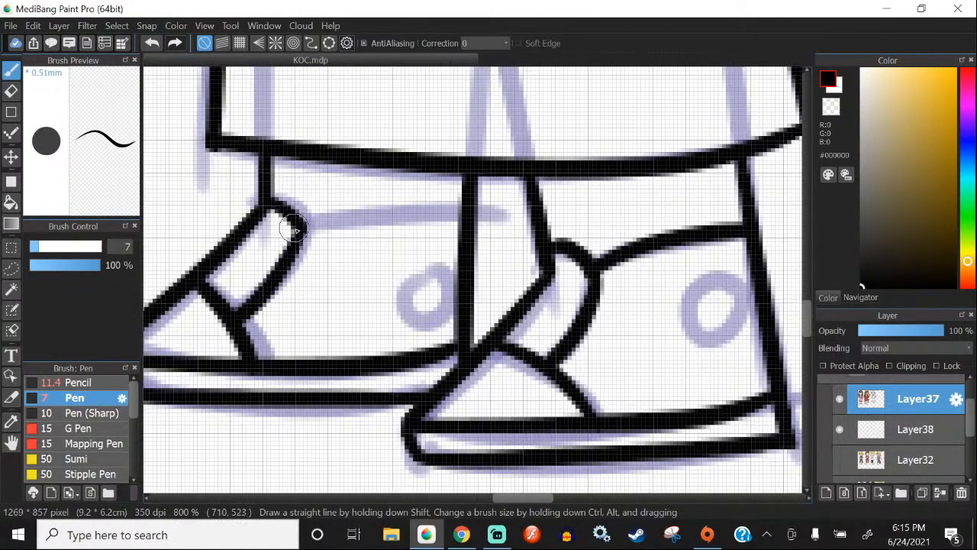
pyautogui.scroll(-3, 294, 229)
pyautogui.scroll(3, 366, 273)
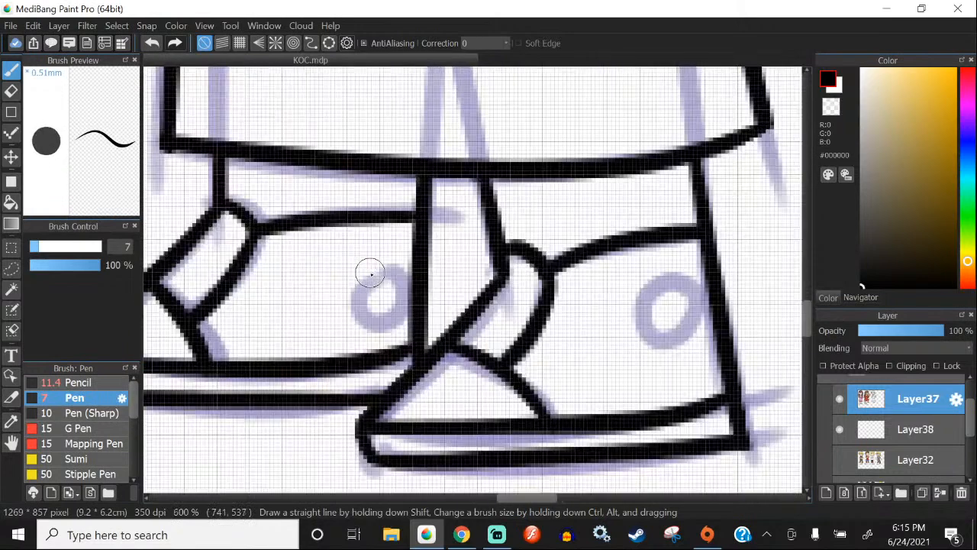
# Step: Try to ink the small circle on the side of the rear shoe over its sketch
pyautogui.moveTo(387, 278); pyautogui.dragTo(345, 259)
pyautogui.hotkey('ctrl', 'z')
pyautogui.scroll(2, 319, 246)
pyautogui.scroll(-3, 345, 260)
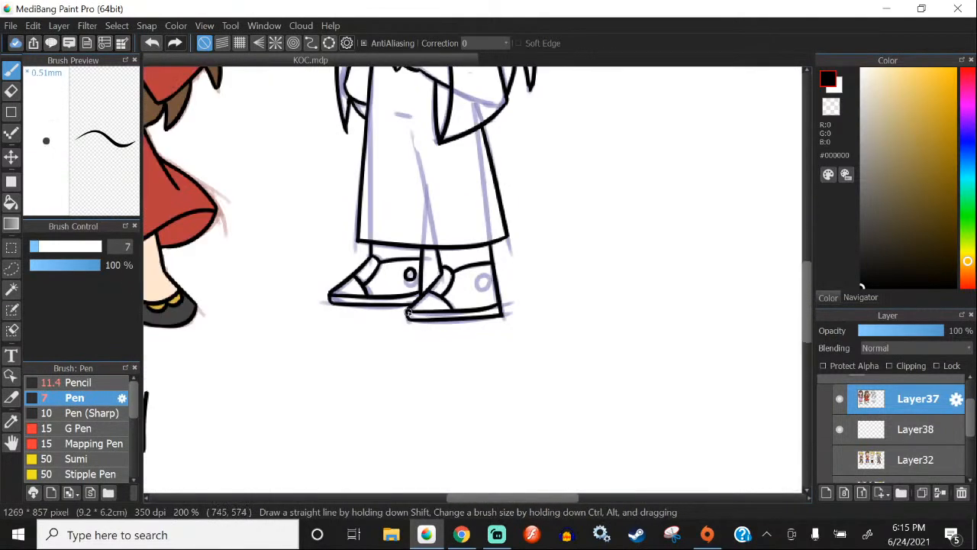
pyautogui.hotkey('ctrl', 'z')
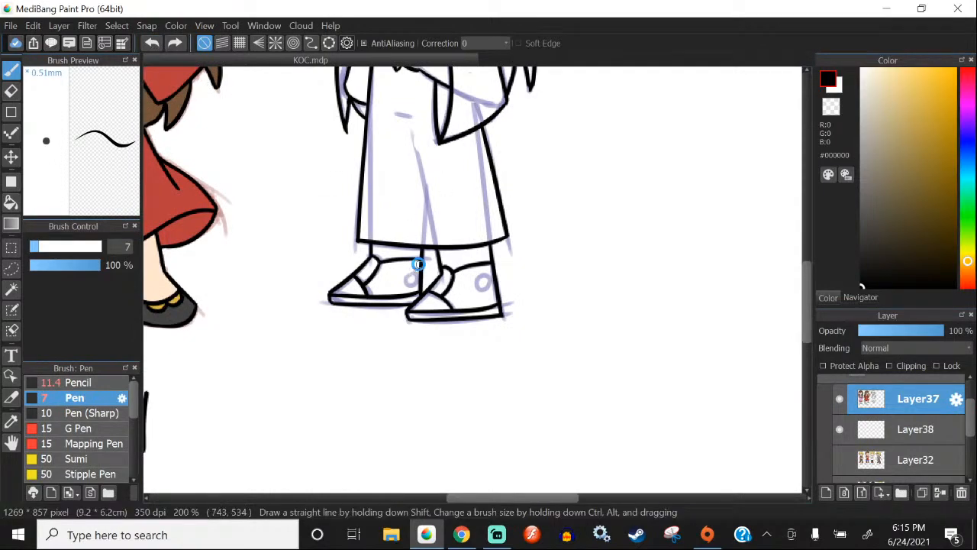
pyautogui.scroll(4, 419, 264)
pyautogui.scroll(-1, 429, 197)
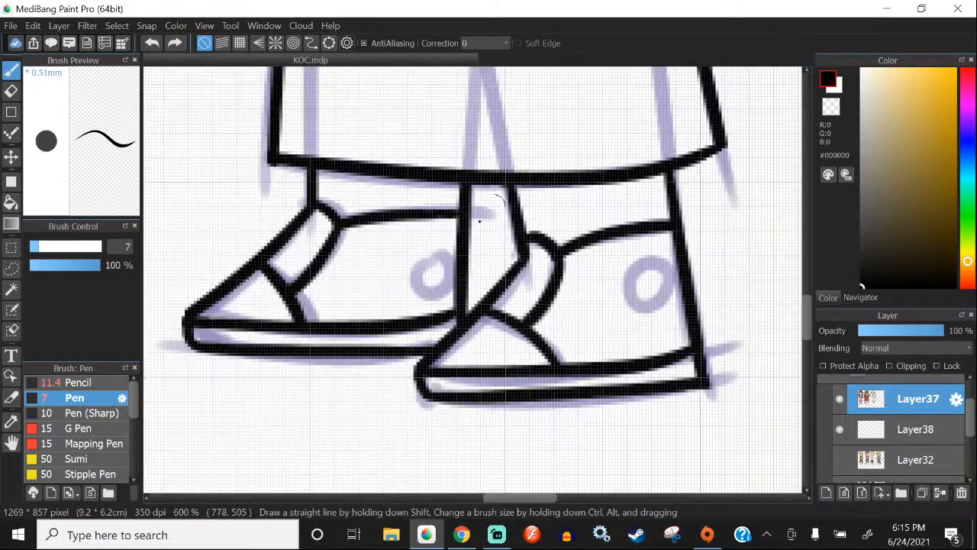
pyautogui.scroll(2, 420, 257)
pyautogui.moveTo(421, 220); pyautogui.dragTo(423, 220)
pyautogui.scroll(-5, 407, 277)
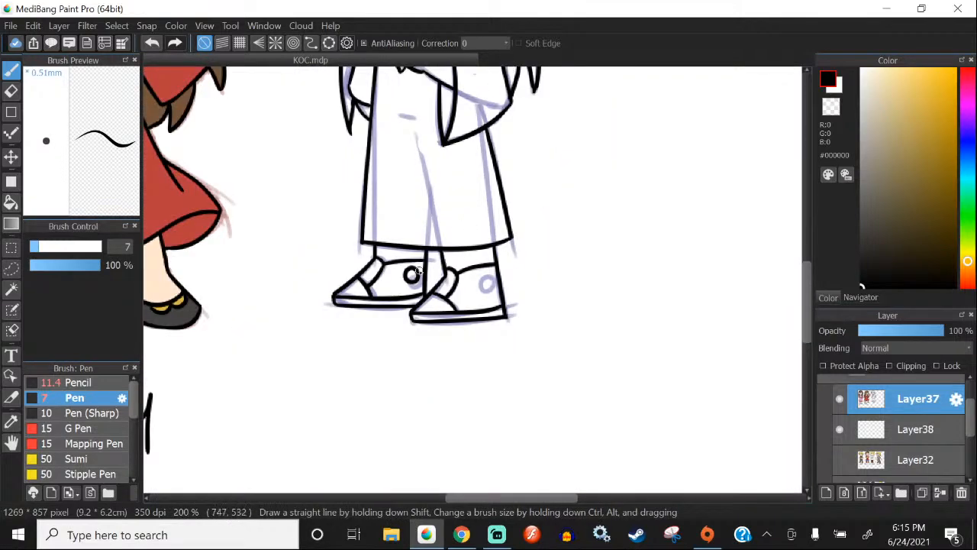
pyautogui.click(152, 44)
# Step: Ink the small circle on the side of the rear shoe, just in front of the inner leg line
pyautogui.scroll(2, 425, 284)
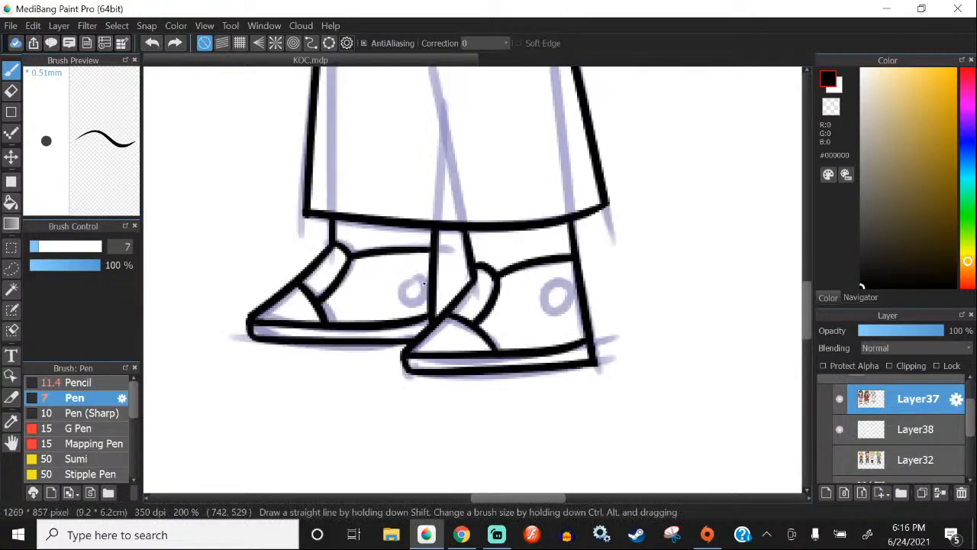
pyautogui.scroll(4, 425, 284)
pyautogui.moveTo(409, 263)
pyautogui.mouseDown()
pyautogui.moveTo(392, 255)
pyautogui.moveTo(412, 255)
pyautogui.mouseUp()
pyautogui.hotkey('ctrl', 'z')
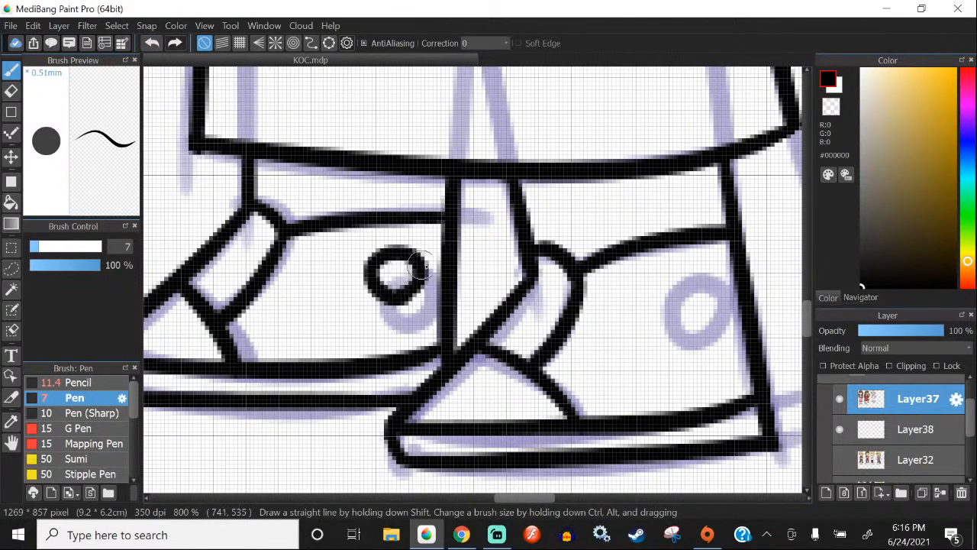
pyautogui.click(151, 44)
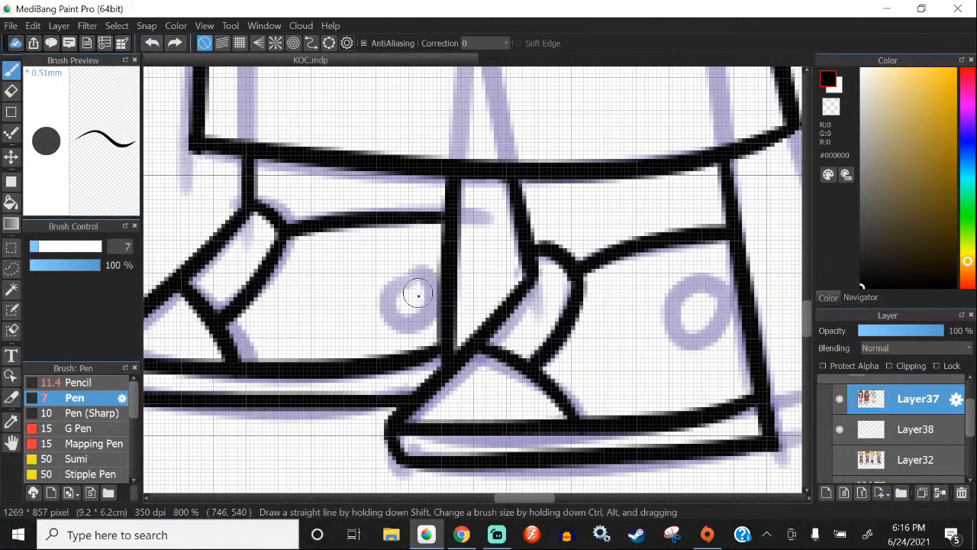
pyautogui.moveTo(415, 290)
pyautogui.mouseDown()
pyautogui.moveTo(375, 279)
pyautogui.moveTo(396, 257)
pyautogui.mouseUp()
pyautogui.click(152, 43)
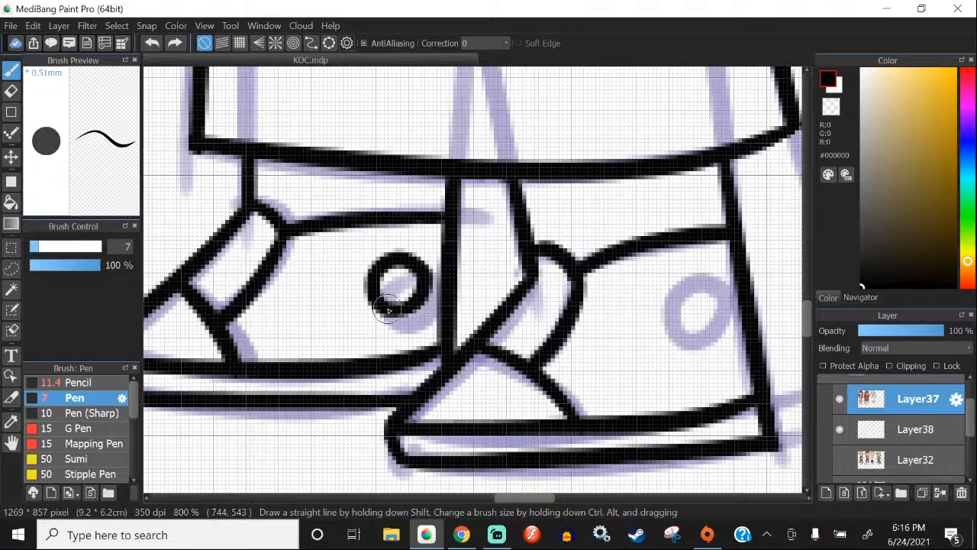
pyautogui.scroll(-5, 417, 300)
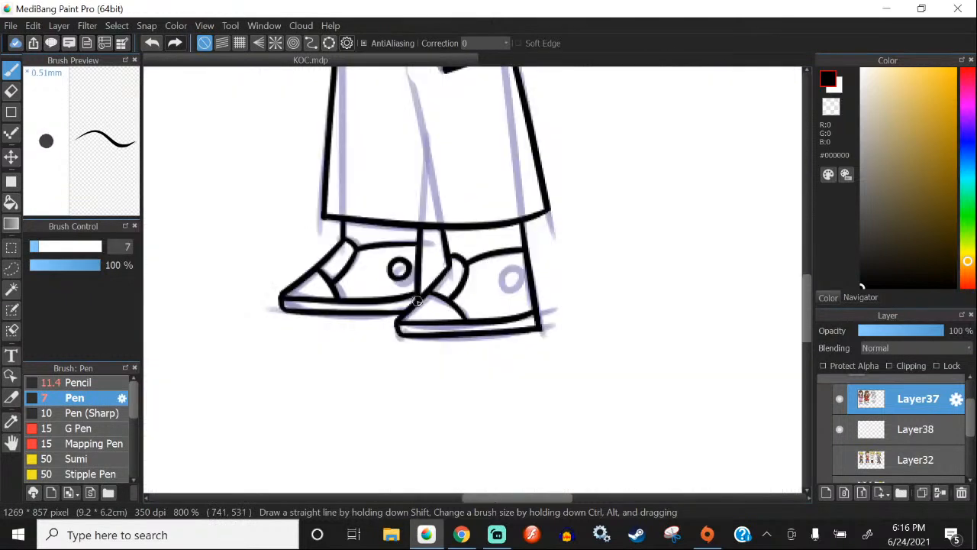
# Step: Hide the purple sketch layer so only the clean black line art of the bearded character shows
pyautogui.scroll(-6, 417, 301)
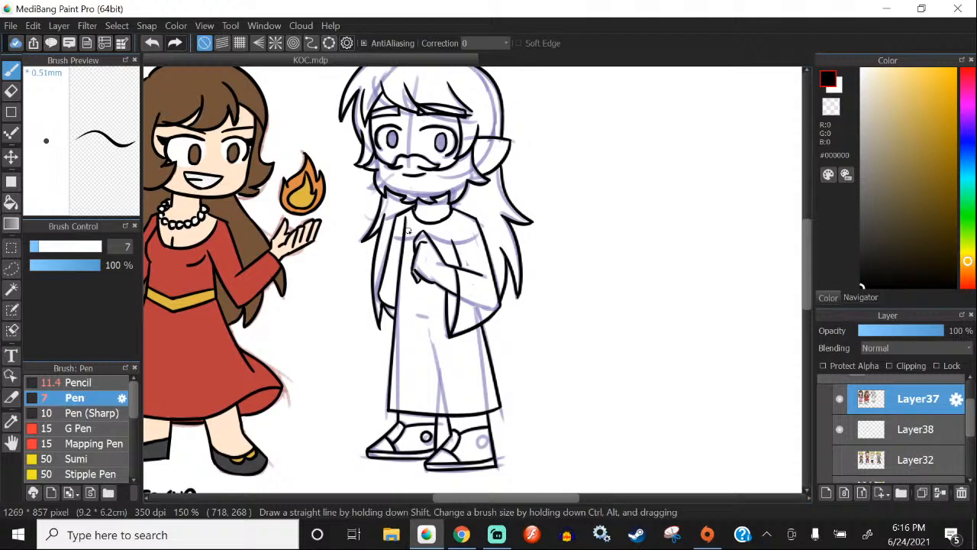
pyautogui.scroll(-1, 407, 231)
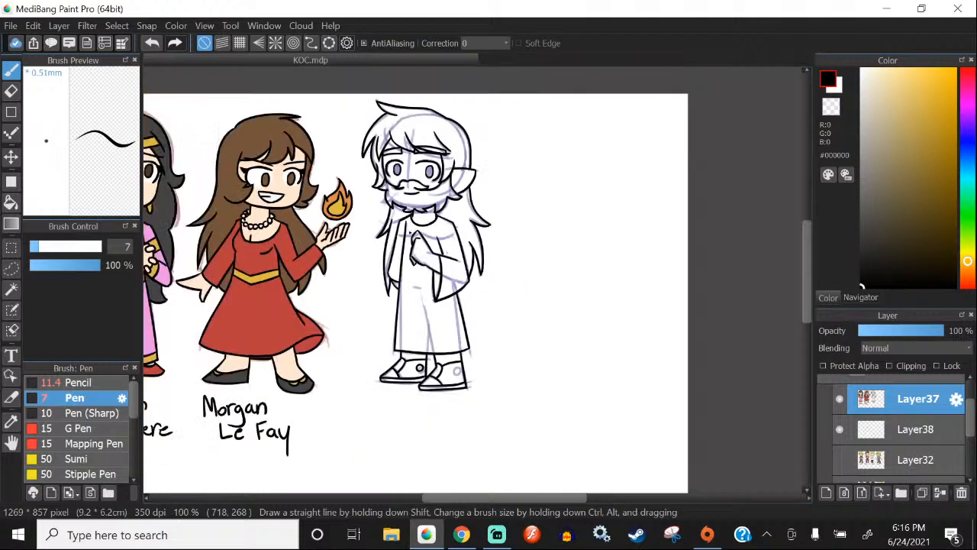
pyautogui.click(841, 432)
pyautogui.scroll(-4, 901, 430)
pyautogui.scroll(3, 902, 429)
pyautogui.scroll(1, 886, 428)
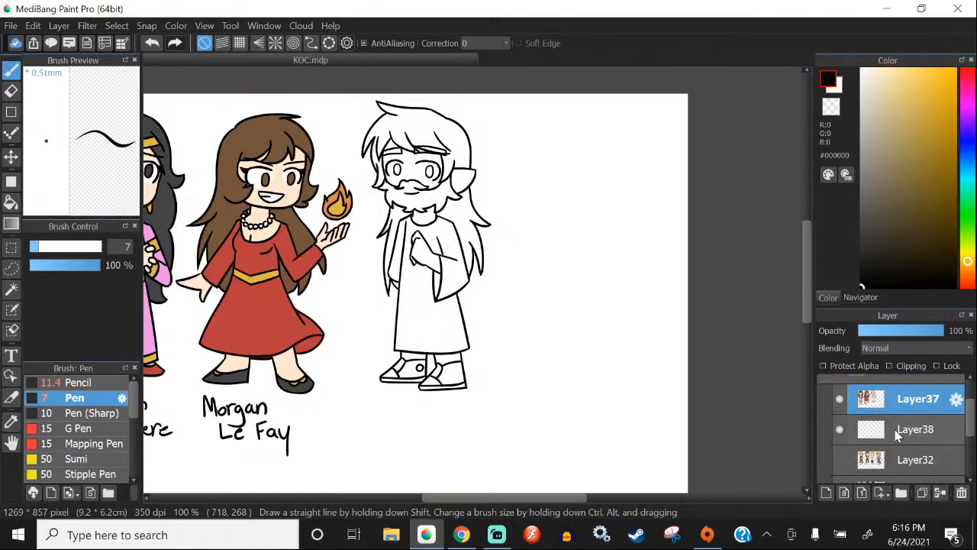
# Step: Make Layer38 the active layer and sample the peach skin tone #FFE6CE from the woman in the red dress
pyautogui.click(906, 425)
pyautogui.click(826, 492)
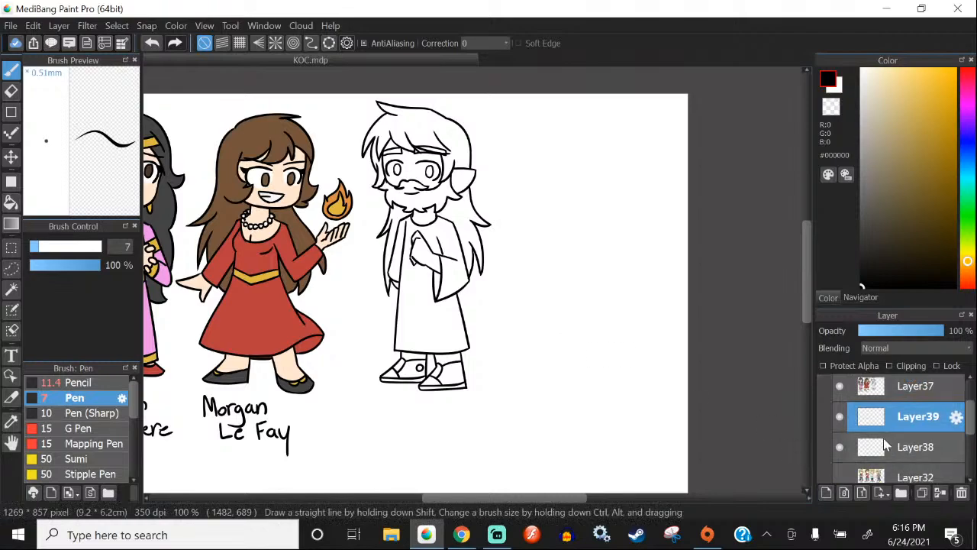
pyautogui.click(962, 492)
pyautogui.scroll(3, 298, 191)
pyautogui.rightClick(297, 205)
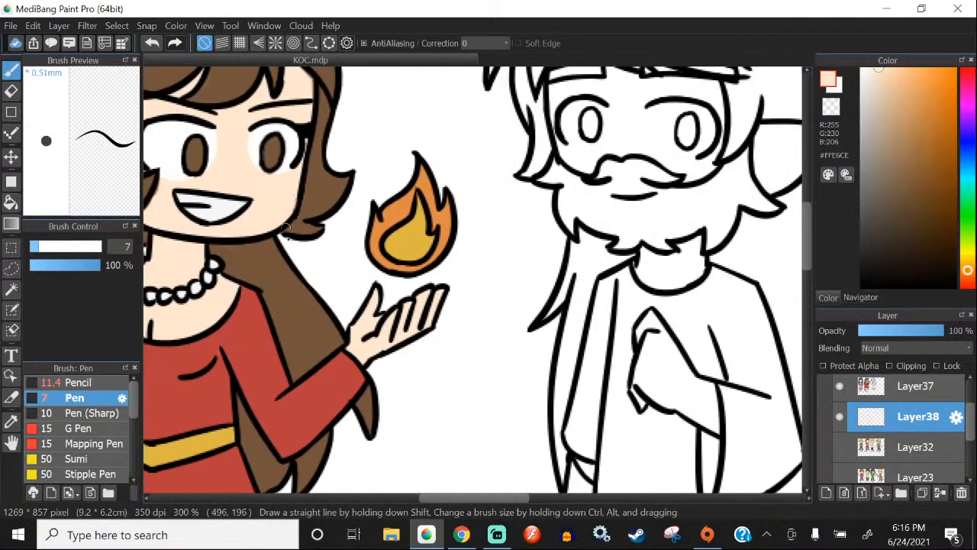
# Step: Paint the bearded character's face and the inner part of the ear peach with the Watercolor brush at size 30
pyautogui.scroll(-1, 306, 235)
pyautogui.scroll(3, 610, 122)
pyautogui.scroll(-1, 92, 442)
pyautogui.click(90, 465)
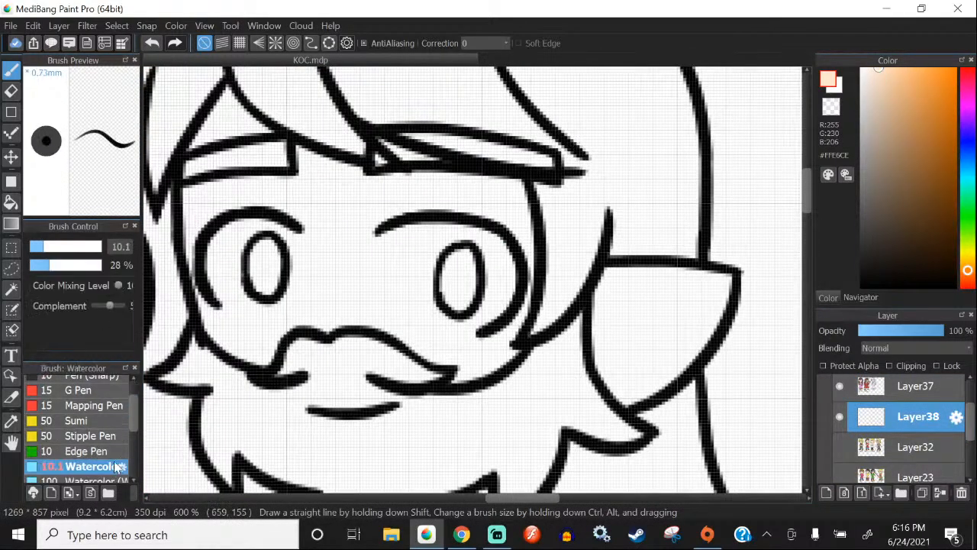
pyautogui.scroll(-1, 462, 265)
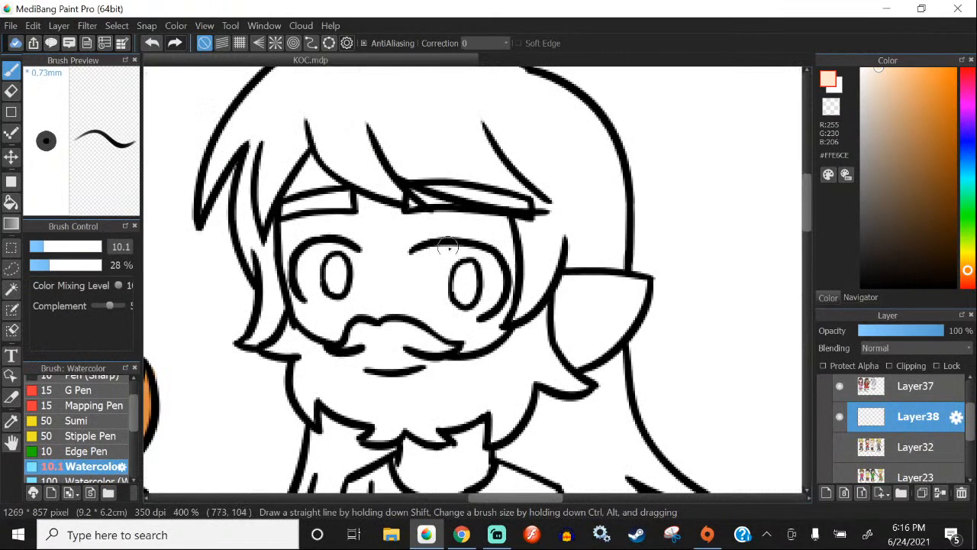
pyautogui.press(']')
pyautogui.press(']')
pyautogui.press(']')
pyautogui.press(']')
pyautogui.press(']')
pyautogui.moveTo(450, 248)
pyautogui.mouseDown()
pyautogui.moveTo(508, 264)
pyautogui.moveTo(406, 348)
pyautogui.moveTo(355, 190)
pyautogui.moveTo(348, 309)
pyautogui.moveTo(297, 205)
pyautogui.moveTo(363, 219)
pyautogui.moveTo(304, 167)
pyautogui.moveTo(522, 240)
pyautogui.moveTo(569, 233)
pyautogui.moveTo(330, 319)
pyautogui.moveTo(324, 292)
pyautogui.moveTo(543, 271)
pyautogui.moveTo(538, 359)
pyautogui.moveTo(586, 307)
pyautogui.mouseUp()
pyautogui.scroll(-2, 288, 241)
# Step: Reduce the Watercolor brush to size 18 and fill the rest of the pointed ear with the skin tone
pyautogui.click(57, 247)
pyautogui.scroll(3, 457, 290)
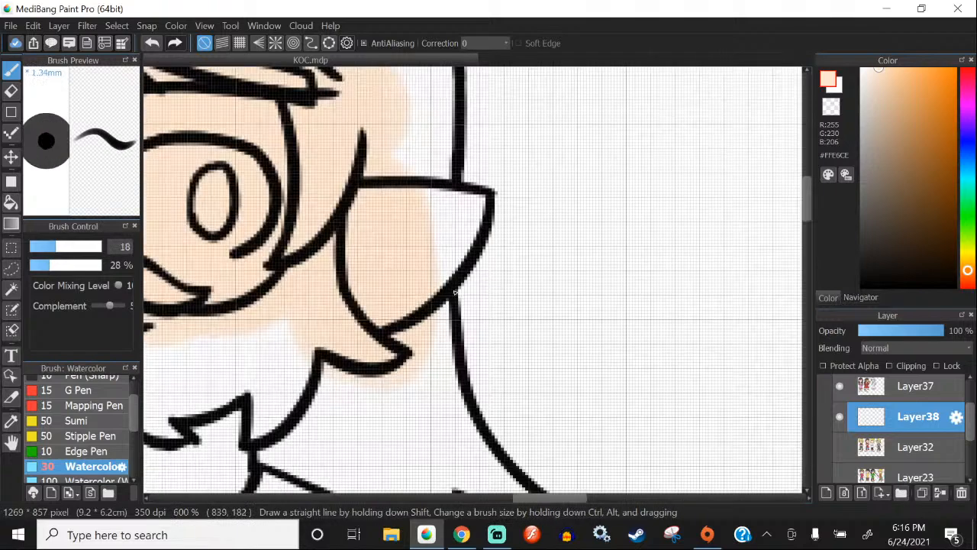
pyautogui.moveTo(408, 234)
pyautogui.mouseDown()
pyautogui.moveTo(459, 214)
pyautogui.moveTo(426, 209)
pyautogui.moveTo(471, 206)
pyautogui.moveTo(439, 250)
pyautogui.moveTo(395, 279)
pyautogui.moveTo(429, 257)
pyautogui.moveTo(444, 264)
pyautogui.moveTo(388, 288)
pyautogui.mouseUp()
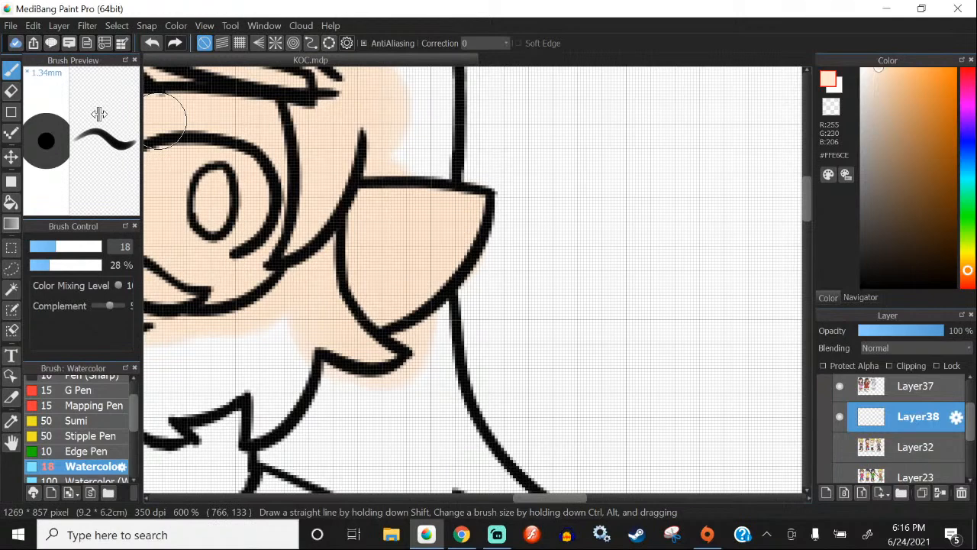
pyautogui.scroll(1, 481, 252)
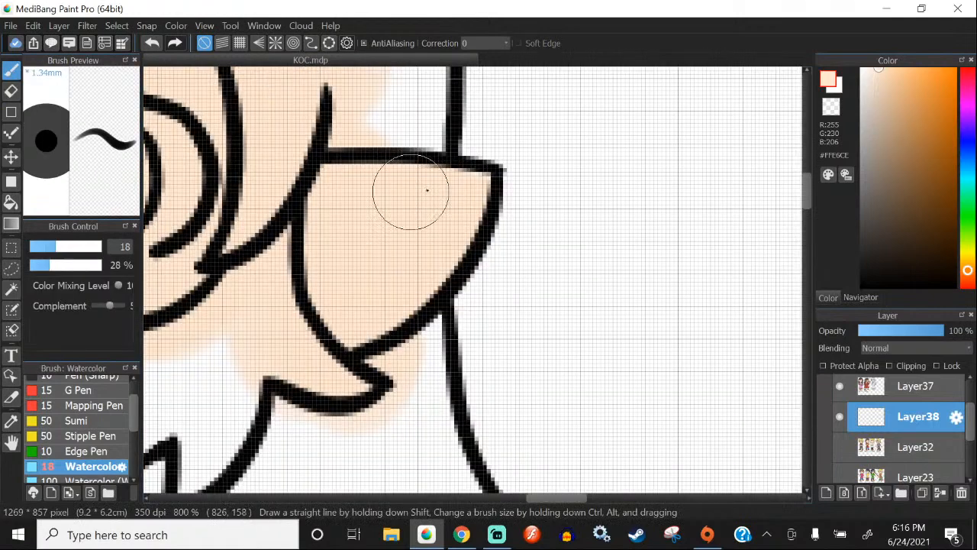
# Step: Paint the skin tone over the raised hand and its wrist up to the sleeve opening
pyautogui.scroll(-5, 419, 167)
pyautogui.scroll(3, 374, 307)
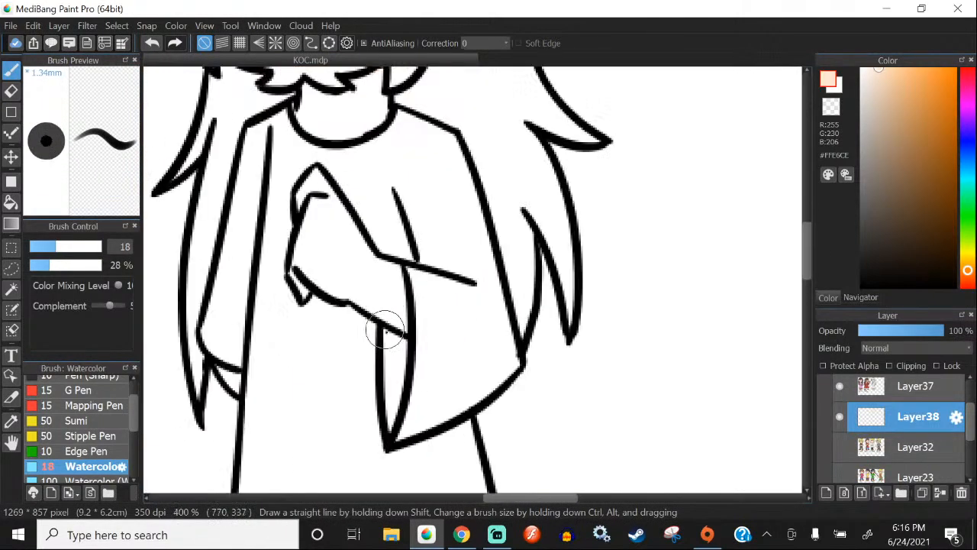
pyautogui.moveTo(384, 329)
pyautogui.mouseDown()
pyautogui.moveTo(380, 276)
pyautogui.moveTo(395, 346)
pyautogui.moveTo(329, 266)
pyautogui.moveTo(331, 209)
pyautogui.moveTo(321, 317)
pyautogui.moveTo(291, 195)
pyautogui.moveTo(316, 231)
pyautogui.mouseUp()
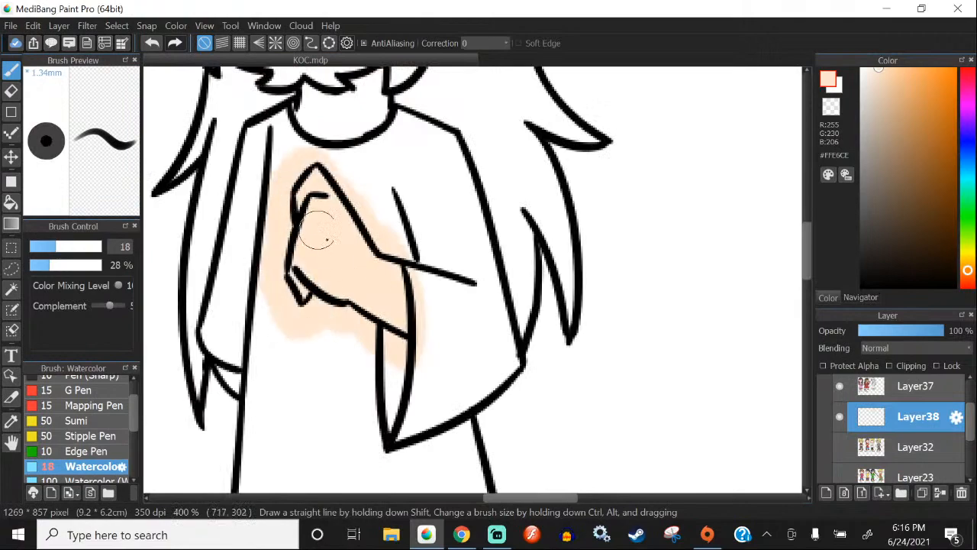
# Step: Paint the skin tone over both ankles between the robe hem and the shoe collars
pyautogui.scroll(-3, 351, 267)
pyautogui.scroll(4, 328, 378)
pyautogui.moveTo(323, 343)
pyautogui.mouseDown()
pyautogui.moveTo(327, 283)
pyautogui.moveTo(369, 298)
pyautogui.moveTo(378, 401)
pyautogui.moveTo(423, 312)
pyautogui.moveTo(629, 352)
pyautogui.moveTo(589, 326)
pyautogui.mouseUp()
pyautogui.scroll(-3, 428, 265)
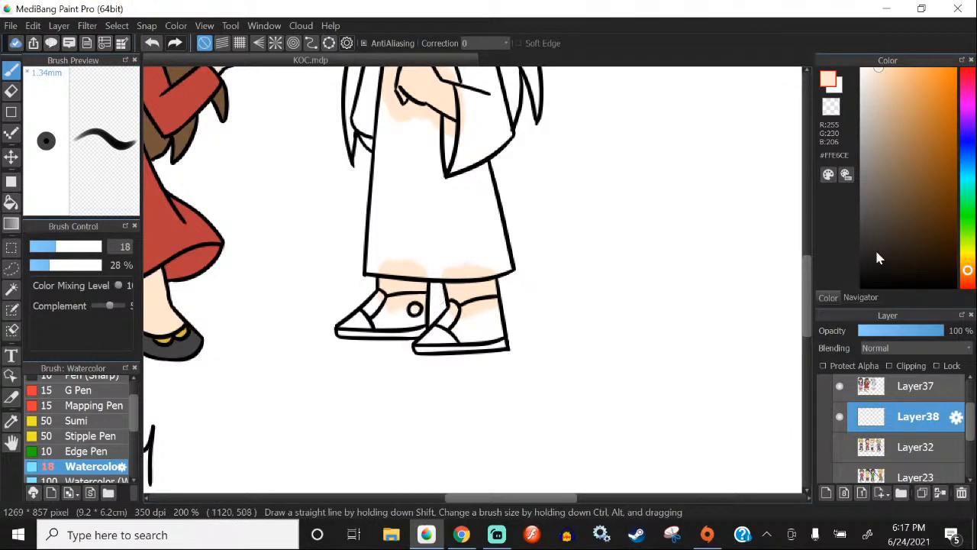
# Step: Switch to black on Layer37 and erase the lower edge line of the rear shoe's tongue
pyautogui.click(863, 287)
pyautogui.click(916, 387)
pyautogui.scroll(2, 393, 335)
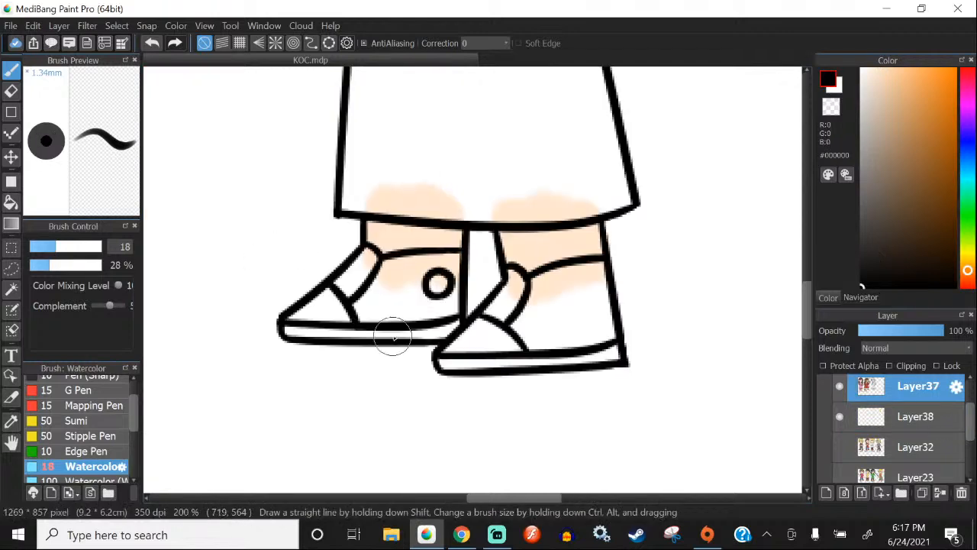
pyautogui.click(11, 91)
pyautogui.scroll(2, 334, 271)
pyautogui.moveTo(371, 311)
pyautogui.mouseDown()
pyautogui.moveTo(398, 303)
pyautogui.moveTo(394, 266)
pyautogui.moveTo(422, 263)
pyautogui.mouseUp()
# Step: Re-ink the rear shoe's tongue edge from the collar down to the toe cap with the Pen at size 7
pyautogui.press('b')
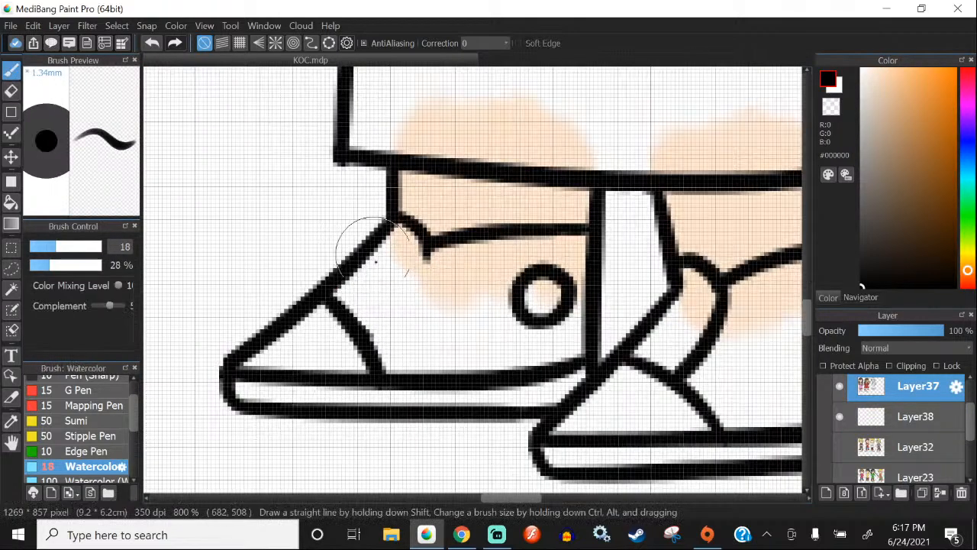
pyautogui.scroll(1, 65, 416)
pyautogui.click(92, 398)
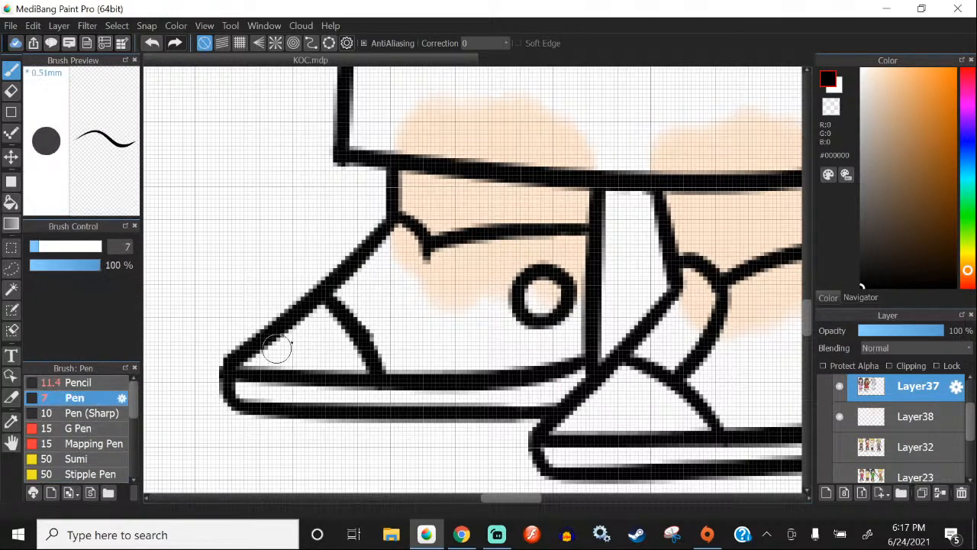
pyautogui.scroll(1, 399, 240)
pyautogui.moveTo(441, 251); pyautogui.dragTo(312, 372)
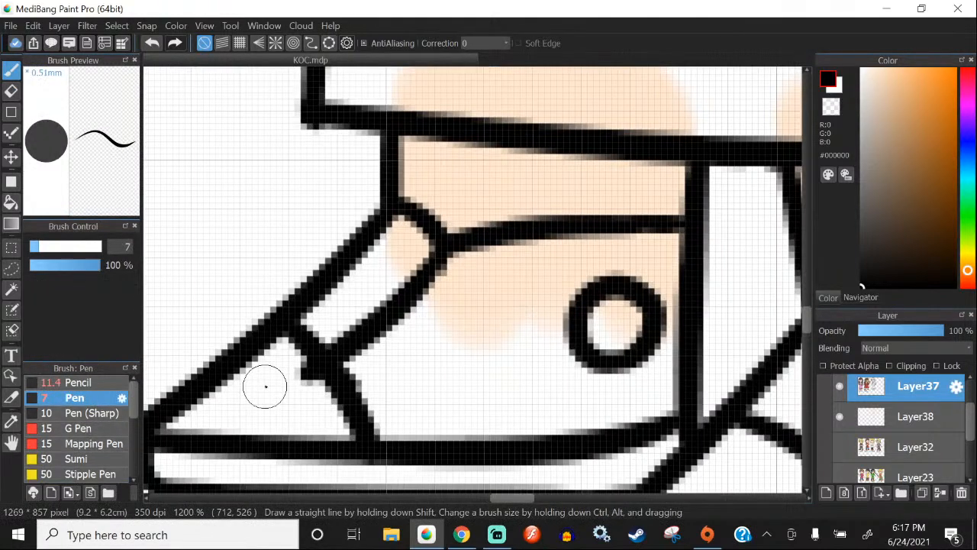
# Step: Try to ink slanted lace lines across the front shoe's tongue, working from the toe cap upward
pyautogui.scroll(-5, 459, 309)
pyautogui.scroll(4, 448, 338)
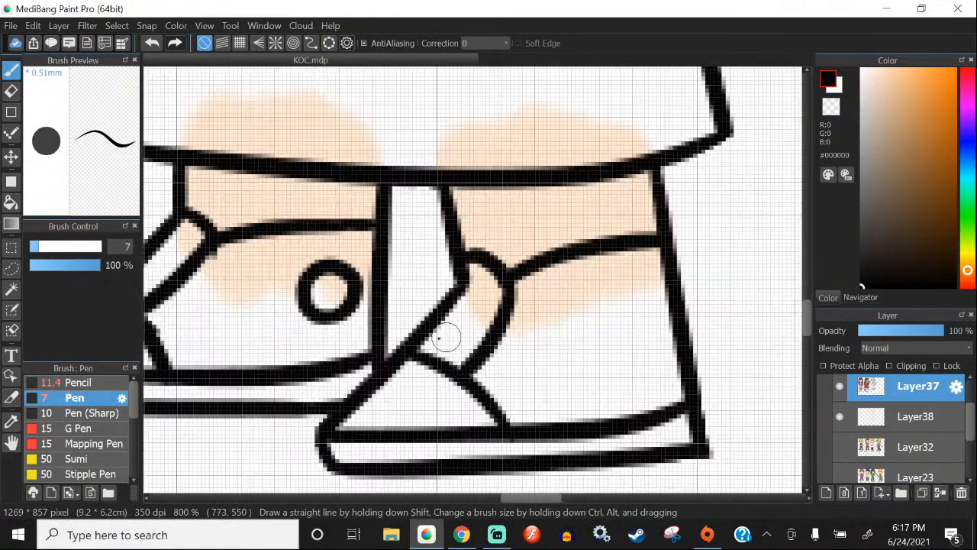
pyautogui.scroll(1, 435, 330)
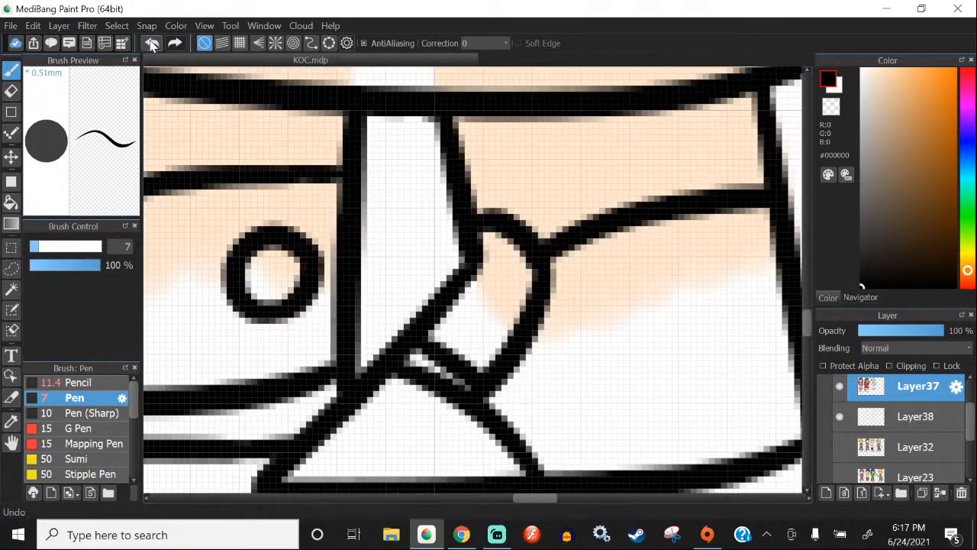
pyautogui.moveTo(419, 351); pyautogui.dragTo(468, 369)
pyautogui.moveTo(429, 326); pyautogui.dragTo(491, 348)
pyautogui.moveTo(449, 299); pyautogui.dragTo(499, 316)
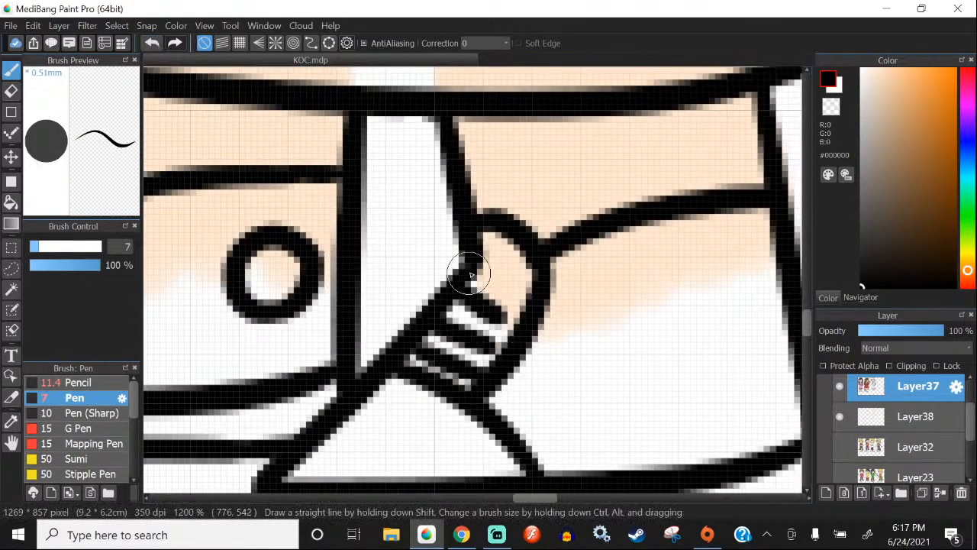
pyautogui.moveTo(472, 273); pyautogui.dragTo(537, 298)
pyautogui.click(137, 45)
pyautogui.click(137, 46)
pyautogui.click(137, 46)
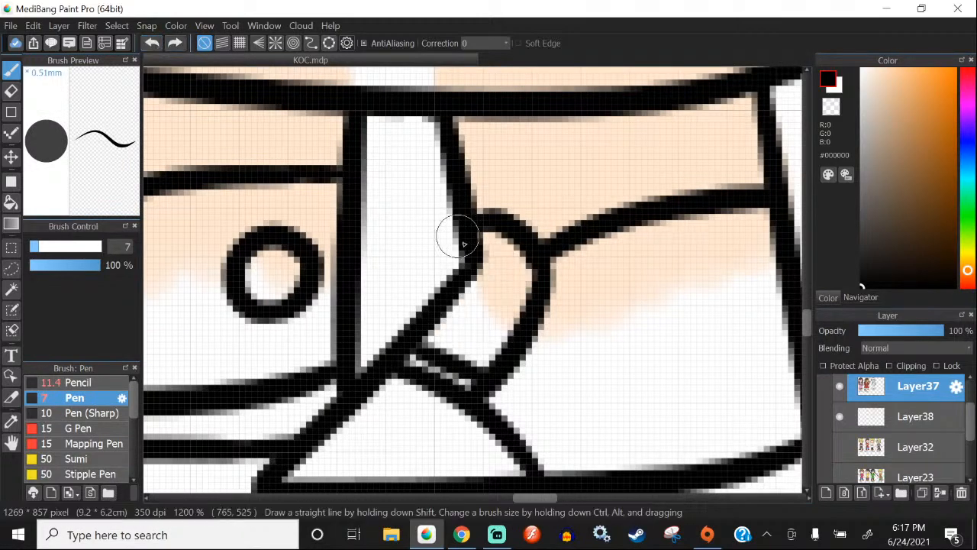
pyautogui.click(137, 46)
pyautogui.hotkey('ctrl', 'z')
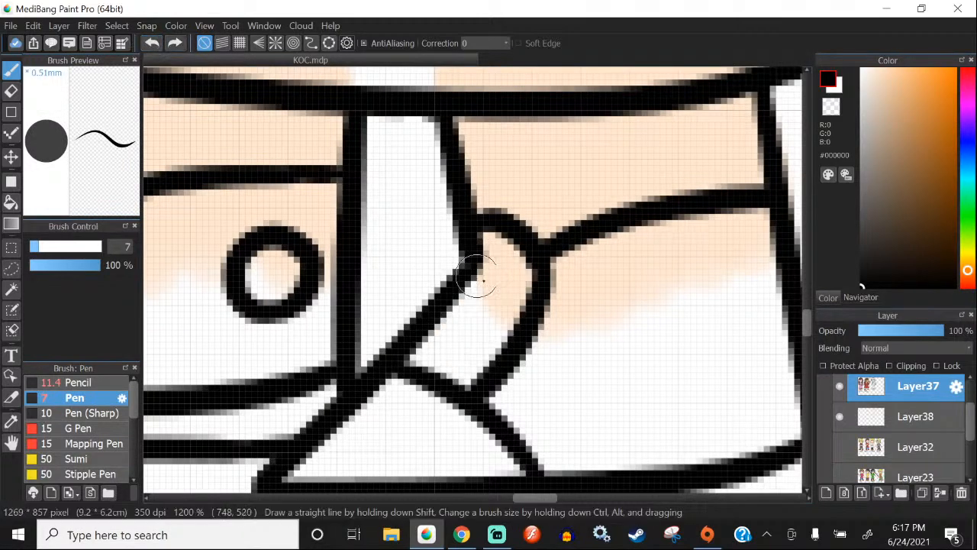
# Step: Ink four short slanted lace lines across the front shoe's tongue, working from the ankle down to the toe cap
pyautogui.moveTo(476, 277); pyautogui.dragTo(532, 288)
pyautogui.moveTo(461, 297); pyautogui.dragTo(527, 317)
pyautogui.moveTo(448, 321); pyautogui.dragTo(501, 344)
pyautogui.moveTo(414, 349); pyautogui.dragTo(461, 371)
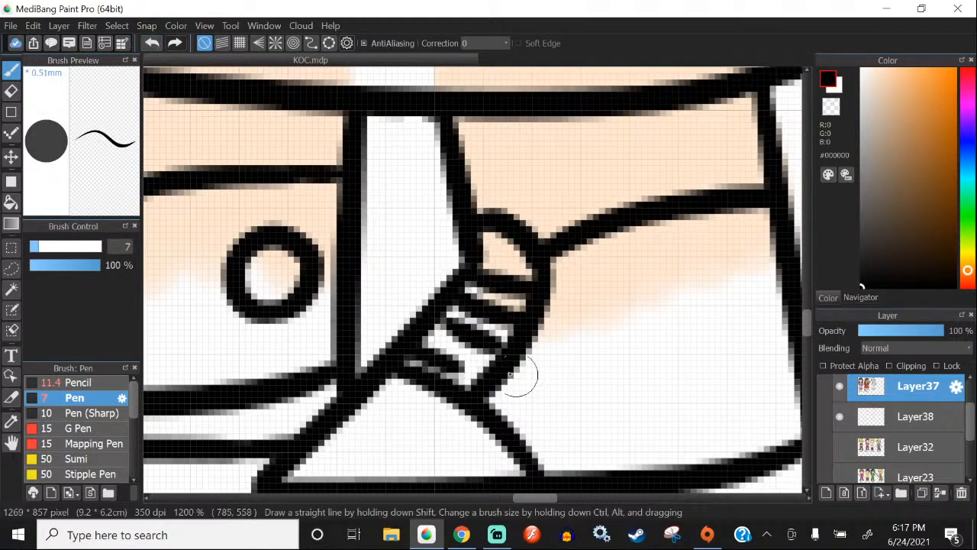
pyautogui.click(156, 48)
pyautogui.moveTo(420, 346); pyautogui.dragTo(479, 373)
# Step: Ink five short slanted lace lines across the rear shoe's tongue, from its top down to the toe cap
pyautogui.scroll(-4, 431, 296)
pyautogui.scroll(4, 321, 278)
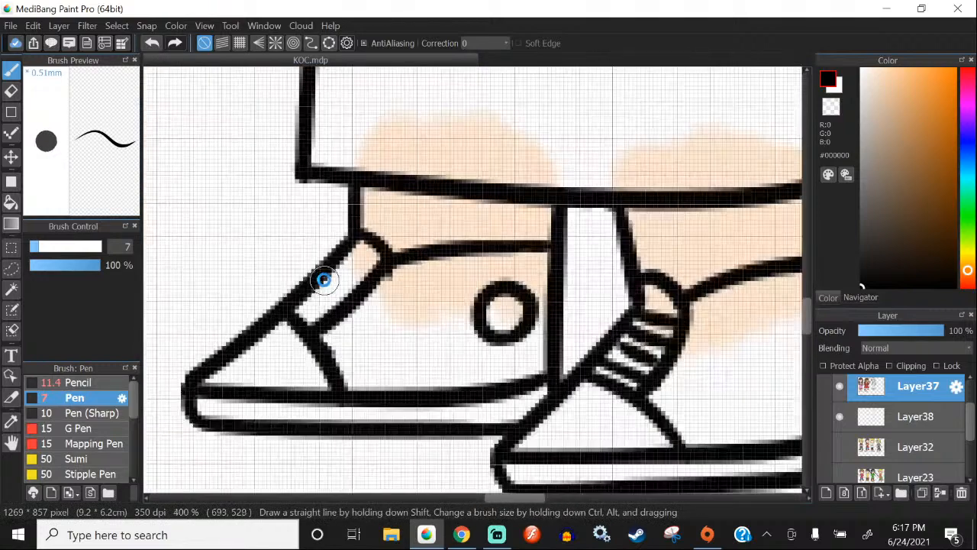
pyautogui.moveTo(356, 239); pyautogui.dragTo(382, 251)
pyautogui.moveTo(343, 255)
pyautogui.mouseDown()
pyautogui.moveTo(401, 270)
pyautogui.moveTo(381, 286)
pyautogui.mouseUp()
pyautogui.moveTo(308, 290); pyautogui.dragTo(367, 309)
pyautogui.moveTo(289, 307); pyautogui.dragTo(345, 327)
pyautogui.moveTo(275, 330); pyautogui.dragTo(328, 353)
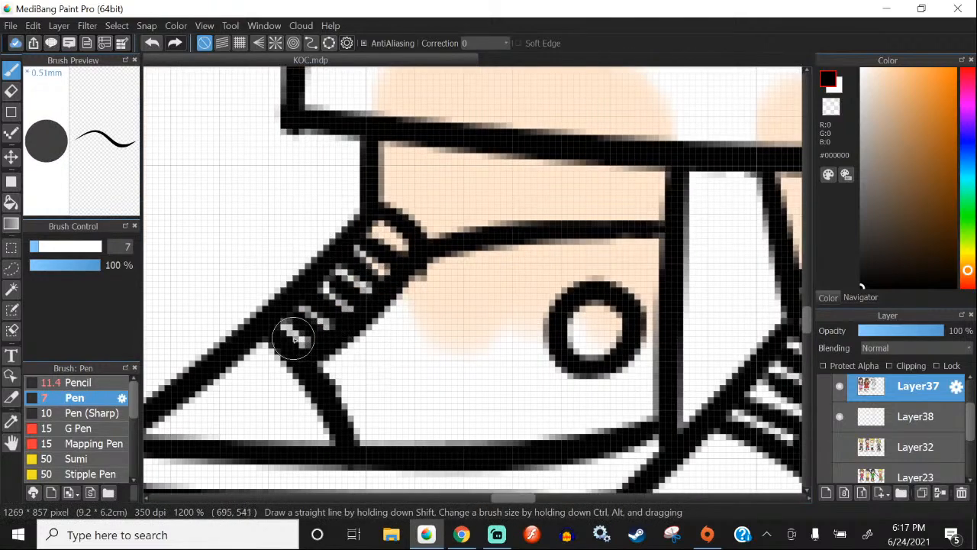
# Step: Switch back to the Watercolor brush and sample the peach skin tone #FFE6CE from the painted skin
pyautogui.scroll(-10, 436, 257)
pyautogui.scroll(2, 323, 206)
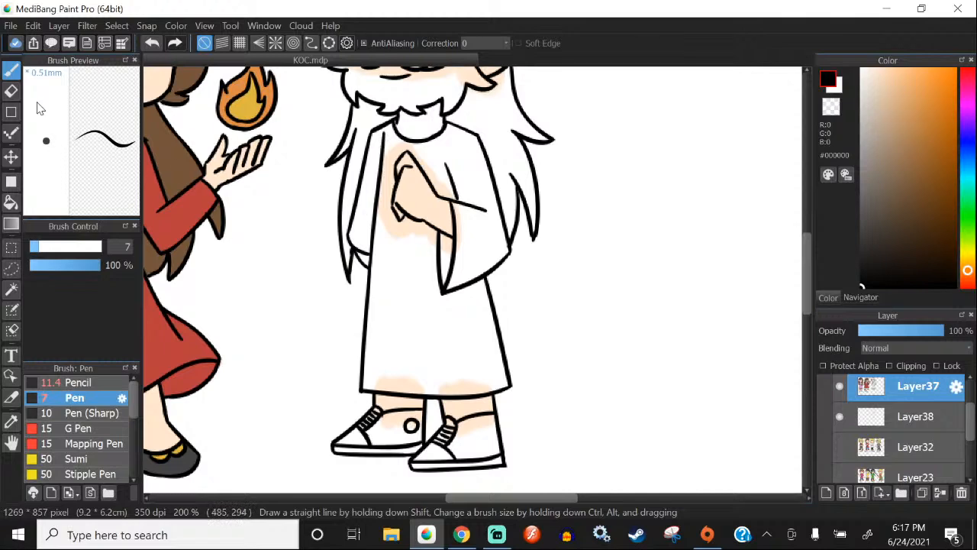
pyautogui.scroll(-1, 97, 458)
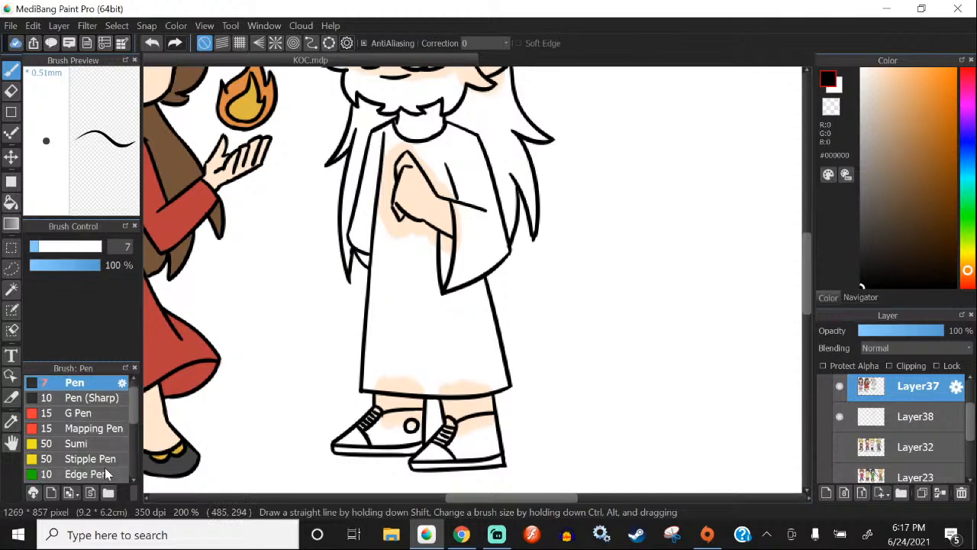
pyautogui.scroll(-1, 107, 474)
pyautogui.click(106, 475)
pyautogui.moveTo(420, 210); pyautogui.dragTo(443, 275)
pyautogui.scroll(3, 430, 283)
pyautogui.keyDown('alt'); pyautogui.click(422, 291); pyautogui.keyUp('alt')
# Step: Paint the skin tone over the neck between the beard and the robe's neckline on Layer38
pyautogui.moveTo(358, 230)
pyautogui.mouseDown()
pyautogui.moveTo(470, 223)
pyautogui.moveTo(385, 253)
pyautogui.mouseUp()
pyautogui.click(152, 43)
pyautogui.click(915, 416)
pyautogui.scroll(-4, 352, 267)
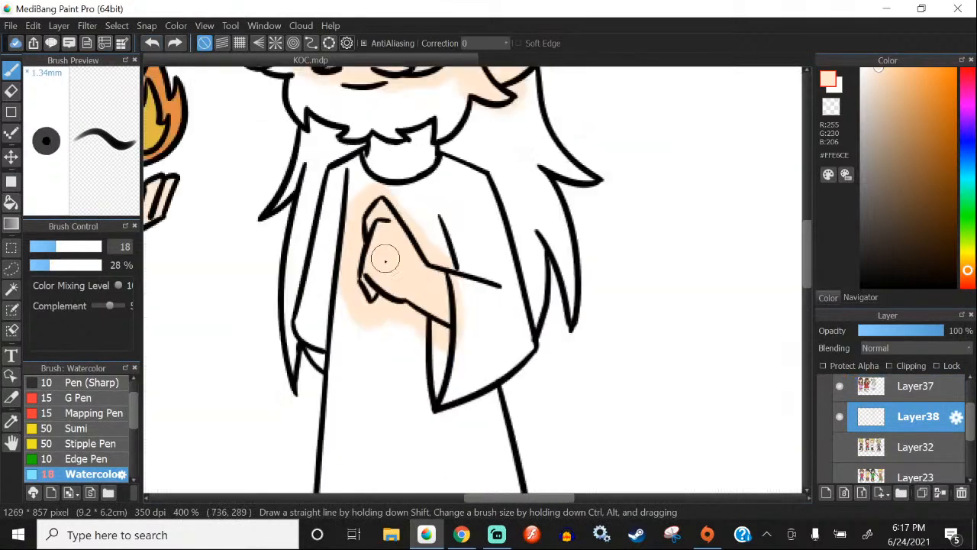
pyautogui.scroll(-2, 380, 239)
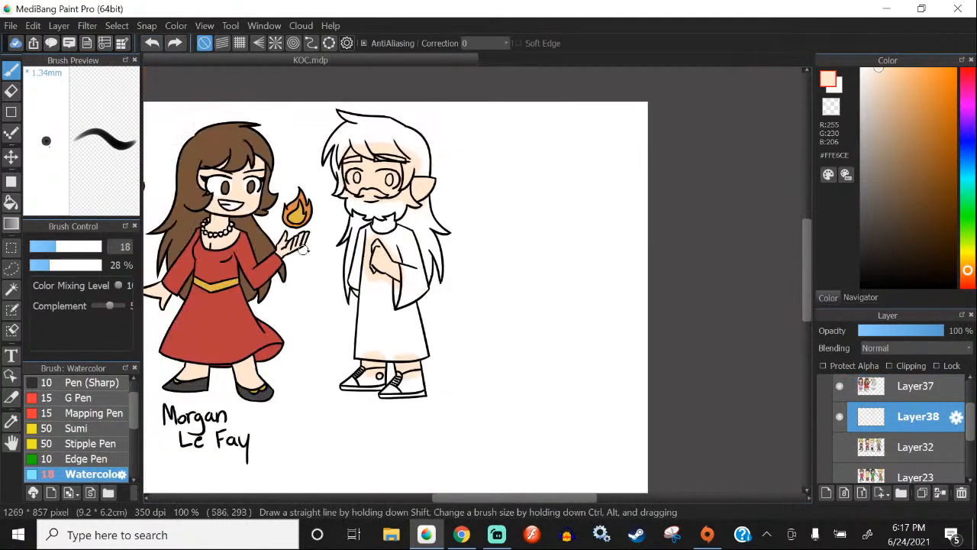
pyautogui.scroll(5, 362, 230)
pyautogui.moveTo(432, 217)
pyautogui.mouseDown()
pyautogui.moveTo(447, 152)
pyautogui.moveTo(545, 157)
pyautogui.moveTo(579, 246)
pyautogui.mouseUp()
pyautogui.scroll(-5, 427, 249)
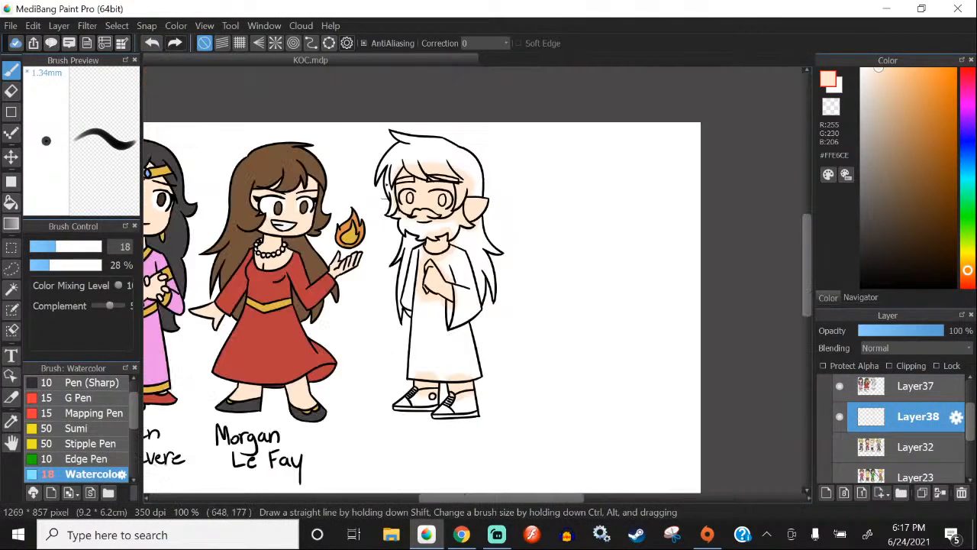
# Step: Add a new layer above Layer38, and ink a short slanted wrinkle under each eye on Layer37 with the black Pen at size 7
pyautogui.scroll(2, 417, 279)
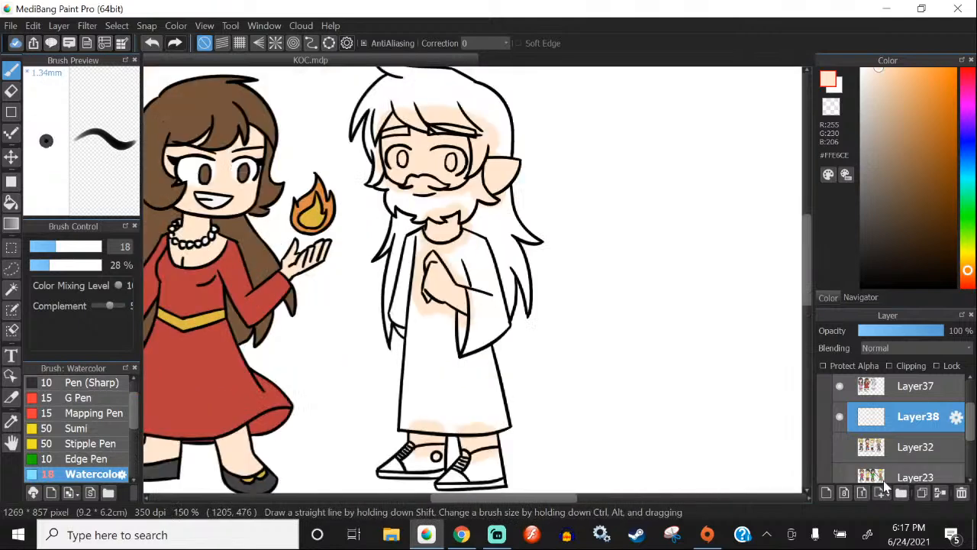
pyautogui.click(883, 492)
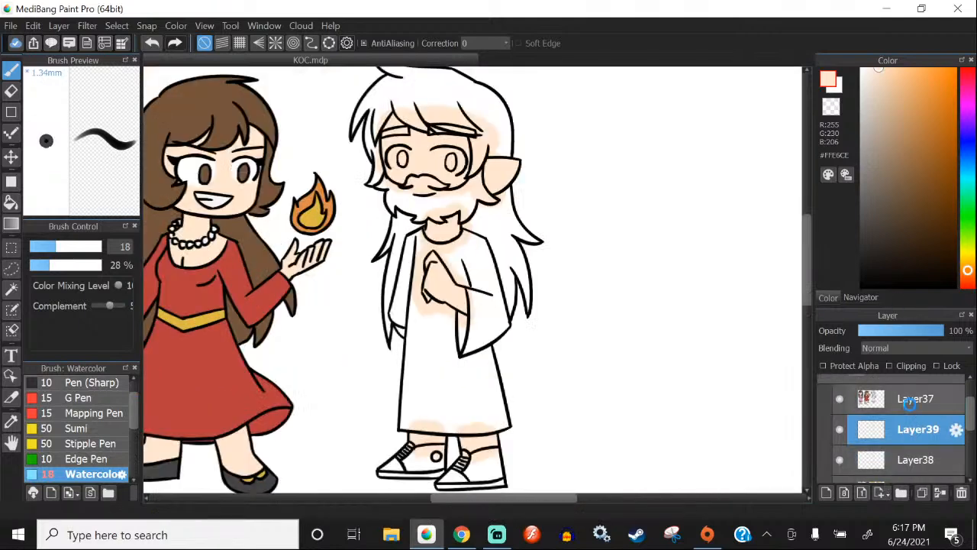
pyautogui.click(909, 405)
pyautogui.scroll(1, 77, 428)
pyautogui.click(74, 398)
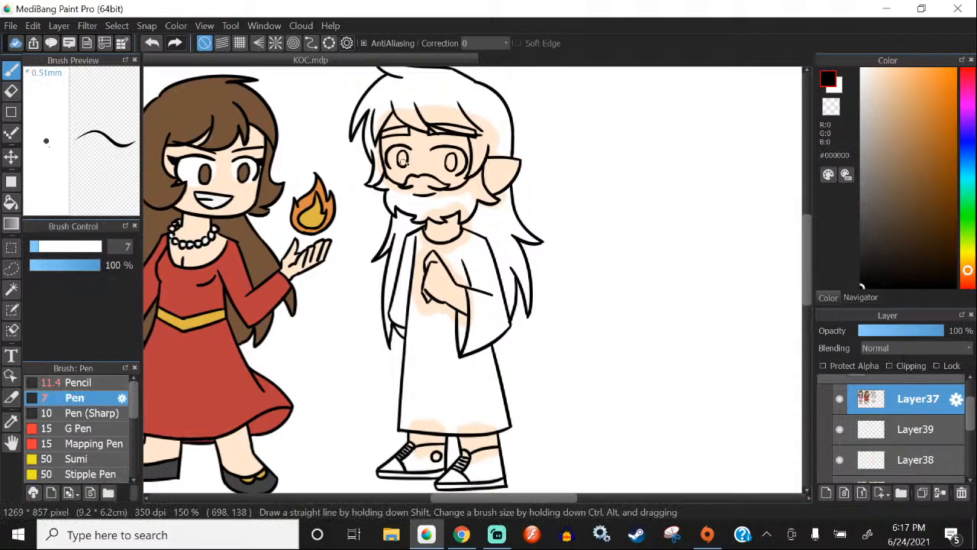
pyautogui.scroll(4, 403, 161)
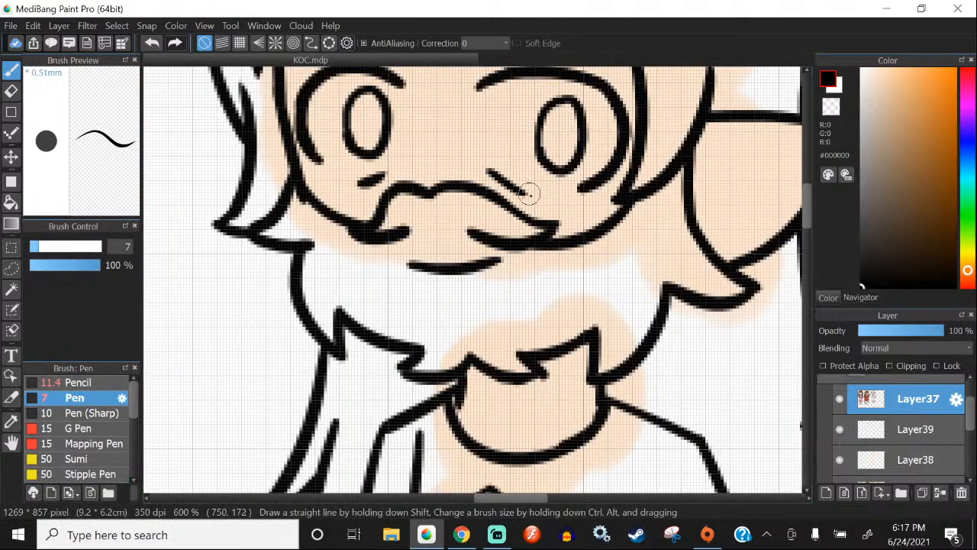
pyautogui.scroll(-2, 524, 190)
pyautogui.scroll(1, 437, 191)
pyautogui.scroll(1, 437, 191)
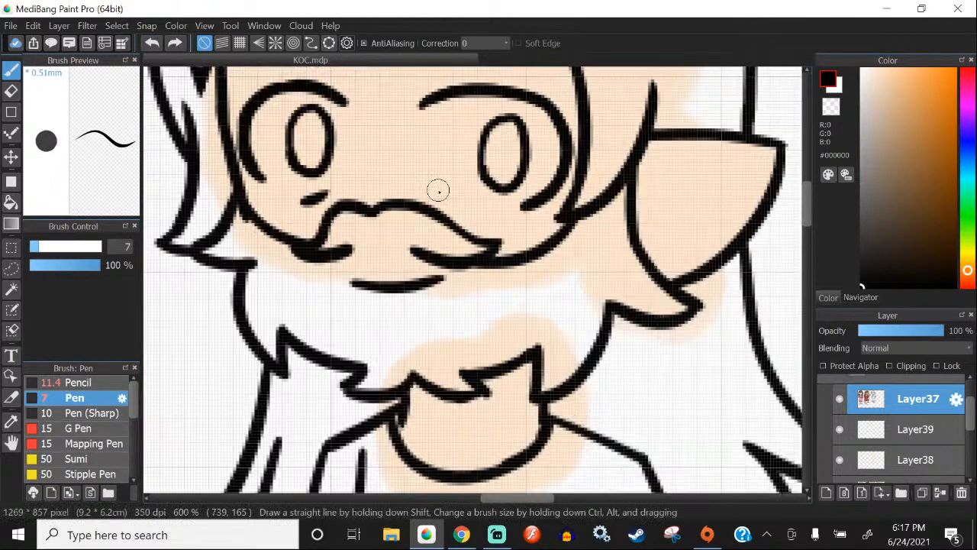
pyautogui.moveTo(437, 191); pyautogui.dragTo(463, 203)
pyautogui.scroll(-4, 452, 194)
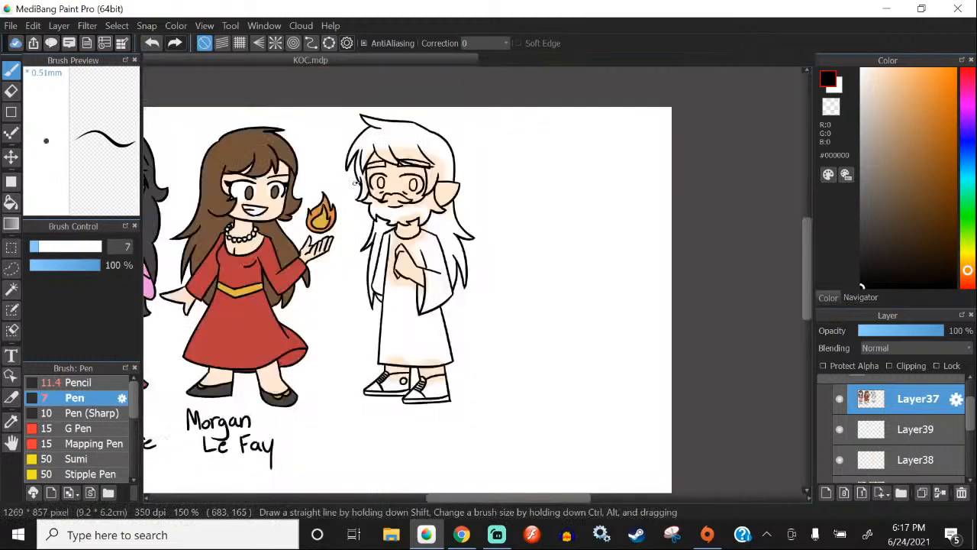
# Step: Select Layer39 and set up the Watercolor brush with light blue #78C1E6
pyautogui.scroll(1, 355, 183)
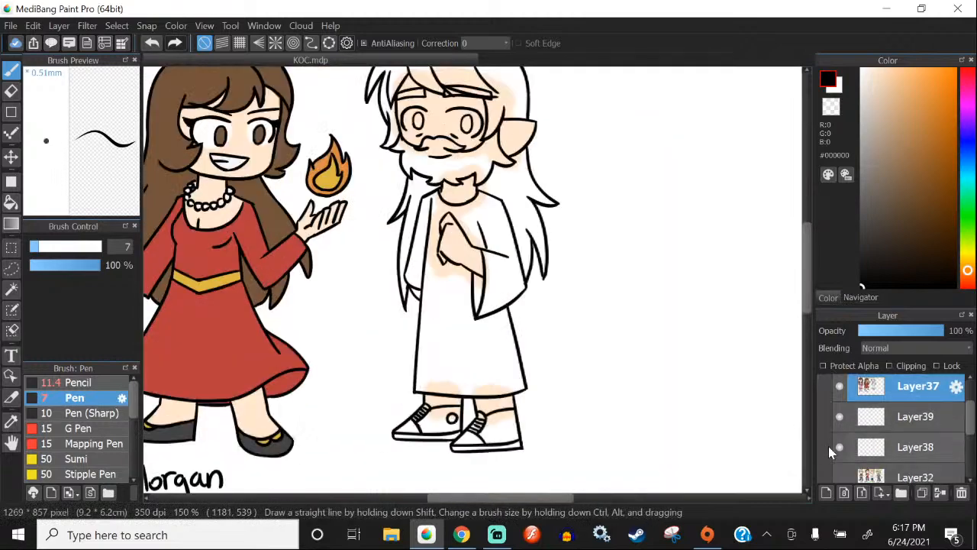
pyautogui.click(882, 421)
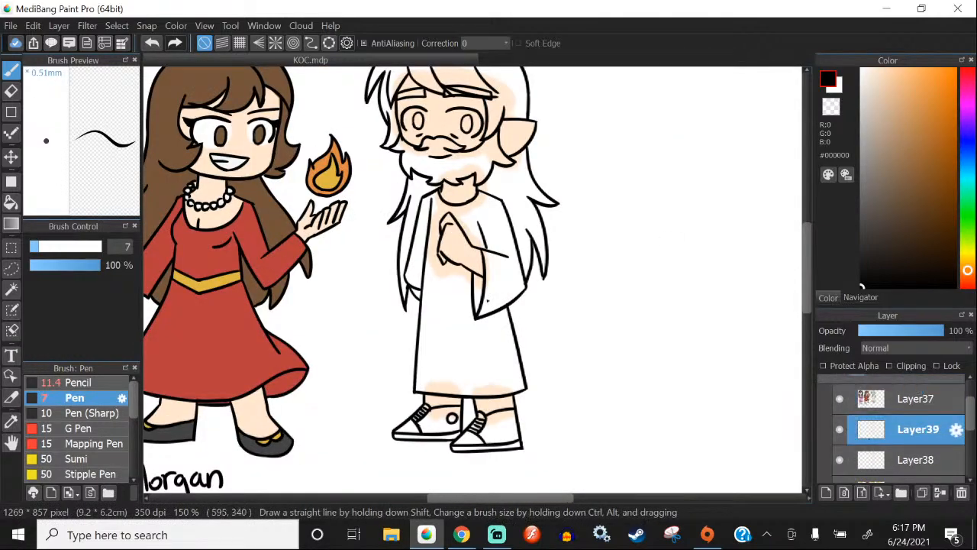
pyautogui.scroll(-1, 849, 433)
pyautogui.click(843, 413)
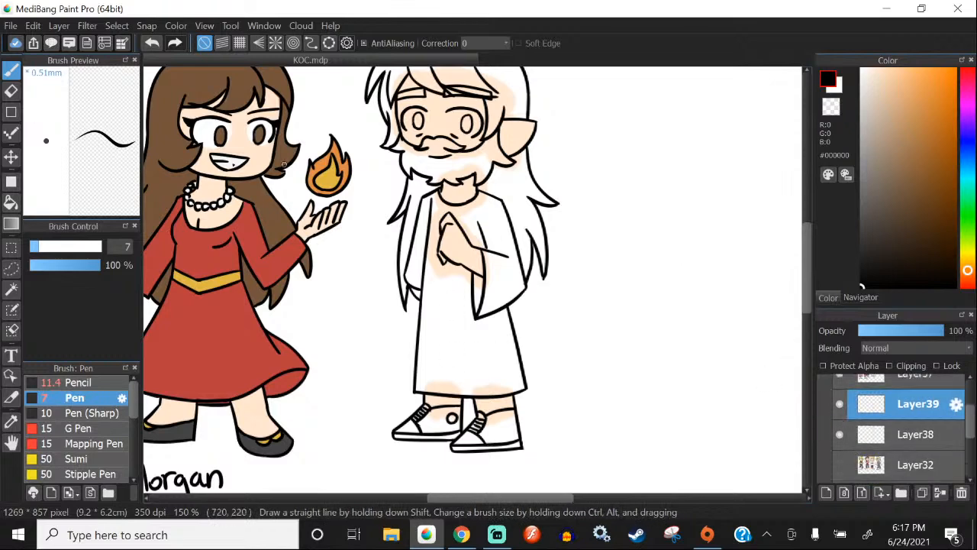
pyautogui.scroll(-3, 91, 427)
pyautogui.click(90, 465)
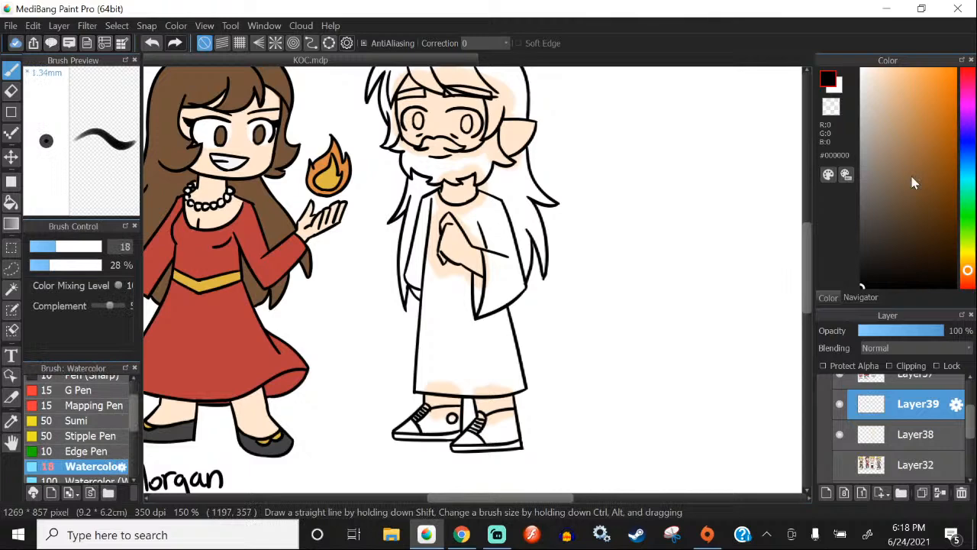
pyautogui.click(968, 166)
pyautogui.click(906, 89)
# Step: Enlarge the Watercolor brush to size 40
pyautogui.scroll(2, 464, 269)
pyautogui.moveTo(486, 305)
pyautogui.mouseDown()
pyautogui.moveTo(454, 296)
pyautogui.moveTo(465, 291)
pyautogui.mouseUp()
pyautogui.click(151, 43)
pyautogui.scroll(-1, 358, 149)
pyautogui.scroll(-1, 364, 151)
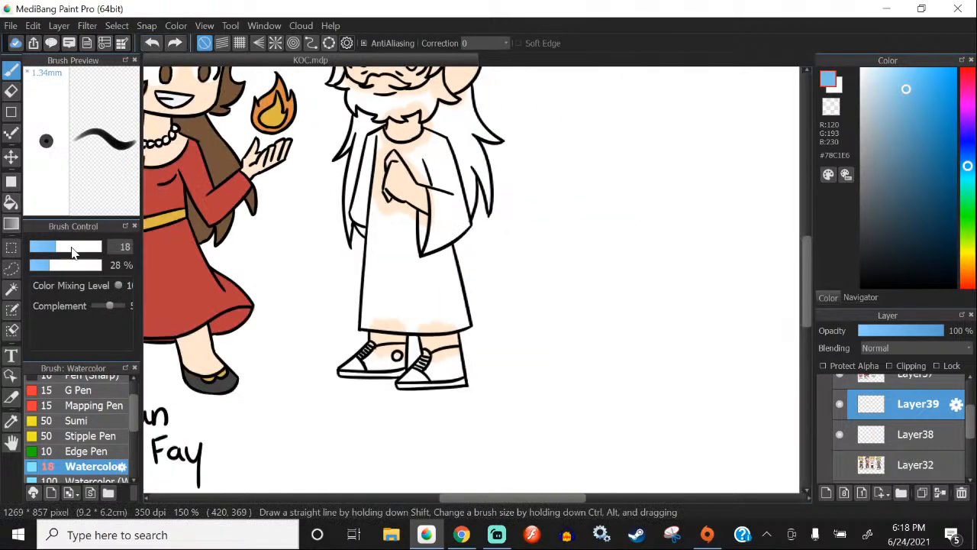
pyautogui.click(76, 247)
pyautogui.scroll(2, 420, 265)
pyautogui.moveTo(471, 246)
pyautogui.mouseDown()
pyautogui.moveTo(436, 288)
pyautogui.moveTo(359, 181)
pyautogui.moveTo(386, 267)
pyautogui.mouseUp()
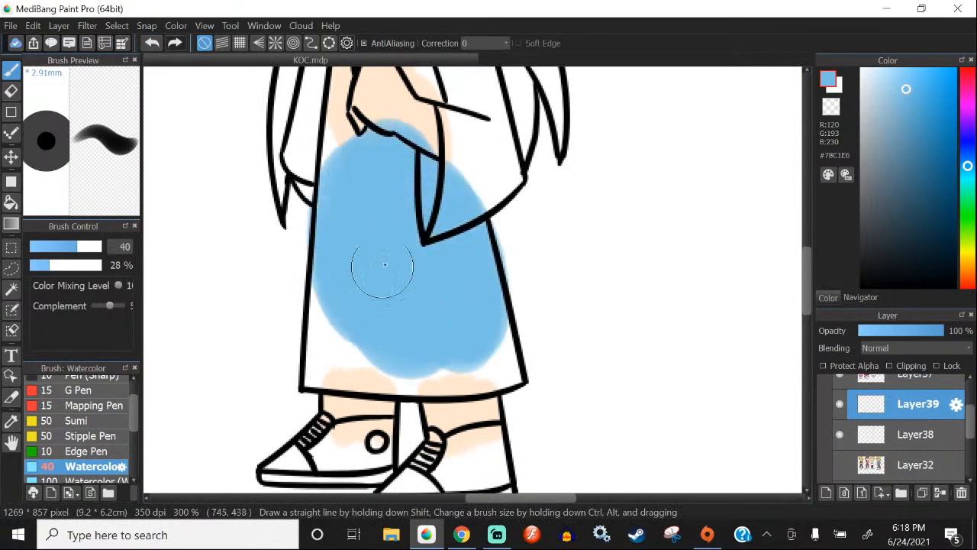
pyautogui.scroll(-2, 401, 248)
pyautogui.scroll(2, 425, 146)
pyautogui.moveTo(399, 111)
pyautogui.mouseDown()
pyautogui.moveTo(464, 212)
pyautogui.moveTo(339, 97)
pyautogui.moveTo(416, 427)
pyautogui.moveTo(449, 437)
pyautogui.moveTo(252, 363)
pyautogui.mouseUp()
pyautogui.scroll(-1, 299, 153)
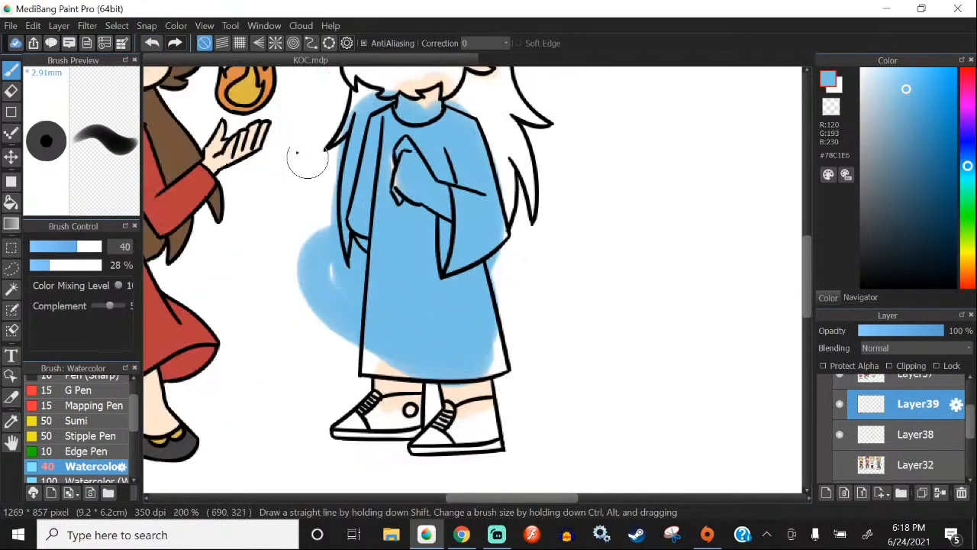
pyautogui.hotkey('ctrl', 'z')
pyautogui.hotkey('ctrl', 'z')
pyautogui.hotkey('ctrl', 'z')
pyautogui.hotkey('ctrl', 'z')
# Step: Paint light blue over the middle of the robe's skirt, from below the hands down towards the hem, on Layer39
pyautogui.scroll(3, 417, 462)
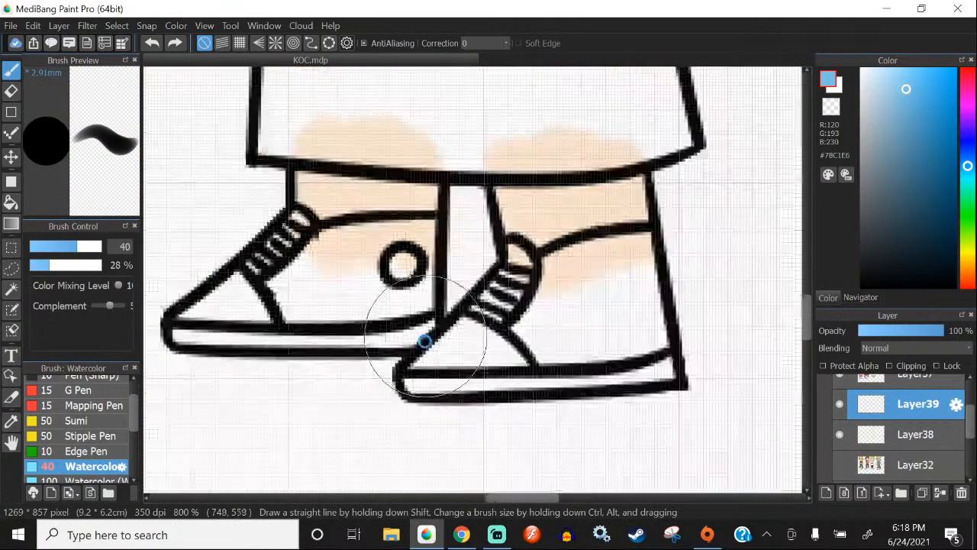
pyautogui.scroll(-4, 421, 343)
pyautogui.scroll(1, 418, 331)
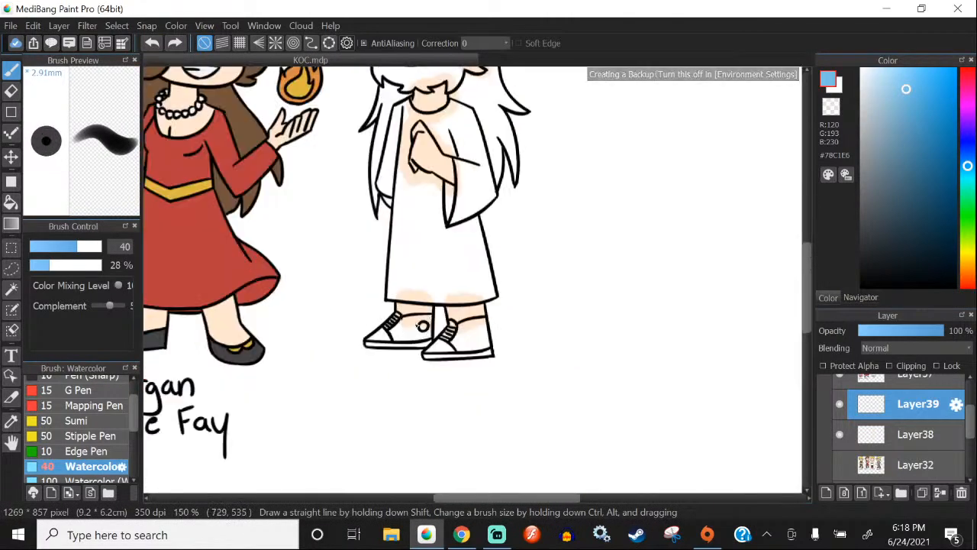
pyautogui.scroll(2, 465, 229)
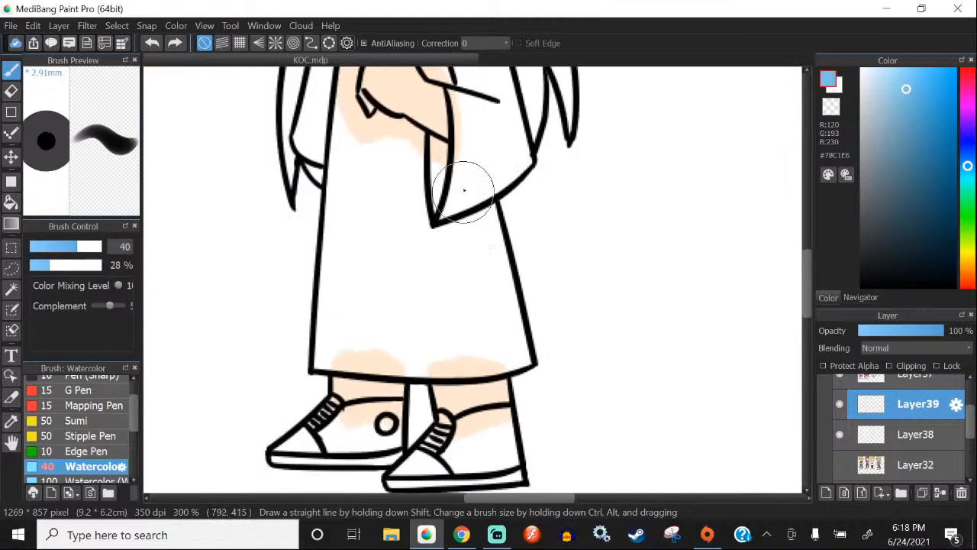
pyautogui.moveTo(462, 167)
pyautogui.mouseDown()
pyautogui.moveTo(492, 291)
pyautogui.moveTo(489, 323)
pyautogui.moveTo(439, 190)
pyautogui.moveTo(448, 360)
pyautogui.moveTo(421, 161)
pyautogui.moveTo(413, 313)
pyautogui.moveTo(368, 317)
pyautogui.moveTo(371, 282)
pyautogui.mouseUp()
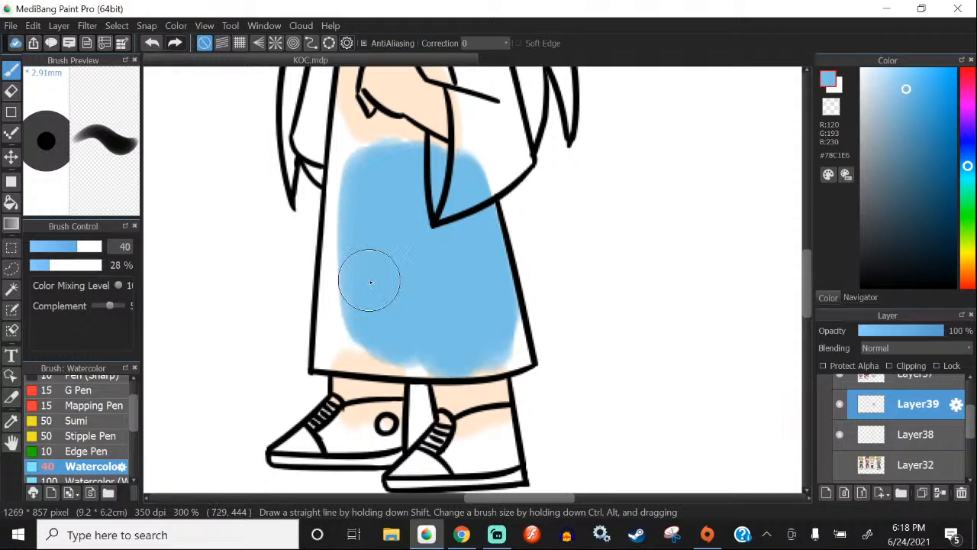
# Step: Paint the robe's chest and the wide sleeve beside the pointed ear light blue, reducing the brush to size 23
pyautogui.scroll(-2, 391, 118)
pyautogui.scroll(3, 388, 130)
pyautogui.moveTo(378, 115)
pyautogui.mouseDown()
pyautogui.moveTo(401, 175)
pyautogui.moveTo(355, 164)
pyautogui.mouseUp()
pyautogui.click(62, 246)
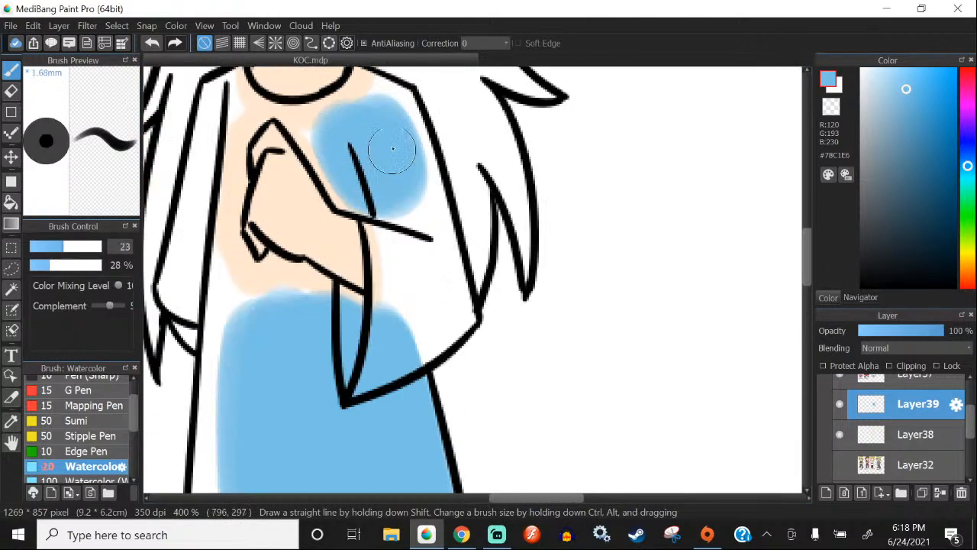
pyautogui.scroll(1, 390, 145)
pyautogui.moveTo(437, 222)
pyautogui.mouseDown()
pyautogui.moveTo(425, 129)
pyautogui.moveTo(473, 412)
pyautogui.moveTo(445, 306)
pyautogui.moveTo(383, 260)
pyautogui.moveTo(363, 344)
pyautogui.moveTo(370, 215)
pyautogui.moveTo(469, 399)
pyautogui.moveTo(469, 389)
pyautogui.mouseUp()
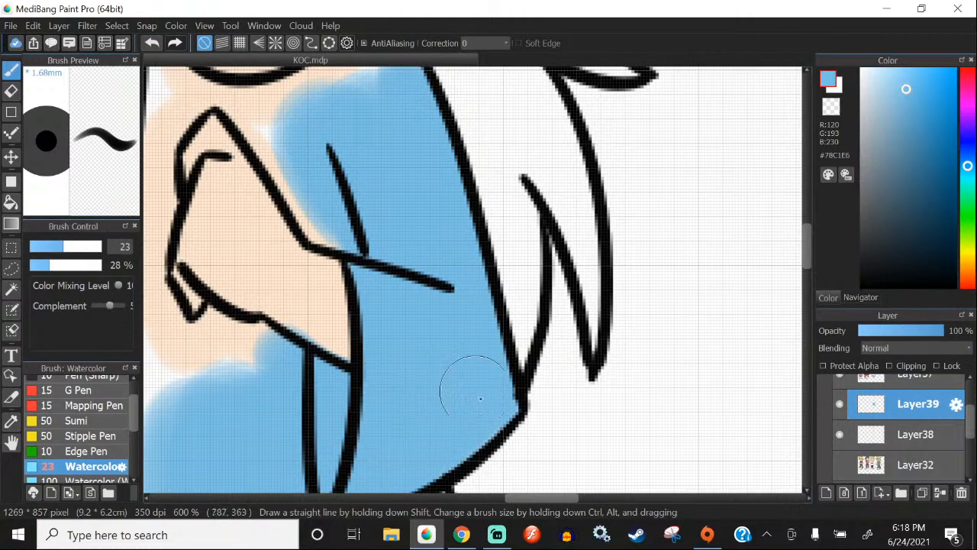
# Step: Reduce the brush to size 15 and fill the skirt edge below the wide sleeve down to the hem with blue
pyautogui.scroll(-3, 459, 336)
pyautogui.scroll(3, 458, 336)
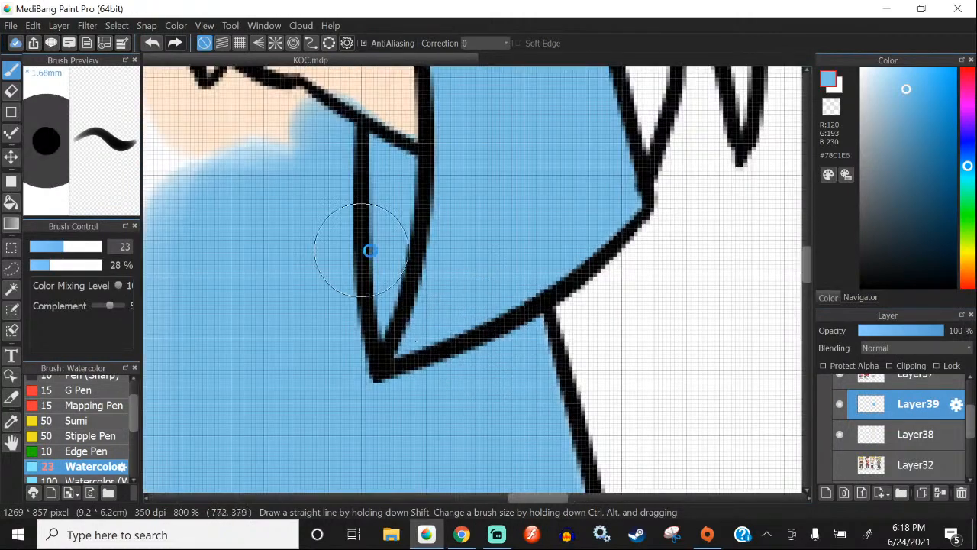
pyautogui.scroll(-3, 371, 251)
pyautogui.scroll(2, 475, 256)
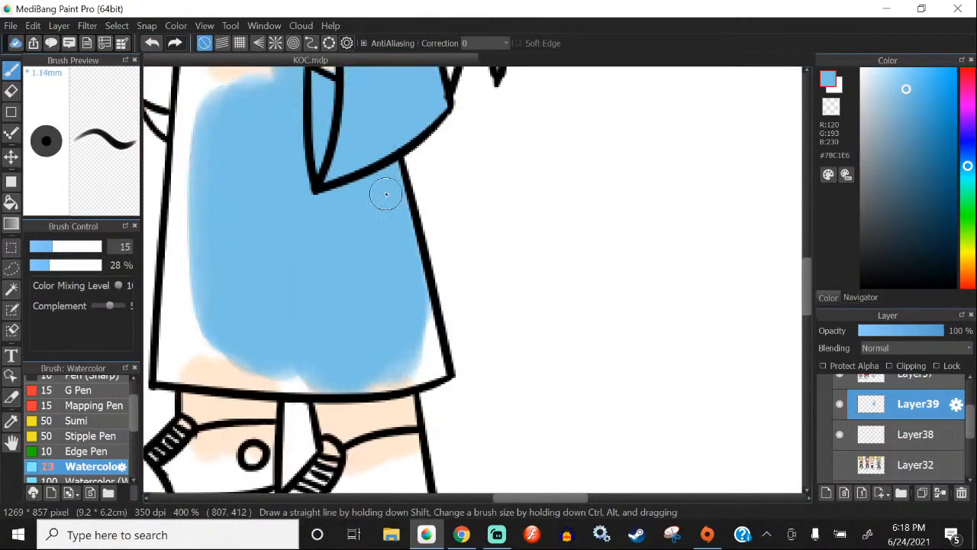
pyautogui.scroll(1, 389, 197)
pyautogui.moveTo(404, 200)
pyautogui.mouseDown()
pyautogui.moveTo(454, 452)
pyautogui.moveTo(448, 414)
pyautogui.moveTo(453, 459)
pyautogui.moveTo(380, 456)
pyautogui.mouseUp()
pyautogui.scroll(-4, 383, 256)
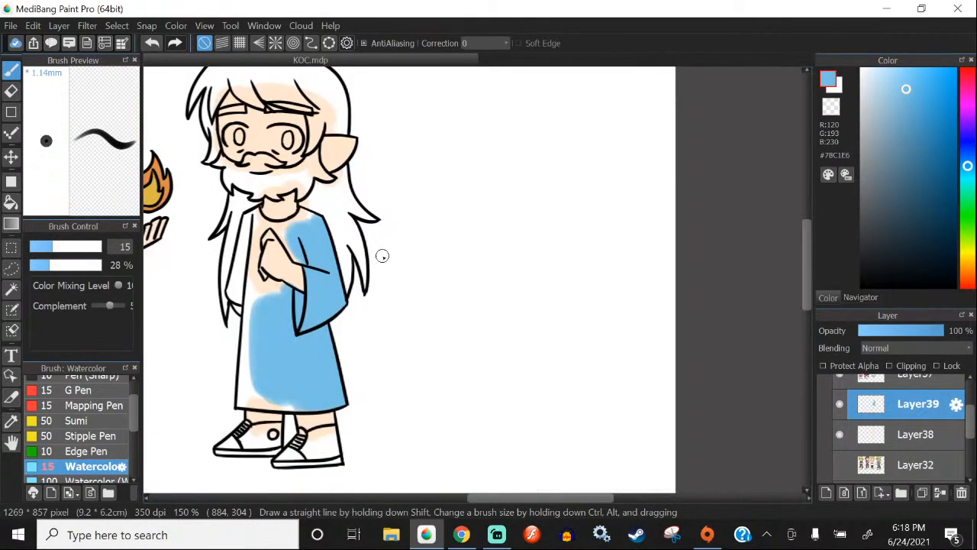
# Step: Fill the robe's shoulders and the fabric around the neckline and clasped hands with light blue
pyautogui.scroll(5, 383, 256)
pyautogui.moveTo(336, 244)
pyautogui.mouseDown()
pyautogui.moveTo(417, 236)
pyautogui.moveTo(405, 220)
pyautogui.moveTo(379, 215)
pyautogui.moveTo(410, 189)
pyautogui.moveTo(420, 153)
pyautogui.moveTo(467, 183)
pyautogui.moveTo(443, 206)
pyautogui.moveTo(423, 207)
pyautogui.moveTo(487, 207)
pyautogui.moveTo(435, 173)
pyautogui.mouseUp()
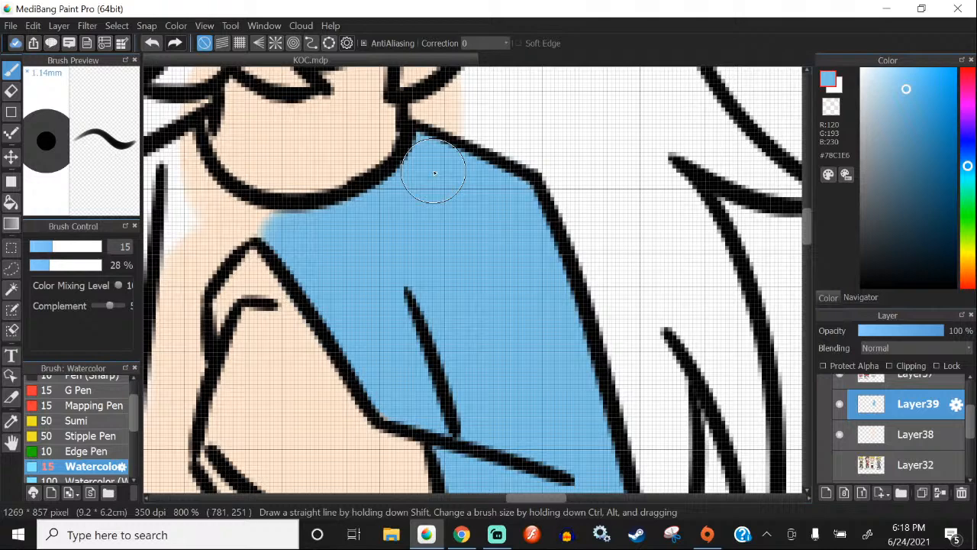
pyautogui.scroll(1, 351, 221)
pyautogui.moveTo(374, 208)
pyautogui.mouseDown()
pyautogui.moveTo(356, 319)
pyautogui.moveTo(344, 207)
pyautogui.moveTo(316, 292)
pyautogui.moveTo(351, 133)
pyautogui.moveTo(378, 114)
pyautogui.moveTo(404, 163)
pyautogui.moveTo(449, 188)
pyautogui.moveTo(392, 276)
pyautogui.mouseUp()
# Step: Erase the stray blue from the clasped hands with the Eraser at size 10
pyautogui.click(12, 91)
pyautogui.moveTo(471, 259)
pyautogui.mouseDown()
pyautogui.moveTo(376, 337)
pyautogui.moveTo(362, 388)
pyautogui.moveTo(399, 258)
pyautogui.moveTo(373, 297)
pyautogui.moveTo(430, 406)
pyautogui.moveTo(389, 332)
pyautogui.moveTo(454, 412)
pyautogui.moveTo(436, 361)
pyautogui.moveTo(511, 375)
pyautogui.moveTo(472, 382)
pyautogui.moveTo(489, 450)
pyautogui.mouseUp()
pyautogui.click(11, 71)
pyautogui.scroll(-3, 397, 252)
pyautogui.scroll(2, 398, 252)
pyautogui.click(11, 91)
pyautogui.moveTo(418, 274)
pyautogui.mouseDown()
pyautogui.moveTo(418, 291)
pyautogui.moveTo(534, 345)
pyautogui.mouseUp()
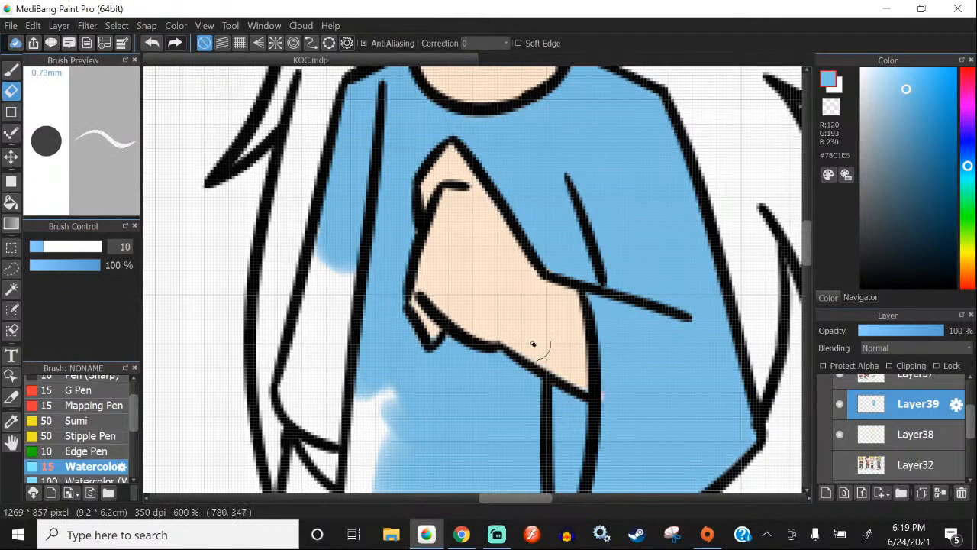
# Step: Return to the size 15 Watercolor brush and paint the narrow sleeve on the fire-spell woman's side light blue
pyautogui.press('b')
pyautogui.scroll(-2, 515, 217)
pyautogui.scroll(2, 409, 261)
pyautogui.moveTo(411, 264)
pyautogui.mouseDown()
pyautogui.moveTo(436, 198)
pyautogui.moveTo(396, 337)
pyautogui.moveTo(411, 368)
pyautogui.moveTo(436, 368)
pyautogui.moveTo(421, 283)
pyautogui.moveTo(456, 214)
pyautogui.moveTo(439, 344)
pyautogui.mouseUp()
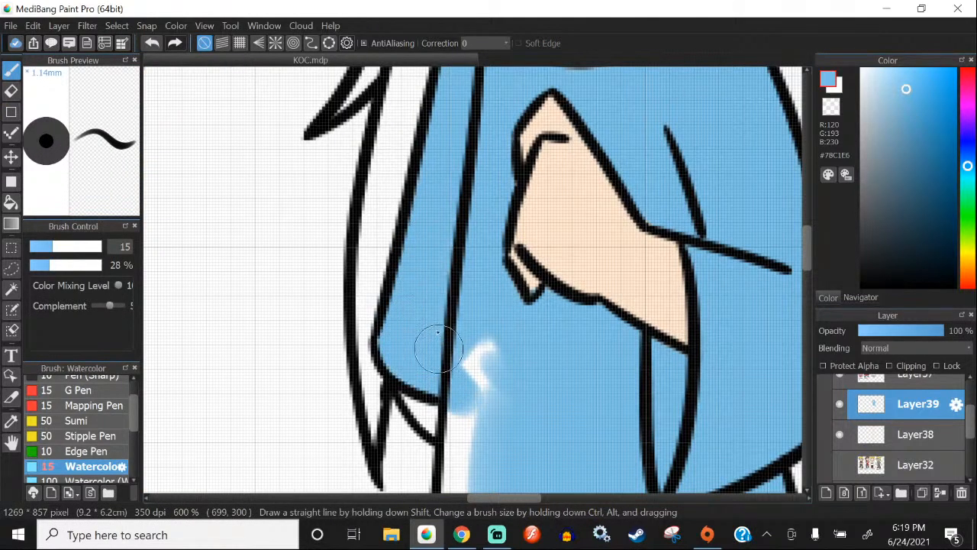
# Step: Fill the remaining white along the robe's front edge and hem with light blue, enlarging the brush to size 23
pyautogui.scroll(-3, 517, 160)
pyautogui.scroll(3, 428, 172)
pyautogui.moveTo(415, 171); pyautogui.dragTo(403, 403)
pyautogui.click(73, 254)
pyautogui.scroll(-3, 339, 246)
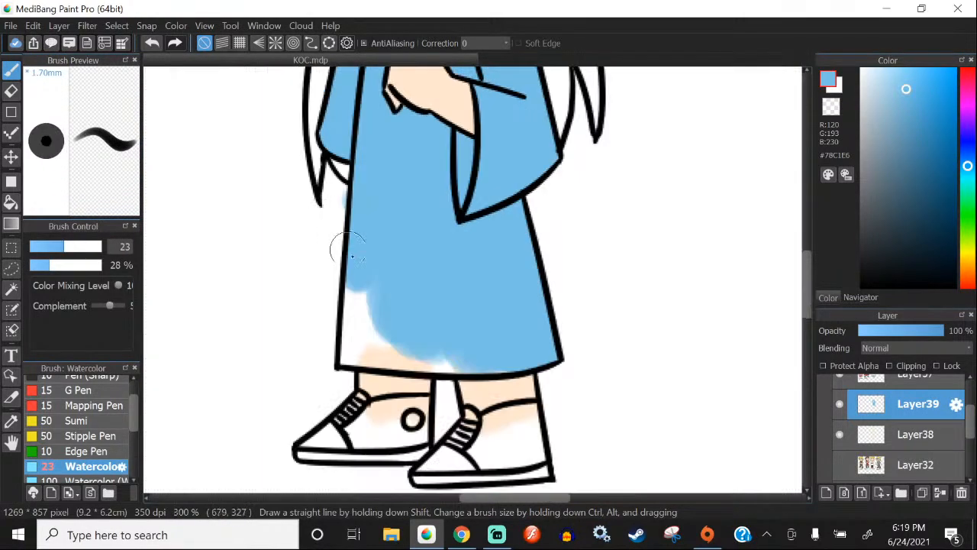
pyautogui.scroll(1, 352, 327)
pyautogui.moveTo(352, 326)
pyautogui.mouseDown()
pyautogui.moveTo(358, 377)
pyautogui.moveTo(596, 401)
pyautogui.mouseUp()
# Step: Erase the blue that spills below the robe's hem over the ankles and background
pyautogui.scroll(-2, 338, 157)
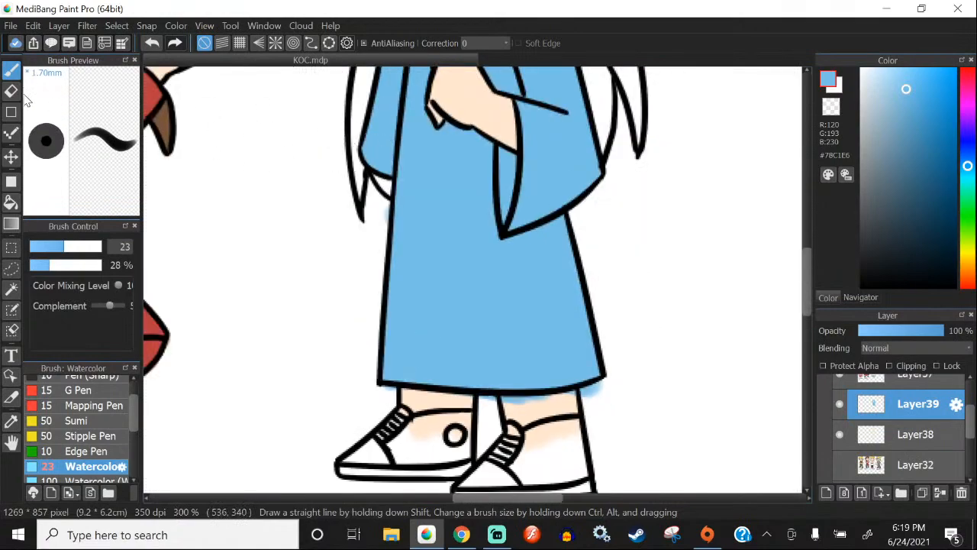
pyautogui.press('e')
pyautogui.scroll(2, 366, 191)
pyautogui.scroll(-2, 321, 161)
pyautogui.scroll(2, 404, 324)
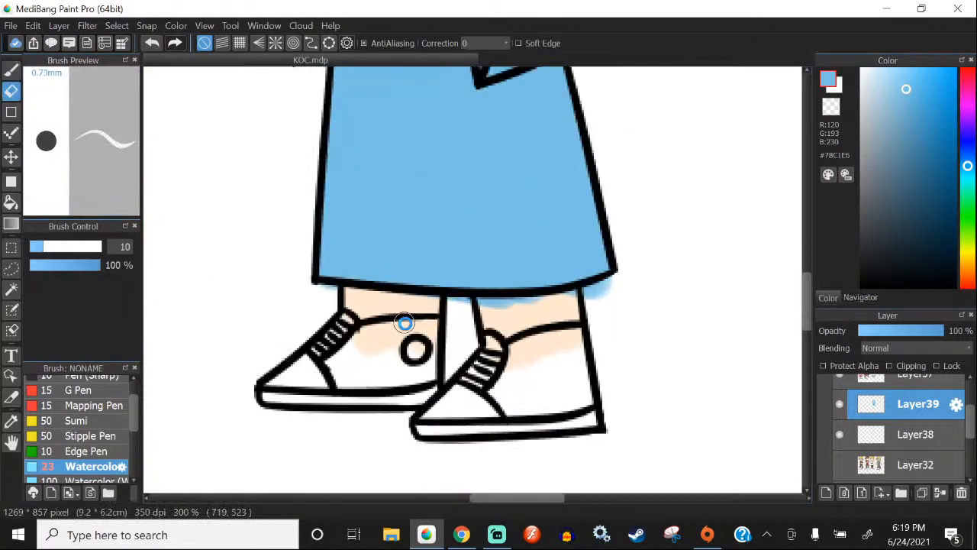
pyautogui.moveTo(275, 276)
pyautogui.mouseDown()
pyautogui.moveTo(465, 305)
pyautogui.moveTo(447, 298)
pyautogui.moveTo(672, 276)
pyautogui.mouseUp()
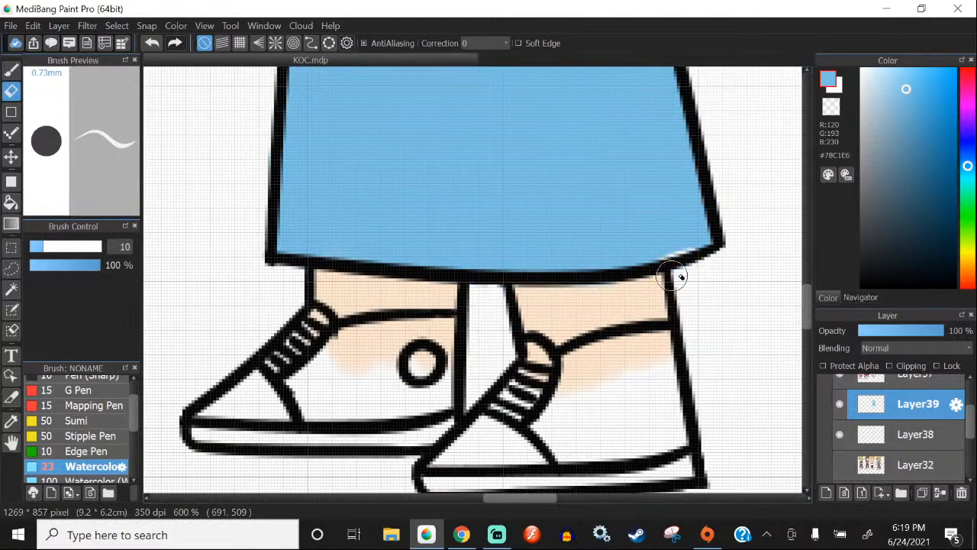
# Step: Switch back to the Watercolor brush at size 13.1 and check the robe's hem, shoulder and sleeve for unpainted gaps
pyautogui.click(10, 69)
pyautogui.click(48, 249)
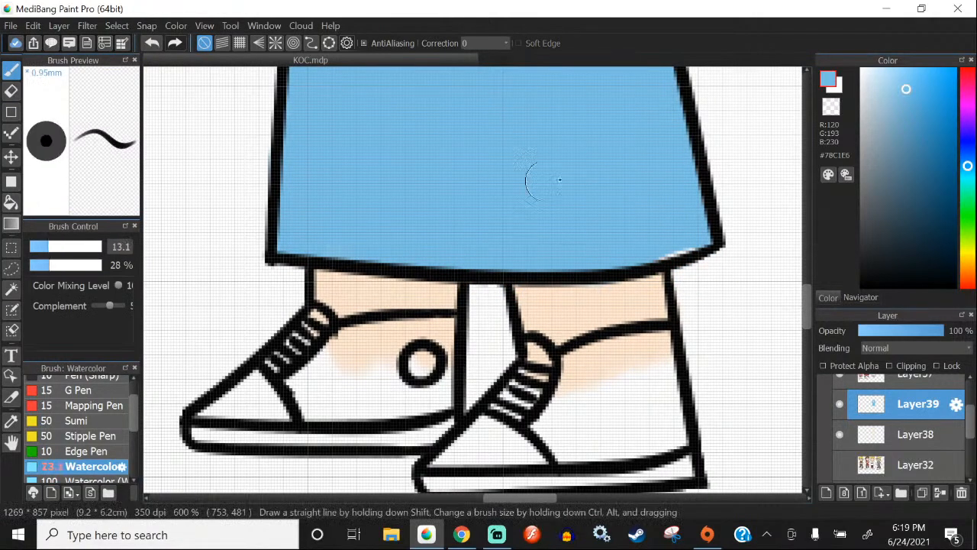
pyautogui.scroll(-5, 411, 451)
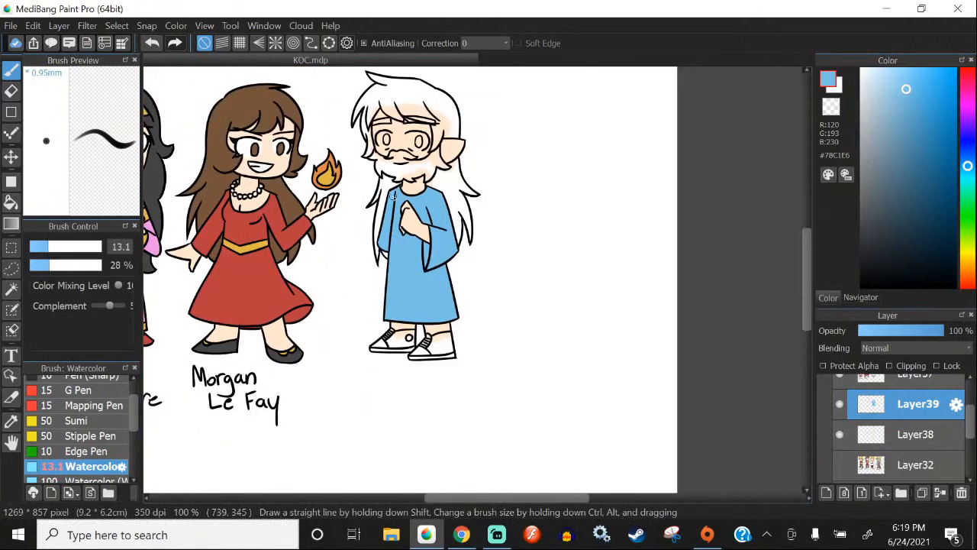
pyautogui.scroll(3, 388, 186)
pyautogui.scroll(2, 410, 267)
pyautogui.scroll(-4, 419, 244)
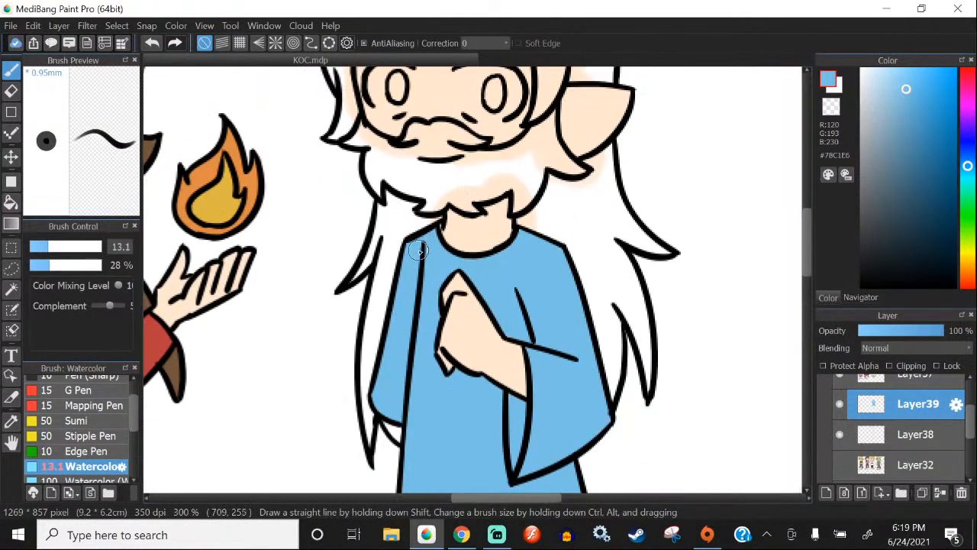
pyautogui.scroll(1, 404, 255)
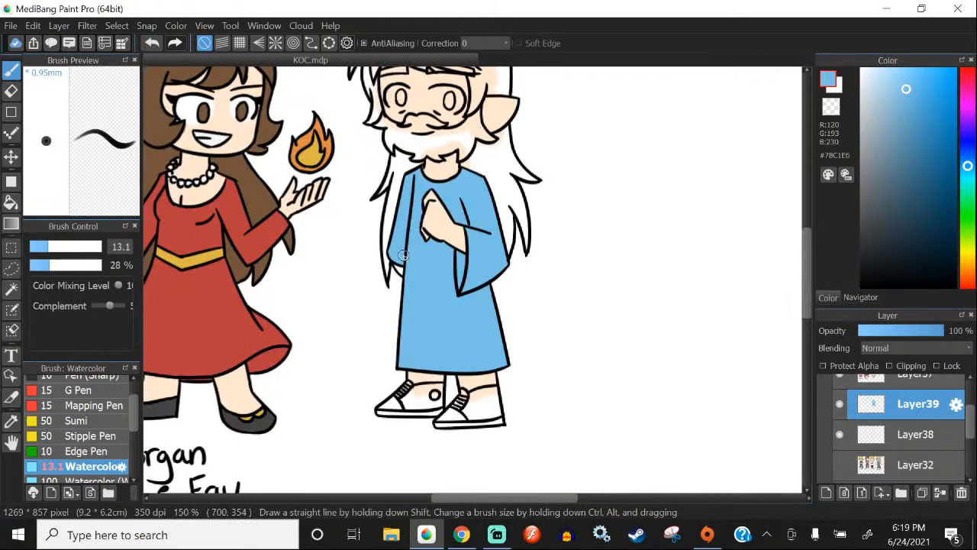
pyautogui.scroll(-3, 401, 255)
pyautogui.scroll(3, 416, 187)
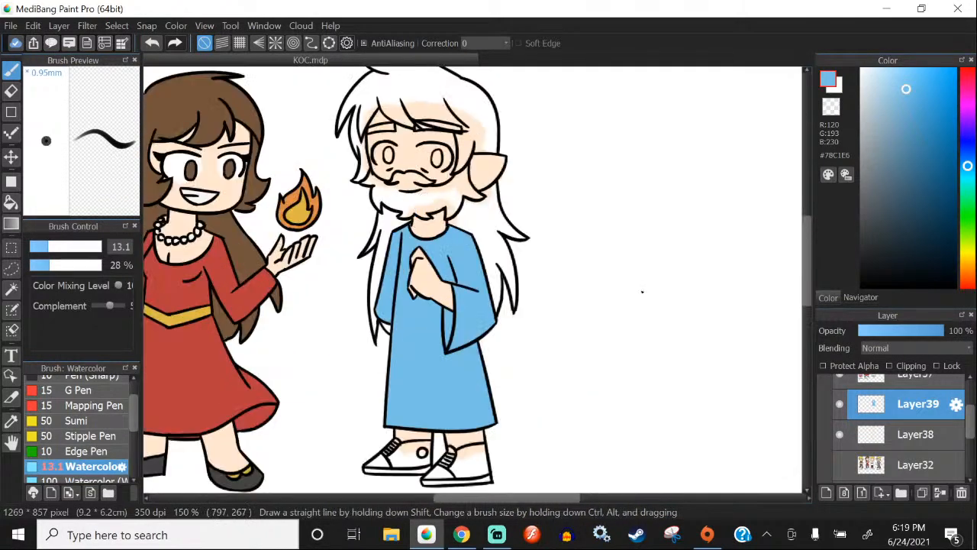
# Step: Sample white #FFFFFF from the blank canvas as the painting color
pyautogui.rightClick(642, 291)
pyautogui.scroll(-1, 523, 183)
pyautogui.scroll(1, 501, 233)
pyautogui.scroll(-2, 511, 237)
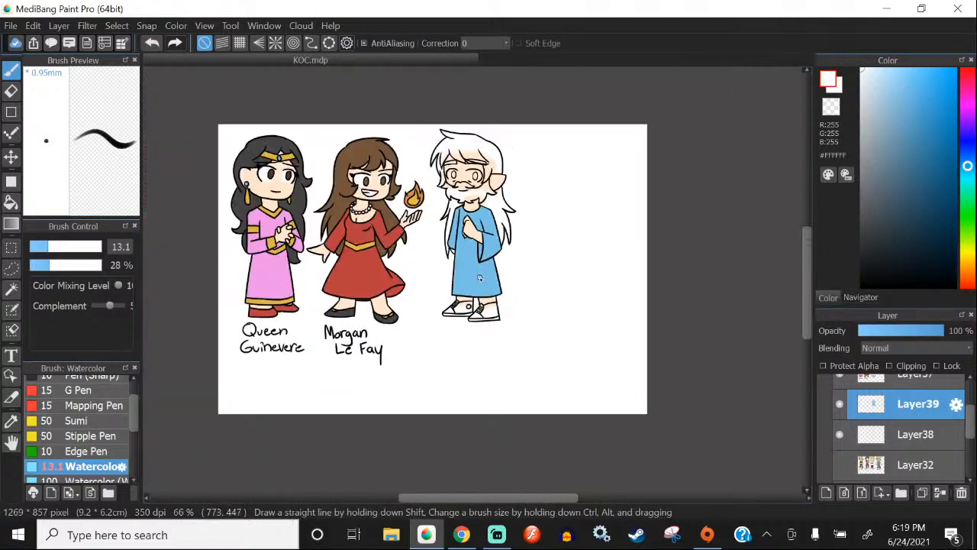
# Step: Sample off-white #F6F6F6 from the red-dressed woman's teeth, test a stroke on the blank canvas beside the flame, and undo it
pyautogui.scroll(1, 495, 213)
pyautogui.scroll(4, 338, 189)
pyautogui.rightClick(237, 158)
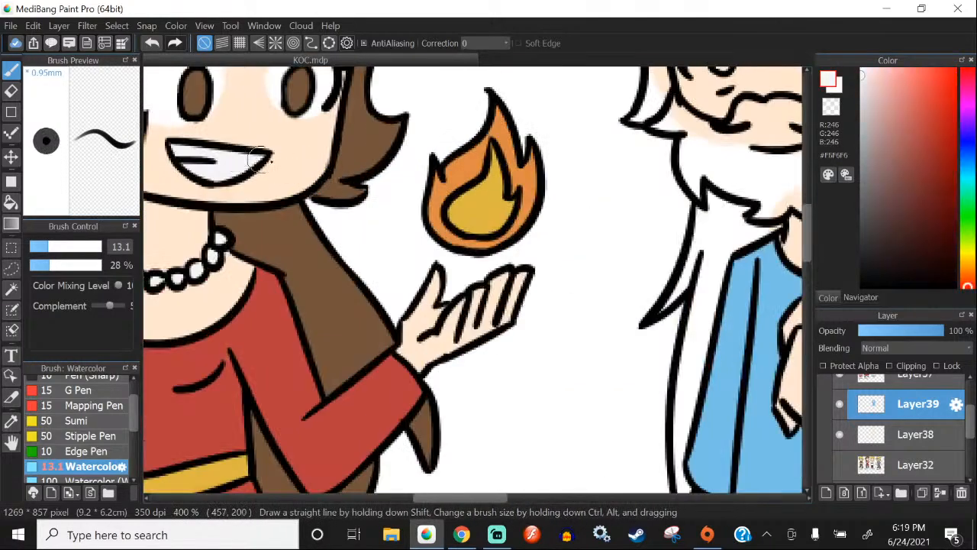
pyautogui.moveTo(572, 186); pyautogui.dragTo(588, 239)
pyautogui.scroll(1, 588, 239)
pyautogui.scroll(-5, 572, 192)
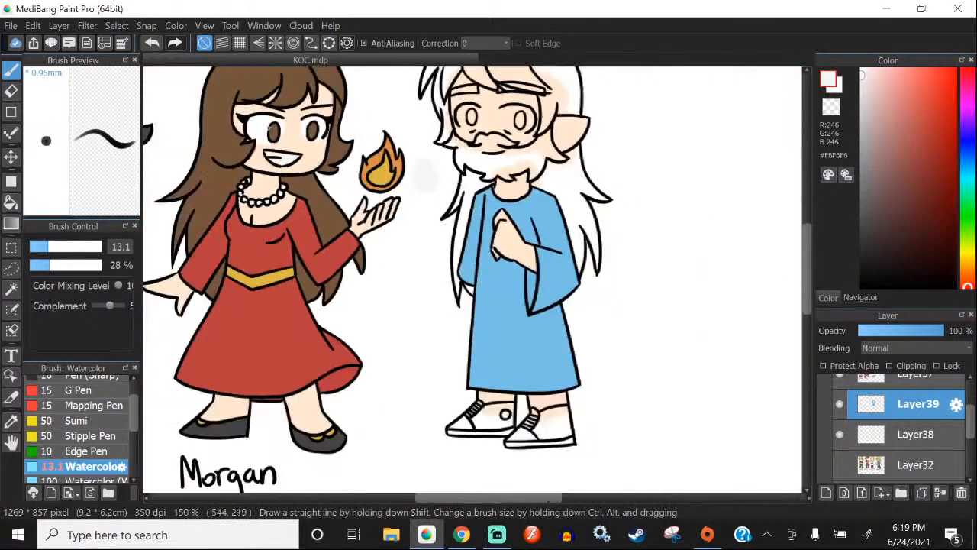
pyautogui.scroll(2, 429, 209)
pyautogui.click(155, 46)
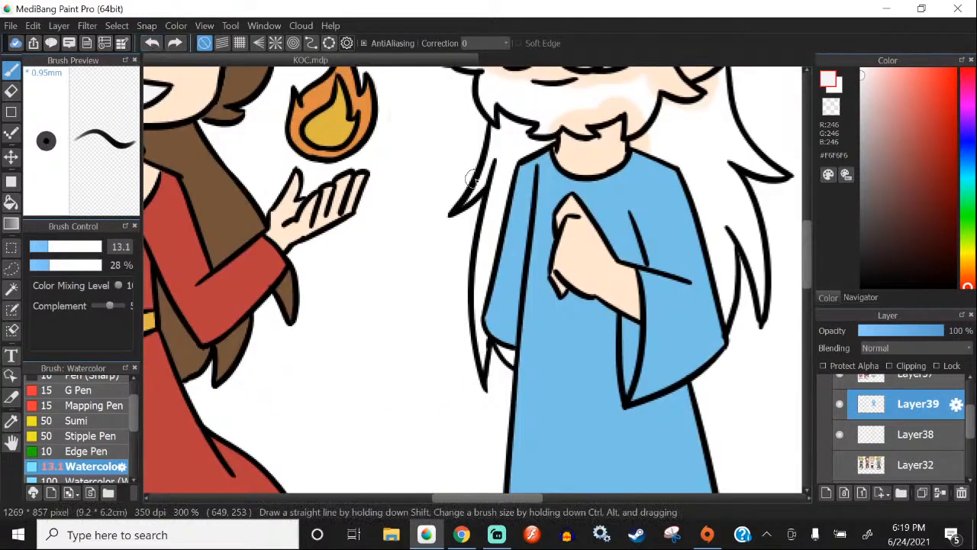
# Step: Hide Layer37, Layer39 and Layer38, and add a new layer at the bottom of Folder12, below Layer17
pyautogui.scroll(-6, 490, 173)
pyautogui.scroll(1, 843, 442)
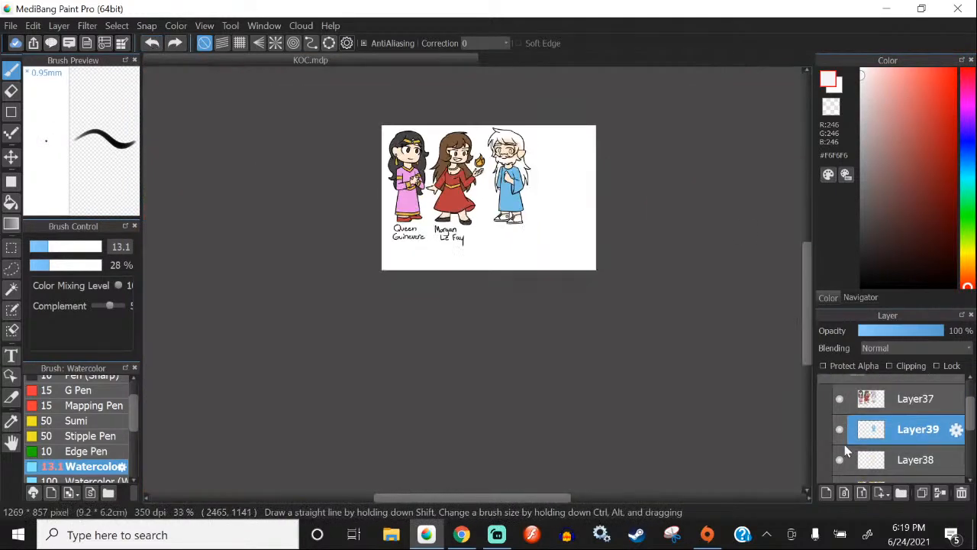
pyautogui.scroll(-5, 878, 428)
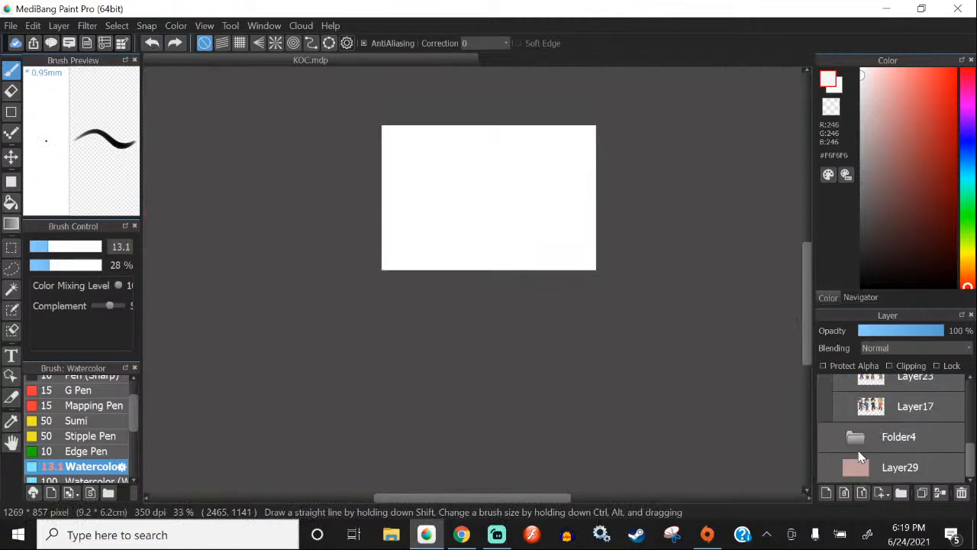
pyautogui.click(917, 444)
pyautogui.scroll(5, 873, 454)
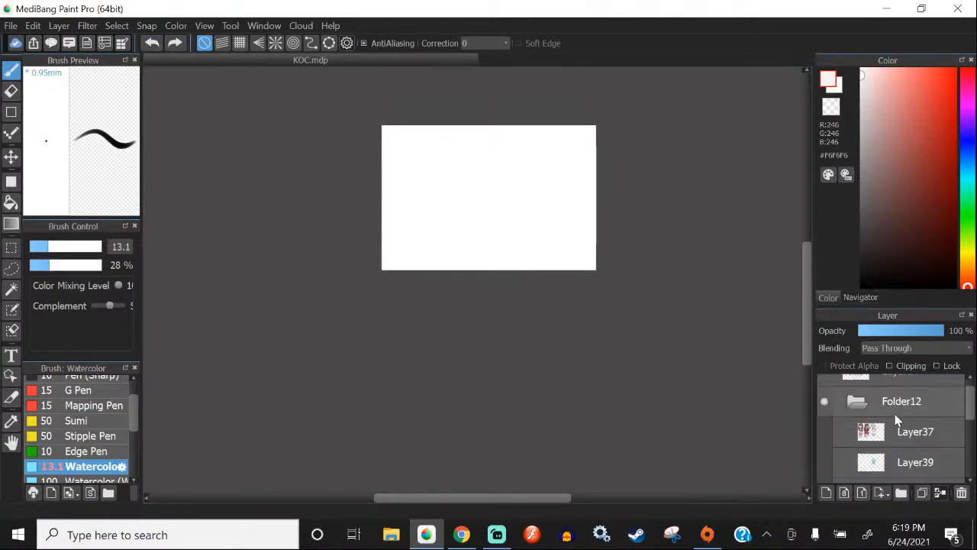
pyautogui.click(895, 428)
pyautogui.click(828, 491)
pyautogui.scroll(-4, 904, 455)
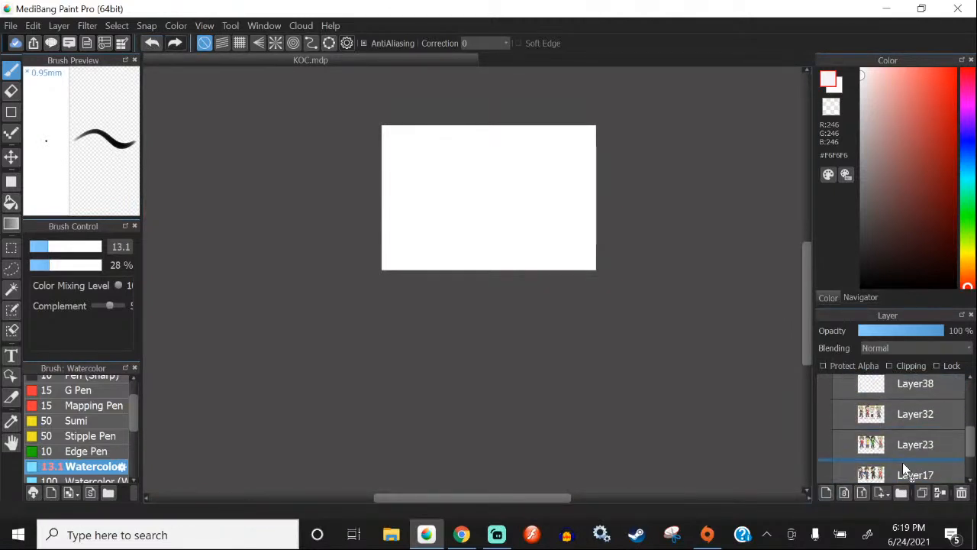
pyautogui.scroll(-1, 902, 466)
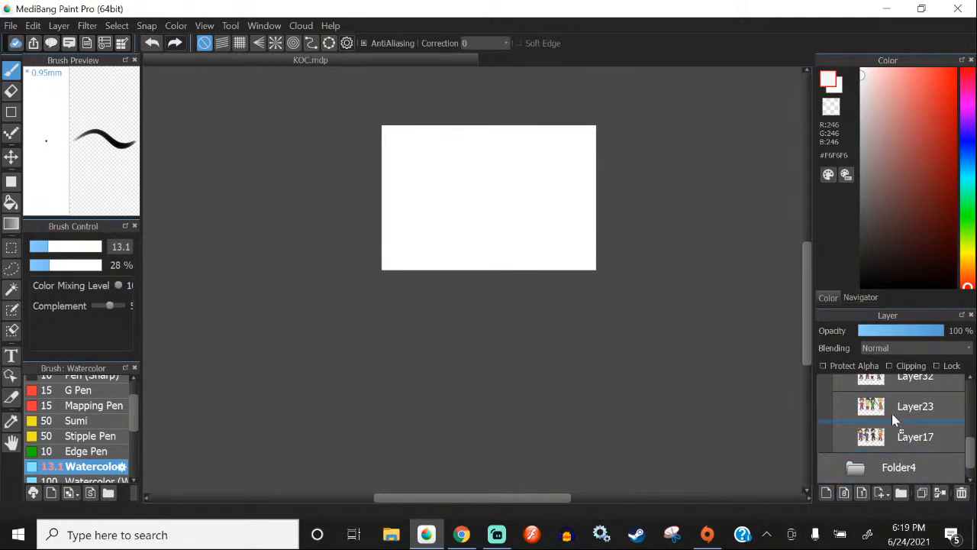
pyautogui.moveTo(895, 423); pyautogui.dragTo(897, 441)
# Step: Fill the new bottom layer with salmon pink #E4A7A5, and refill it with the darker #D5A09E
pyautogui.click(889, 89)
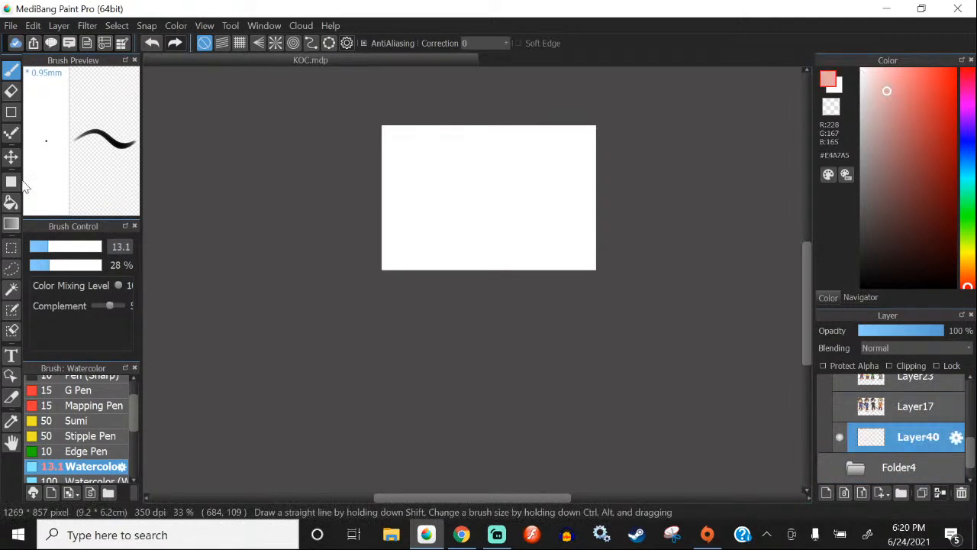
pyautogui.click(11, 203)
pyautogui.click(430, 135)
pyautogui.scroll(1, 490, 167)
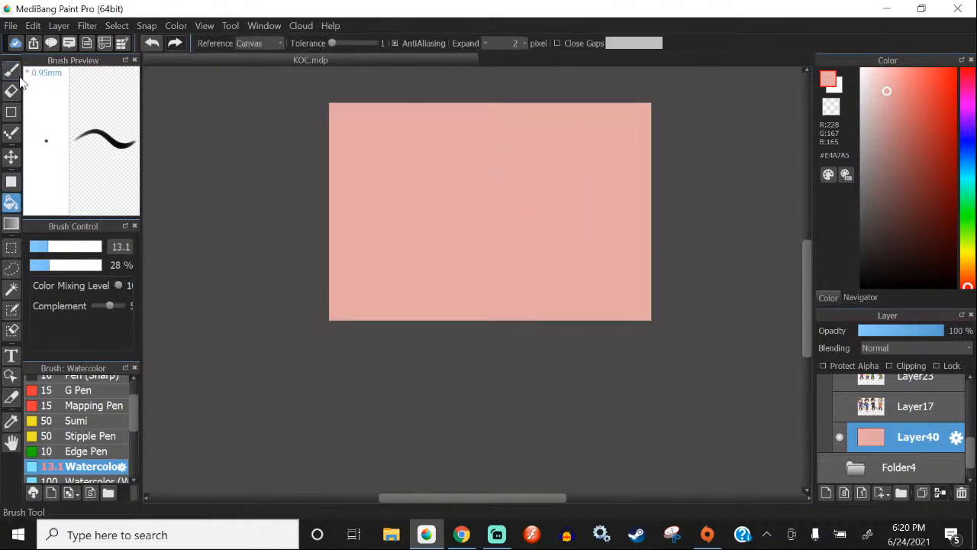
pyautogui.click(885, 105)
pyautogui.click(505, 230)
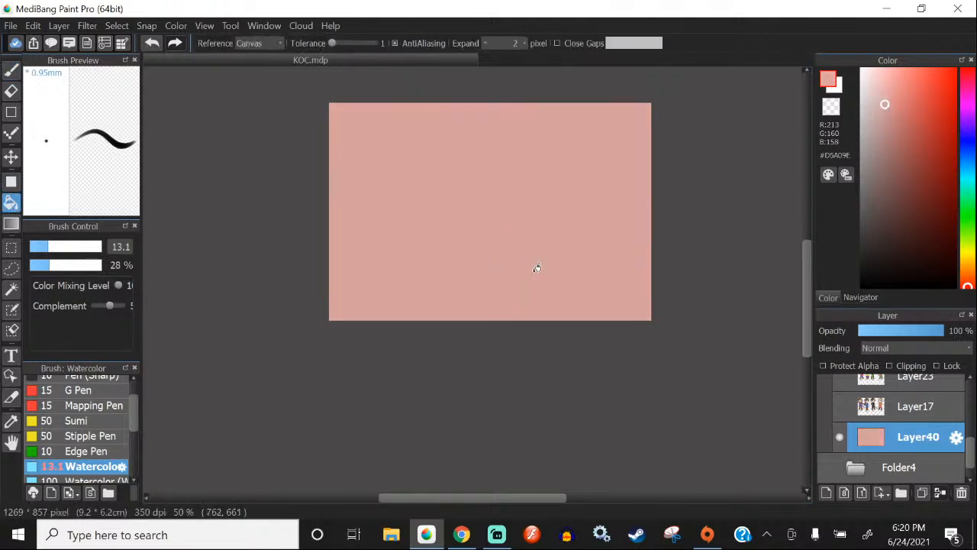
# Step: Shift the hue towards rose and refill the background layer, settling on dusty pink #DDB6C1
pyautogui.click(968, 97)
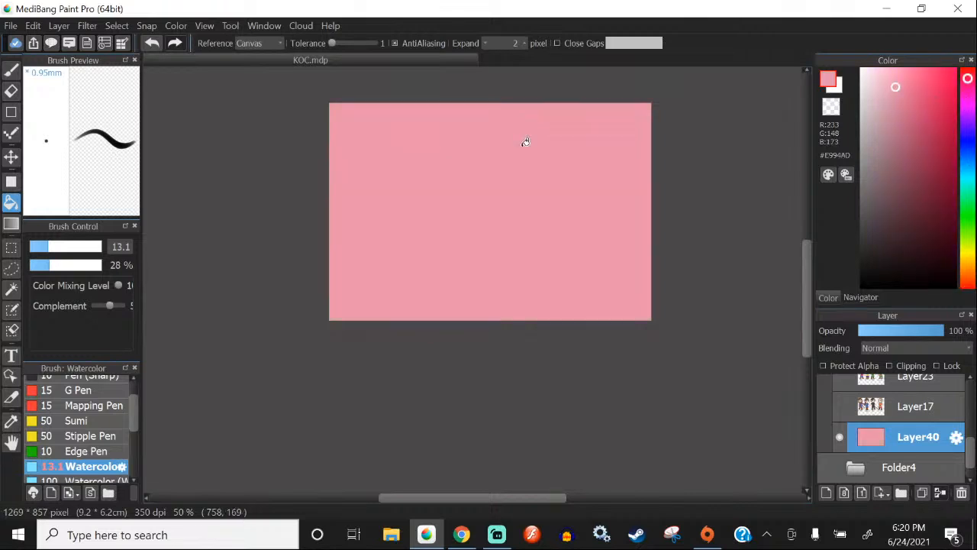
pyautogui.scroll(1, 523, 147)
pyautogui.moveTo(887, 96); pyautogui.dragTo(886, 107)
pyautogui.click(878, 97)
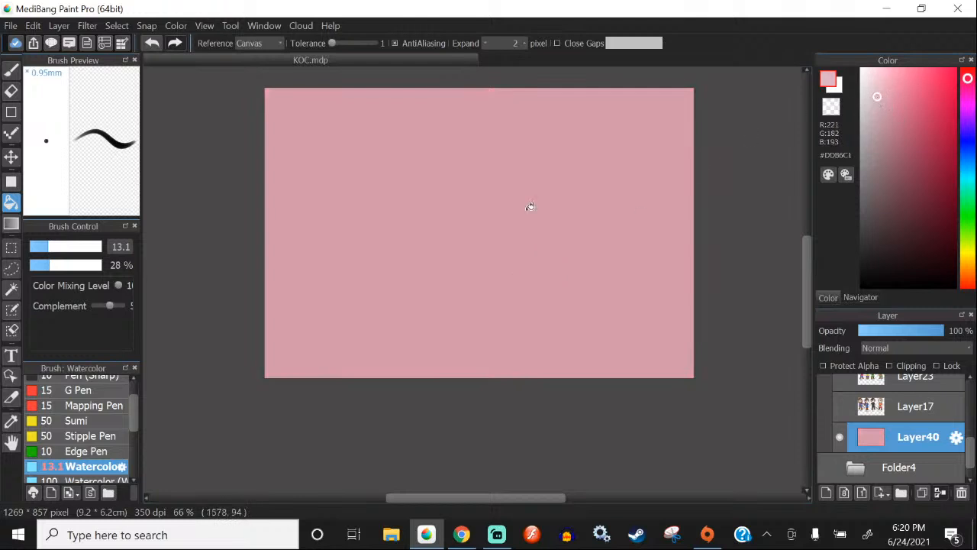
pyautogui.click(550, 256)
# Step: Make Layer37, Layer39 and Layer38 visible again above the pink background
pyautogui.scroll(5, 845, 411)
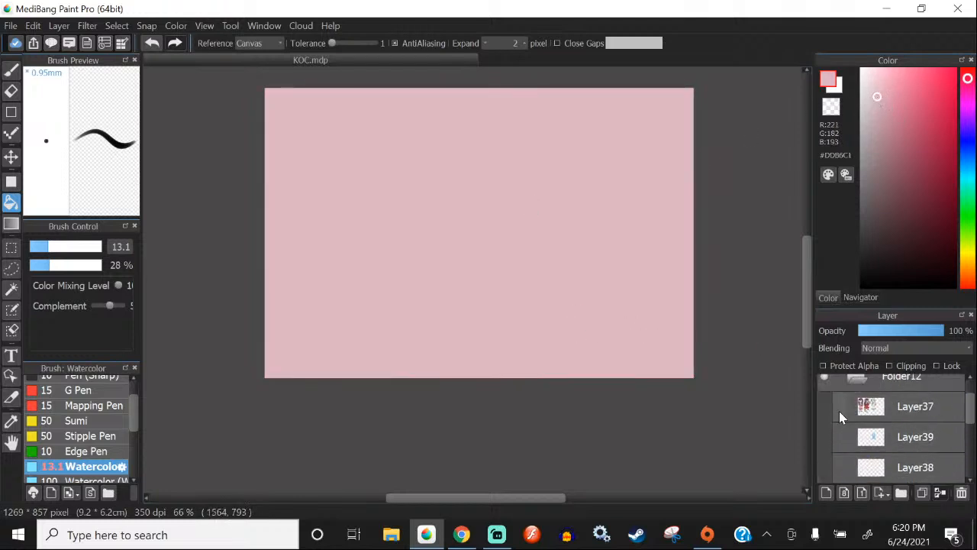
pyautogui.click(840, 406)
pyautogui.click(840, 437)
pyautogui.scroll(-1, 839, 424)
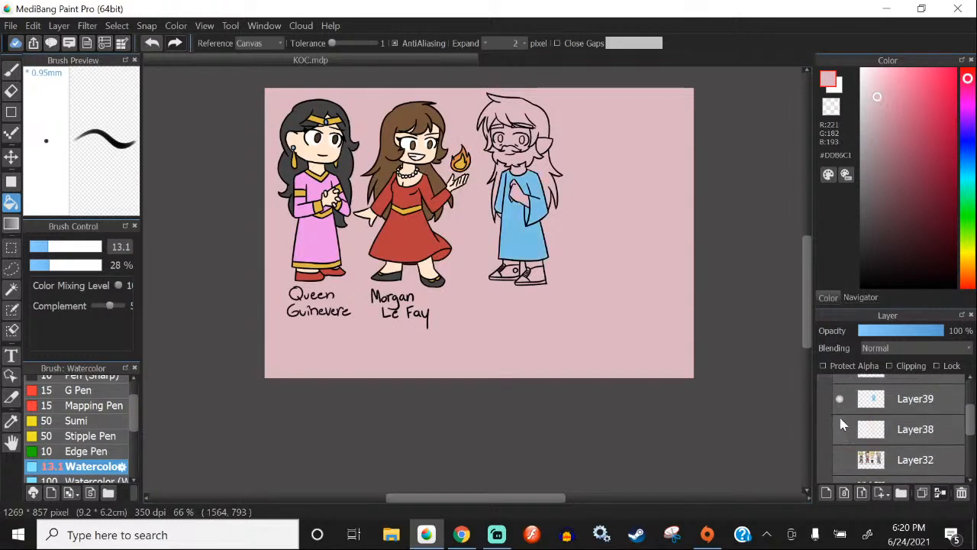
pyautogui.click(840, 429)
# Step: Merge Layer39 down into Layer38, switch to the Watercolor brush and add a new layer directly above Layer38
pyautogui.click(921, 403)
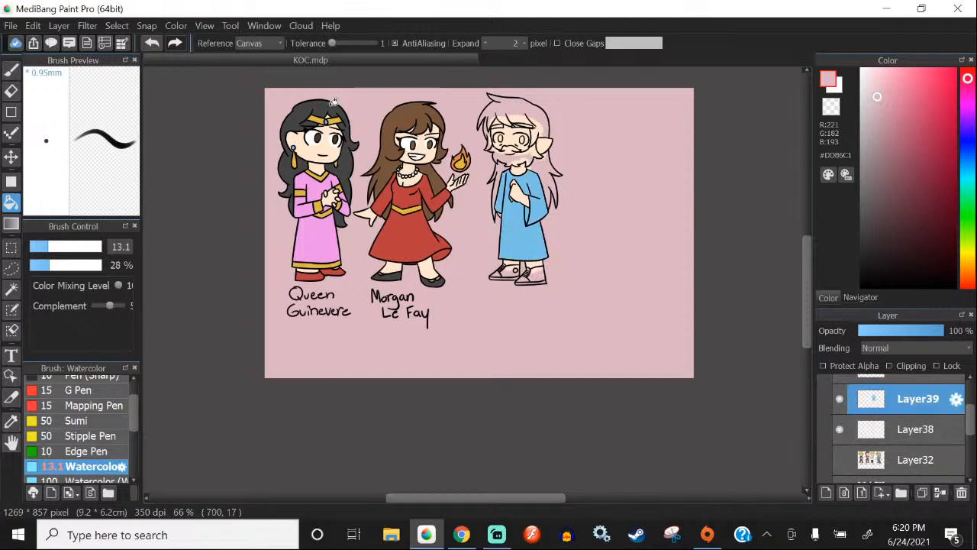
pyautogui.hotkey('ctrl', 'e')
pyautogui.click(11, 70)
pyautogui.scroll(2, 460, 136)
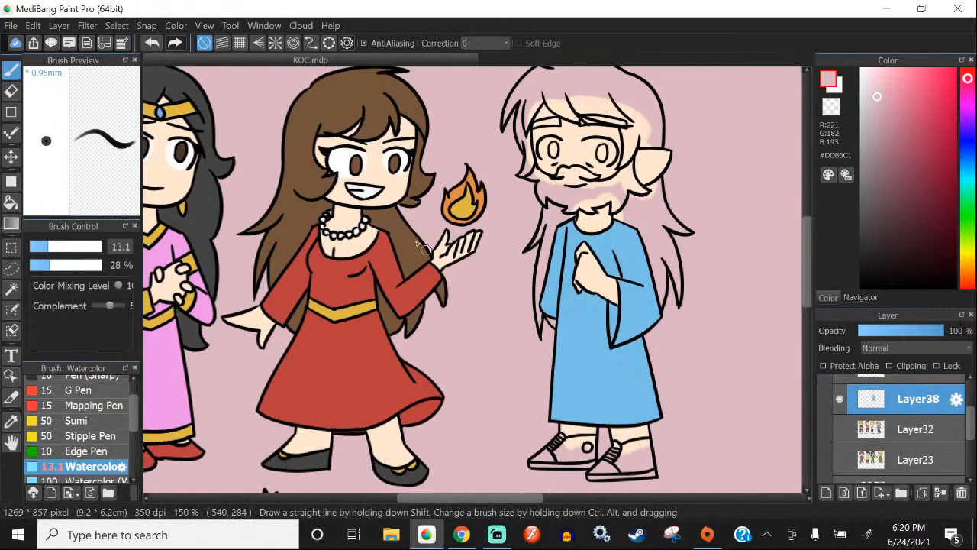
pyautogui.scroll(-1, 428, 222)
pyautogui.scroll(1, 886, 424)
pyautogui.click(826, 493)
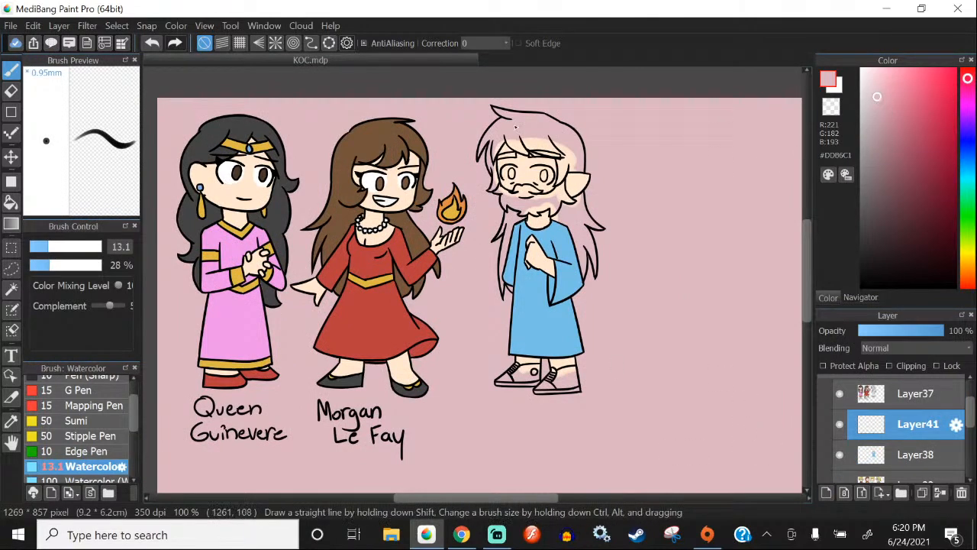
# Step: Sample off-white #F6F6F6 from the red-dressed woman's teeth and reduce the Watercolor brush to size 10.1 for the bearded character's shoes
pyautogui.scroll(3, 376, 218)
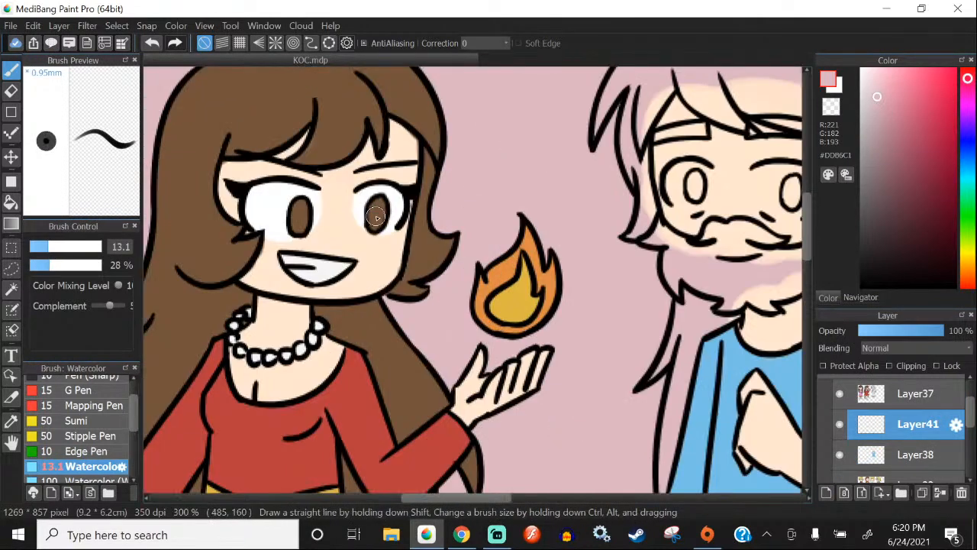
pyautogui.rightClick(330, 268)
pyautogui.scroll(-5, 330, 269)
pyautogui.scroll(5, 416, 411)
pyautogui.scroll(2, 377, 330)
pyautogui.moveTo(402, 349)
pyautogui.mouseDown()
pyautogui.moveTo(431, 368)
pyautogui.moveTo(376, 377)
pyautogui.moveTo(332, 365)
pyautogui.moveTo(407, 309)
pyautogui.moveTo(432, 355)
pyautogui.mouseUp()
pyautogui.scroll(1, 433, 369)
pyautogui.click(44, 247)
# Step: Paint the toe cap, sole and round ankle patch of the bearded character's rear shoe off-white
pyautogui.scroll(1, 337, 352)
pyautogui.moveTo(483, 384); pyautogui.dragTo(657, 404)
pyautogui.scroll(-3, 282, 351)
pyautogui.scroll(3, 407, 353)
pyautogui.moveTo(347, 387)
pyautogui.mouseDown()
pyautogui.moveTo(468, 387)
pyautogui.moveTo(508, 362)
pyautogui.mouseUp()
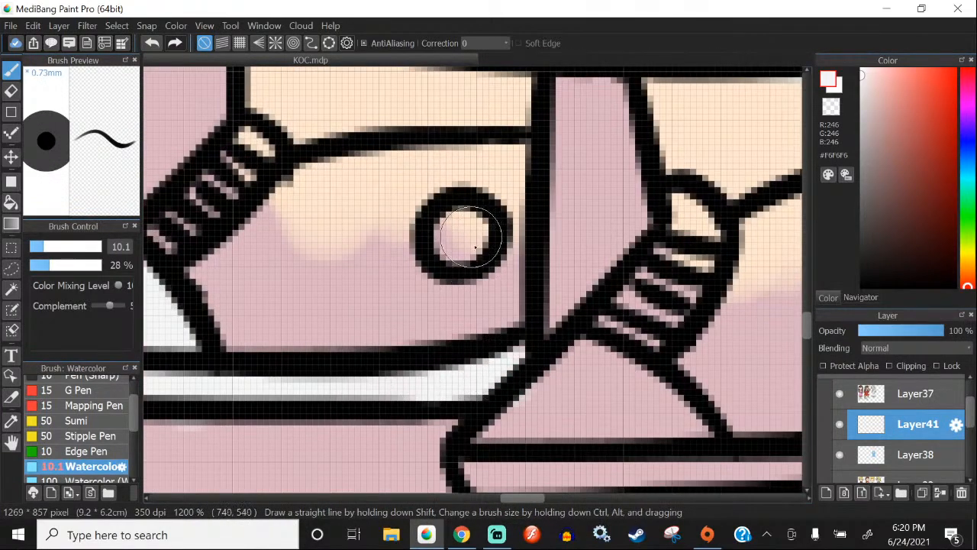
pyautogui.moveTo(471, 237); pyautogui.dragTo(455, 242)
# Step: Paint the toe cap and sole of the bearded character's front shoe off-white
pyautogui.scroll(-3, 385, 242)
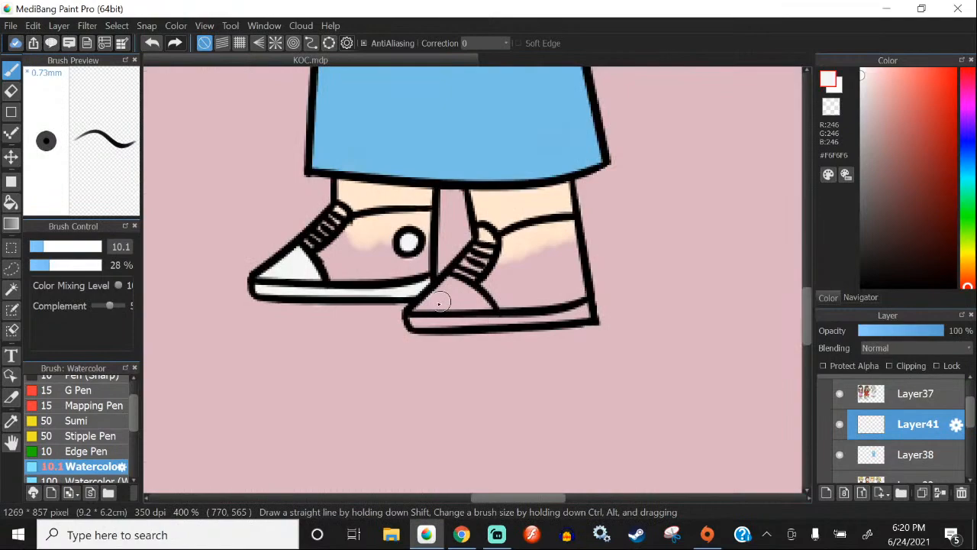
pyautogui.scroll(3, 474, 317)
pyautogui.moveTo(589, 345)
pyautogui.mouseDown()
pyautogui.moveTo(417, 366)
pyautogui.moveTo(463, 354)
pyautogui.moveTo(429, 356)
pyautogui.moveTo(633, 338)
pyautogui.mouseUp()
pyautogui.scroll(-3, 415, 365)
pyautogui.scroll(2, 429, 356)
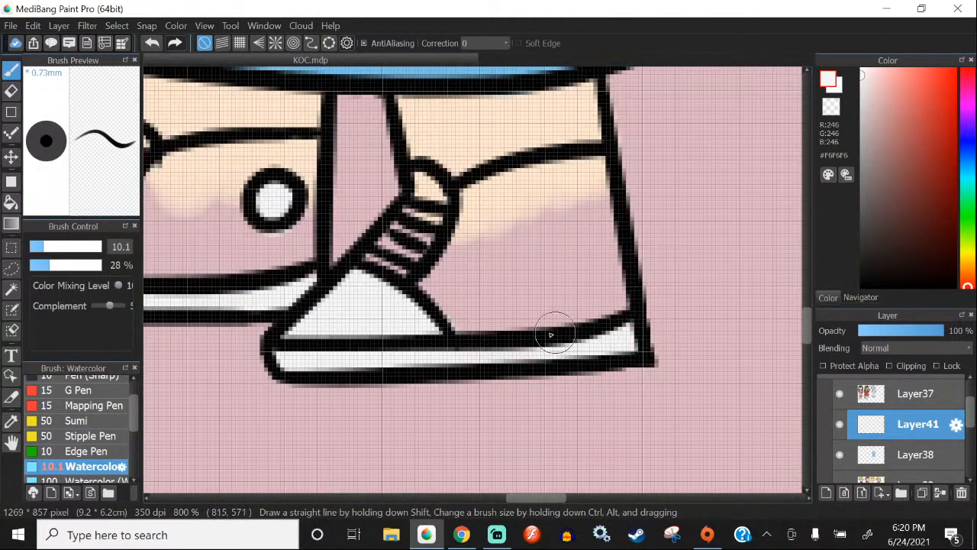
# Step: Paint off-white over the beard's lower edge and the hair beneath it, on the side facing the red-dressed woman
pyautogui.scroll(-4, 434, 321)
pyautogui.scroll(-3, 387, 283)
pyautogui.scroll(3, 366, 286)
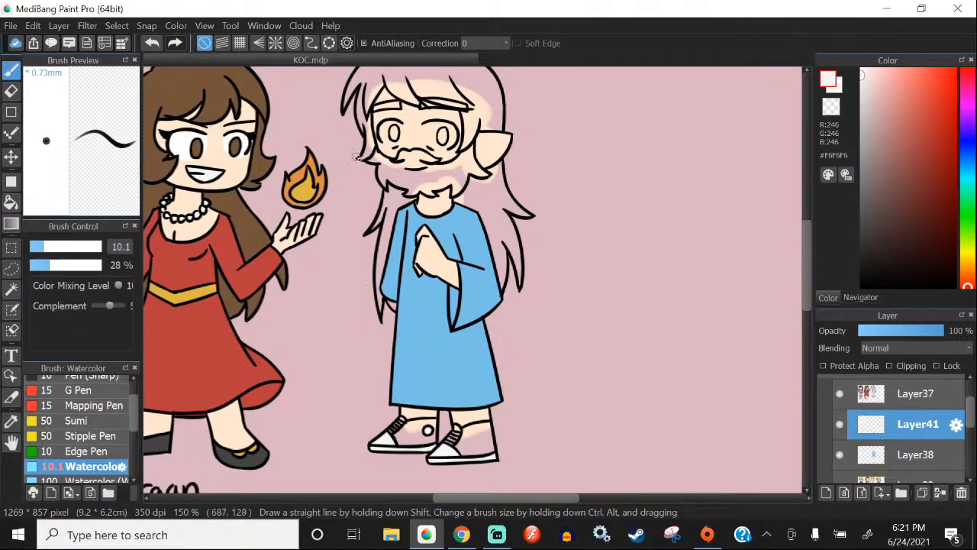
pyautogui.scroll(-2, 366, 285)
pyautogui.scroll(3, 396, 197)
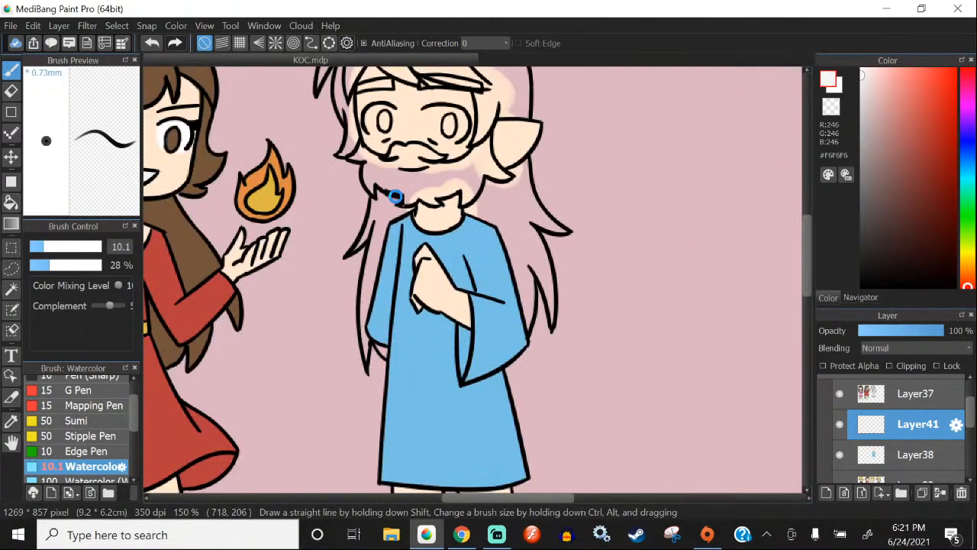
pyautogui.scroll(4, 395, 197)
pyautogui.moveTo(395, 197)
pyautogui.mouseDown()
pyautogui.moveTo(378, 145)
pyautogui.moveTo(322, 281)
pyautogui.moveTo(301, 133)
pyautogui.mouseUp()
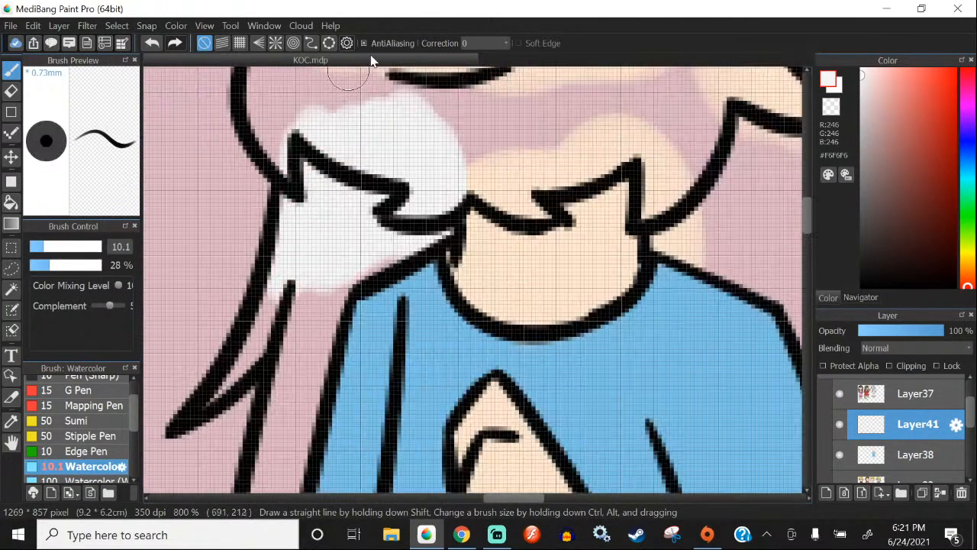
# Step: Fill the pointed hair tip and the upper part of the long lock beside the robe's shoulder with off-white
pyautogui.scroll(-4, 321, 191)
pyautogui.scroll(4, 314, 197)
pyautogui.moveTo(274, 286); pyautogui.dragTo(316, 224)
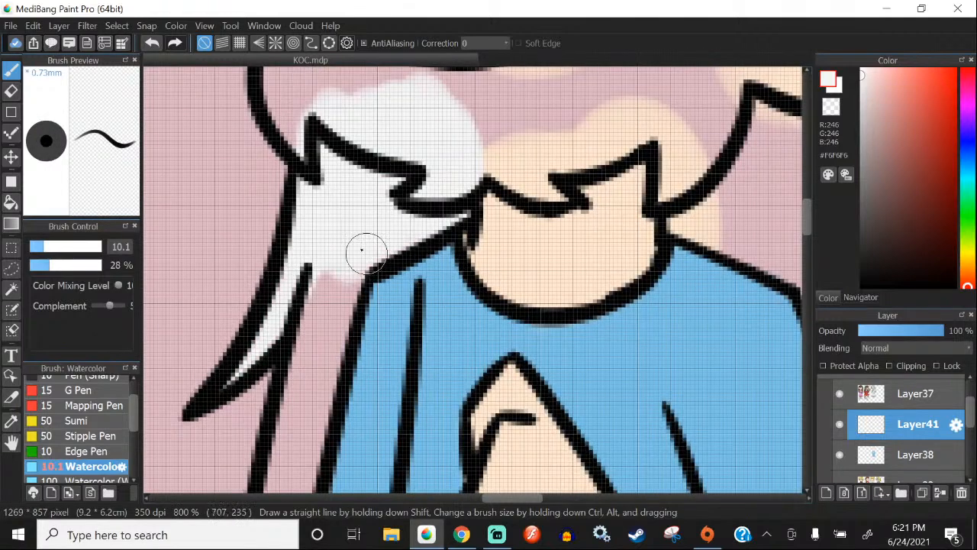
pyautogui.scroll(-2, 301, 249)
pyautogui.scroll(1, 293, 267)
pyautogui.moveTo(313, 316)
pyautogui.mouseDown()
pyautogui.moveTo(327, 303)
pyautogui.moveTo(336, 229)
pyautogui.mouseUp()
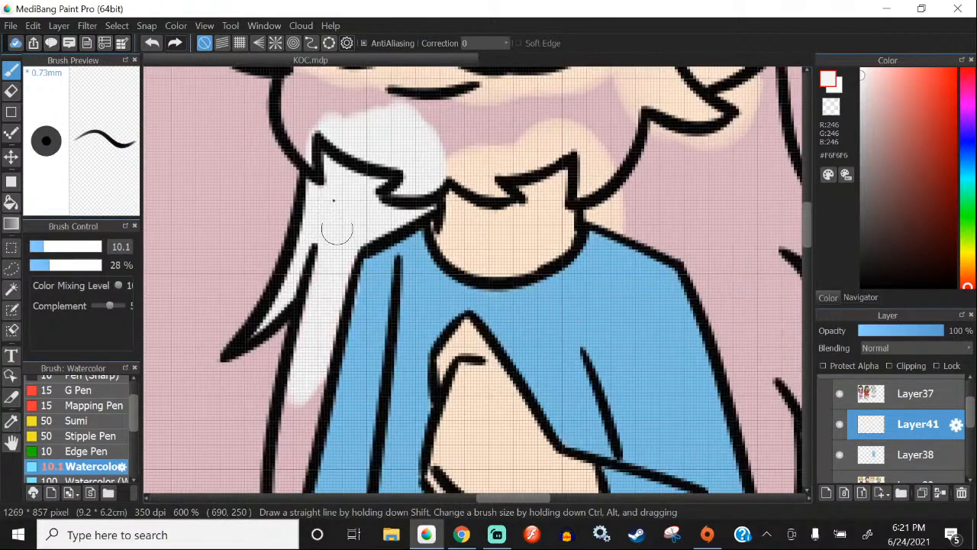
# Step: Continue the off-white down the long hair lock beside the robe's sleeve towards its lower tip
pyautogui.scroll(-3, 336, 221)
pyautogui.scroll(1, 327, 242)
pyautogui.scroll(2, 327, 243)
pyautogui.moveTo(324, 273); pyautogui.dragTo(293, 341)
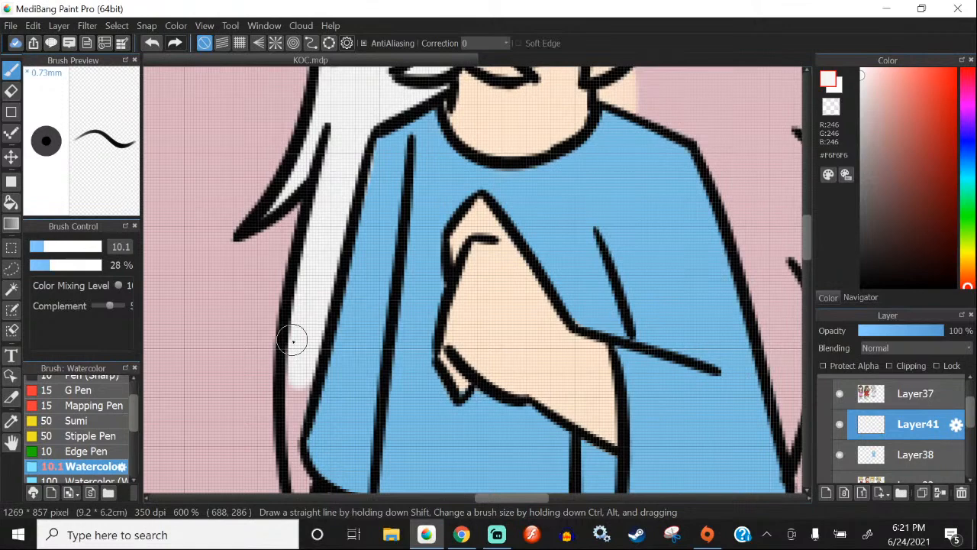
pyautogui.click(12, 91)
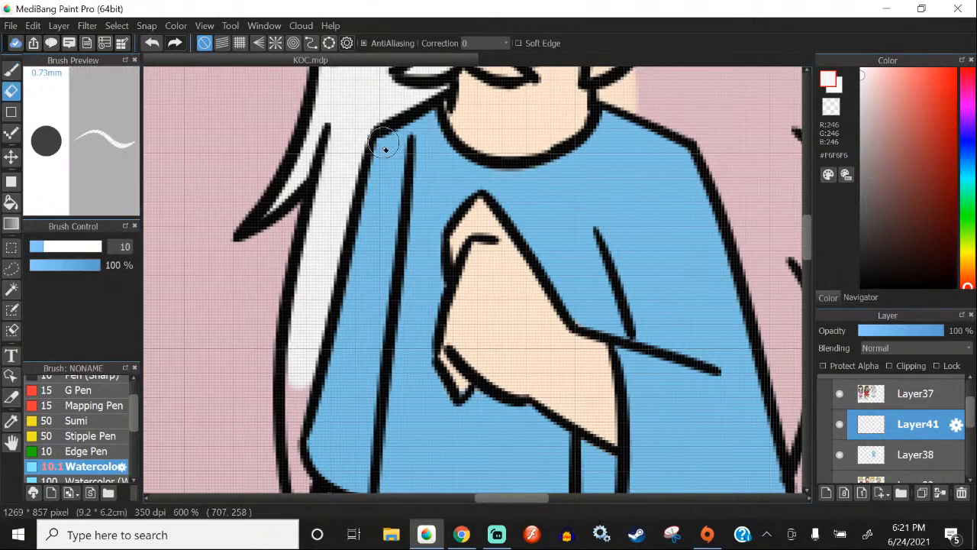
pyautogui.click(17, 70)
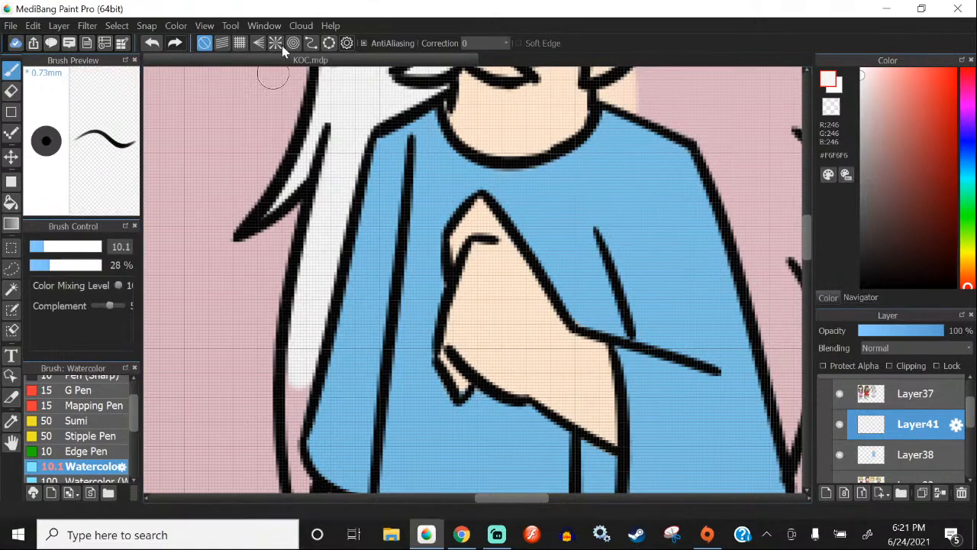
pyautogui.scroll(-2, 321, 275)
pyautogui.scroll(2, 283, 262)
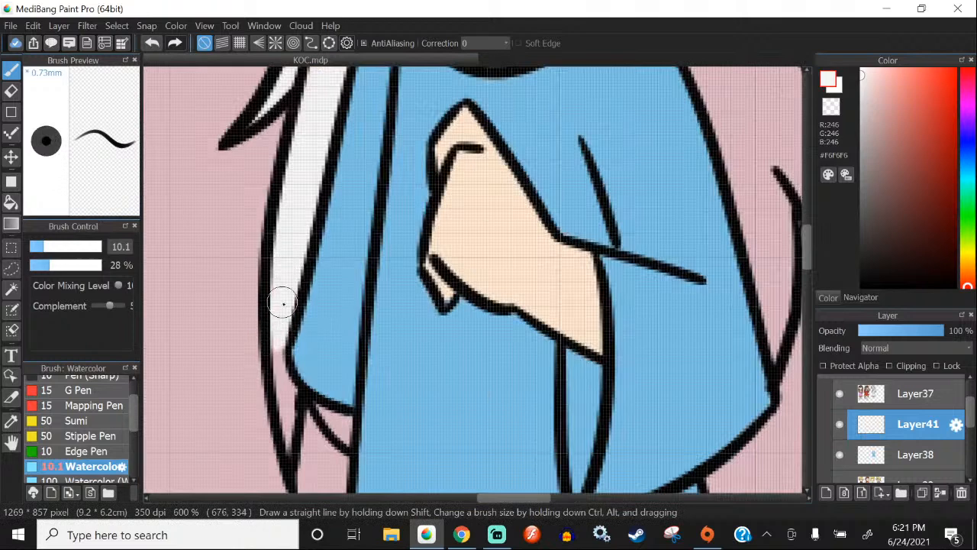
pyautogui.scroll(-1, 284, 223)
pyautogui.scroll(3, 277, 327)
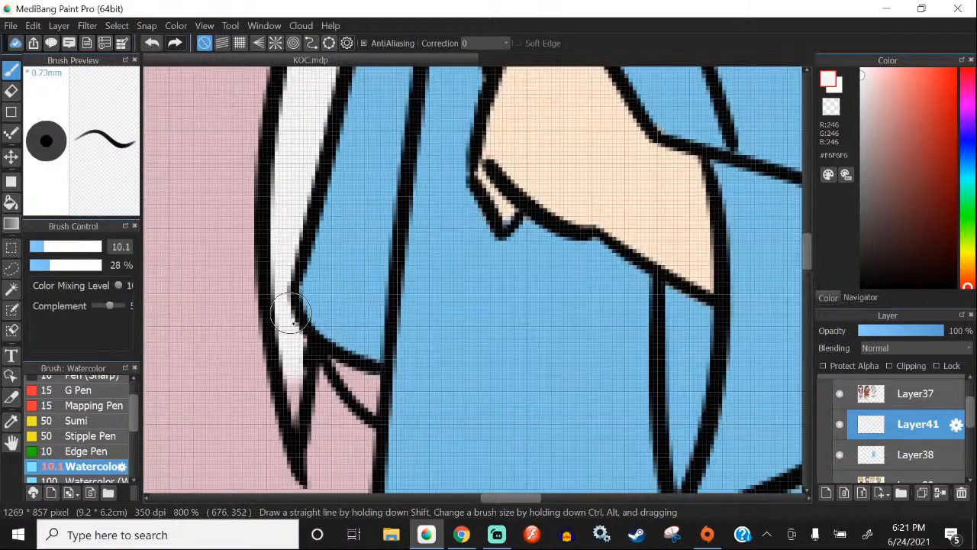
# Step: Paint the long hair behind the robe's shoulder, on the side away from the red-dressed woman, off-white, using a brush size of 19
pyautogui.scroll(-3, 291, 315)
pyautogui.scroll(3, 412, 230)
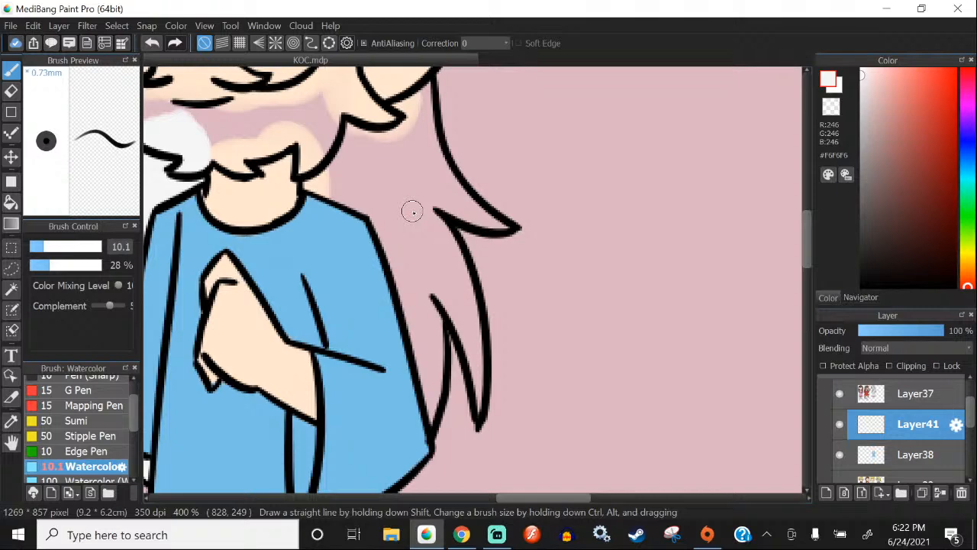
pyautogui.scroll(3, 412, 212)
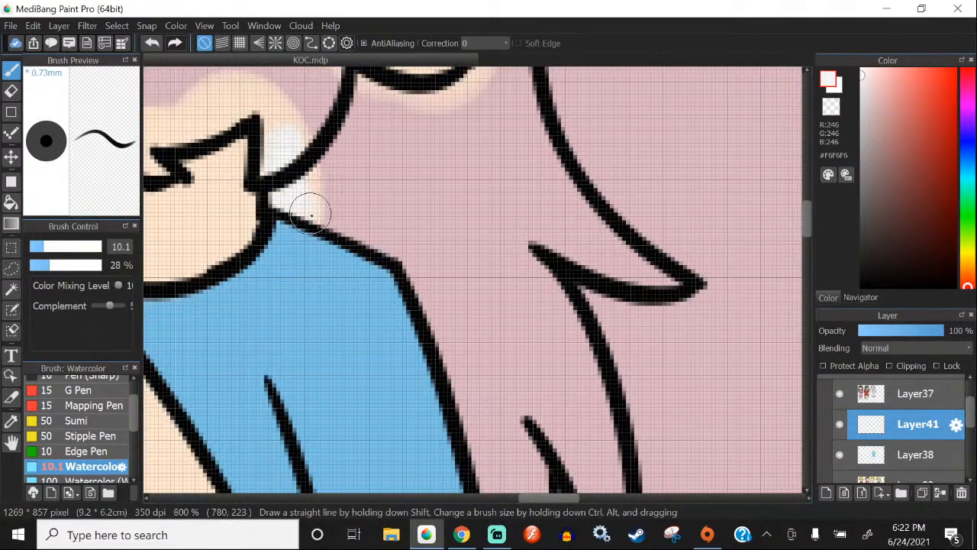
pyautogui.moveTo(311, 214); pyautogui.dragTo(443, 266)
pyautogui.scroll(-3, 287, 108)
pyautogui.click(58, 244)
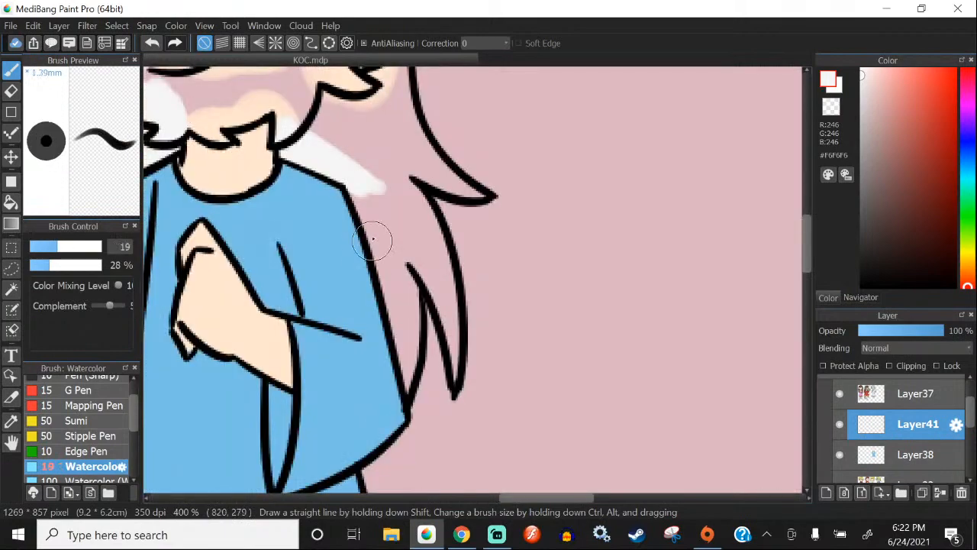
pyautogui.moveTo(373, 240)
pyautogui.mouseDown()
pyautogui.moveTo(390, 280)
pyautogui.moveTo(382, 235)
pyautogui.moveTo(405, 389)
pyautogui.moveTo(411, 295)
pyautogui.moveTo(391, 200)
pyautogui.moveTo(390, 231)
pyautogui.moveTo(408, 196)
pyautogui.moveTo(441, 285)
pyautogui.mouseUp()
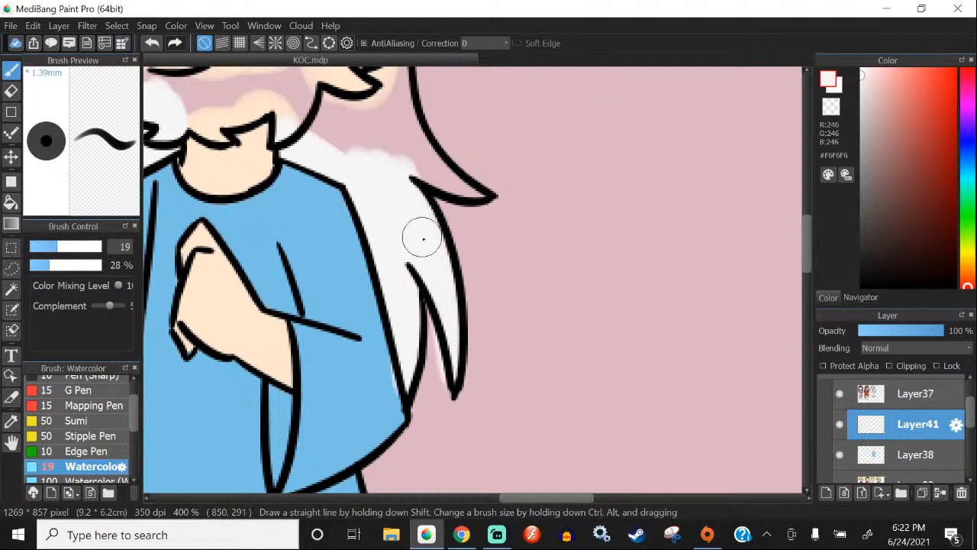
# Step: Erase the off-white overspill from the gap between the two lower hair points beside the wide sleeve
pyautogui.press('e')
pyautogui.scroll(3, 343, 389)
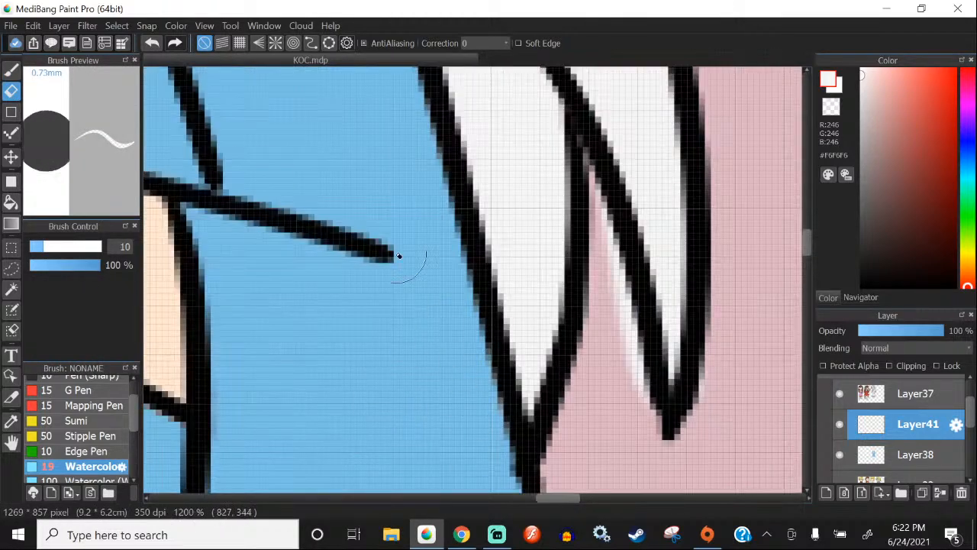
pyautogui.scroll(-2, 263, 187)
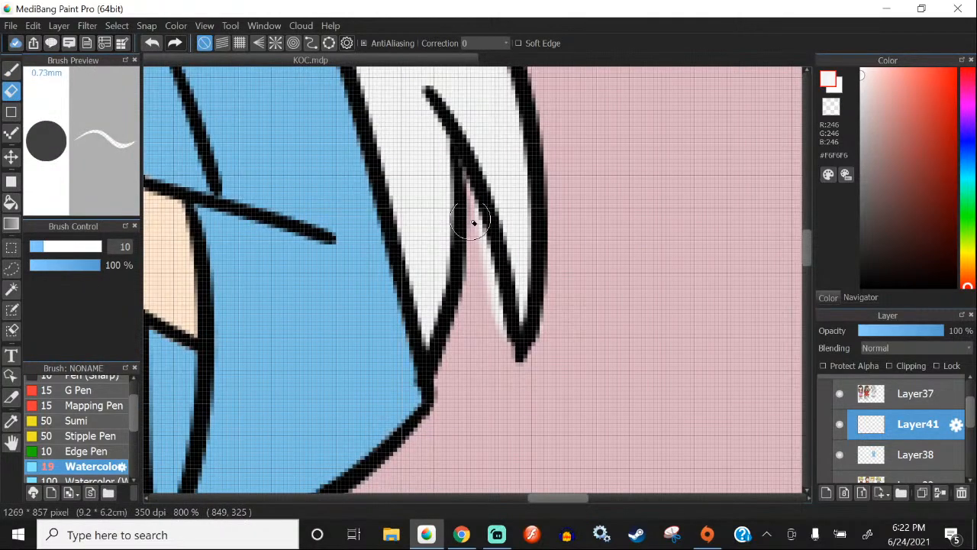
pyautogui.moveTo(473, 222); pyautogui.dragTo(523, 399)
pyautogui.press('b')
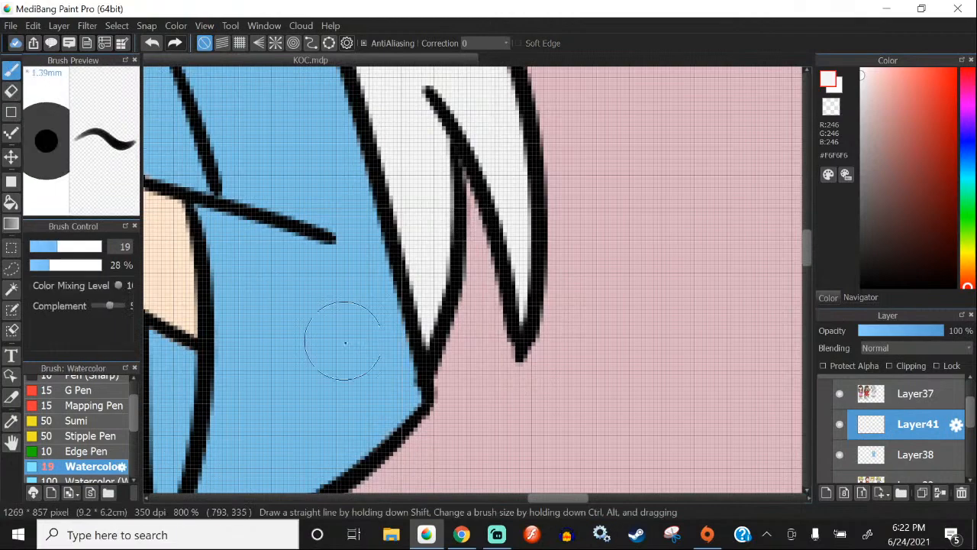
# Step: Fill the hair beneath the pointed ear with off-white, reduce the brush size to 9.4 and erase the overspill
pyautogui.scroll(-3, 338, 327)
pyautogui.scroll(3, 298, 283)
pyautogui.moveTo(299, 284)
pyautogui.mouseDown()
pyautogui.moveTo(250, 215)
pyautogui.moveTo(387, 262)
pyautogui.moveTo(343, 229)
pyautogui.moveTo(397, 207)
pyautogui.moveTo(451, 244)
pyautogui.moveTo(504, 367)
pyautogui.moveTo(582, 436)
pyautogui.moveTo(520, 412)
pyautogui.moveTo(433, 353)
pyautogui.mouseUp()
pyautogui.click(42, 252)
pyautogui.press('e')
pyautogui.scroll(2, 584, 465)
pyautogui.moveTo(530, 340); pyautogui.dragTo(517, 328)
pyautogui.scroll(-4, 599, 374)
pyautogui.scroll(2, 477, 219)
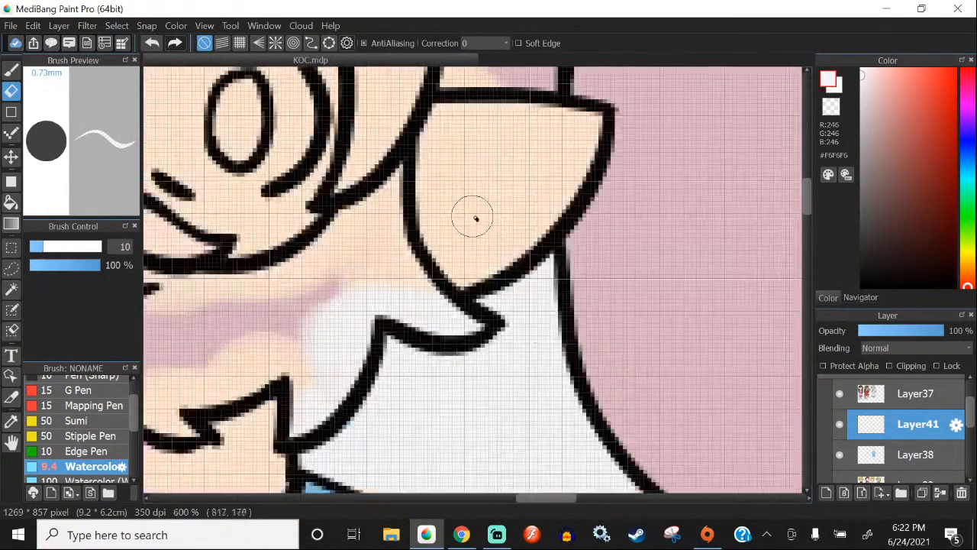
pyautogui.scroll(-3, 396, 270)
# Step: Paint off-white over the sideburn beside the pointed ear and the adjoining side of the beard below the moustache
pyautogui.press('b')
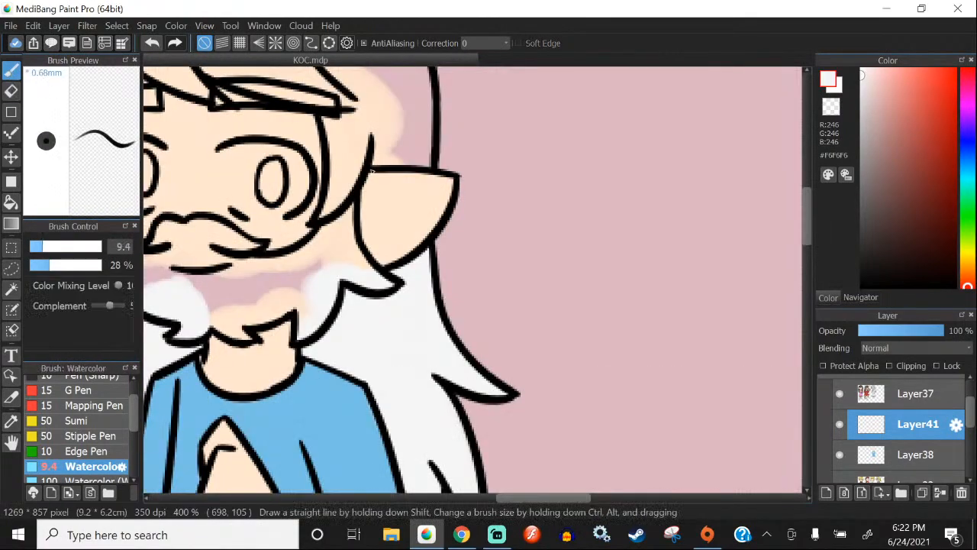
pyautogui.scroll(-3, 390, 260)
pyautogui.scroll(3, 388, 255)
pyautogui.scroll(2, 387, 255)
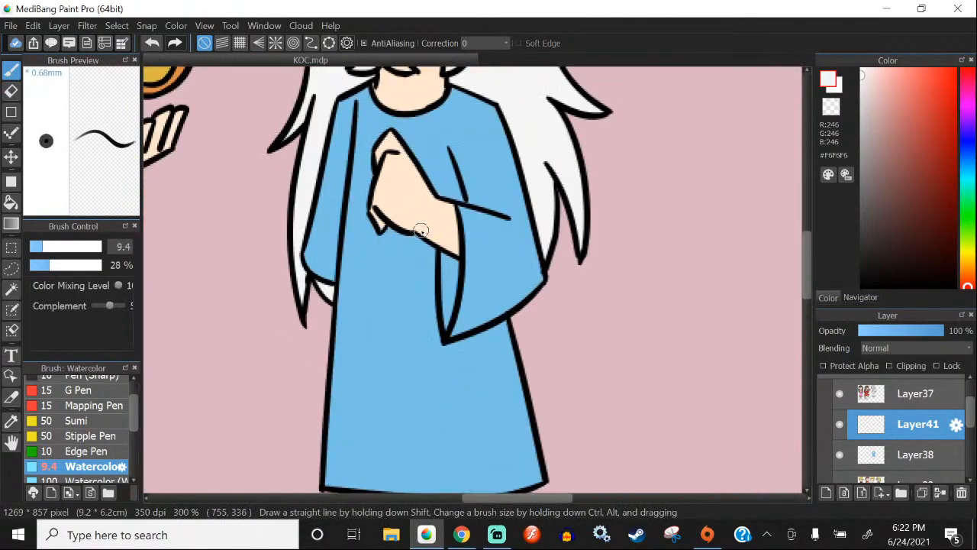
pyautogui.scroll(-3, 388, 243)
pyautogui.scroll(4, 436, 227)
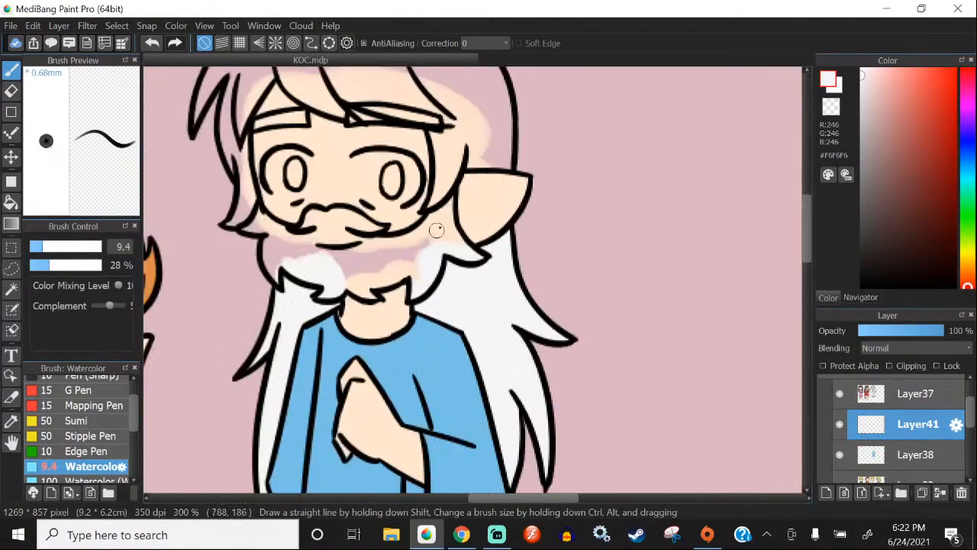
pyautogui.scroll(2, 441, 156)
pyautogui.moveTo(429, 237)
pyautogui.mouseDown()
pyautogui.moveTo(455, 147)
pyautogui.moveTo(472, 331)
pyautogui.moveTo(415, 406)
pyautogui.moveTo(423, 292)
pyautogui.moveTo(264, 352)
pyautogui.moveTo(192, 349)
pyautogui.moveTo(280, 360)
pyautogui.mouseUp()
pyautogui.scroll(-2, 279, 360)
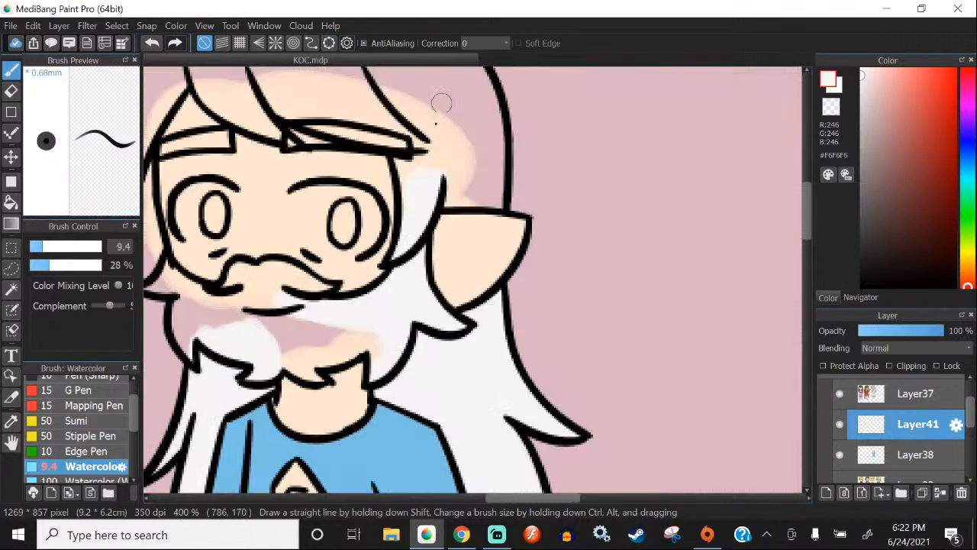
# Step: Tidy the beard's painted edge and fill its middle, its jagged lower edge and the moustache with off-white
pyautogui.click(15, 91)
pyautogui.scroll(2, 360, 273)
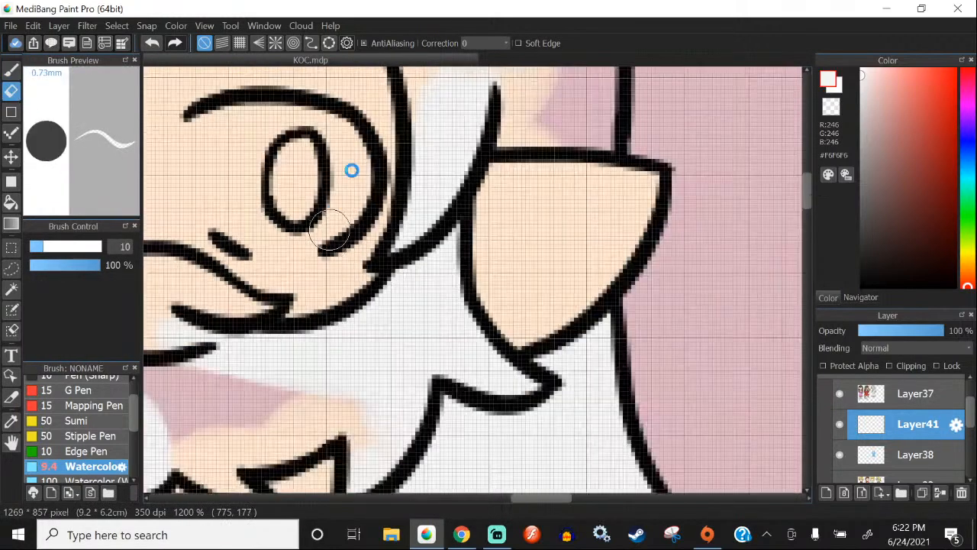
pyautogui.scroll(-2, 349, 164)
pyautogui.click(12, 71)
pyautogui.scroll(-2, 424, 232)
pyautogui.scroll(4, 366, 260)
pyautogui.moveTo(425, 236); pyautogui.dragTo(413, 241)
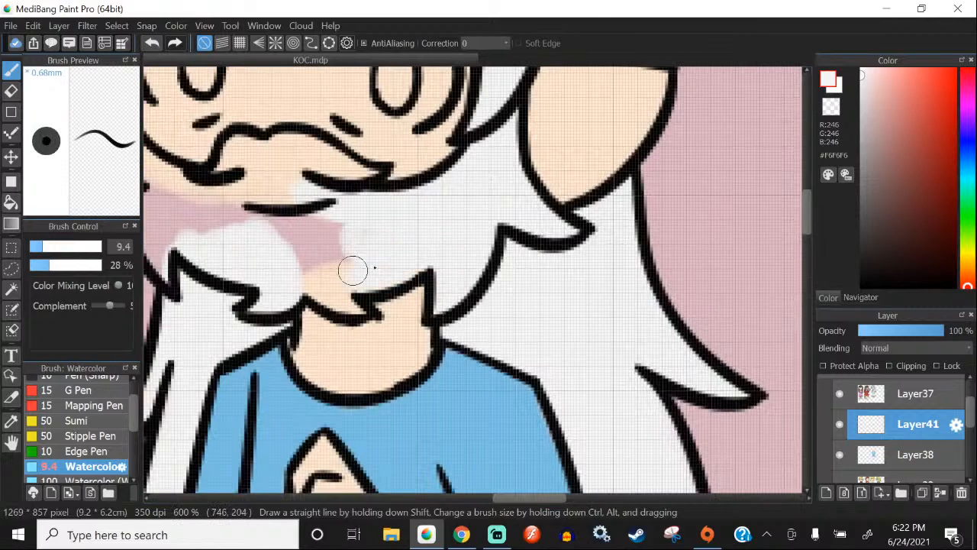
pyautogui.scroll(-3, 353, 270)
pyautogui.scroll(4, 360, 320)
pyautogui.moveTo(360, 321)
pyautogui.mouseDown()
pyautogui.moveTo(431, 362)
pyautogui.moveTo(345, 299)
pyautogui.moveTo(400, 255)
pyautogui.moveTo(356, 278)
pyautogui.moveTo(405, 233)
pyautogui.moveTo(492, 249)
pyautogui.moveTo(552, 282)
pyautogui.moveTo(451, 249)
pyautogui.moveTo(474, 285)
pyautogui.moveTo(489, 366)
pyautogui.moveTo(469, 388)
pyautogui.mouseUp()
pyautogui.scroll(-2, 454, 238)
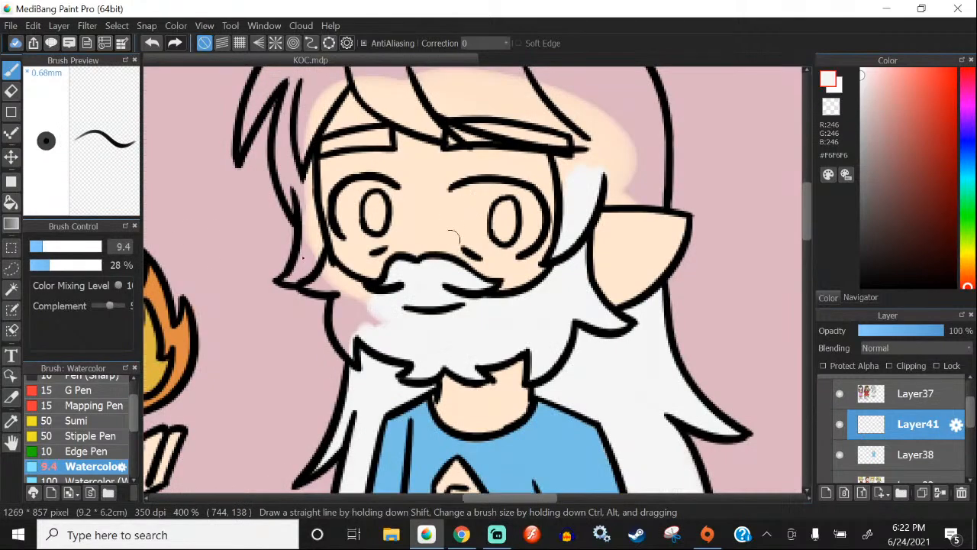
# Step: Set the brush size to 11.7 and fill the rest of the beard and the adjoining hair tips, on the flame's side, with off-white
pyautogui.click(46, 248)
pyautogui.scroll(1, 326, 279)
pyautogui.moveTo(327, 279)
pyautogui.mouseDown()
pyautogui.moveTo(376, 279)
pyautogui.moveTo(362, 269)
pyautogui.moveTo(396, 341)
pyautogui.moveTo(353, 307)
pyautogui.moveTo(362, 358)
pyautogui.moveTo(351, 337)
pyautogui.mouseUp()
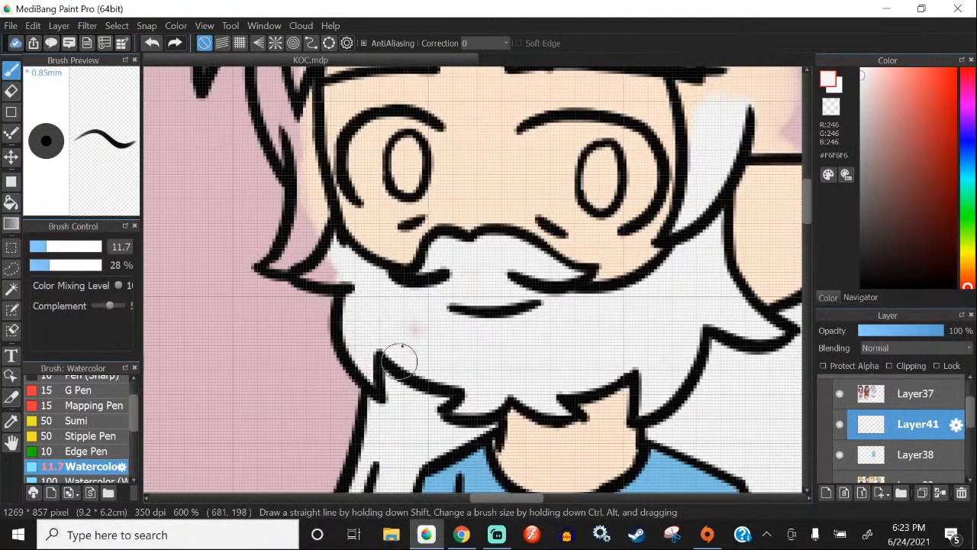
pyautogui.scroll(1, 273, 199)
pyautogui.moveTo(287, 271); pyautogui.dragTo(303, 316)
pyautogui.scroll(-2, 304, 316)
pyautogui.scroll(3, 313, 252)
pyautogui.moveTo(312, 260)
pyautogui.mouseDown()
pyautogui.moveTo(285, 282)
pyautogui.moveTo(308, 192)
pyautogui.moveTo(343, 324)
pyautogui.mouseUp()
pyautogui.scroll(-2, 353, 367)
# Step: Paint the narrow hair strands beside the face, on the flame's side, off-white up to the temple
pyautogui.scroll(1, 328, 258)
pyautogui.moveTo(324, 242); pyautogui.dragTo(327, 155)
pyautogui.moveTo(327, 290)
pyautogui.mouseDown()
pyautogui.moveTo(304, 162)
pyautogui.moveTo(294, 239)
pyautogui.mouseUp()
pyautogui.scroll(-2, 293, 239)
pyautogui.scroll(2, 298, 167)
pyautogui.moveTo(307, 174)
pyautogui.mouseDown()
pyautogui.moveTo(306, 142)
pyautogui.moveTo(288, 269)
pyautogui.moveTo(316, 118)
pyautogui.moveTo(335, 142)
pyautogui.mouseUp()
pyautogui.scroll(-3, 294, 275)
pyautogui.scroll(3, 312, 248)
pyautogui.moveTo(361, 188)
pyautogui.mouseDown()
pyautogui.moveTo(312, 144)
pyautogui.moveTo(328, 115)
pyautogui.mouseUp()
pyautogui.scroll(-3, 318, 197)
pyautogui.scroll(-3, 315, 191)
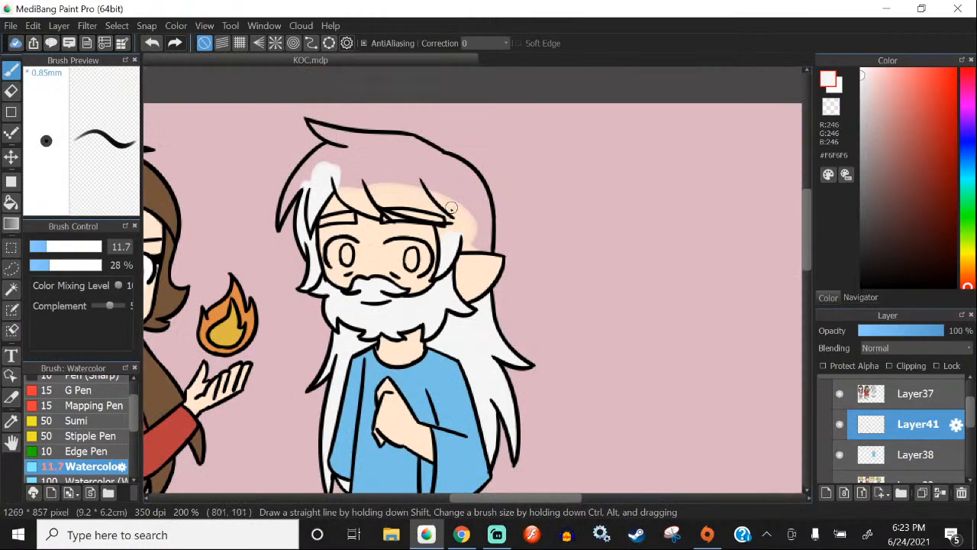
# Step: Cover the hair above the pointed ear and up the back of the head with off-white, enlarging the brush to 24
pyautogui.scroll(4, 451, 208)
pyautogui.moveTo(631, 192)
pyautogui.mouseDown()
pyautogui.moveTo(633, 268)
pyautogui.moveTo(633, 184)
pyautogui.moveTo(634, 322)
pyautogui.moveTo(645, 305)
pyautogui.moveTo(647, 335)
pyautogui.moveTo(543, 306)
pyautogui.mouseUp()
pyautogui.scroll(-3, 542, 305)
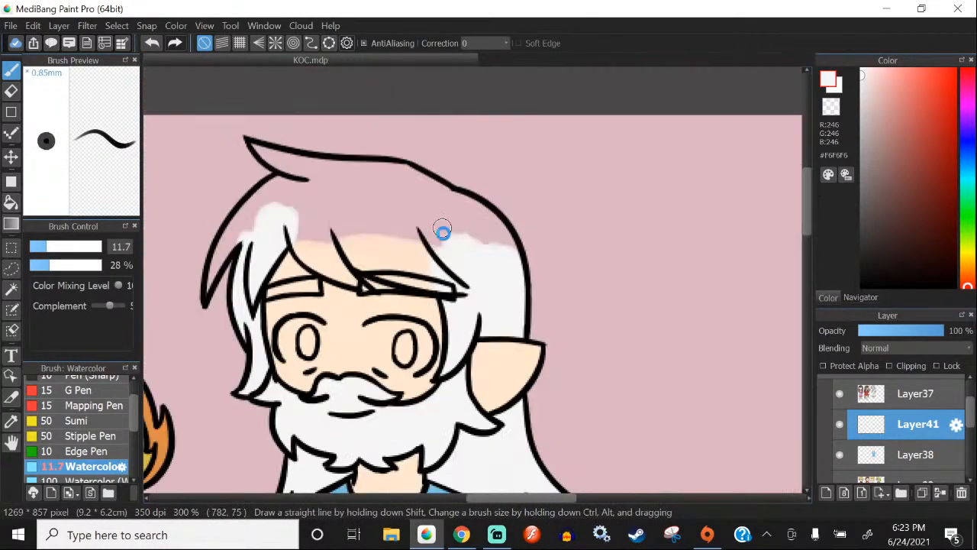
pyautogui.scroll(3, 443, 229)
pyautogui.click(66, 246)
pyautogui.moveTo(428, 184)
pyautogui.mouseDown()
pyautogui.moveTo(491, 272)
pyautogui.moveTo(443, 181)
pyautogui.moveTo(508, 199)
pyautogui.mouseUp()
pyautogui.scroll(-5, 435, 206)
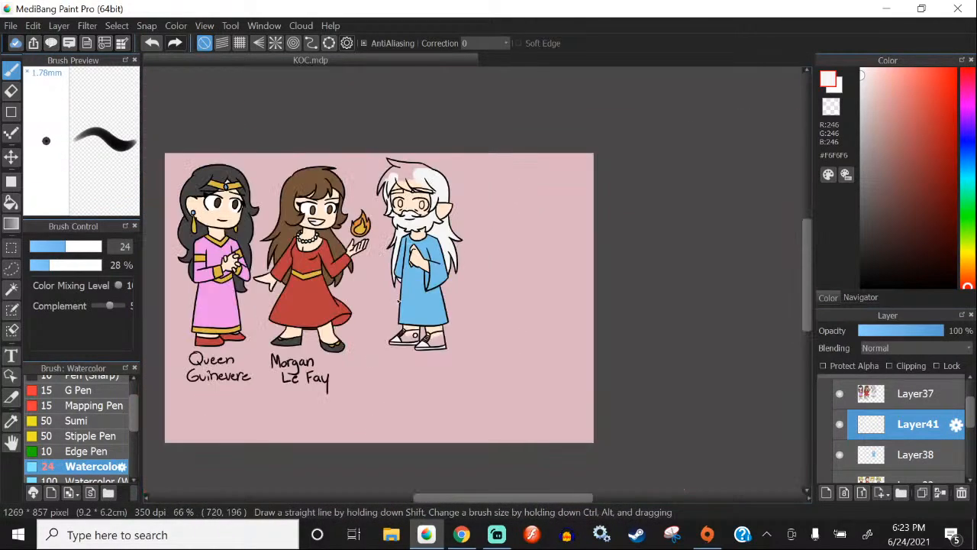
# Step: Continue the off-white across the crown of the head, along the upper hair outline towards the pointed tuft
pyautogui.scroll(5, 415, 350)
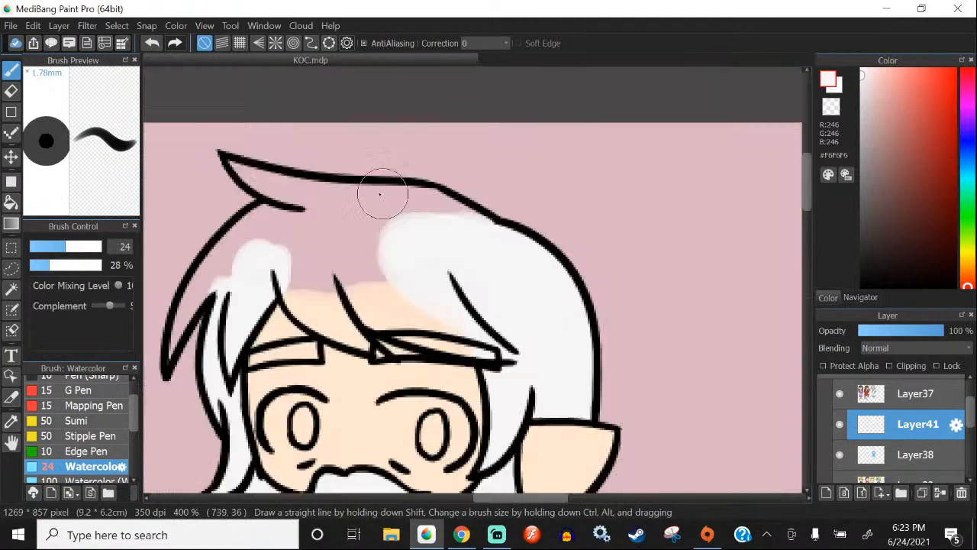
pyautogui.scroll(1, 328, 191)
pyautogui.moveTo(328, 192)
pyautogui.mouseDown()
pyautogui.moveTo(553, 236)
pyautogui.moveTo(589, 316)
pyautogui.mouseUp()
pyautogui.scroll(-1, 510, 184)
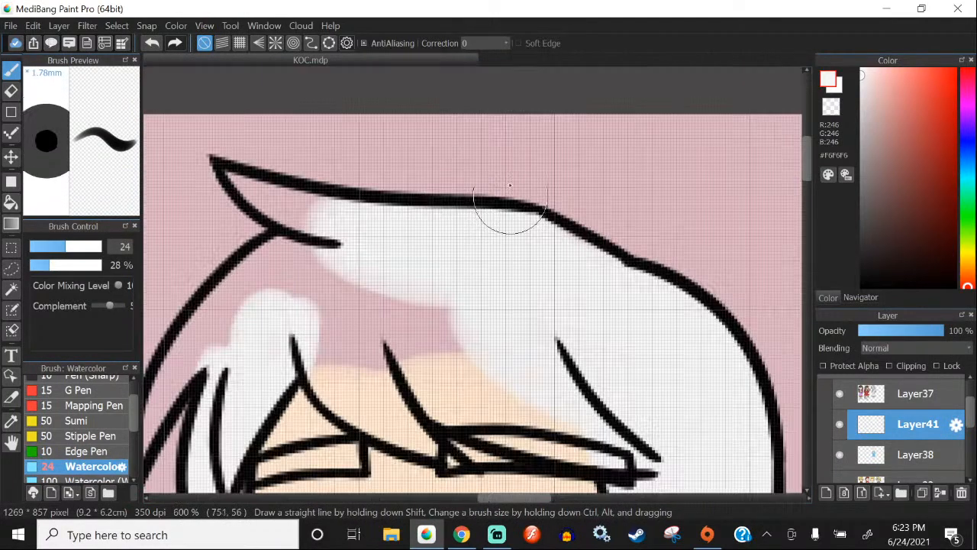
# Step: Fill the pointed tuft on the crown with off-white at brush size 18 and erase the overspill around its tip
pyautogui.click(58, 246)
pyautogui.scroll(1, 252, 198)
pyautogui.moveTo(258, 199); pyautogui.dragTo(341, 227)
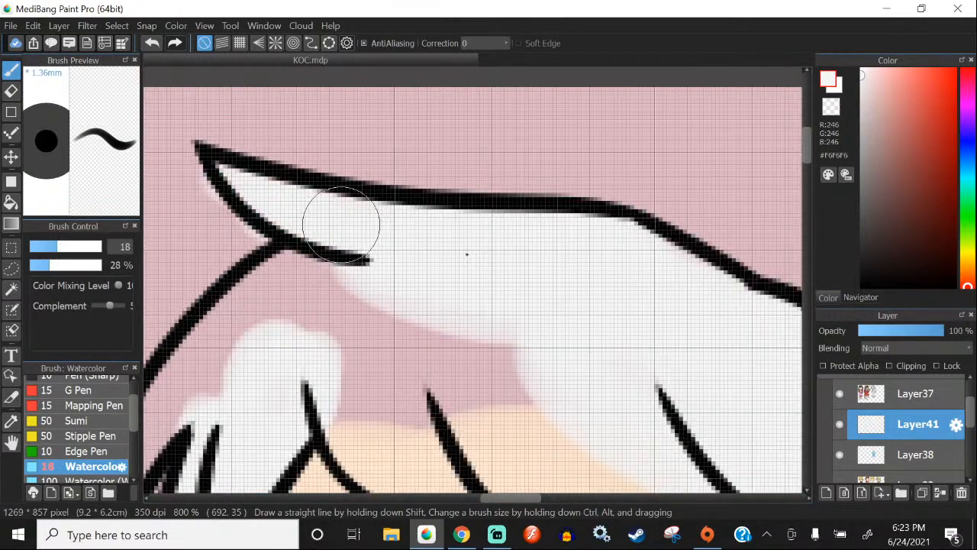
pyautogui.click(12, 91)
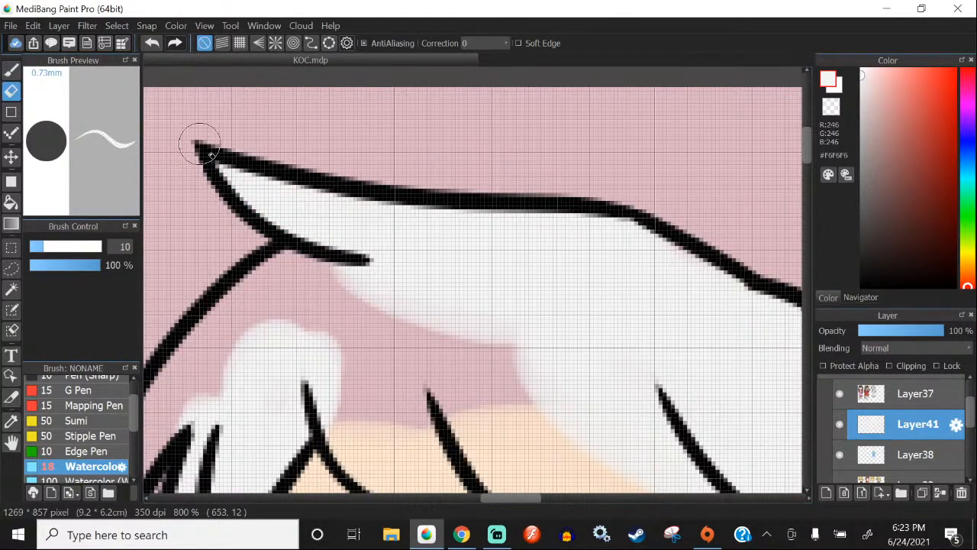
pyautogui.click(15, 70)
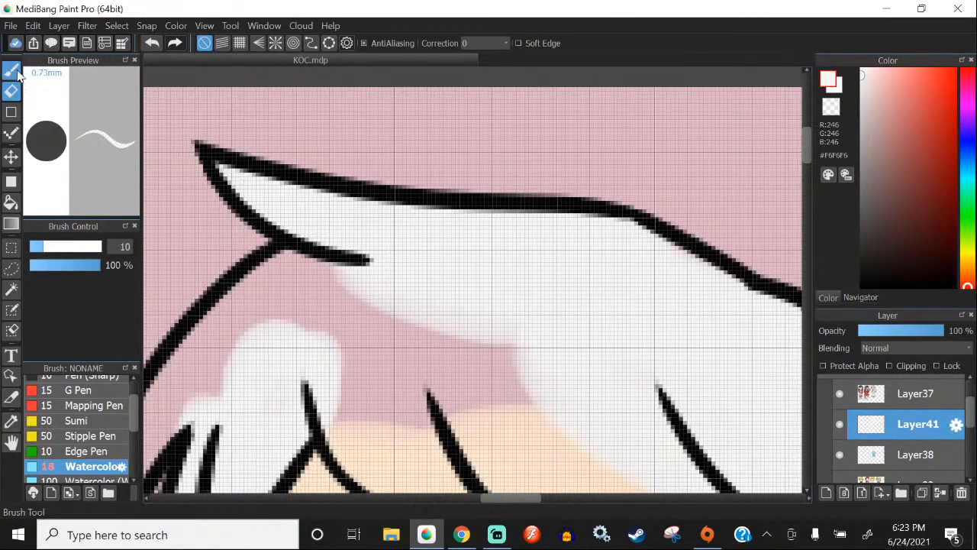
# Step: Fill the pink area between the crown and the fringe with off-white, undoing a stray stroke
pyautogui.scroll(-1, 305, 252)
pyautogui.moveTo(350, 302)
pyautogui.mouseDown()
pyautogui.moveTo(390, 251)
pyautogui.moveTo(423, 256)
pyautogui.moveTo(376, 281)
pyautogui.moveTo(456, 264)
pyautogui.moveTo(574, 362)
pyautogui.moveTo(450, 280)
pyautogui.mouseUp()
pyautogui.click(153, 43)
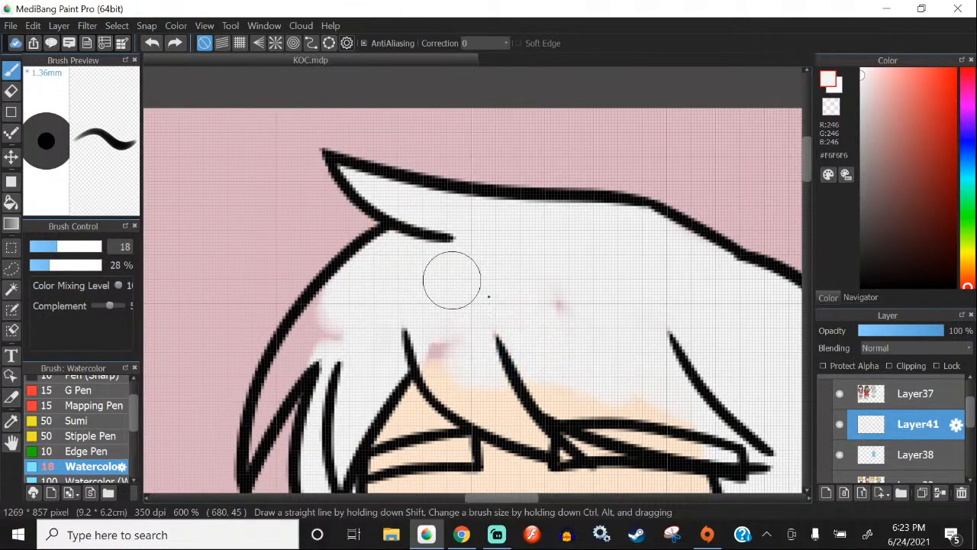
pyautogui.scroll(-2, 350, 198)
# Step: Reduce the brush size to 11.1 and paint the fringe locks over the forehead and the eyebrow nearer the pointed ear off-white
pyautogui.scroll(3, 487, 326)
pyautogui.moveTo(56, 247)
pyautogui.mouseDown()
pyautogui.moveTo(65, 249)
pyautogui.moveTo(44, 250)
pyautogui.mouseUp()
pyautogui.moveTo(399, 262); pyautogui.dragTo(665, 341)
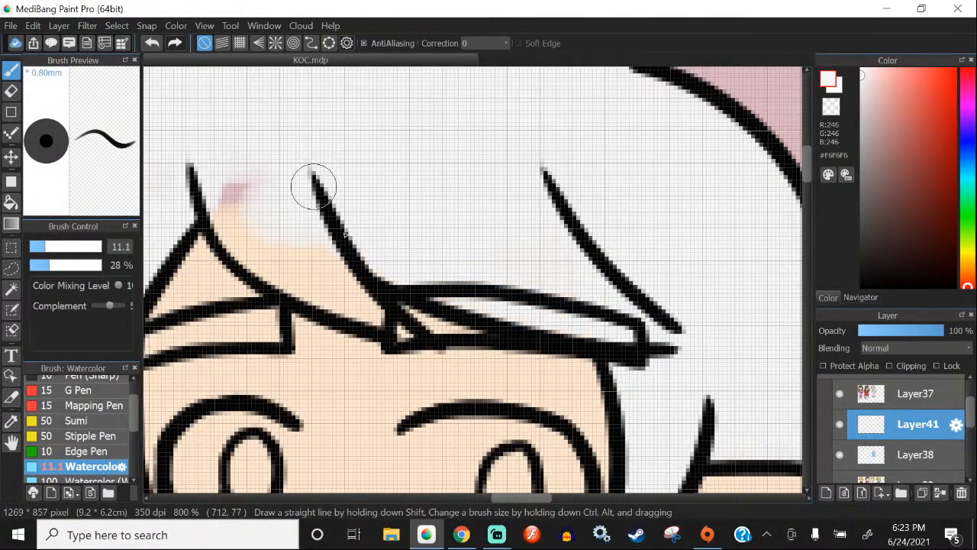
pyautogui.scroll(1, 183, 229)
pyautogui.moveTo(252, 221)
pyautogui.mouseDown()
pyautogui.moveTo(402, 313)
pyautogui.moveTo(224, 134)
pyautogui.mouseUp()
pyautogui.scroll(-4, 418, 261)
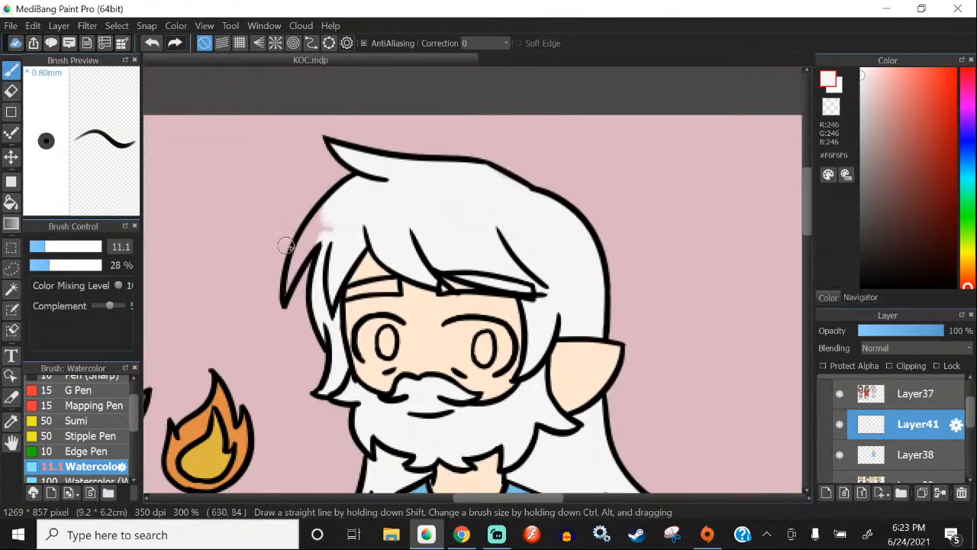
# Step: Fill the outer pointed fringe lock on the flame's side with off-white and erase the overspill outside its outline
pyautogui.scroll(2, 298, 226)
pyautogui.moveTo(348, 220)
pyautogui.mouseDown()
pyautogui.moveTo(361, 175)
pyautogui.moveTo(330, 216)
pyautogui.moveTo(313, 218)
pyautogui.moveTo(275, 324)
pyautogui.mouseUp()
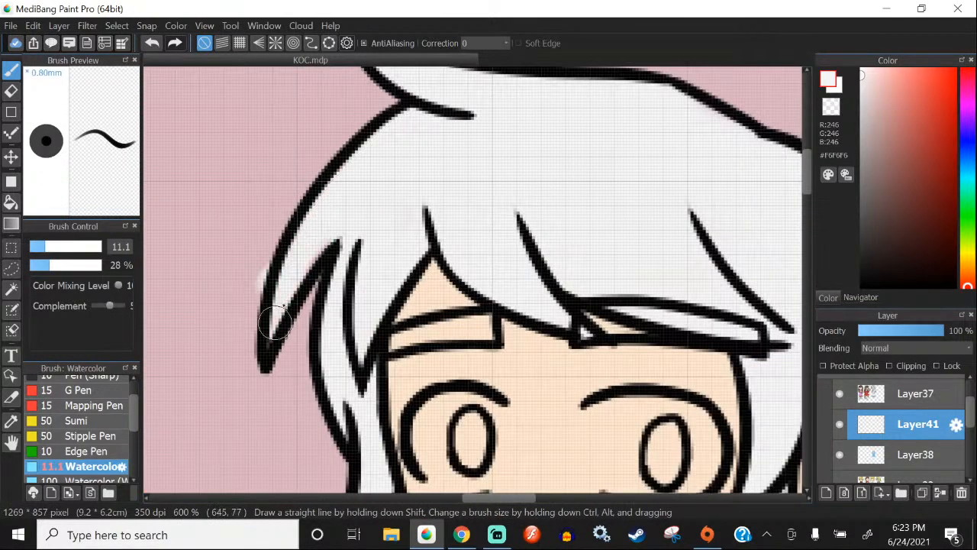
pyautogui.click(11, 90)
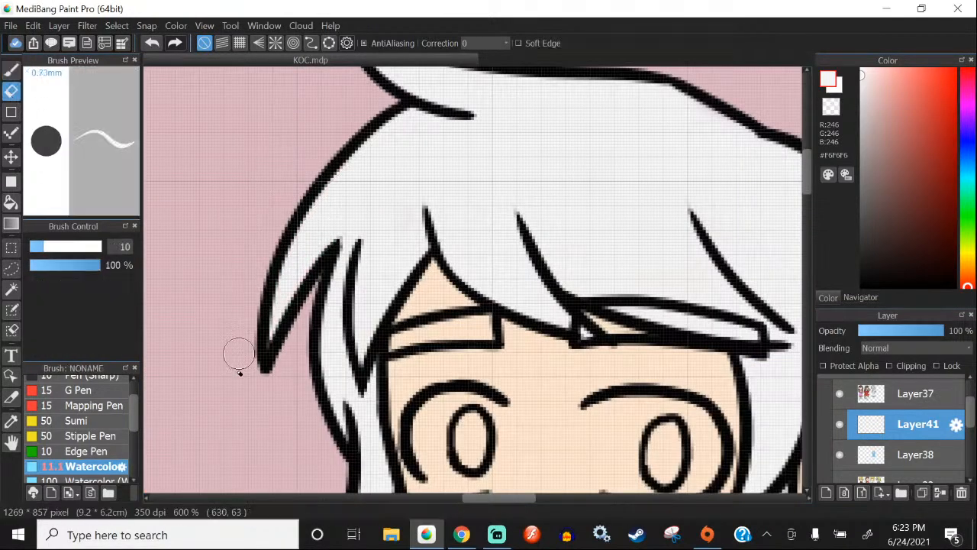
pyautogui.press('b')
pyautogui.scroll(-3, 453, 168)
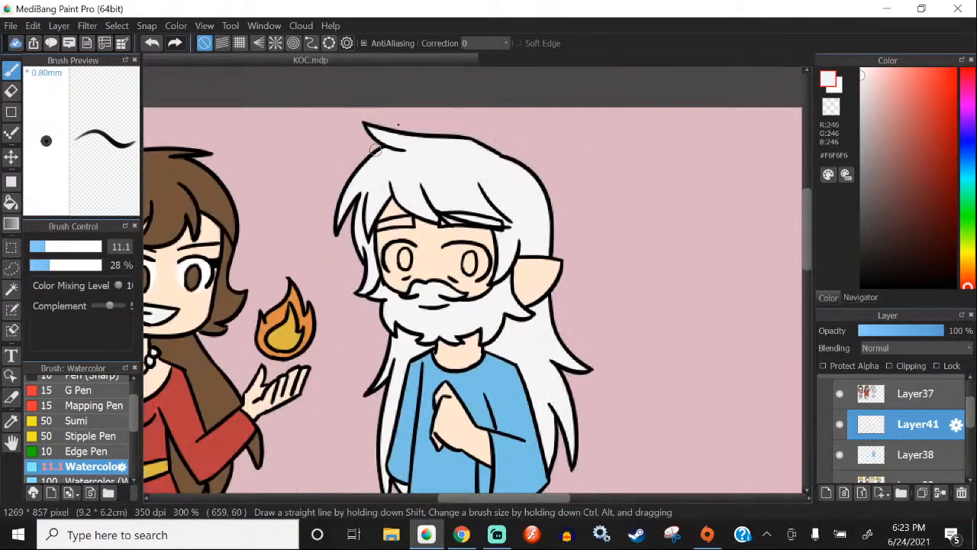
# Step: Finish the off-white in the overlapped eyebrow, fill the other eyebrow at brush size 8 and clean up its edges
pyautogui.scroll(4, 430, 216)
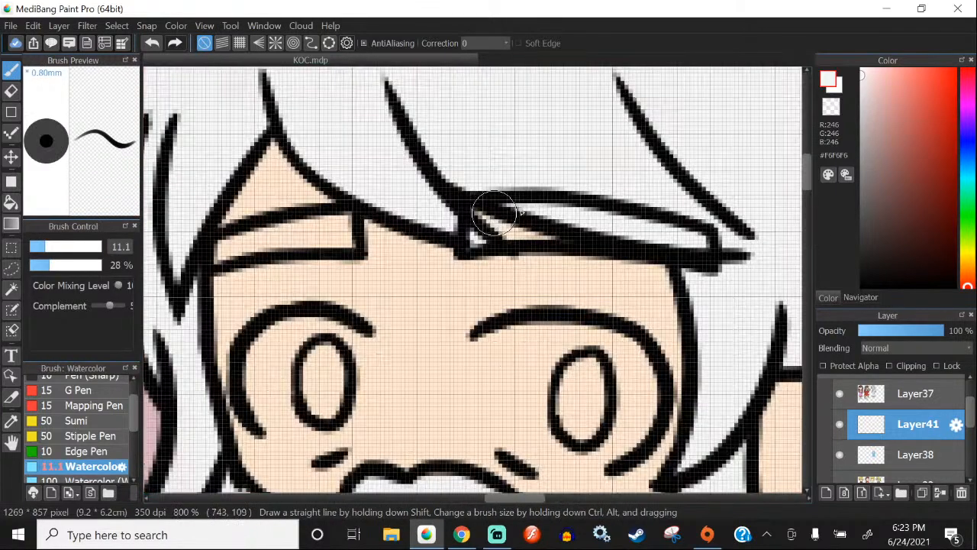
pyautogui.moveTo(495, 213); pyautogui.dragTo(535, 231)
pyautogui.press('[')
pyautogui.press('[')
pyautogui.press('[')
pyautogui.scroll(1, 221, 248)
pyautogui.moveTo(225, 247); pyautogui.dragTo(368, 236)
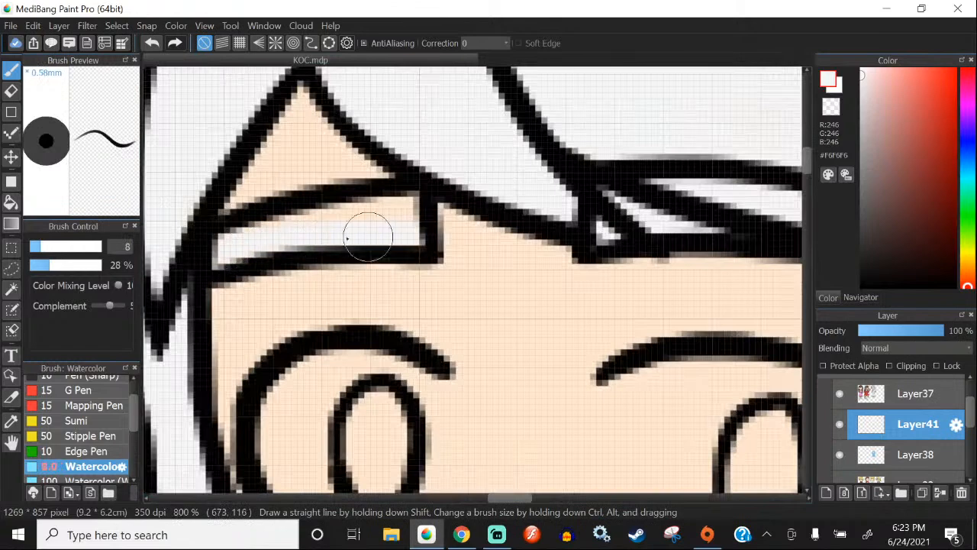
pyautogui.press('e')
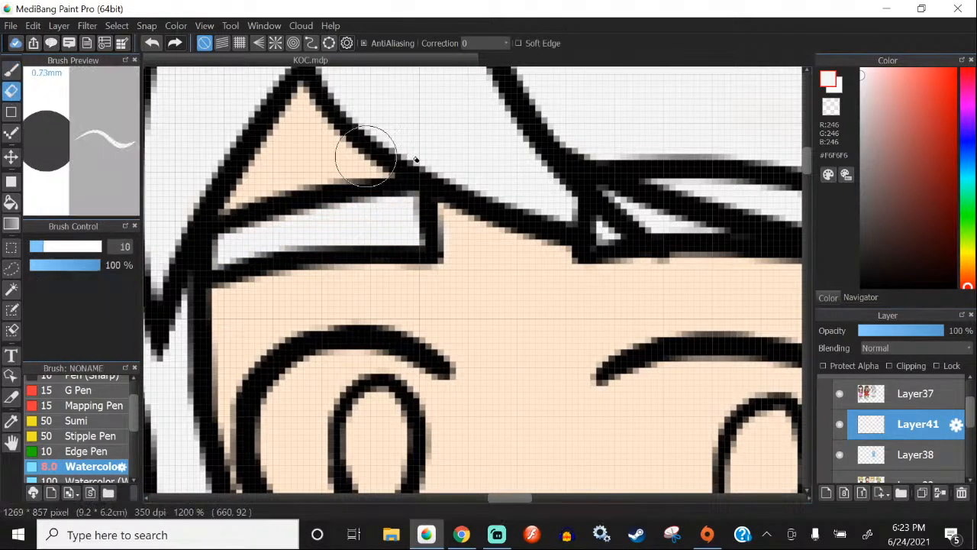
pyautogui.scroll(-6, 301, 289)
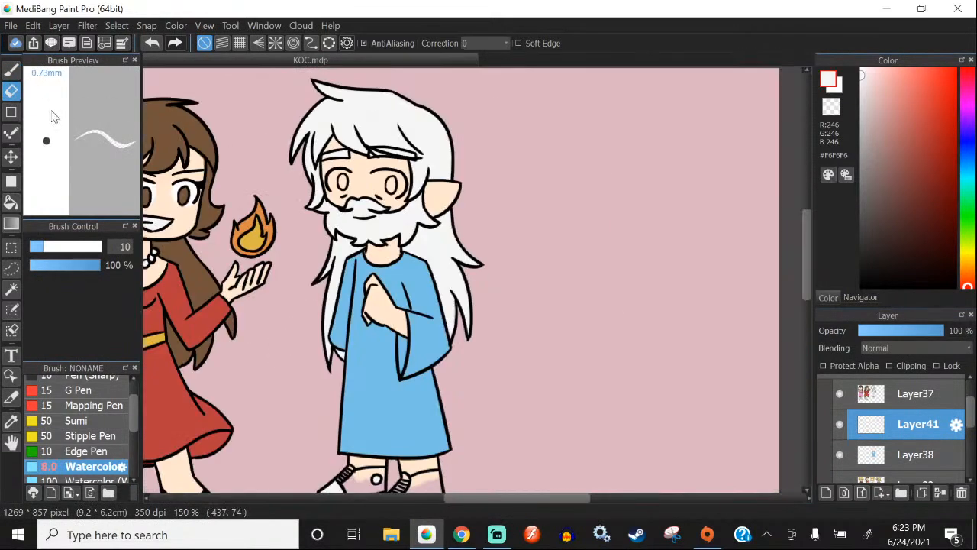
pyautogui.press('b')
pyautogui.scroll(-2, 407, 211)
pyautogui.scroll(2, 458, 199)
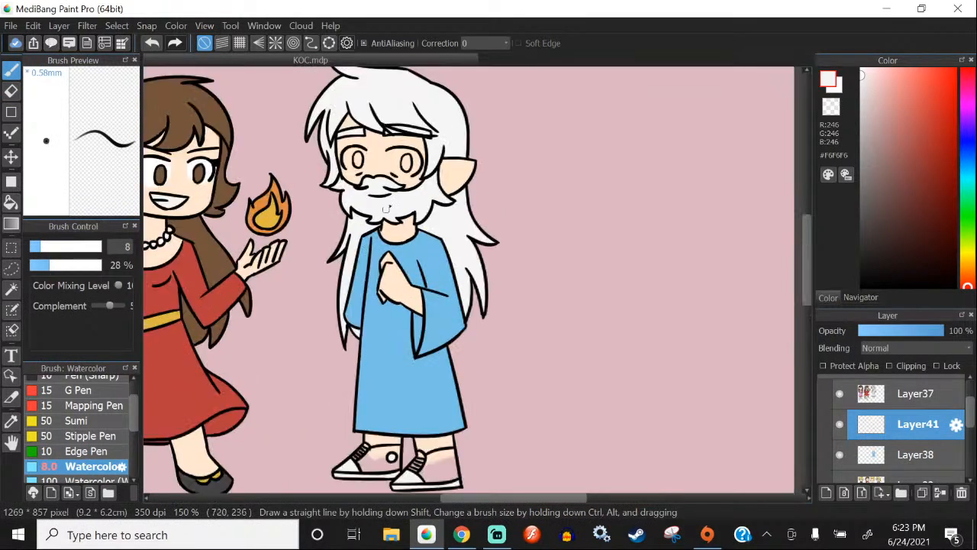
# Step: Paint the laces and side of the shoe nearer the flame red (#B93D3D), filling around its white ankle circle
pyautogui.scroll(-1, 542, 180)
pyautogui.scroll(3, 438, 375)
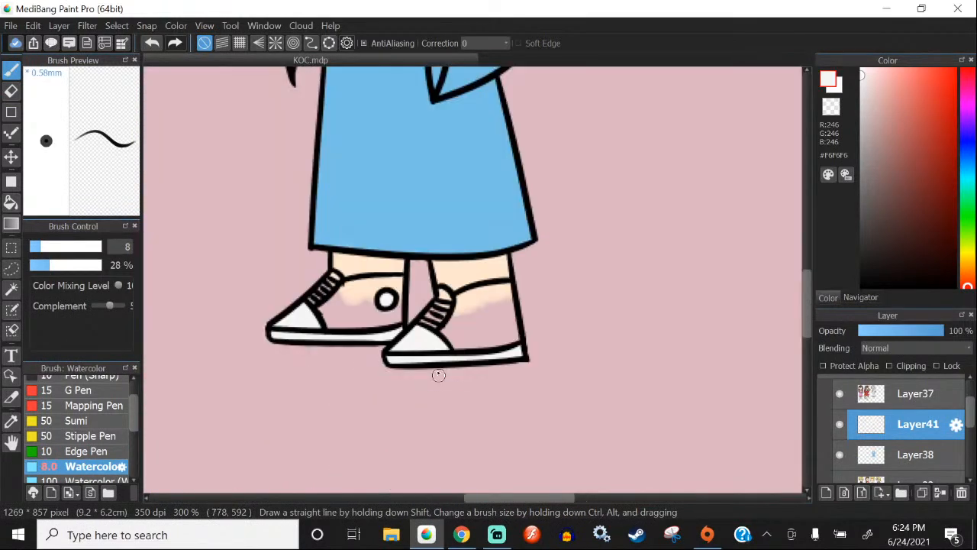
pyautogui.scroll(4, 306, 285)
pyautogui.moveTo(379, 327); pyautogui.dragTo(417, 437)
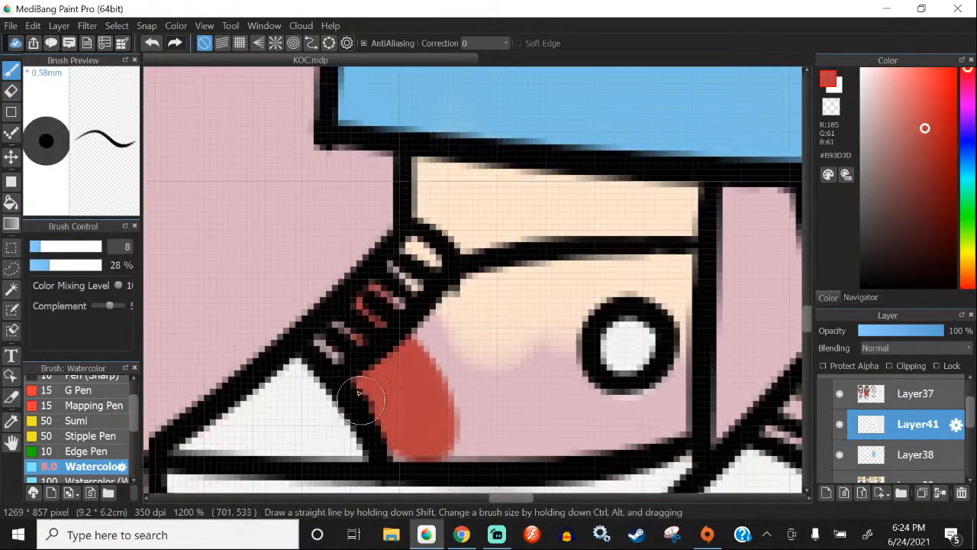
pyautogui.moveTo(345, 355)
pyautogui.mouseDown()
pyautogui.moveTo(322, 339)
pyautogui.moveTo(420, 259)
pyautogui.moveTo(455, 286)
pyautogui.moveTo(659, 277)
pyautogui.moveTo(581, 275)
pyautogui.moveTo(691, 321)
pyautogui.moveTo(695, 351)
pyautogui.moveTo(684, 386)
pyautogui.moveTo(546, 436)
pyautogui.moveTo(452, 455)
pyautogui.moveTo(641, 452)
pyautogui.moveTo(429, 386)
pyautogui.moveTo(491, 382)
pyautogui.moveTo(507, 410)
pyautogui.moveTo(470, 324)
pyautogui.mouseUp()
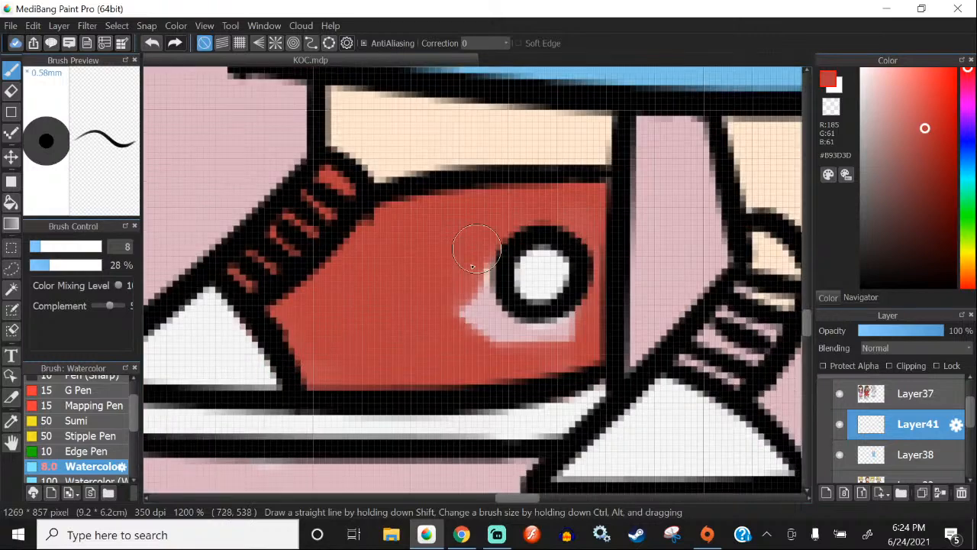
pyautogui.moveTo(472, 267)
pyautogui.mouseDown()
pyautogui.moveTo(481, 325)
pyautogui.moveTo(565, 340)
pyautogui.moveTo(536, 349)
pyautogui.mouseUp()
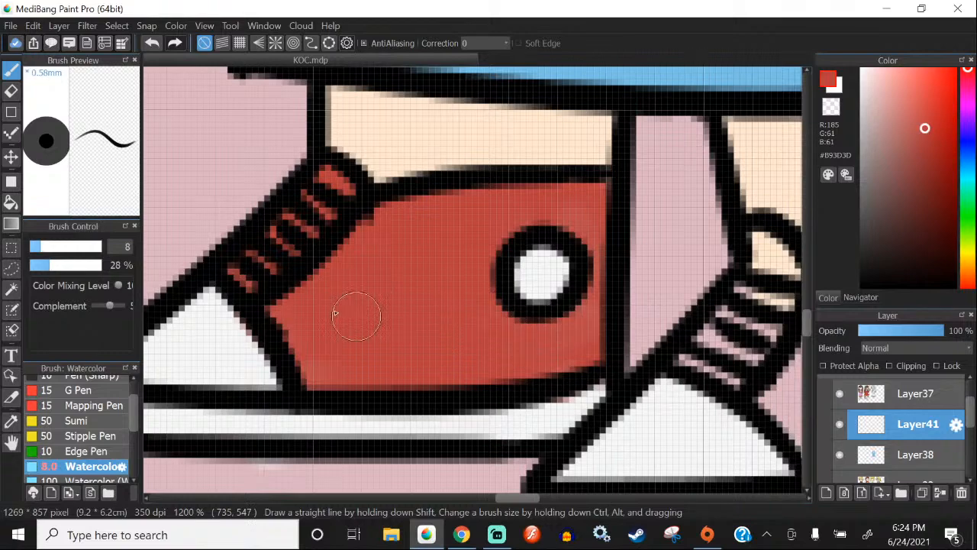
# Step: Paint the laces, tongue and side of the front shoe the same red (#B93D3D), up to the toe cap and sole
pyautogui.scroll(-3, 267, 254)
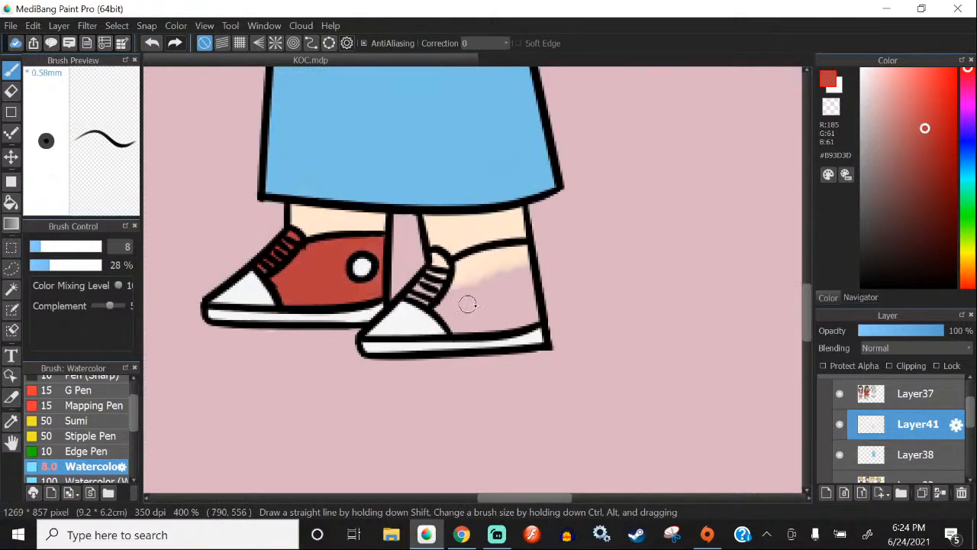
pyautogui.scroll(2, 468, 304)
pyautogui.moveTo(475, 267)
pyautogui.mouseDown()
pyautogui.moveTo(483, 327)
pyautogui.moveTo(530, 258)
pyautogui.moveTo(569, 291)
pyautogui.moveTo(580, 339)
pyautogui.moveTo(448, 348)
pyautogui.moveTo(485, 367)
pyautogui.moveTo(386, 252)
pyautogui.moveTo(409, 233)
pyautogui.moveTo(443, 336)
pyautogui.moveTo(415, 289)
pyautogui.moveTo(466, 245)
pyautogui.moveTo(527, 218)
pyautogui.moveTo(565, 216)
pyautogui.mouseUp()
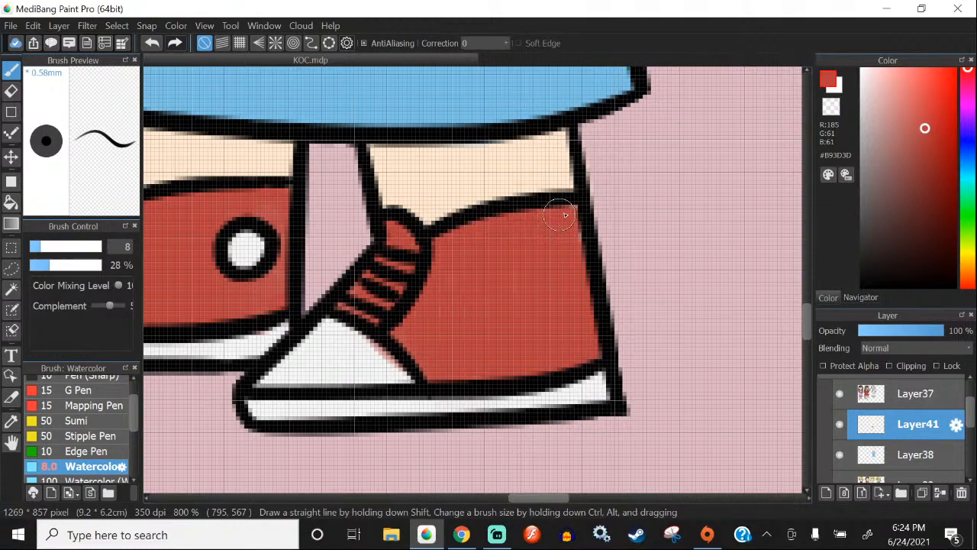
pyautogui.moveTo(375, 288)
pyautogui.mouseDown()
pyautogui.moveTo(344, 257)
pyautogui.moveTo(349, 271)
pyautogui.mouseUp()
pyautogui.click(11, 91)
pyautogui.scroll(-7, 411, 290)
pyautogui.scroll(2, 418, 232)
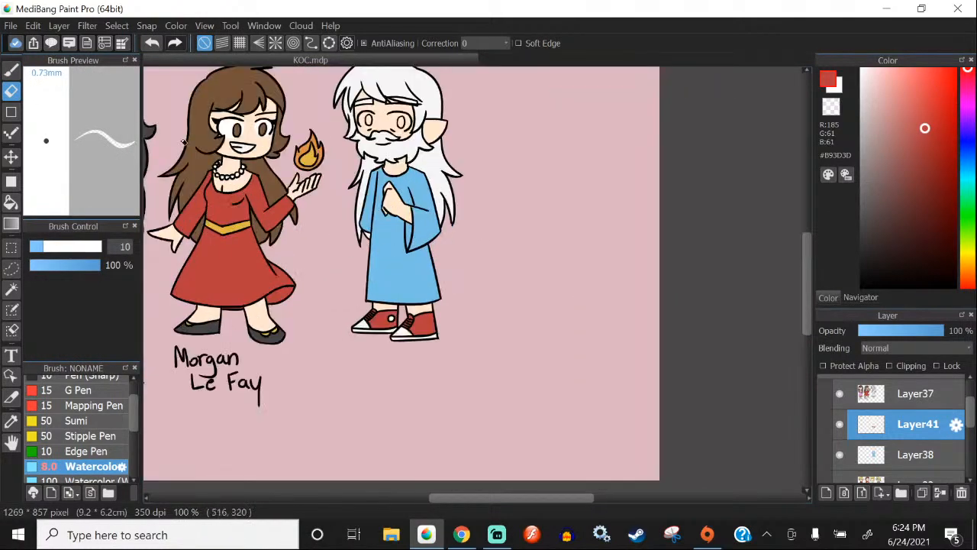
# Step: Merge the shoe colour layer down into Layer38 and add an empty layer with white (#FFFFFF) as the paint colour
pyautogui.click(11, 71)
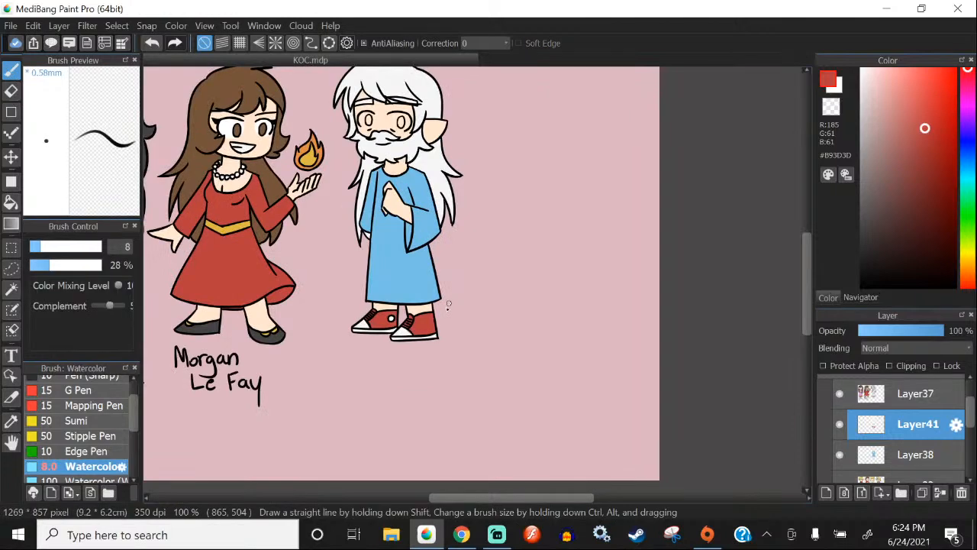
pyautogui.moveTo(449, 304); pyautogui.dragTo(477, 373)
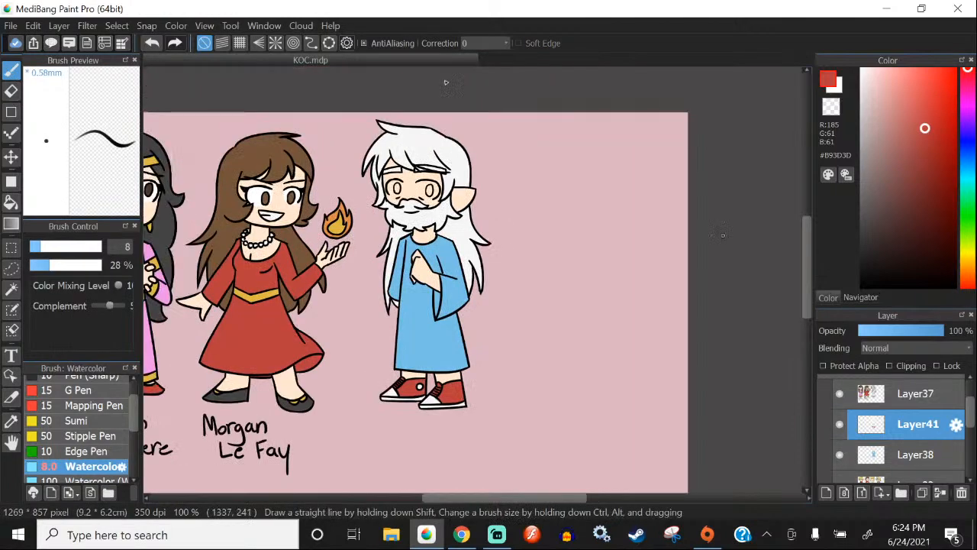
pyautogui.click(58, 25)
pyautogui.click(84, 214)
pyautogui.click(826, 495)
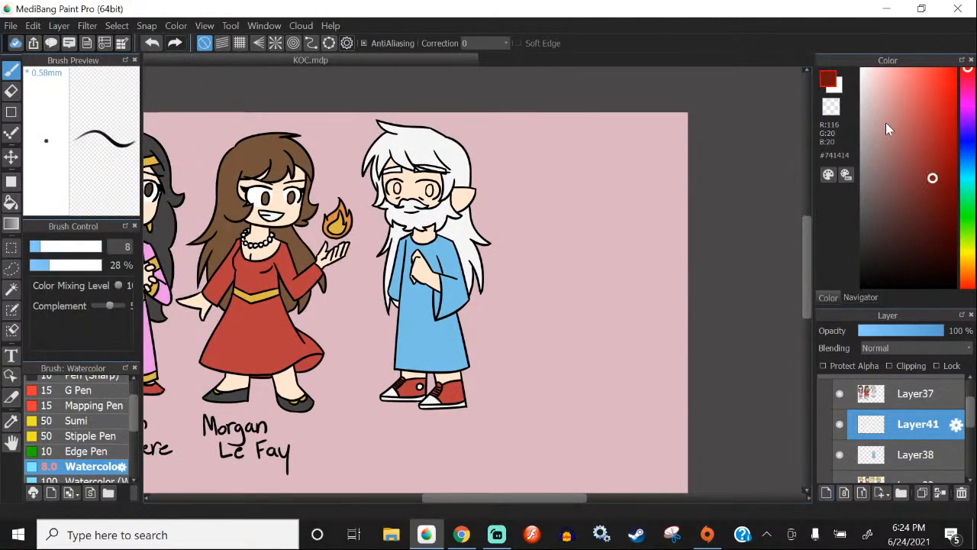
pyautogui.click(862, 70)
# Step: Lasso the iris outline nearer the pointed ear and move it slightly up on line-art layer Layer37, undoing the move on Layer41
pyautogui.scroll(3, 437, 162)
pyautogui.scroll(2, 423, 227)
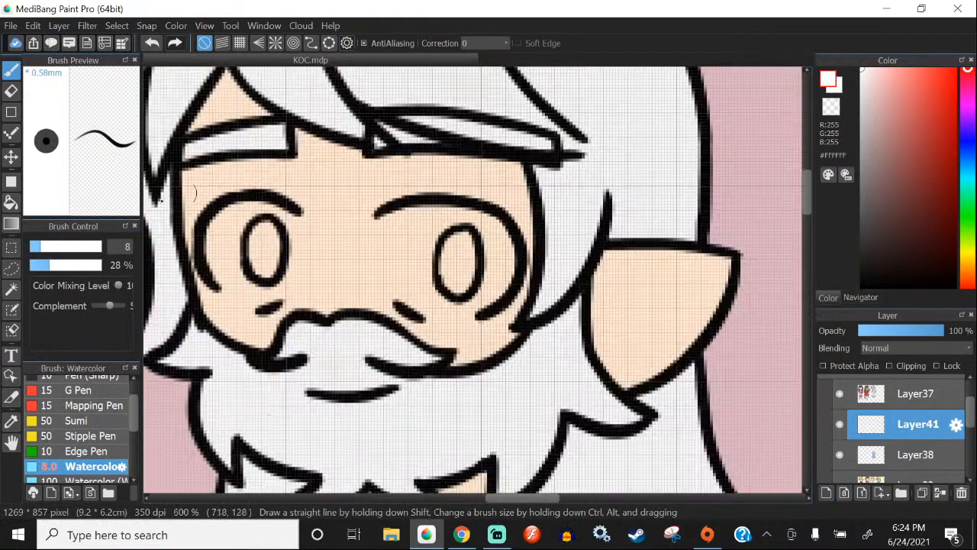
pyautogui.press('m')
pyautogui.scroll(1, 424, 283)
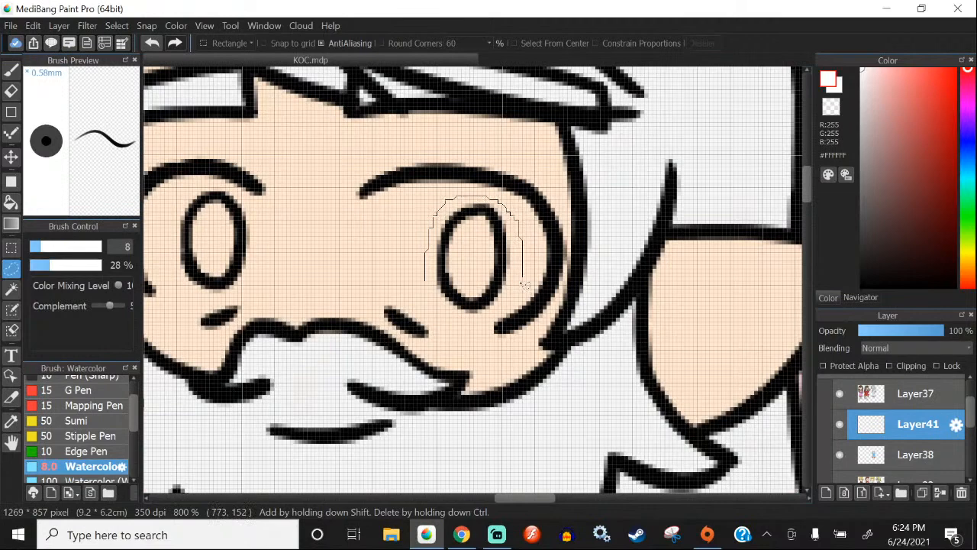
pyautogui.press('v')
pyautogui.moveTo(525, 284)
pyautogui.mouseDown()
pyautogui.moveTo(430, 260)
pyautogui.moveTo(478, 254)
pyautogui.mouseUp()
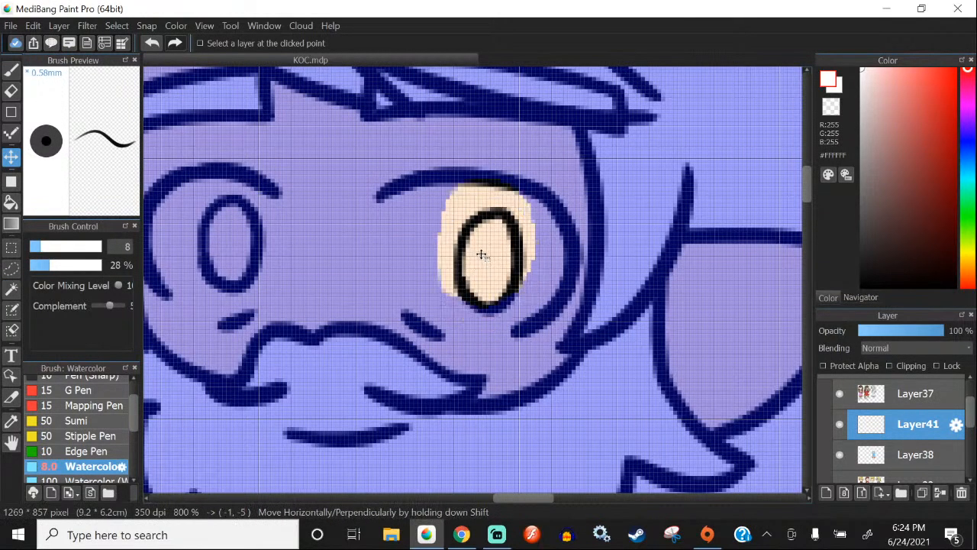
pyautogui.click(153, 44)
pyautogui.click(886, 392)
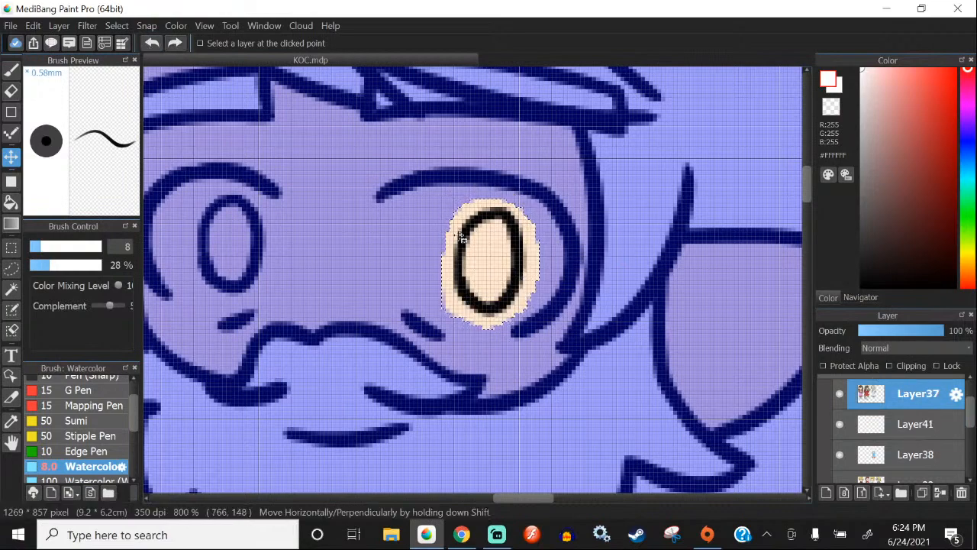
pyautogui.moveTo(486, 254); pyautogui.dragTo(484, 243)
pyautogui.scroll(-3, 413, 212)
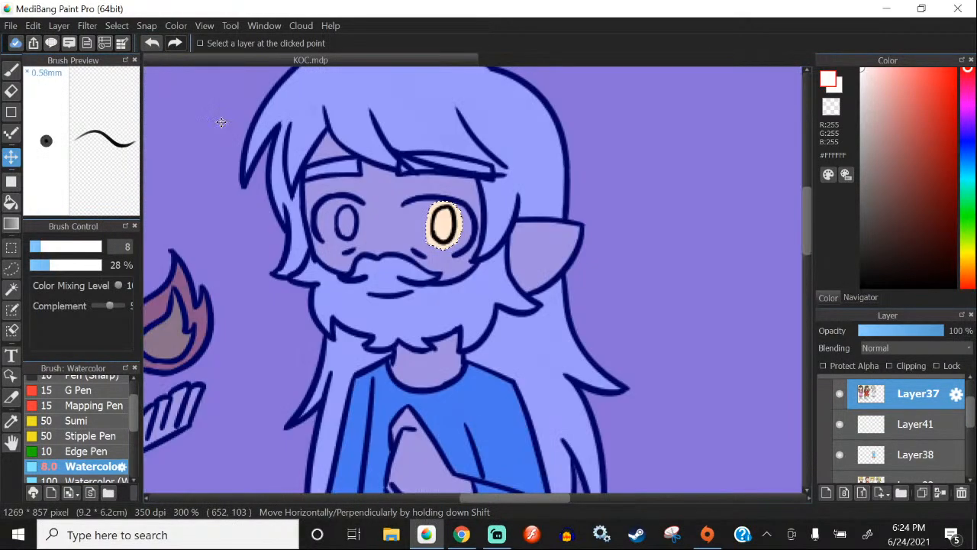
pyautogui.press('b')
# Step: Lasso the curved eyelid line nearer the pointed ear, move it slightly up and clear the selection
pyautogui.scroll(2, 423, 192)
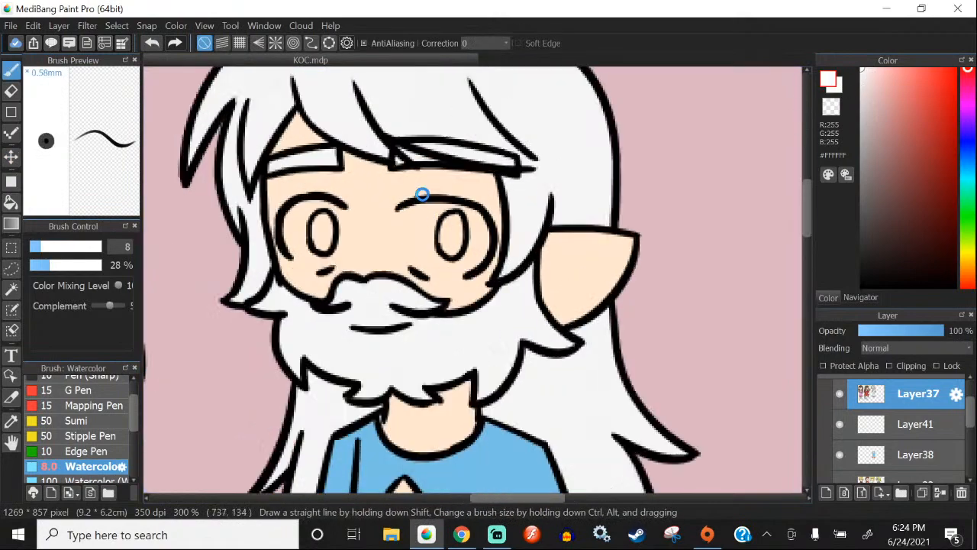
pyautogui.click(11, 267)
pyautogui.scroll(1, 440, 215)
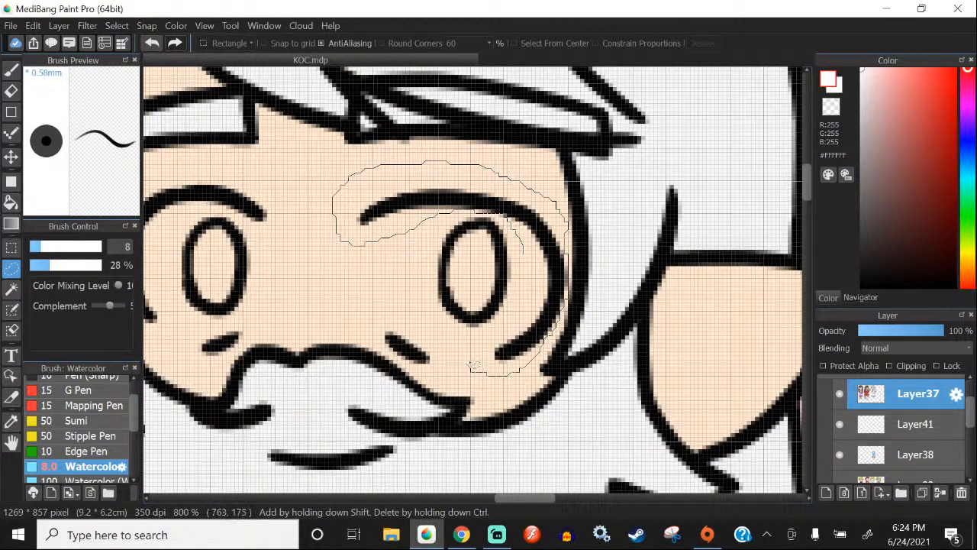
pyautogui.moveTo(517, 237); pyautogui.dragTo(513, 242)
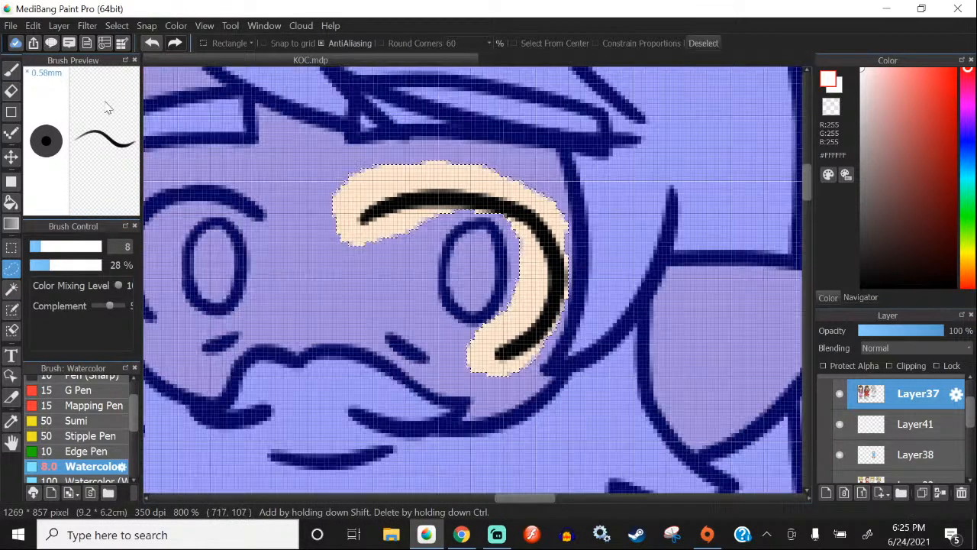
pyautogui.click(11, 156)
pyautogui.moveTo(492, 202); pyautogui.dragTo(490, 196)
pyautogui.scroll(-2, 483, 216)
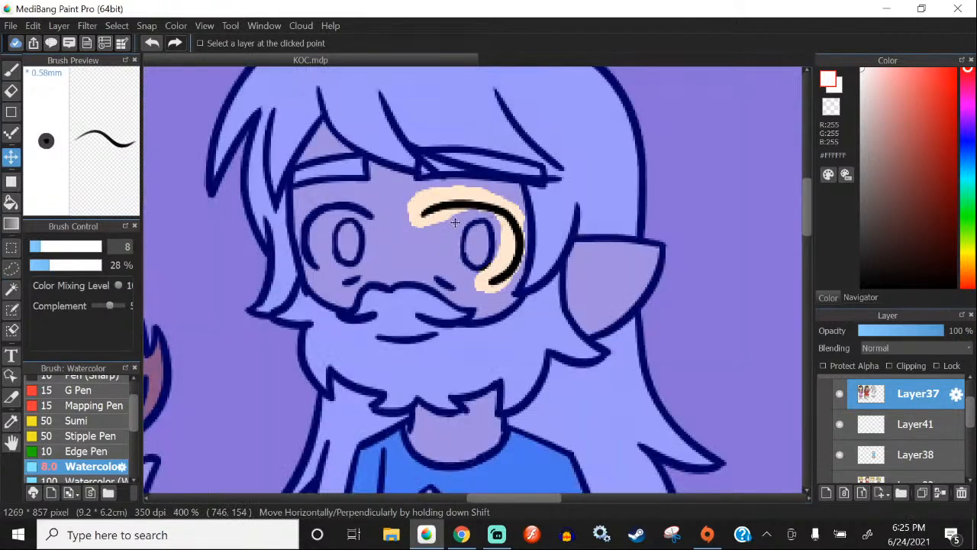
pyautogui.click(118, 28)
pyautogui.click(122, 62)
pyautogui.click(11, 70)
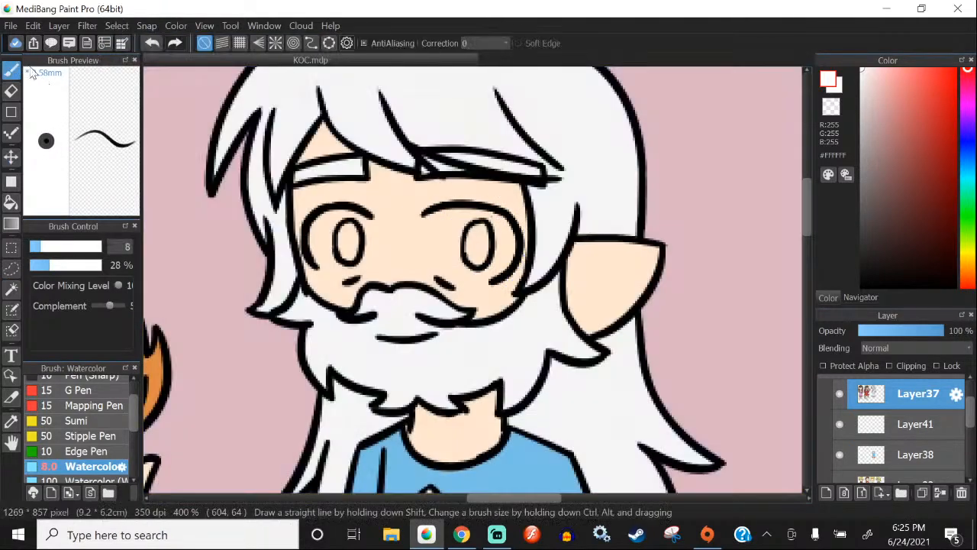
# Step: Reselect the curved eyelid line nearer the pointed ear and stretch it slightly upward with Transform, then deselect it
pyautogui.scroll(-2, 450, 214)
pyautogui.scroll(3, 469, 217)
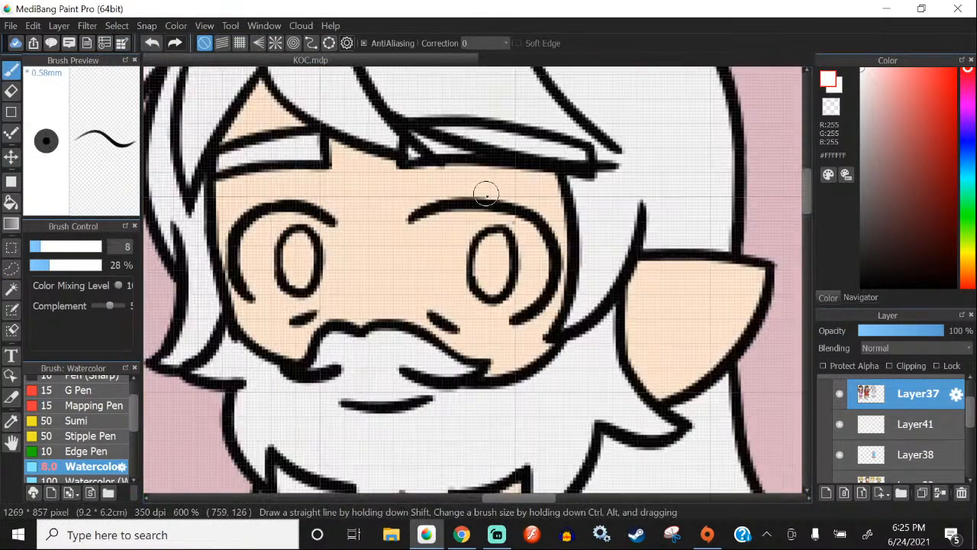
pyautogui.press('l')
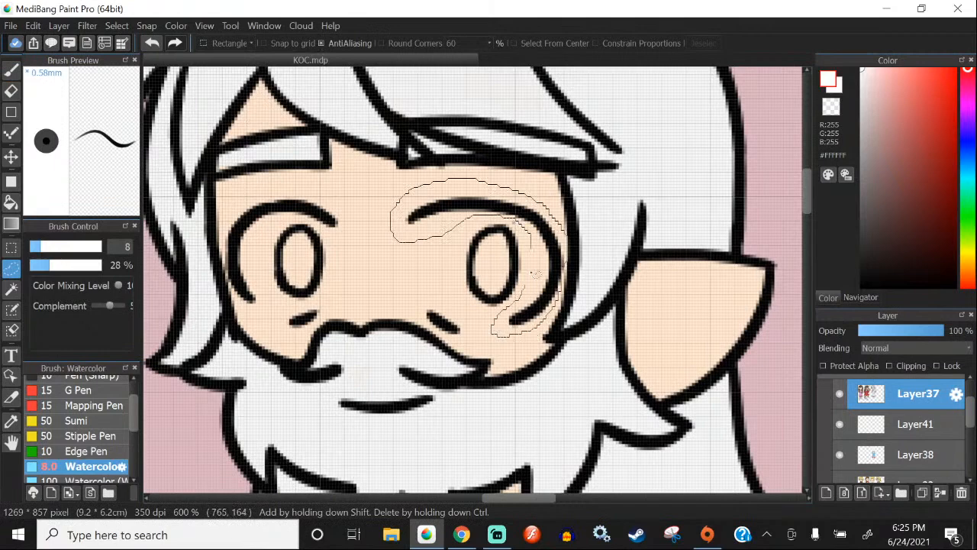
pyautogui.moveTo(536, 273); pyautogui.dragTo(534, 264)
pyautogui.click(117, 25)
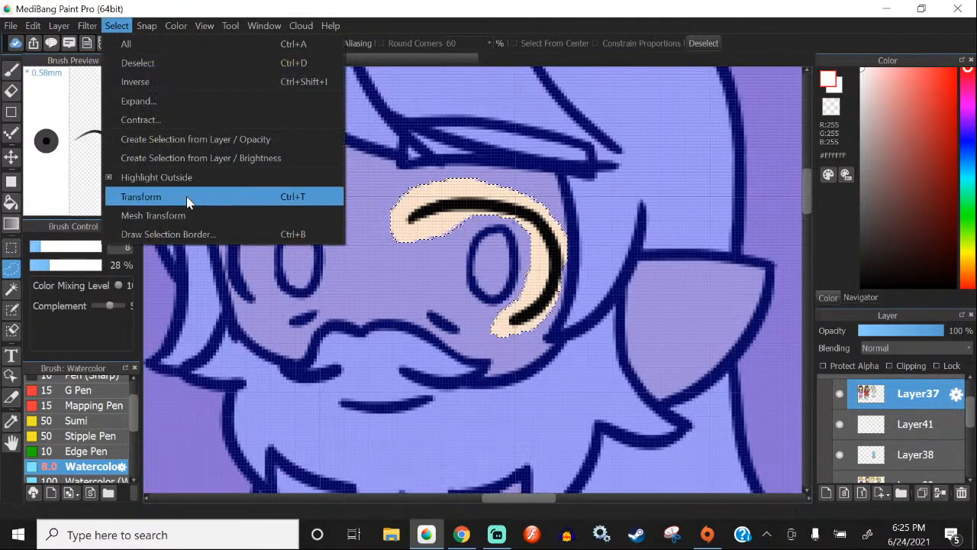
pyautogui.click(187, 200)
pyautogui.moveTo(480, 150); pyautogui.dragTo(480, 142)
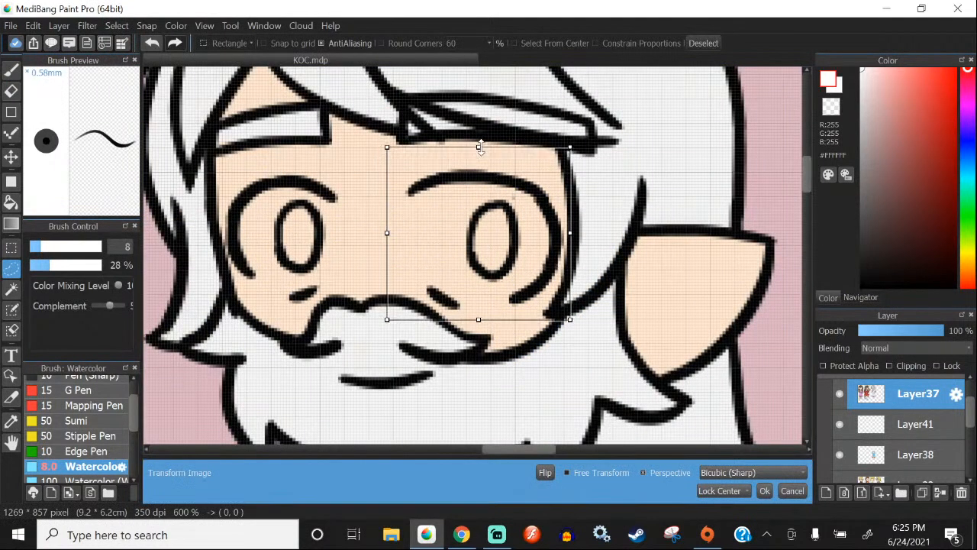
pyautogui.click(765, 490)
pyautogui.click(117, 25)
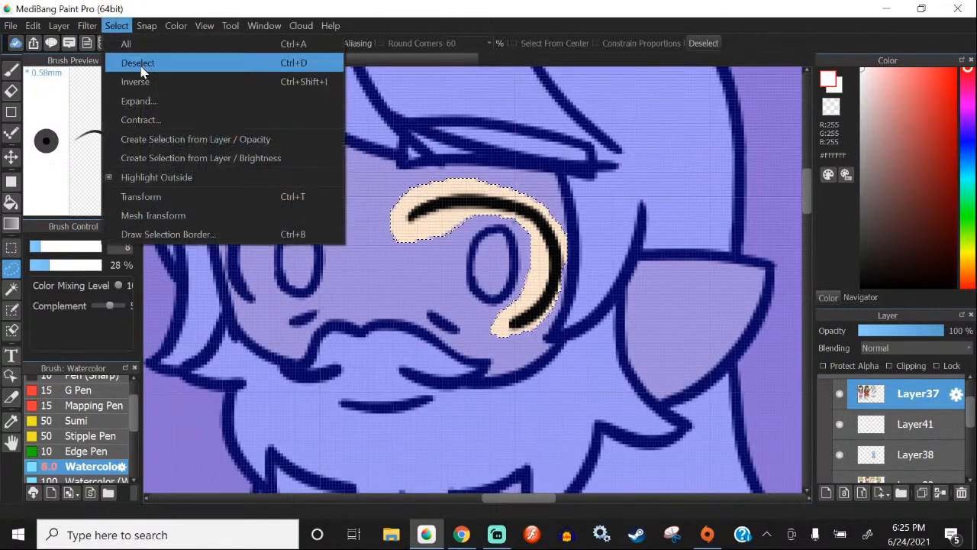
pyautogui.click(153, 61)
# Step: Lasso the iris outline nearer the pointed ear again, nudge it slightly higher under the eyelid line and deselect it
pyautogui.scroll(-3, 377, 218)
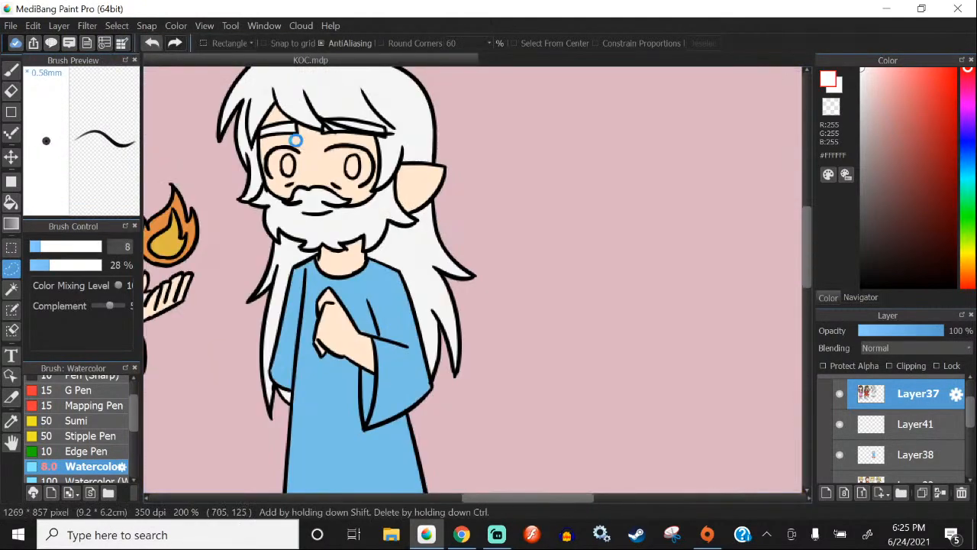
pyautogui.scroll(4, 295, 139)
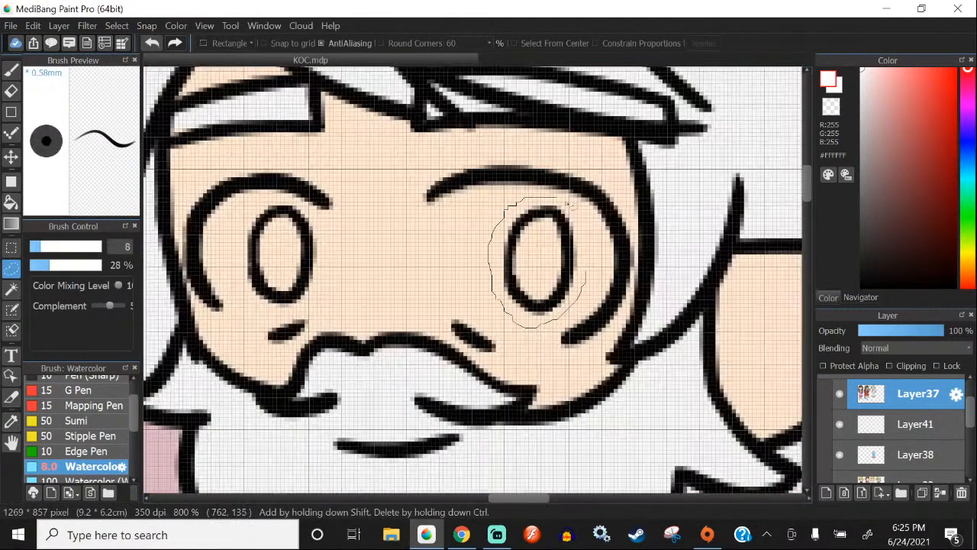
pyautogui.moveTo(567, 203); pyautogui.dragTo(589, 266)
pyautogui.click(11, 157)
pyautogui.moveTo(520, 269); pyautogui.dragTo(521, 263)
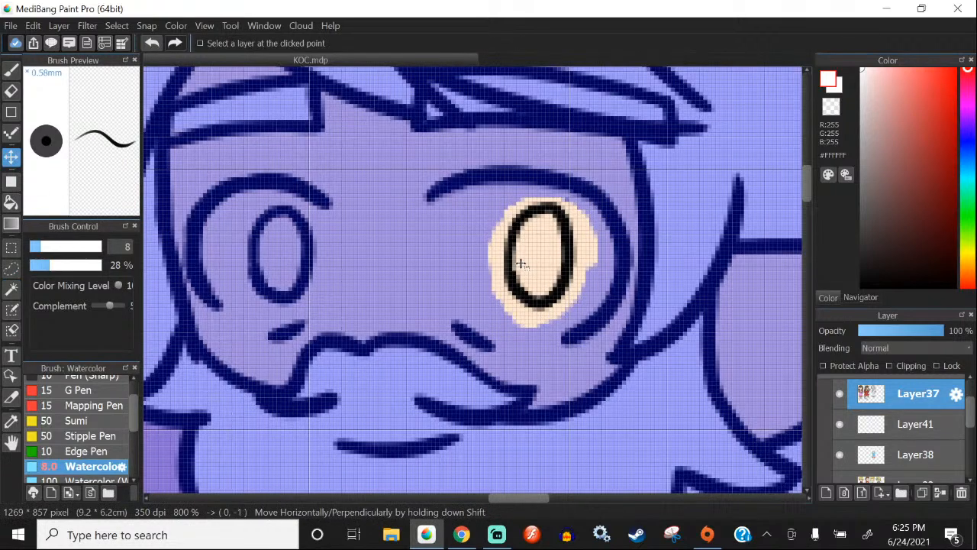
pyautogui.click(87, 25)
pyautogui.moveTo(117, 25)
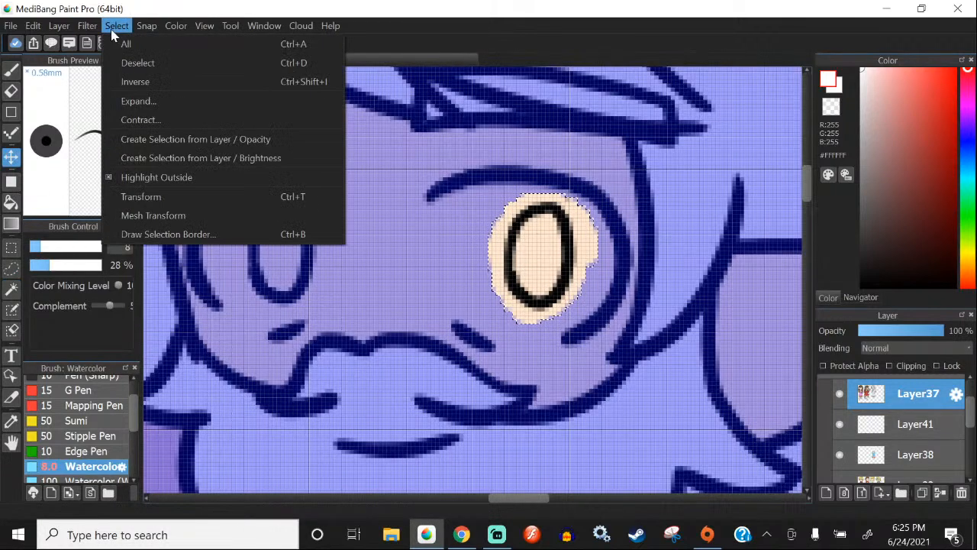
pyautogui.click(130, 67)
pyautogui.click(12, 71)
pyautogui.scroll(-5, 416, 287)
pyautogui.scroll(1, 417, 288)
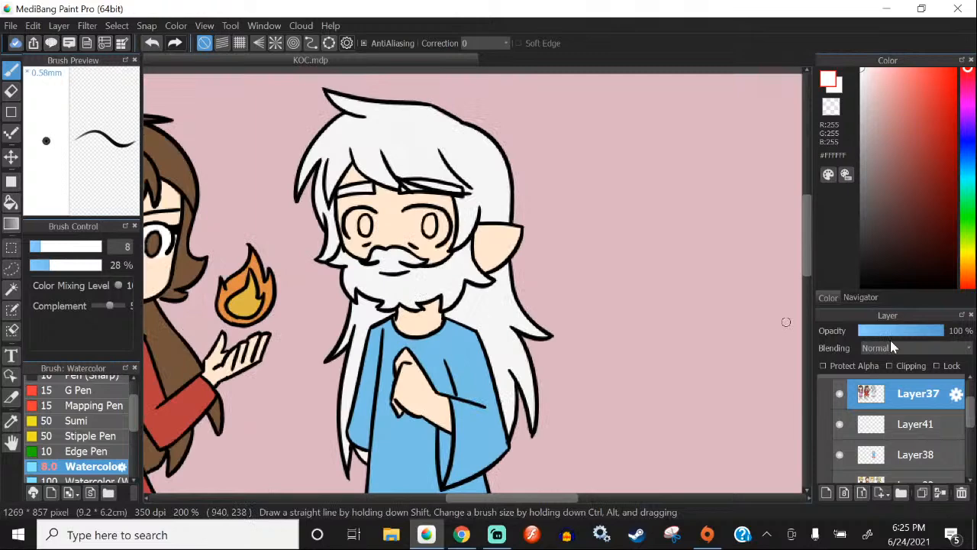
# Step: Merge Layer41 down into Layer38 and add a new empty layer above it for the eye colours
pyautogui.click(899, 433)
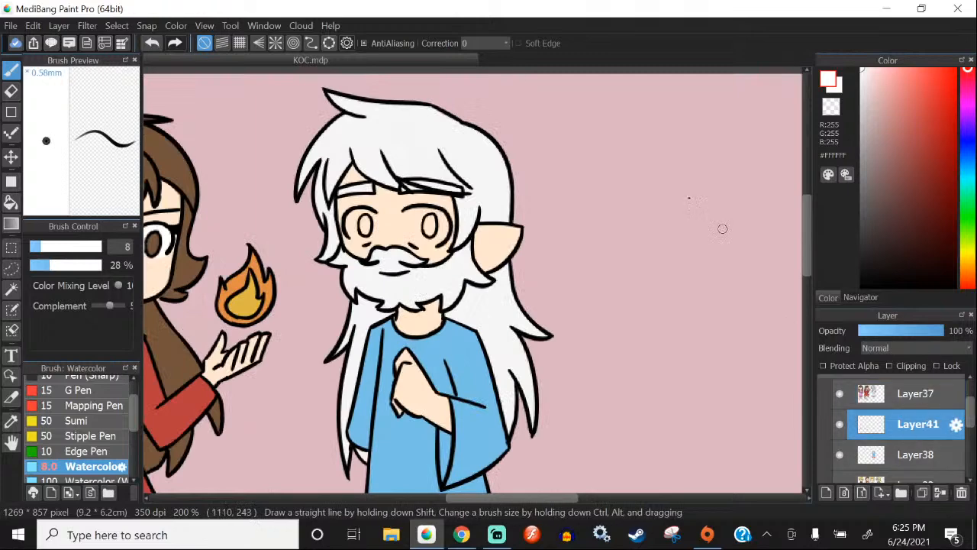
pyautogui.click(60, 25)
pyautogui.click(87, 222)
pyautogui.click(826, 494)
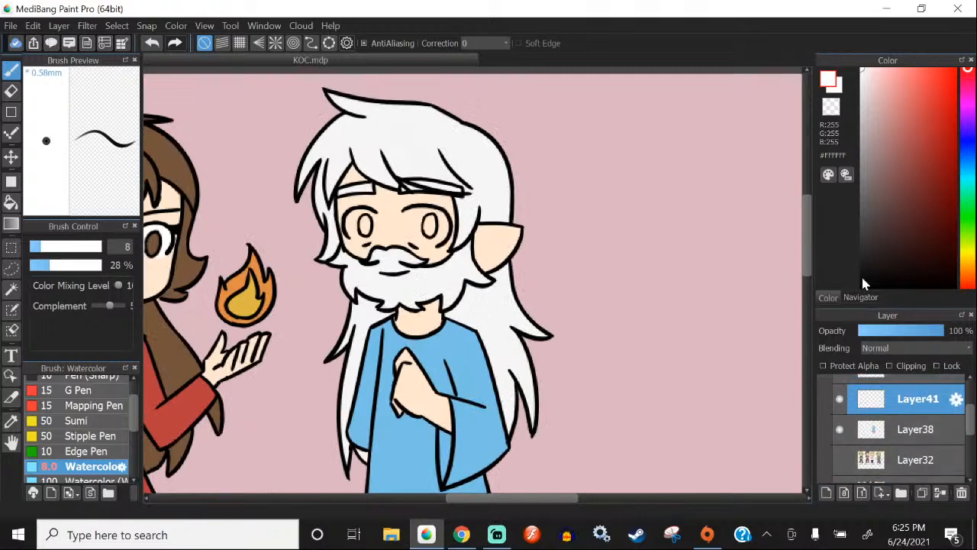
pyautogui.click(861, 298)
pyautogui.moveTo(875, 237)
pyautogui.mouseDown()
pyautogui.moveTo(864, 221)
pyautogui.moveTo(865, 246)
pyautogui.moveTo(867, 236)
pyautogui.mouseUp()
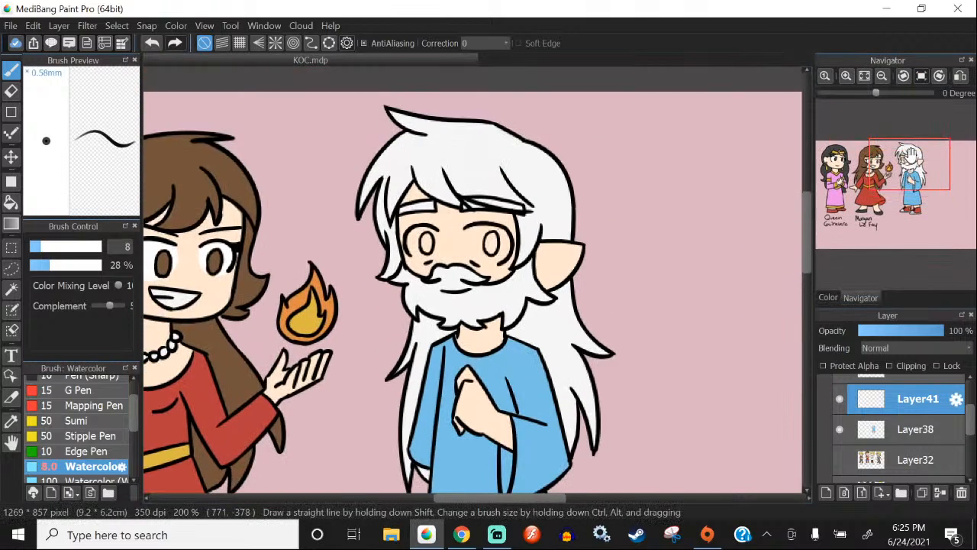
pyautogui.click(828, 297)
# Step: Set the Watercolor brush to size 5.4 and paint the white of the eye nearer the pointed ear on Layer41
pyautogui.scroll(3, 489, 204)
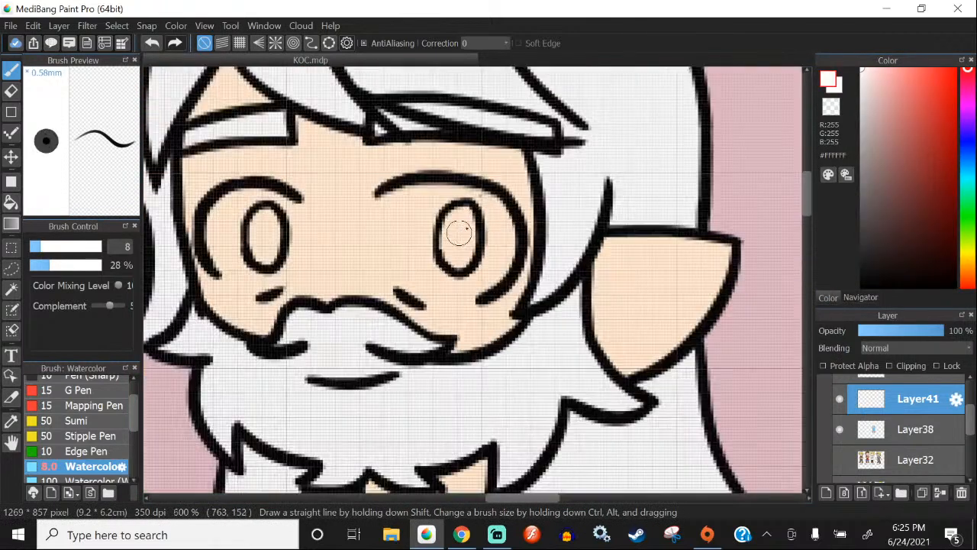
pyautogui.moveTo(40, 246); pyautogui.dragTo(33, 247)
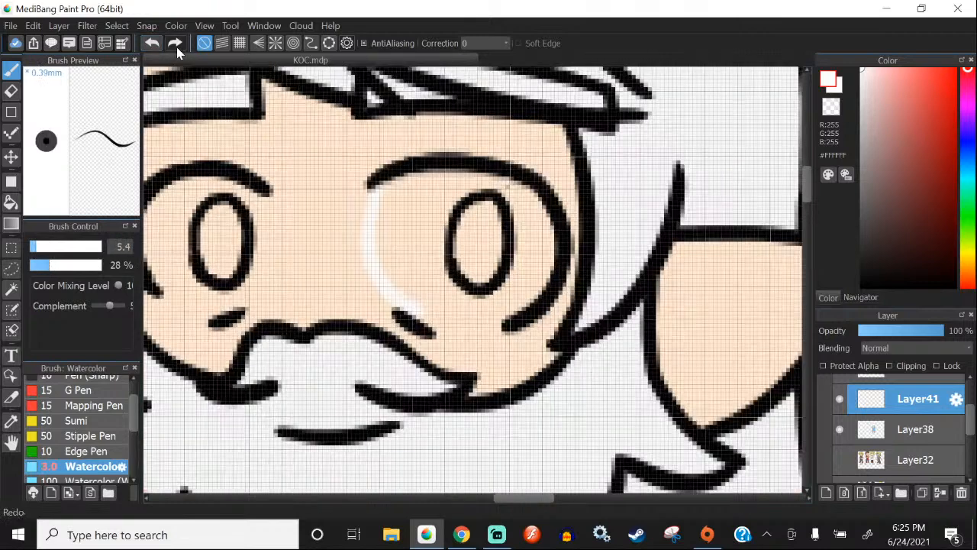
pyautogui.click(152, 44)
pyautogui.moveTo(373, 189); pyautogui.dragTo(444, 309)
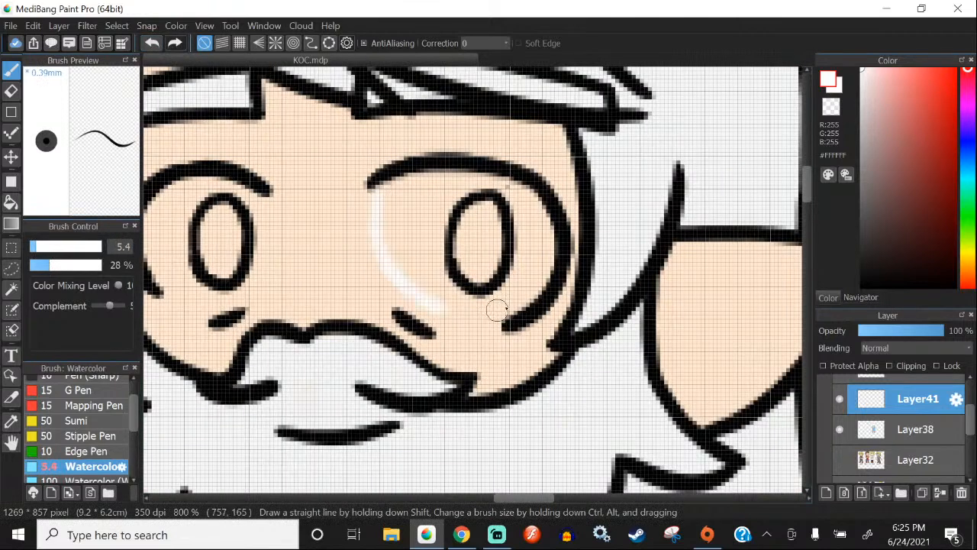
pyautogui.moveTo(374, 190)
pyautogui.mouseDown()
pyautogui.moveTo(443, 310)
pyautogui.moveTo(501, 329)
pyautogui.moveTo(443, 308)
pyautogui.mouseUp()
pyautogui.click(153, 44)
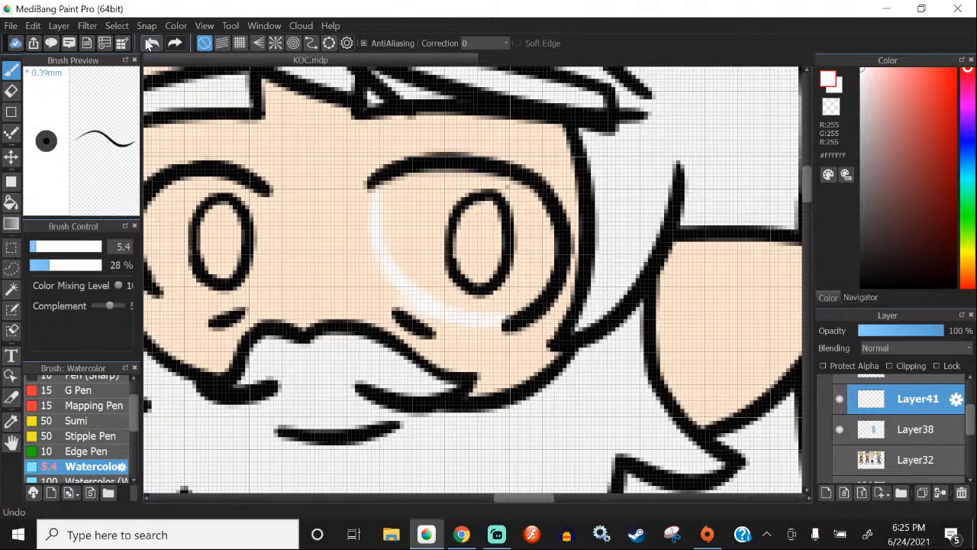
pyautogui.click(153, 44)
pyautogui.moveTo(385, 256)
pyautogui.mouseDown()
pyautogui.moveTo(470, 326)
pyautogui.moveTo(429, 309)
pyautogui.moveTo(495, 326)
pyautogui.mouseUp()
pyautogui.moveTo(430, 309)
pyautogui.mouseDown()
pyautogui.moveTo(503, 309)
pyautogui.moveTo(459, 309)
pyautogui.mouseUp()
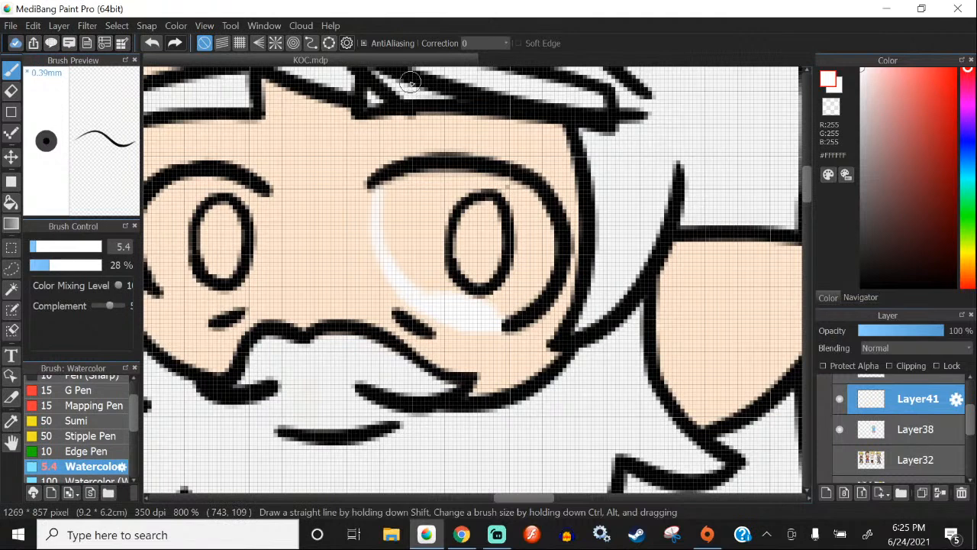
pyautogui.moveTo(399, 237)
pyautogui.mouseDown()
pyautogui.moveTo(402, 173)
pyautogui.moveTo(390, 247)
pyautogui.moveTo(379, 187)
pyautogui.moveTo(401, 266)
pyautogui.moveTo(403, 228)
pyautogui.moveTo(427, 224)
pyautogui.moveTo(406, 267)
pyautogui.moveTo(461, 260)
pyautogui.moveTo(431, 186)
pyautogui.moveTo(400, 201)
pyautogui.moveTo(427, 182)
pyautogui.moveTo(493, 199)
pyautogui.moveTo(444, 190)
pyautogui.moveTo(468, 180)
pyautogui.moveTo(510, 209)
pyautogui.moveTo(478, 179)
pyautogui.moveTo(542, 231)
pyautogui.moveTo(520, 269)
pyautogui.moveTo(522, 252)
pyautogui.moveTo(523, 304)
pyautogui.moveTo(472, 269)
pyautogui.moveTo(540, 261)
pyautogui.moveTo(486, 290)
pyautogui.moveTo(475, 197)
pyautogui.moveTo(506, 273)
pyautogui.moveTo(441, 215)
pyautogui.moveTo(470, 223)
pyautogui.mouseUp()
# Step: Paint the white of the eye farther from the pointed ear, around its iris outline
pyautogui.scroll(-4, 469, 231)
pyautogui.scroll(3, 400, 243)
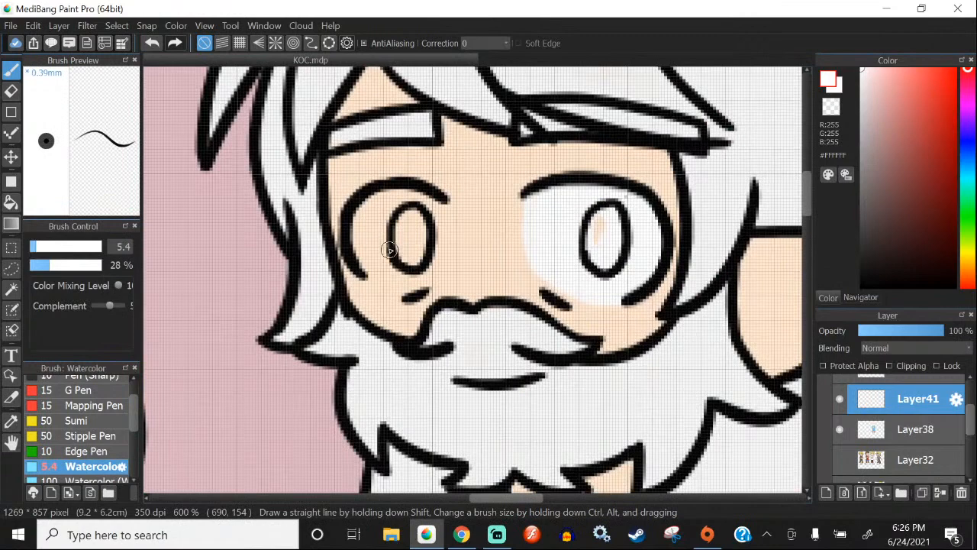
pyautogui.scroll(2, 389, 250)
pyautogui.moveTo(369, 306)
pyautogui.mouseDown()
pyautogui.moveTo(332, 298)
pyautogui.moveTo(306, 271)
pyautogui.moveTo(353, 193)
pyautogui.moveTo(320, 304)
pyautogui.moveTo(350, 193)
pyautogui.moveTo(396, 261)
pyautogui.moveTo(343, 180)
pyautogui.moveTo(385, 186)
pyautogui.moveTo(351, 164)
pyautogui.moveTo(430, 174)
pyautogui.moveTo(395, 193)
pyautogui.mouseUp()
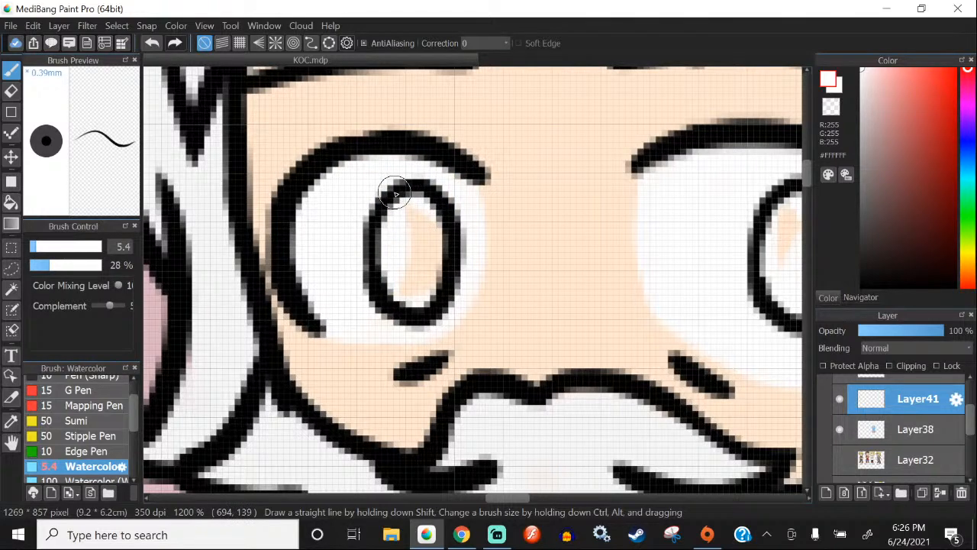
# Step: Erase the excess white along the lower edge of the eye nearer the pointed ear
pyautogui.scroll(-4, 394, 193)
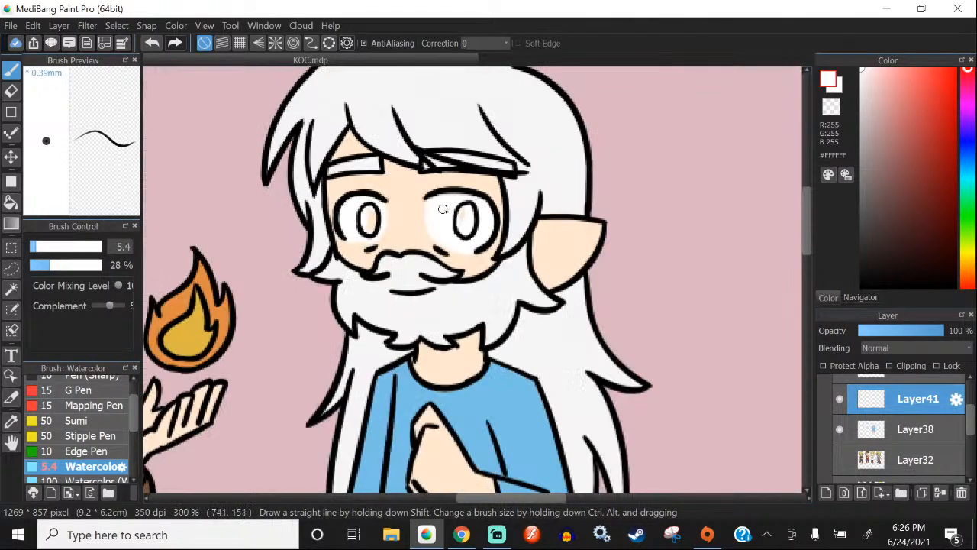
pyautogui.scroll(4, 443, 209)
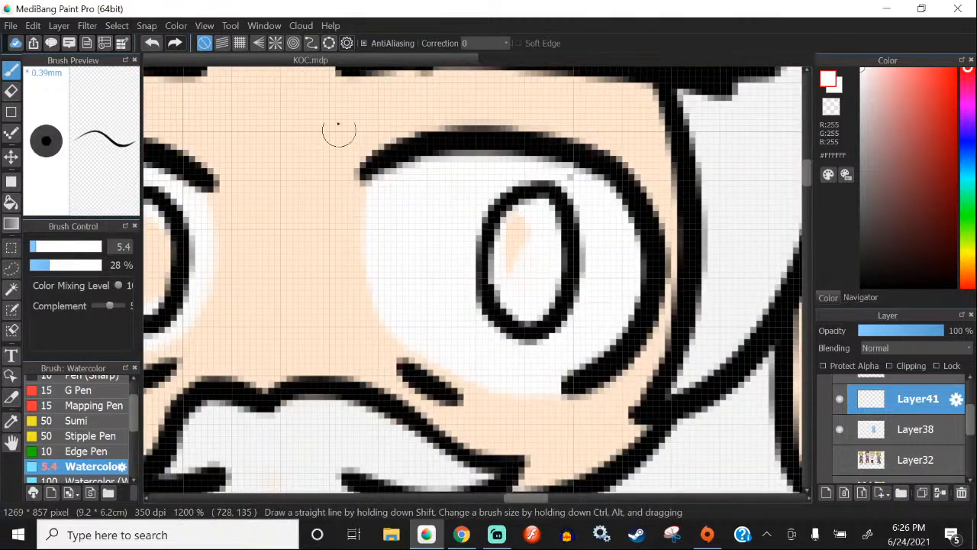
pyautogui.click(12, 92)
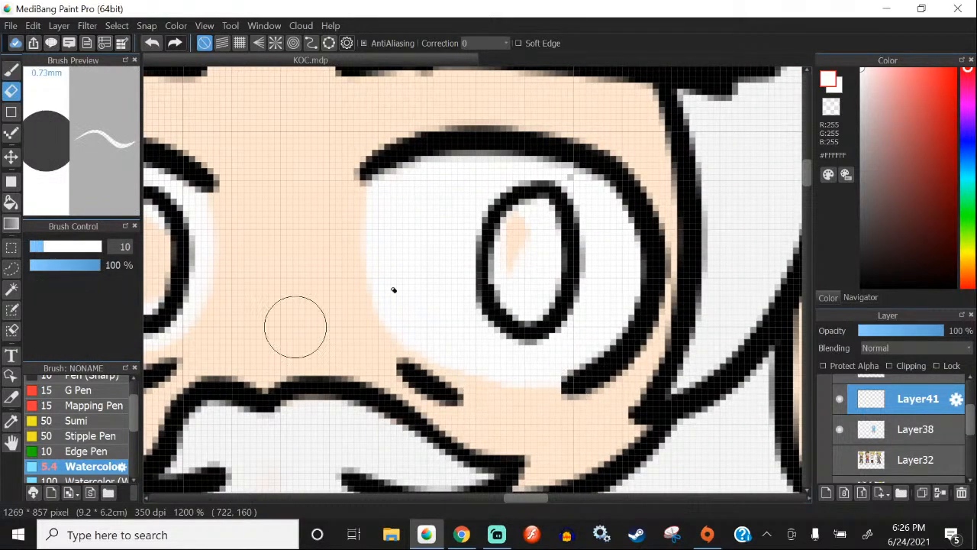
pyautogui.scroll(-1, 436, 240)
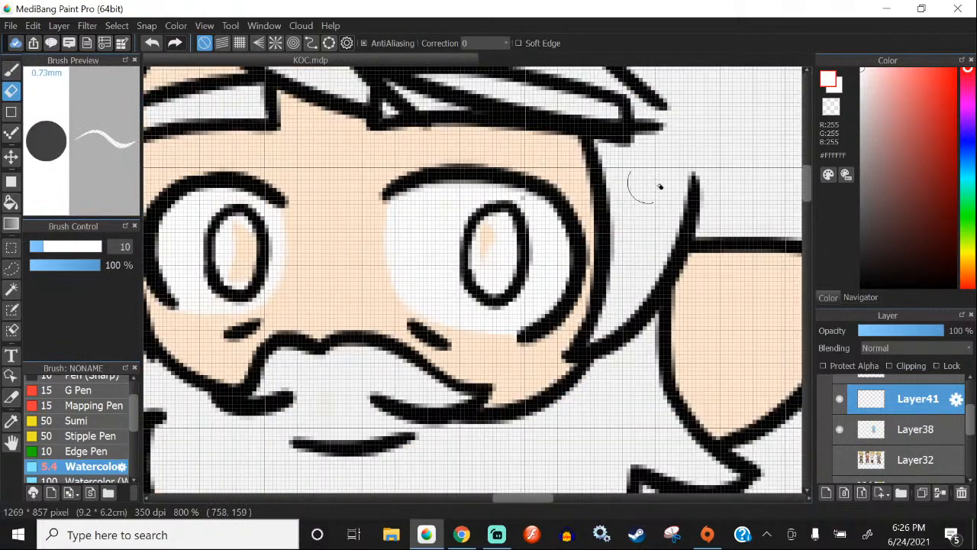
pyautogui.scroll(1, 509, 389)
pyautogui.scroll(-4, 466, 282)
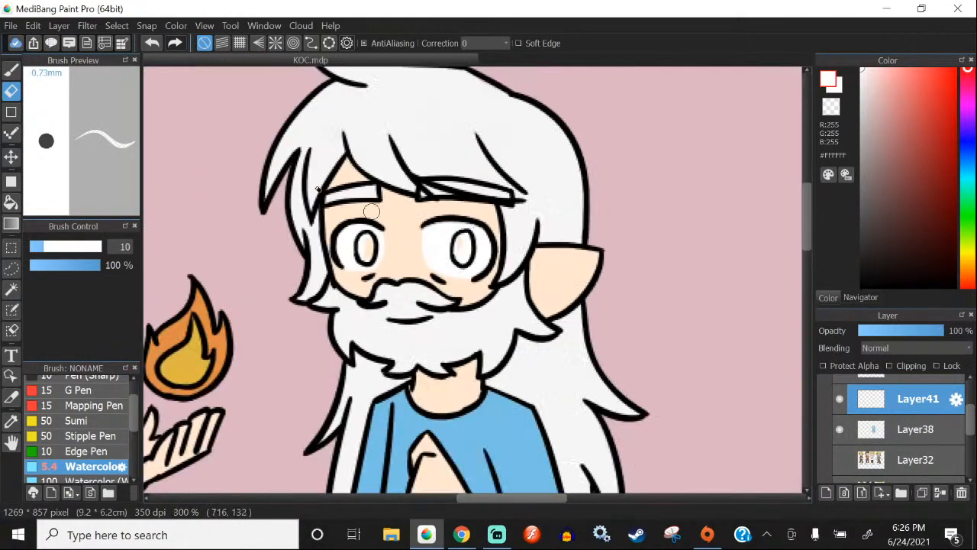
# Step: Merge the eye-white layer Layer41 down into Layer38 and add a new empty layer above it for the irises
pyautogui.click(11, 71)
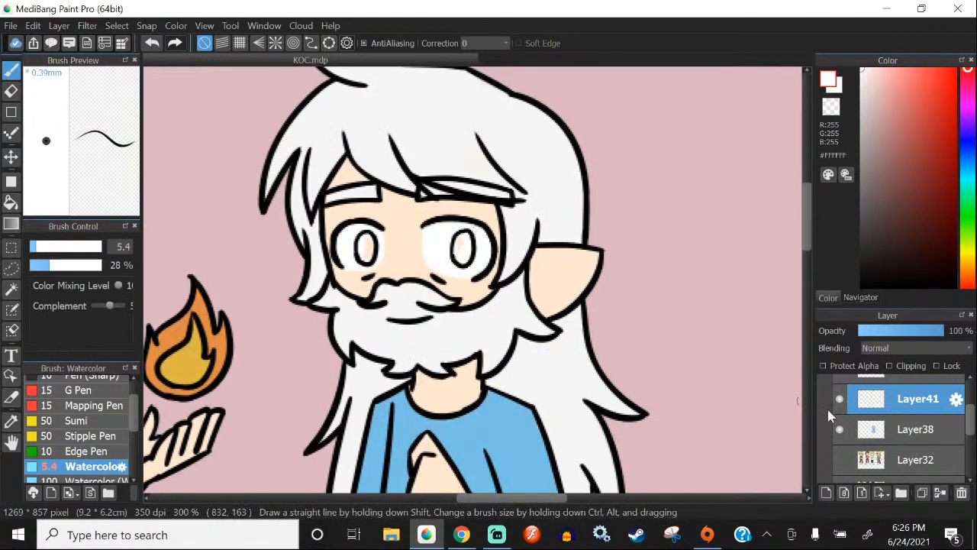
pyautogui.click(59, 26)
pyautogui.click(96, 196)
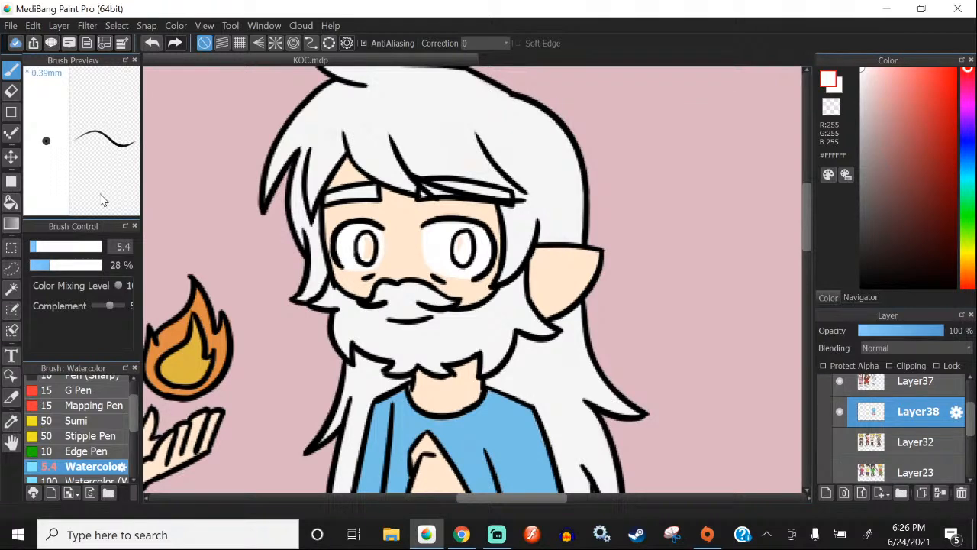
pyautogui.click(840, 411)
pyautogui.click(840, 412)
pyautogui.click(828, 493)
# Step: Sample the red of Morgan Le Fay's dress and paint the iris nearer the bearded character's pointed ear with it
pyautogui.scroll(-5, 480, 196)
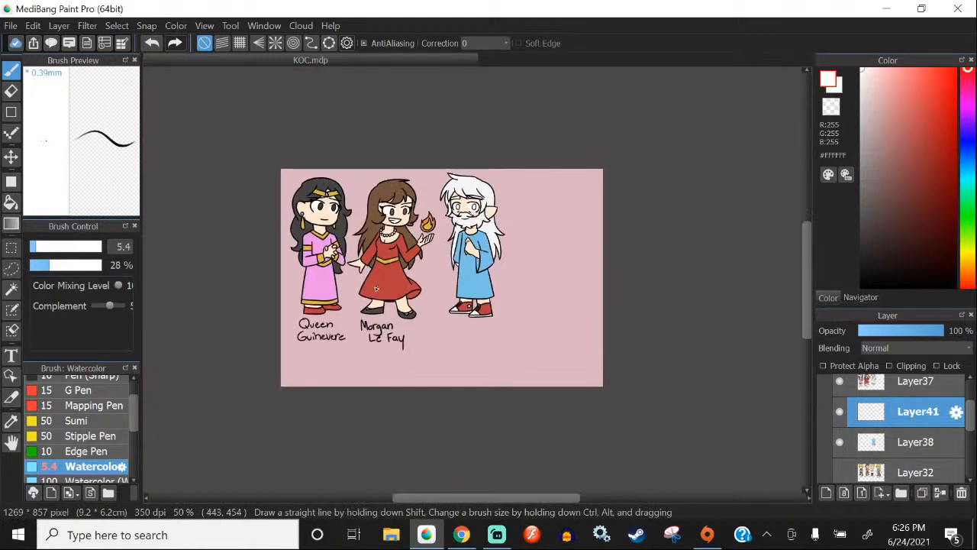
pyautogui.scroll(3, 392, 275)
pyautogui.rightClick(379, 294)
pyautogui.scroll(-3, 380, 290)
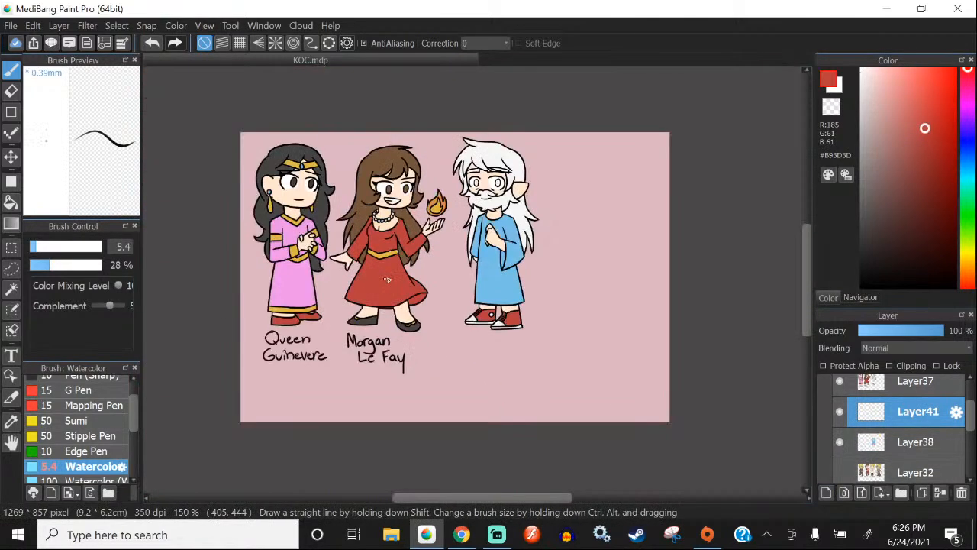
pyautogui.scroll(8, 494, 177)
pyautogui.moveTo(551, 321)
pyautogui.mouseDown()
pyautogui.moveTo(586, 255)
pyautogui.moveTo(572, 299)
pyautogui.mouseUp()
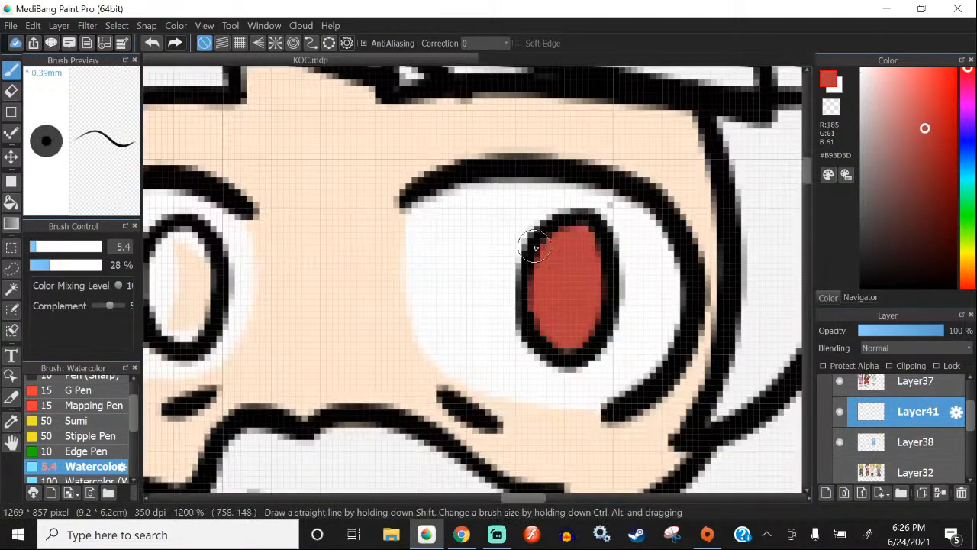
# Step: Set the Watercolor brush size to 6 and paint the bearded character's other iris in the same red
pyautogui.scroll(-2, 483, 194)
pyautogui.scroll(1, 333, 238)
pyautogui.click(37, 247)
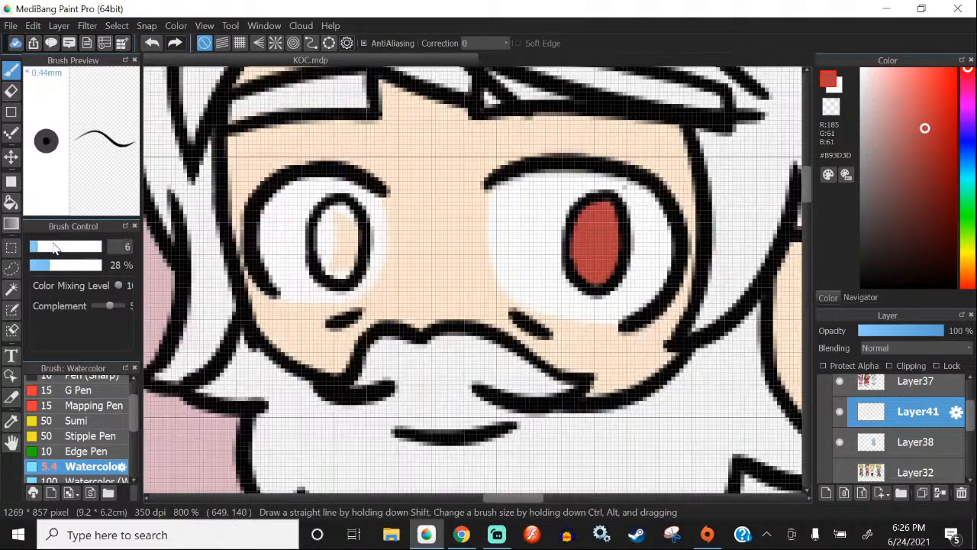
pyautogui.scroll(1, 331, 254)
pyautogui.moveTo(333, 254)
pyautogui.mouseDown()
pyautogui.moveTo(319, 203)
pyautogui.moveTo(343, 288)
pyautogui.moveTo(328, 254)
pyautogui.mouseUp()
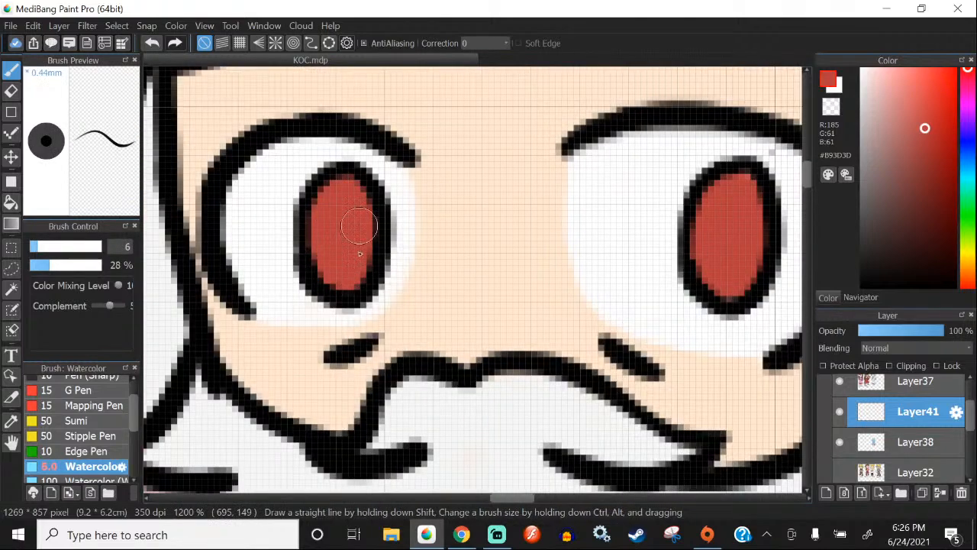
# Step: Examine the bearded character's finished colouring up close and alongside the two women on the full canvas
pyautogui.scroll(-4, 337, 223)
pyautogui.scroll(-3, 432, 177)
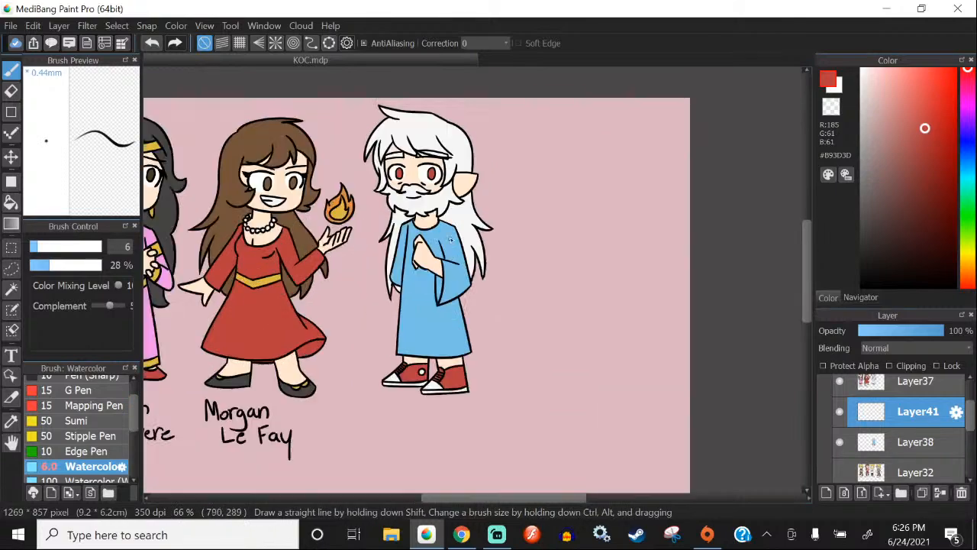
pyautogui.scroll(1, 422, 144)
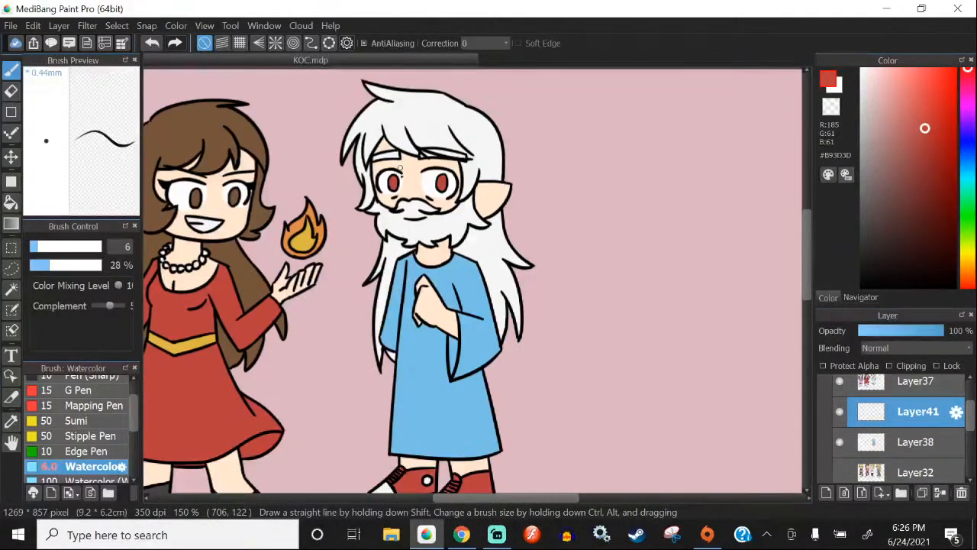
pyautogui.scroll(-4, 400, 169)
pyautogui.scroll(5, 456, 173)
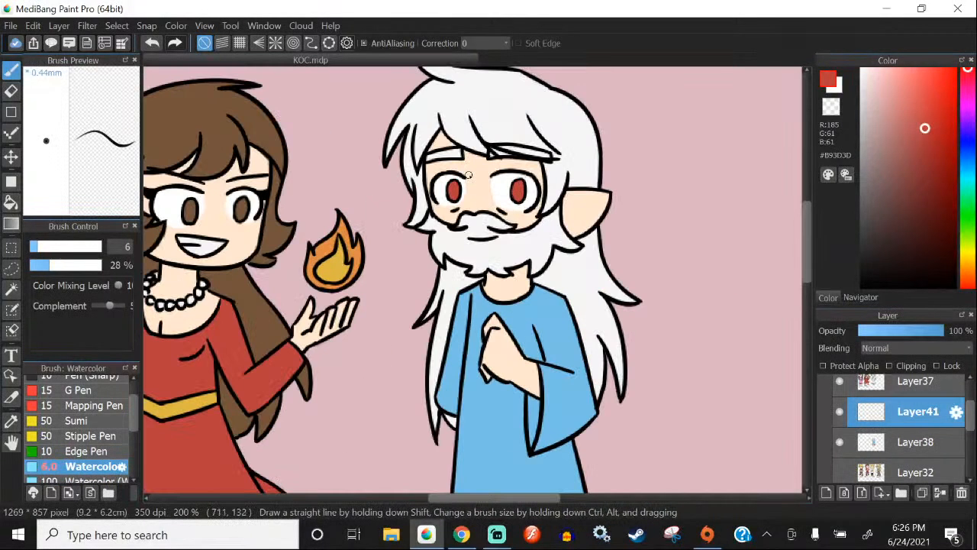
pyautogui.scroll(-4, 455, 172)
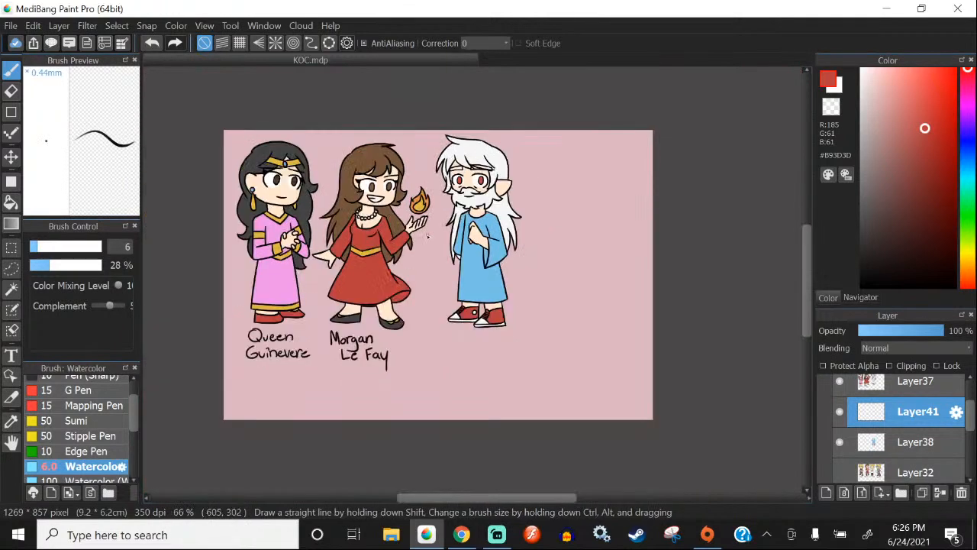
pyautogui.scroll(2, 398, 233)
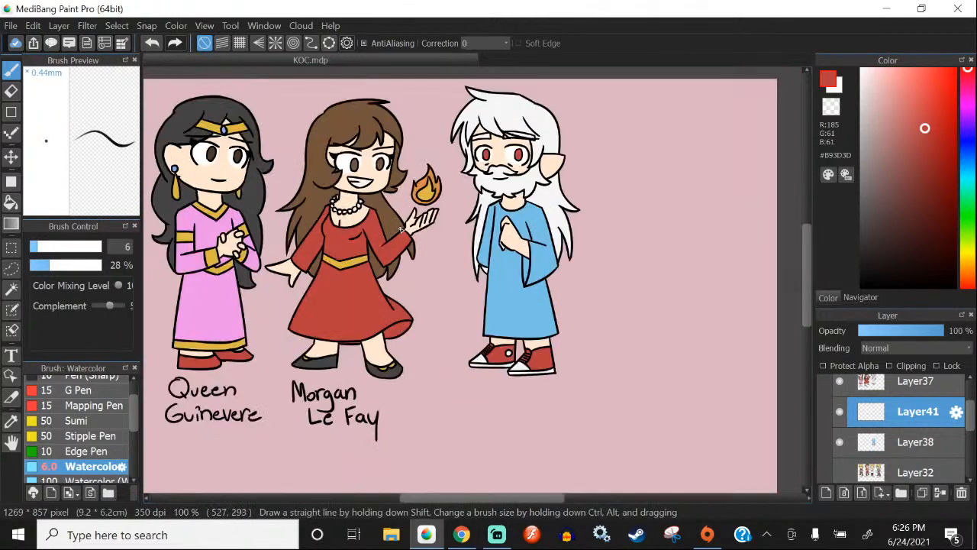
pyautogui.click(876, 297)
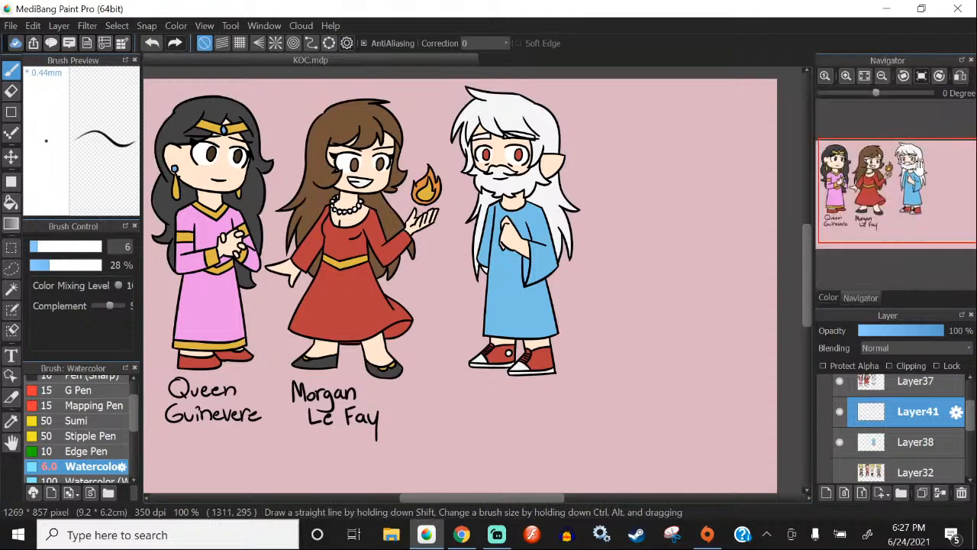
pyautogui.moveTo(875, 92); pyautogui.dragTo(876, 93)
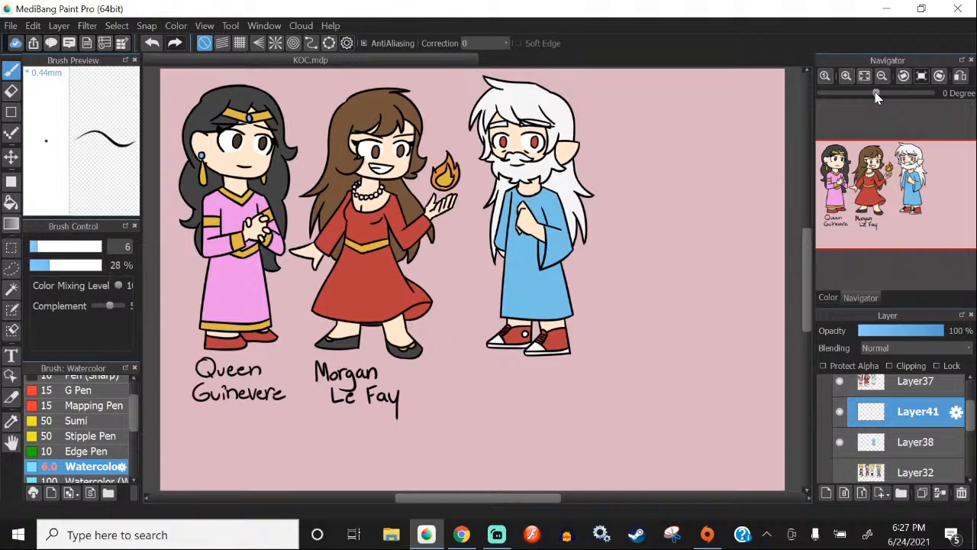
# Step: Merge Layer37 and Layer41 down into Layer38 so all three characters share one layer
pyautogui.click(915, 382)
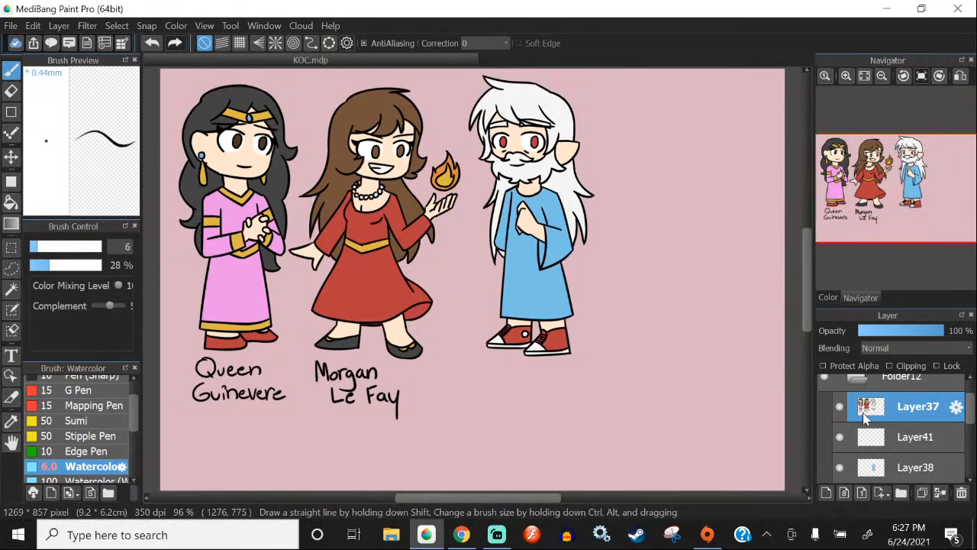
pyautogui.hotkey('ctrl', 'e')
pyautogui.click(59, 25)
pyautogui.click(87, 194)
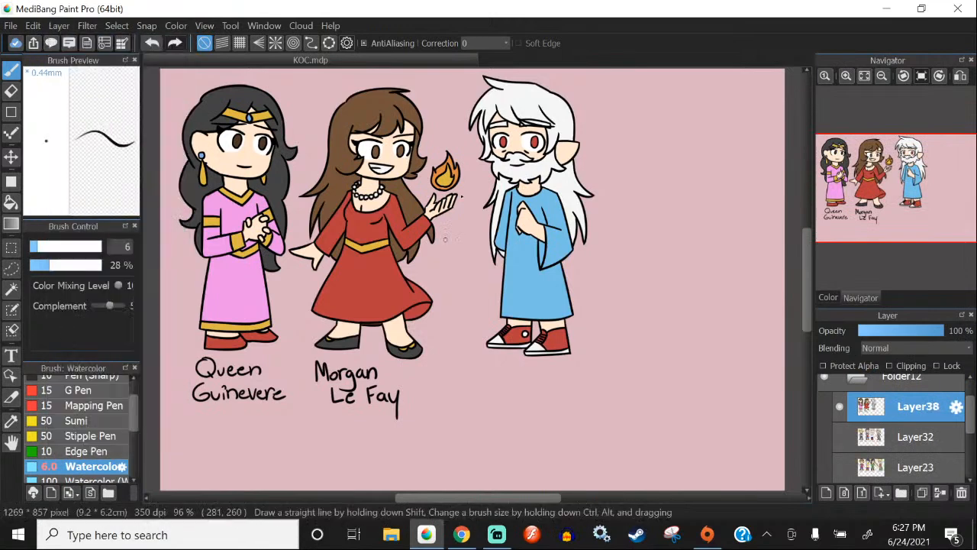
# Step: Switch to the Pen brush at size 7 and set its colour to black for lettering below the red shoes
pyautogui.scroll(2, 94, 411)
pyautogui.click(77, 397)
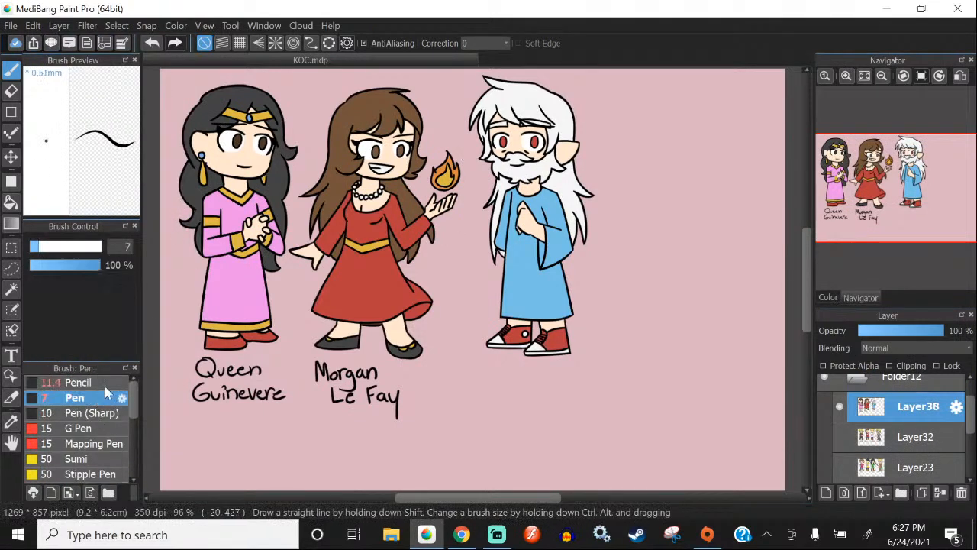
pyautogui.scroll(-1, 303, 162)
pyautogui.scroll(5, 384, 271)
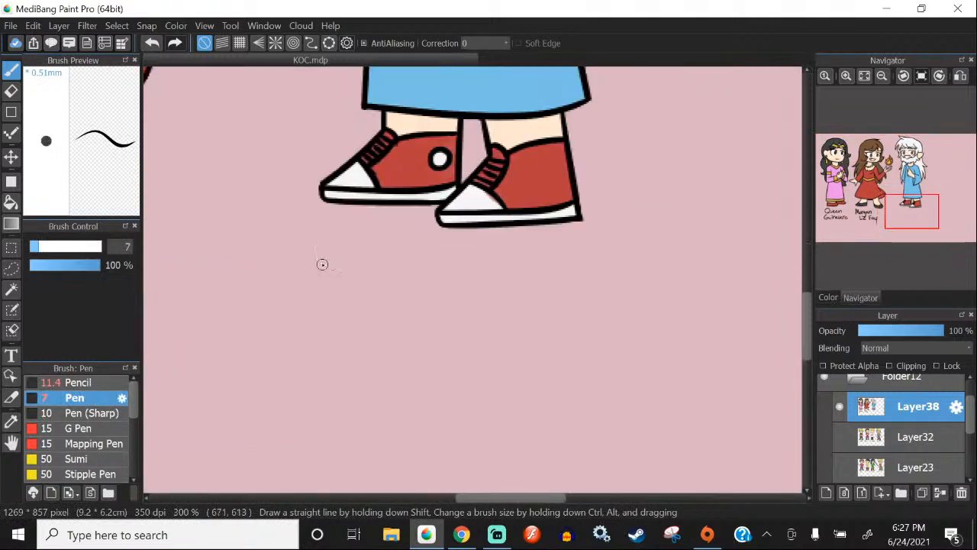
pyautogui.moveTo(311, 316); pyautogui.dragTo(350, 316)
pyautogui.click(152, 42)
pyautogui.click(829, 297)
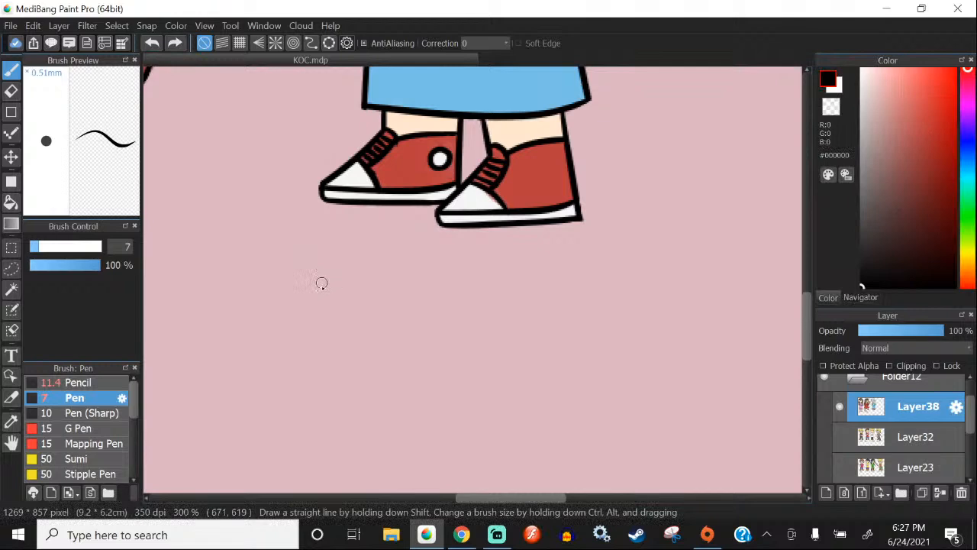
pyautogui.moveTo(301, 307); pyautogui.dragTo(345, 307)
pyautogui.moveTo(353, 294); pyautogui.dragTo(387, 302)
pyautogui.click(152, 42)
pyautogui.click(152, 43)
# Step: Handwrite the name "Merlin" in black below the bearded character's red shoes
pyautogui.moveTo(309, 319)
pyautogui.mouseDown()
pyautogui.moveTo(337, 248)
pyautogui.moveTo(349, 289)
pyautogui.moveTo(420, 284)
pyautogui.mouseUp()
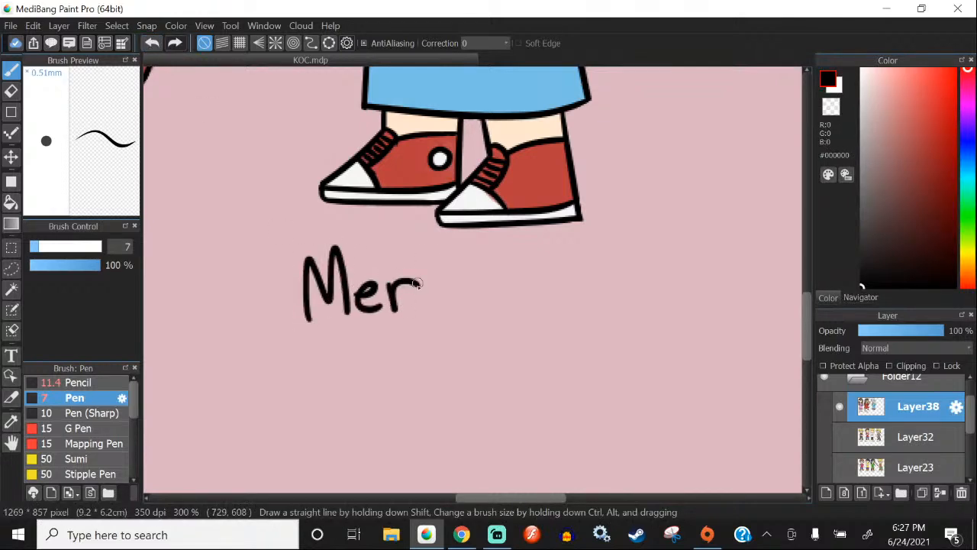
pyautogui.moveTo(423, 250); pyautogui.dragTo(429, 313)
pyautogui.click(152, 43)
pyautogui.moveTo(426, 252)
pyautogui.mouseDown()
pyautogui.moveTo(429, 315)
pyautogui.moveTo(452, 314)
pyautogui.mouseUp()
pyautogui.moveTo(449, 269); pyautogui.dragTo(508, 315)
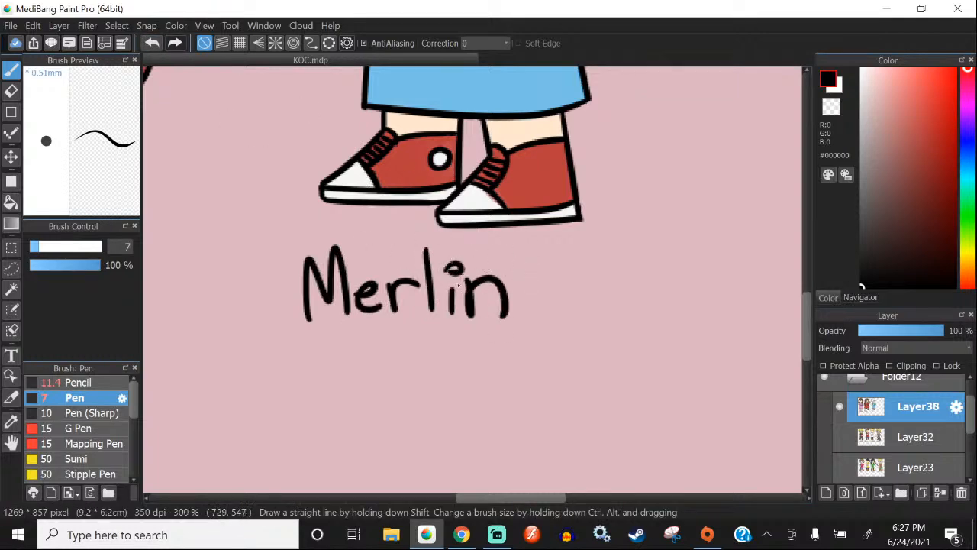
# Step: Hide Layer38 and show Layer23 to inspect the handwritten name "Pecival" under the brown boots
pyautogui.scroll(-4, 459, 284)
pyautogui.click(840, 407)
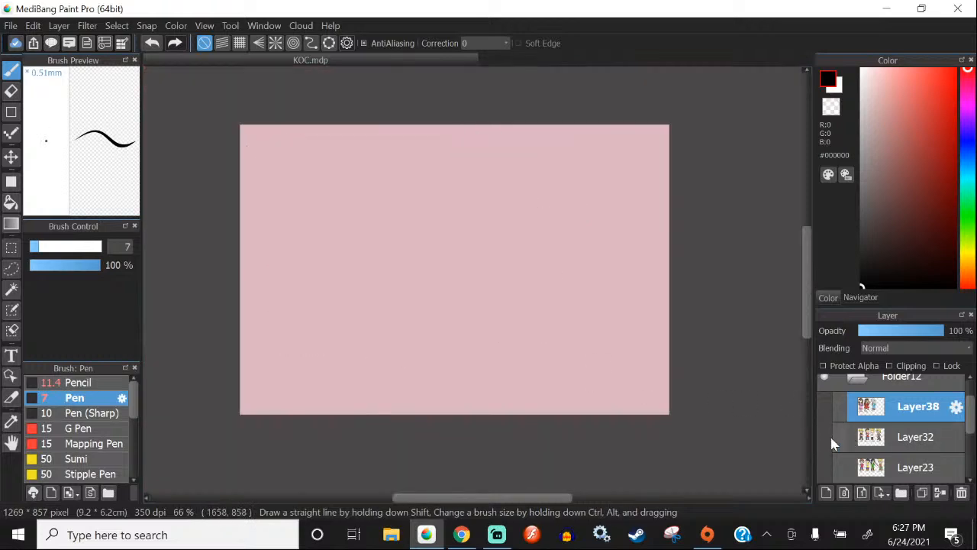
pyautogui.scroll(-2, 840, 443)
pyautogui.click(840, 429)
pyautogui.scroll(5, 469, 329)
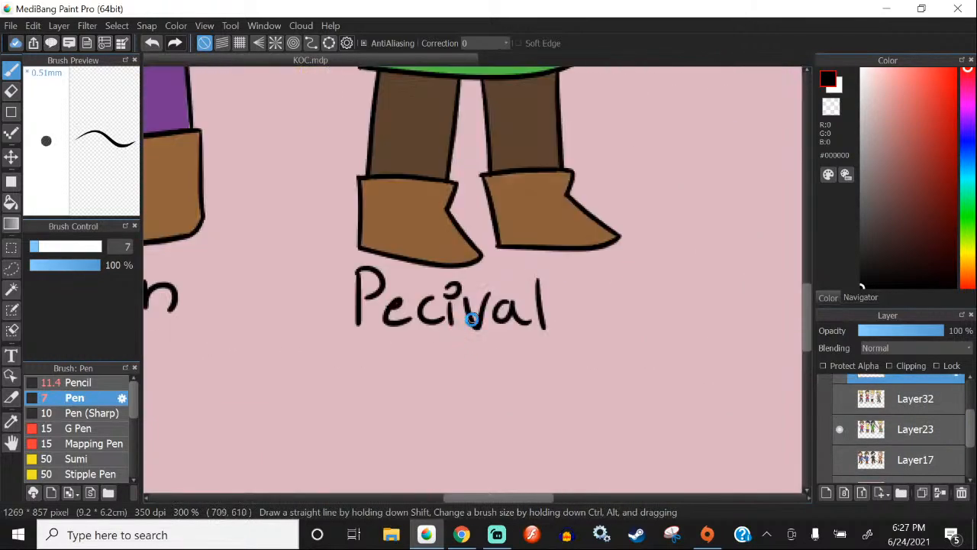
# Step: Lasso the letters "cival" of "Pecival" on Layer23 and shift them right to open a gap after "Pe"
pyautogui.click(11, 268)
pyautogui.moveTo(672, 330)
pyautogui.mouseDown()
pyautogui.moveTo(435, 402)
pyautogui.moveTo(403, 359)
pyautogui.mouseUp()
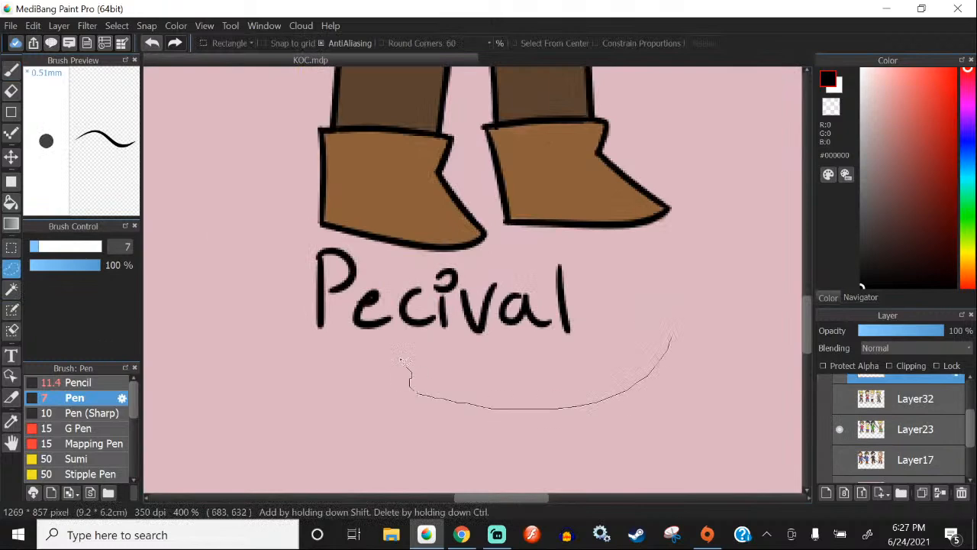
pyautogui.moveTo(402, 320)
pyautogui.mouseDown()
pyautogui.moveTo(402, 287)
pyautogui.moveTo(485, 268)
pyautogui.moveTo(595, 267)
pyautogui.mouseUp()
pyautogui.click(152, 42)
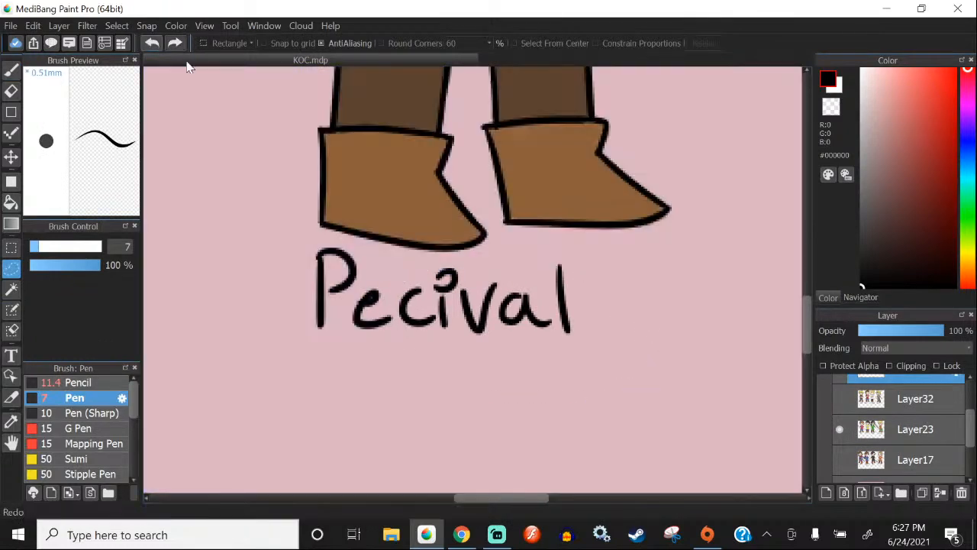
pyautogui.moveTo(643, 302)
pyautogui.mouseDown()
pyautogui.moveTo(441, 379)
pyautogui.moveTo(399, 336)
pyautogui.moveTo(614, 298)
pyautogui.mouseUp()
pyautogui.press('v')
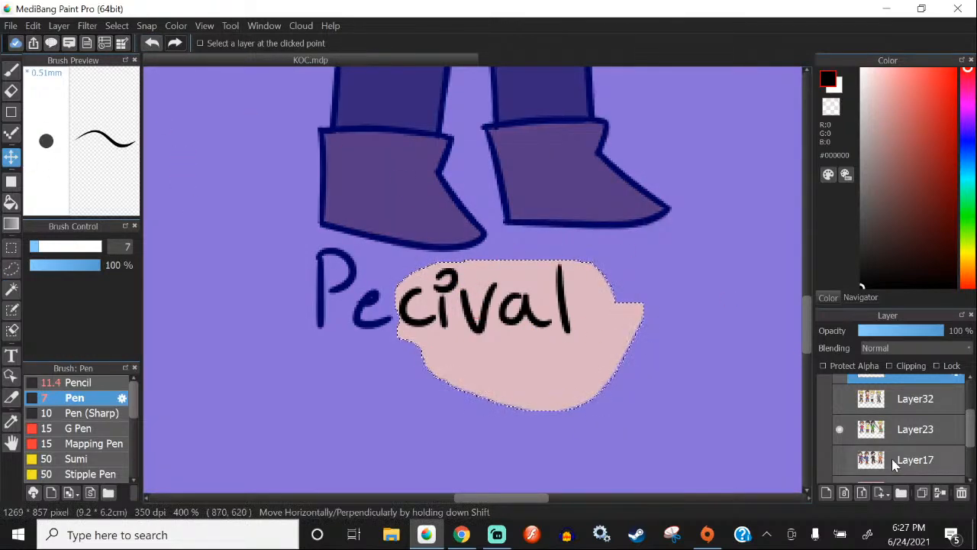
pyautogui.click(897, 427)
pyautogui.moveTo(596, 283); pyautogui.dragTo(648, 283)
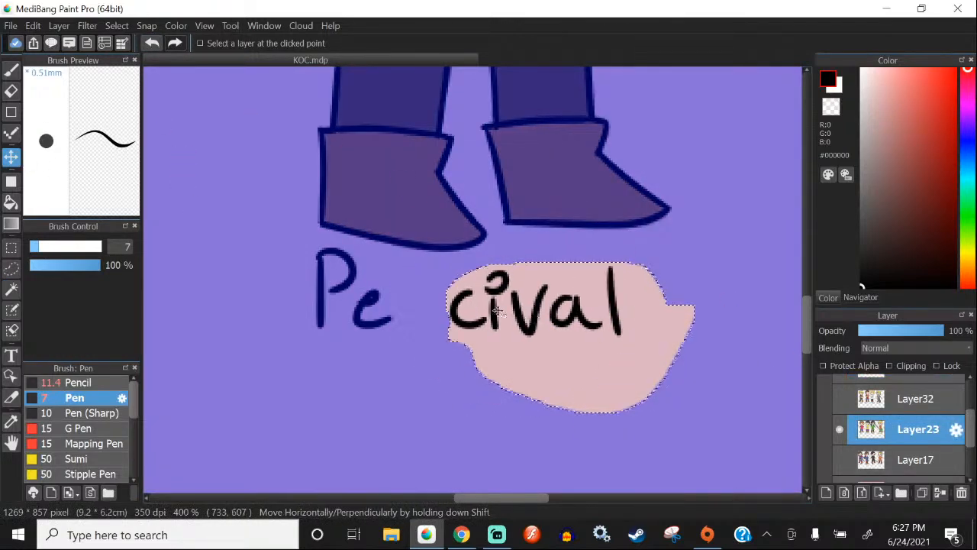
# Step: Clear the selection and handwrite a black "r" with the Pen brush in the gap between "Pe" and "cival"
pyautogui.click(11, 69)
pyautogui.click(117, 28)
pyautogui.click(138, 83)
pyautogui.click(121, 27)
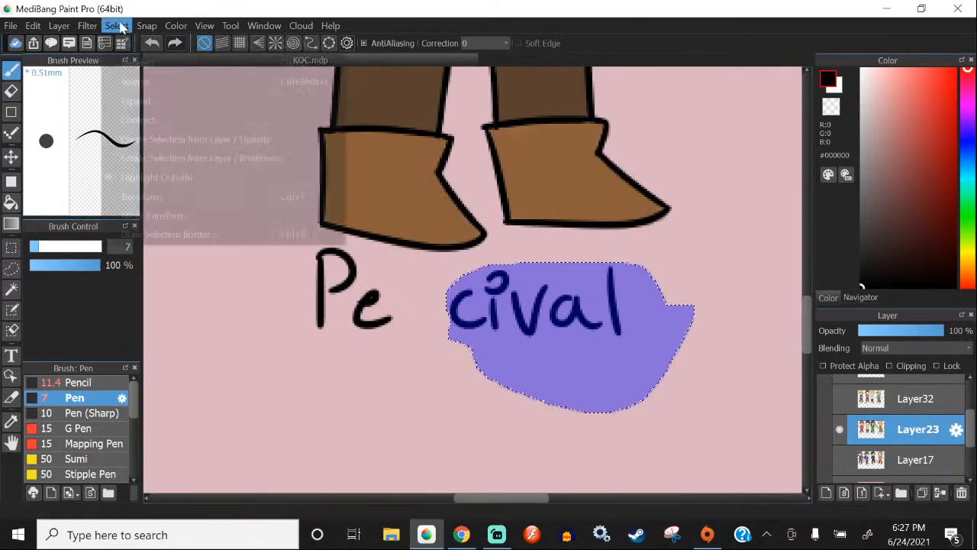
pyautogui.click(139, 63)
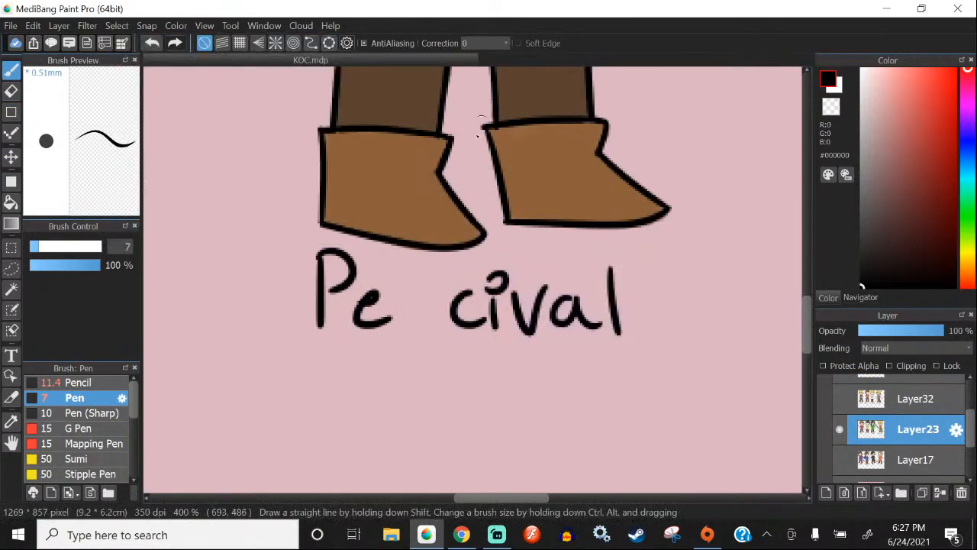
pyautogui.moveTo(400, 287); pyautogui.dragTo(432, 290)
# Step: Lasso "cival", move it slightly left to close up the spacing after the "r", and clear the selection
pyautogui.click(11, 267)
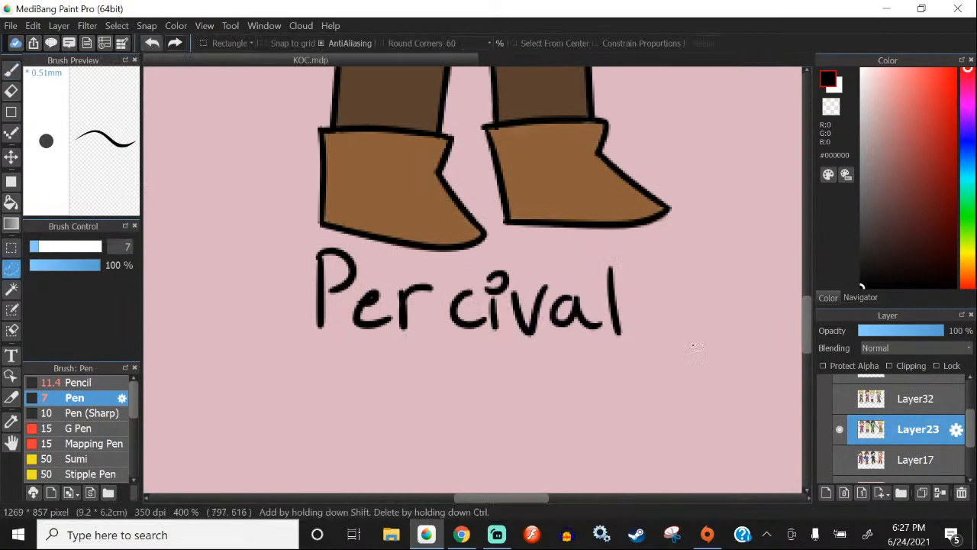
pyautogui.moveTo(691, 345)
pyautogui.mouseDown()
pyautogui.moveTo(508, 402)
pyautogui.moveTo(444, 339)
pyautogui.moveTo(436, 313)
pyautogui.moveTo(502, 254)
pyautogui.moveTo(633, 264)
pyautogui.mouseUp()
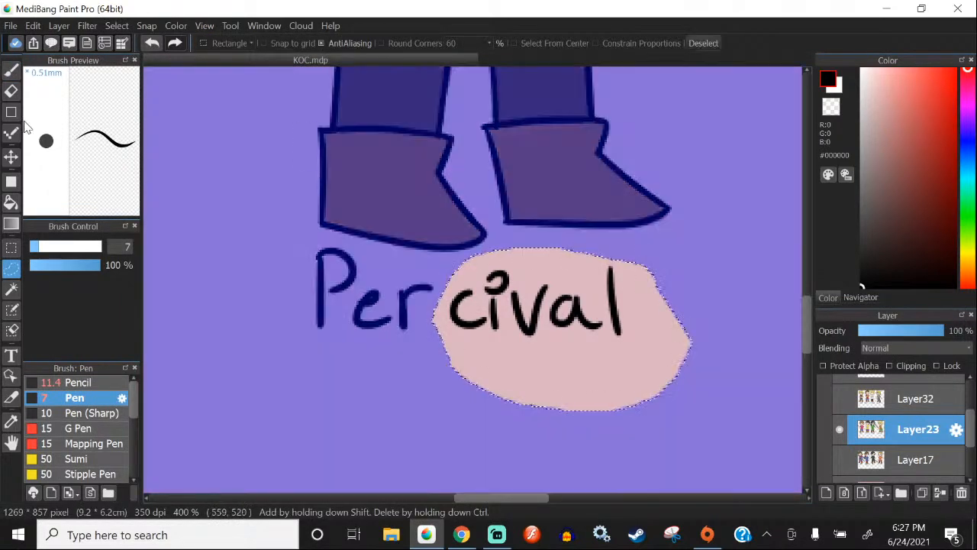
pyautogui.click(11, 156)
pyautogui.moveTo(508, 305); pyautogui.dragTo(493, 309)
pyautogui.click(118, 27)
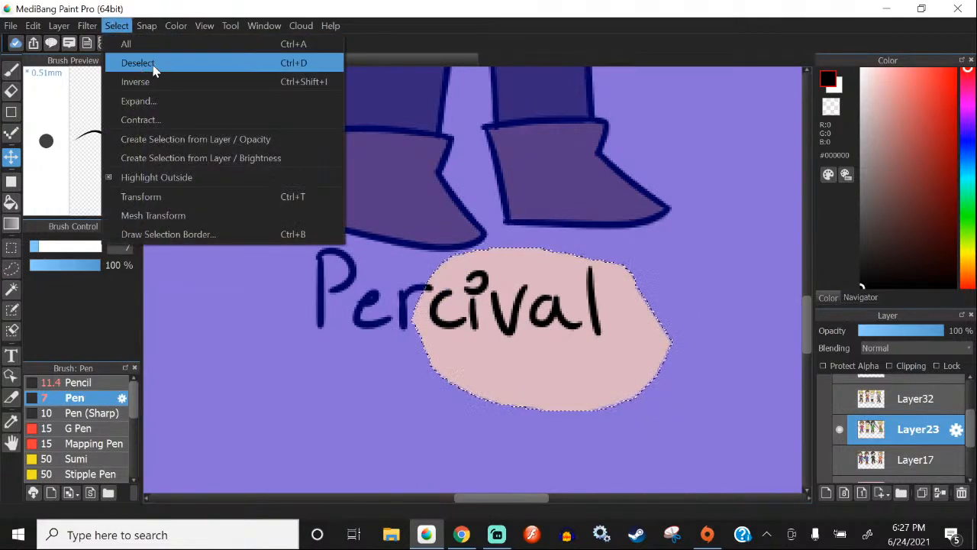
pyautogui.click(153, 66)
# Step: Inspect the Queen Guinevere, Morgan Le Fay and Merlin line-up by toggling Layer38's visibility, leaving it hidden
pyautogui.scroll(-6, 460, 302)
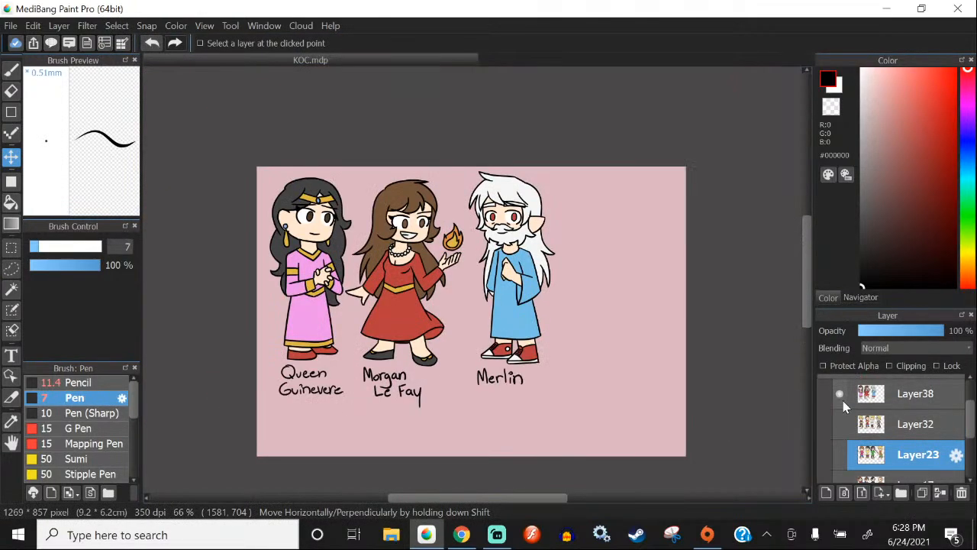
pyautogui.click(843, 403)
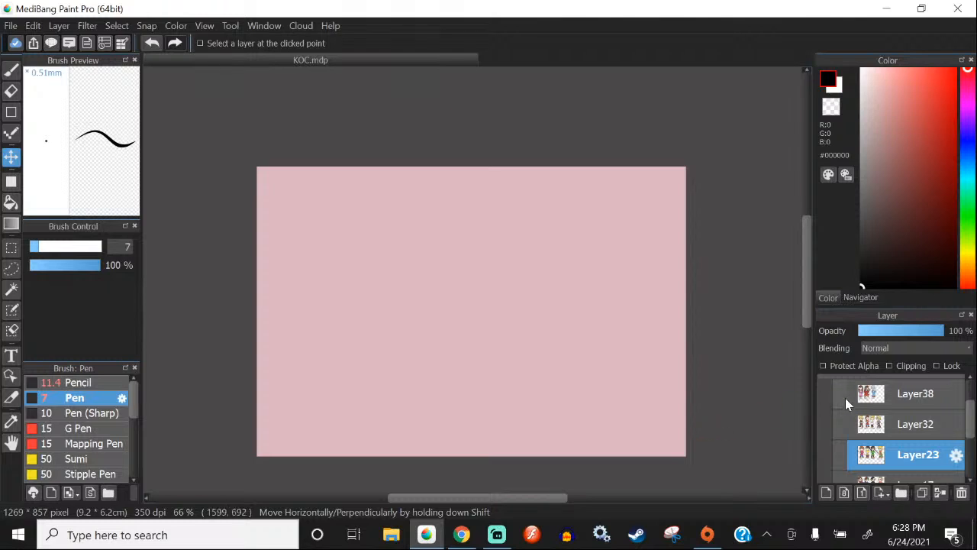
pyautogui.click(841, 396)
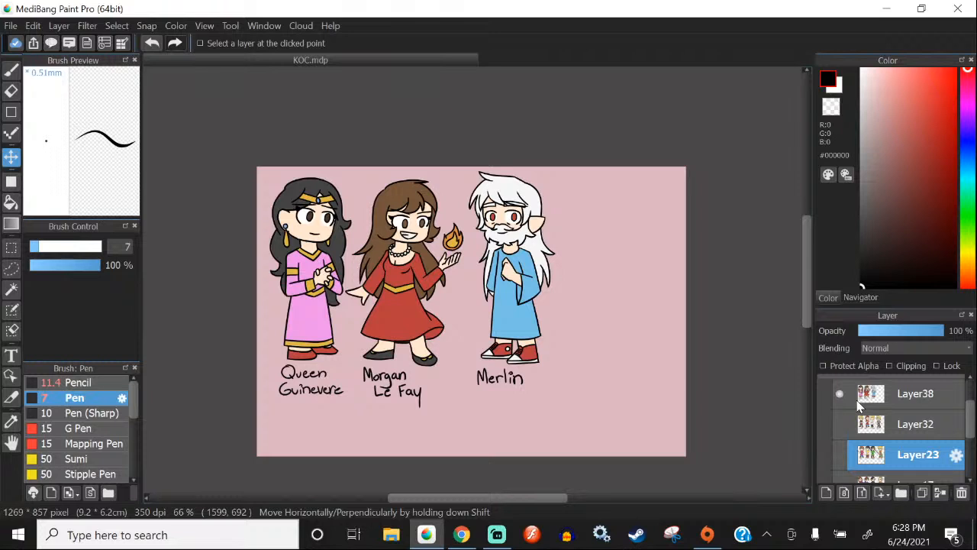
pyautogui.click(840, 394)
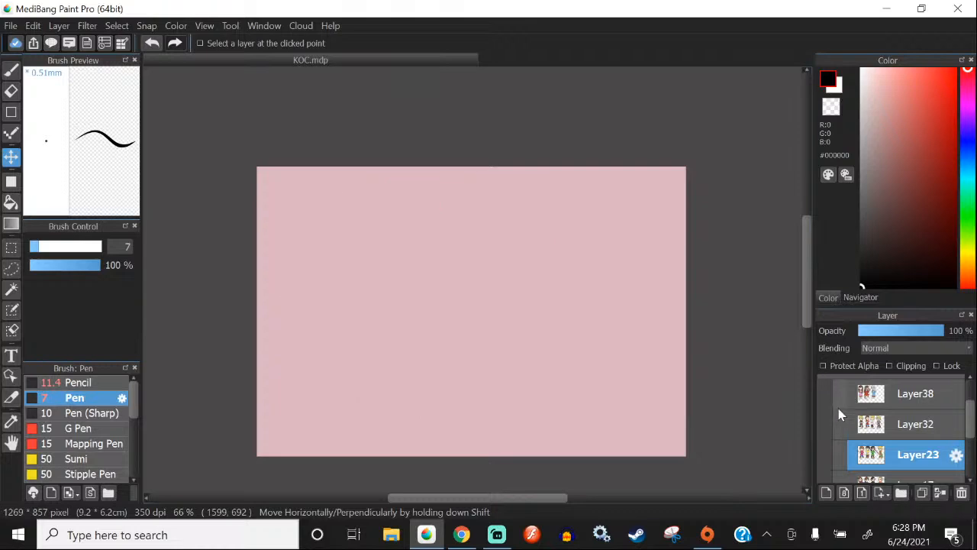
# Step: Show Layer32, Layer23 and Layer17 one at a time to review their character line-ups, hiding each one again
pyautogui.click(840, 424)
pyautogui.scroll(-1, 836, 427)
pyautogui.click(839, 413)
pyautogui.click(838, 443)
pyautogui.scroll(-1, 833, 435)
pyautogui.click(834, 416)
pyautogui.click(835, 445)
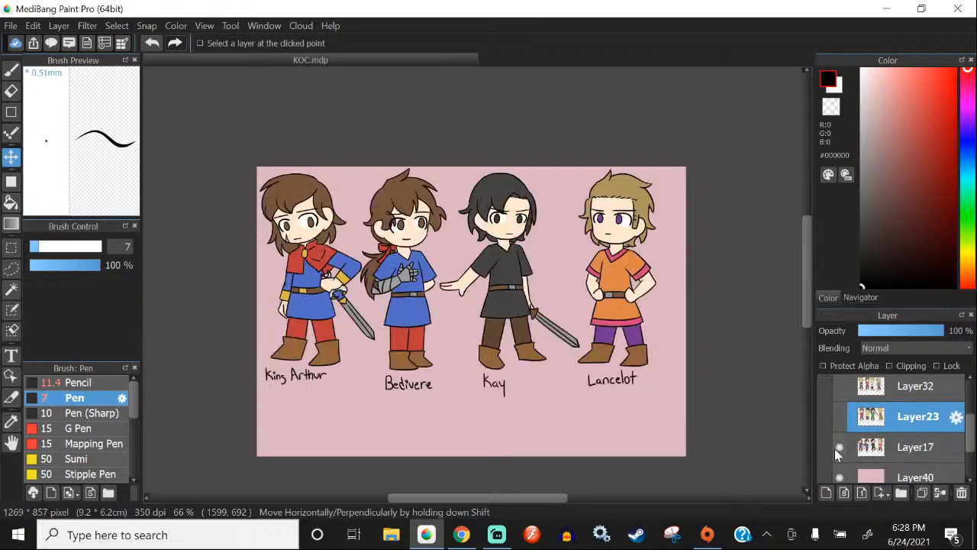
pyautogui.scroll(-1, 835, 439)
pyautogui.click(837, 434)
# Step: Check the bottom of the layer stack and show Layer17 to examine the King Arthur, Bedivere, Kay and Lancelot line-up
pyautogui.scroll(-1, 871, 432)
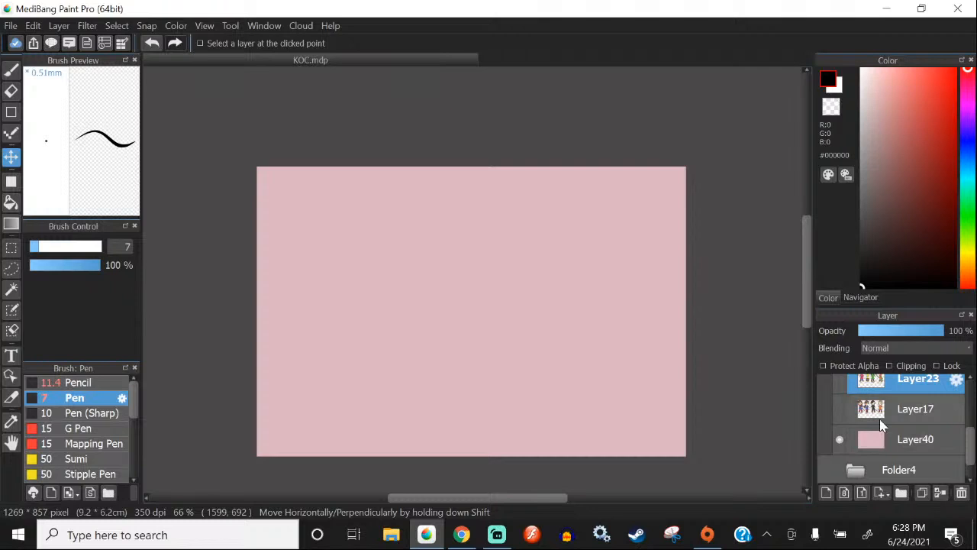
pyautogui.scroll(-1, 863, 439)
pyautogui.scroll(-1, 856, 468)
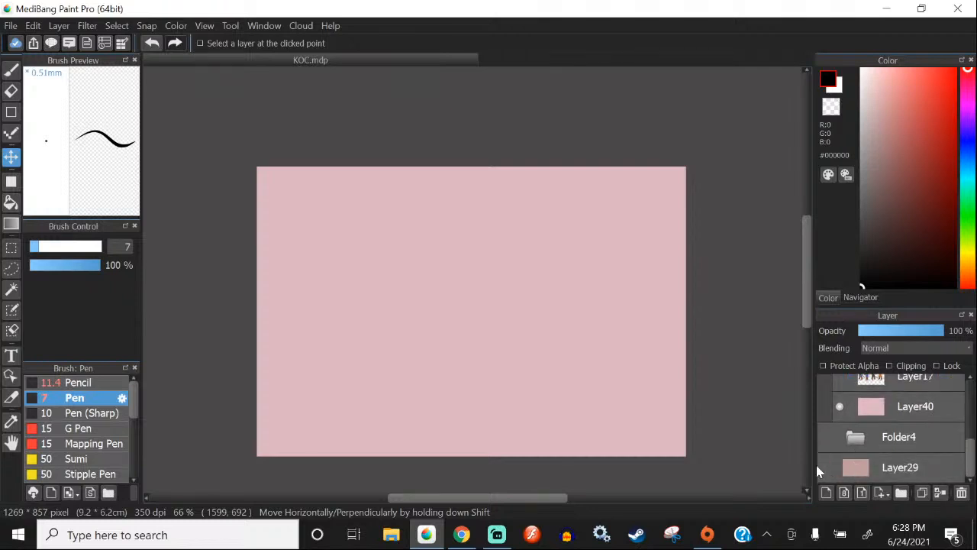
pyautogui.scroll(2, 840, 424)
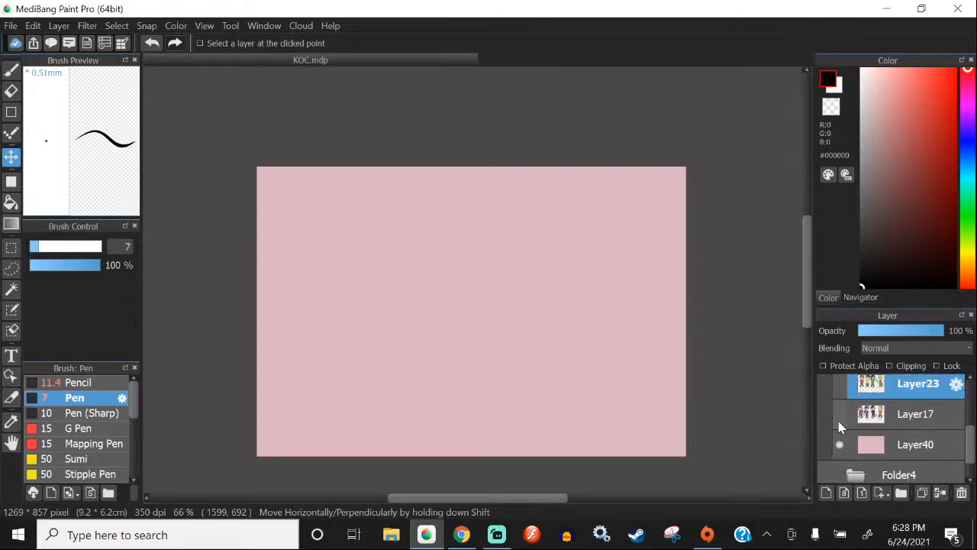
pyautogui.click(842, 412)
pyautogui.scroll(1, 846, 439)
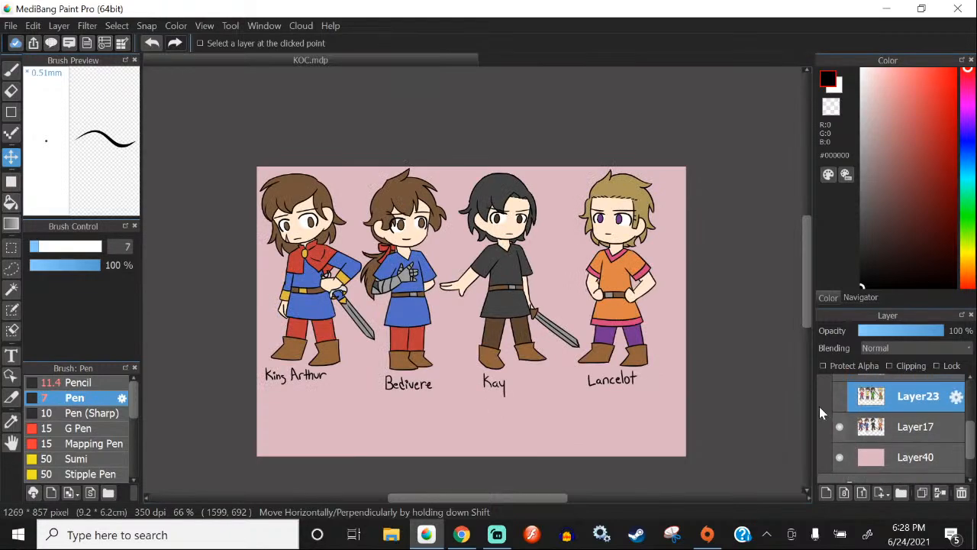
pyautogui.scroll(4, 400, 200)
pyautogui.scroll(-4, 427, 189)
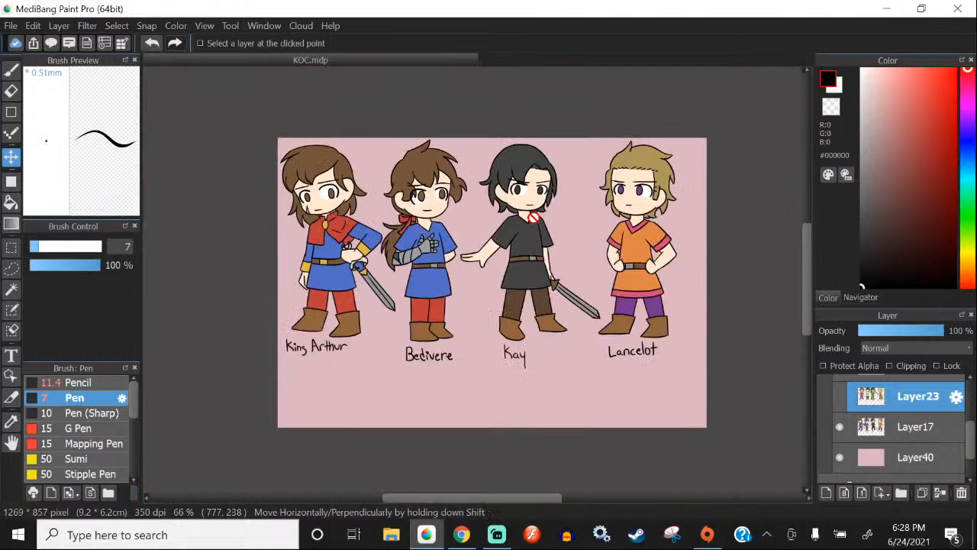
pyautogui.scroll(1, 527, 225)
pyautogui.scroll(-2, 538, 294)
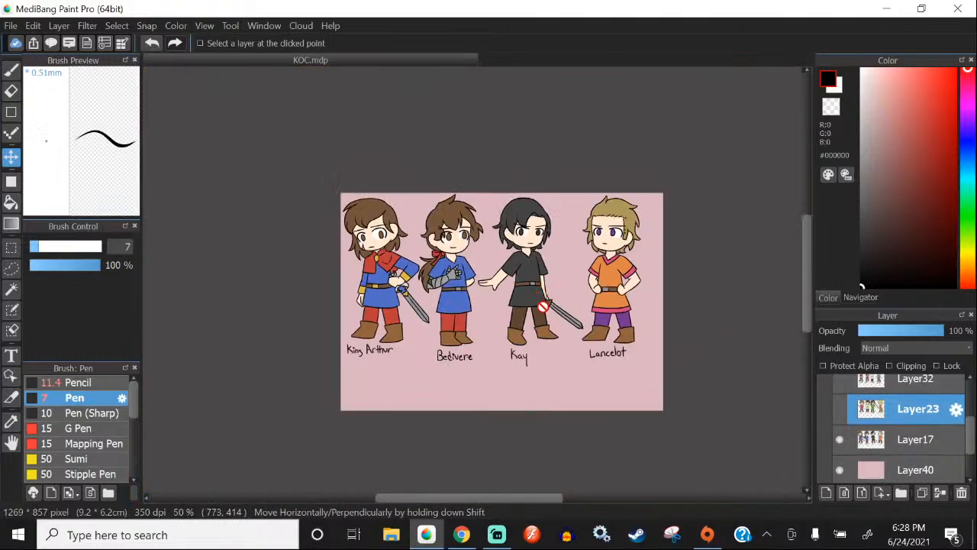
pyautogui.scroll(1, 620, 327)
# Step: Hide Layer17, briefly show Layer23 to check its labelled knights, and display Layer38 in its place
pyautogui.click(839, 439)
pyautogui.click(842, 416)
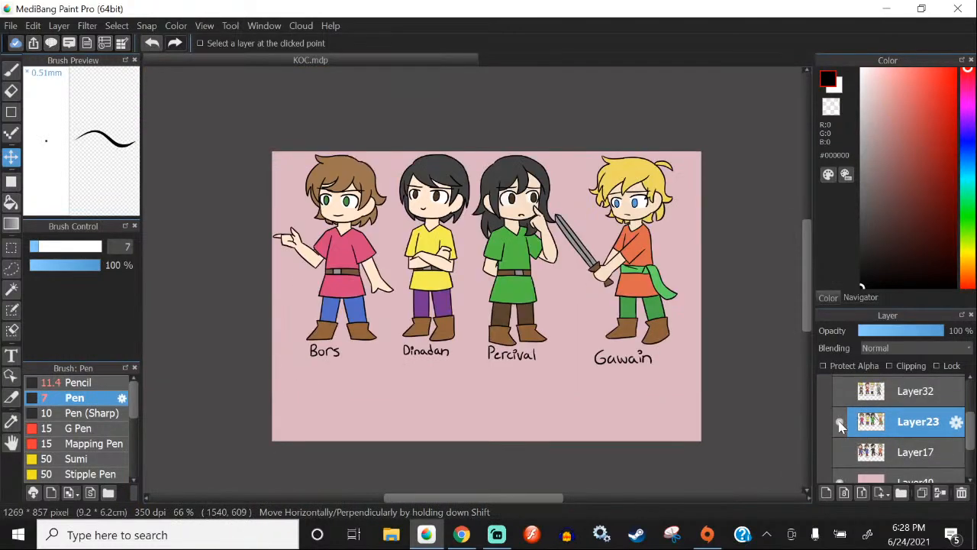
pyautogui.click(840, 423)
pyautogui.scroll(1, 835, 413)
pyautogui.click(839, 400)
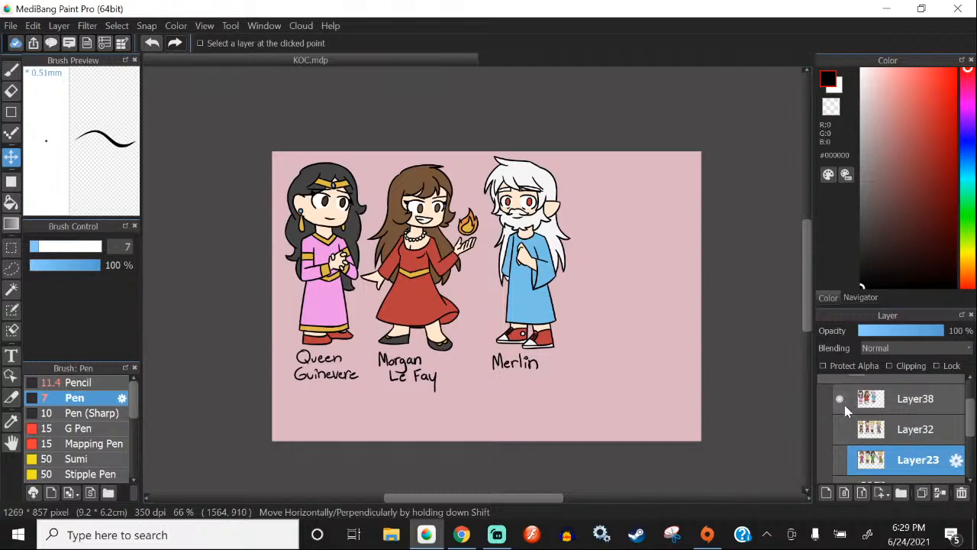
# Step: Toggle Layer38 off and show Layer17 to look over the King Arthur line-up
pyautogui.click(840, 399)
pyautogui.click(840, 399)
pyautogui.click(839, 399)
pyautogui.scroll(-2, 839, 402)
pyautogui.click(839, 413)
pyautogui.scroll(2, 847, 427)
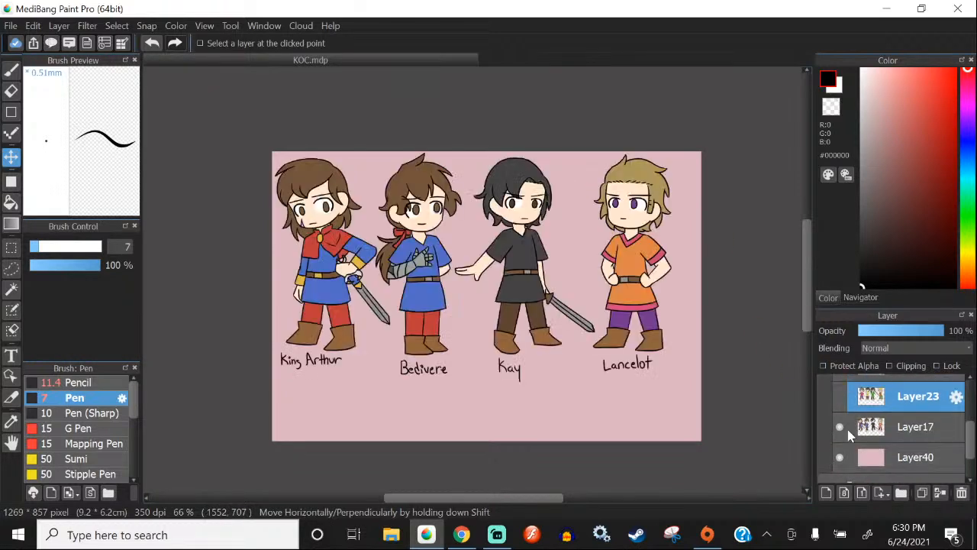
pyautogui.scroll(-1, 847, 432)
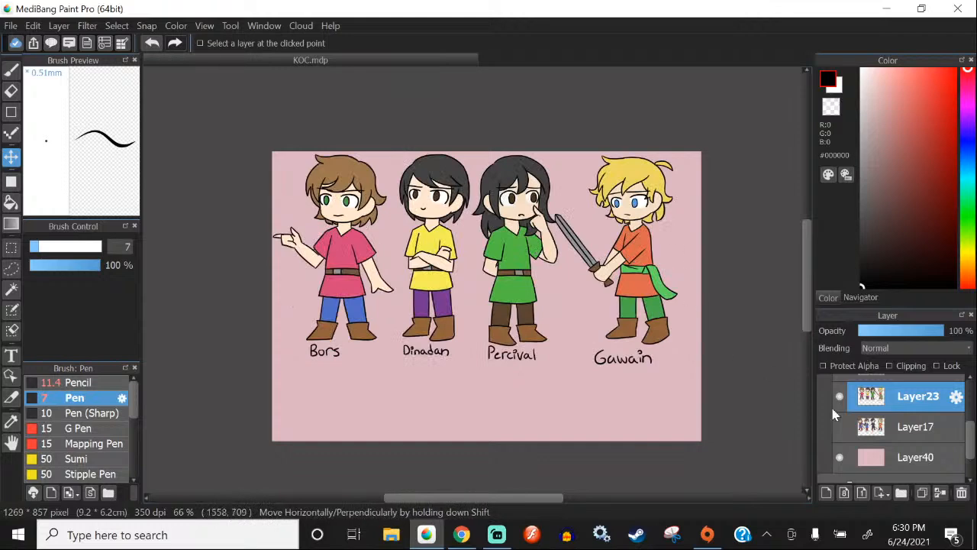
# Step: Replace Layer23 with Layer32 to view the Mordred and Galahad line-up, and bring back Layer38
pyautogui.scroll(1, 840, 410)
pyautogui.click(839, 410)
pyautogui.click(839, 393)
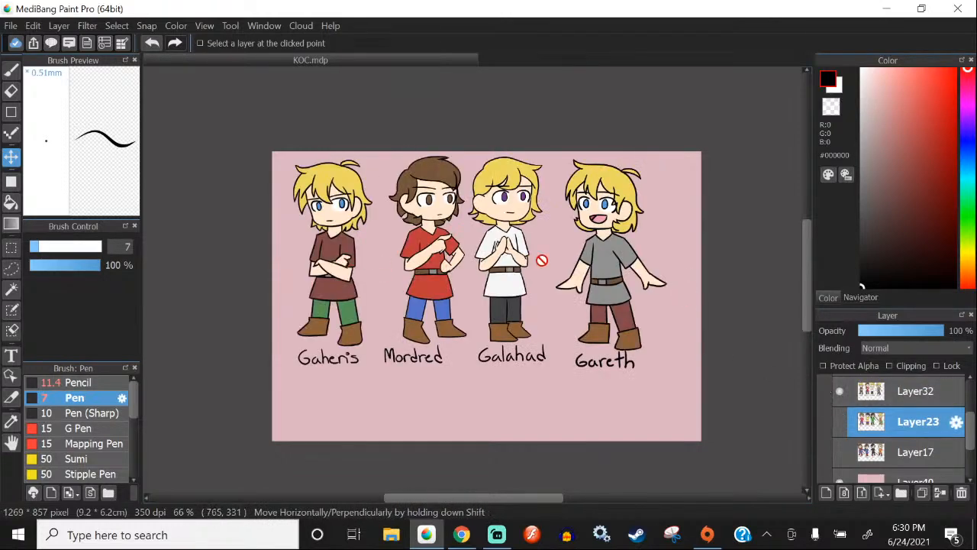
pyautogui.scroll(1, 878, 441)
pyautogui.click(839, 398)
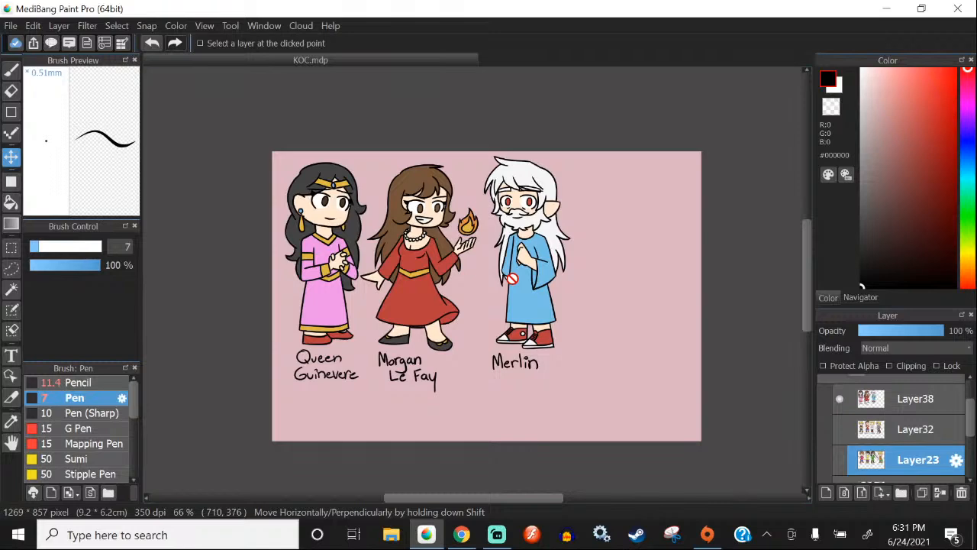
# Step: Hide Layer38 and display Layer17 to review King Arthur, Bedivere, Kay and Lancelot once more
pyautogui.click(840, 399)
pyautogui.scroll(-3, 828, 415)
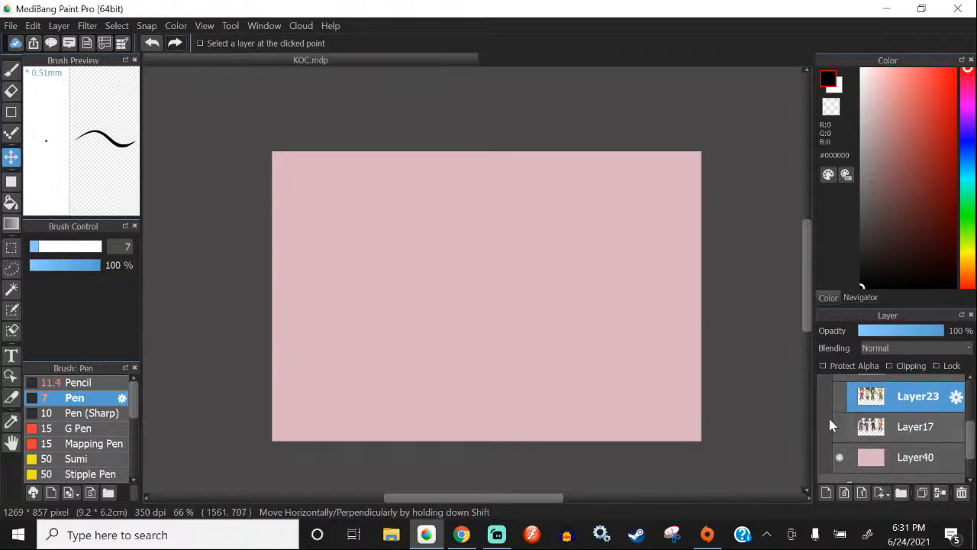
pyautogui.click(839, 446)
pyautogui.click(839, 444)
pyautogui.click(840, 415)
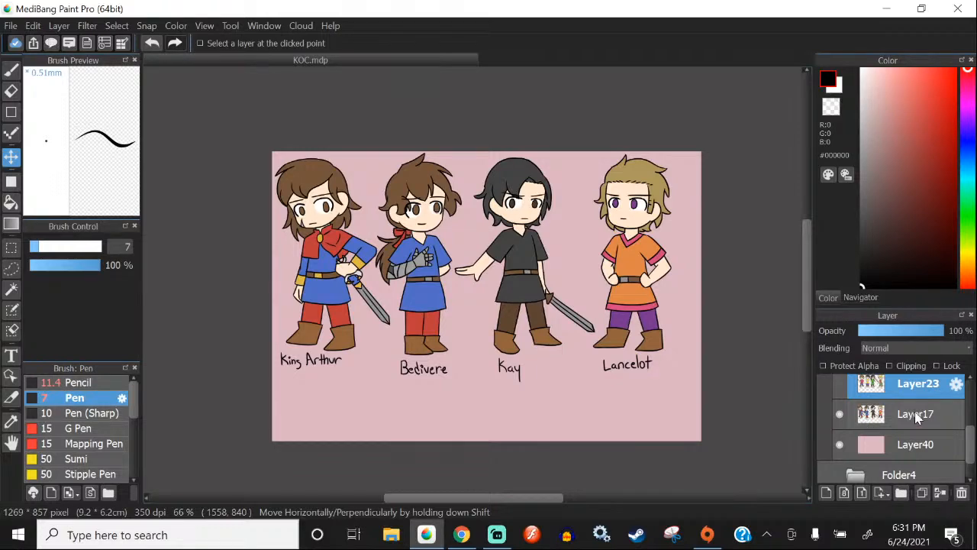
# Step: Swap Layer17 for Layer23, and Layer23 for Layer32, to compare the two remaining knight line-ups
pyautogui.scroll(1, 874, 430)
pyautogui.click(840, 426)
pyautogui.click(841, 396)
pyautogui.scroll(1, 853, 413)
pyautogui.scroll(1, 840, 424)
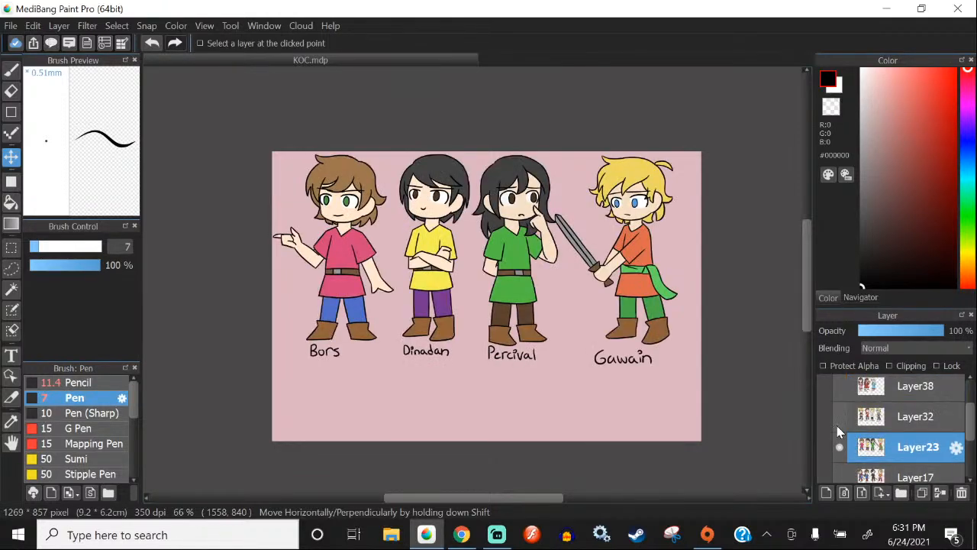
pyautogui.scroll(-1, 839, 453)
pyautogui.click(839, 435)
pyautogui.click(839, 403)
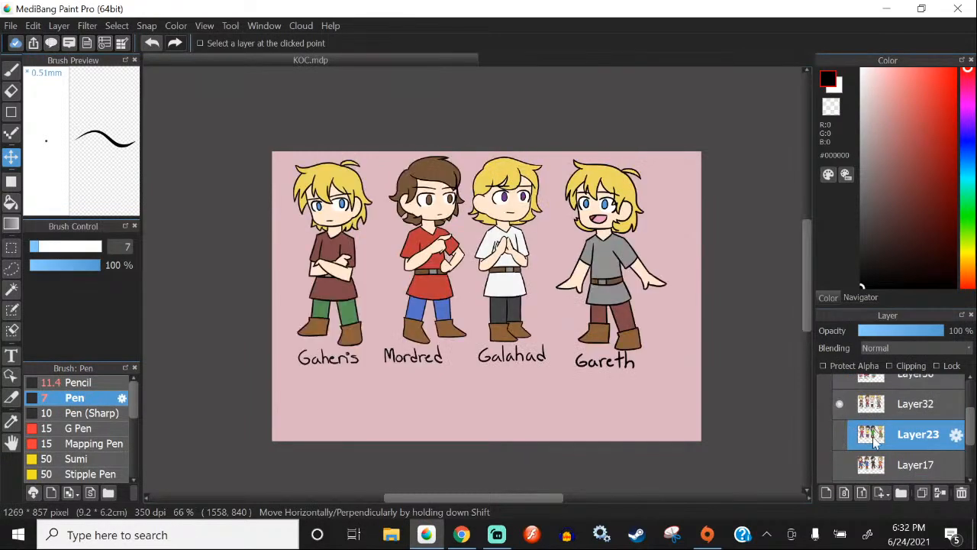
# Step: Show Layer38 in place of Layer32 and fit the whole canvas to the window using the Navigator
pyautogui.scroll(1, 875, 441)
pyautogui.click(839, 429)
pyautogui.click(839, 398)
pyautogui.click(840, 398)
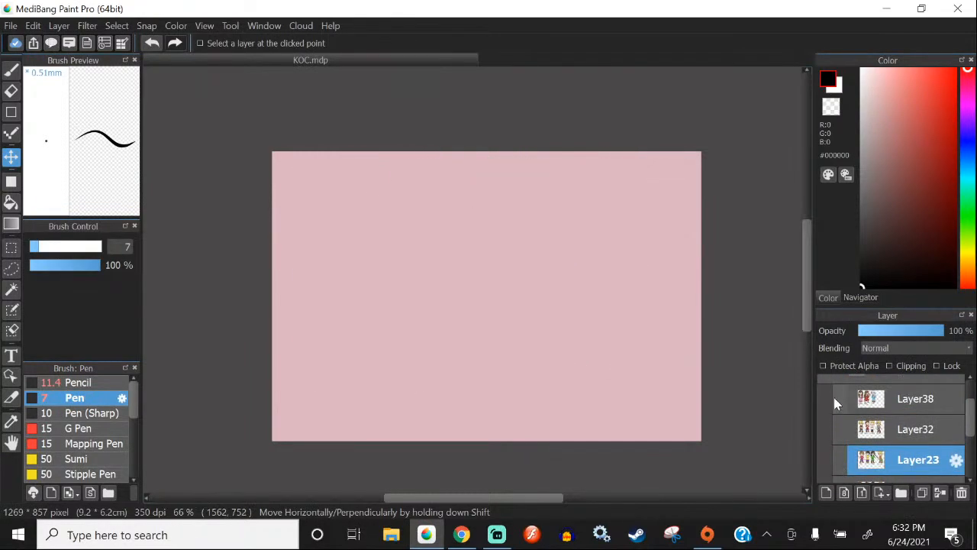
pyautogui.click(840, 398)
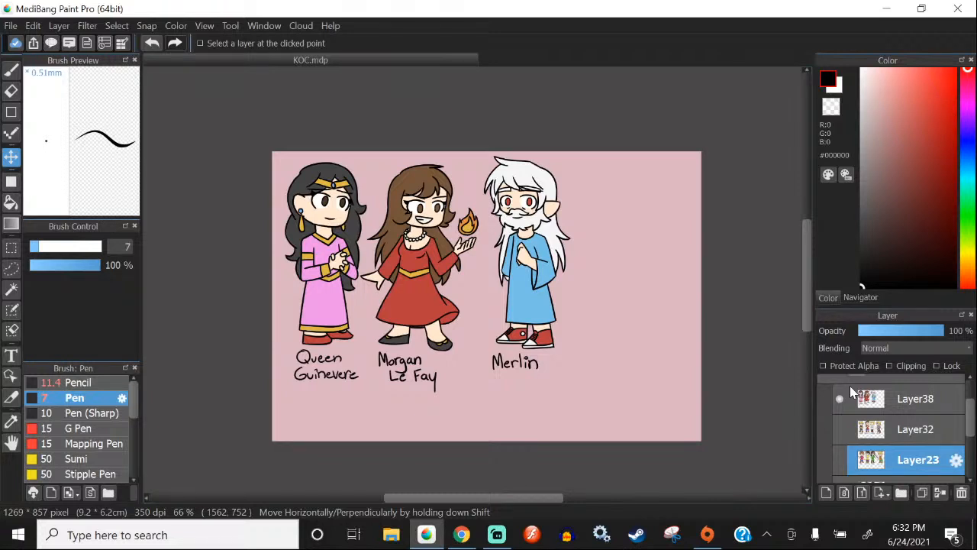
pyautogui.click(862, 297)
pyautogui.click(865, 75)
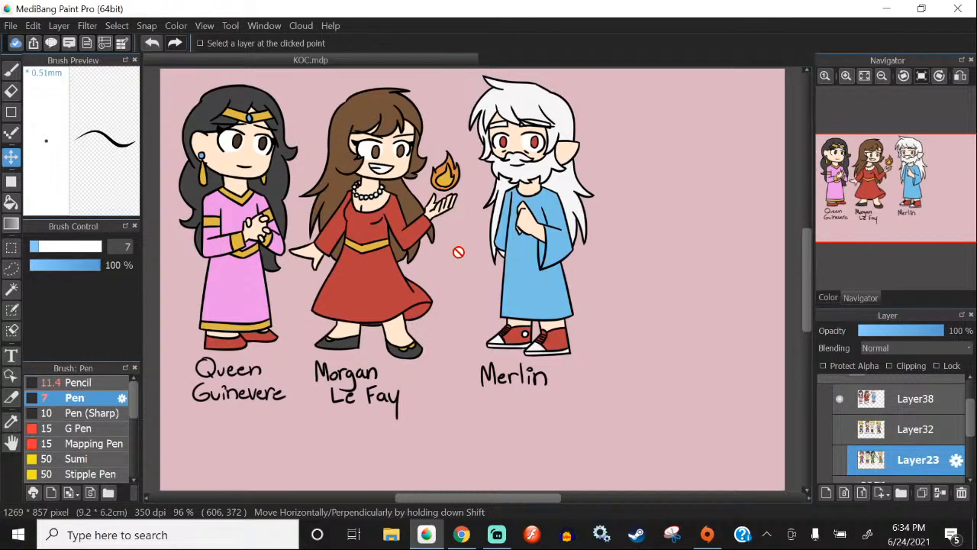
# Step: Switch to Streamlabs OBS to check the live chat and activate its message field
pyautogui.moveTo(504, 537)
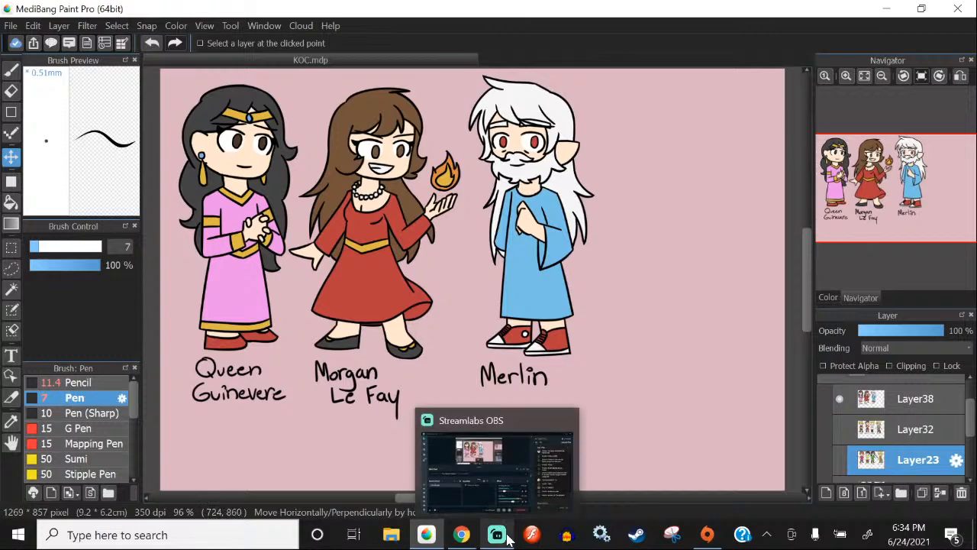
pyautogui.click(508, 539)
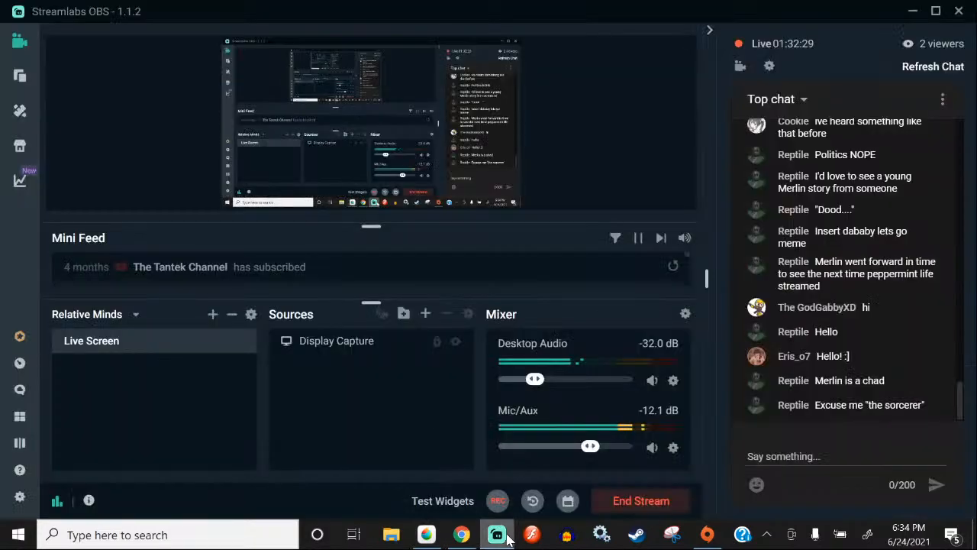
pyautogui.click(842, 458)
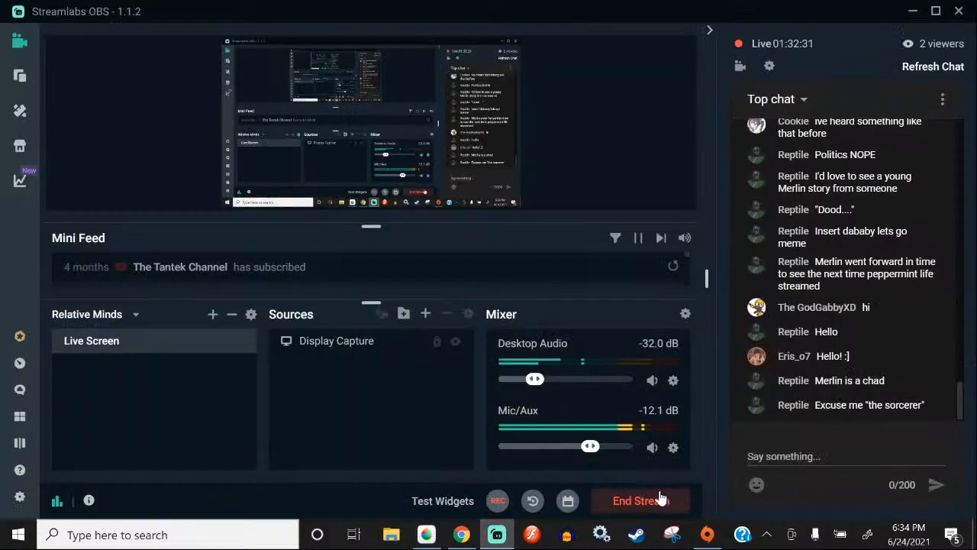